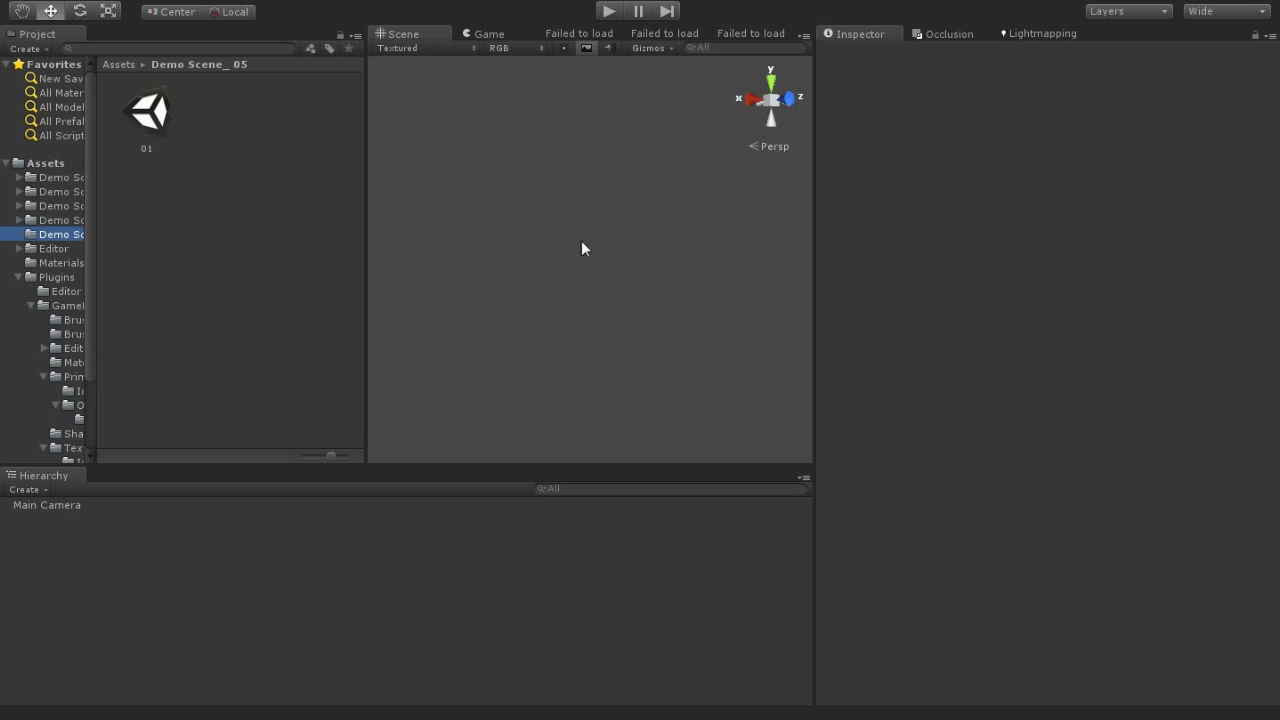
# Add a cube to the scene via GameObject > Create Other and frame it
pyautogui.click(190, 0)
pyautogui.moveTo(171, 31)
pyautogui.click(515, 216)
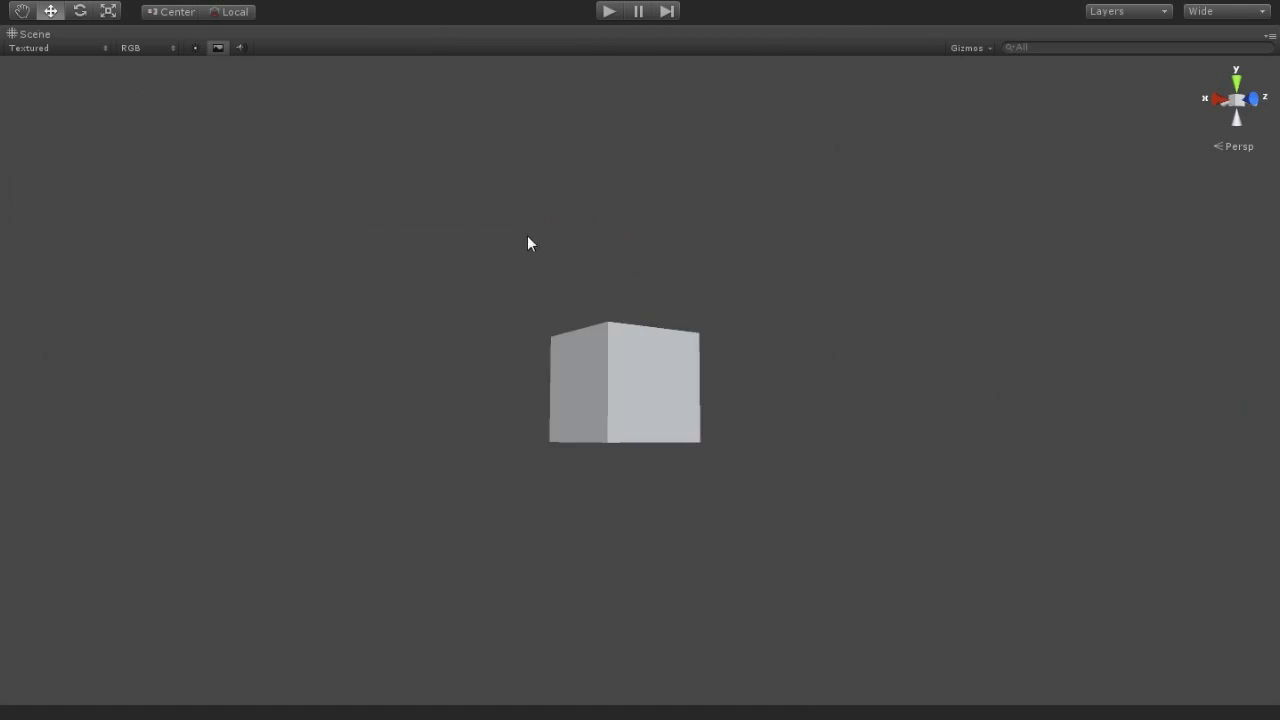
pyautogui.moveTo(528, 243)
pyautogui.keyDown('alt'); pyautogui.mouseDown()
pyautogui.moveTo(546, 517)
pyautogui.moveTo(671, 300)
pyautogui.moveTo(663, 262)
pyautogui.moveTo(914, 349)
pyautogui.moveTo(537, 400)
pyautogui.moveTo(491, 337)
pyautogui.mouseUp(); pyautogui.keyUp('alt')
pyautogui.click(491, 337)
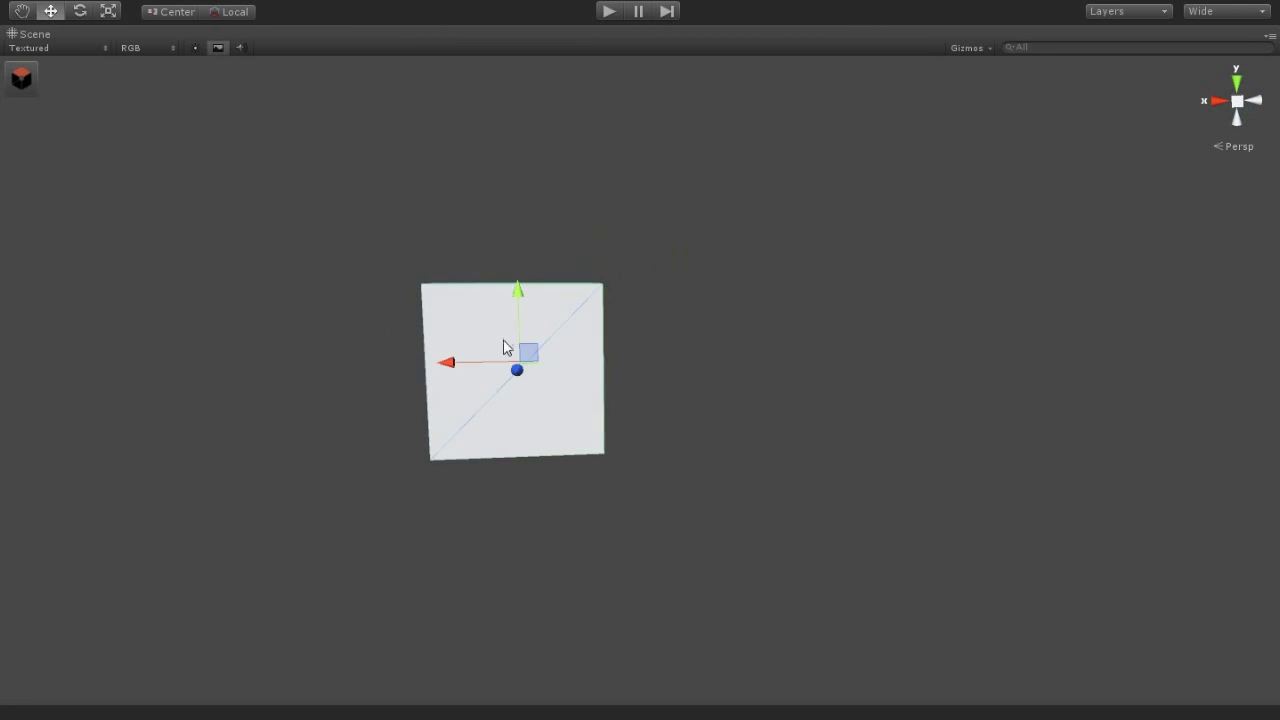
pyautogui.press('f')
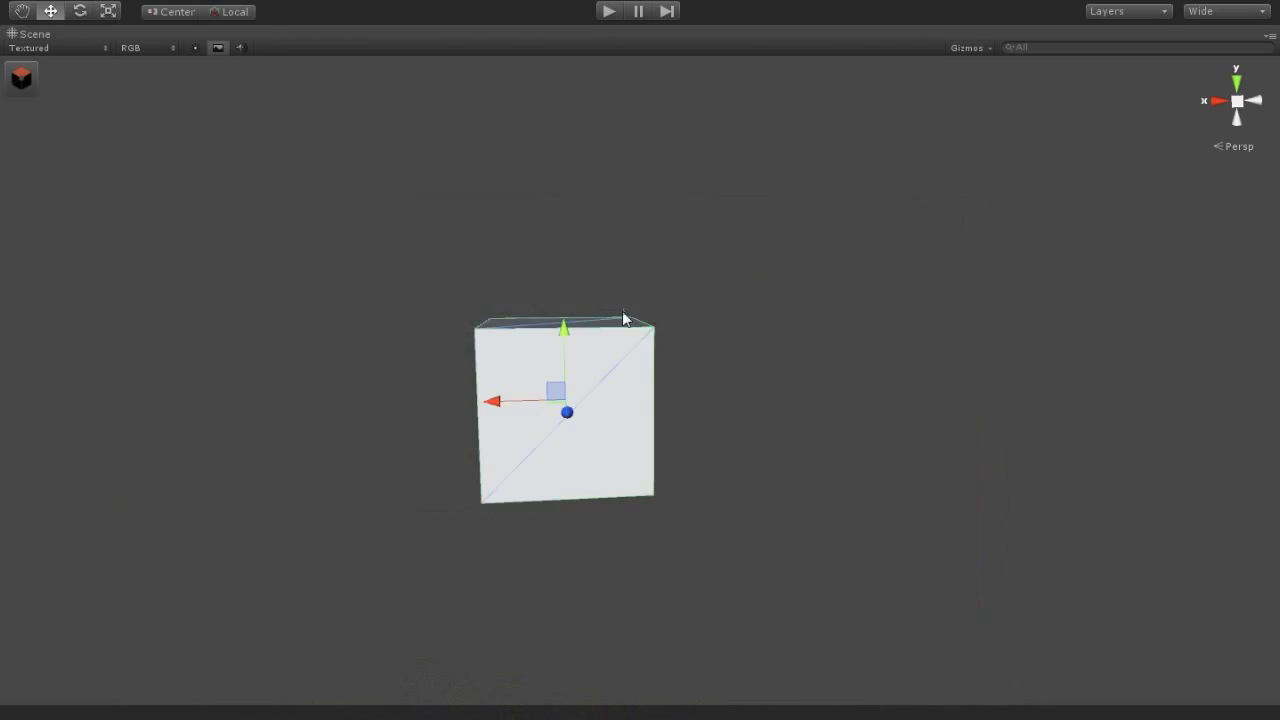
# Open the GameDraw mesh tools and switch from vertex to face selection
pyautogui.click(22, 74)
pyautogui.click(59, 73)
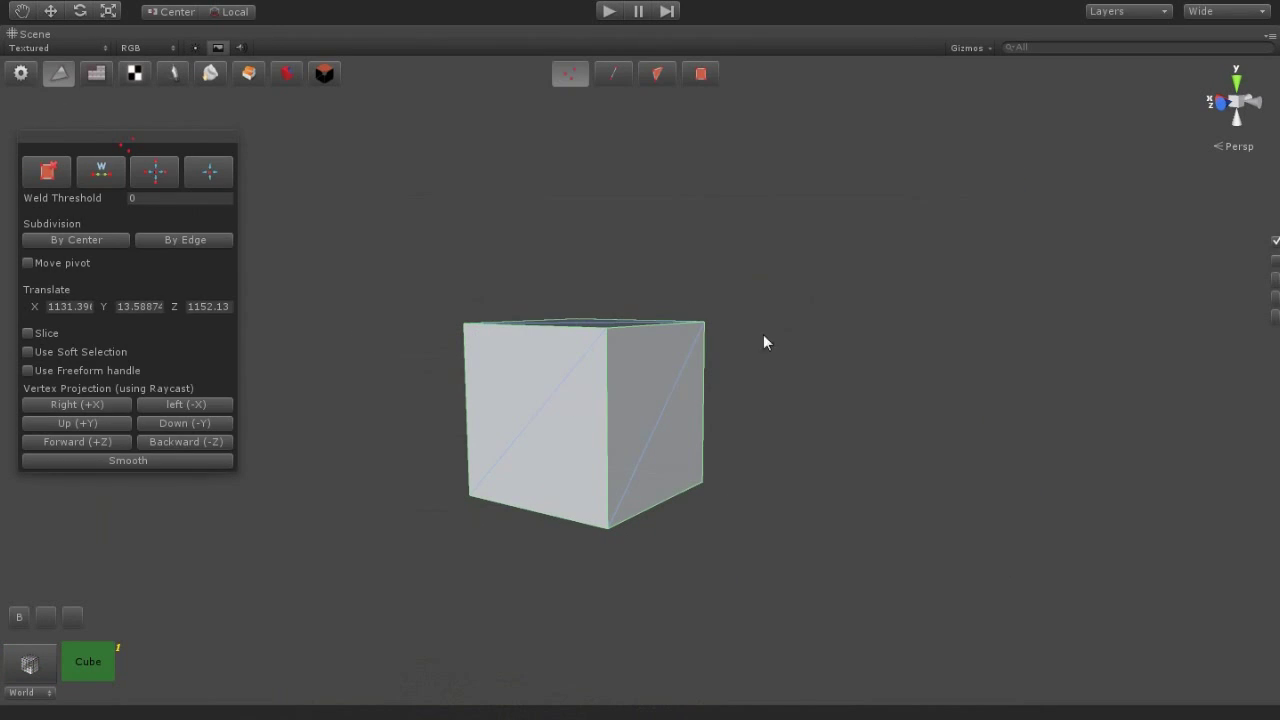
pyautogui.click(660, 76)
# Drag the cube's side face along X to extrude a longer box, then pick the next face
pyautogui.moveTo(672, 444)
pyautogui.keyDown('alt'); pyautogui.mouseDown()
pyautogui.moveTo(595, 457)
pyautogui.moveTo(652, 401)
pyautogui.mouseUp(); pyautogui.keyUp('alt')
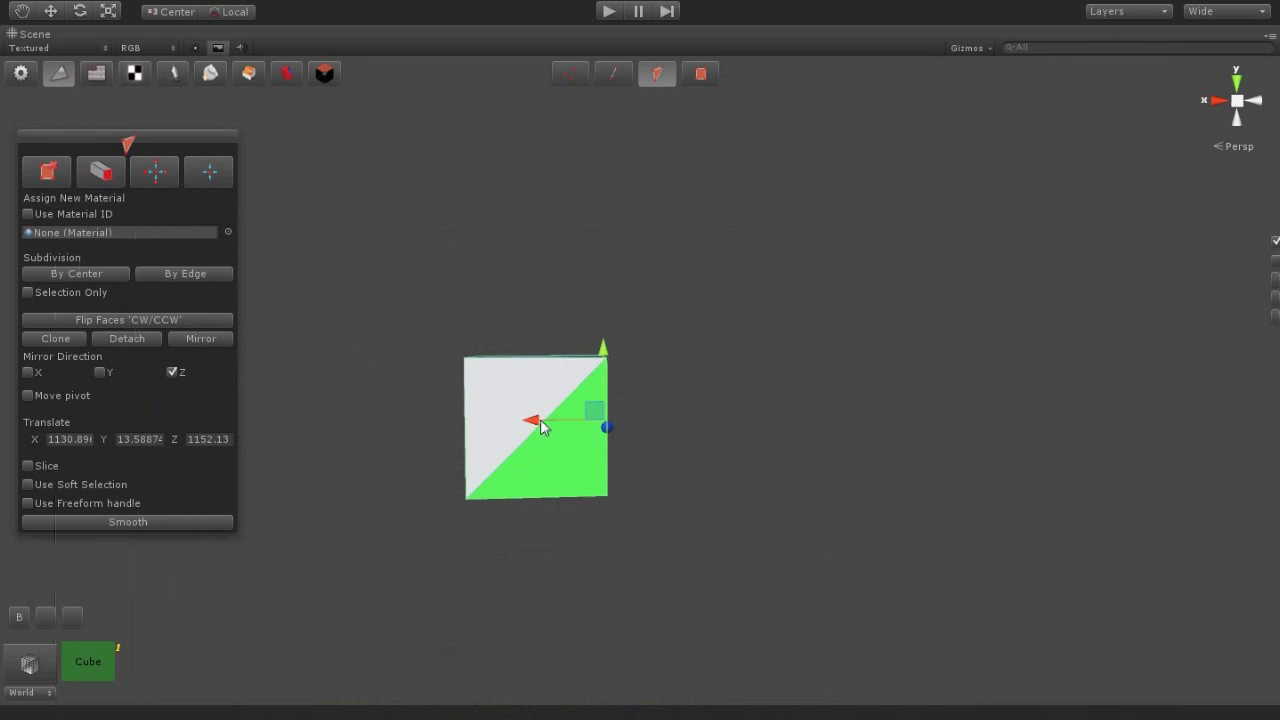
pyautogui.moveTo(531, 421)
pyautogui.mouseDown()
pyautogui.moveTo(675, 432)
pyautogui.moveTo(497, 514)
pyautogui.mouseUp()
pyautogui.click(625, 392)
# Raise the top face on Y and drag the right-side vertices along X to widen the box
pyautogui.moveTo(613, 328)
pyautogui.mouseDown()
pyautogui.moveTo(583, 194)
pyautogui.moveTo(583, 553)
pyautogui.mouseUp()
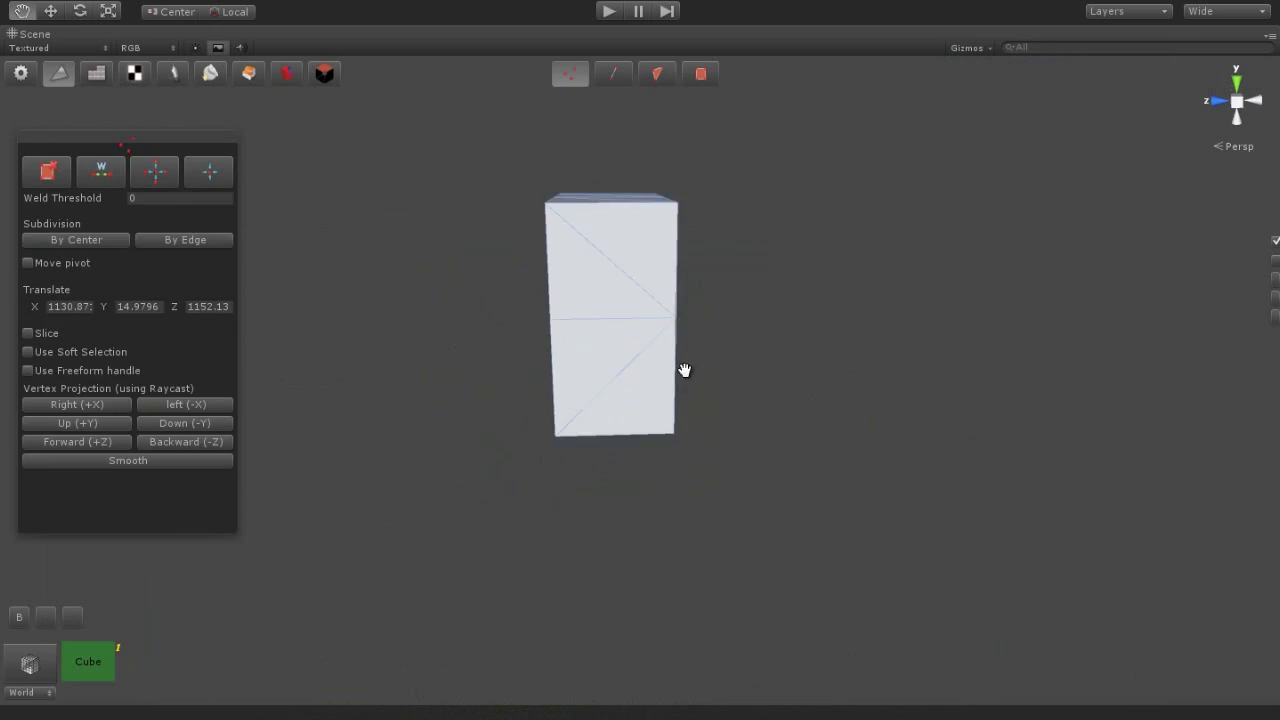
pyautogui.moveTo(785, 543); pyautogui.dragTo(605, 105)
pyautogui.moveTo(591, 333); pyautogui.dragTo(634, 329)
pyautogui.moveTo(835, 520); pyautogui.dragTo(642, 137)
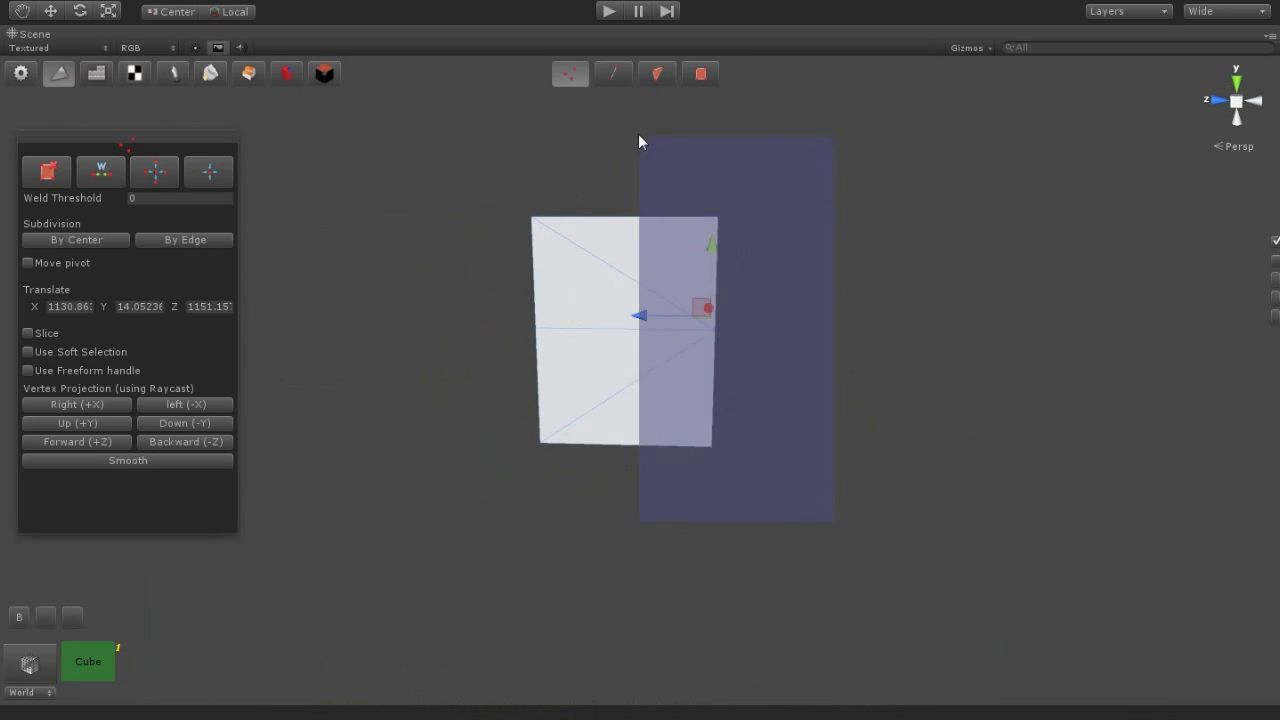
pyautogui.moveTo(646, 323); pyautogui.dragTo(848, 330)
pyautogui.keyDown('alt'); pyautogui.moveTo(691, 471); pyautogui.dragTo(943, 500); pyautogui.keyUp('alt')
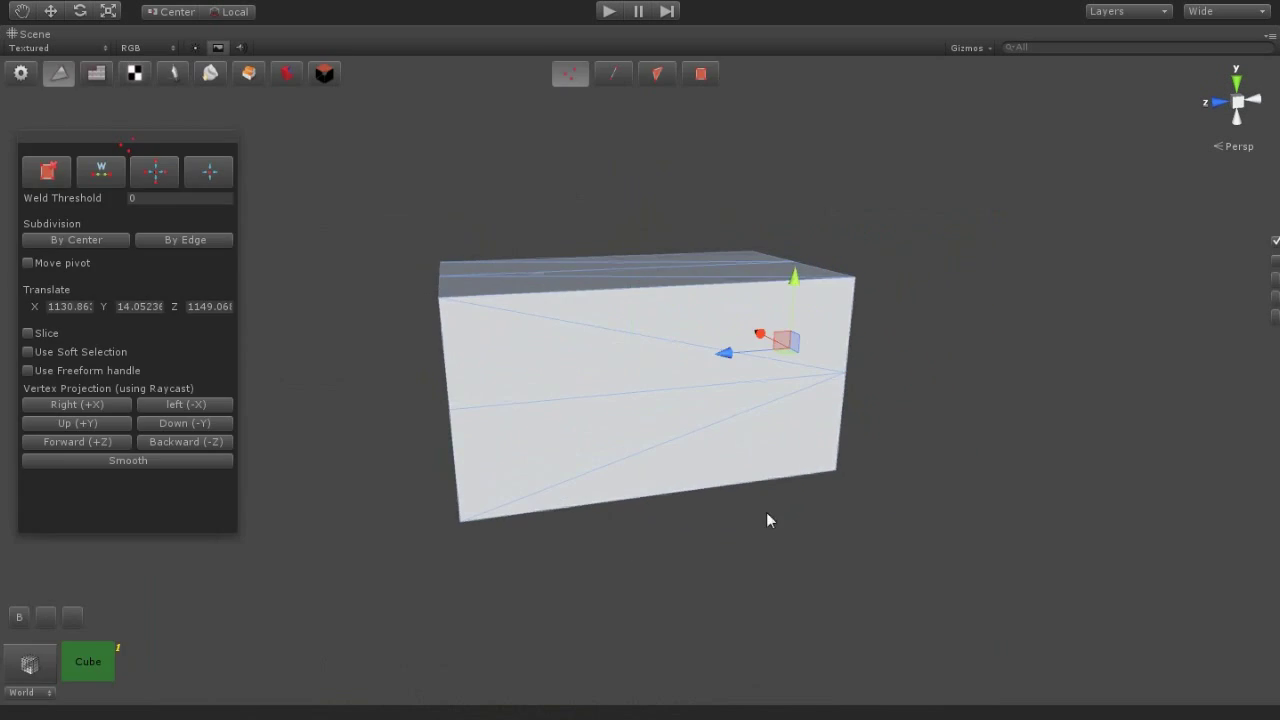
pyautogui.click(657, 73)
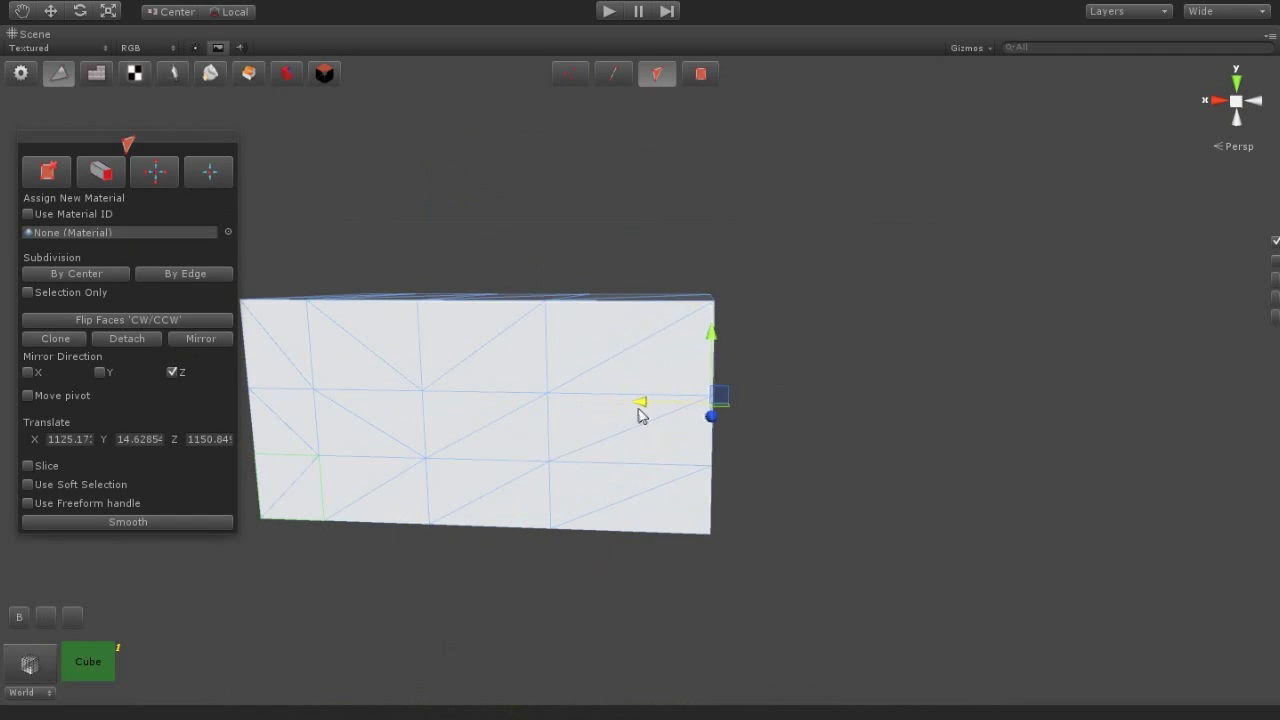
# Extrude the side face along X for another column, then shift inner vertex columns to respace the panels
pyautogui.moveTo(641, 415); pyautogui.dragTo(643, 412)
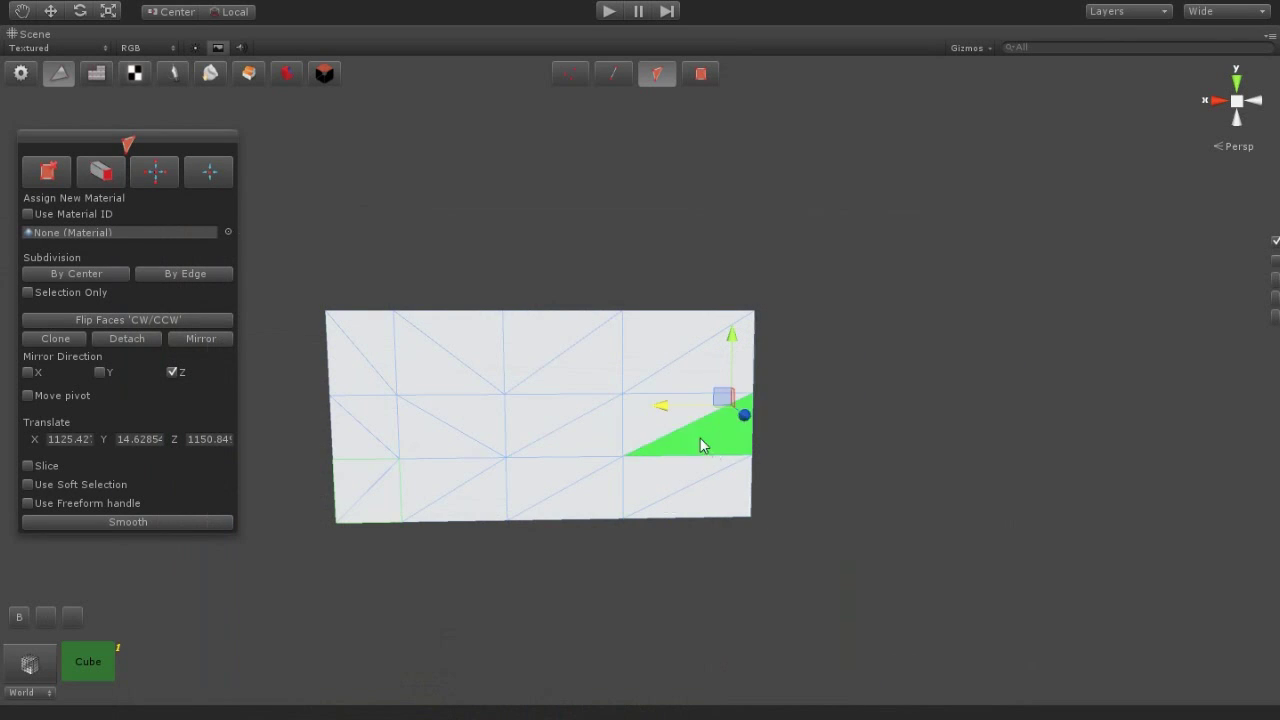
pyautogui.keyDown('shift'); pyautogui.moveTo(659, 405); pyautogui.dragTo(825, 411); pyautogui.keyUp('shift')
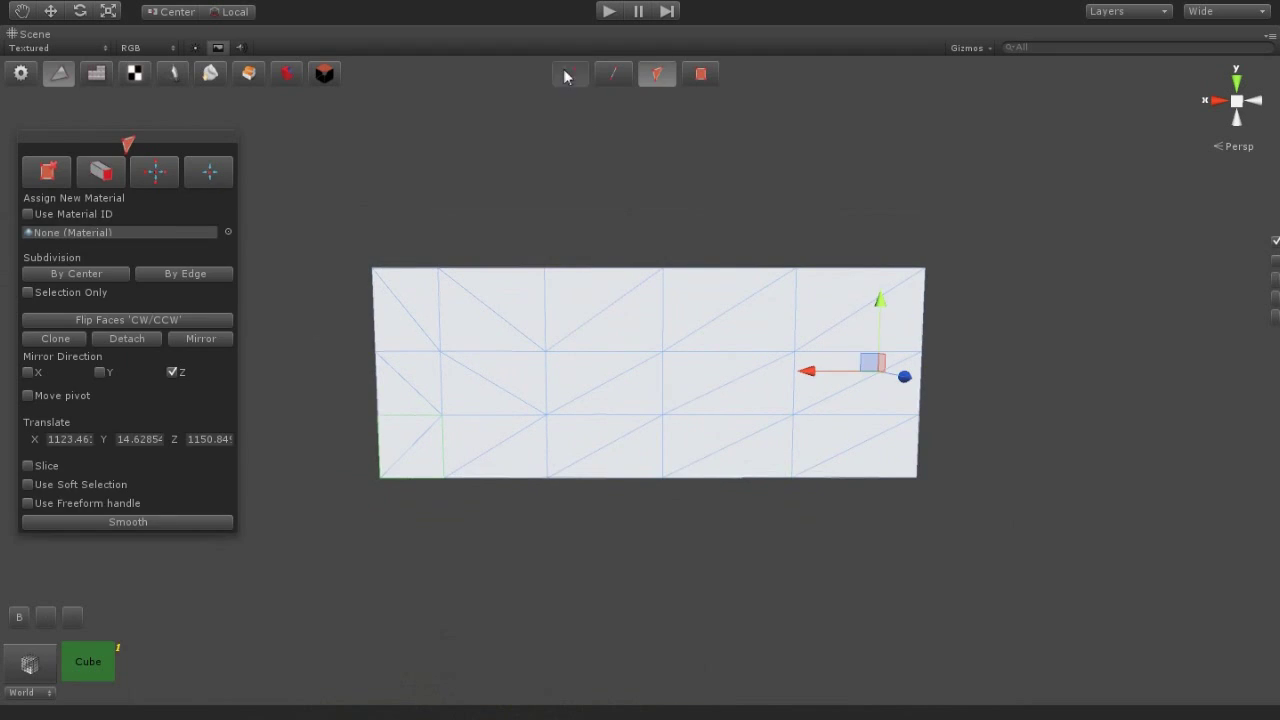
pyautogui.click(565, 74)
pyautogui.moveTo(738, 565); pyautogui.dragTo(594, 150)
pyautogui.moveTo(858, 575); pyautogui.dragTo(772, 198)
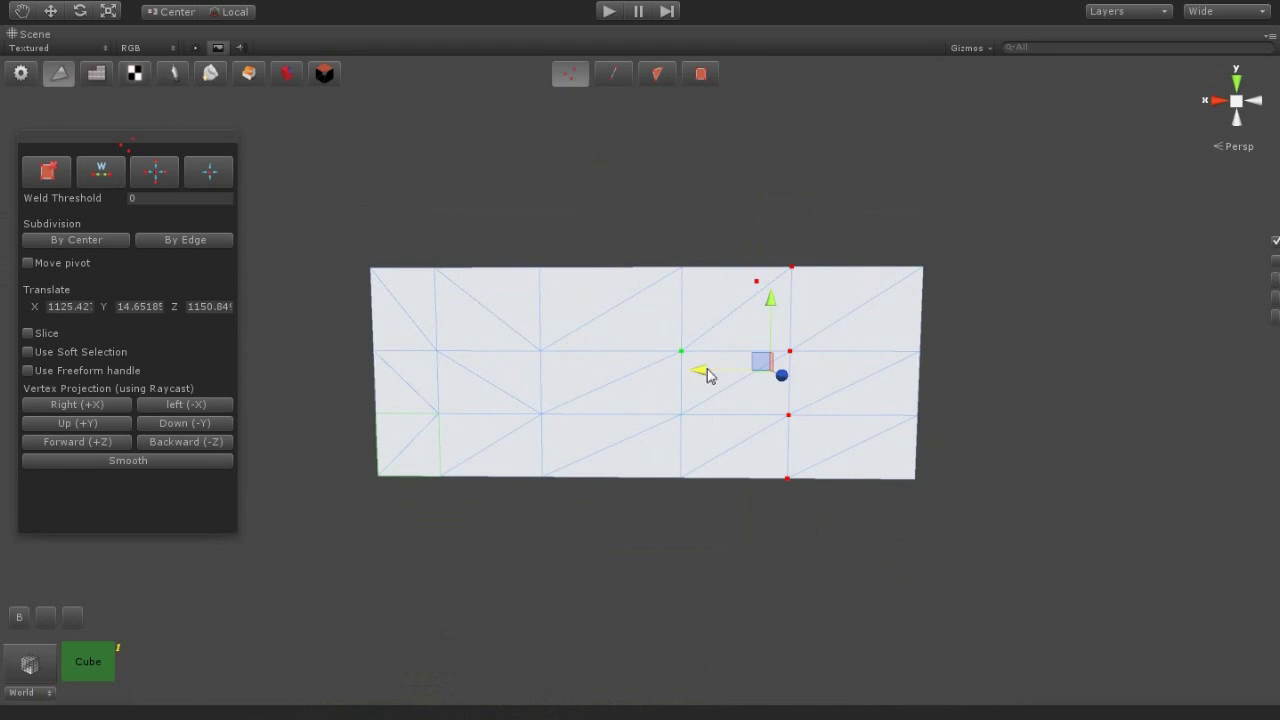
pyautogui.moveTo(706, 375); pyautogui.dragTo(733, 372)
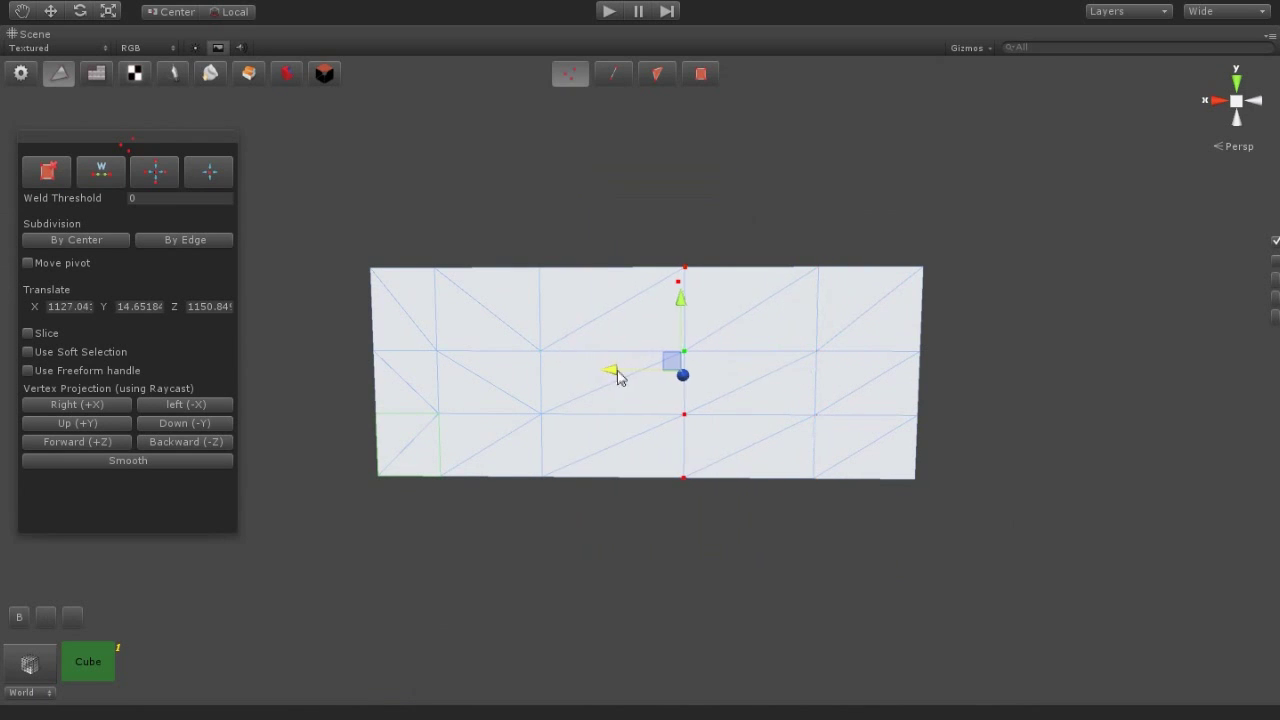
pyautogui.moveTo(643, 375)
pyautogui.keyDown('alt'); pyautogui.mouseDown()
pyautogui.moveTo(620, 489)
pyautogui.moveTo(834, 451)
pyautogui.moveTo(523, 471)
pyautogui.moveTo(1005, 440)
pyautogui.moveTo(600, 457)
pyautogui.moveTo(800, 457)
pyautogui.moveTo(939, 513)
pyautogui.moveTo(963, 480)
pyautogui.moveTo(691, 469)
pyautogui.moveTo(923, 529)
pyautogui.mouseUp(); pyautogui.keyUp('alt')
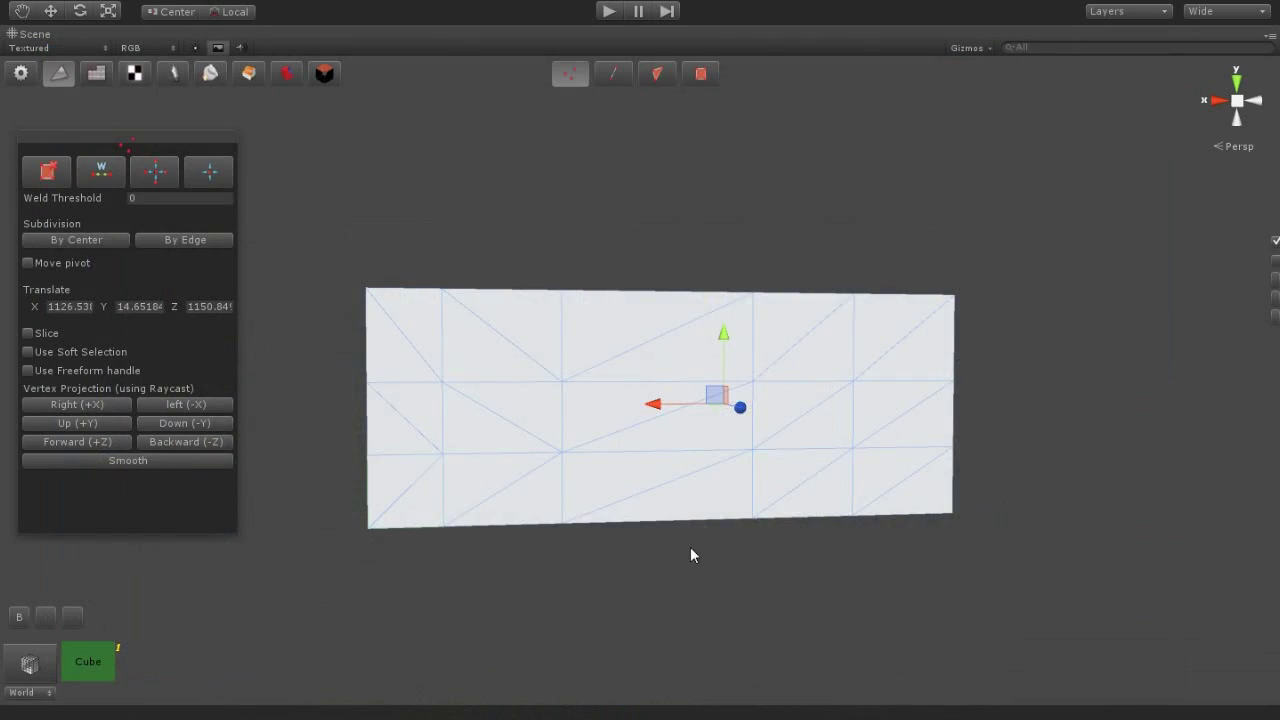
pyautogui.moveTo(691, 551); pyautogui.dragTo(634, 537, button='middle')
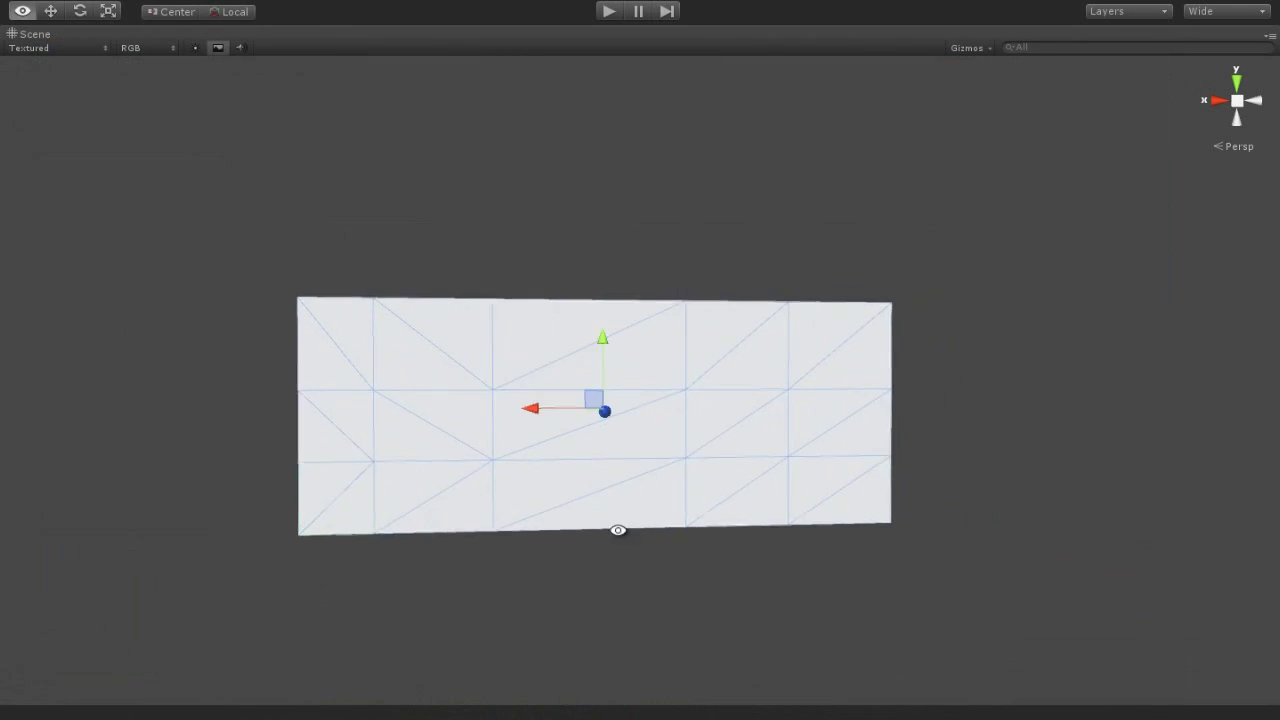
# Select a wall face for a window and nudge the wall's left-edge vertices outward
pyautogui.keyDown('alt'); pyautogui.moveTo(497, 365); pyautogui.dragTo(645, 508); pyautogui.keyUp('alt')
pyautogui.keyDown('alt'); pyautogui.moveTo(523, 374); pyautogui.dragTo(537, 431); pyautogui.keyUp('alt')
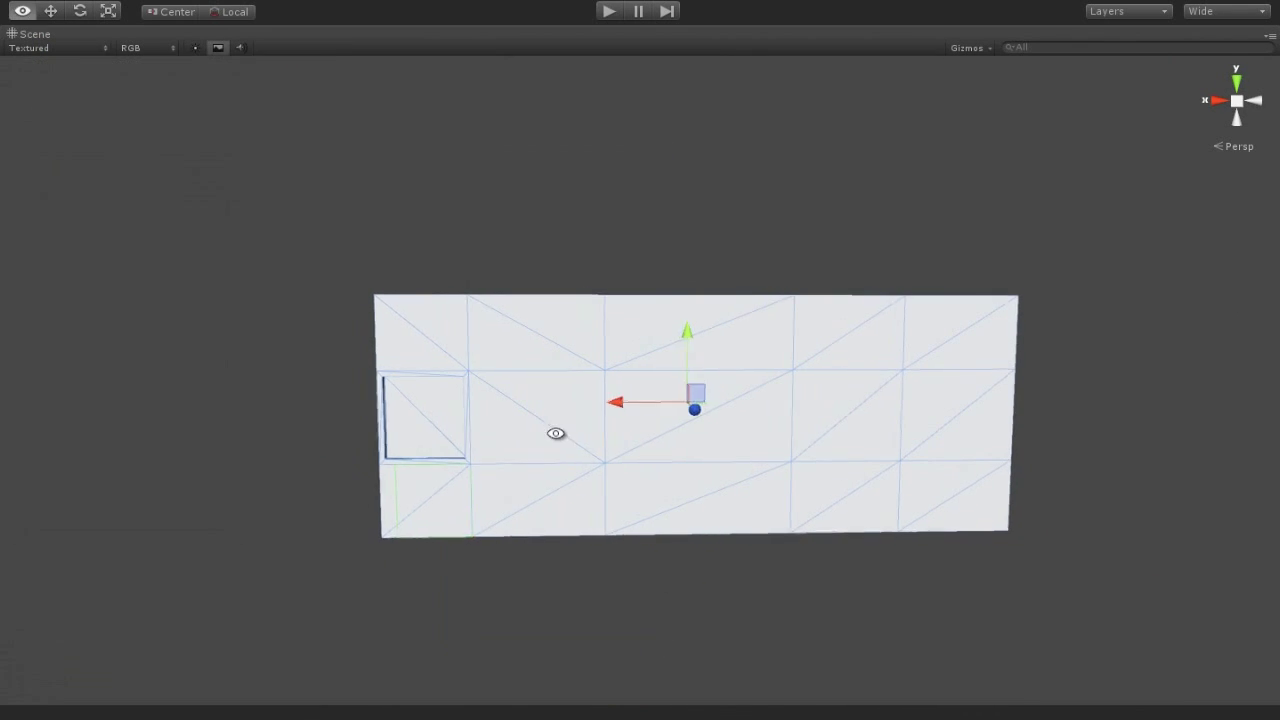
pyautogui.click(658, 73)
pyautogui.click(544, 386)
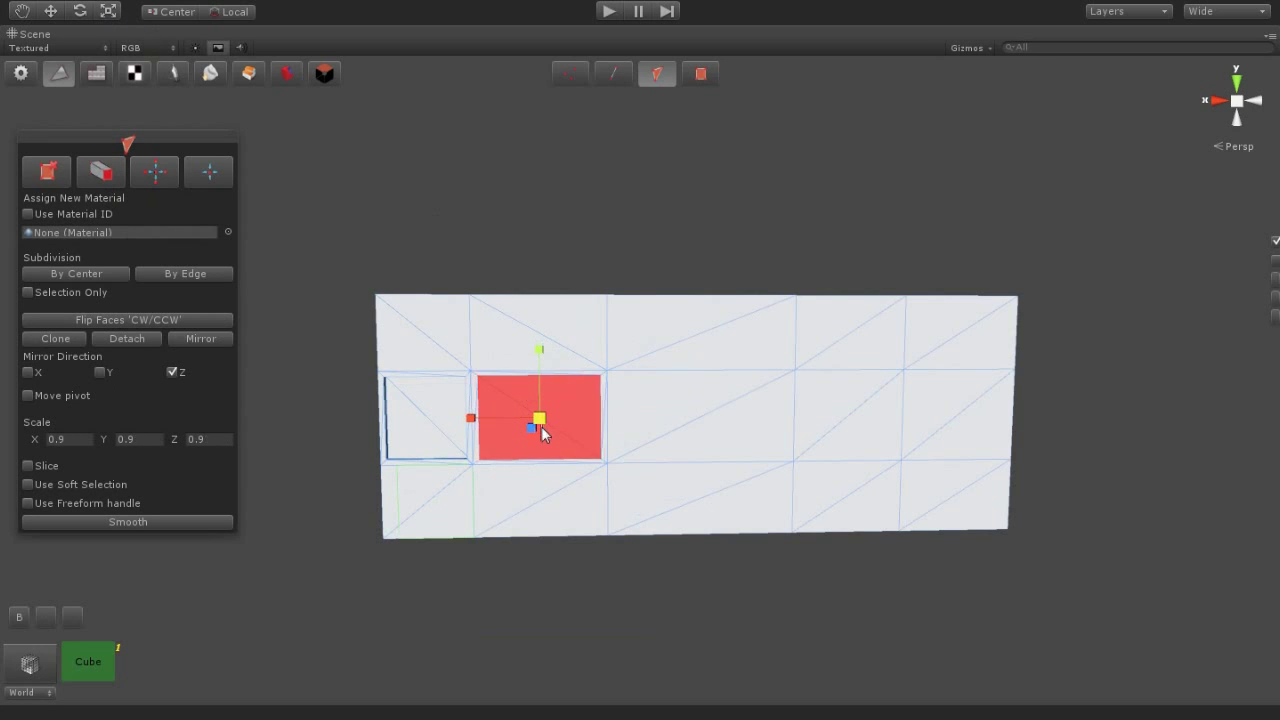
pyautogui.moveTo(14, 155)
pyautogui.keyDown('alt'); pyautogui.mouseDown()
pyautogui.moveTo(354, 440)
pyautogui.moveTo(83, 90)
pyautogui.mouseUp(); pyautogui.keyUp('alt')
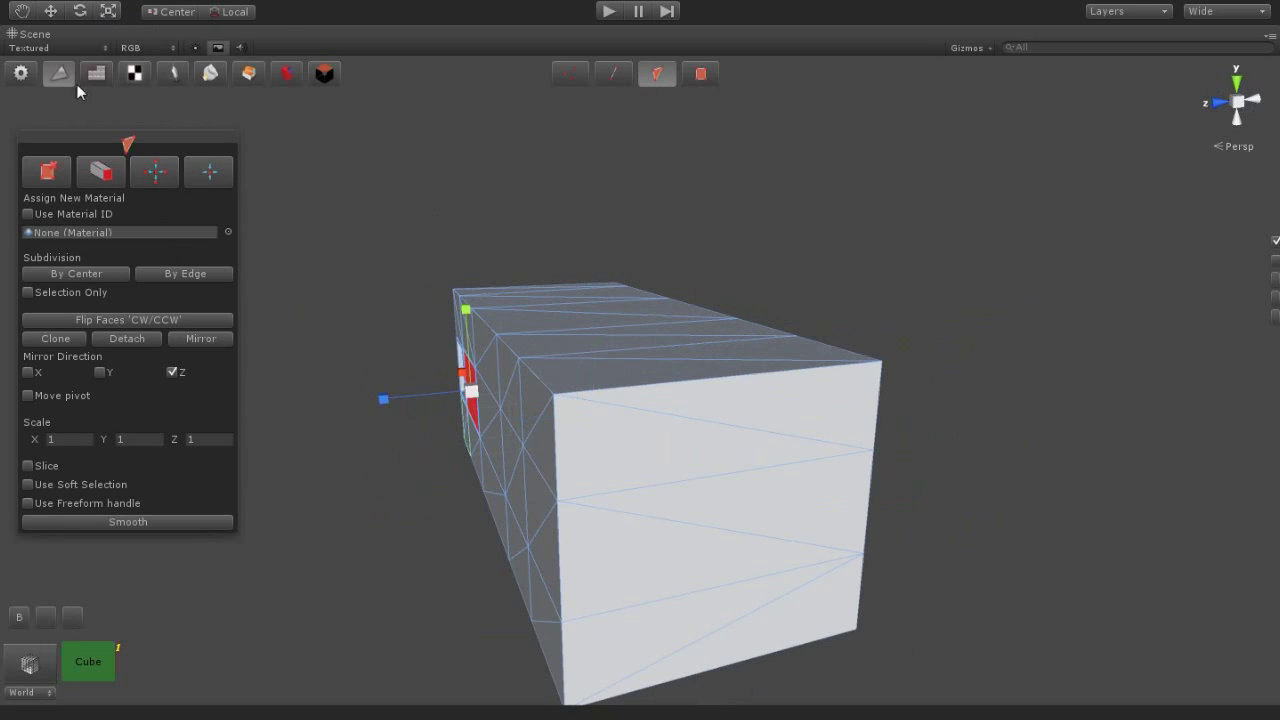
pyautogui.moveTo(406, 520)
pyautogui.keyDown('alt'); pyautogui.mouseDown()
pyautogui.moveTo(829, 437)
pyautogui.moveTo(609, 529)
pyautogui.mouseUp(); pyautogui.keyUp('alt')
pyautogui.click(570, 73)
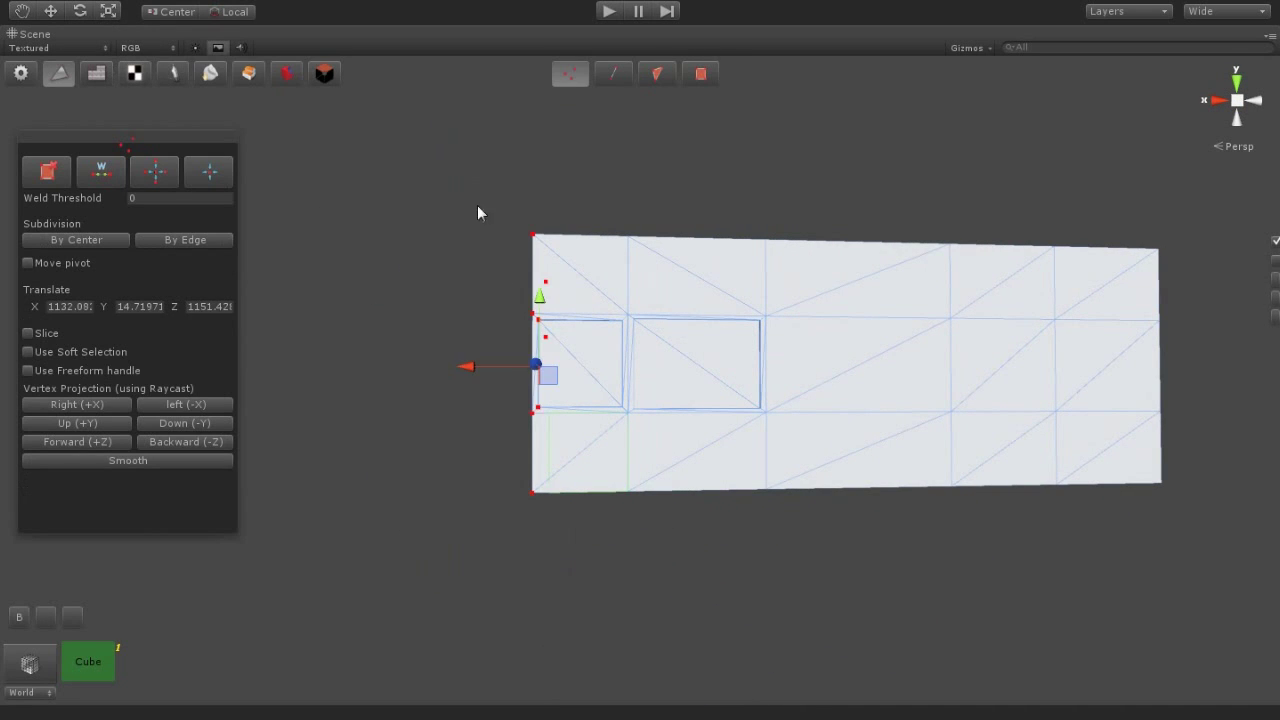
pyautogui.moveTo(604, 500); pyautogui.dragTo(495, 222)
pyautogui.moveTo(485, 380); pyautogui.dragTo(477, 380)
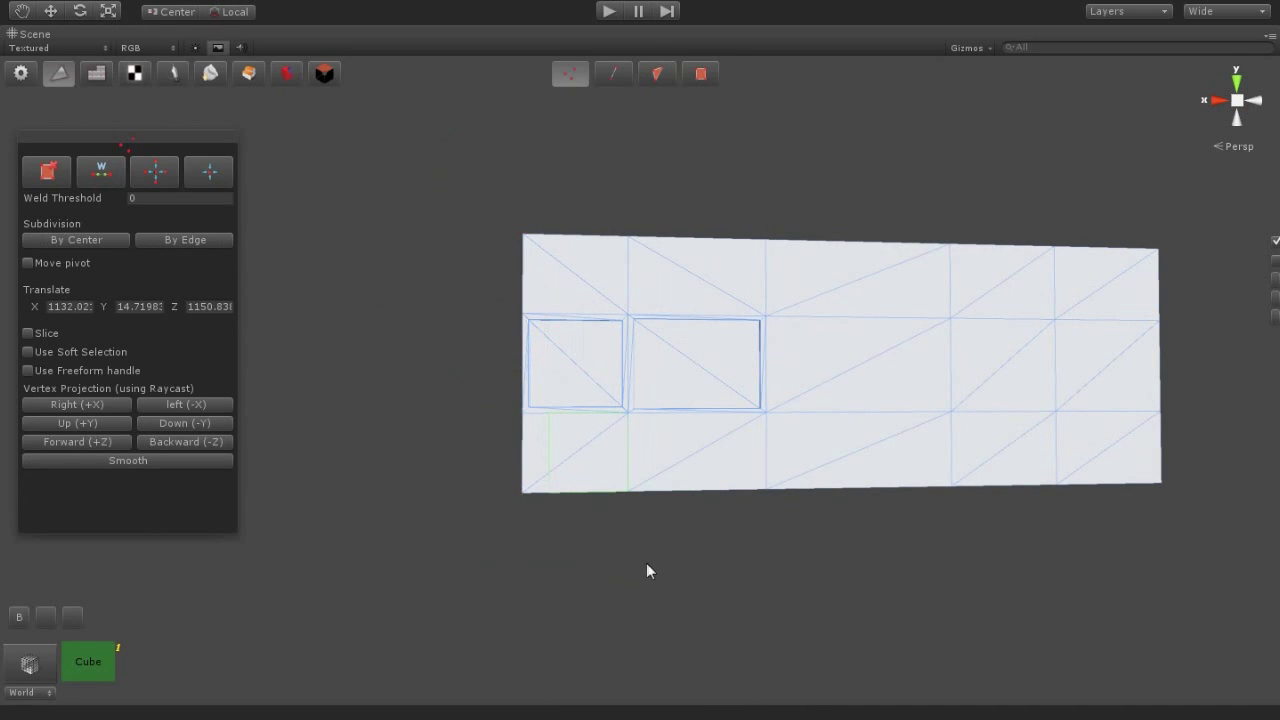
pyautogui.moveTo(506, 368); pyautogui.dragTo(501, 376)
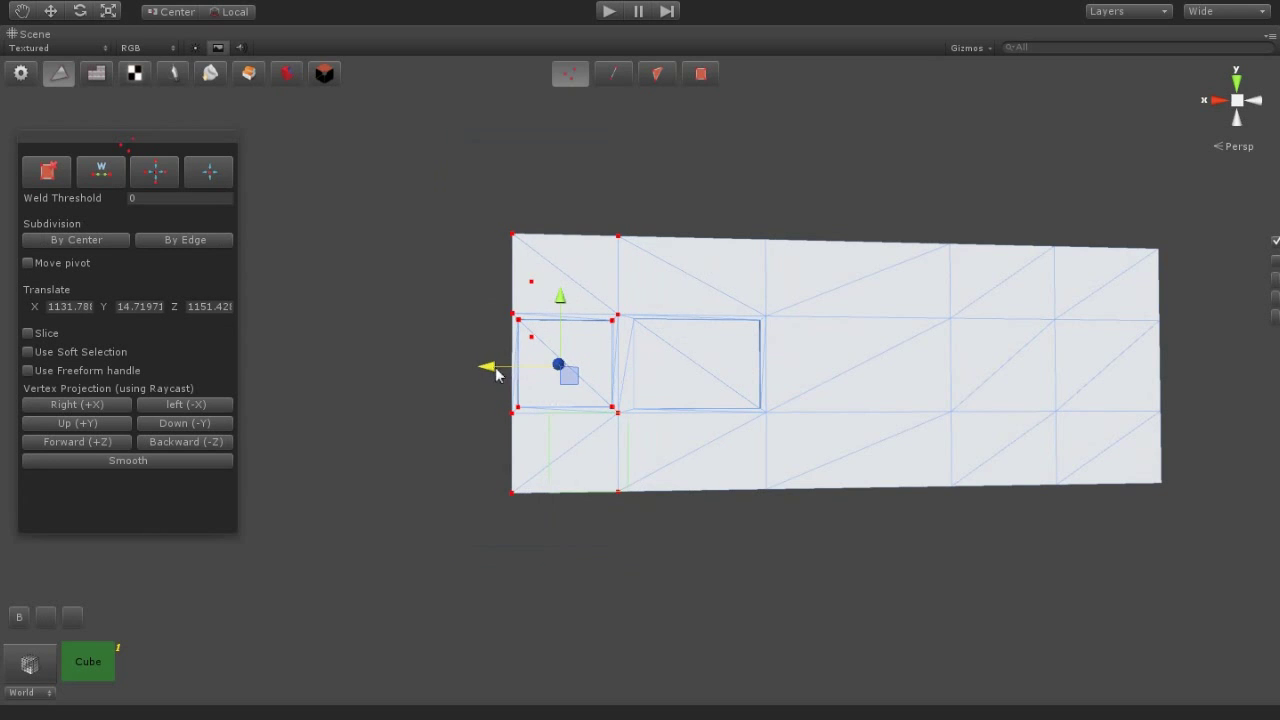
# Select the tall wall face and move it down into an inset doorway
pyautogui.moveTo(652, 530)
pyautogui.keyDown('alt'); pyautogui.mouseDown()
pyautogui.moveTo(514, 437)
pyautogui.moveTo(731, 477)
pyautogui.mouseUp(); pyautogui.keyUp('alt')
pyautogui.moveTo(731, 477); pyautogui.dragTo(398, 466, button='middle')
pyautogui.moveTo(398, 466)
pyautogui.keyDown('alt'); pyautogui.mouseDown()
pyautogui.moveTo(729, 426)
pyautogui.moveTo(757, 409)
pyautogui.moveTo(734, 400)
pyautogui.moveTo(829, 443)
pyautogui.mouseUp(); pyautogui.keyUp('alt')
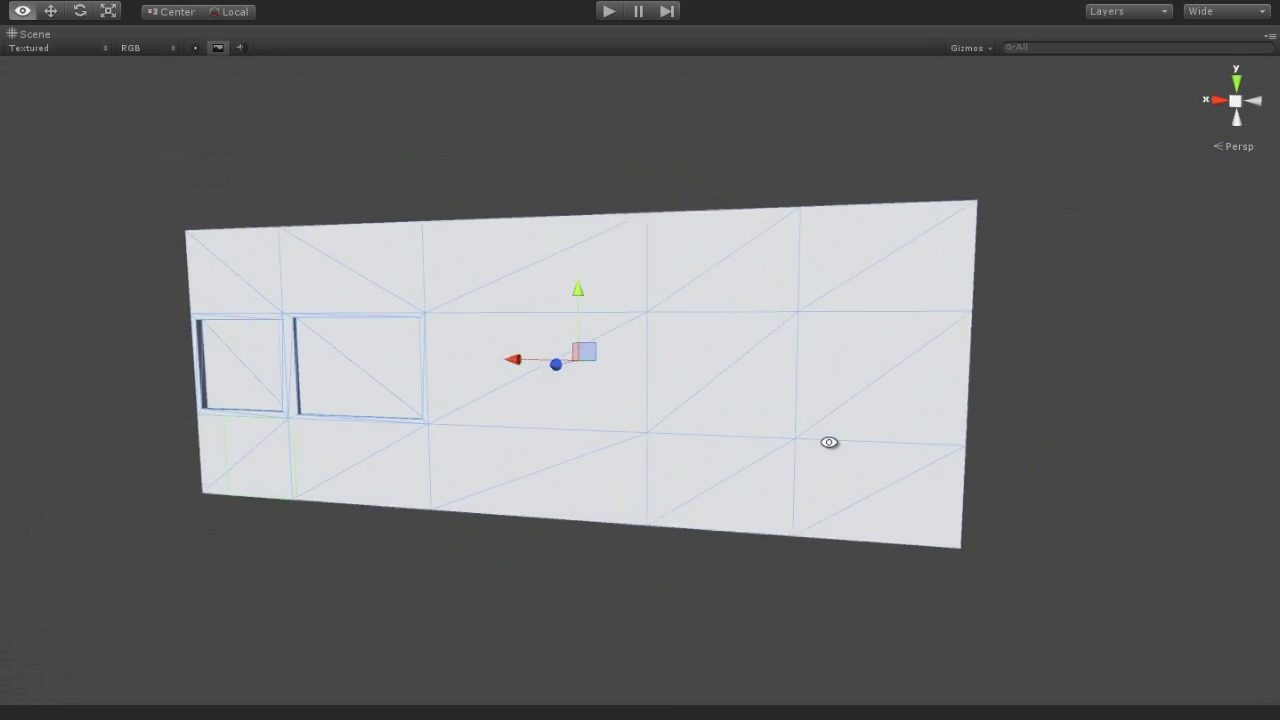
pyautogui.click(759, 372)
pyautogui.moveTo(762, 510)
pyautogui.keyDown('alt'); pyautogui.mouseDown()
pyautogui.moveTo(705, 404)
pyautogui.moveTo(757, 408)
pyautogui.mouseUp(); pyautogui.keyUp('alt')
pyautogui.click(57, 65)
pyautogui.moveTo(754, 333); pyautogui.dragTo(747, 352)
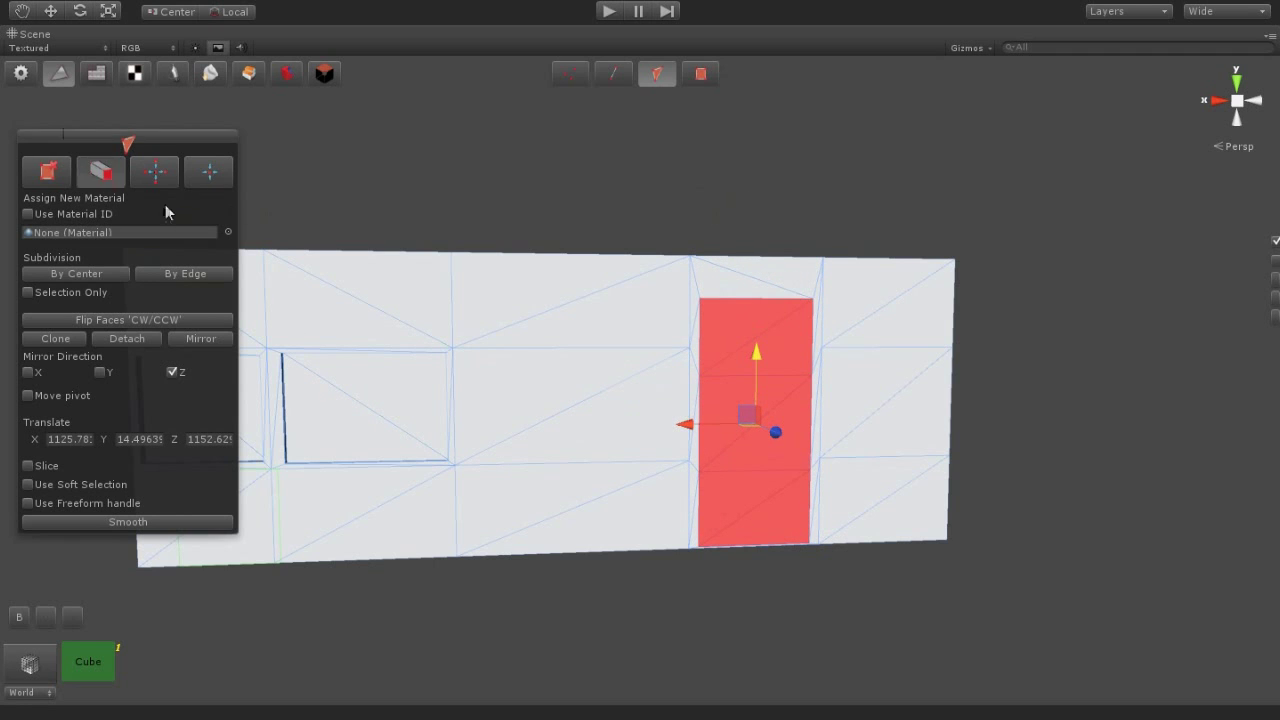
pyautogui.keyDown('alt'); pyautogui.moveTo(700, 420); pyautogui.dragTo(557, 510); pyautogui.keyUp('alt')
pyautogui.keyDown('alt'); pyautogui.moveTo(497, 652); pyautogui.dragTo(569, 553); pyautogui.keyUp('alt')
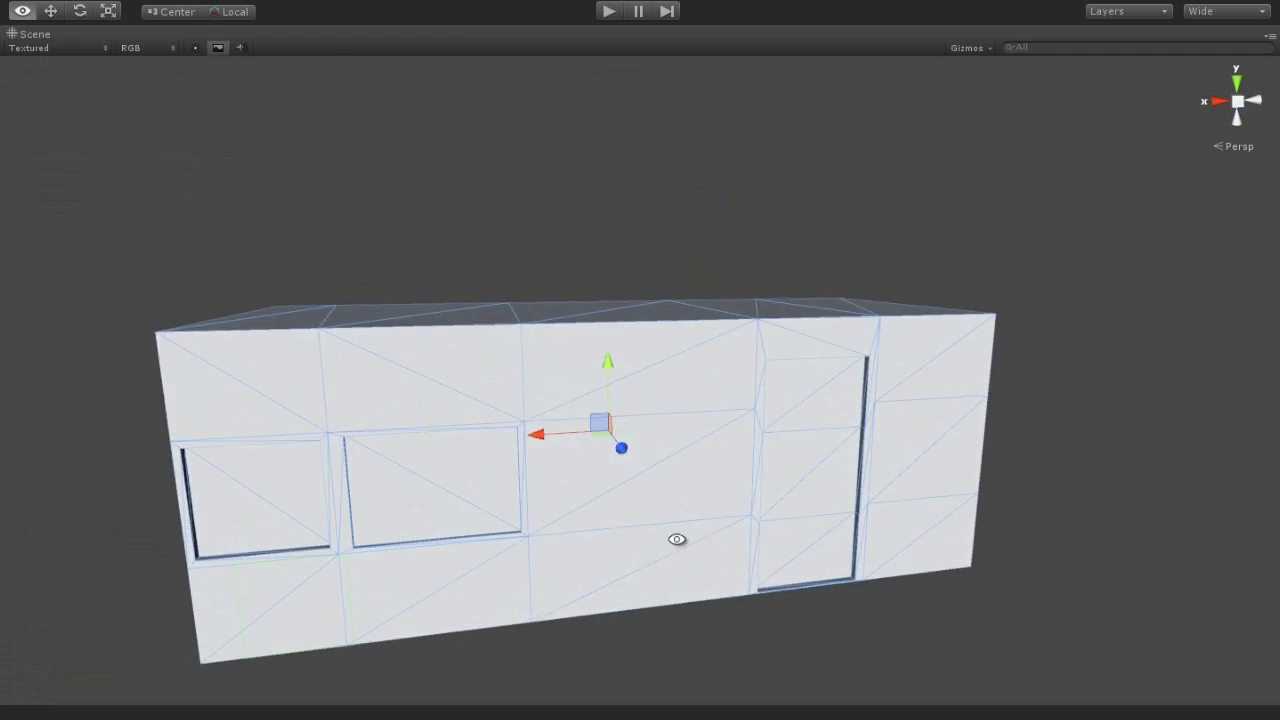
# In vertex mode, select the wall's left-edge vertices and a group of window-corner vertices
pyautogui.moveTo(481, 538)
pyautogui.keyDown('alt'); pyautogui.mouseDown()
pyautogui.moveTo(586, 583)
pyautogui.moveTo(460, 613)
pyautogui.moveTo(574, 597)
pyautogui.moveTo(569, 606)
pyautogui.moveTo(700, 529)
pyautogui.moveTo(919, 527)
pyautogui.moveTo(1023, 506)
pyautogui.mouseUp(); pyautogui.keyUp('alt')
pyautogui.press('h')
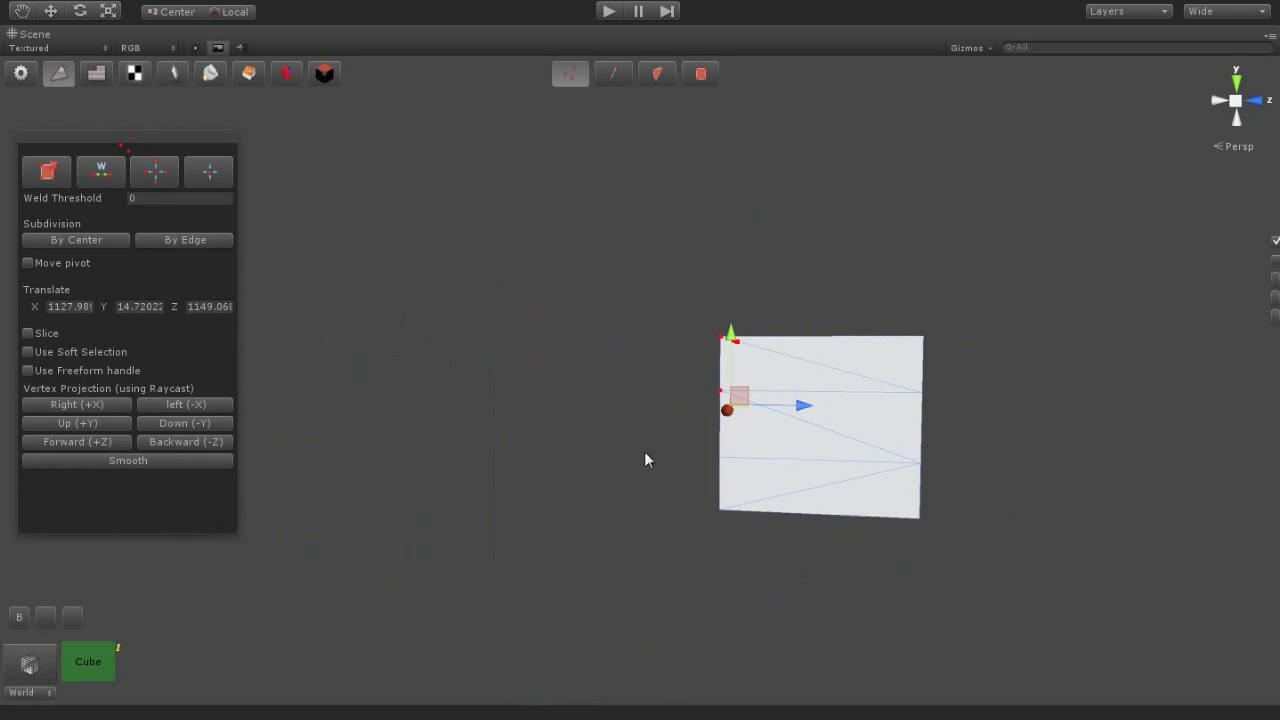
pyautogui.moveTo(780, 560); pyautogui.dragTo(514, 170)
pyautogui.moveTo(700, 490)
pyautogui.keyDown('alt'); pyautogui.mouseDown()
pyautogui.moveTo(1006, 510)
pyautogui.moveTo(795, 465)
pyautogui.moveTo(728, 494)
pyautogui.mouseUp(); pyautogui.keyUp('alt')
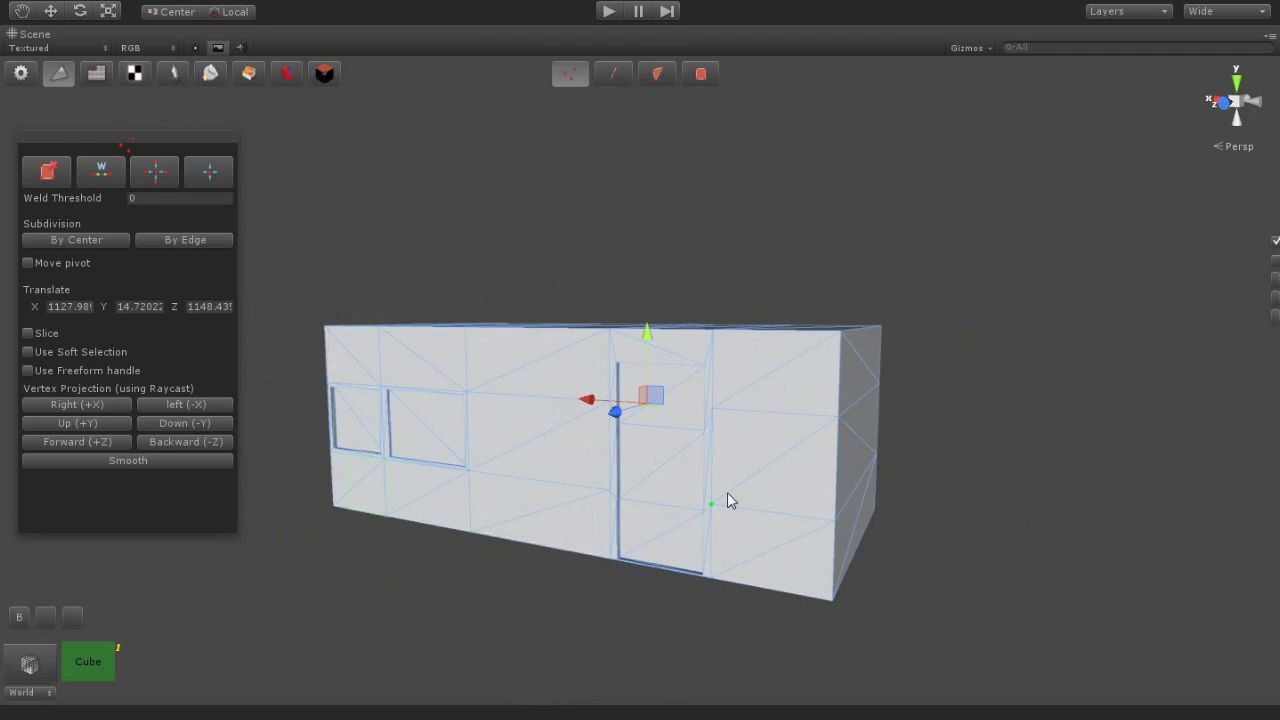
pyautogui.moveTo(727, 492)
pyautogui.keyDown('alt'); pyautogui.mouseDown()
pyautogui.moveTo(812, 460)
pyautogui.moveTo(741, 493)
pyautogui.mouseUp(); pyautogui.keyUp('alt')
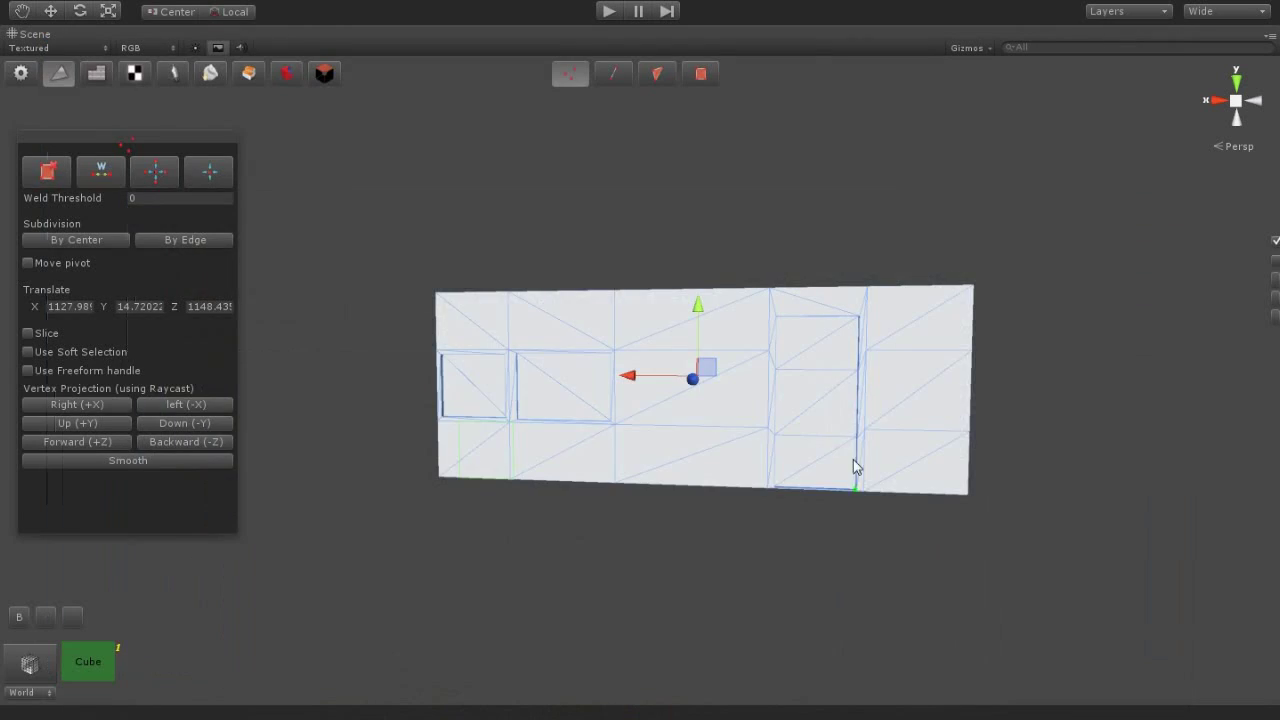
pyautogui.keyDown('alt'); pyautogui.moveTo(853, 459); pyautogui.dragTo(801, 526); pyautogui.keyUp('alt')
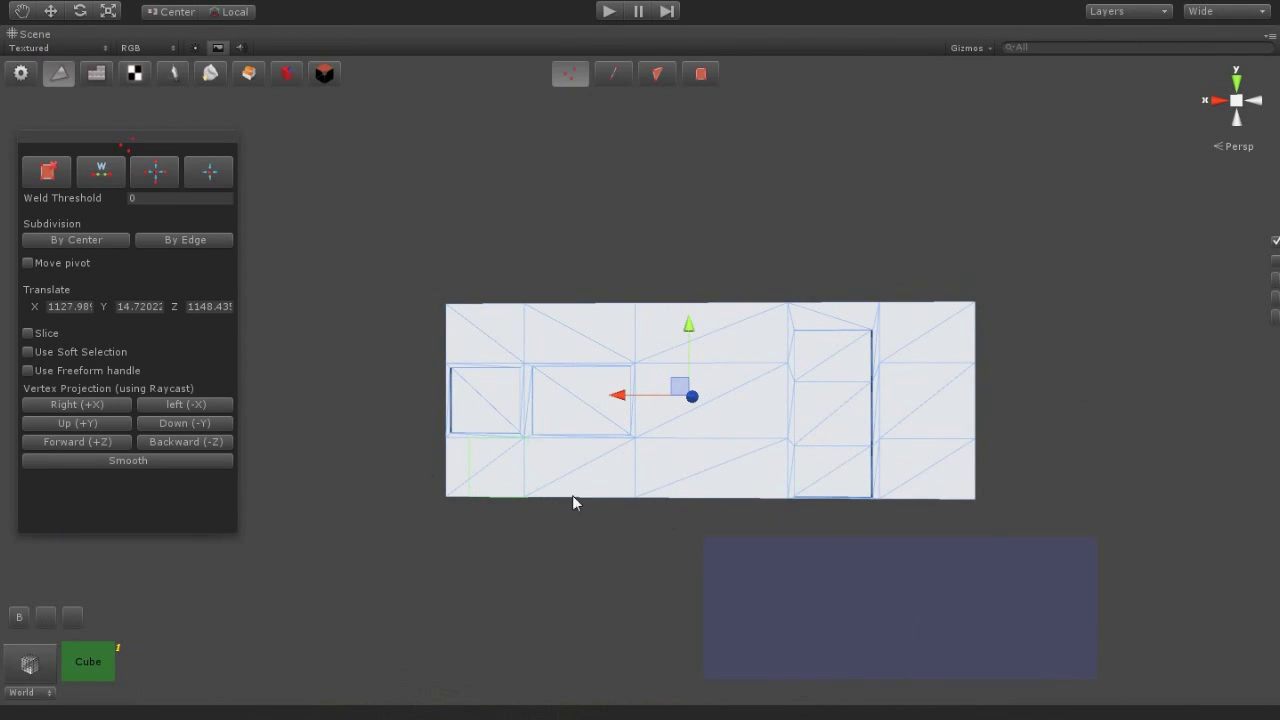
pyautogui.moveTo(572, 503); pyautogui.dragTo(445, 470)
# Select vertices along the wall top and across the wall, then return to object mode
pyautogui.moveTo(940, 262); pyautogui.dragTo(868, 337, button='middle')
pyautogui.moveTo(1012, 394); pyautogui.dragTo(497, 240)
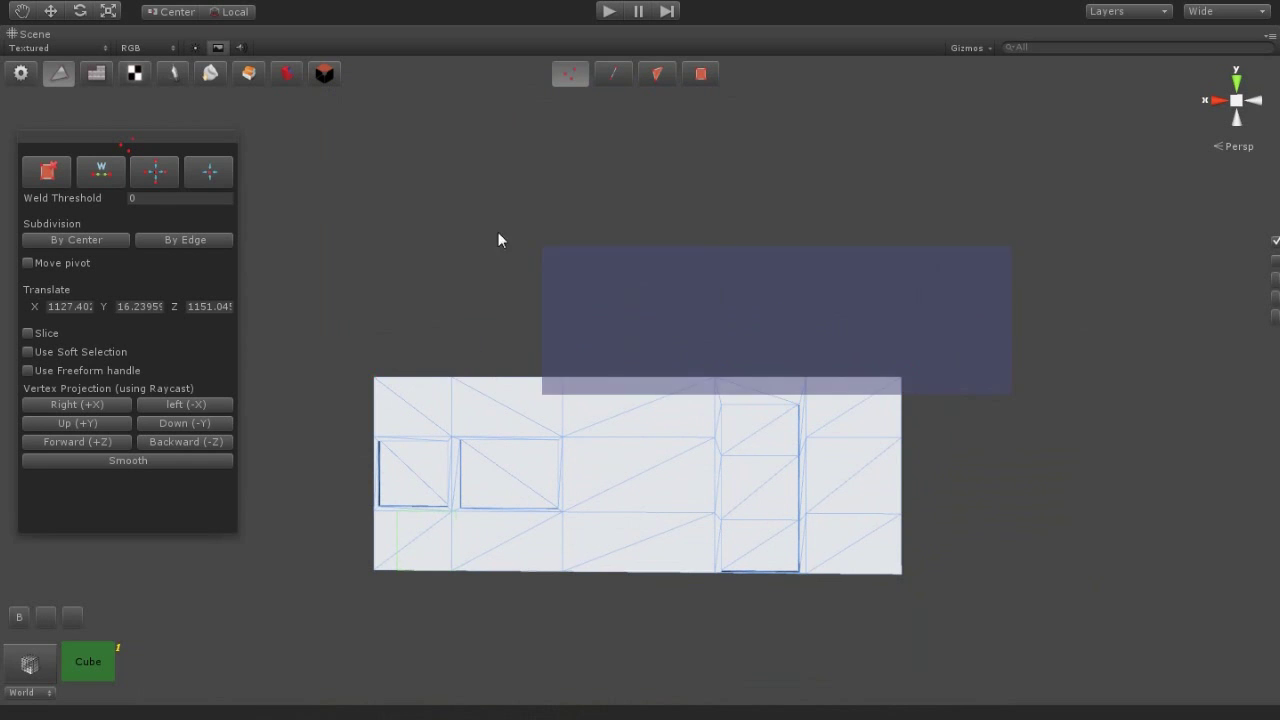
pyautogui.moveTo(745, 220)
pyautogui.keyDown('alt'); pyautogui.mouseDown()
pyautogui.moveTo(755, 278)
pyautogui.moveTo(703, 491)
pyautogui.moveTo(690, 372)
pyautogui.moveTo(698, 398)
pyautogui.moveTo(293, 353)
pyautogui.moveTo(478, 420)
pyautogui.moveTo(494, 486)
pyautogui.moveTo(640, 491)
pyautogui.moveTo(645, 603)
pyautogui.mouseUp(); pyautogui.keyUp('alt')
pyautogui.moveTo(717, 666)
pyautogui.mouseDown()
pyautogui.moveTo(493, 230)
pyautogui.moveTo(501, 214)
pyautogui.mouseUp()
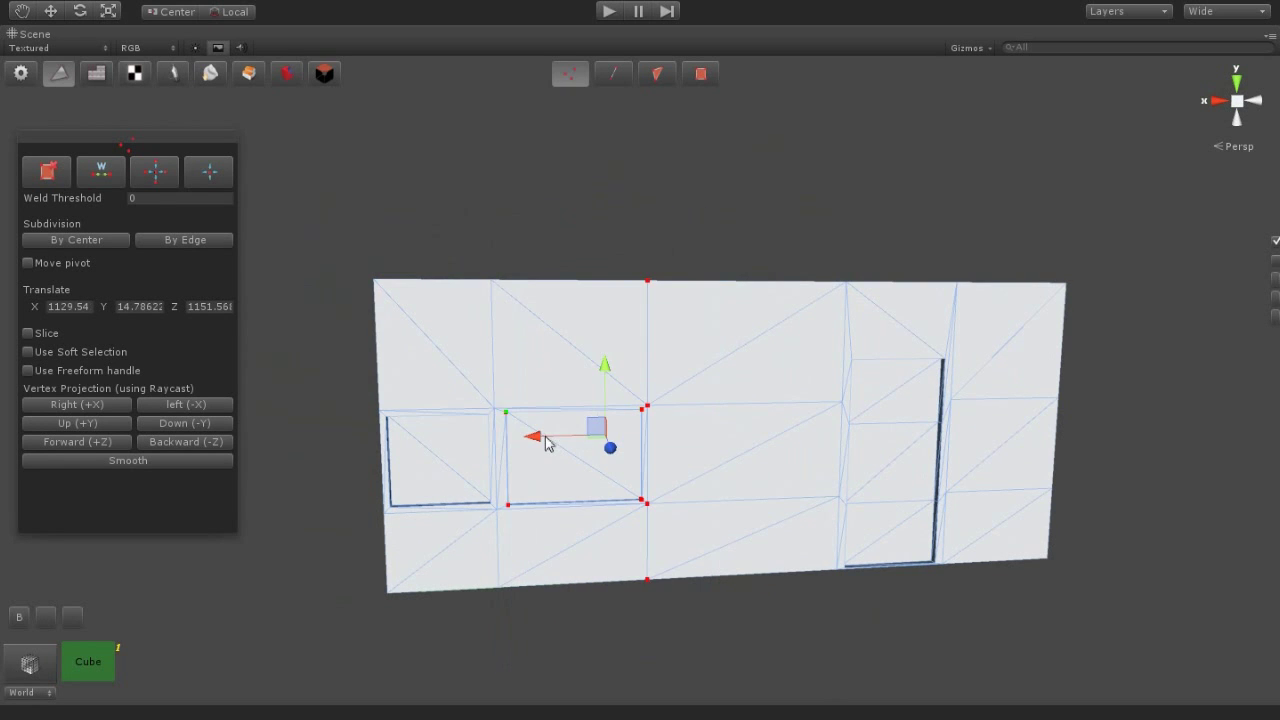
pyautogui.moveTo(630, 558)
pyautogui.keyDown('alt'); pyautogui.mouseDown()
pyautogui.moveTo(423, 563)
pyautogui.moveTo(626, 540)
pyautogui.moveTo(886, 614)
pyautogui.moveTo(773, 386)
pyautogui.moveTo(654, 234)
pyautogui.moveTo(540, 266)
pyautogui.moveTo(460, 480)
pyautogui.moveTo(658, 432)
pyautogui.moveTo(661, 471)
pyautogui.mouseUp(); pyautogui.keyUp('alt')
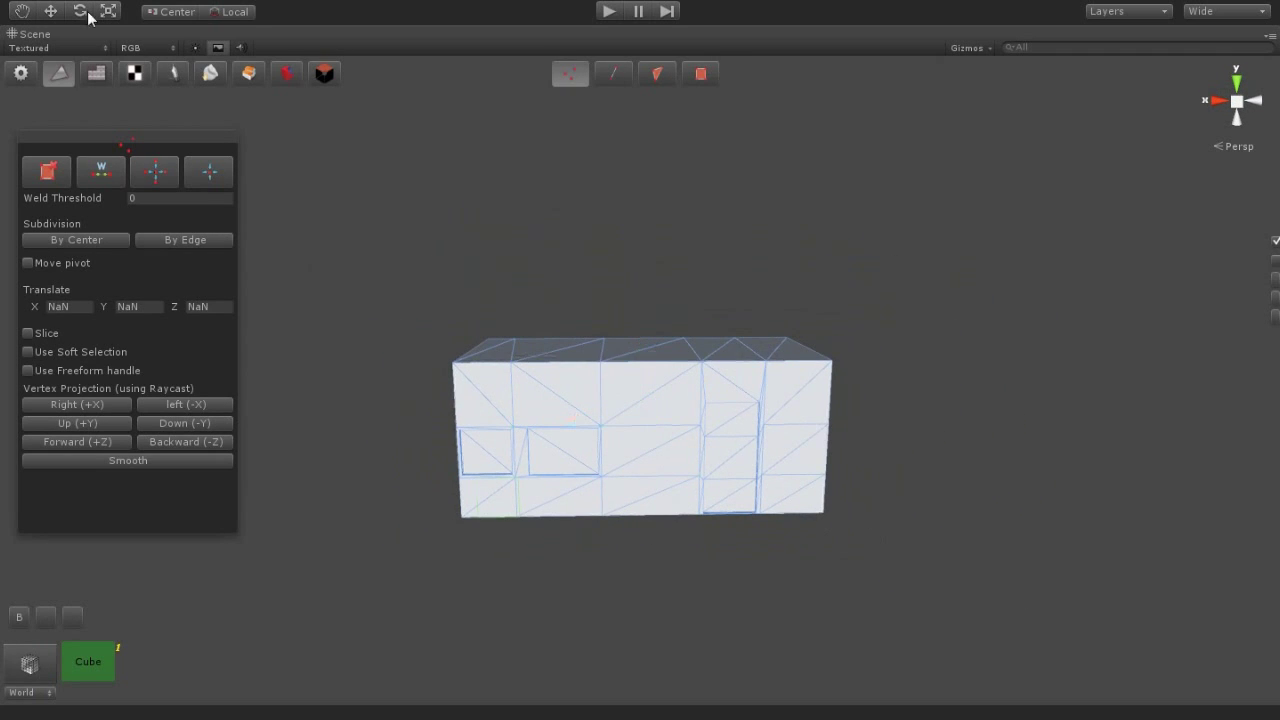
pyautogui.click(20, 74)
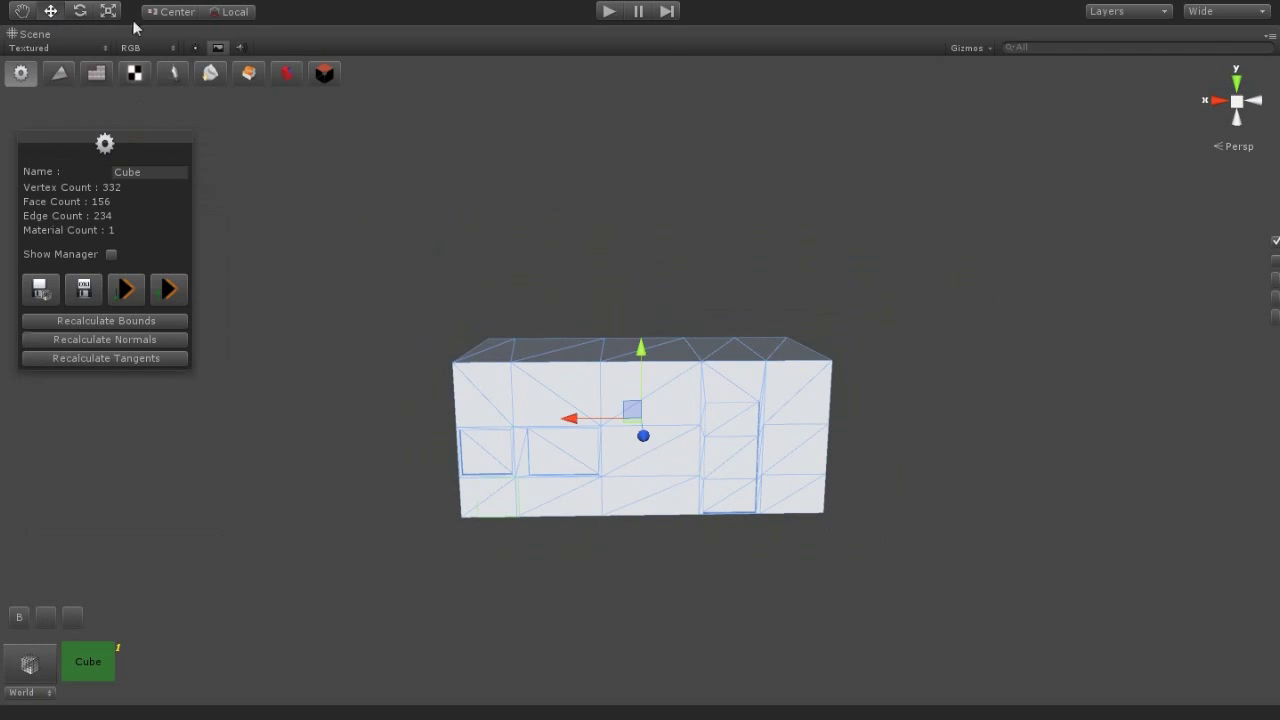
# Add a new cube and flatten it into a thin plate on top of the block
pyautogui.moveTo(680, 437)
pyautogui.keyDown('alt'); pyautogui.mouseDown()
pyautogui.moveTo(739, 517)
pyautogui.moveTo(851, 481)
pyautogui.moveTo(250, 330)
pyautogui.mouseUp(); pyautogui.keyUp('alt')
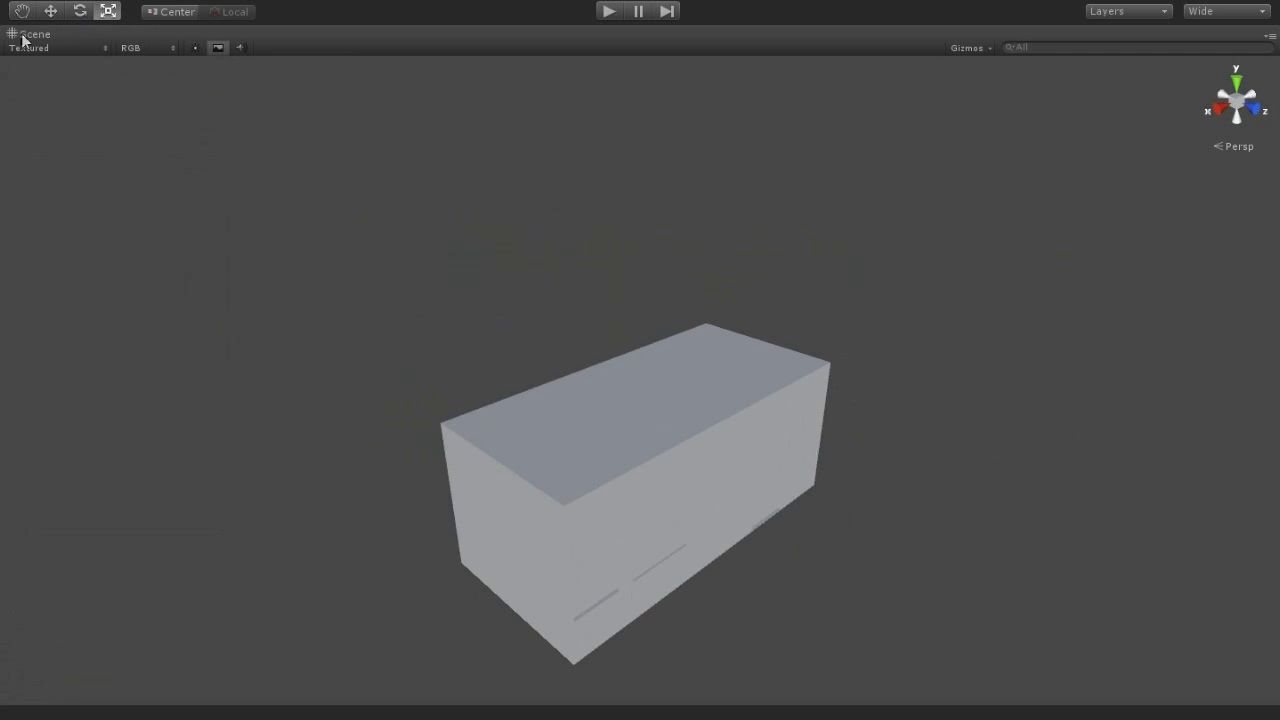
pyautogui.click(75, 0)
pyautogui.moveTo(160, 28)
pyautogui.click(423, 214)
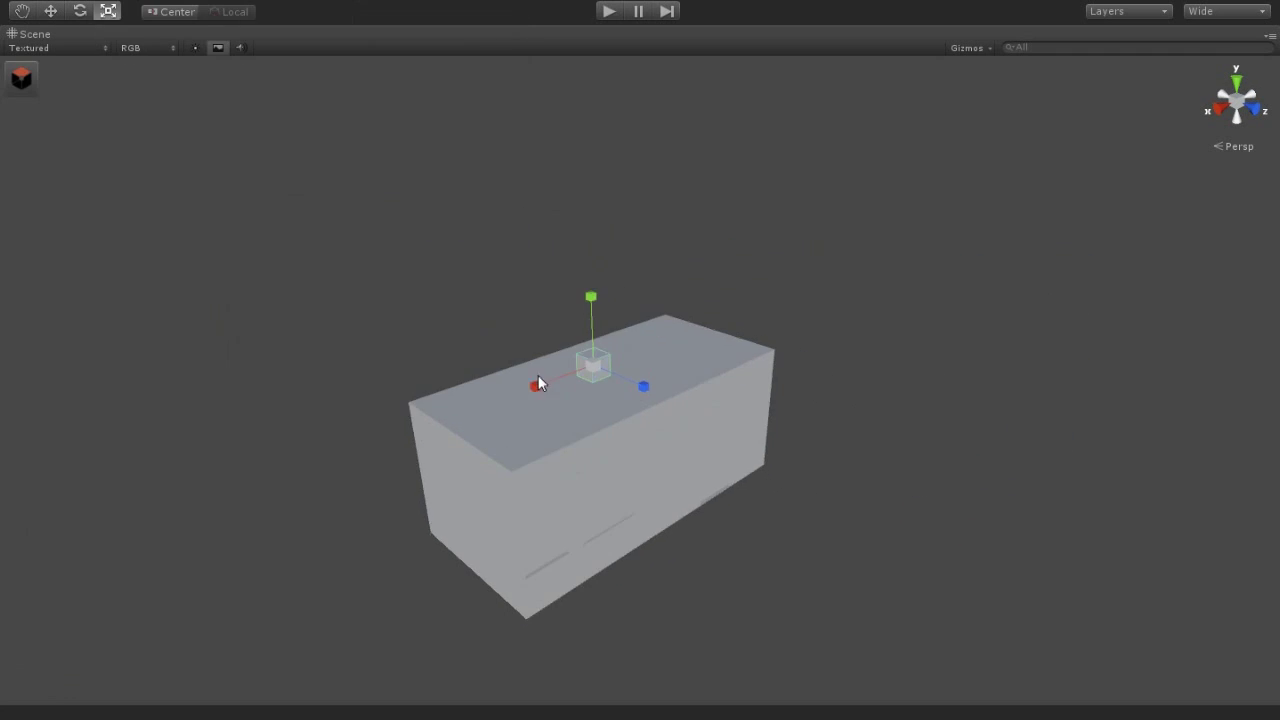
pyautogui.moveTo(600, 360); pyautogui.dragTo(491, 714)
pyautogui.scroll(3, 543, 377)
pyautogui.moveTo(543, 378); pyautogui.dragTo(566, 546)
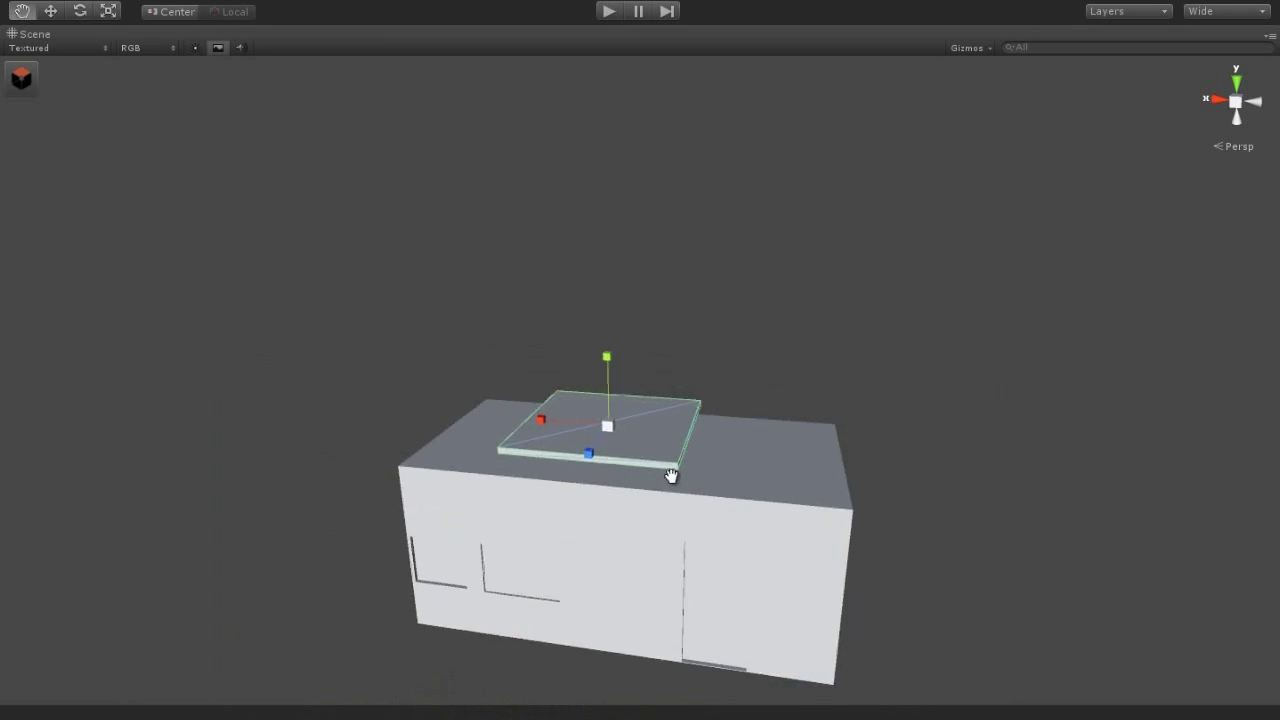
# Narrow the plate into a strip along the roof's front edge and select a corner vertex
pyautogui.moveTo(486, 566)
pyautogui.keyDown('alt'); pyautogui.mouseDown()
pyautogui.moveTo(520, 542)
pyautogui.moveTo(929, 528)
pyautogui.mouseUp(); pyautogui.keyUp('alt')
pyautogui.moveTo(563, 494)
pyautogui.mouseDown()
pyautogui.moveTo(621, 496)
pyautogui.moveTo(719, 376)
pyautogui.mouseUp()
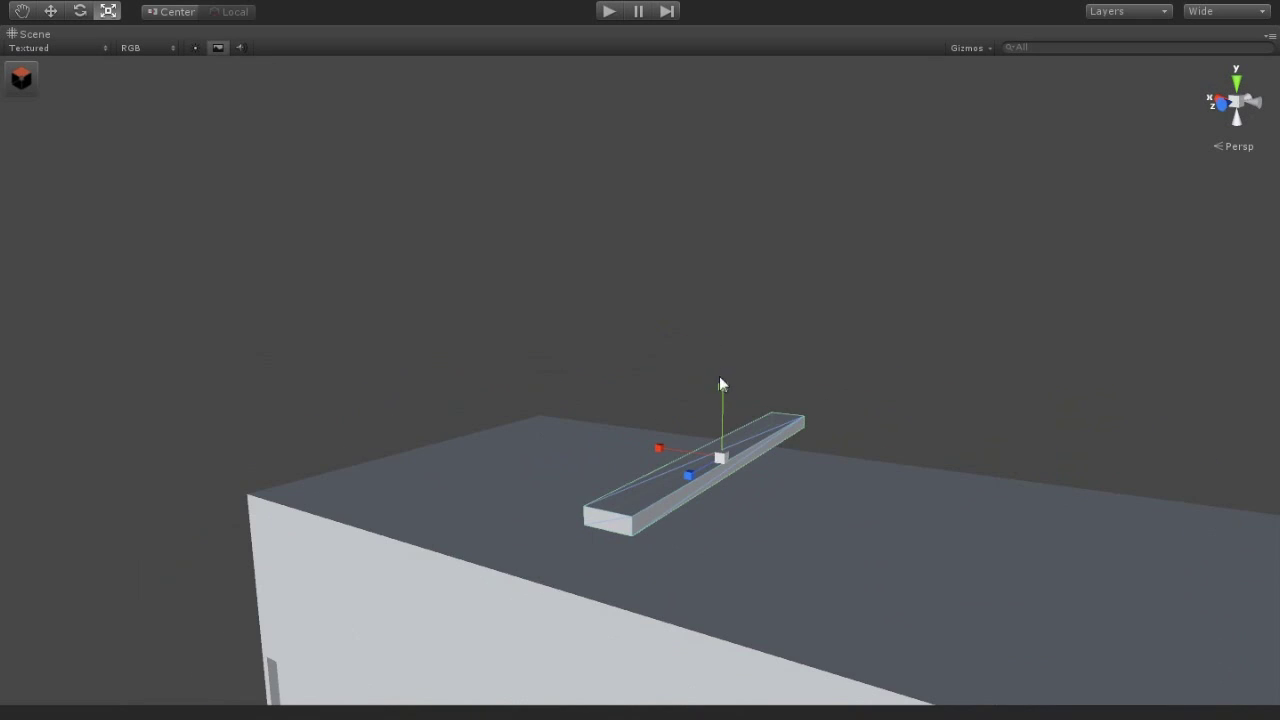
pyautogui.keyDown('alt'); pyautogui.moveTo(731, 375); pyautogui.dragTo(587, 476); pyautogui.keyUp('alt')
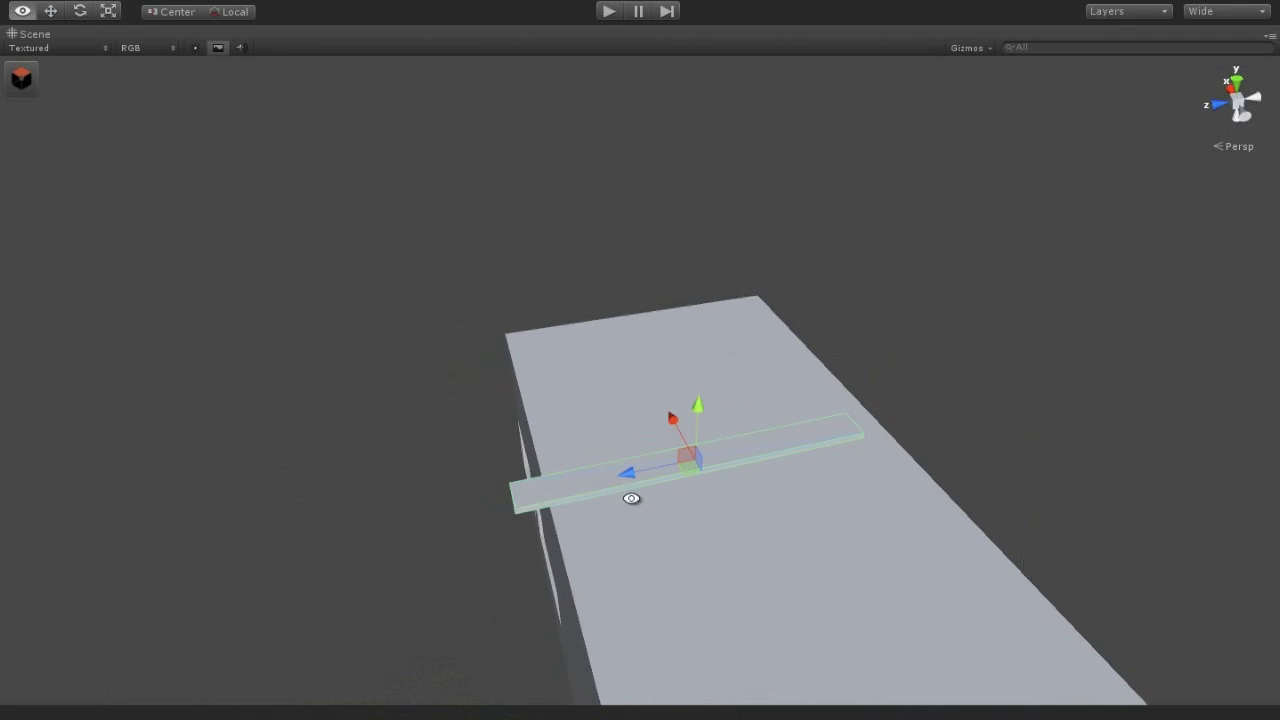
pyautogui.moveTo(631, 497)
pyautogui.keyDown('alt'); pyautogui.mouseDown()
pyautogui.moveTo(613, 483)
pyautogui.moveTo(880, 506)
pyautogui.moveTo(503, 418)
pyautogui.mouseUp(); pyautogui.keyUp('alt')
pyautogui.click(21, 78)
pyautogui.click(59, 73)
pyautogui.click(525, 292)
# Extrude the plate repeatedly into a series of narrow strips for the corrugated sheet
pyautogui.moveTo(491, 334)
pyautogui.keyDown('alt'); pyautogui.mouseDown()
pyautogui.moveTo(608, 406)
pyautogui.moveTo(653, 220)
pyautogui.mouseUp(); pyautogui.keyUp('alt')
pyautogui.press('h')
pyautogui.press('h')
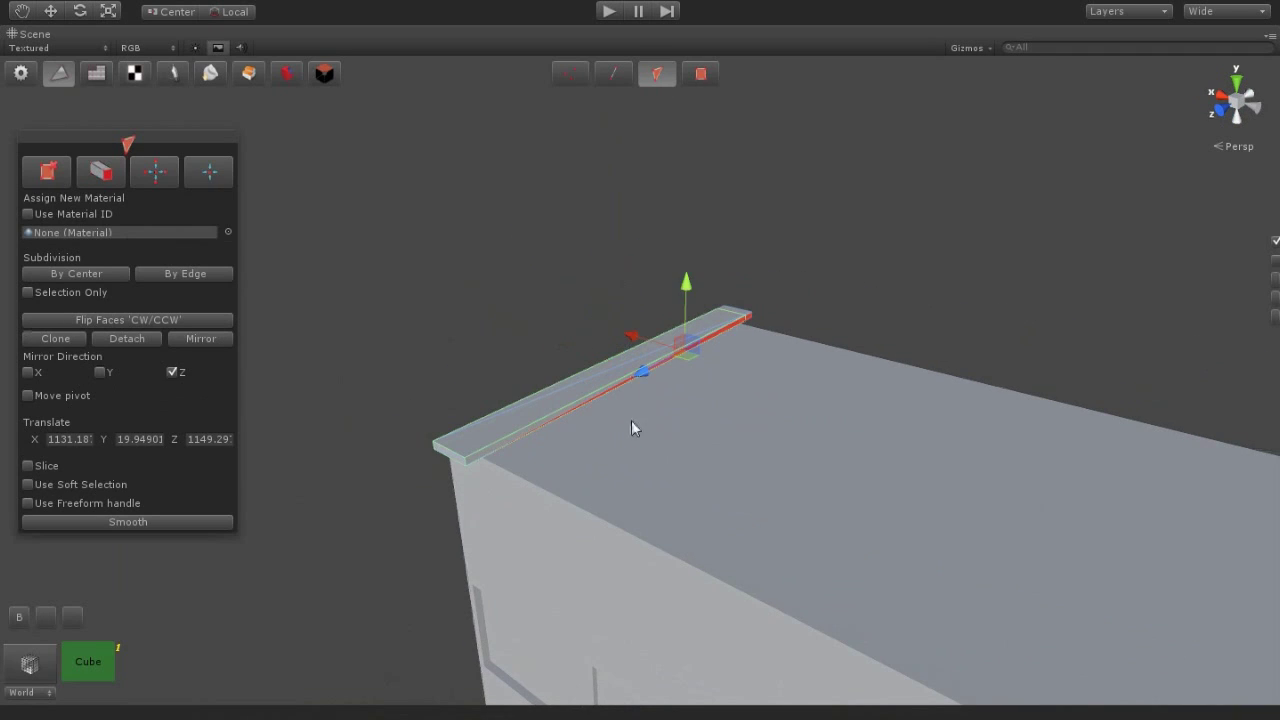
pyautogui.keyDown('alt'); pyautogui.moveTo(631, 406); pyautogui.dragTo(637, 371); pyautogui.keyUp('alt')
pyautogui.moveTo(649, 441)
pyautogui.keyDown('alt'); pyautogui.mouseDown()
pyautogui.moveTo(440, 431)
pyautogui.moveTo(297, 284)
pyautogui.mouseUp(); pyautogui.keyUp('alt')
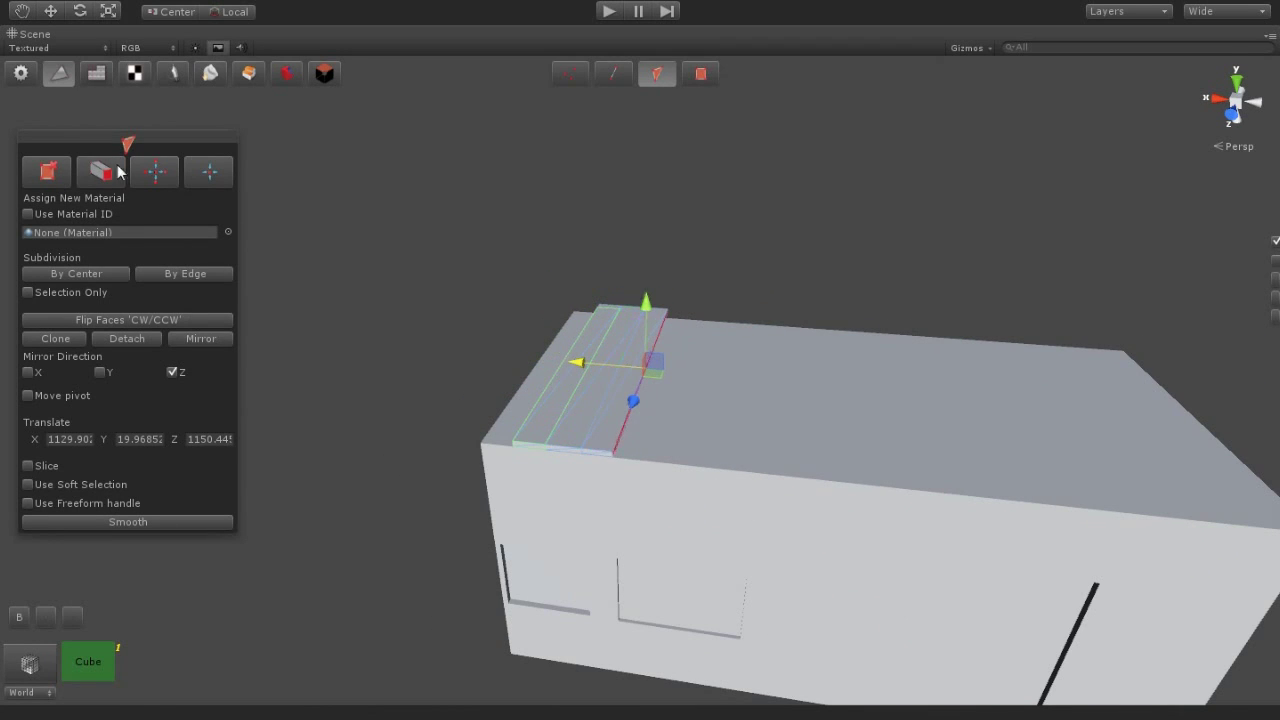
pyautogui.moveTo(594, 371); pyautogui.dragTo(638, 376)
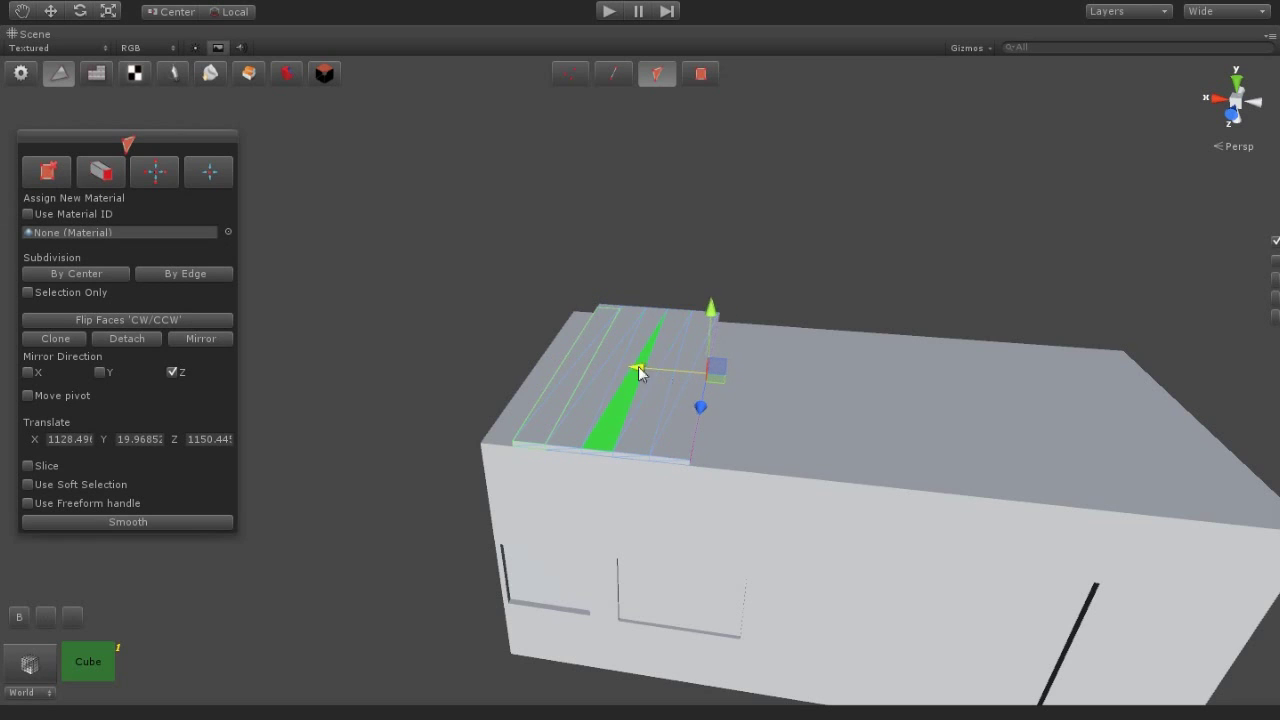
pyautogui.moveTo(670, 374); pyautogui.dragTo(631, 455, button='middle')
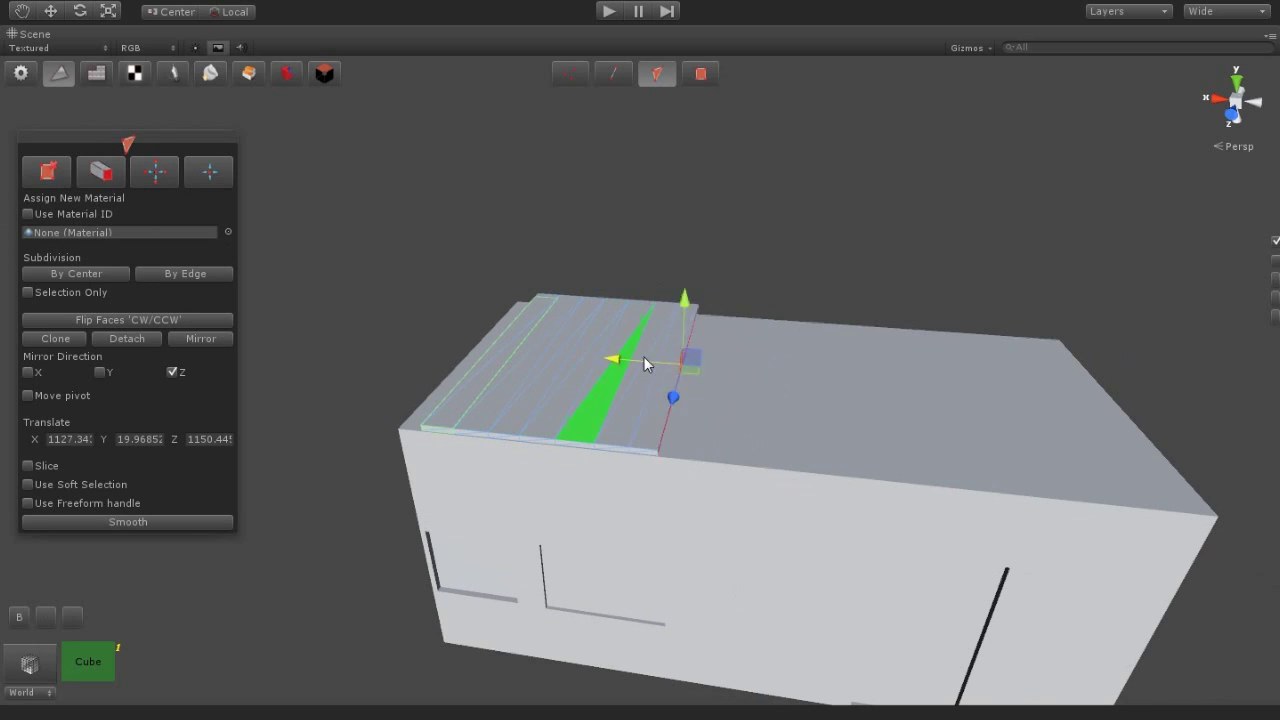
pyautogui.moveTo(622, 368); pyautogui.dragTo(522, 477, button='middle')
pyautogui.moveTo(543, 360); pyautogui.dragTo(625, 388)
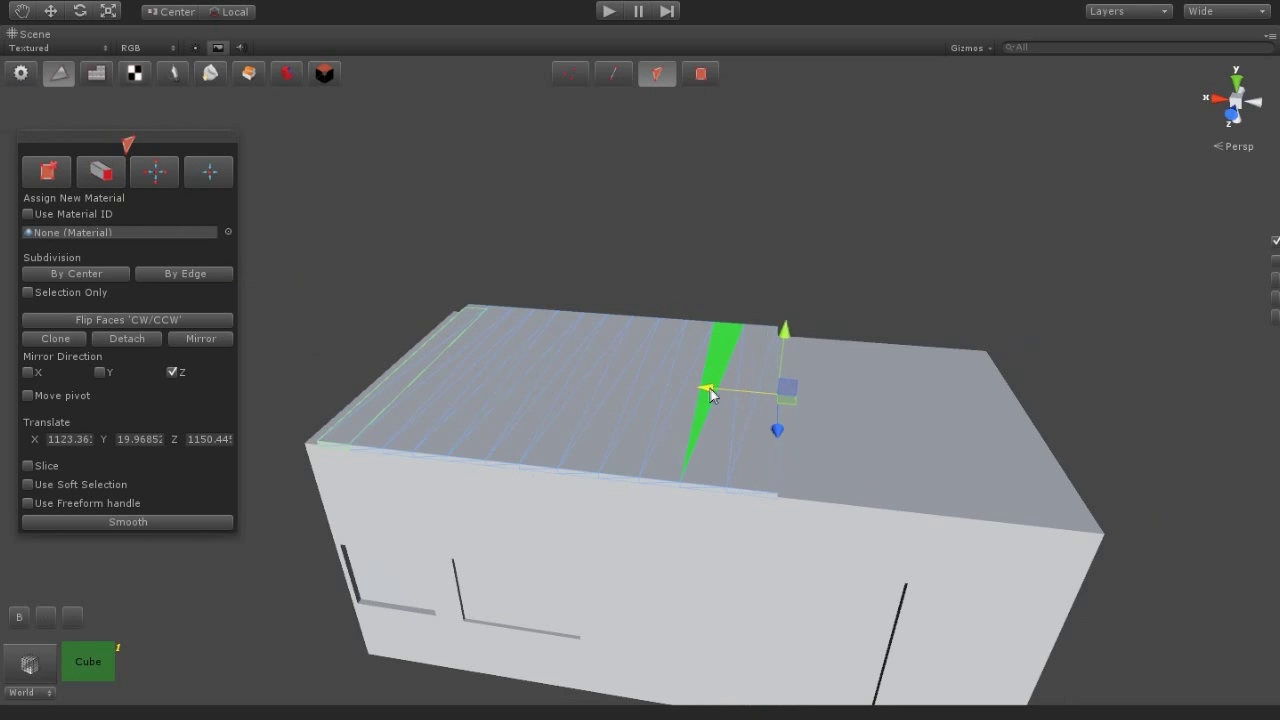
pyautogui.keyDown('alt'); pyautogui.moveTo(710, 393); pyautogui.dragTo(712, 532); pyautogui.keyUp('alt')
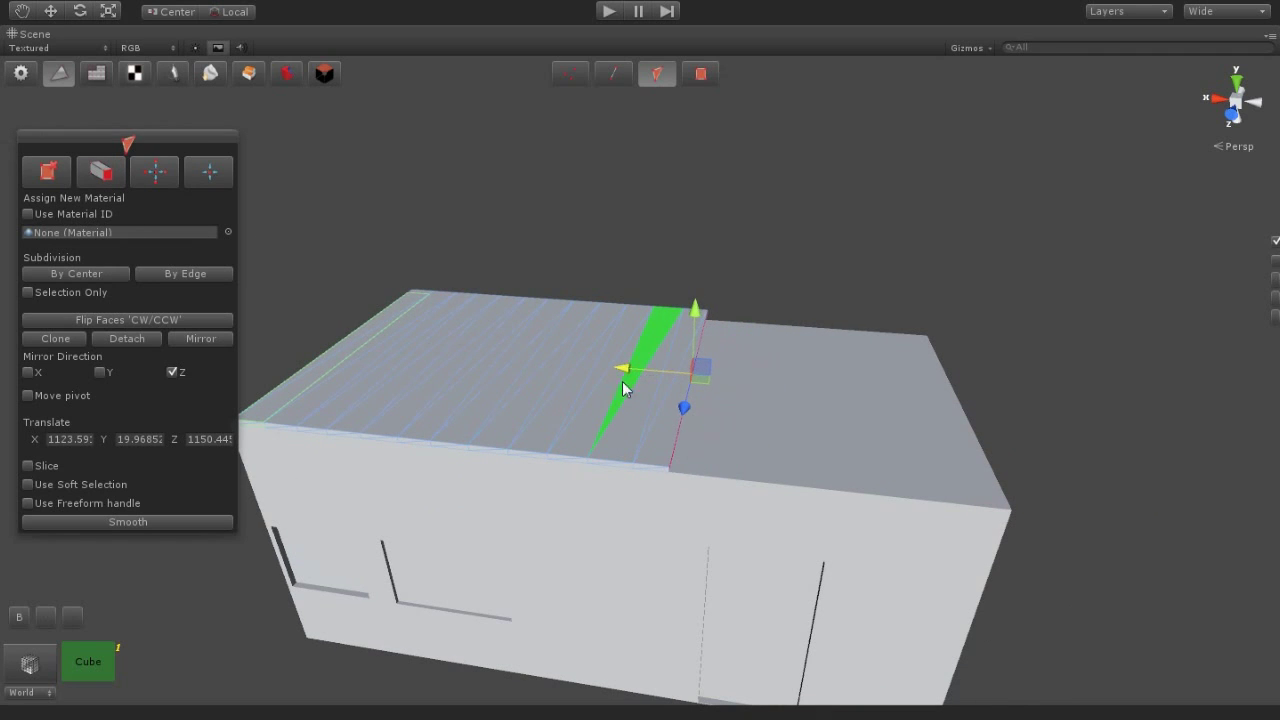
pyautogui.moveTo(628, 374); pyautogui.dragTo(664, 378)
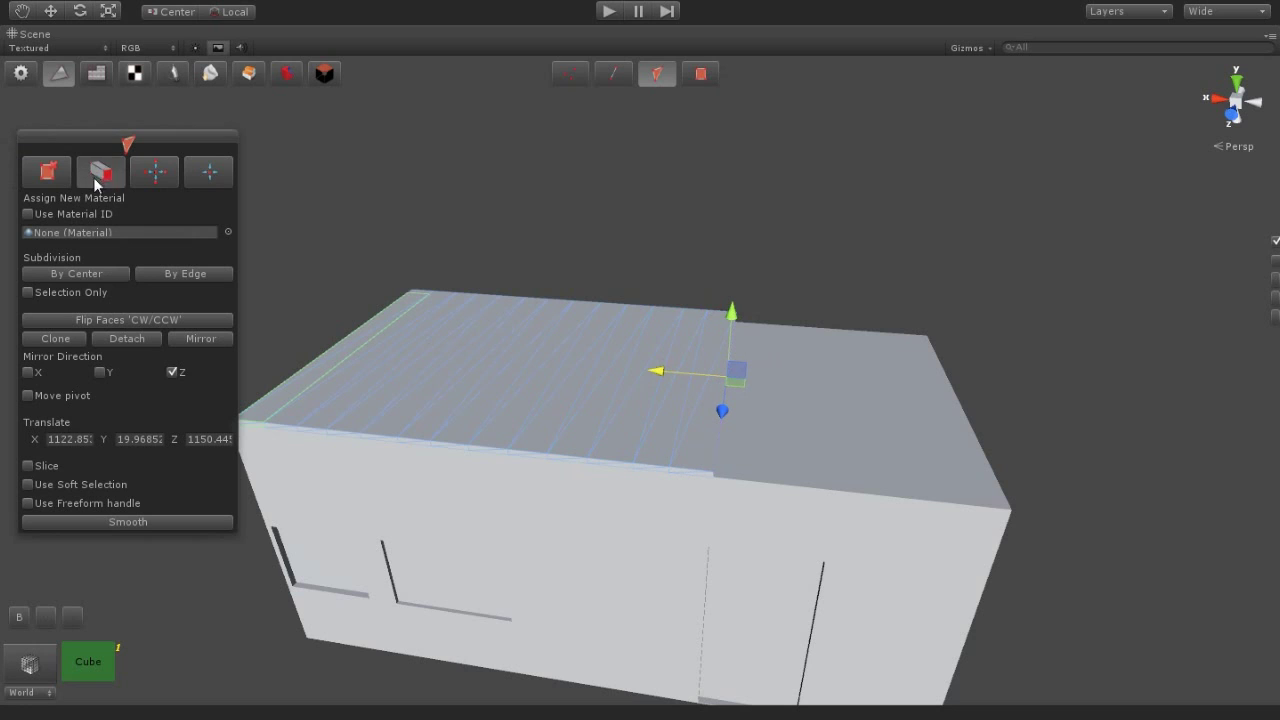
pyautogui.moveTo(667, 374); pyautogui.dragTo(725, 373)
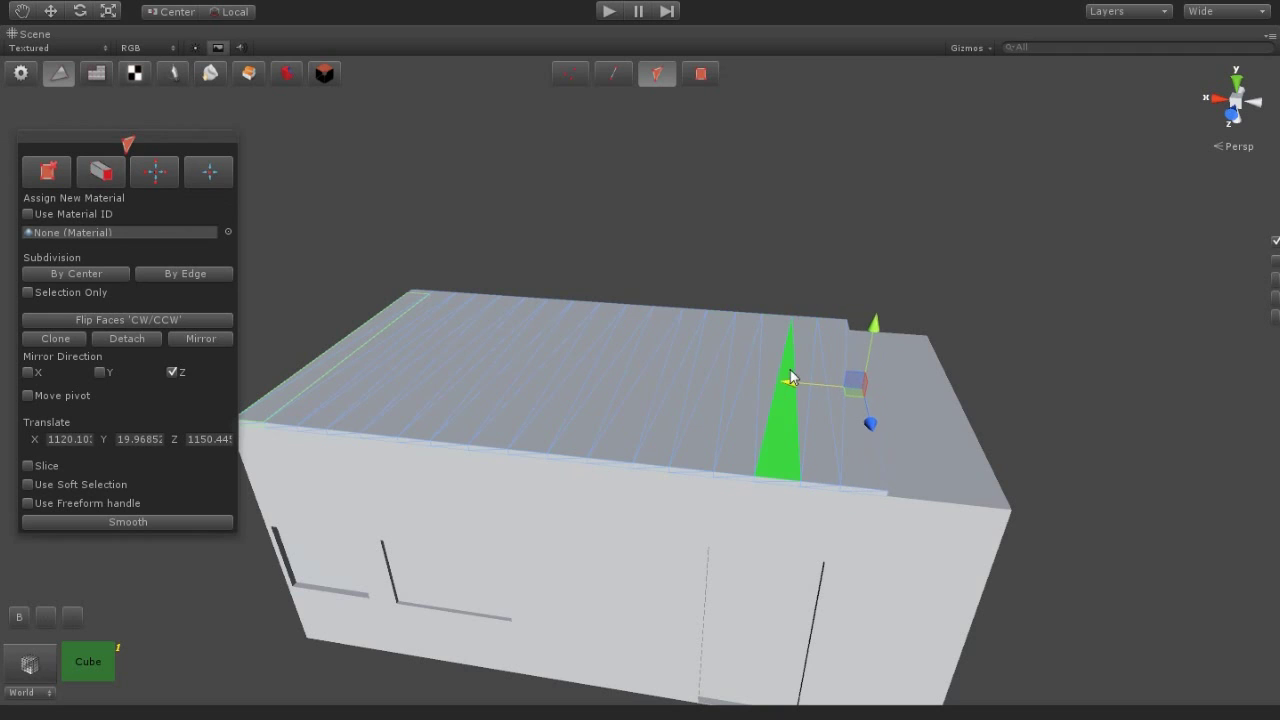
pyautogui.moveTo(820, 404)
pyautogui.mouseDown()
pyautogui.moveTo(869, 389)
pyautogui.moveTo(901, 405)
pyautogui.moveTo(755, 415)
pyautogui.mouseUp()
# Select and move vertices at the plate's near end to shape the corrugation ridges
pyautogui.press('g')
pyautogui.press('h')
pyautogui.moveTo(540, 381)
pyautogui.keyDown('alt'); pyautogui.mouseDown()
pyautogui.moveTo(589, 445)
pyautogui.moveTo(580, 291)
pyautogui.mouseUp(); pyautogui.keyUp('alt')
pyautogui.press('w')
pyautogui.keyDown('alt'); pyautogui.moveTo(580, 291); pyautogui.dragTo(624, 492); pyautogui.keyUp('alt')
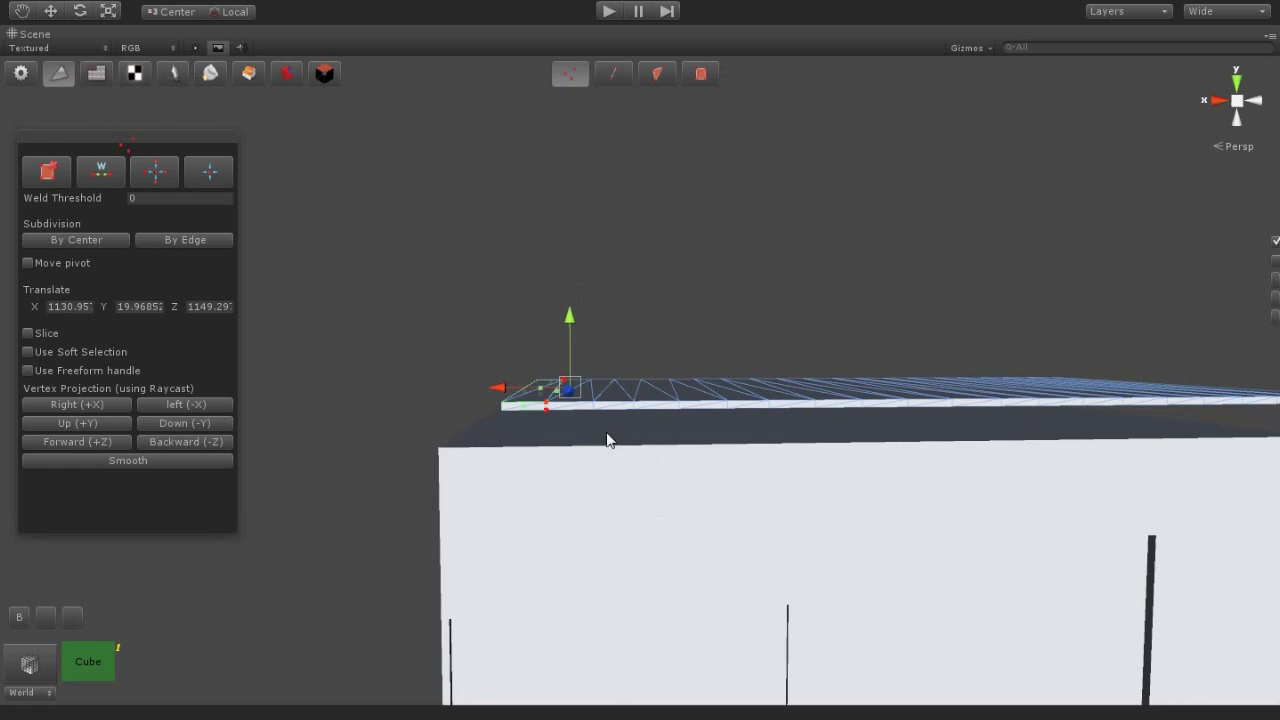
pyautogui.moveTo(612, 456); pyautogui.dragTo(676, 475, button='middle')
pyautogui.moveTo(676, 475); pyautogui.dragTo(634, 304)
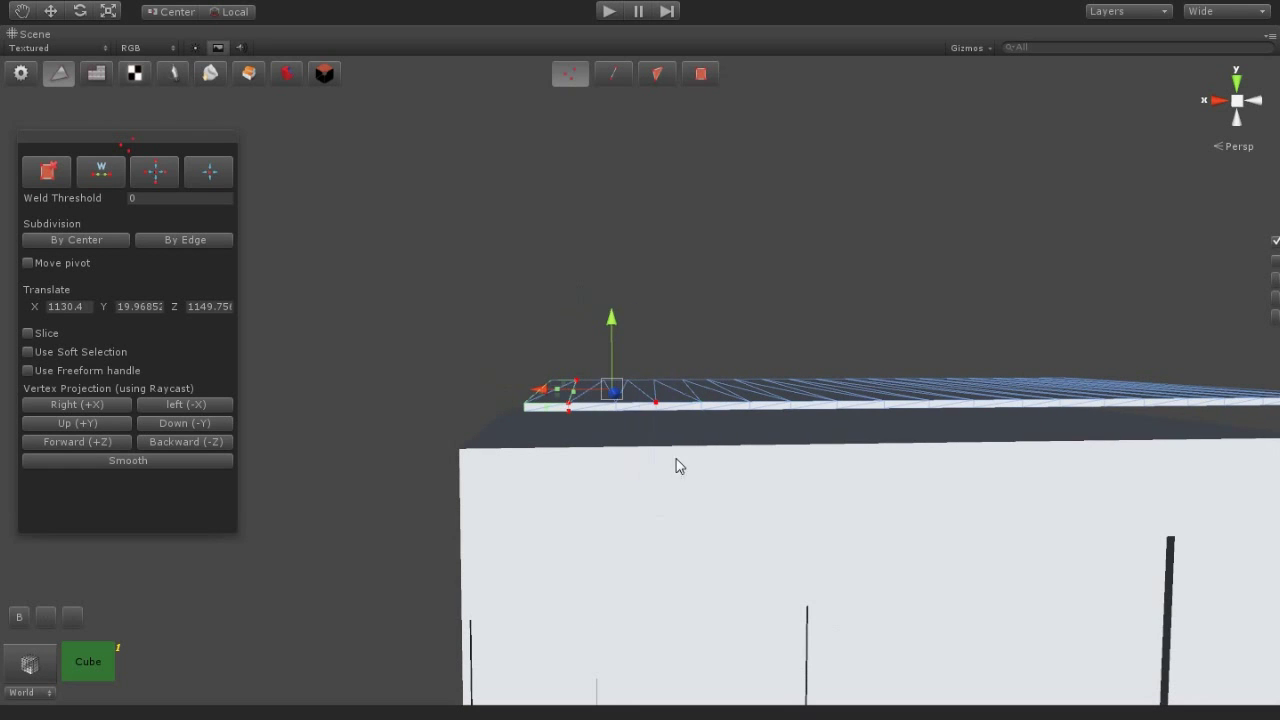
pyautogui.moveTo(677, 463); pyautogui.dragTo(634, 446, button='middle')
pyautogui.moveTo(634, 446)
pyautogui.keyDown('alt'); pyautogui.mouseDown()
pyautogui.moveTo(600, 517)
pyautogui.moveTo(565, 491)
pyautogui.mouseUp(); pyautogui.keyUp('alt')
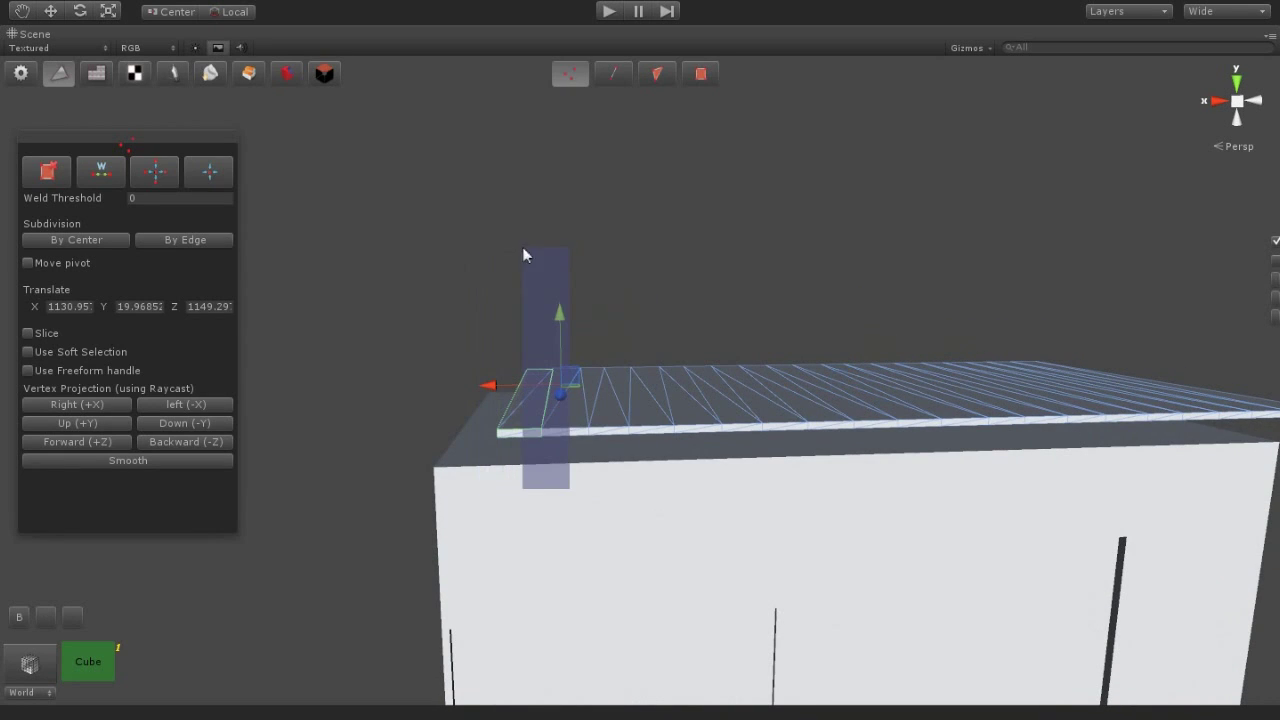
pyautogui.moveTo(528, 314)
pyautogui.keyDown('alt'); pyautogui.mouseDown()
pyautogui.moveTo(586, 329)
pyautogui.moveTo(577, 441)
pyautogui.mouseUp(); pyautogui.keyUp('alt')
# Switch to Textured Wire shading, select the whole roof sheet and trim its overhang
pyautogui.click(27, 50)
pyautogui.click(45, 94)
pyautogui.click(451, 340)
pyautogui.moveTo(451, 340)
pyautogui.keyDown('alt'); pyautogui.mouseDown()
pyautogui.moveTo(563, 460)
pyautogui.moveTo(705, 402)
pyautogui.moveTo(497, 418)
pyautogui.mouseUp(); pyautogui.keyUp('alt')
pyautogui.click(705, 402)
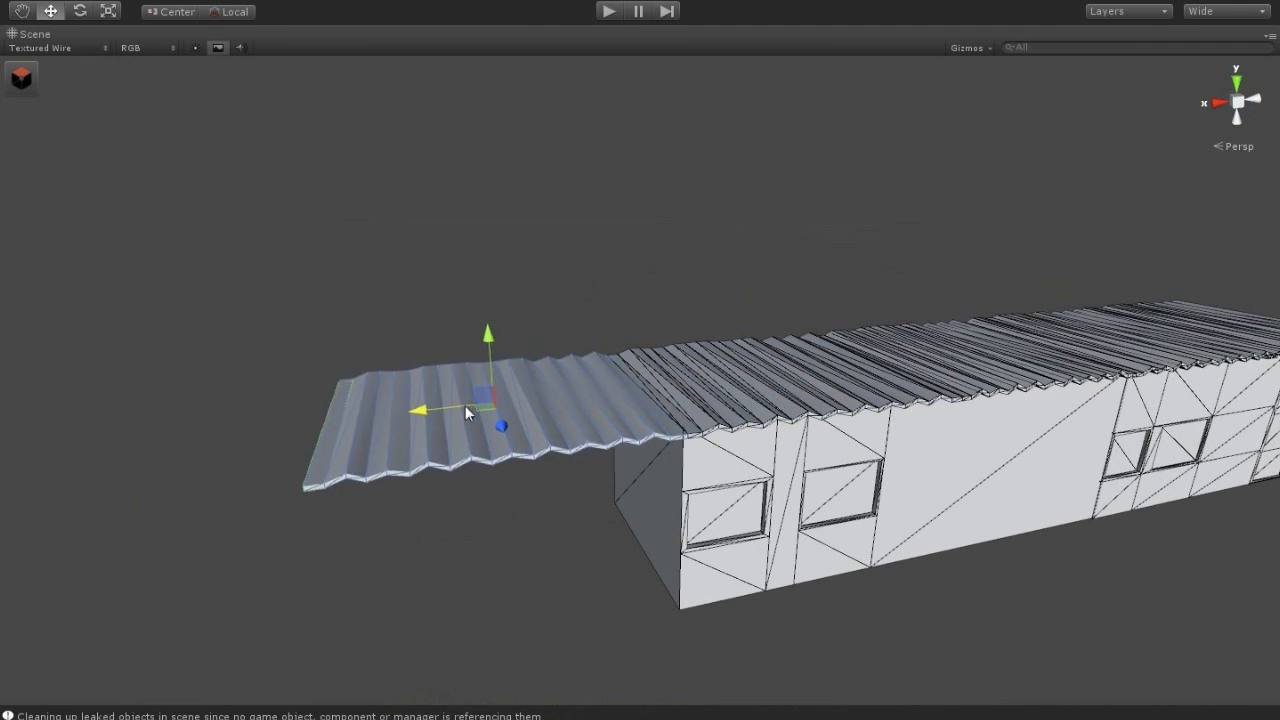
pyautogui.press('f')
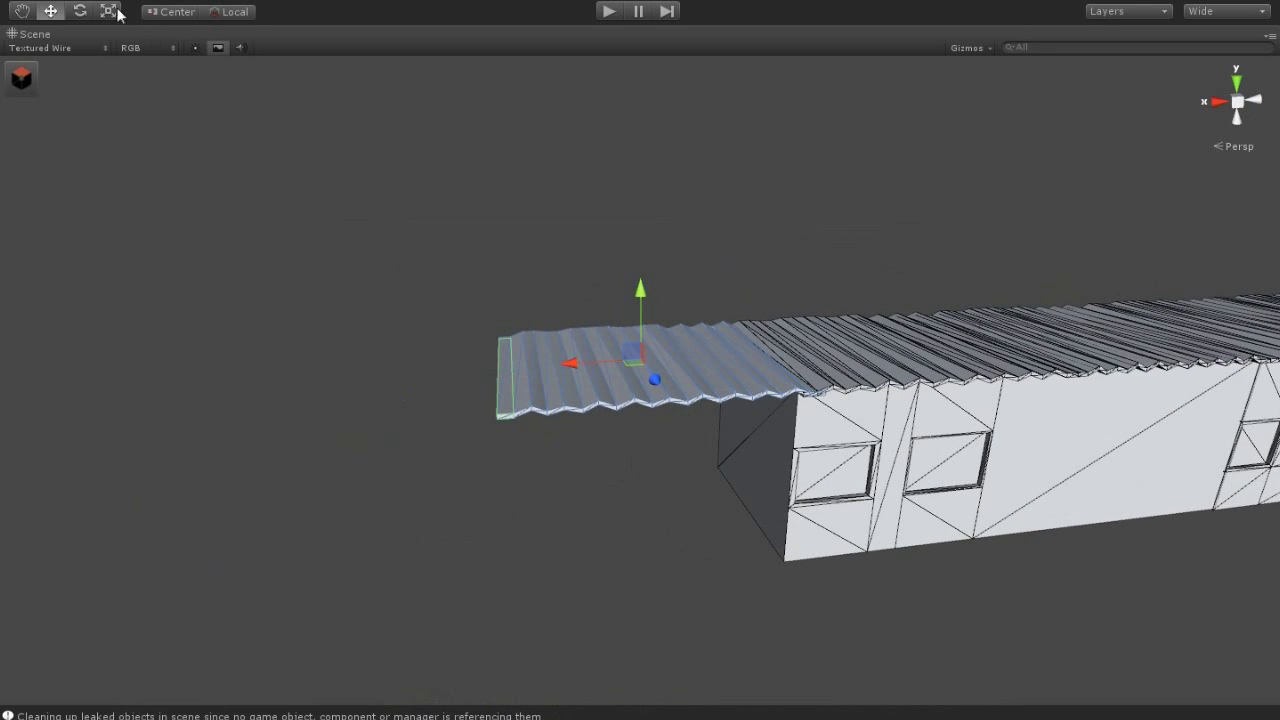
pyautogui.moveTo(570, 362); pyautogui.dragTo(558, 363)
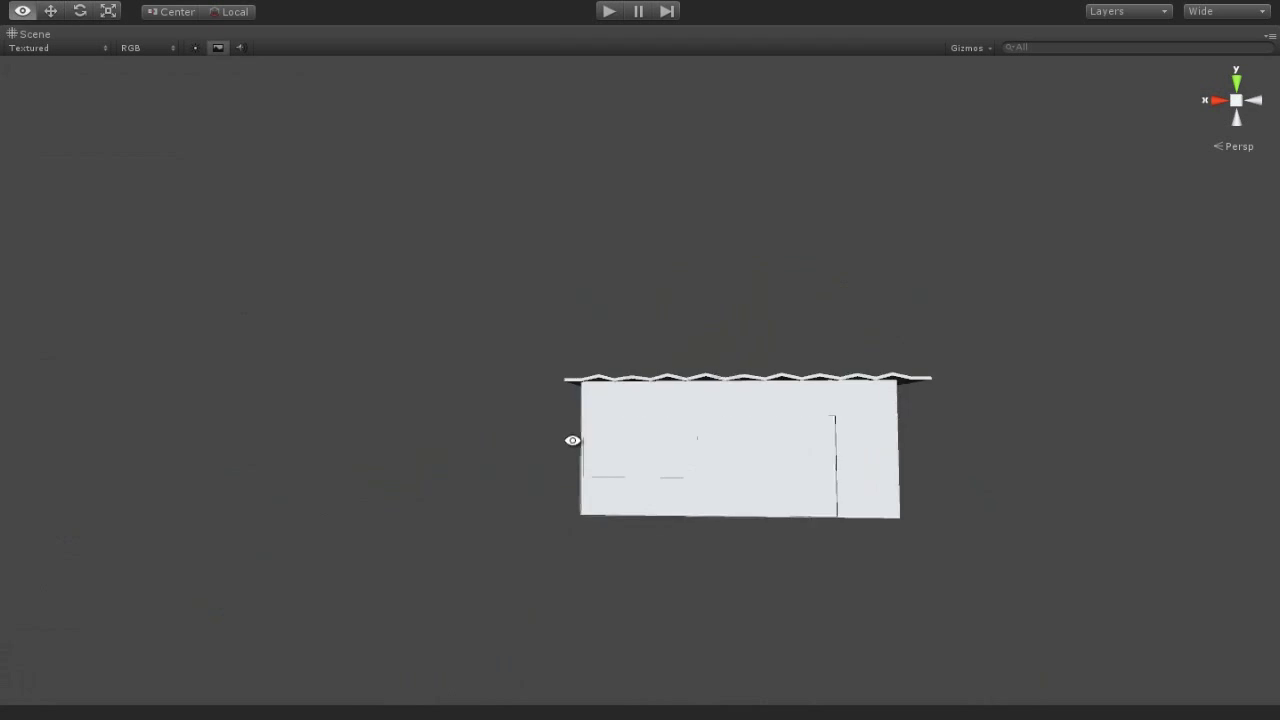
# Save the scene and slide the roof sheet along the block
pyautogui.keyDown('alt'); pyautogui.moveTo(797, 545); pyautogui.dragTo(554, 429); pyautogui.keyUp('alt')
pyautogui.click(7, 4)
pyautogui.click(30, 54)
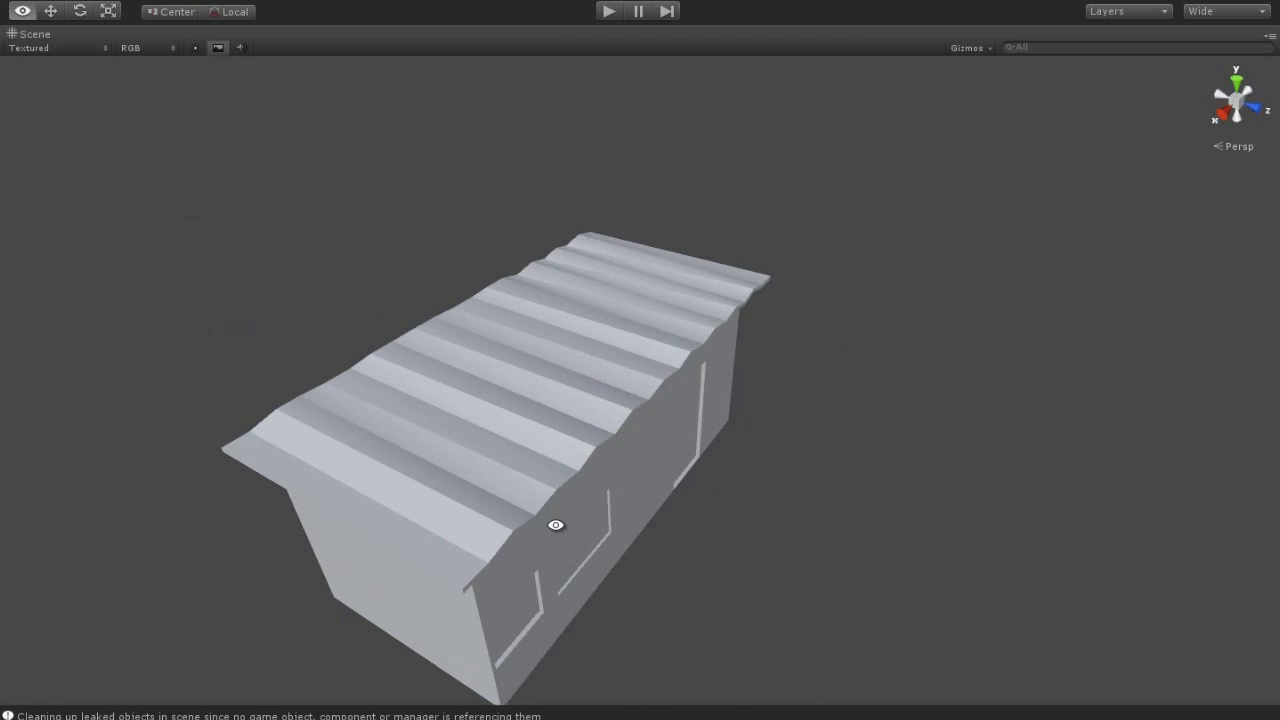
pyautogui.moveTo(521, 376); pyautogui.dragTo(531, 376)
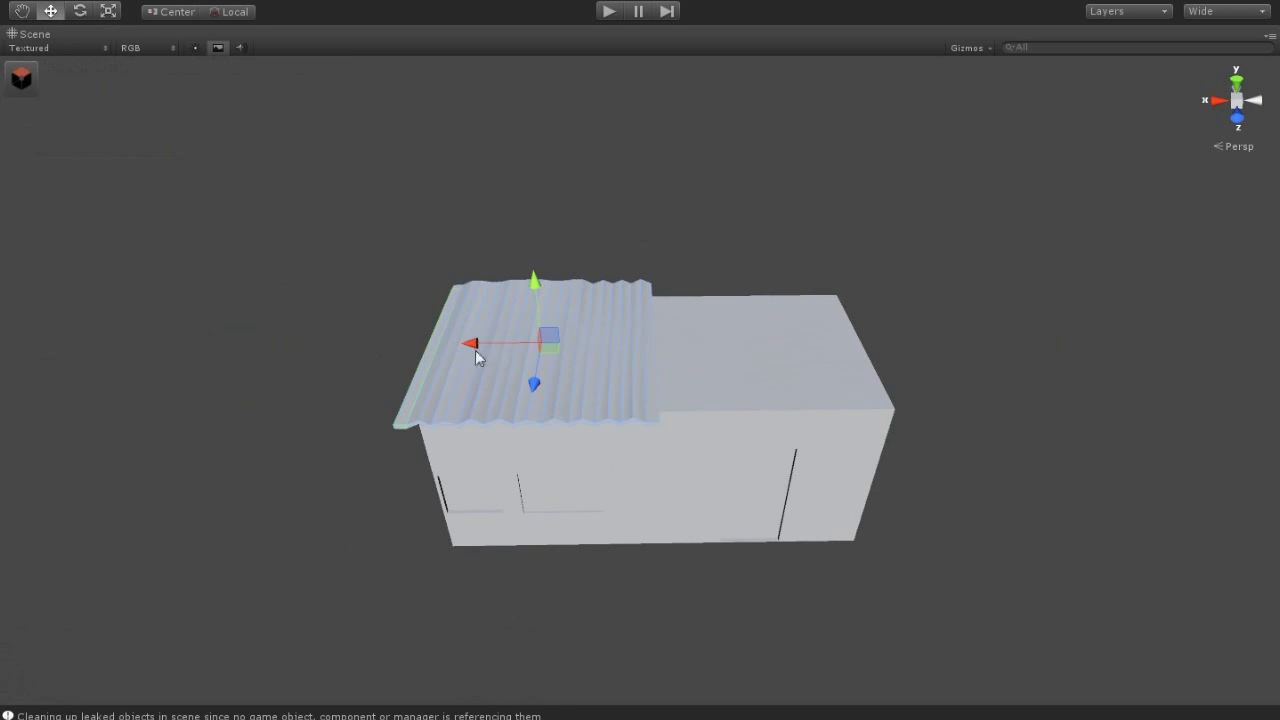
pyautogui.click(120, 0)
# Add a new cube and slide it along Z flush against the building's end
pyautogui.moveTo(129, 37)
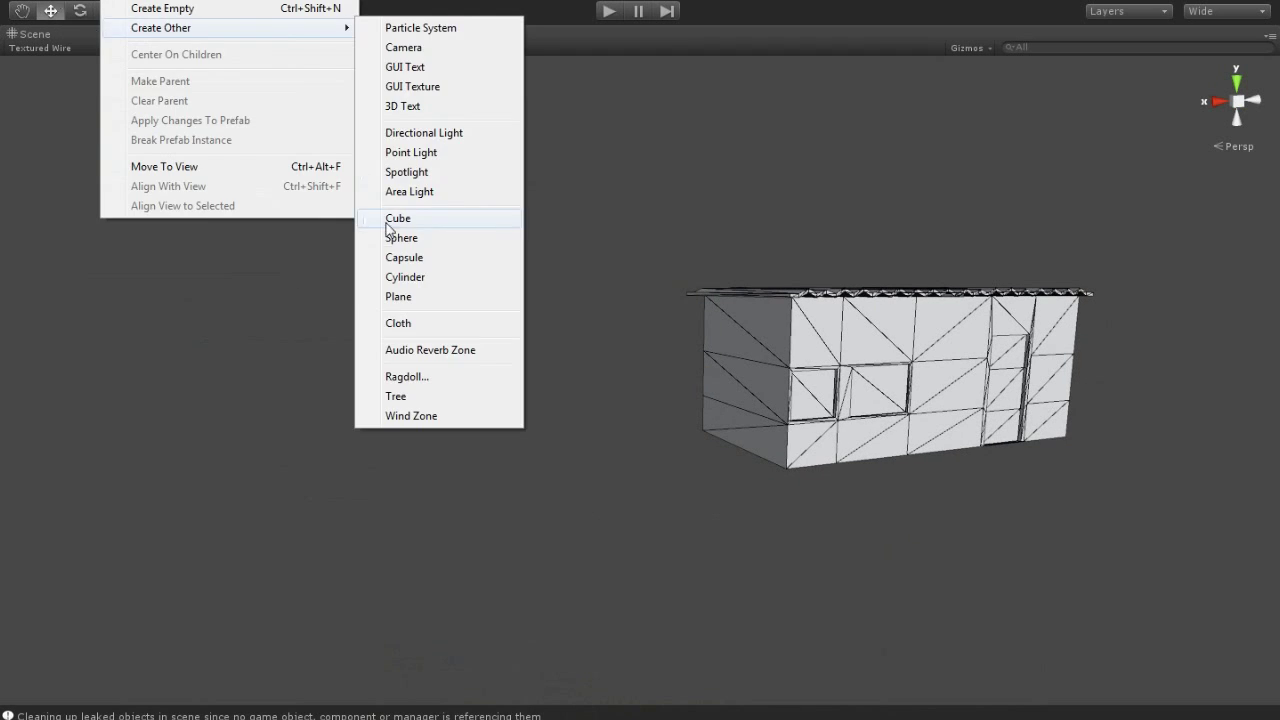
pyautogui.click(391, 216)
pyautogui.press('f')
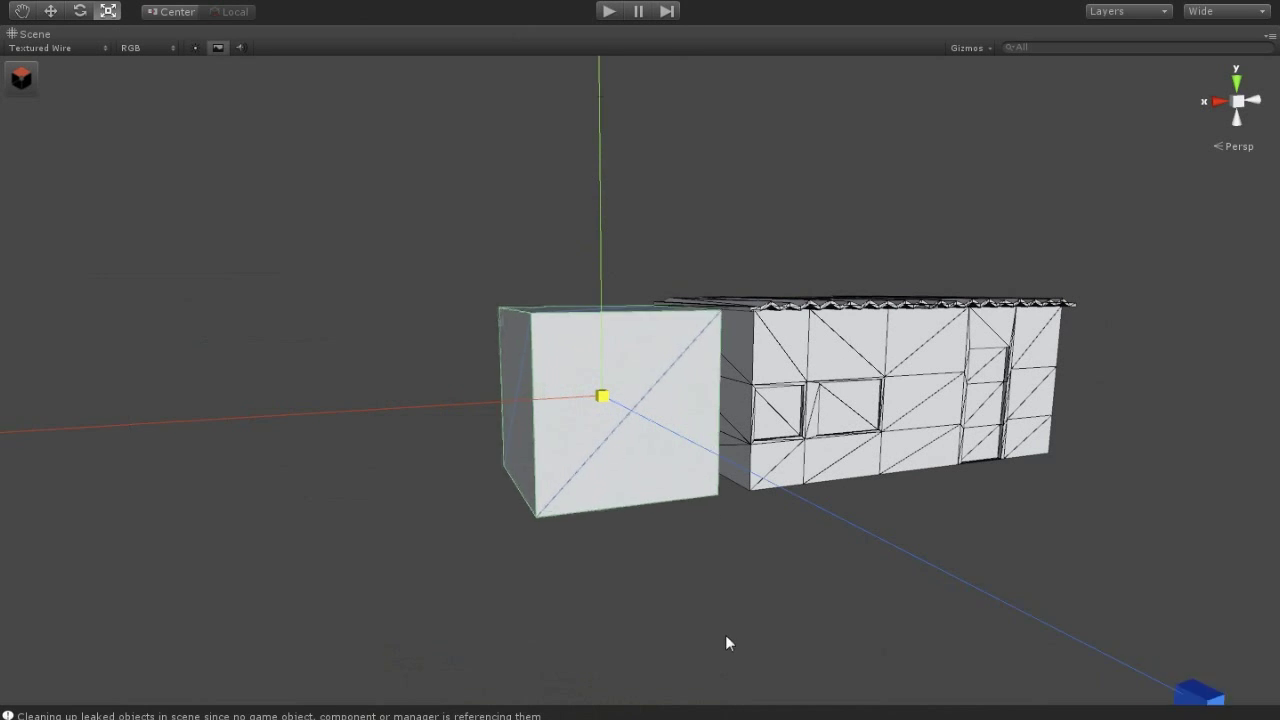
pyautogui.keyDown('alt'); pyautogui.moveTo(726, 643); pyautogui.dragTo(787, 647); pyautogui.keyUp('alt')
pyautogui.moveTo(670, 413)
pyautogui.mouseDown()
pyautogui.moveTo(722, 418)
pyautogui.moveTo(286, 426)
pyautogui.mouseUp()
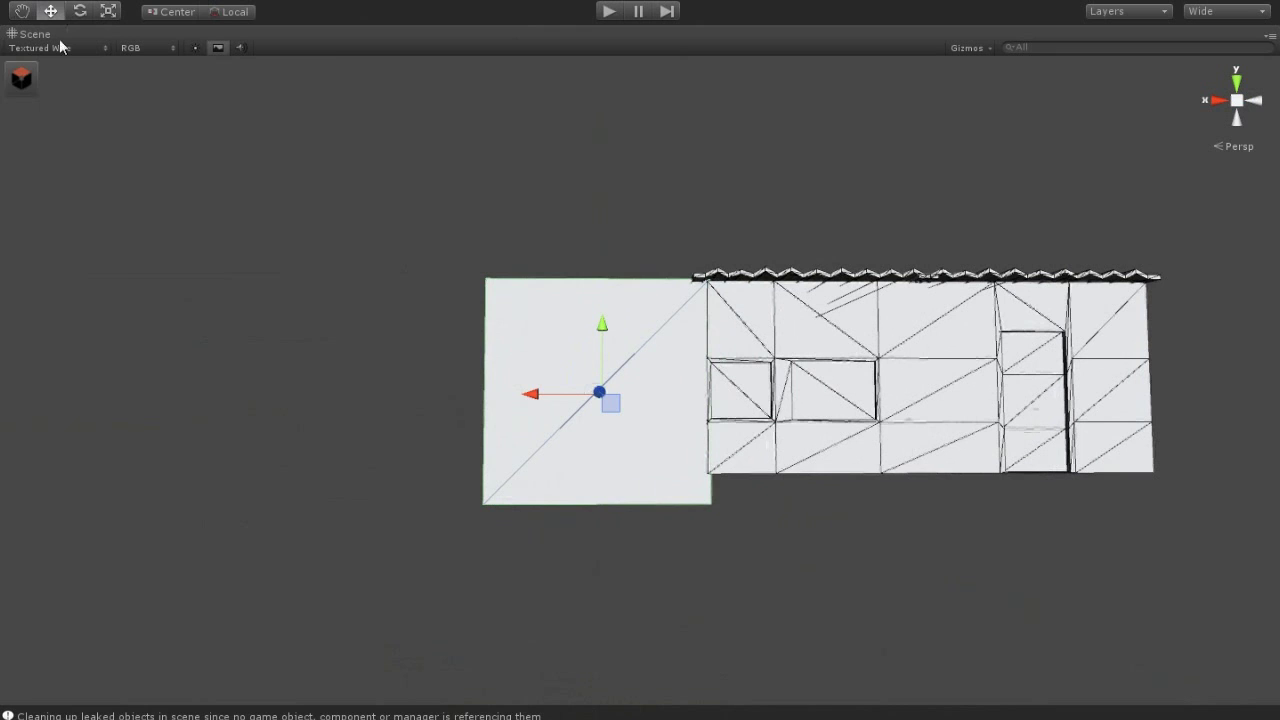
# Open GameDraw vertex mode and select the new cube's bottom vertices
pyautogui.click(22, 78)
pyautogui.click(59, 73)
pyautogui.moveTo(872, 362); pyautogui.dragTo(482, 504)
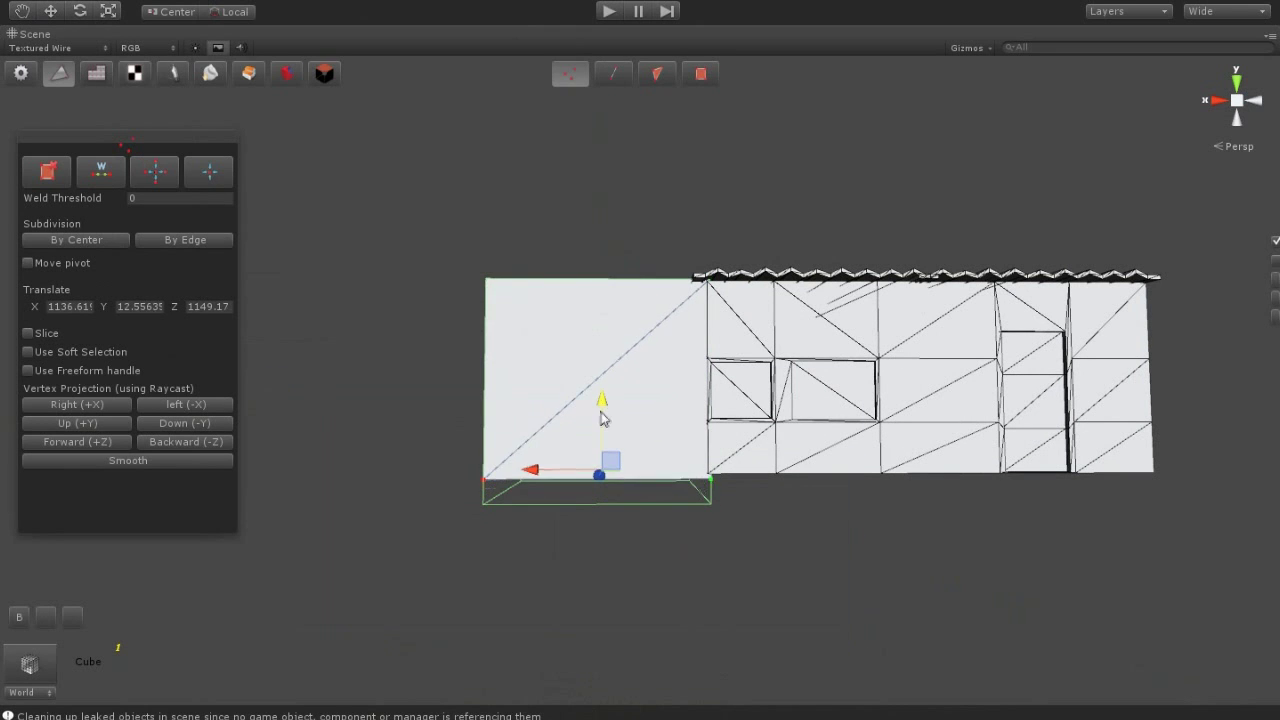
pyautogui.moveTo(707, 515)
pyautogui.keyDown('alt'); pyautogui.mouseDown()
pyautogui.moveTo(261, 535)
pyautogui.moveTo(505, 590)
pyautogui.moveTo(424, 686)
pyautogui.mouseUp(); pyautogui.keyUp('alt')
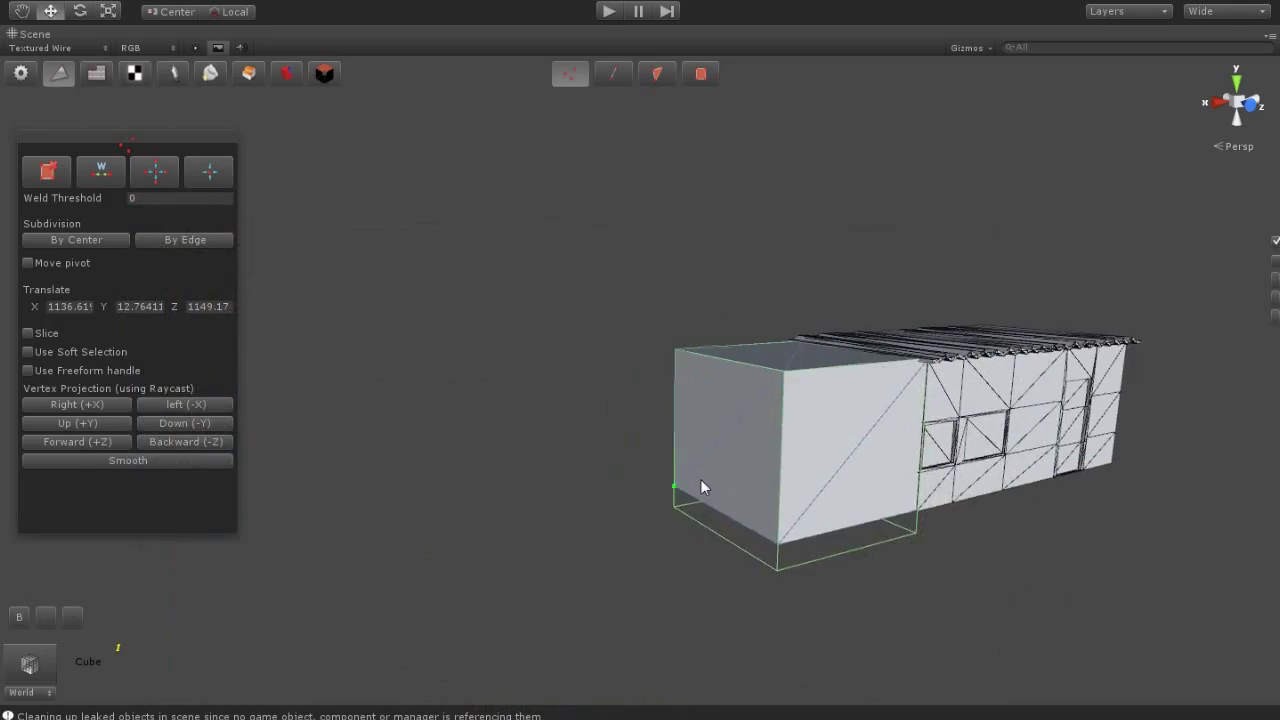
pyautogui.keyDown('alt'); pyautogui.moveTo(700, 479); pyautogui.dragTo(526, 391); pyautogui.keyUp('alt')
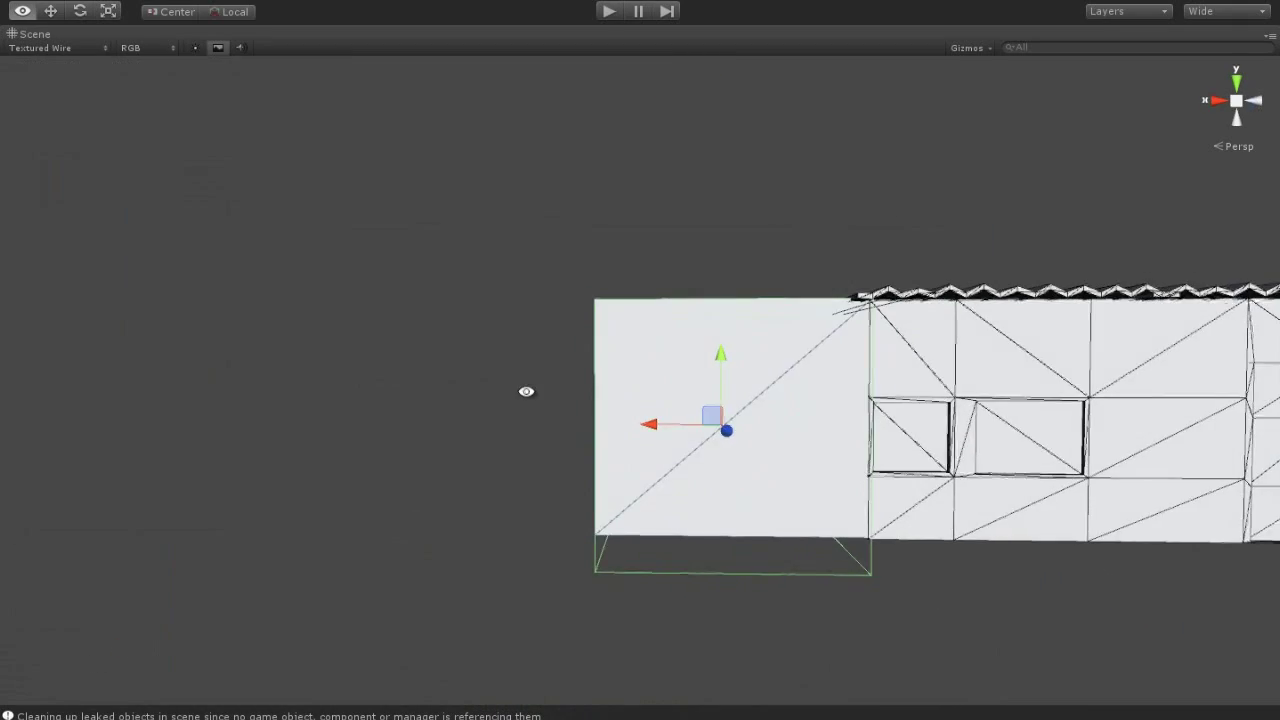
pyautogui.keyDown('alt'); pyautogui.moveTo(514, 437); pyautogui.dragTo(740, 380); pyautogui.keyUp('alt')
pyautogui.press('h')
pyautogui.click(740, 380)
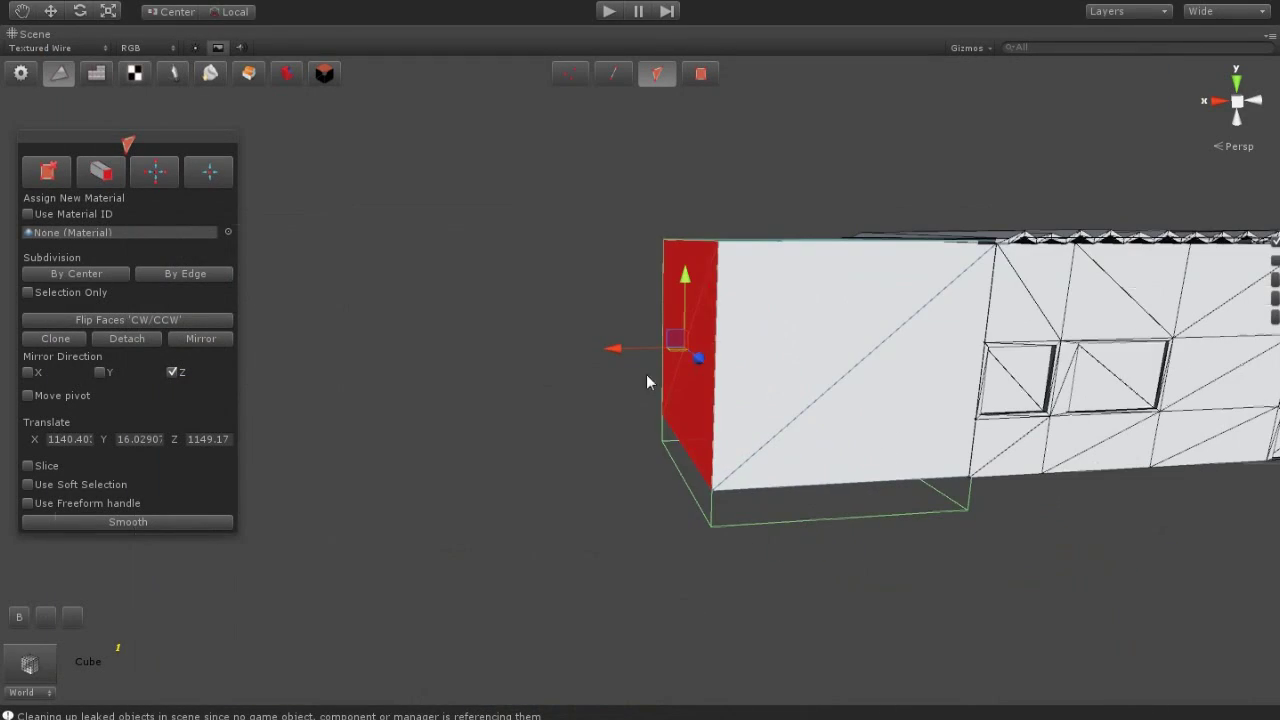
pyautogui.moveTo(646, 374)
pyautogui.mouseDown()
pyautogui.moveTo(503, 338)
pyautogui.moveTo(516, 338)
pyautogui.moveTo(415, 345)
pyautogui.mouseUp()
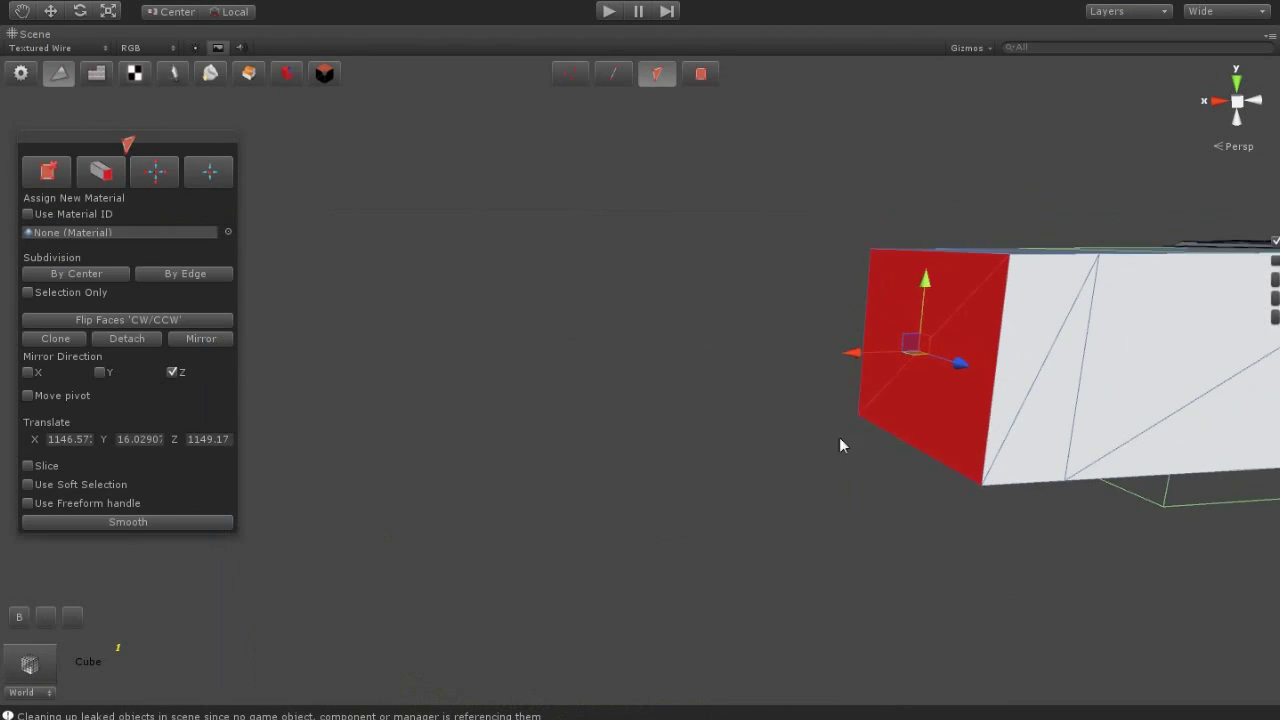
# Extend the block's end face along X and squash a side face vertically into a window
pyautogui.moveTo(821, 365); pyautogui.dragTo(781, 432)
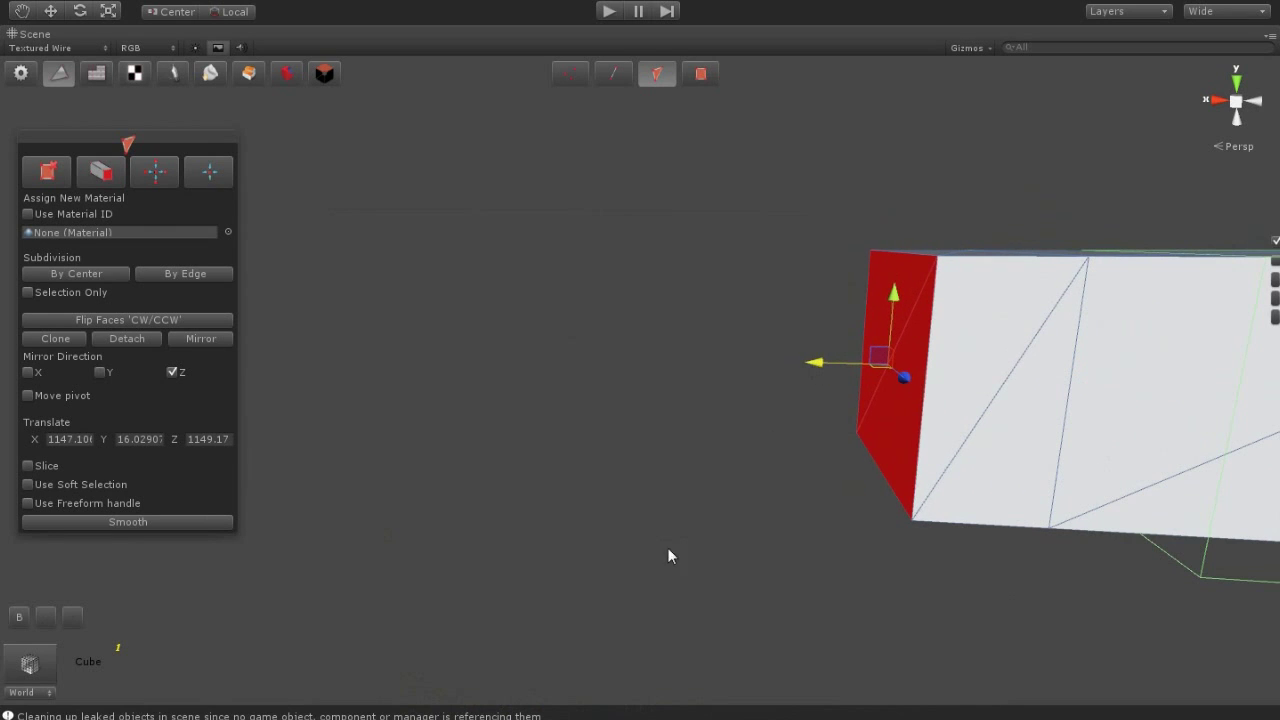
pyautogui.keyDown('alt'); pyautogui.moveTo(574, 420); pyautogui.dragTo(652, 478); pyautogui.keyUp('alt')
pyautogui.moveTo(619, 362); pyautogui.dragTo(530, 358)
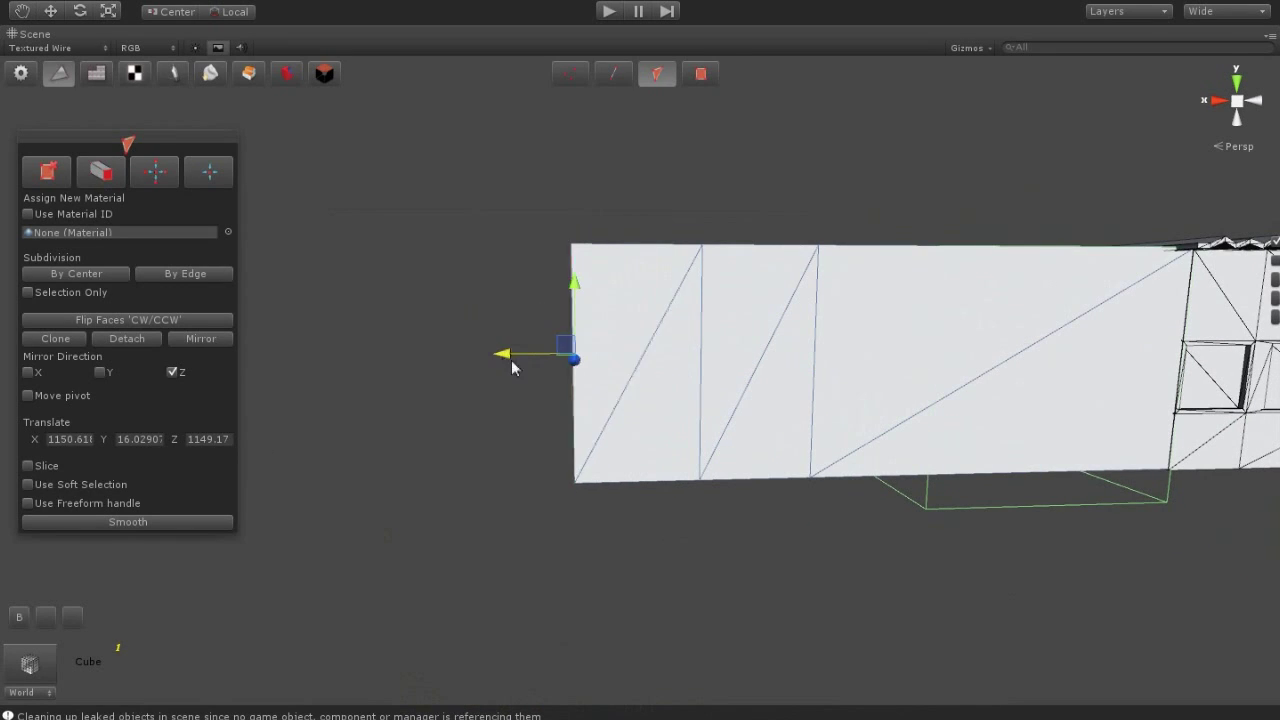
pyautogui.click(620, 538)
pyautogui.keyDown('alt'); pyautogui.moveTo(620, 538); pyautogui.dragTo(680, 480); pyautogui.keyUp('alt')
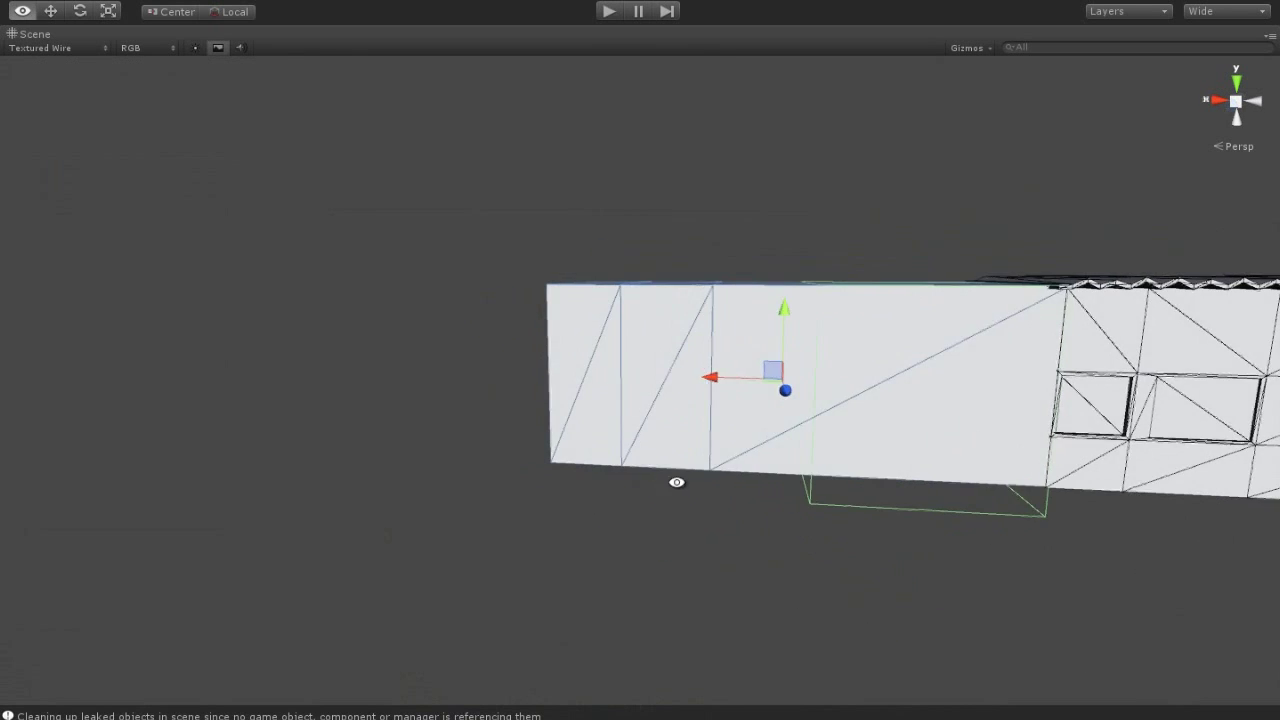
pyautogui.click(660, 430)
pyautogui.moveTo(660, 306)
pyautogui.mouseDown()
pyautogui.moveTo(656, 360)
pyautogui.moveTo(749, 554)
pyautogui.mouseUp()
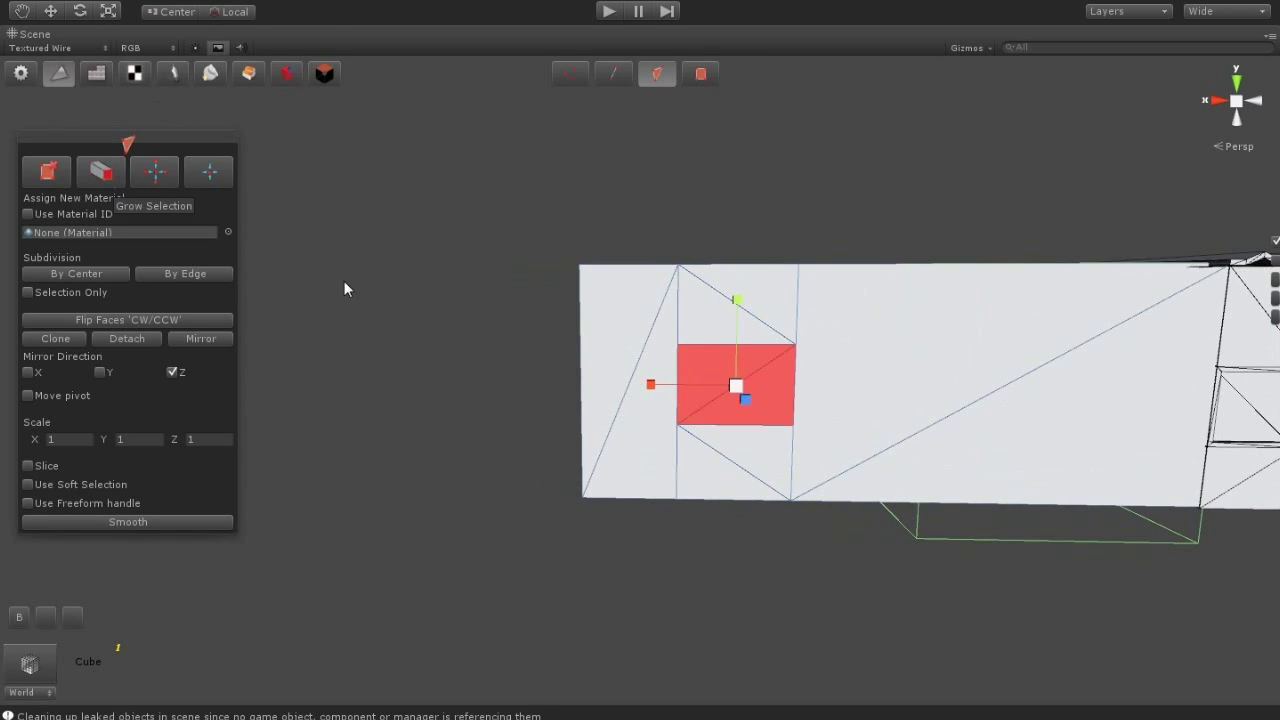
pyautogui.keyDown('alt'); pyautogui.moveTo(344, 289); pyautogui.dragTo(698, 432); pyautogui.keyUp('alt')
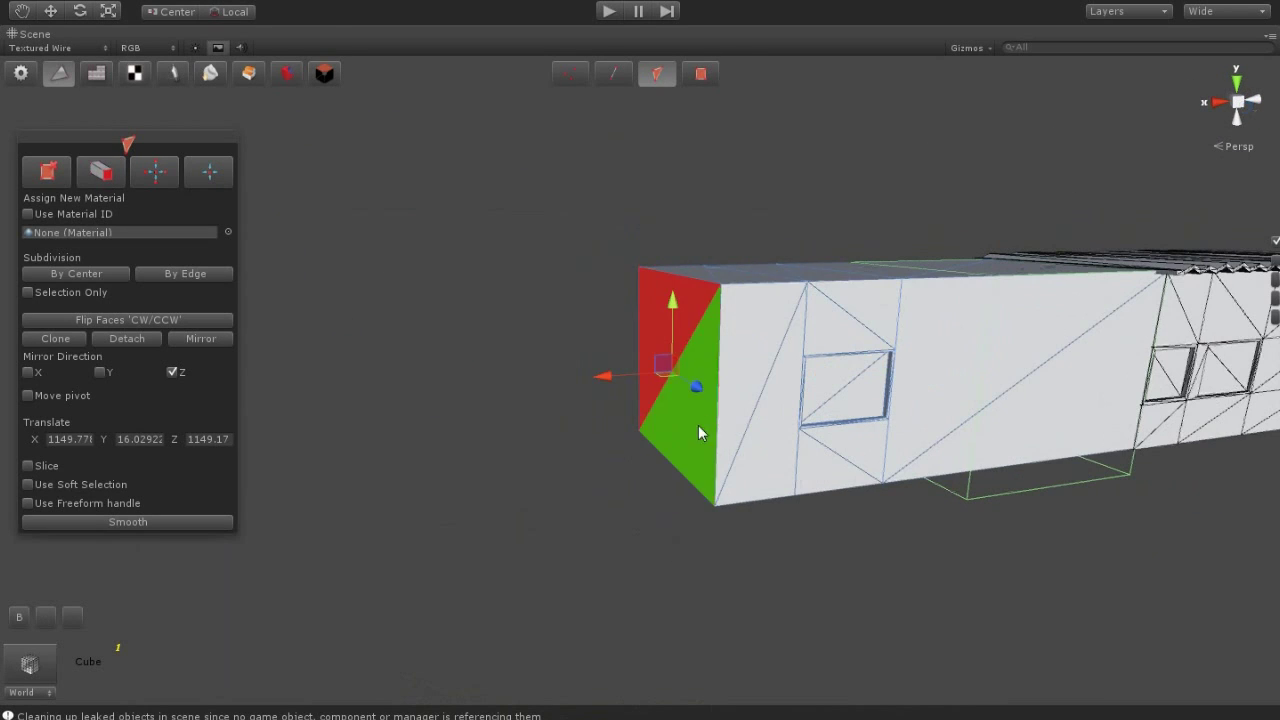
# Pull the end face out further and scale the new side face to about 0.33 for a second window
pyautogui.moveTo(607, 375); pyautogui.dragTo(349, 311)
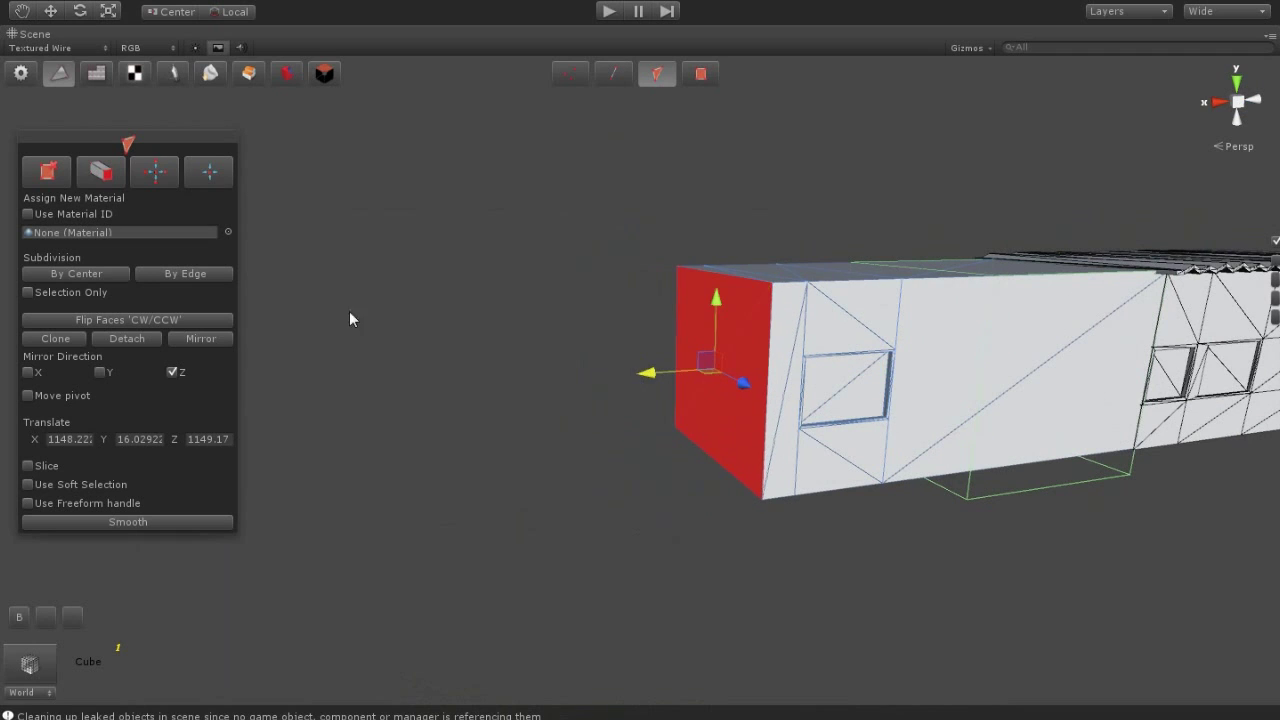
pyautogui.moveTo(647, 374); pyautogui.dragTo(562, 387)
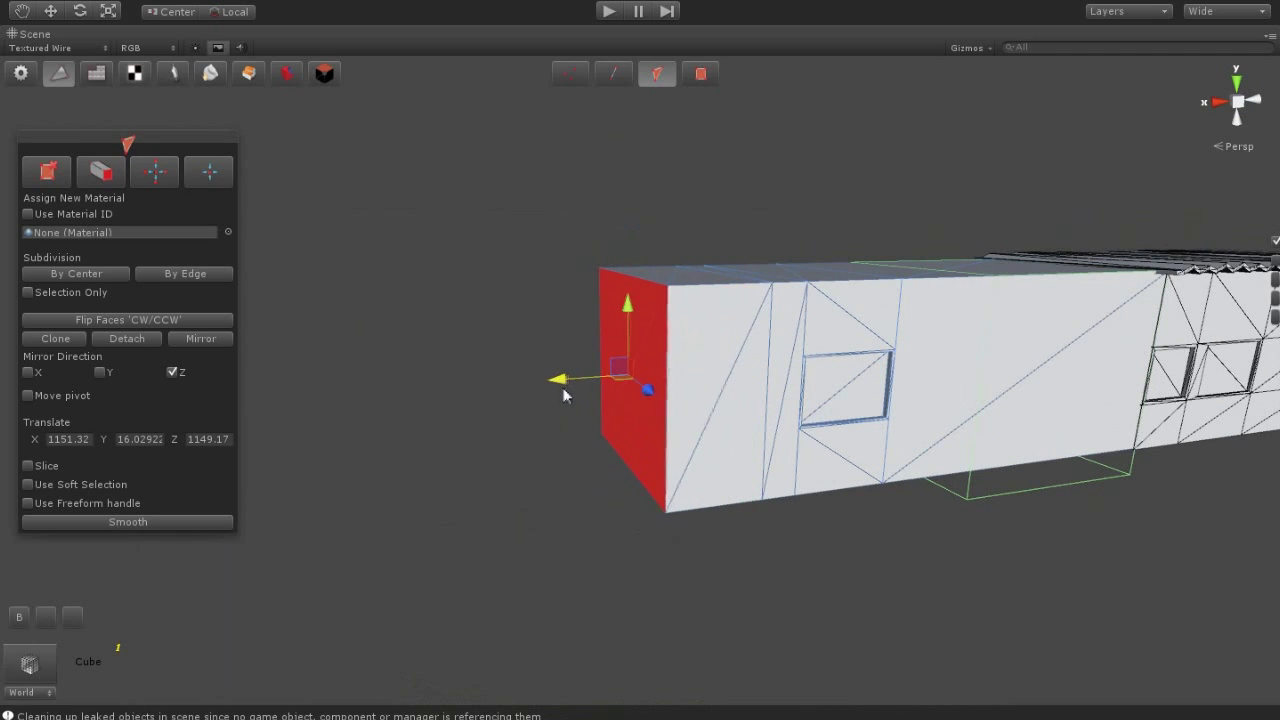
pyautogui.keyDown('alt'); pyautogui.moveTo(660, 435); pyautogui.dragTo(629, 471); pyautogui.keyUp('alt')
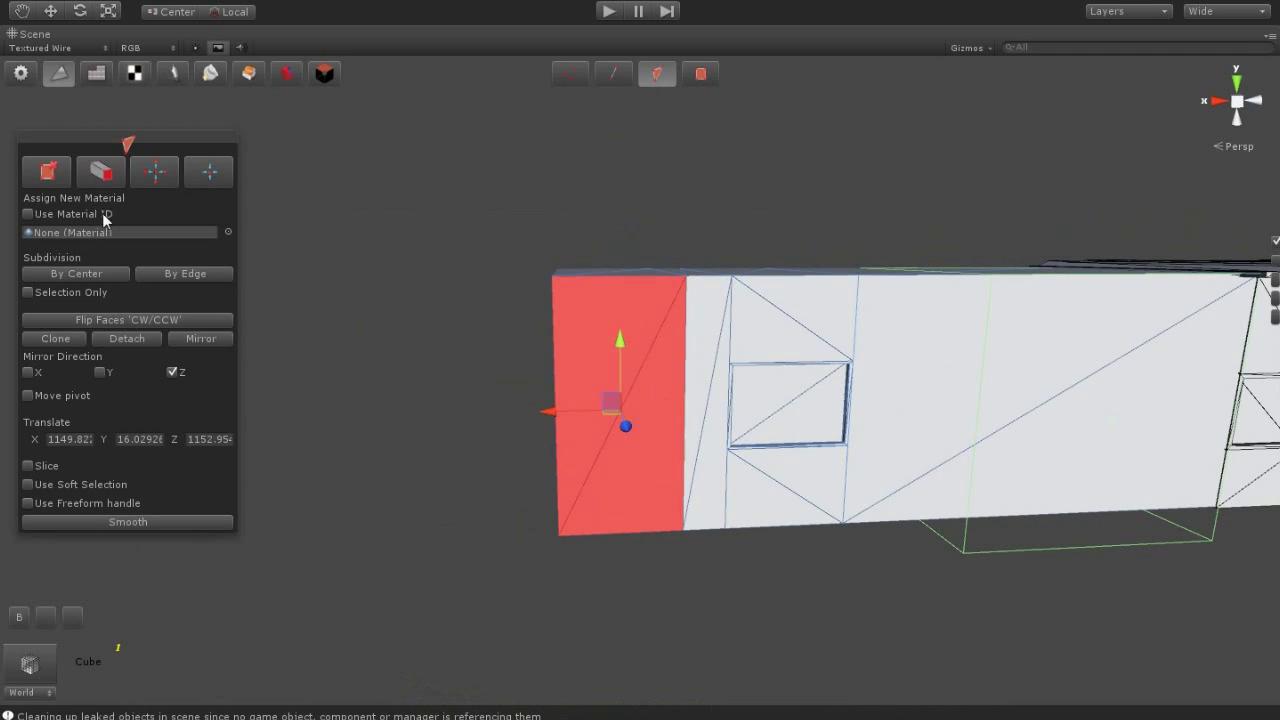
pyautogui.moveTo(618, 318)
pyautogui.mouseDown()
pyautogui.moveTo(616, 382)
pyautogui.moveTo(657, 471)
pyautogui.mouseUp()
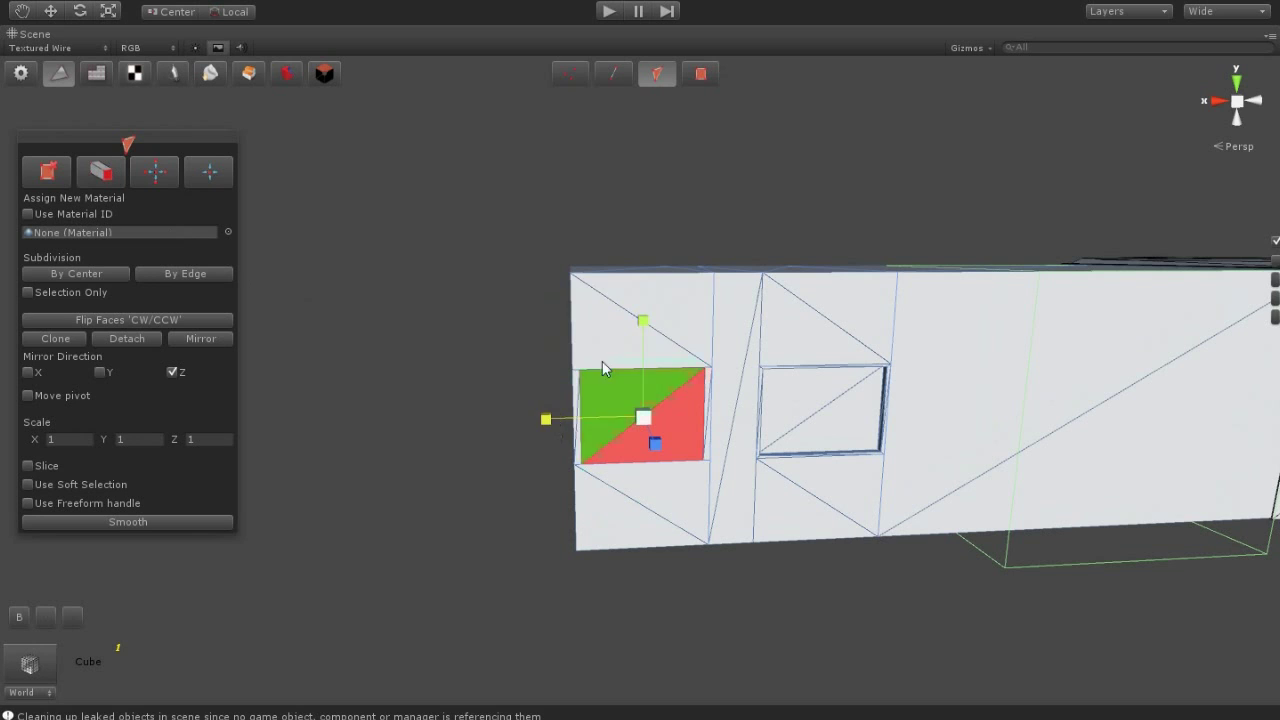
pyautogui.moveTo(641, 321); pyautogui.dragTo(638, 331)
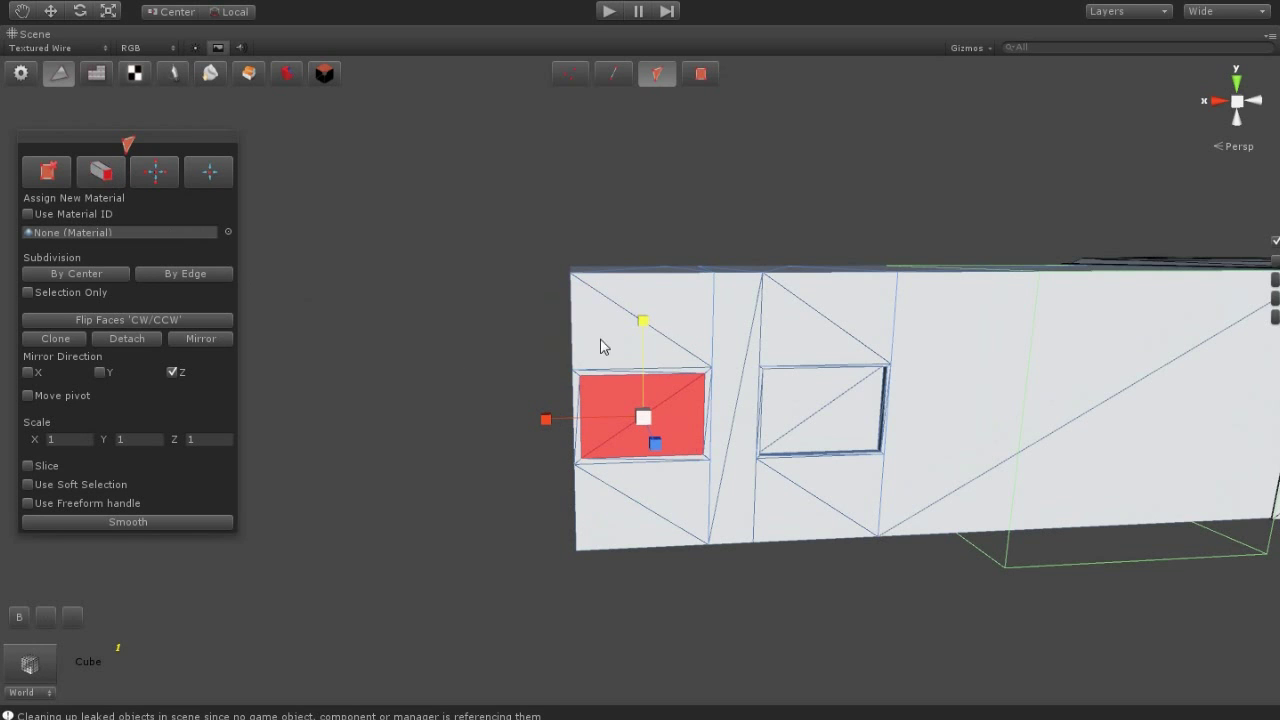
pyautogui.keyDown('alt'); pyautogui.moveTo(568, 422); pyautogui.dragTo(697, 454); pyautogui.keyUp('alt')
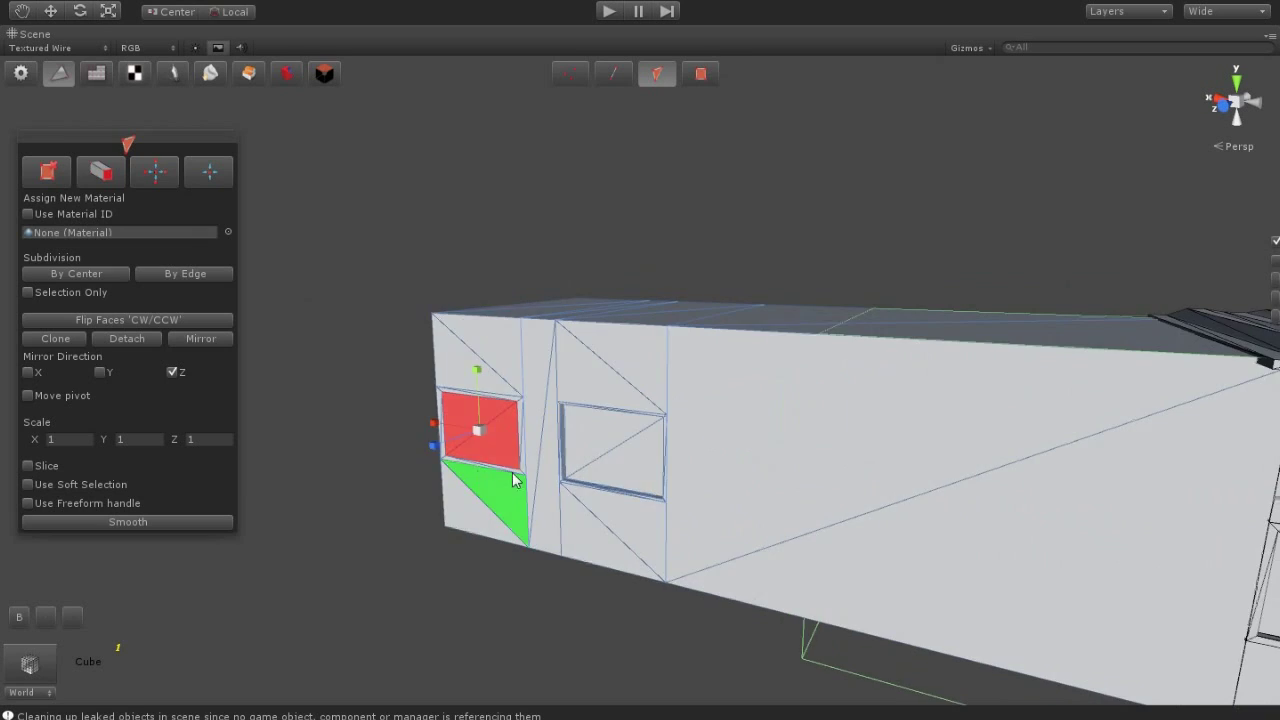
pyautogui.click(50, 11)
# Slide the corrugated roof sheet toward the long block
pyautogui.moveTo(552, 397)
pyautogui.keyDown('alt'); pyautogui.mouseDown()
pyautogui.moveTo(434, 495)
pyautogui.moveTo(805, 462)
pyautogui.moveTo(722, 194)
pyautogui.mouseUp(); pyautogui.keyUp('alt')
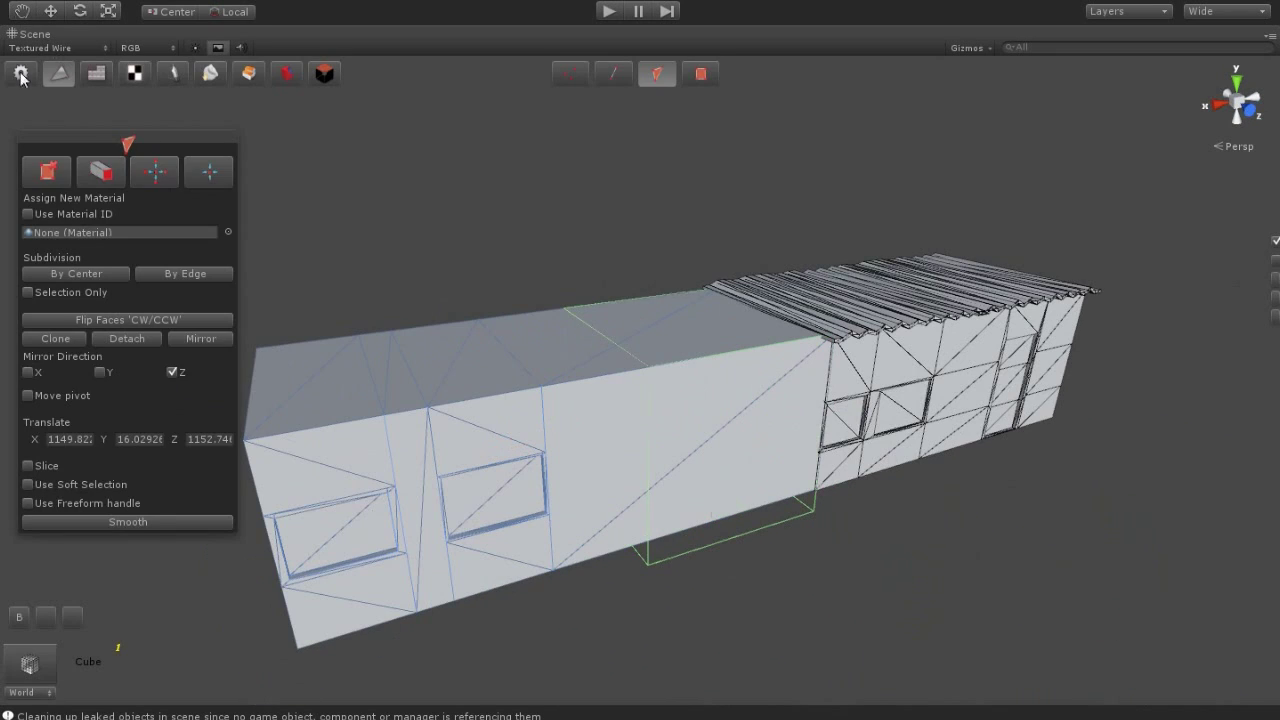
pyautogui.click(907, 336)
pyautogui.moveTo(843, 342); pyautogui.dragTo(881, 328)
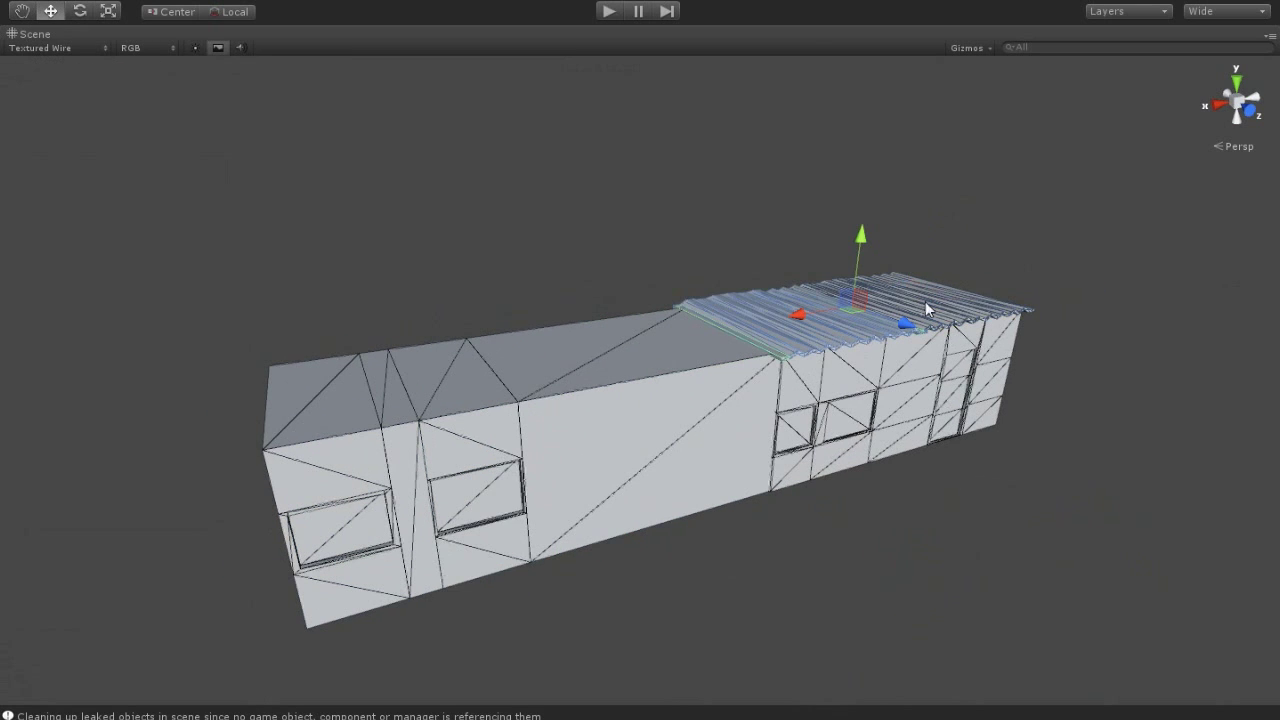
# Slide the corrugated roof sheet along X to the long block's far end
pyautogui.scroll(1, 931, 557)
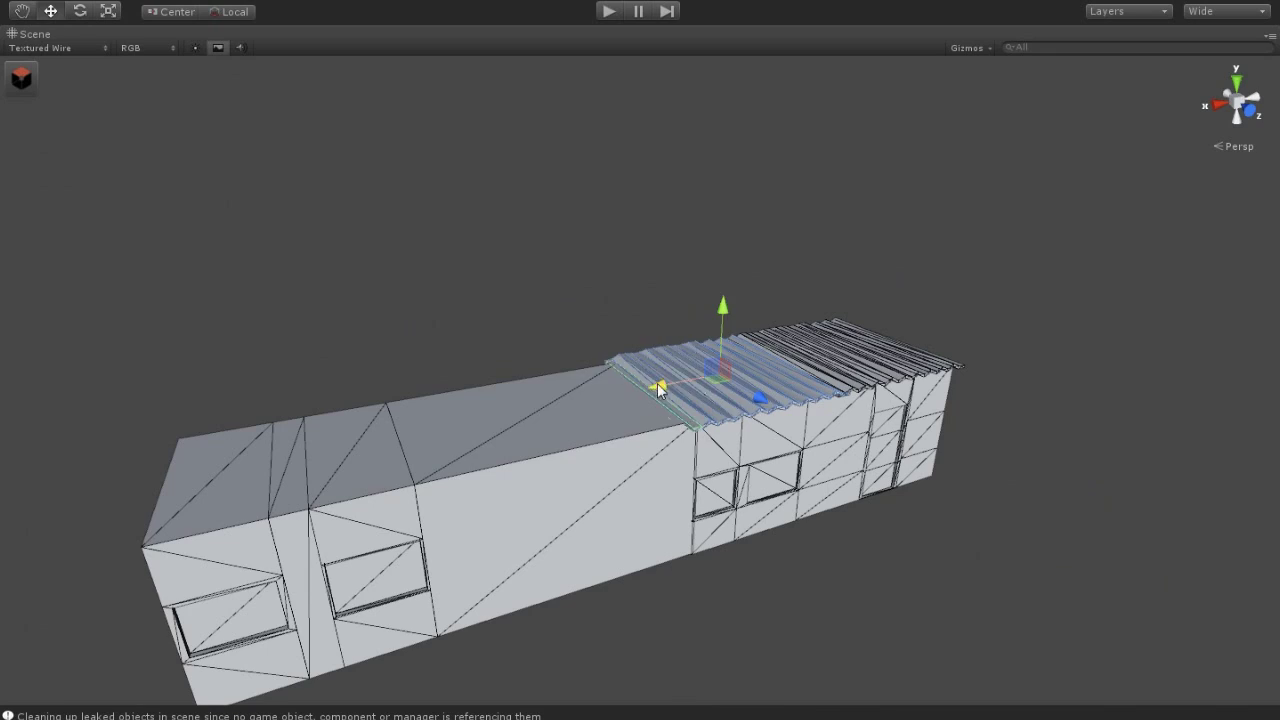
pyautogui.moveTo(660, 388); pyautogui.dragTo(521, 405)
pyautogui.moveTo(521, 405); pyautogui.dragTo(638, 411, button='middle')
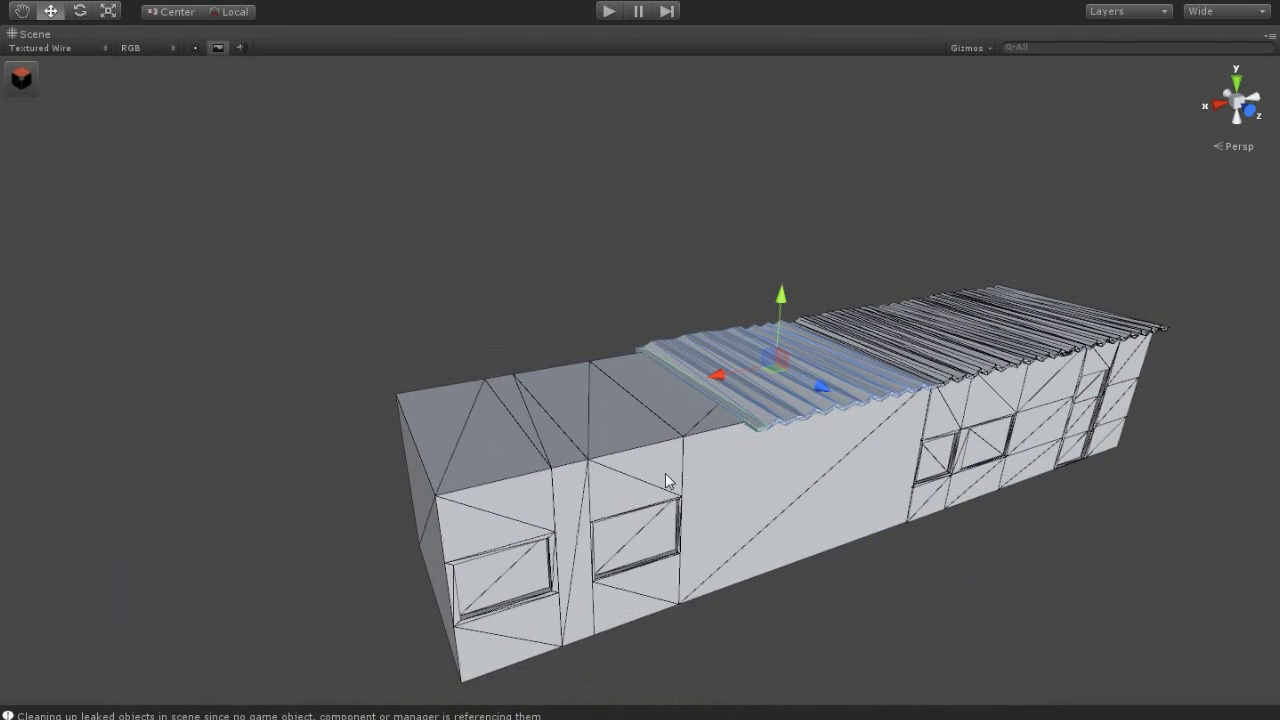
pyautogui.moveTo(714, 377); pyautogui.dragTo(559, 435)
pyautogui.moveTo(559, 435); pyautogui.dragTo(511, 523, button='middle')
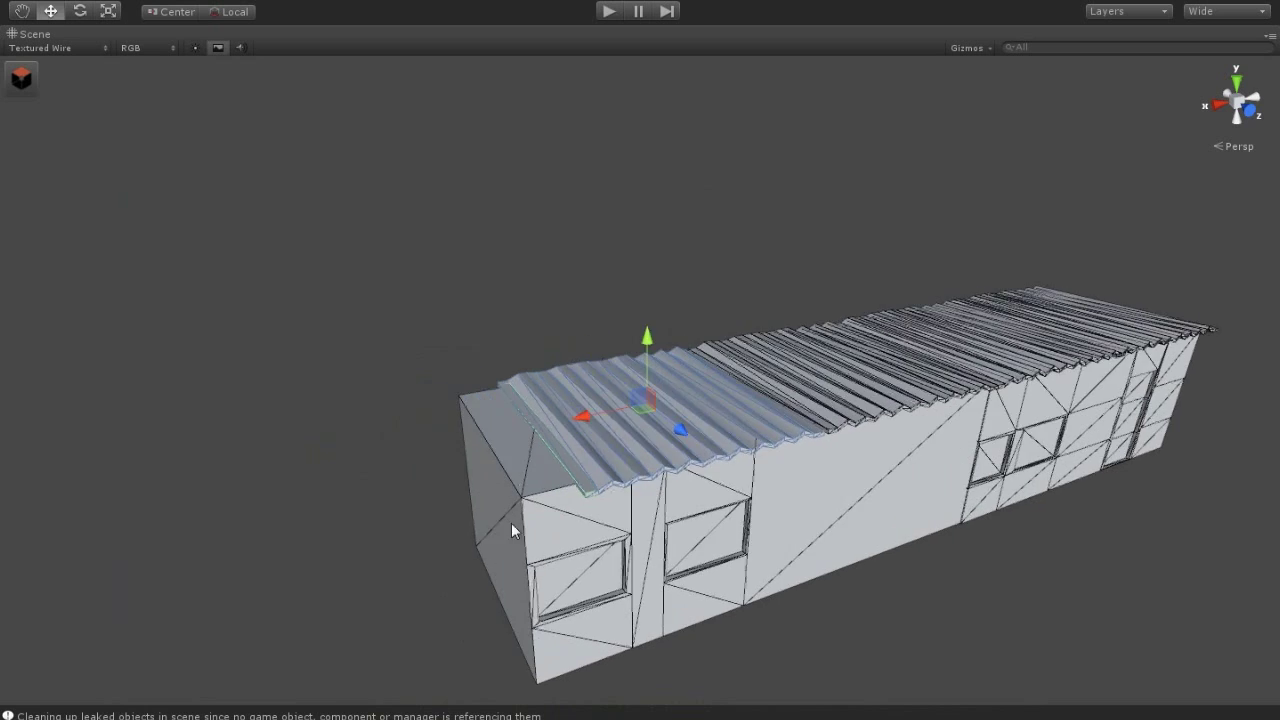
pyautogui.keyDown('alt'); pyautogui.moveTo(511, 524); pyautogui.dragTo(298, 279); pyautogui.keyUp('alt')
pyautogui.moveTo(506, 376); pyautogui.dragTo(172, 140)
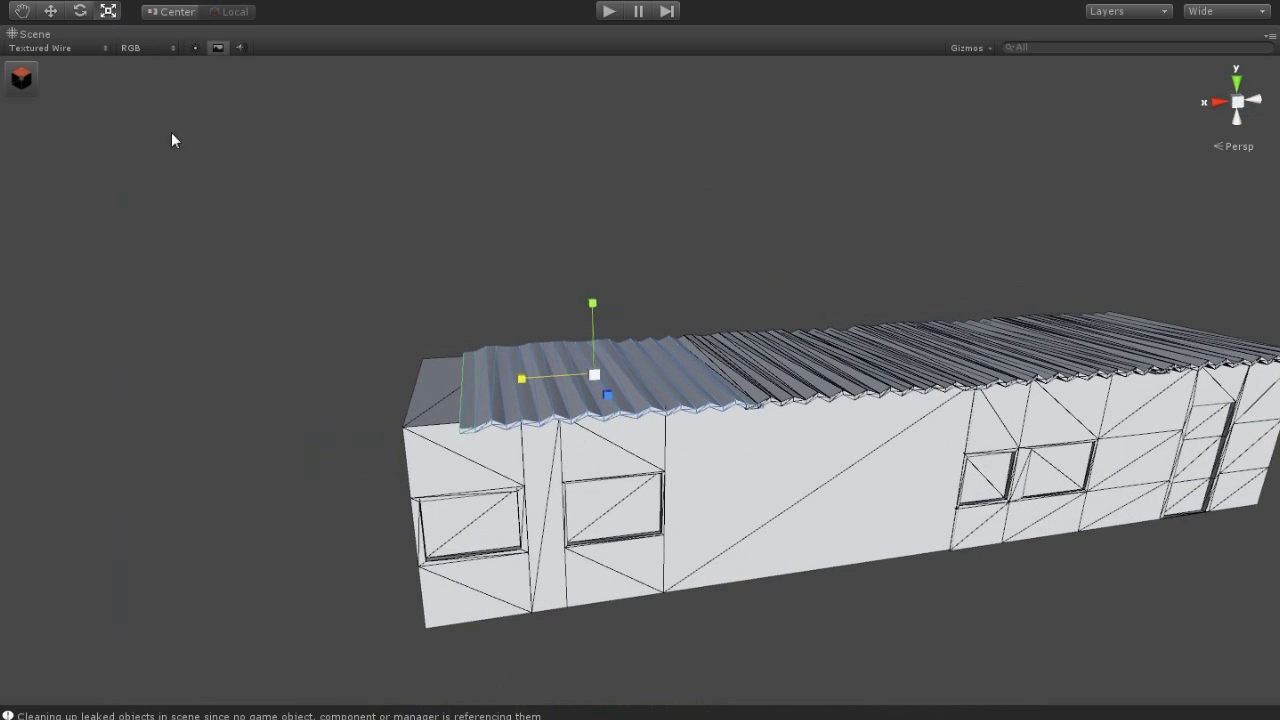
pyautogui.moveTo(512, 381); pyautogui.dragTo(459, 372)
# Scale the roof sheet along X so it covers the full length of the block
pyautogui.press('r')
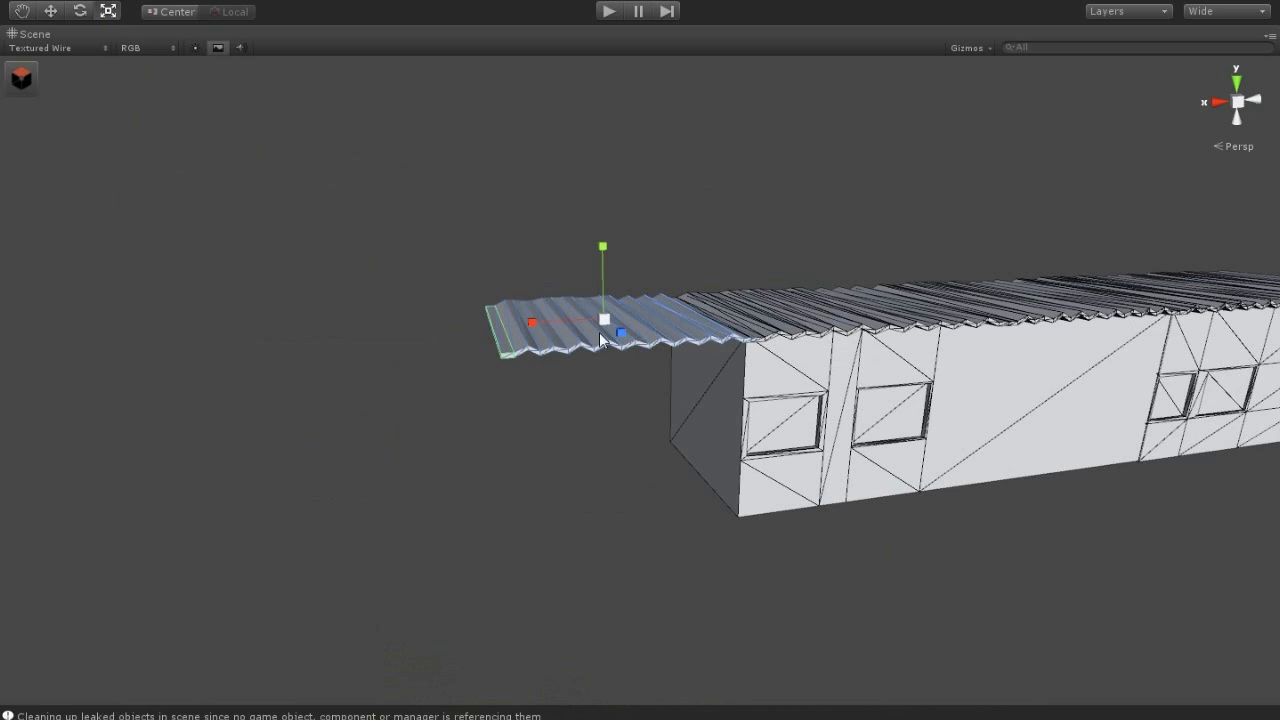
pyautogui.moveTo(545, 322); pyautogui.dragTo(548, 316)
pyautogui.keyDown('alt'); pyautogui.moveTo(663, 534); pyautogui.dragTo(601, 439); pyautogui.keyUp('alt')
pyautogui.click(612, 368)
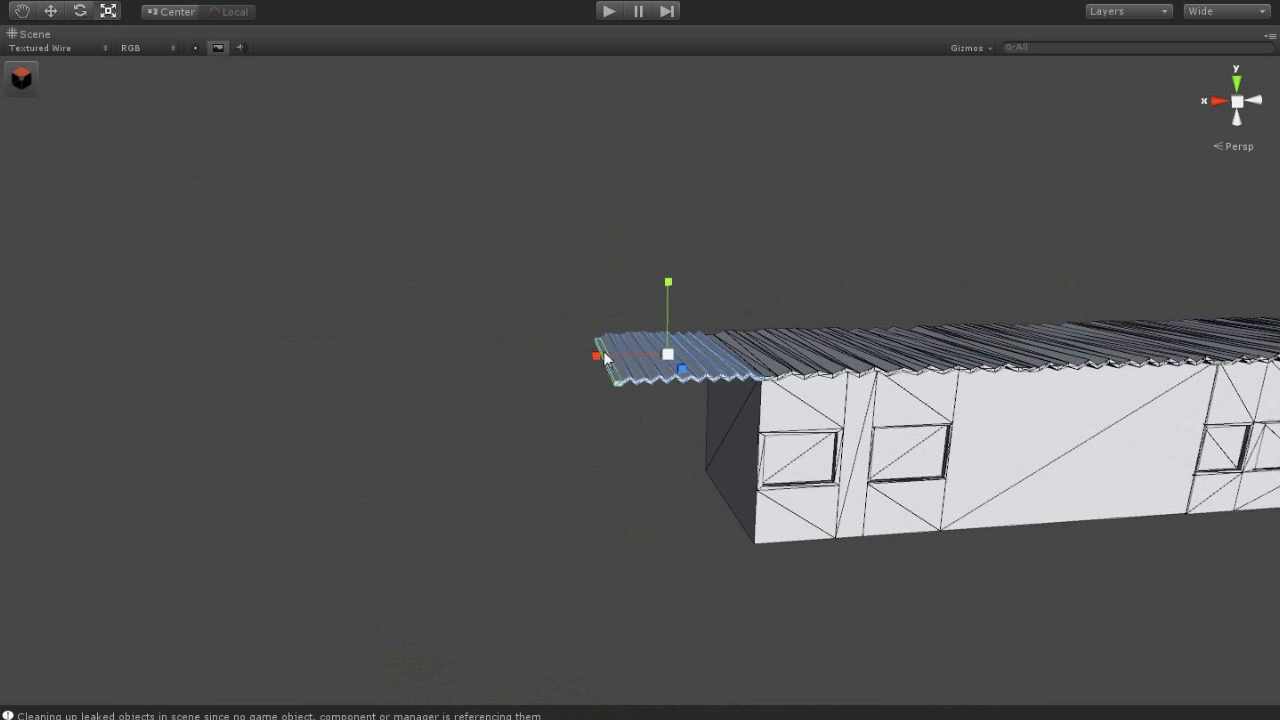
pyautogui.click(626, 478)
# Add a new cube with GameObject > Create Other > Cube and orbit to view it
pyautogui.keyDown('alt'); pyautogui.moveTo(597, 466); pyautogui.dragTo(271, 153); pyautogui.keyUp('alt')
pyautogui.moveTo(163, 37)
pyautogui.click(412, 216)
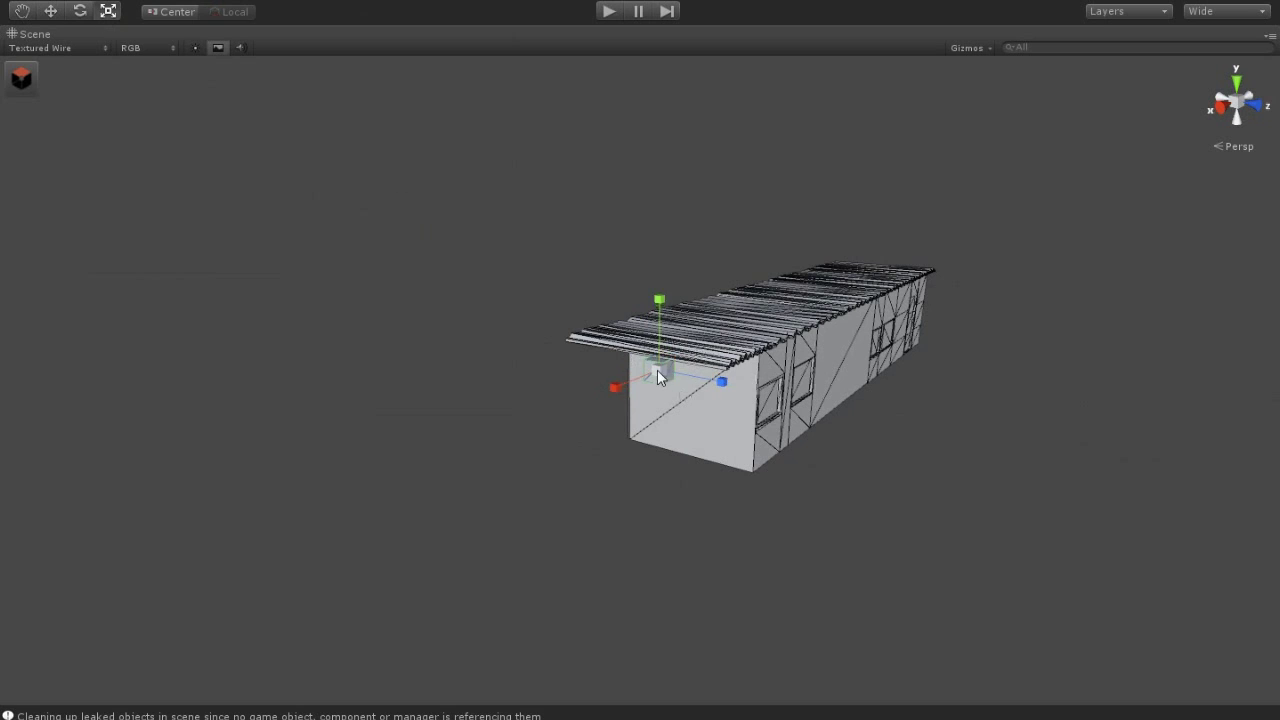
pyautogui.scroll(2, 659, 378)
pyautogui.keyDown('alt'); pyautogui.moveTo(643, 443); pyautogui.dragTo(200, 120); pyautogui.keyUp('alt')
pyautogui.moveTo(638, 287)
pyautogui.keyDown('alt'); pyautogui.mouseDown()
pyautogui.moveTo(714, 538)
pyautogui.moveTo(703, 490)
pyautogui.mouseUp(); pyautogui.keyUp('alt')
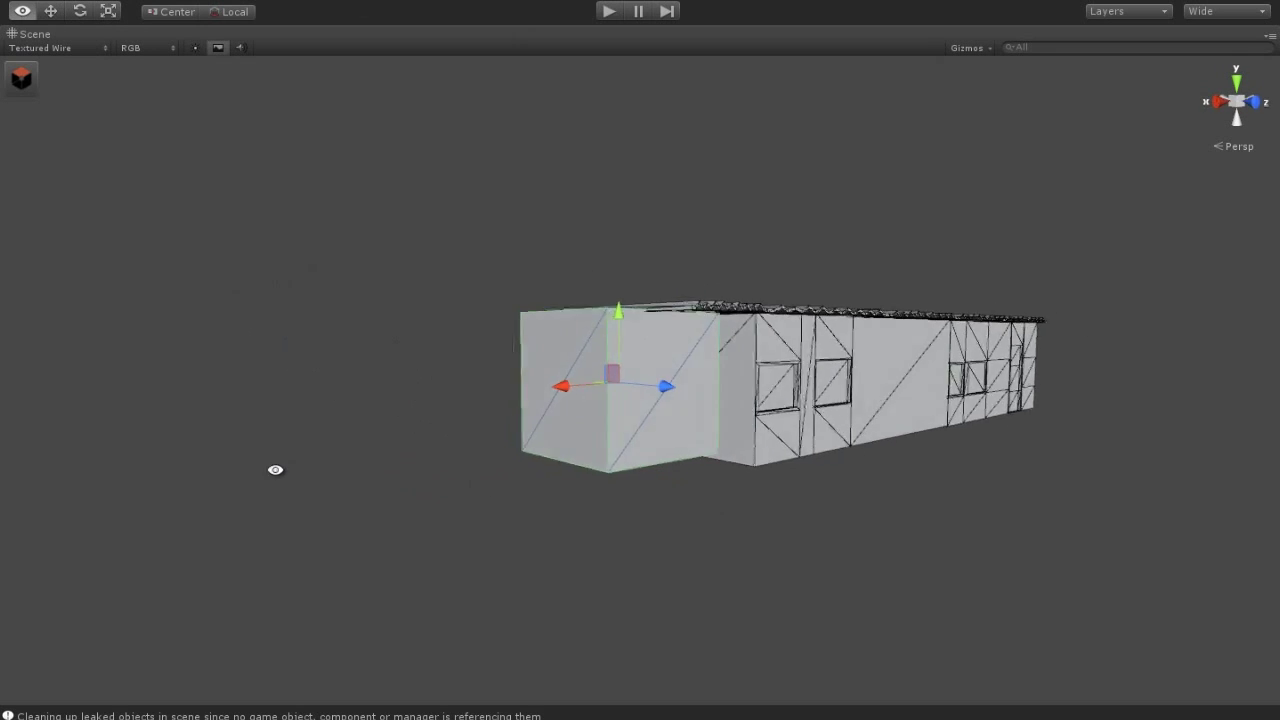
# Move the new cube along X until it sits beside the long block's end
pyautogui.moveTo(703, 490)
pyautogui.keyDown('alt'); pyautogui.mouseDown()
pyautogui.moveTo(651, 516)
pyautogui.moveTo(573, 468)
pyautogui.mouseUp(); pyautogui.keyUp('alt')
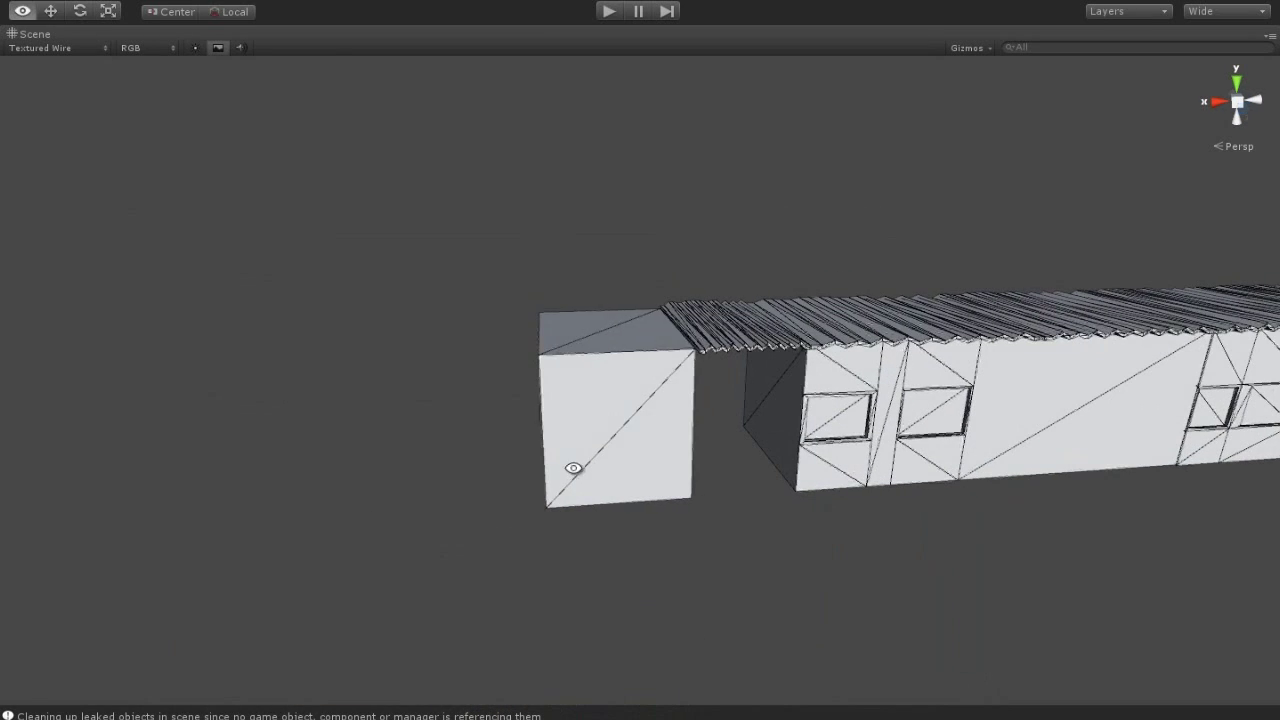
pyautogui.press('w')
pyautogui.click(573, 468)
pyautogui.moveTo(541, 400); pyautogui.dragTo(577, 402)
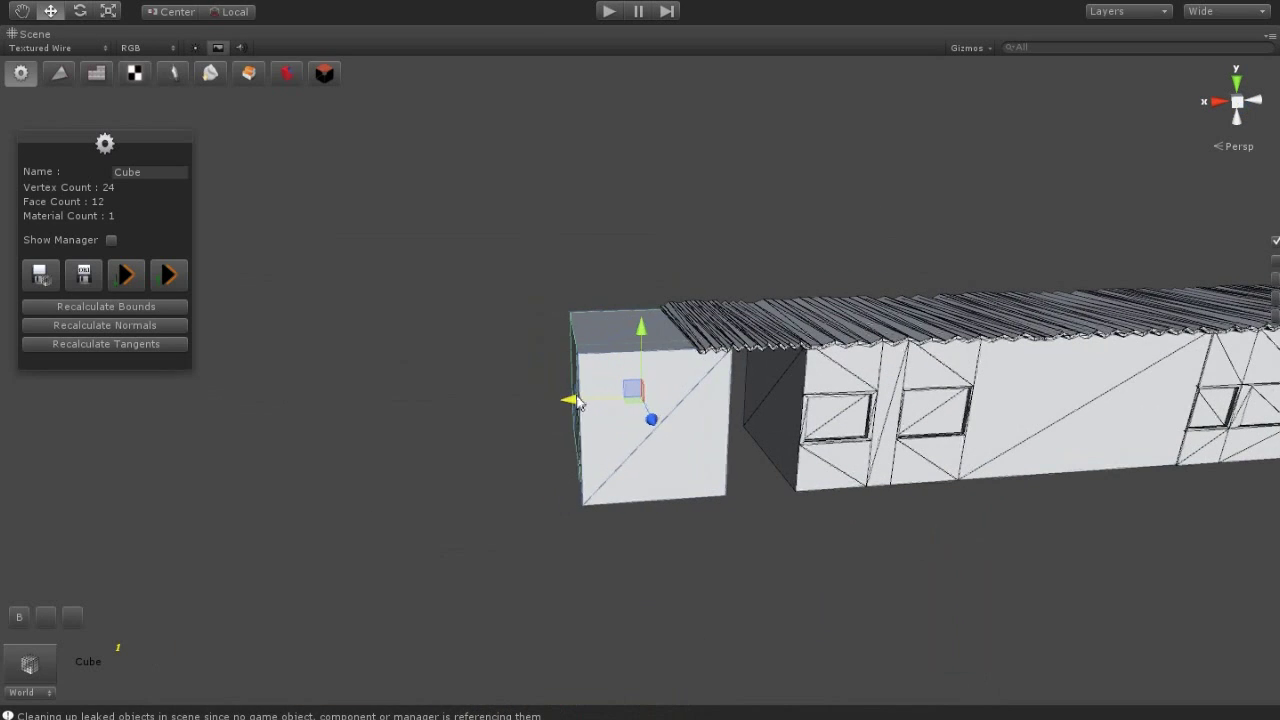
# Pull the roof sheet's end vertices back and return Draw Mode to Textured Wire
pyautogui.click(700, 333)
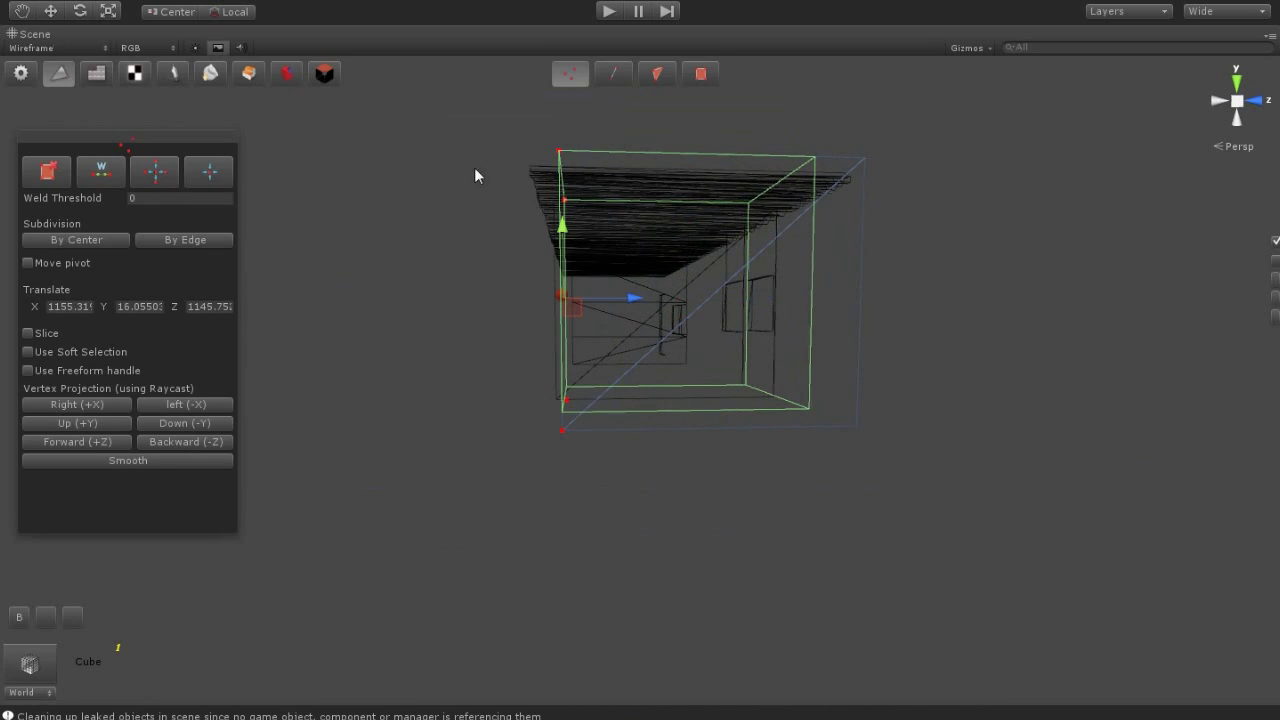
pyautogui.moveTo(615, 298); pyautogui.dragTo(605, 301)
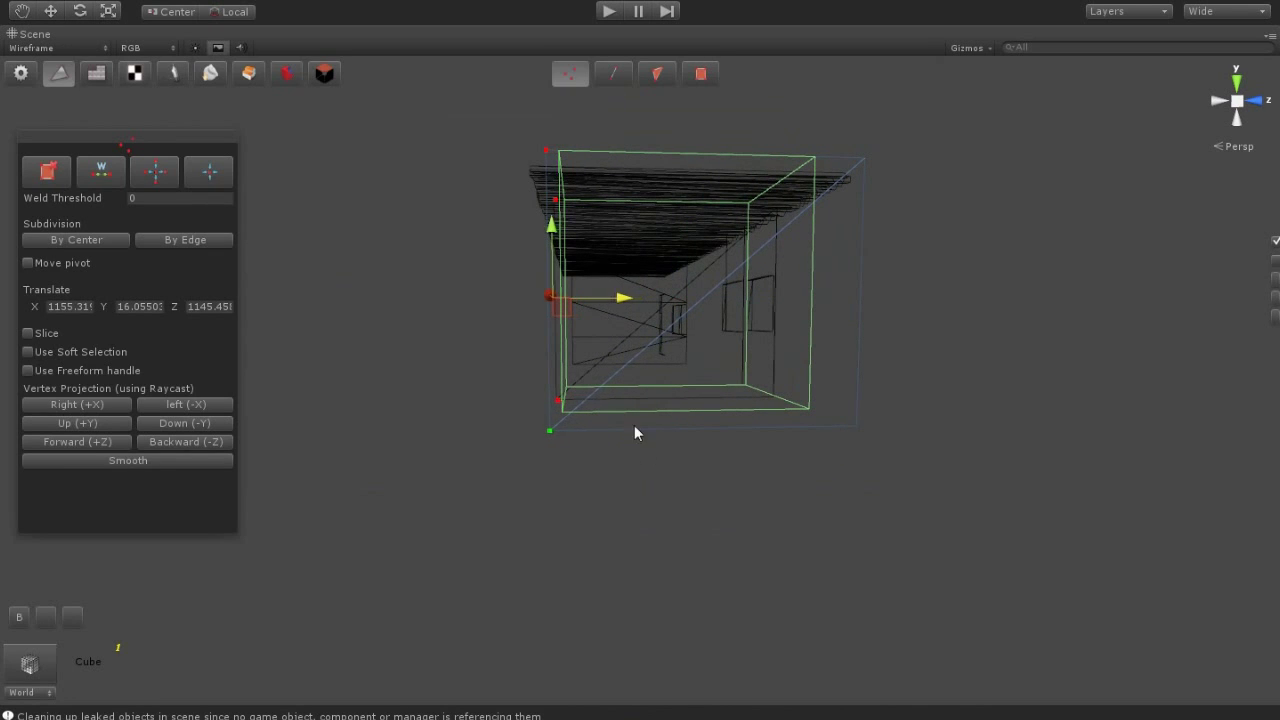
pyautogui.click(35, 48)
pyautogui.click(56, 66)
pyautogui.click(30, 48)
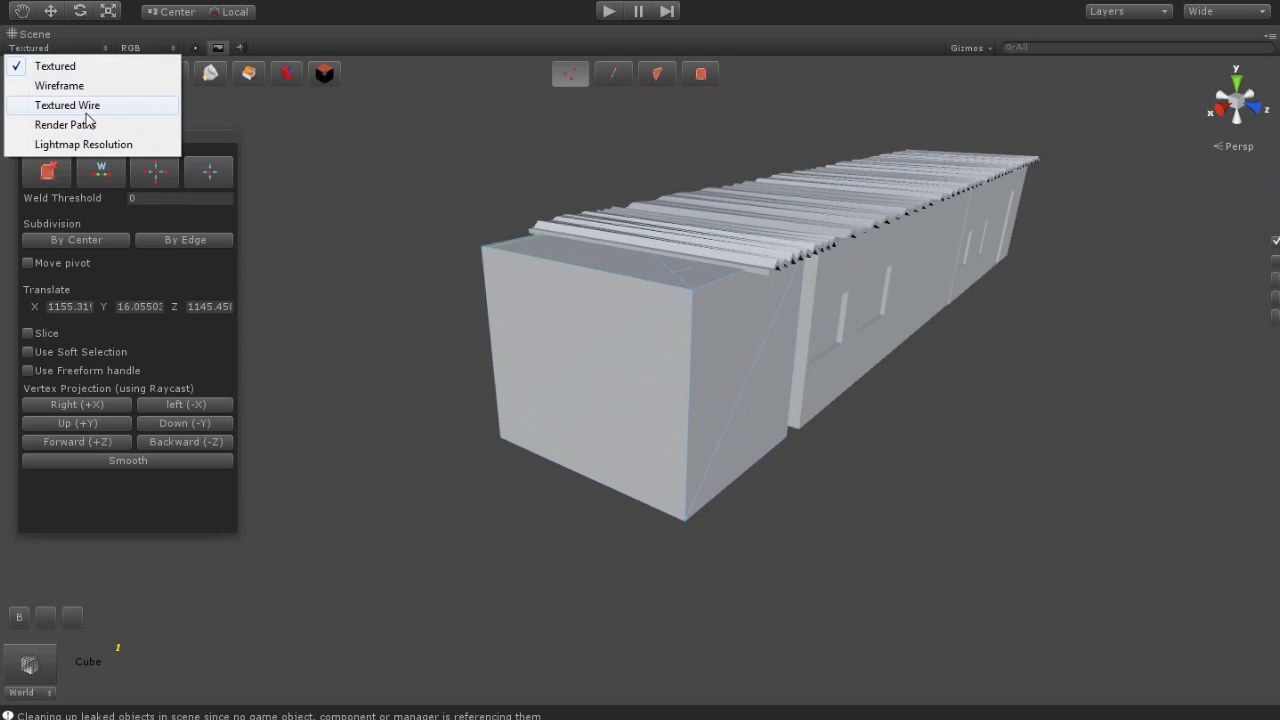
pyautogui.click(67, 105)
# Select the end cube and bring up its GameDraw mesh editing tools
pyautogui.moveTo(500, 260)
pyautogui.keyDown('alt'); pyautogui.mouseDown()
pyautogui.moveTo(683, 323)
pyautogui.moveTo(543, 446)
pyautogui.mouseUp(); pyautogui.keyUp('alt')
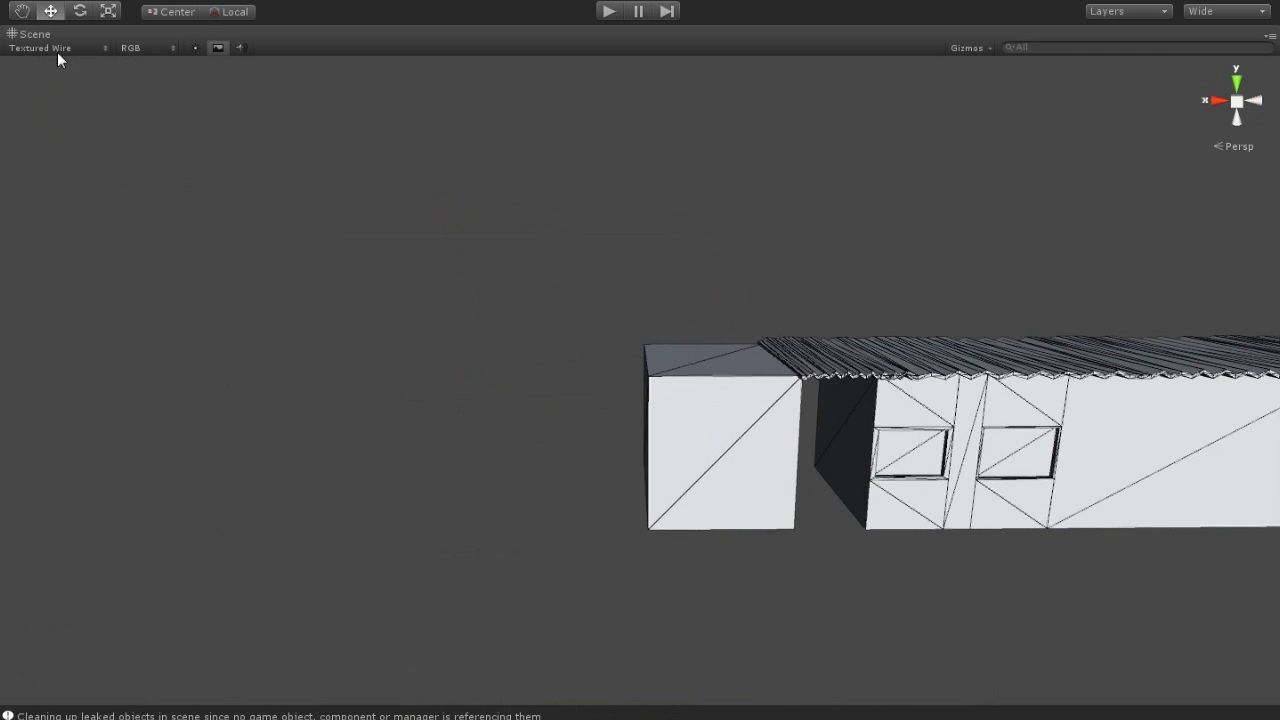
pyautogui.click(655, 385)
pyautogui.click(20, 70)
pyautogui.keyDown('alt'); pyautogui.moveTo(420, 331); pyautogui.dragTo(560, 300); pyautogui.keyUp('alt')
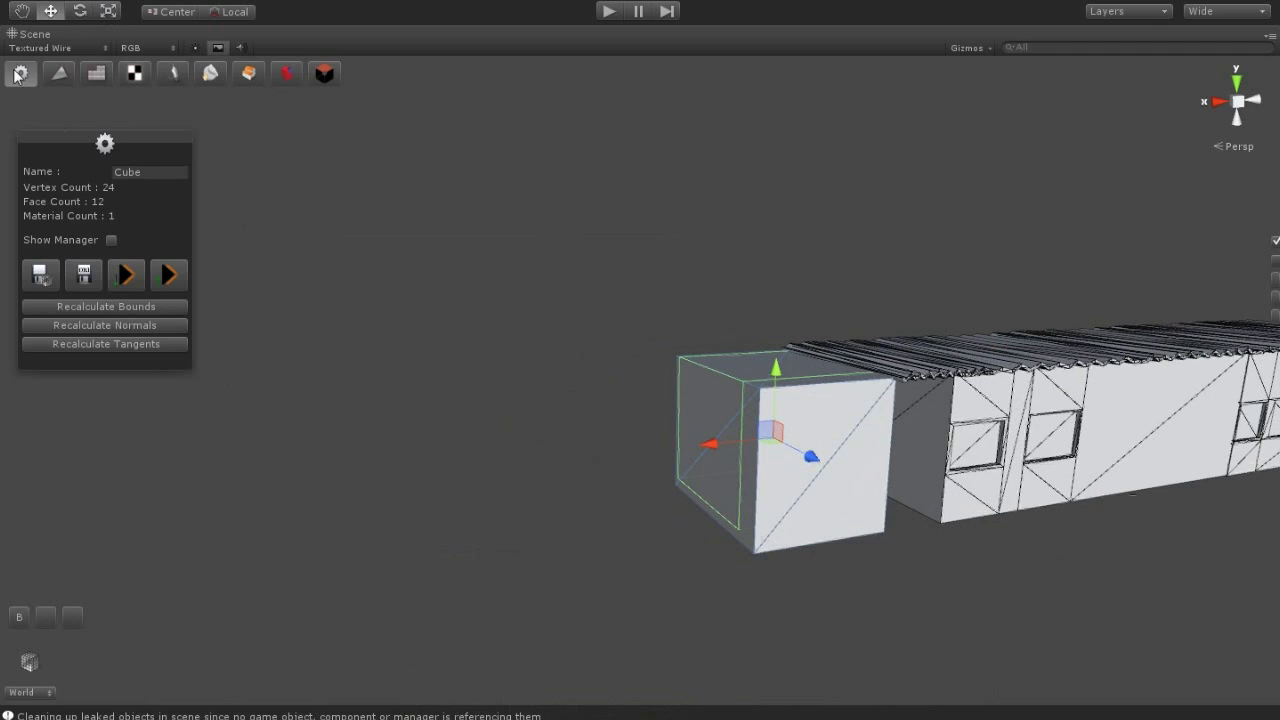
# In face mode, drag the cube's end face out along X to lengthen the side block
pyautogui.click(570, 73)
pyautogui.click(656, 73)
pyautogui.click(723, 466)
pyautogui.moveTo(643, 469); pyautogui.dragTo(546, 473)
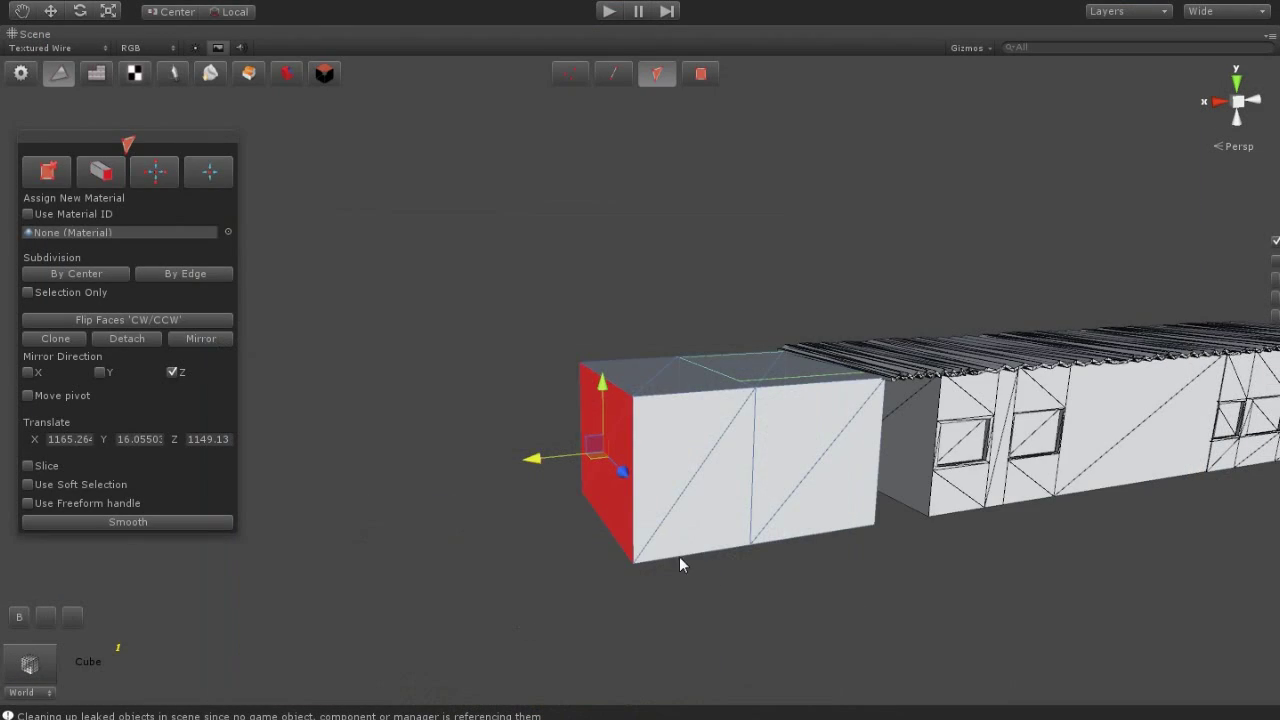
pyautogui.moveTo(549, 475); pyautogui.dragTo(409, 488)
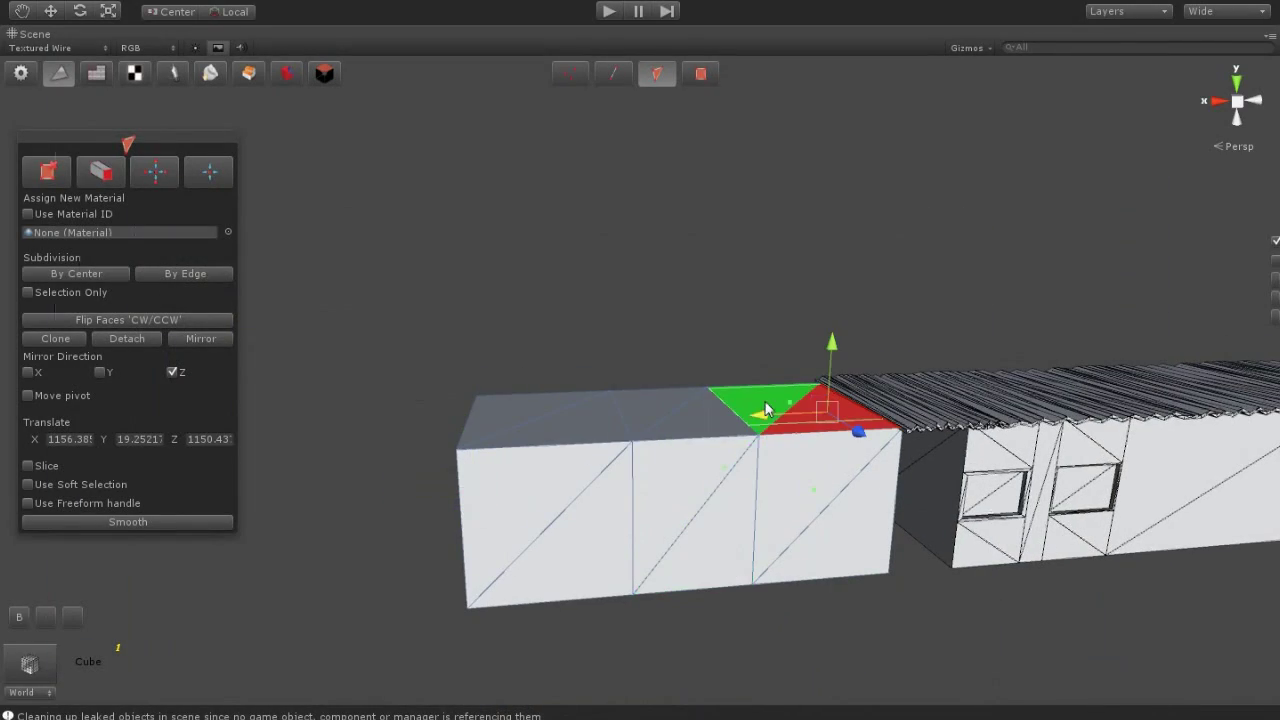
# Select all the block's top faces and extrude them upward on Y into a tall tower
pyautogui.keyDown('shift'); pyautogui.click(765, 410); pyautogui.keyUp('shift')
pyautogui.keyDown('shift'); pyautogui.click(640, 410); pyautogui.keyUp('shift')
pyautogui.keyDown('shift'); pyautogui.click(563, 415); pyautogui.keyUp('shift')
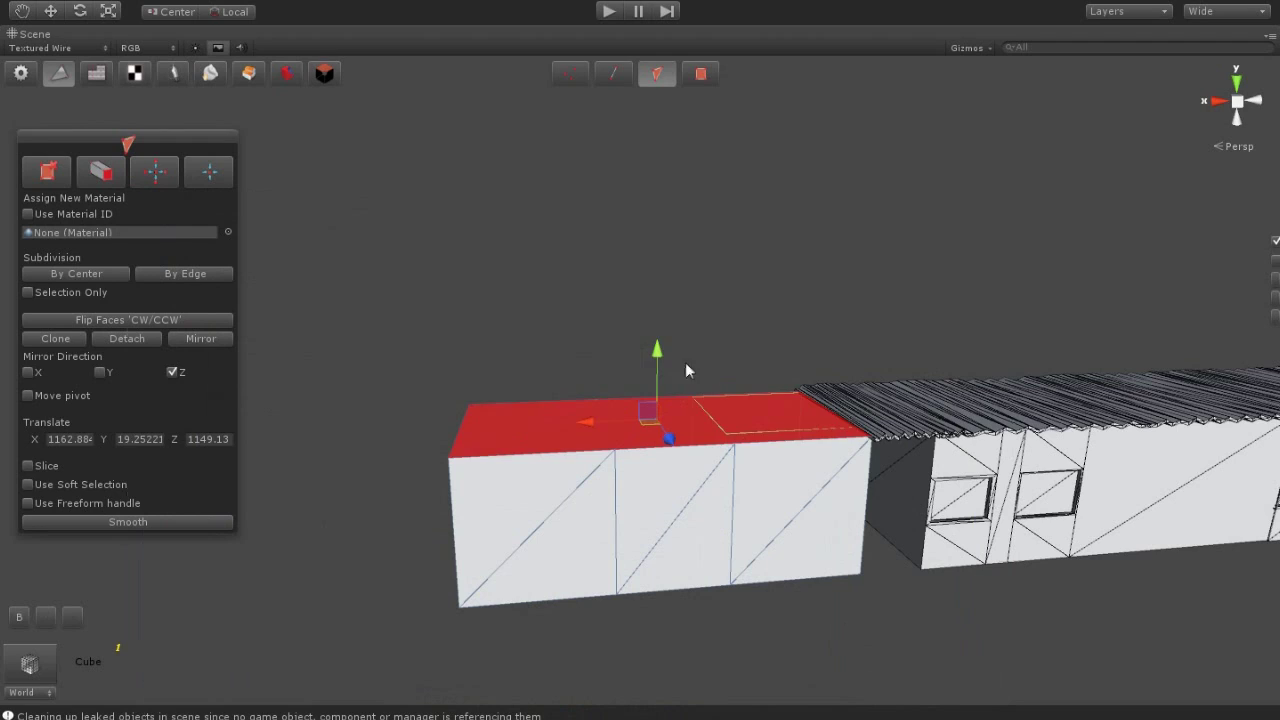
pyautogui.keyDown('shift'); pyautogui.moveTo(657, 375); pyautogui.dragTo(629, 226); pyautogui.keyUp('shift')
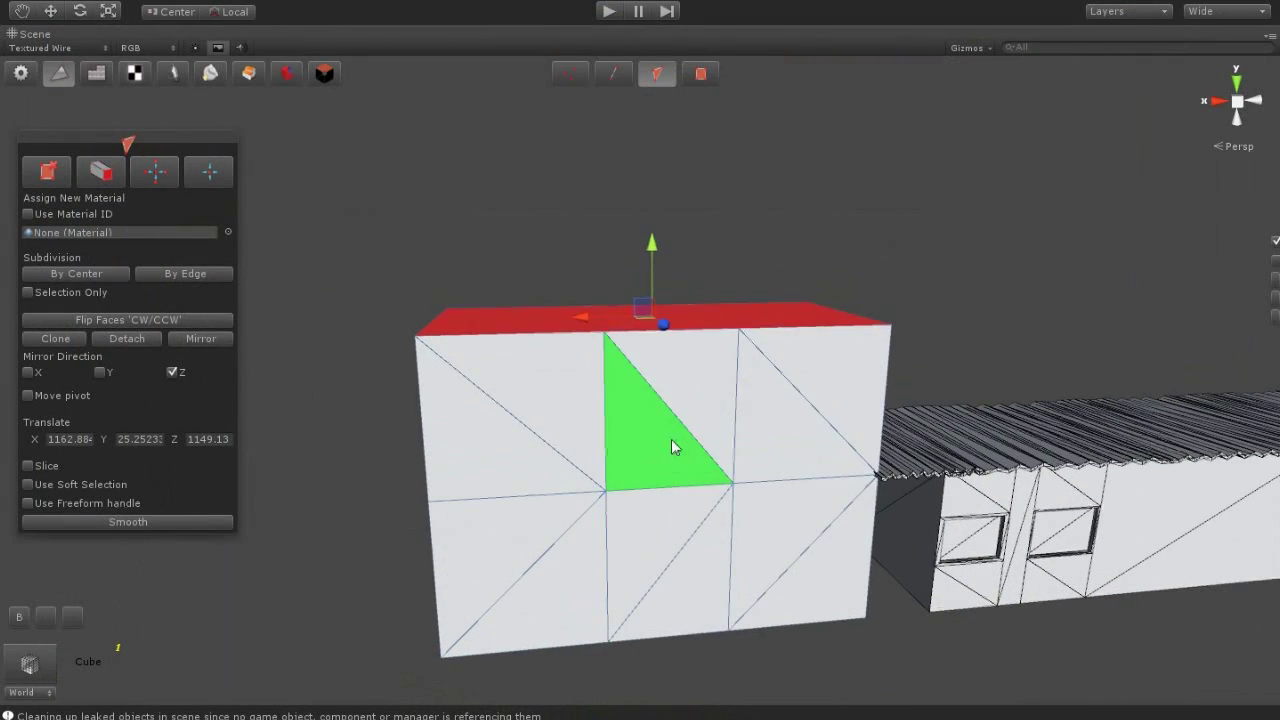
# Inset the upper-middle face of the tower's front wall into a smaller panel
pyautogui.click(671, 439)
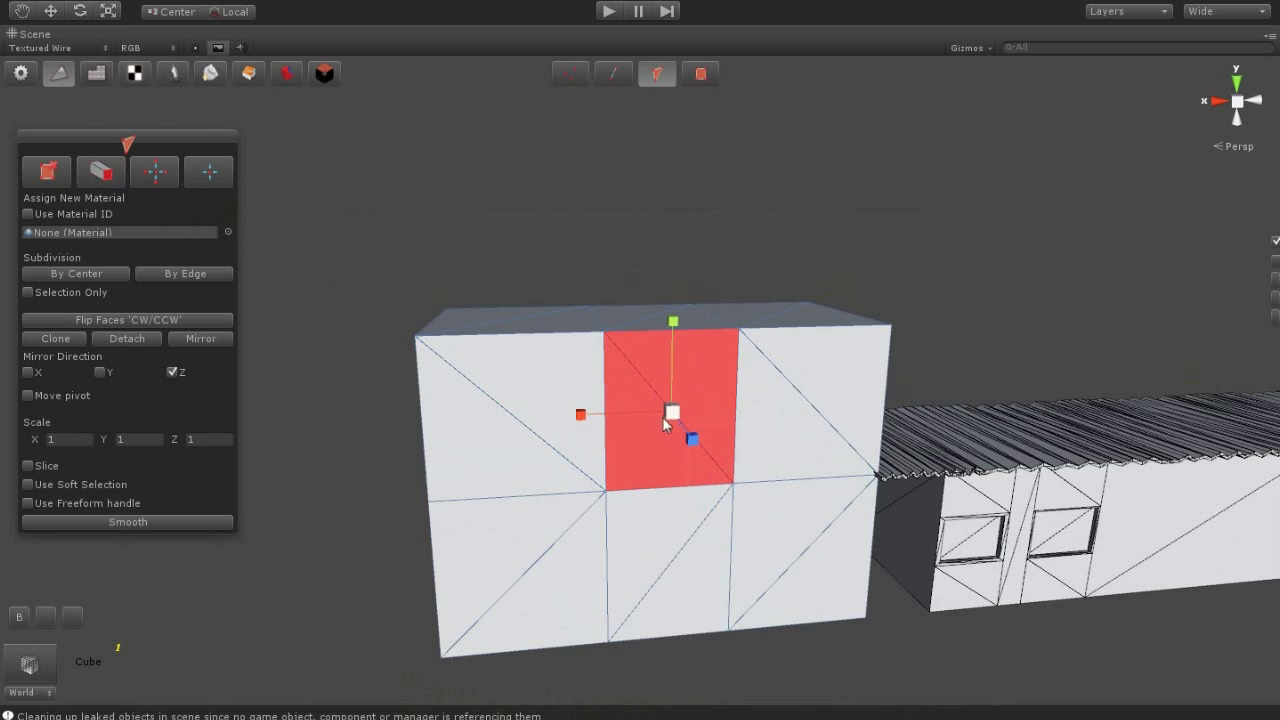
pyautogui.keyDown('shift'); pyautogui.moveTo(663, 418); pyautogui.dragTo(670, 456); pyautogui.keyUp('shift')
pyautogui.moveTo(675, 366); pyautogui.dragTo(660, 413)
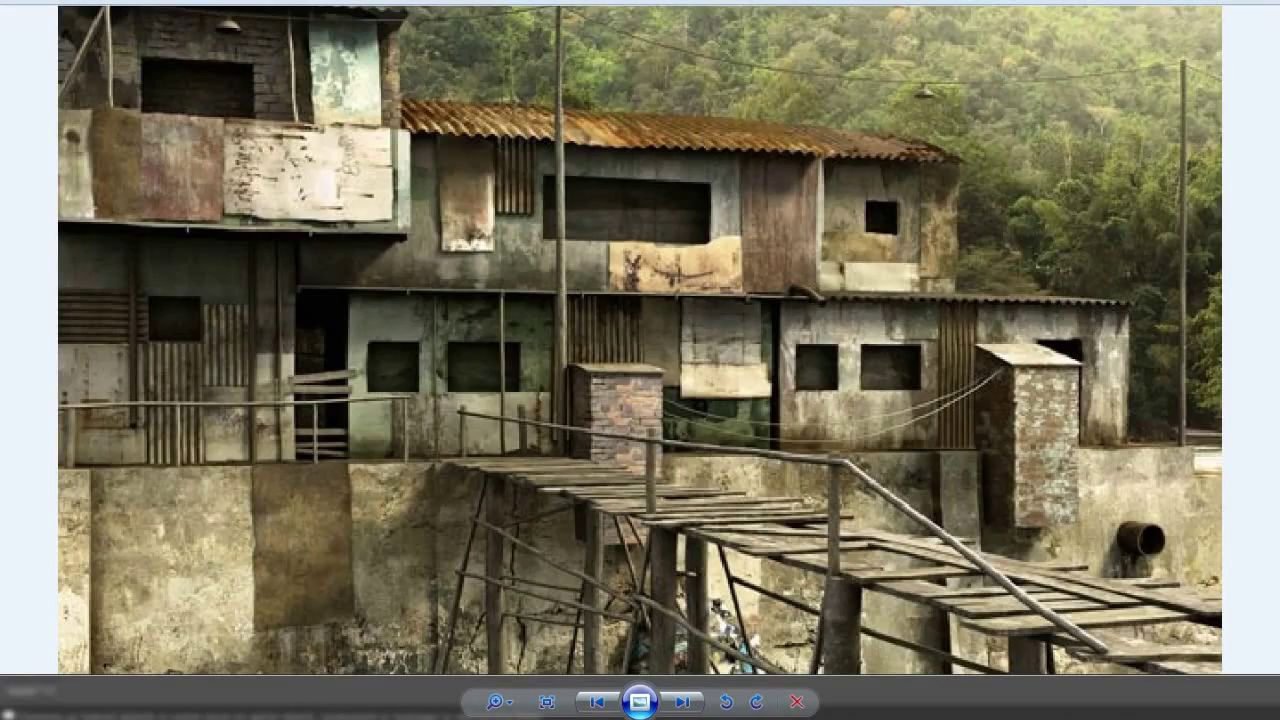
pyautogui.press('h')
pyautogui.keyDown('alt'); pyautogui.moveTo(787, 509); pyautogui.dragTo(694, 443); pyautogui.keyUp('alt')
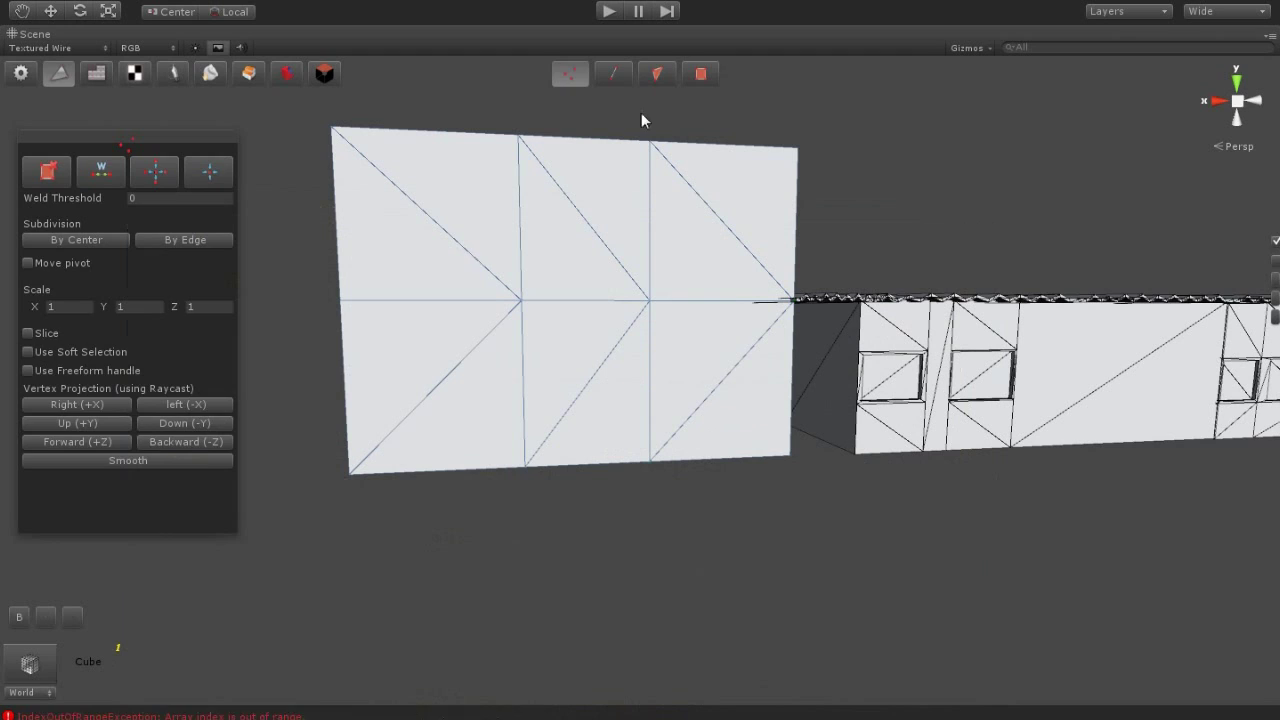
pyautogui.click(657, 73)
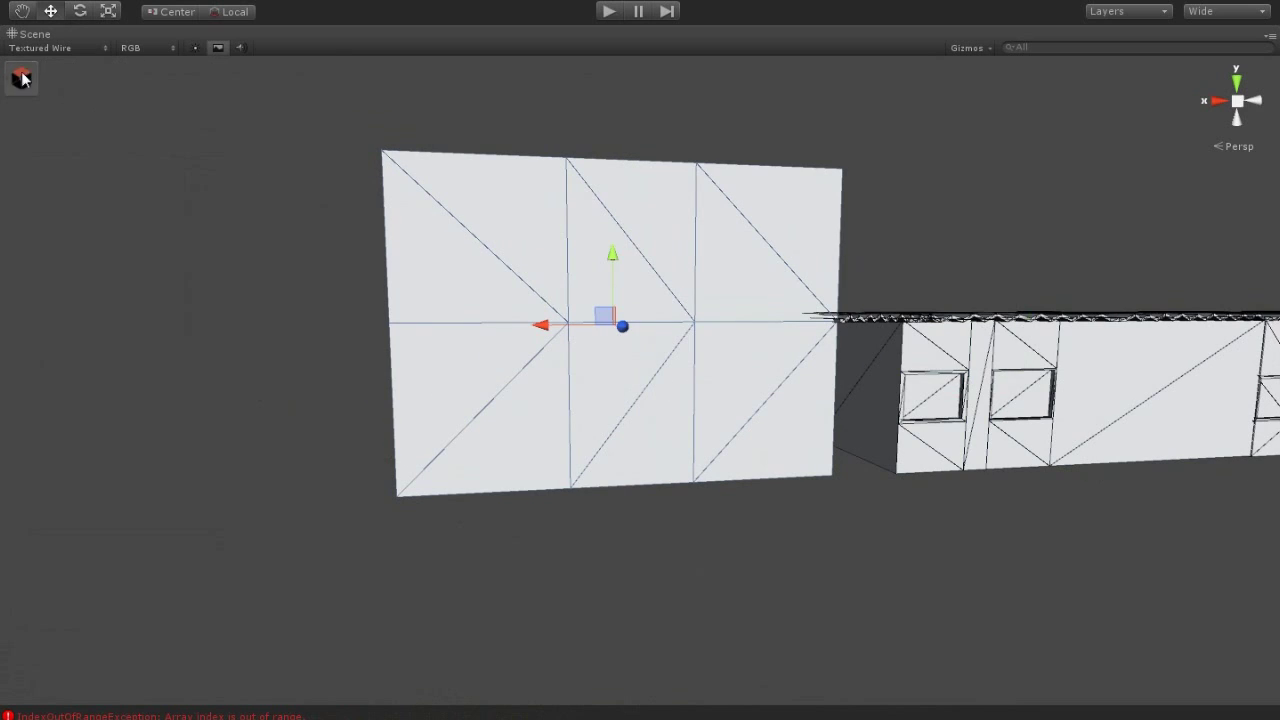
# Inset the lower-middle front face and push it into the wall as a recessed opening
pyautogui.click(660, 75)
pyautogui.click(672, 412)
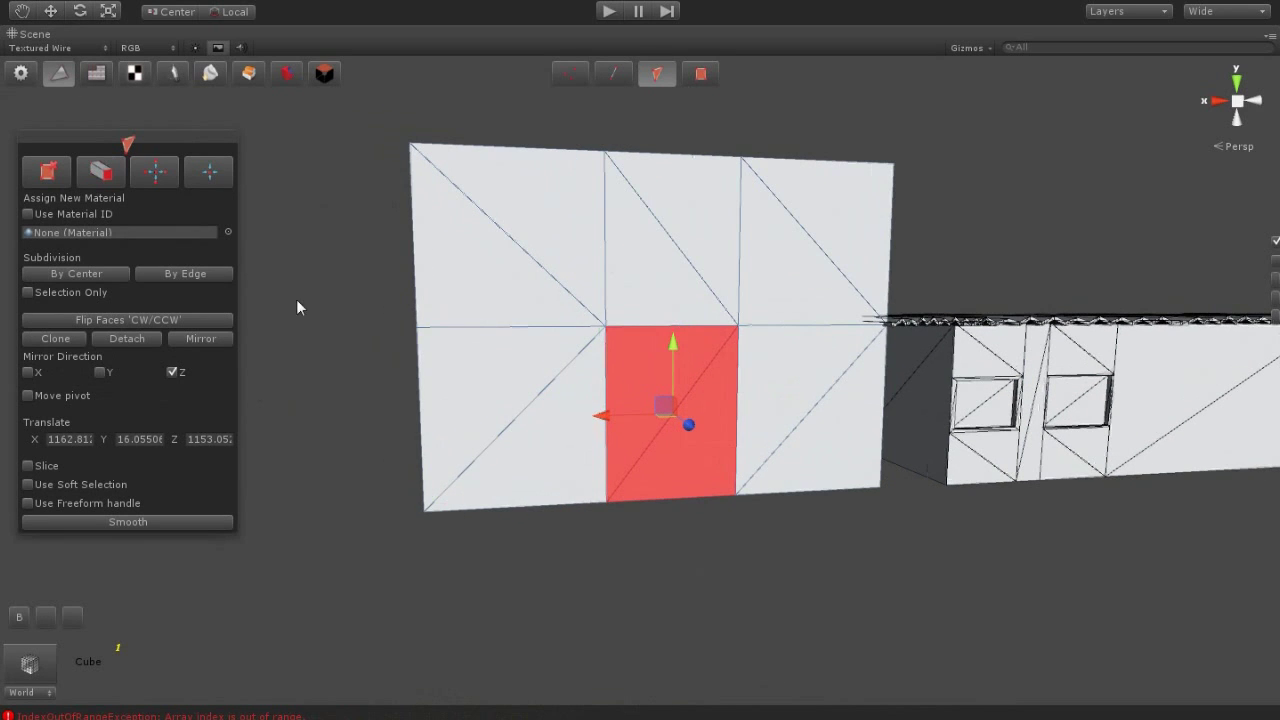
pyautogui.keyDown('shift'); pyautogui.moveTo(673, 414); pyautogui.dragTo(680, 463); pyautogui.keyUp('shift')
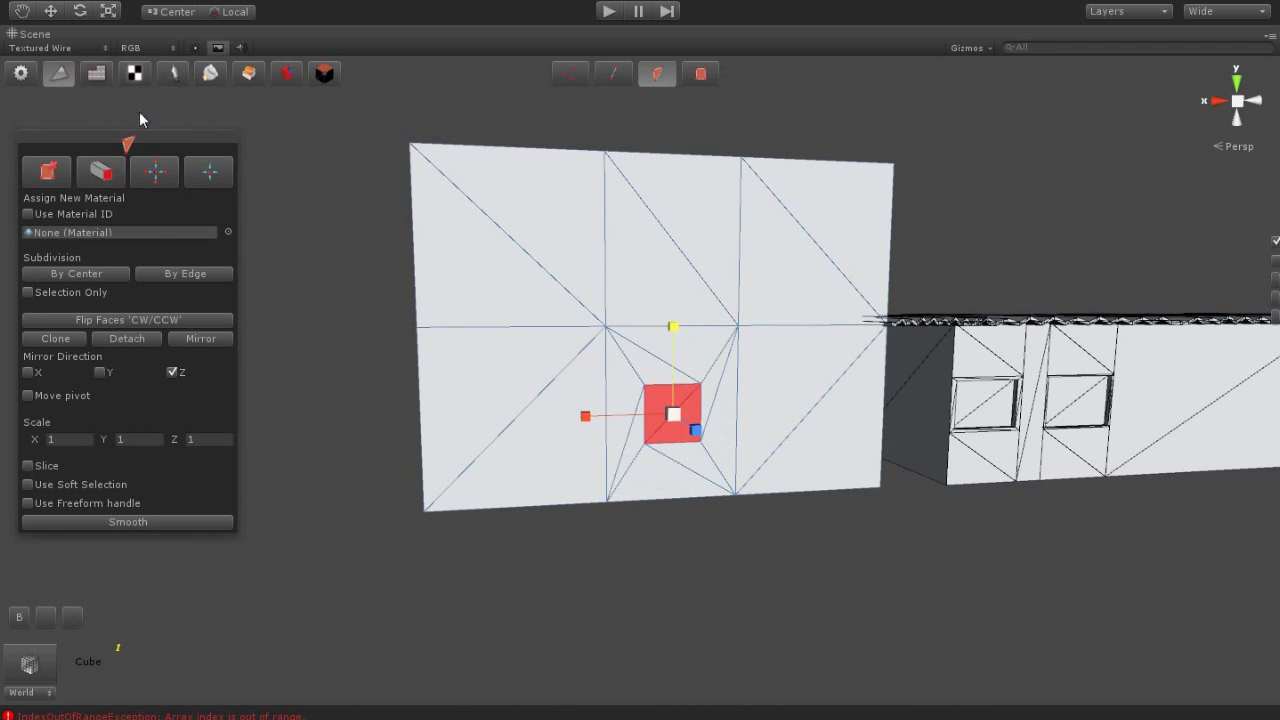
pyautogui.click(50, 14)
pyautogui.moveTo(680, 462)
pyautogui.keyDown('alt'); pyautogui.mouseDown()
pyautogui.moveTo(698, 474)
pyautogui.moveTo(471, 306)
pyautogui.mouseUp(); pyautogui.keyUp('alt')
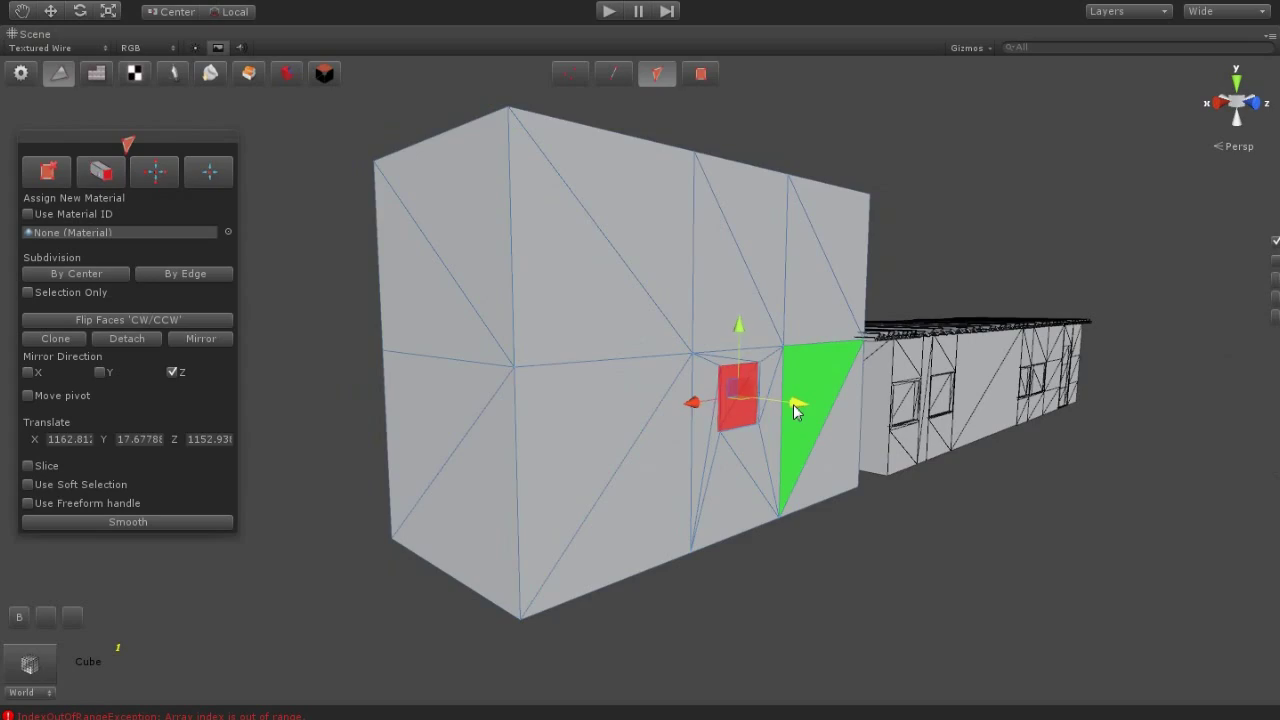
pyautogui.keyDown('alt'); pyautogui.moveTo(818, 547); pyautogui.dragTo(744, 533); pyautogui.keyUp('alt')
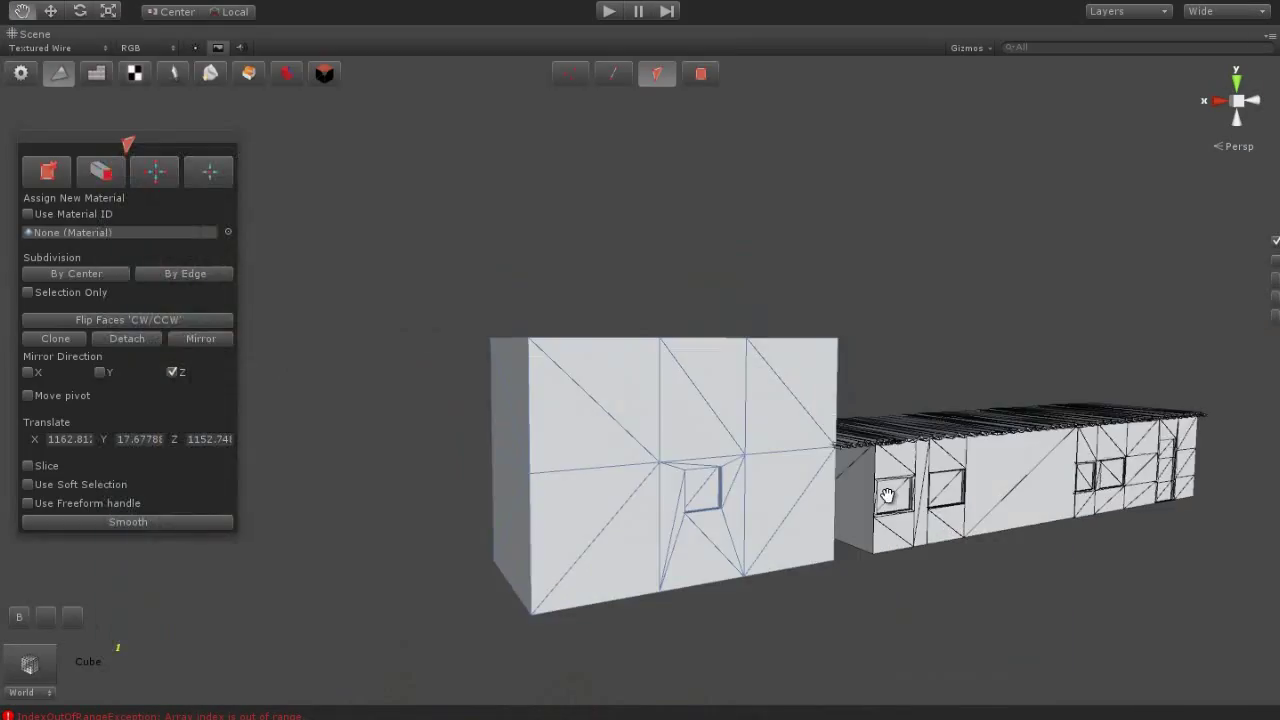
# Box-select the tower's top-edge vertices and lower them slightly
pyautogui.click(570, 73)
pyautogui.moveTo(834, 371); pyautogui.dragTo(416, 191)
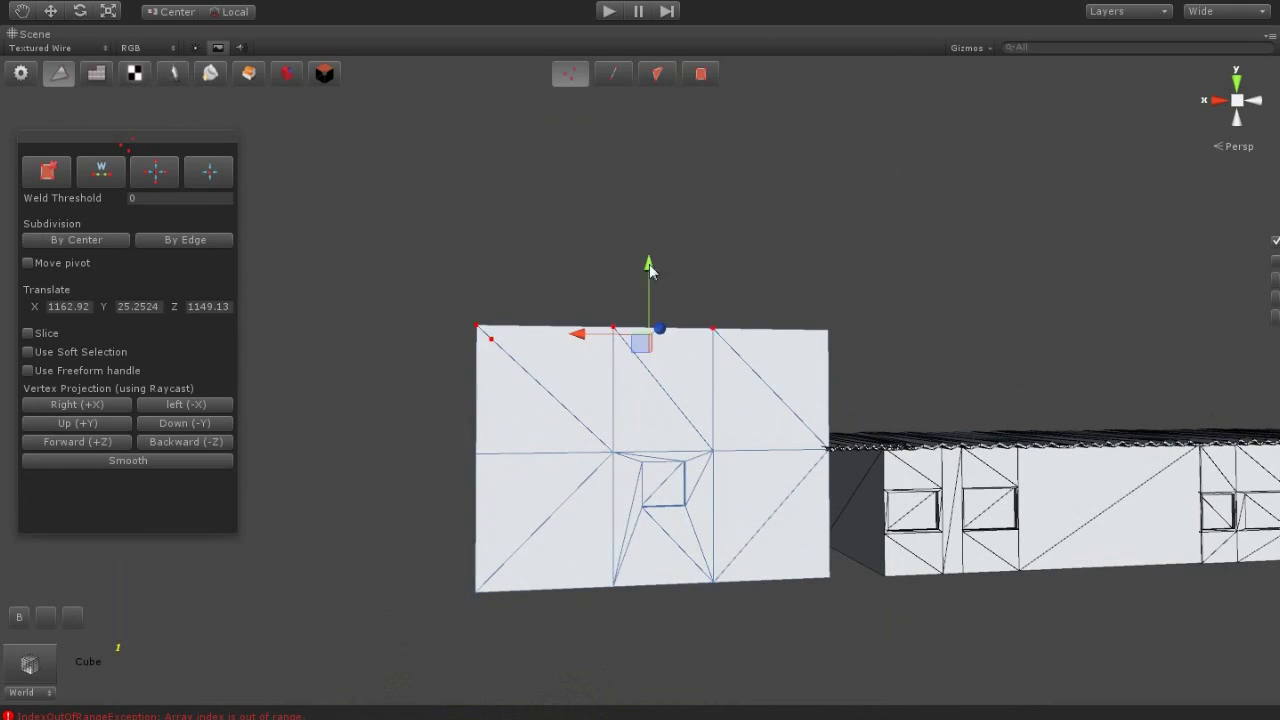
pyautogui.moveTo(649, 264); pyautogui.dragTo(649, 305)
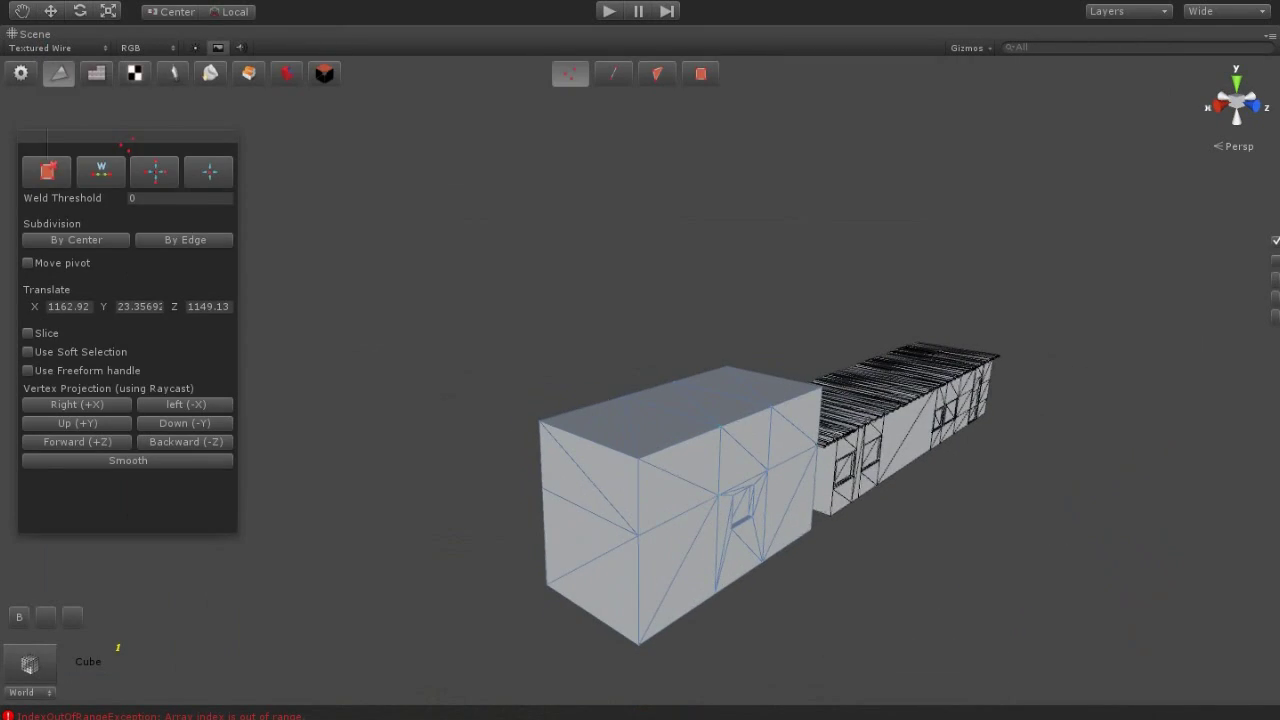
pyautogui.keyDown('alt'); pyautogui.moveTo(715, 366); pyautogui.dragTo(645, 384); pyautogui.keyUp('alt')
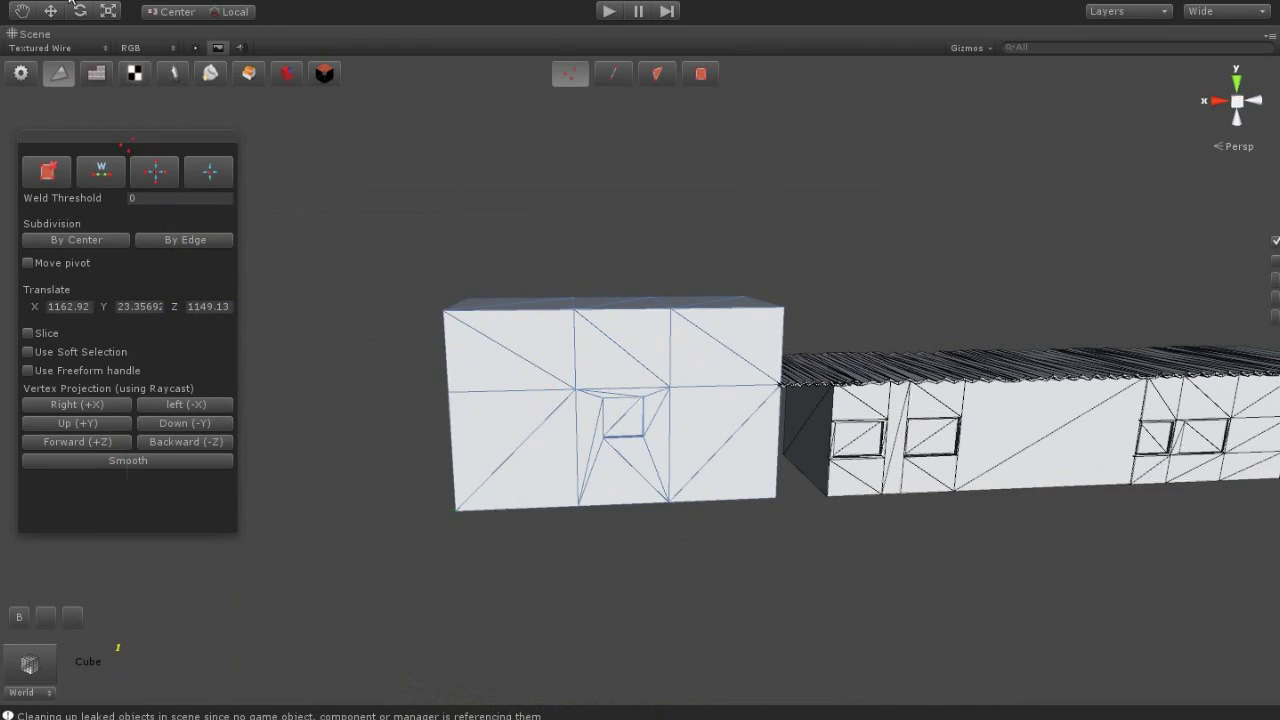
pyautogui.click(66, 8)
pyautogui.moveTo(240, 22)
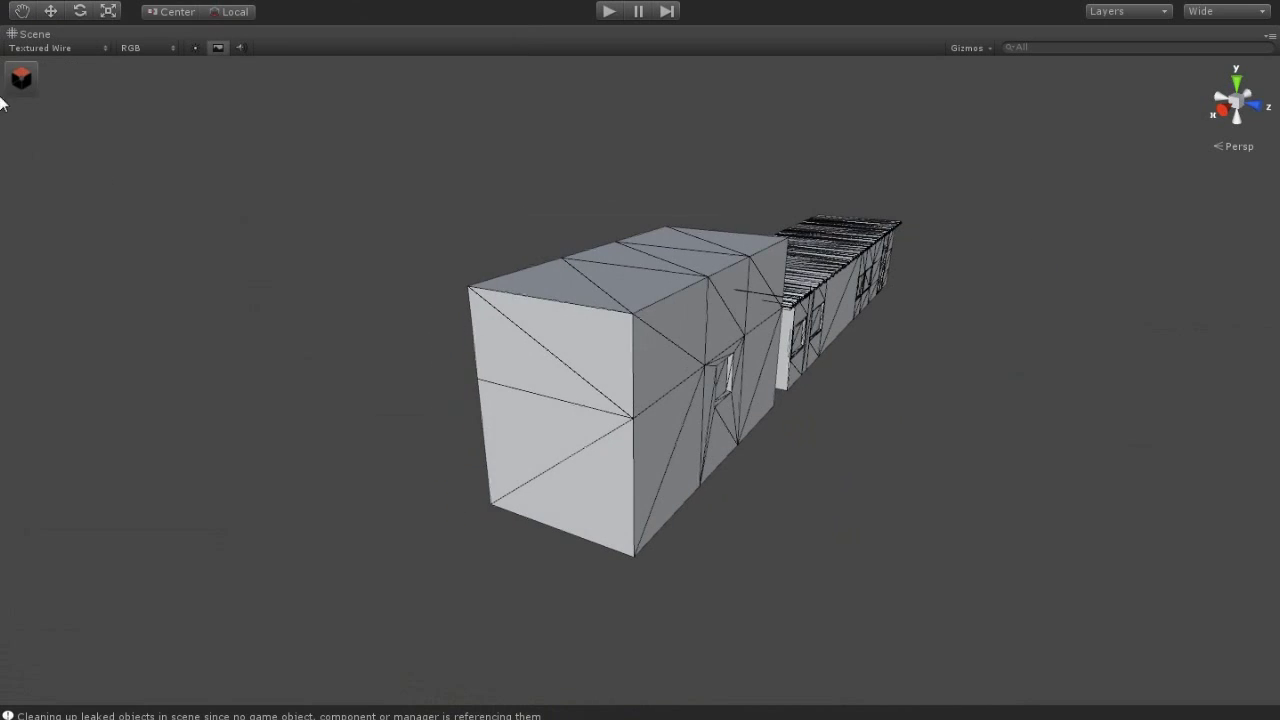
# Move the thin door panel down and over into the tower's wall opening
pyautogui.click(22, 77)
pyautogui.moveTo(824, 370)
pyautogui.keyDown('alt'); pyautogui.mouseDown()
pyautogui.moveTo(480, 439)
pyautogui.moveTo(496, 463)
pyautogui.mouseUp(); pyautogui.keyUp('alt')
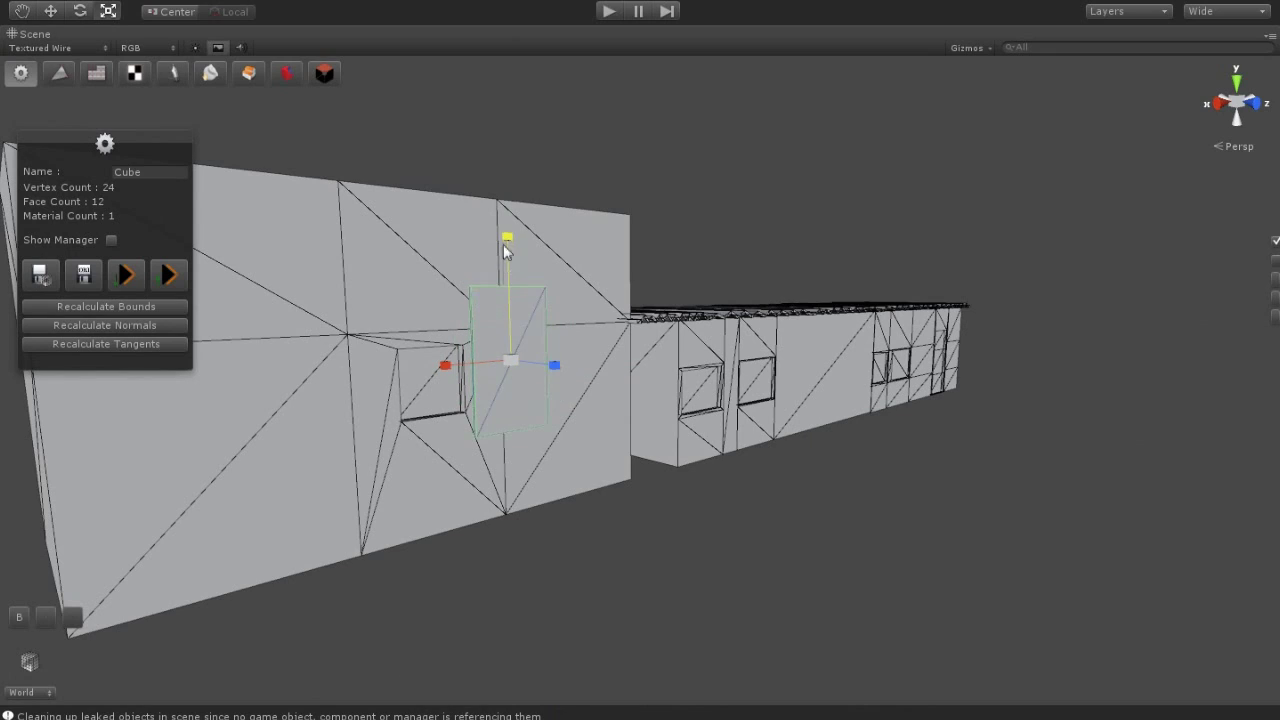
pyautogui.press('w')
pyautogui.moveTo(505, 251)
pyautogui.keyDown('alt'); pyautogui.mouseDown()
pyautogui.moveTo(586, 397)
pyautogui.moveTo(575, 490)
pyautogui.mouseUp(); pyautogui.keyUp('alt')
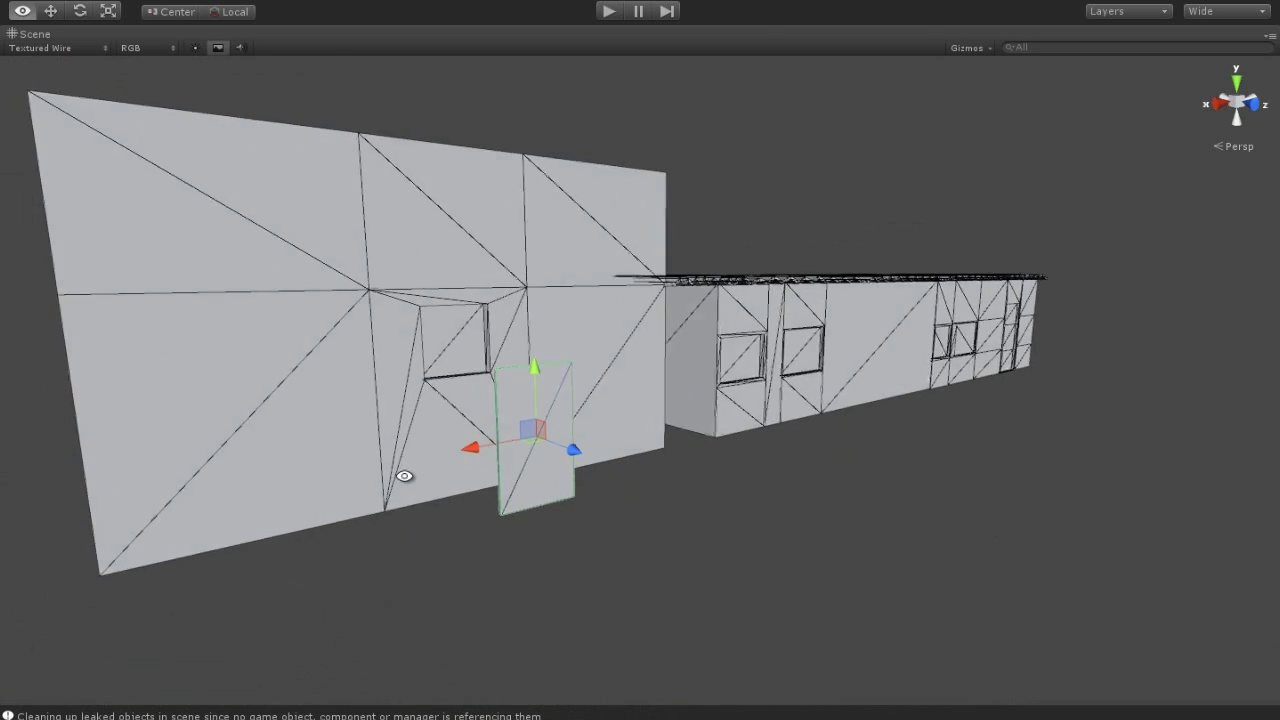
pyautogui.moveTo(541, 452)
pyautogui.keyDown('alt'); pyautogui.mouseDown()
pyautogui.moveTo(549, 486)
pyautogui.moveTo(508, 427)
pyautogui.moveTo(443, 423)
pyautogui.moveTo(508, 463)
pyautogui.moveTo(465, 442)
pyautogui.mouseUp(); pyautogui.keyUp('alt')
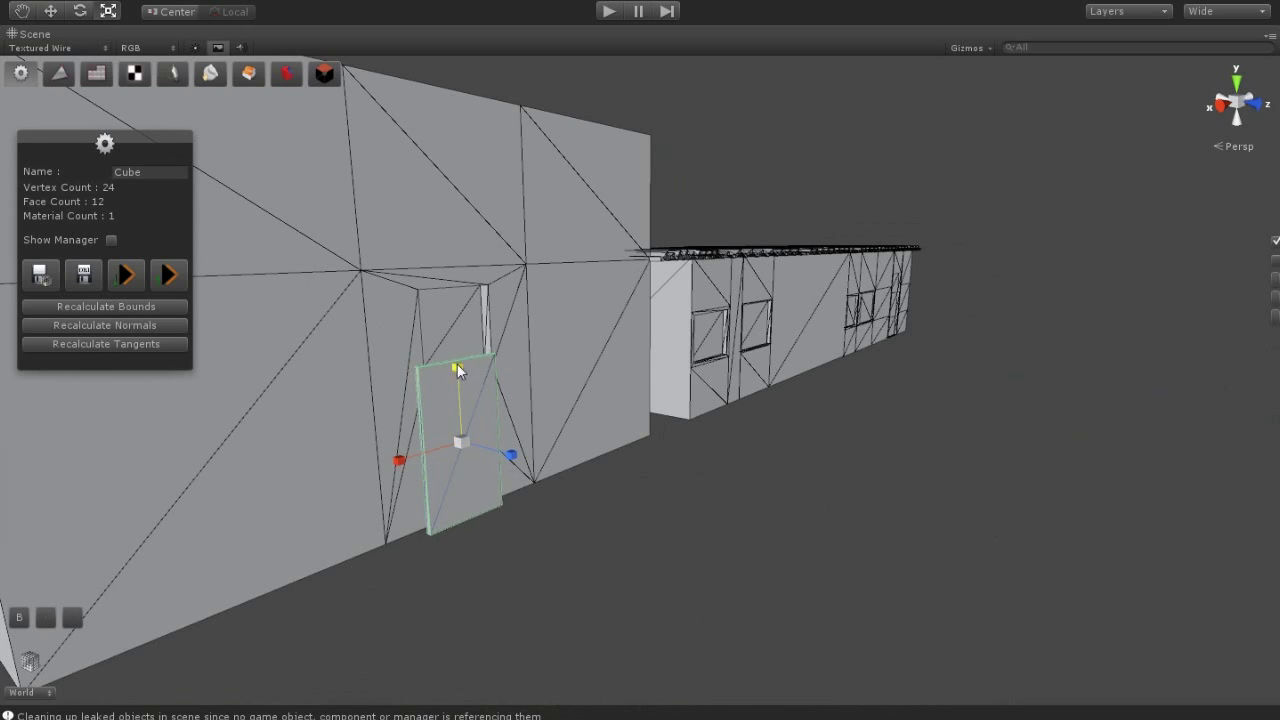
pyautogui.press('w')
pyautogui.keyDown('alt'); pyautogui.moveTo(399, 466); pyautogui.dragTo(262, 158); pyautogui.keyUp('alt')
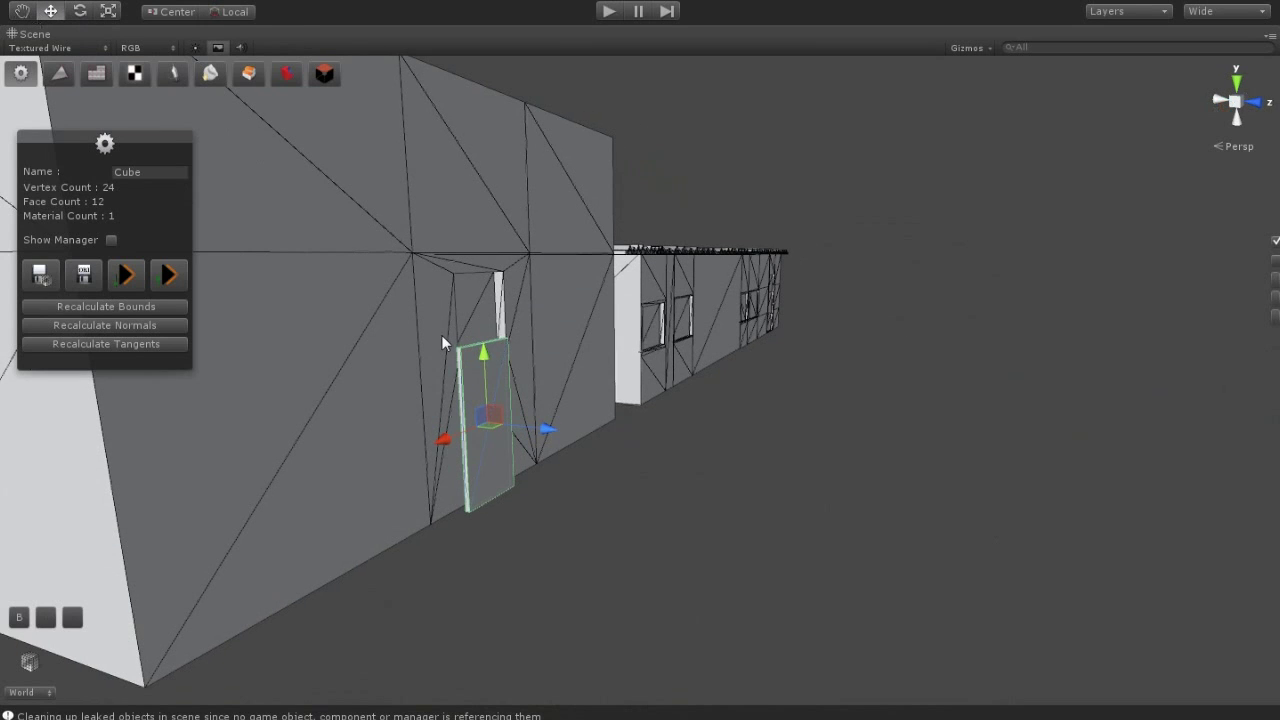
pyautogui.moveTo(485, 374); pyautogui.dragTo(485, 369)
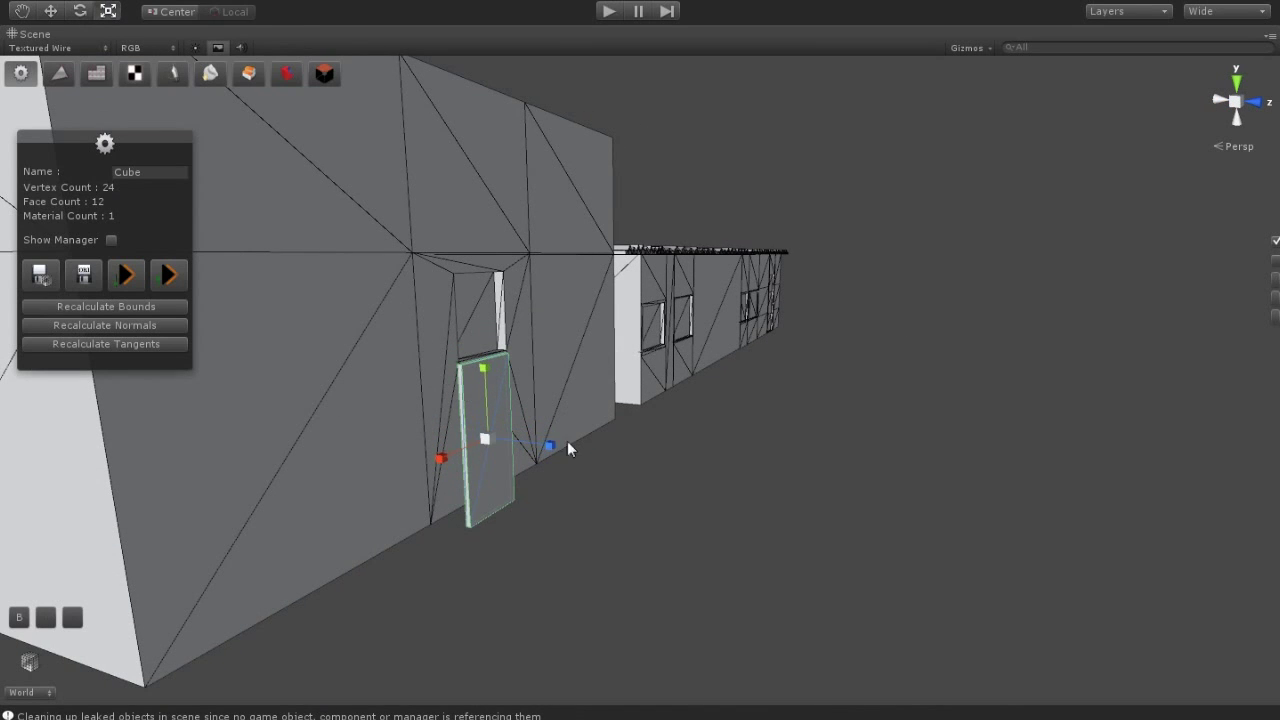
pyautogui.keyDown('alt'); pyautogui.moveTo(503, 512); pyautogui.dragTo(600, 500); pyautogui.keyUp('alt')
# Rotate the door panel so it stands slightly ajar in the opening
pyautogui.click(80, 11)
pyautogui.moveTo(600, 372)
pyautogui.mouseDown()
pyautogui.moveTo(594, 354)
pyautogui.moveTo(706, 459)
pyautogui.mouseUp()
pyautogui.press('w')
pyautogui.moveTo(626, 402)
pyautogui.keyDown('alt'); pyautogui.mouseDown()
pyautogui.moveTo(462, 596)
pyautogui.moveTo(691, 549)
pyautogui.moveTo(249, 354)
pyautogui.mouseUp(); pyautogui.keyUp('alt')
pyautogui.click(90, 2)
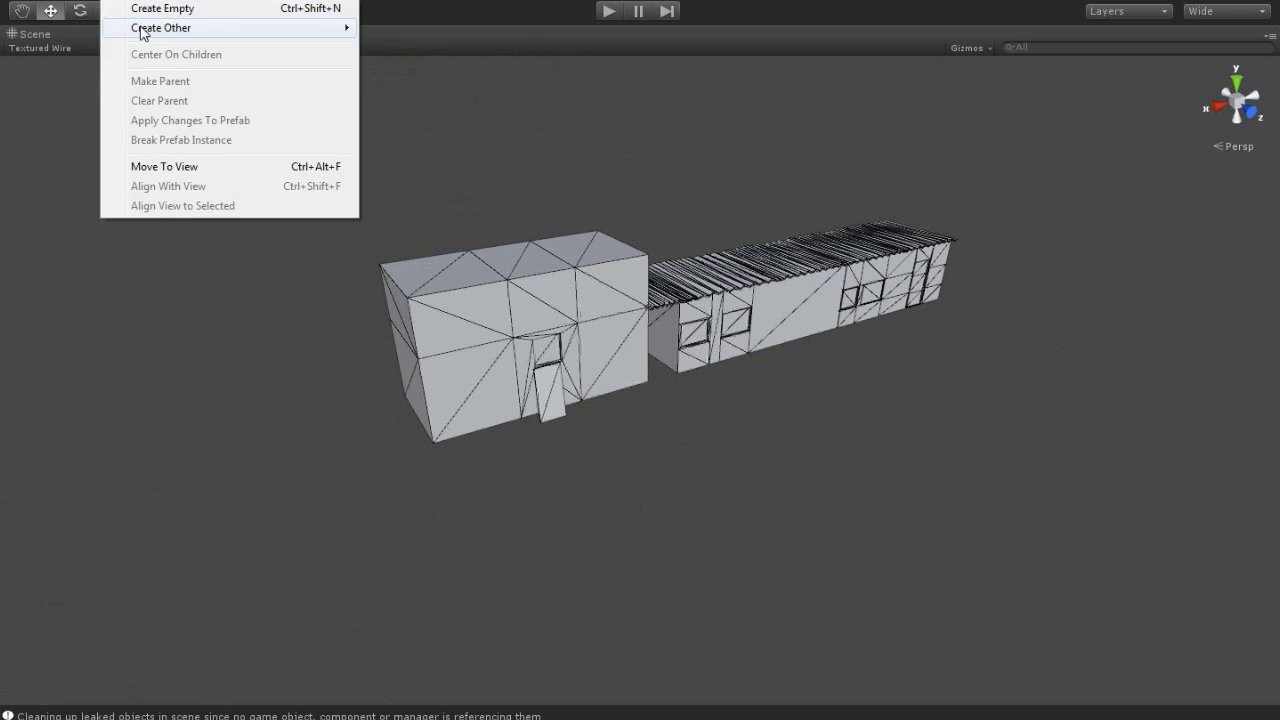
# Add a new cube and flatten it into a wide ground slab under the buildings
pyautogui.moveTo(145, 28)
pyautogui.click(405, 218)
pyautogui.keyDown('alt'); pyautogui.moveTo(666, 406); pyautogui.dragTo(128, 50); pyautogui.keyUp('alt')
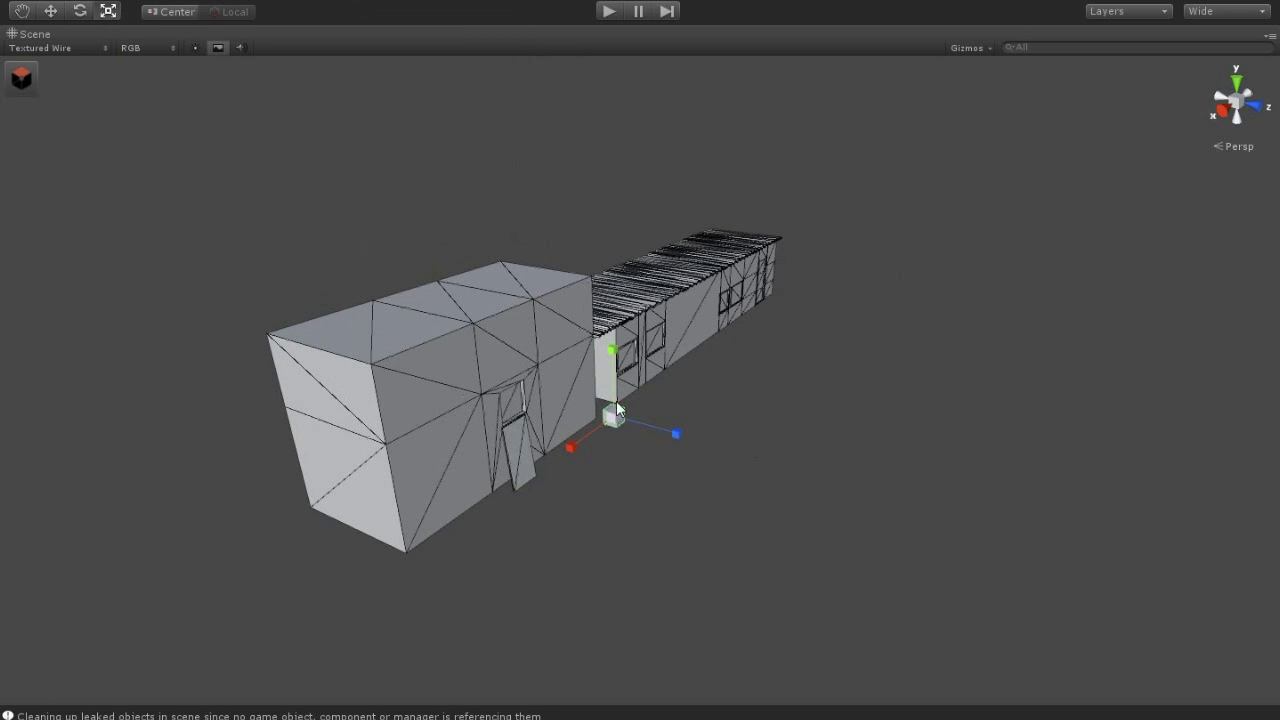
pyautogui.moveTo(608, 183)
pyautogui.mouseDown()
pyautogui.moveTo(498, 297)
pyautogui.moveTo(482, 368)
pyautogui.moveTo(517, 336)
pyautogui.moveTo(535, 382)
pyautogui.moveTo(176, 297)
pyautogui.mouseUp()
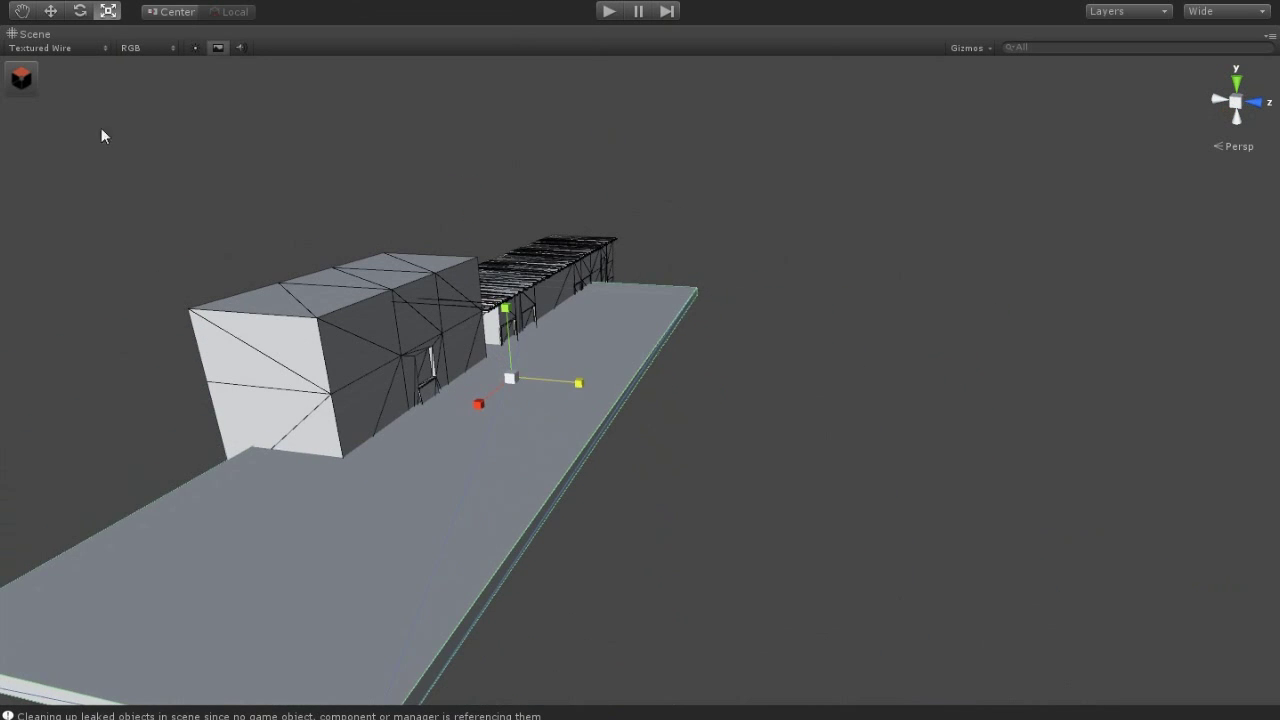
pyautogui.keyDown('alt'); pyautogui.moveTo(567, 414); pyautogui.dragTo(552, 372); pyautogui.keyUp('alt')
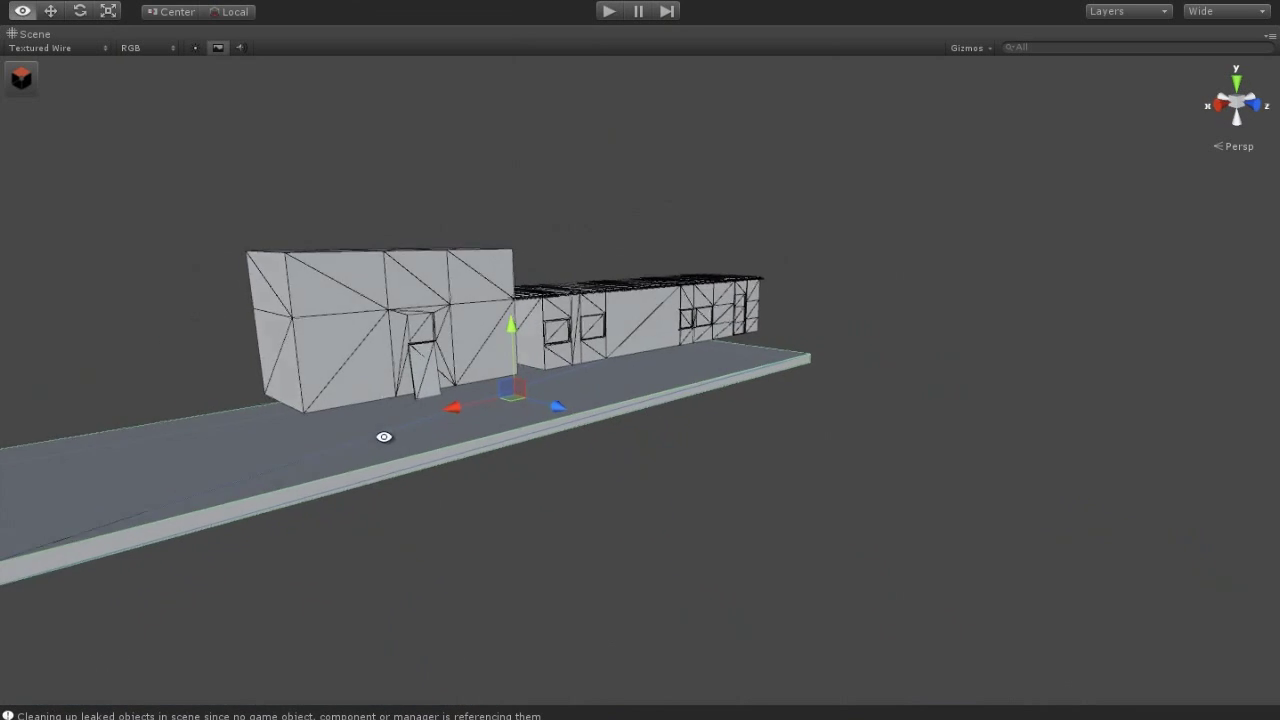
pyautogui.keyDown('alt'); pyautogui.moveTo(552, 372); pyautogui.dragTo(556, 369); pyautogui.keyUp('alt')
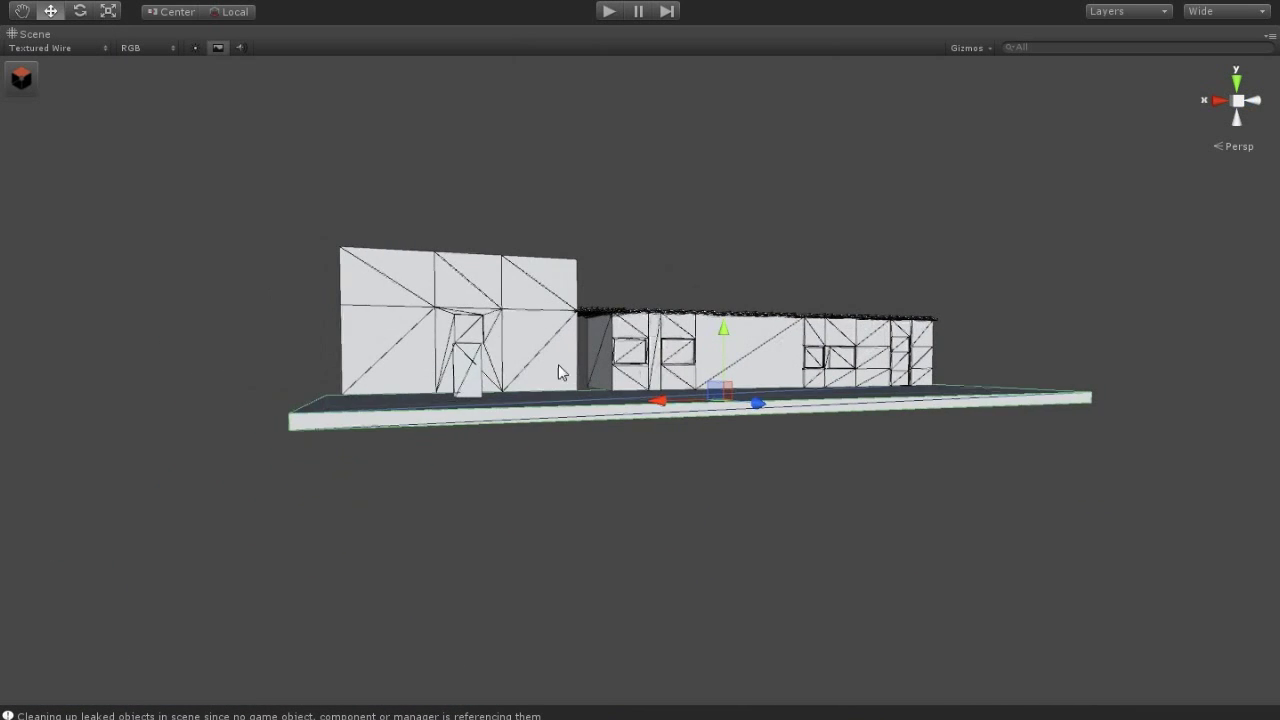
# Lower the tower so it rests on the ground slab
pyautogui.click(472, 352)
pyautogui.moveTo(459, 265); pyautogui.dragTo(456, 281)
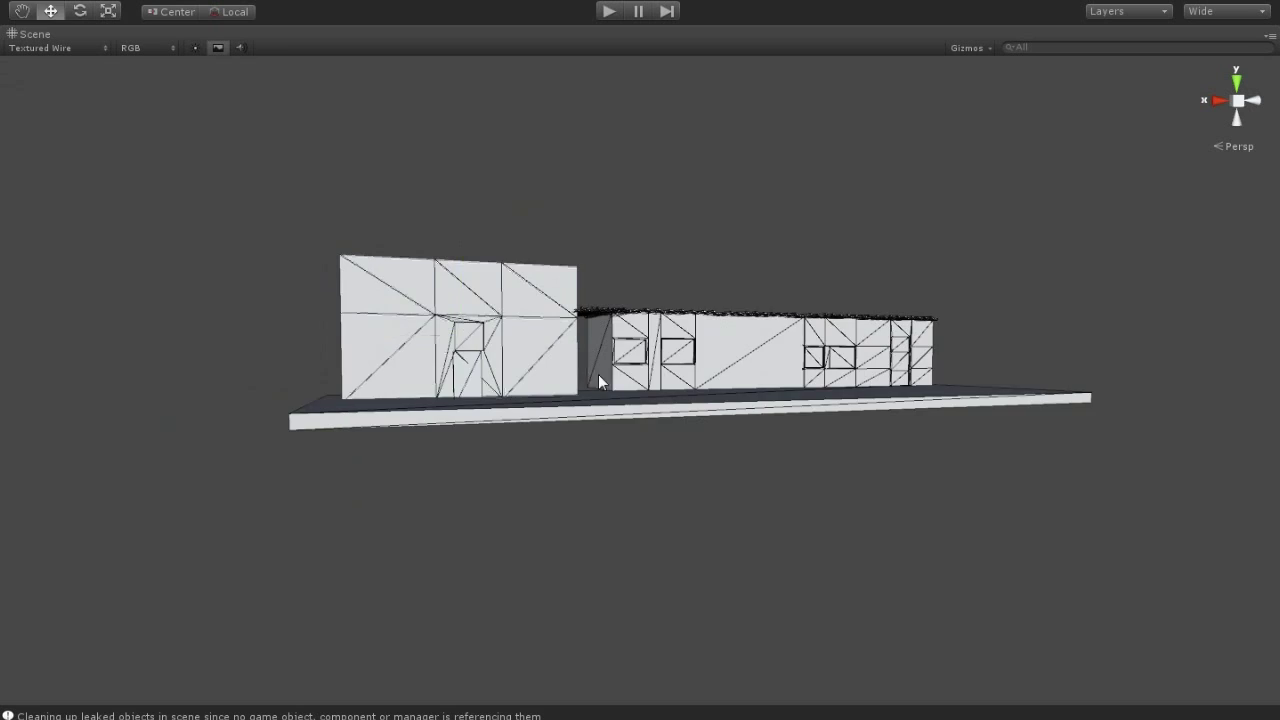
pyautogui.keyDown('alt'); pyautogui.moveTo(576, 367); pyautogui.dragTo(523, 409); pyautogui.keyUp('alt')
pyautogui.click(523, 405)
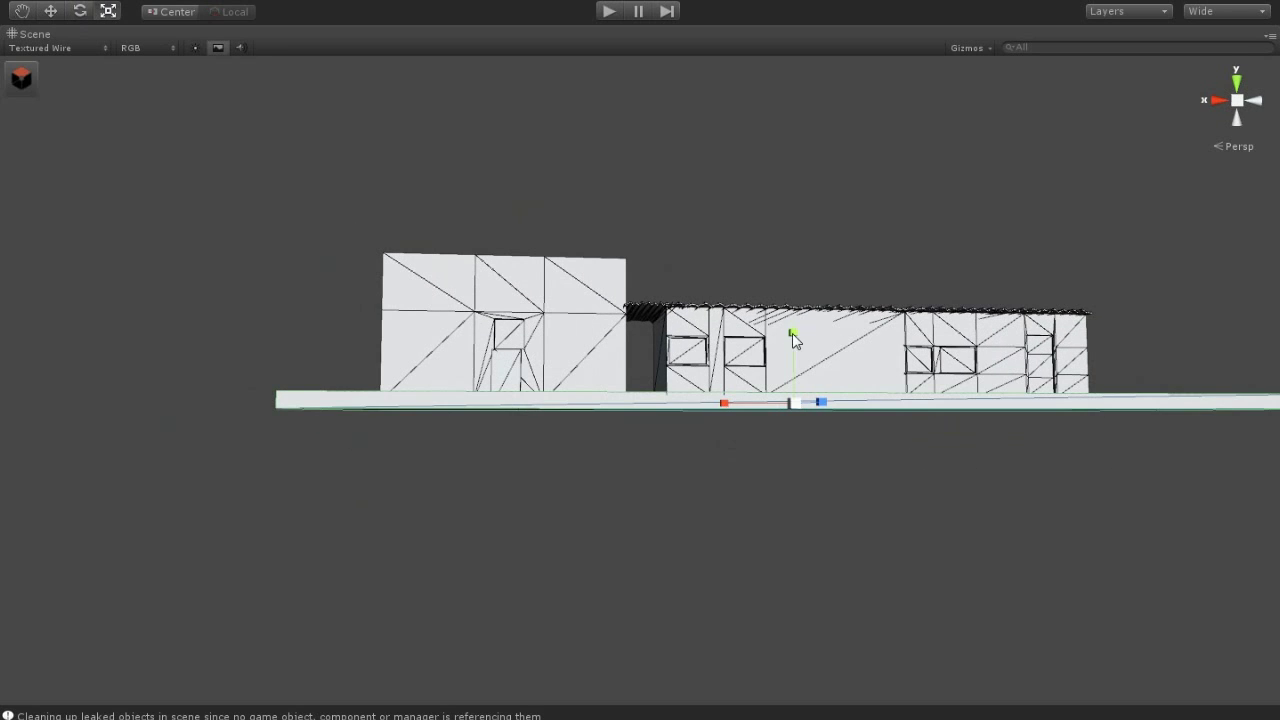
# Raise the door panel slightly into the tower doorway and view the building front
pyautogui.moveTo(797, 337)
pyautogui.keyDown('alt'); pyautogui.mouseDown()
pyautogui.moveTo(764, 432)
pyautogui.moveTo(752, 400)
pyautogui.moveTo(673, 380)
pyautogui.moveTo(597, 459)
pyautogui.moveTo(700, 430)
pyautogui.mouseUp(); pyautogui.keyUp('alt')
pyautogui.click(737, 418)
pyautogui.moveTo(1031, 397); pyautogui.dragTo(714, 300)
pyautogui.moveTo(1057, 300)
pyautogui.mouseDown()
pyautogui.moveTo(690, 425)
pyautogui.moveTo(1096, 330)
pyautogui.mouseUp()
pyautogui.click(1096, 330)
pyautogui.click(524, 412)
pyautogui.moveTo(504, 303); pyautogui.dragTo(503, 294)
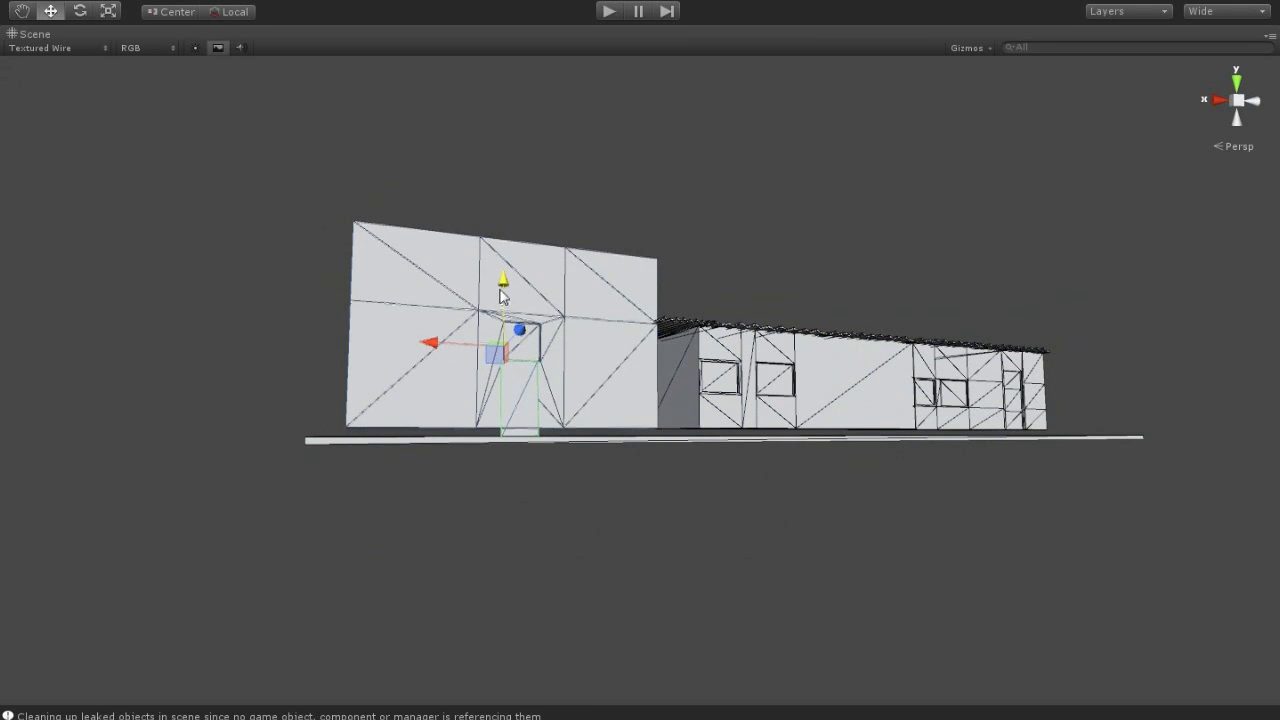
pyautogui.click(632, 390)
pyautogui.moveTo(800, 365)
pyautogui.keyDown('alt'); pyautogui.mouseDown()
pyautogui.moveTo(624, 585)
pyautogui.moveTo(611, 500)
pyautogui.moveTo(567, 453)
pyautogui.moveTo(577, 480)
pyautogui.moveTo(567, 356)
pyautogui.mouseUp(); pyautogui.keyUp('alt')
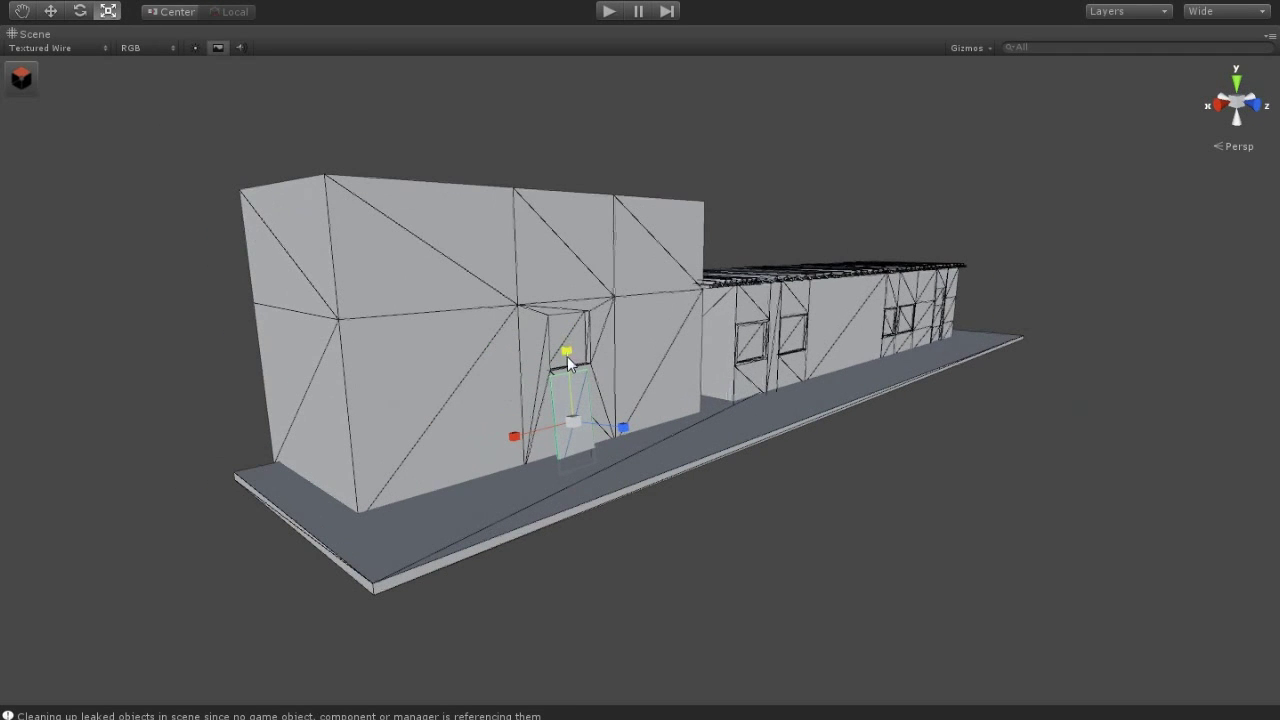
pyautogui.press('w')
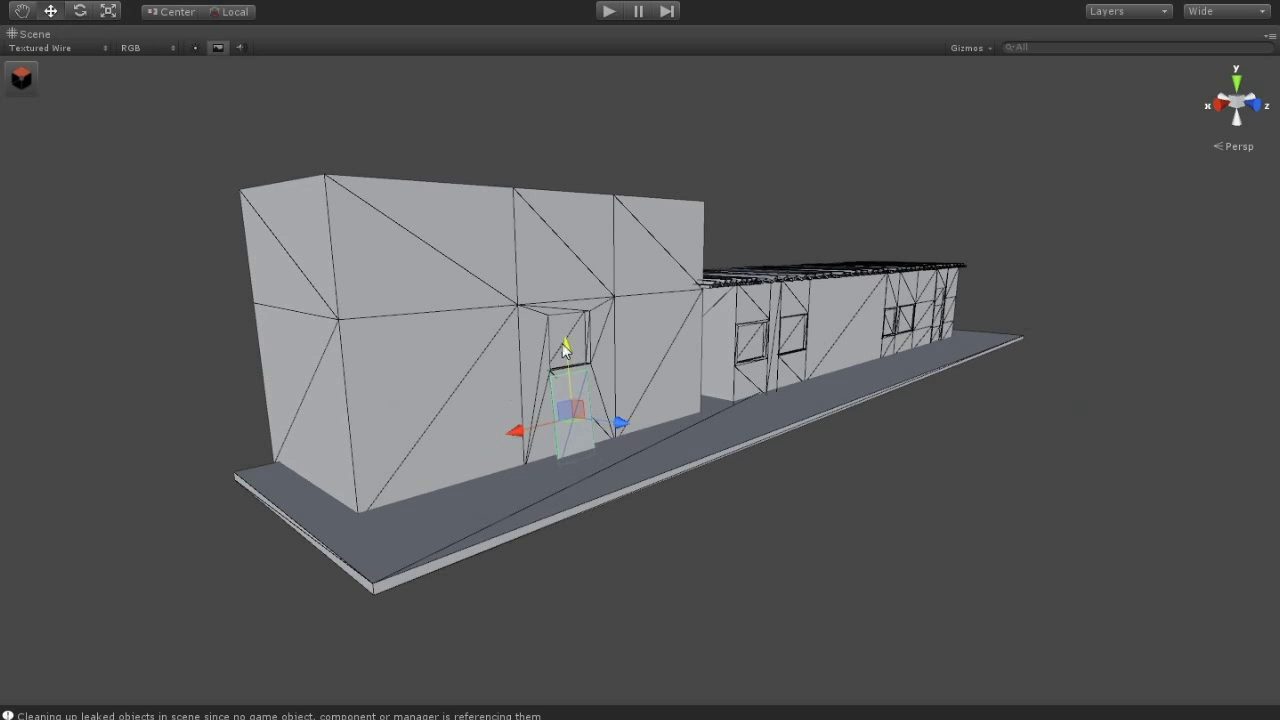
pyautogui.keyDown('alt'); pyautogui.moveTo(692, 541); pyautogui.dragTo(501, 627); pyautogui.keyUp('alt')
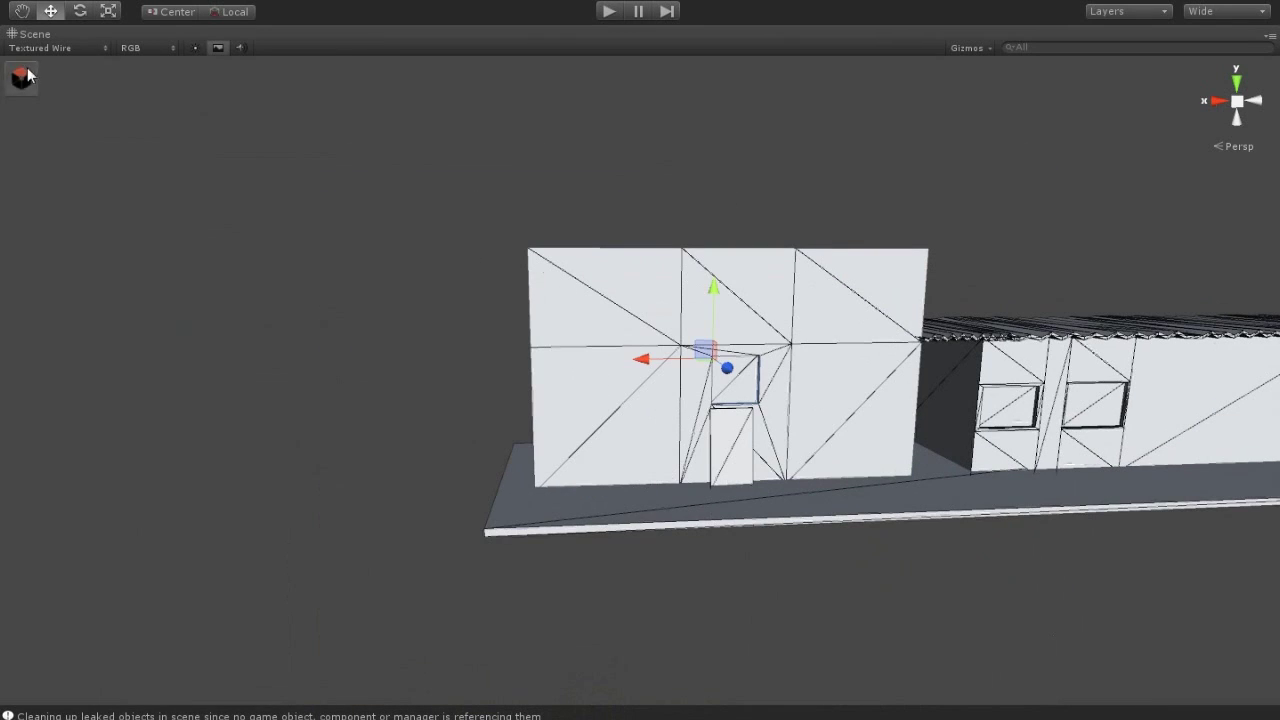
# Box-select the front wall's left-edge vertices and shift them to the right
pyautogui.click(28, 76)
pyautogui.moveTo(596, 560); pyautogui.dragTo(420, 155)
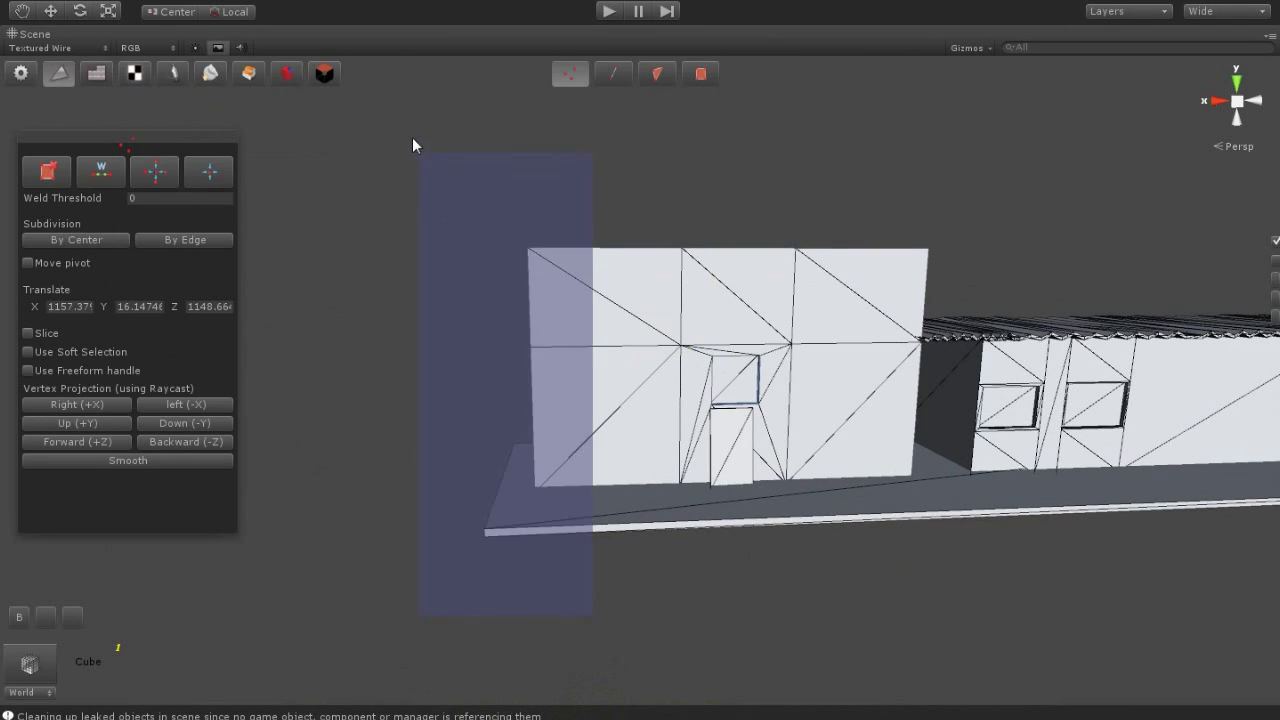
pyautogui.moveTo(470, 354); pyautogui.dragTo(505, 360)
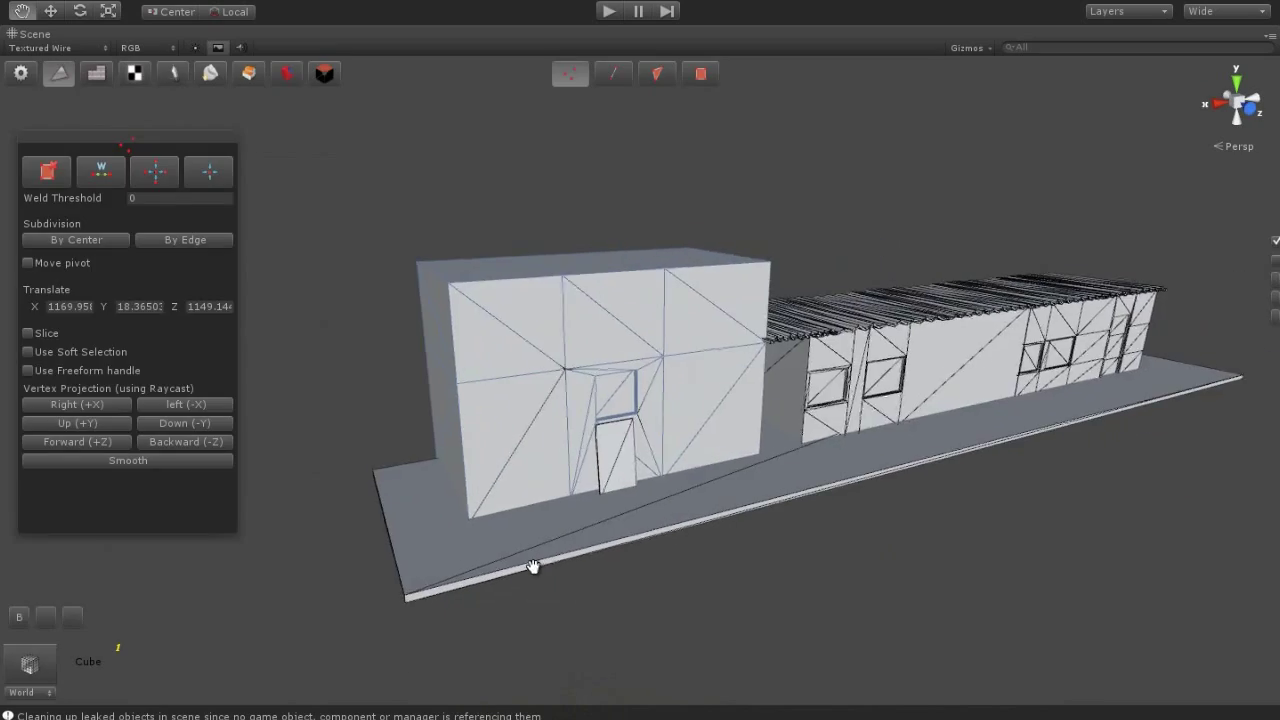
pyautogui.keyDown('alt'); pyautogui.moveTo(640, 544); pyautogui.dragTo(651, 537); pyautogui.keyUp('alt')
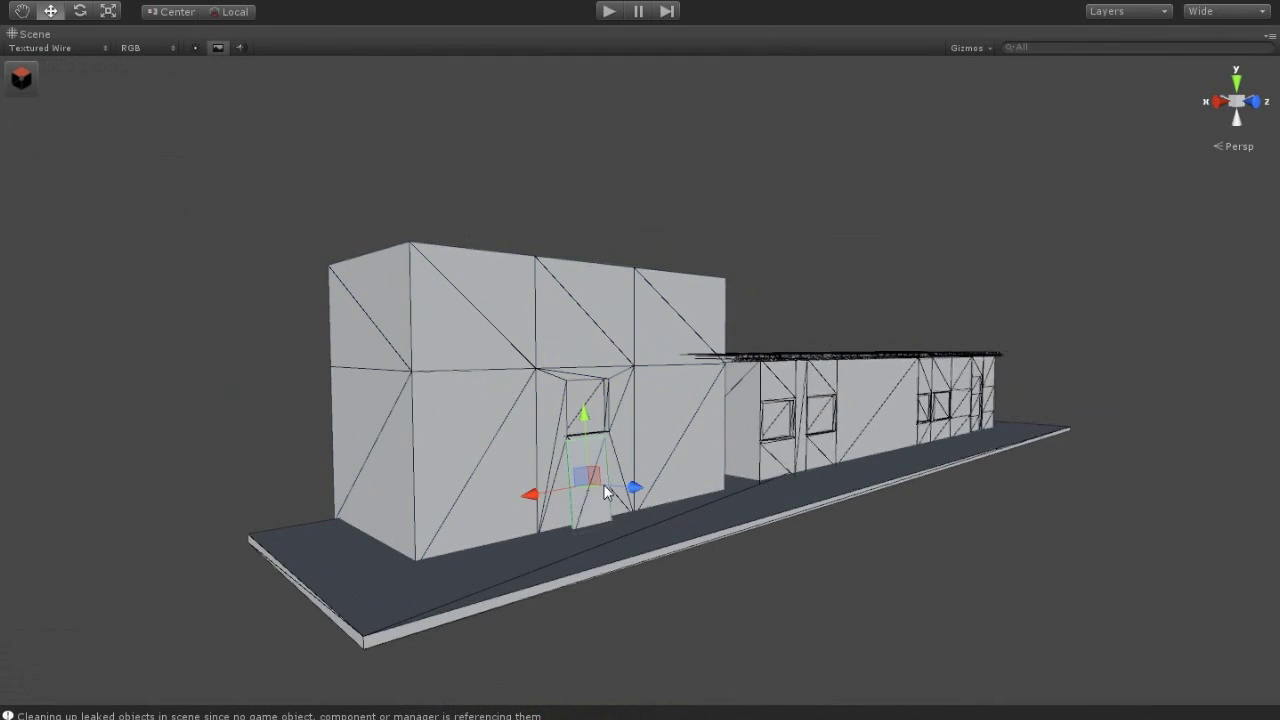
# Slide the door panel along the tower's ground floor into position
pyautogui.moveTo(605, 492); pyautogui.dragTo(627, 482)
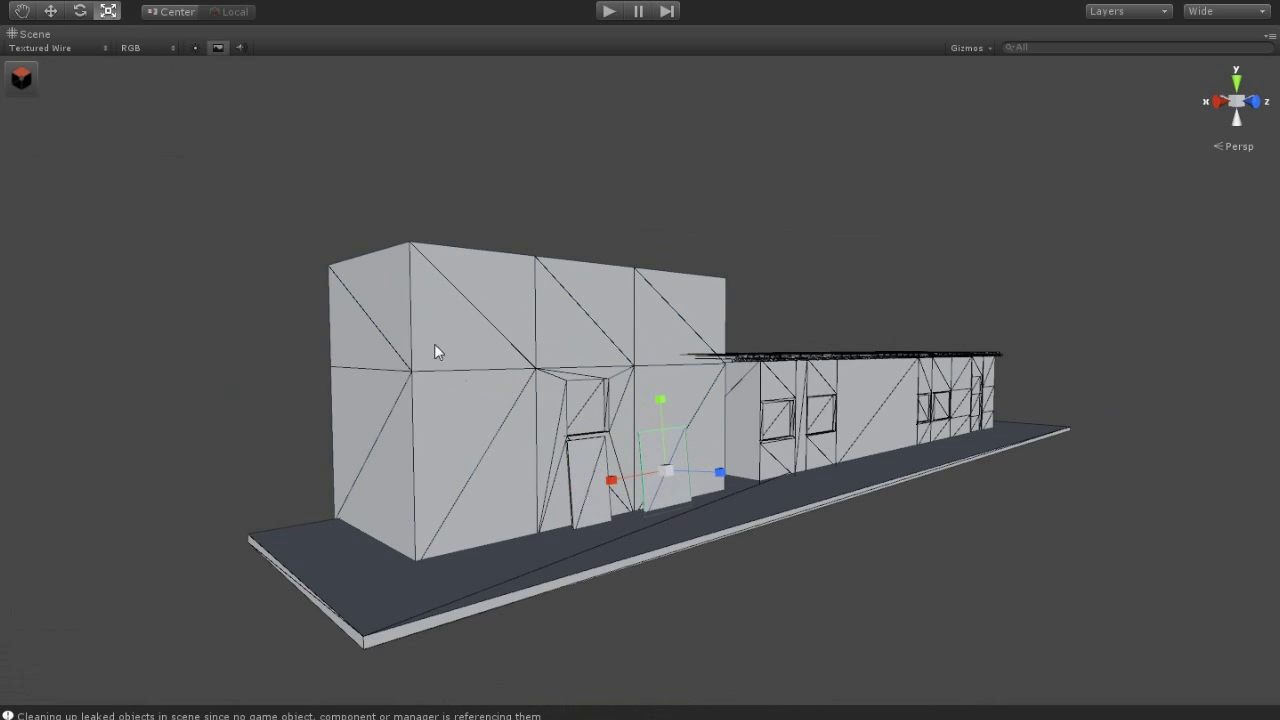
pyautogui.moveTo(529, 498); pyautogui.dragTo(490, 505)
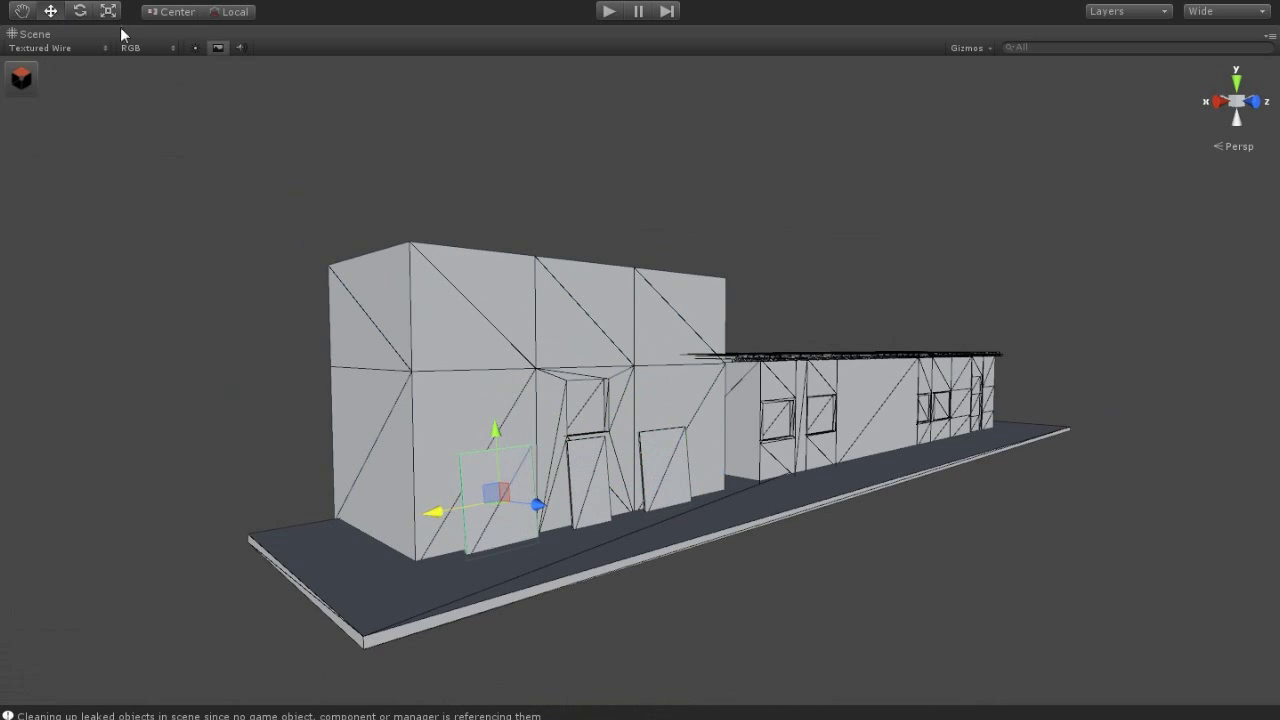
pyautogui.scroll(-3, 455, 510)
pyautogui.click(677, 643)
pyautogui.keyDown('alt'); pyautogui.moveTo(677, 643); pyautogui.dragTo(585, 548); pyautogui.keyUp('alt')
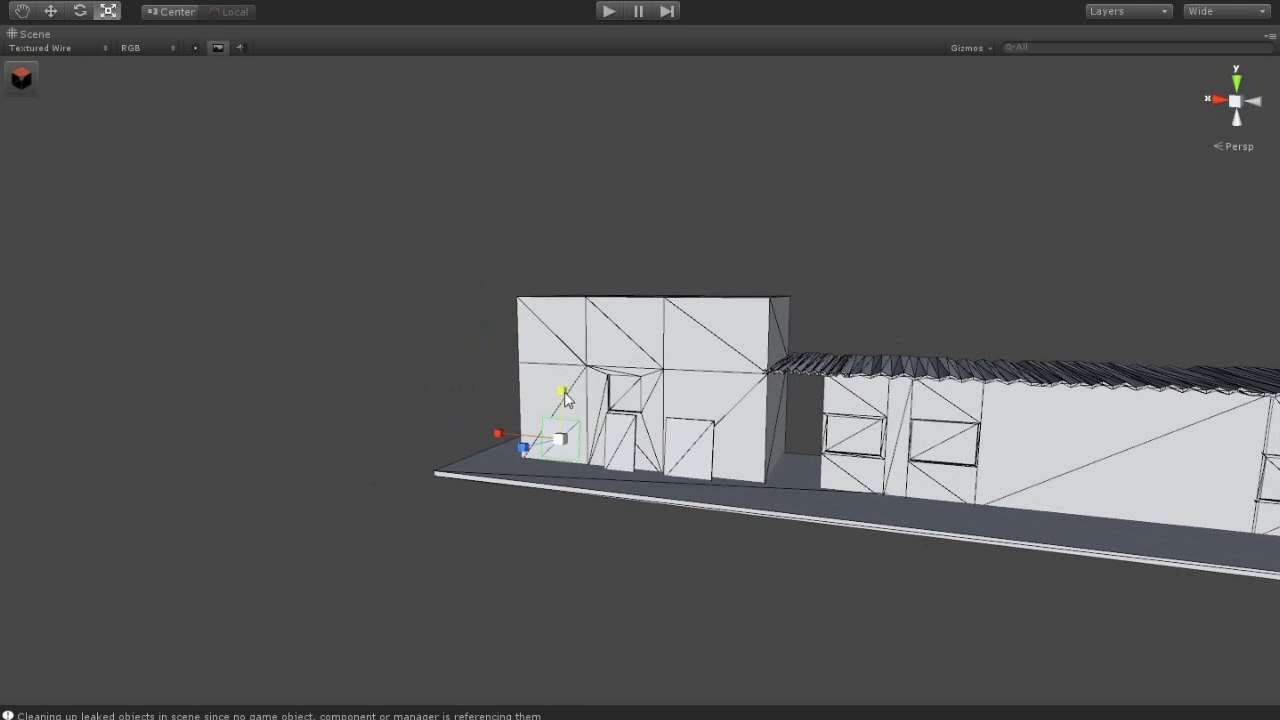
# Adjust the door panel with the transform tools near the tower's left corner
pyautogui.press('e')
pyautogui.click(50, 11)
pyautogui.keyDown('alt'); pyautogui.moveTo(420, 400); pyautogui.dragTo(492, 452); pyautogui.keyUp('alt')
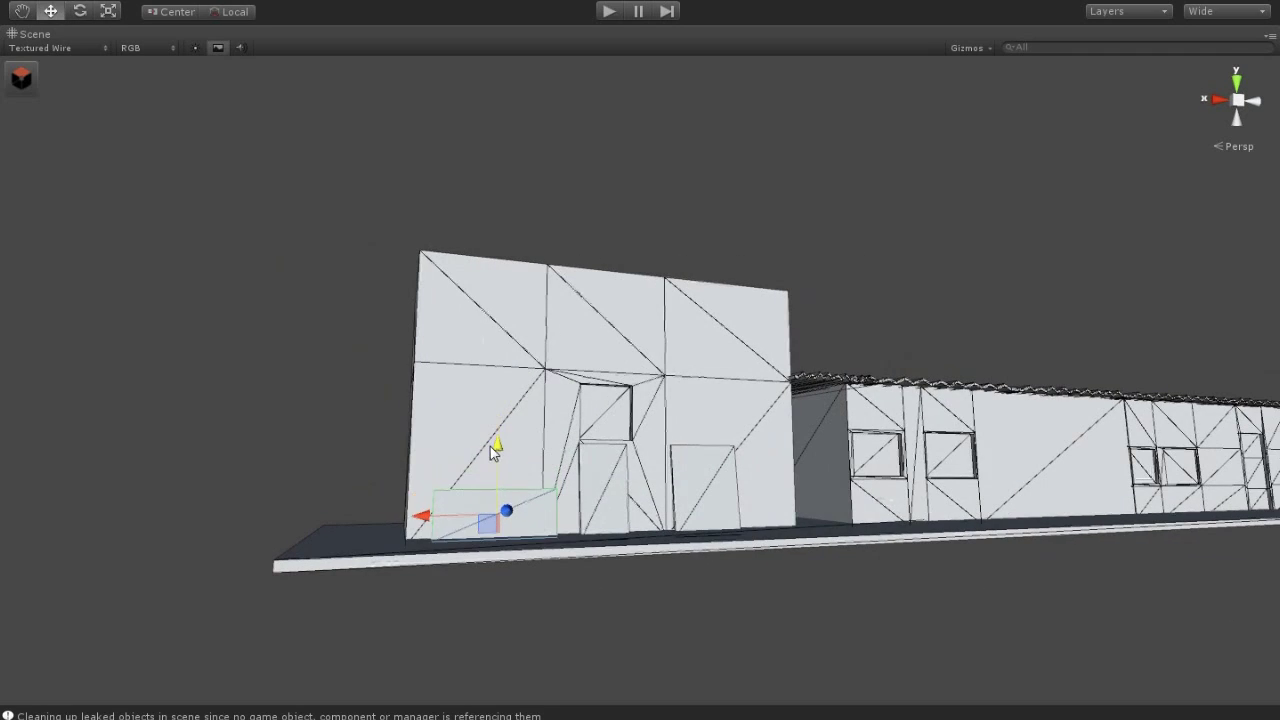
pyautogui.click(637, 627)
pyautogui.scroll(-3, 645, 640)
pyautogui.keyDown('alt'); pyautogui.moveTo(651, 648); pyautogui.dragTo(640, 610); pyautogui.keyUp('alt')
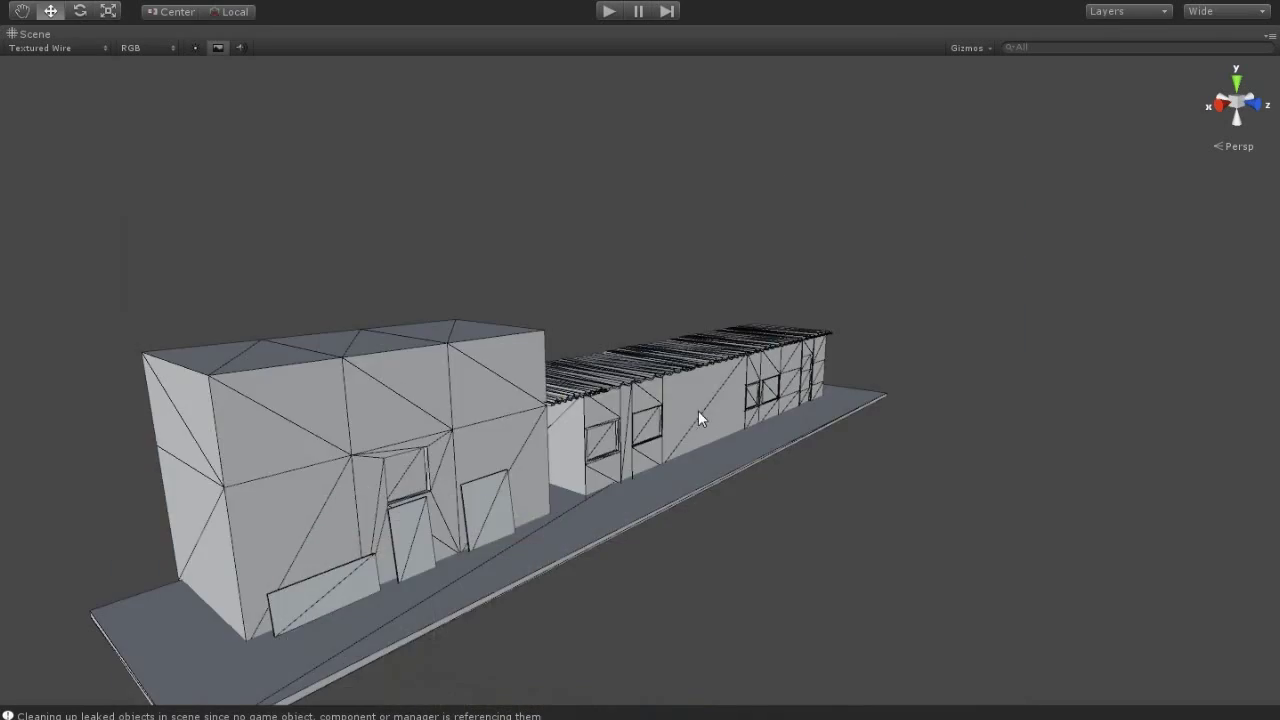
pyautogui.keyDown('alt'); pyautogui.moveTo(697, 420); pyautogui.dragTo(703, 531); pyautogui.keyUp('alt')
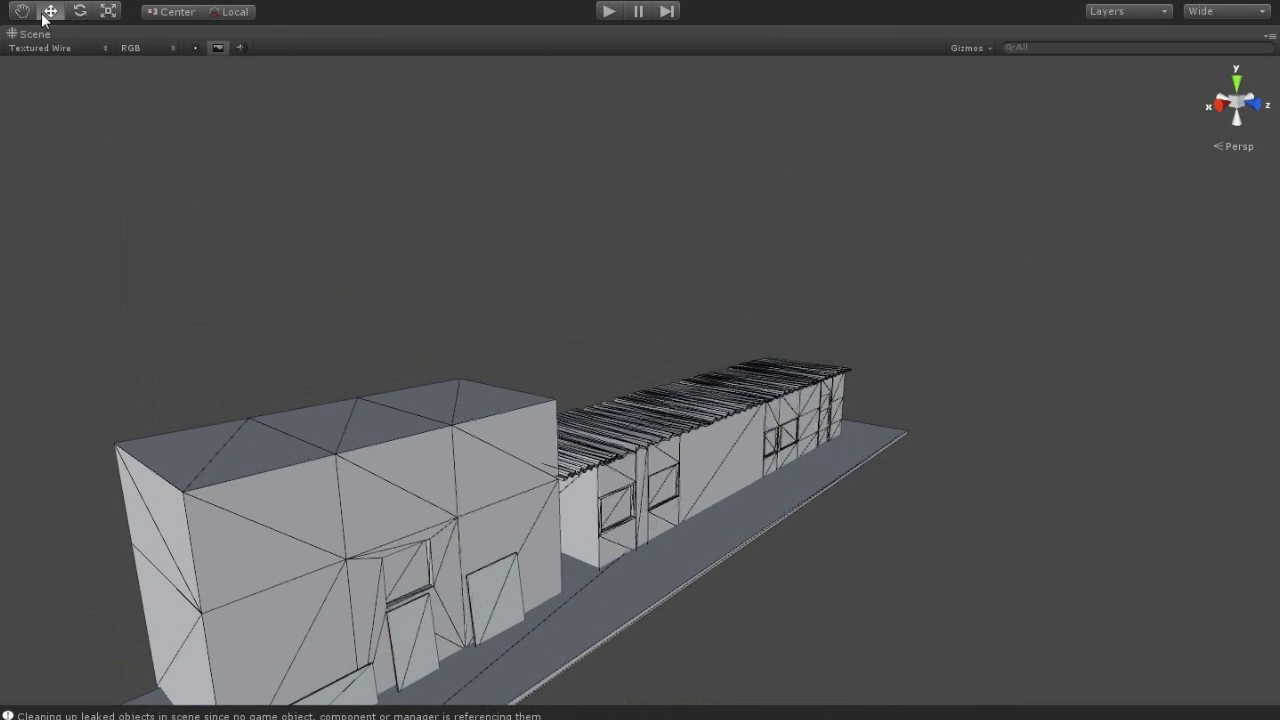
# Create a new cube with GameObject > Create Other > Cube
pyautogui.click(150, 2)
pyautogui.moveTo(200, 27)
pyautogui.click(543, 214)
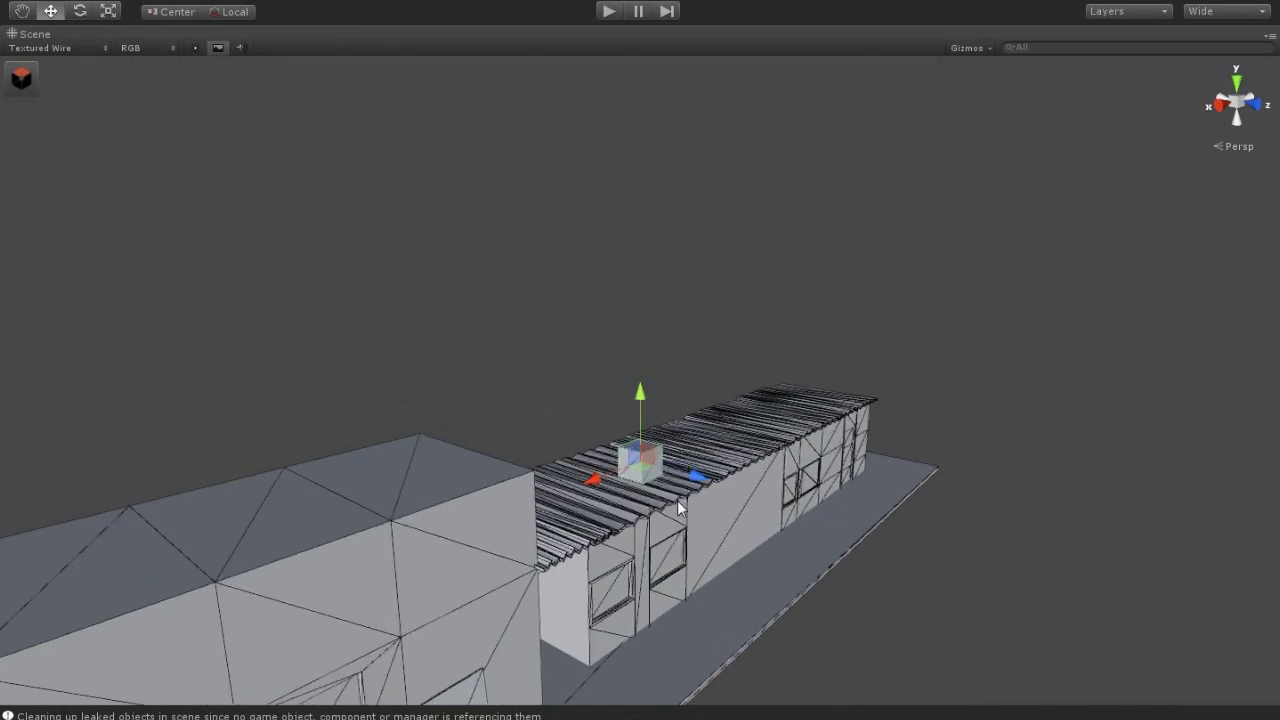
pyautogui.moveTo(677, 500)
pyautogui.keyDown('alt'); pyautogui.mouseDown()
pyautogui.moveTo(748, 517)
pyautogui.moveTo(467, 479)
pyautogui.moveTo(587, 437)
pyautogui.mouseUp(); pyautogui.keyUp('alt')
pyautogui.keyDown('alt'); pyautogui.moveTo(652, 552); pyautogui.dragTo(407, 257); pyautogui.keyUp('alt')
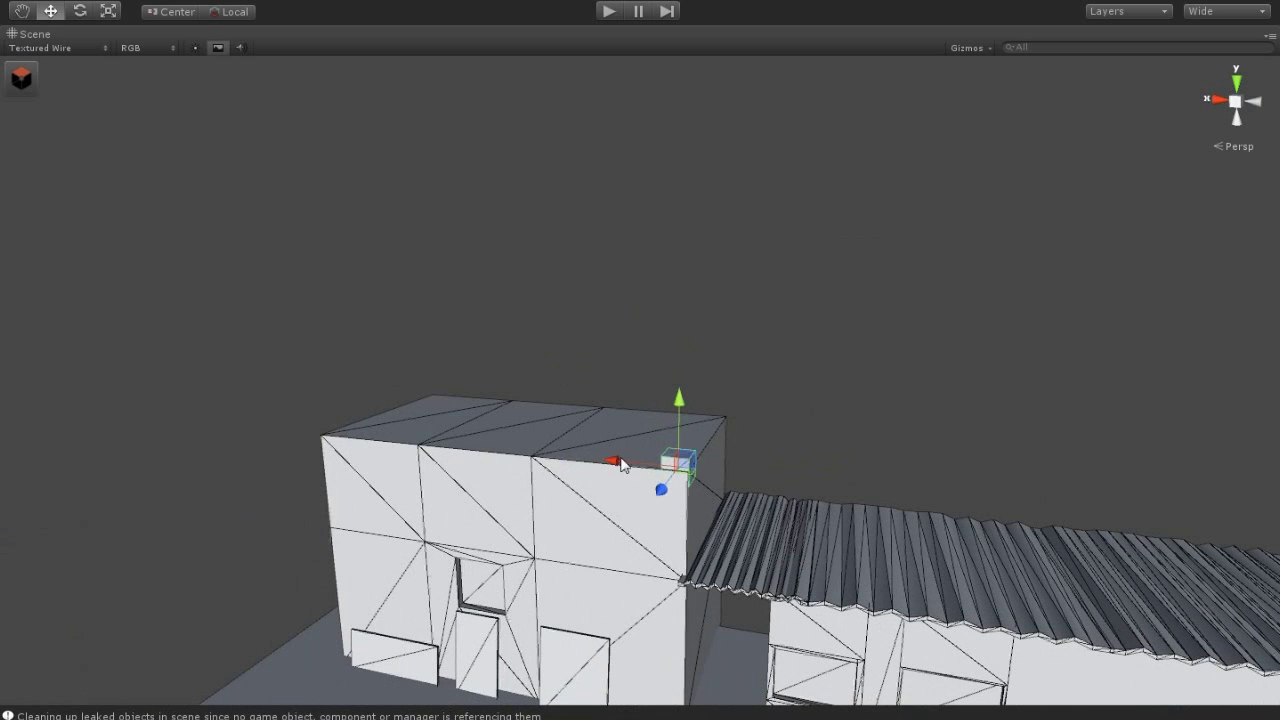
# Enlarge the cube and move it down onto the roof line between tower and long block
pyautogui.moveTo(726, 399)
pyautogui.mouseDown()
pyautogui.moveTo(823, 297)
pyautogui.moveTo(569, 380)
pyautogui.mouseUp()
pyautogui.scroll(3, 560, 437)
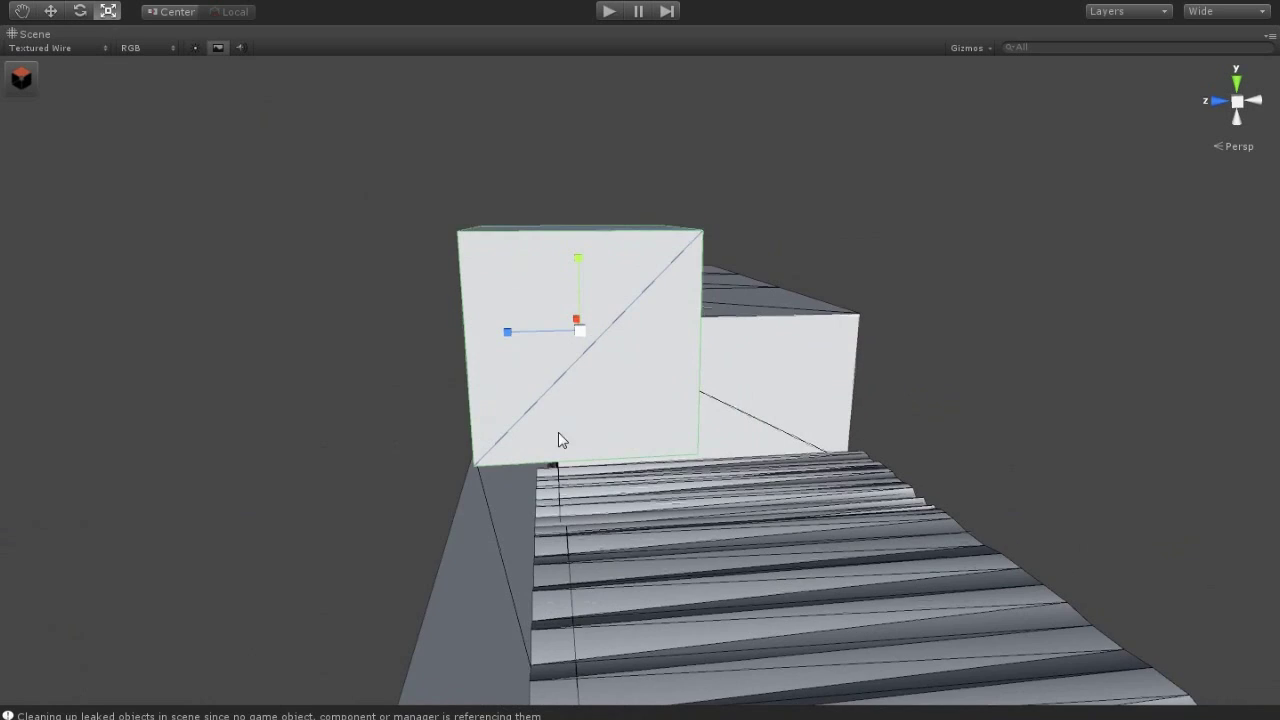
pyautogui.click(47, 17)
pyautogui.moveTo(690, 262)
pyautogui.mouseDown()
pyautogui.moveTo(744, 454)
pyautogui.moveTo(580, 403)
pyautogui.moveTo(638, 403)
pyautogui.moveTo(617, 403)
pyautogui.mouseUp()
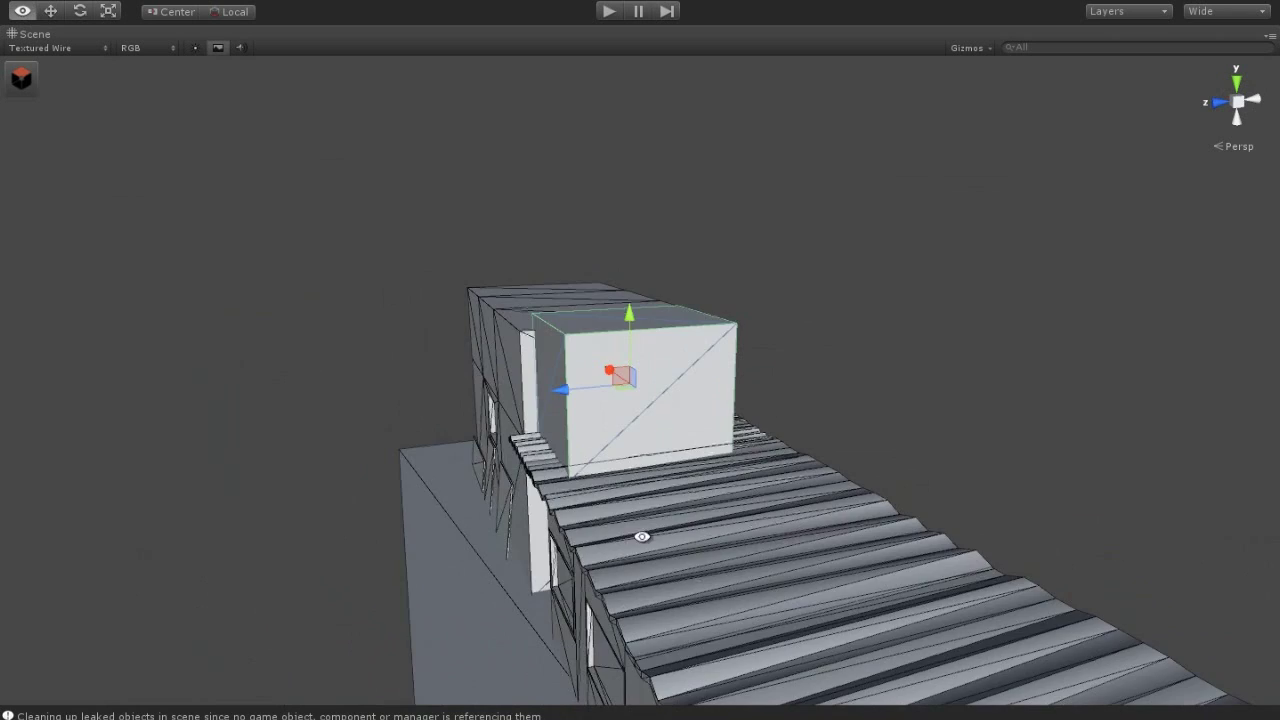
# Stretch the box along Z and check its fit from several angles
pyautogui.keyDown('alt'); pyautogui.moveTo(643, 531); pyautogui.dragTo(531, 596); pyautogui.keyUp('alt')
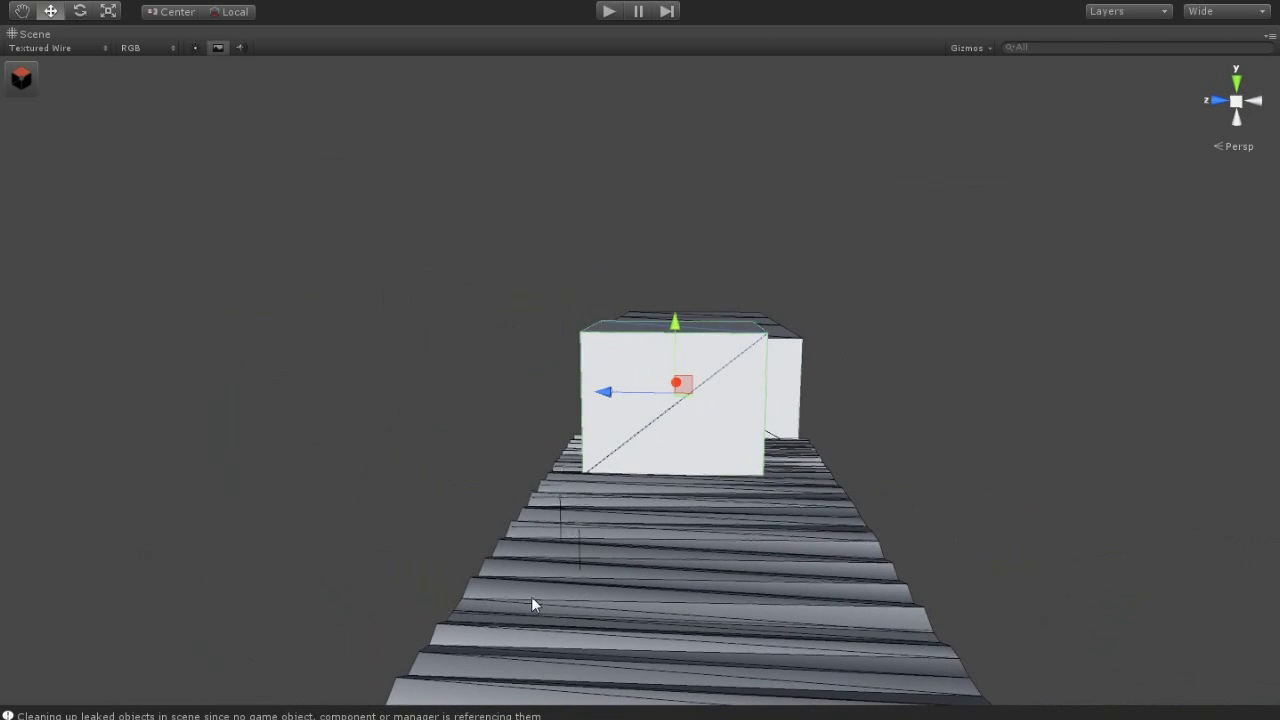
pyautogui.moveTo(603, 391); pyautogui.dragTo(584, 392)
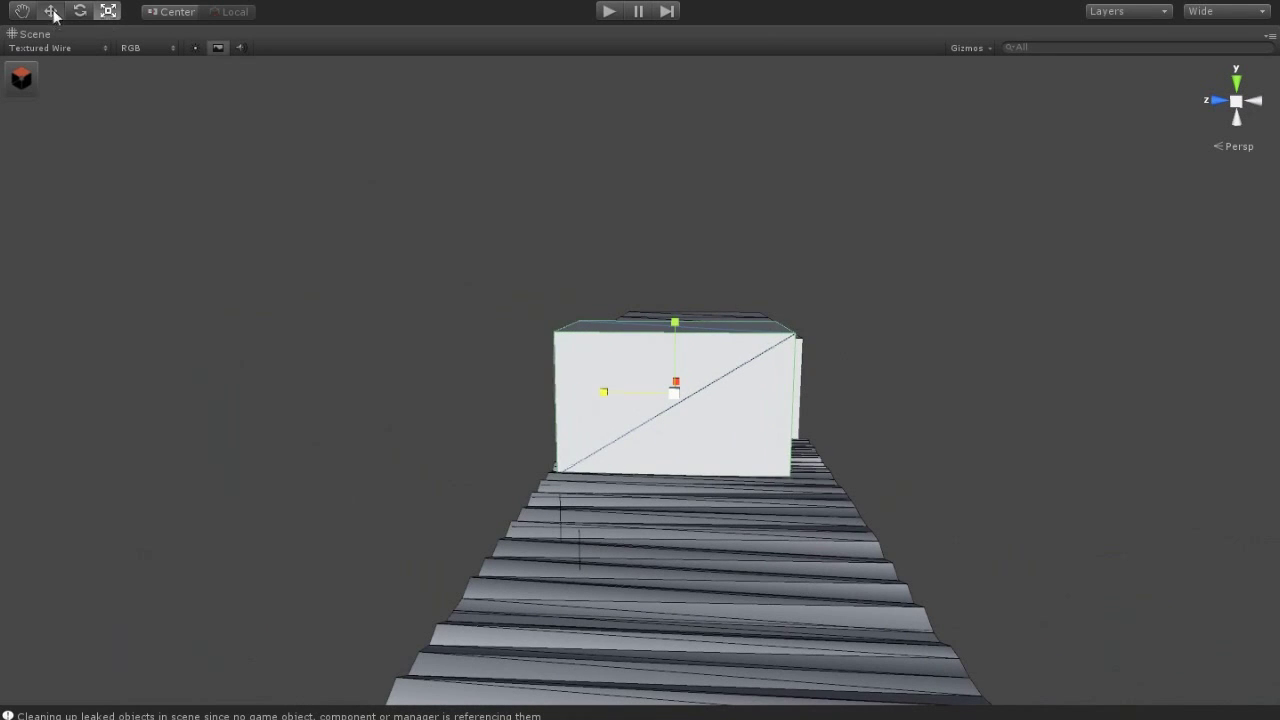
pyautogui.keyDown('alt'); pyautogui.moveTo(663, 517); pyautogui.dragTo(544, 518); pyautogui.keyUp('alt')
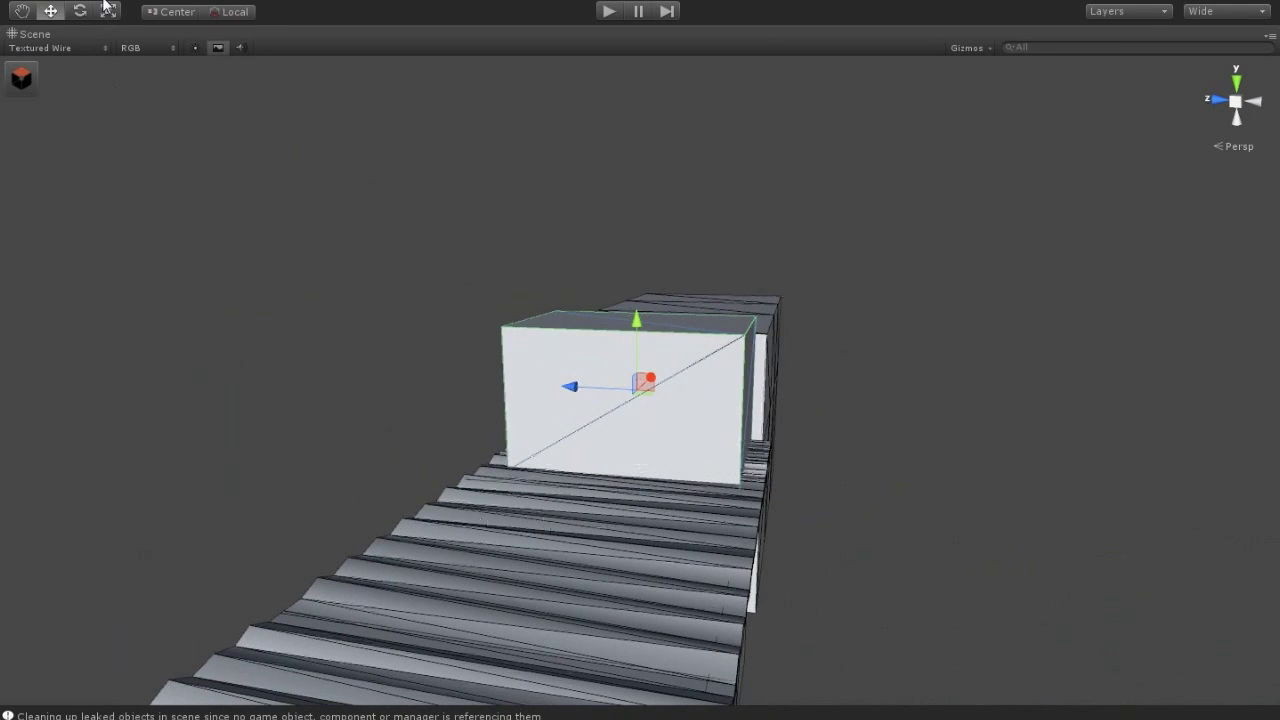
pyautogui.keyDown('alt'); pyautogui.moveTo(560, 383); pyautogui.dragTo(657, 428); pyautogui.keyUp('alt')
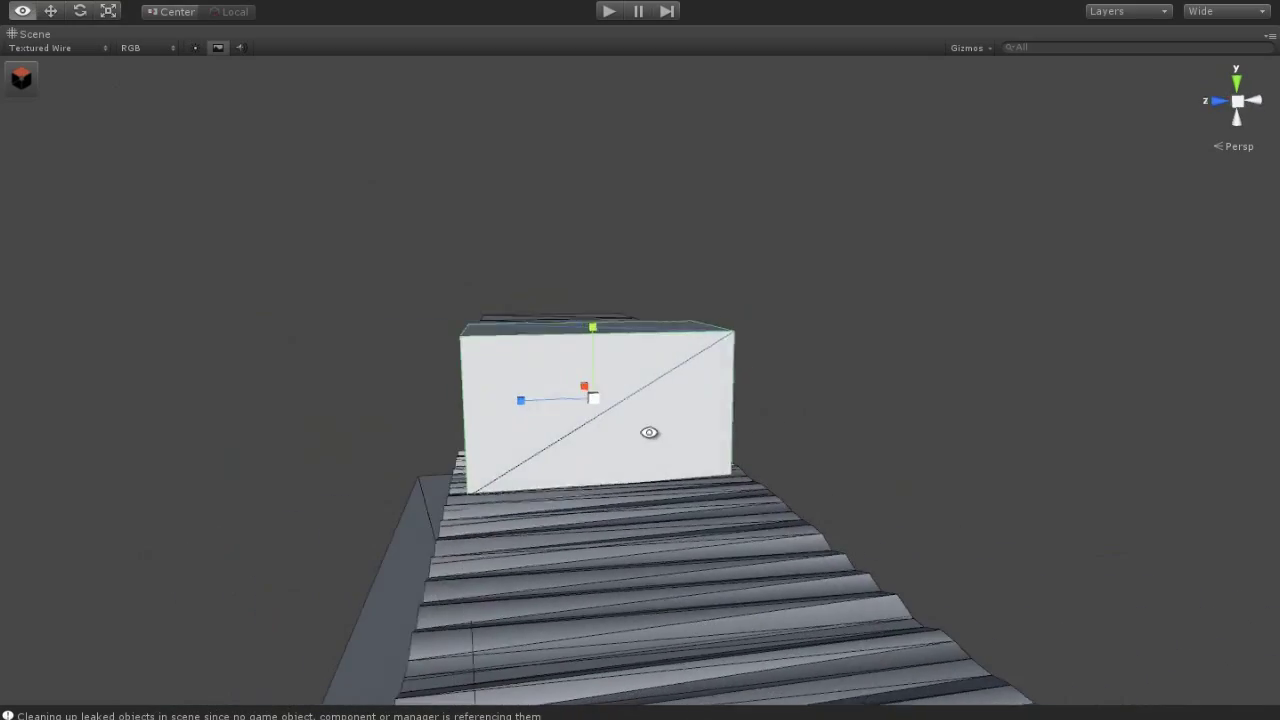
pyautogui.moveTo(573, 418)
pyautogui.keyDown('alt'); pyautogui.mouseDown()
pyautogui.moveTo(636, 512)
pyautogui.moveTo(537, 586)
pyautogui.mouseUp(); pyautogui.keyUp('alt')
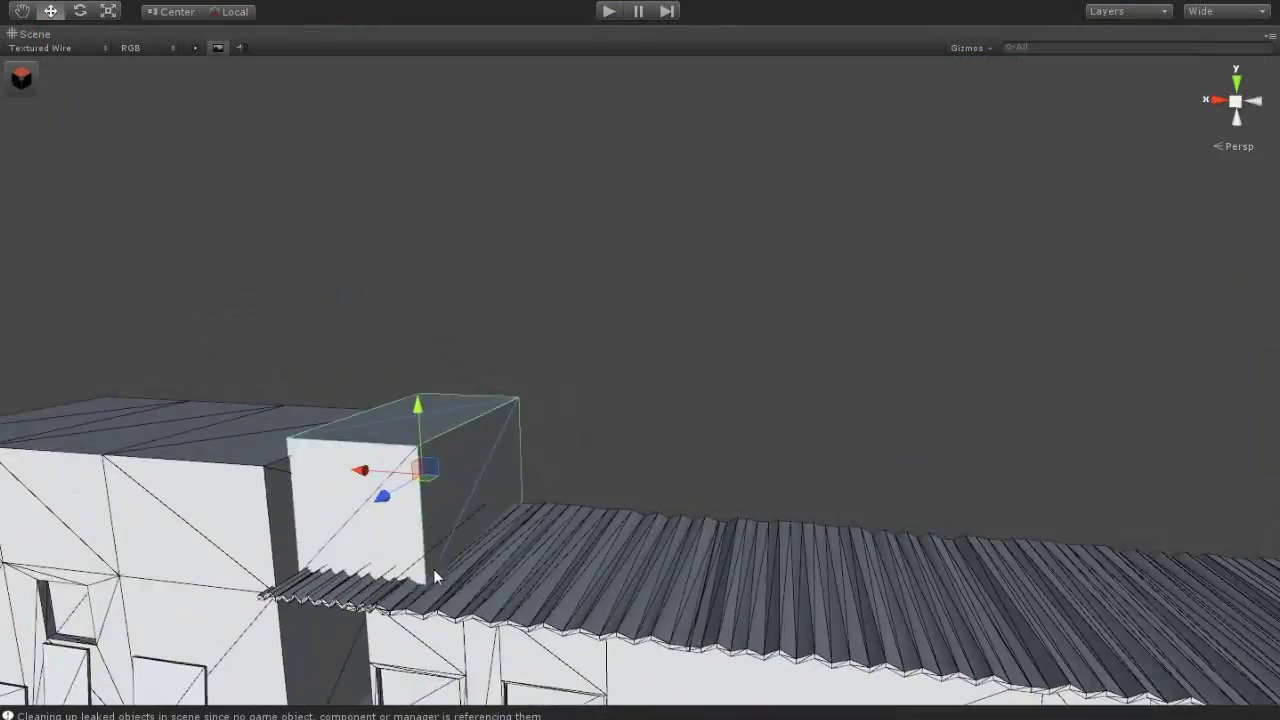
pyautogui.moveTo(433, 569)
pyautogui.keyDown('alt'); pyautogui.mouseDown()
pyautogui.moveTo(479, 445)
pyautogui.moveTo(364, 467)
pyautogui.mouseUp(); pyautogui.keyUp('alt')
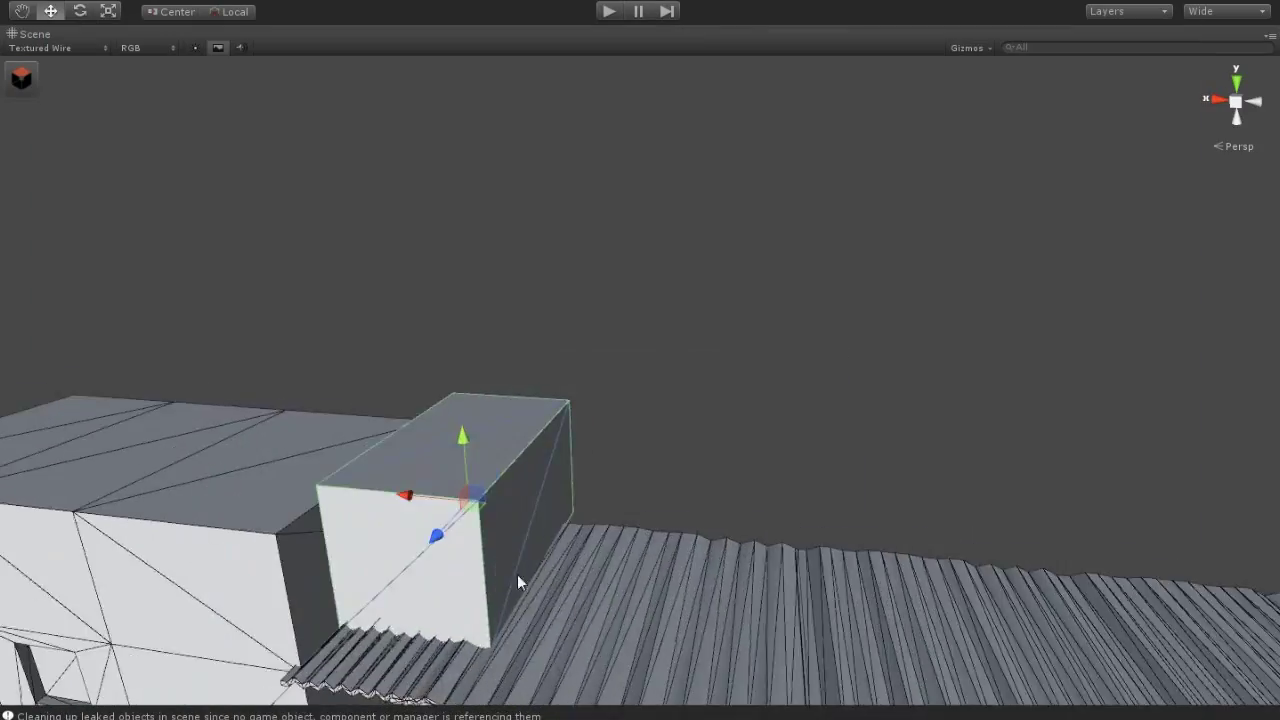
pyautogui.keyDown('alt'); pyautogui.moveTo(574, 514); pyautogui.dragTo(572, 543); pyautogui.keyUp('alt')
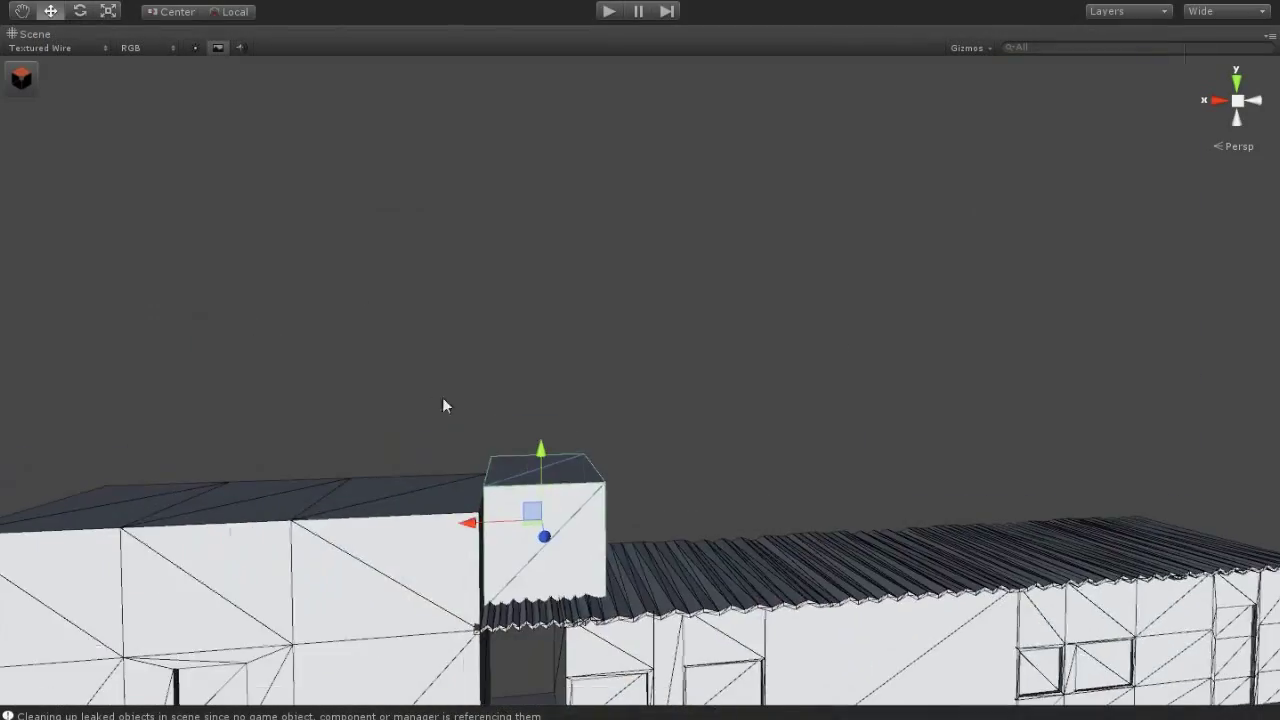
# Extrude the cube's top face upward and raise it higher to form the upper block
pyautogui.keyDown('alt'); pyautogui.moveTo(443, 406); pyautogui.dragTo(314, 227); pyautogui.keyUp('alt')
pyautogui.click(585, 415)
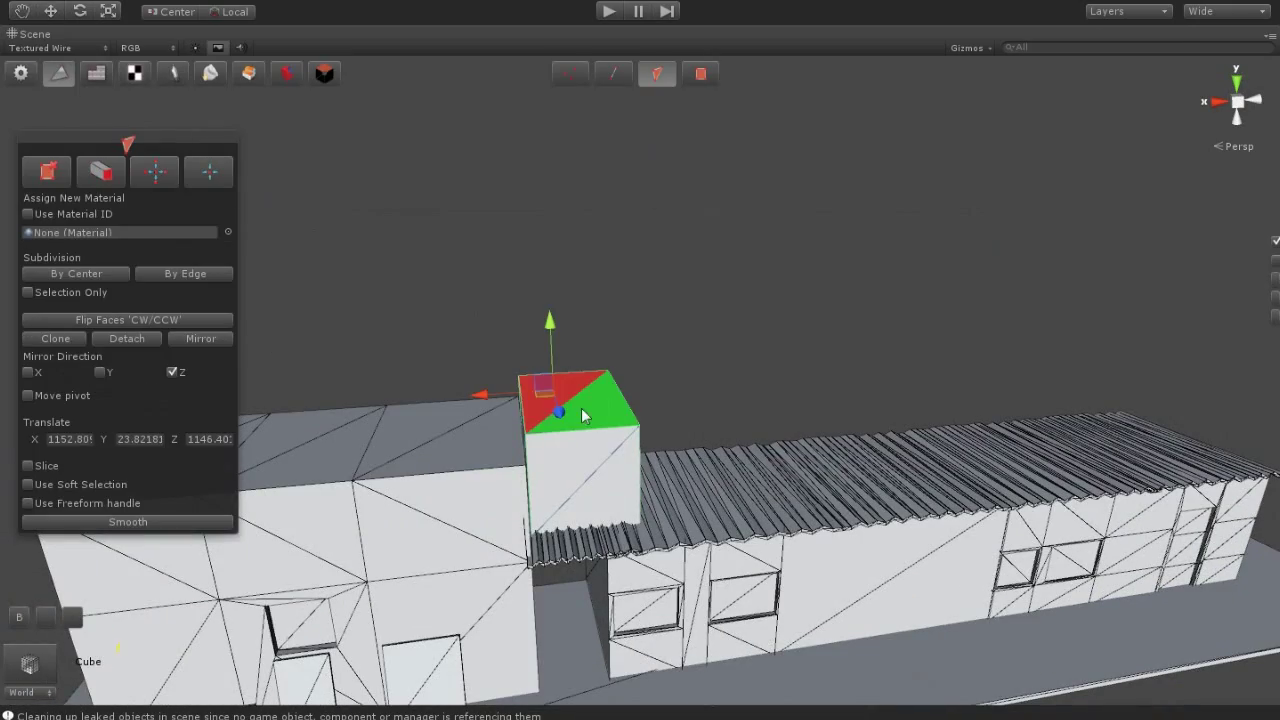
pyautogui.keyDown('shift'); pyautogui.moveTo(575, 355); pyautogui.dragTo(585, 261); pyautogui.keyUp('shift')
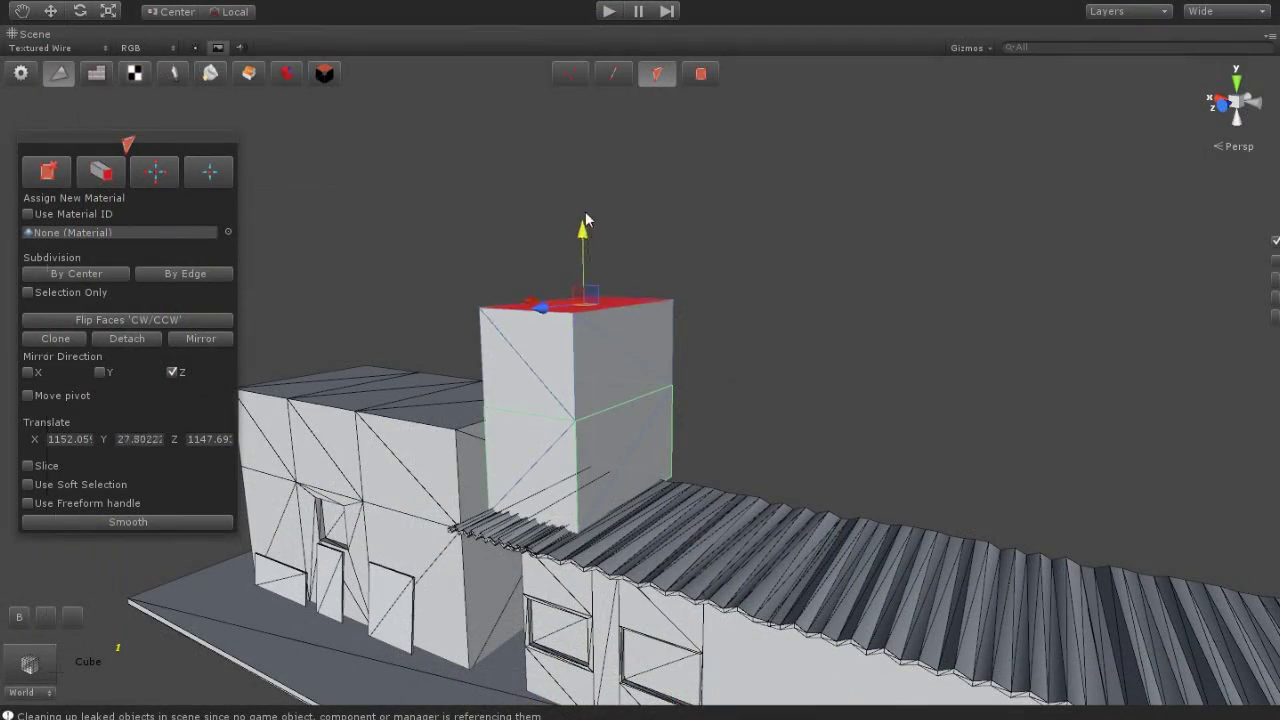
pyautogui.moveTo(585, 220); pyautogui.dragTo(581, 192)
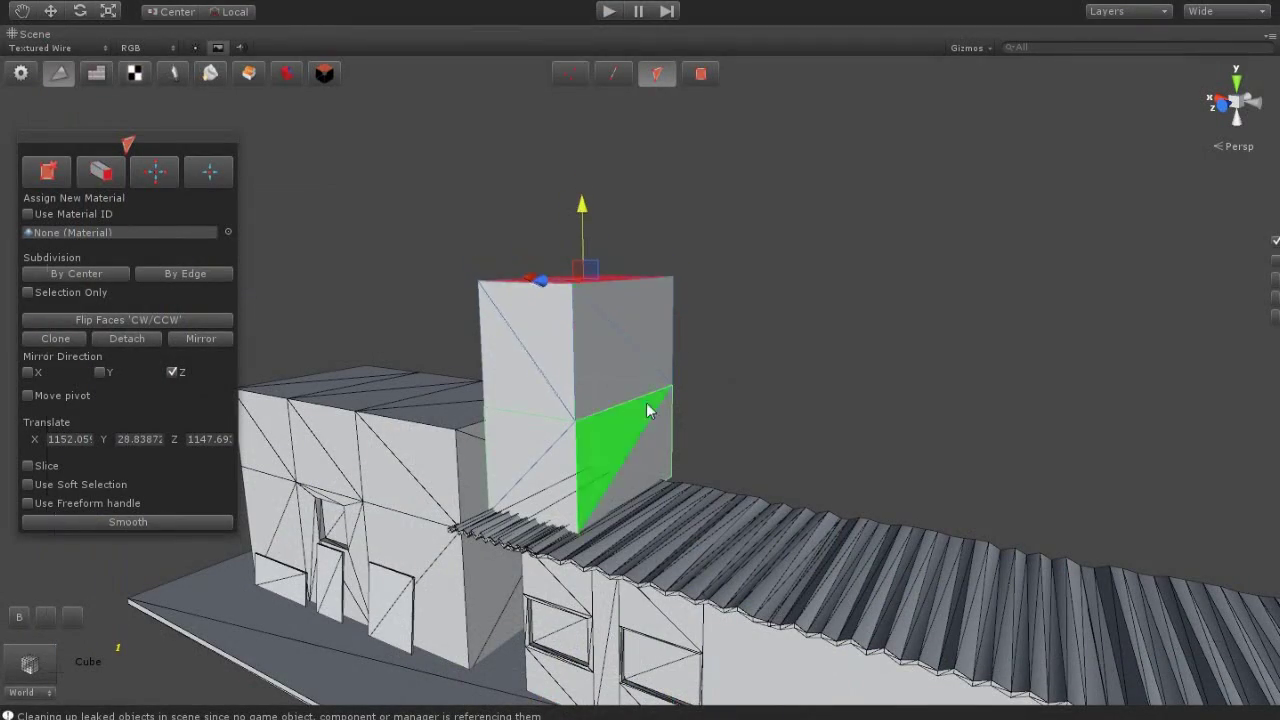
# Lengthen the upper block by pushing its side and end faces out to the right
pyautogui.keyDown('alt'); pyautogui.moveTo(651, 414); pyautogui.dragTo(585, 334); pyautogui.keyUp('alt')
pyautogui.click(560, 320)
pyautogui.keyDown('alt'); pyautogui.moveTo(551, 425); pyautogui.dragTo(640, 501); pyautogui.keyUp('alt')
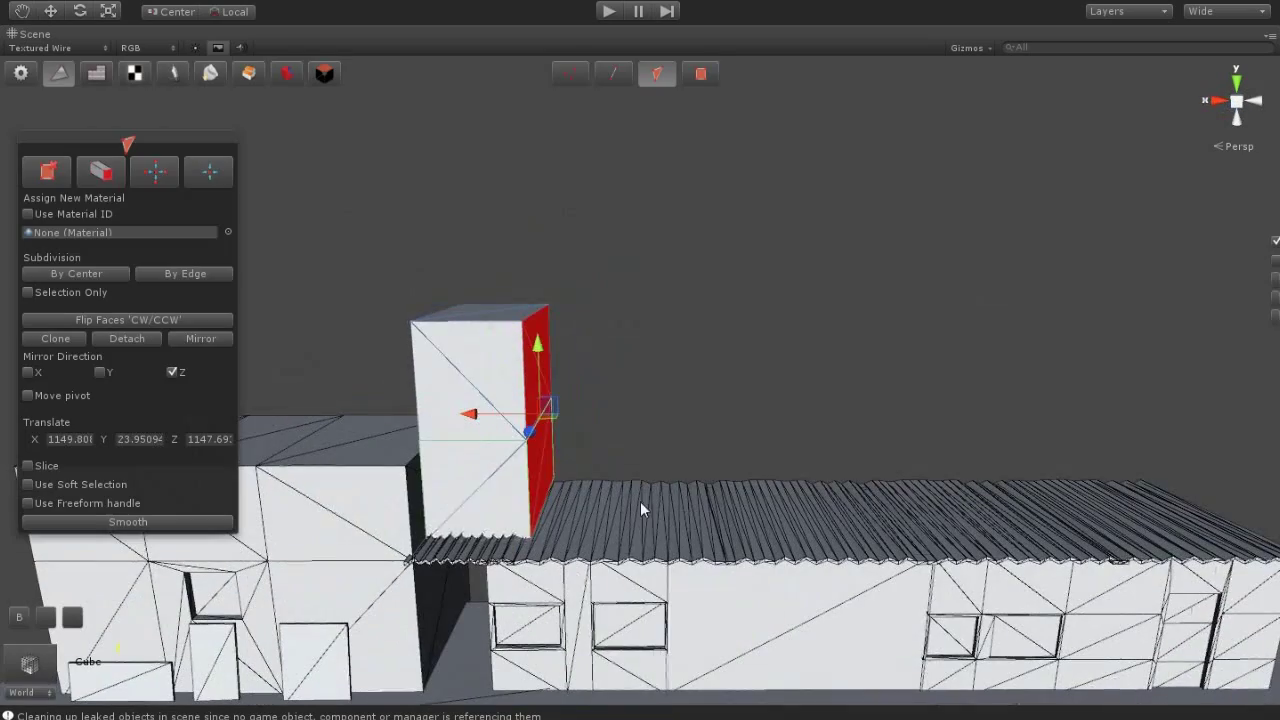
pyautogui.moveTo(510, 432); pyautogui.dragTo(580, 428)
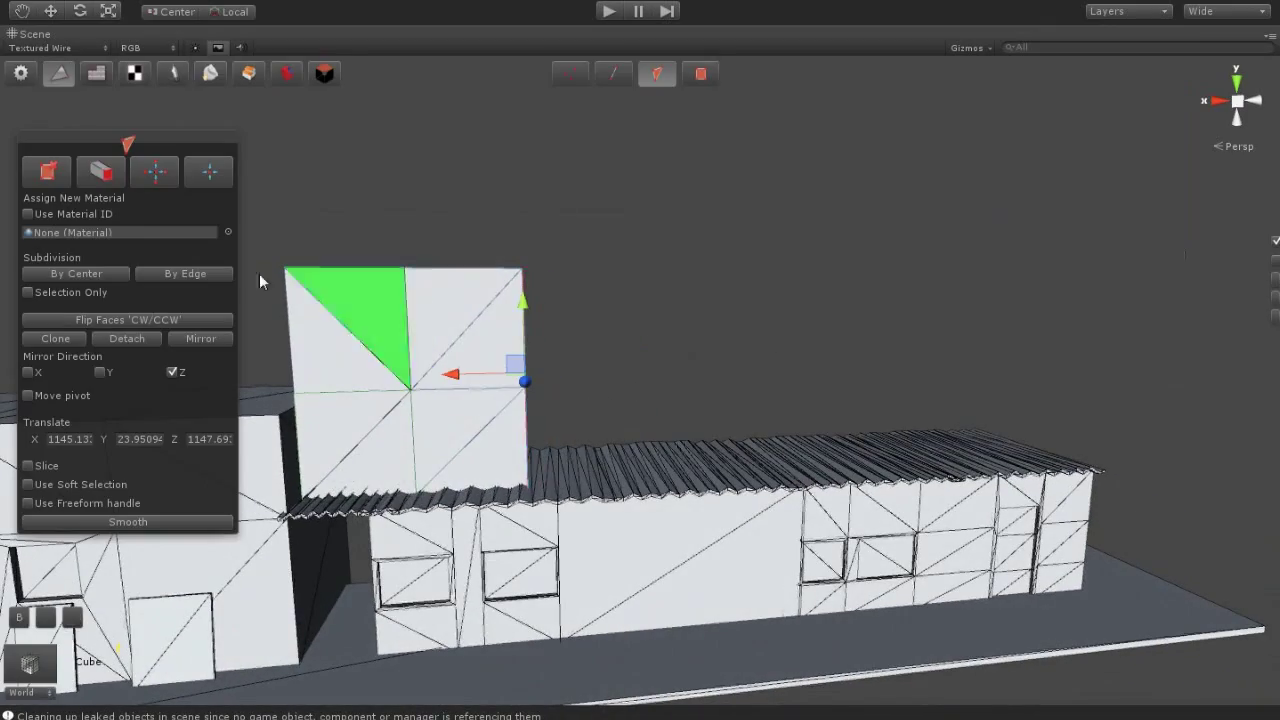
pyautogui.click(450, 320)
pyautogui.keyDown('shift'); pyautogui.moveTo(496, 377); pyautogui.dragTo(630, 388); pyautogui.keyUp('shift')
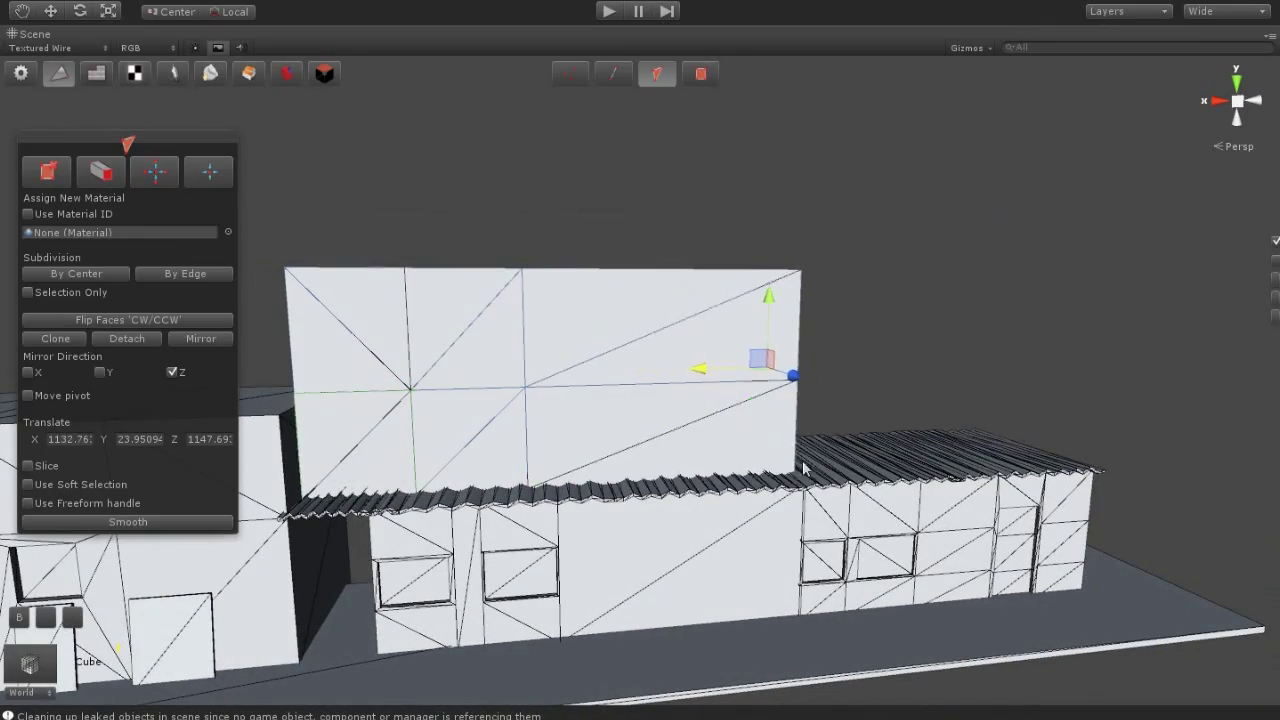
pyautogui.keyDown('alt'); pyautogui.moveTo(803, 467); pyautogui.dragTo(527, 580); pyautogui.keyUp('alt')
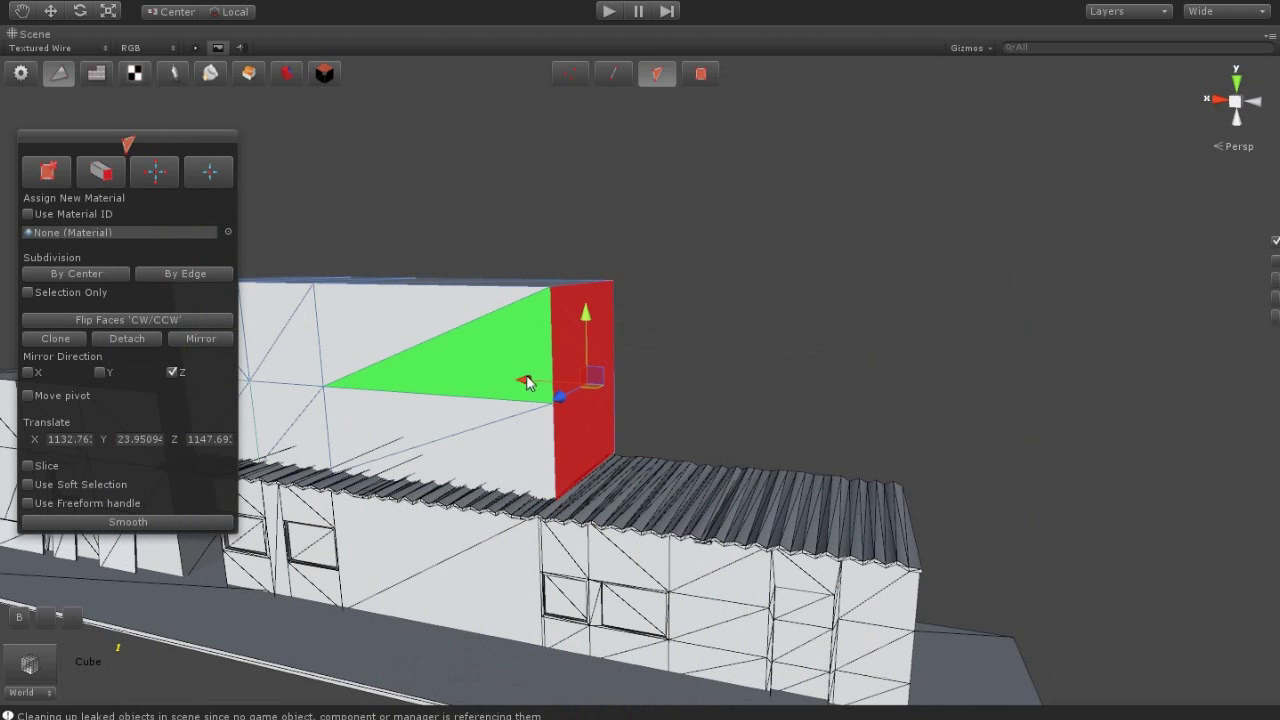
pyautogui.moveTo(527, 383); pyautogui.dragTo(628, 392)
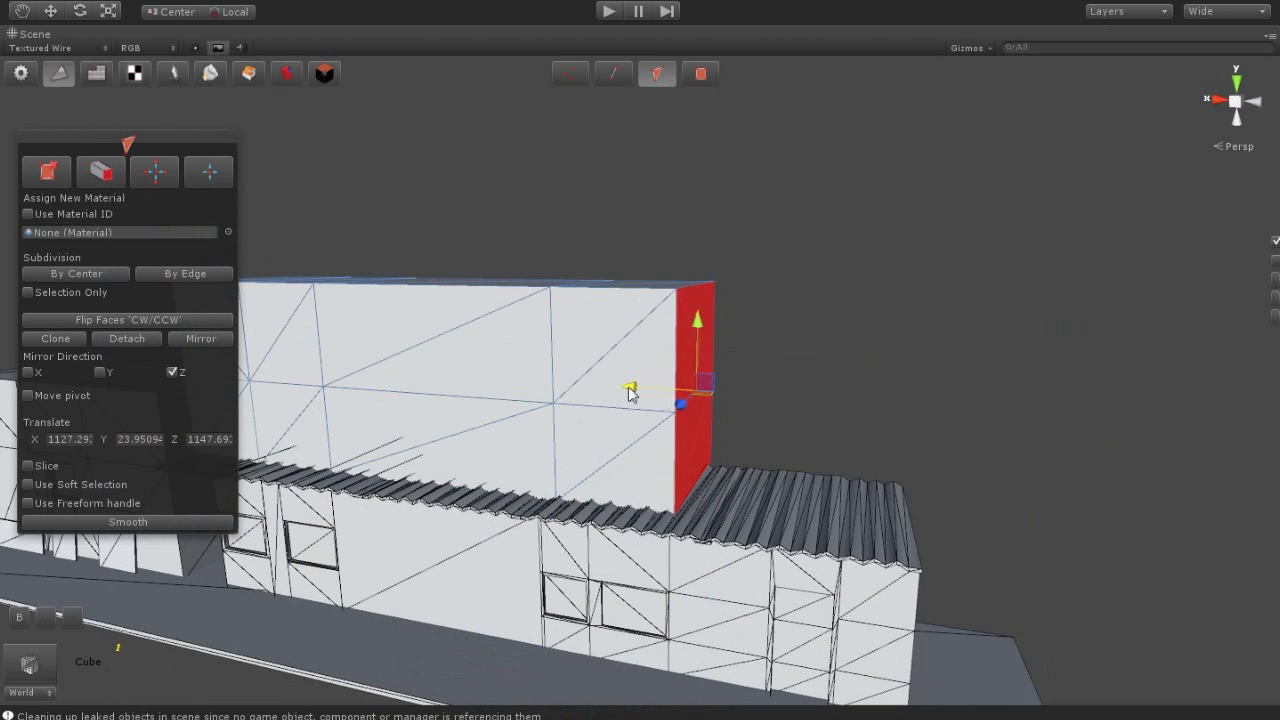
pyautogui.moveTo(630, 387)
pyautogui.mouseDown()
pyautogui.moveTo(772, 448)
pyautogui.moveTo(827, 456)
pyautogui.mouseUp()
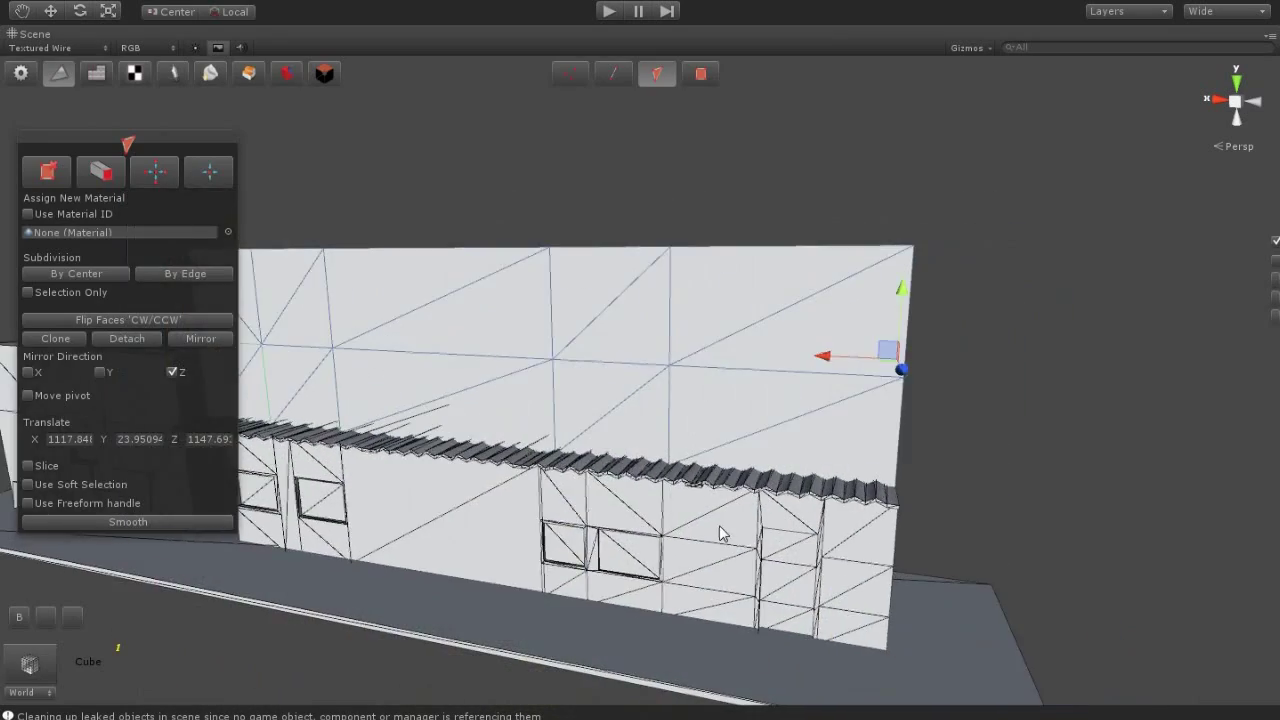
# Shift a vertical column of front-wall vertices slightly sideways in vertex mode
pyautogui.press('h')
pyautogui.moveTo(725, 475); pyautogui.dragTo(653, 177)
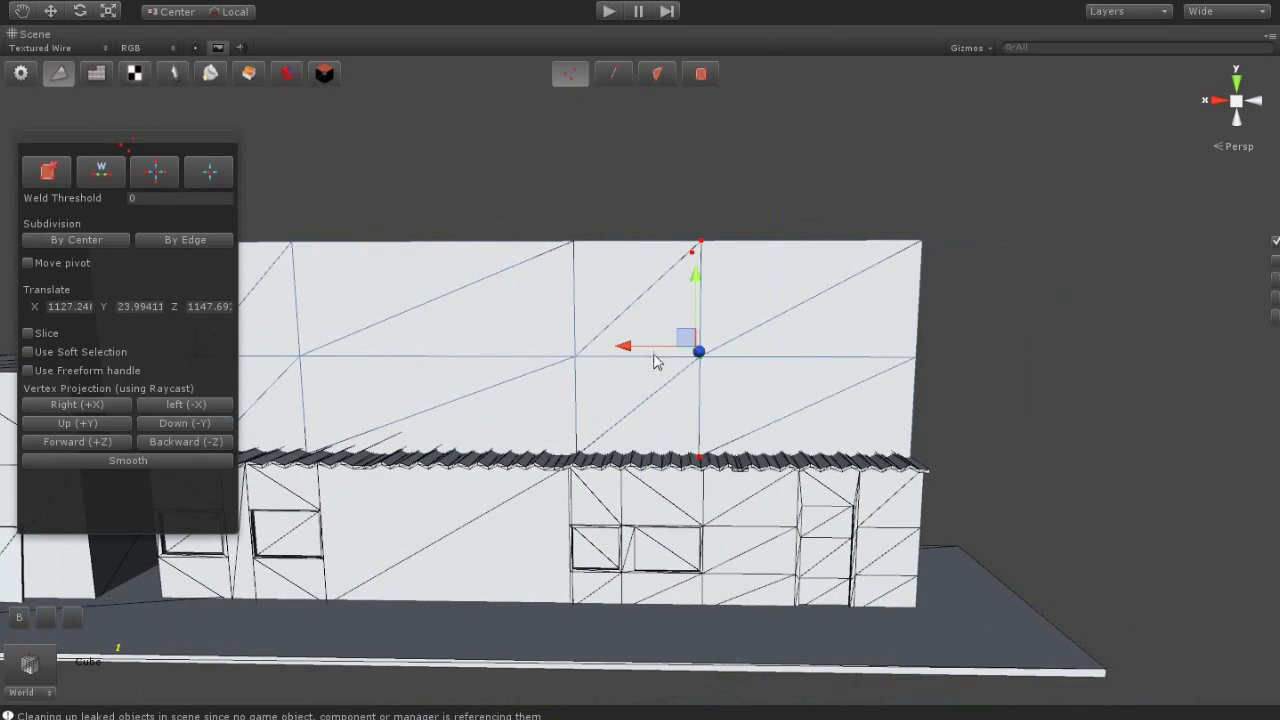
pyautogui.moveTo(740, 357)
pyautogui.mouseDown()
pyautogui.moveTo(698, 357)
pyautogui.moveTo(471, 437)
pyautogui.moveTo(837, 420)
pyautogui.mouseUp()
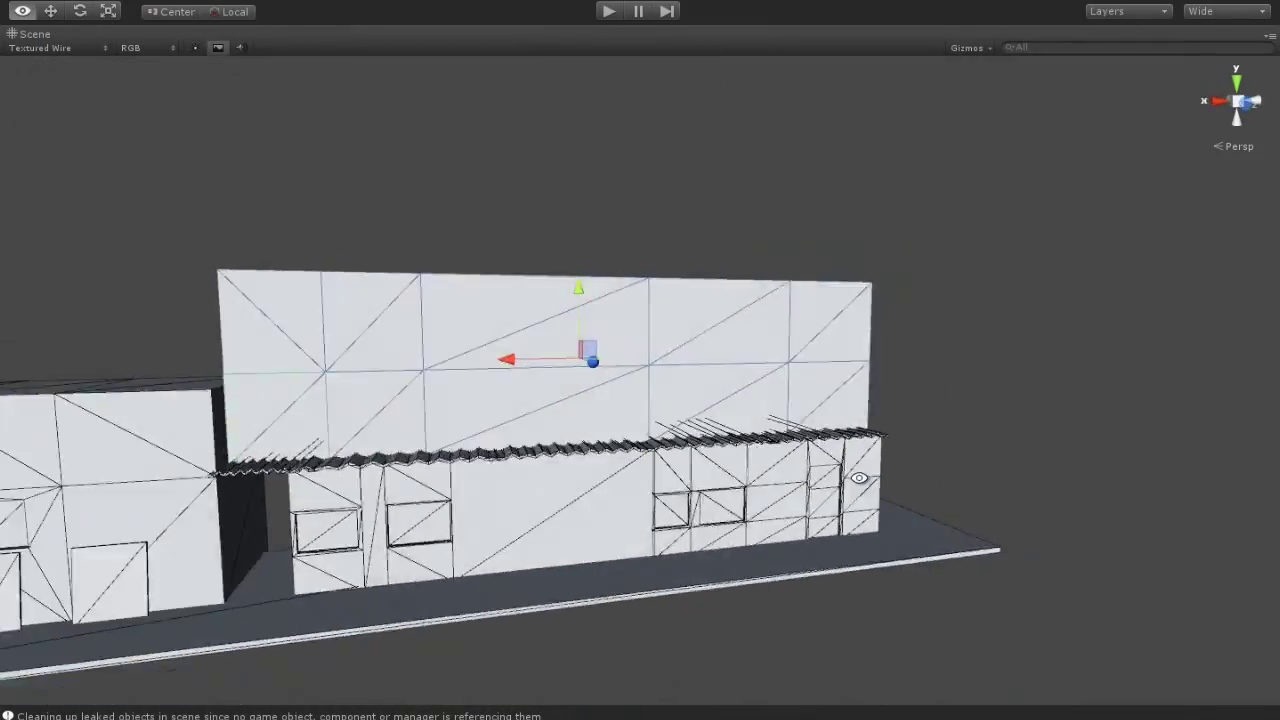
pyautogui.keyDown('alt'); pyautogui.moveTo(714, 505); pyautogui.dragTo(473, 537); pyautogui.keyUp('alt')
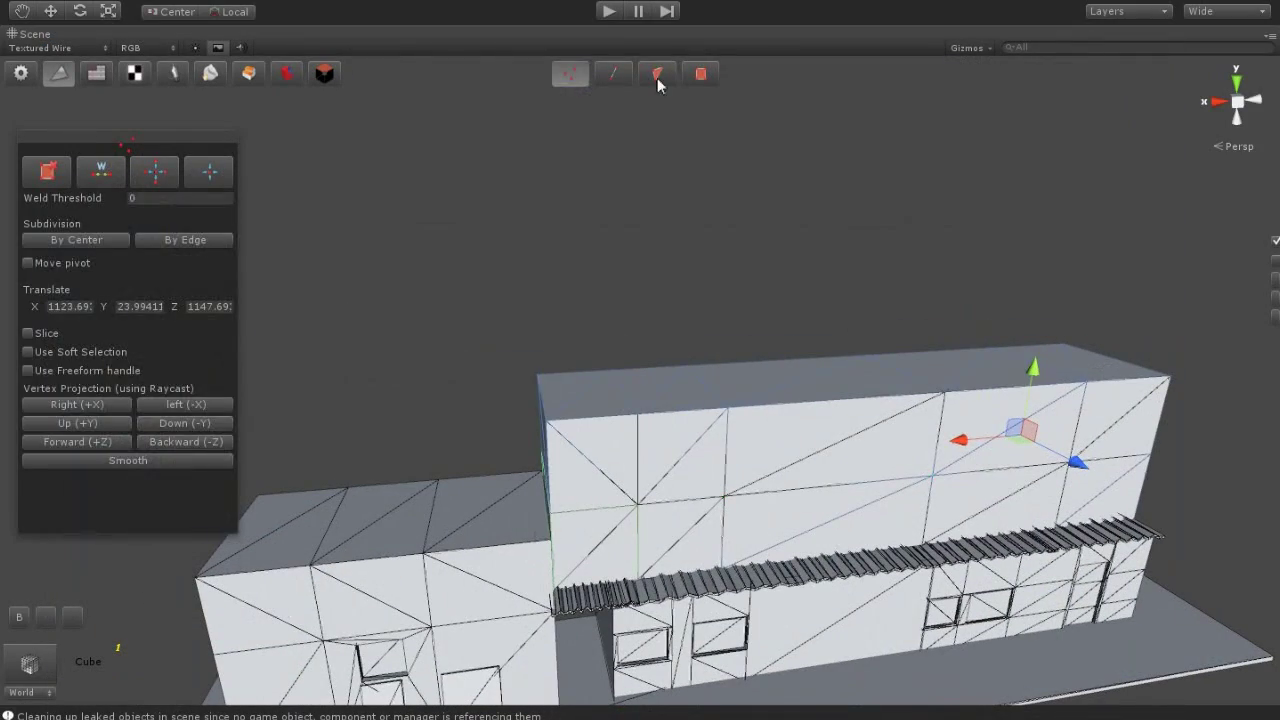
# Raise the upper block's top face to make the block taller
pyautogui.click(588, 408)
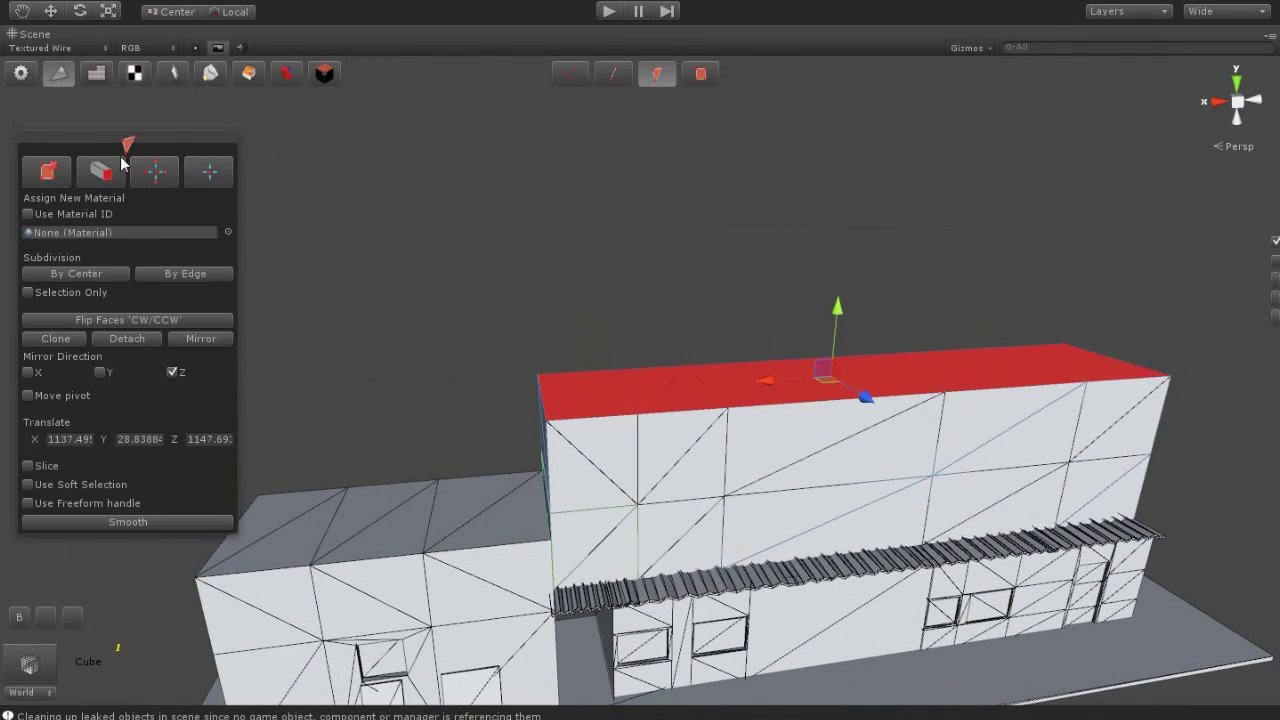
pyautogui.moveTo(823, 326); pyautogui.dragTo(845, 267)
pyautogui.moveTo(946, 505); pyautogui.dragTo(758, 418, button='middle')
# Pick the wide middle and right-hand front-wall panels for window openings
pyautogui.click(679, 358)
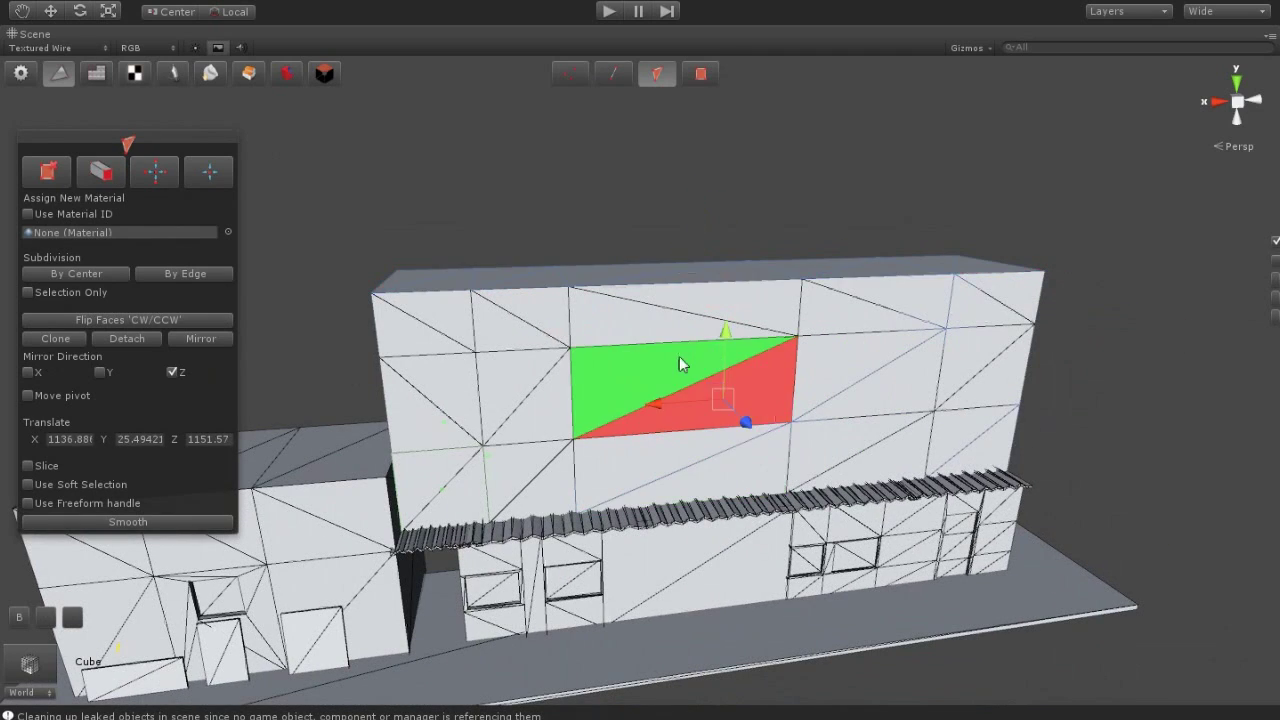
pyautogui.keyDown('alt'); pyautogui.moveTo(679, 358); pyautogui.dragTo(880, 505); pyautogui.keyUp('alt')
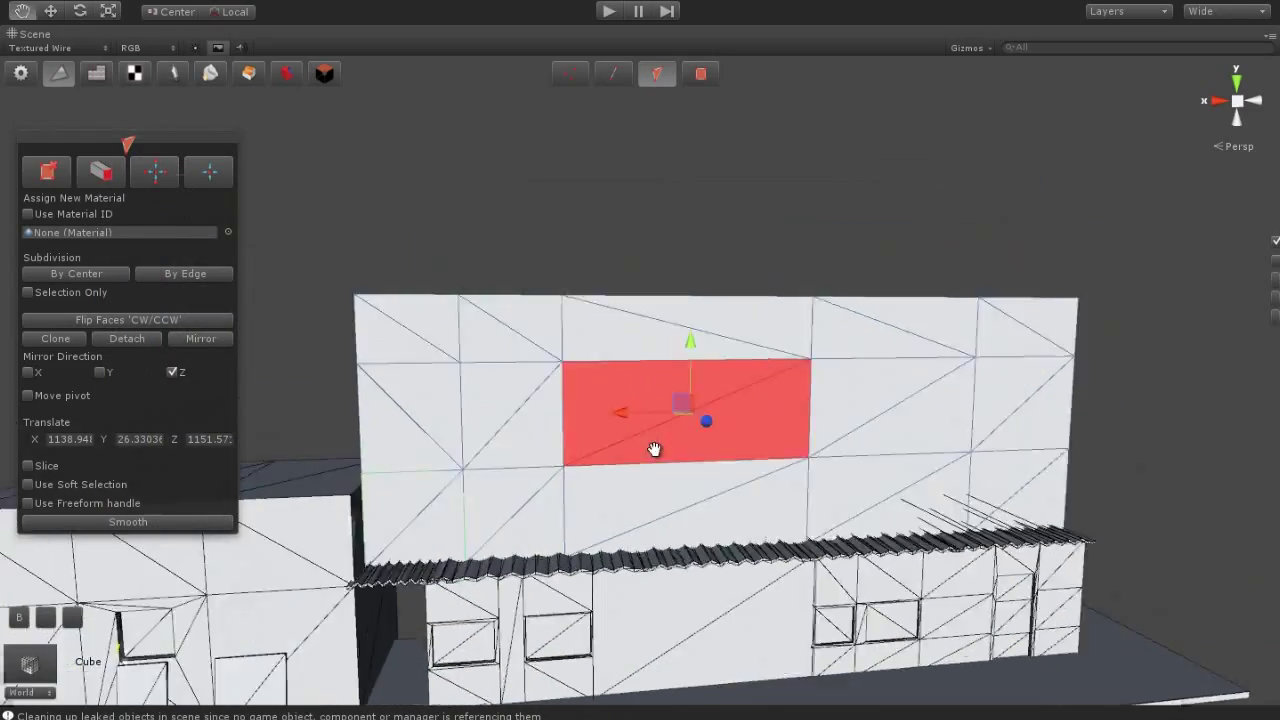
pyautogui.keyDown('alt'); pyautogui.moveTo(574, 449); pyautogui.dragTo(457, 505); pyautogui.keyUp('alt')
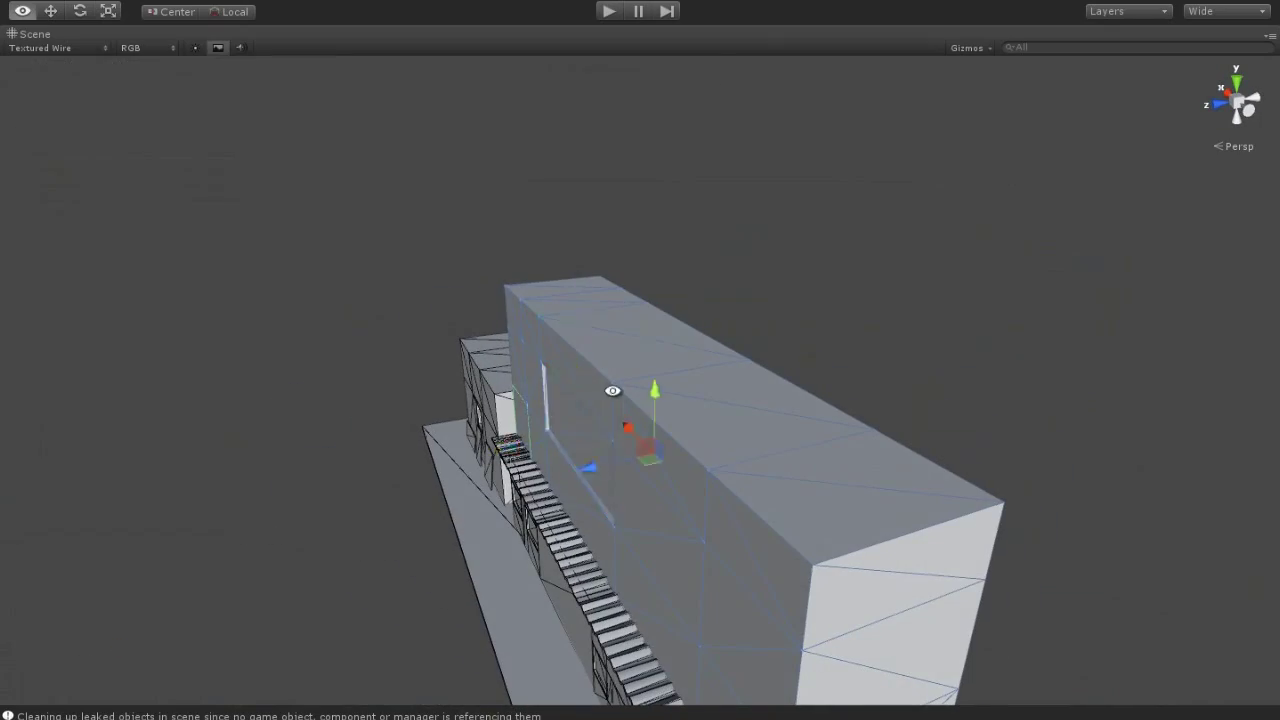
pyautogui.keyDown('alt'); pyautogui.moveTo(653, 381); pyautogui.dragTo(1131, 243); pyautogui.keyUp('alt')
pyautogui.click(673, 420)
pyautogui.moveTo(673, 420)
pyautogui.keyDown('alt'); pyautogui.mouseDown()
pyautogui.moveTo(749, 451)
pyautogui.moveTo(848, 443)
pyautogui.moveTo(880, 454)
pyautogui.mouseUp(); pyautogui.keyUp('alt')
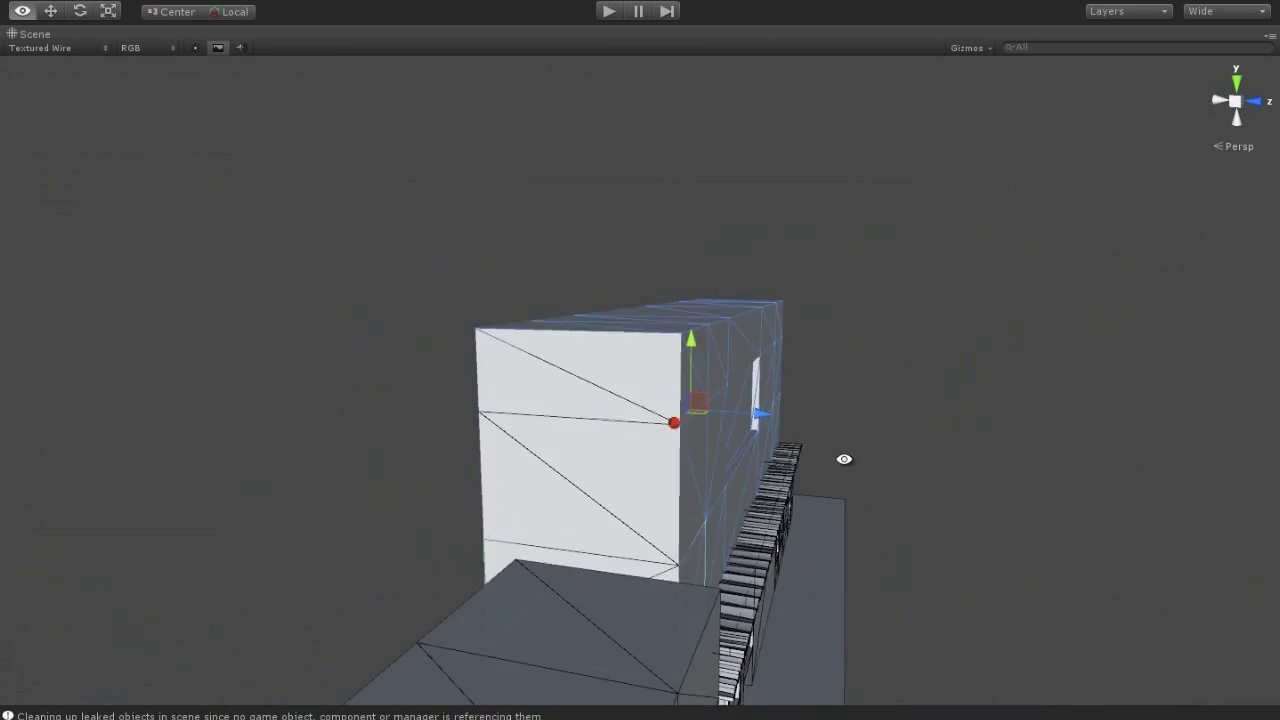
pyautogui.click(737, 443)
pyautogui.moveTo(737, 443)
pyautogui.keyDown('alt'); pyautogui.mouseDown()
pyautogui.moveTo(870, 448)
pyautogui.moveTo(600, 486)
pyautogui.mouseUp(); pyautogui.keyUp('alt')
pyautogui.click(829, 422)
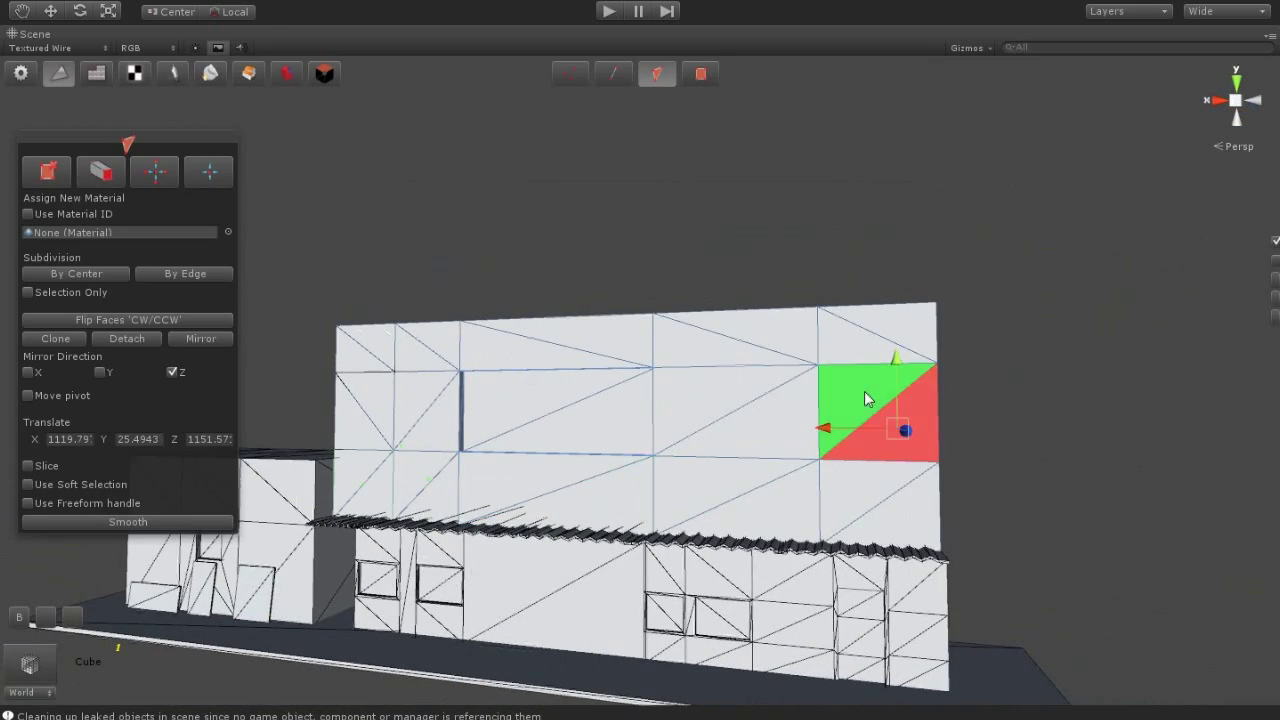
pyautogui.keyDown('alt'); pyautogui.moveTo(829, 422); pyautogui.dragTo(430, 370); pyautogui.keyUp('alt')
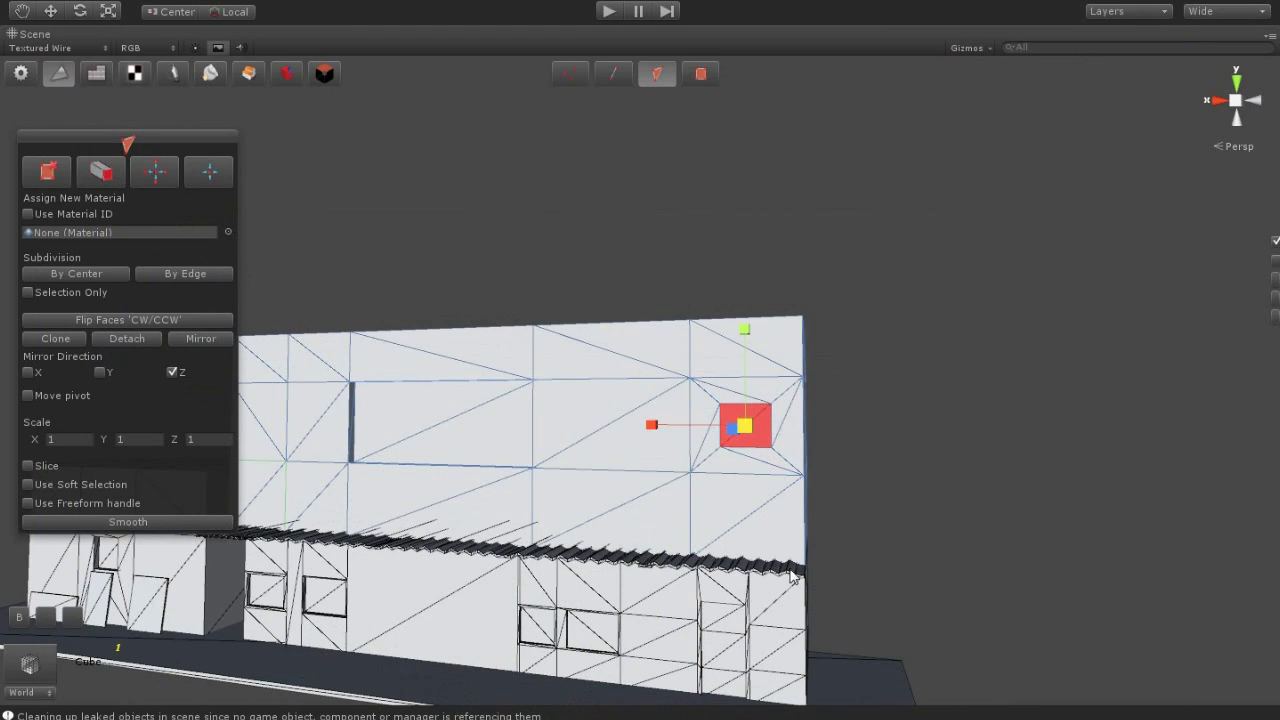
pyautogui.keyDown('alt'); pyautogui.moveTo(778, 570); pyautogui.dragTo(463, 555); pyautogui.keyUp('alt')
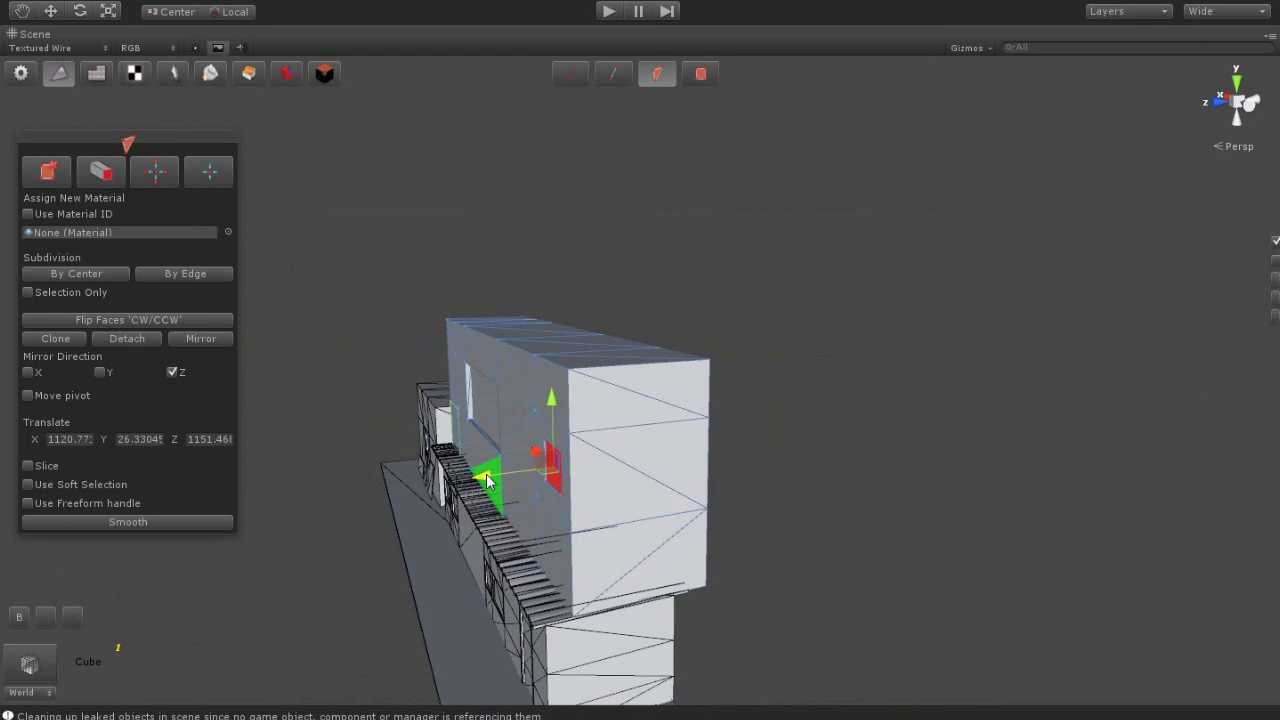
pyautogui.moveTo(812, 432)
pyautogui.keyDown('alt'); pyautogui.mouseDown()
pyautogui.moveTo(466, 503)
pyautogui.moveTo(934, 483)
pyautogui.moveTo(818, 531)
pyautogui.mouseUp(); pyautogui.keyUp('alt')
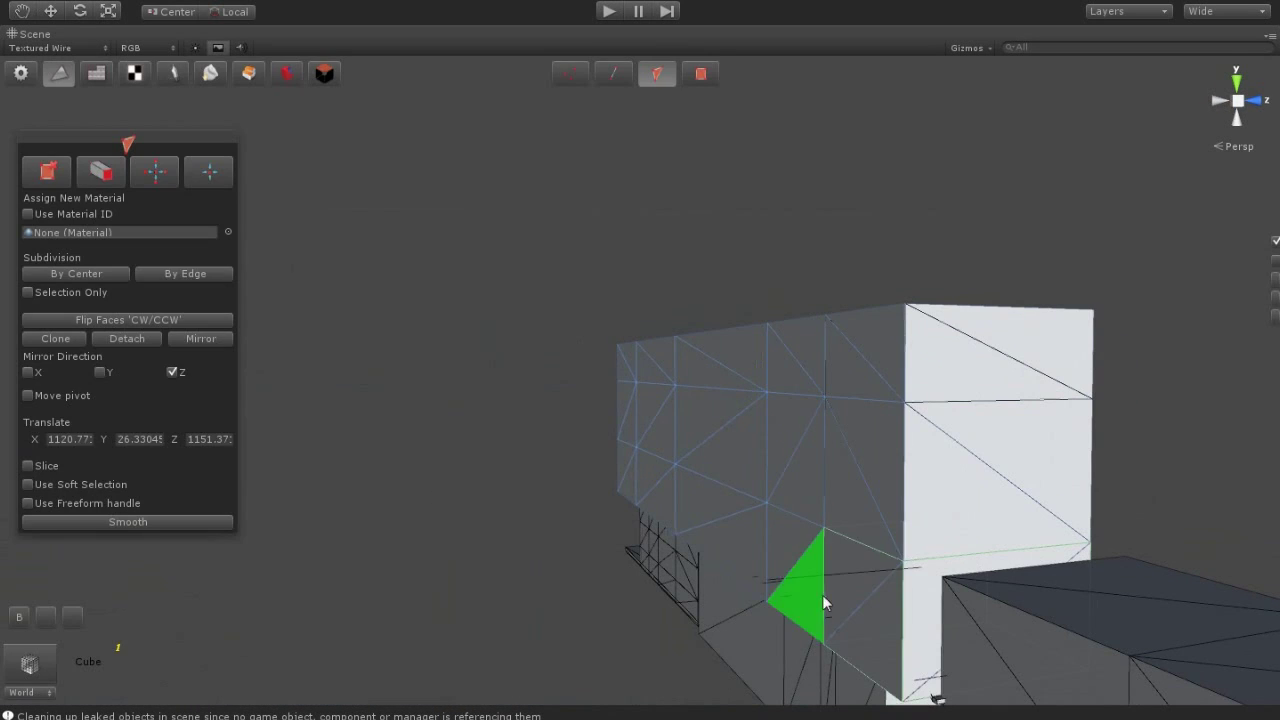
pyautogui.keyDown('alt'); pyautogui.moveTo(702, 558); pyautogui.dragTo(583, 537); pyautogui.keyUp('alt')
pyautogui.press('h')
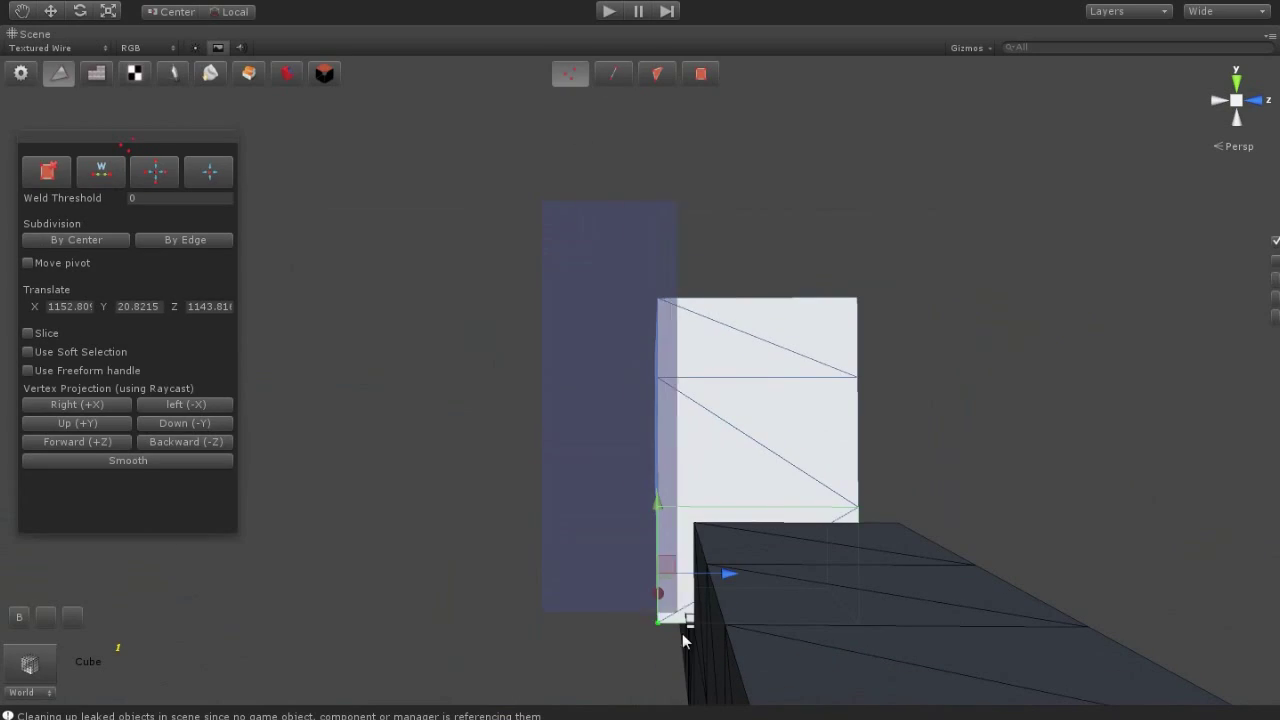
pyautogui.moveTo(687, 494)
pyautogui.keyDown('alt'); pyautogui.mouseDown()
pyautogui.moveTo(677, 437)
pyautogui.moveTo(271, 446)
pyautogui.moveTo(543, 400)
pyautogui.moveTo(1094, 465)
pyautogui.moveTo(986, 451)
pyautogui.moveTo(958, 484)
pyautogui.moveTo(828, 504)
pyautogui.mouseUp(); pyautogui.keyUp('alt')
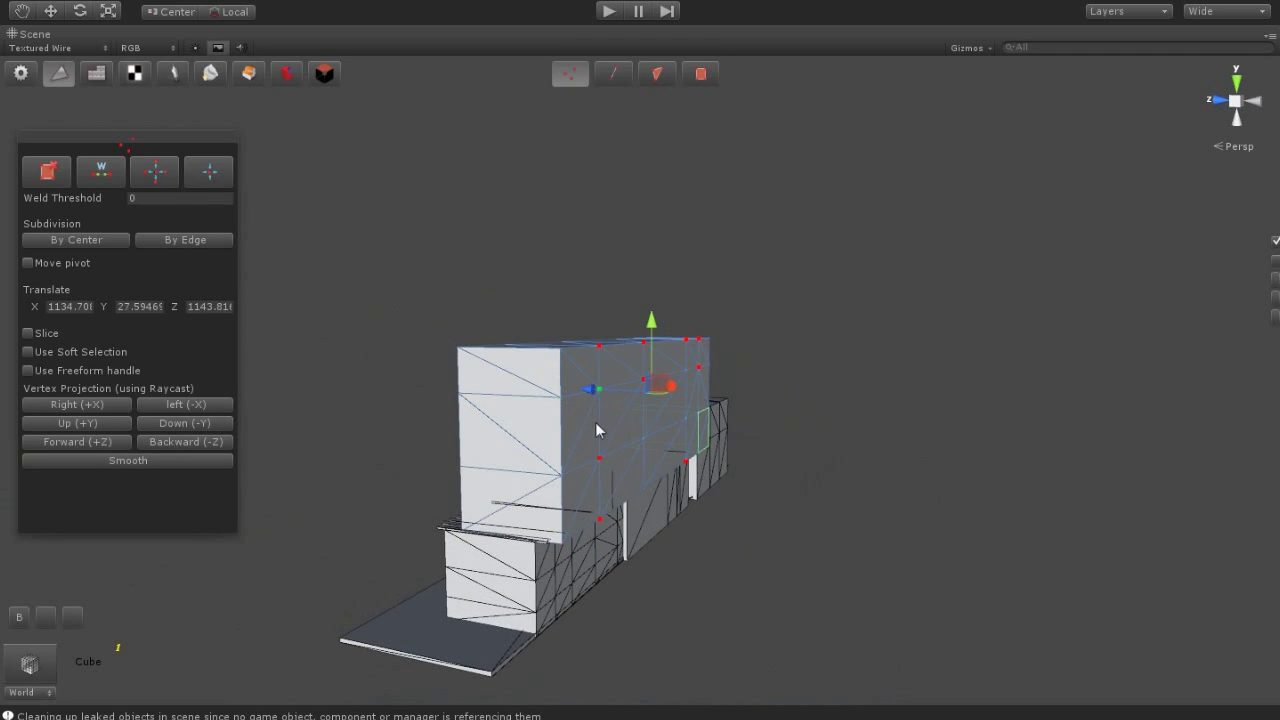
pyautogui.keyDown('alt'); pyautogui.moveTo(757, 543); pyautogui.dragTo(857, 511); pyautogui.keyUp('alt')
pyautogui.moveTo(686, 320)
pyautogui.keyDown('alt'); pyautogui.mouseDown()
pyautogui.moveTo(860, 437)
pyautogui.moveTo(848, 447)
pyautogui.mouseUp(); pyautogui.keyUp('alt')
pyautogui.moveTo(556, 417)
pyautogui.keyDown('alt'); pyautogui.mouseDown()
pyautogui.moveTo(600, 417)
pyautogui.moveTo(706, 551)
pyautogui.moveTo(679, 515)
pyautogui.moveTo(400, 529)
pyautogui.moveTo(391, 451)
pyautogui.moveTo(537, 517)
pyautogui.moveTo(751, 563)
pyautogui.moveTo(743, 509)
pyautogui.moveTo(828, 567)
pyautogui.mouseUp(); pyautogui.keyUp('alt')
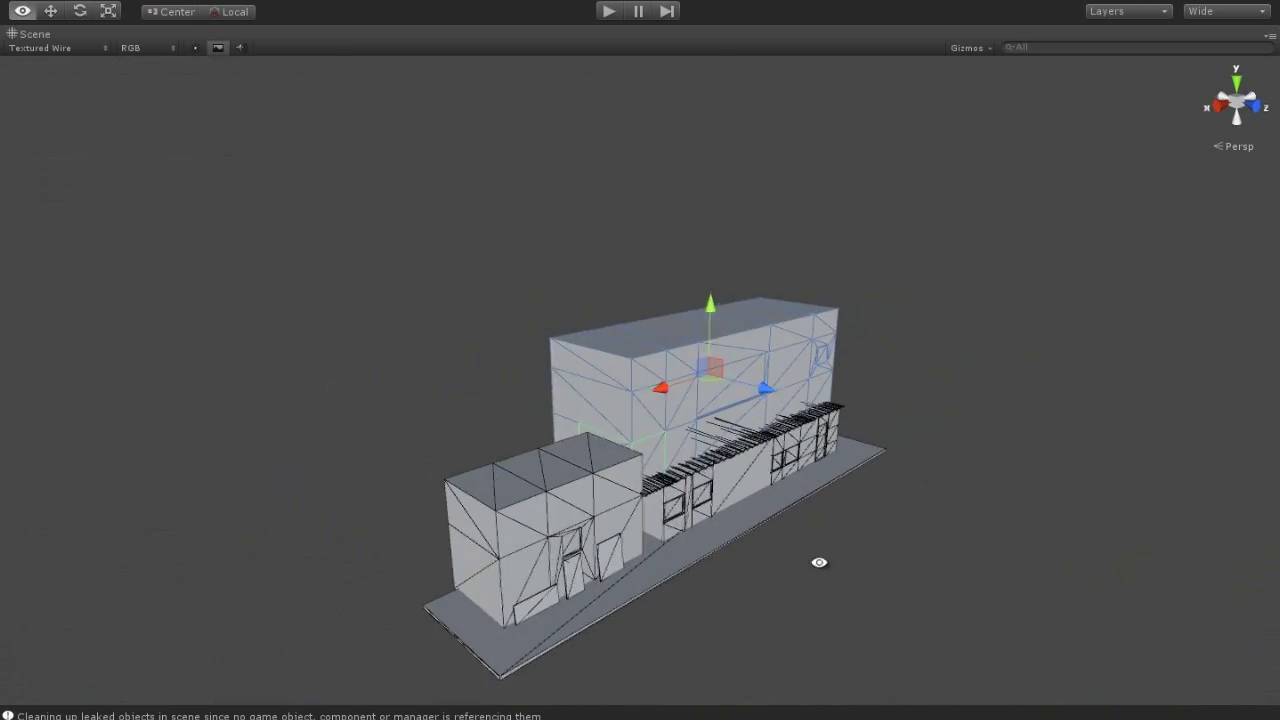
# Exit mesh editing and raise the whole upper block higher above the lower storey
pyautogui.scroll(3, 786, 563)
pyautogui.scroll(3, 307, 504)
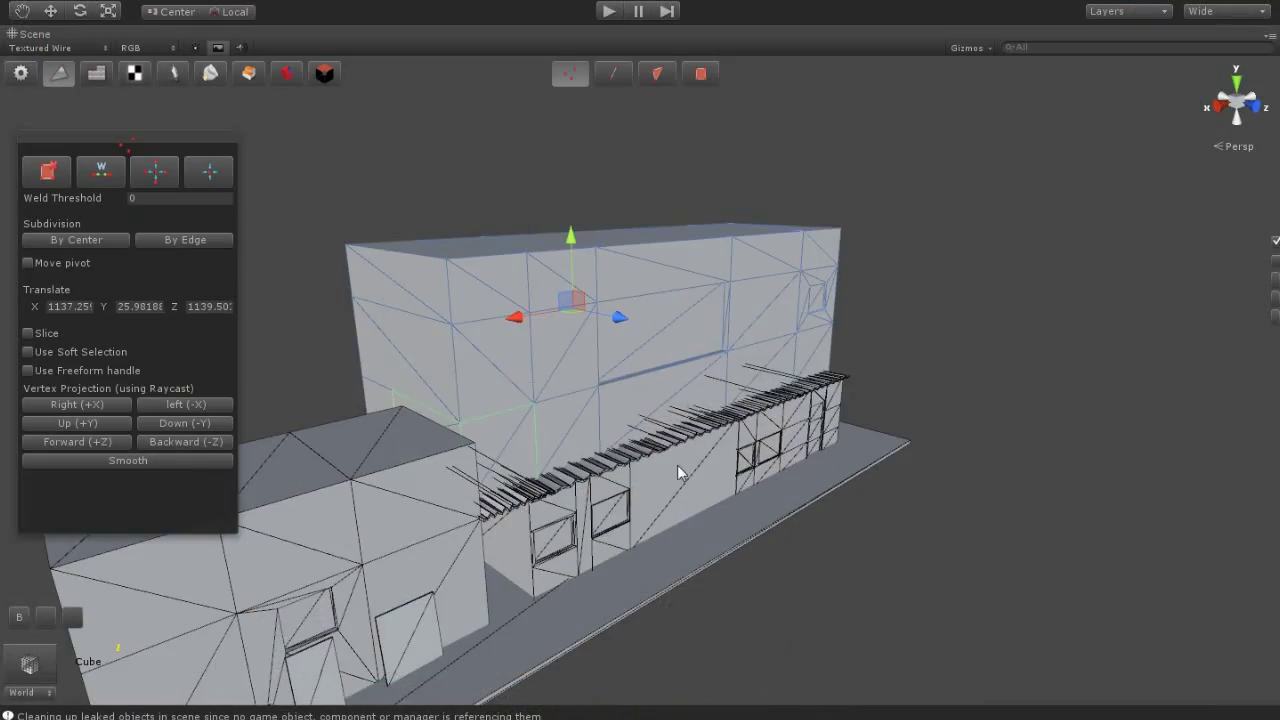
pyautogui.keyDown('alt'); pyautogui.moveTo(677, 465); pyautogui.dragTo(640, 435); pyautogui.keyUp('alt')
pyautogui.click(21, 73)
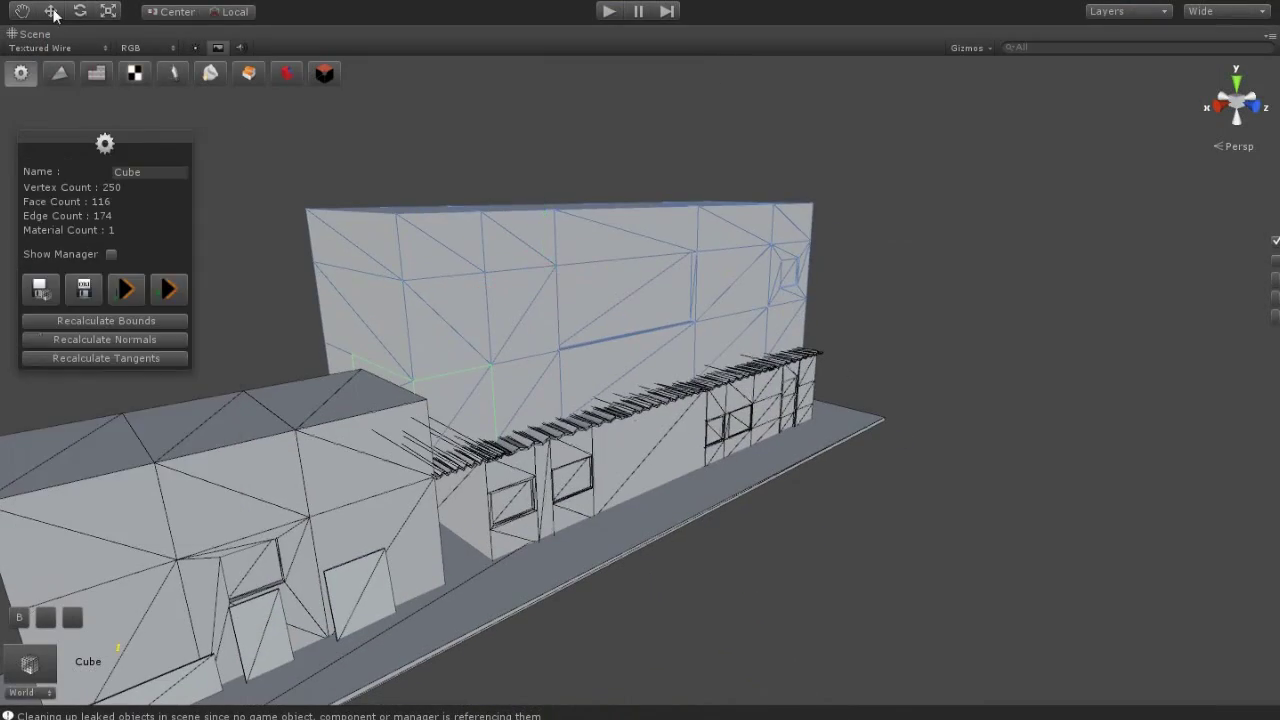
pyautogui.moveTo(600, 214); pyautogui.dragTo(600, 146)
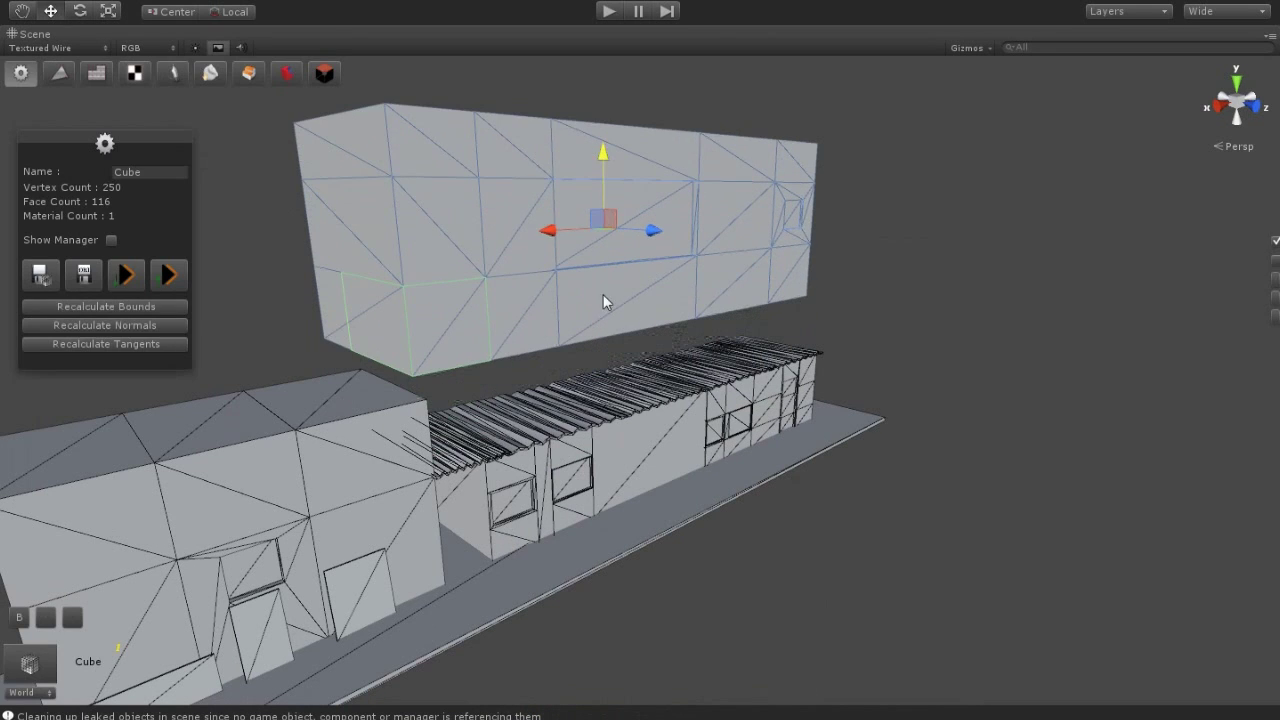
# Select the left corrugated roof sheets, then add a new cube to the scene
pyautogui.click(588, 423)
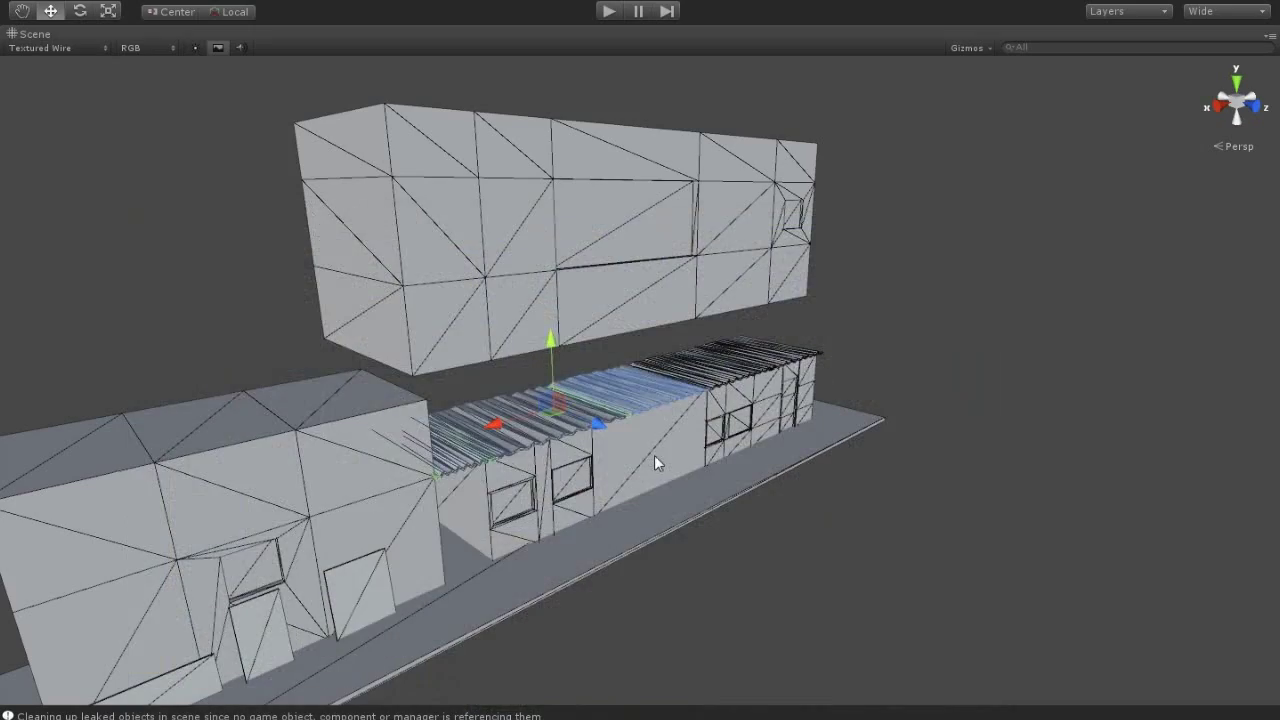
pyautogui.keyDown('alt'); pyautogui.moveTo(657, 457); pyautogui.dragTo(458, 418); pyautogui.keyUp('alt')
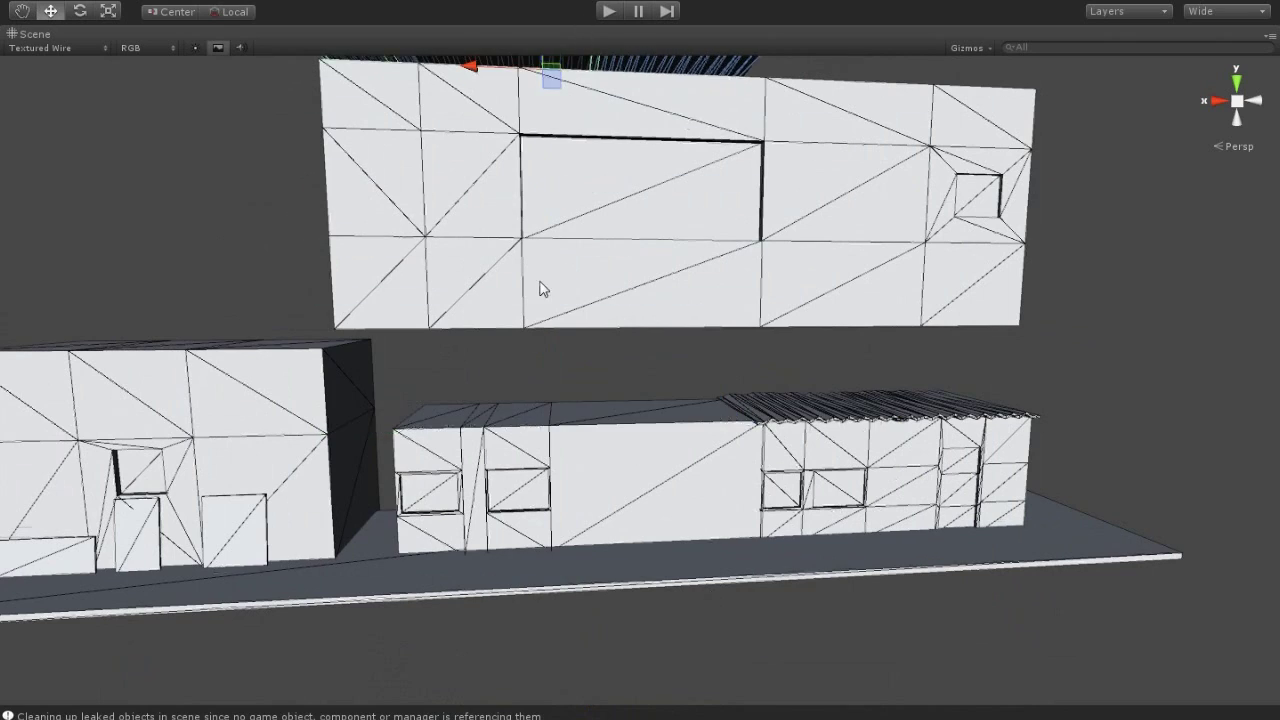
pyautogui.keyDown('alt'); pyautogui.moveTo(540, 289); pyautogui.dragTo(663, 497); pyautogui.keyUp('alt')
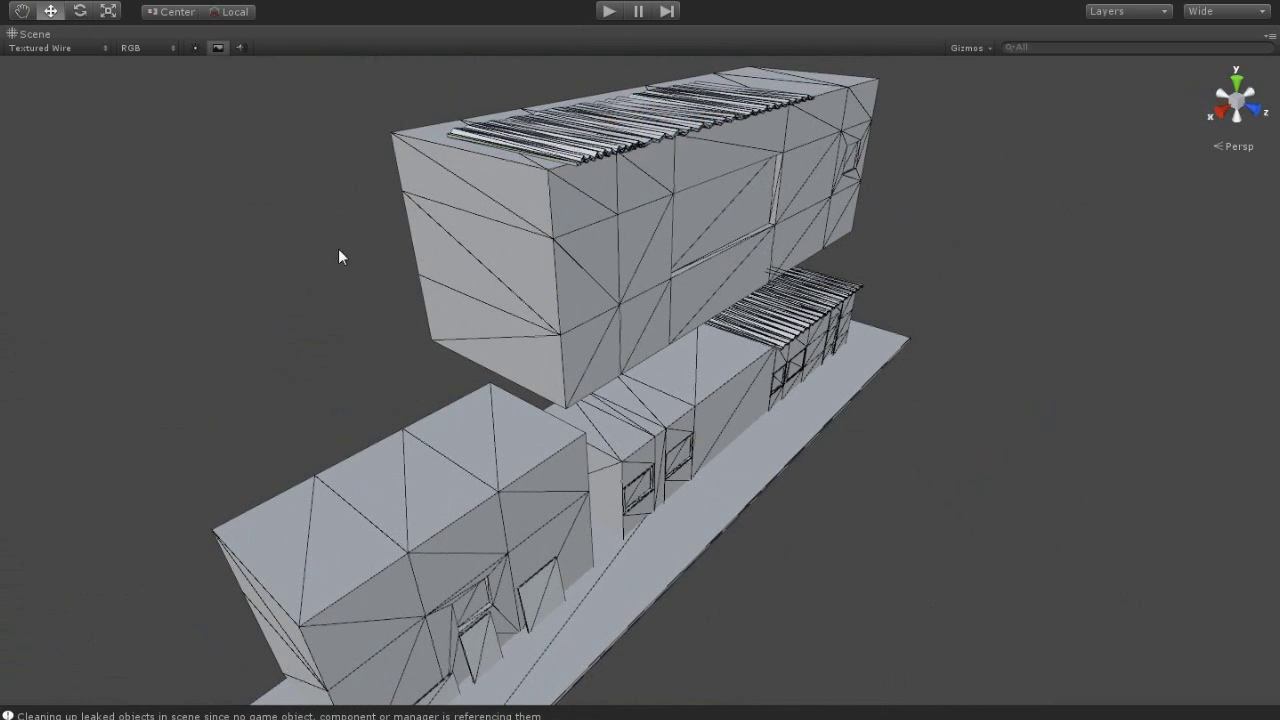
pyautogui.click(96, 6)
pyautogui.click(400, 214)
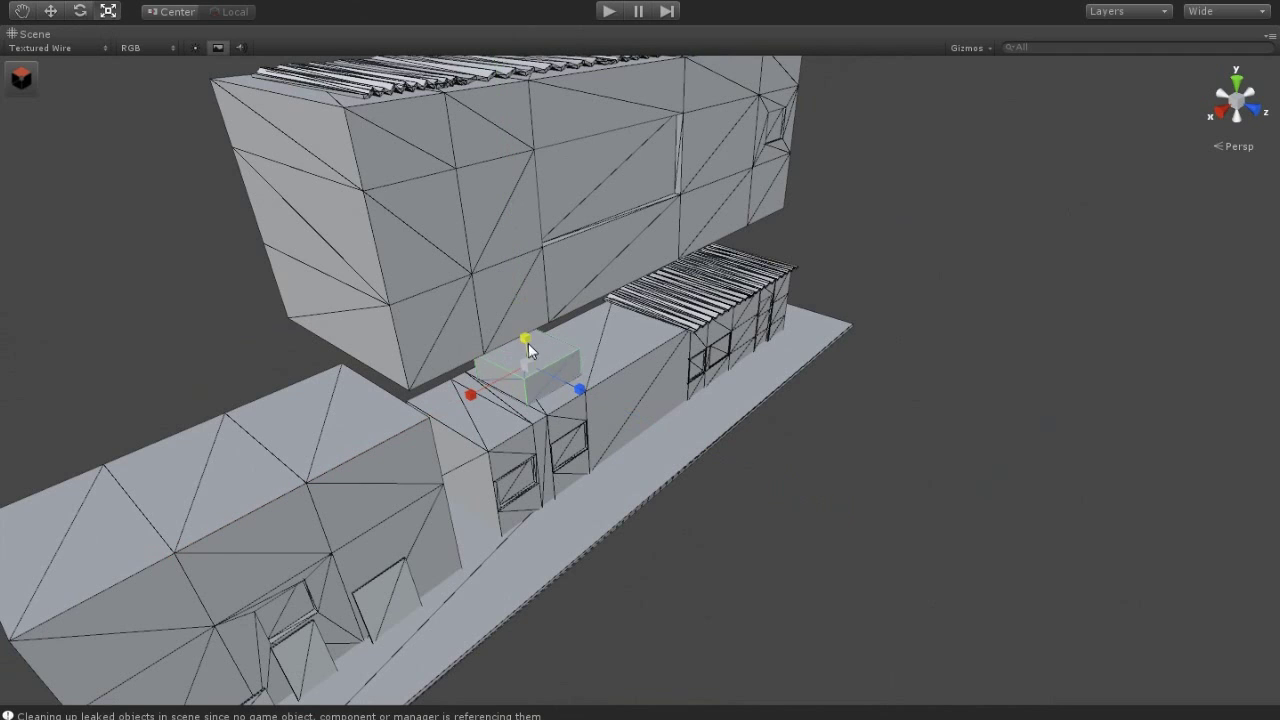
# Flatten the new cube into a thin slab, stretching it lengthwise and shortening its depth
pyautogui.moveTo(528, 343); pyautogui.dragTo(534, 359)
pyautogui.moveTo(472, 394); pyautogui.dragTo(372, 420)
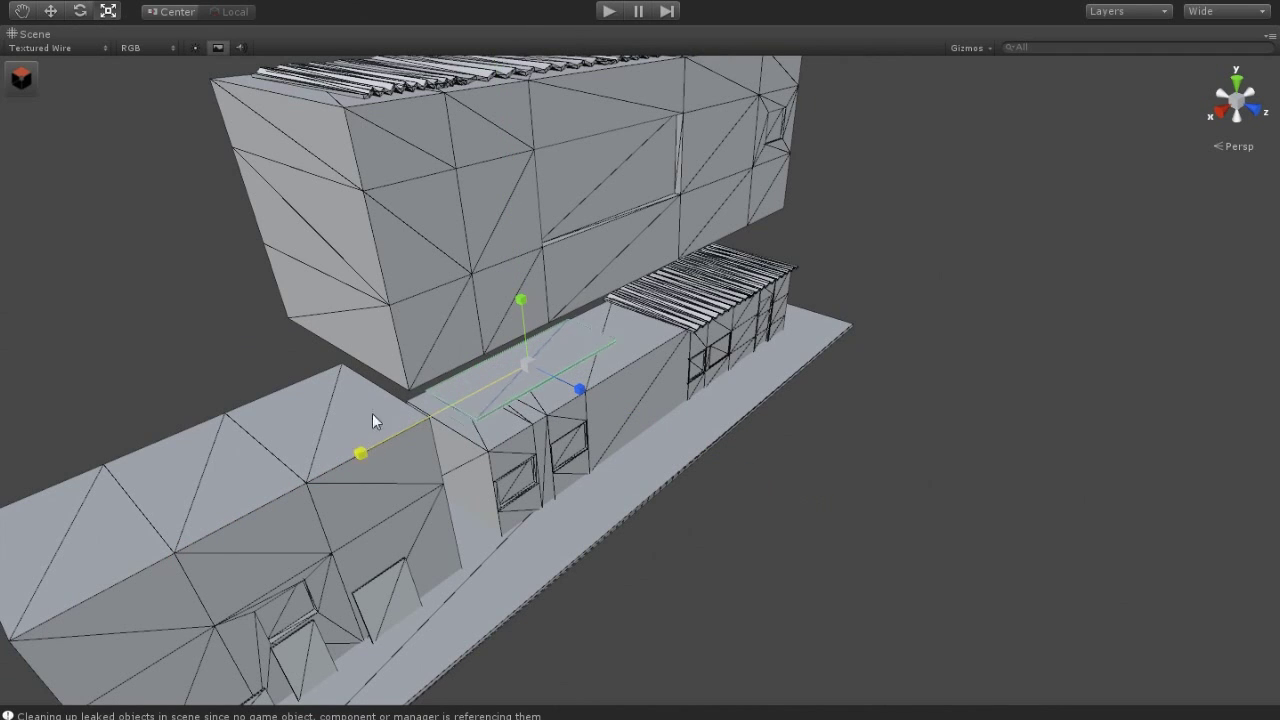
pyautogui.moveTo(637, 425); pyautogui.dragTo(572, 391)
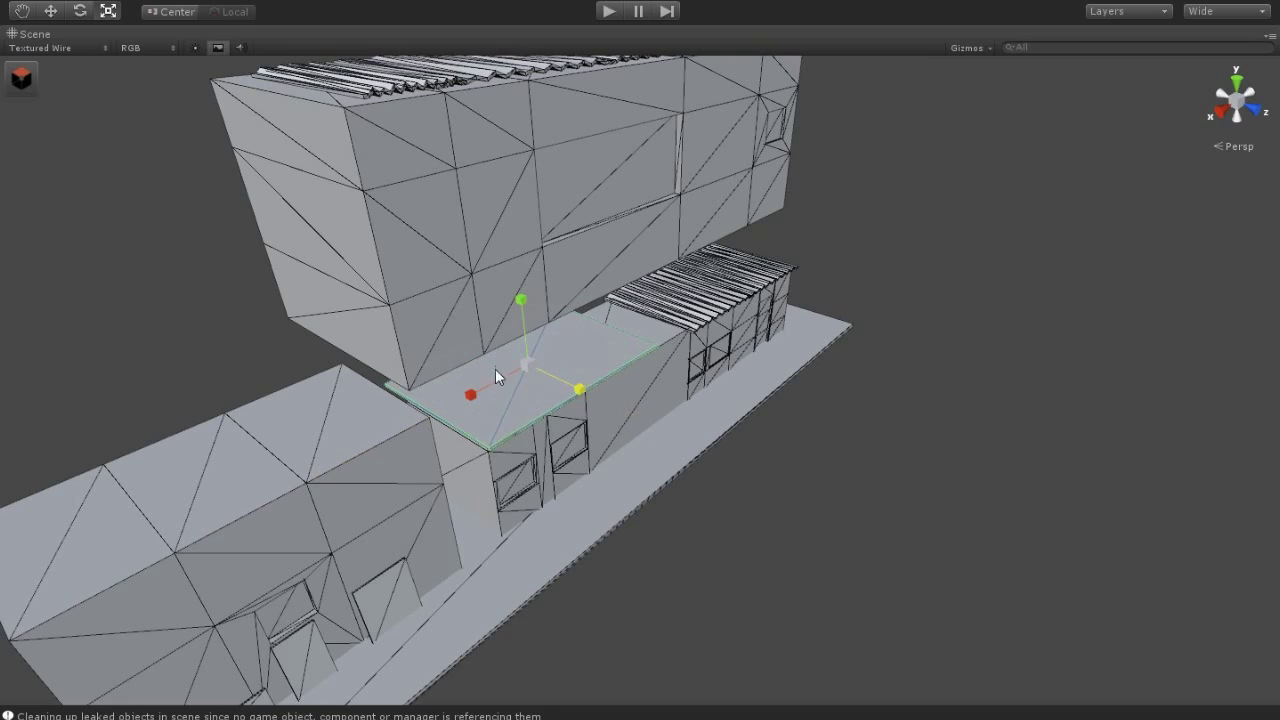
pyautogui.click(60, 16)
pyautogui.keyDown('alt'); pyautogui.moveTo(481, 417); pyautogui.dragTo(372, 390); pyautogui.keyUp('alt')
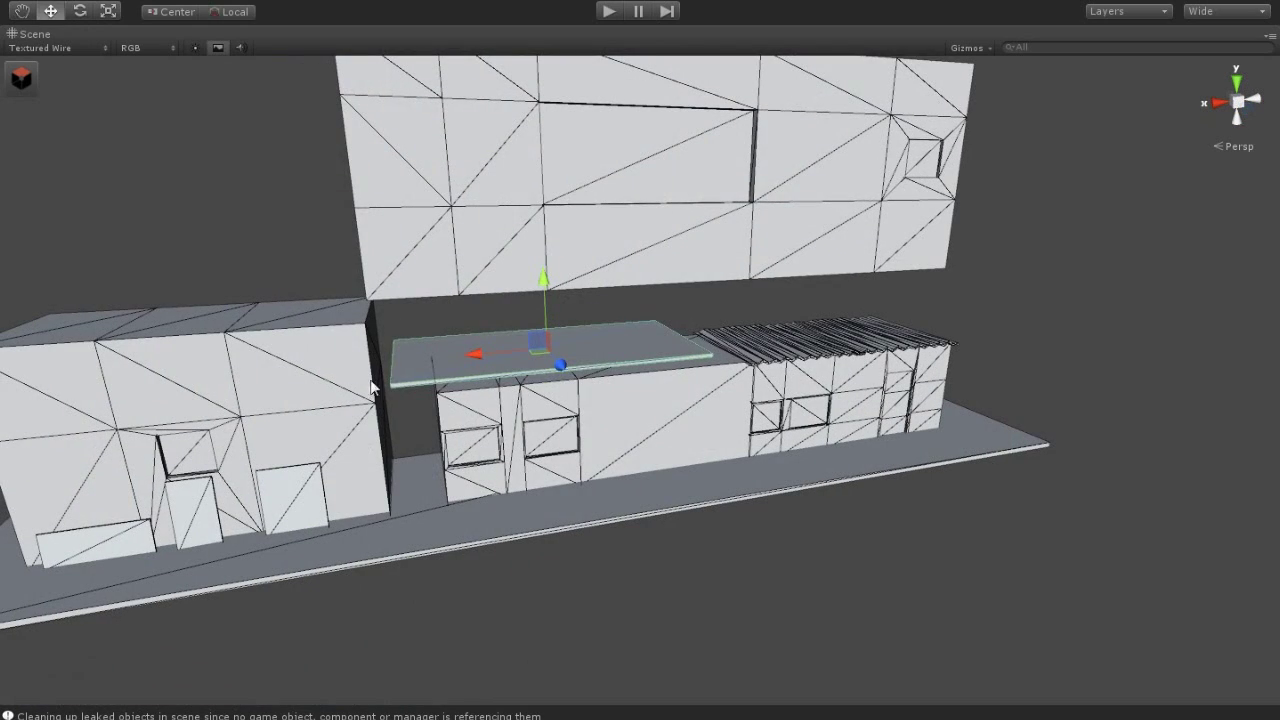
pyautogui.moveTo(520, 352)
pyautogui.keyDown('alt'); pyautogui.mouseDown()
pyautogui.moveTo(604, 391)
pyautogui.moveTo(428, 328)
pyautogui.moveTo(566, 368)
pyautogui.moveTo(574, 443)
pyautogui.moveTo(481, 431)
pyautogui.moveTo(620, 491)
pyautogui.mouseUp(); pyautogui.keyUp('alt')
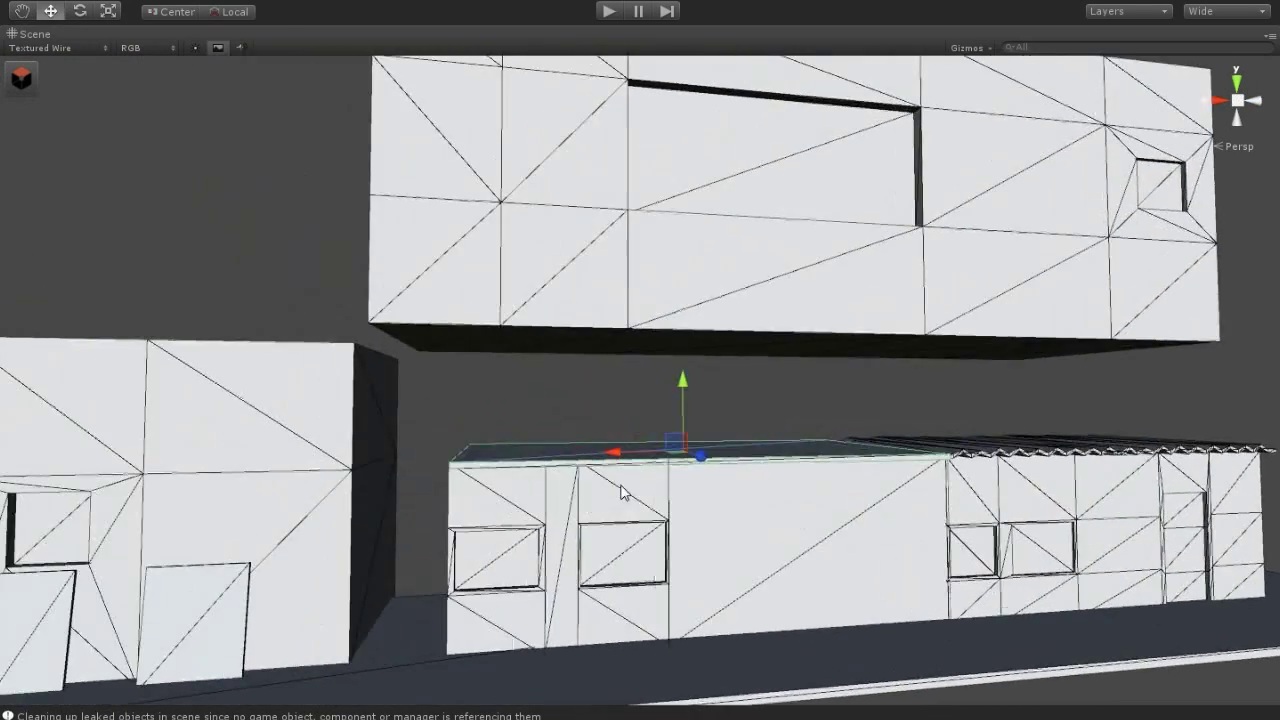
# Pick the slab's left corner vertex to extend it toward the side building
pyautogui.click(21, 77)
pyautogui.click(59, 73)
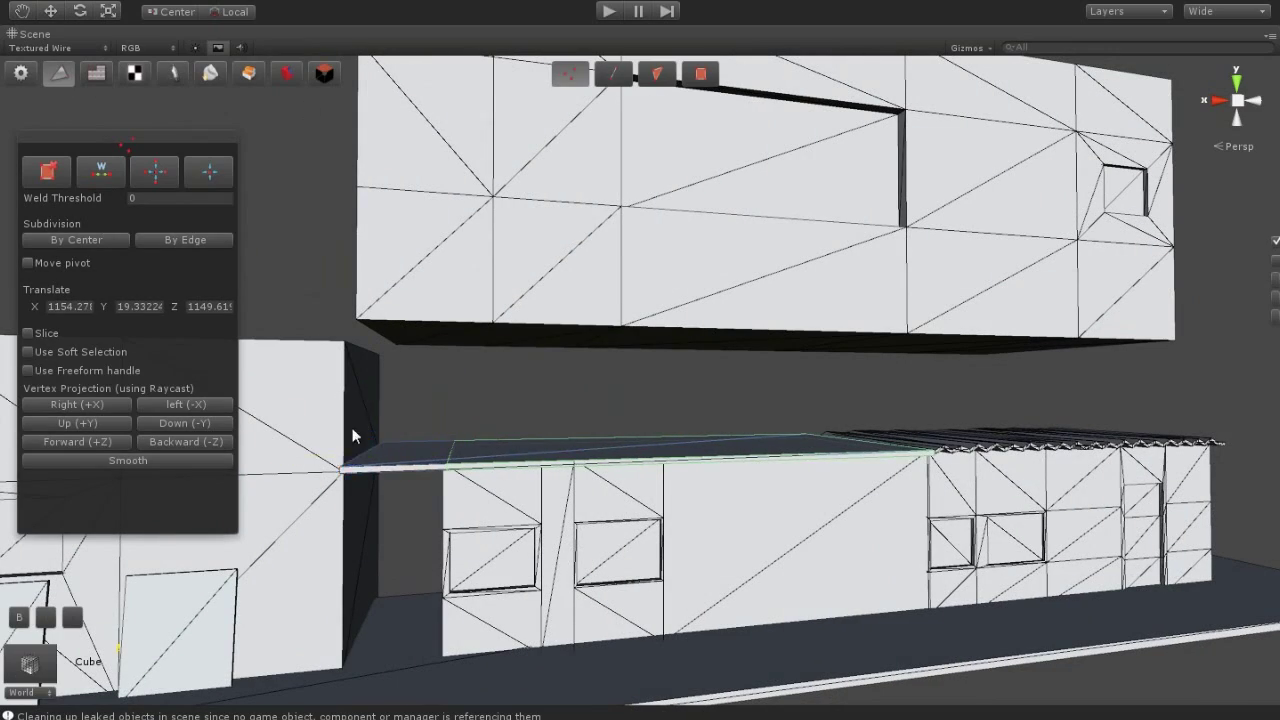
pyautogui.keyDown('alt'); pyautogui.moveTo(351, 436); pyautogui.dragTo(405, 456); pyautogui.keyUp('alt')
pyautogui.click(410, 459)
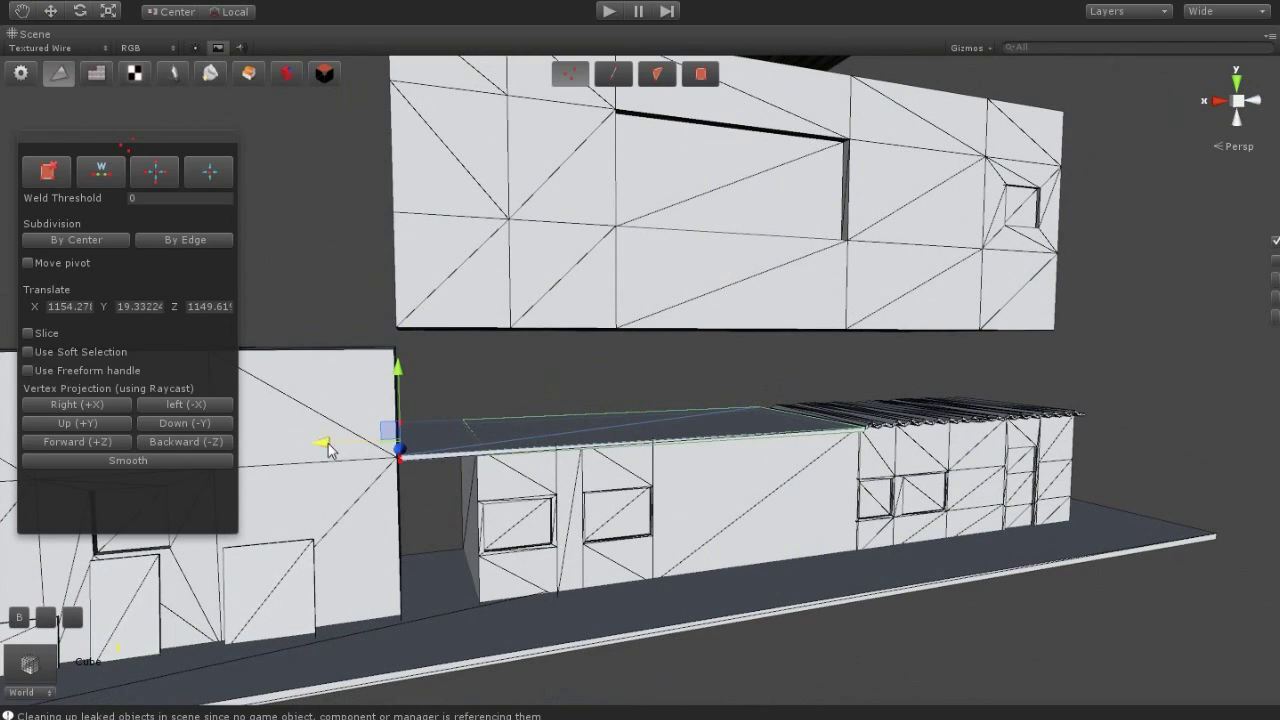
pyautogui.click(21, 73)
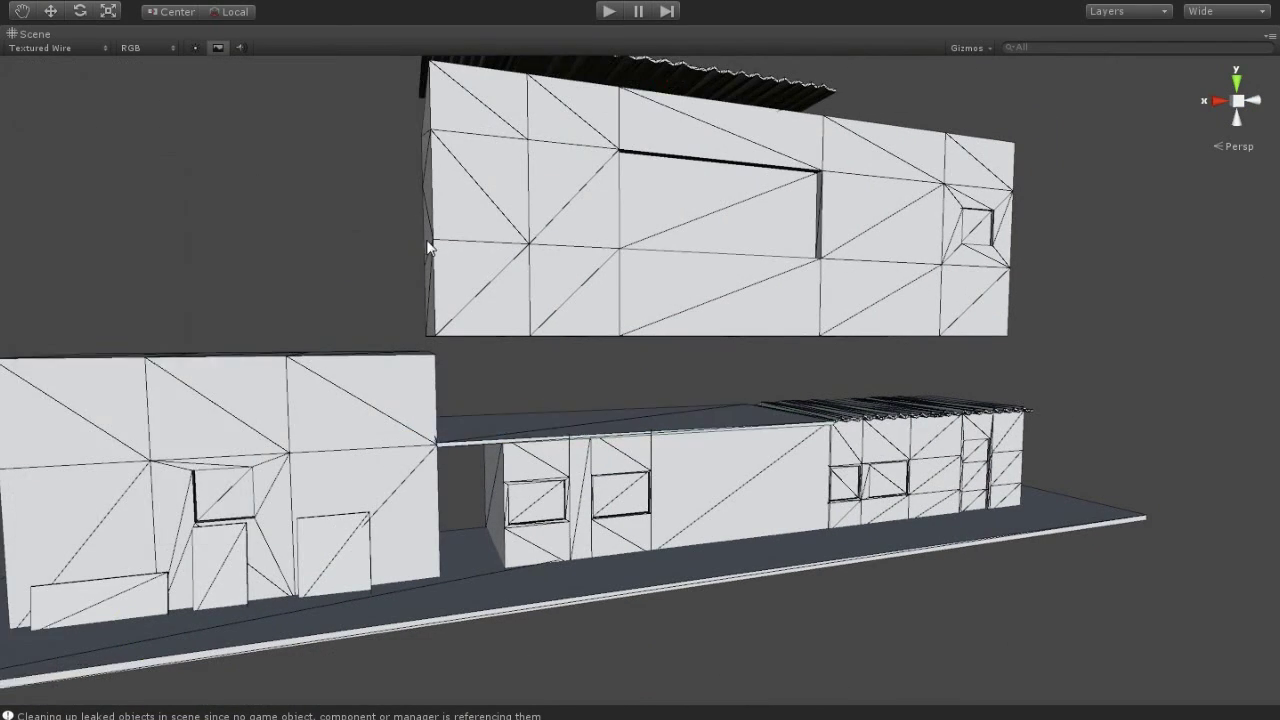
# Lower the upper storey box down onto the long block
pyautogui.keyDown('alt'); pyautogui.moveTo(422, 238); pyautogui.dragTo(466, 154); pyautogui.keyUp('alt')
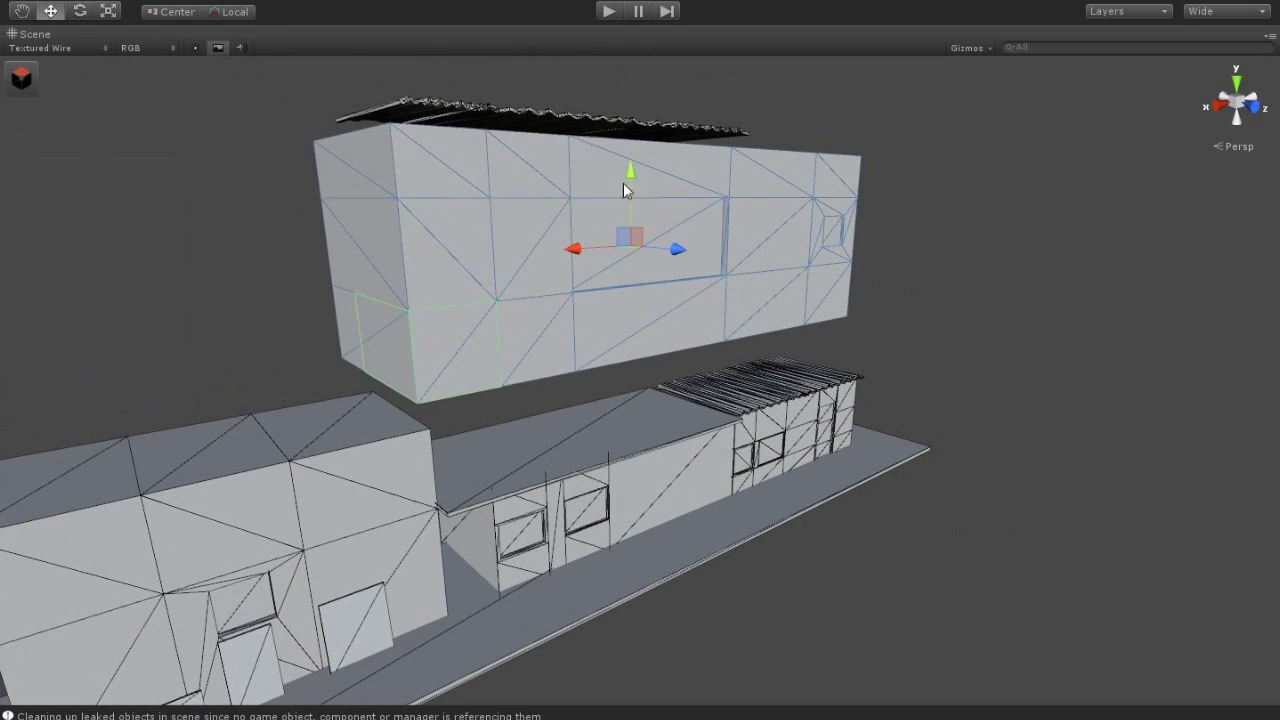
pyautogui.moveTo(630, 172); pyautogui.dragTo(636, 246)
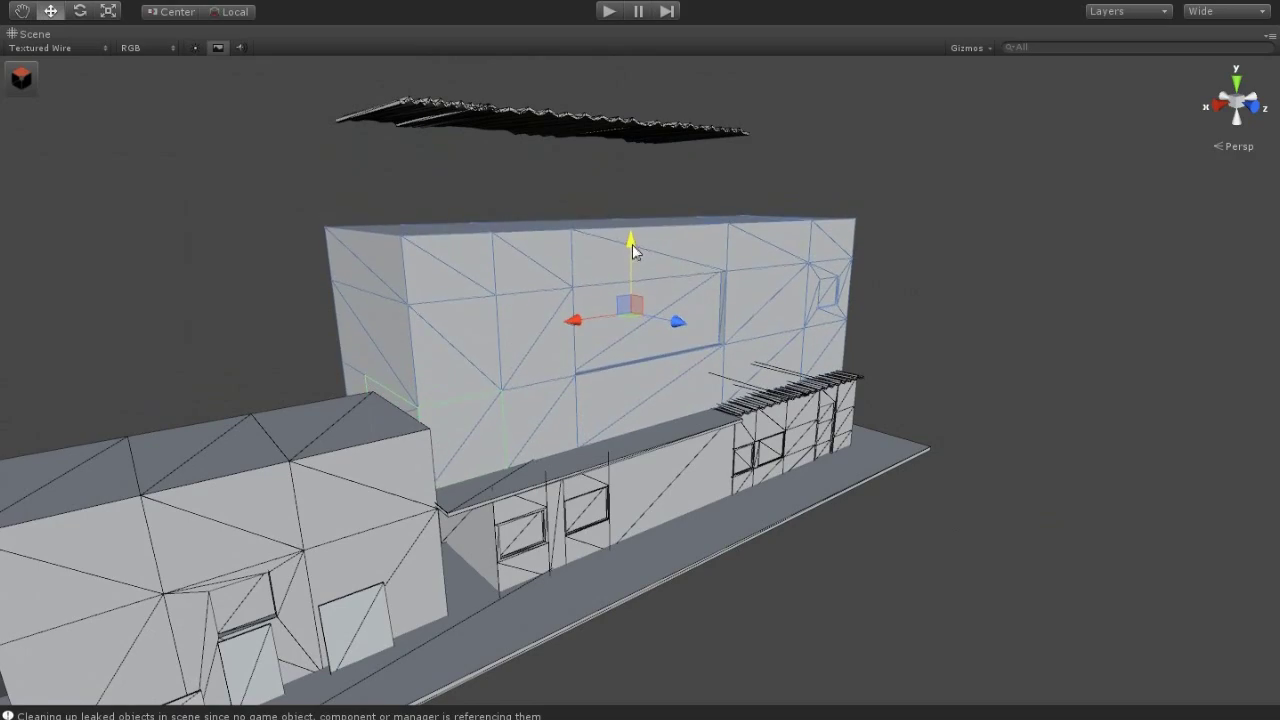
pyautogui.moveTo(637, 243)
pyautogui.keyDown('alt'); pyautogui.mouseDown()
pyautogui.moveTo(496, 364)
pyautogui.moveTo(651, 358)
pyautogui.mouseUp(); pyautogui.keyUp('alt')
# Enlarge the corrugated roof sheet and lay it onto the upper storey's roof
pyautogui.click(590, 298)
pyautogui.keyDown('alt'); pyautogui.moveTo(590, 298); pyautogui.dragTo(338, 341); pyautogui.keyUp('alt')
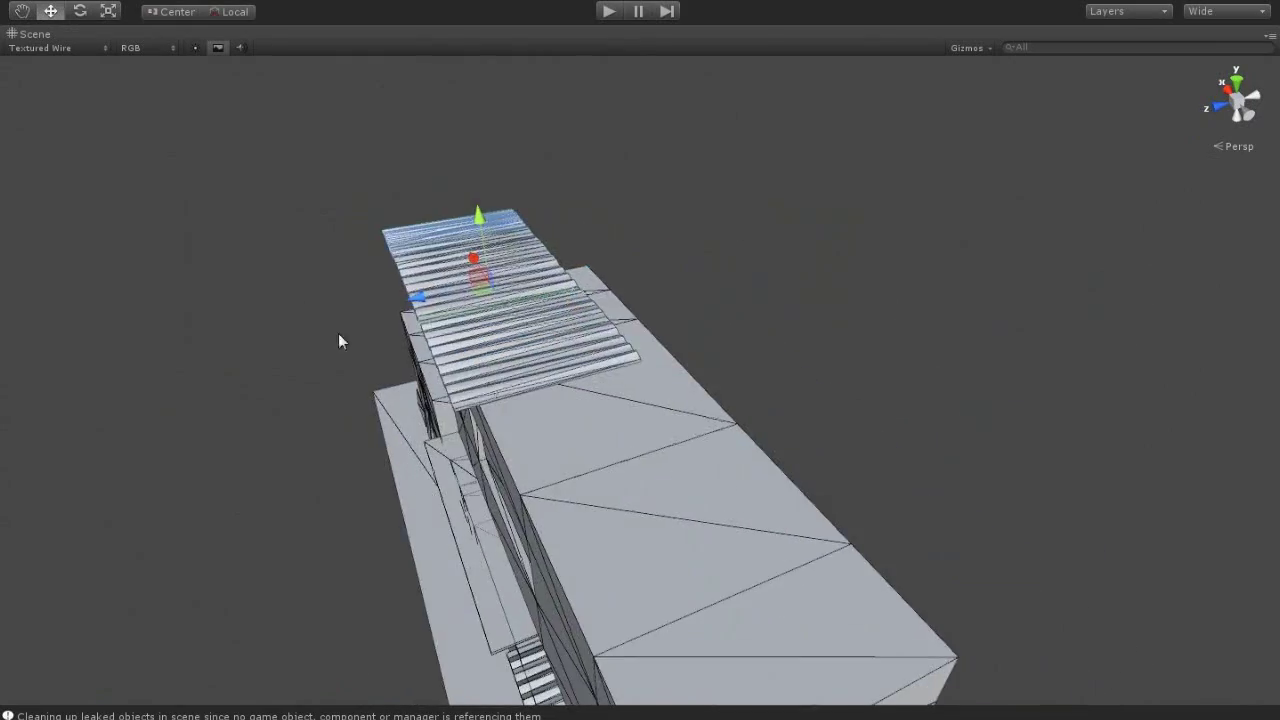
pyautogui.moveTo(493, 292); pyautogui.dragTo(480, 228)
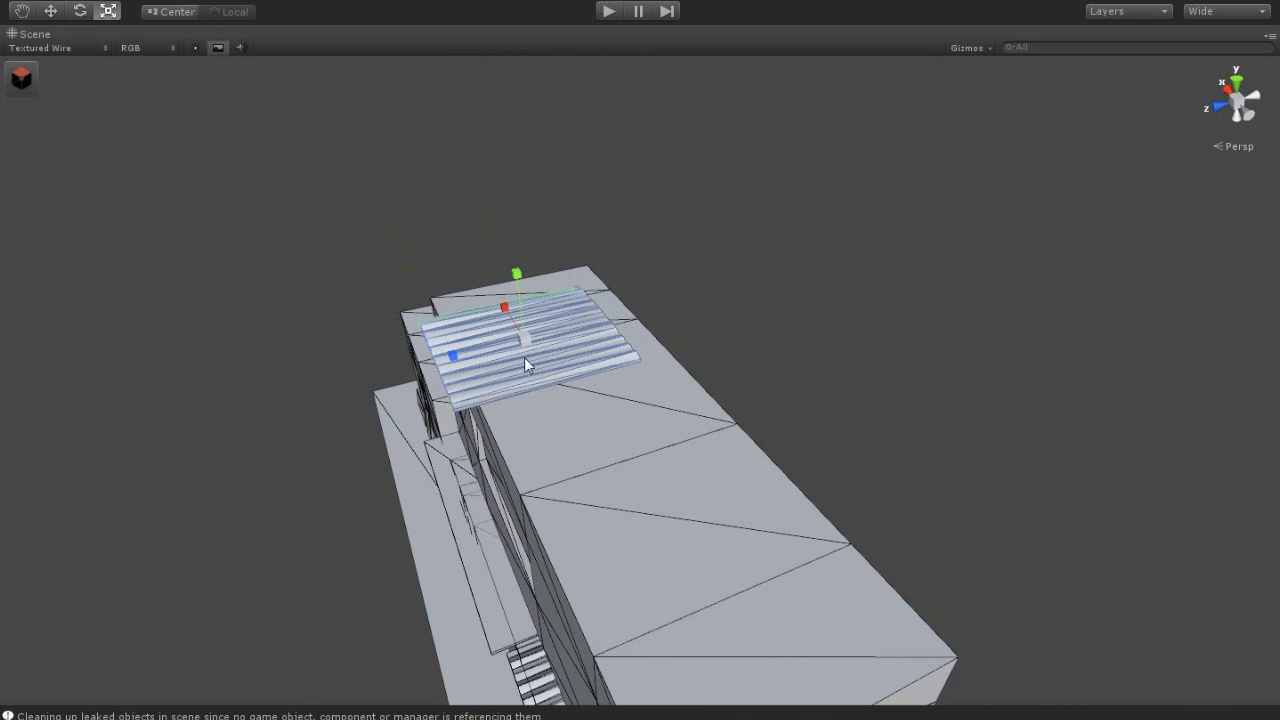
pyautogui.keyDown('alt'); pyautogui.moveTo(524, 357); pyautogui.dragTo(500, 451); pyautogui.keyUp('alt')
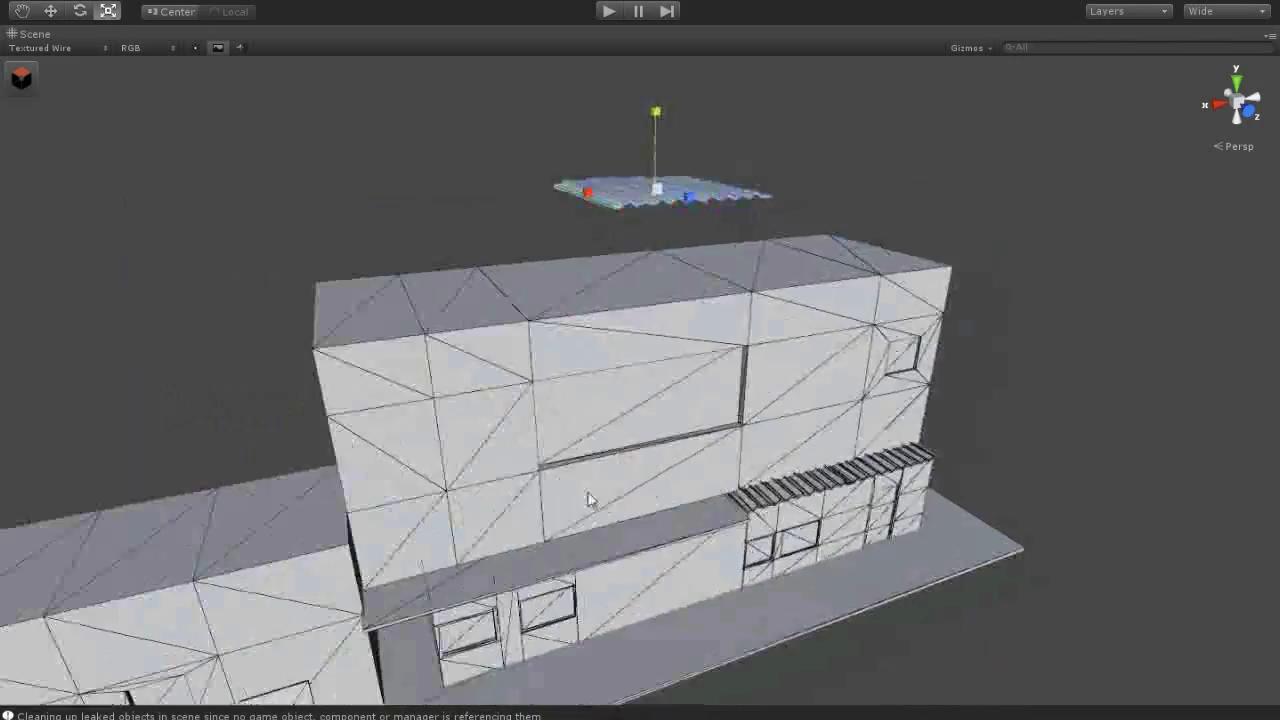
pyautogui.keyDown('alt'); pyautogui.moveTo(586, 500); pyautogui.dragTo(735, 505); pyautogui.keyUp('alt')
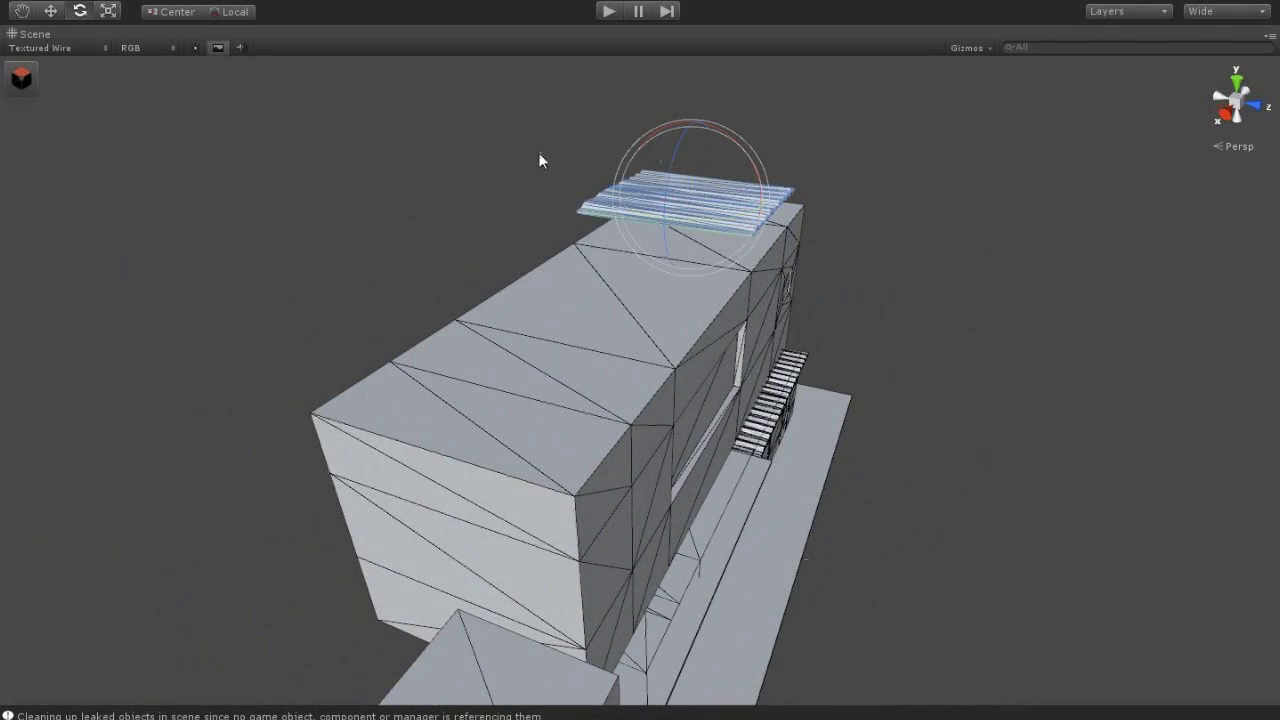
pyautogui.keyDown('alt'); pyautogui.moveTo(858, 293); pyautogui.dragTo(209, 303); pyautogui.keyUp('alt')
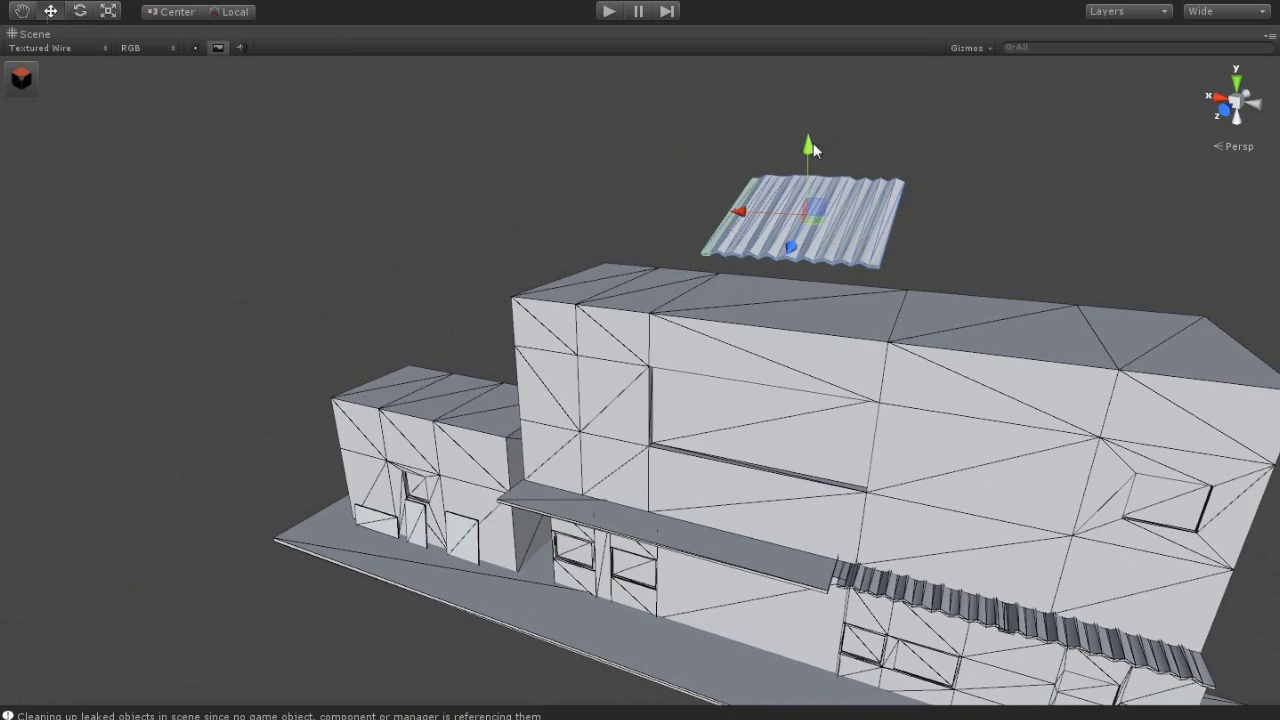
pyautogui.moveTo(813, 144)
pyautogui.mouseDown()
pyautogui.moveTo(810, 246)
pyautogui.moveTo(751, 391)
pyautogui.moveTo(668, 317)
pyautogui.moveTo(614, 366)
pyautogui.moveTo(625, 508)
pyautogui.moveTo(646, 491)
pyautogui.moveTo(611, 463)
pyautogui.mouseUp()
pyautogui.moveTo(708, 440)
pyautogui.mouseDown()
pyautogui.moveTo(769, 297)
pyautogui.moveTo(500, 403)
pyautogui.moveTo(625, 485)
pyautogui.mouseUp()
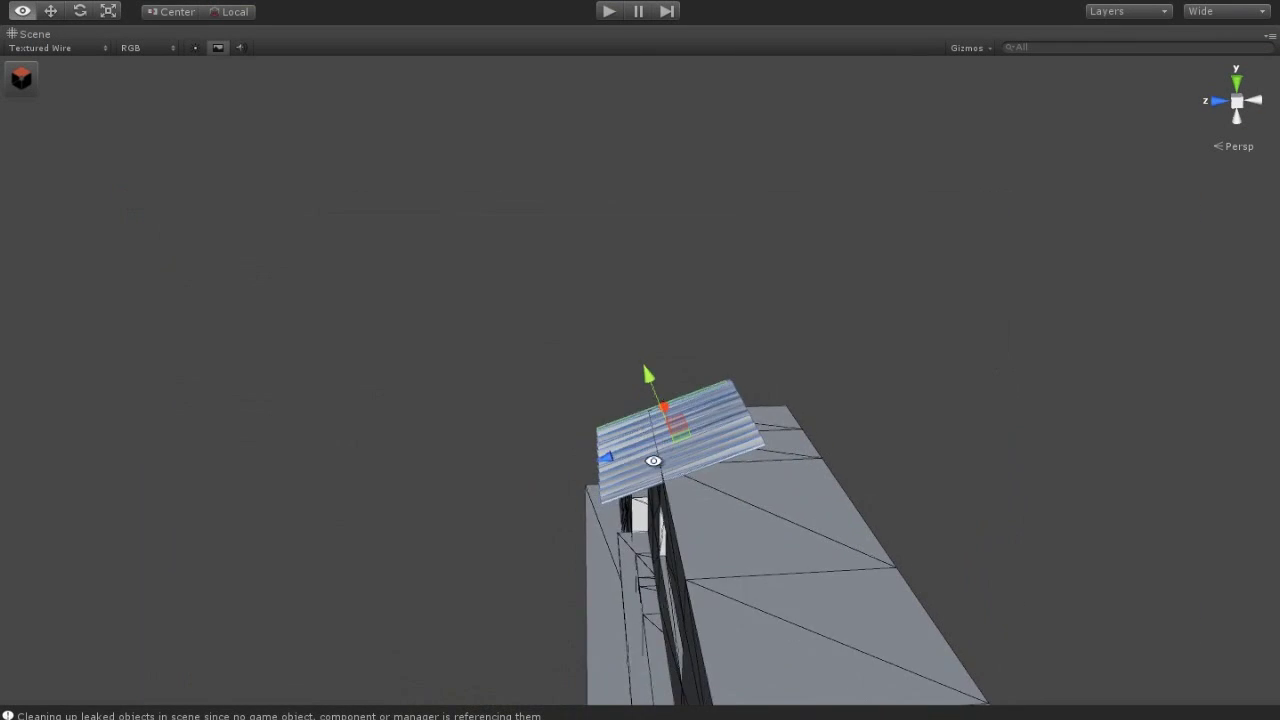
pyautogui.moveTo(654, 448)
pyautogui.keyDown('alt'); pyautogui.mouseDown()
pyautogui.moveTo(470, 317)
pyautogui.moveTo(584, 337)
pyautogui.mouseUp(); pyautogui.keyUp('alt')
# Duplicate the roof sheet with Ctrl+D and slide copies right to span the whole roof
pyautogui.click(21, 78)
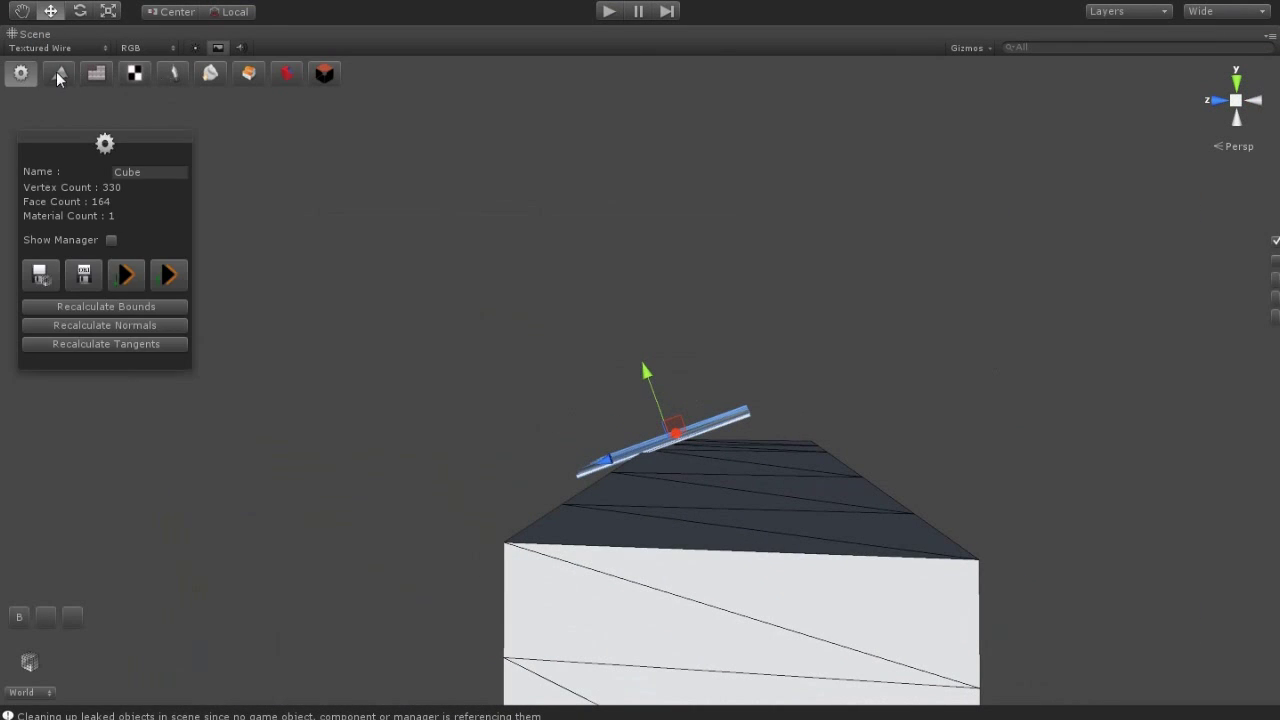
pyautogui.click(570, 73)
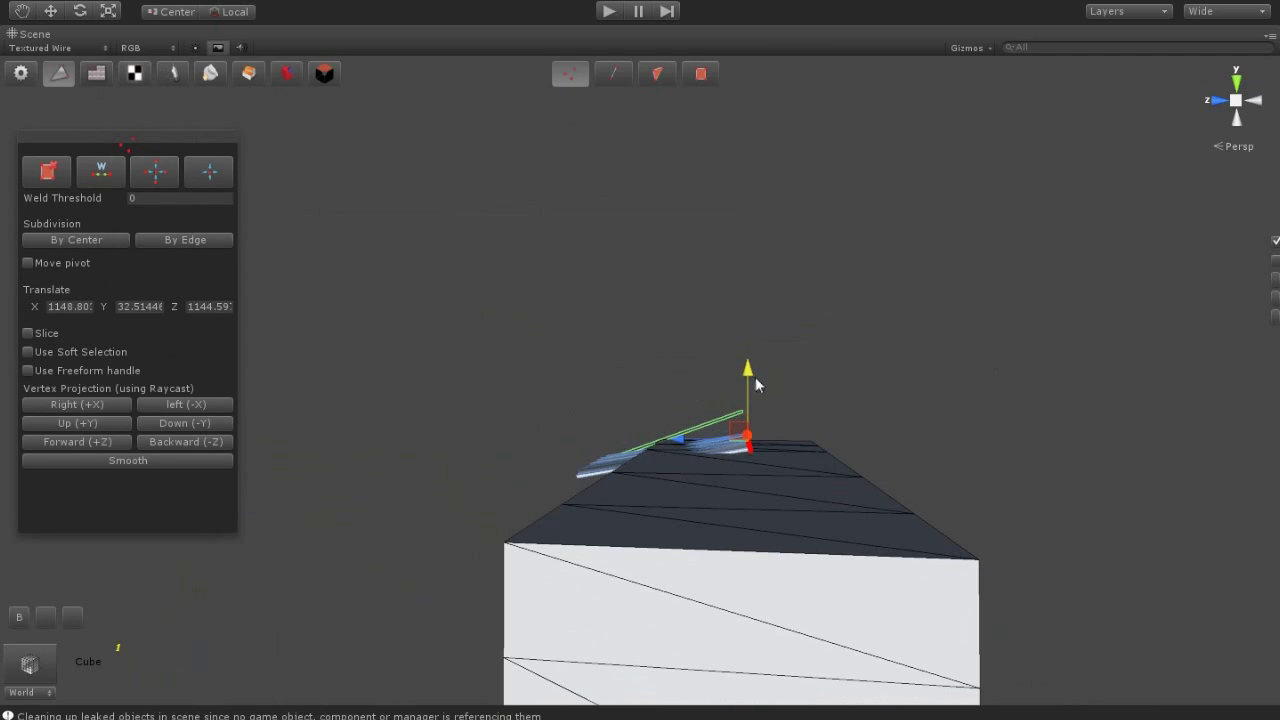
pyautogui.moveTo(851, 402)
pyautogui.keyDown('alt'); pyautogui.mouseDown()
pyautogui.moveTo(547, 459)
pyautogui.moveTo(452, 339)
pyautogui.moveTo(487, 395)
pyautogui.mouseUp(); pyautogui.keyUp('alt')
pyautogui.click(540, 340)
pyautogui.hotkey('ctrl', 'd')
pyautogui.moveTo(496, 338)
pyautogui.mouseDown()
pyautogui.moveTo(730, 342)
pyautogui.moveTo(714, 344)
pyautogui.mouseUp()
pyautogui.keyDown('shift'); pyautogui.click(528, 375); pyautogui.keyUp('shift')
pyautogui.click(727, 372)
pyautogui.keyDown('shift'); pyautogui.click(614, 371); pyautogui.keyUp('shift')
pyautogui.hotkey('ctrl', 'd')
pyautogui.moveTo(620, 340)
pyautogui.mouseDown()
pyautogui.moveTo(965, 345)
pyautogui.moveTo(1017, 332)
pyautogui.moveTo(963, 431)
pyautogui.moveTo(854, 331)
pyautogui.mouseUp()
pyautogui.moveTo(811, 284)
pyautogui.mouseDown()
pyautogui.moveTo(1088, 398)
pyautogui.moveTo(811, 480)
pyautogui.moveTo(680, 443)
pyautogui.mouseUp()
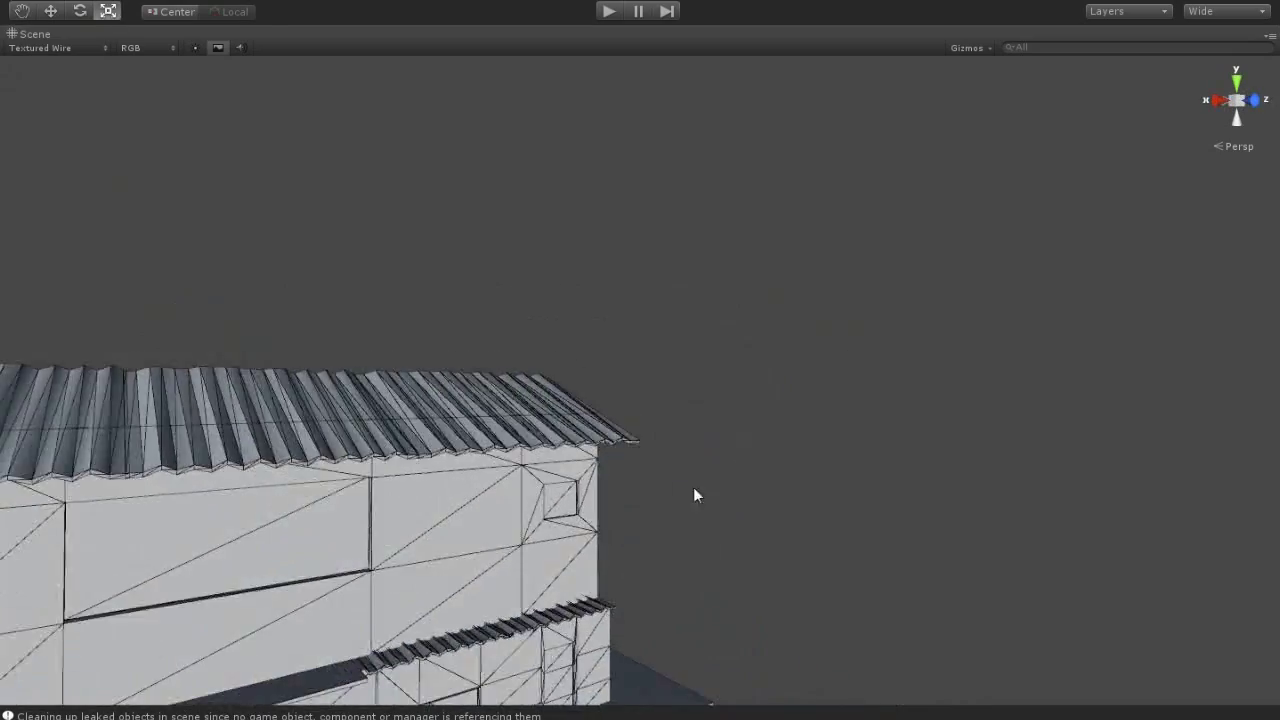
# Orbit and zoom out to a three-quarter view of the house front
pyautogui.moveTo(697, 495)
pyautogui.keyDown('alt'); pyautogui.mouseDown()
pyautogui.moveTo(757, 386)
pyautogui.moveTo(334, 323)
pyautogui.moveTo(474, 400)
pyautogui.moveTo(535, 482)
pyautogui.moveTo(731, 594)
pyautogui.moveTo(571, 466)
pyautogui.moveTo(643, 523)
pyautogui.moveTo(526, 532)
pyautogui.moveTo(983, 514)
pyautogui.moveTo(943, 457)
pyautogui.moveTo(783, 474)
pyautogui.moveTo(795, 468)
pyautogui.mouseUp(); pyautogui.keyUp('alt')
pyautogui.click(495, 490)
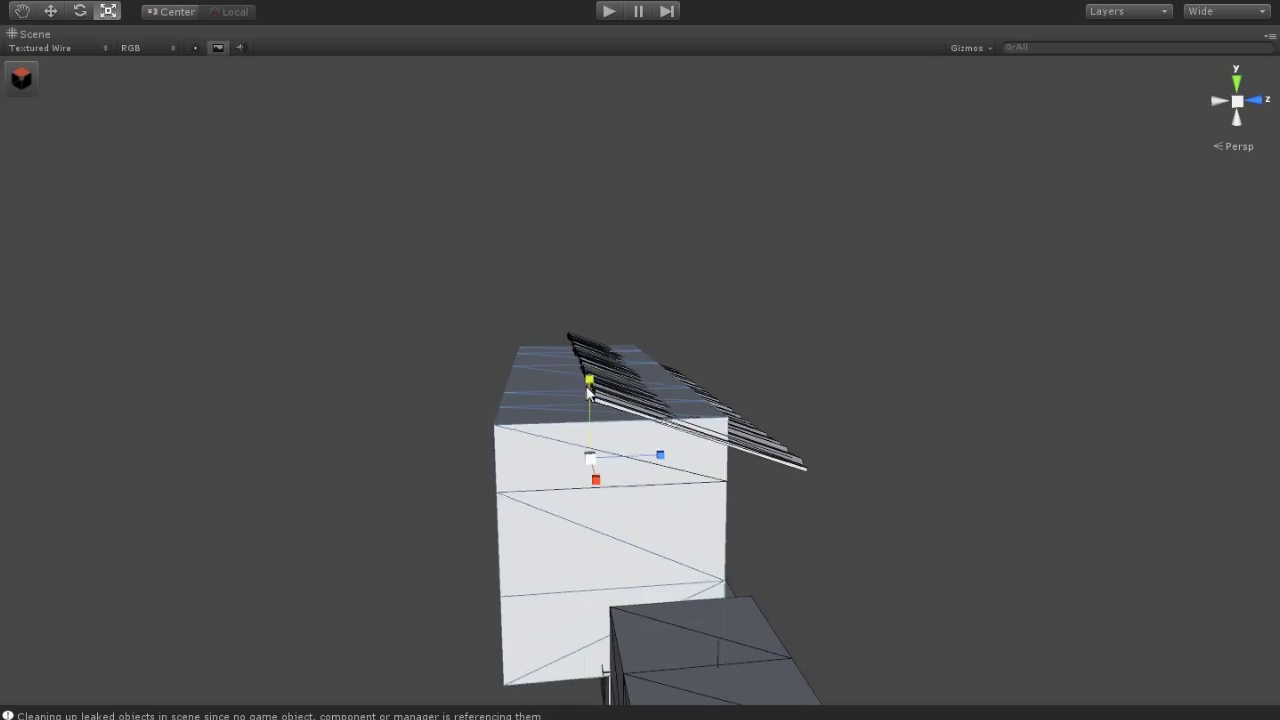
pyautogui.click(846, 426)
pyautogui.moveTo(846, 426)
pyautogui.keyDown('alt'); pyautogui.mouseDown()
pyautogui.moveTo(434, 464)
pyautogui.moveTo(606, 560)
pyautogui.moveTo(722, 557)
pyautogui.moveTo(337, 457)
pyautogui.moveTo(63, 480)
pyautogui.mouseUp(); pyautogui.keyUp('alt')
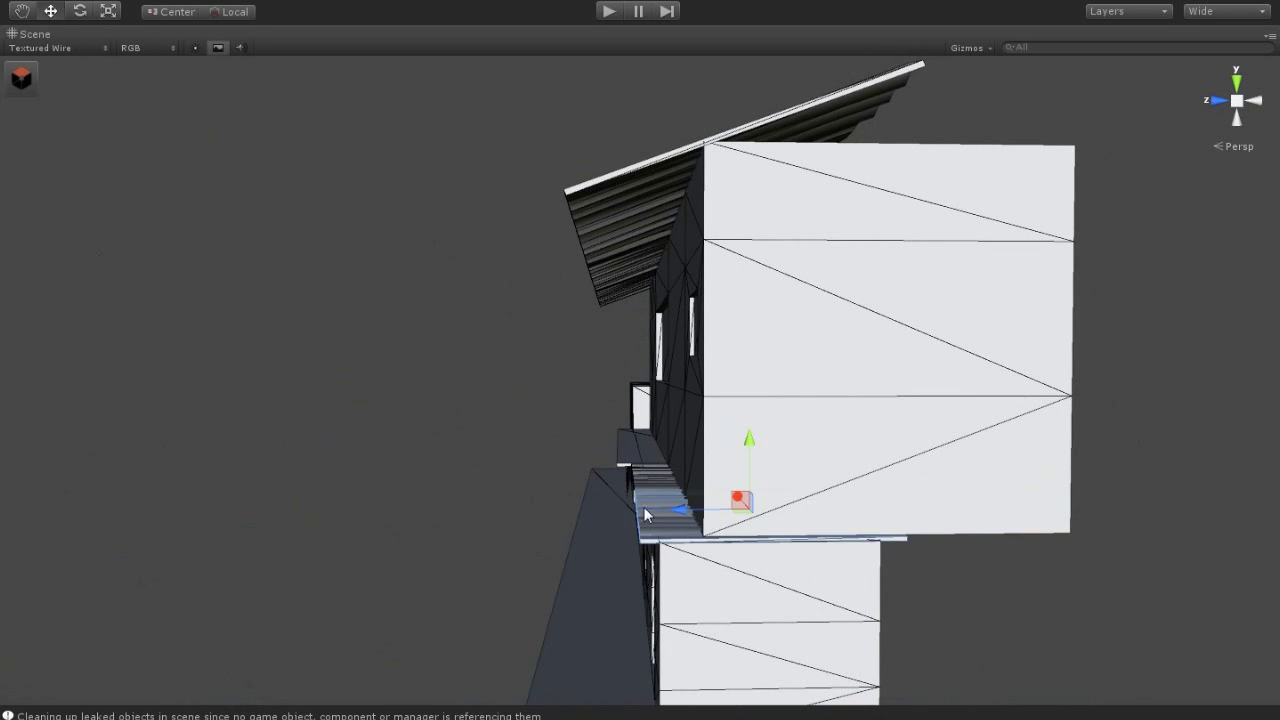
pyautogui.moveTo(642, 503)
pyautogui.keyDown('alt'); pyautogui.mouseDown()
pyautogui.moveTo(740, 466)
pyautogui.moveTo(886, 466)
pyautogui.moveTo(766, 491)
pyautogui.moveTo(443, 697)
pyautogui.mouseUp(); pyautogui.keyUp('alt')
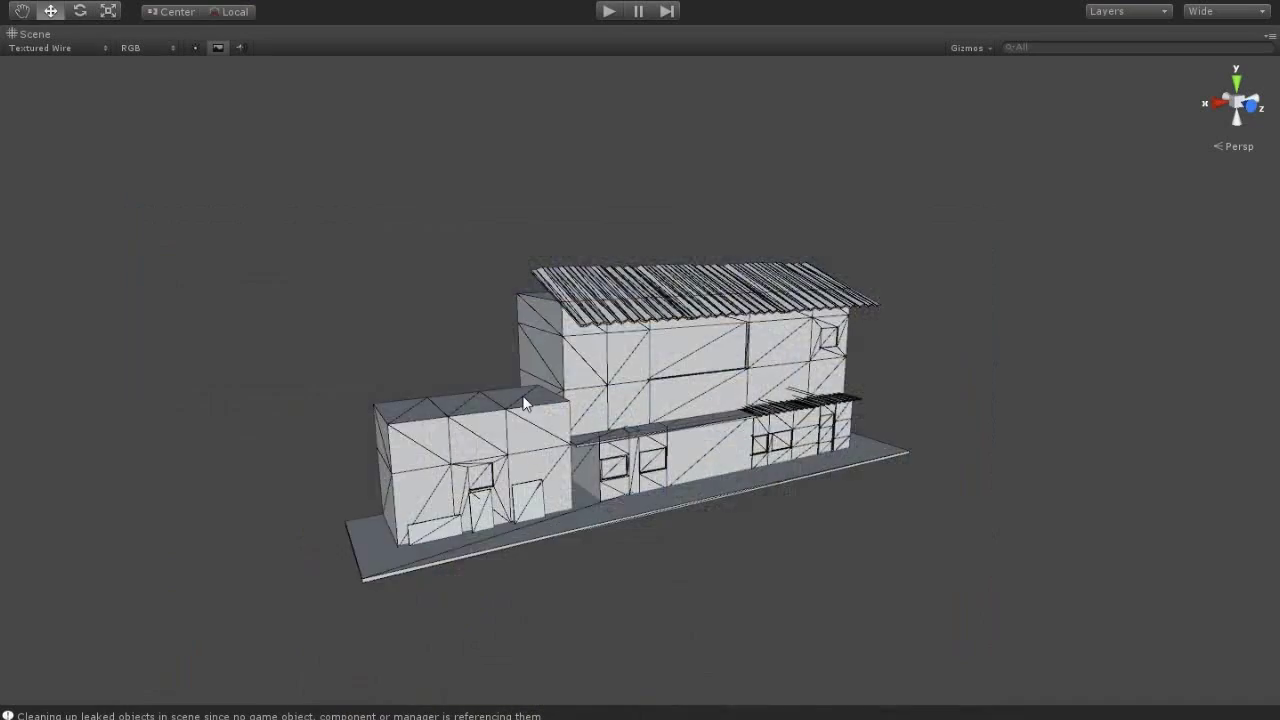
pyautogui.moveTo(677, 346)
pyautogui.keyDown('alt'); pyautogui.mouseDown()
pyautogui.moveTo(758, 477)
pyautogui.moveTo(537, 477)
pyautogui.moveTo(627, 456)
pyautogui.mouseUp(); pyautogui.keyUp('alt')
# Move a corner vertex of the lower side cube, then start adding a new box
pyautogui.click(758, 477)
pyautogui.click(22, 78)
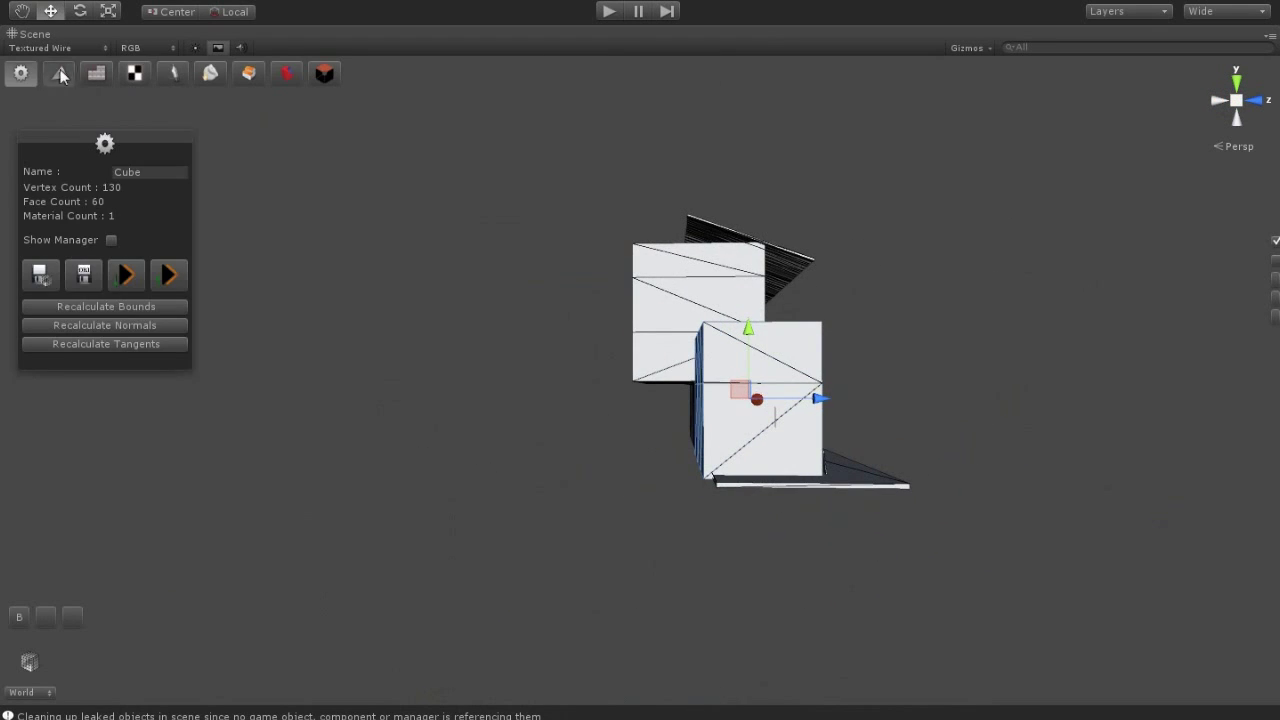
pyautogui.keyDown('alt'); pyautogui.moveTo(560, 480); pyautogui.dragTo(629, 474); pyautogui.keyUp('alt')
pyautogui.click(570, 73)
pyautogui.moveTo(512, 185); pyautogui.dragTo(515, 190)
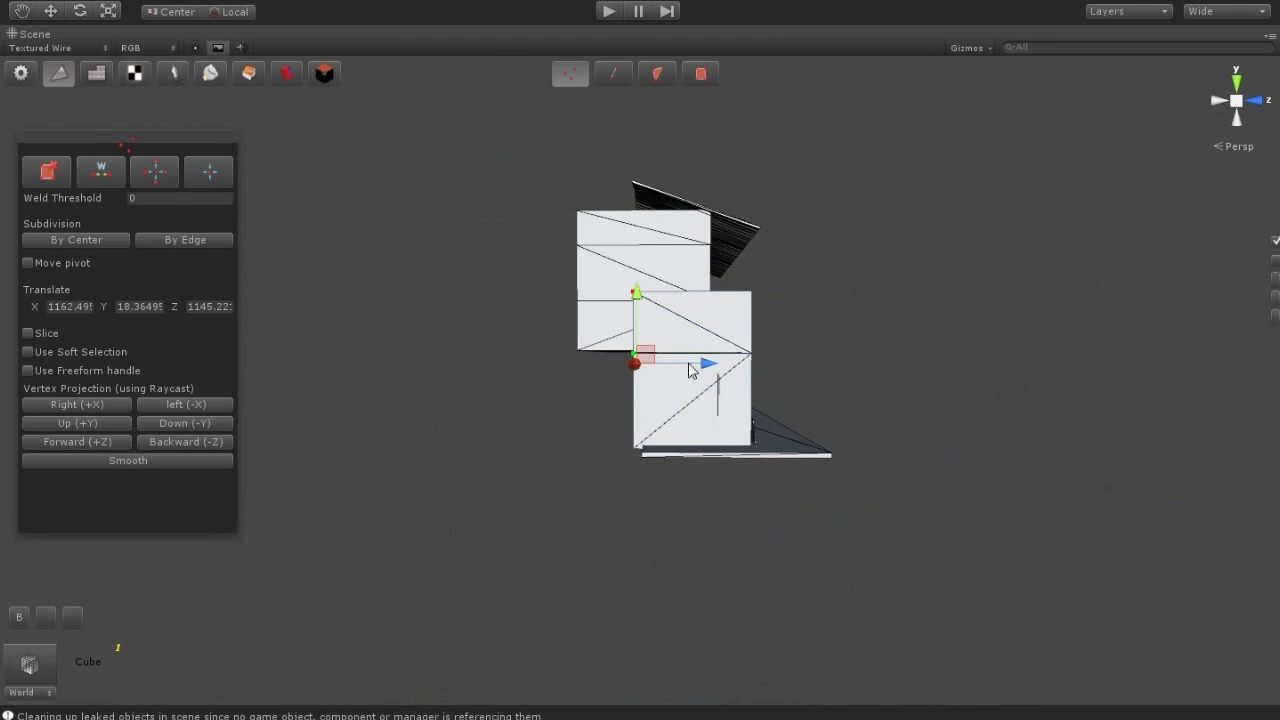
pyautogui.moveTo(636, 372)
pyautogui.keyDown('alt'); pyautogui.mouseDown()
pyautogui.moveTo(666, 563)
pyautogui.moveTo(720, 560)
pyautogui.moveTo(343, 466)
pyautogui.moveTo(808, 513)
pyautogui.moveTo(677, 533)
pyautogui.moveTo(722, 523)
pyautogui.mouseUp(); pyautogui.keyUp('alt')
pyautogui.click(21, 73)
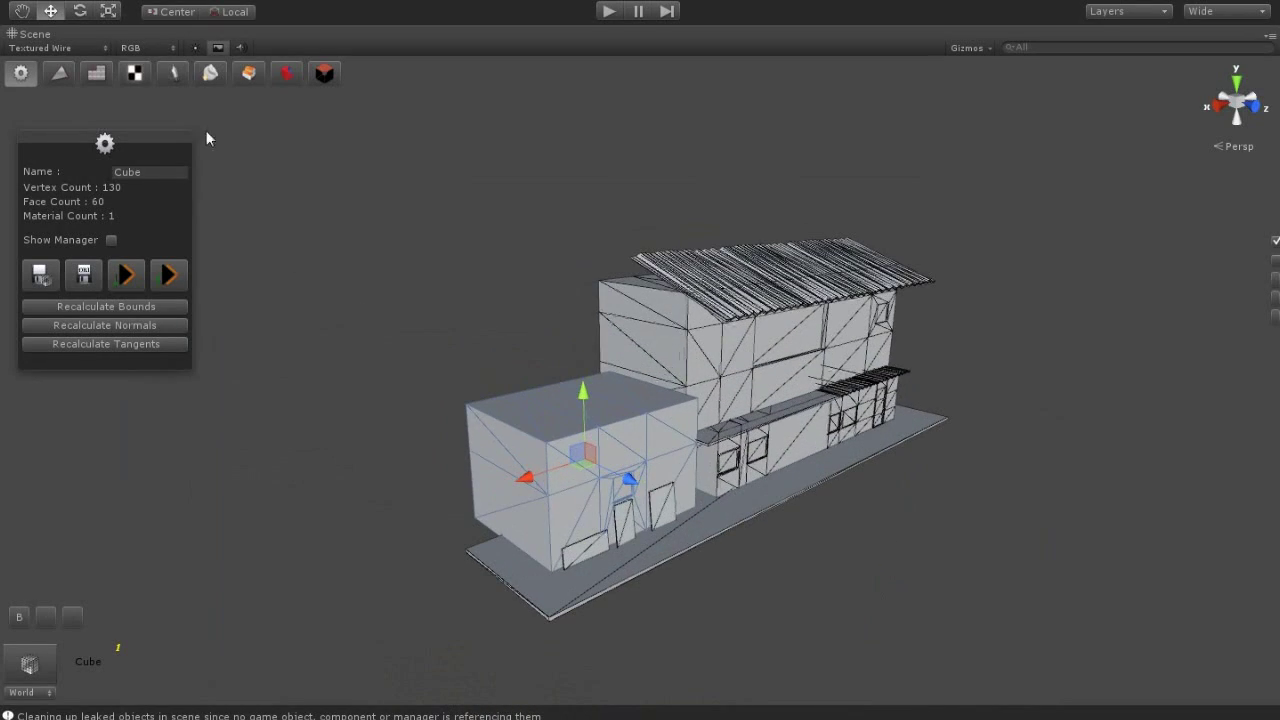
pyautogui.click(118, 4)
pyautogui.moveTo(240, 27)
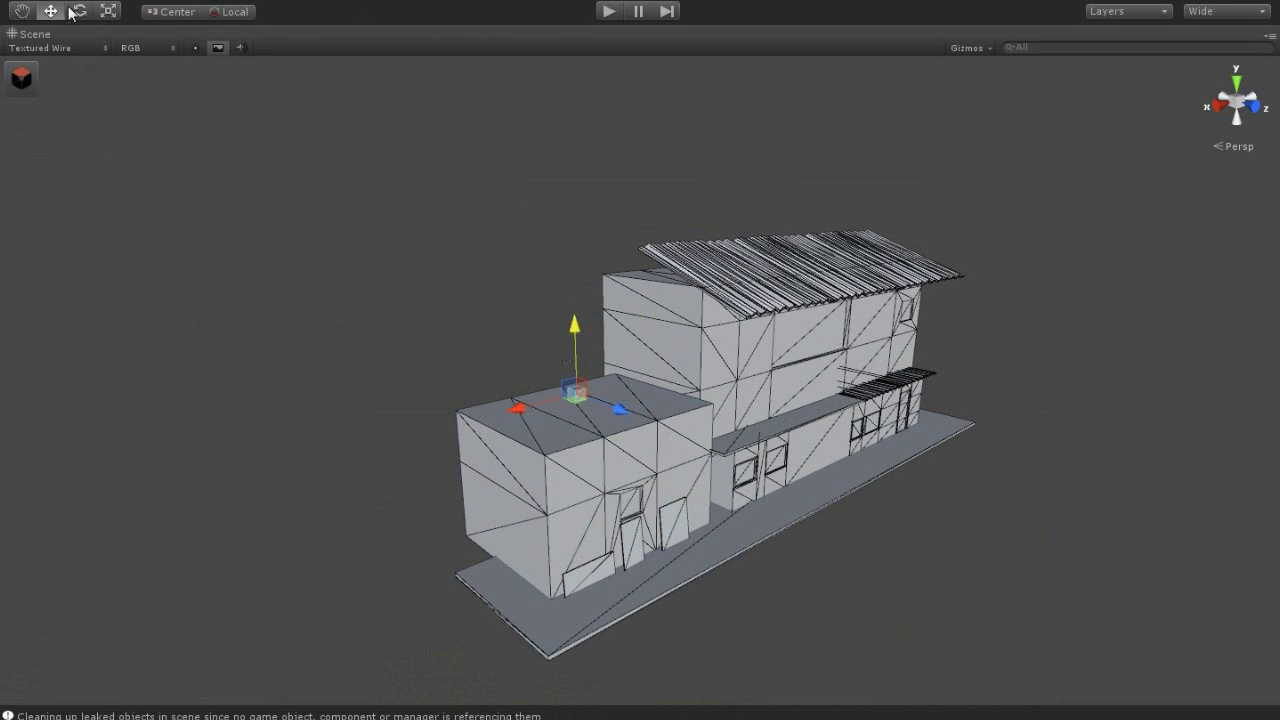
# Scale the new box up evenly into the side tower's upper storey
pyautogui.moveTo(579, 400)
pyautogui.mouseDown()
pyautogui.moveTo(688, 8)
pyautogui.moveTo(563, 365)
pyautogui.mouseUp()
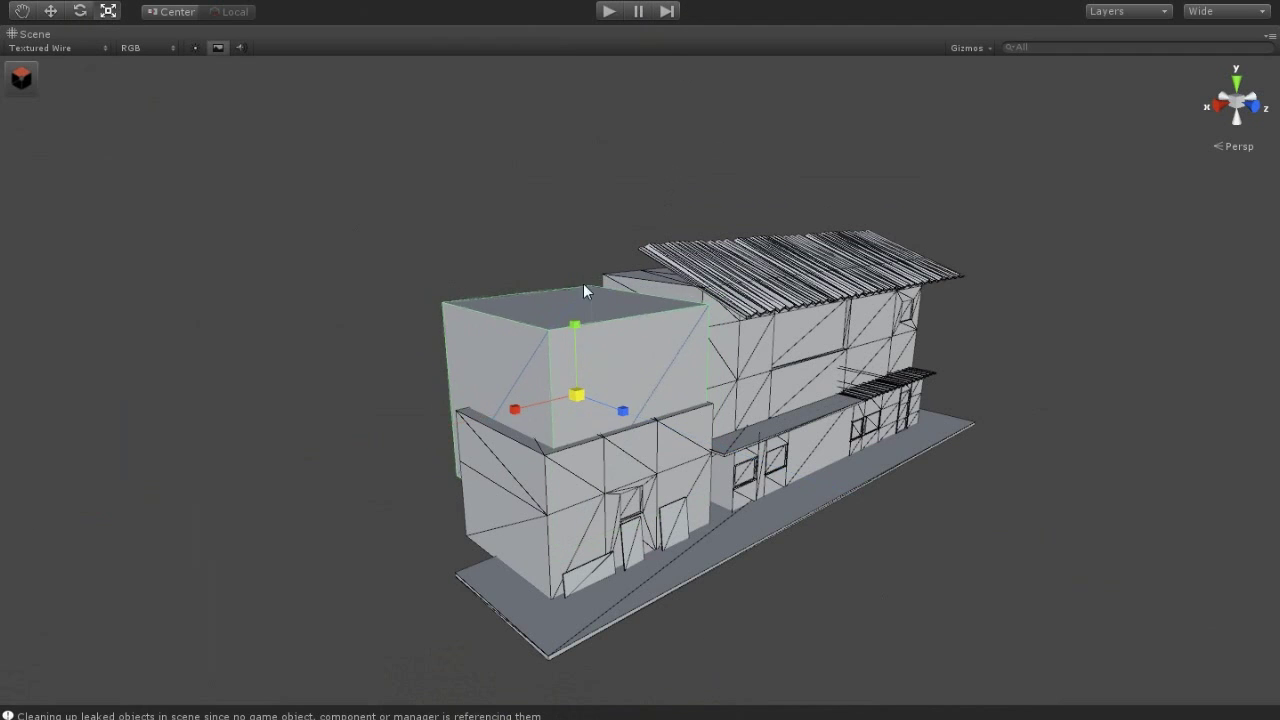
pyautogui.moveTo(581, 341)
pyautogui.mouseDown()
pyautogui.moveTo(565, 289)
pyautogui.moveTo(623, 590)
pyautogui.moveTo(452, 430)
pyautogui.mouseUp()
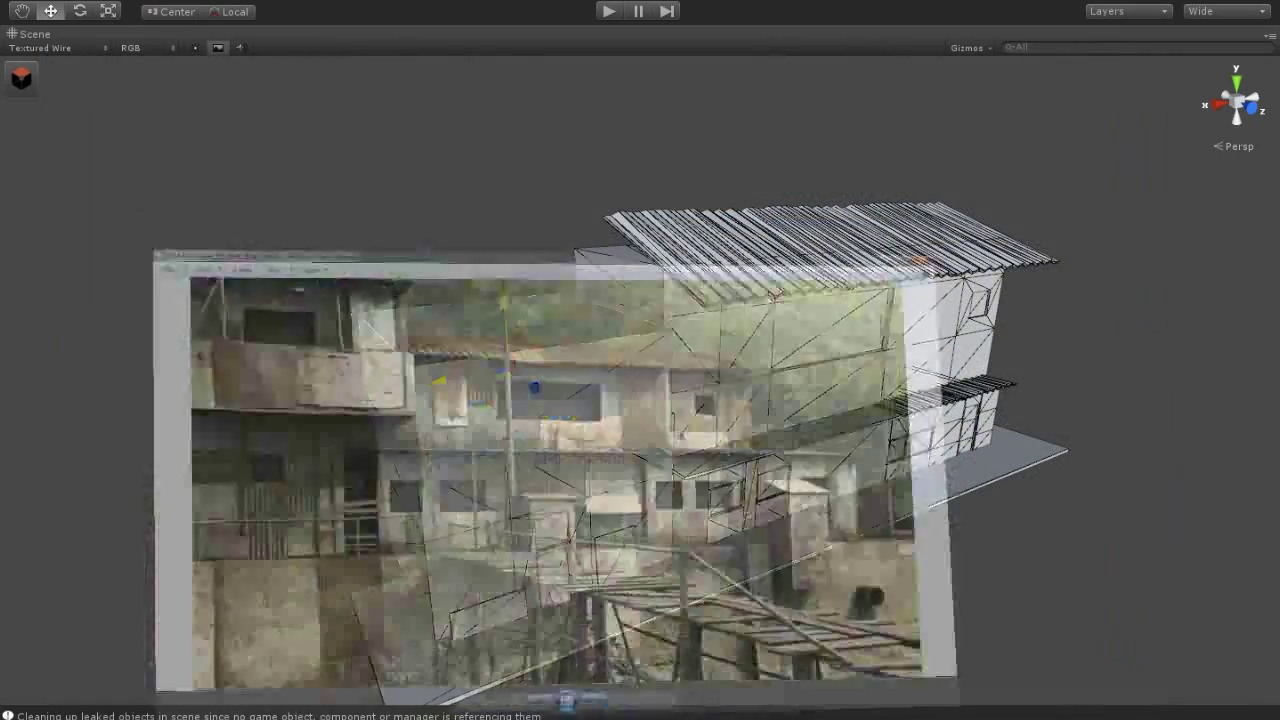
pyautogui.press('w')
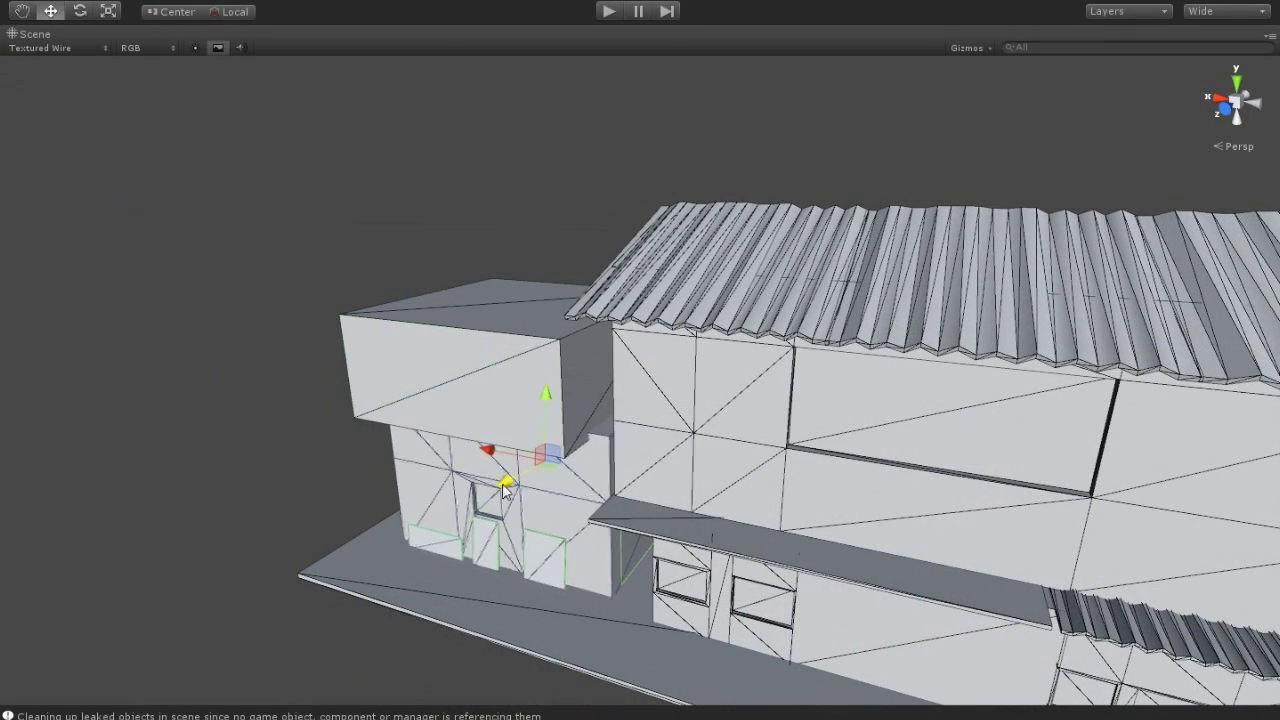
# Slide the corrugated roof along the long block's length and select the tower's upper box
pyautogui.moveTo(497, 490)
pyautogui.keyDown('alt'); pyautogui.mouseDown()
pyautogui.moveTo(989, 463)
pyautogui.moveTo(918, 548)
pyautogui.mouseUp(); pyautogui.keyUp('alt')
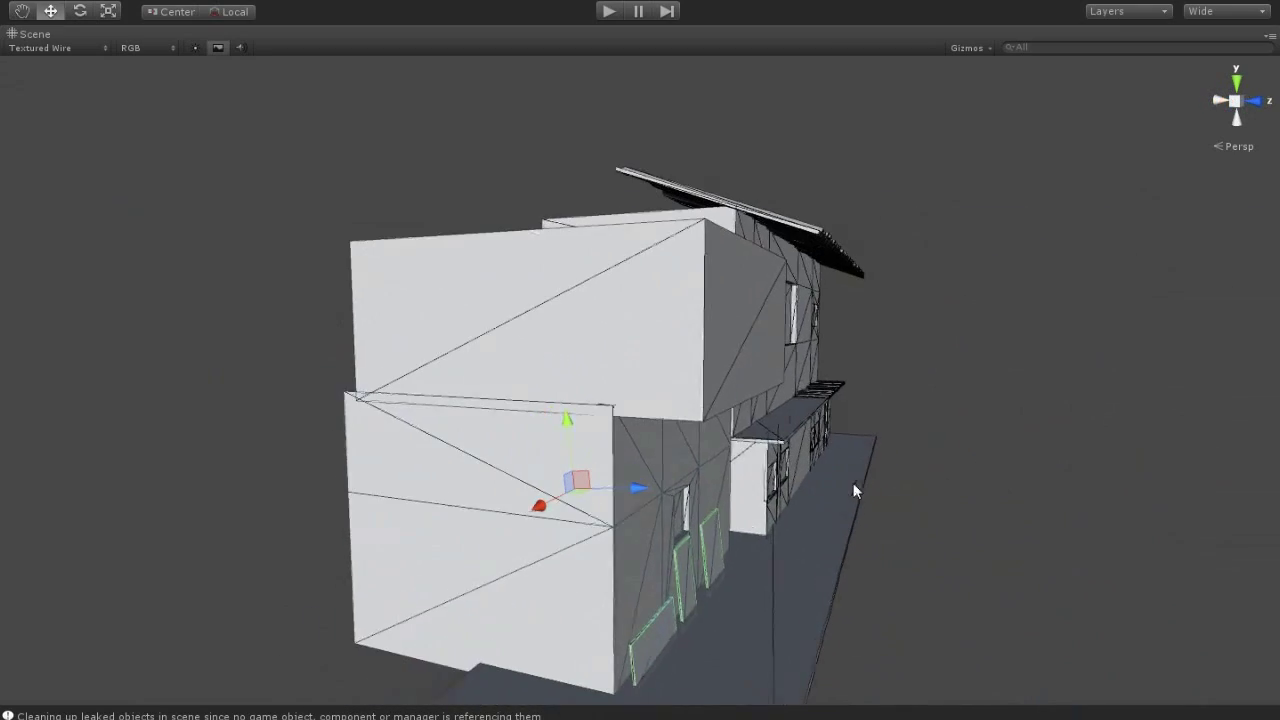
pyautogui.scroll(-5, 918, 548)
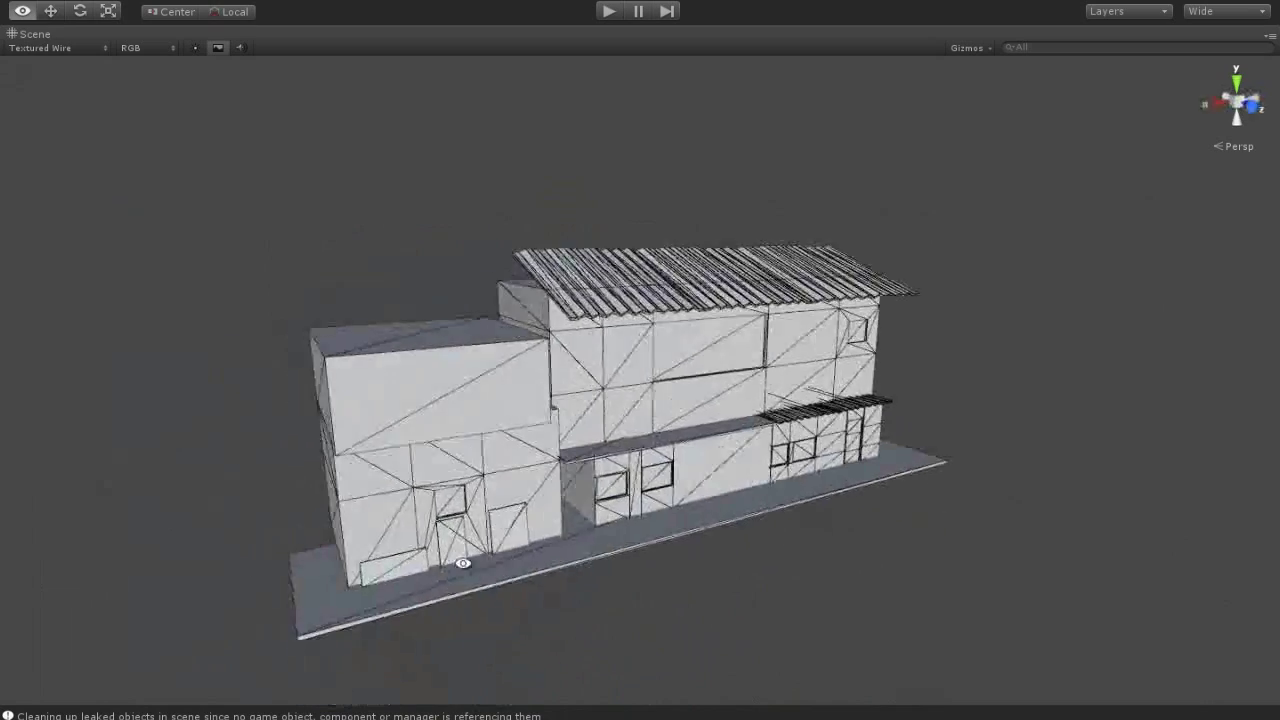
pyautogui.click(660, 285)
pyautogui.keyDown('alt'); pyautogui.moveTo(660, 285); pyautogui.dragTo(657, 300); pyautogui.keyUp('alt')
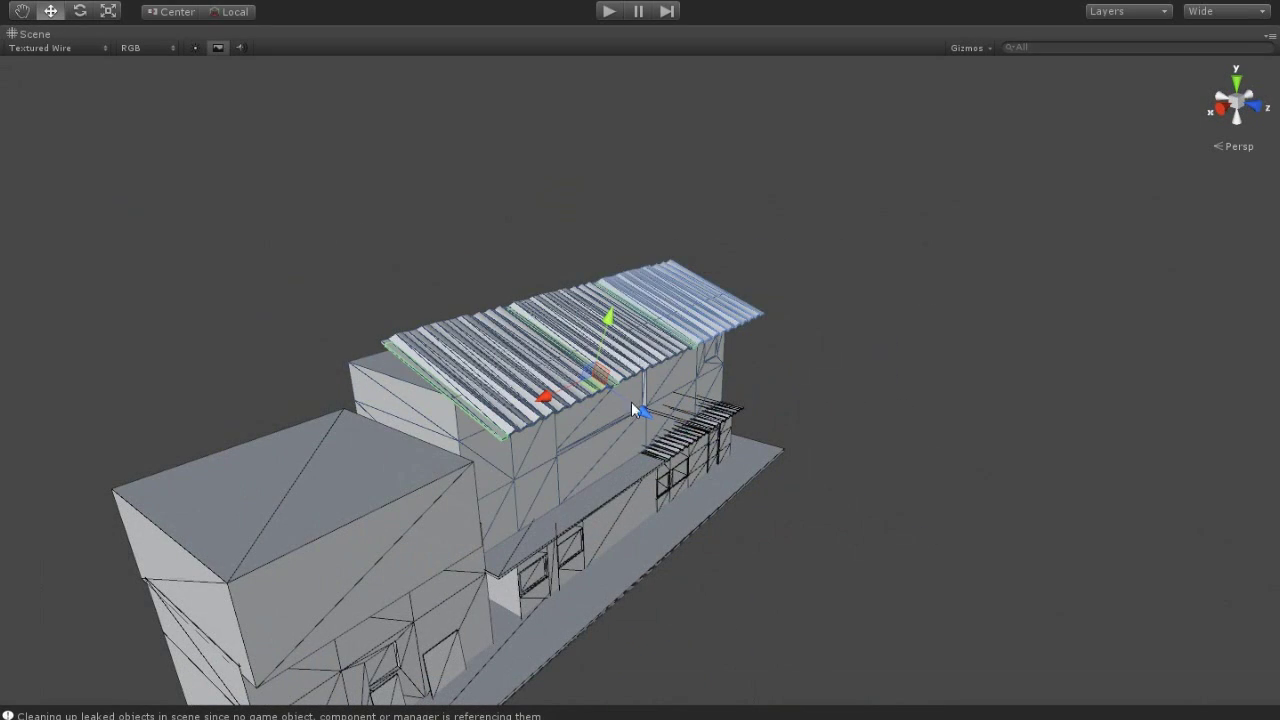
pyautogui.moveTo(640, 410); pyautogui.dragTo(648, 418)
pyautogui.keyDown('alt'); pyautogui.moveTo(797, 410); pyautogui.dragTo(601, 492); pyautogui.keyUp('alt')
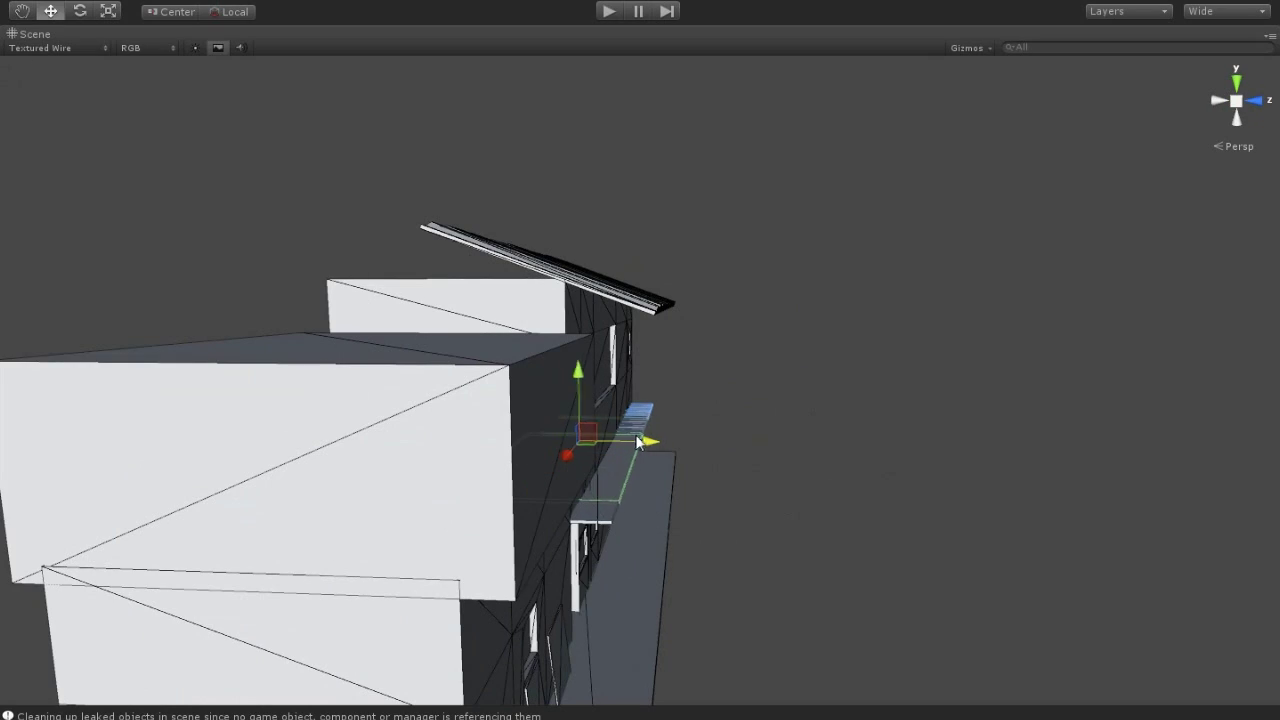
pyautogui.keyDown('alt'); pyautogui.moveTo(638, 443); pyautogui.dragTo(694, 546); pyautogui.keyUp('alt')
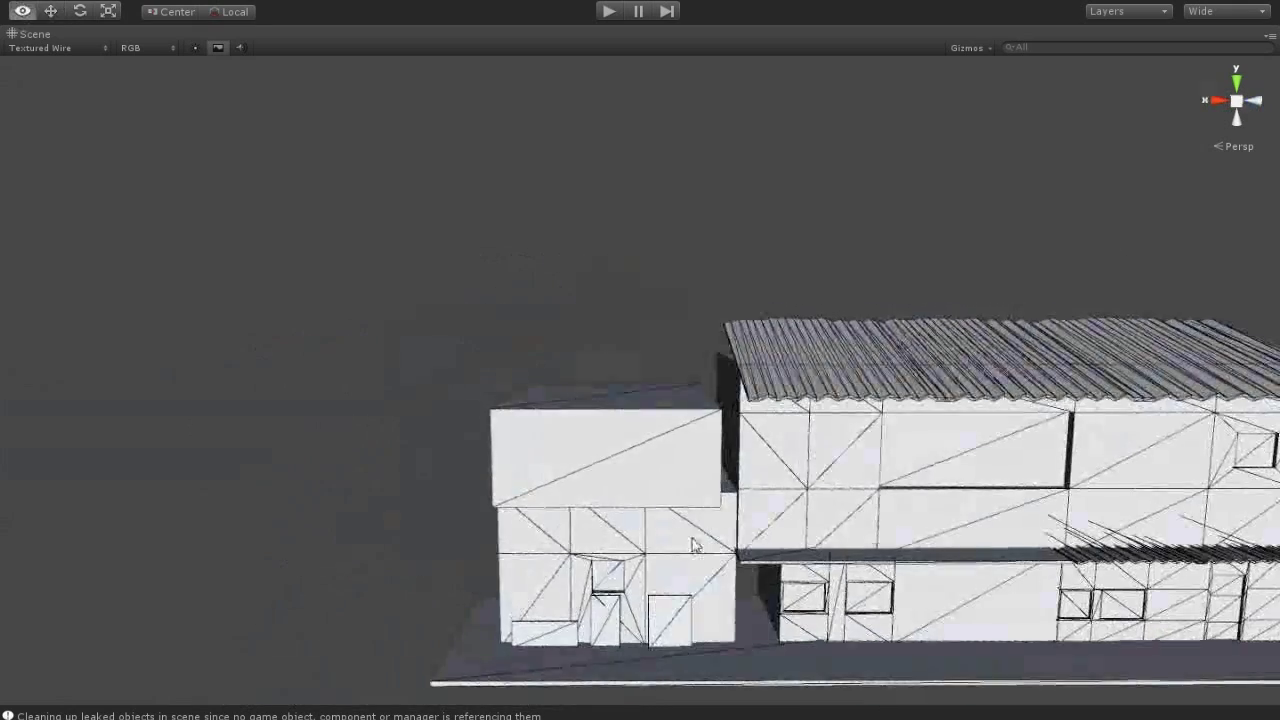
pyautogui.click(612, 385)
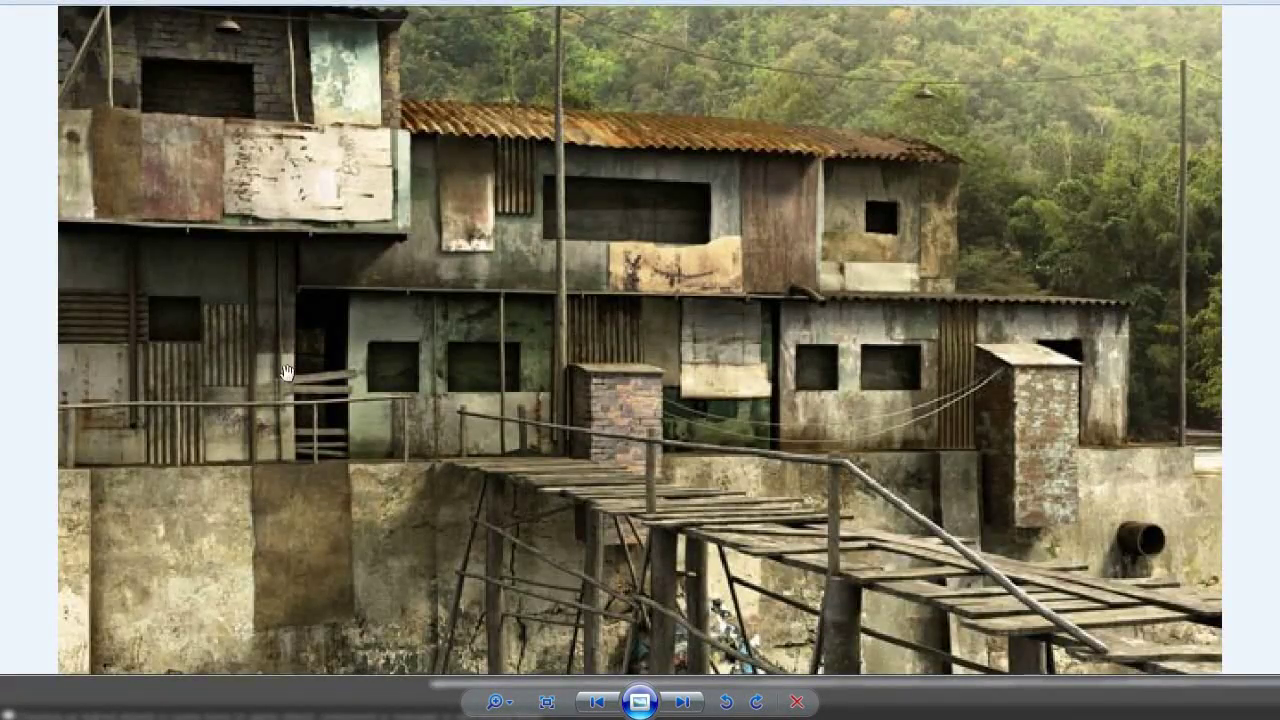
pyautogui.moveTo(289, 231); pyautogui.dragTo(289, 397)
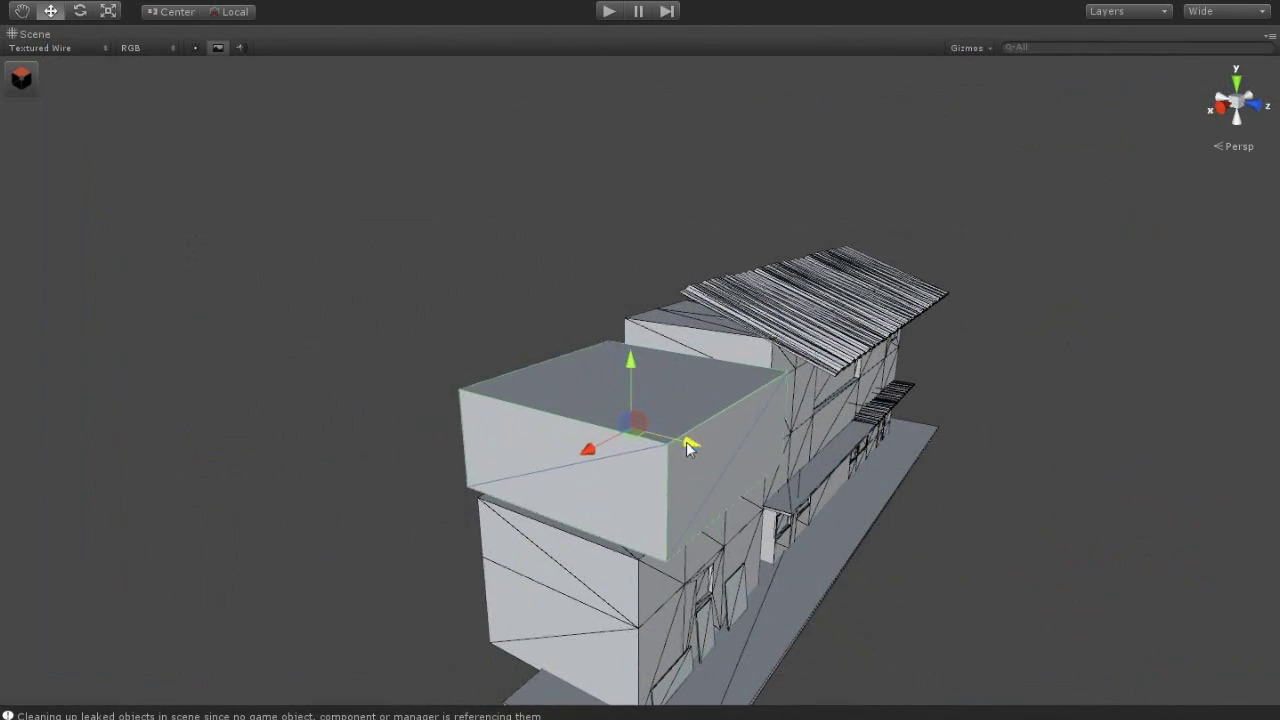
# Lower the upper box's top vertices slightly and extend the box outward along Z
pyautogui.keyDown('alt'); pyautogui.moveTo(716, 450); pyautogui.dragTo(688, 447); pyautogui.keyUp('alt')
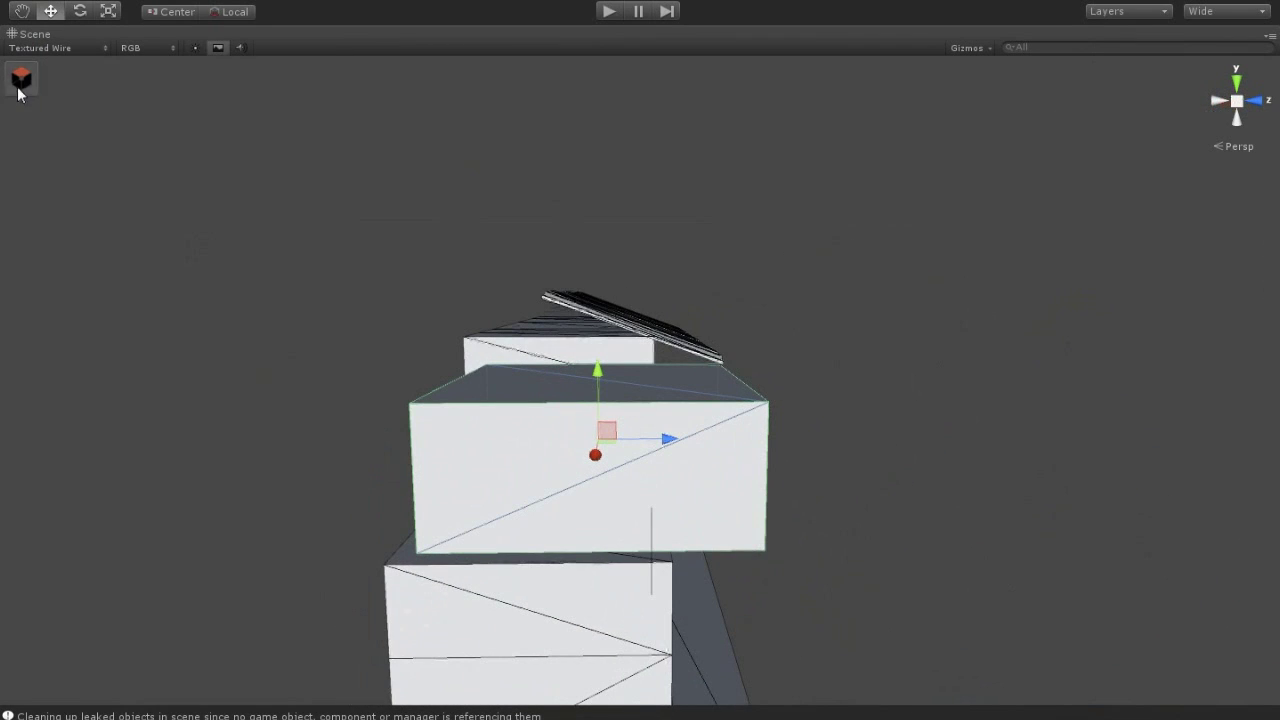
pyautogui.click(21, 80)
pyautogui.press('g')
pyautogui.moveTo(794, 337); pyautogui.dragTo(260, 169)
pyautogui.moveTo(568, 272)
pyautogui.mouseDown()
pyautogui.moveTo(571, 563)
pyautogui.moveTo(689, 209)
pyautogui.moveTo(659, 398)
pyautogui.moveTo(498, 397)
pyautogui.mouseUp()
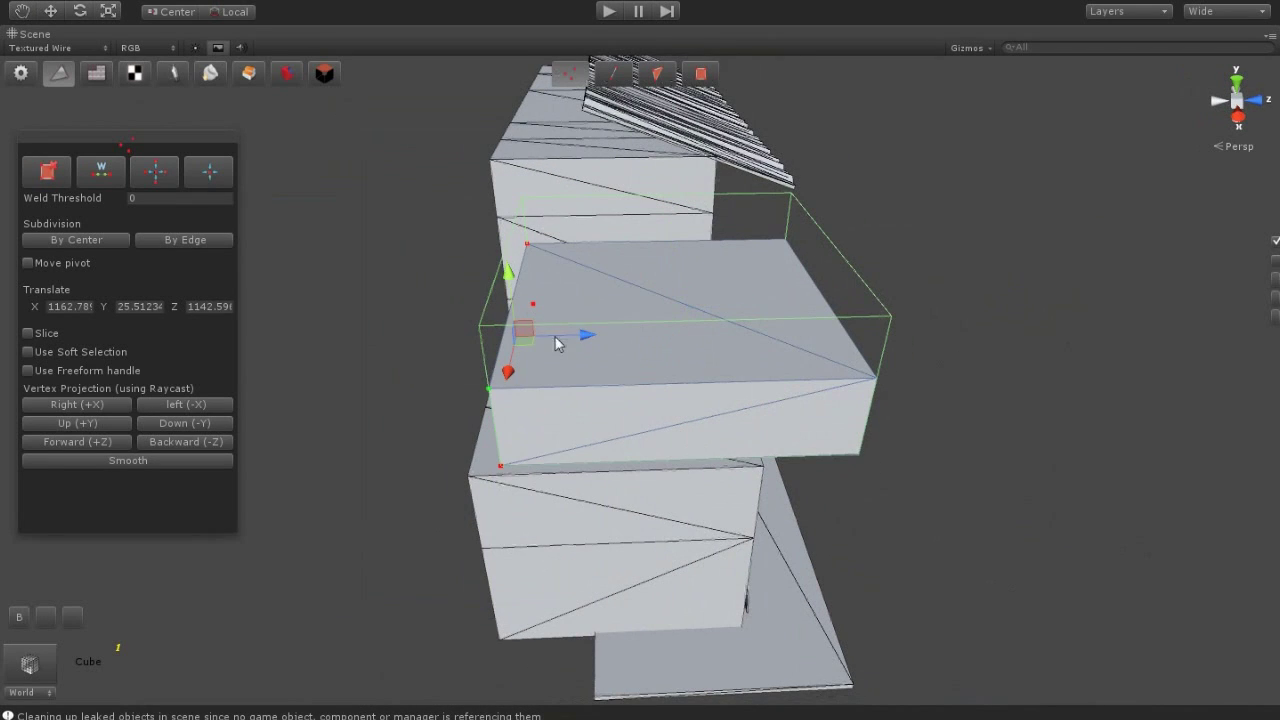
pyautogui.moveTo(557, 343); pyautogui.dragTo(740, 342)
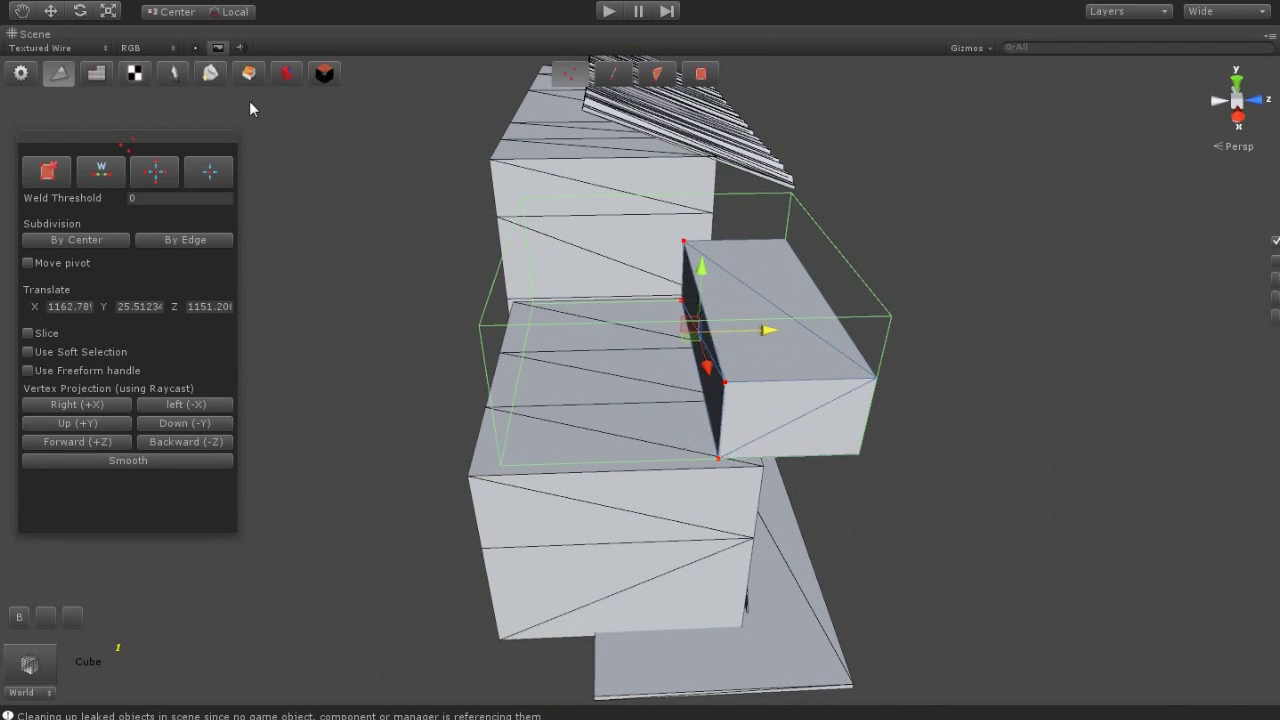
# Push the protruding block's side face back into the block
pyautogui.click(657, 75)
pyautogui.click(693, 315)
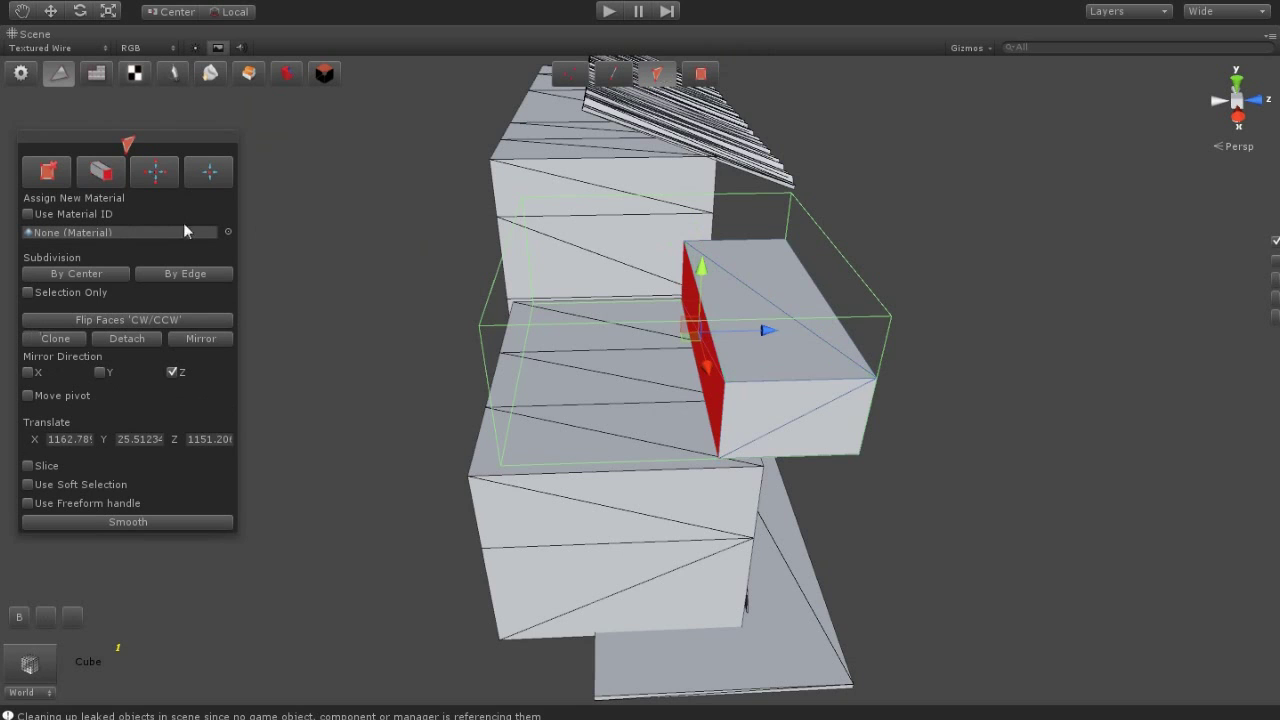
pyautogui.moveTo(773, 346); pyautogui.dragTo(544, 349)
# Inset the block's top face to leave a rim and sink it into a recess
pyautogui.click(686, 365)
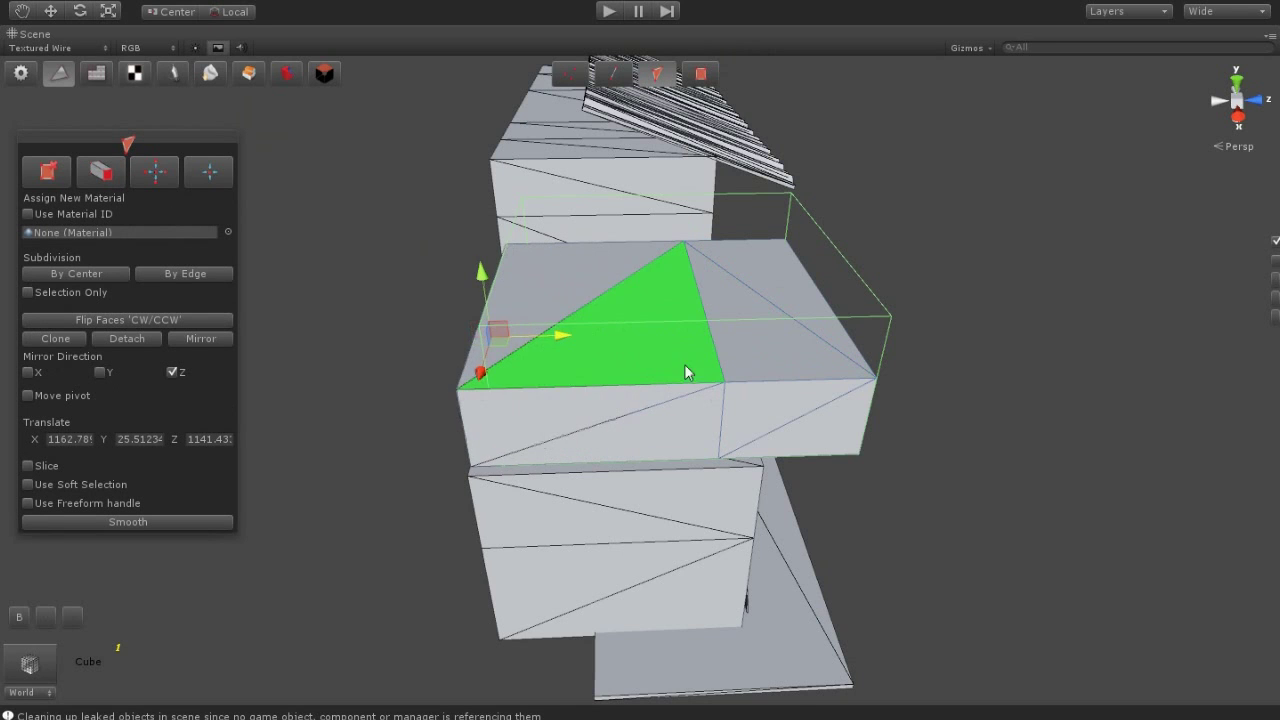
pyautogui.keyDown('alt'); pyautogui.moveTo(686, 365); pyautogui.dragTo(717, 376); pyautogui.keyUp('alt')
pyautogui.click(717, 376)
pyautogui.keyDown('shift'); pyautogui.click(768, 322); pyautogui.keyUp('shift')
pyautogui.keyDown('alt'); pyautogui.moveTo(768, 322); pyautogui.dragTo(10, 147); pyautogui.keyUp('alt')
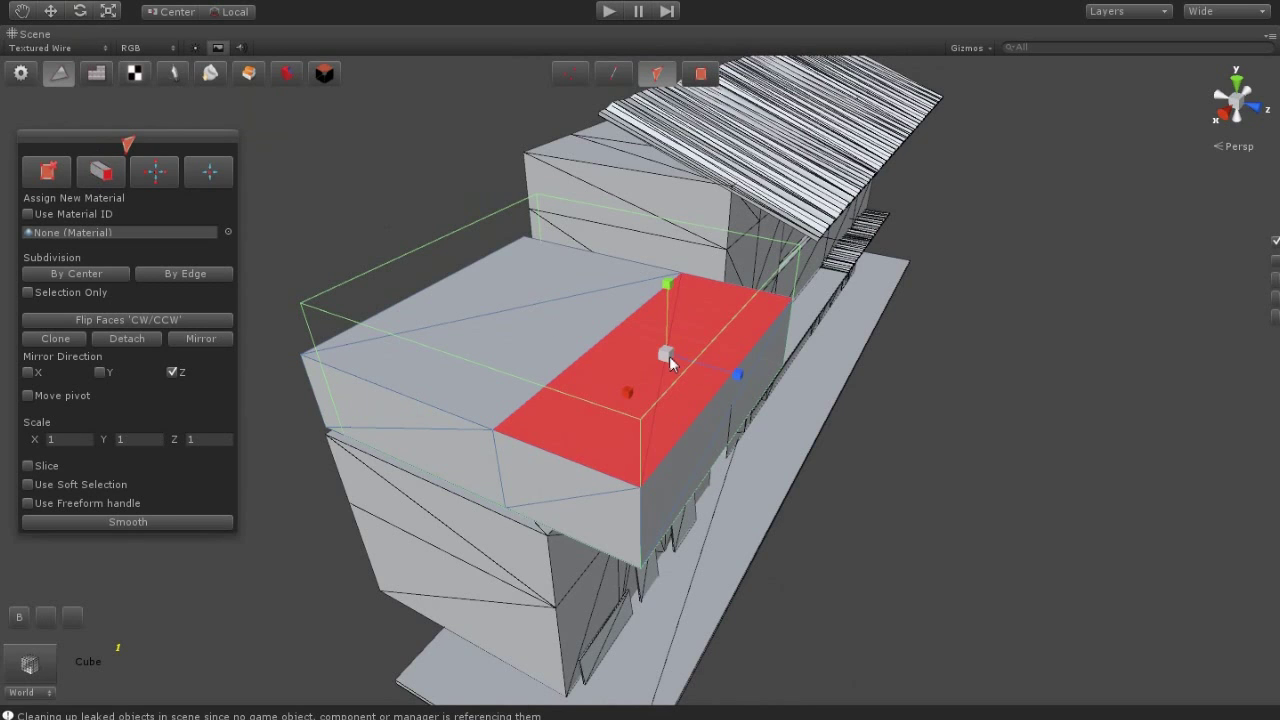
pyautogui.keyDown('shift'); pyautogui.moveTo(668, 360); pyautogui.dragTo(666, 349); pyautogui.keyUp('shift')
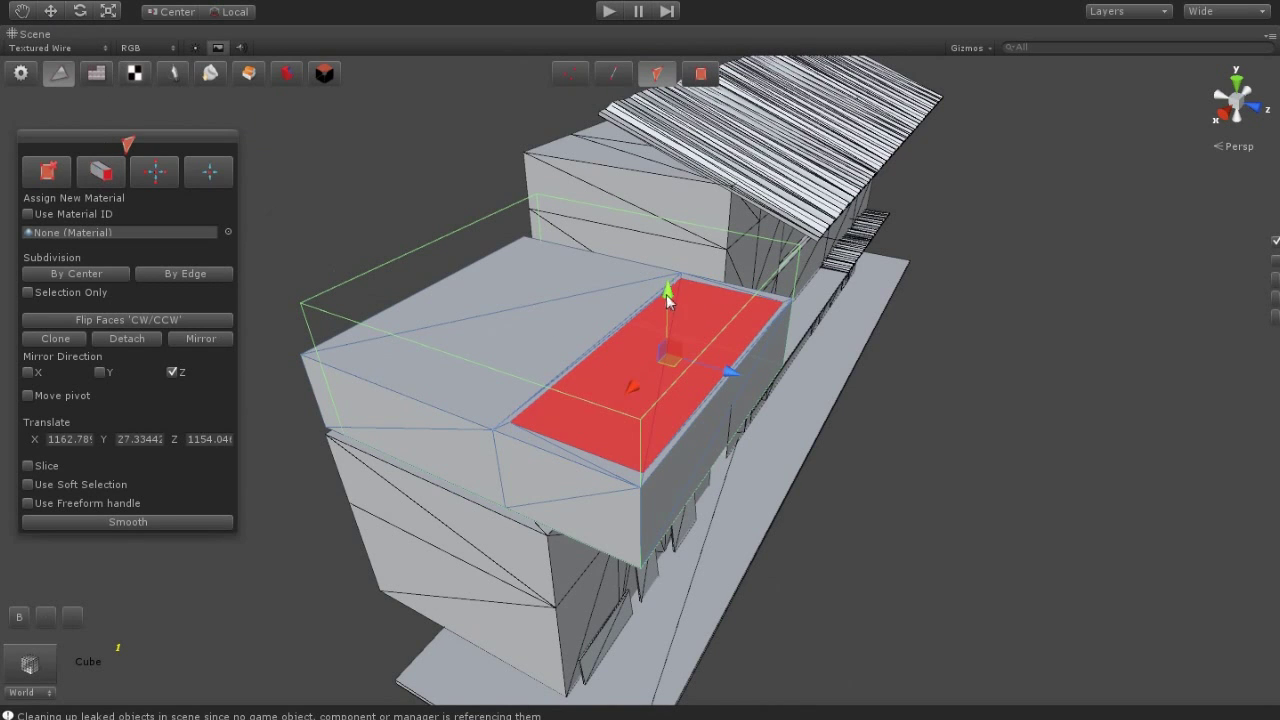
pyautogui.moveTo(666, 294); pyautogui.dragTo(660, 358)
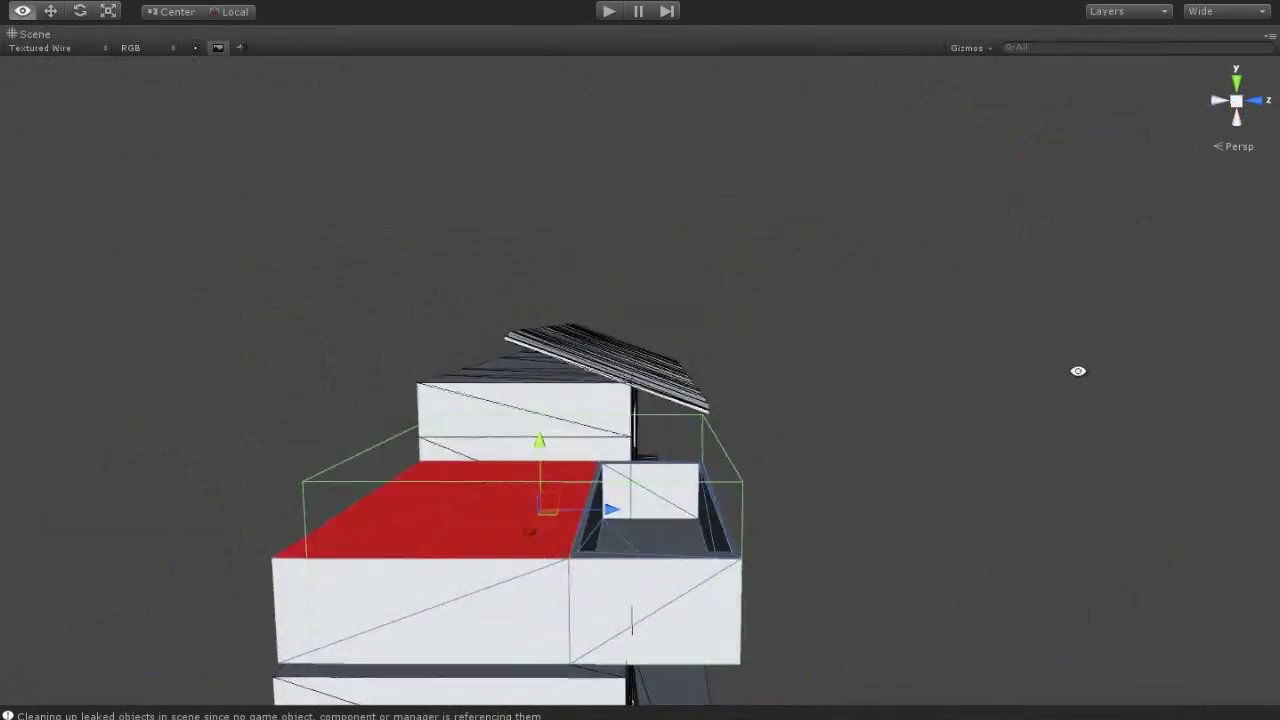
pyautogui.keyDown('alt'); pyautogui.moveTo(820, 568); pyautogui.dragTo(588, 527); pyautogui.keyUp('alt')
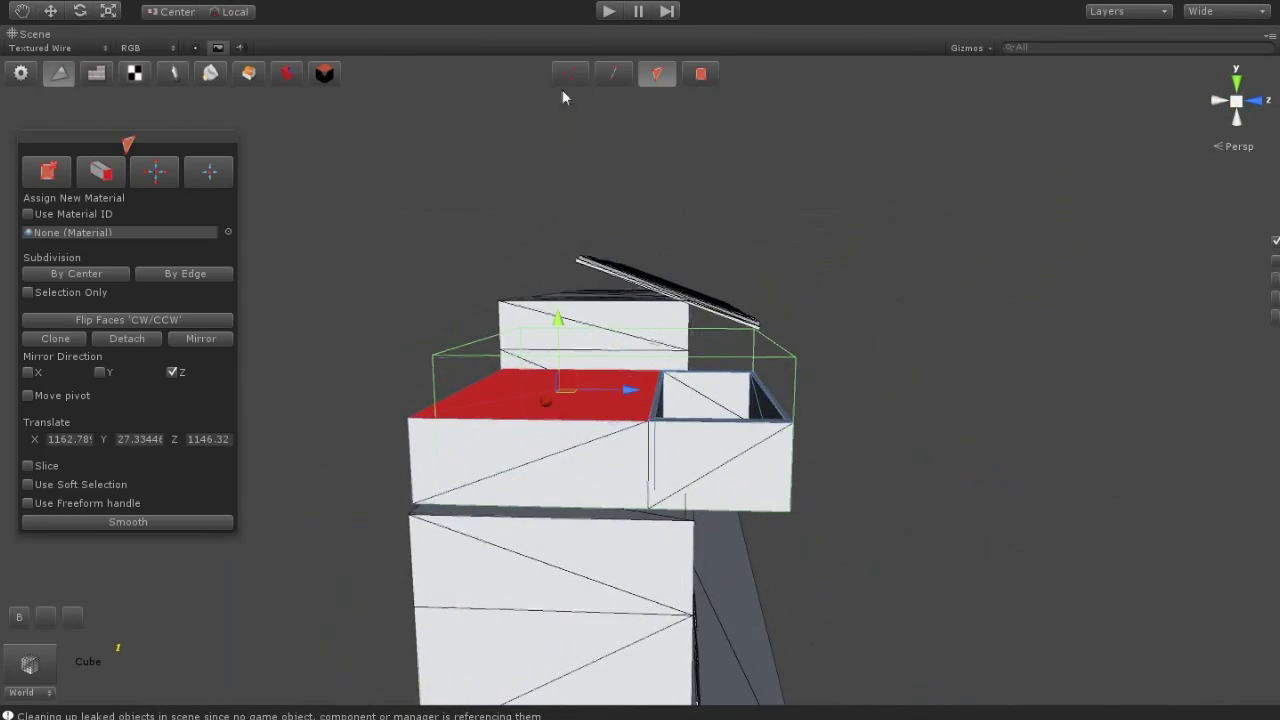
pyautogui.click(745, 312)
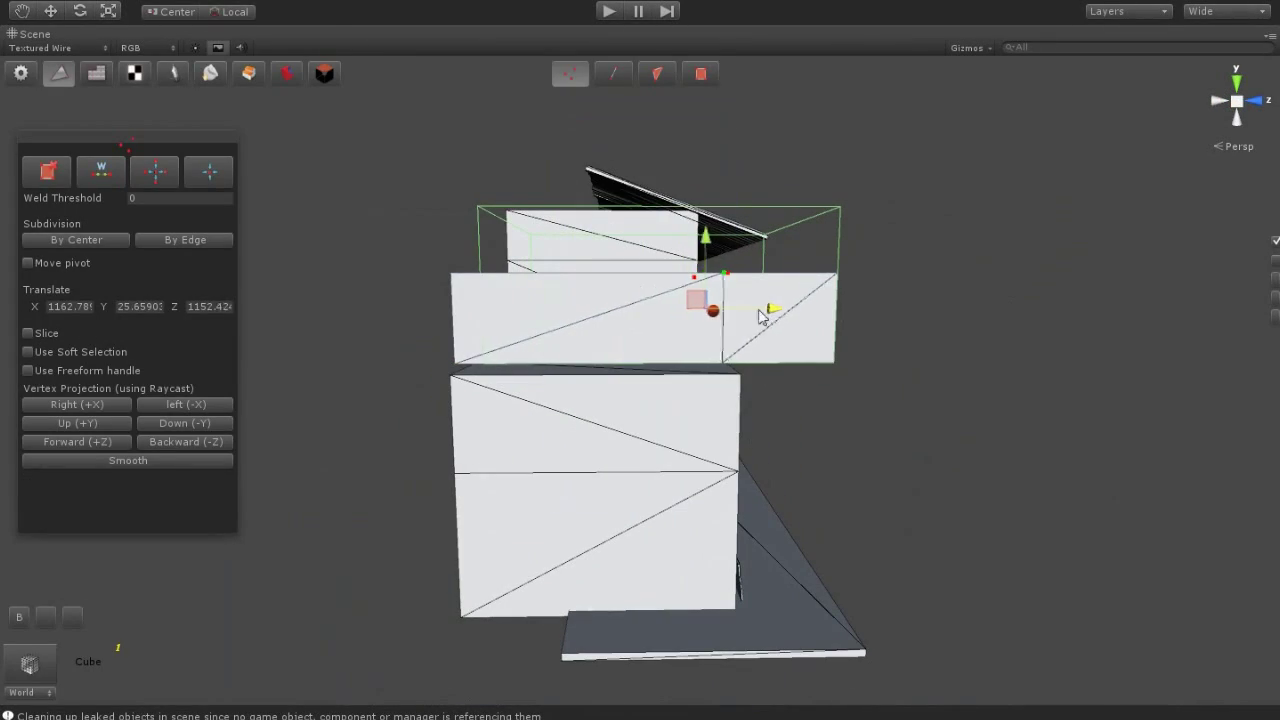
pyautogui.click(20, 72)
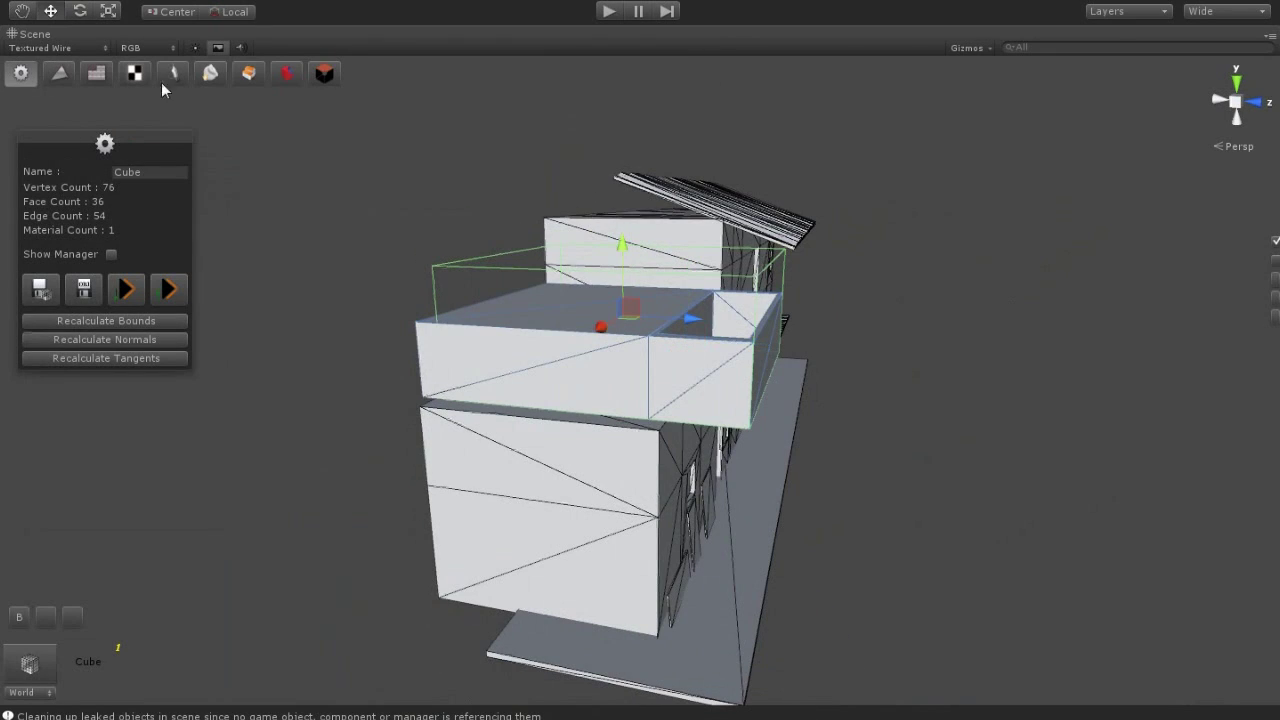
# Select the tower's upper box top face, raise it and extrude it upward into a tall section
pyautogui.click(838, 387)
pyautogui.moveTo(838, 387)
pyautogui.keyDown('alt'); pyautogui.mouseDown()
pyautogui.moveTo(902, 373)
pyautogui.moveTo(651, 523)
pyautogui.moveTo(692, 498)
pyautogui.mouseUp(); pyautogui.keyUp('alt')
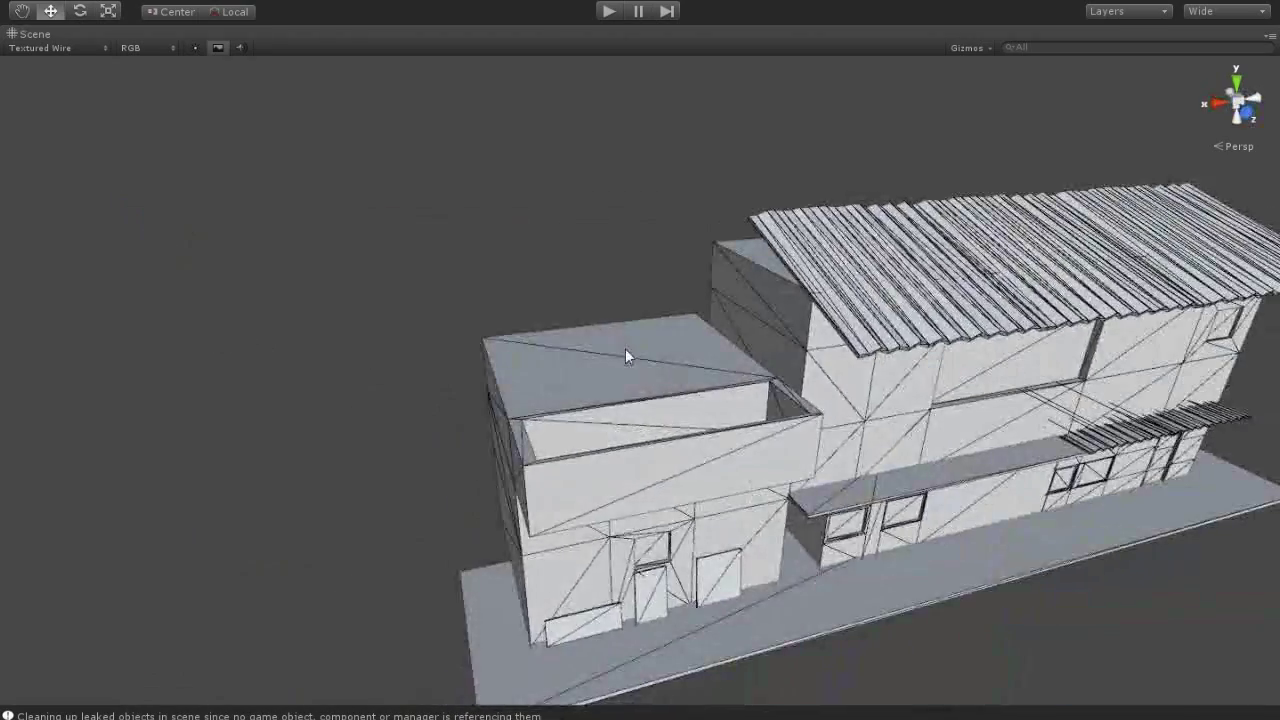
pyautogui.click(625, 348)
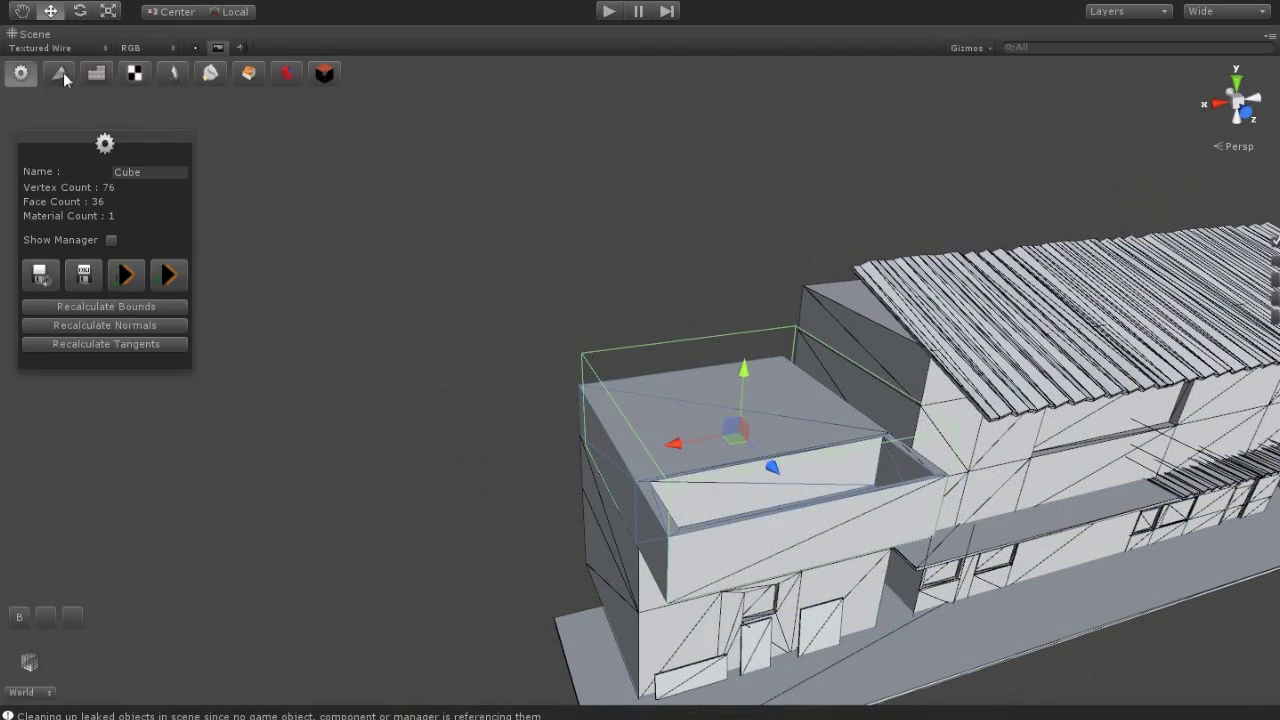
pyautogui.click(59, 73)
pyautogui.click(656, 73)
pyautogui.click(700, 424)
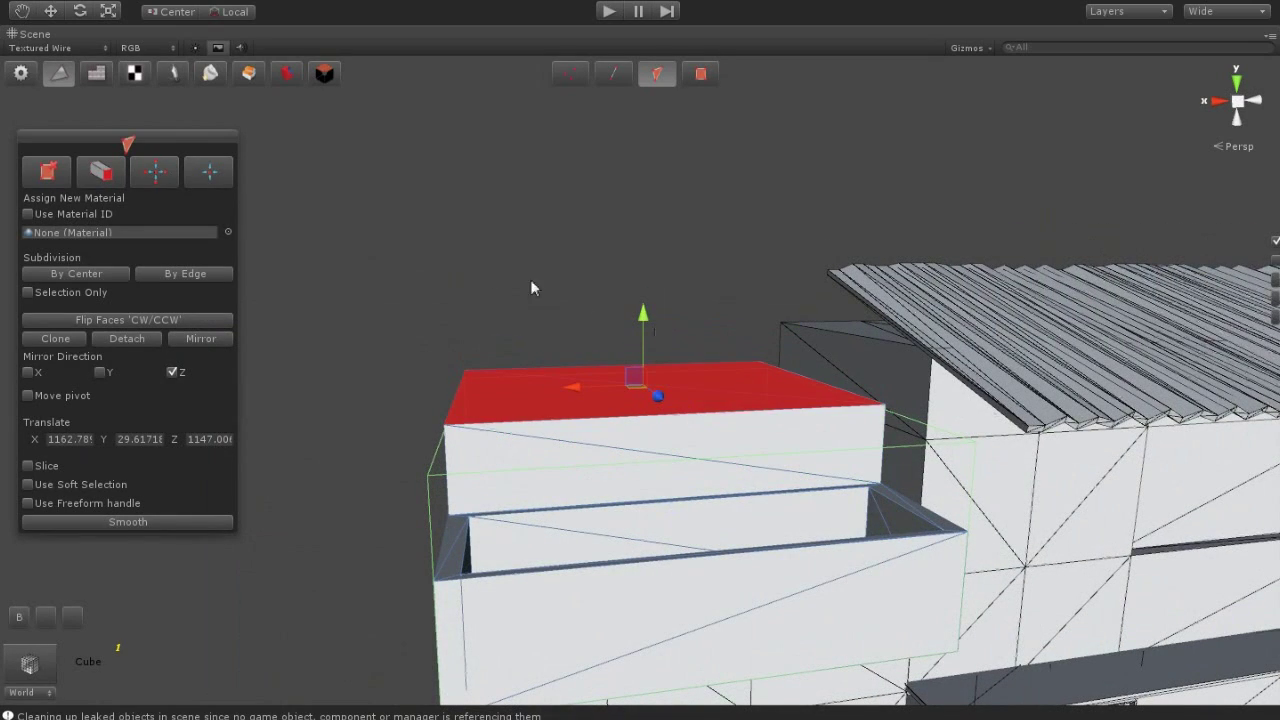
pyautogui.moveTo(643, 314); pyautogui.dragTo(646, 242)
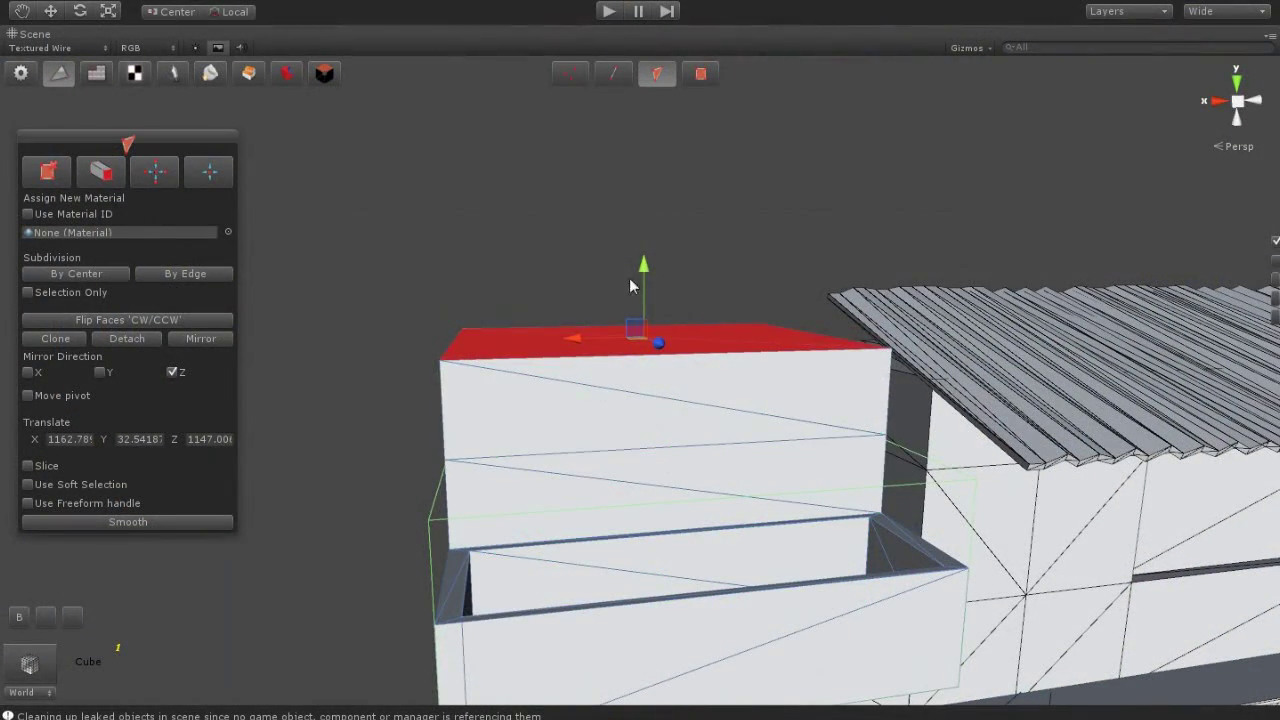
pyautogui.keyDown('shift'); pyautogui.moveTo(630, 281); pyautogui.dragTo(644, 142); pyautogui.keyUp('shift')
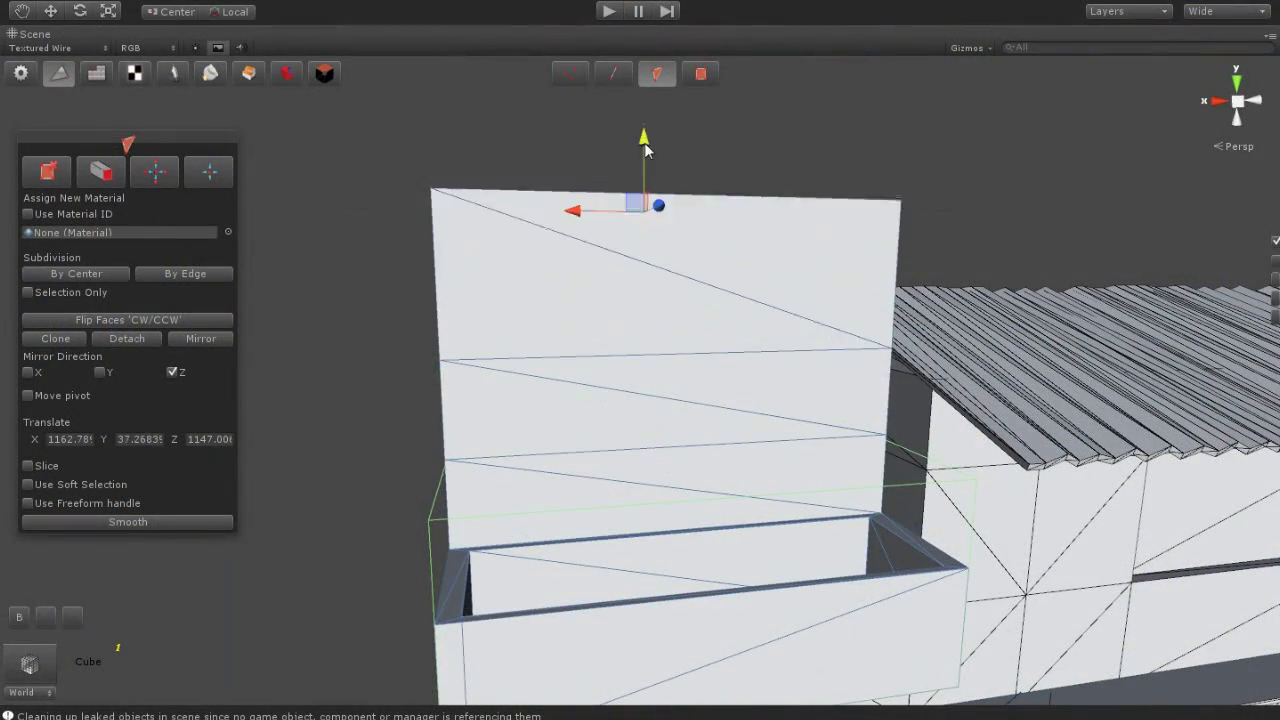
pyautogui.click(631, 415)
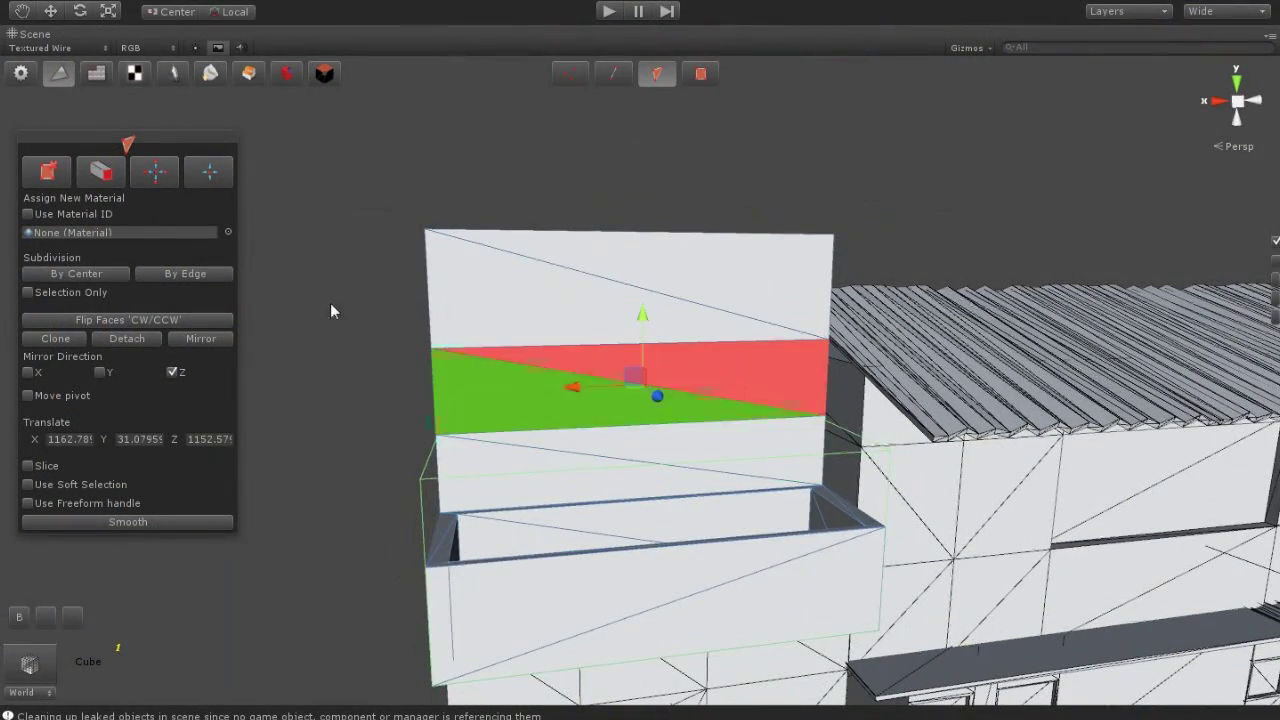
# Select the upper wall band's two triangles and scale them to about 0.43 in X to form a window
pyautogui.click(563, 77)
pyautogui.moveTo(968, 424); pyautogui.dragTo(432, 282)
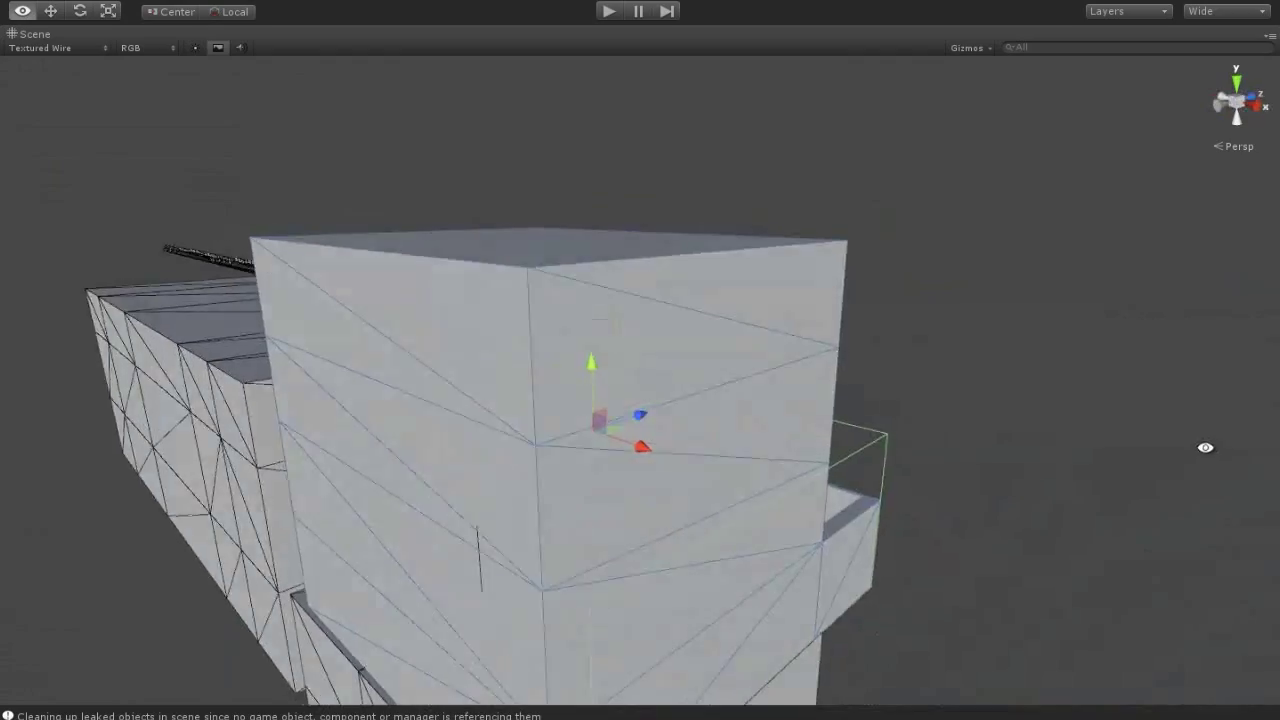
pyautogui.moveTo(1126, 446)
pyautogui.keyDown('alt'); pyautogui.mouseDown()
pyautogui.moveTo(769, 477)
pyautogui.moveTo(342, 474)
pyautogui.moveTo(314, 443)
pyautogui.moveTo(697, 451)
pyautogui.mouseUp(); pyautogui.keyUp('alt')
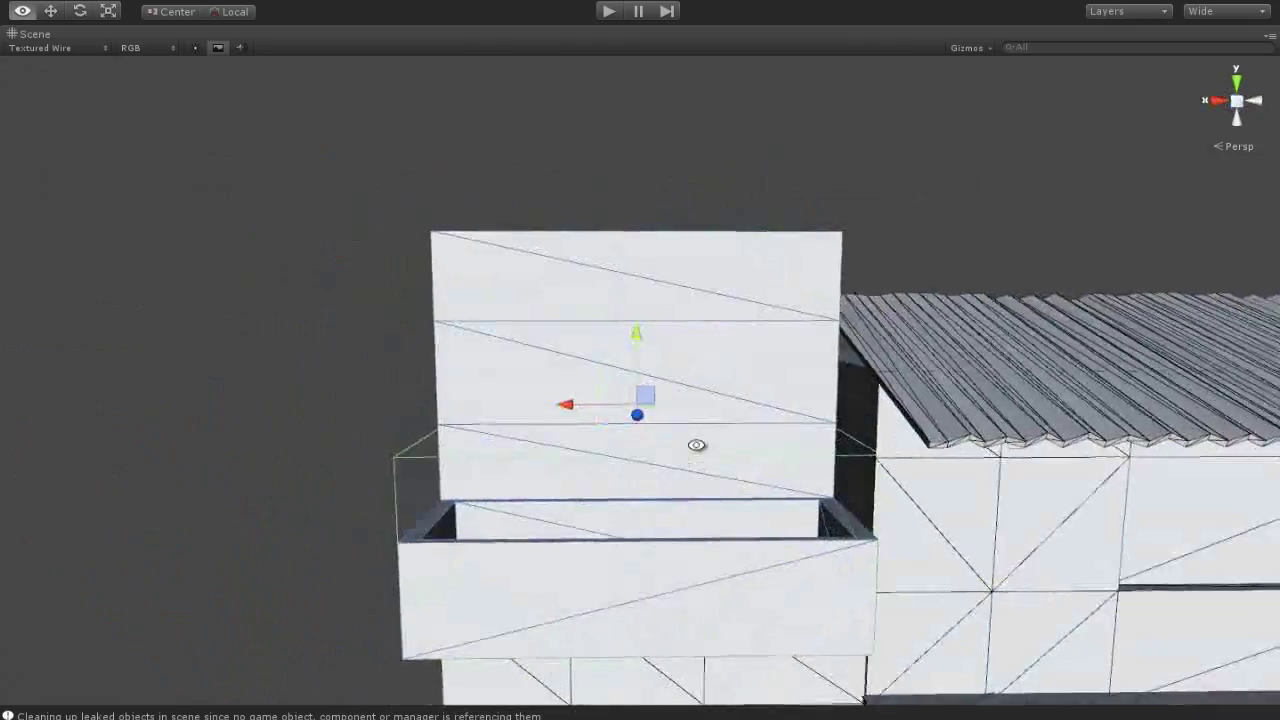
pyautogui.click(689, 360)
pyautogui.click(689, 362)
pyautogui.keyDown('shift'); pyautogui.click(460, 350); pyautogui.keyUp('shift')
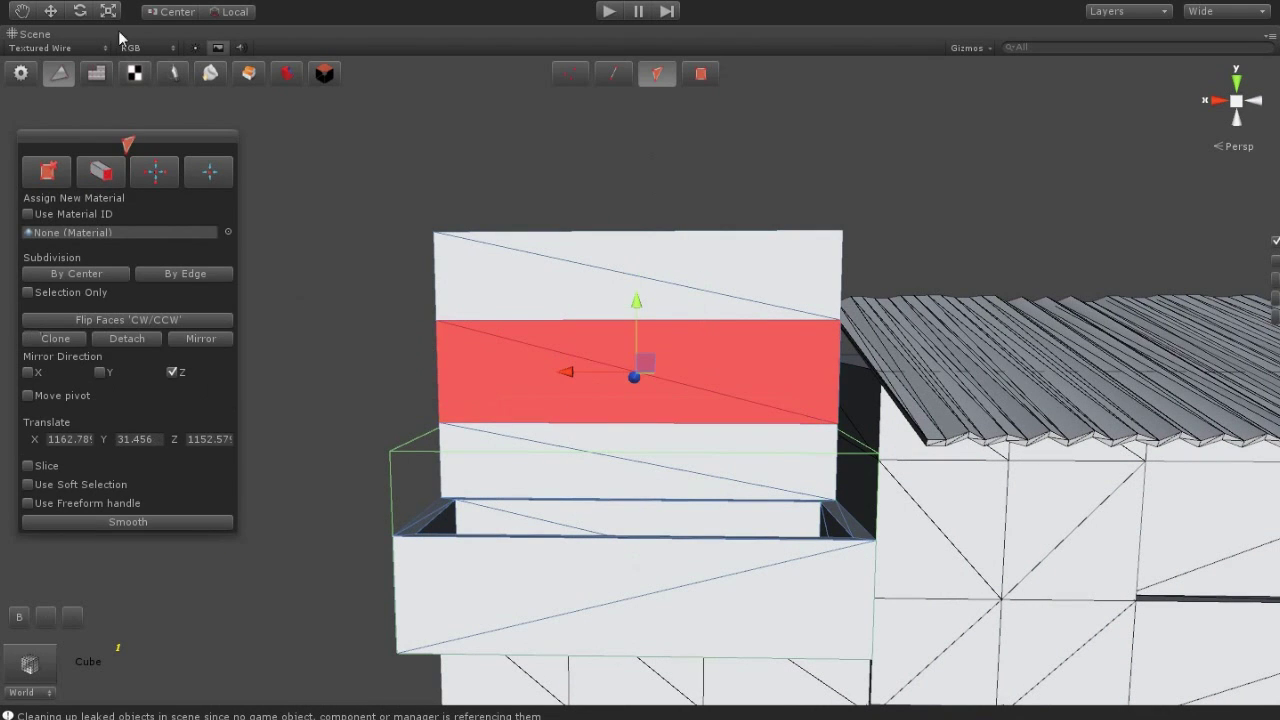
pyautogui.moveTo(557, 372); pyautogui.dragTo(608, 372)
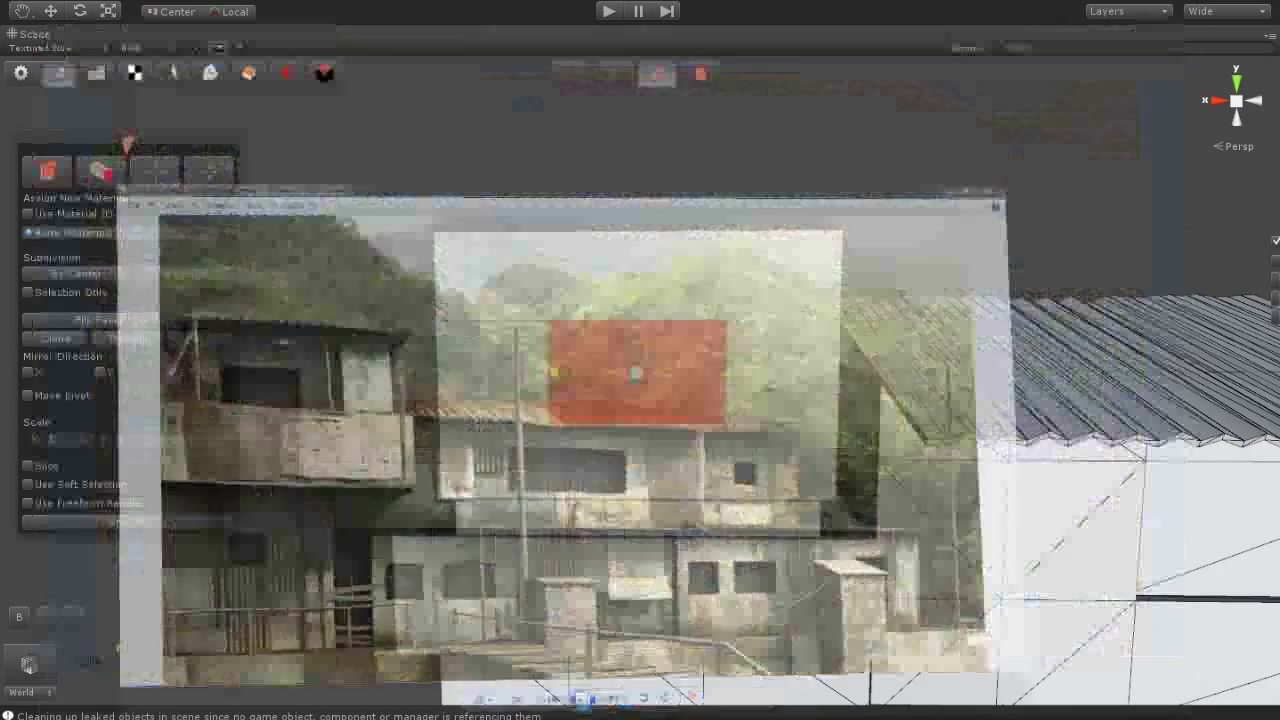
# Check the new window from side angles, then select it on the tower front
pyautogui.moveTo(608, 372)
pyautogui.keyDown('alt'); pyautogui.mouseDown()
pyautogui.moveTo(771, 466)
pyautogui.moveTo(1017, 451)
pyautogui.moveTo(1026, 526)
pyautogui.moveTo(851, 457)
pyautogui.moveTo(677, 486)
pyautogui.mouseUp(); pyautogui.keyUp('alt')
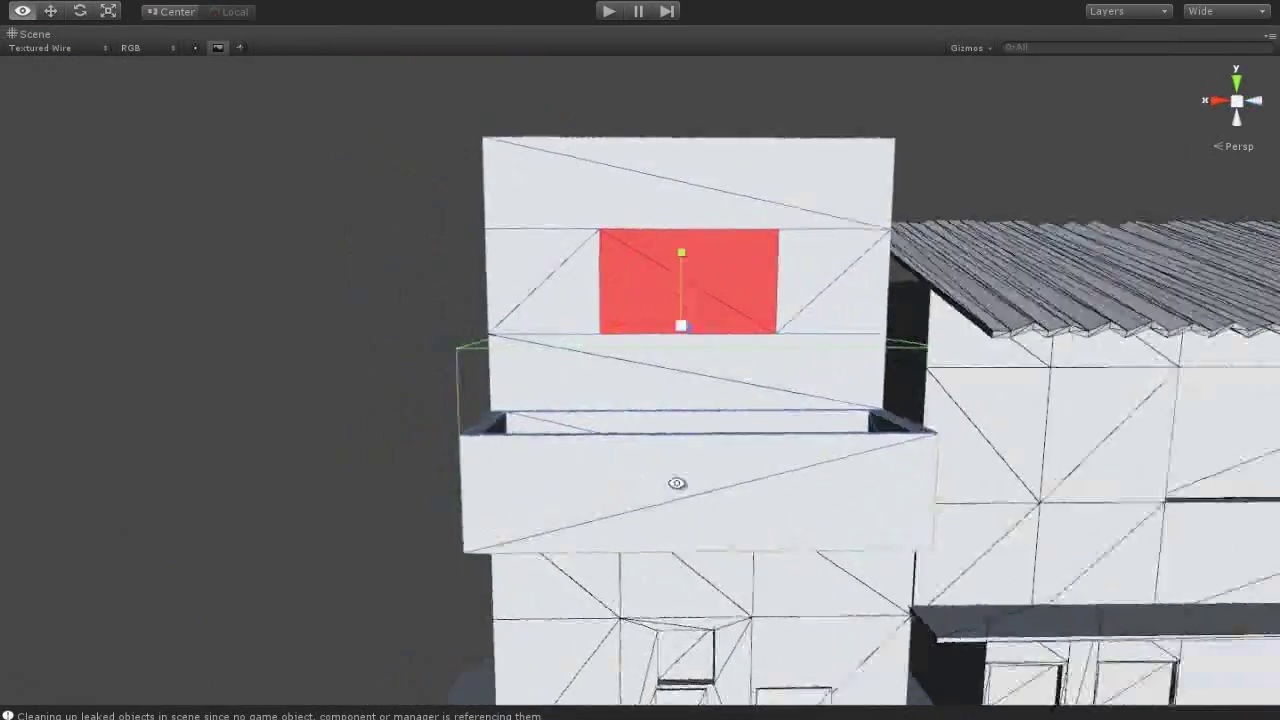
pyautogui.scroll(-5, 762, 434)
pyautogui.moveTo(762, 434)
pyautogui.keyDown('alt'); pyautogui.mouseDown()
pyautogui.moveTo(649, 523)
pyautogui.moveTo(597, 694)
pyautogui.mouseUp(); pyautogui.keyUp('alt')
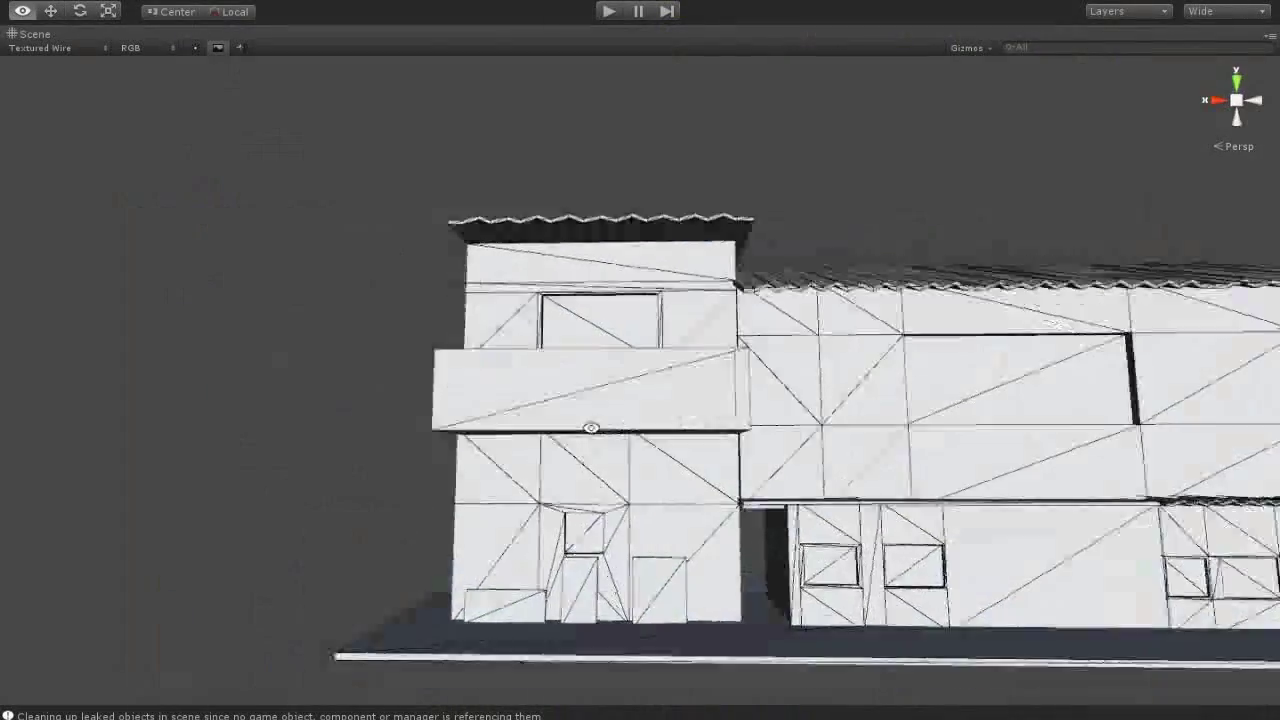
pyautogui.moveTo(586, 429)
pyautogui.keyDown('alt'); pyautogui.mouseDown()
pyautogui.moveTo(603, 403)
pyautogui.moveTo(632, 617)
pyautogui.moveTo(648, 543)
pyautogui.mouseUp(); pyautogui.keyUp('alt')
pyautogui.click(652, 490)
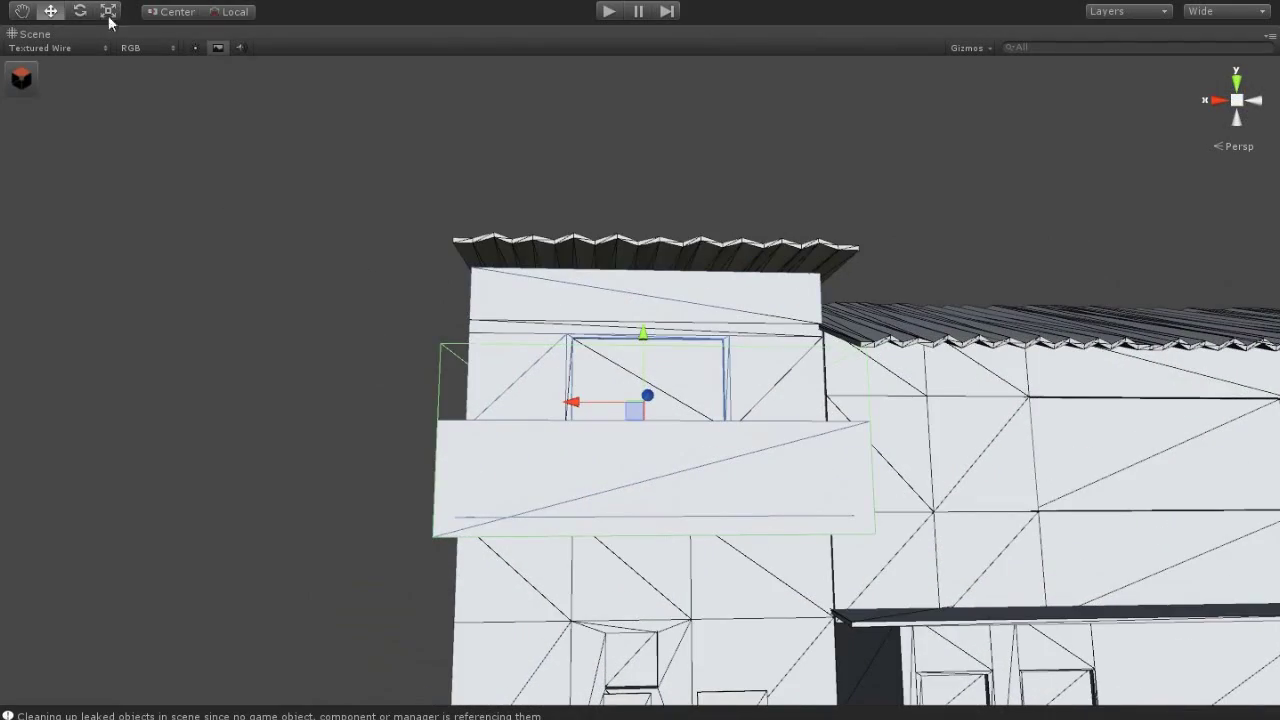
# Raise the tower's upper window slightly and nudge its corrugated roof overhang up on Y
pyautogui.moveTo(643, 331)
pyautogui.mouseDown()
pyautogui.moveTo(655, 372)
pyautogui.moveTo(465, 388)
pyautogui.mouseUp()
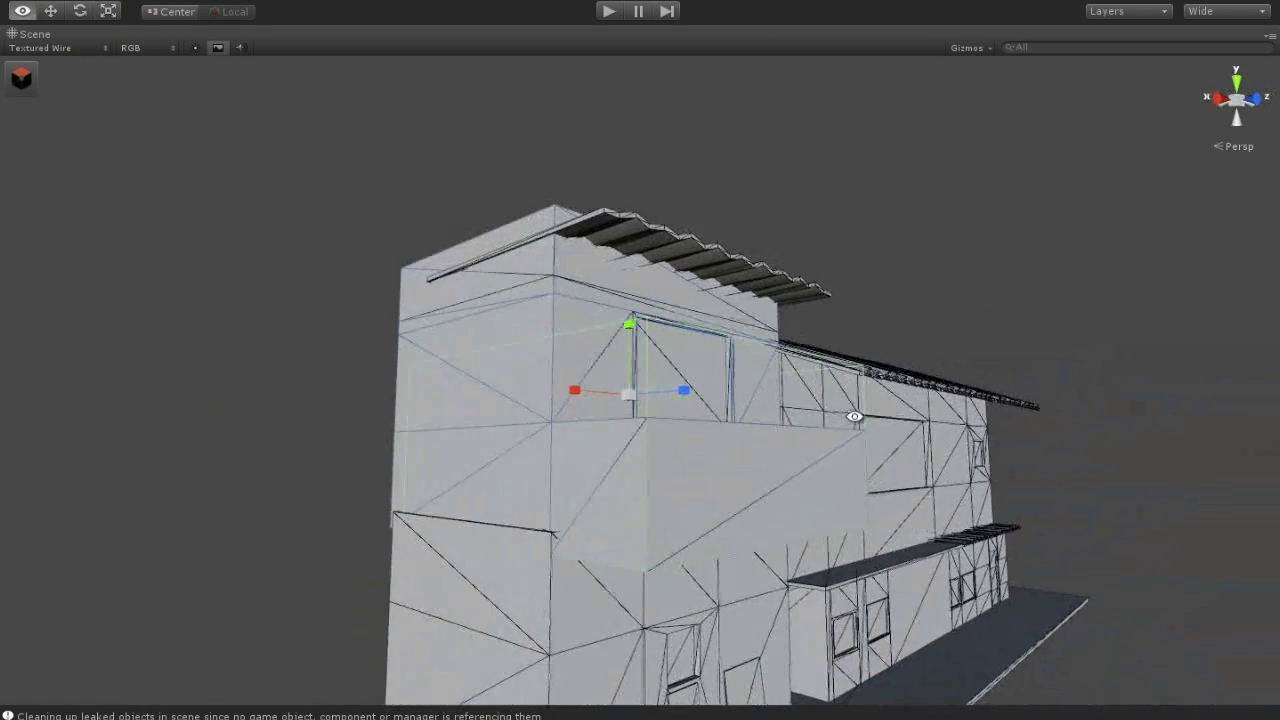
pyautogui.click(626, 224)
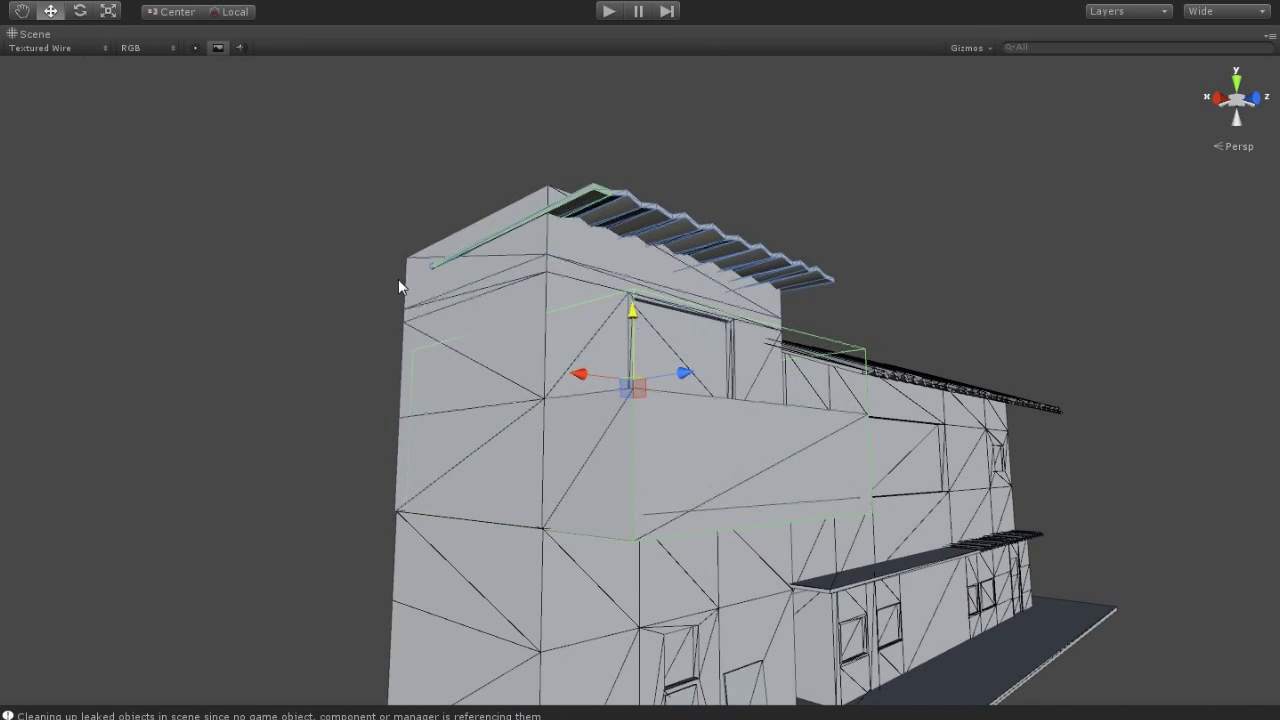
pyautogui.keyDown('alt'); pyautogui.moveTo(400, 284); pyautogui.dragTo(417, 443); pyautogui.keyUp('alt')
pyautogui.moveTo(612, 302)
pyautogui.mouseDown()
pyautogui.moveTo(612, 288)
pyautogui.moveTo(676, 388)
pyautogui.moveTo(522, 490)
pyautogui.mouseUp()
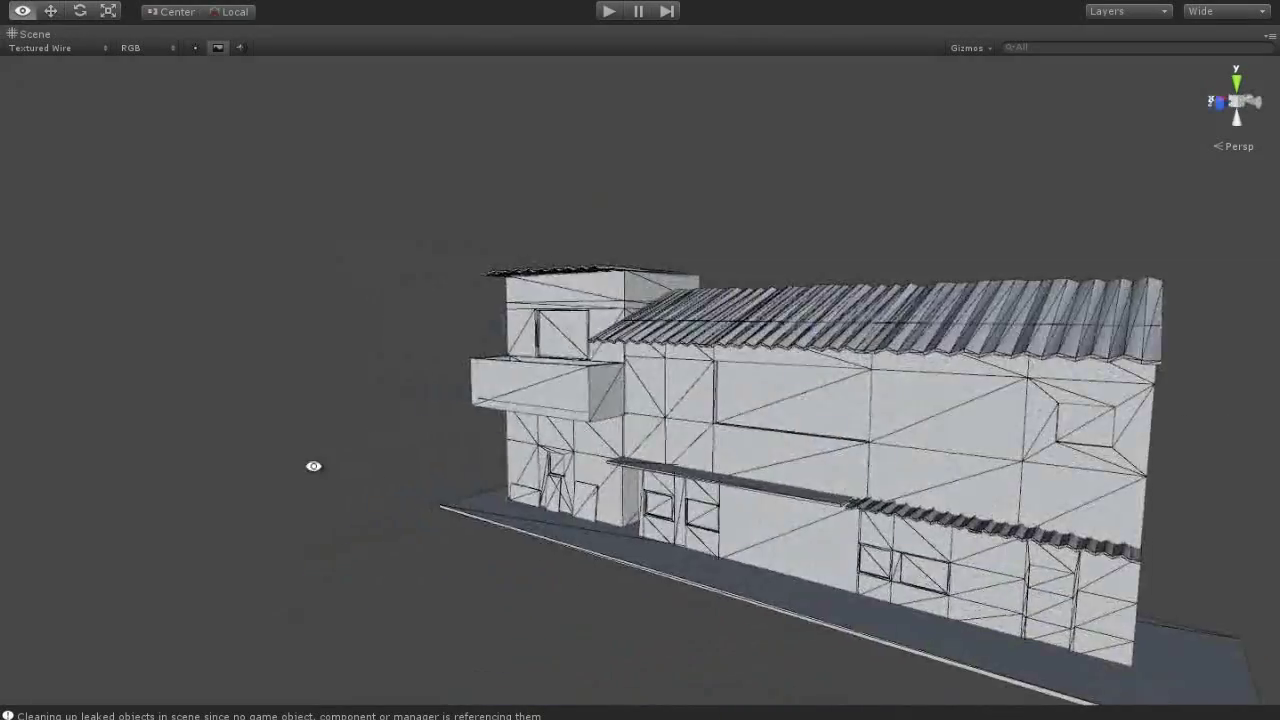
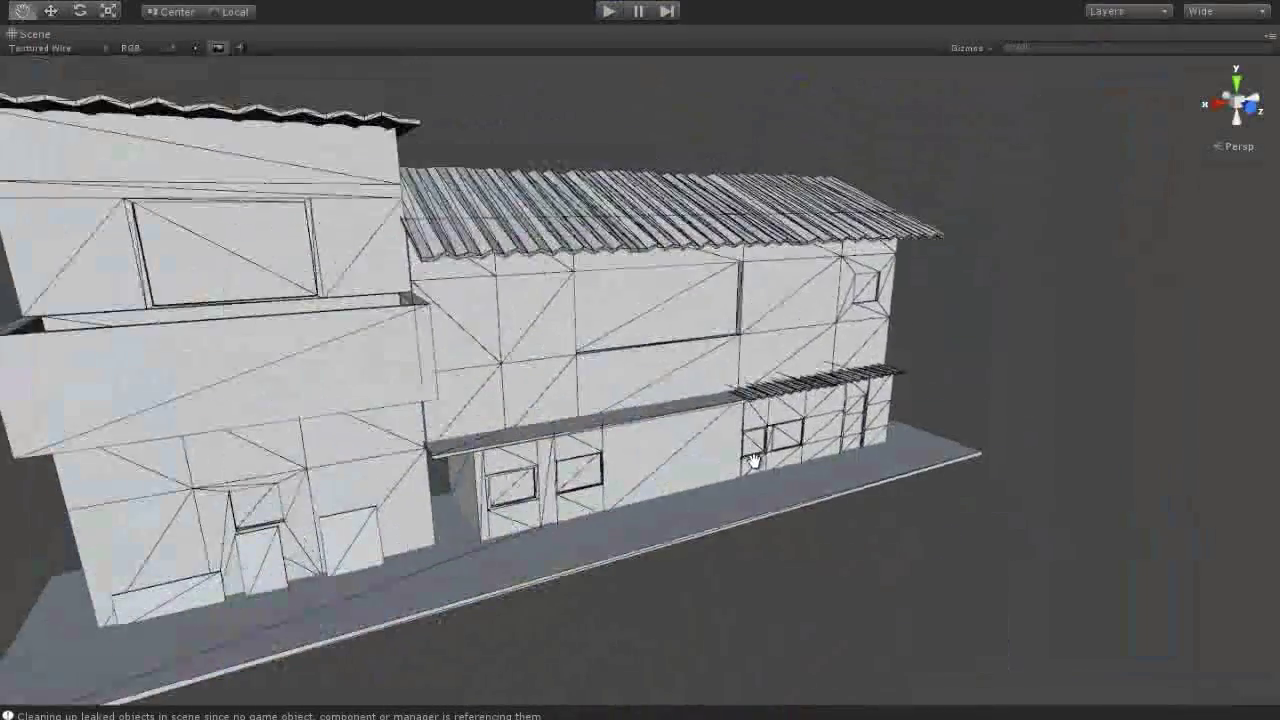
# Add a cylinder to the scene from GameObject > Create Other > Cylinder
pyautogui.click(125, 0)
pyautogui.moveTo(200, 27)
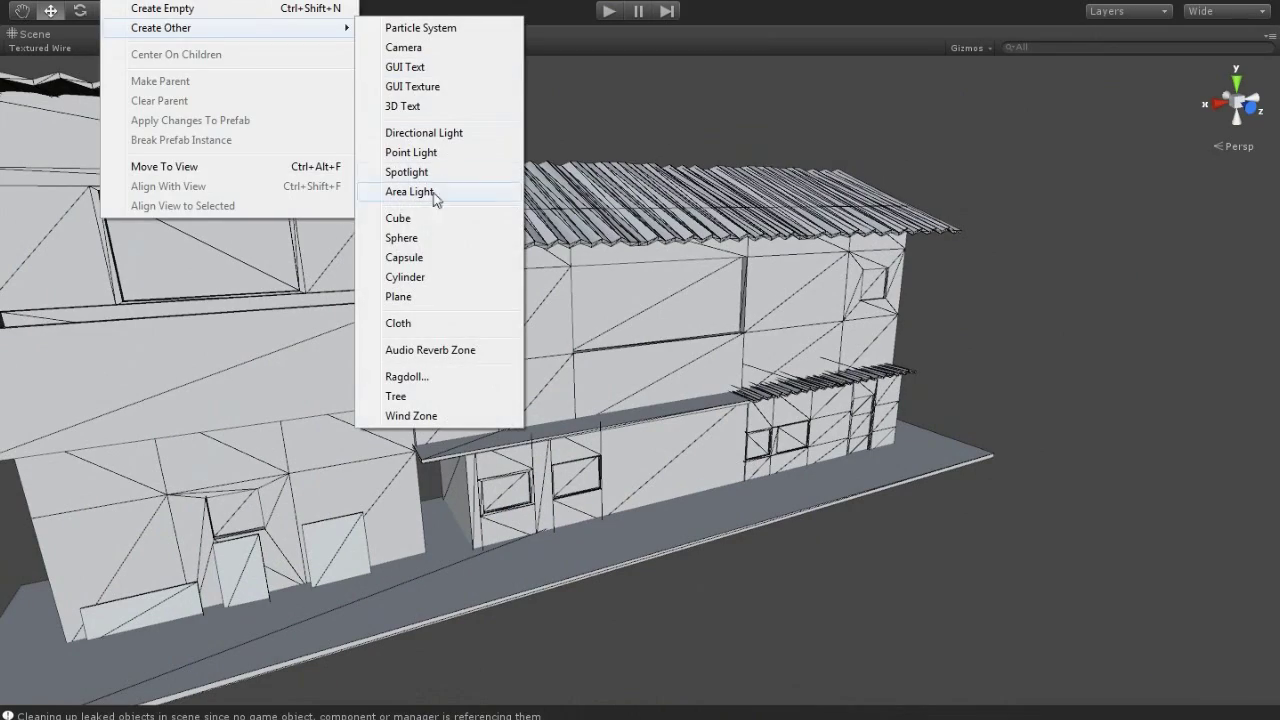
pyautogui.click(420, 285)
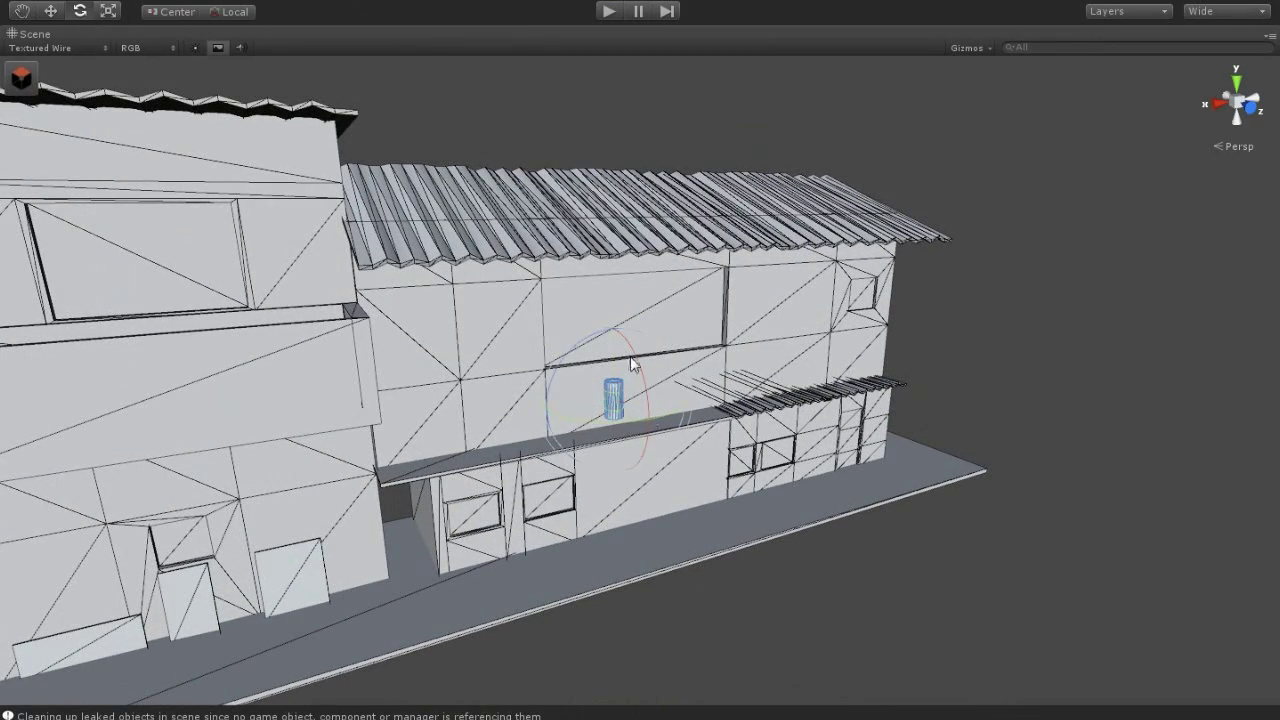
# Bring the new cylinder by the wall into view and open the ProBuilder toolbar with the Move tool
pyautogui.keyDown('alt'); pyautogui.moveTo(717, 454); pyautogui.dragTo(540, 420); pyautogui.keyUp('alt')
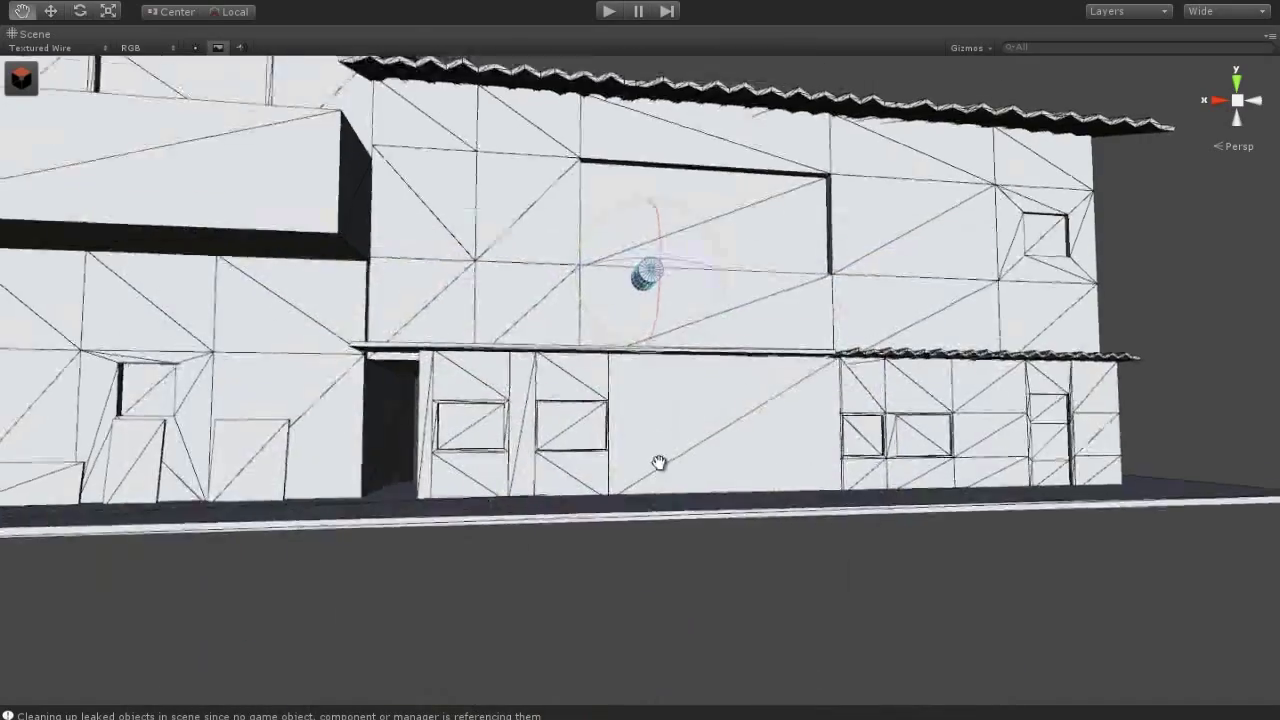
pyautogui.keyDown('alt'); pyautogui.moveTo(660, 463); pyautogui.dragTo(779, 398); pyautogui.keyUp('alt')
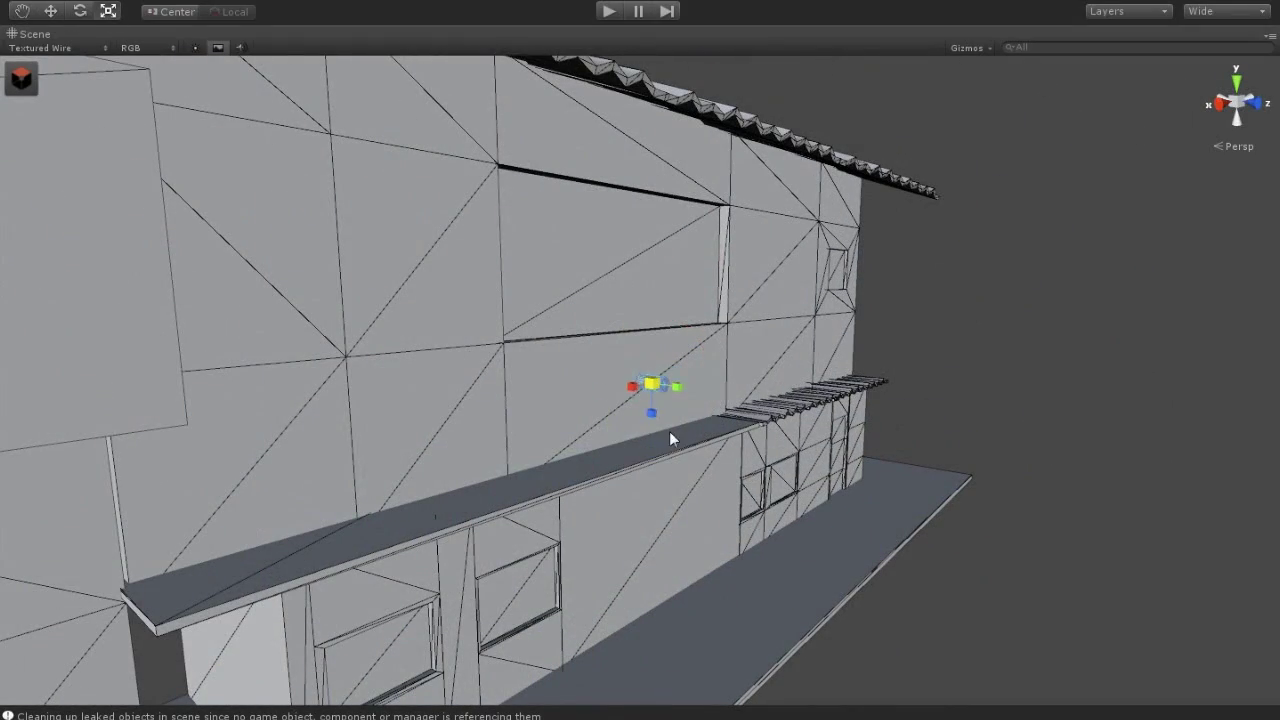
pyautogui.scroll(3, 708, 436)
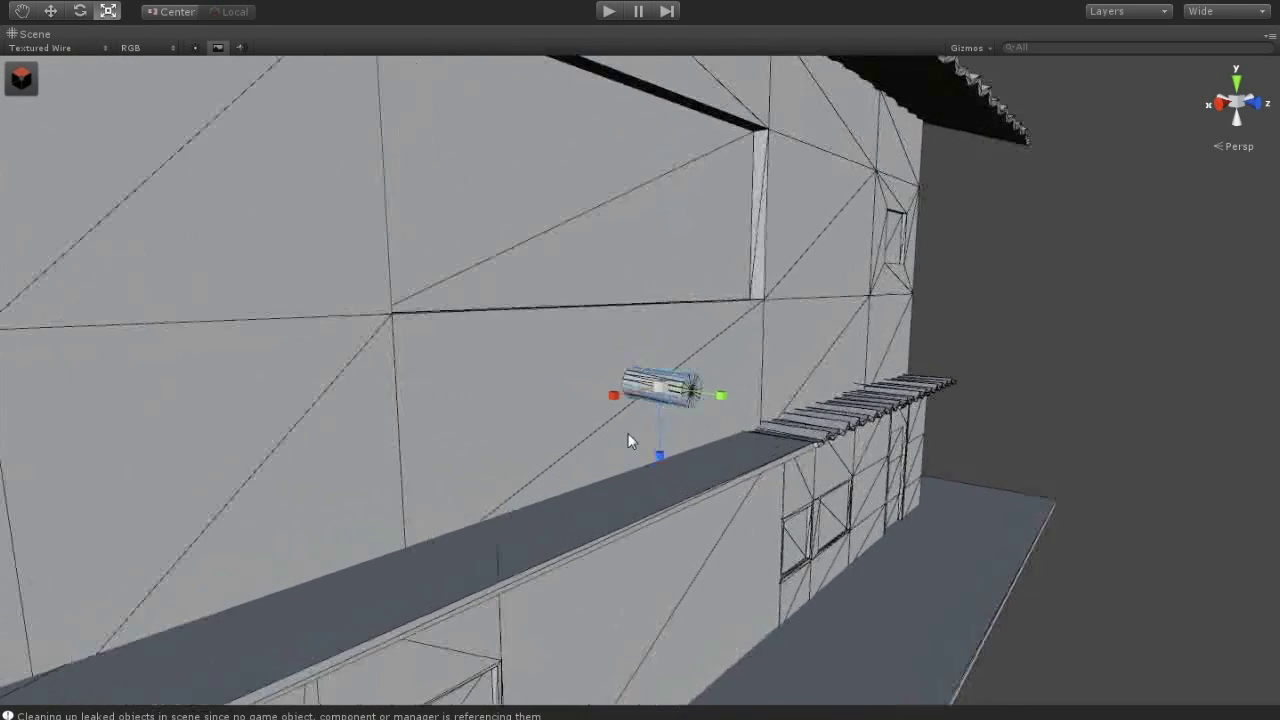
pyautogui.press('w')
pyautogui.keyDown('alt'); pyautogui.moveTo(812, 416); pyautogui.dragTo(583, 404); pyautogui.keyUp('alt')
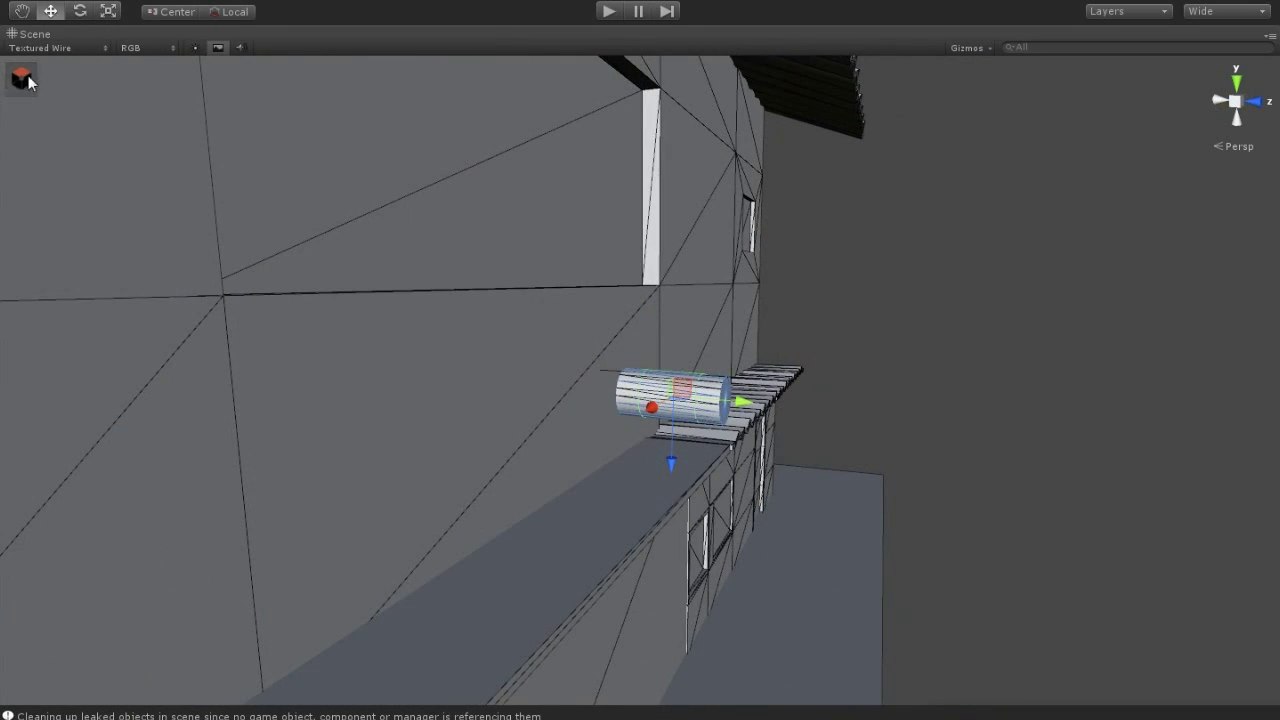
pyautogui.click(22, 78)
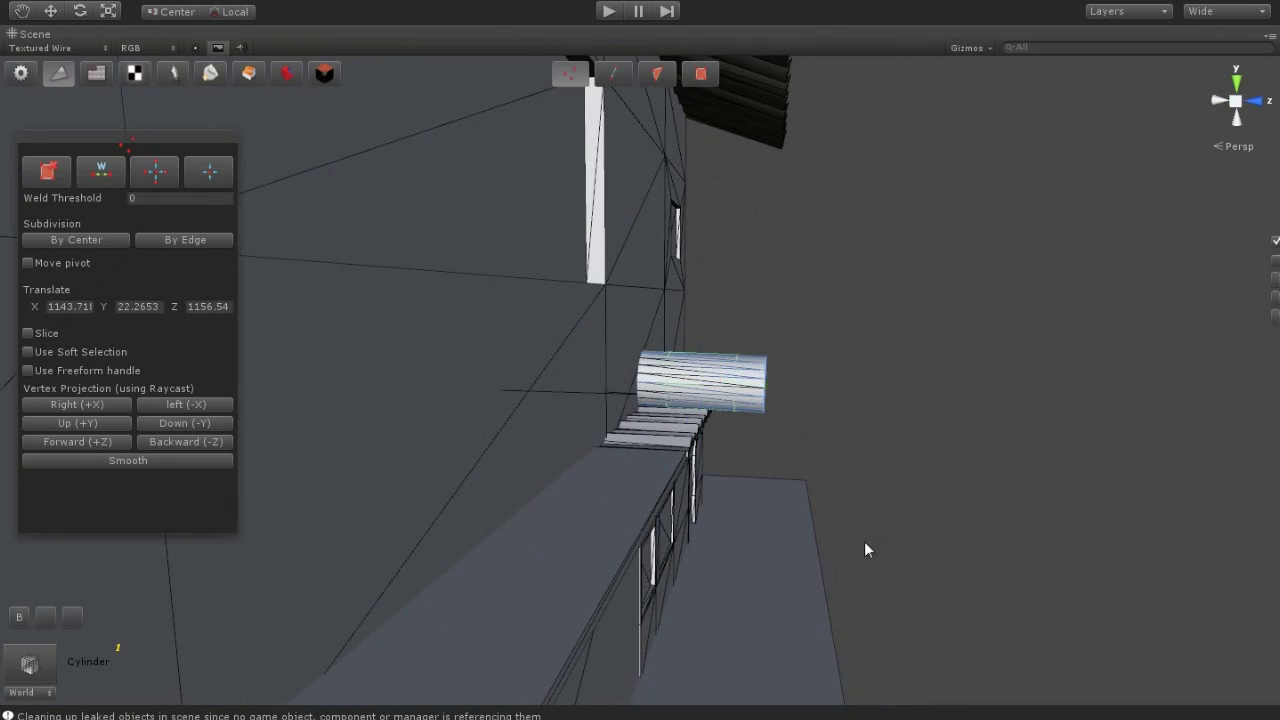
# Extrude the cylinder's end face outward in face mode to lengthen it
pyautogui.keyDown('alt'); pyautogui.moveTo(797, 464); pyautogui.dragTo(783, 510); pyautogui.keyUp('alt')
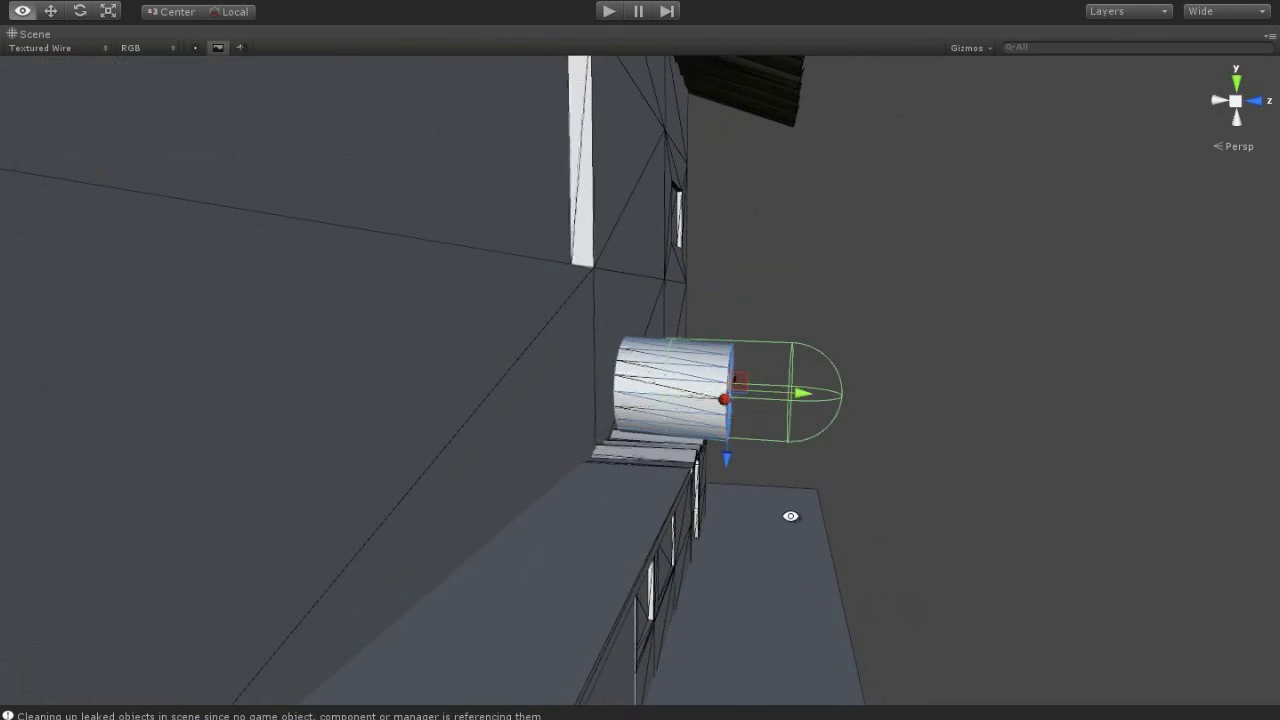
pyautogui.press('h')
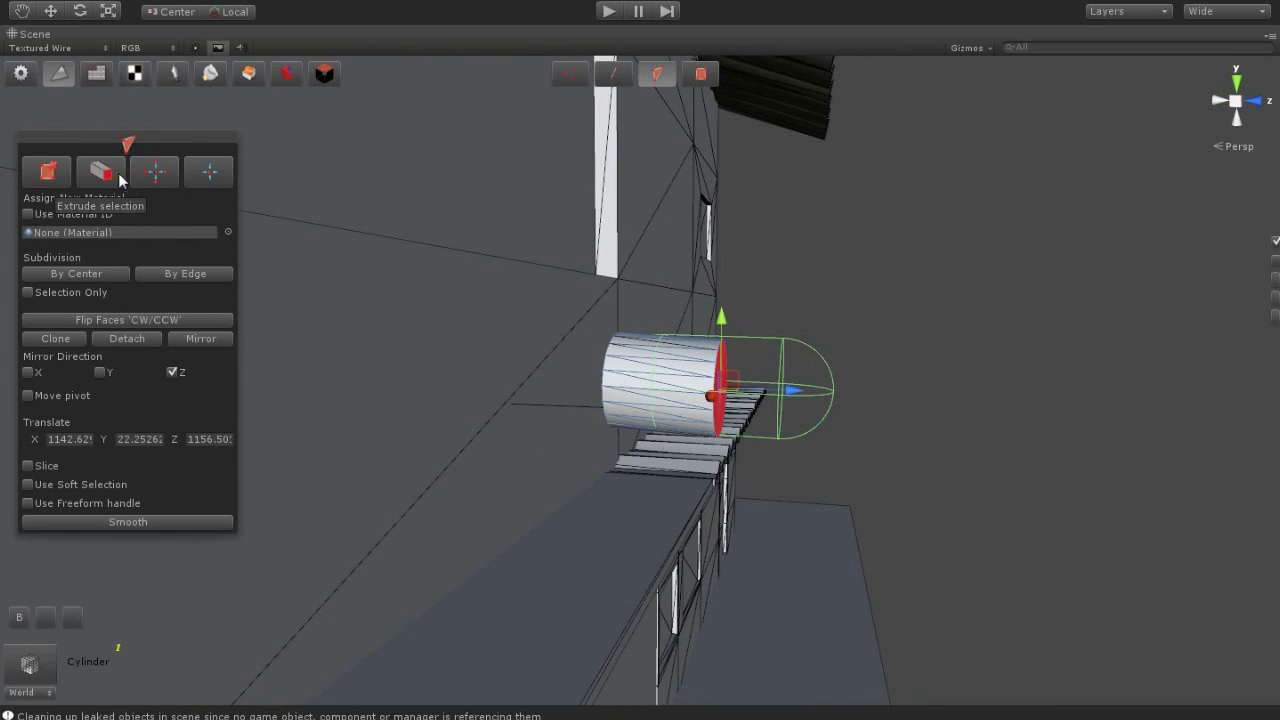
pyautogui.keyDown('shift'); pyautogui.moveTo(771, 399); pyautogui.dragTo(825, 399); pyautogui.keyUp('shift')
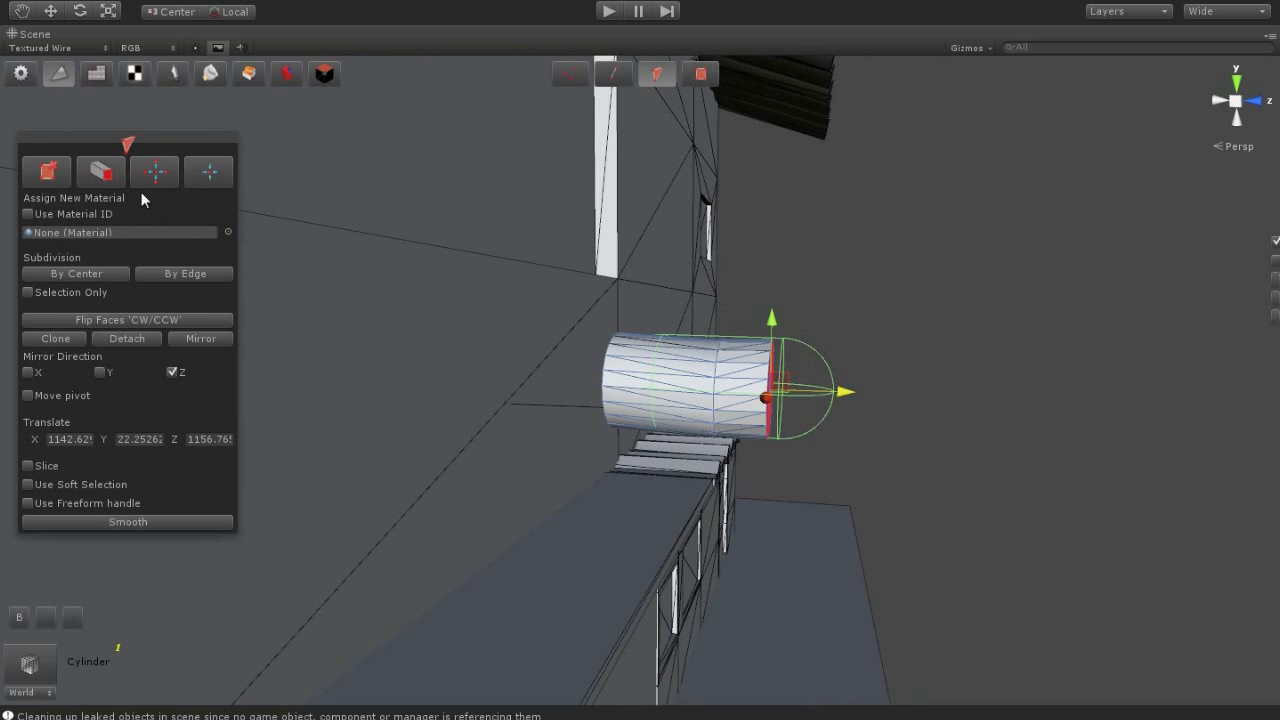
pyautogui.keyDown('shift'); pyautogui.moveTo(840, 400); pyautogui.dragTo(899, 406); pyautogui.keyUp('shift')
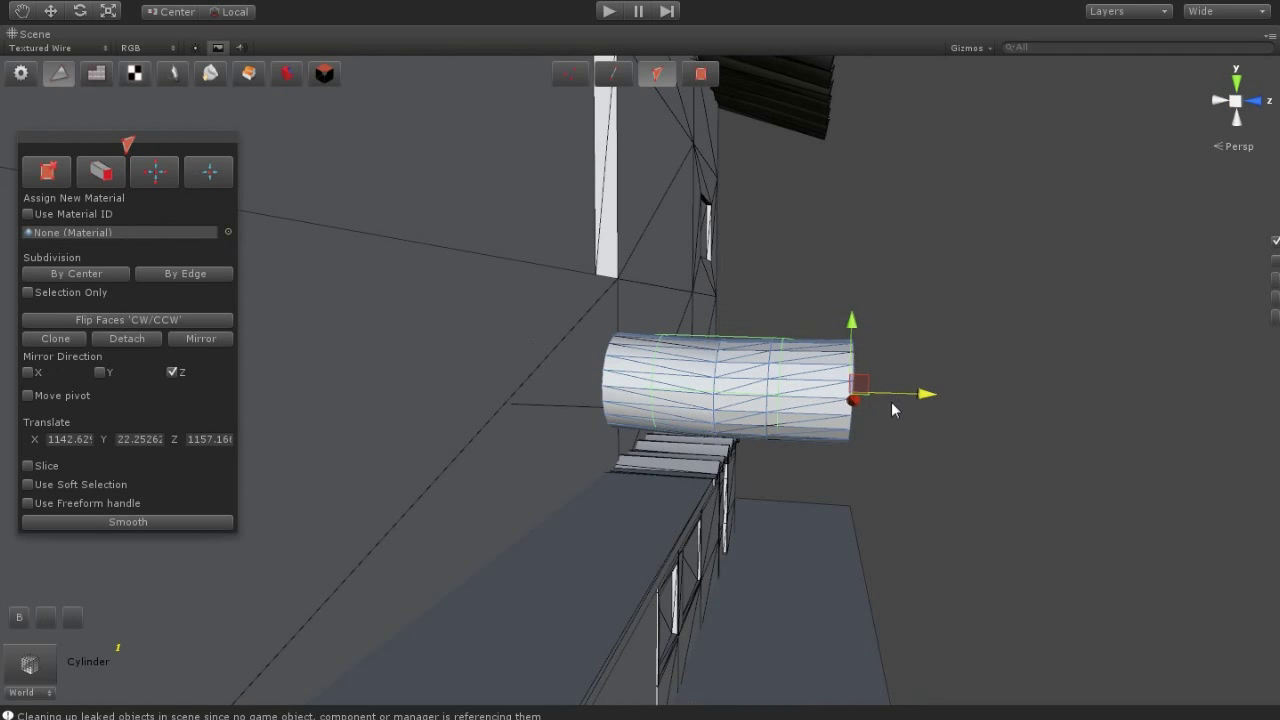
# In vertex mode, raise an edge ring of the cylinder to bend it
pyautogui.keyDown('alt'); pyautogui.moveTo(809, 459); pyautogui.dragTo(711, 503); pyautogui.keyUp('alt')
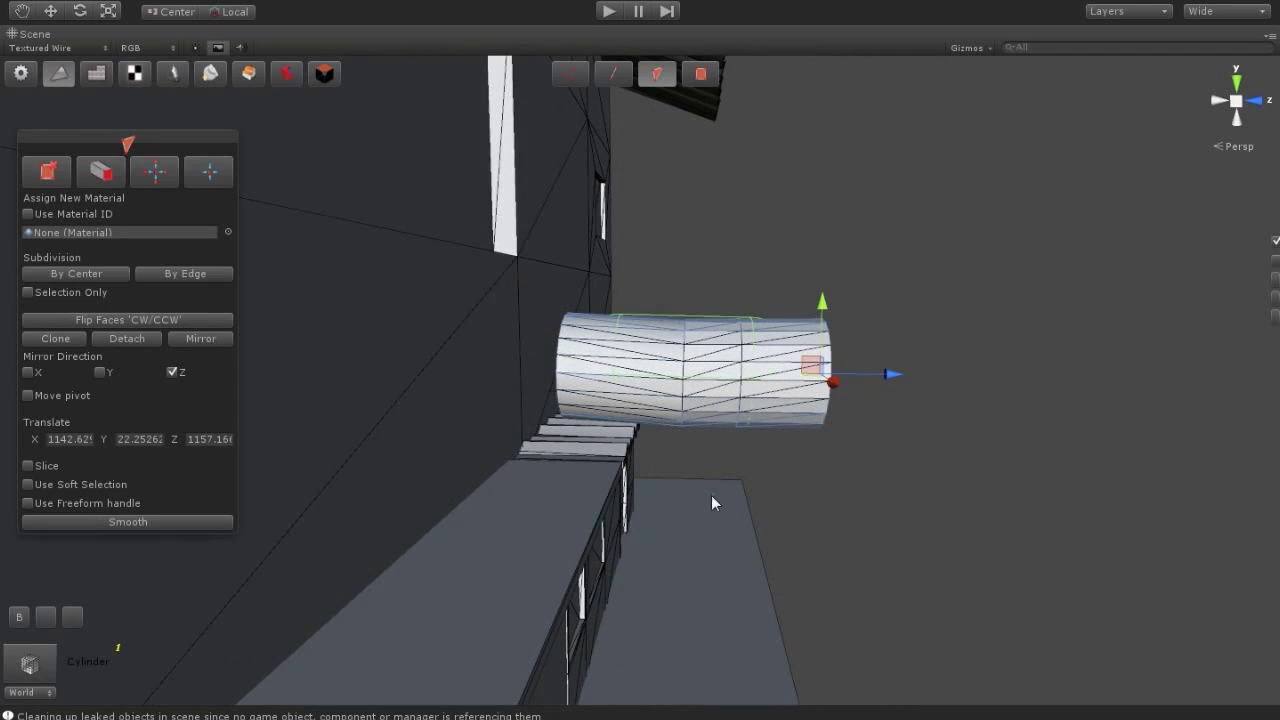
pyautogui.click(566, 76)
pyautogui.moveTo(728, 510); pyautogui.dragTo(631, 242)
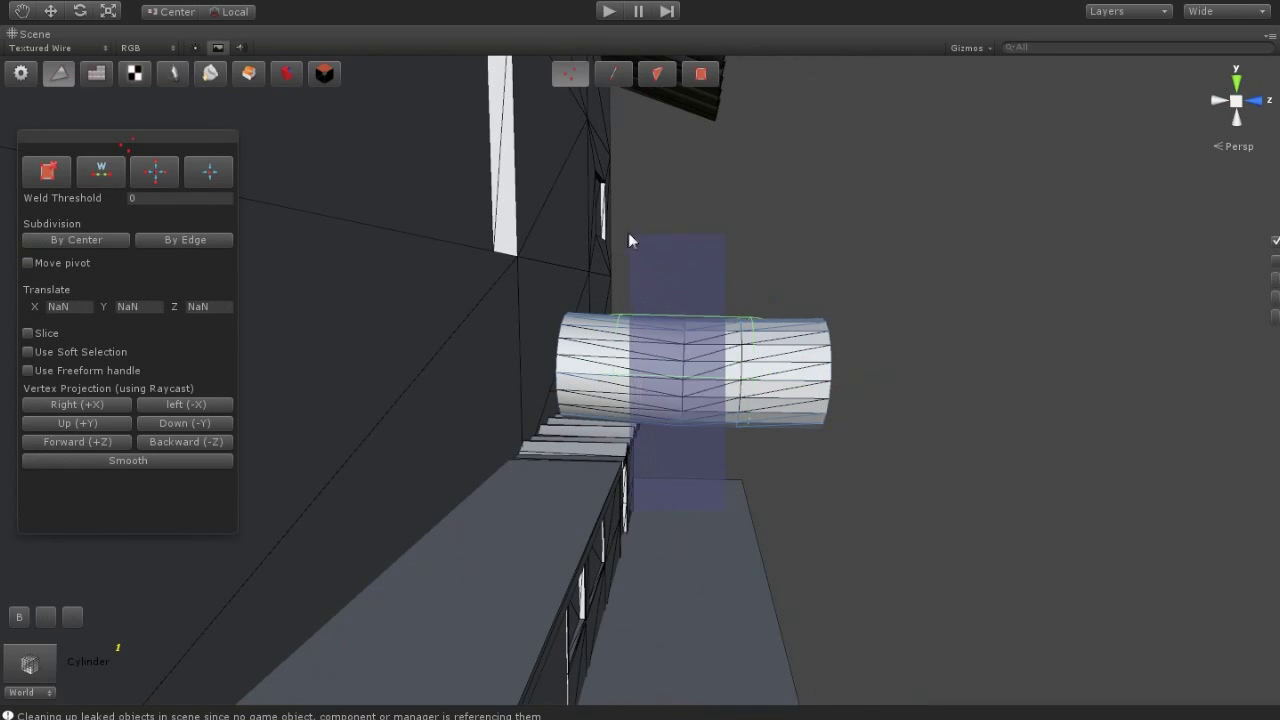
pyautogui.moveTo(645, 314); pyautogui.dragTo(648, 292)
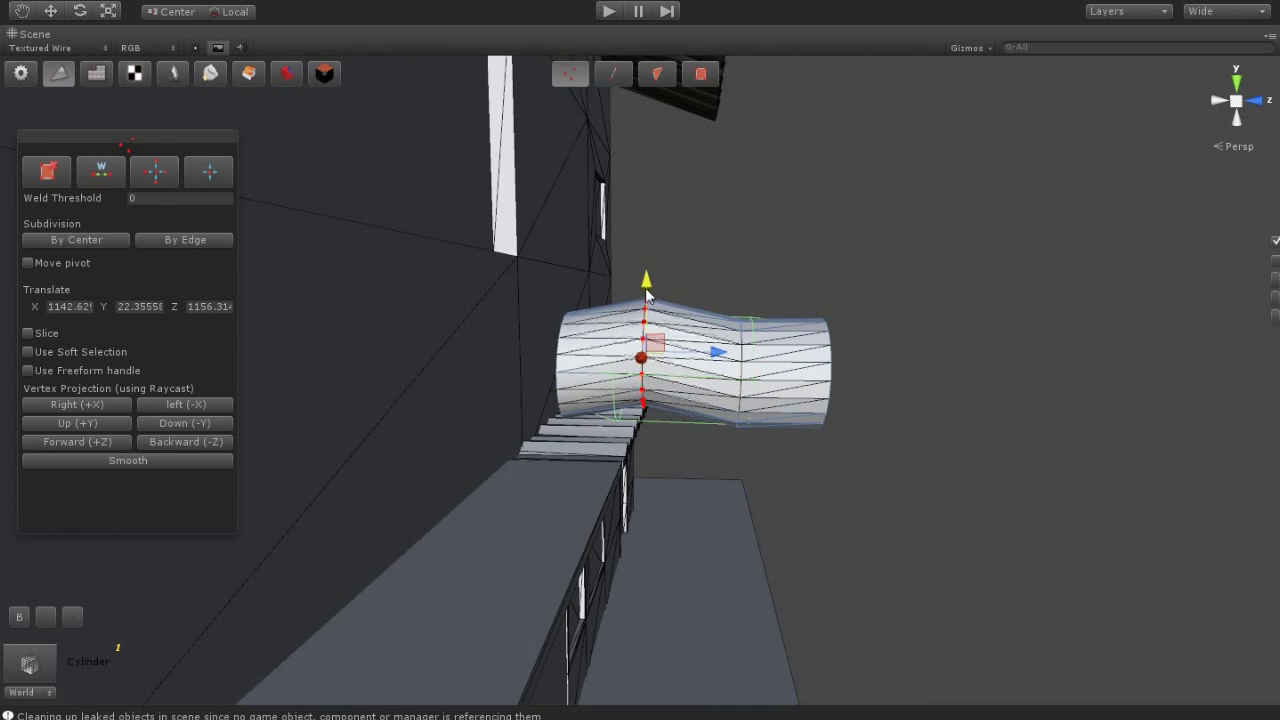
pyautogui.moveTo(765, 514); pyautogui.dragTo(692, 220)
pyautogui.moveTo(740, 440)
pyautogui.keyDown('alt'); pyautogui.mouseDown()
pyautogui.moveTo(502, 457)
pyautogui.moveTo(790, 511)
pyautogui.mouseUp(); pyautogui.keyUp('alt')
# Slide the pipe's end face back along the pipe and nudge it slightly upward
pyautogui.press('h')
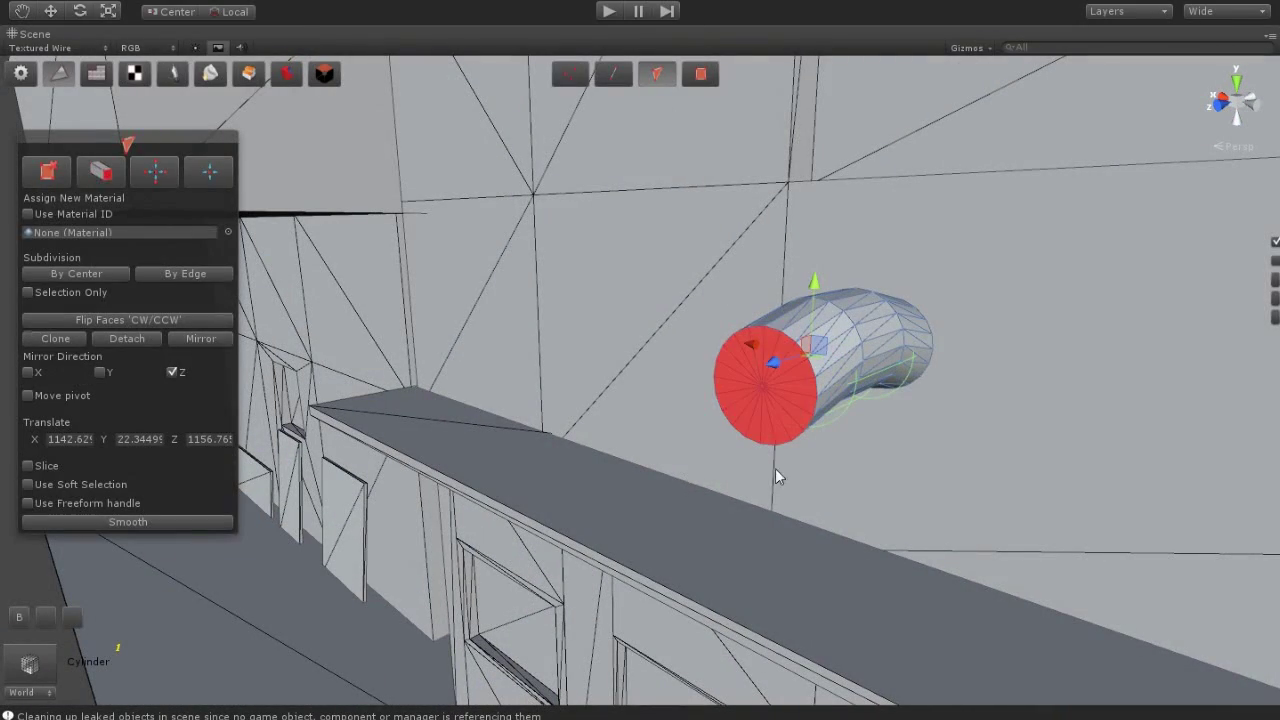
pyautogui.keyDown('alt'); pyautogui.moveTo(880, 434); pyautogui.dragTo(635, 390); pyautogui.keyUp('alt')
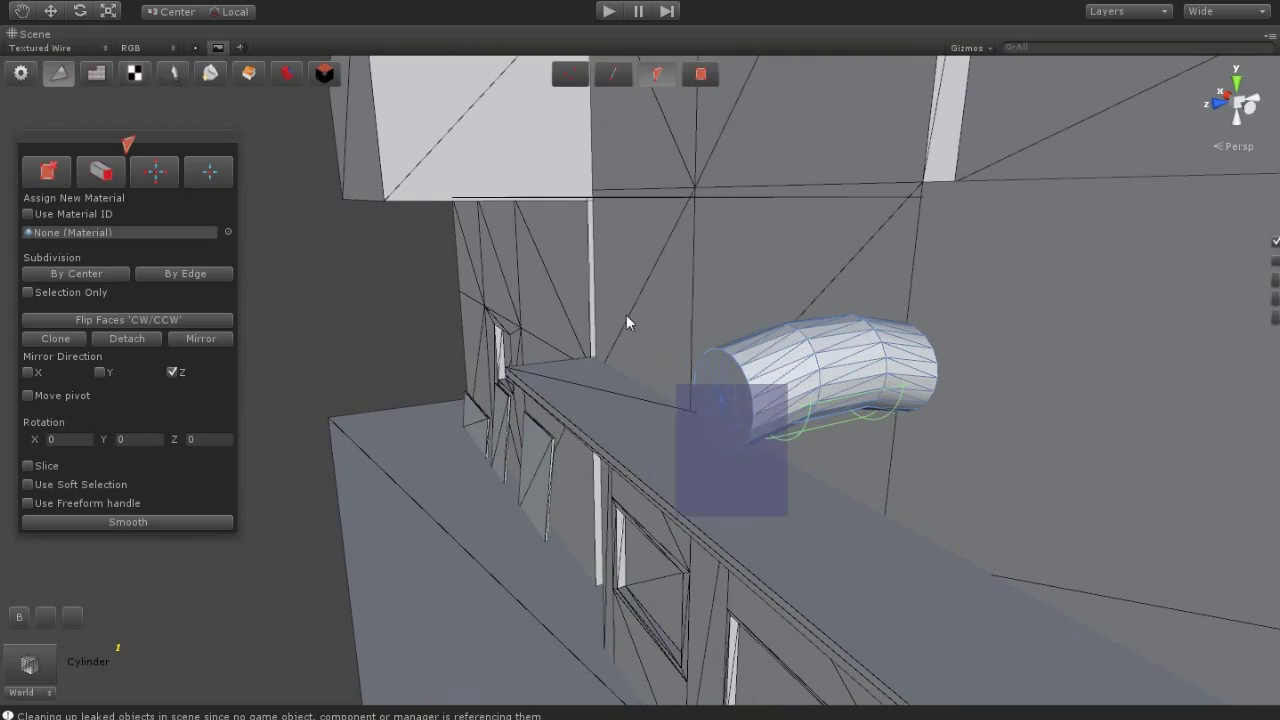
pyautogui.moveTo(713, 372); pyautogui.dragTo(800, 530)
pyautogui.keyDown('alt'); pyautogui.moveTo(763, 437); pyautogui.dragTo(937, 470); pyautogui.keyUp('alt')
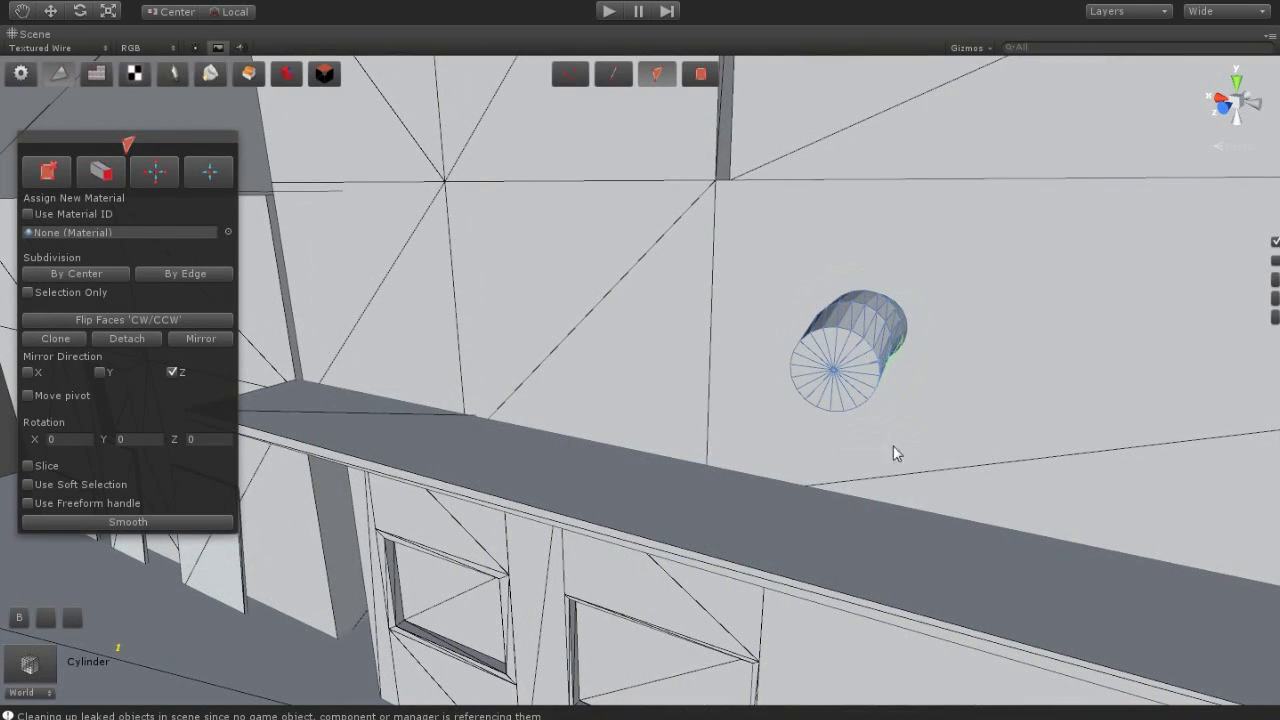
pyautogui.keyDown('alt'); pyautogui.moveTo(804, 456); pyautogui.dragTo(619, 363); pyautogui.keyUp('alt')
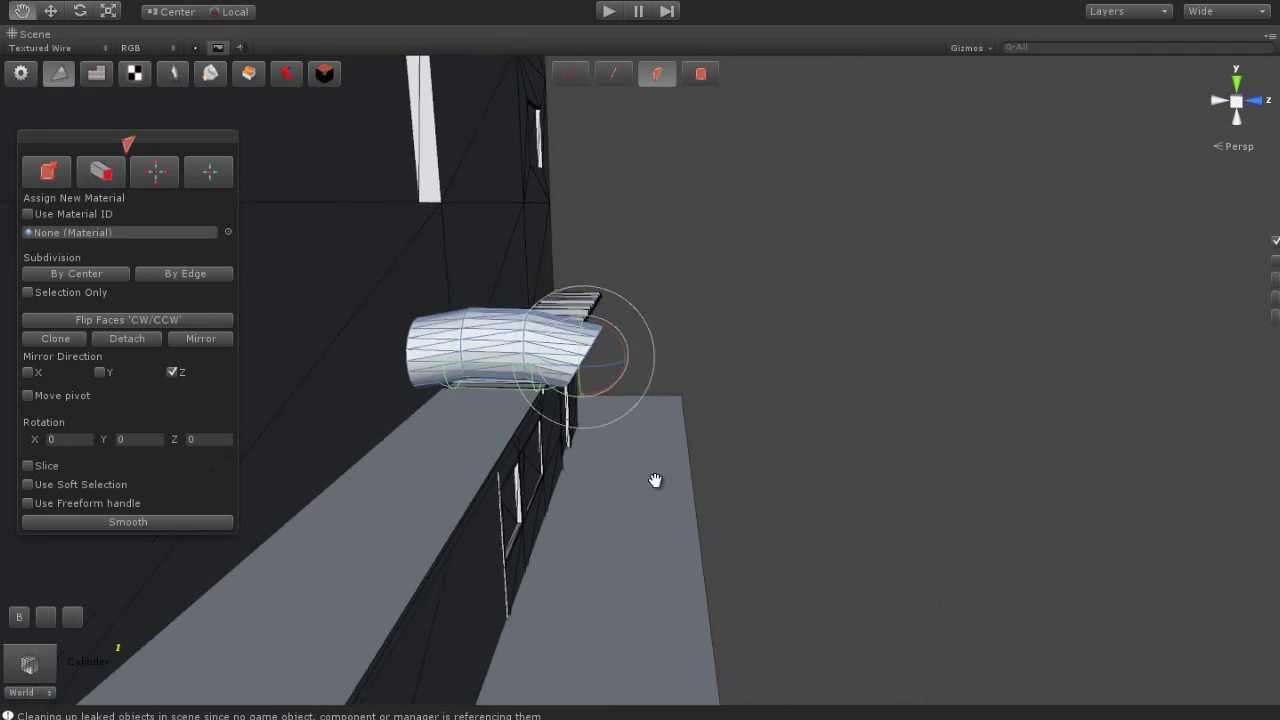
pyautogui.press('f')
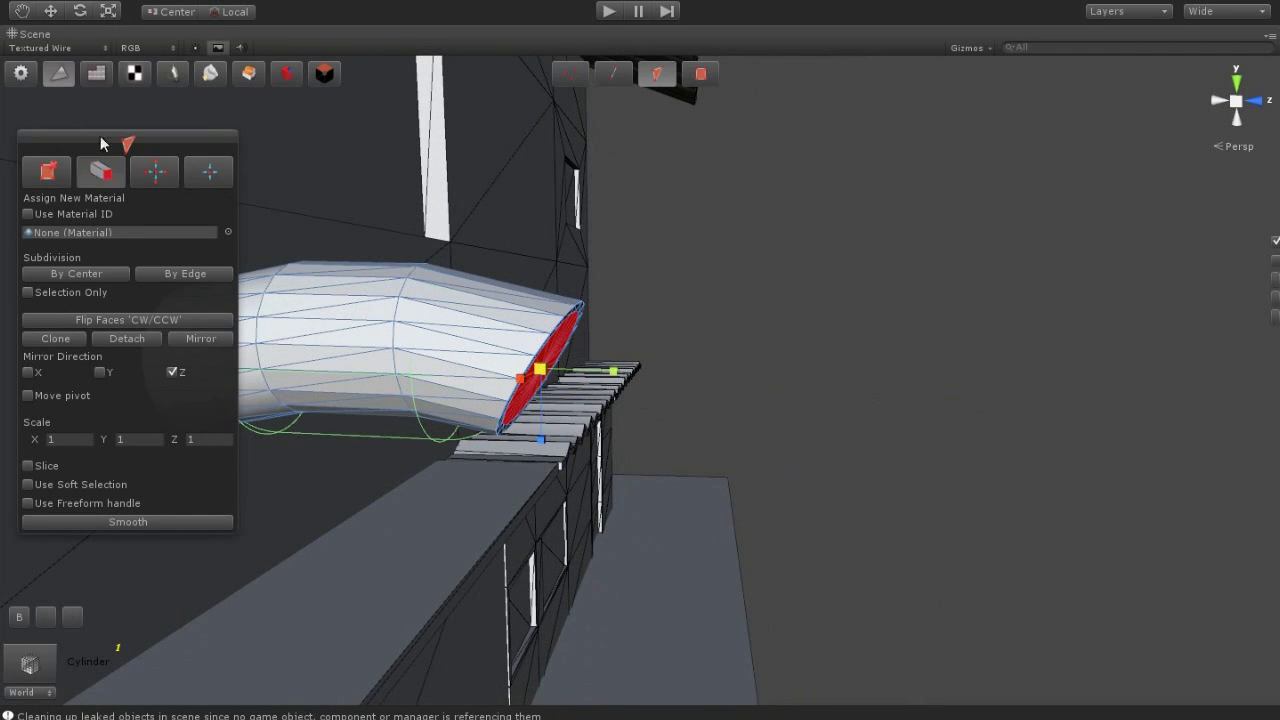
pyautogui.moveTo(577, 376); pyautogui.dragTo(535, 364)
pyautogui.moveTo(490, 315); pyautogui.dragTo(490, 307)
pyautogui.click(573, 365)
# Check the pipe's object info, now 647 vertices and 320 faces
pyautogui.scroll(-3, 672, 425)
pyautogui.click(21, 73)
pyautogui.moveTo(620, 400); pyautogui.dragTo(583, 537, button='right')
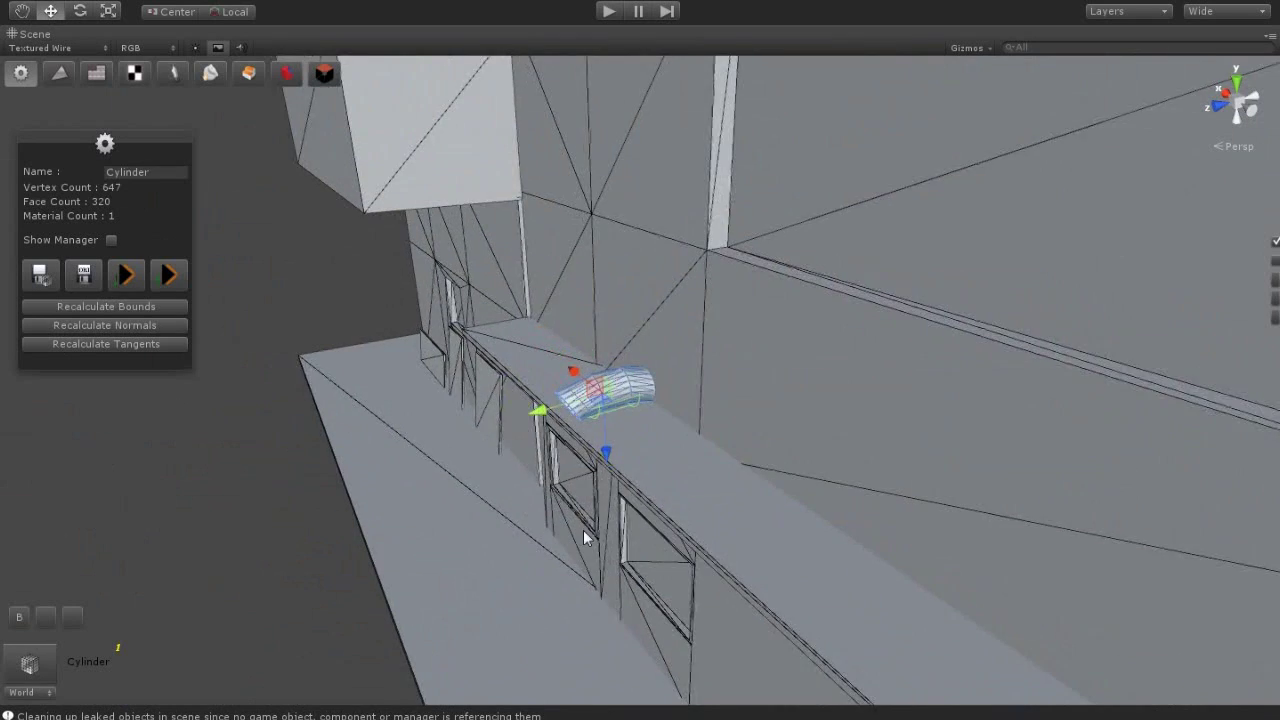
pyautogui.scroll(3, 665, 525)
pyautogui.moveTo(665, 525); pyautogui.dragTo(203, 417, button='right')
pyautogui.moveTo(544, 431); pyautogui.dragTo(628, 465, button='middle')
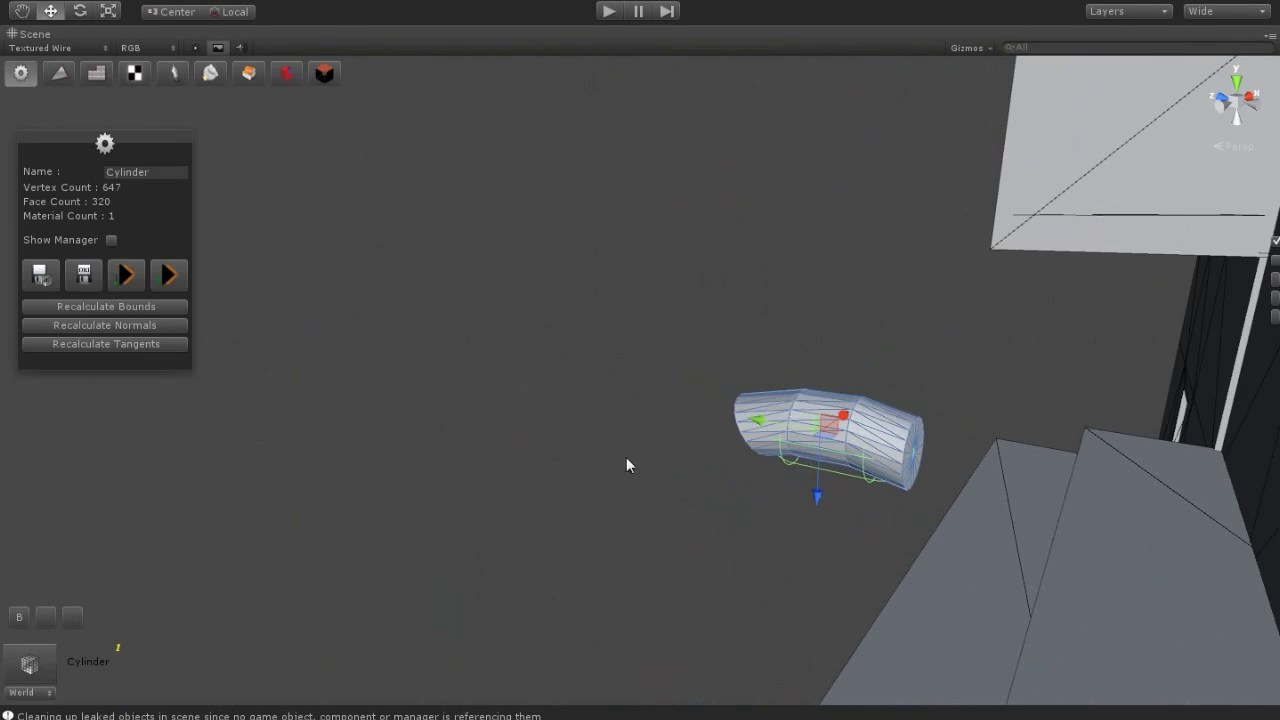
# Extrude two more segments from the pipe's end face, the second angled downward
pyautogui.click(60, 73)
pyautogui.click(905, 445)
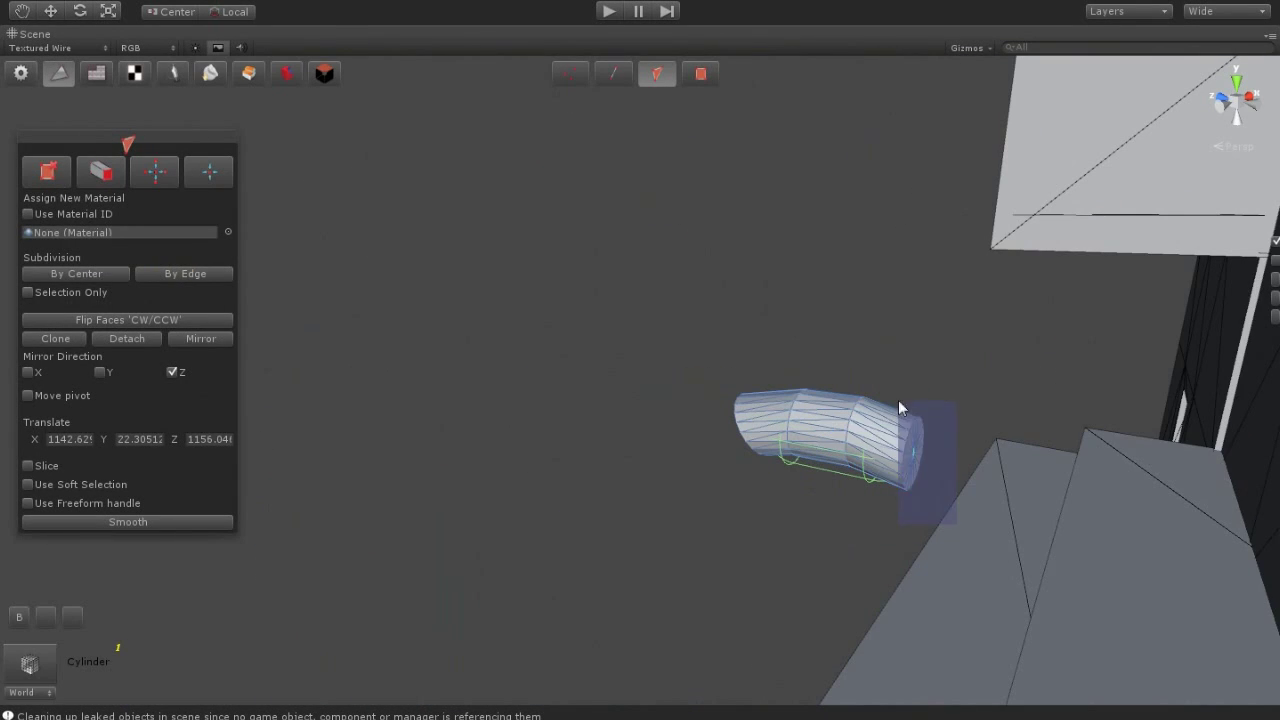
pyautogui.moveTo(898, 400); pyautogui.dragTo(750, 447, button='middle')
pyautogui.scroll(2, 750, 447)
pyautogui.keyDown('shift'); pyautogui.moveTo(907, 452); pyautogui.dragTo(1082, 440); pyautogui.keyUp('shift')
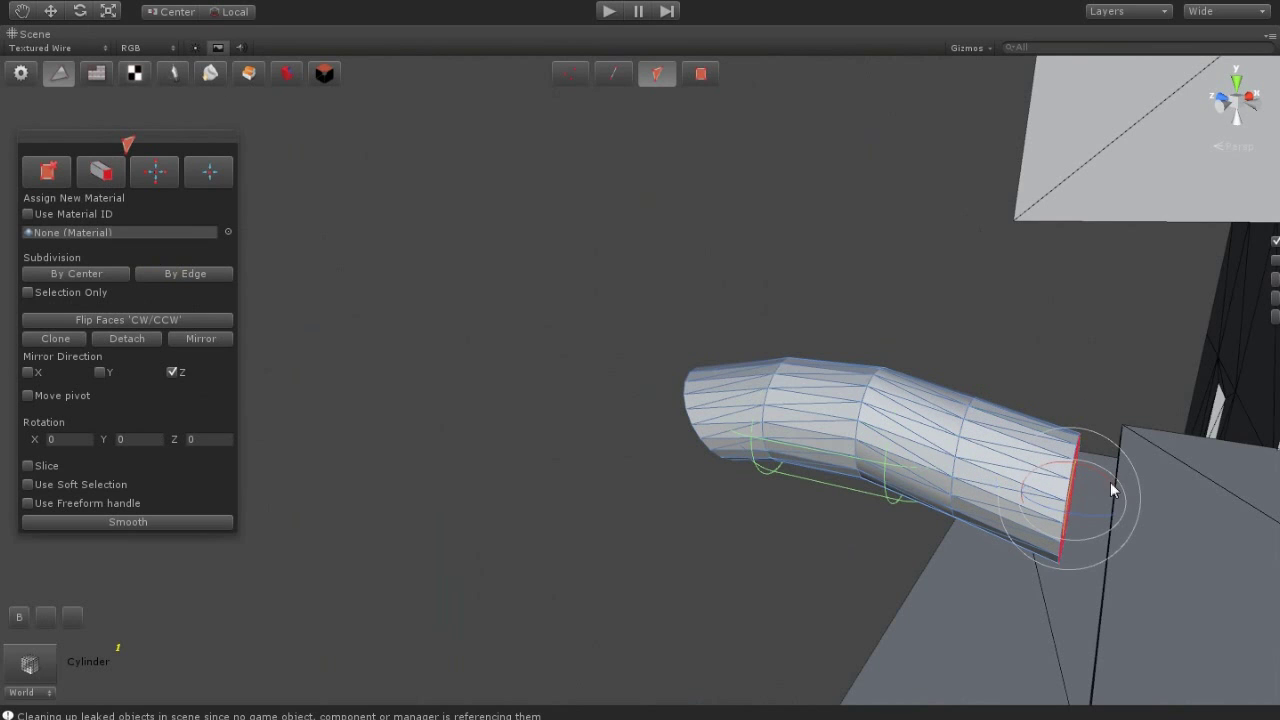
pyautogui.scroll(-3, 757, 523)
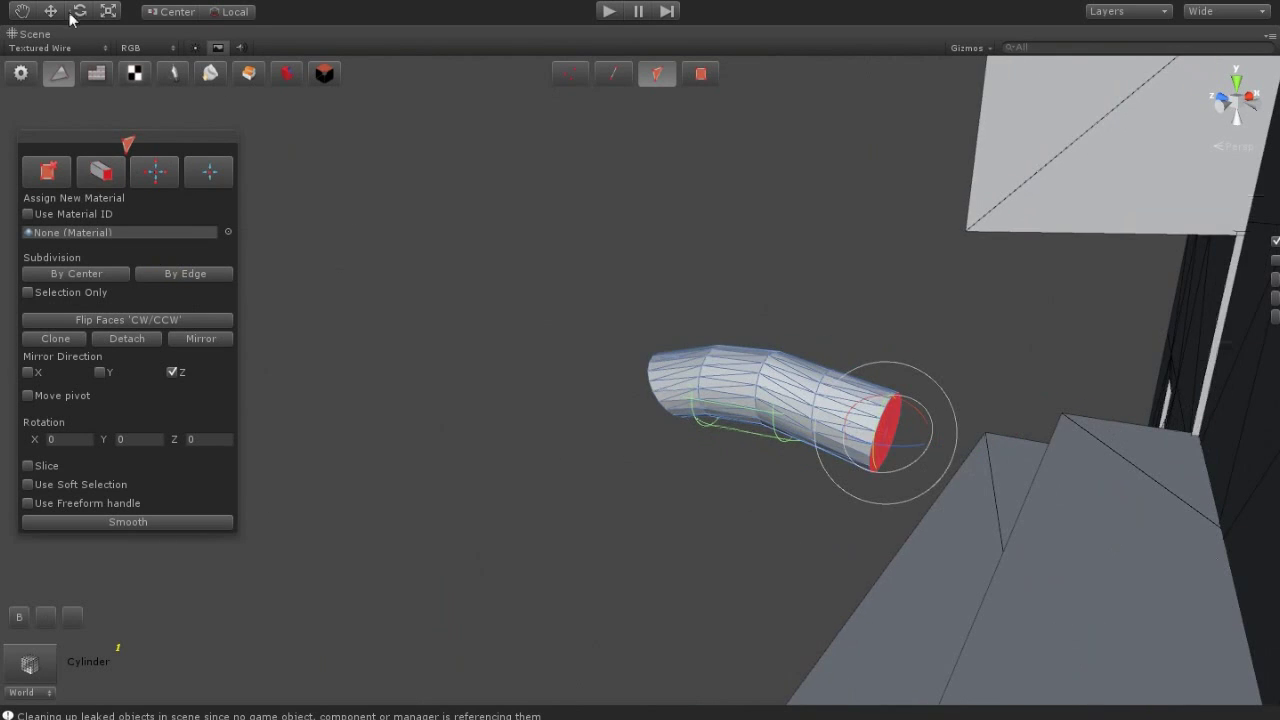
pyautogui.keyDown('shift'); pyautogui.moveTo(855, 437); pyautogui.dragTo(946, 405); pyautogui.keyUp('shift')
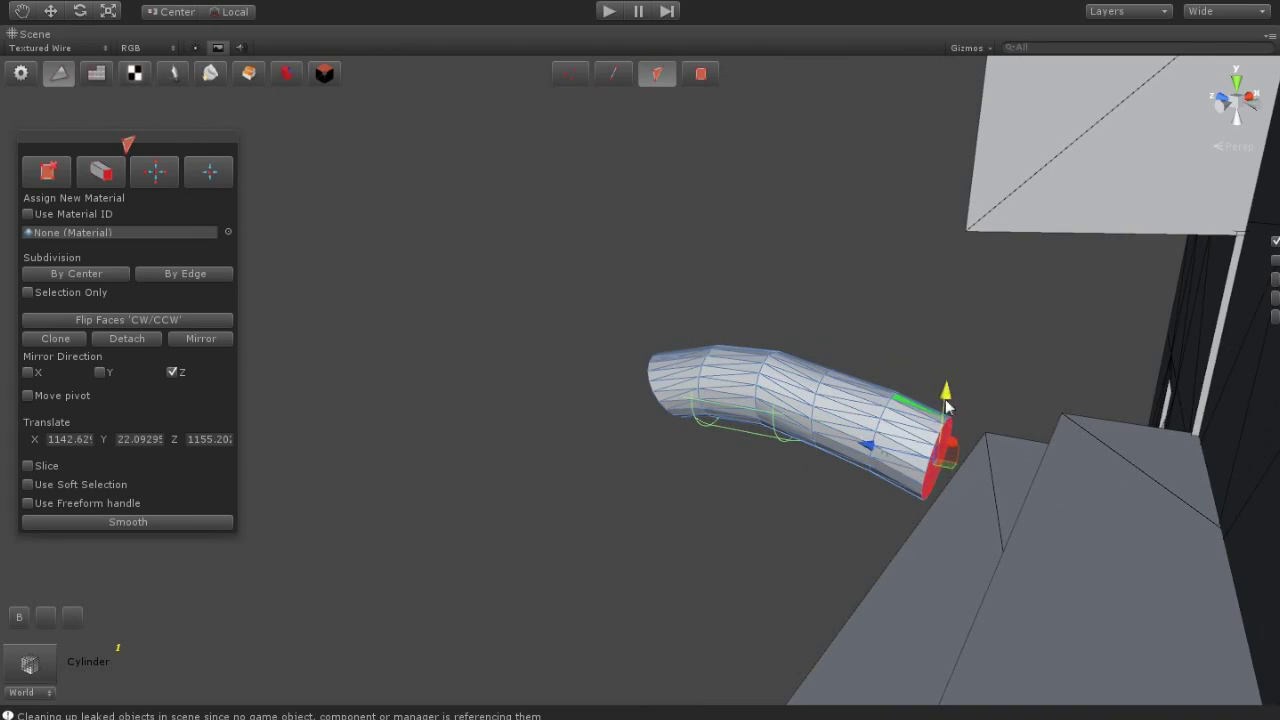
# Check the pipe's object info (846 vertices, 400 faces) from a frontal view of the wall
pyautogui.moveTo(823, 378); pyautogui.dragTo(1086, 509, button='right')
pyautogui.moveTo(686, 523); pyautogui.dragTo(951, 491, button='right')
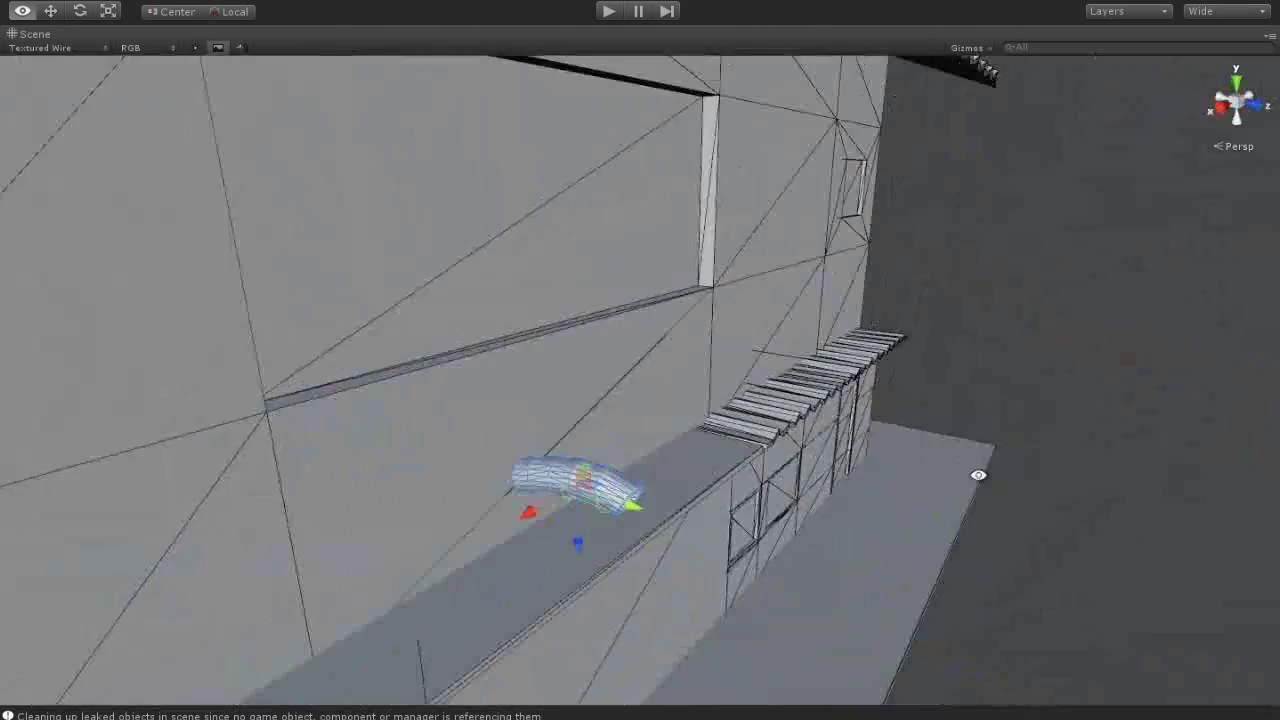
pyautogui.click(21, 73)
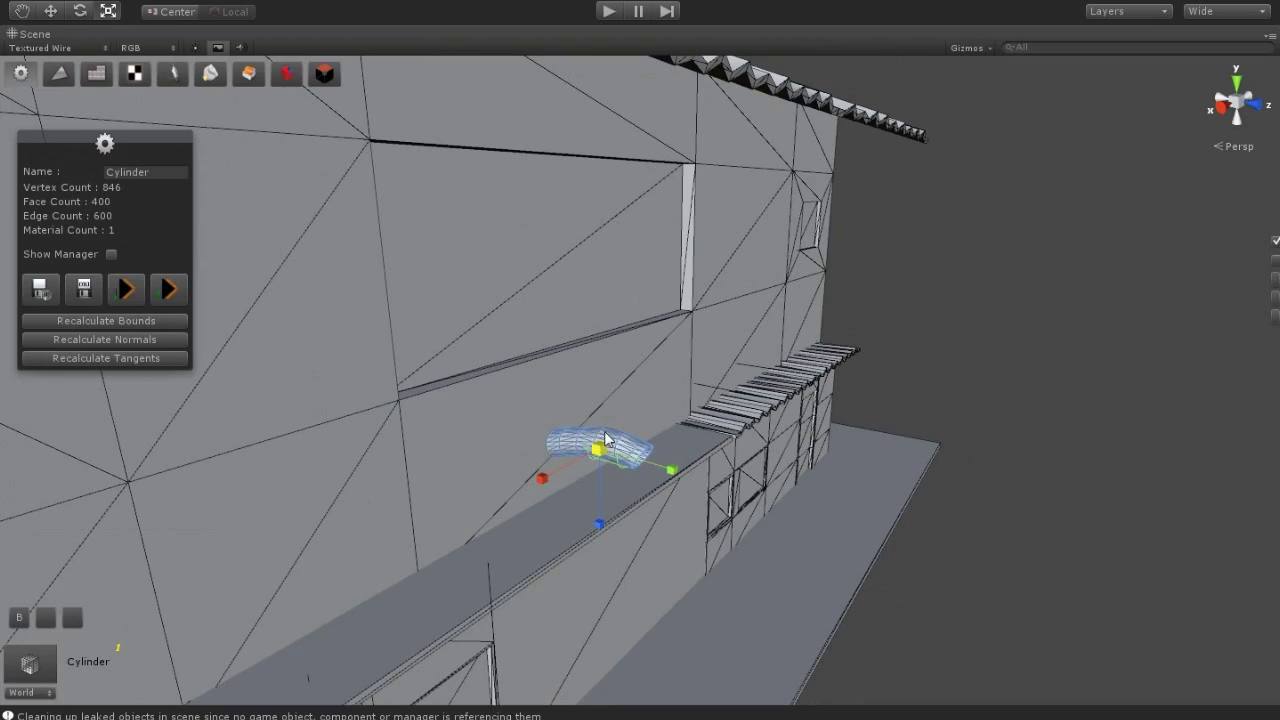
pyautogui.moveTo(659, 614)
pyautogui.mouseDown(button='right')
pyautogui.moveTo(640, 560)
pyautogui.moveTo(738, 445)
pyautogui.mouseUp(button='right')
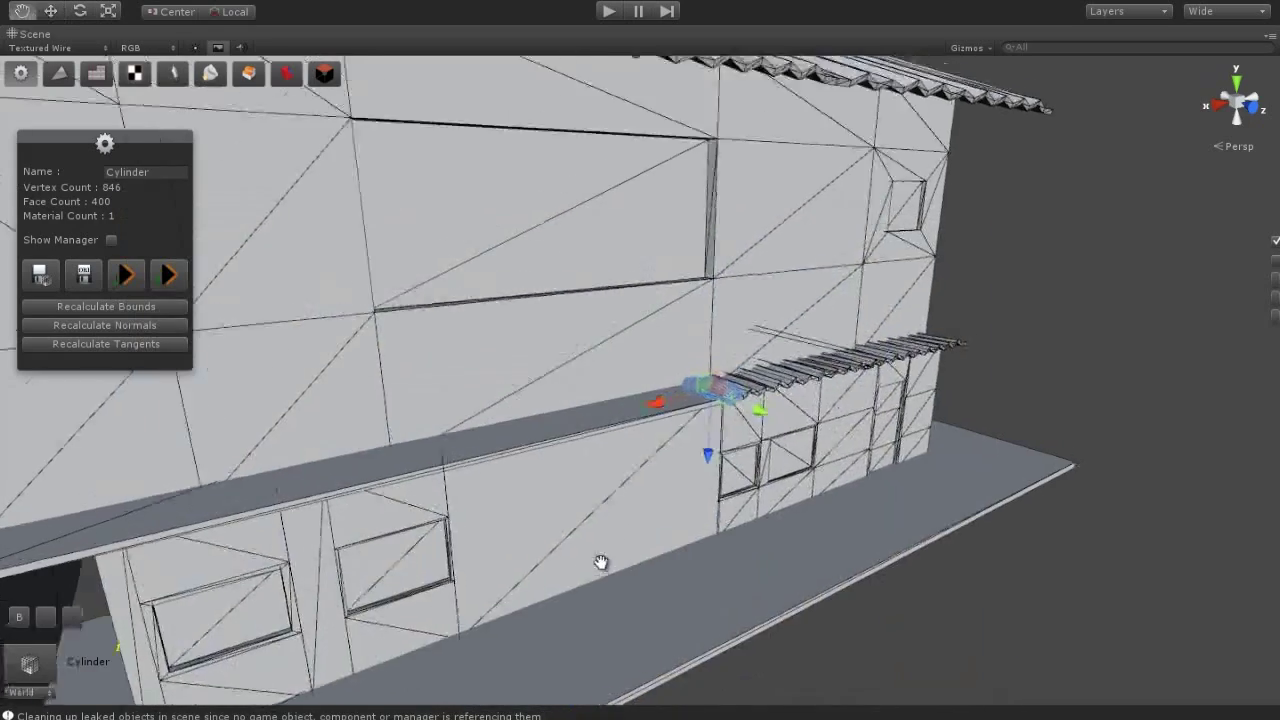
pyautogui.moveTo(600, 563)
pyautogui.mouseDown(button='right')
pyautogui.moveTo(576, 489)
pyautogui.moveTo(697, 412)
pyautogui.mouseUp(button='right')
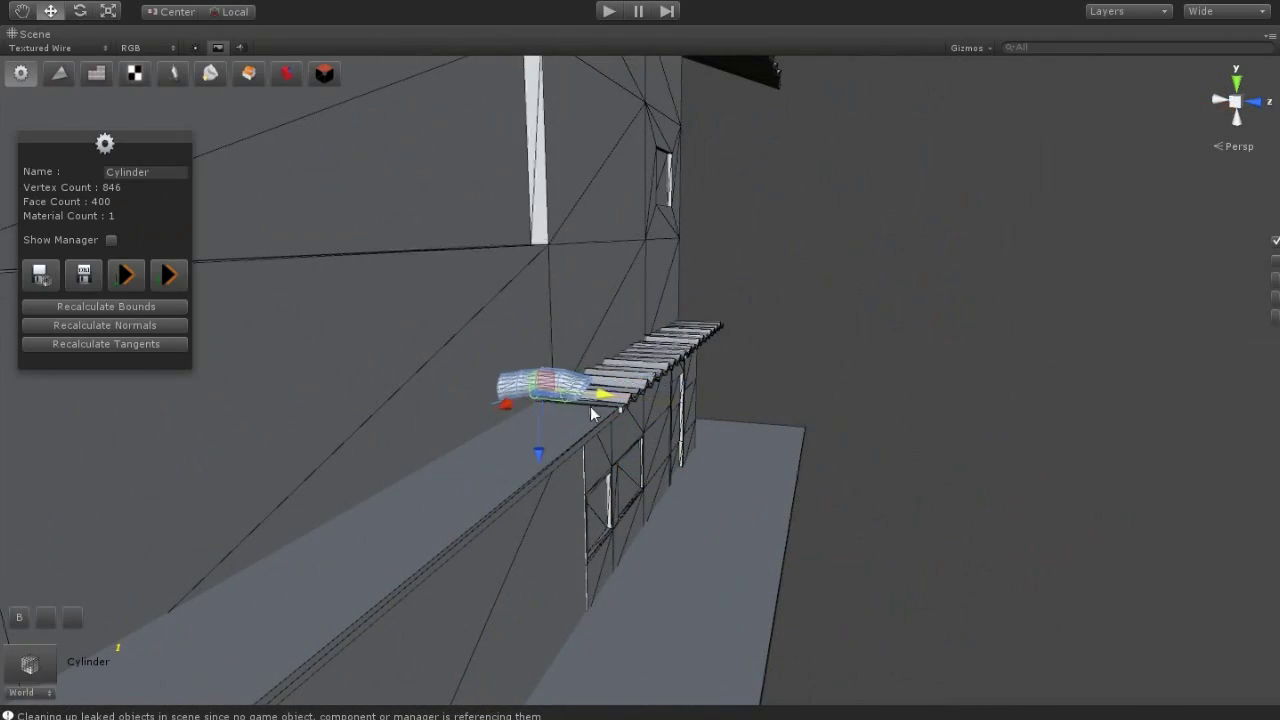
# Rotate the bent pipe to lie along the ledge beside the corrugated awning, then return to the Move tool
pyautogui.moveTo(602, 413); pyautogui.dragTo(596, 472, button='right')
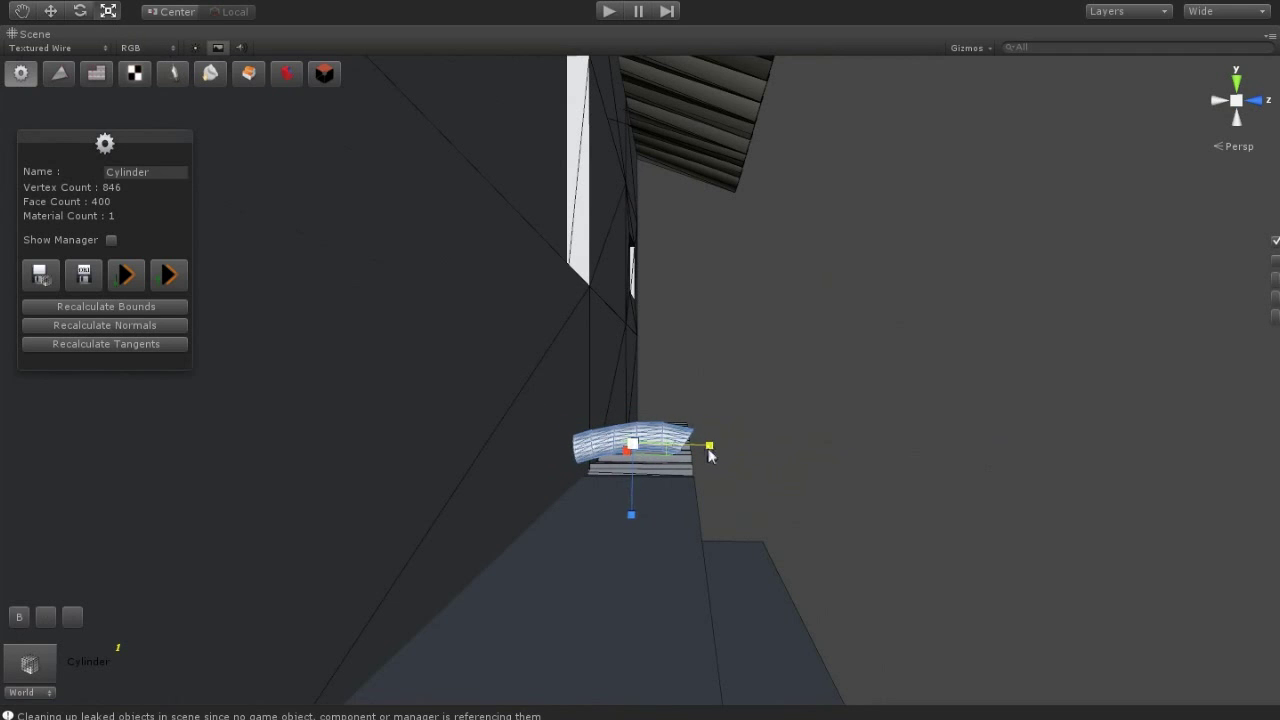
pyautogui.moveTo(632, 473); pyautogui.dragTo(726, 485, button='right')
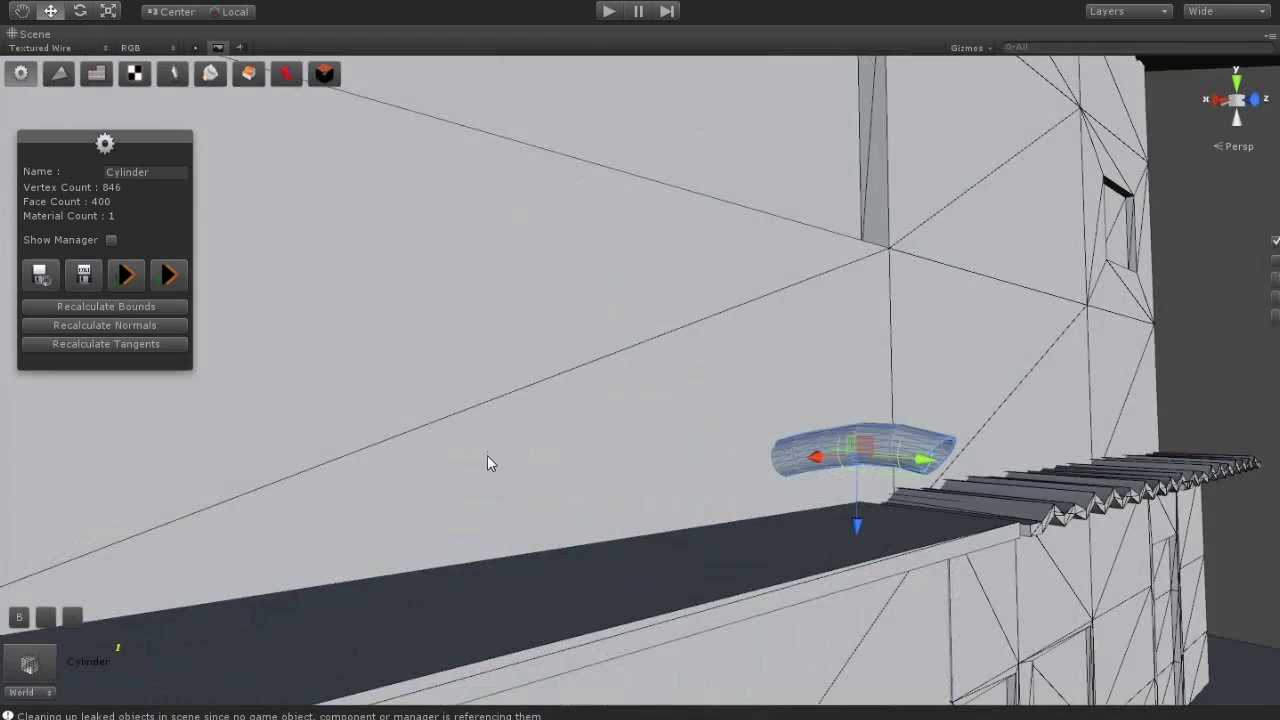
pyautogui.moveTo(700, 520); pyautogui.dragTo(612, 497)
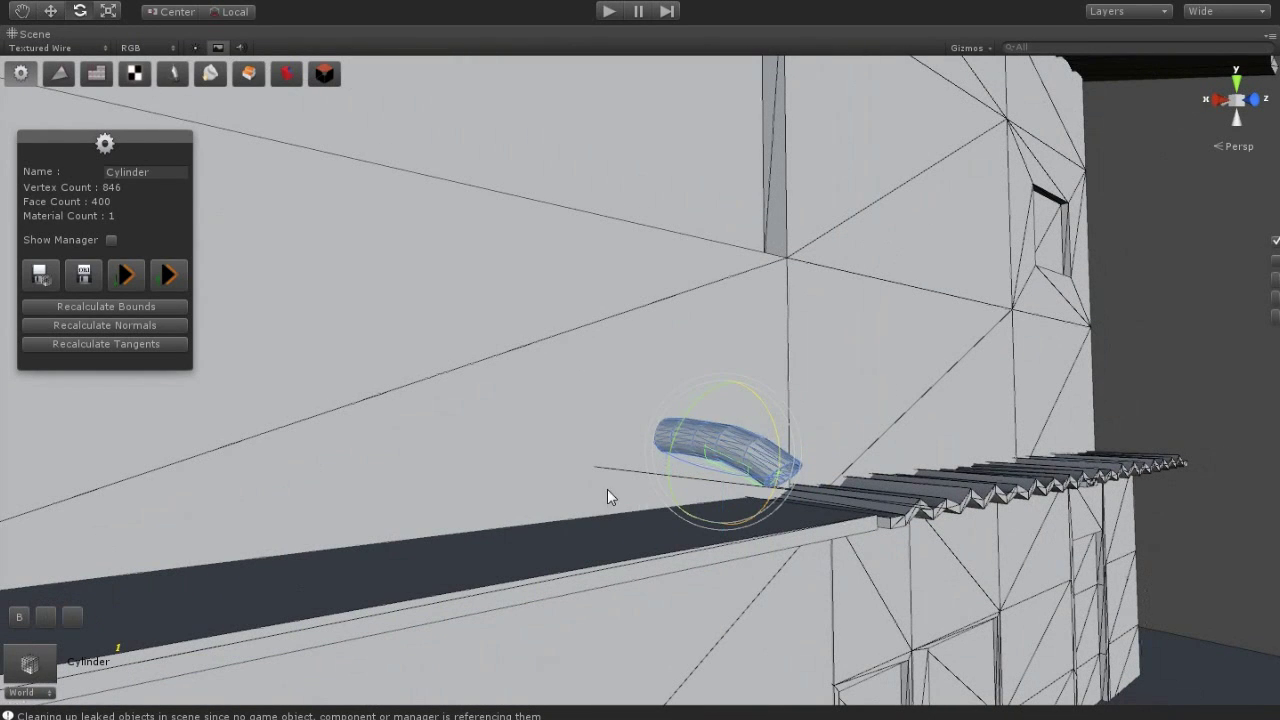
pyautogui.moveTo(612, 497); pyautogui.dragTo(545, 445, button='right')
pyautogui.press('w')
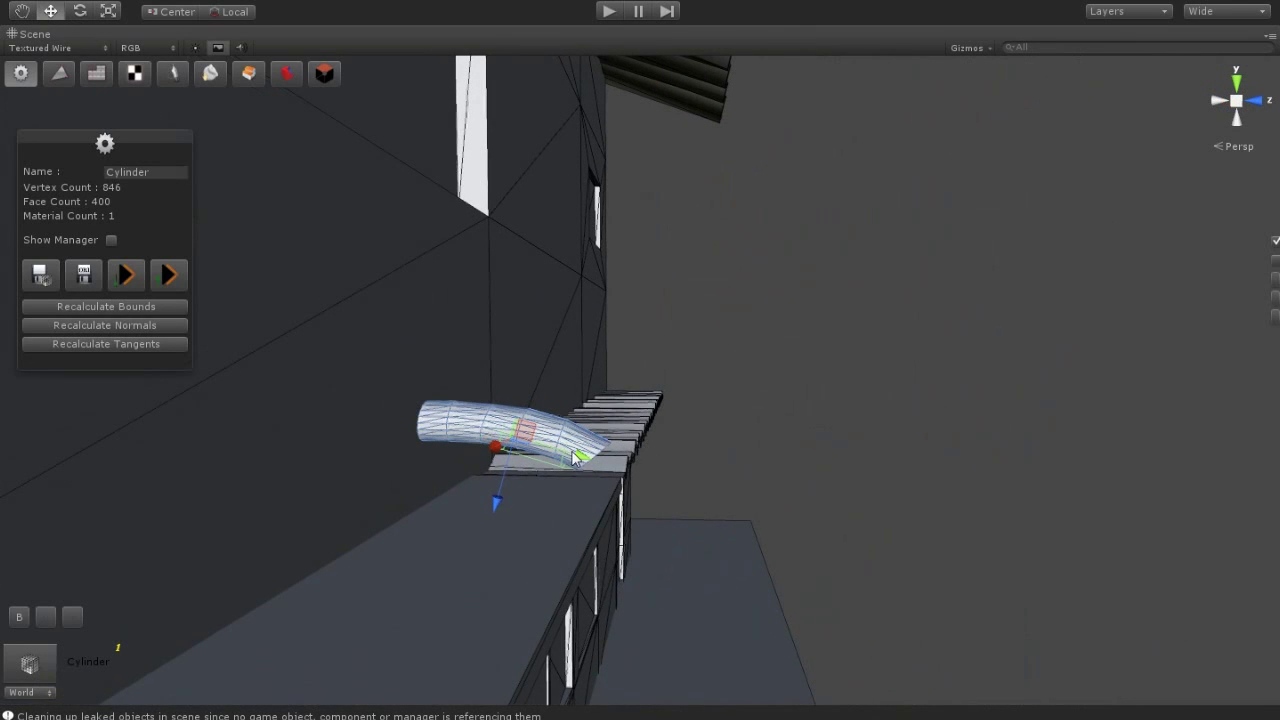
pyautogui.moveTo(555, 440); pyautogui.dragTo(716, 487, button='right')
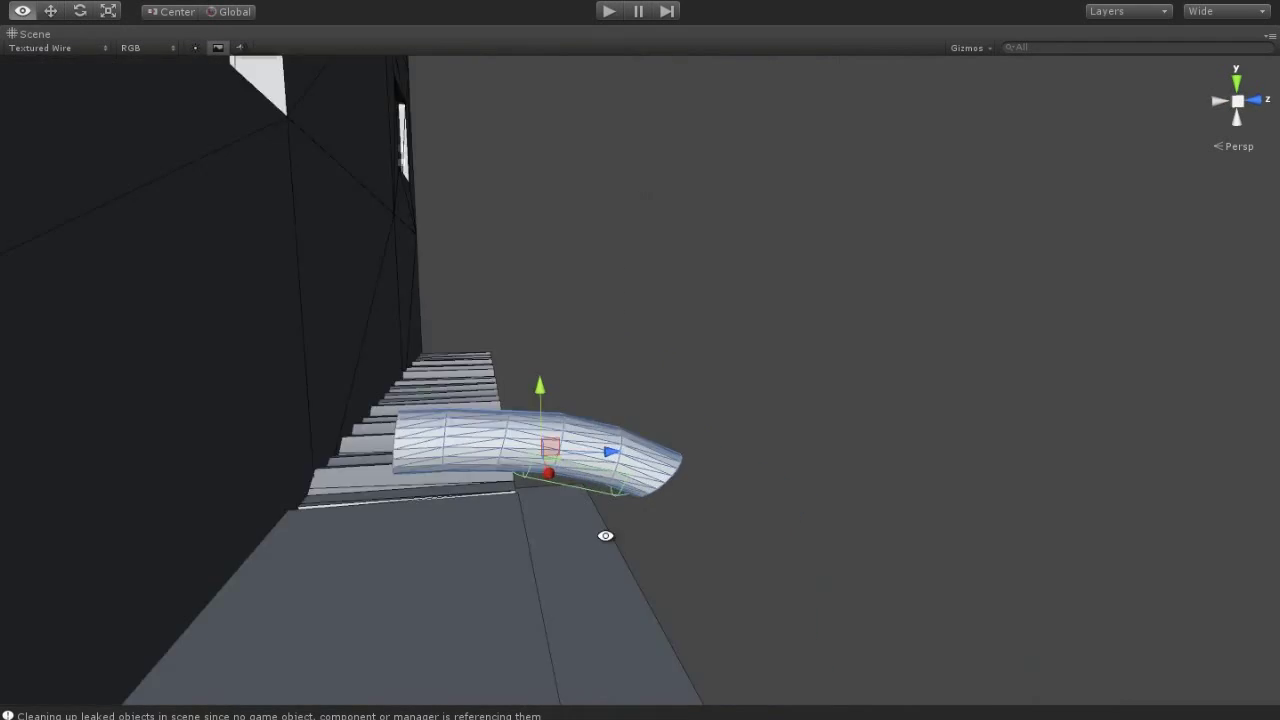
# Lengthen the pipe on the ledge by pulling its end face along Z
pyautogui.click(68, 73)
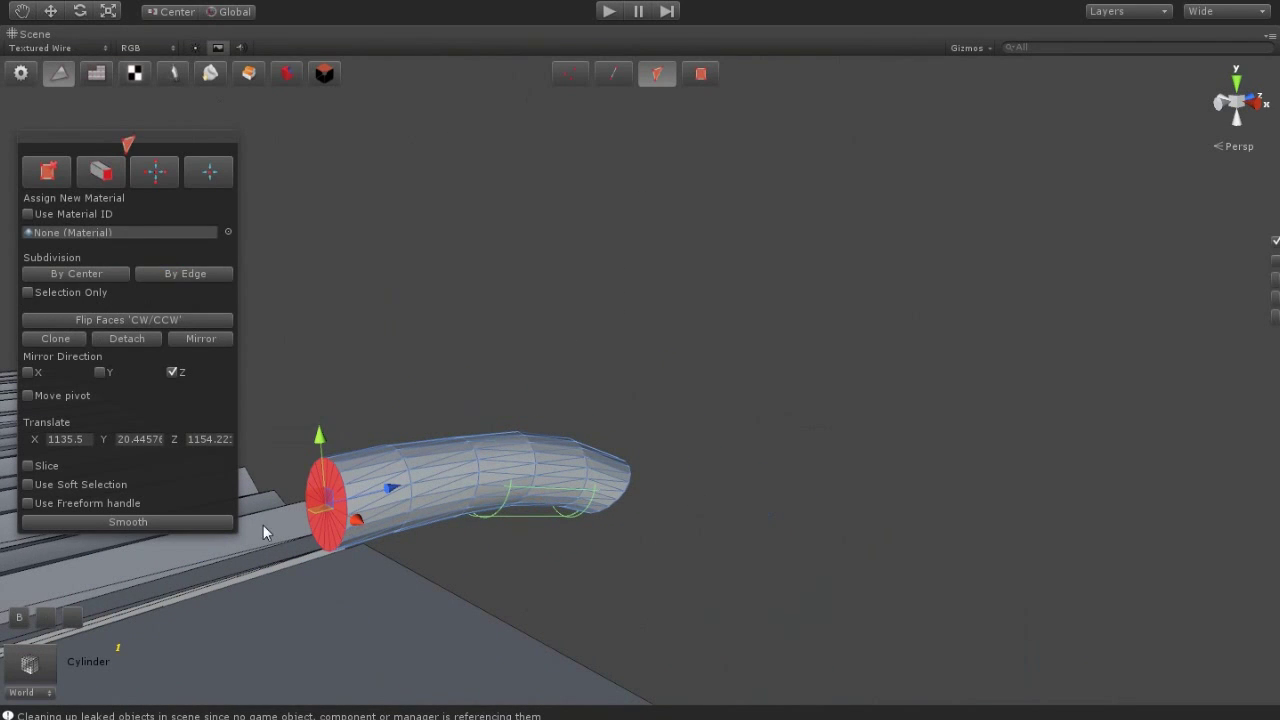
pyautogui.moveTo(372, 489); pyautogui.dragTo(333, 503)
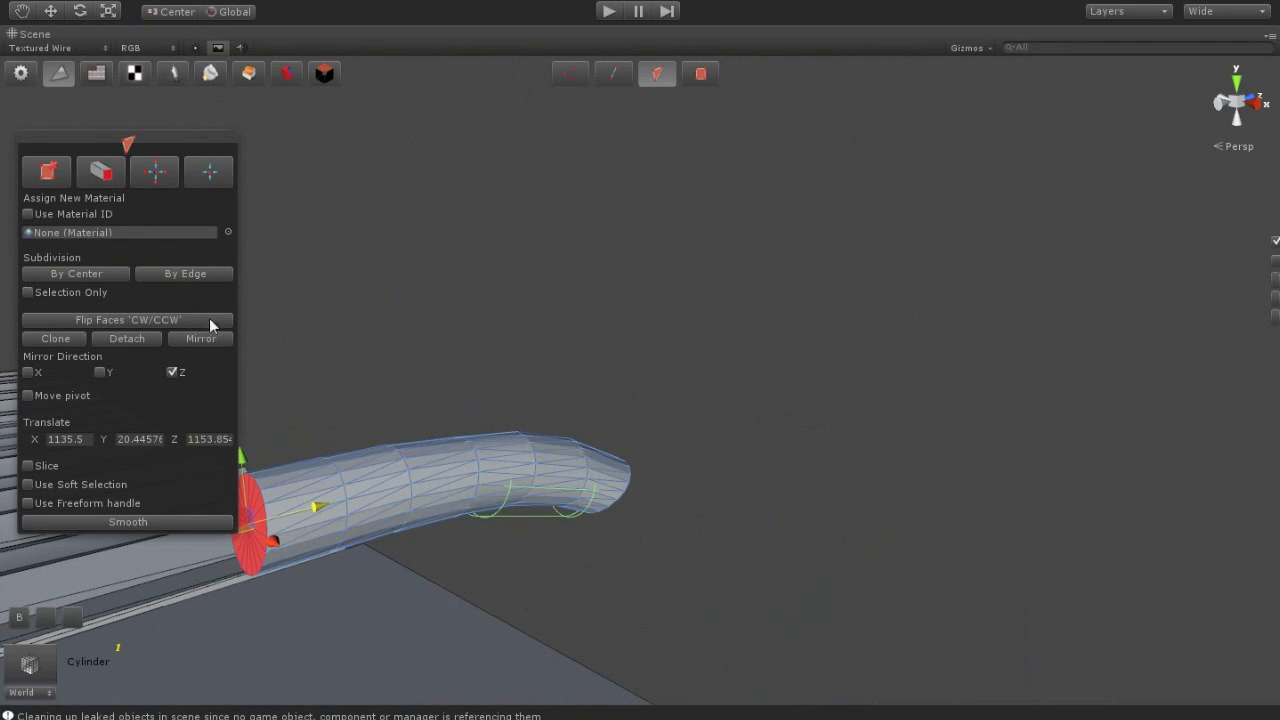
pyautogui.moveTo(253, 438); pyautogui.dragTo(571, 293, button='right')
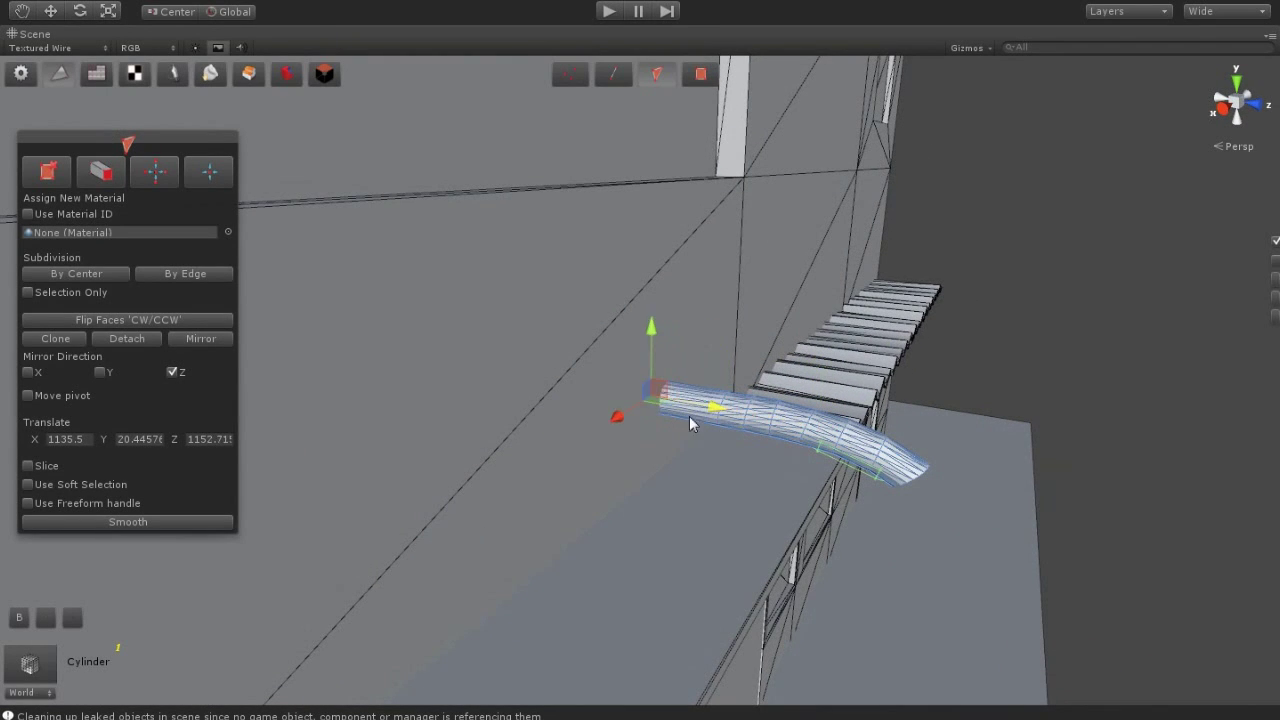
pyautogui.moveTo(774, 465); pyautogui.dragTo(14, 183, button='right')
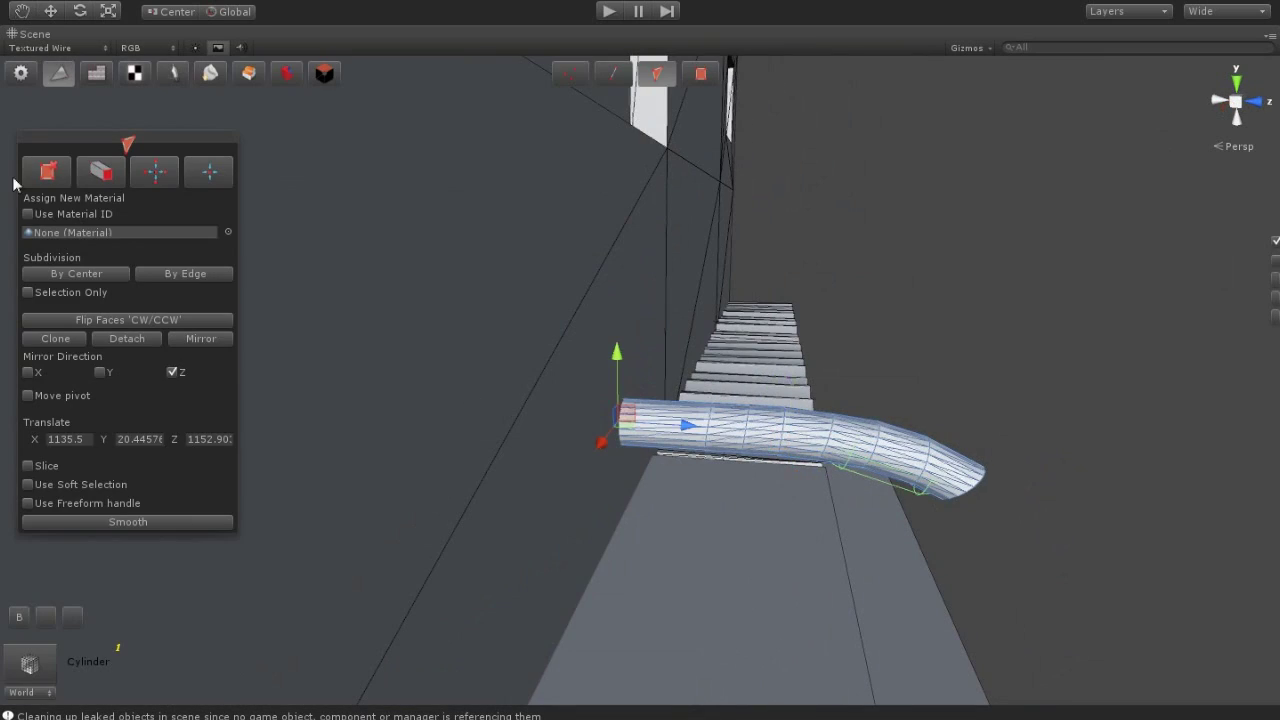
# Raise vertex rings midway along the pipe to create a bulge in the middle
pyautogui.click(583, 84)
pyautogui.moveTo(703, 460); pyautogui.dragTo(617, 523, button='right')
pyautogui.moveTo(725, 492); pyautogui.dragTo(660, 400, button='middle')
pyautogui.moveTo(718, 518)
pyautogui.mouseDown()
pyautogui.moveTo(645, 404)
pyautogui.moveTo(677, 388)
pyautogui.moveTo(624, 527)
pyautogui.mouseUp()
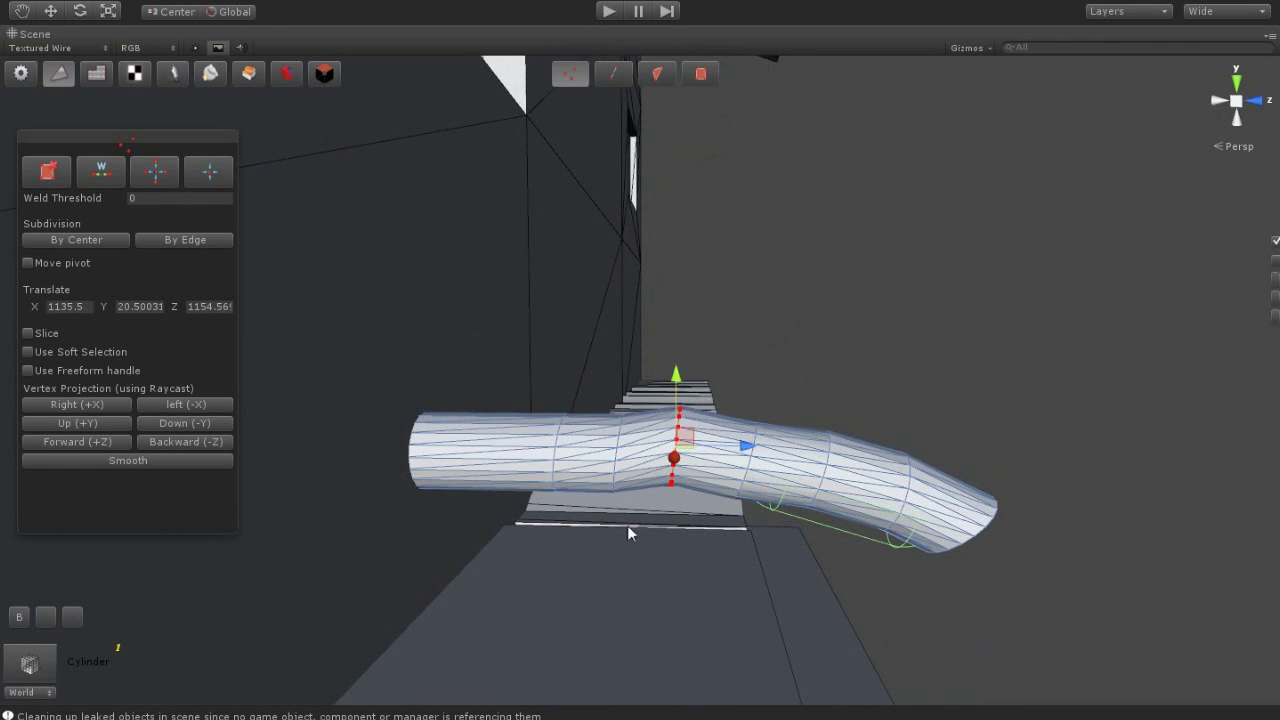
pyautogui.moveTo(591, 379); pyautogui.dragTo(592, 380)
pyautogui.moveTo(549, 488); pyautogui.dragTo(565, 372)
pyautogui.scroll(-2, 646, 523)
pyautogui.press('f')
# Return to object editing and deselect the pipe
pyautogui.press('g')
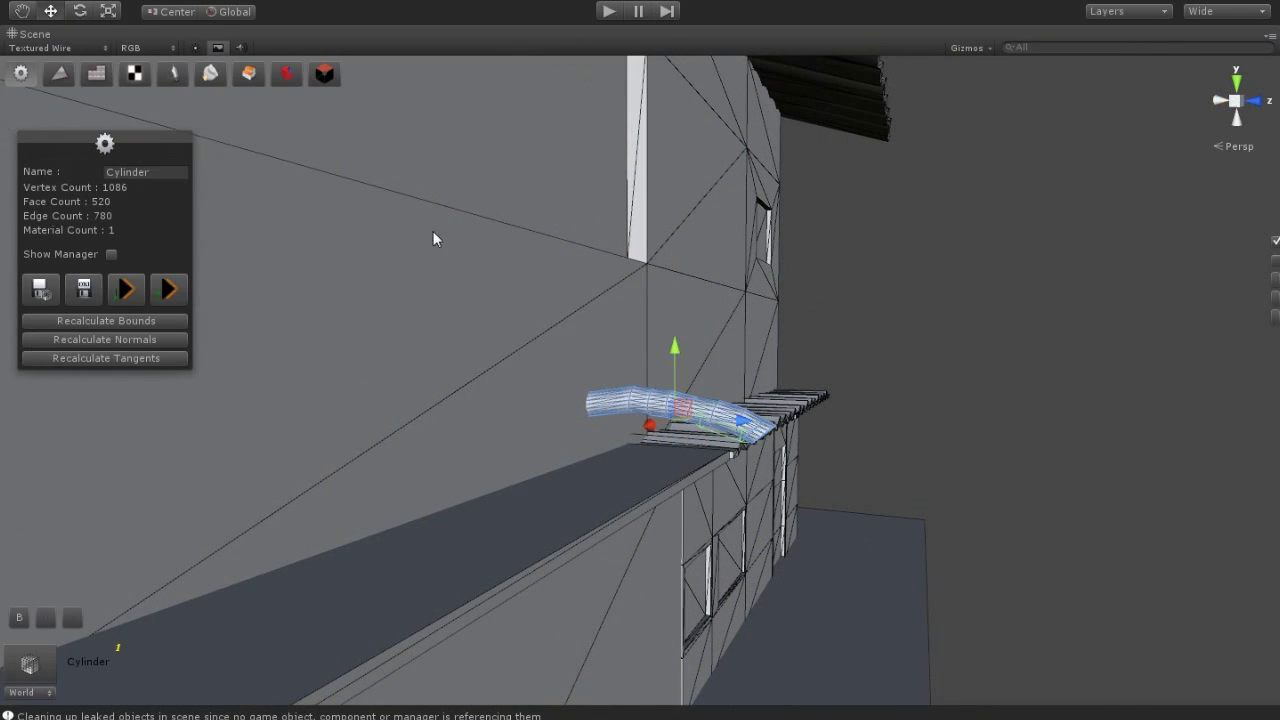
pyautogui.keyDown('alt'); pyautogui.moveTo(660, 383); pyautogui.dragTo(693, 475); pyautogui.keyUp('alt')
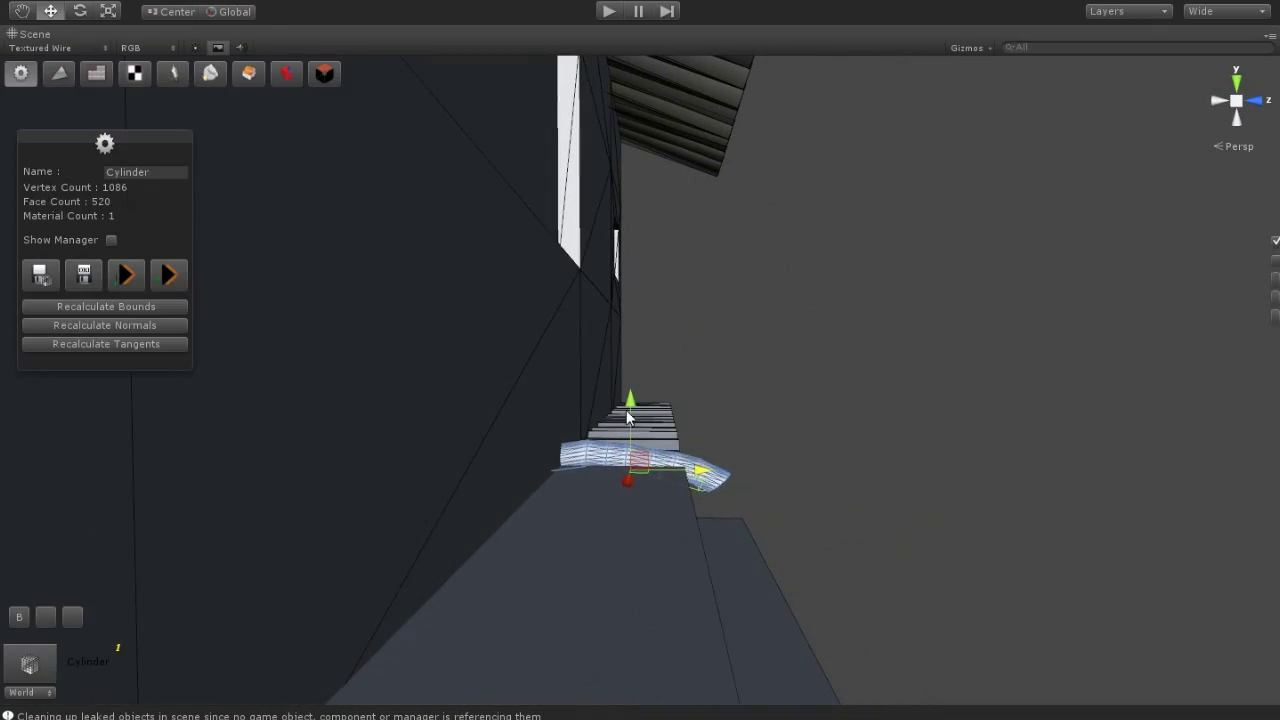
pyautogui.click(758, 435)
pyautogui.keyDown('alt'); pyautogui.moveTo(758, 435); pyautogui.dragTo(583, 432); pyautogui.keyUp('alt')
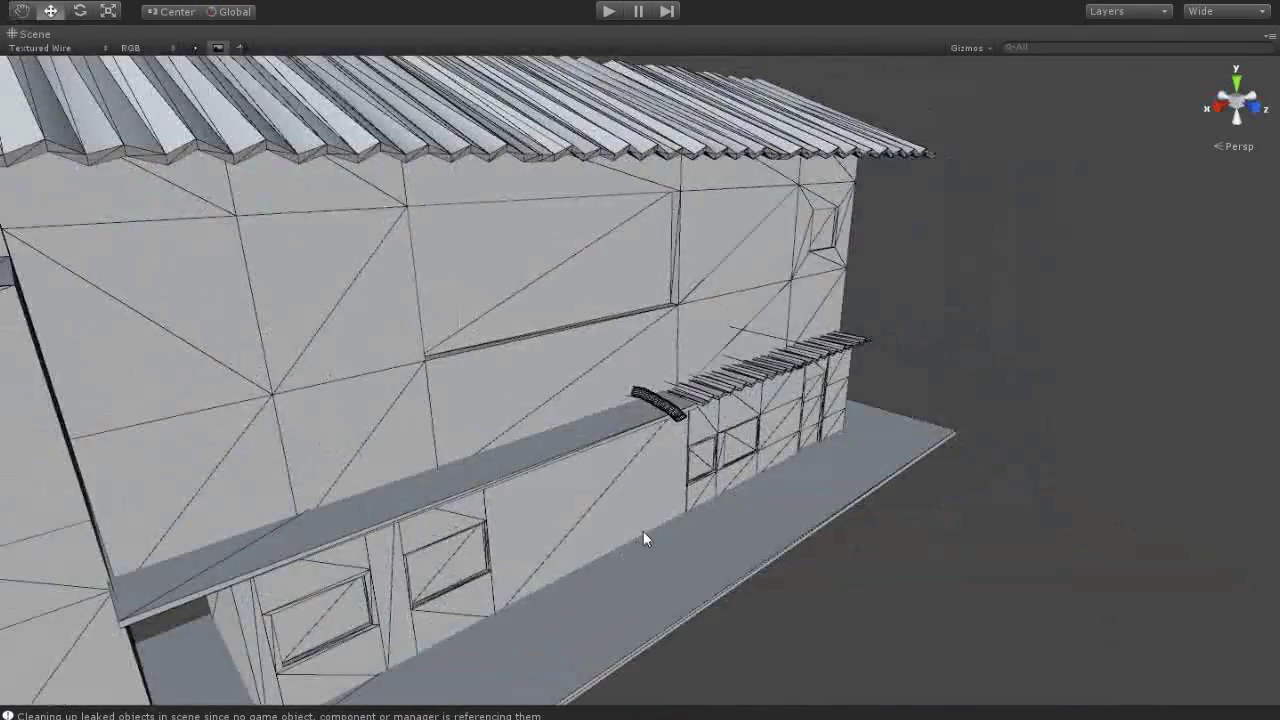
# Frame the pipe, return to object mode, and look over the building from the front
pyautogui.click(583, 432)
pyautogui.press('f')
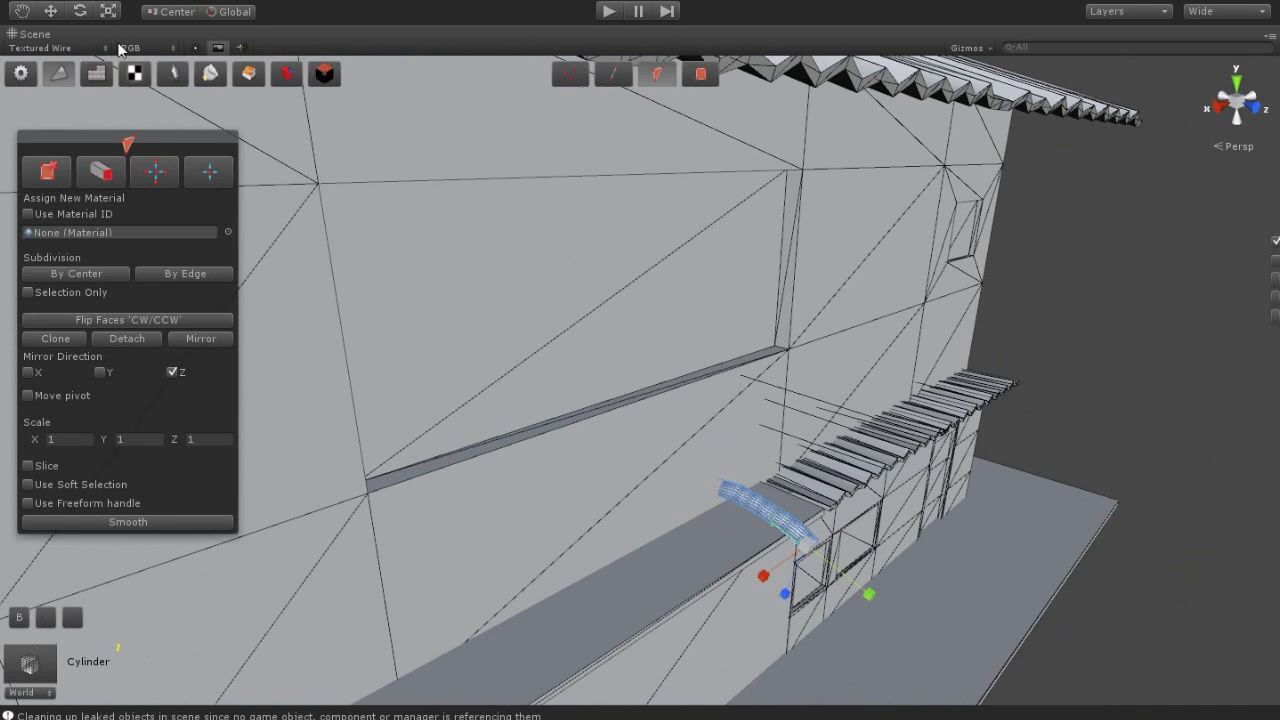
pyautogui.click(557, 71)
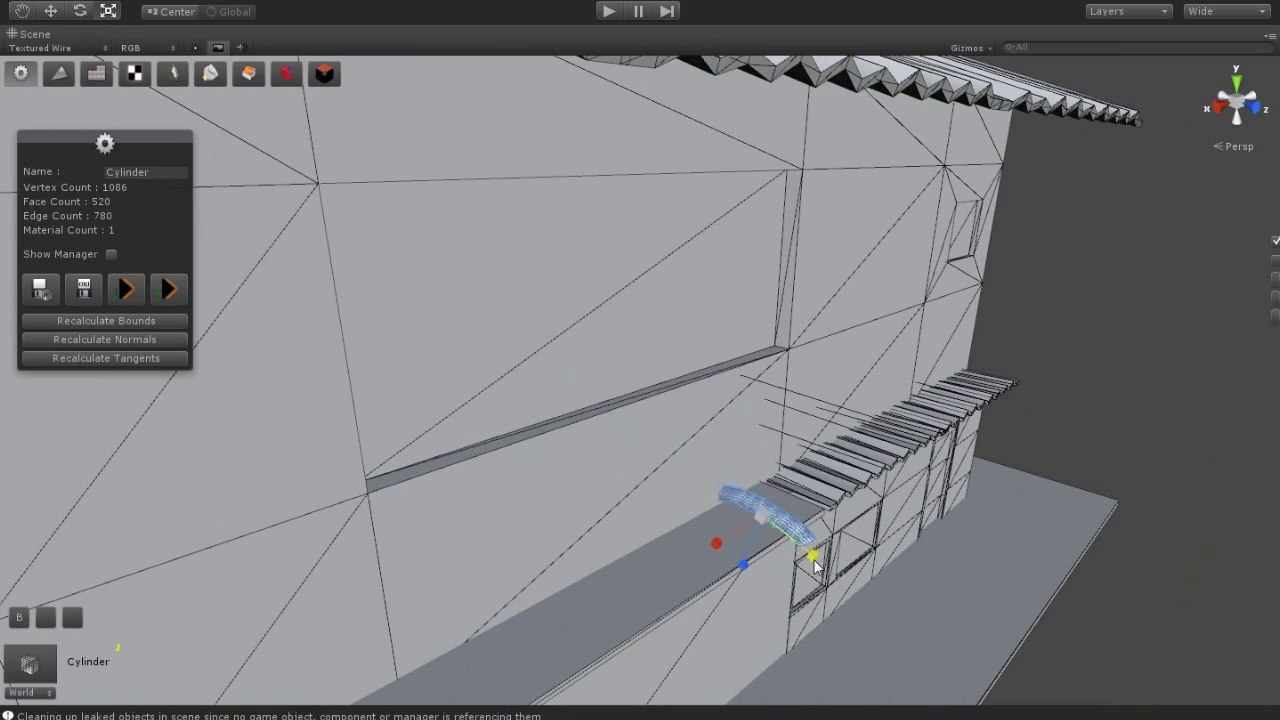
pyautogui.click(969, 537)
pyautogui.keyDown('alt'); pyautogui.moveTo(969, 537); pyautogui.dragTo(887, 551); pyautogui.keyUp('alt')
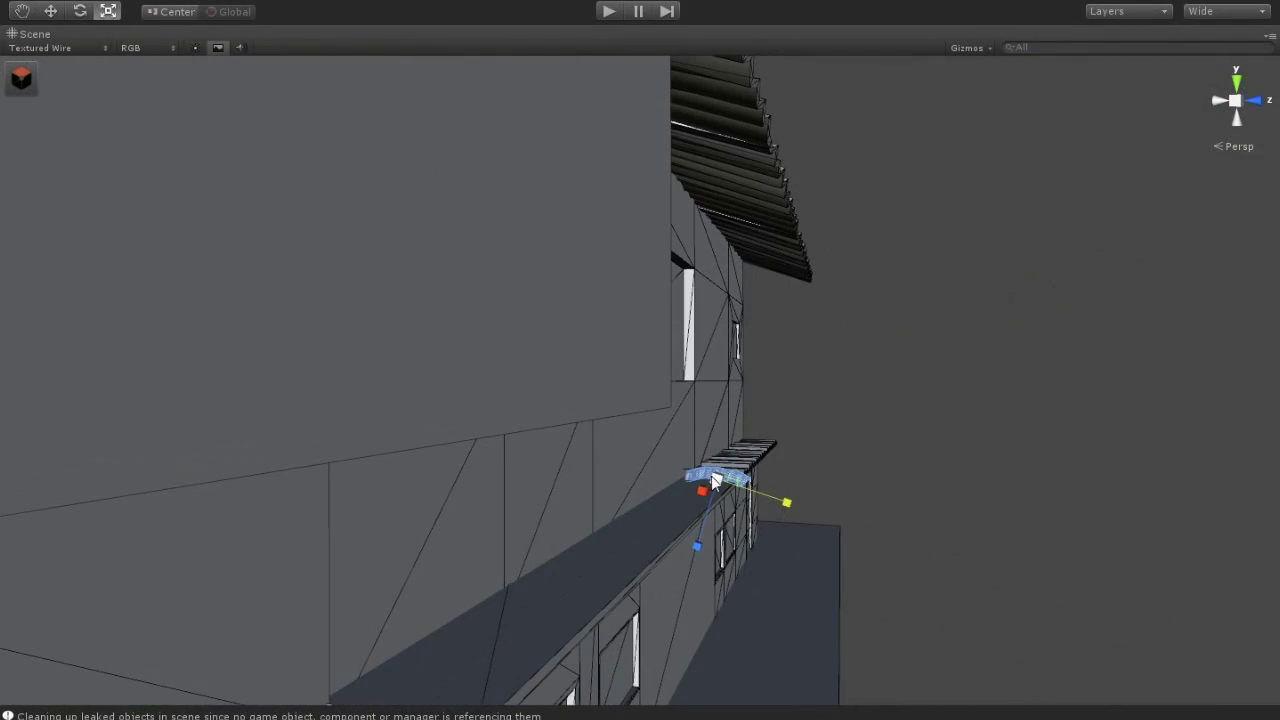
pyautogui.keyDown('alt'); pyautogui.moveTo(720, 476); pyautogui.dragTo(700, 485); pyautogui.keyUp('alt')
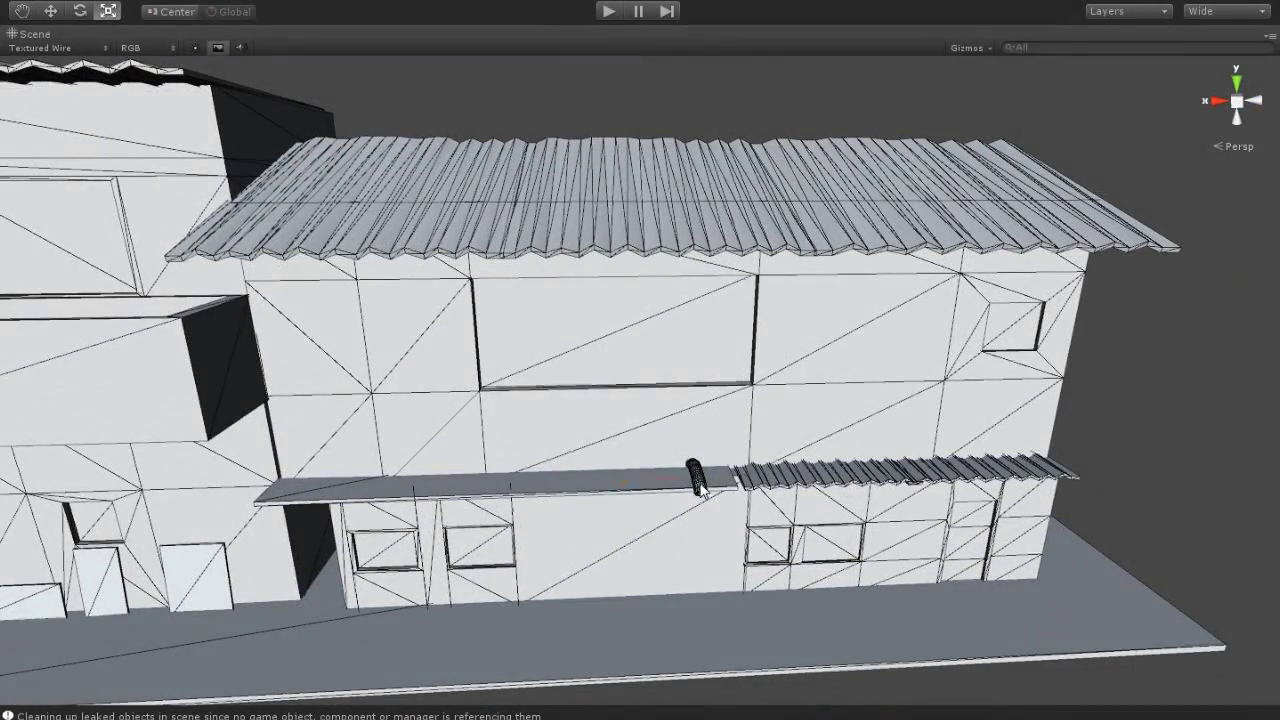
pyautogui.moveTo(645, 481)
pyautogui.keyDown('alt'); pyautogui.mouseDown()
pyautogui.moveTo(771, 477)
pyautogui.moveTo(870, 429)
pyautogui.moveTo(1009, 503)
pyautogui.moveTo(720, 591)
pyautogui.moveTo(709, 508)
pyautogui.mouseUp(); pyautogui.keyUp('alt')
# Select and frame the corrugated roof sheet to inspect it
pyautogui.click(614, 328)
pyautogui.click(614, 328)
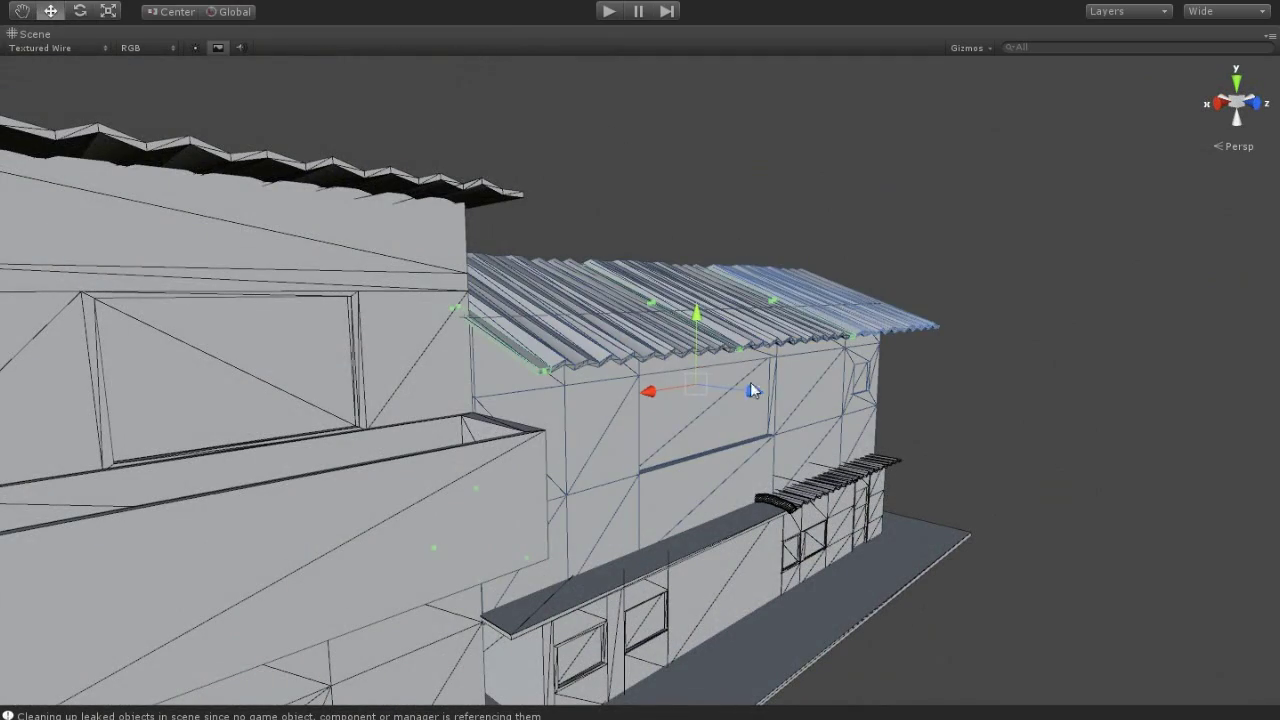
pyautogui.press('f')
pyautogui.moveTo(750, 393)
pyautogui.keyDown('alt'); pyautogui.mouseDown()
pyautogui.moveTo(929, 486)
pyautogui.moveTo(180, 429)
pyautogui.moveTo(311, 498)
pyautogui.moveTo(895, 551)
pyautogui.moveTo(611, 493)
pyautogui.moveTo(758, 566)
pyautogui.mouseUp(); pyautogui.keyUp('alt')
pyautogui.scroll(5, 723, 523)
pyautogui.scroll(-3, 895, 551)
pyautogui.scroll(-5, 885, 557)
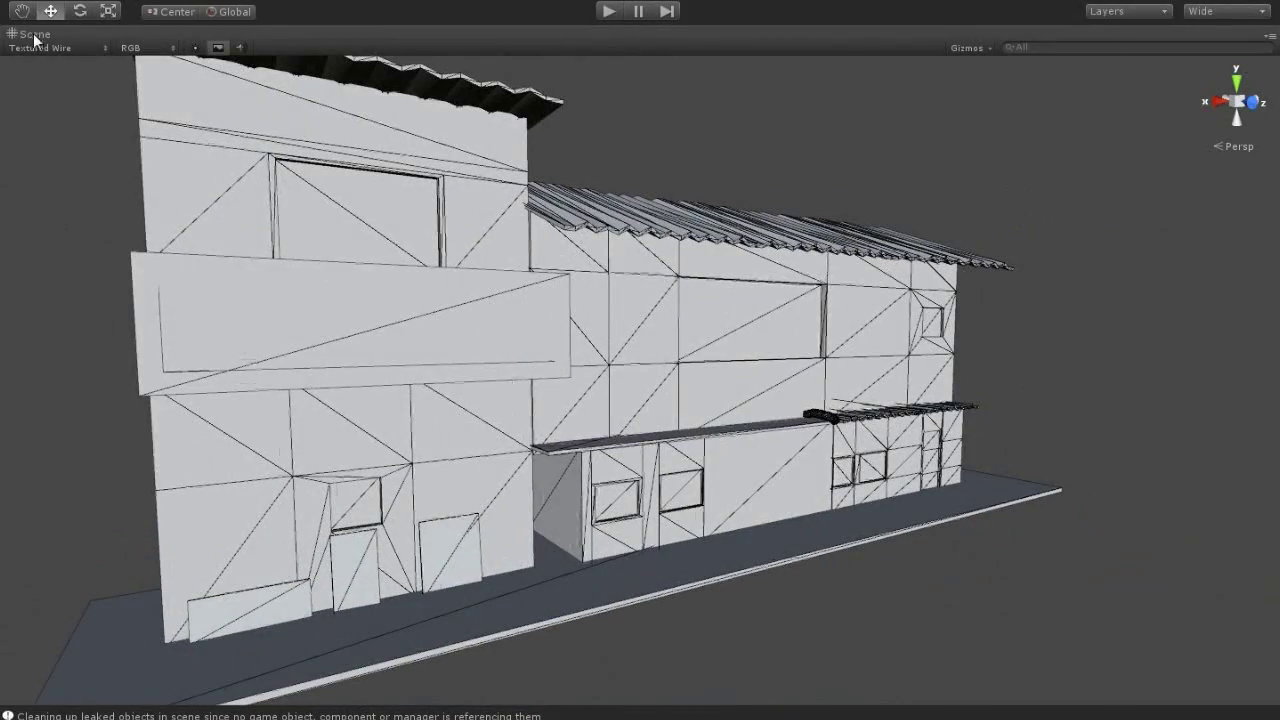
# Change the Scene view draw mode from Textured Wire to Textured
pyautogui.click(38, 47)
pyautogui.click(40, 62)
pyautogui.keyDown('alt'); pyautogui.moveTo(76, 254); pyautogui.dragTo(557, 469); pyautogui.keyUp('alt')
pyautogui.scroll(5, 716, 482)
pyautogui.moveTo(716, 482)
pyautogui.keyDown('alt'); pyautogui.mouseDown()
pyautogui.moveTo(721, 454)
pyautogui.moveTo(562, 449)
pyautogui.moveTo(736, 443)
pyautogui.moveTo(703, 409)
pyautogui.mouseUp(); pyautogui.keyUp('alt')
pyautogui.scroll(-5, 721, 454)
pyautogui.scroll(-5, 703, 440)
pyautogui.scroll(3, 736, 443)
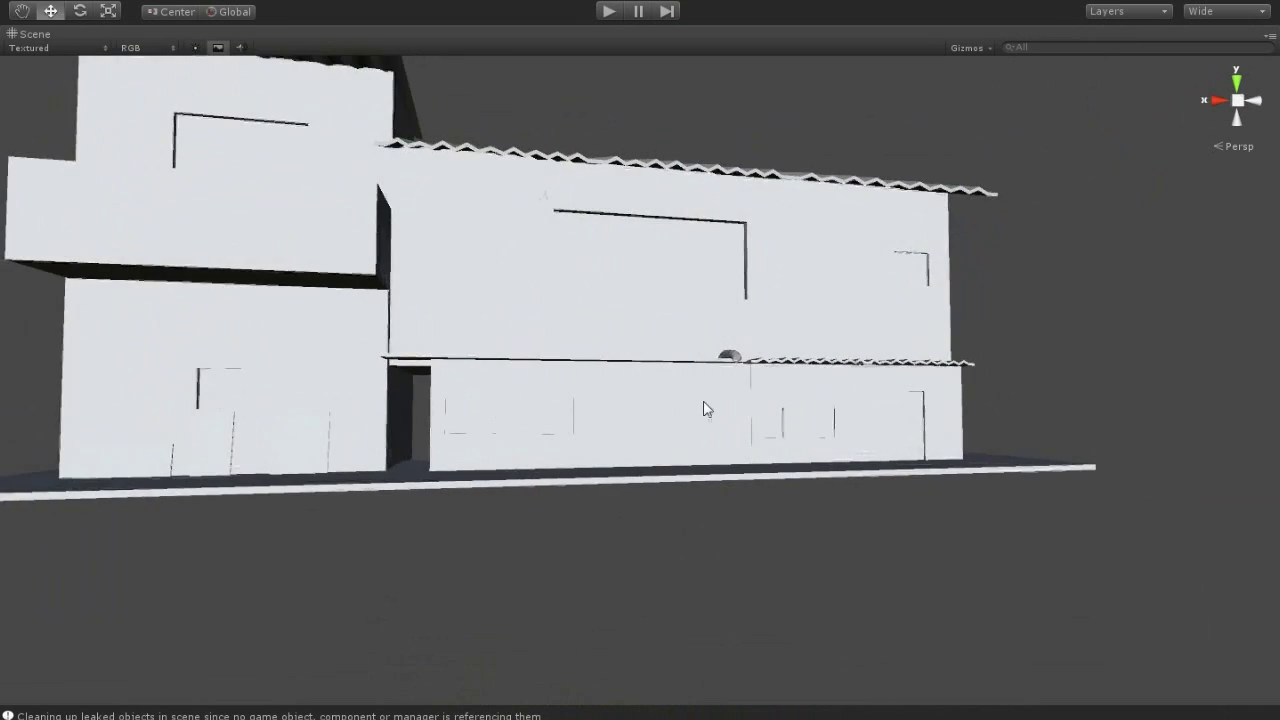
pyautogui.scroll(3, 571, 451)
pyautogui.keyDown('alt'); pyautogui.moveTo(571, 451); pyautogui.dragTo(514, 387); pyautogui.keyUp('alt')
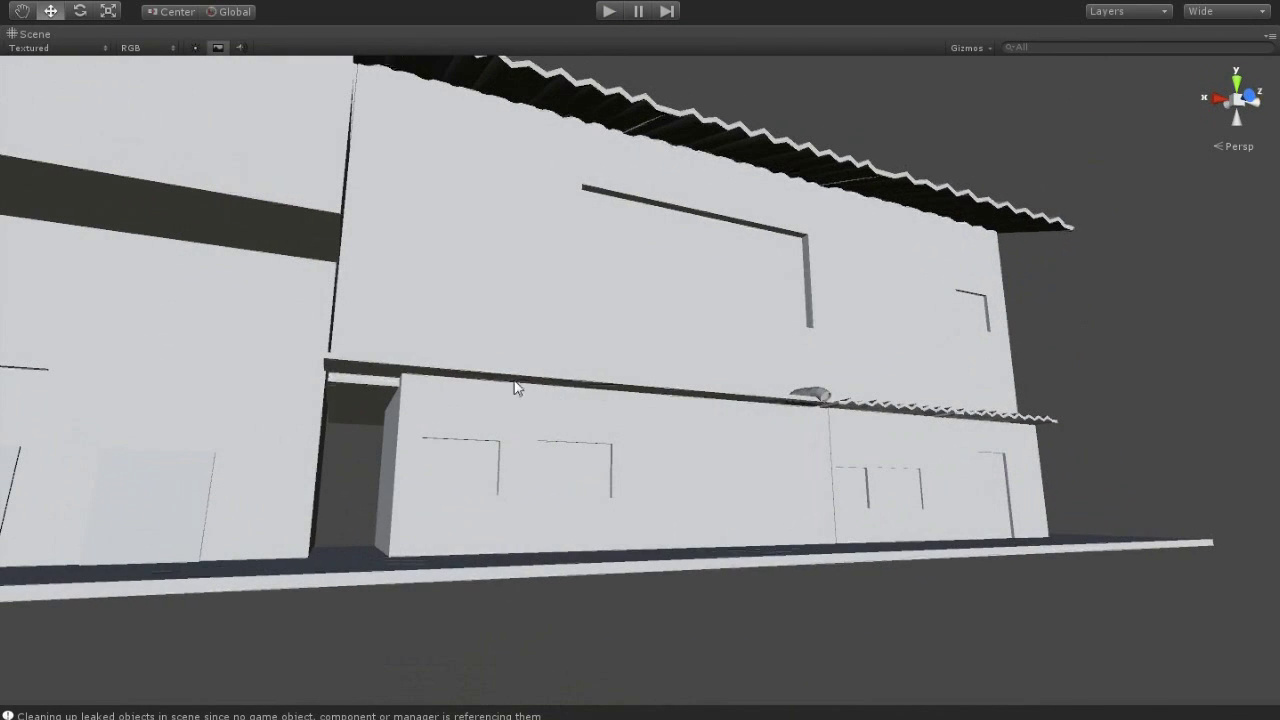
# Raise the upper wall with its roof and move the lower corrugated roof sheet aside
pyautogui.click(476, 333)
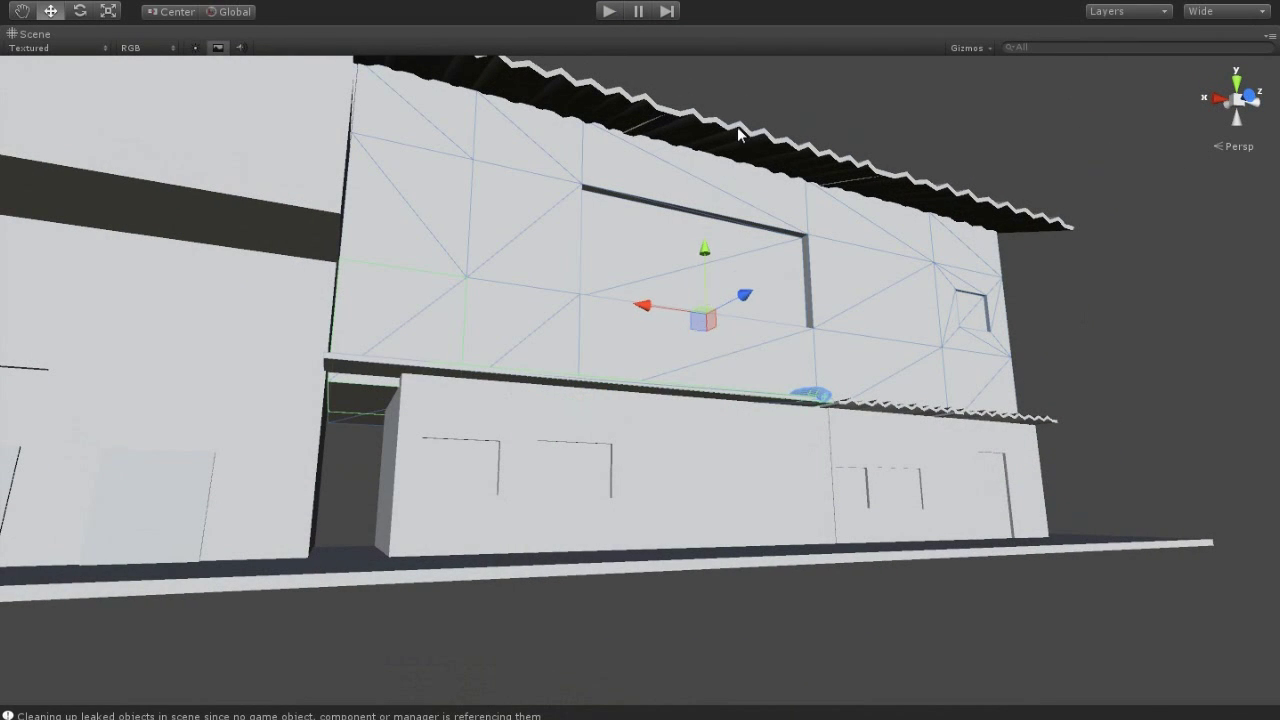
pyautogui.moveTo(705, 252); pyautogui.dragTo(712, 140)
pyautogui.keyDown('alt'); pyautogui.moveTo(854, 242); pyautogui.dragTo(900, 390); pyautogui.keyUp('alt')
pyautogui.click(906, 397)
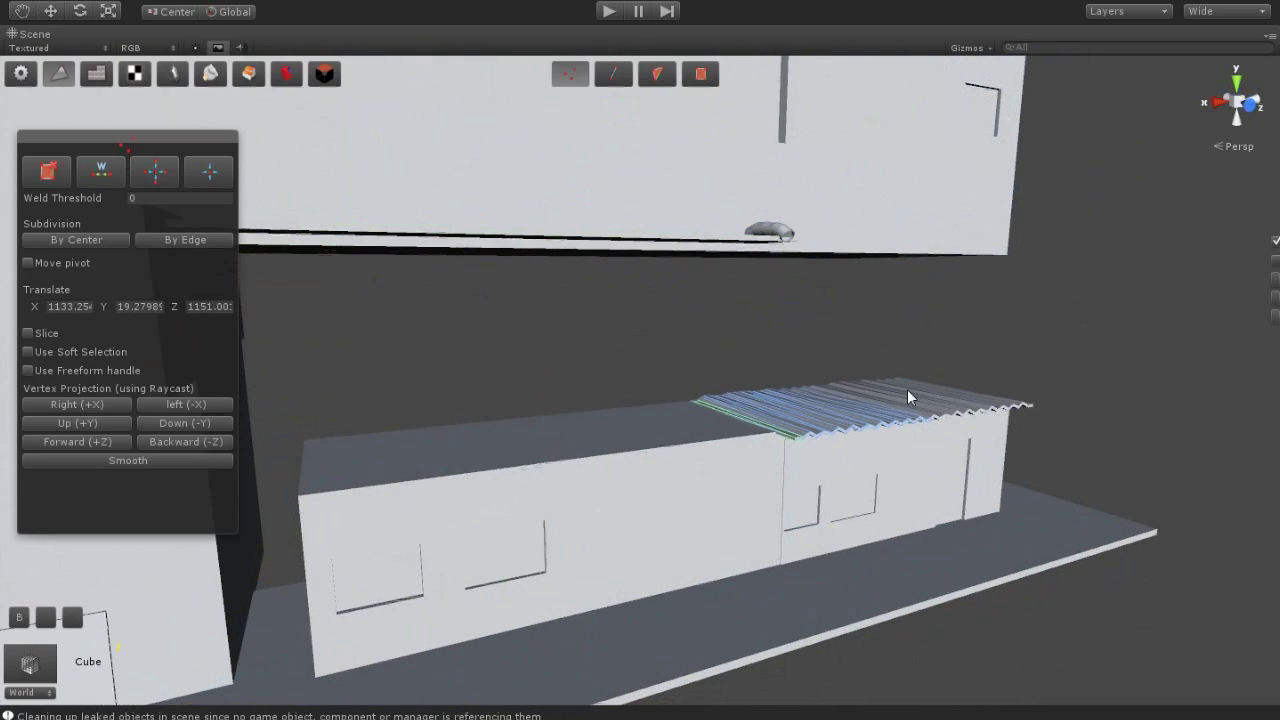
pyautogui.click(59, 73)
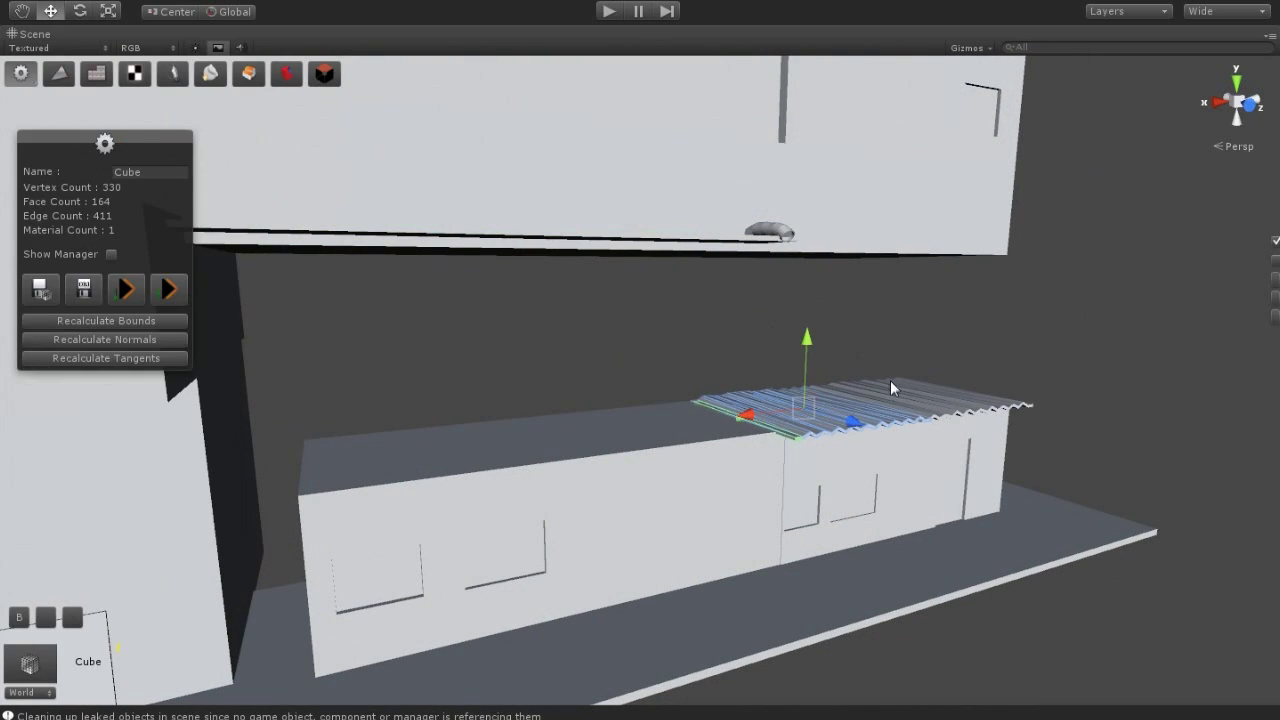
pyautogui.moveTo(796, 411); pyautogui.dragTo(1109, 305)
# Select the lower building block's top faces and raise them upward
pyautogui.click(801, 438)
pyautogui.press('f')
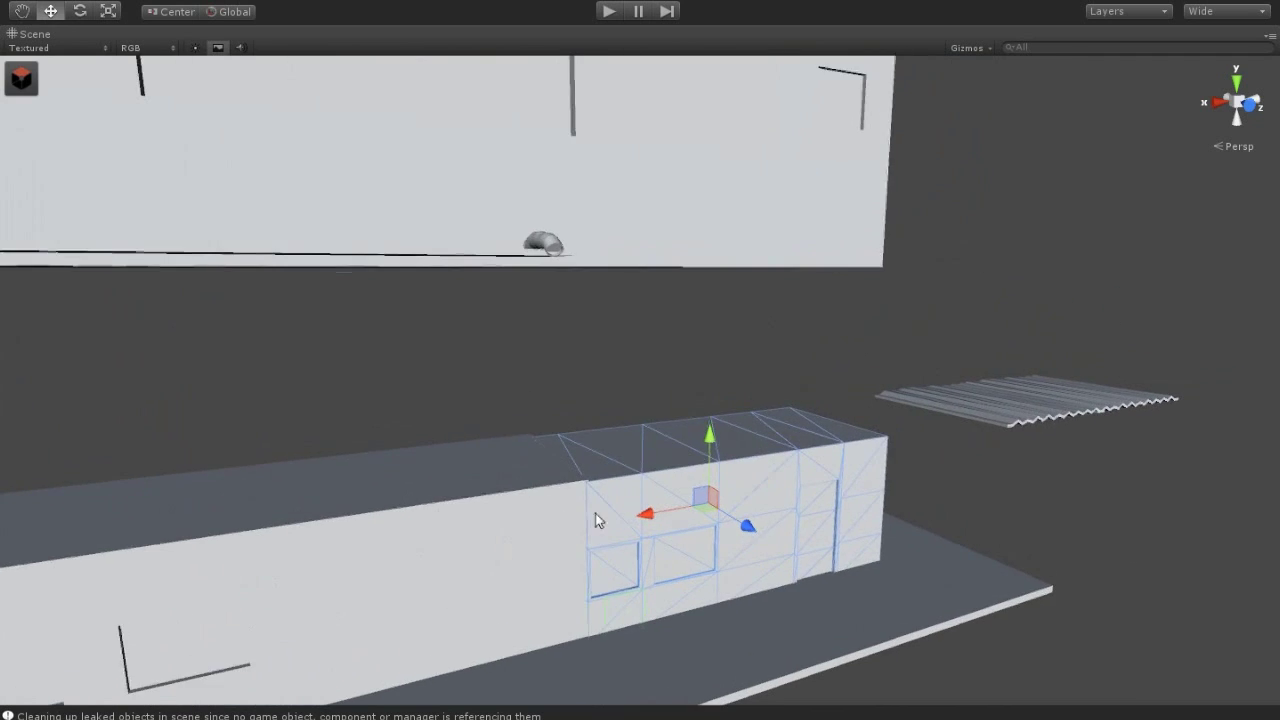
pyautogui.keyDown('alt'); pyautogui.moveTo(595, 520); pyautogui.dragTo(620, 430); pyautogui.keyUp('alt')
pyautogui.press('g')
pyautogui.click(828, 390)
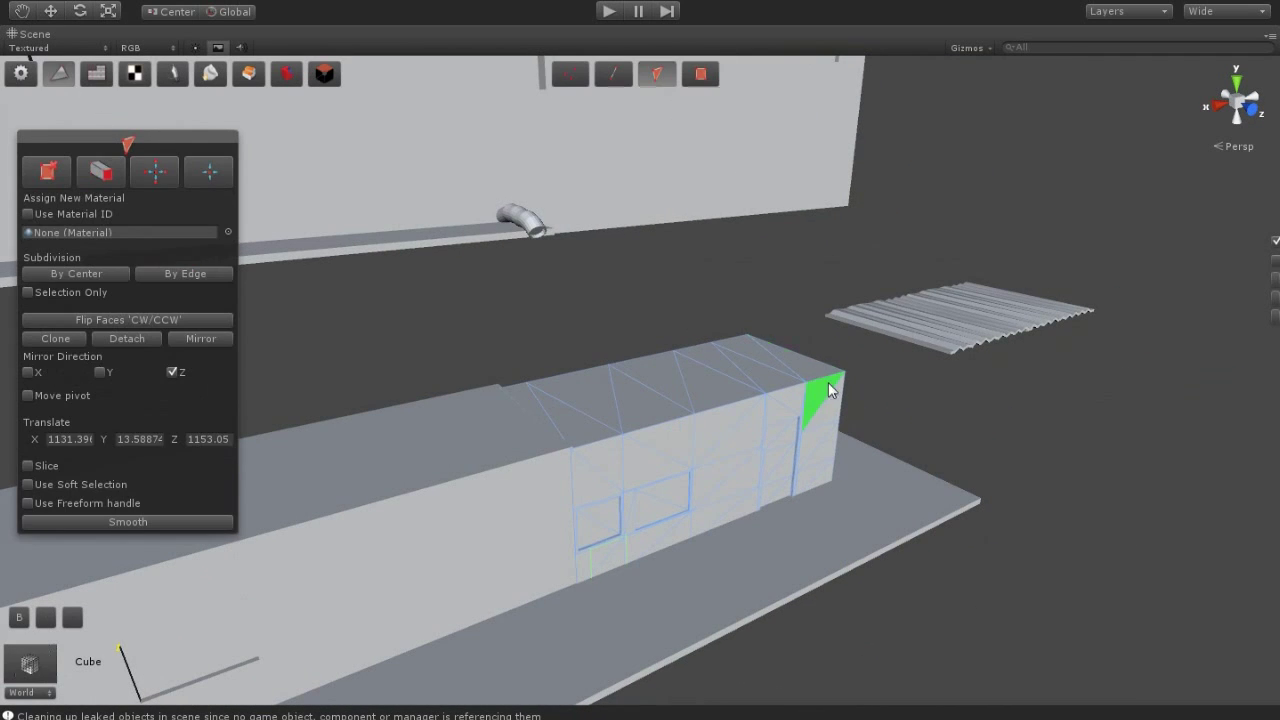
pyautogui.keyDown('shift'); pyautogui.click(698, 396); pyautogui.keyUp('shift')
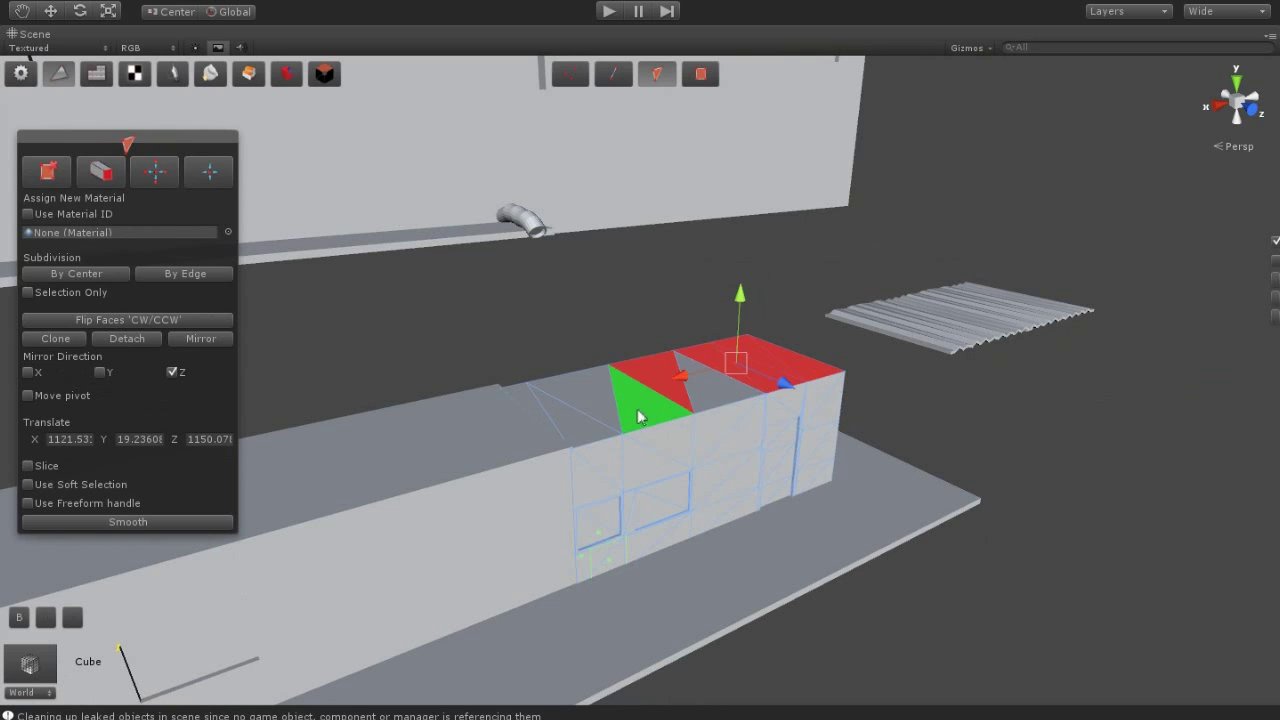
pyautogui.keyDown('shift'); pyautogui.click(645, 415); pyautogui.keyUp('shift')
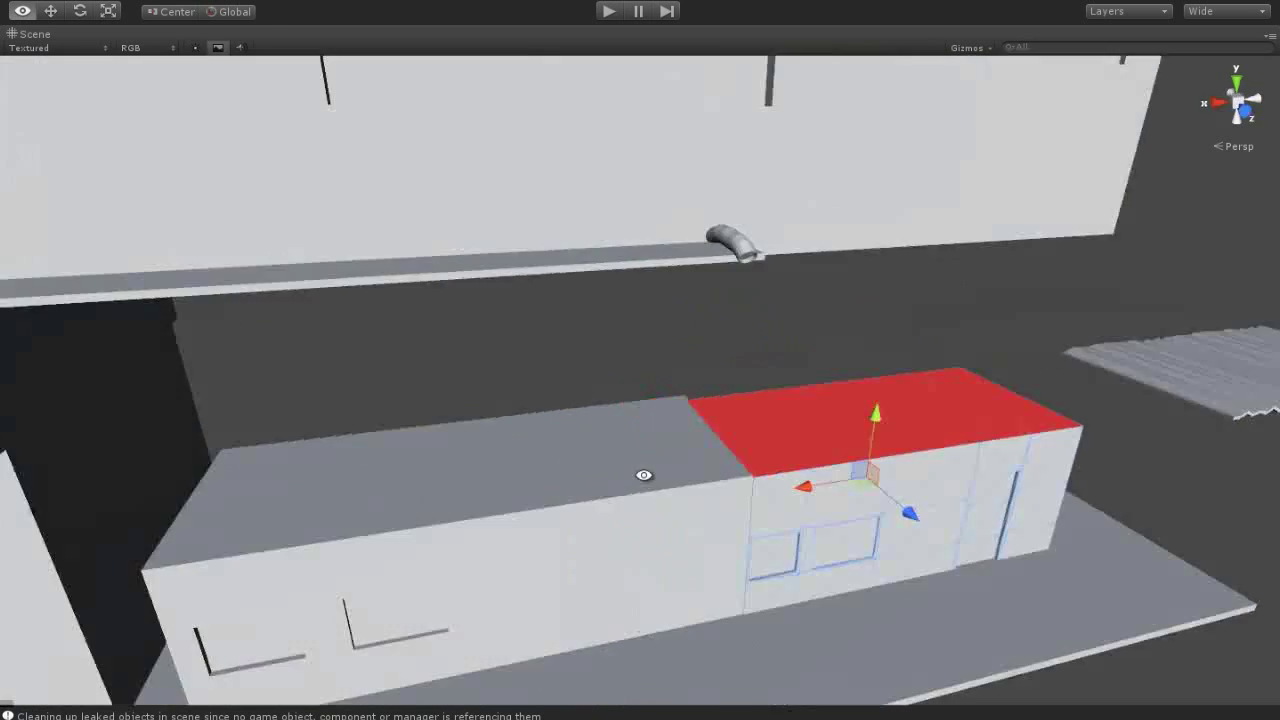
pyautogui.keyDown('alt'); pyautogui.moveTo(548, 472); pyautogui.dragTo(578, 450); pyautogui.keyUp('alt')
pyautogui.scroll(-3, 578, 450)
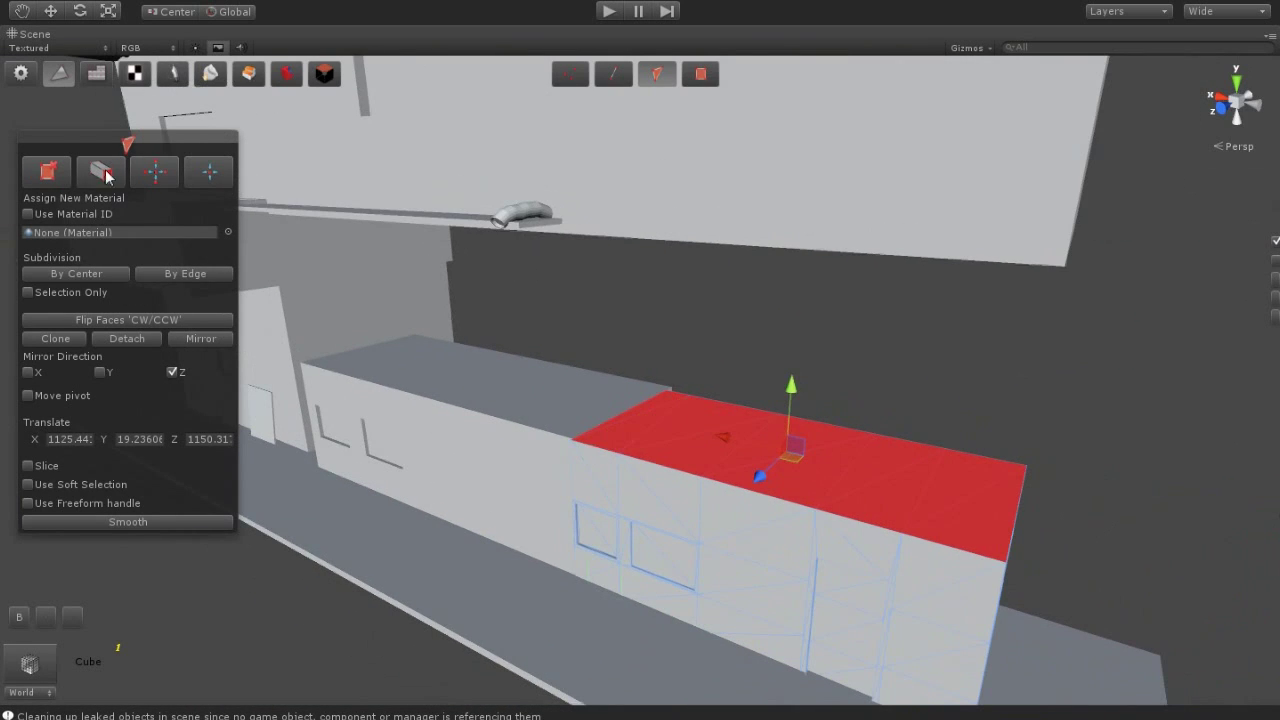
pyautogui.moveTo(785, 385)
pyautogui.mouseDown()
pyautogui.moveTo(796, 349)
pyautogui.moveTo(825, 481)
pyautogui.mouseUp()
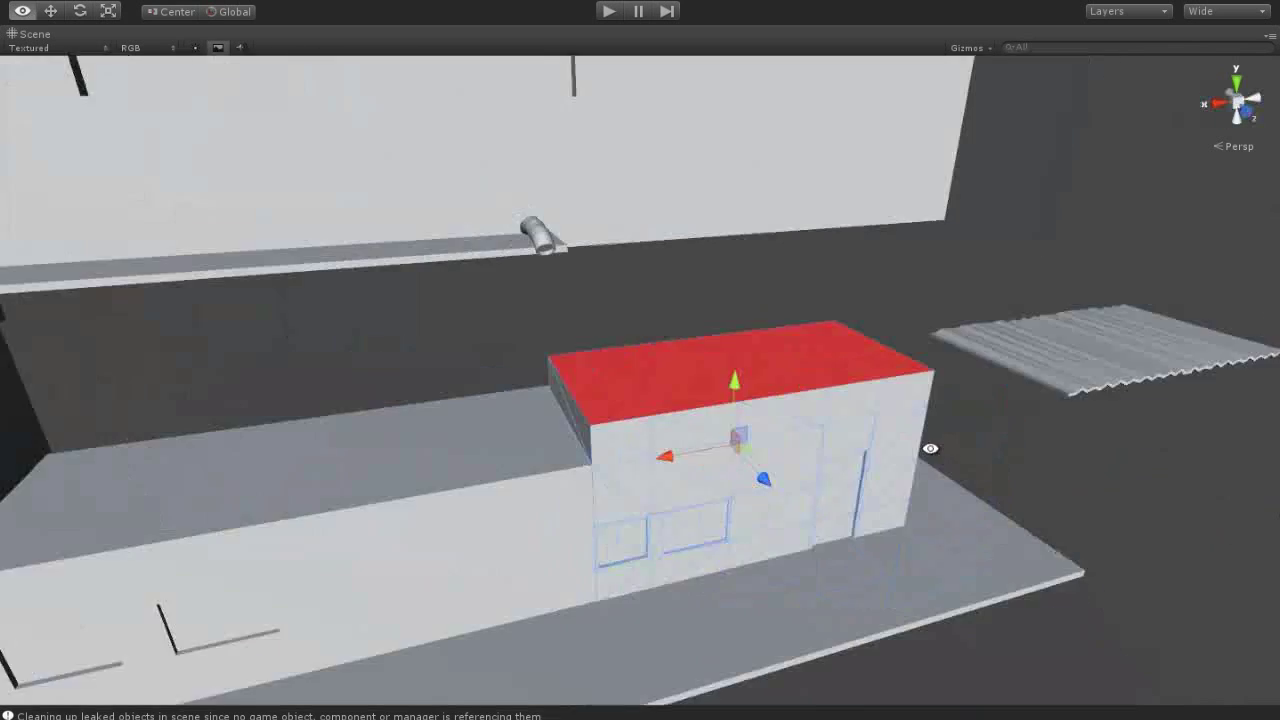
pyautogui.click(825, 488)
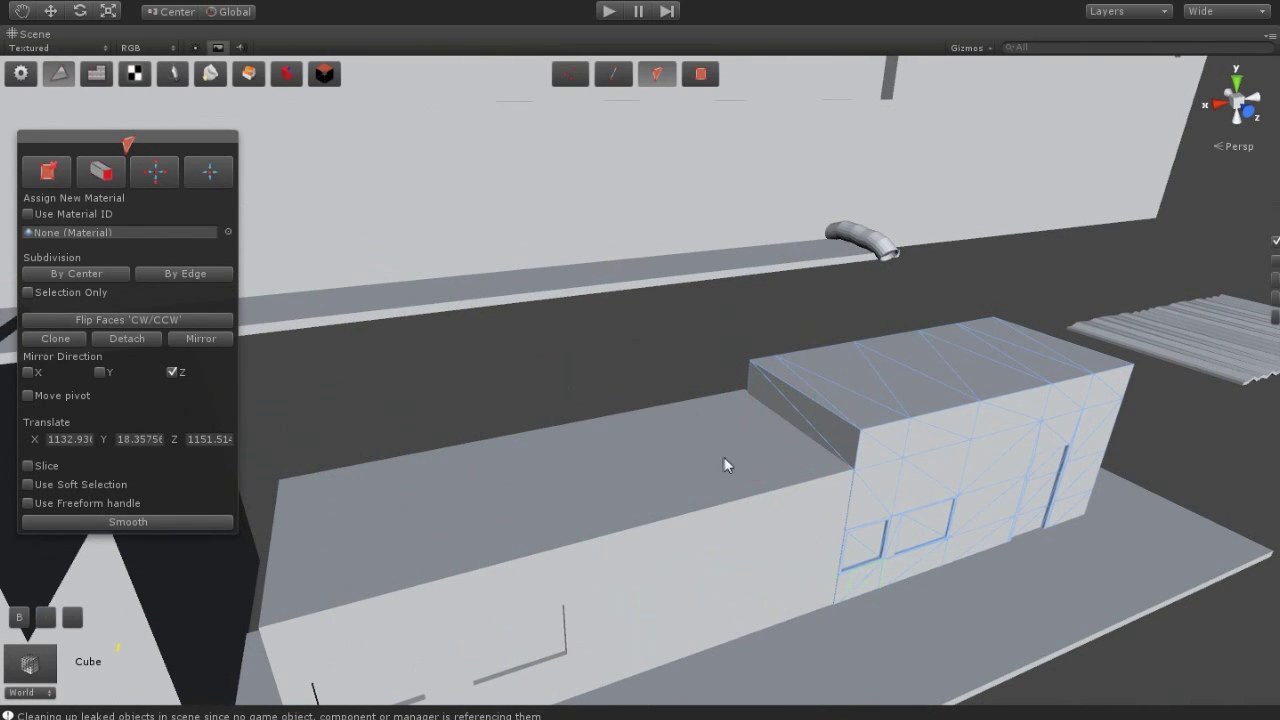
pyautogui.keyDown('alt'); pyautogui.moveTo(724, 458); pyautogui.dragTo(941, 421); pyautogui.keyUp('alt')
# Raise the low front box's top faces and thin edge strip to lift its roof
pyautogui.click(17, 77)
pyautogui.keyDown('alt'); pyautogui.moveTo(486, 351); pyautogui.dragTo(551, 474); pyautogui.keyUp('alt')
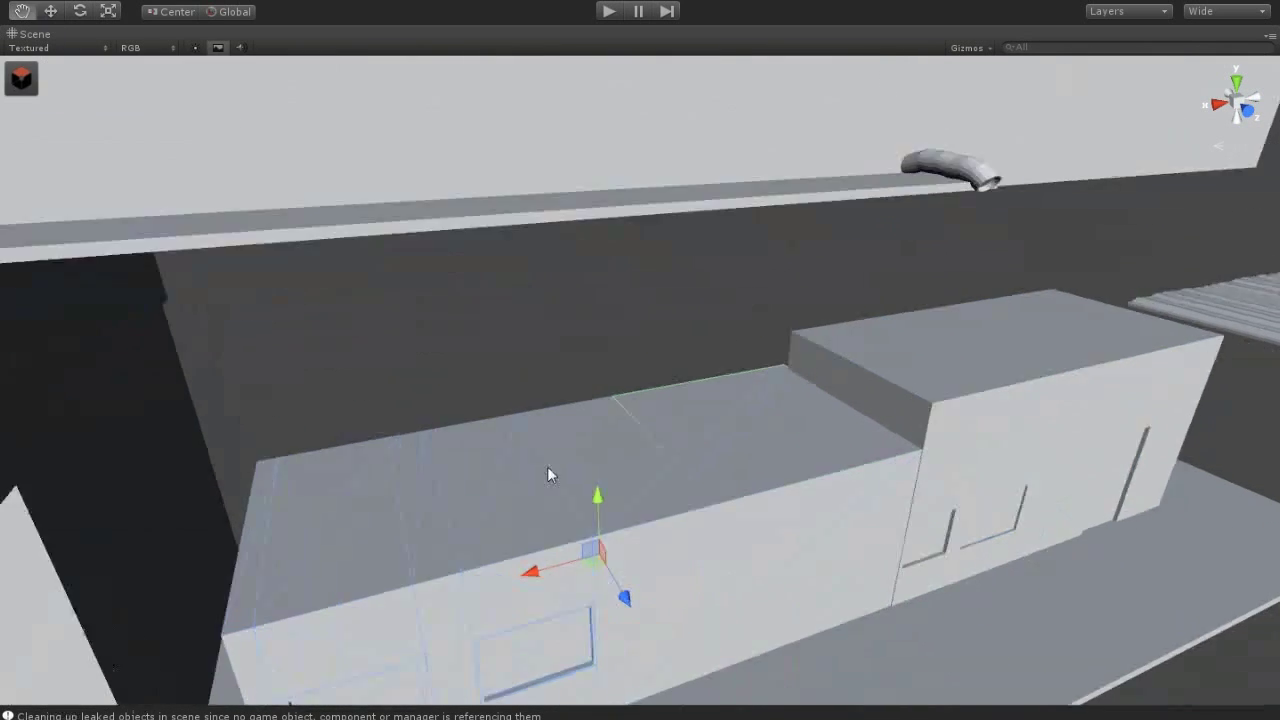
pyautogui.click(570, 73)
pyautogui.click(660, 72)
pyautogui.click(690, 410)
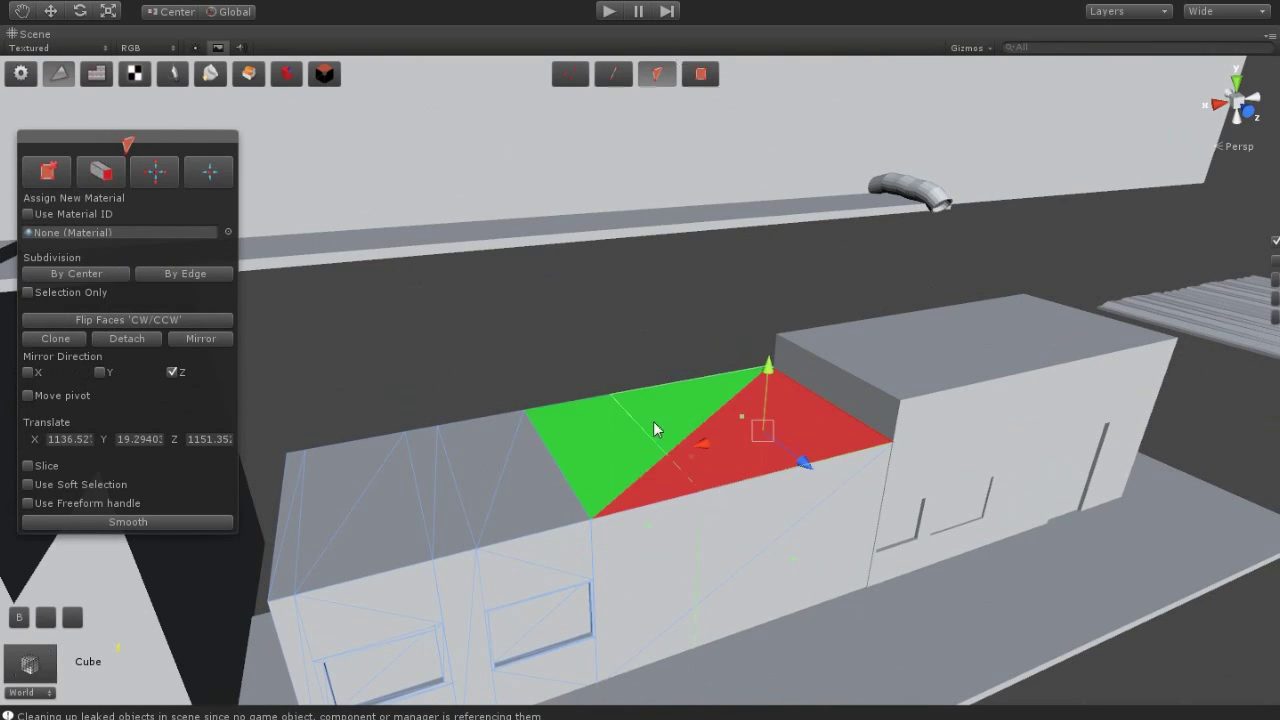
pyautogui.keyDown('shift'); pyautogui.click(590, 440); pyautogui.keyUp('shift')
pyautogui.keyDown('shift'); pyautogui.click(477, 468); pyautogui.keyUp('shift')
pyautogui.keyDown('shift'); pyautogui.click(429, 495); pyautogui.keyUp('shift')
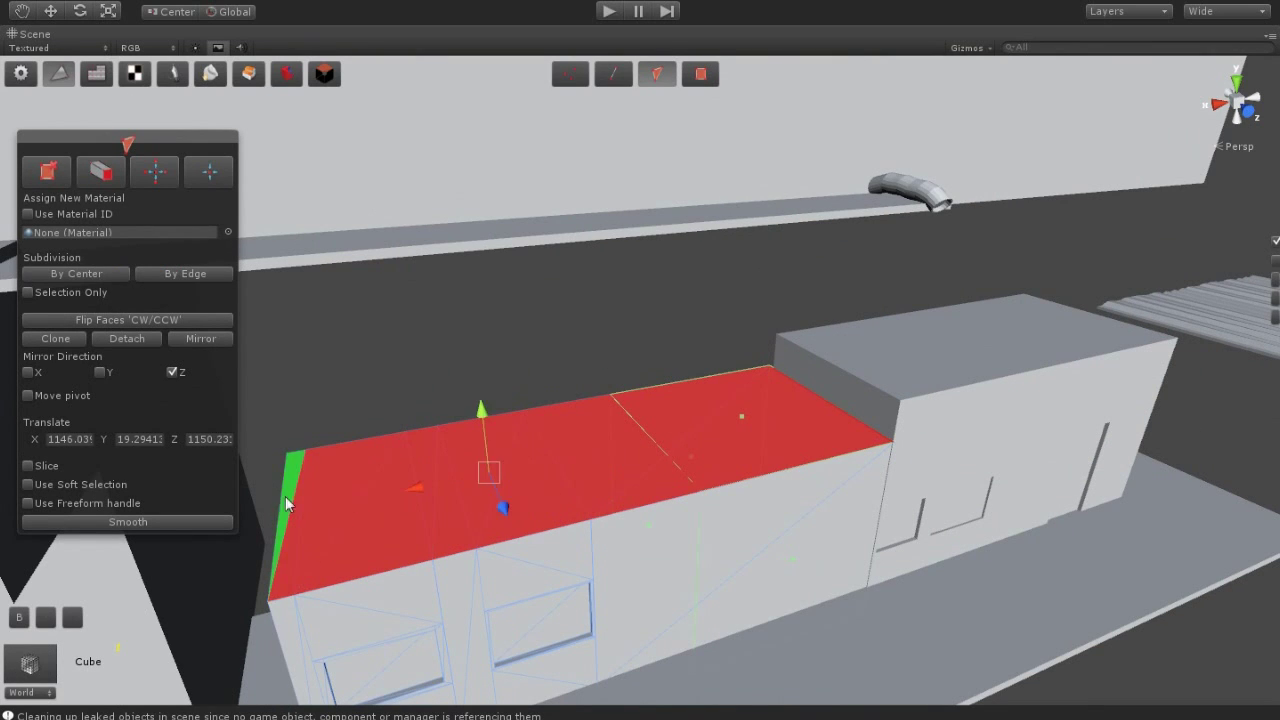
pyautogui.moveTo(461, 412); pyautogui.dragTo(506, 369)
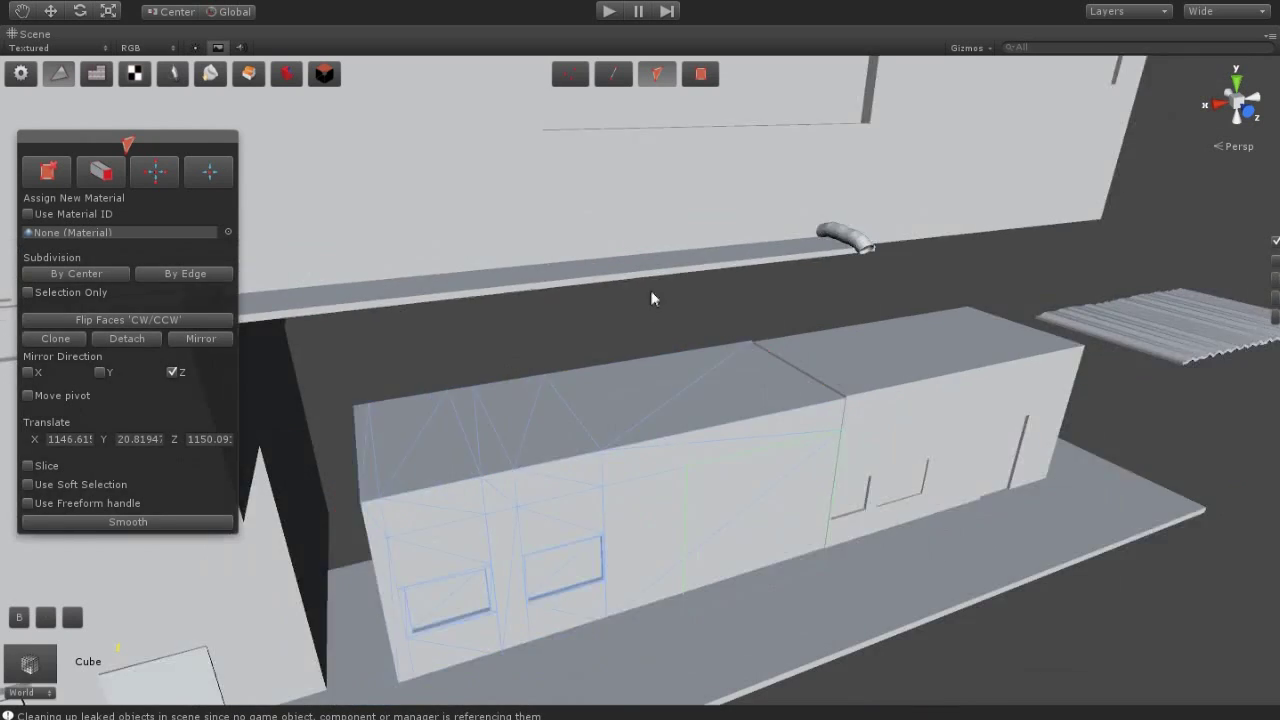
pyautogui.press('f')
pyautogui.keyDown('alt'); pyautogui.moveTo(650, 298); pyautogui.dragTo(241, 197); pyautogui.keyUp('alt')
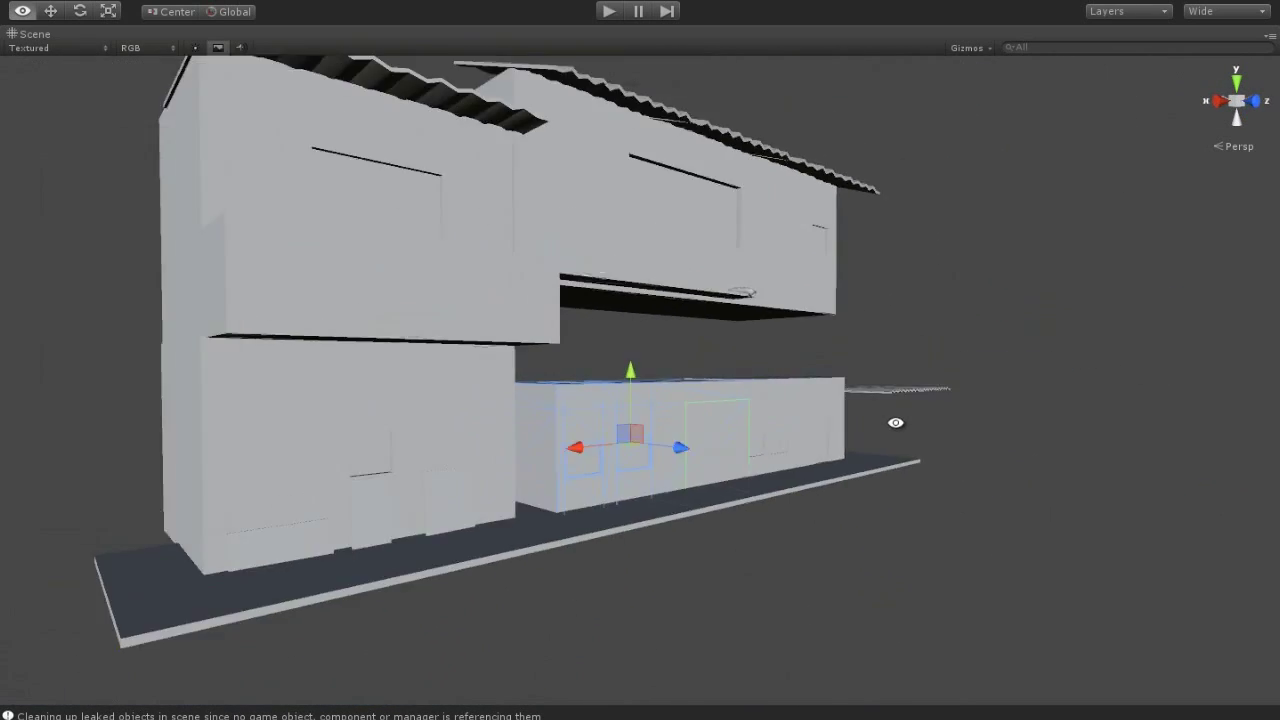
# Enlarge the loose corrugated roof sheet and place it on top of the lower building
pyautogui.click(50, 11)
pyautogui.keyDown('alt'); pyautogui.moveTo(464, 417); pyautogui.dragTo(942, 444); pyautogui.keyUp('alt')
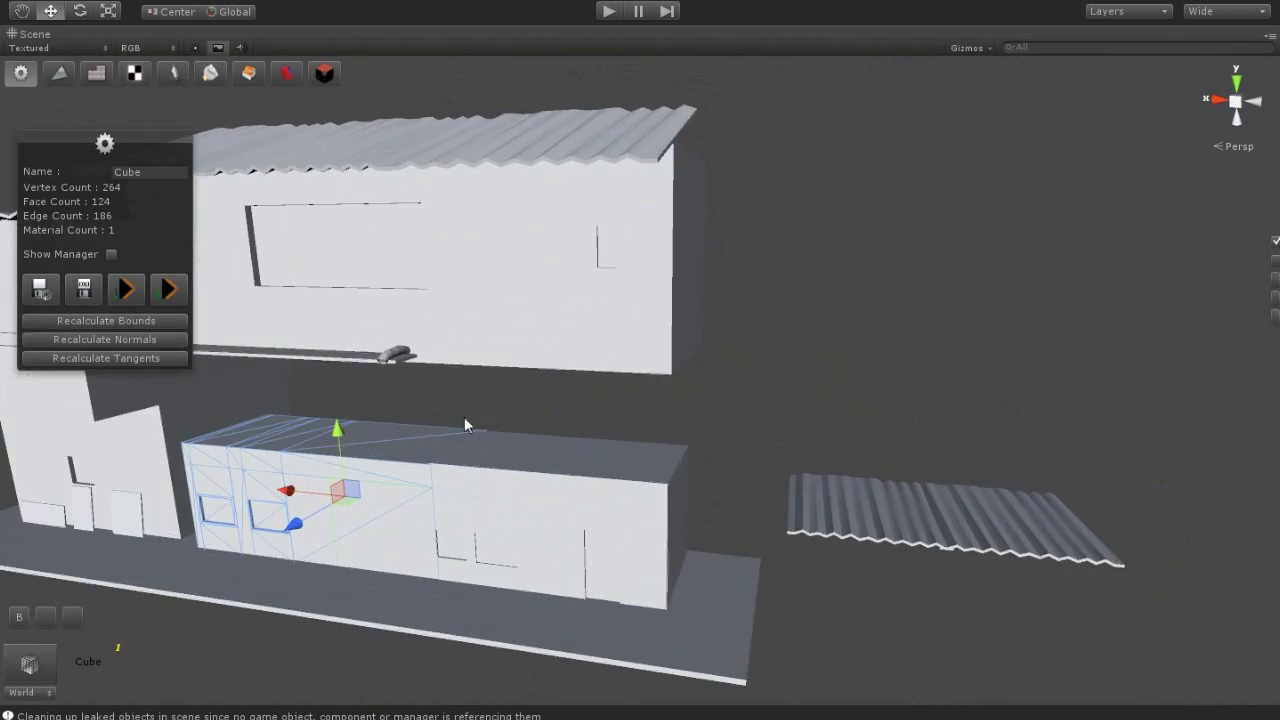
pyautogui.click(942, 444)
pyautogui.keyDown('alt'); pyautogui.moveTo(809, 517); pyautogui.dragTo(949, 558); pyautogui.keyUp('alt')
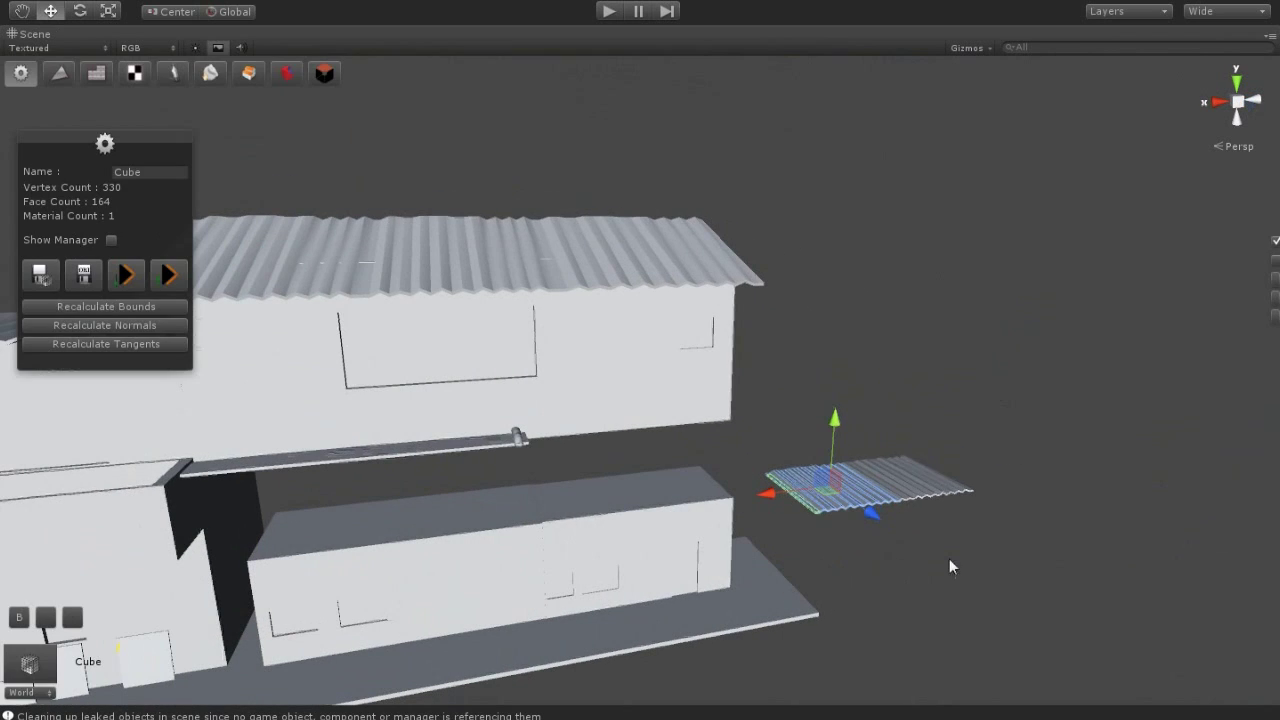
pyautogui.moveTo(869, 483); pyautogui.dragTo(762, 466)
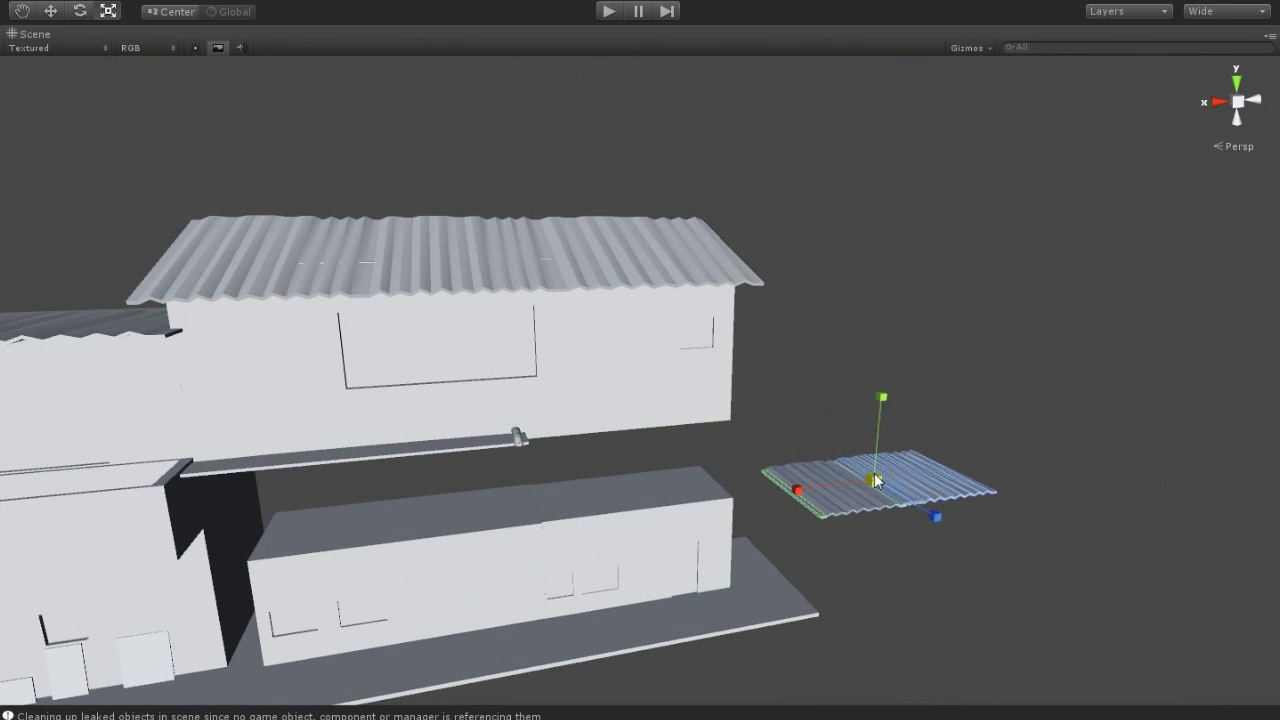
pyautogui.moveTo(878, 484); pyautogui.dragTo(618, 519)
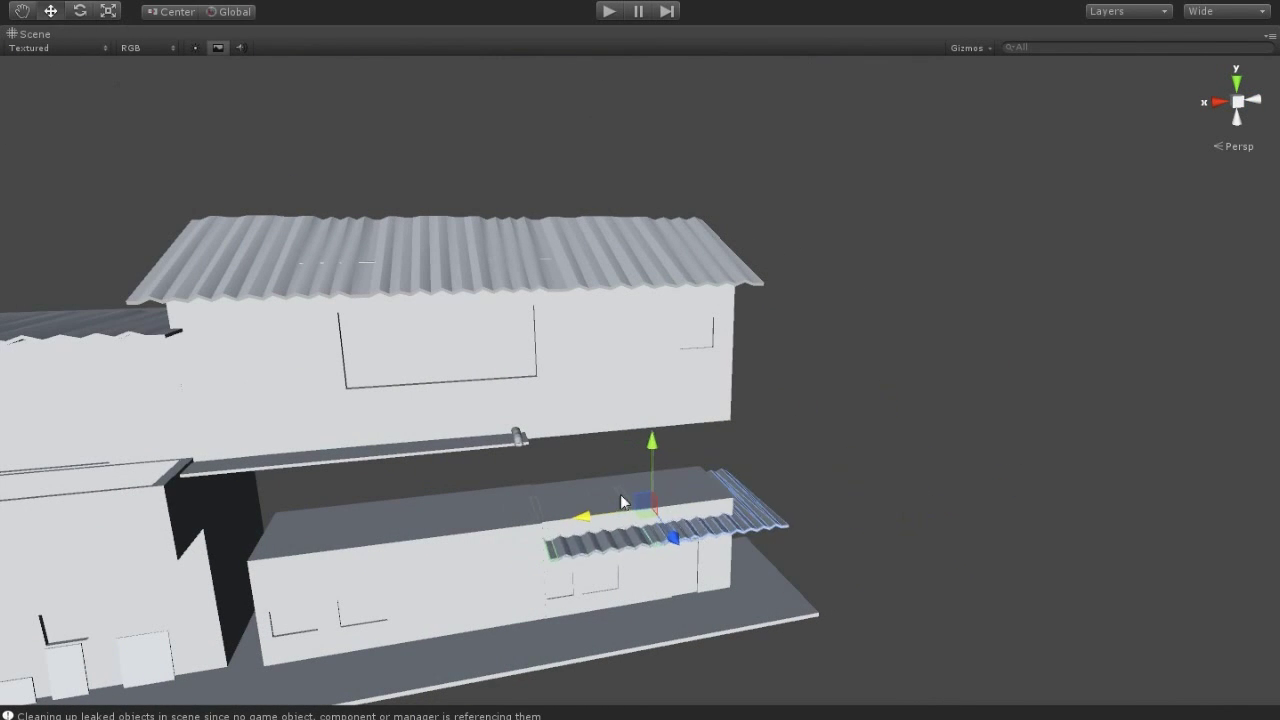
pyautogui.moveTo(635, 463)
pyautogui.mouseDown()
pyautogui.moveTo(634, 436)
pyautogui.moveTo(766, 396)
pyautogui.moveTo(714, 446)
pyautogui.mouseUp()
# Select the rail under the upper floor together with the upper roof sheet
pyautogui.moveTo(886, 471); pyautogui.dragTo(336, 114)
pyautogui.click(461, 421)
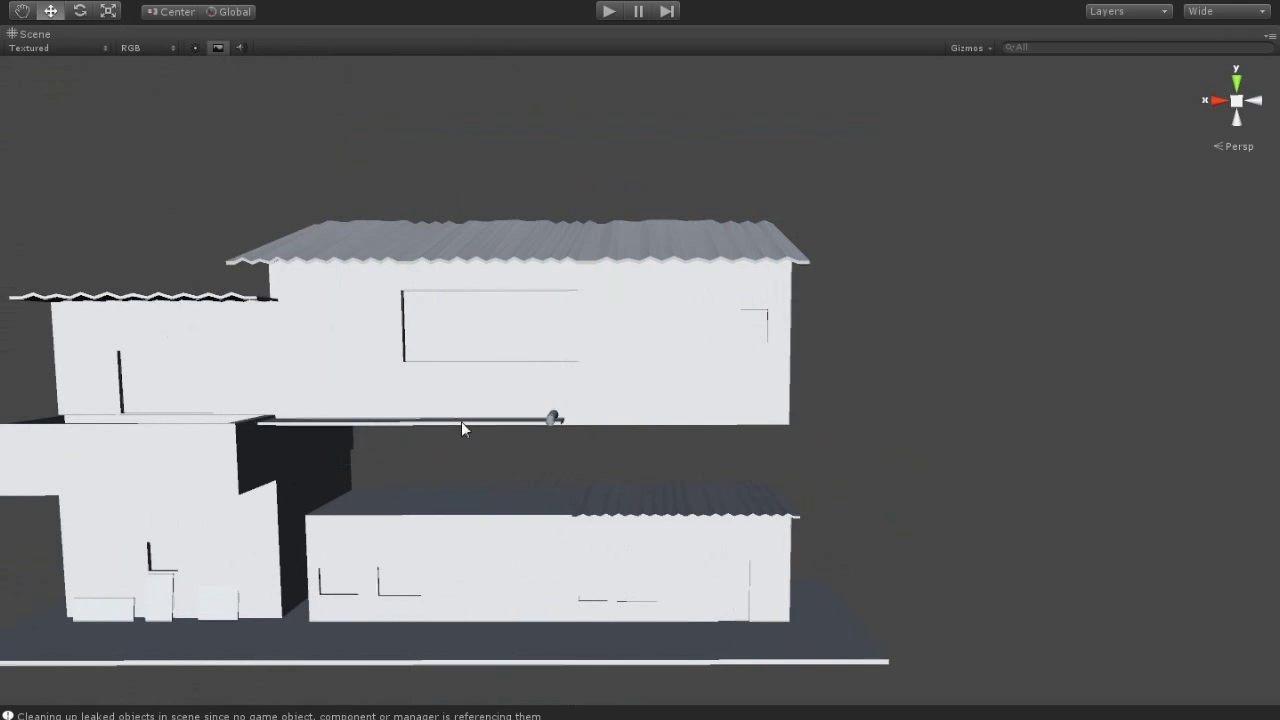
pyautogui.click(381, 240)
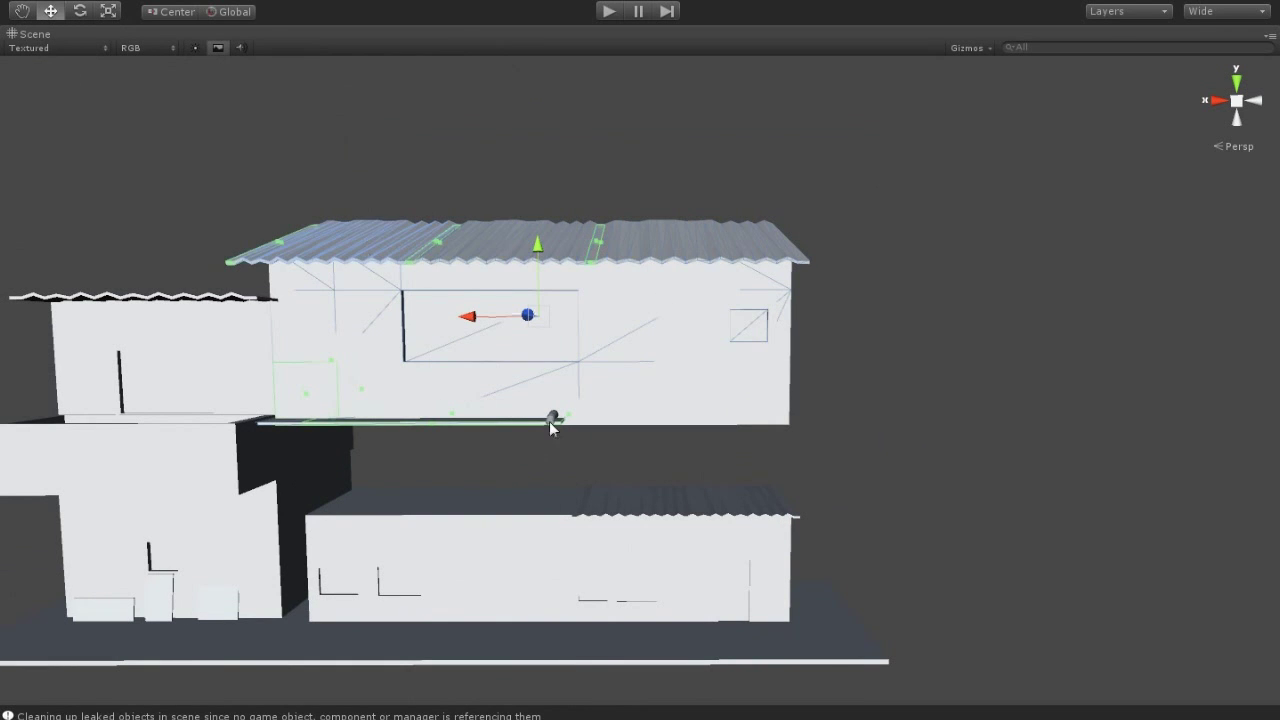
pyautogui.keyDown('alt'); pyautogui.moveTo(528, 298); pyautogui.dragTo(502, 330); pyautogui.keyUp('alt')
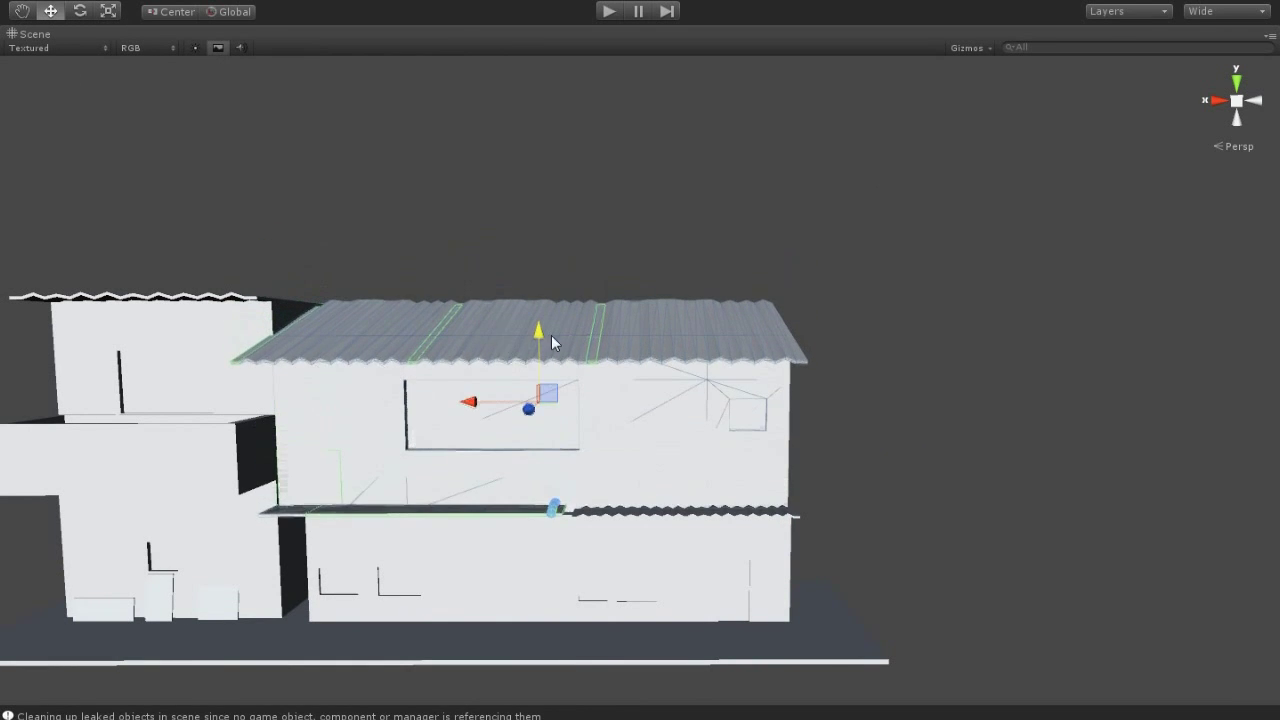
pyautogui.keyDown('alt'); pyautogui.moveTo(752, 410); pyautogui.dragTo(623, 478); pyautogui.keyUp('alt')
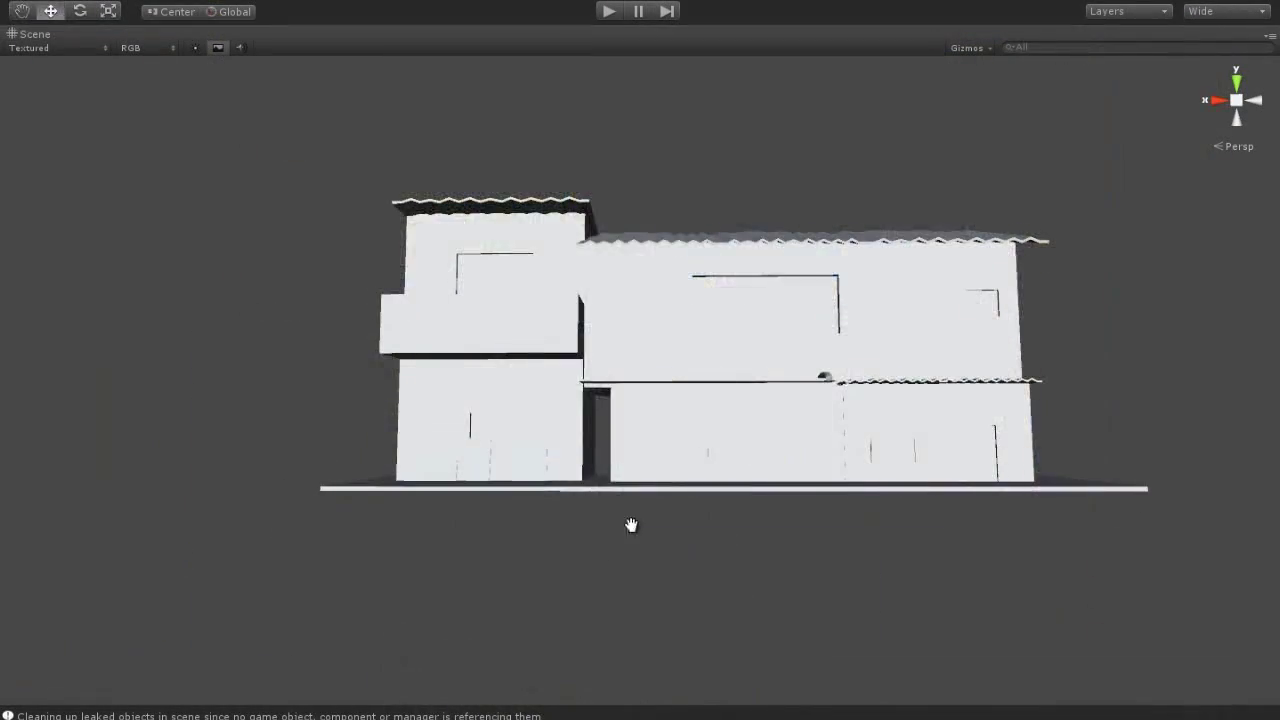
# Select the building's upper-floor wall and centre the view on it
pyautogui.scroll(5, 631, 523)
pyautogui.keyDown('alt'); pyautogui.moveTo(611, 557); pyautogui.dragTo(606, 449); pyautogui.keyUp('alt')
pyautogui.scroll(5, 606, 449)
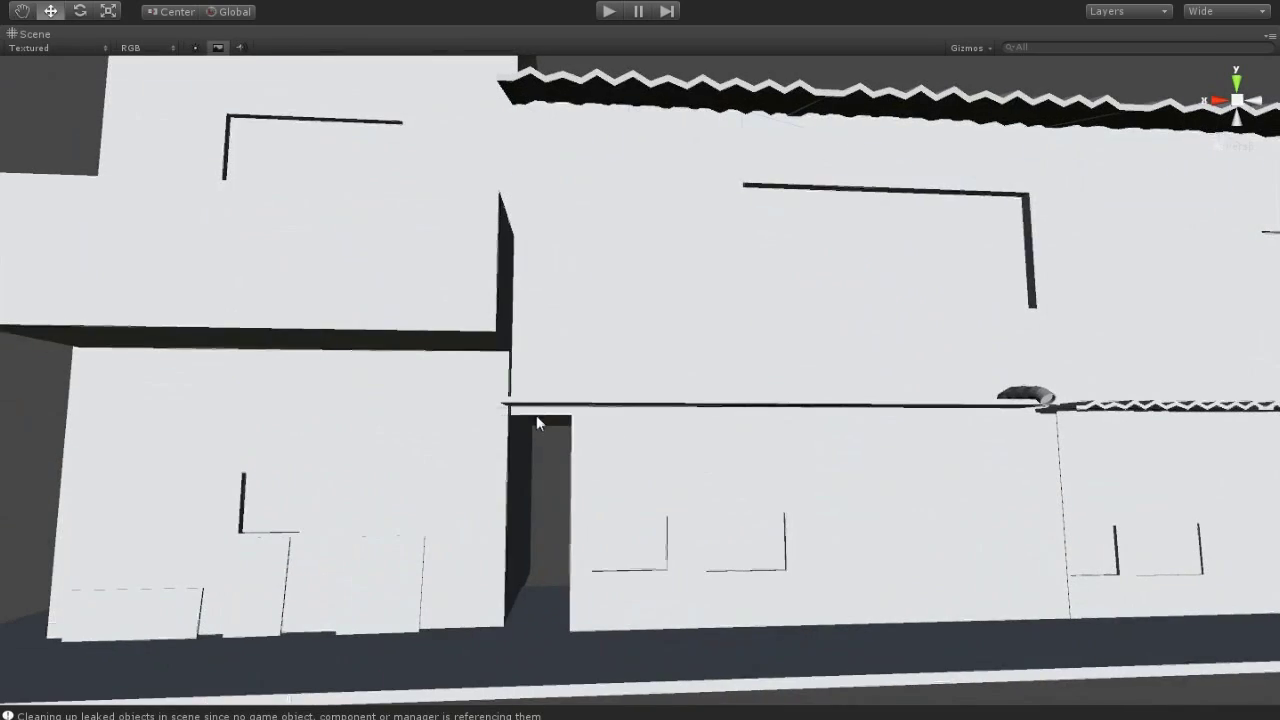
pyautogui.click(846, 303)
pyautogui.press('f')
pyautogui.scroll(3, 621, 403)
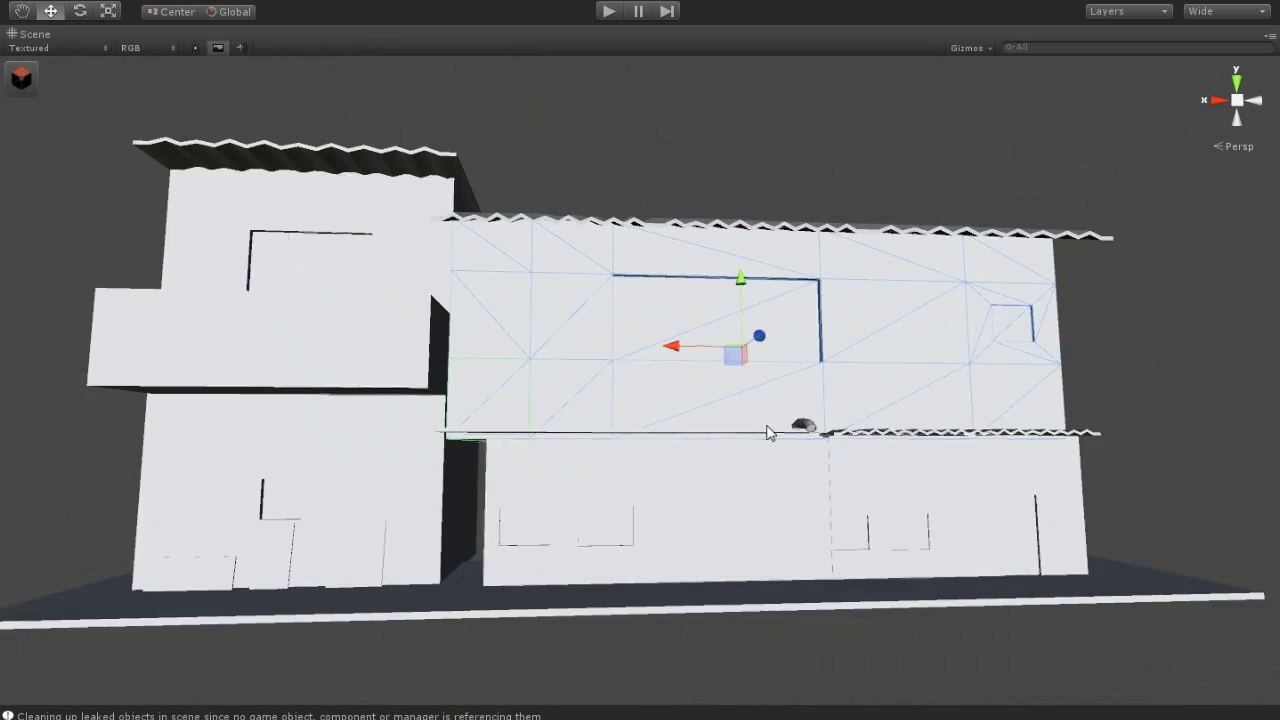
# Orbit to the ledge under the upper floor and enter ProBuilder vertex editing on it
pyautogui.scroll(-5, 1137, 400)
pyautogui.moveTo(1137, 400)
pyautogui.keyDown('alt'); pyautogui.mouseDown()
pyautogui.moveTo(749, 611)
pyautogui.moveTo(663, 443)
pyautogui.mouseUp(); pyautogui.keyUp('alt')
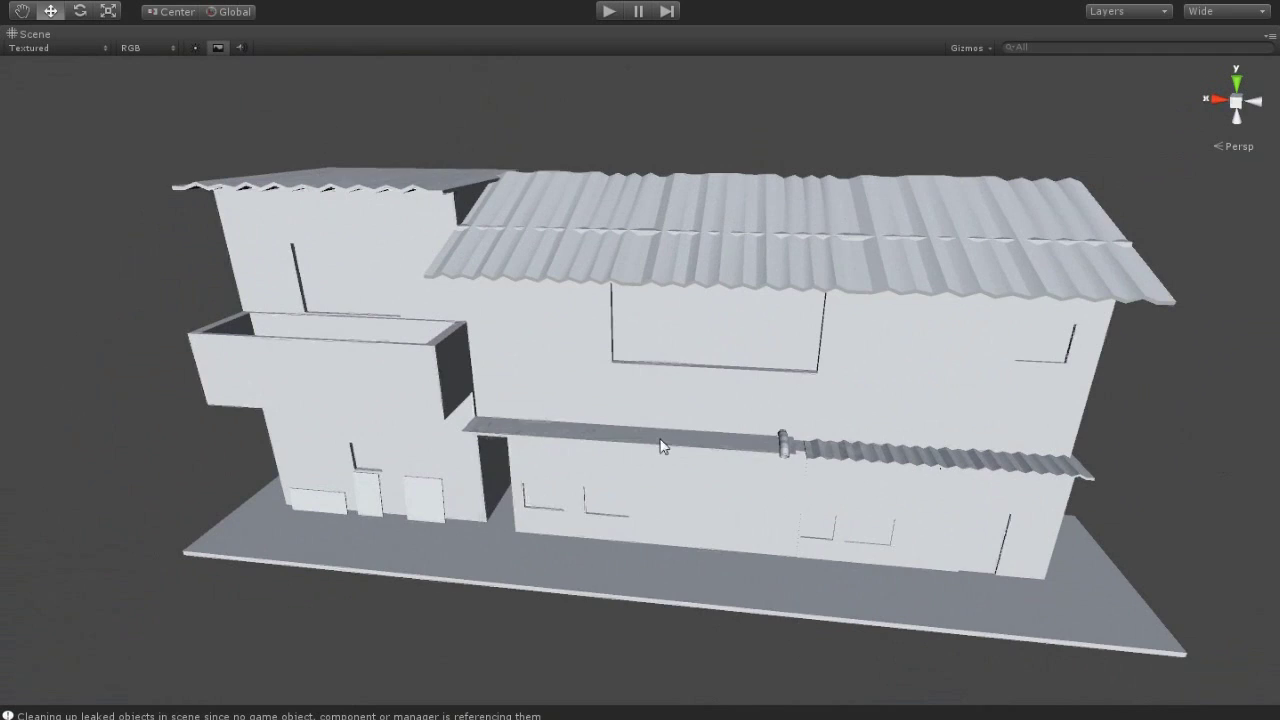
pyautogui.scroll(5, 756, 527)
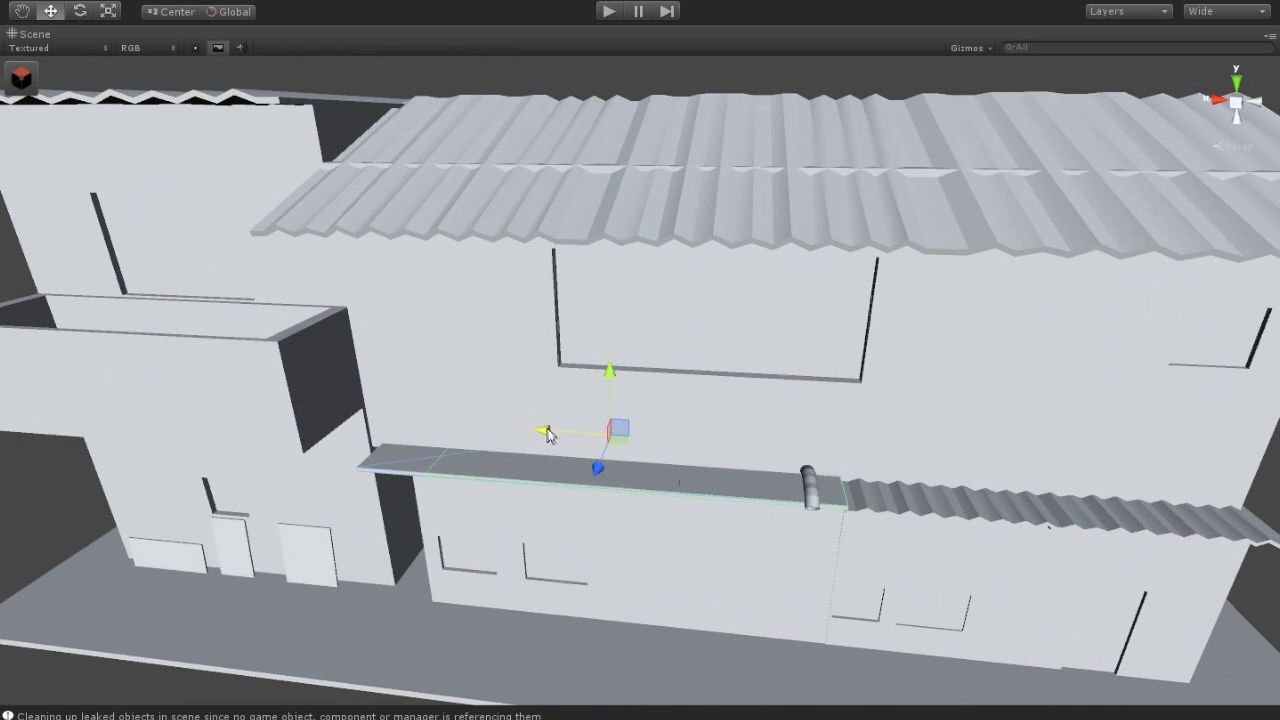
pyautogui.keyDown('alt'); pyautogui.moveTo(546, 433); pyautogui.dragTo(663, 503); pyautogui.keyUp('alt')
pyautogui.scroll(2, 486, 386)
pyautogui.click(21, 77)
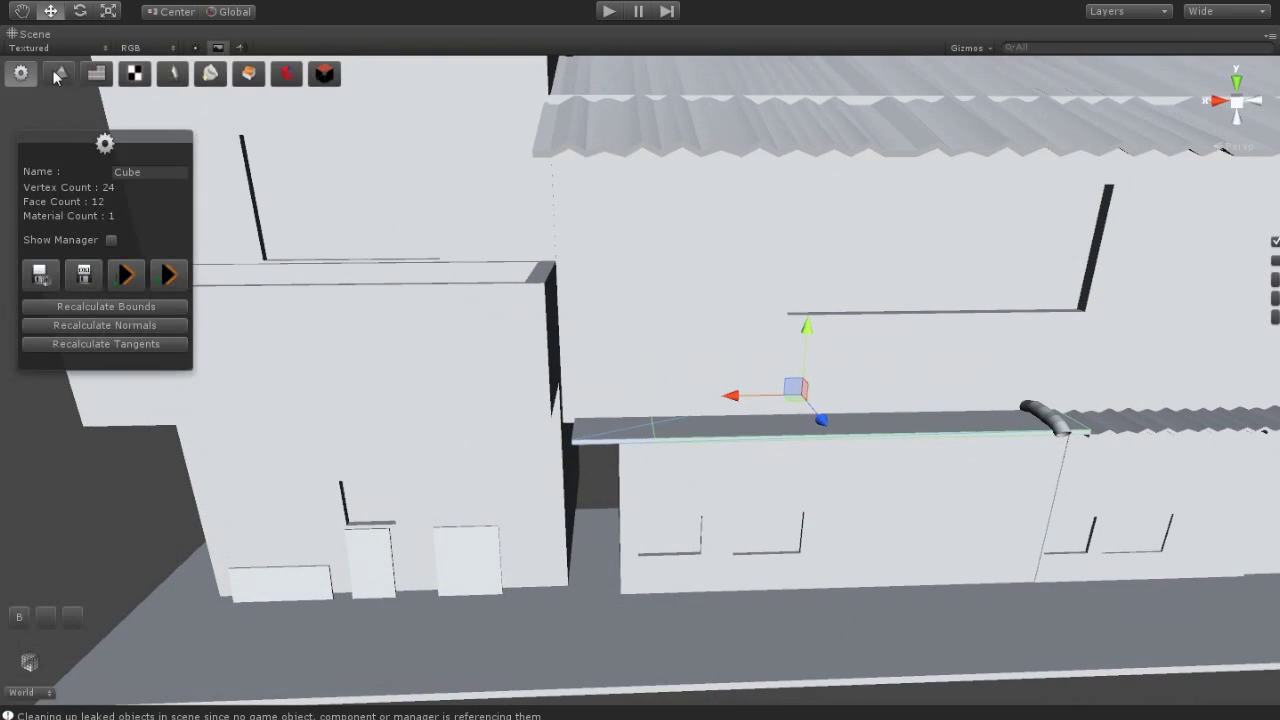
pyautogui.click(570, 73)
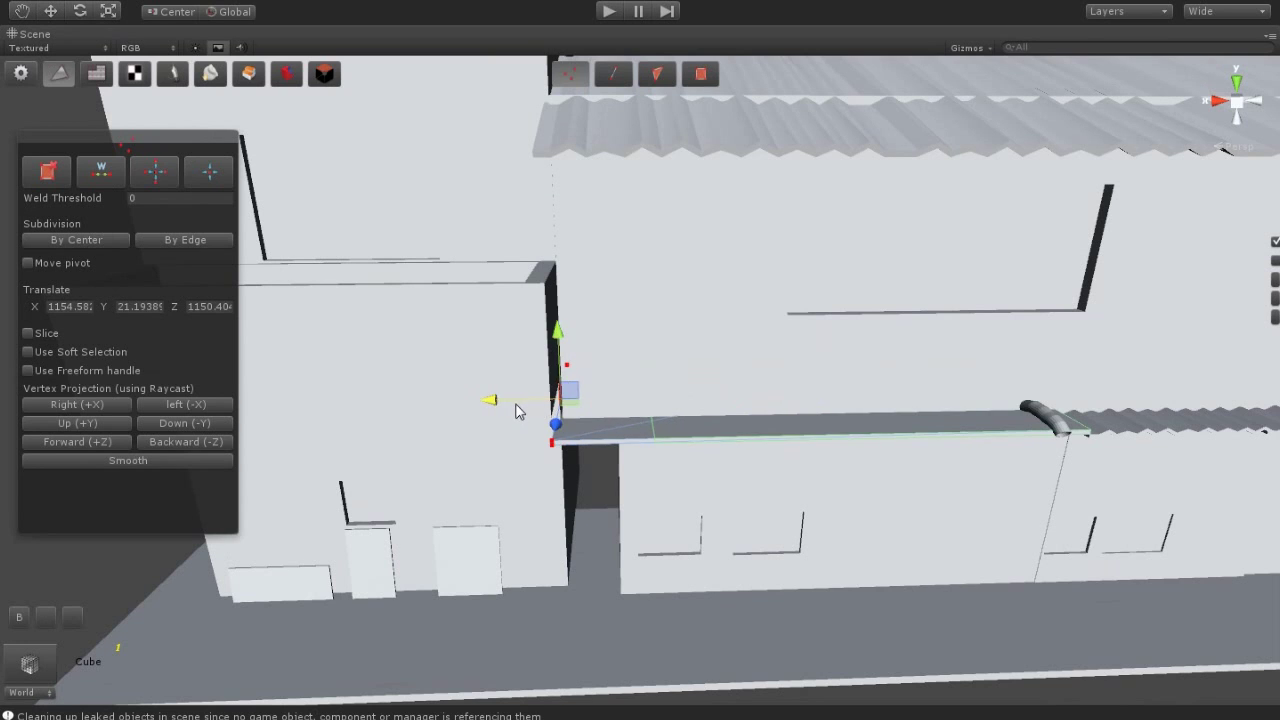
# Back in object mode, select three roof pieces in turn, then clear the selection
pyautogui.scroll(-5, 538, 490)
pyautogui.keyDown('alt'); pyautogui.moveTo(538, 490); pyautogui.dragTo(783, 440); pyautogui.keyUp('alt')
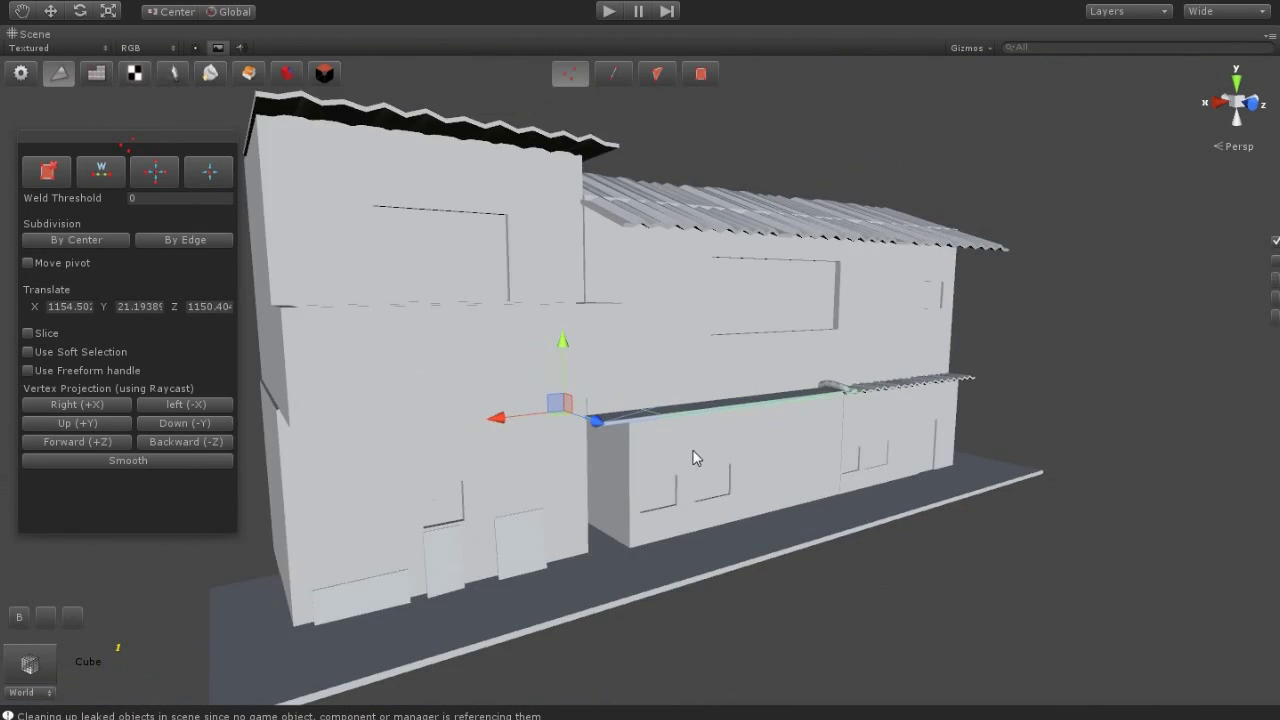
pyautogui.scroll(3, 691, 552)
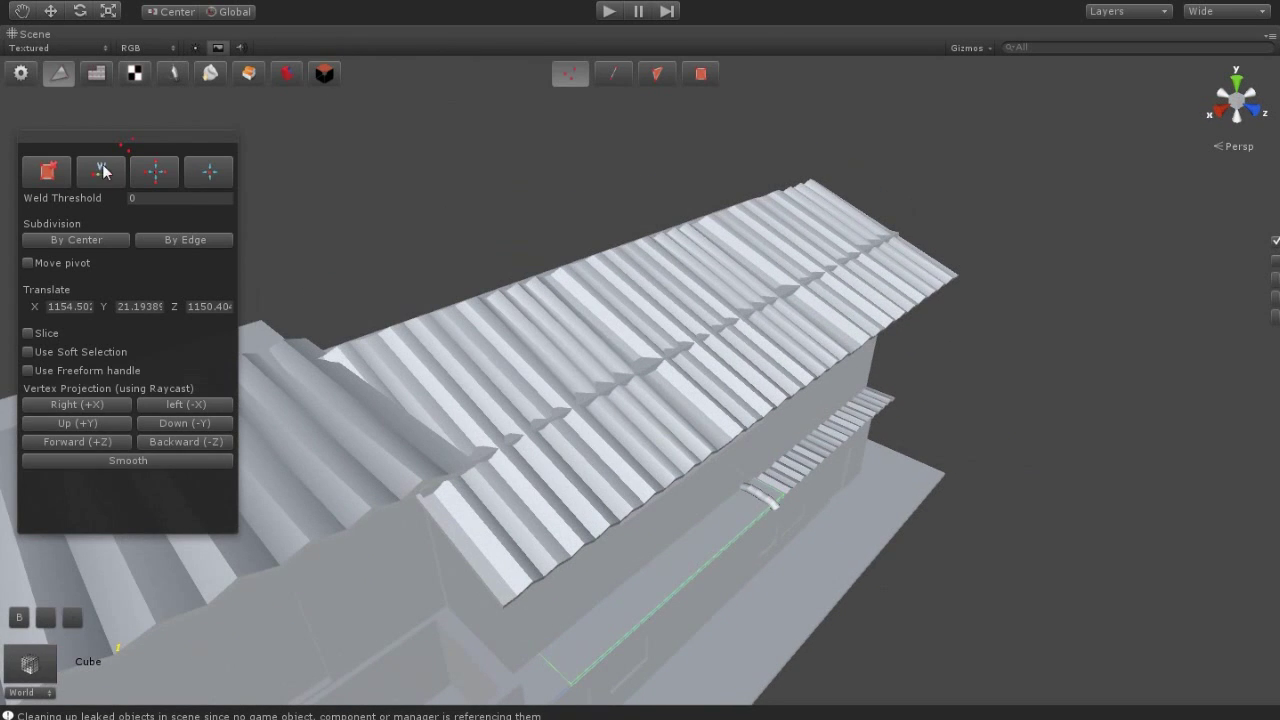
pyautogui.click(50, 11)
pyautogui.click(586, 477)
pyautogui.keyDown('shift'); pyautogui.click(697, 315); pyautogui.keyUp('shift')
pyautogui.keyDown('shift'); pyautogui.click(742, 258); pyautogui.keyUp('shift')
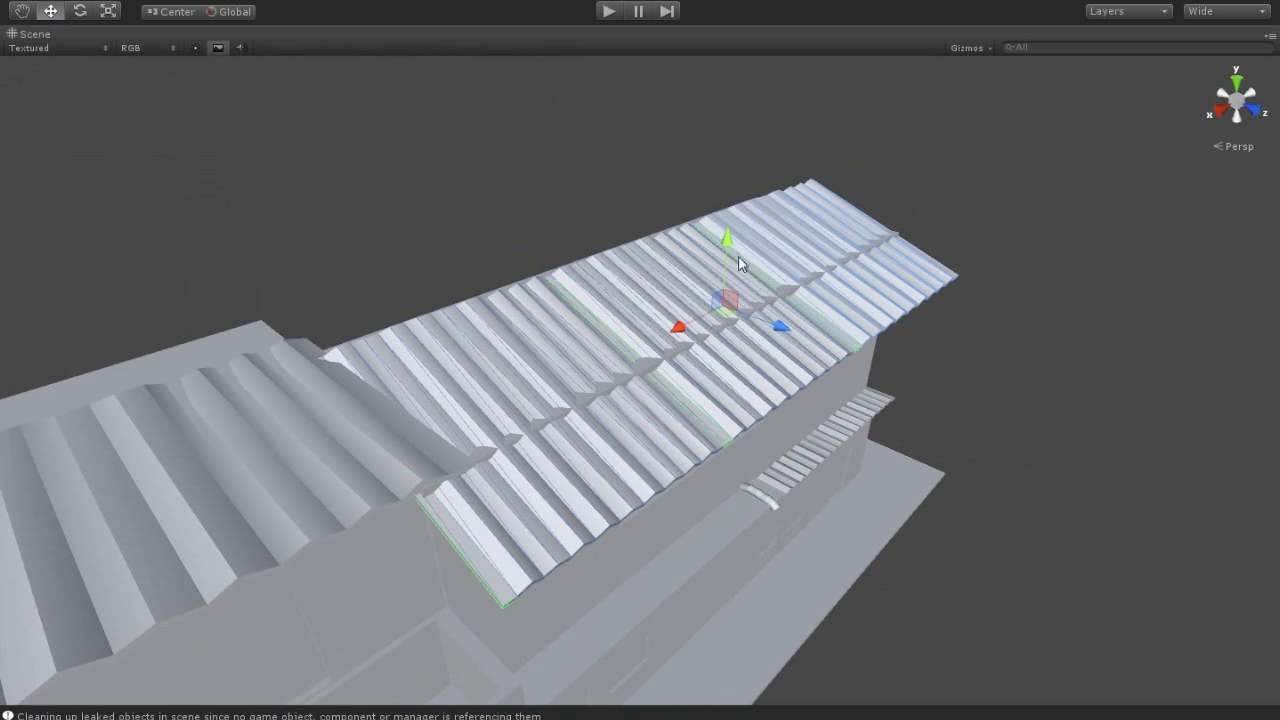
pyautogui.click(1078, 440)
# Set the Scene view render mode to Textured Wire and orbit around the building
pyautogui.moveTo(1078, 440)
pyautogui.keyDown('alt'); pyautogui.mouseDown()
pyautogui.moveTo(886, 463)
pyautogui.moveTo(554, 536)
pyautogui.moveTo(300, 560)
pyautogui.moveTo(720, 606)
pyautogui.moveTo(494, 506)
pyautogui.mouseUp(); pyautogui.keyUp('alt')
pyautogui.scroll(5, 548, 594)
pyautogui.moveTo(551, 594)
pyautogui.keyDown('alt'); pyautogui.mouseDown()
pyautogui.moveTo(583, 405)
pyautogui.moveTo(537, 423)
pyautogui.moveTo(560, 486)
pyautogui.mouseUp(); pyautogui.keyUp('alt')
pyautogui.click(30, 47)
pyautogui.click(40, 106)
pyautogui.scroll(5, 370, 410)
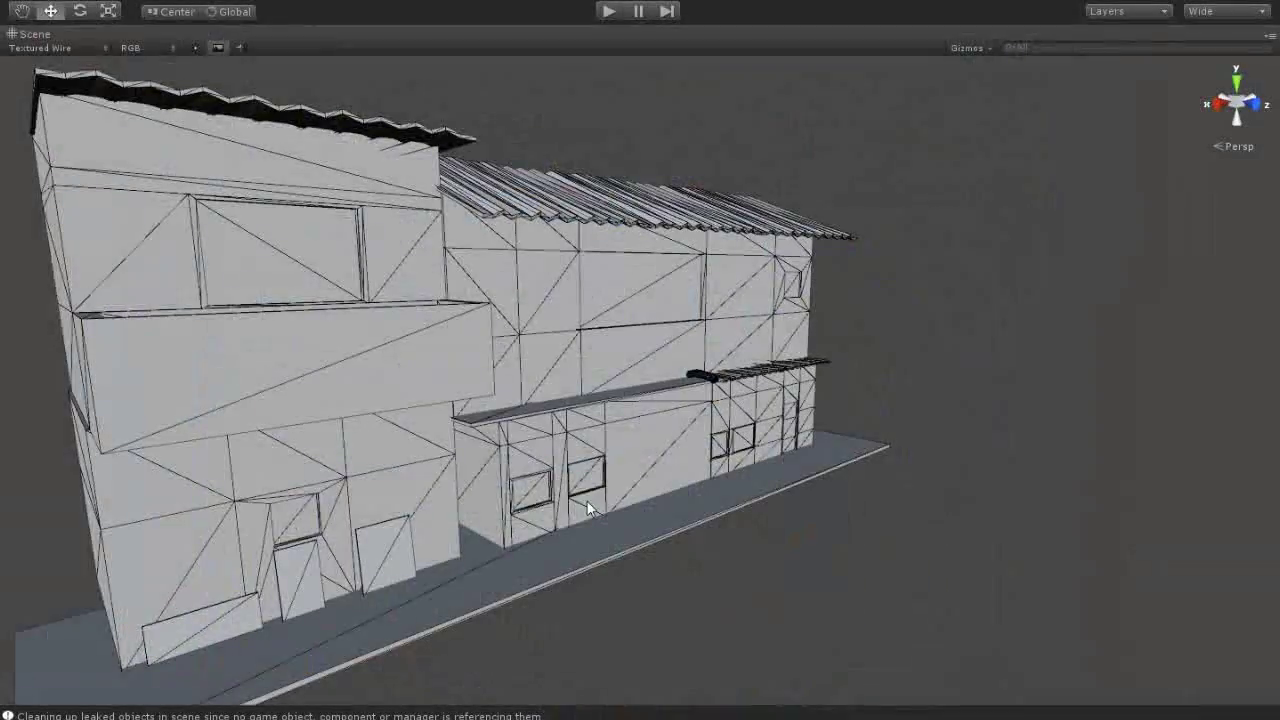
pyautogui.keyDown('alt'); pyautogui.moveTo(586, 506); pyautogui.dragTo(680, 491); pyautogui.keyUp('alt')
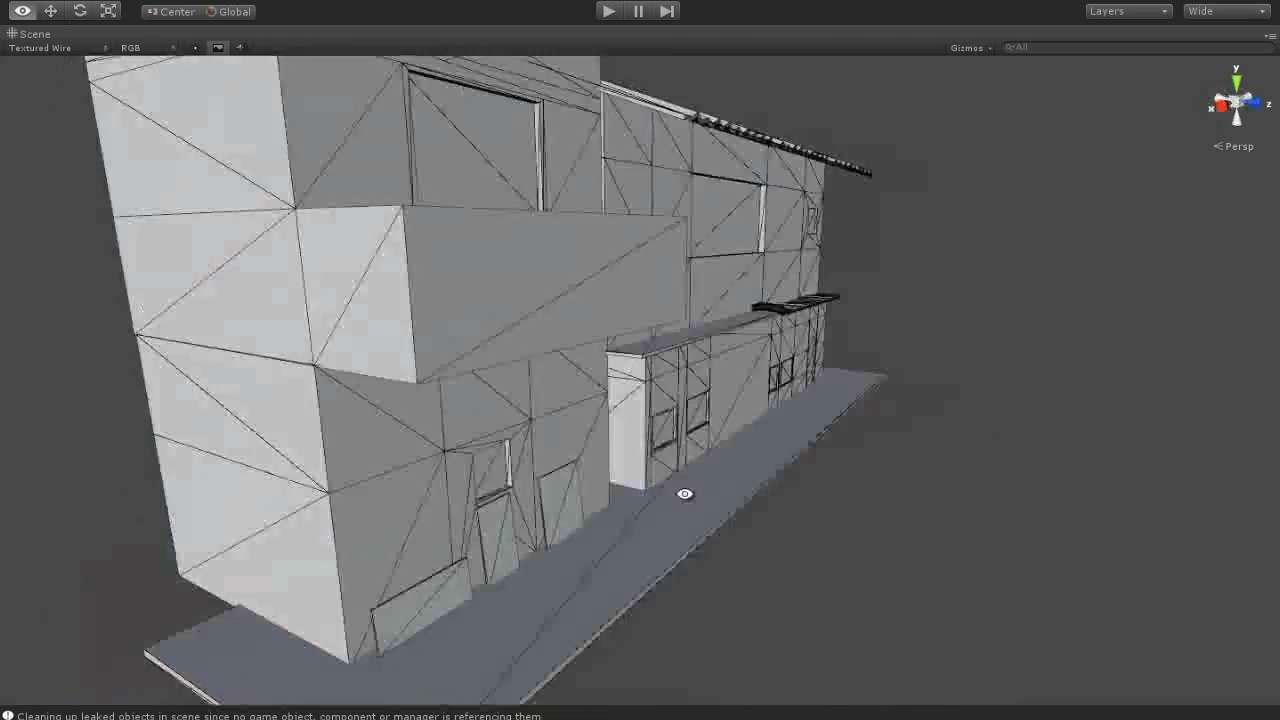
# Add a cube to the scene, then delete it
pyautogui.click(128, 5)
pyautogui.click(450, 217)
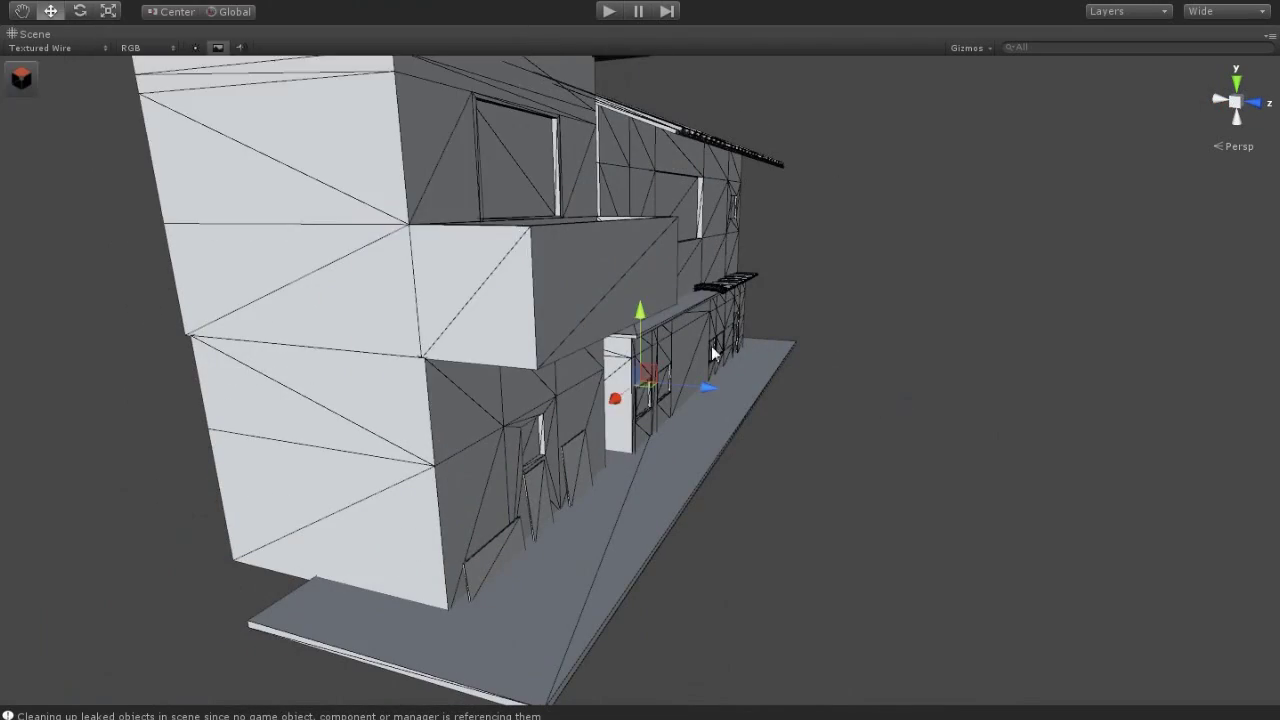
pyautogui.scroll(2, 711, 345)
pyautogui.scroll(2, 649, 417)
pyautogui.press('Delete')
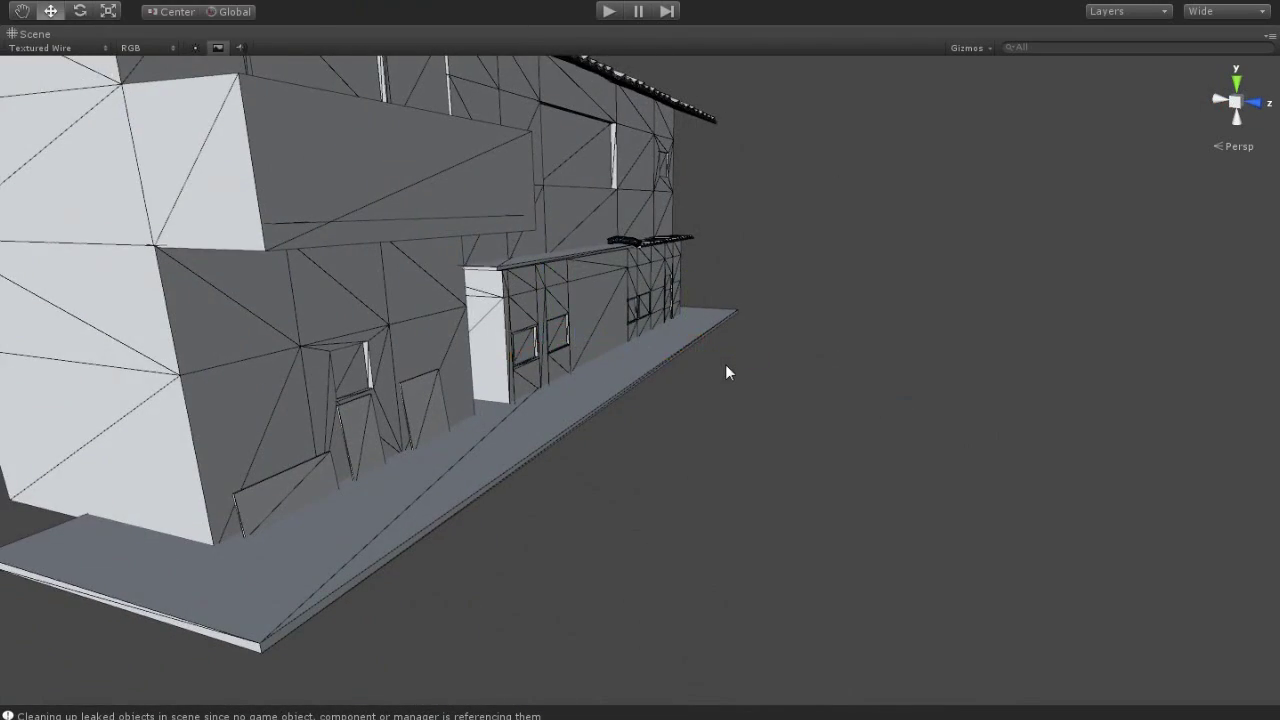
# Add a cylinder and stretch it into a taller, thicker pole
pyautogui.click(125, 0)
pyautogui.moveTo(220, 27)
pyautogui.click(403, 278)
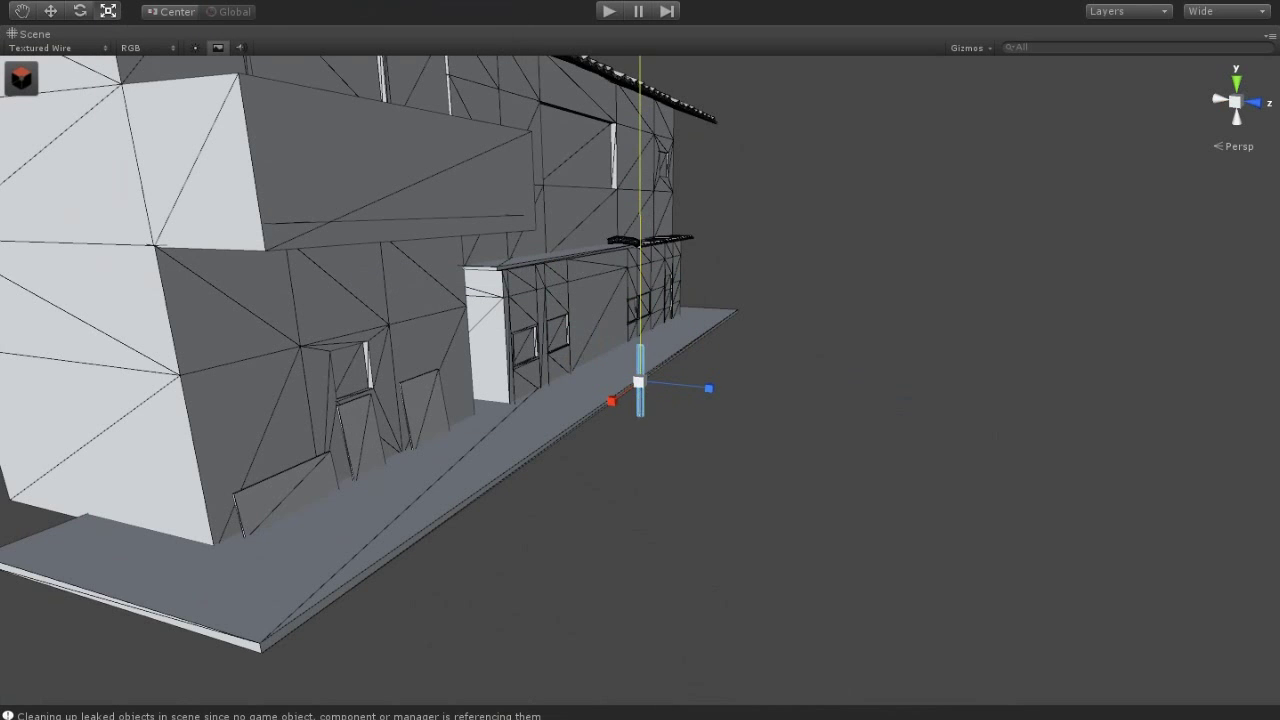
pyautogui.press('f')
pyautogui.moveTo(649, 354); pyautogui.dragTo(651, 223)
pyautogui.keyDown('alt'); pyautogui.moveTo(620, 445); pyautogui.dragTo(280, 513); pyautogui.keyUp('alt')
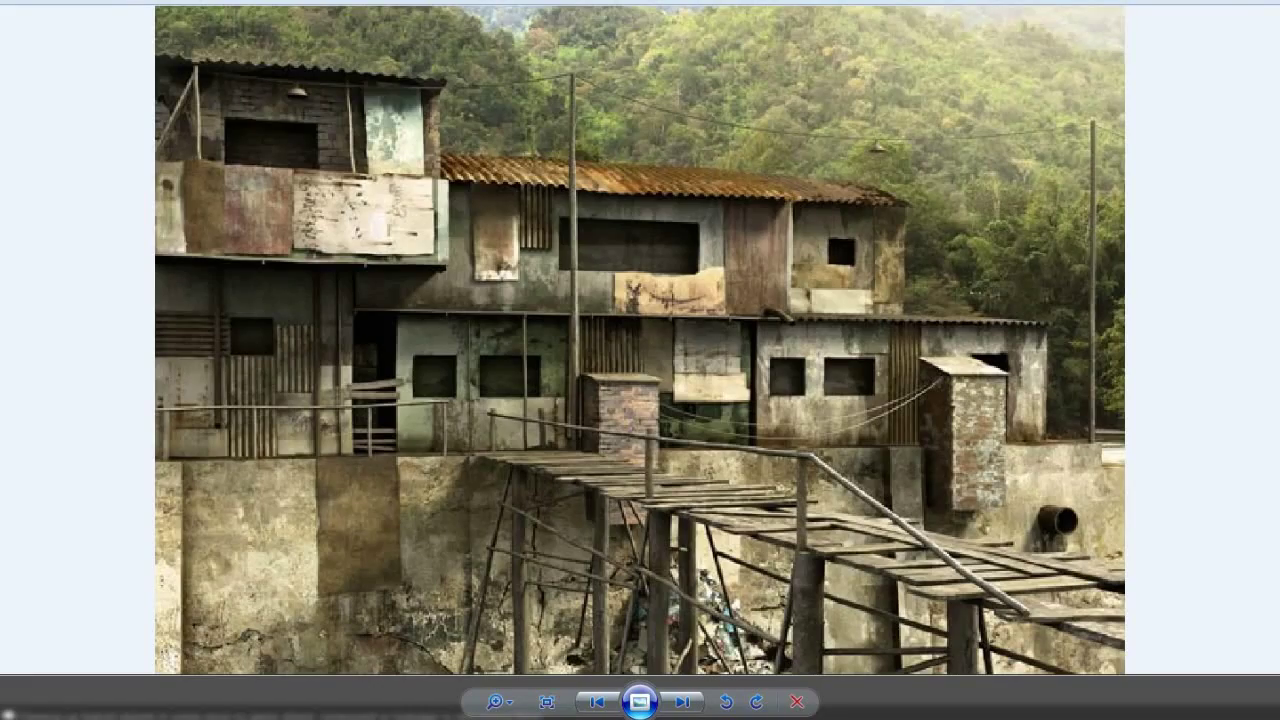
pyautogui.moveTo(520, 541); pyautogui.dragTo(526, 551, button='middle')
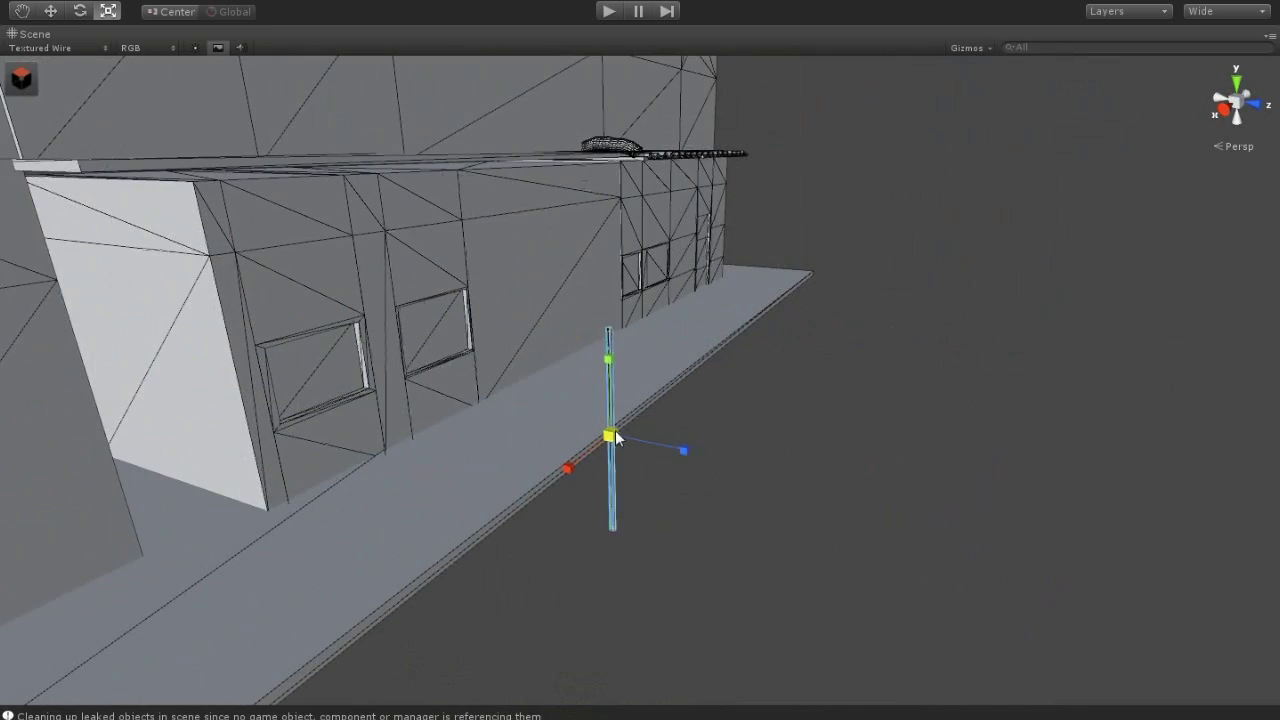
pyautogui.moveTo(616, 437); pyautogui.dragTo(534, 435)
# Raise the pole upward and reselect it after orbiting along the building
pyautogui.press('w')
pyautogui.moveTo(476, 347); pyautogui.dragTo(470, 254)
pyautogui.click(543, 508)
pyautogui.moveTo(543, 508)
pyautogui.keyDown('alt'); pyautogui.mouseDown()
pyautogui.moveTo(718, 397)
pyautogui.moveTo(612, 390)
pyautogui.moveTo(410, 201)
pyautogui.mouseUp(); pyautogui.keyUp('alt')
pyautogui.click(718, 397)
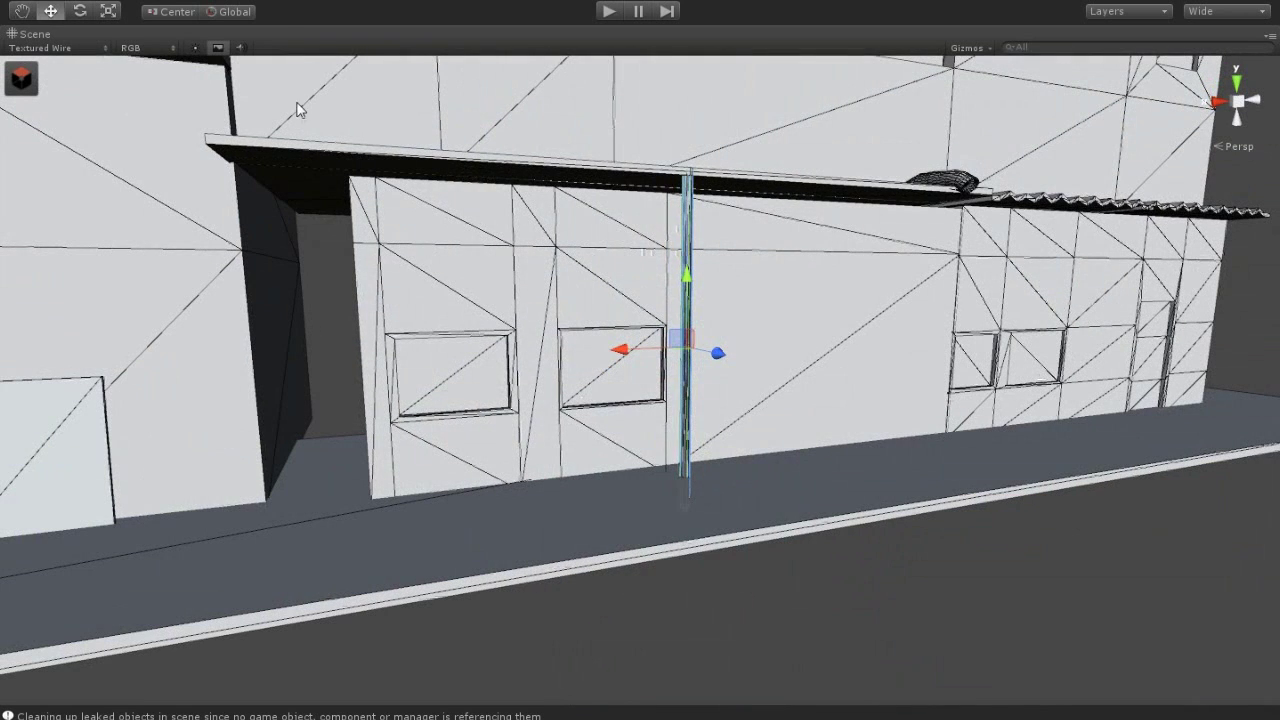
pyautogui.press('r')
# In vertex mode, raise the pole's top vertices and extend its bottom down to the ground
pyautogui.click(28, 82)
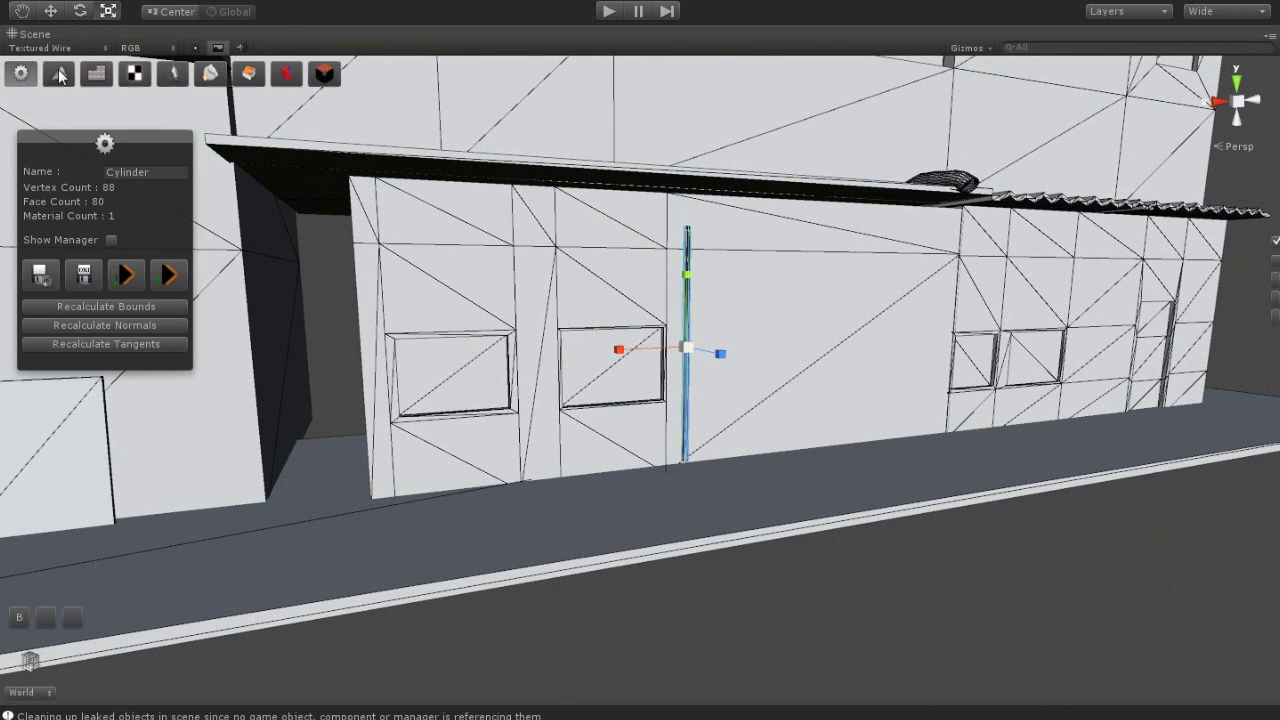
pyautogui.click(52, 12)
pyautogui.moveTo(688, 178); pyautogui.dragTo(692, 128)
pyautogui.moveTo(734, 509)
pyautogui.mouseDown()
pyautogui.moveTo(680, 405)
pyautogui.moveTo(750, 629)
pyautogui.mouseUp()
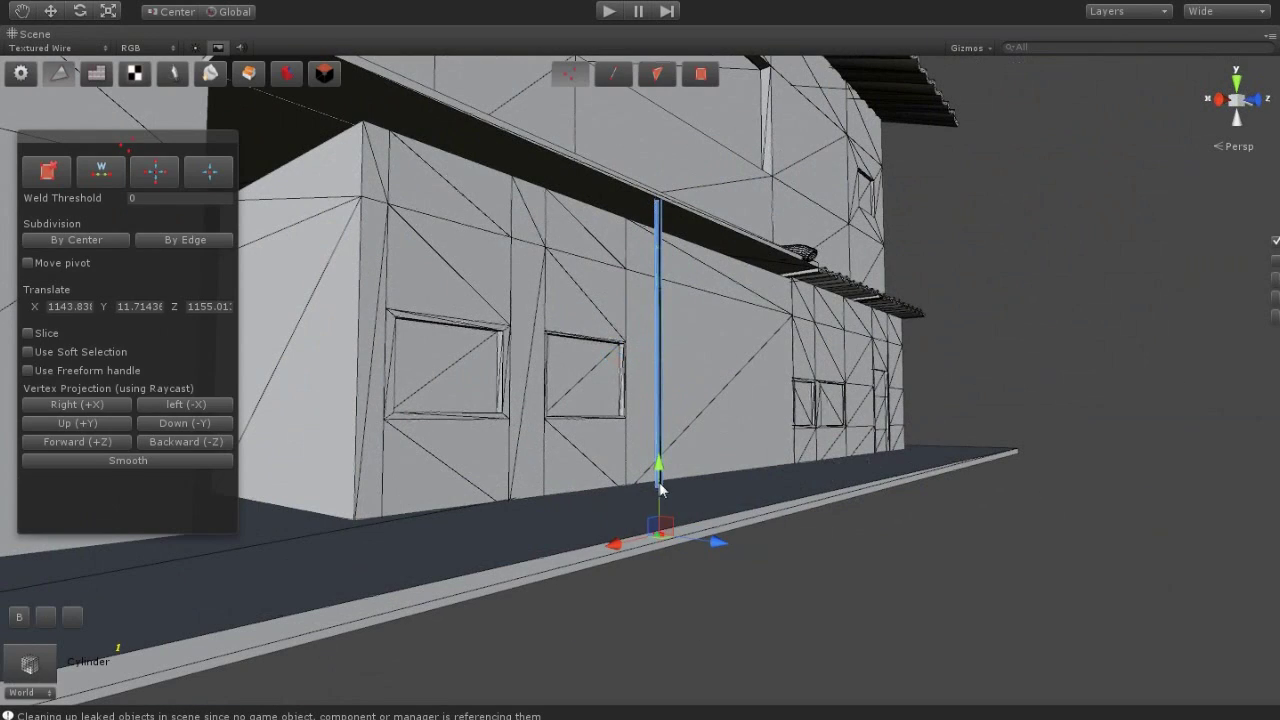
pyautogui.press('g')
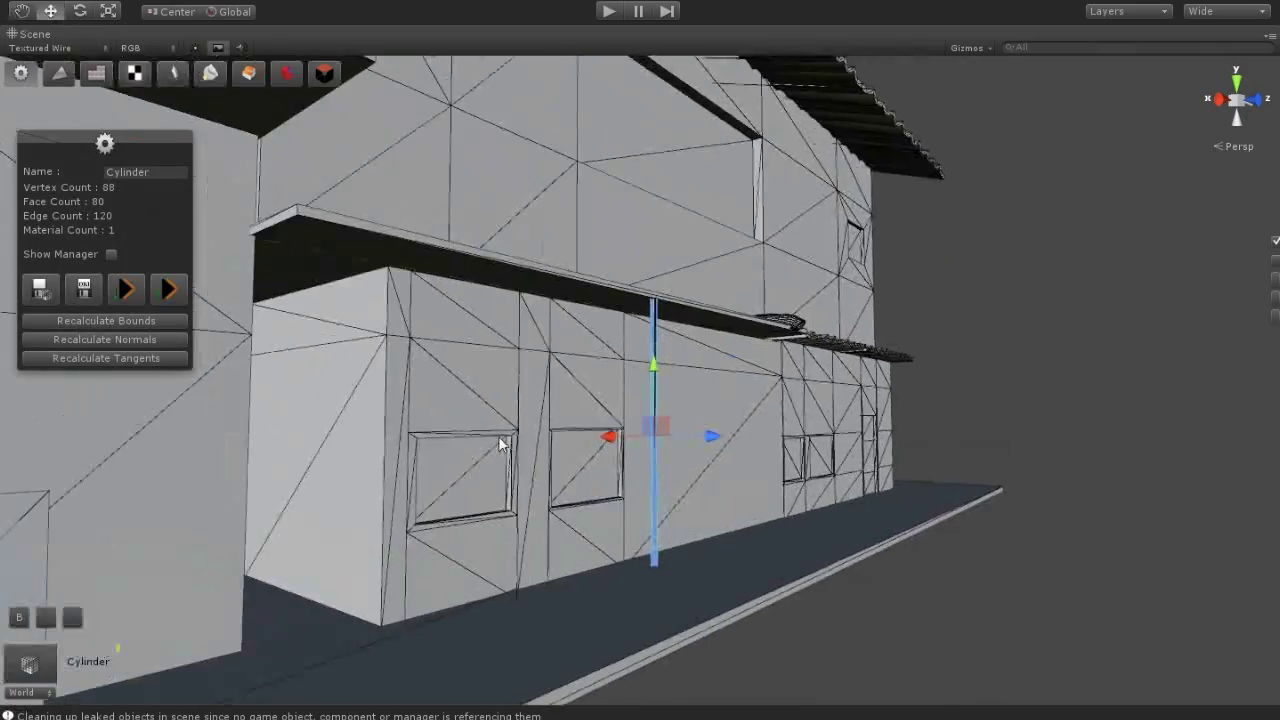
pyautogui.keyDown('alt'); pyautogui.moveTo(498, 436); pyautogui.dragTo(432, 400); pyautogui.keyUp('alt')
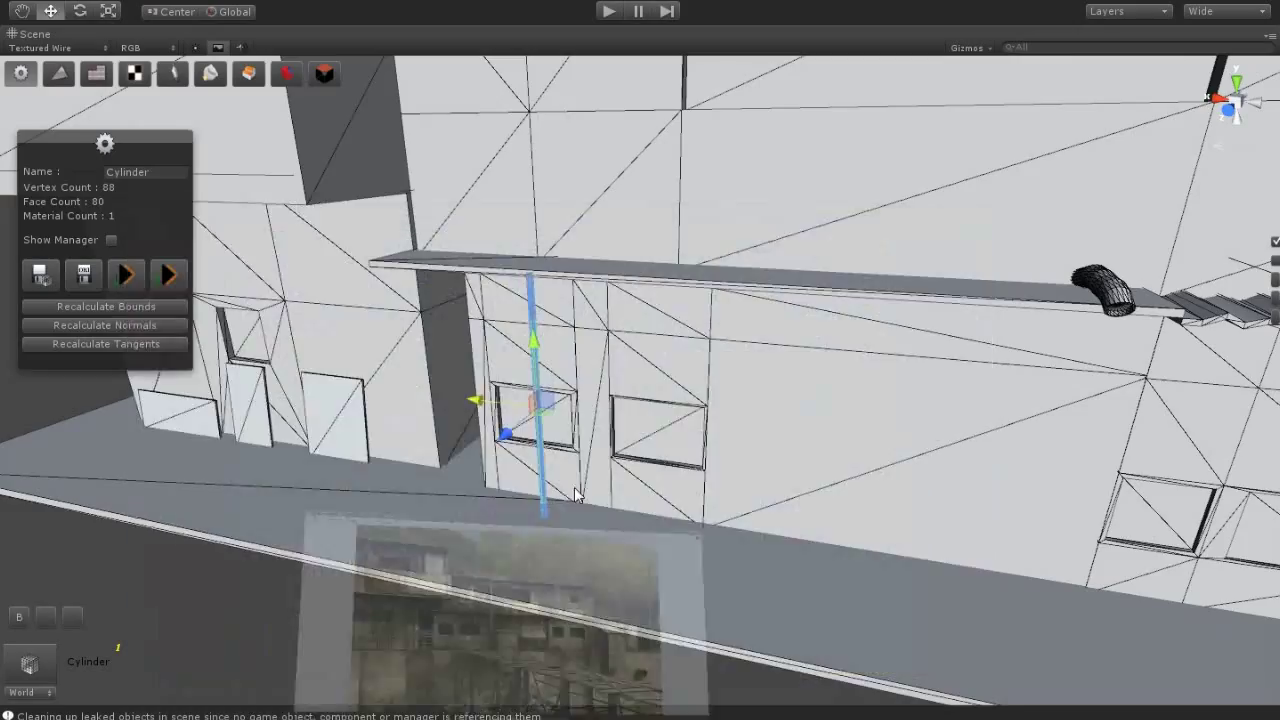
# Slide the pole right along the wall so it stands in front of the low block
pyautogui.keyDown('alt'); pyautogui.moveTo(432, 400); pyautogui.dragTo(714, 458); pyautogui.keyUp('alt')
pyautogui.moveTo(420, 455)
pyautogui.mouseDown()
pyautogui.moveTo(545, 452)
pyautogui.moveTo(895, 532)
pyautogui.moveTo(557, 586)
pyautogui.moveTo(651, 543)
pyautogui.mouseUp()
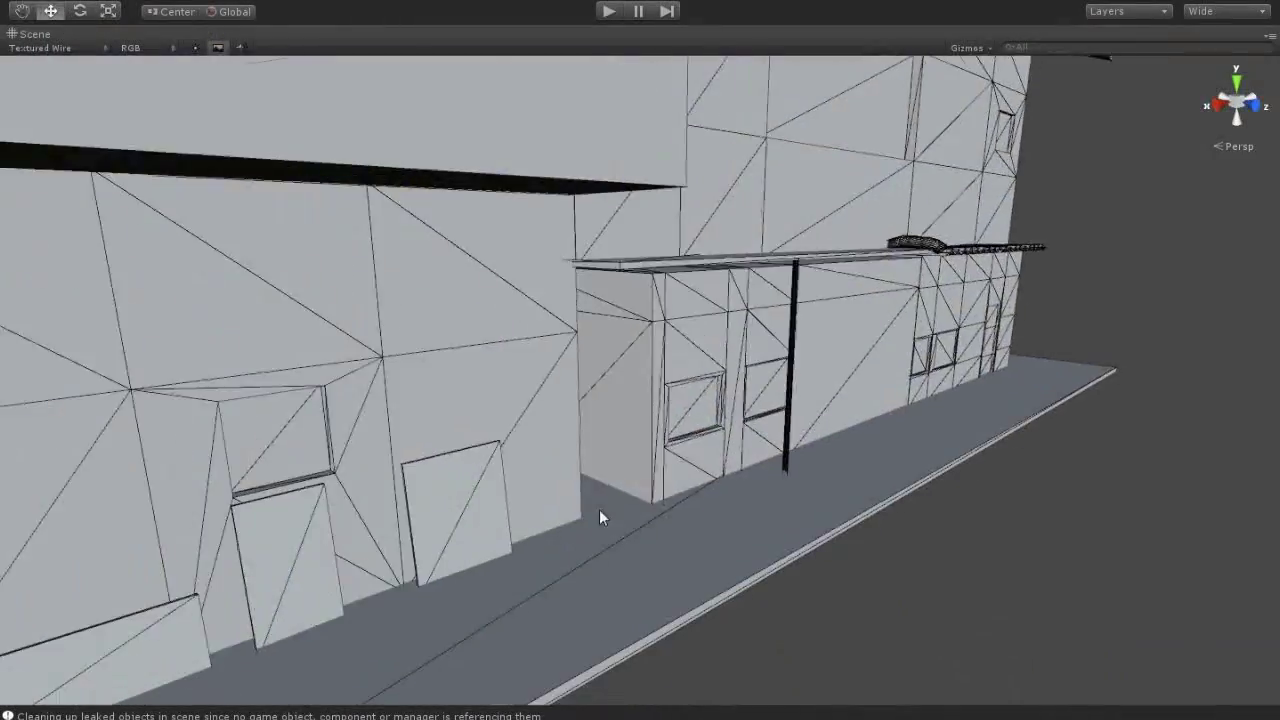
pyautogui.moveTo(600, 517)
pyautogui.keyDown('alt'); pyautogui.mouseDown()
pyautogui.moveTo(666, 486)
pyautogui.moveTo(809, 457)
pyautogui.moveTo(537, 467)
pyautogui.moveTo(468, 506)
pyautogui.mouseUp(); pyautogui.keyUp('alt')
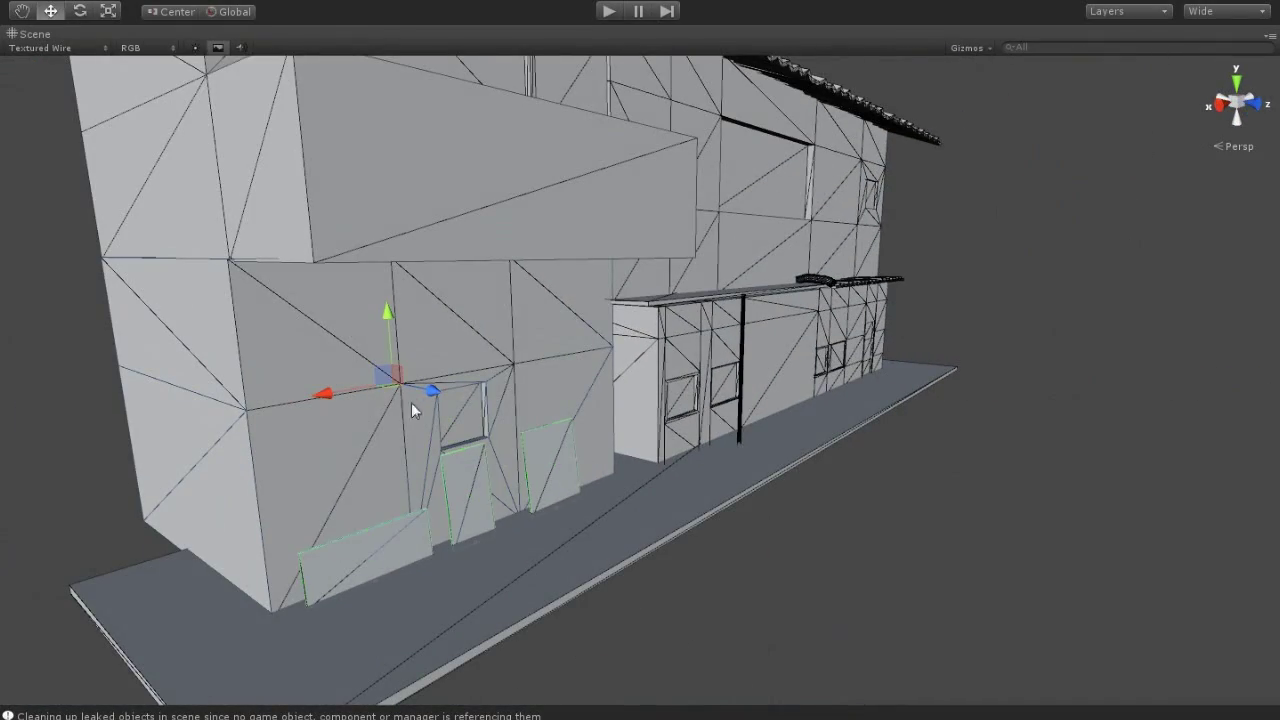
# Add a new cube and scale it into a long thin plank
pyautogui.moveTo(449, 391)
pyautogui.keyDown('alt'); pyautogui.mouseDown()
pyautogui.moveTo(629, 369)
pyautogui.moveTo(617, 420)
pyautogui.moveTo(163, 414)
pyautogui.moveTo(608, 597)
pyautogui.moveTo(316, 455)
pyautogui.mouseUp(); pyautogui.keyUp('alt')
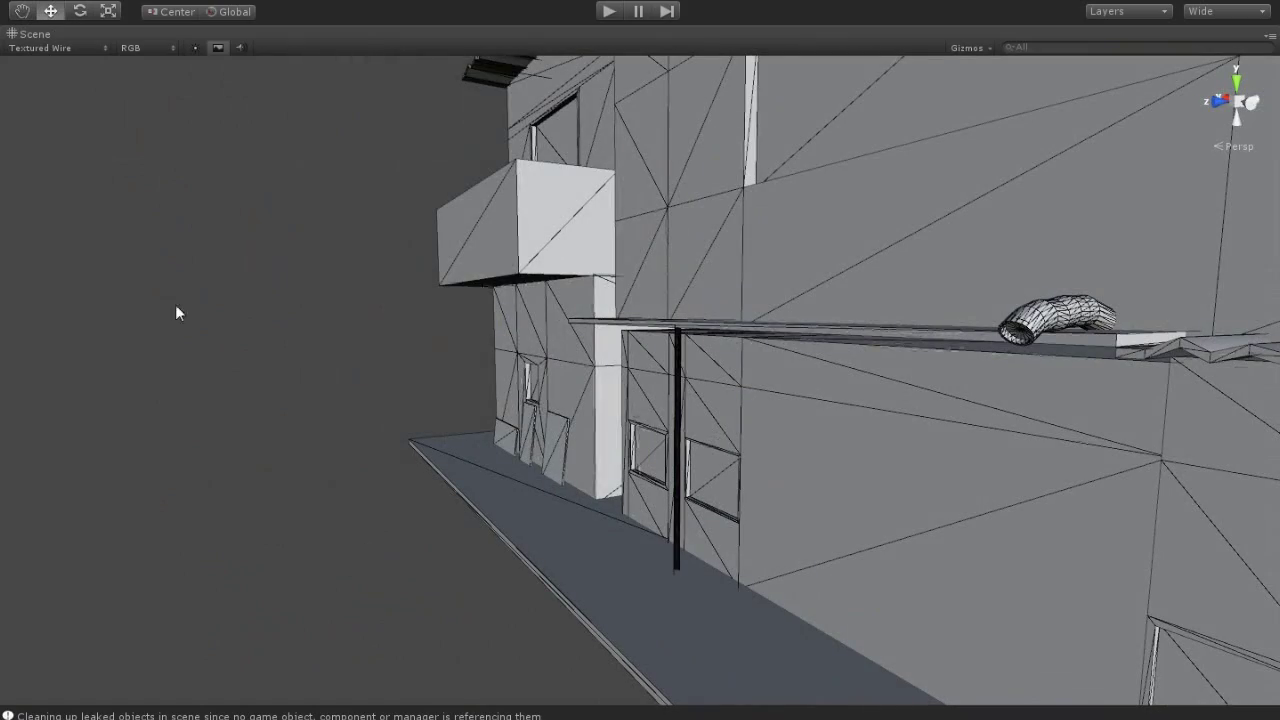
pyautogui.click(140, 2)
pyautogui.moveTo(200, 28)
pyautogui.click(400, 218)
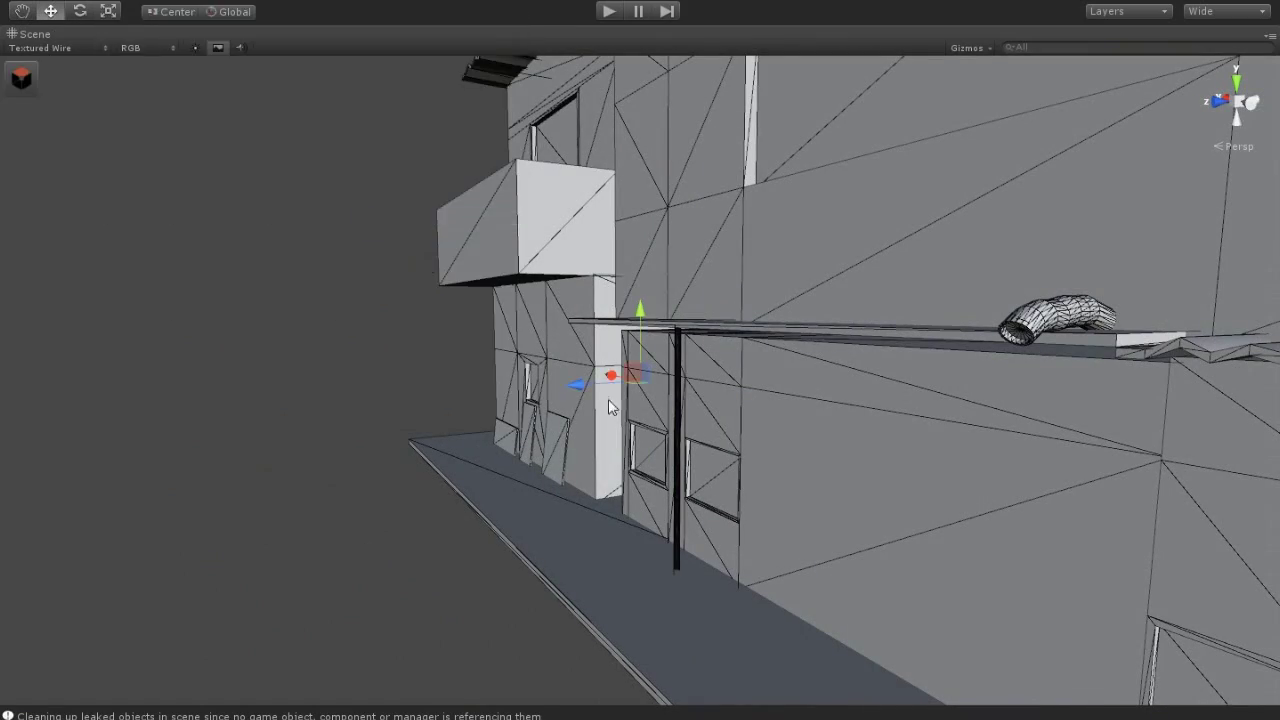
pyautogui.click(108, 11)
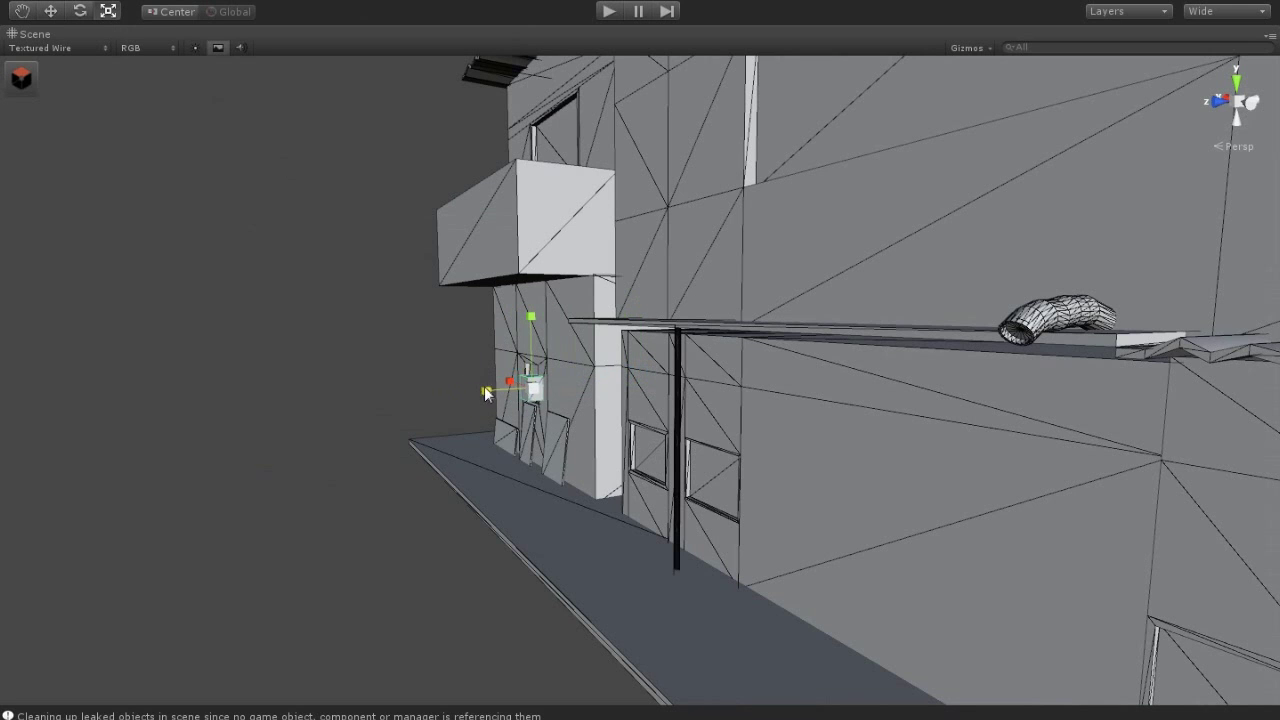
pyautogui.press('f')
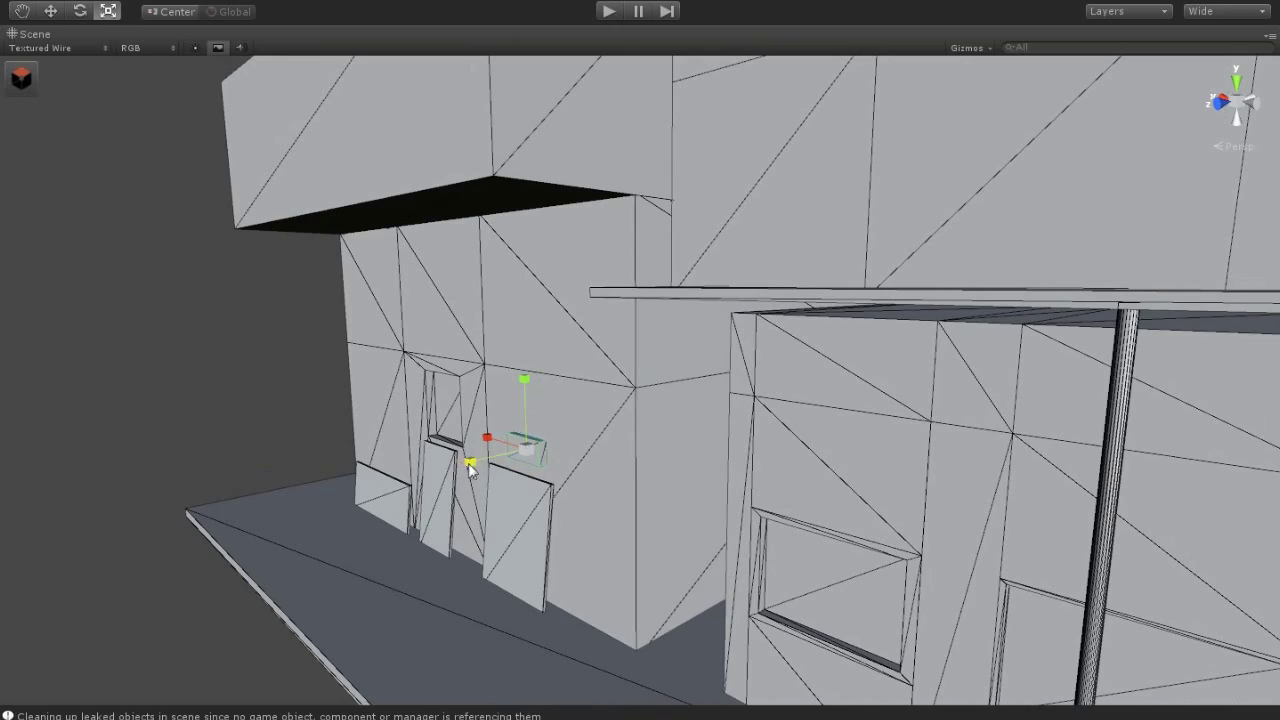
pyautogui.keyDown('alt'); pyautogui.moveTo(375, 379); pyautogui.dragTo(189, 180); pyautogui.keyUp('alt')
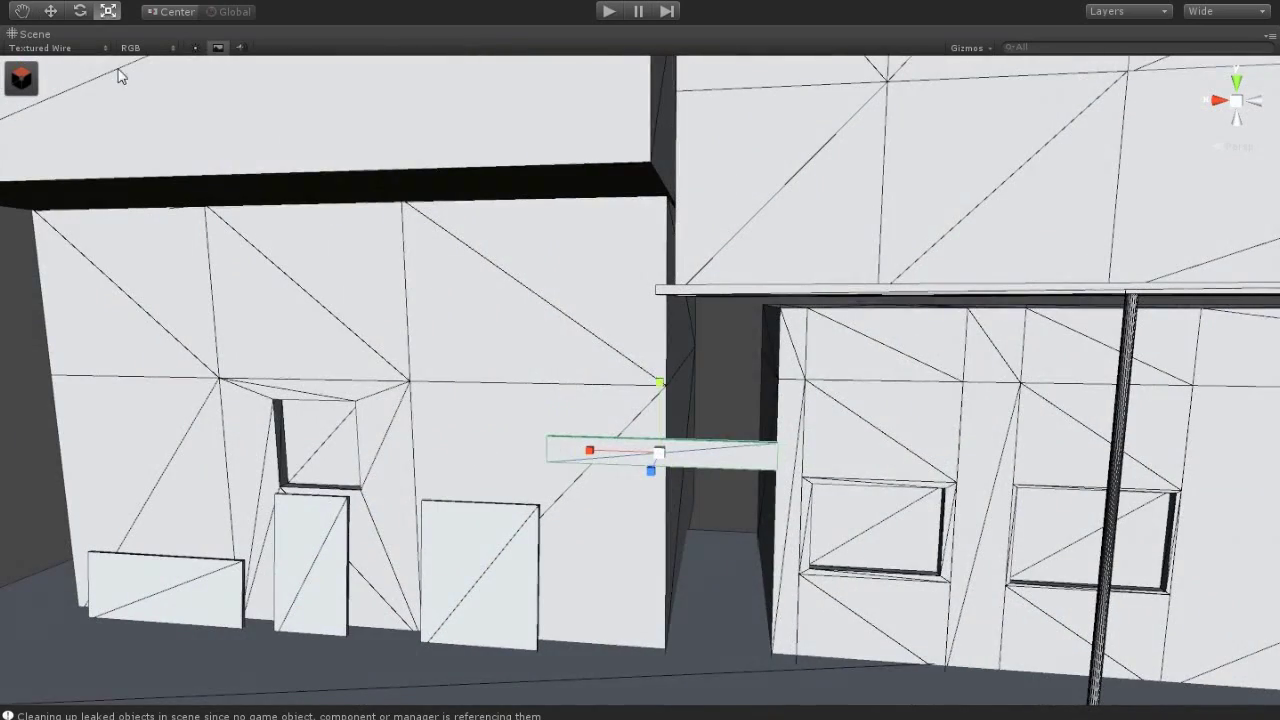
pyautogui.keyDown('alt'); pyautogui.moveTo(400, 329); pyautogui.dragTo(214, 535); pyautogui.keyUp('alt')
# Slide the plank into the gap between the buildings, tilt it slightly and lower it
pyautogui.moveTo(315, 450); pyautogui.dragTo(384, 431)
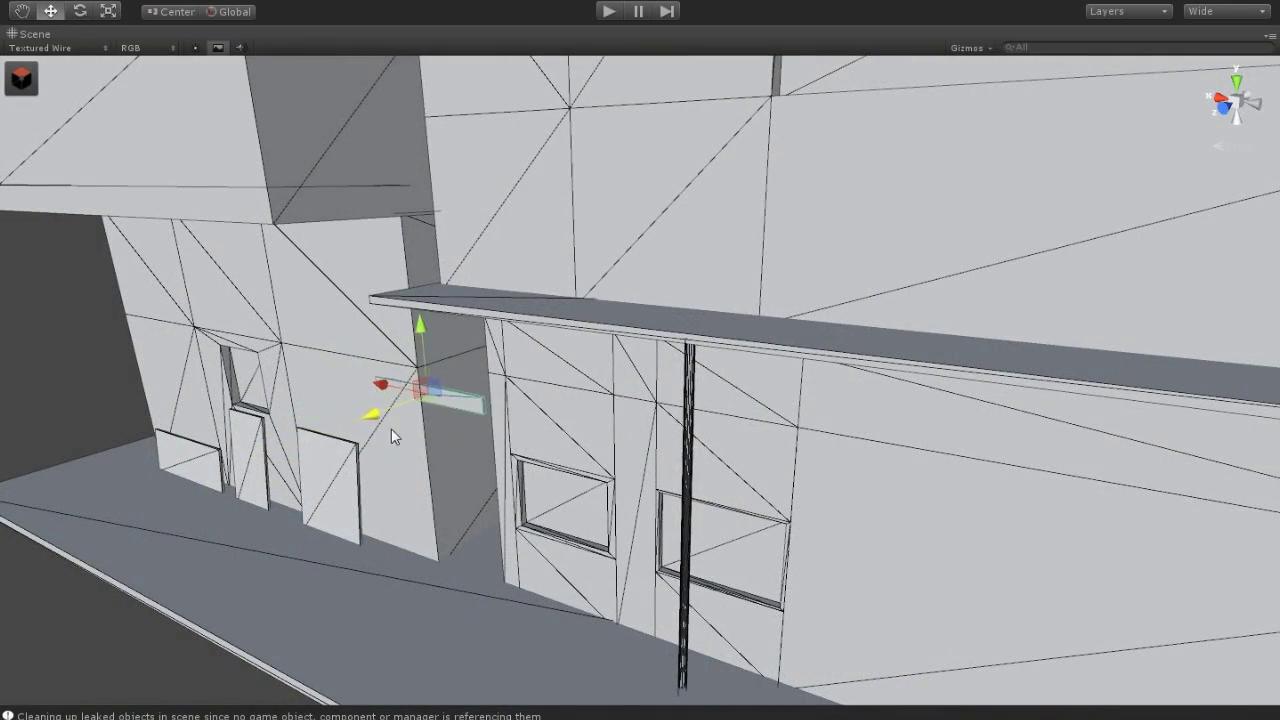
pyautogui.press('f')
pyautogui.moveTo(432, 503); pyautogui.dragTo(472, 505)
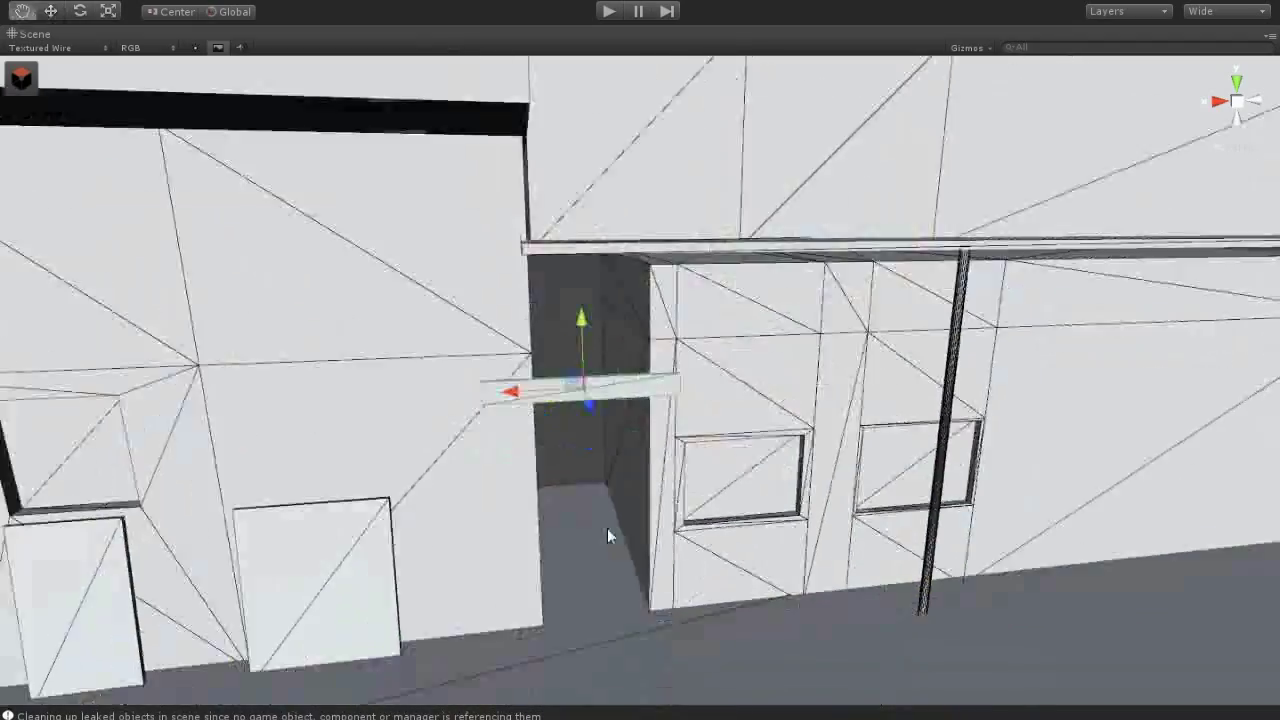
pyautogui.keyDown('alt'); pyautogui.moveTo(607, 528); pyautogui.dragTo(592, 398); pyautogui.keyUp('alt')
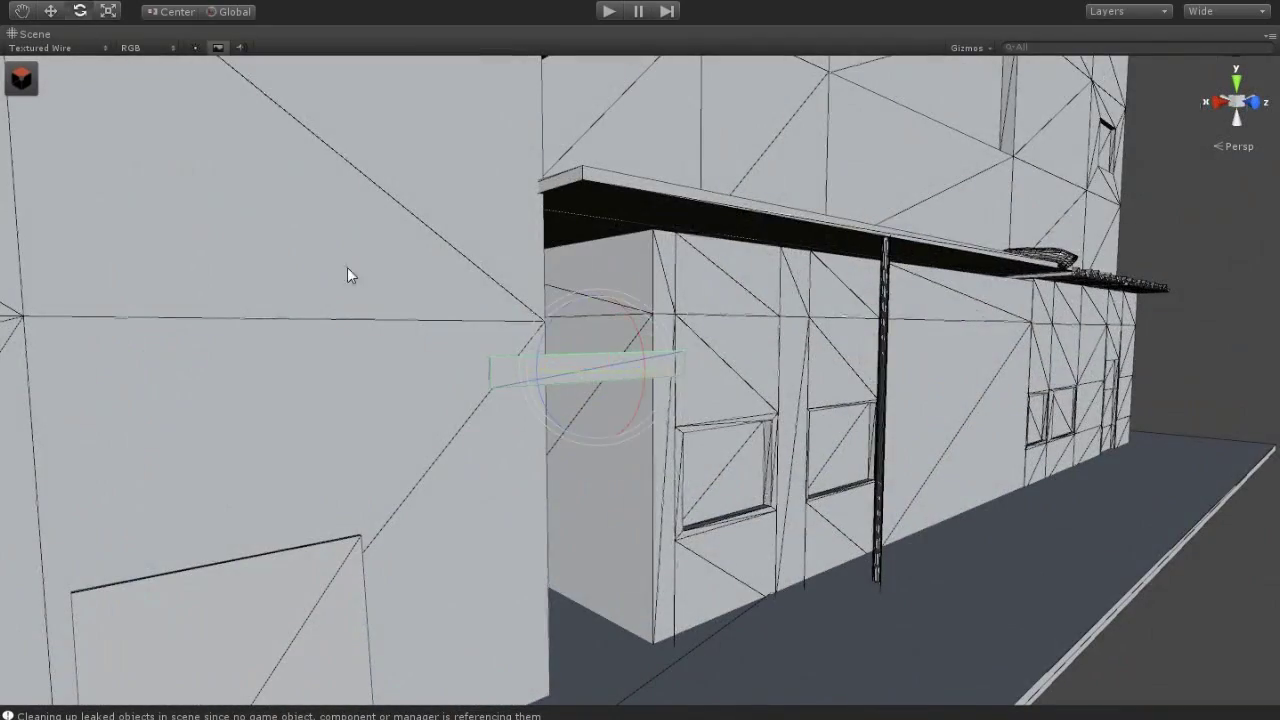
pyautogui.keyDown('alt'); pyautogui.moveTo(347, 268); pyautogui.dragTo(650, 448); pyautogui.keyUp('alt')
pyautogui.moveTo(615, 370); pyautogui.dragTo(612, 372)
pyautogui.press('w')
pyautogui.moveTo(634, 303); pyautogui.dragTo(631, 374)
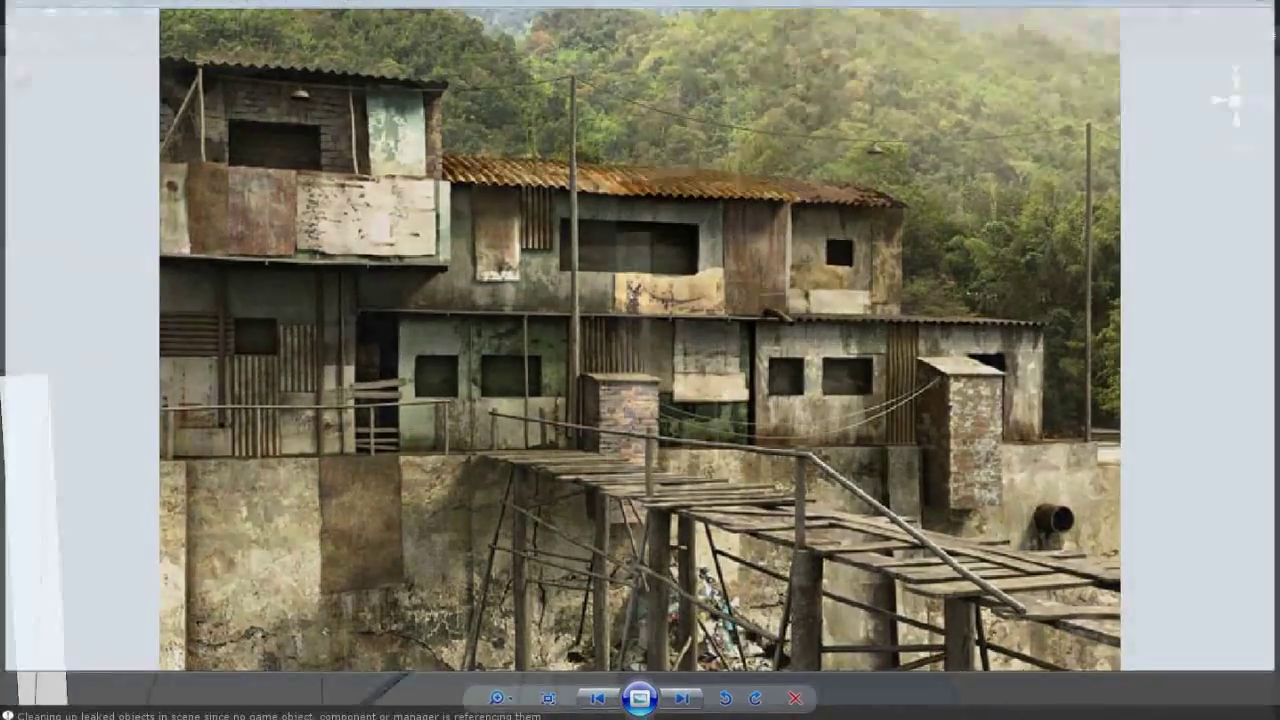
# Duplicate the plank, move the copy below the first, and tilt it
pyautogui.moveTo(339, 477)
pyautogui.keyDown('alt'); pyautogui.mouseDown()
pyautogui.moveTo(411, 592)
pyautogui.moveTo(480, 330)
pyautogui.moveTo(510, 368)
pyautogui.moveTo(485, 574)
pyautogui.moveTo(856, 545)
pyautogui.mouseUp(); pyautogui.keyUp('alt')
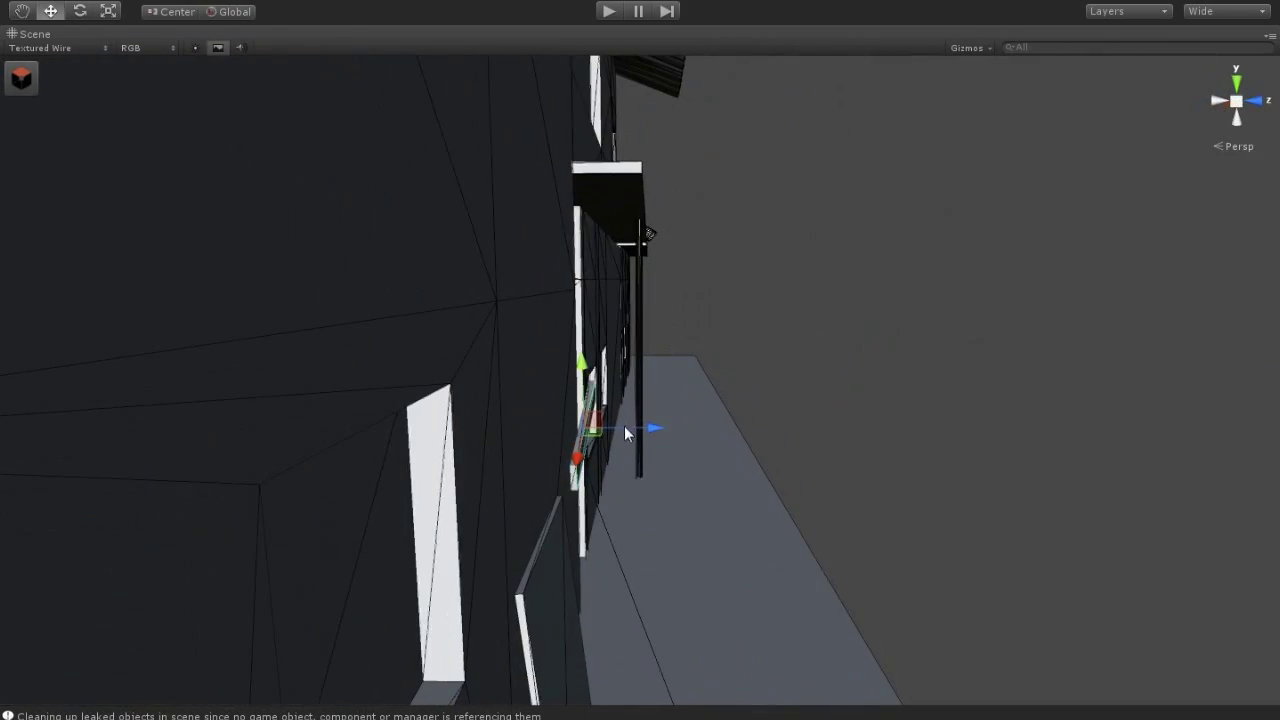
pyautogui.moveTo(621, 433)
pyautogui.keyDown('alt'); pyautogui.mouseDown()
pyautogui.moveTo(357, 543)
pyautogui.moveTo(563, 504)
pyautogui.moveTo(528, 398)
pyautogui.mouseUp(); pyautogui.keyUp('alt')
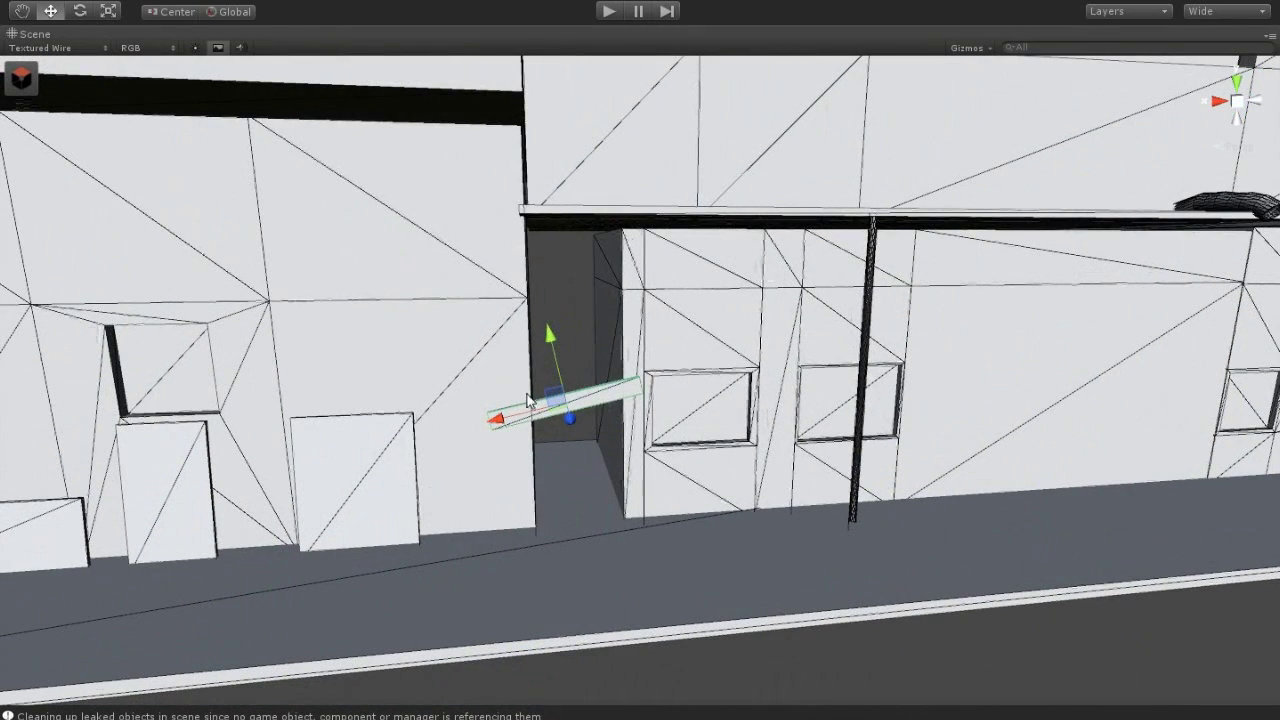
pyautogui.hotkey('ctrl', 'd')
pyautogui.moveTo(563, 347)
pyautogui.mouseDown()
pyautogui.moveTo(565, 372)
pyautogui.moveTo(622, 394)
pyautogui.mouseUp()
pyautogui.click(80, 11)
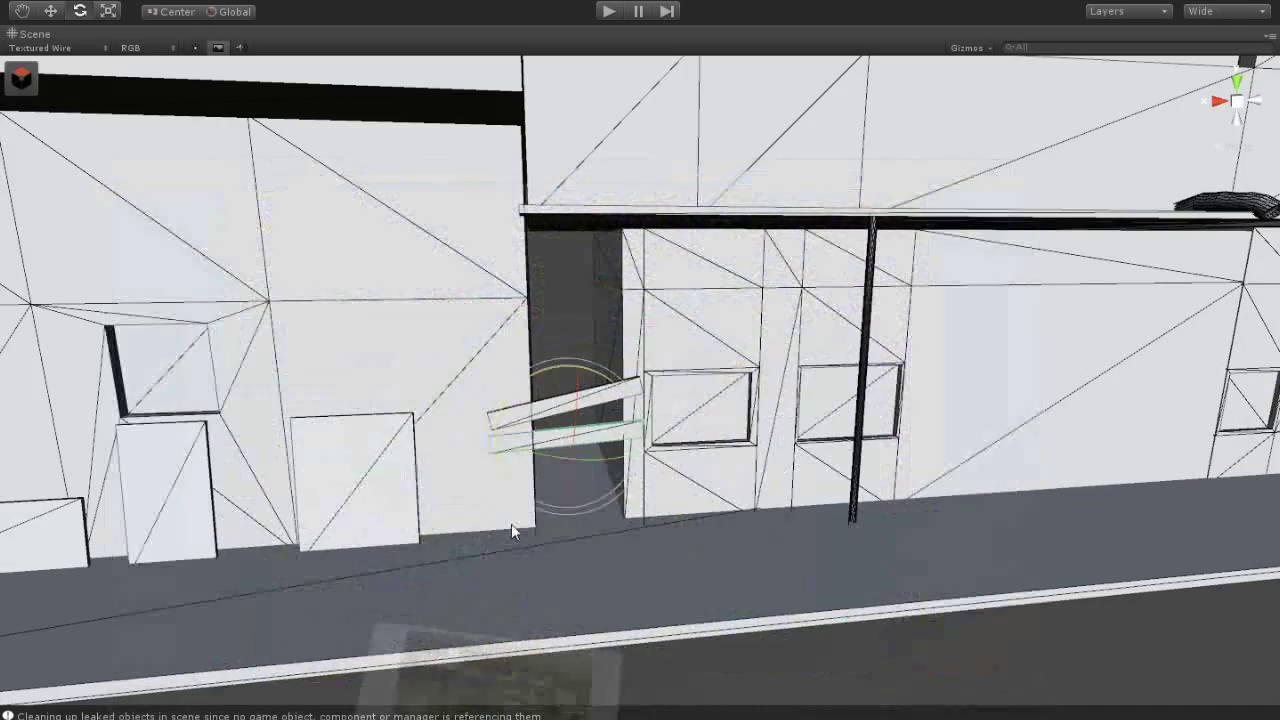
pyautogui.keyDown('alt'); pyautogui.moveTo(511, 524); pyautogui.dragTo(610, 395); pyautogui.keyUp('alt')
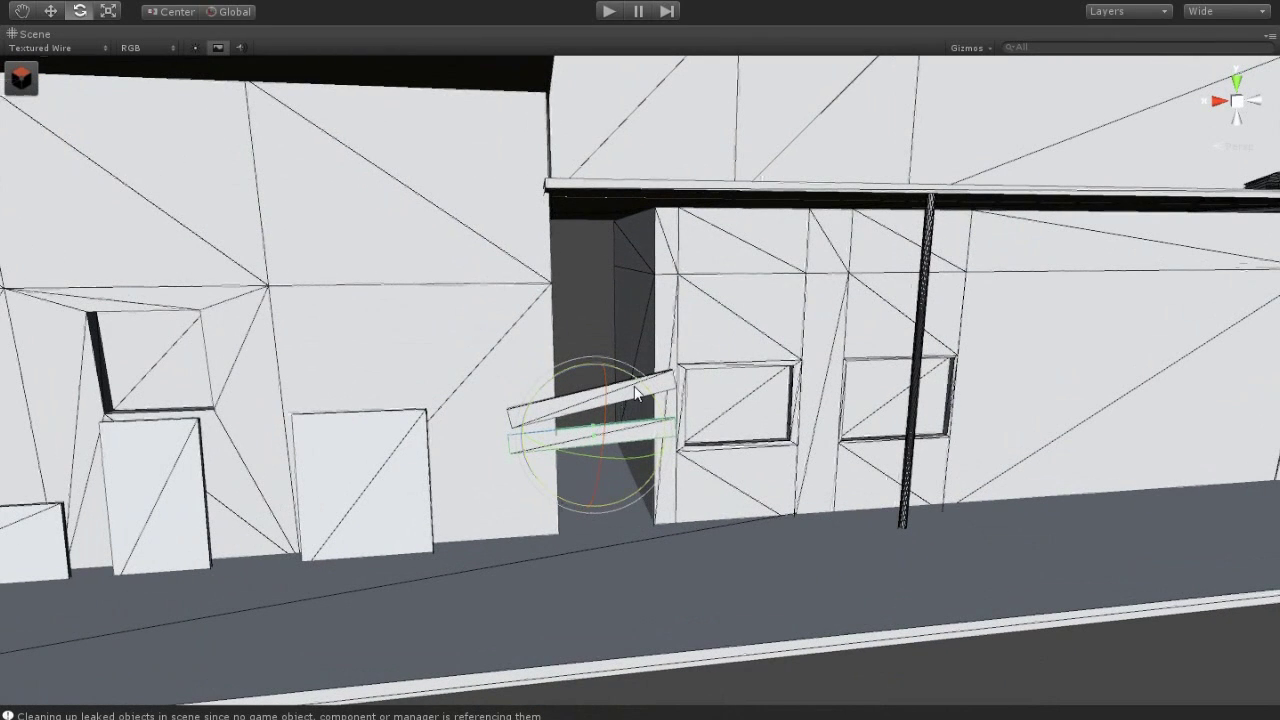
# Select both planks and shrink them to fit the gap
pyautogui.press('w')
pyautogui.click(605, 400)
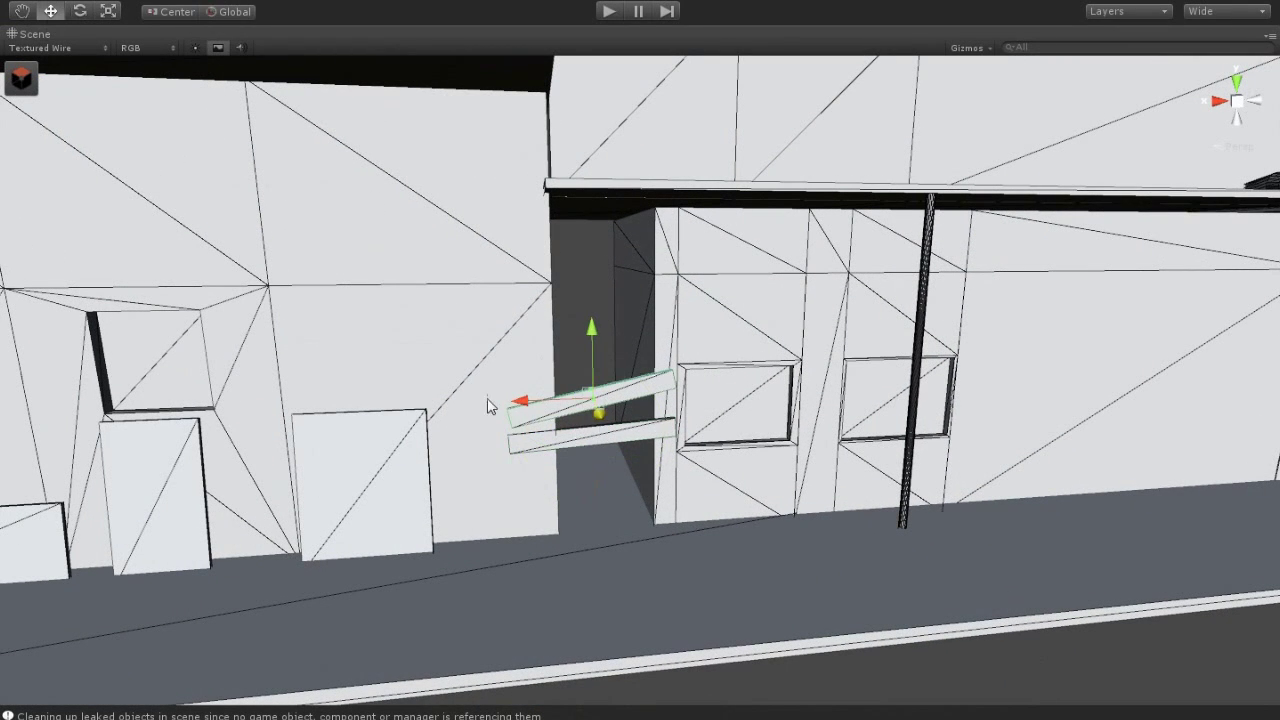
pyautogui.keyDown('shift'); pyautogui.click(589, 436); pyautogui.keyUp('shift')
pyautogui.press('r')
pyautogui.moveTo(594, 411); pyautogui.dragTo(603, 437)
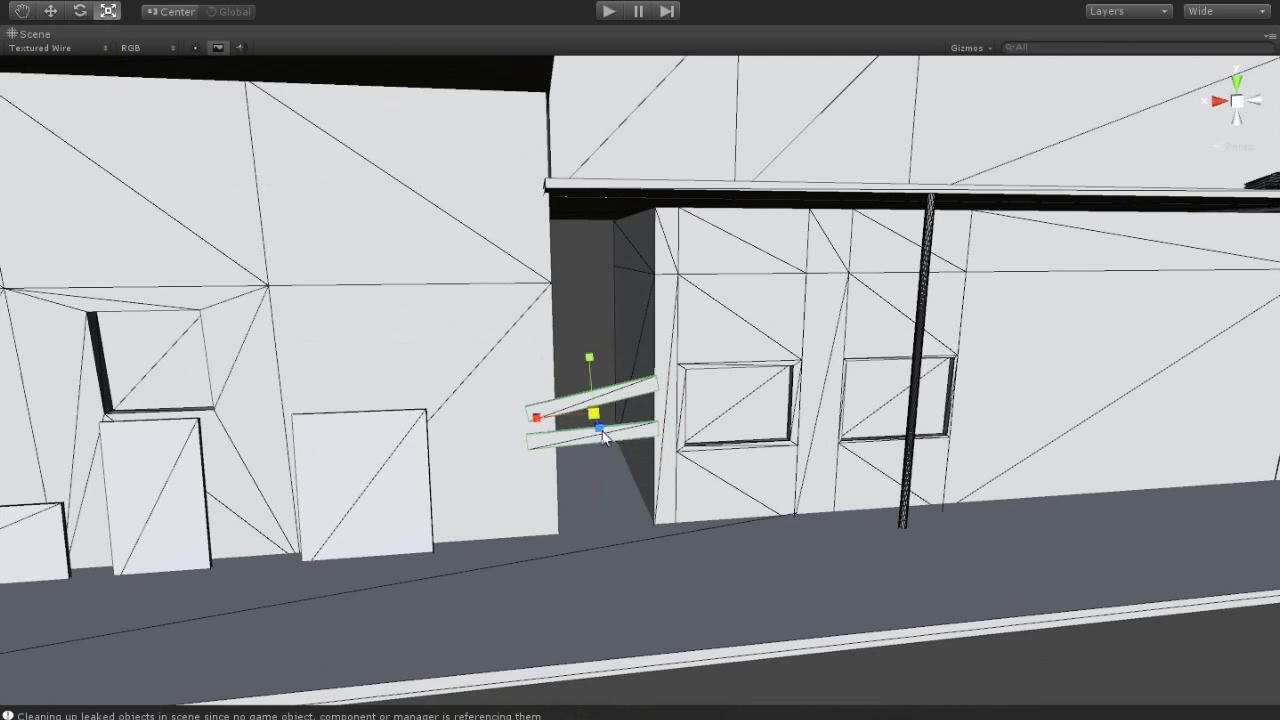
pyautogui.click(50, 11)
# Duplicate the lower plank and place the copy near the ground
pyautogui.click(608, 509)
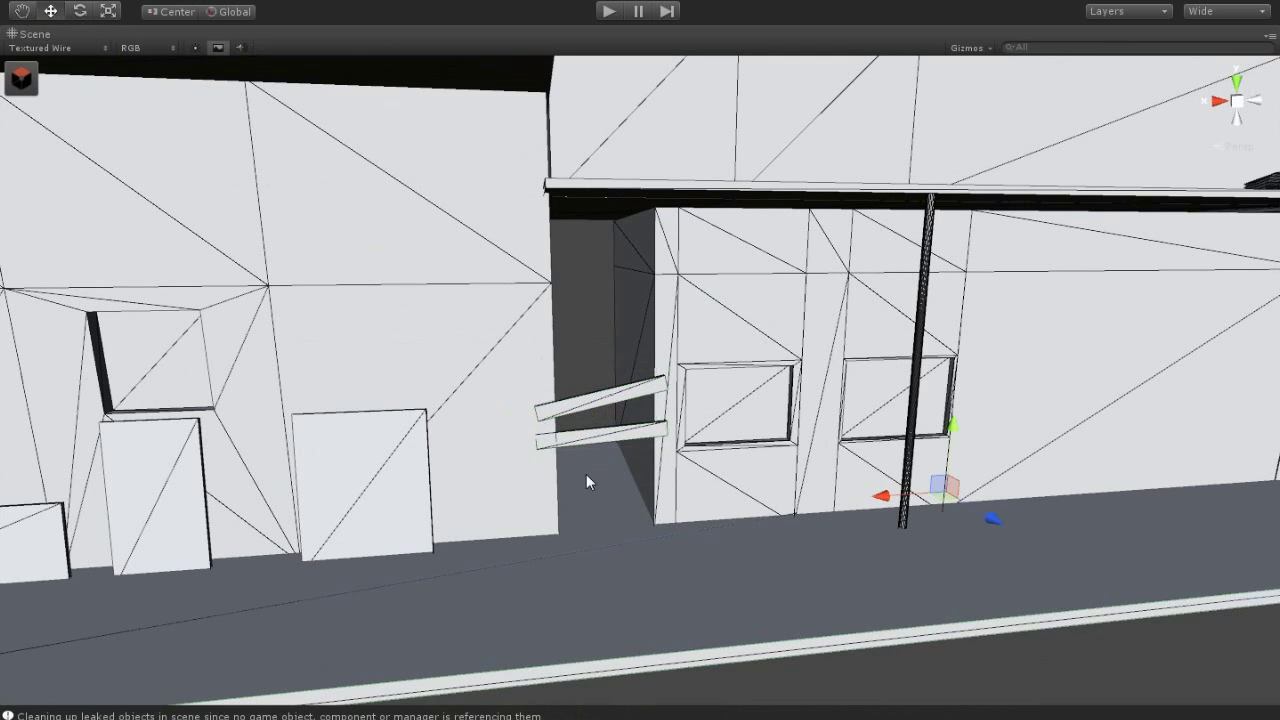
pyautogui.click(597, 449)
pyautogui.hotkey('ctrl', 'd')
pyautogui.moveTo(605, 455); pyautogui.dragTo(606, 530)
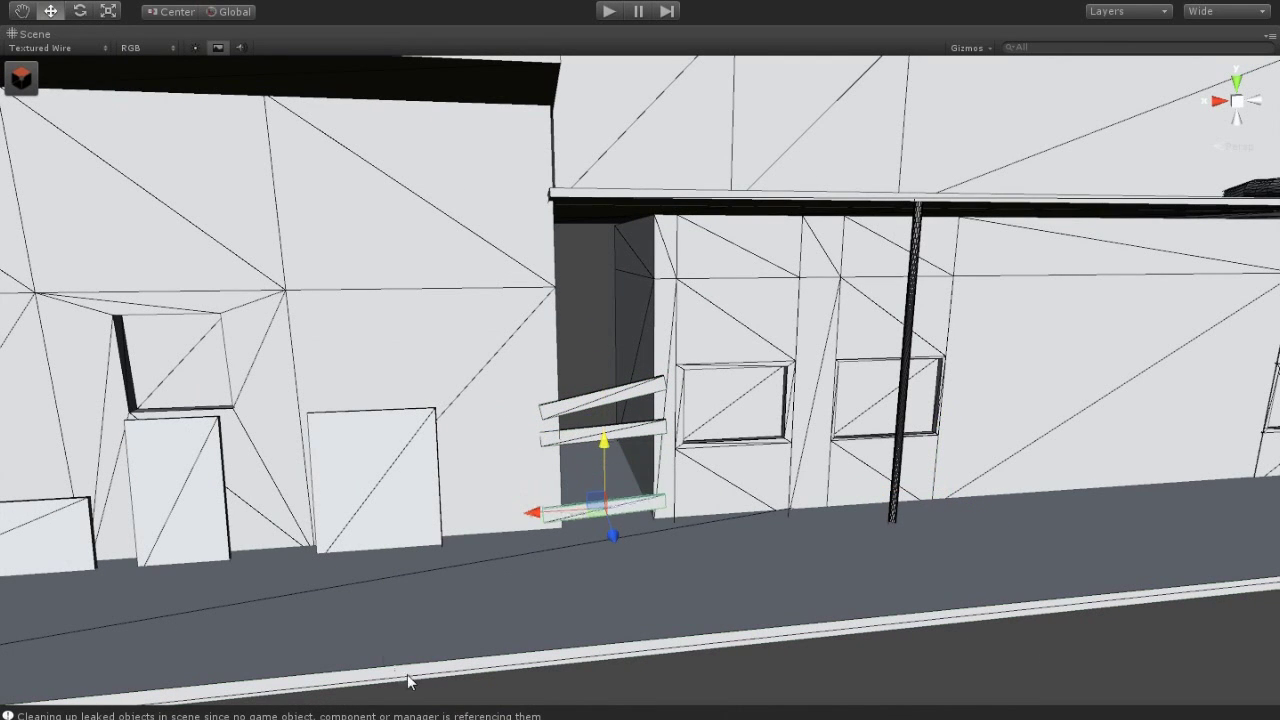
pyautogui.press('r')
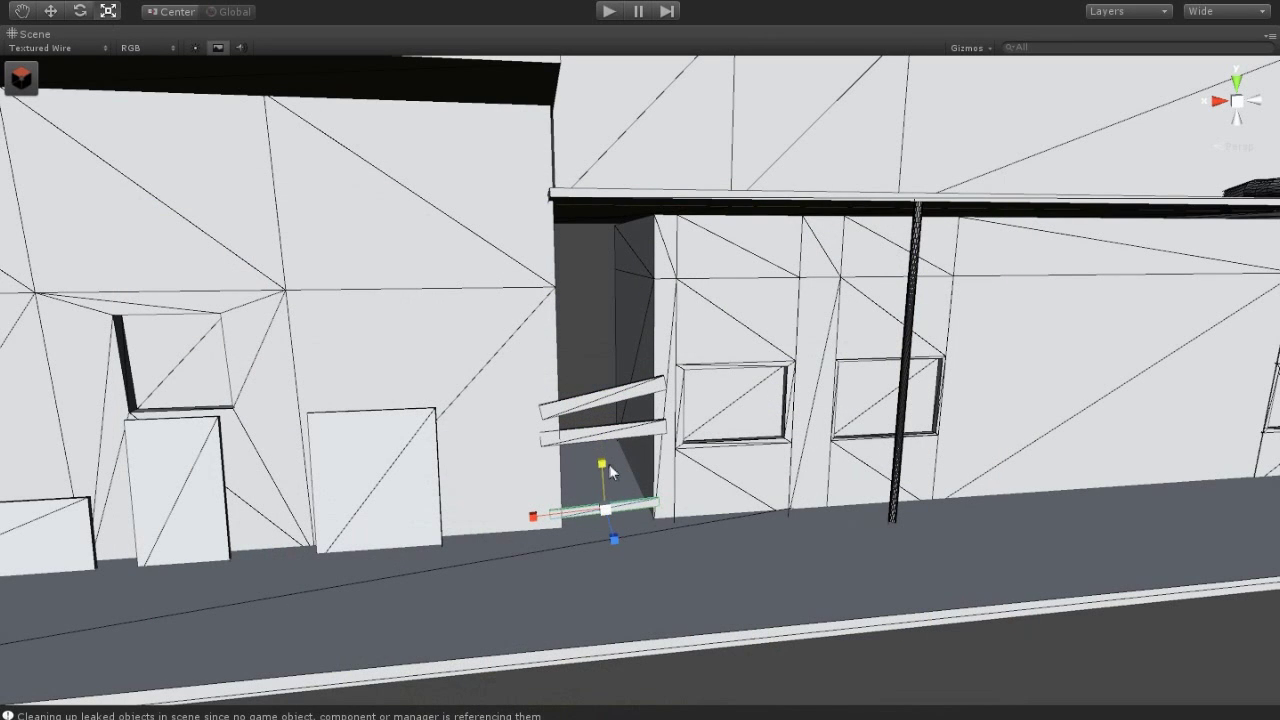
pyautogui.press('w')
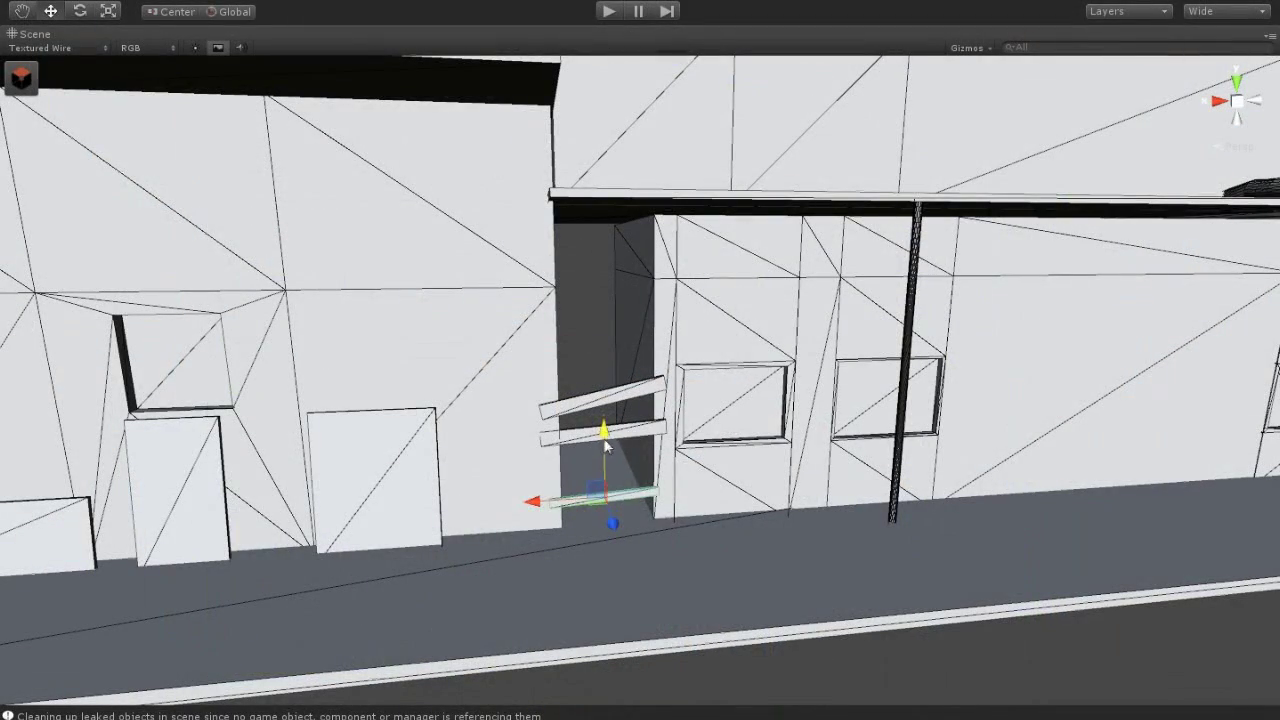
pyautogui.moveTo(605, 445); pyautogui.dragTo(605, 432)
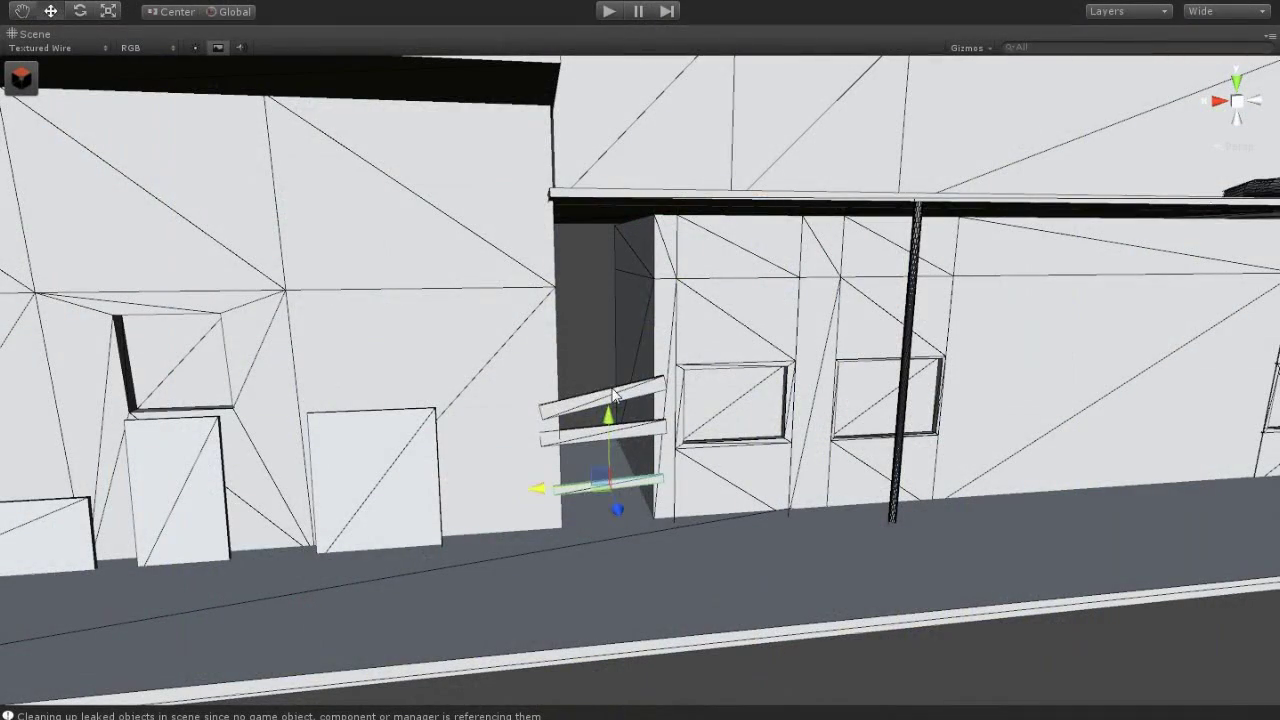
# Duplicate the bottom plank again and move the copy further down
pyautogui.click(618, 398)
pyautogui.keyDown('shift'); pyautogui.click(595, 441); pyautogui.keyUp('shift')
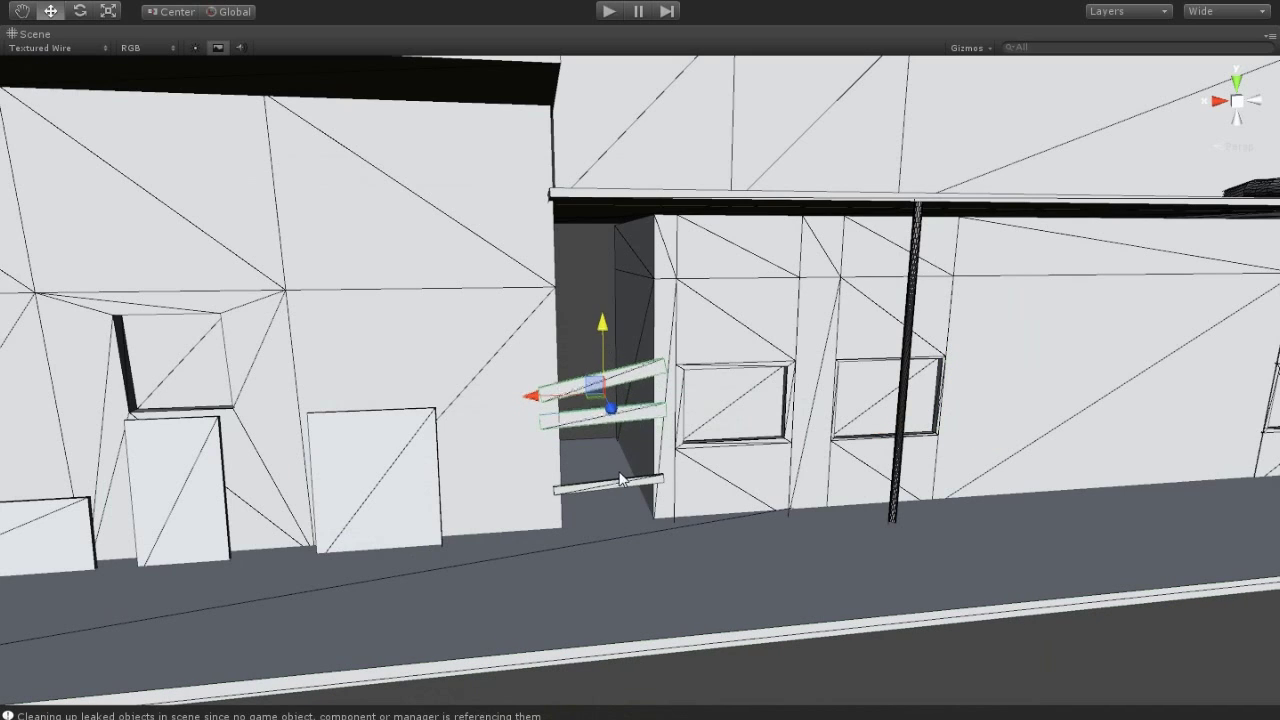
pyautogui.click(614, 481)
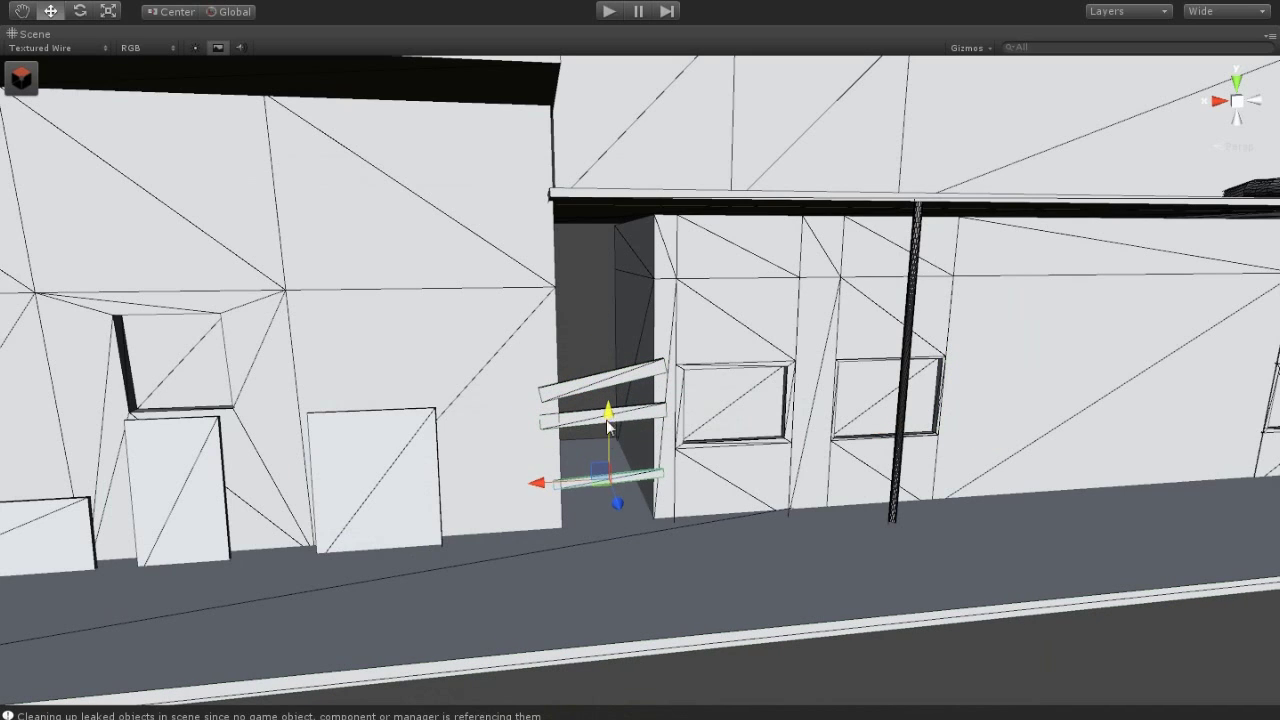
pyautogui.hotkey('ctrl', 'd')
pyautogui.moveTo(609, 425); pyautogui.dragTo(609, 450)
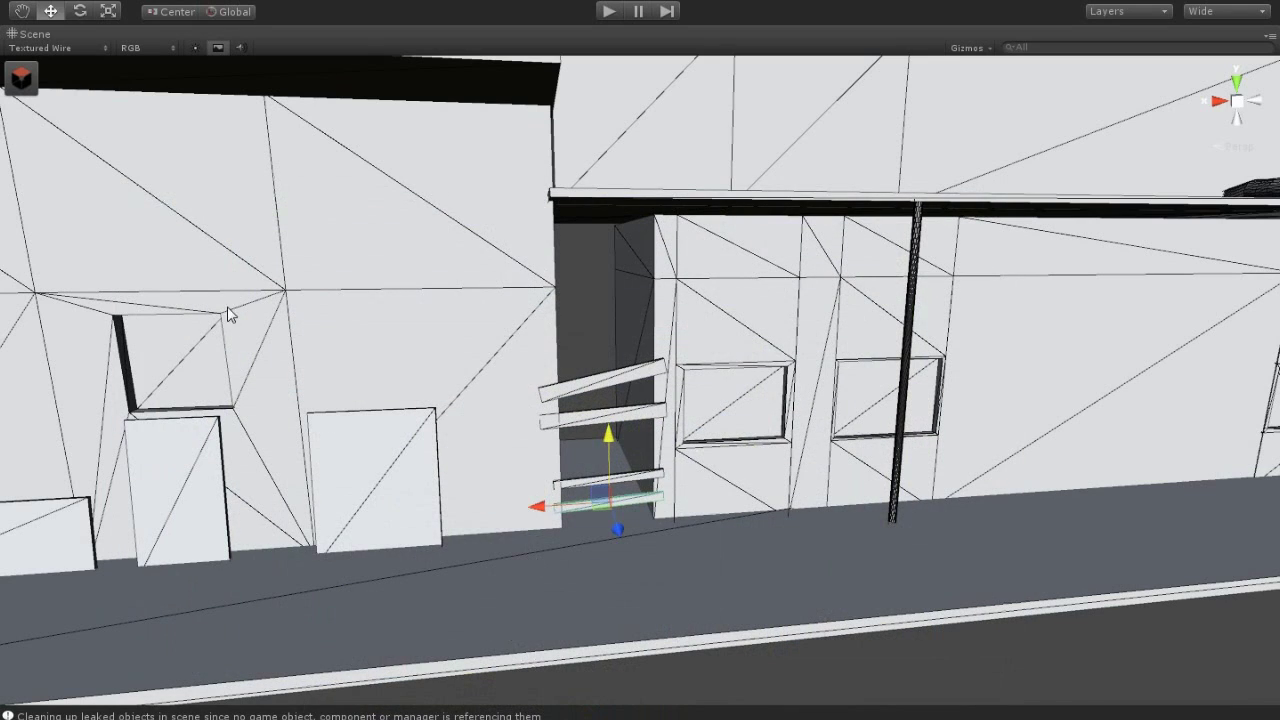
pyautogui.click(80, 11)
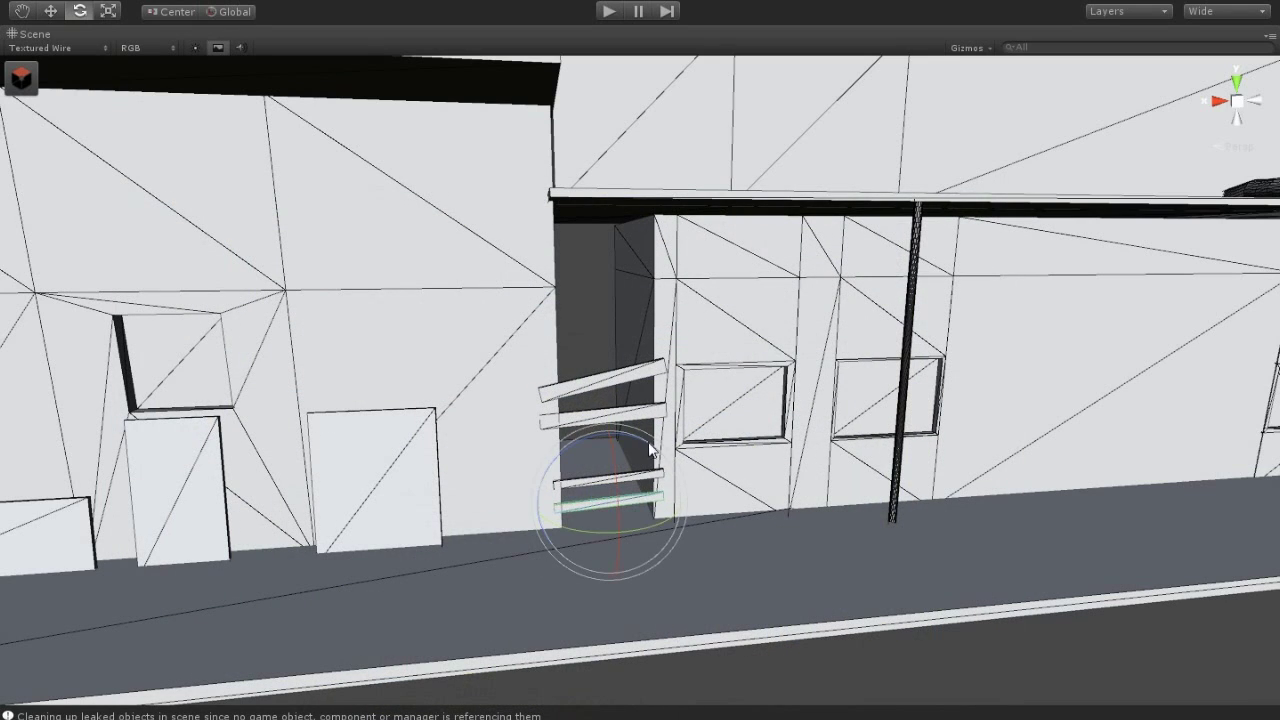
pyautogui.click(106, 12)
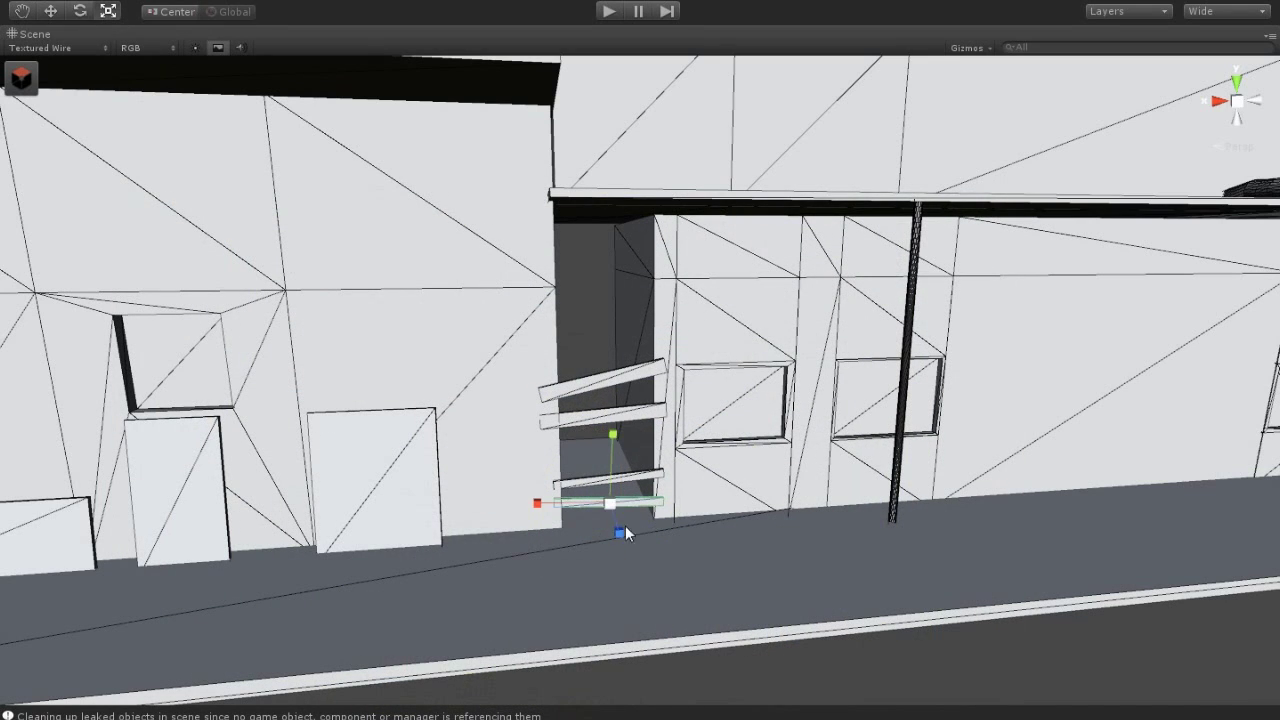
pyautogui.click(22, 77)
# Select the vertices at one end of the bottom plank in vertex mode
pyautogui.press('g')
pyautogui.click(560, 500)
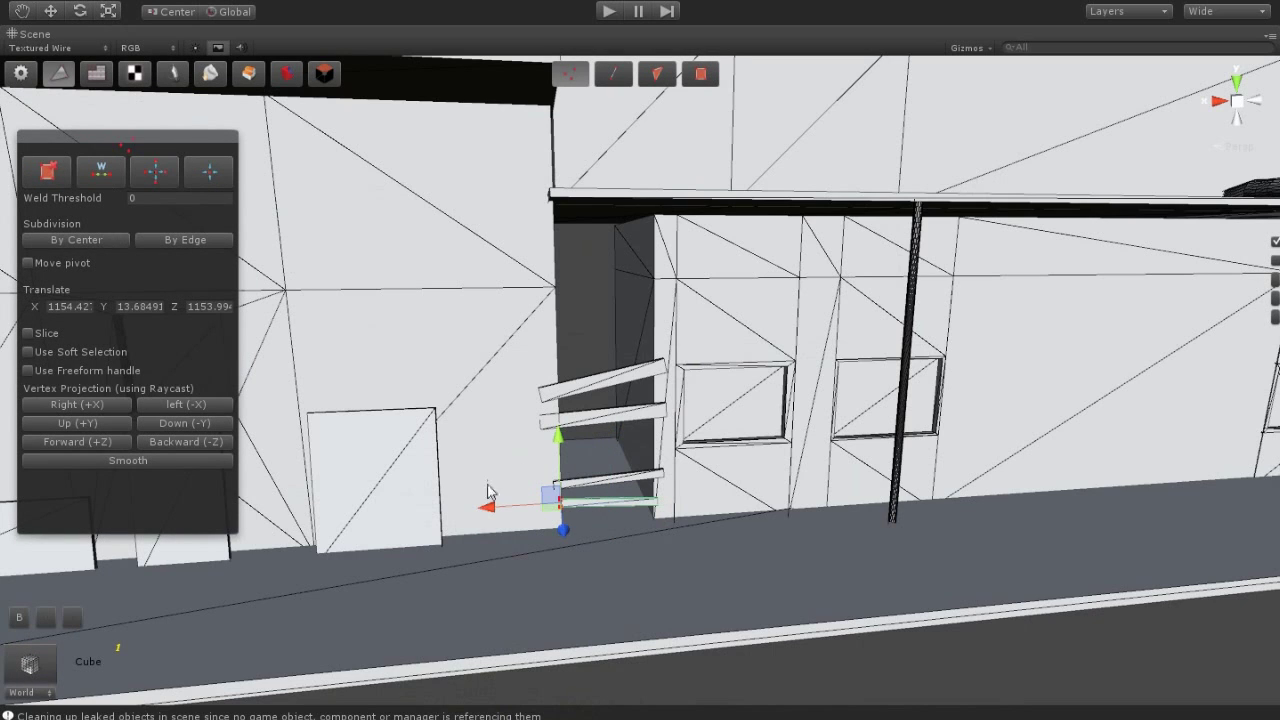
pyautogui.moveTo(704, 565); pyautogui.dragTo(648, 488)
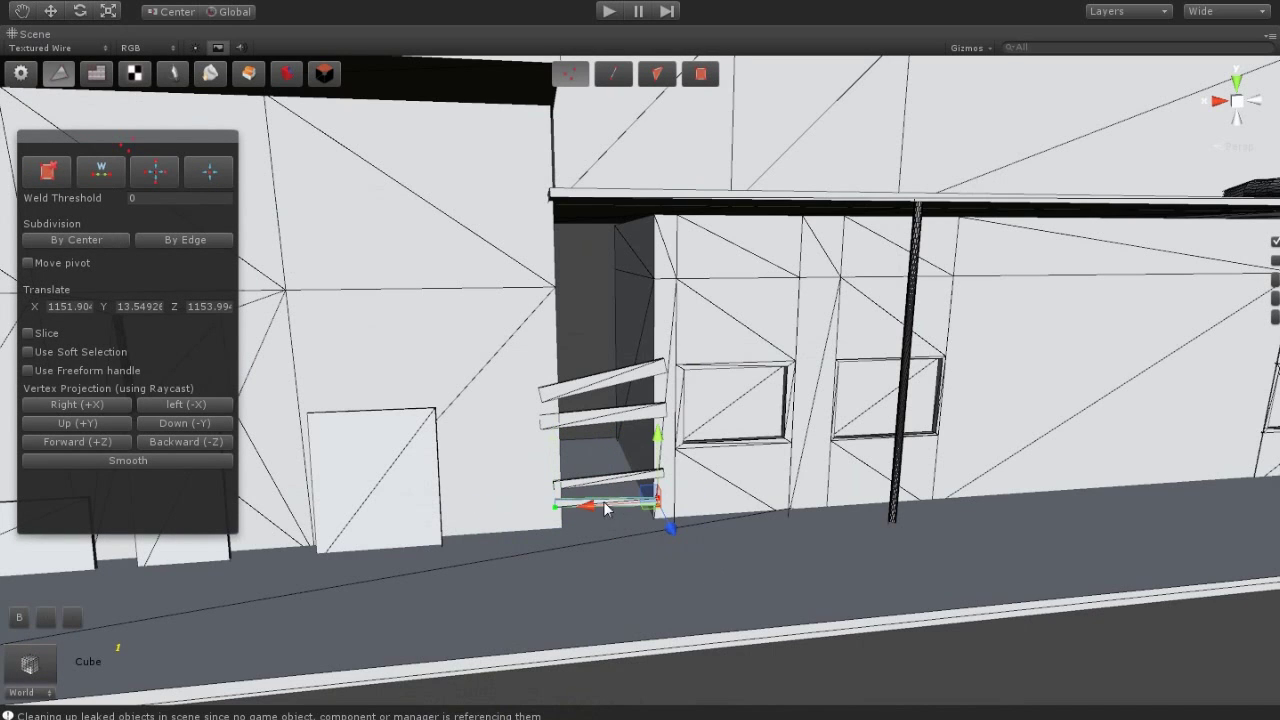
pyautogui.click(20, 73)
pyautogui.press('r')
pyautogui.keyDown('alt'); pyautogui.moveTo(600, 450); pyautogui.dragTo(563, 497); pyautogui.keyUp('alt')
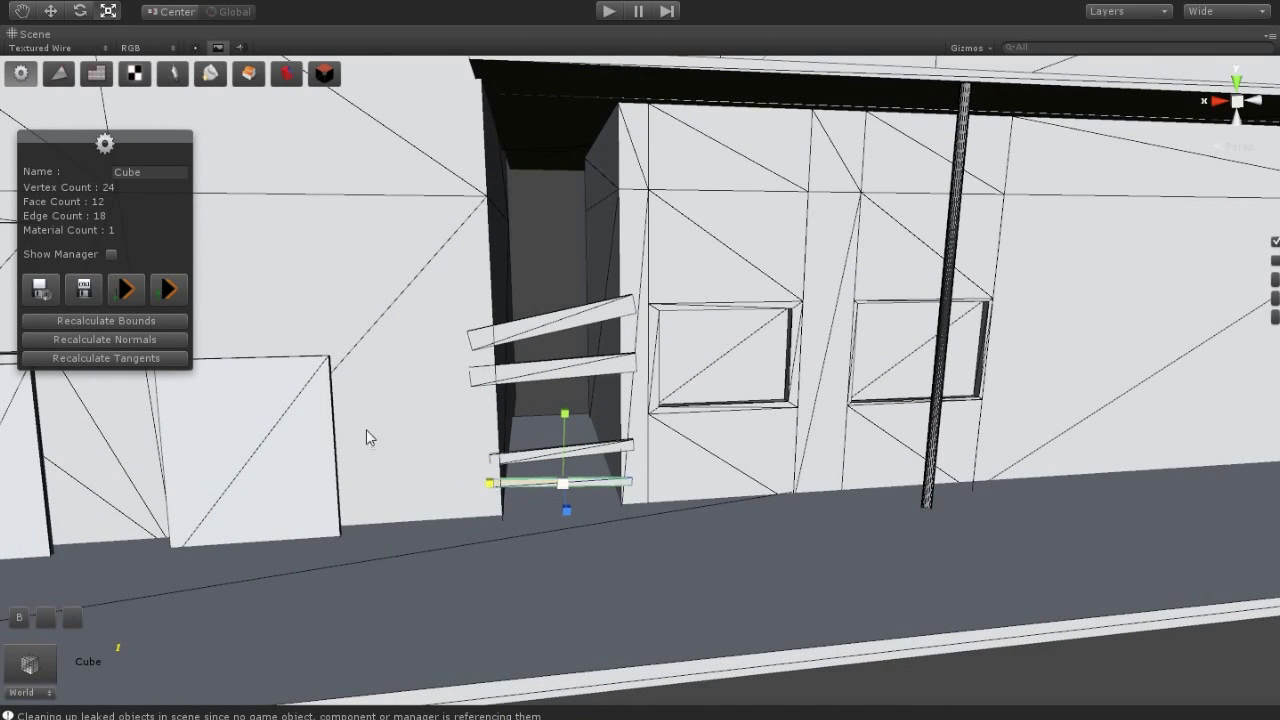
# Lower the bottom plank down the doorway, adjusting its rotation
pyautogui.press('w')
pyautogui.keyDown('alt'); pyautogui.moveTo(286, 403); pyautogui.dragTo(527, 461); pyautogui.keyUp('alt')
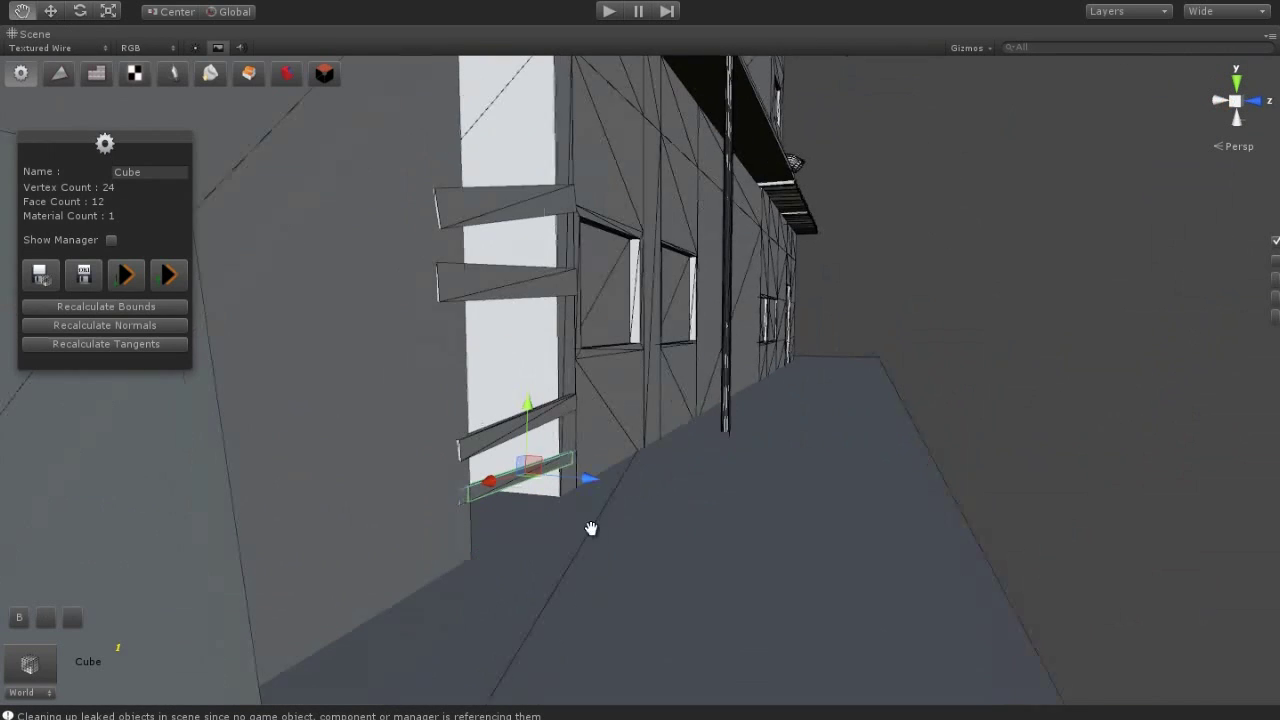
pyautogui.click(80, 12)
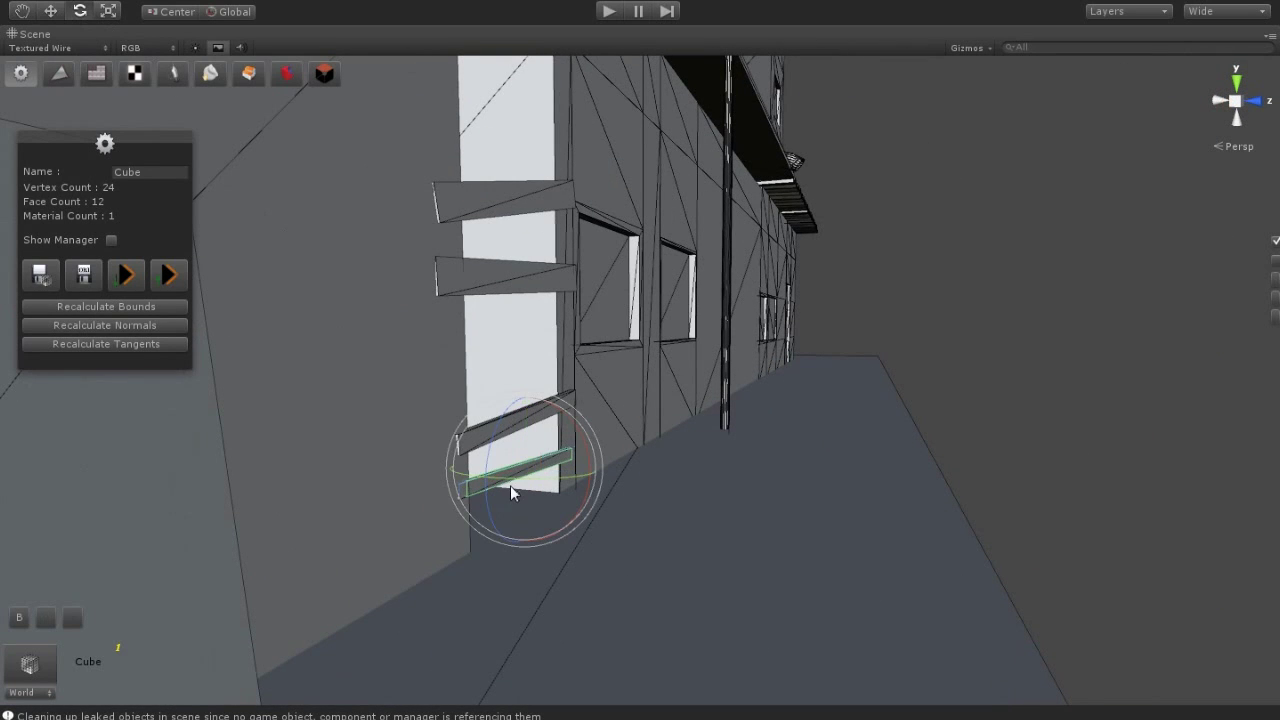
pyautogui.click(50, 12)
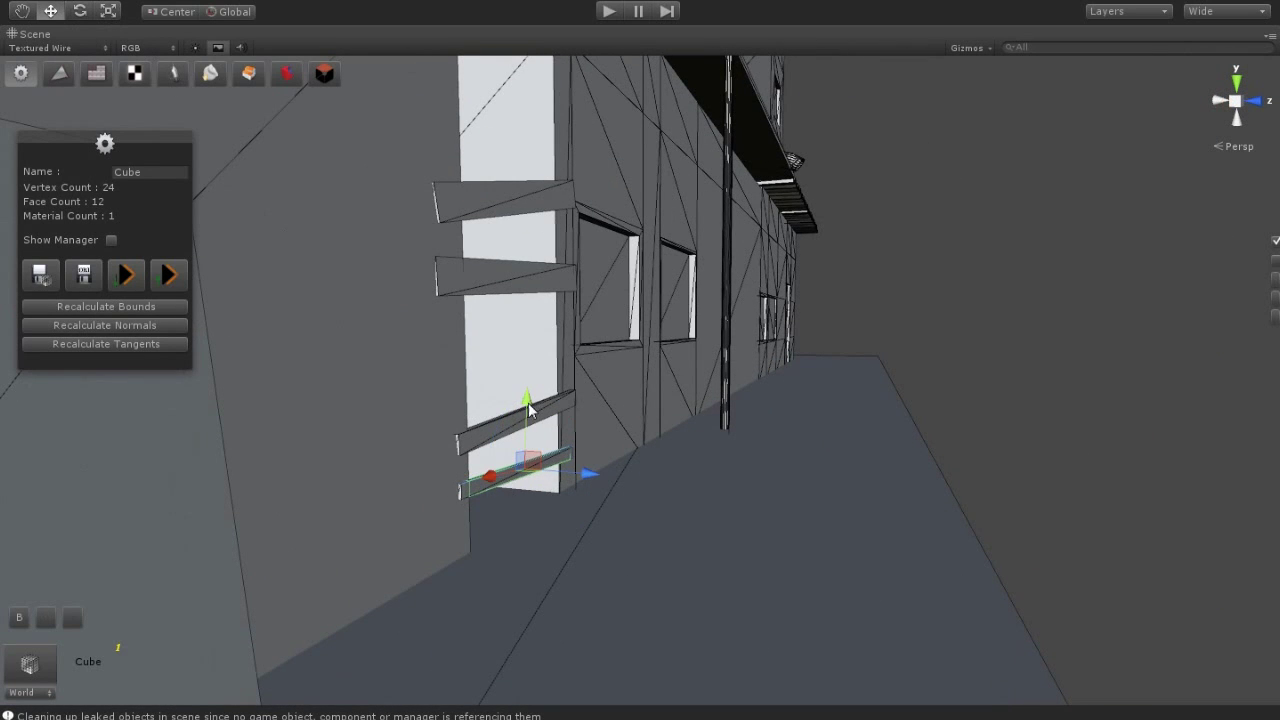
pyautogui.moveTo(529, 436); pyautogui.dragTo(520, 443)
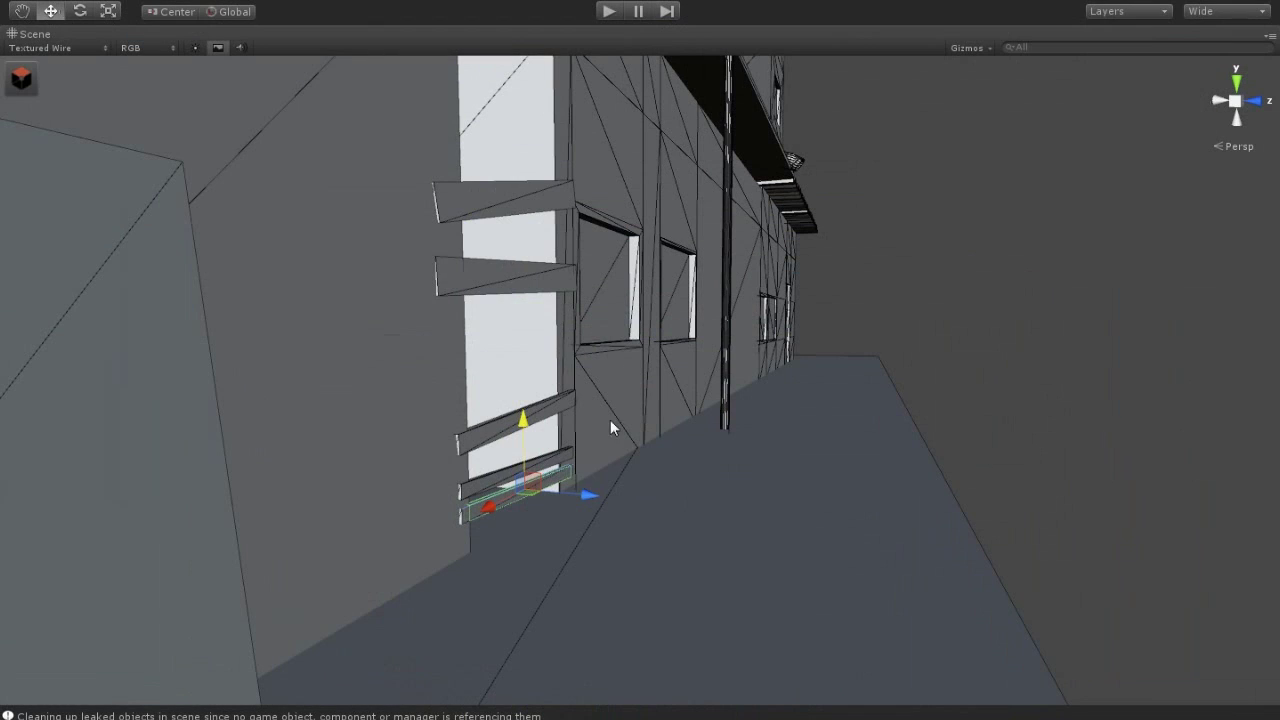
pyautogui.click(80, 12)
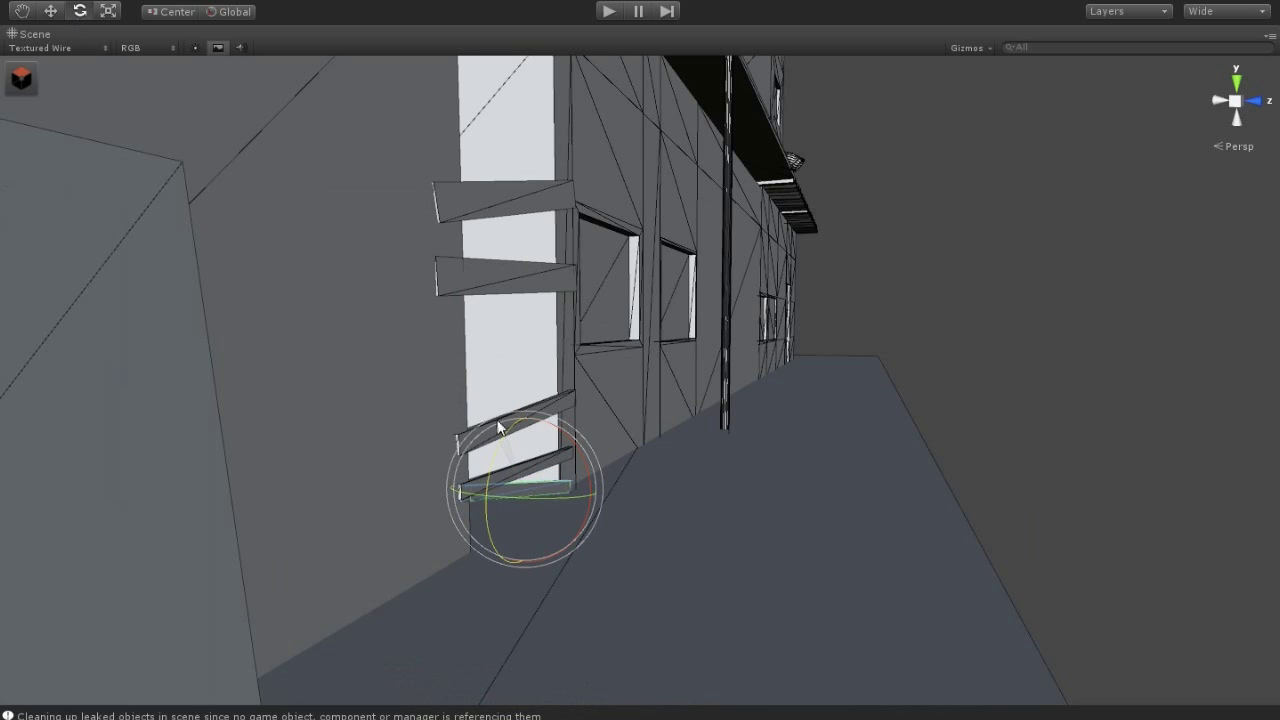
pyautogui.click(50, 11)
pyautogui.press('f')
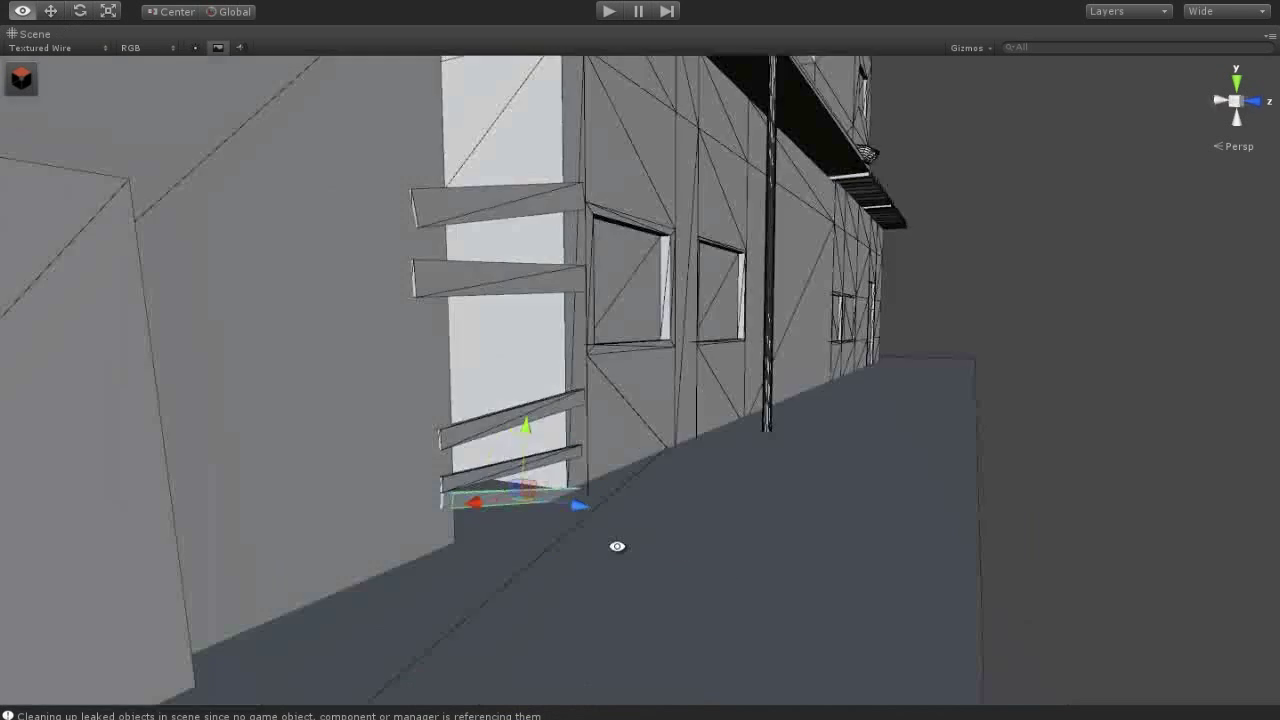
# Select one end corner of the plank, then exit the mesh tools and reselect the lower plank
pyautogui.press('h')
pyautogui.moveTo(723, 614)
pyautogui.mouseDown()
pyautogui.moveTo(629, 444)
pyautogui.moveTo(696, 455)
pyautogui.mouseUp()
pyautogui.click(30, 66)
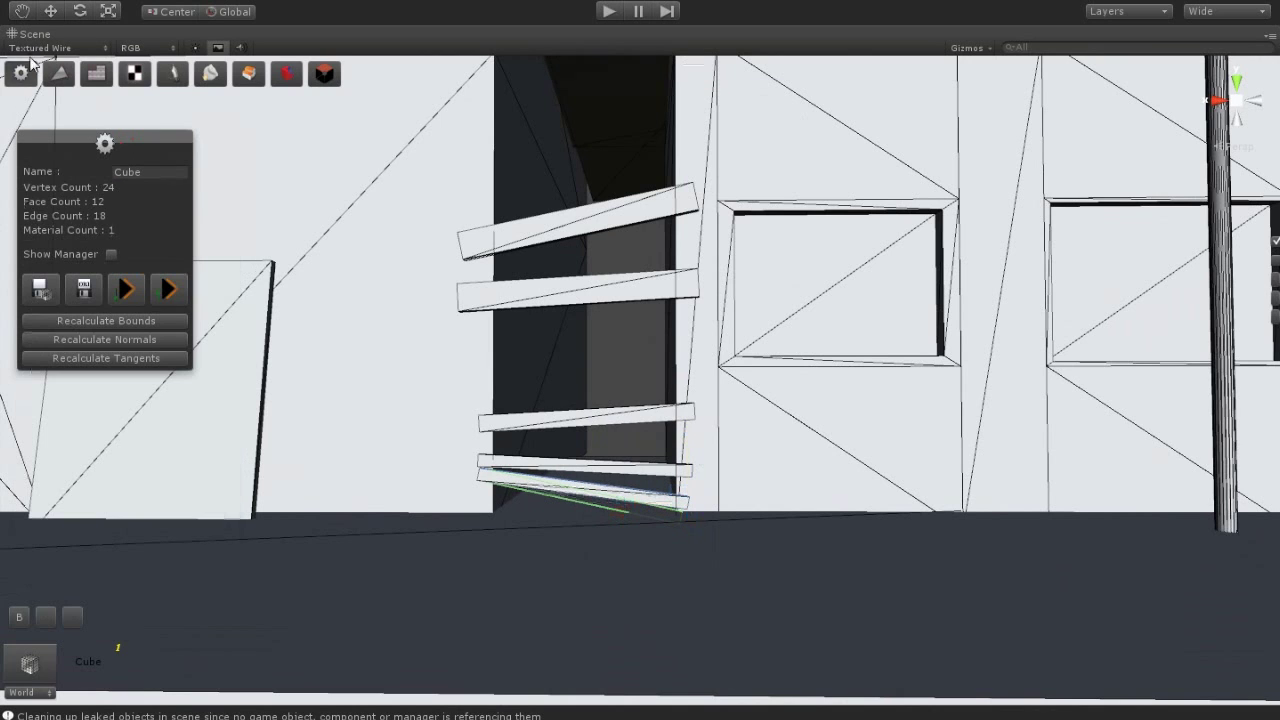
pyautogui.click(441, 569)
pyautogui.scroll(-3, 441, 569)
pyautogui.click(573, 440)
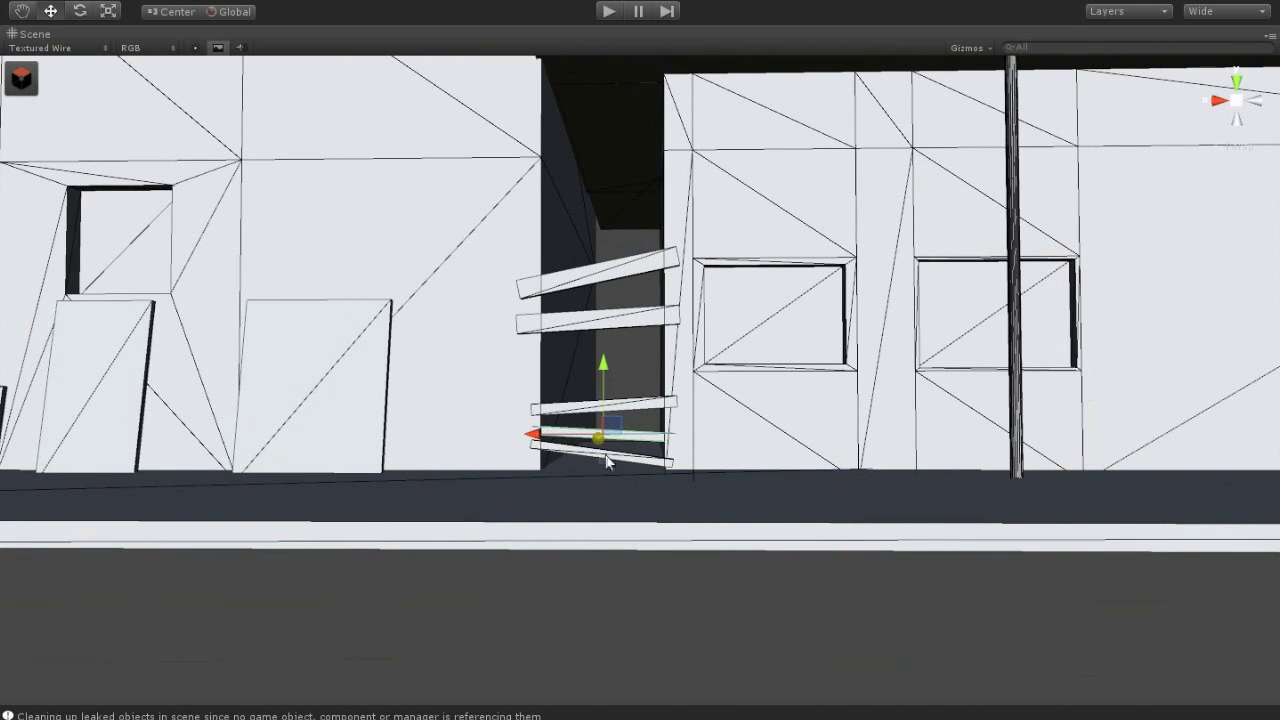
# Orbit around the angled planks and walls, then select the thin vertical pole
pyautogui.scroll(2, 588, 486)
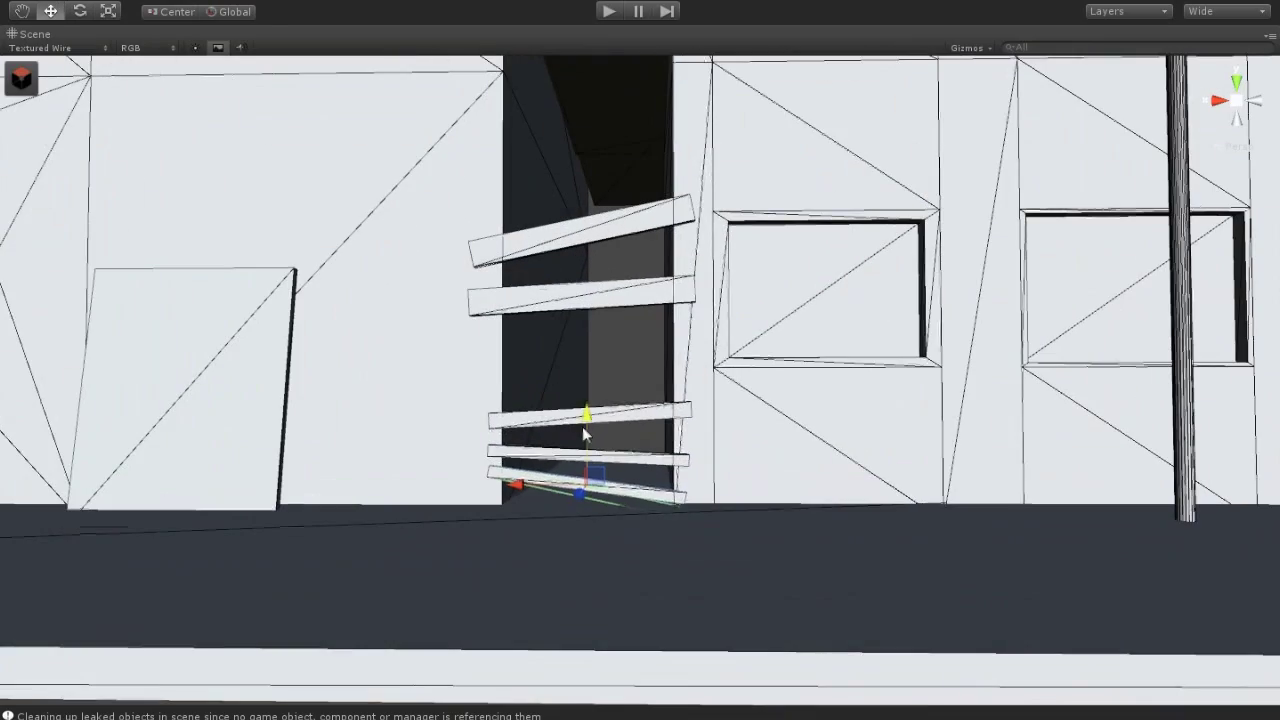
pyautogui.scroll(-2, 571, 543)
pyautogui.scroll(-3, 500, 508)
pyautogui.keyDown('alt'); pyautogui.moveTo(500, 508); pyautogui.dragTo(657, 592); pyautogui.keyUp('alt')
pyautogui.scroll(-2, 655, 592)
pyautogui.moveTo(511, 571)
pyautogui.keyDown('alt'); pyautogui.mouseDown()
pyautogui.moveTo(388, 529)
pyautogui.moveTo(714, 531)
pyautogui.moveTo(534, 657)
pyautogui.mouseUp(); pyautogui.keyUp('alt')
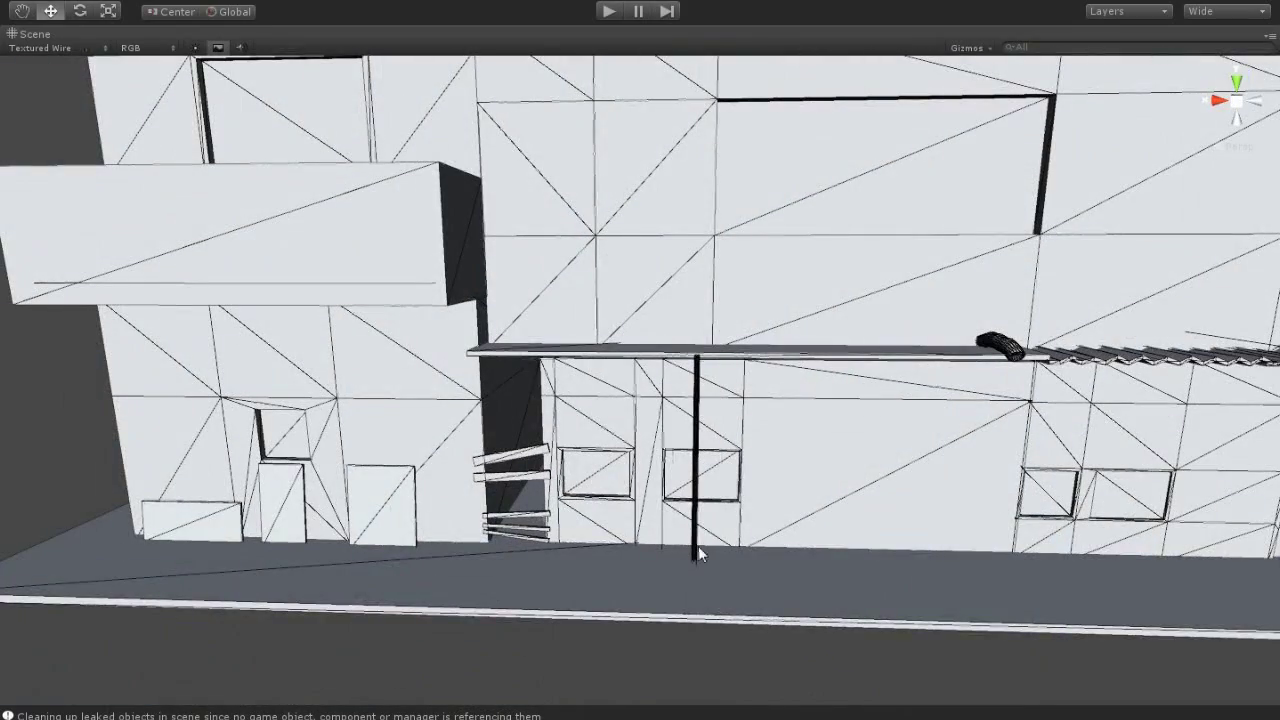
pyautogui.click(698, 546)
pyautogui.keyDown('alt'); pyautogui.moveTo(698, 548); pyautogui.dragTo(313, 579); pyautogui.keyUp('alt')
pyautogui.click(313, 579)
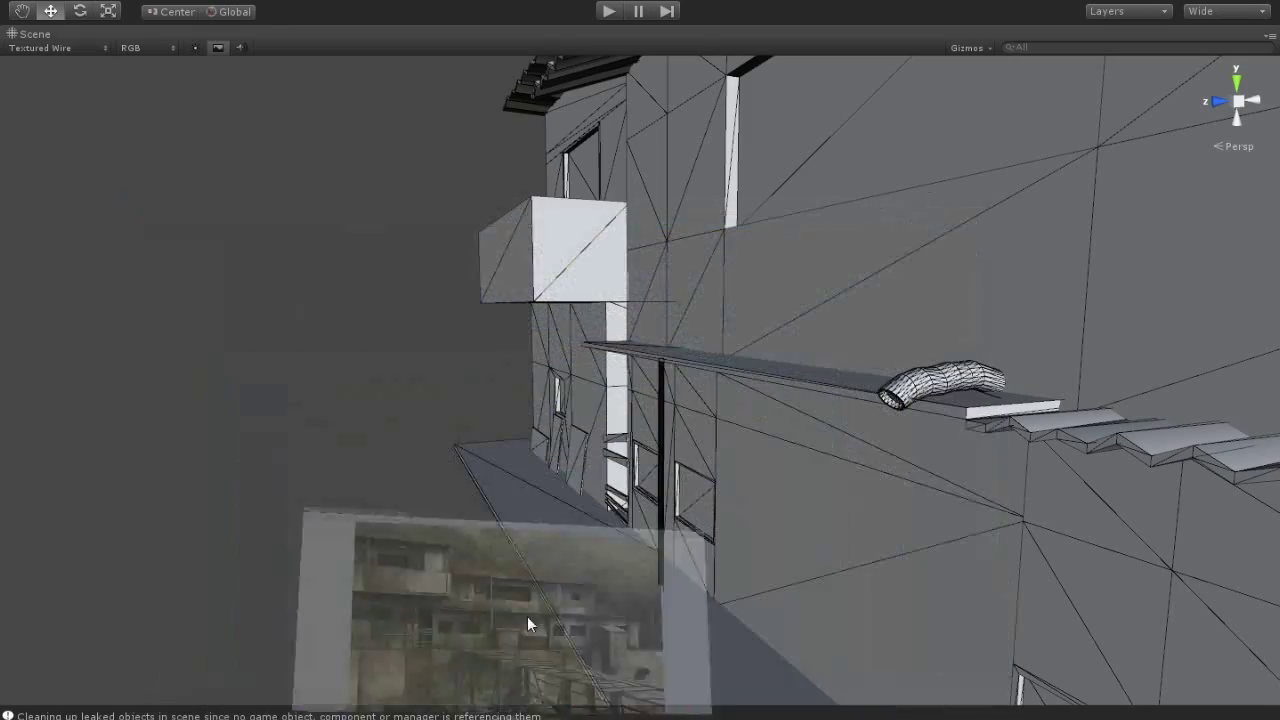
pyautogui.click(655, 545)
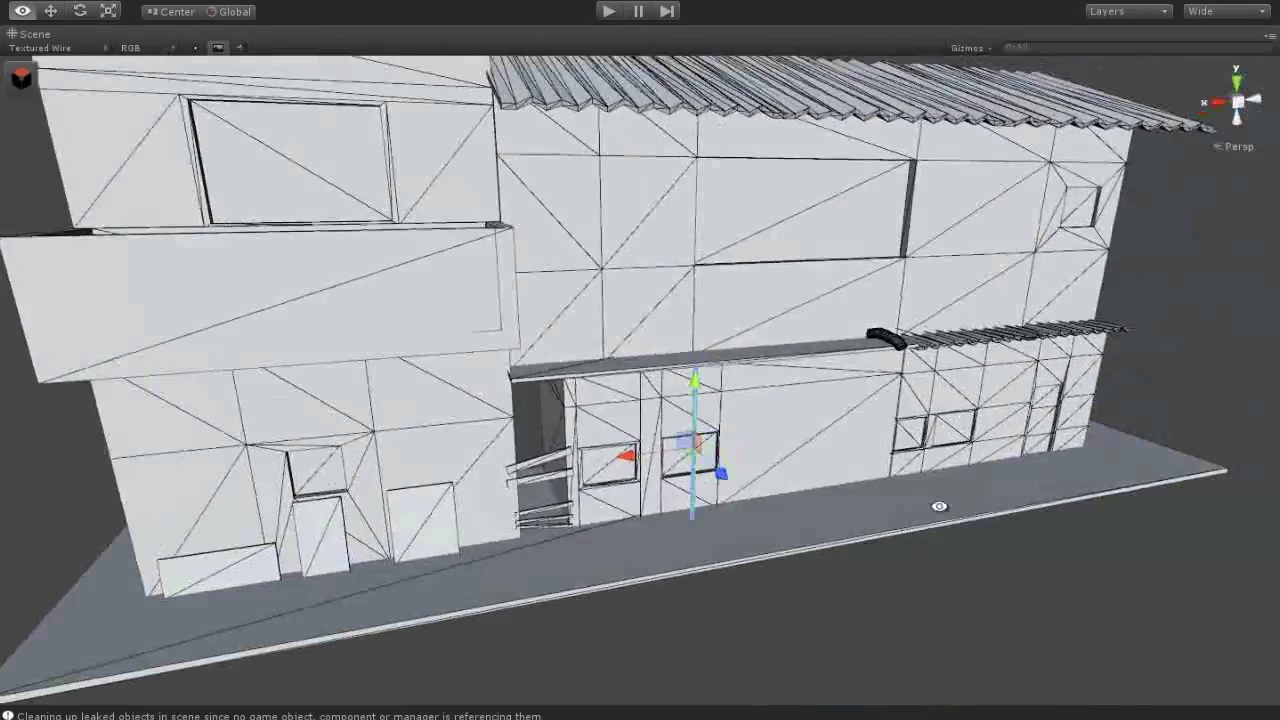
# Stretch the thin pole taller and slide it along the wall
pyautogui.moveTo(566, 545)
pyautogui.keyDown('alt'); pyautogui.mouseDown()
pyautogui.moveTo(841, 472)
pyautogui.moveTo(713, 481)
pyautogui.mouseUp(); pyautogui.keyUp('alt')
pyautogui.press('r')
pyautogui.moveTo(658, 335); pyautogui.dragTo(647, 318)
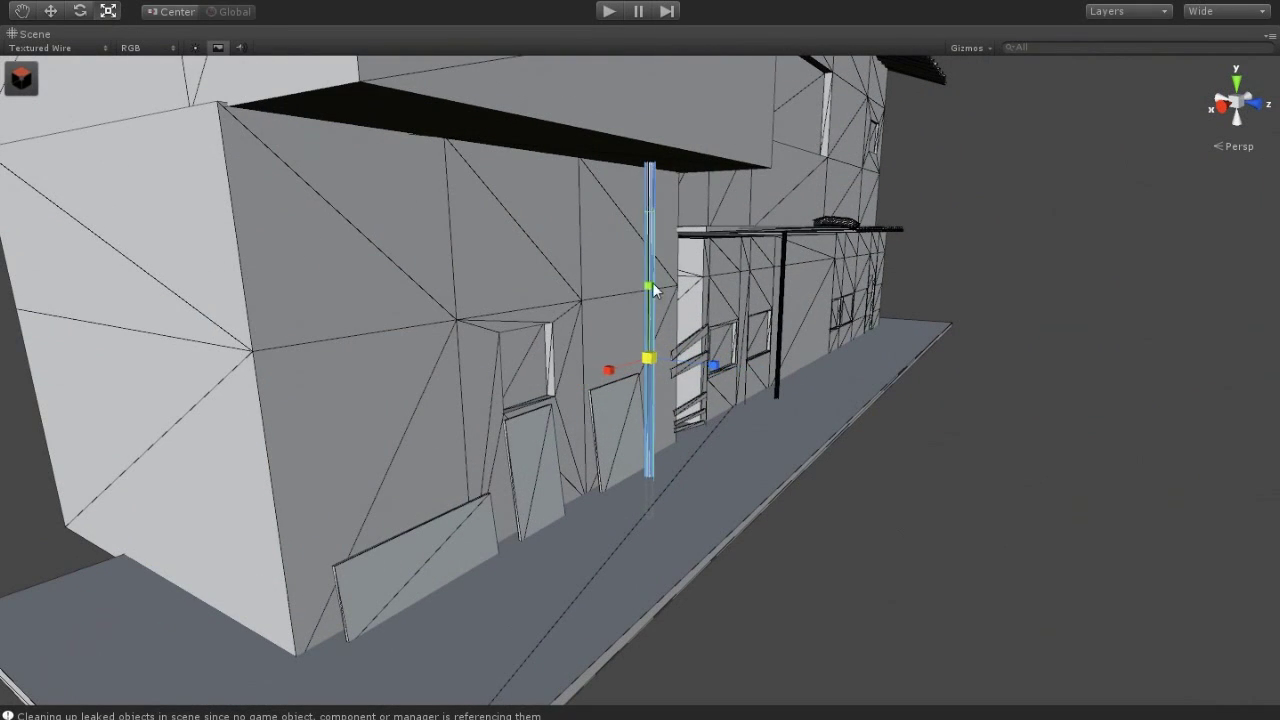
pyautogui.moveTo(655, 368); pyautogui.dragTo(660, 340)
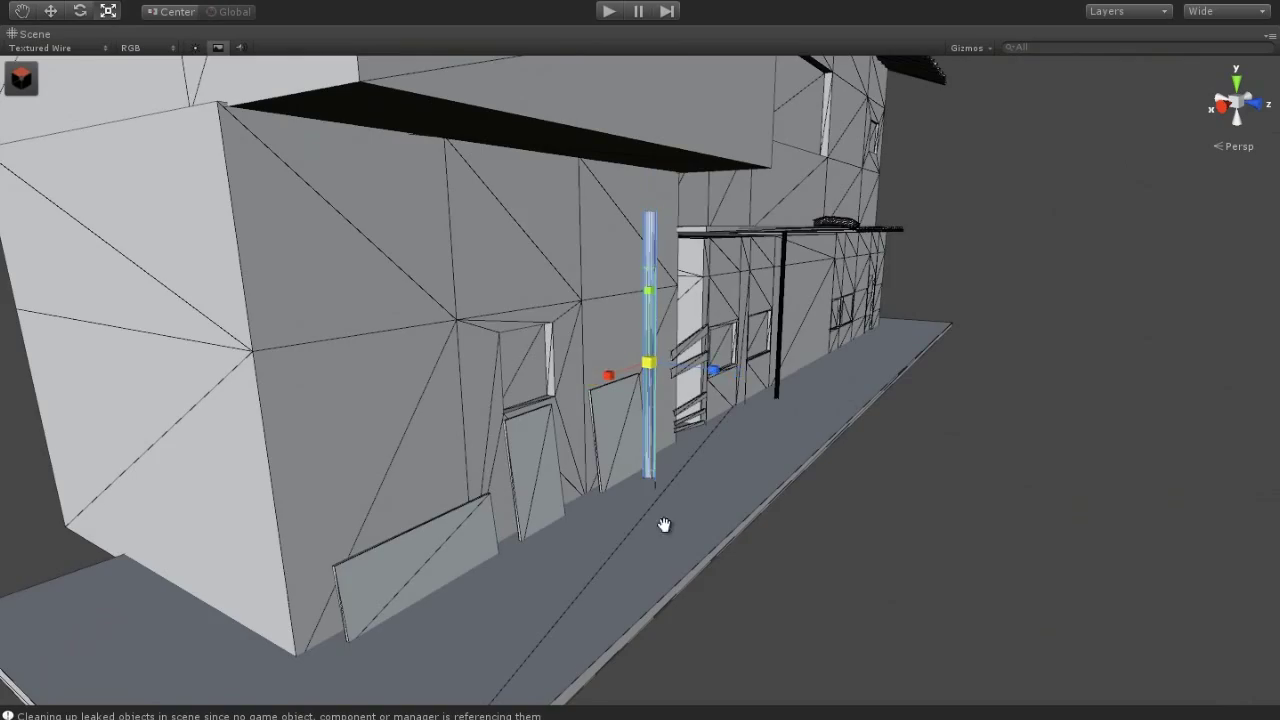
pyautogui.keyDown('alt'); pyautogui.moveTo(663, 523); pyautogui.dragTo(754, 528); pyautogui.keyUp('alt')
pyautogui.click(53, 12)
pyautogui.moveTo(562, 357)
pyautogui.mouseDown()
pyautogui.moveTo(576, 574)
pyautogui.moveTo(700, 449)
pyautogui.mouseUp()
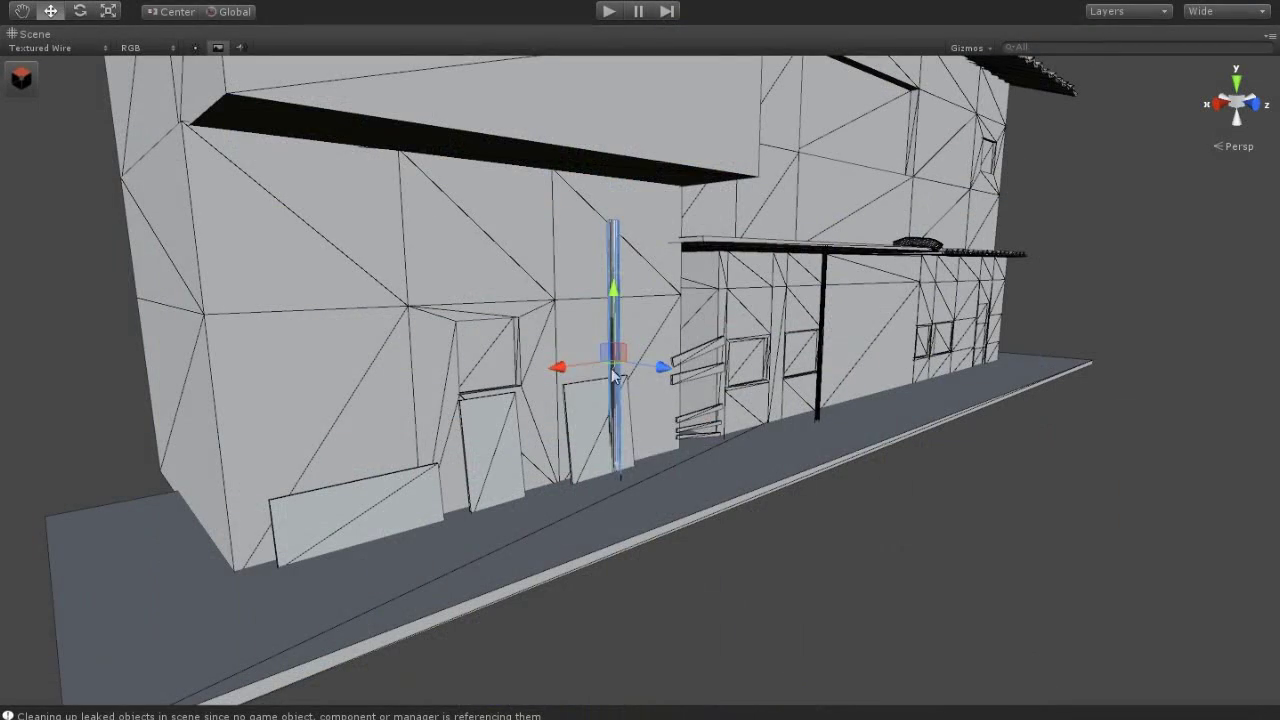
pyautogui.moveTo(615, 375); pyautogui.dragTo(665, 372)
pyautogui.moveTo(686, 417)
pyautogui.keyDown('alt'); pyautogui.mouseDown()
pyautogui.moveTo(540, 398)
pyautogui.moveTo(702, 497)
pyautogui.moveTo(803, 489)
pyautogui.mouseUp(); pyautogui.keyUp('alt')
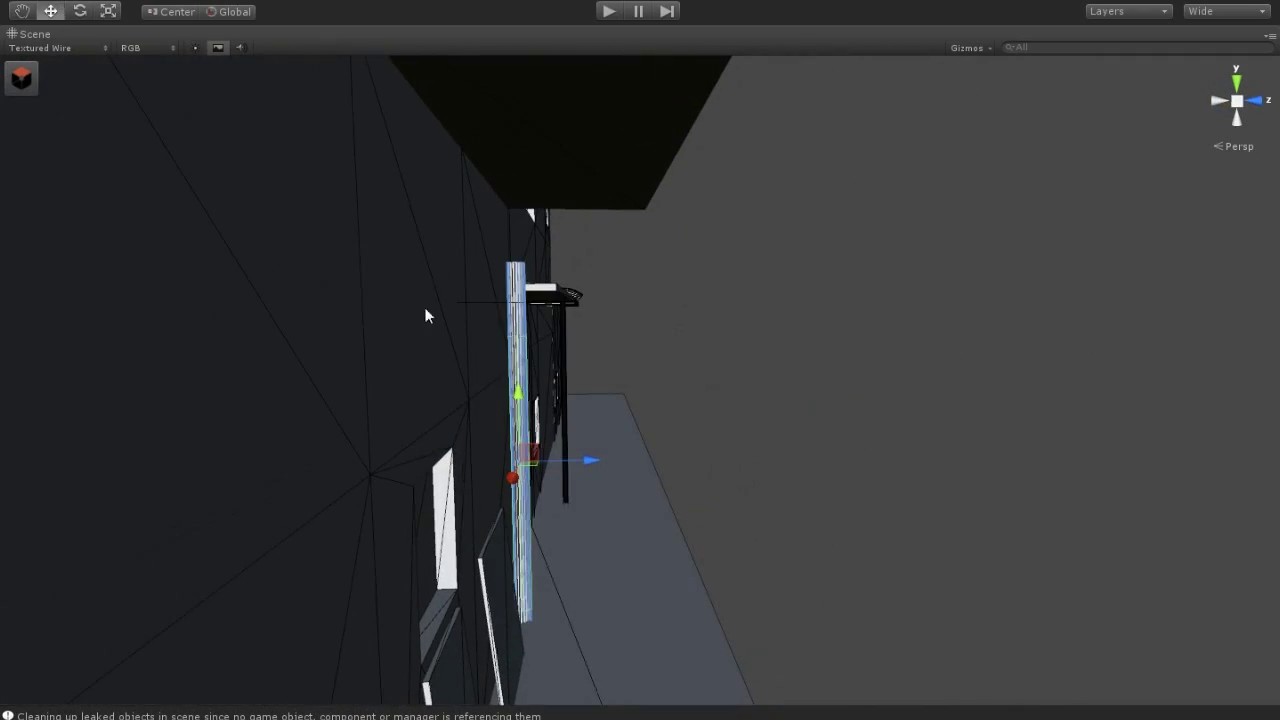
# Rescale the pole taller and position it beside the door
pyautogui.press('r')
pyautogui.moveTo(519, 468); pyautogui.dragTo(515, 484)
pyautogui.moveTo(519, 404); pyautogui.dragTo(519, 344)
pyautogui.press('w')
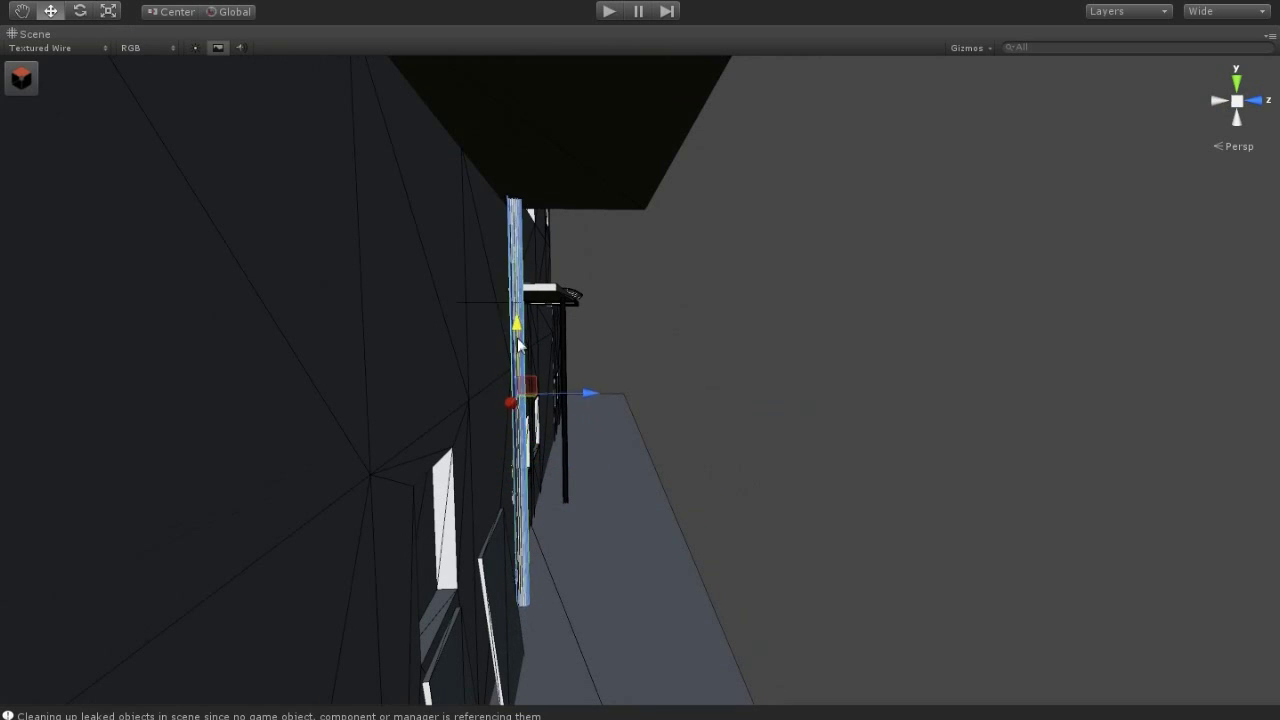
pyautogui.moveTo(519, 344)
pyautogui.keyDown('alt'); pyautogui.mouseDown()
pyautogui.moveTo(485, 476)
pyautogui.moveTo(615, 422)
pyautogui.mouseUp(); pyautogui.keyUp('alt')
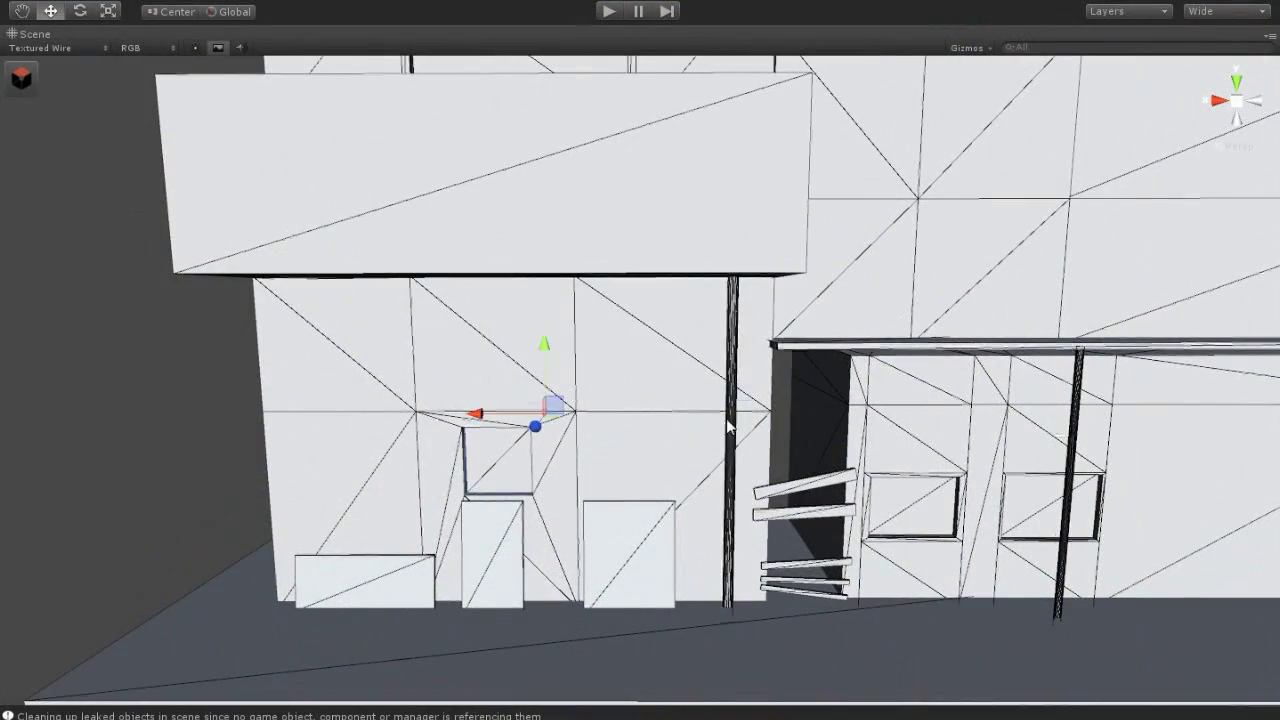
pyautogui.moveTo(478, 418)
pyautogui.mouseDown()
pyautogui.moveTo(663, 451)
pyautogui.moveTo(634, 451)
pyautogui.moveTo(643, 475)
pyautogui.moveTo(672, 452)
pyautogui.mouseUp()
# Duplicate the pole and scale the copy shorter next to it
pyautogui.hotkey('ctrl', 'd')
pyautogui.press('r')
pyautogui.moveTo(735, 384); pyautogui.dragTo(740, 393)
pyautogui.scroll(-5, 167, 420)
pyautogui.keyDown('alt'); pyautogui.moveTo(167, 420); pyautogui.dragTo(594, 443); pyautogui.keyUp('alt')
pyautogui.scroll(2, 743, 580)
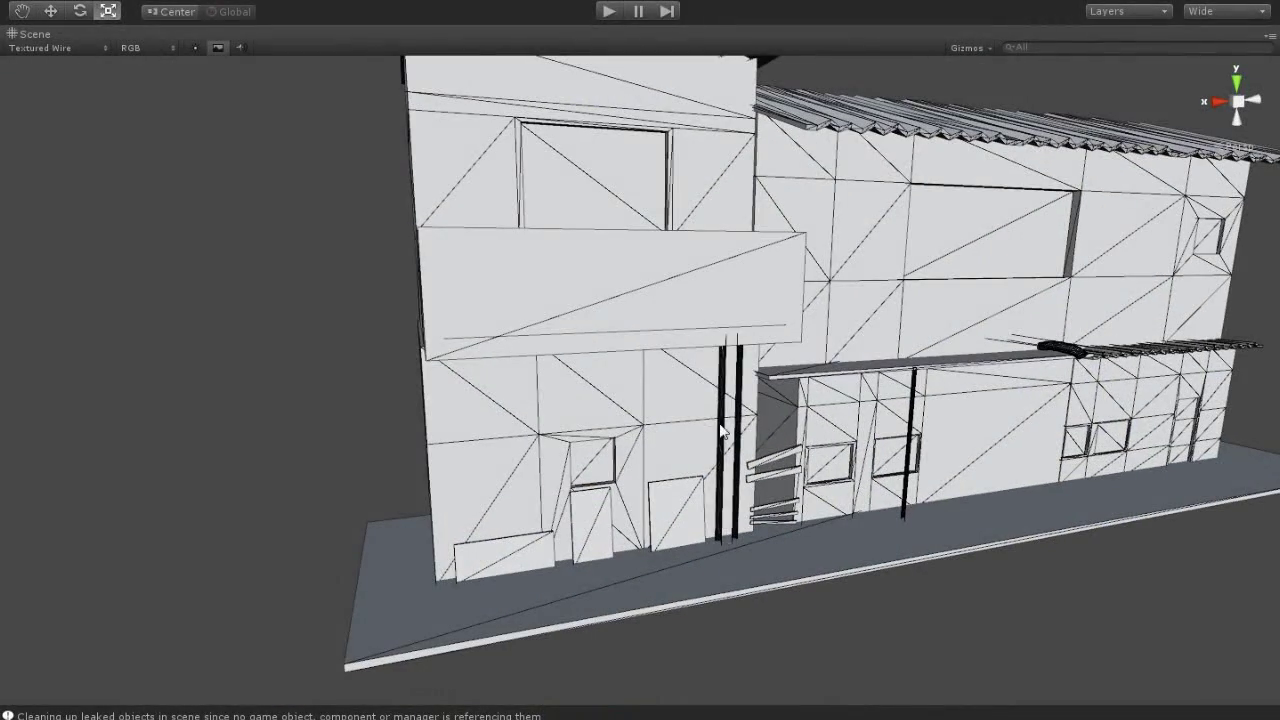
pyautogui.click(721, 432)
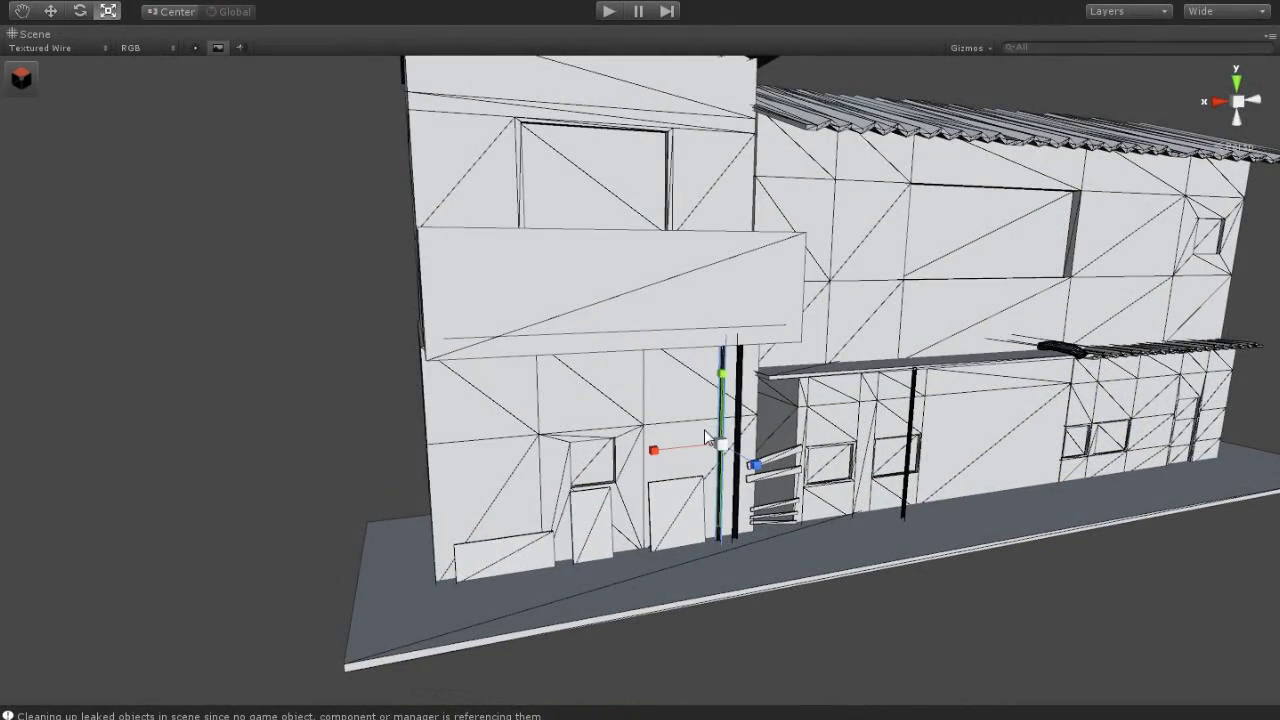
# Select the other thin pole and raise its bottom vertex with the mesh editing tools
pyautogui.press('w')
pyautogui.click(509, 460)
pyautogui.scroll(3, 553, 653)
pyautogui.scroll(2, 448, 438)
pyautogui.scroll(-5, 448, 438)
pyautogui.press('r')
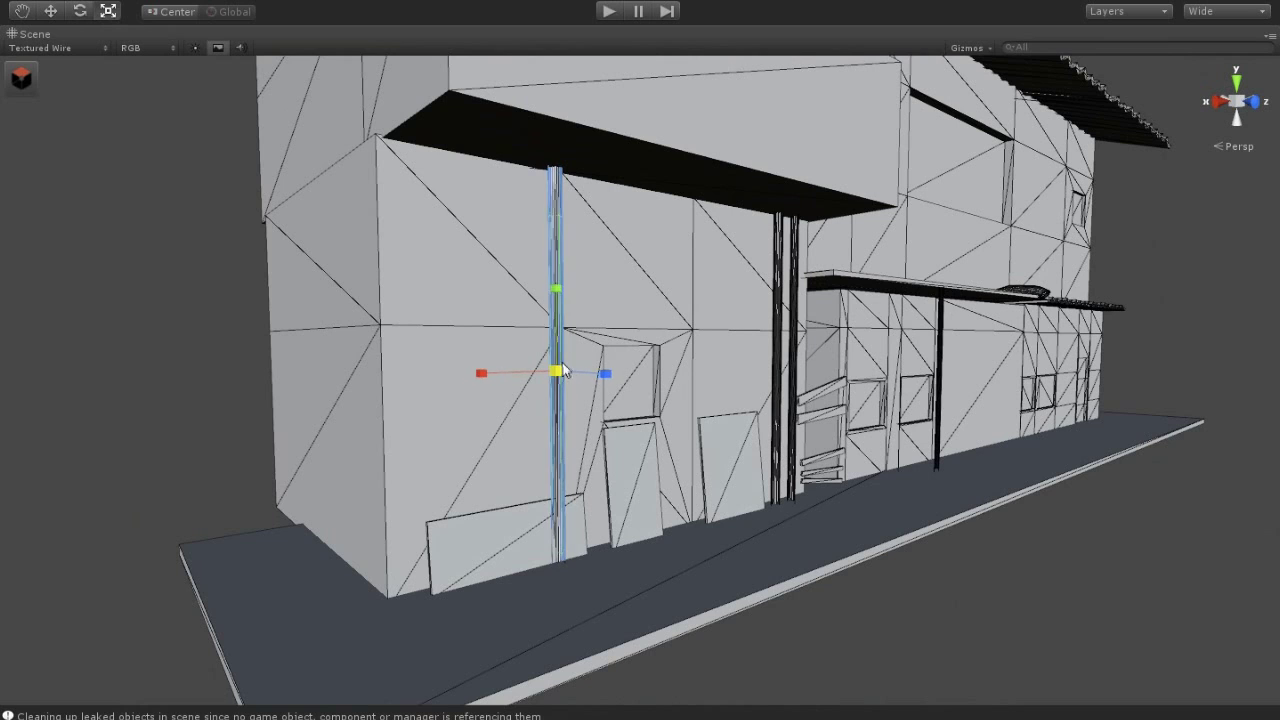
pyautogui.click(22, 78)
pyautogui.moveTo(548, 572)
pyautogui.keyDown('alt'); pyautogui.mouseDown()
pyautogui.moveTo(566, 445)
pyautogui.moveTo(538, 332)
pyautogui.mouseUp(); pyautogui.keyUp('alt')
pyautogui.press('w')
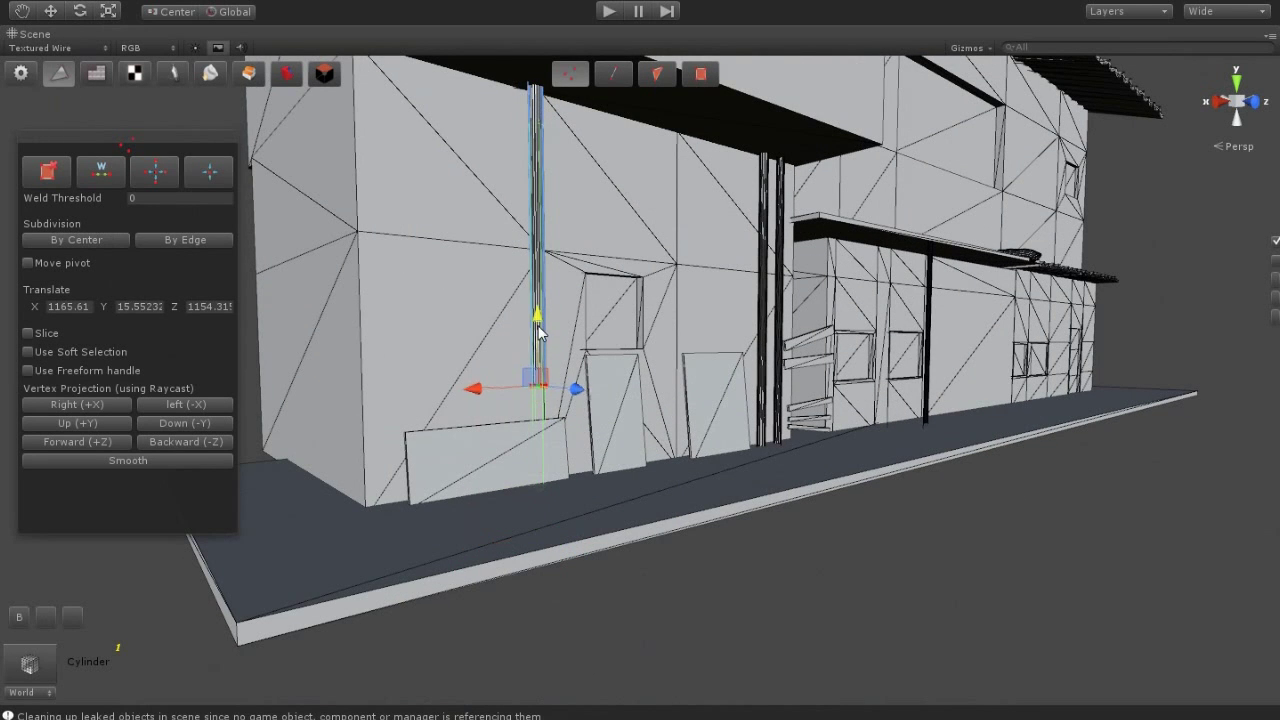
# Select the wall pipe's bottom face and drag it down to extend the pipe
pyautogui.keyDown('alt'); pyautogui.moveTo(596, 564); pyautogui.dragTo(697, 597); pyautogui.keyUp('alt')
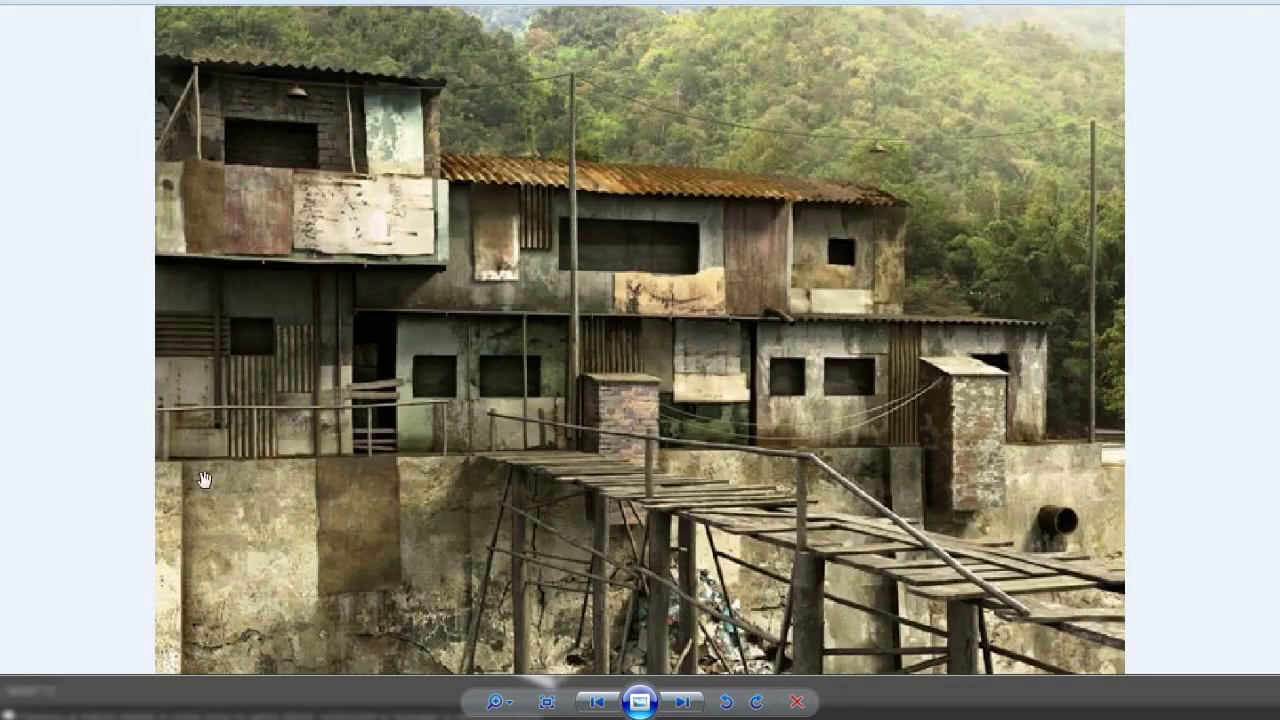
pyautogui.scroll(5, 300, 440)
pyautogui.scroll(-3, 331, 429)
pyautogui.scroll(-2, 360, 420)
pyautogui.scroll(3, 398, 405)
pyautogui.scroll(-2, 398, 405)
pyautogui.scroll(-2, 398, 405)
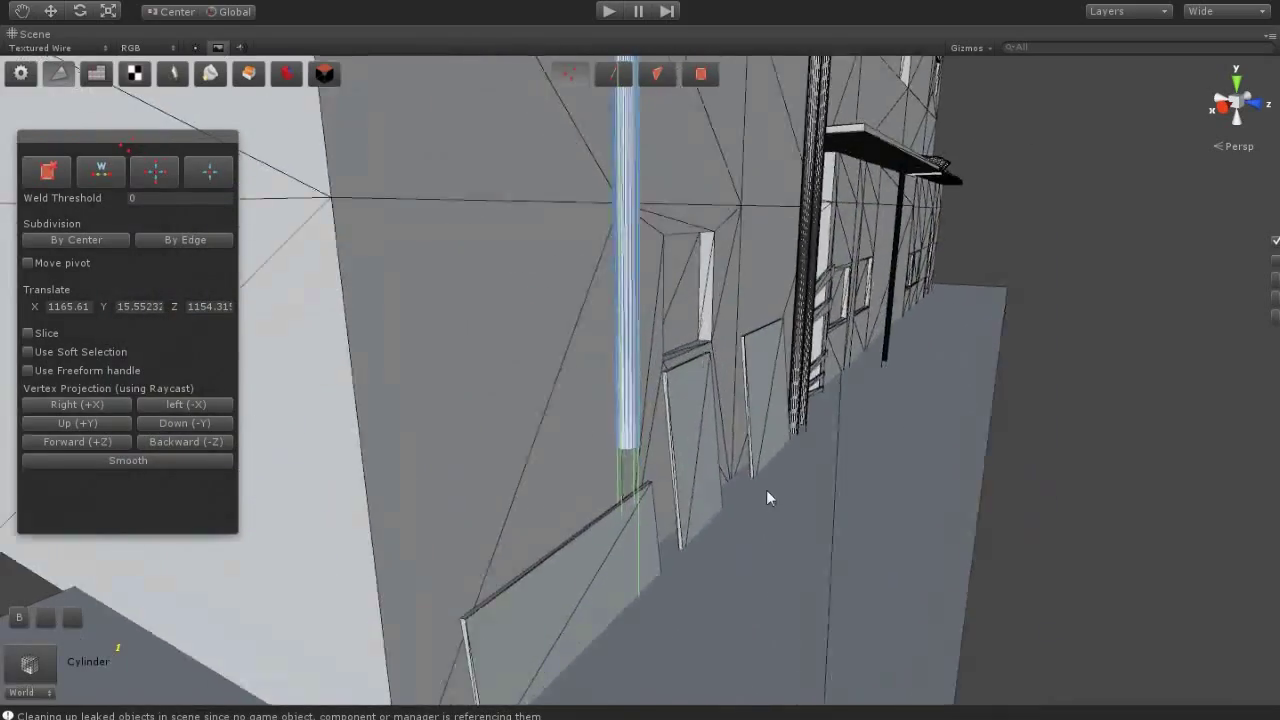
pyautogui.keyDown('alt'); pyautogui.moveTo(766, 490); pyautogui.dragTo(772, 459); pyautogui.keyUp('alt')
pyautogui.keyDown('alt'); pyautogui.moveTo(681, 311); pyautogui.dragTo(565, 258); pyautogui.keyUp('alt')
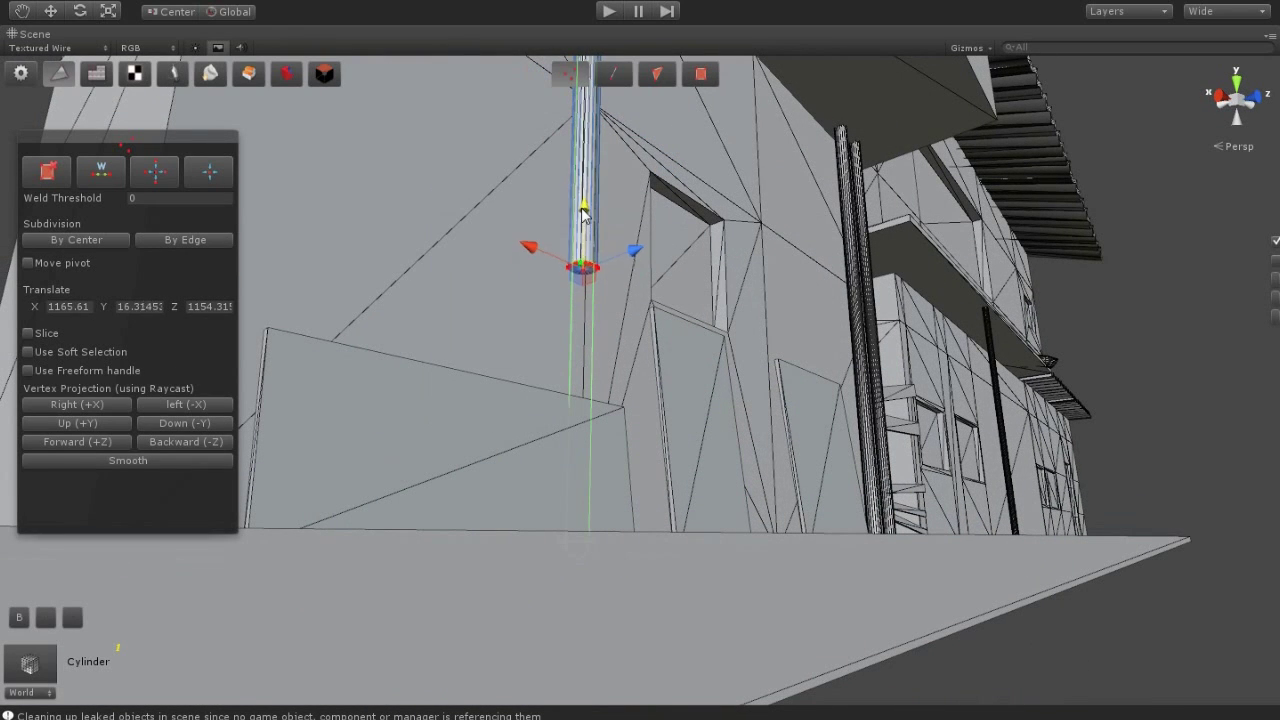
pyautogui.press('h')
pyautogui.click(583, 264)
pyautogui.moveTo(583, 204); pyautogui.dragTo(584, 234)
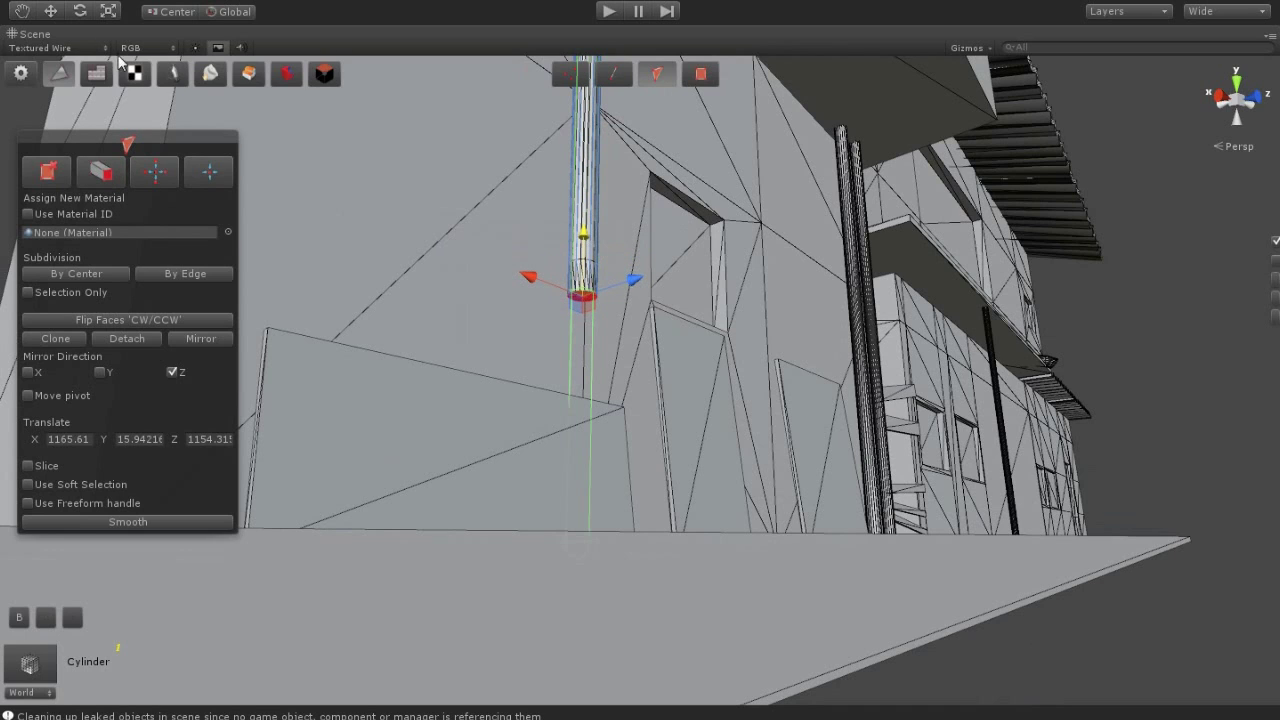
pyautogui.moveTo(583, 234); pyautogui.dragTo(583, 306)
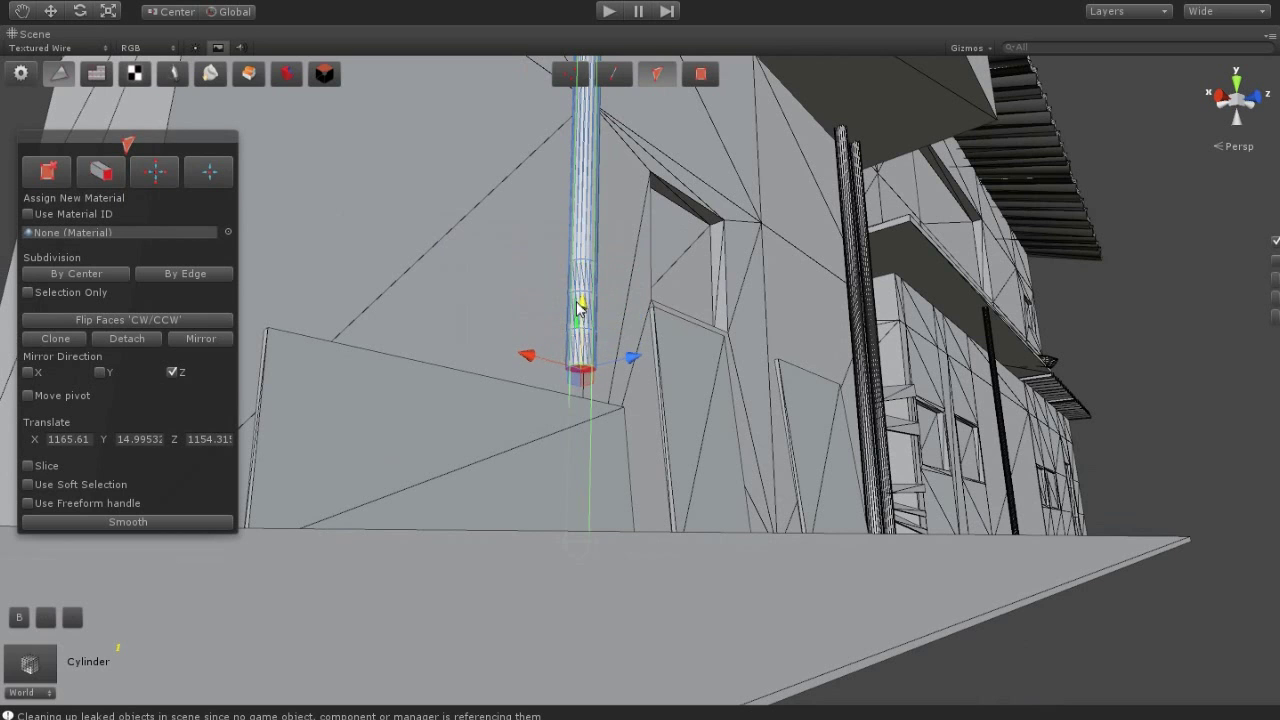
pyautogui.moveTo(583, 306); pyautogui.dragTo(702, 443, button='middle')
# Select the pipe's lower vertex rings and nudge them slightly along Z
pyautogui.click(569, 73)
pyautogui.moveTo(674, 414)
pyautogui.keyDown('alt'); pyautogui.mouseDown()
pyautogui.moveTo(829, 451)
pyautogui.moveTo(658, 414)
pyautogui.mouseUp(); pyautogui.keyUp('alt')
pyautogui.click(790, 480)
pyautogui.moveTo(758, 393); pyautogui.dragTo(785, 400)
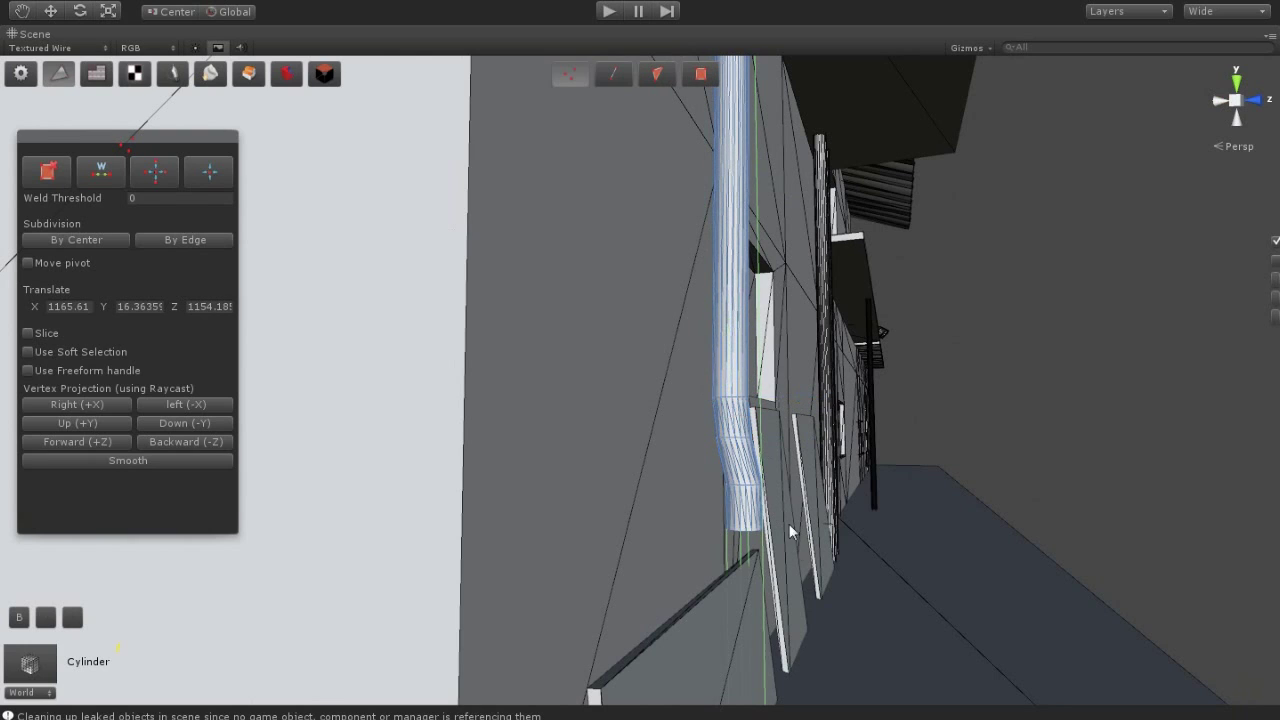
pyautogui.moveTo(695, 465); pyautogui.dragTo(694, 460)
pyautogui.moveTo(786, 458); pyautogui.dragTo(694, 414)
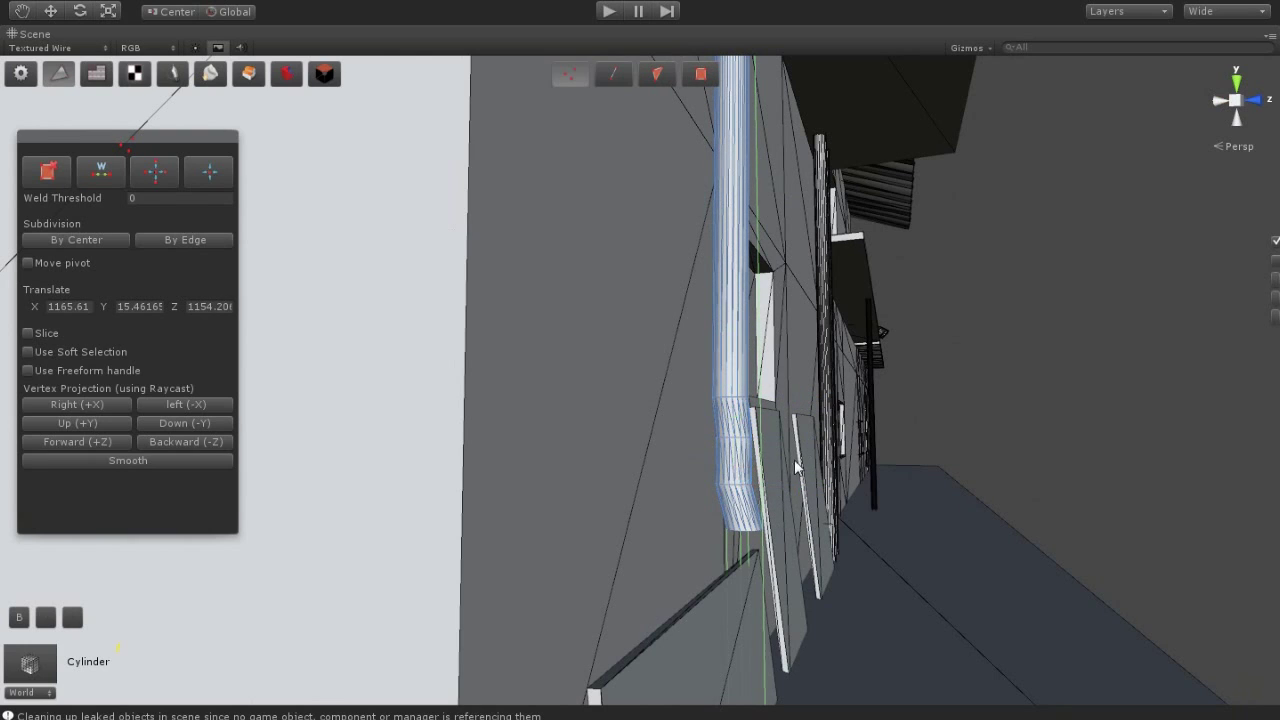
pyautogui.keyDown('alt'); pyautogui.moveTo(803, 514); pyautogui.dragTo(747, 533); pyautogui.keyUp('alt')
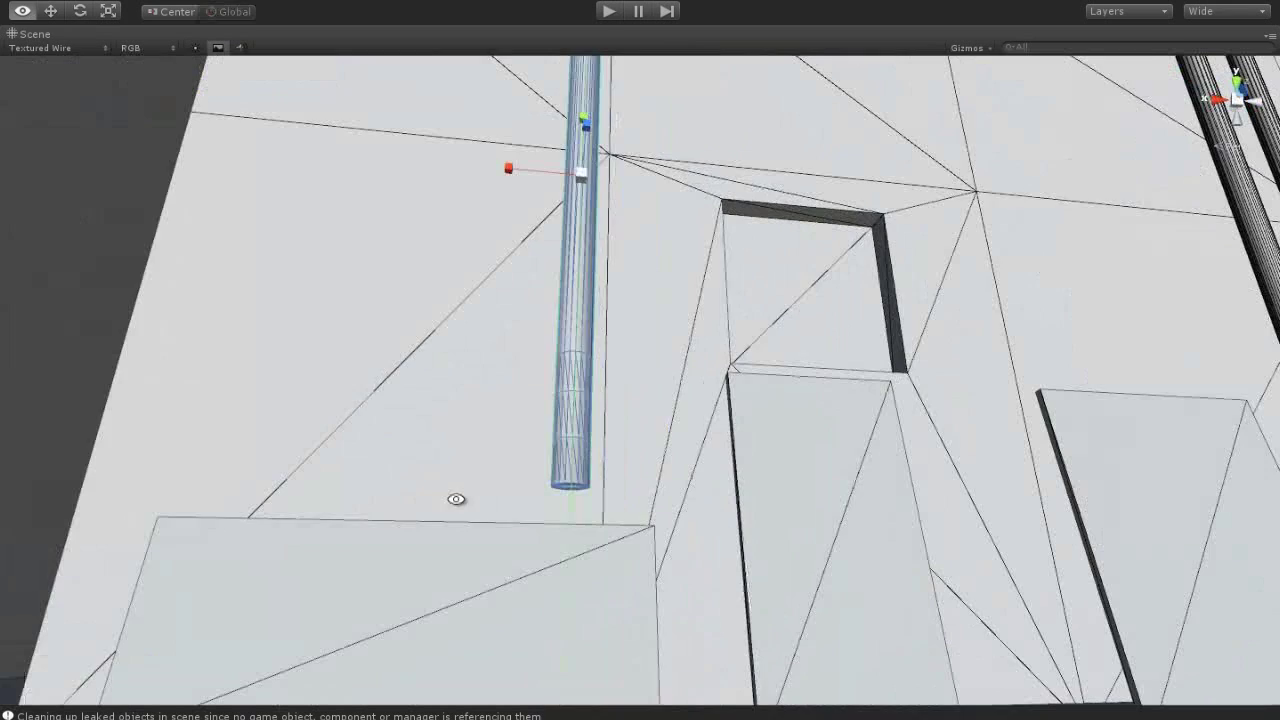
pyautogui.keyDown('alt'); pyautogui.moveTo(704, 526); pyautogui.dragTo(449, 443); pyautogui.keyUp('alt')
# Scale the pipe's bottom end face to 0.9 and raise it slightly
pyautogui.click(657, 73)
pyautogui.moveTo(603, 545)
pyautogui.mouseDown()
pyautogui.moveTo(675, 578)
pyautogui.moveTo(418, 392)
pyautogui.mouseUp()
pyautogui.click(80, 11)
pyautogui.moveTo(600, 640)
pyautogui.keyDown('alt'); pyautogui.mouseDown()
pyautogui.moveTo(645, 358)
pyautogui.moveTo(808, 420)
pyautogui.moveTo(531, 183)
pyautogui.moveTo(491, 289)
pyautogui.moveTo(549, 465)
pyautogui.moveTo(617, 450)
pyautogui.moveTo(566, 423)
pyautogui.moveTo(597, 470)
pyautogui.mouseUp(); pyautogui.keyUp('alt')
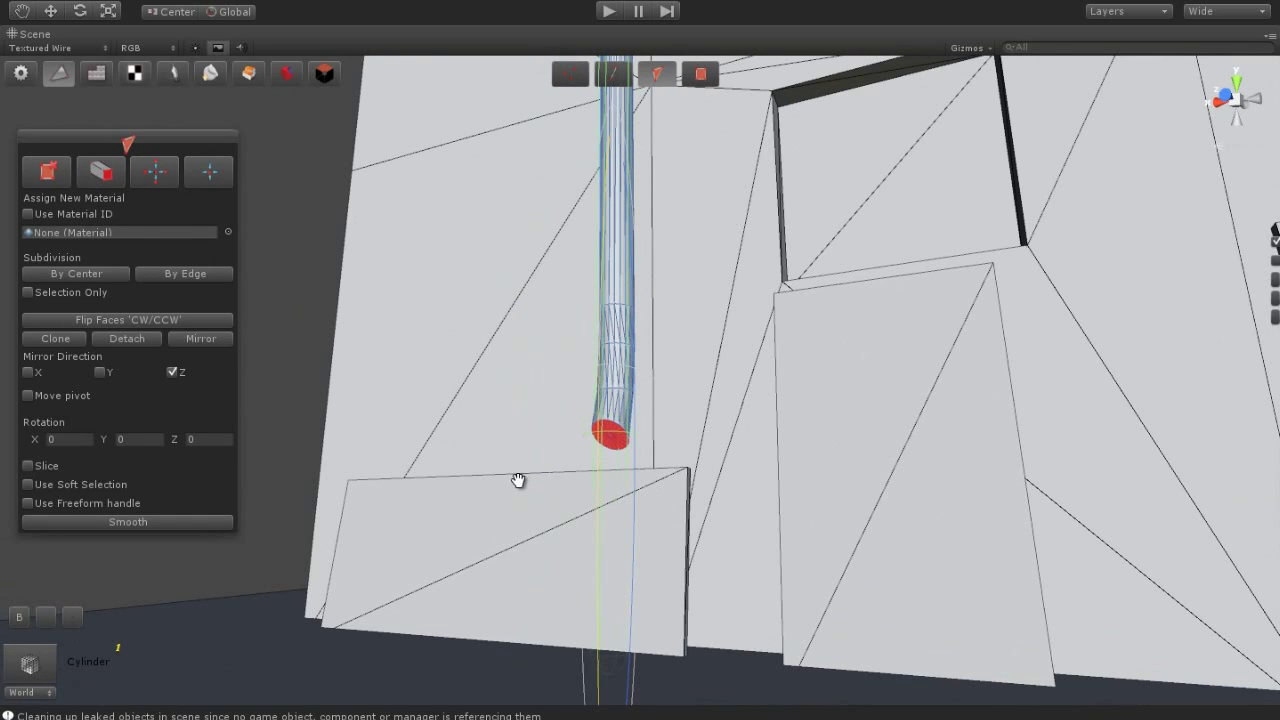
pyautogui.scroll(3, 530, 488)
pyautogui.press('r')
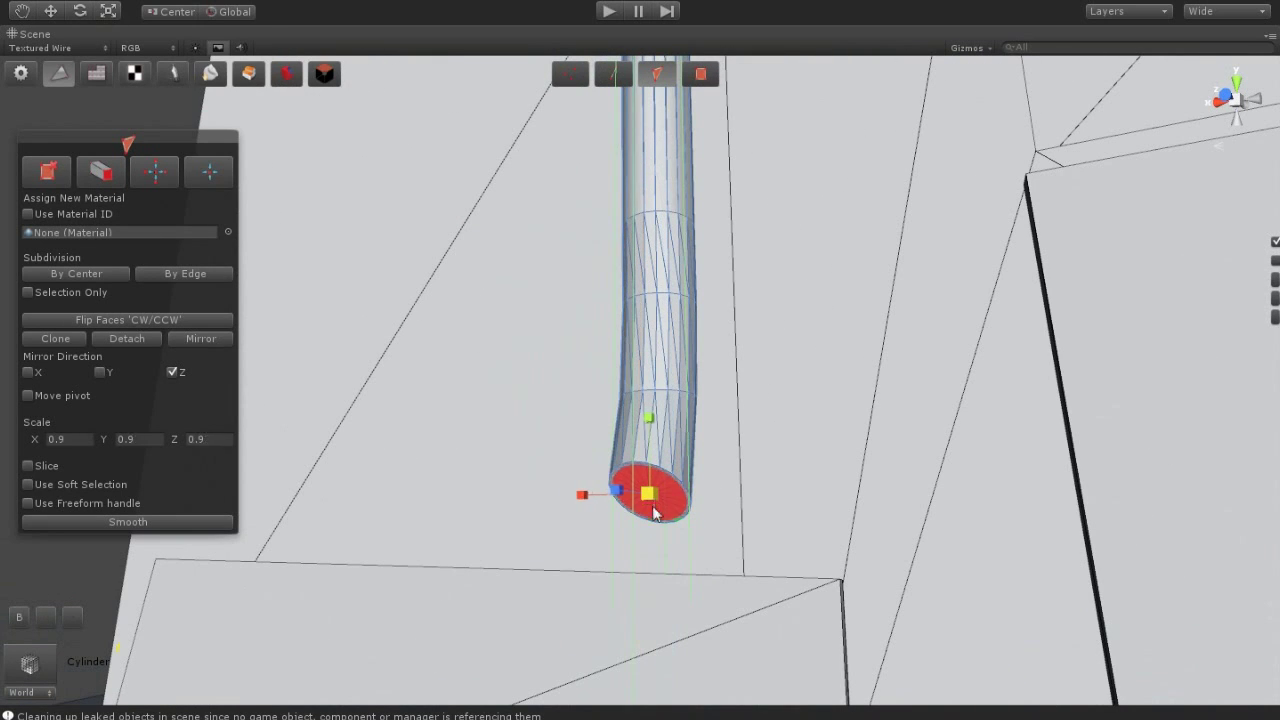
pyautogui.moveTo(655, 512); pyautogui.dragTo(652, 510)
pyautogui.press('w')
pyautogui.moveTo(647, 452); pyautogui.dragTo(437, 511)
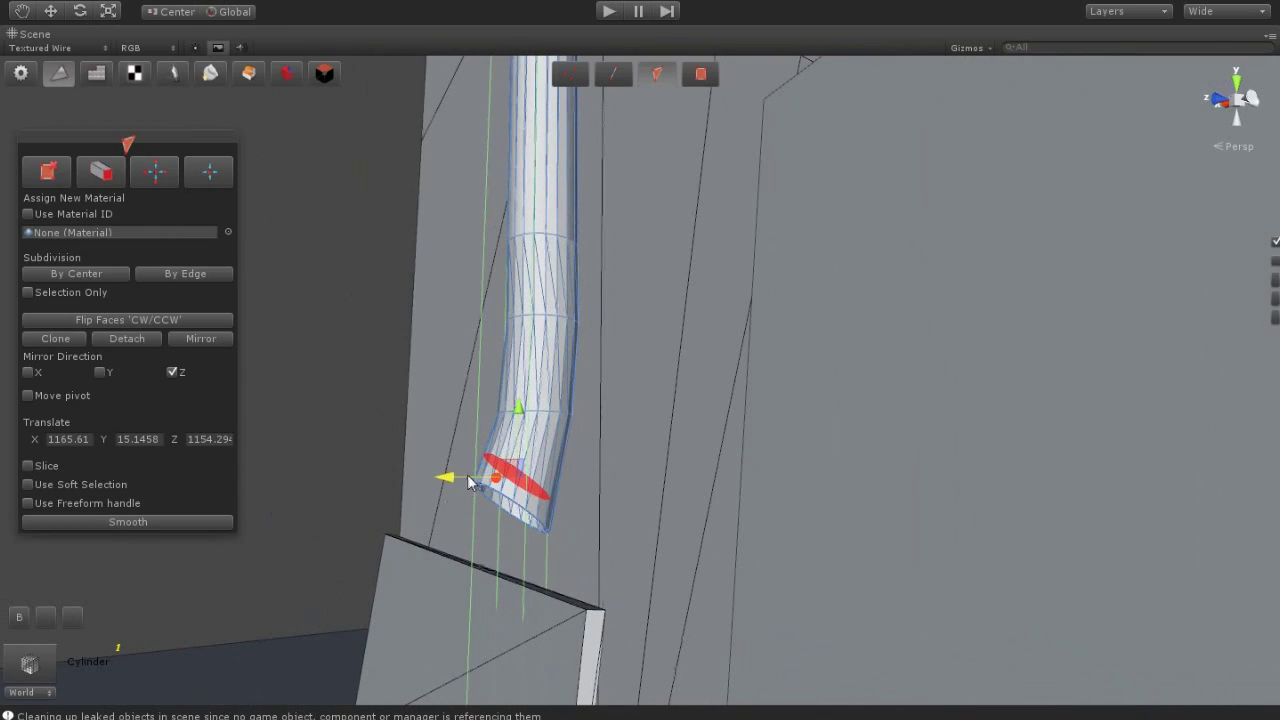
pyautogui.click(368, 361)
pyautogui.moveTo(368, 361)
pyautogui.keyDown('alt'); pyautogui.mouseDown()
pyautogui.moveTo(841, 543)
pyautogui.moveTo(805, 536)
pyautogui.moveTo(846, 540)
pyautogui.moveTo(754, 380)
pyautogui.moveTo(678, 472)
pyautogui.moveTo(903, 606)
pyautogui.moveTo(703, 514)
pyautogui.moveTo(697, 411)
pyautogui.moveTo(497, 322)
pyautogui.mouseUp(); pyautogui.keyUp('alt')
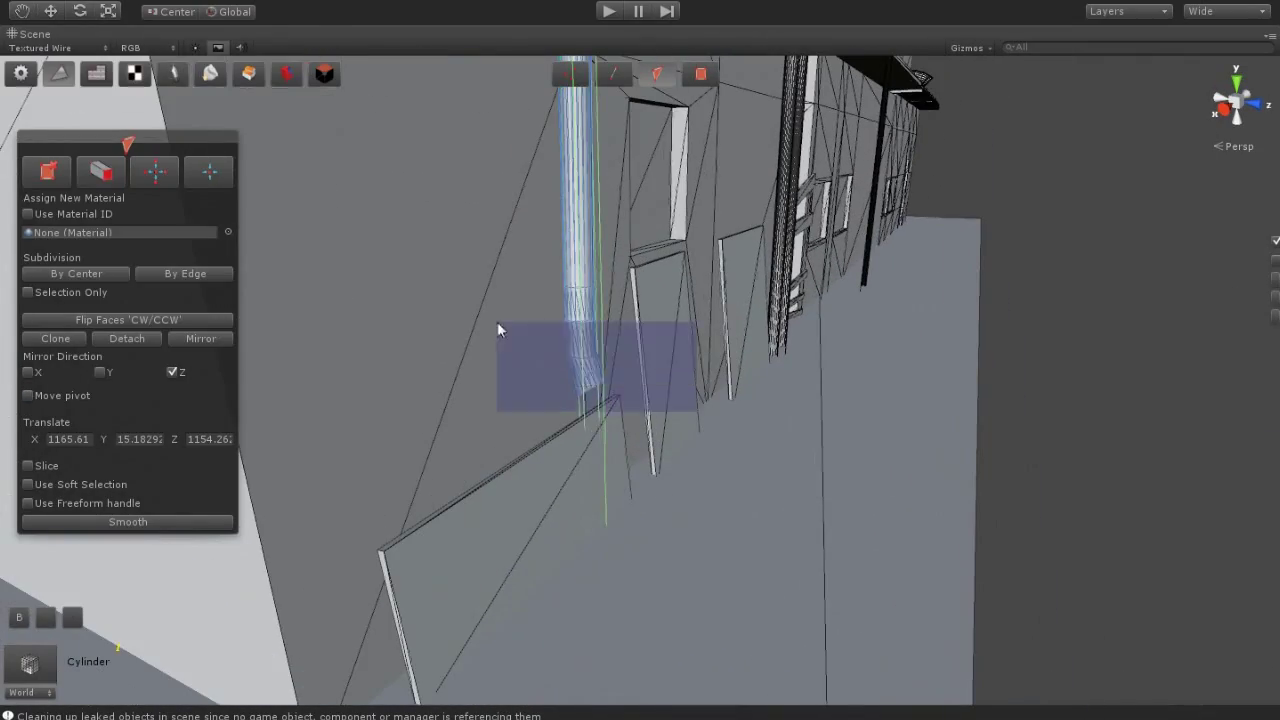
pyautogui.moveTo(594, 491)
pyautogui.keyDown('alt'); pyautogui.mouseDown()
pyautogui.moveTo(706, 609)
pyautogui.moveTo(507, 384)
pyautogui.mouseUp(); pyautogui.keyUp('alt')
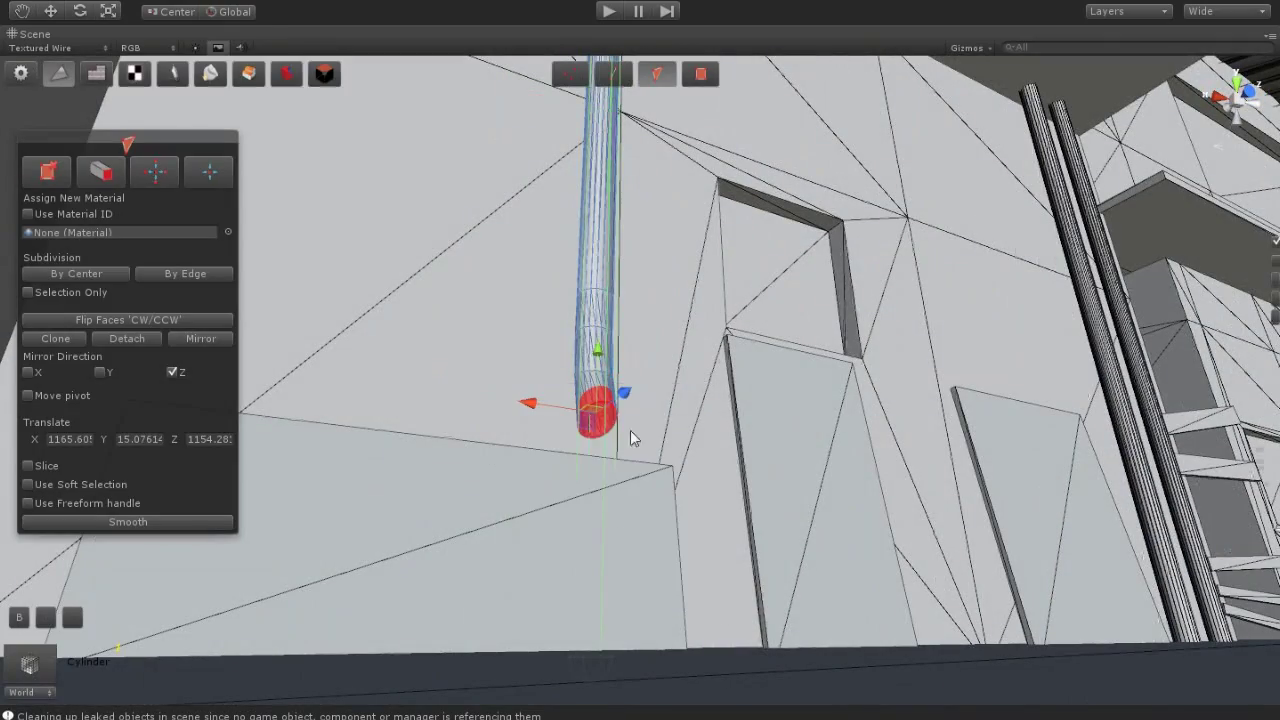
# Shift the pipe's end vertex ring outward to bend the lower end into a spout
pyautogui.press('h')
pyautogui.moveTo(698, 568); pyautogui.dragTo(526, 392)
pyautogui.moveTo(672, 502)
pyautogui.mouseDown()
pyautogui.moveTo(550, 384)
pyautogui.moveTo(709, 509)
pyautogui.mouseUp()
pyautogui.moveTo(612, 472)
pyautogui.keyDown('alt'); pyautogui.mouseDown()
pyautogui.moveTo(643, 500)
pyautogui.moveTo(617, 523)
pyautogui.moveTo(789, 366)
pyautogui.mouseUp(); pyautogui.keyUp('alt')
pyautogui.moveTo(641, 323); pyautogui.dragTo(753, 262)
pyautogui.moveTo(745, 585); pyautogui.dragTo(537, 402)
pyautogui.moveTo(768, 530); pyautogui.dragTo(566, 393)
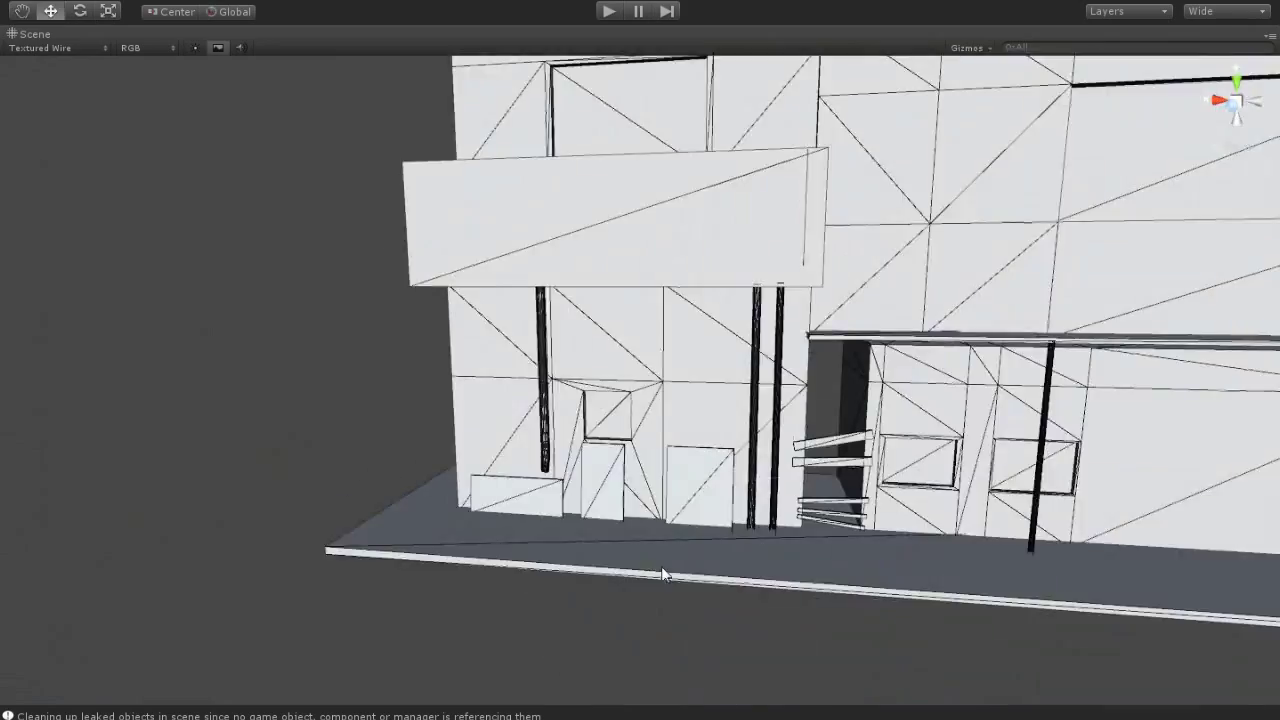
pyautogui.moveTo(661, 566)
pyautogui.keyDown('alt'); pyautogui.mouseDown()
pyautogui.moveTo(316, 507)
pyautogui.moveTo(538, 632)
pyautogui.mouseUp(); pyautogui.keyUp('alt')
# Switch the scene to Shaded, then back to Shaded Wireframe draw mode
pyautogui.click(40, 47)
pyautogui.click(35, 57)
pyautogui.moveTo(517, 431)
pyautogui.keyDown('alt'); pyautogui.mouseDown()
pyautogui.moveTo(424, 452)
pyautogui.moveTo(330, 400)
pyautogui.mouseUp(); pyautogui.keyUp('alt')
pyautogui.click(30, 47)
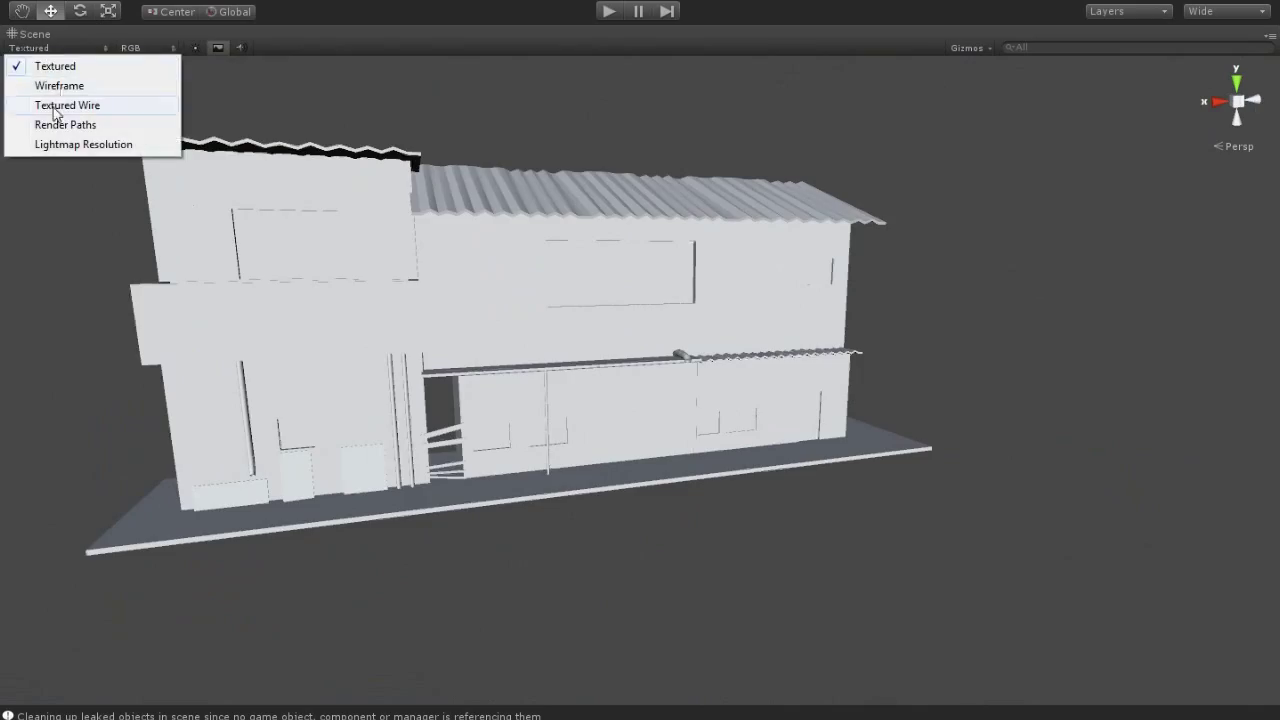
pyautogui.click(55, 105)
pyautogui.keyDown('alt'); pyautogui.moveTo(543, 329); pyautogui.dragTo(687, 465); pyautogui.keyUp('alt')
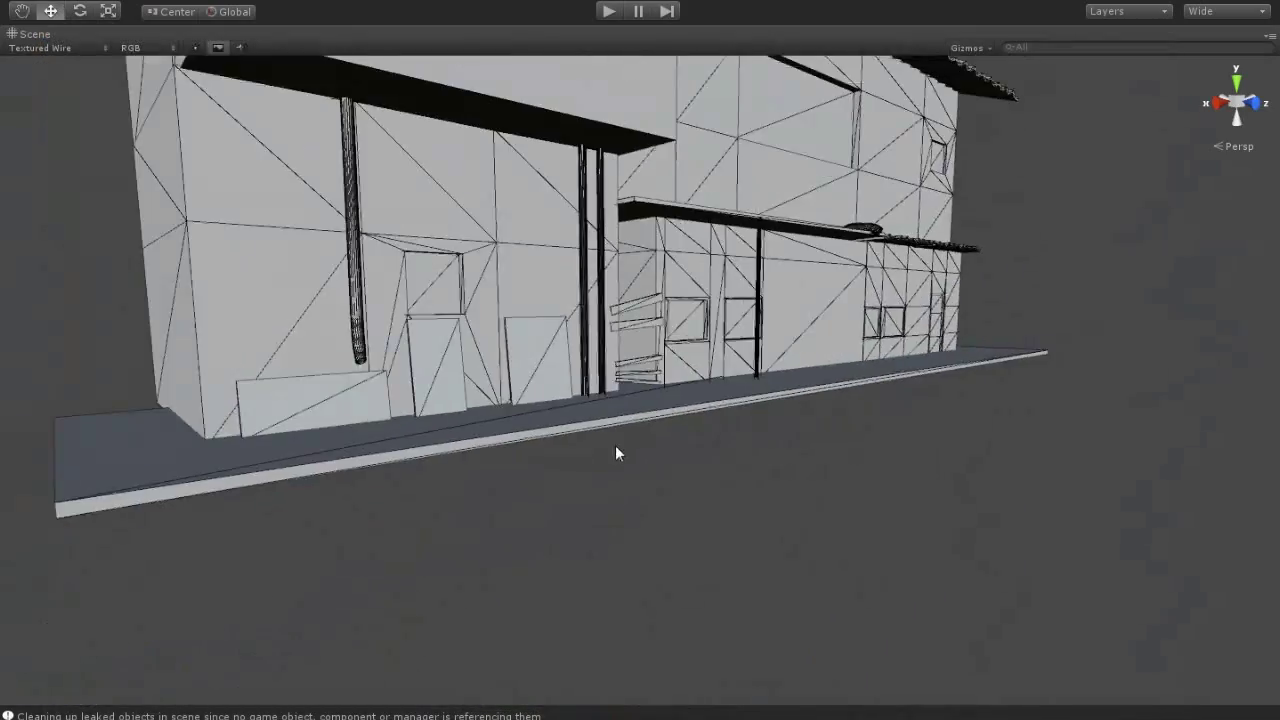
pyautogui.keyDown('alt'); pyautogui.moveTo(617, 449); pyautogui.dragTo(464, 571); pyautogui.keyUp('alt')
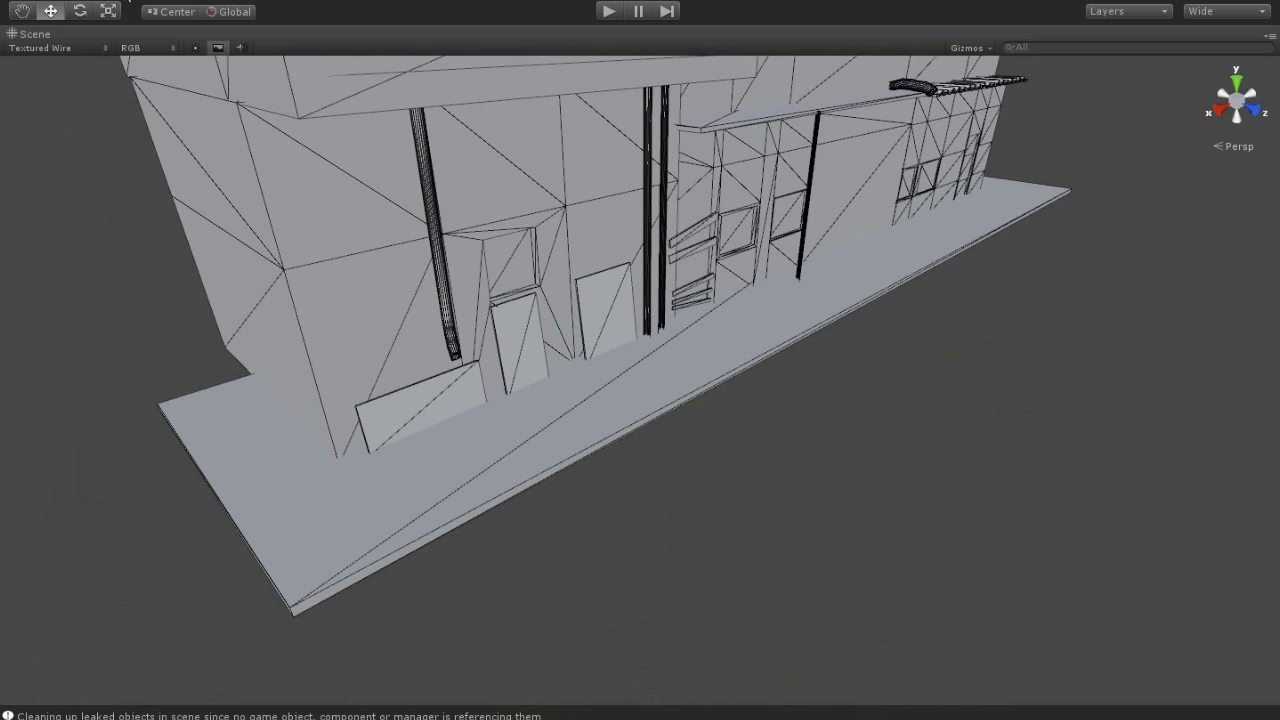
# Add a capsule, move it into place and stretch it tall
pyautogui.click(129, 3)
pyautogui.moveTo(171, 54)
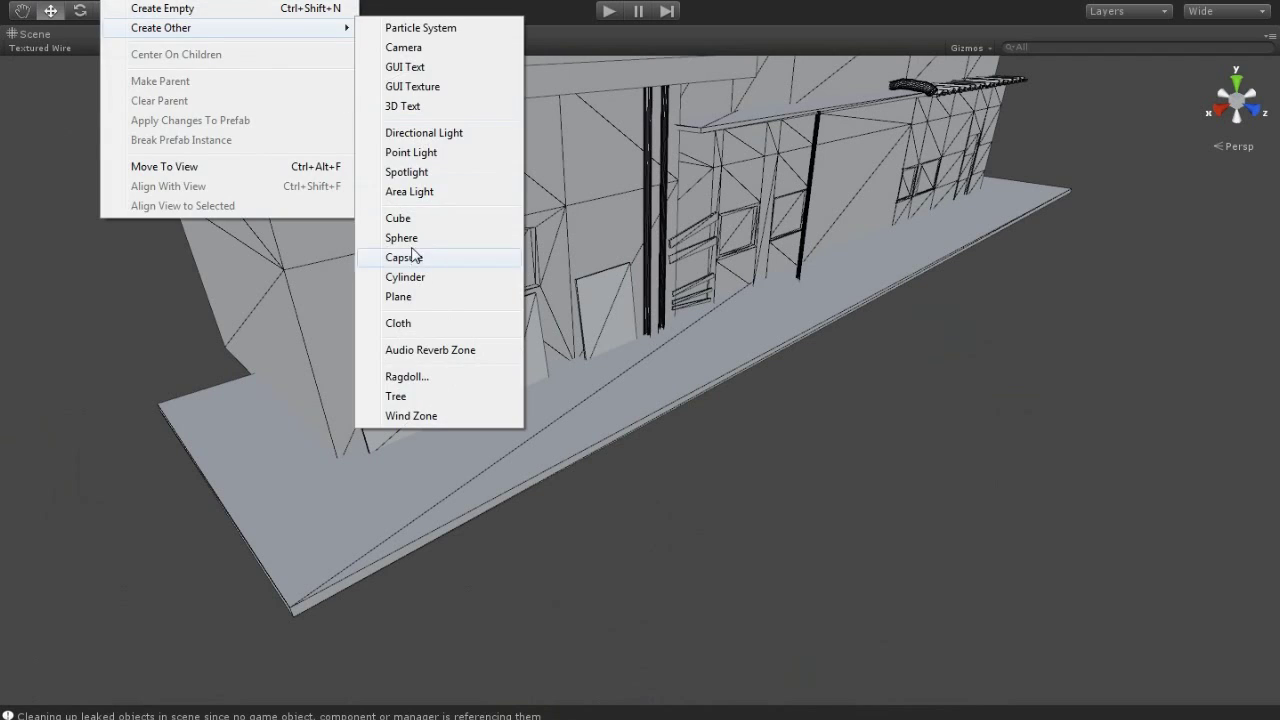
pyautogui.click(414, 254)
pyautogui.scroll(2, 632, 310)
pyautogui.moveTo(632, 310); pyautogui.dragTo(784, 356)
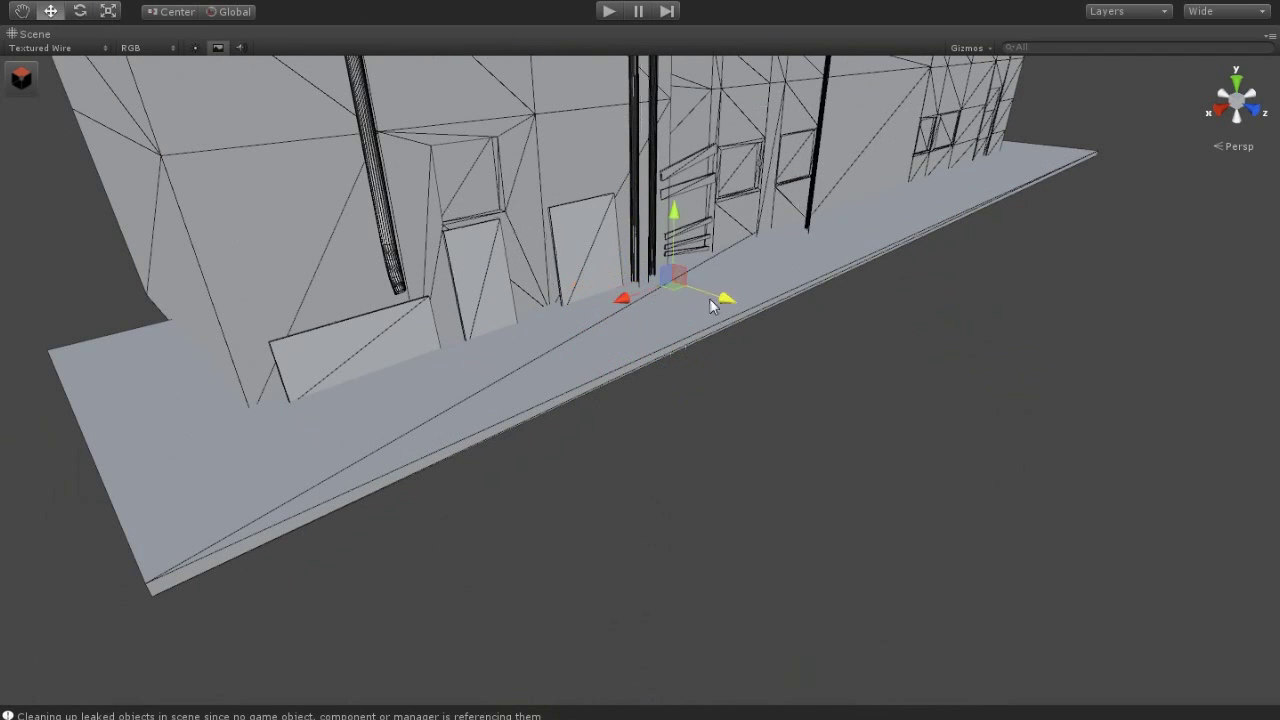
pyautogui.click(106, 17)
pyautogui.moveTo(794, 293); pyautogui.dragTo(829, 33)
pyautogui.press('w')
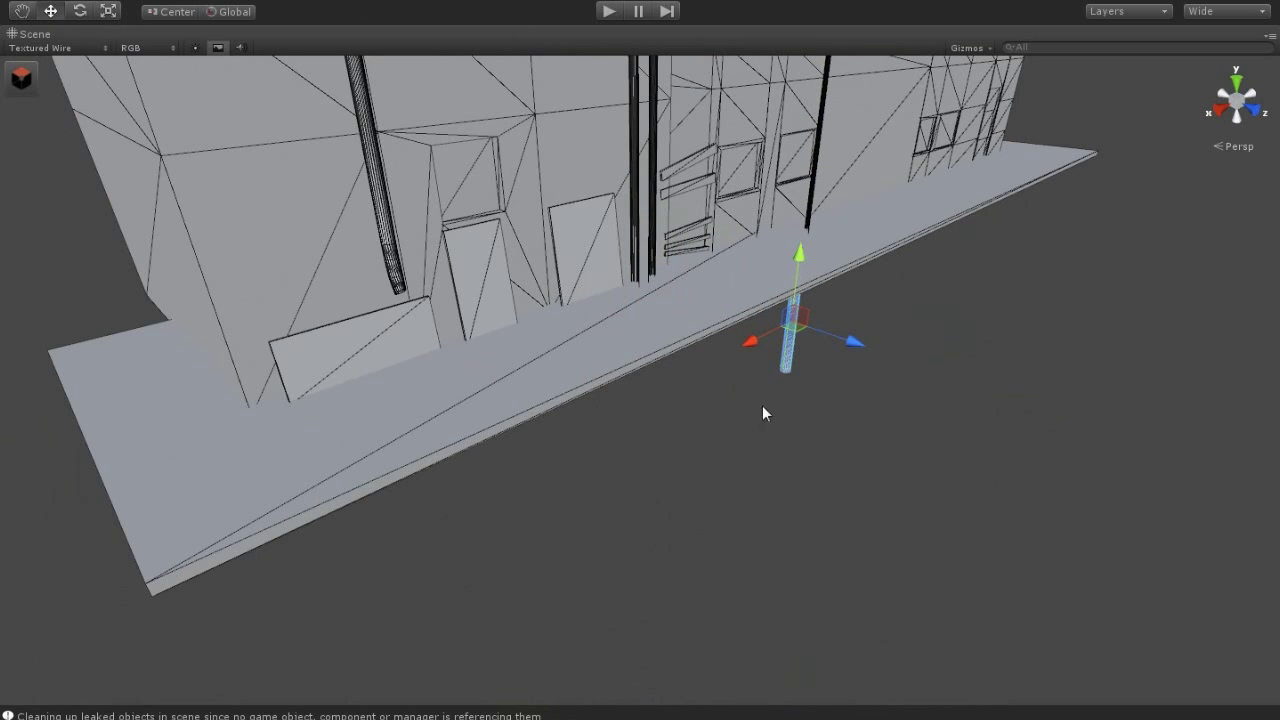
# Move the capsule to the left and focus the view on it
pyautogui.keyDown('alt'); pyautogui.moveTo(737, 391); pyautogui.dragTo(719, 295); pyautogui.keyUp('alt')
pyautogui.press('e')
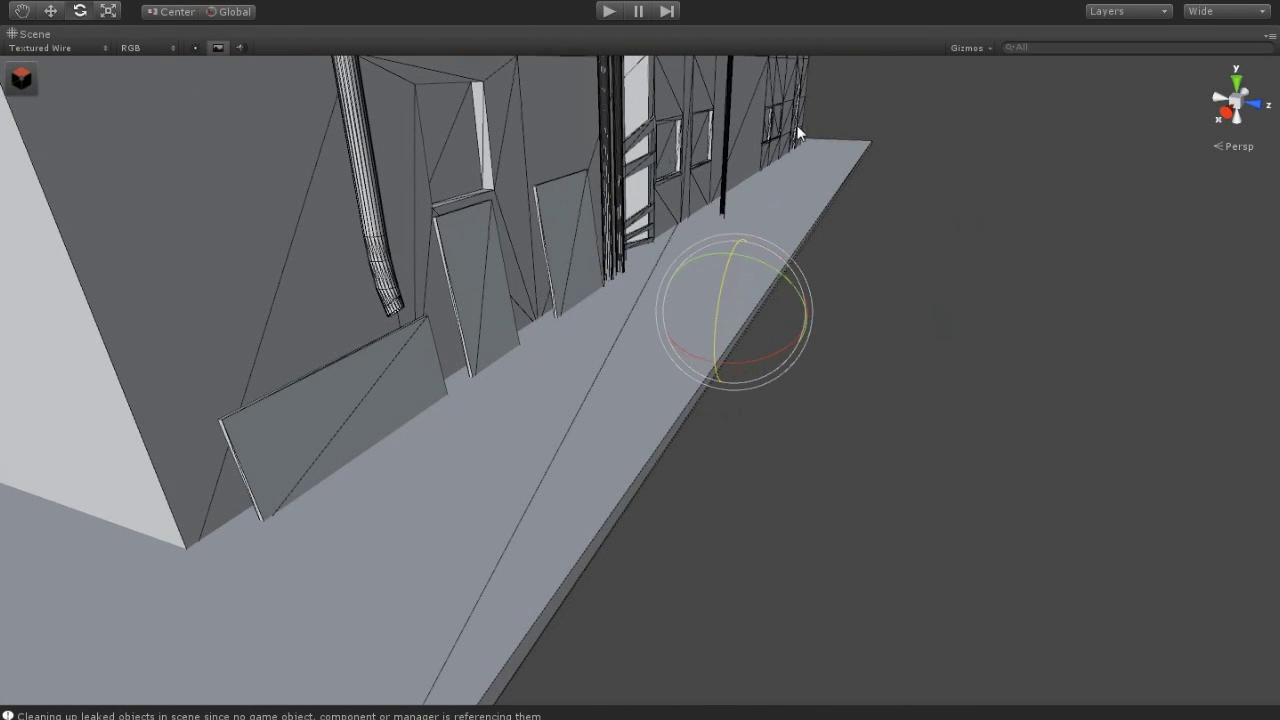
pyautogui.click(52, 14)
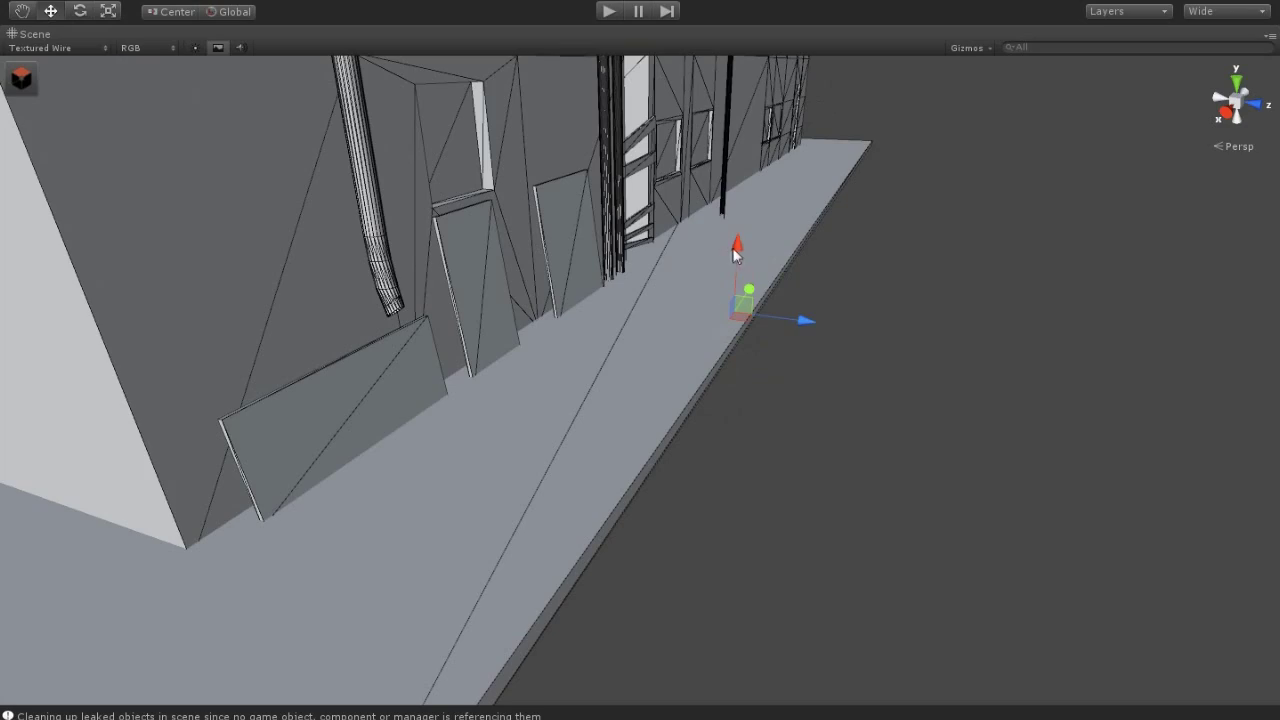
pyautogui.moveTo(745, 330)
pyautogui.keyDown('alt'); pyautogui.mouseDown()
pyautogui.moveTo(697, 380)
pyautogui.moveTo(408, 421)
pyautogui.moveTo(402, 355)
pyautogui.mouseUp(); pyautogui.keyUp('alt')
pyautogui.click(500, 338)
pyautogui.moveTo(500, 338)
pyautogui.keyDown('alt'); pyautogui.mouseDown()
pyautogui.moveTo(626, 453)
pyautogui.moveTo(560, 400)
pyautogui.moveTo(247, 415)
pyautogui.mouseUp(); pyautogui.keyUp('alt')
pyautogui.press('f')
pyautogui.moveTo(657, 486)
pyautogui.keyDown('alt'); pyautogui.mouseDown()
pyautogui.moveTo(394, 466)
pyautogui.moveTo(380, 430)
pyautogui.mouseUp(); pyautogui.keyUp('alt')
# Turn the capsule into a horizontal bar lengthened along the wall base and raise it slightly
pyautogui.press('e')
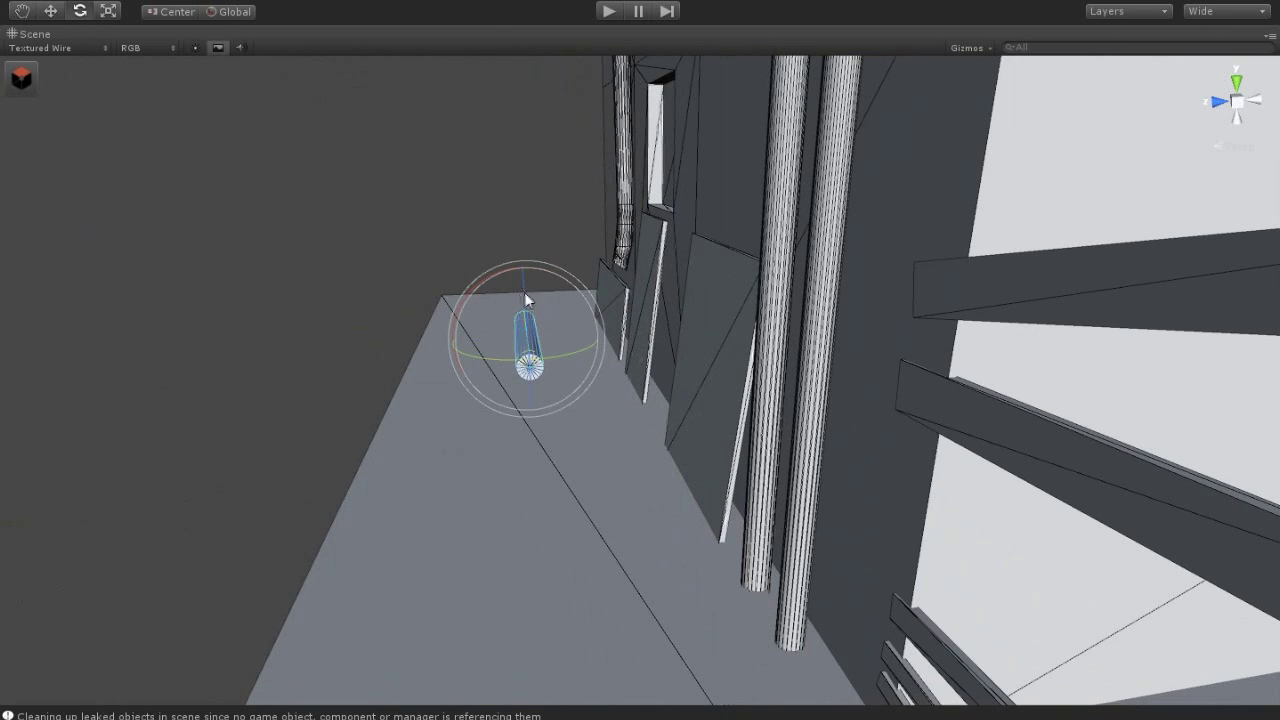
pyautogui.moveTo(527, 300)
pyautogui.keyDown('alt'); pyautogui.mouseDown()
pyautogui.moveTo(657, 451)
pyautogui.moveTo(720, 423)
pyautogui.mouseUp(); pyautogui.keyUp('alt')
pyautogui.click(120, 18)
pyautogui.moveTo(698, 336)
pyautogui.mouseDown()
pyautogui.moveTo(800, 338)
pyautogui.moveTo(713, 436)
pyautogui.mouseUp()
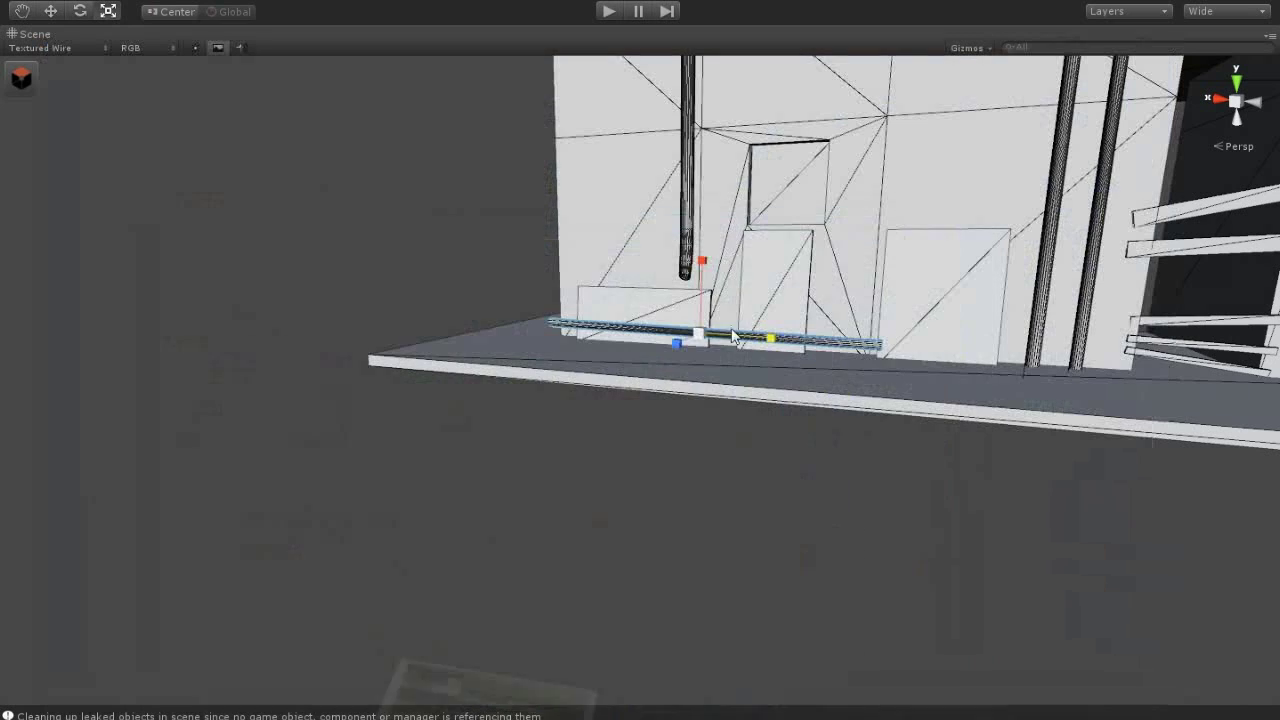
pyautogui.moveTo(698, 336); pyautogui.dragTo(840, 322)
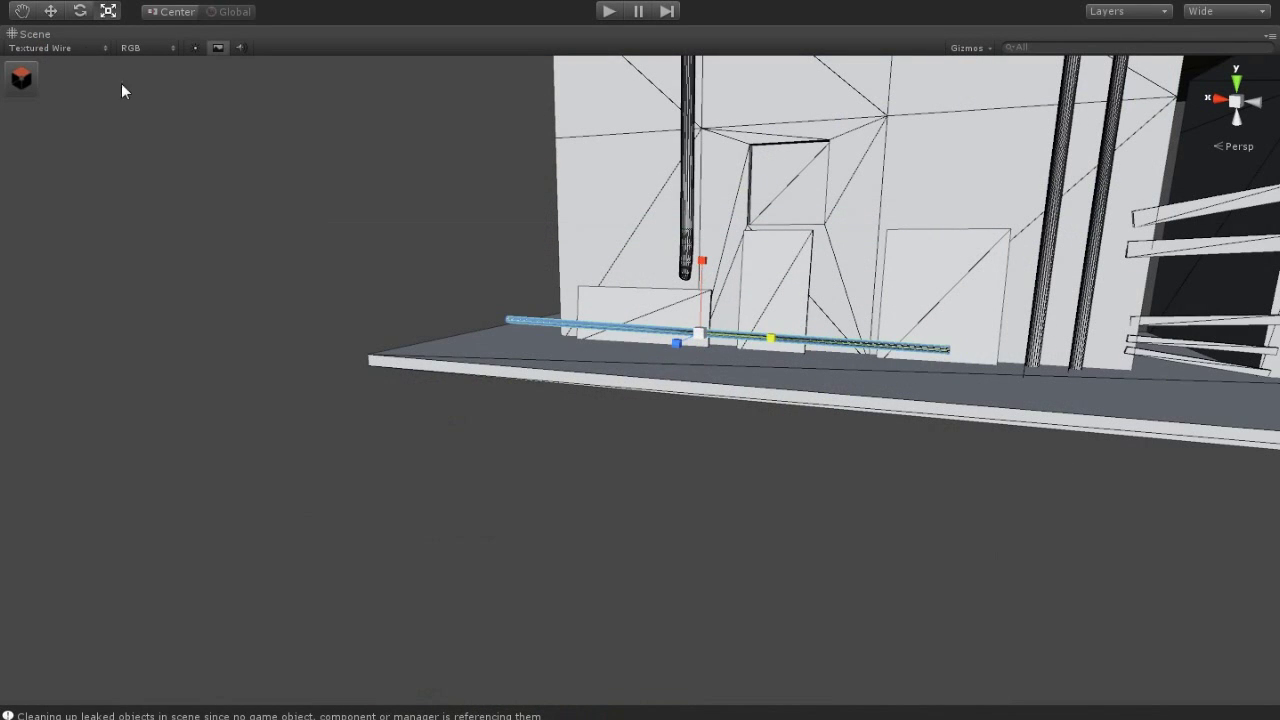
pyautogui.press('w')
pyautogui.moveTo(706, 258); pyautogui.dragTo(708, 228)
# Slide the bar along the wall and check its position from around the building
pyautogui.moveTo(760, 320)
pyautogui.keyDown('alt'); pyautogui.mouseDown()
pyautogui.moveTo(1001, 363)
pyautogui.moveTo(523, 486)
pyautogui.mouseUp(); pyautogui.keyUp('alt')
pyautogui.moveTo(723, 366); pyautogui.dragTo(786, 366)
pyautogui.click(726, 460)
pyautogui.moveTo(726, 460)
pyautogui.keyDown('alt'); pyautogui.mouseDown()
pyautogui.moveTo(604, 586)
pyautogui.moveTo(780, 477)
pyautogui.moveTo(578, 548)
pyautogui.moveTo(554, 520)
pyautogui.moveTo(397, 475)
pyautogui.moveTo(420, 480)
pyautogui.mouseUp(); pyautogui.keyUp('alt')
pyautogui.click(780, 477)
pyautogui.click(642, 557)
pyautogui.moveTo(642, 557)
pyautogui.keyDown('alt'); pyautogui.mouseDown()
pyautogui.moveTo(409, 504)
pyautogui.moveTo(597, 473)
pyautogui.mouseUp(); pyautogui.keyUp('alt')
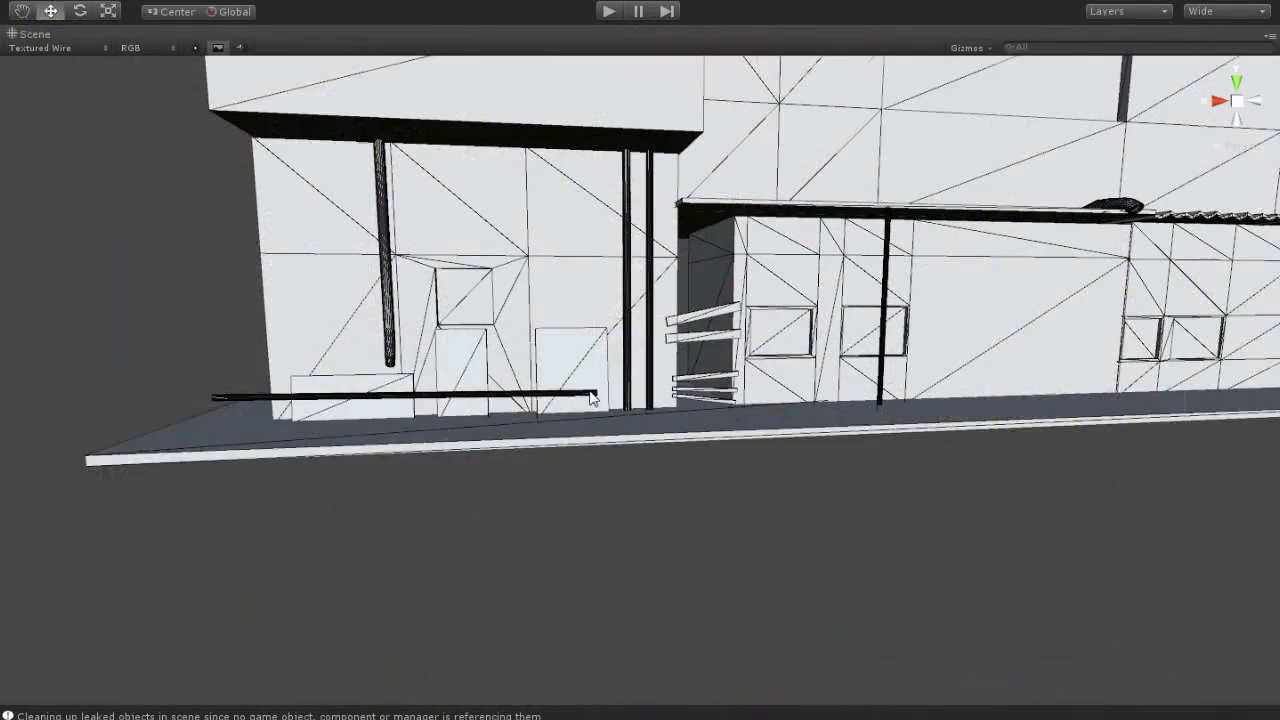
pyautogui.click(602, 410)
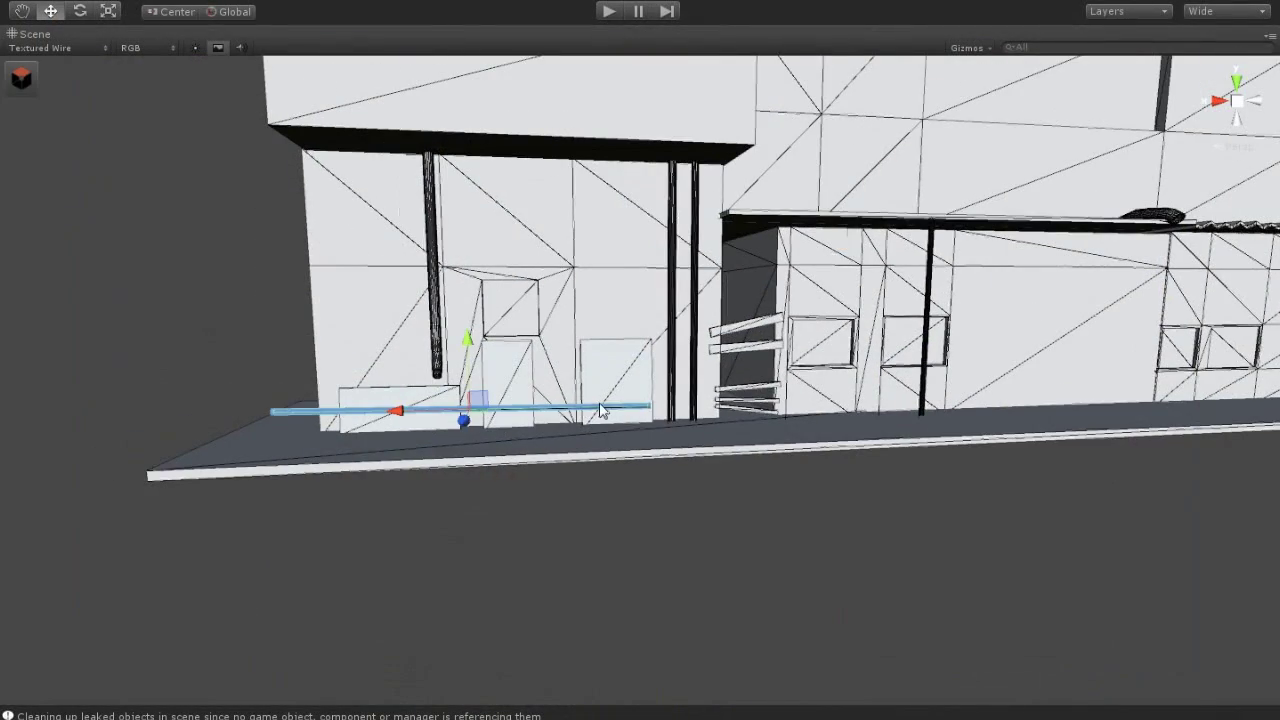
pyautogui.moveTo(407, 419)
pyautogui.keyDown('alt'); pyautogui.mouseDown()
pyautogui.moveTo(473, 535)
pyautogui.moveTo(697, 503)
pyautogui.moveTo(451, 528)
pyautogui.mouseUp(); pyautogui.keyUp('alt')
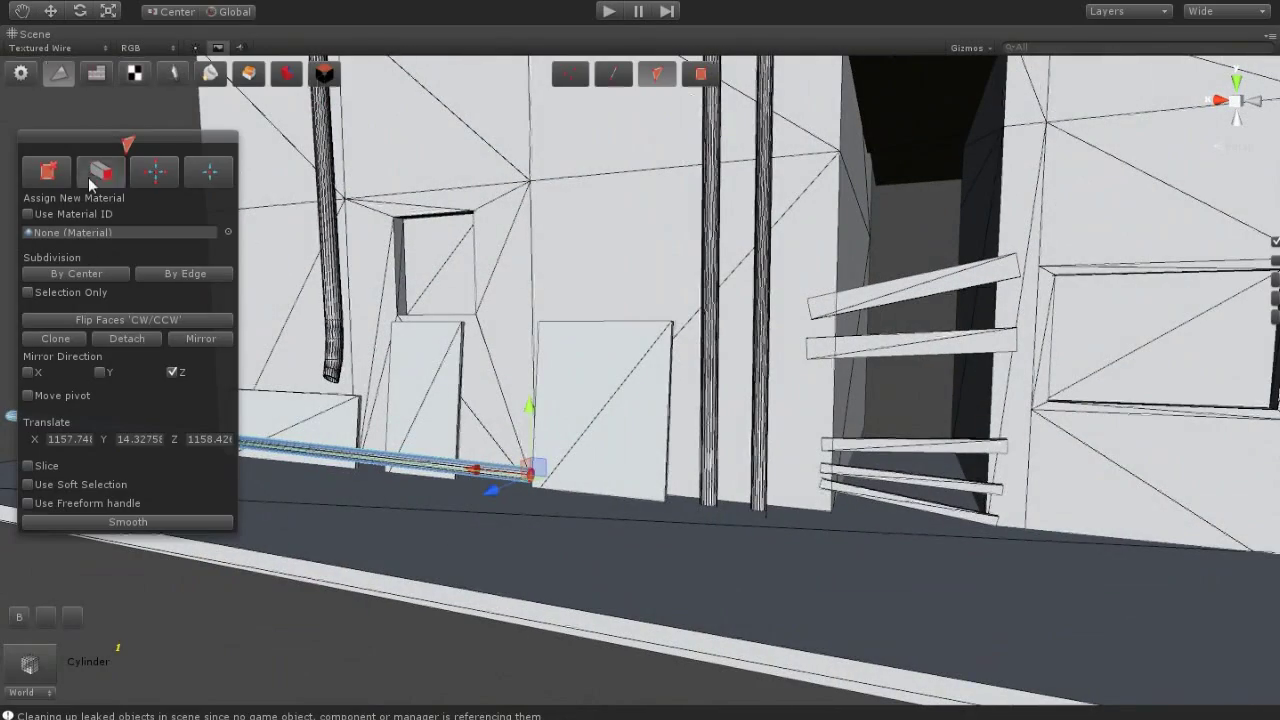
# Drag the rail's end vertex further along the wall, then deselect the finished rail
pyautogui.moveTo(530, 478); pyautogui.dragTo(645, 482)
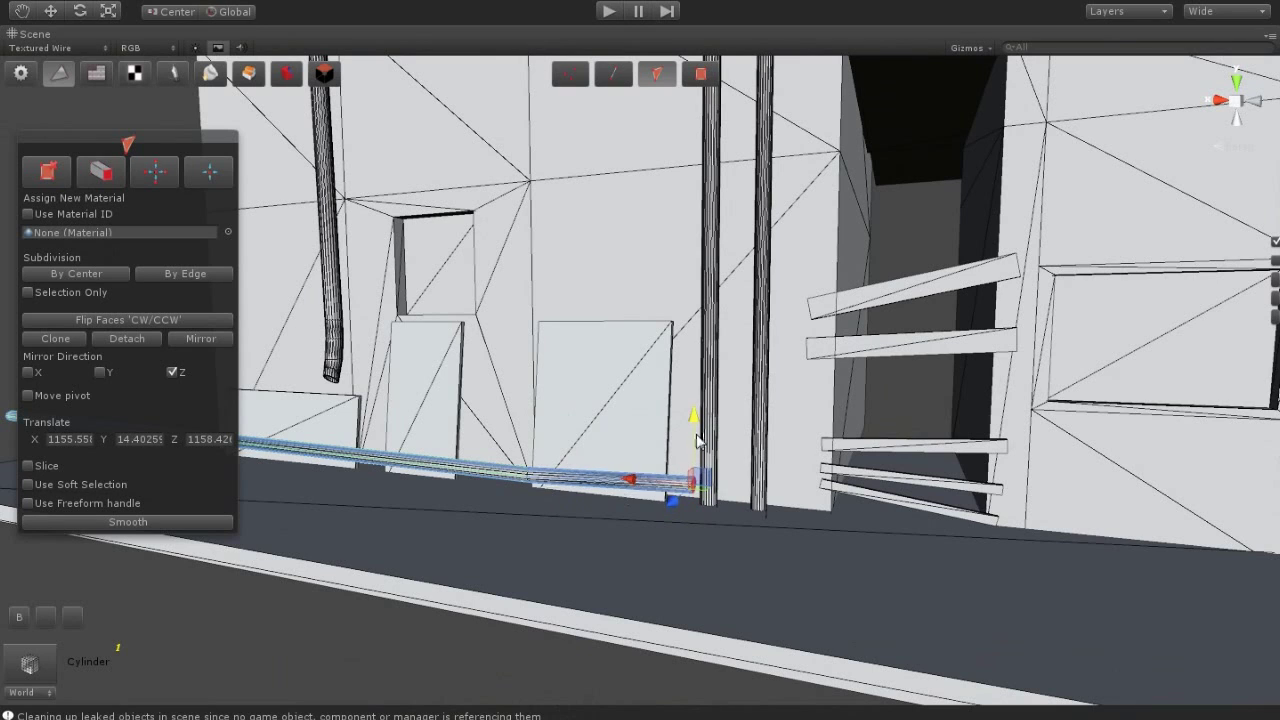
pyautogui.moveTo(618, 482); pyautogui.dragTo(790, 500)
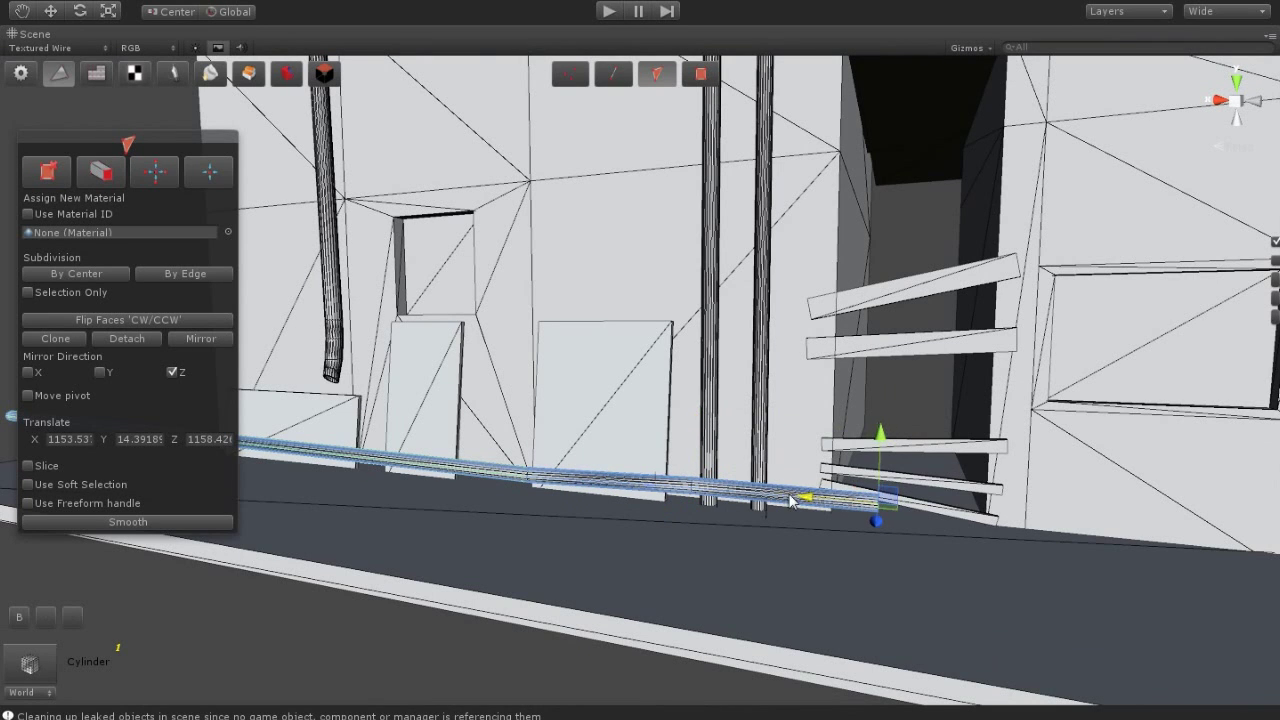
pyautogui.moveTo(433, 652)
pyautogui.keyDown('alt'); pyautogui.mouseDown()
pyautogui.moveTo(770, 440)
pyautogui.moveTo(895, 441)
pyautogui.moveTo(845, 491)
pyautogui.mouseUp(); pyautogui.keyUp('alt')
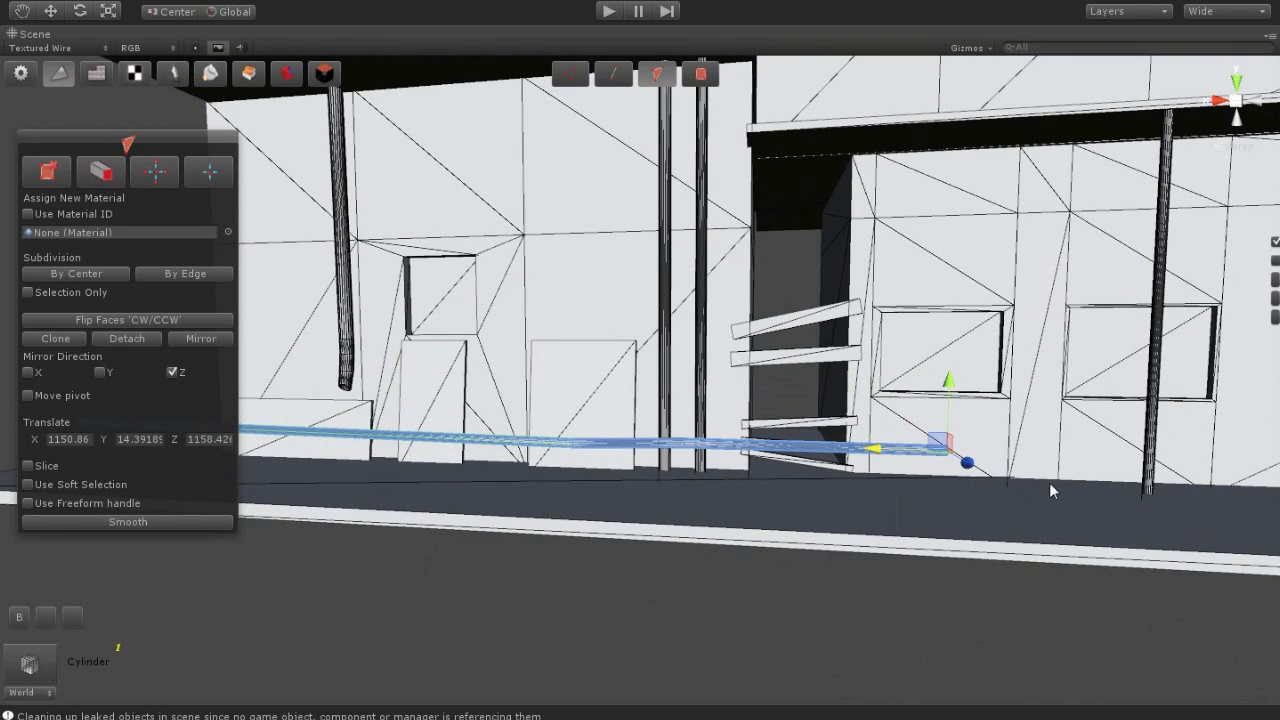
pyautogui.moveTo(948, 441); pyautogui.dragTo(1043, 487)
pyautogui.moveTo(951, 489)
pyautogui.keyDown('alt'); pyautogui.mouseDown()
pyautogui.moveTo(915, 548)
pyautogui.moveTo(422, 349)
pyautogui.mouseUp(); pyautogui.keyUp('alt')
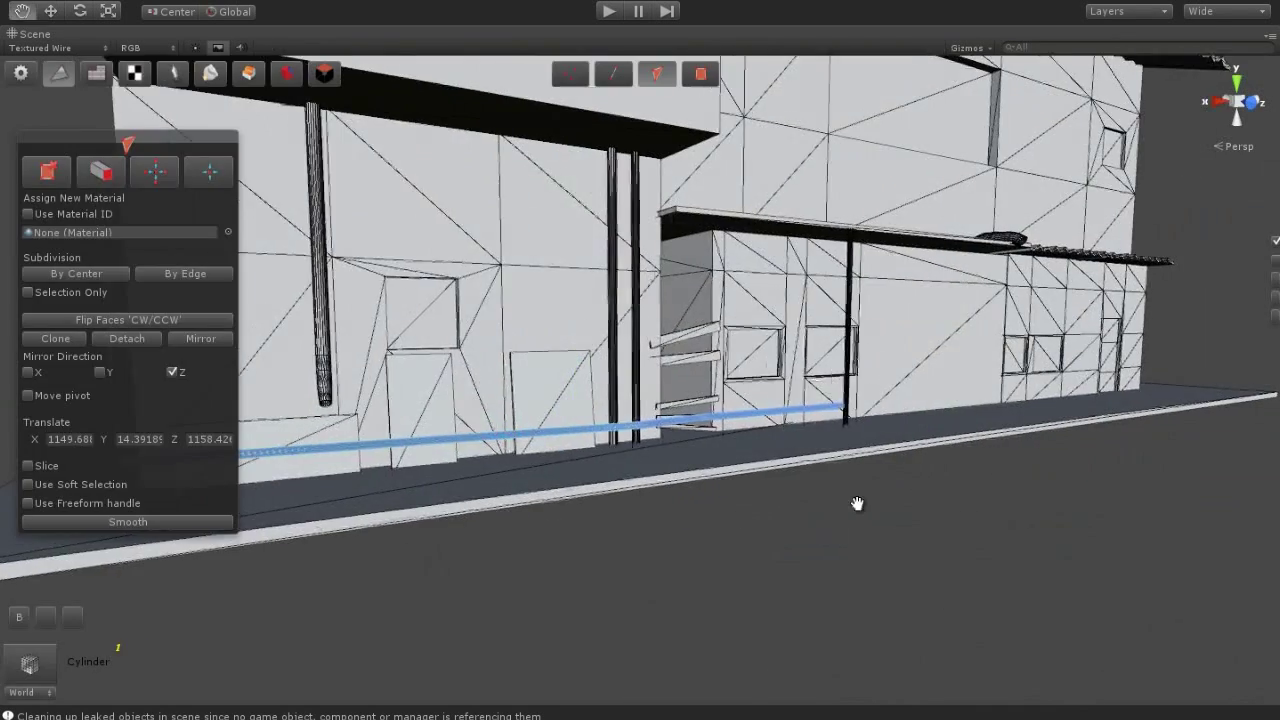
pyautogui.press('g')
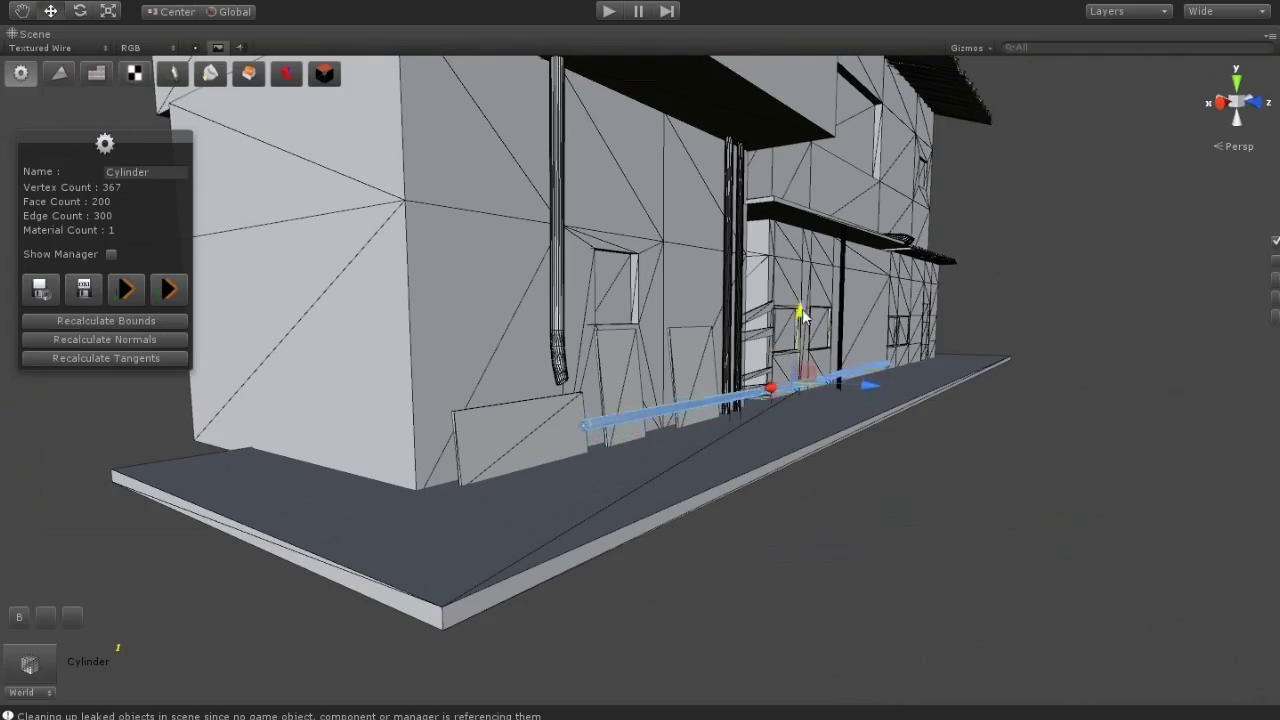
pyautogui.click(812, 504)
pyautogui.moveTo(812, 504)
pyautogui.keyDown('alt'); pyautogui.mouseDown()
pyautogui.moveTo(363, 508)
pyautogui.moveTo(551, 604)
pyautogui.moveTo(586, 494)
pyautogui.mouseUp(); pyautogui.keyUp('alt')
# Create a new cylinder and stretch it taller
pyautogui.click(150, 1)
pyautogui.moveTo(190, 28)
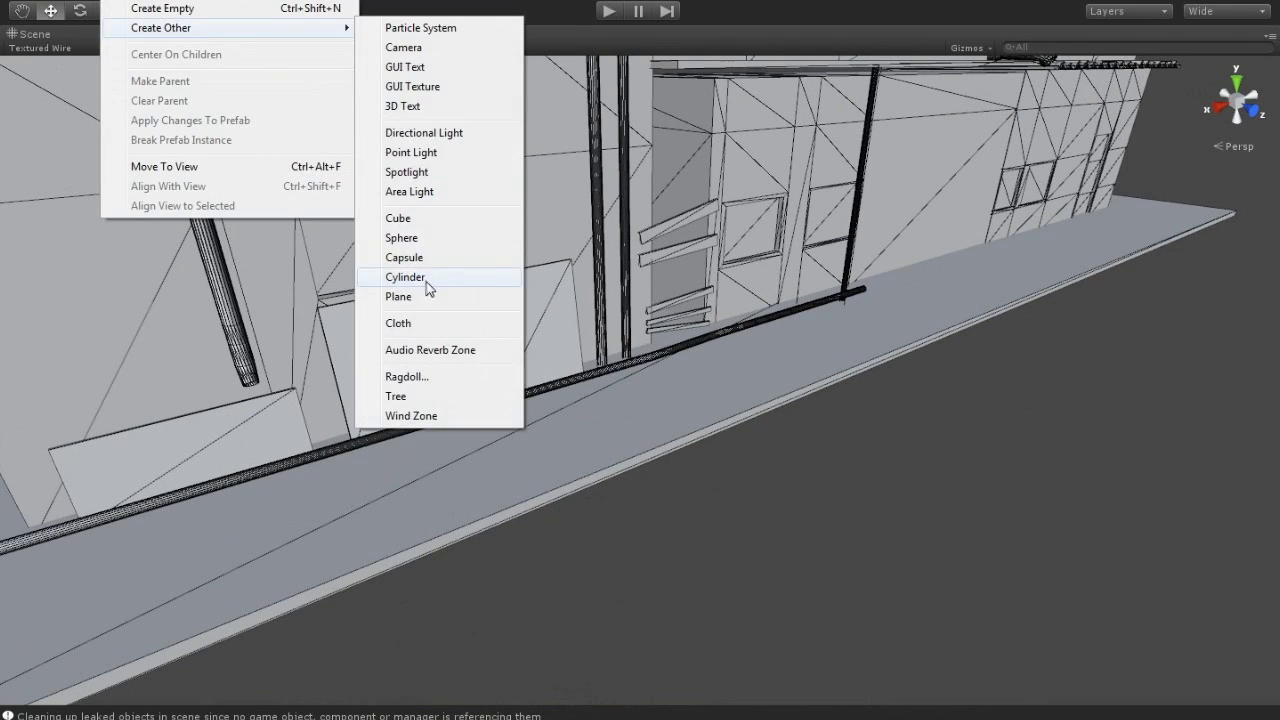
pyautogui.click(423, 283)
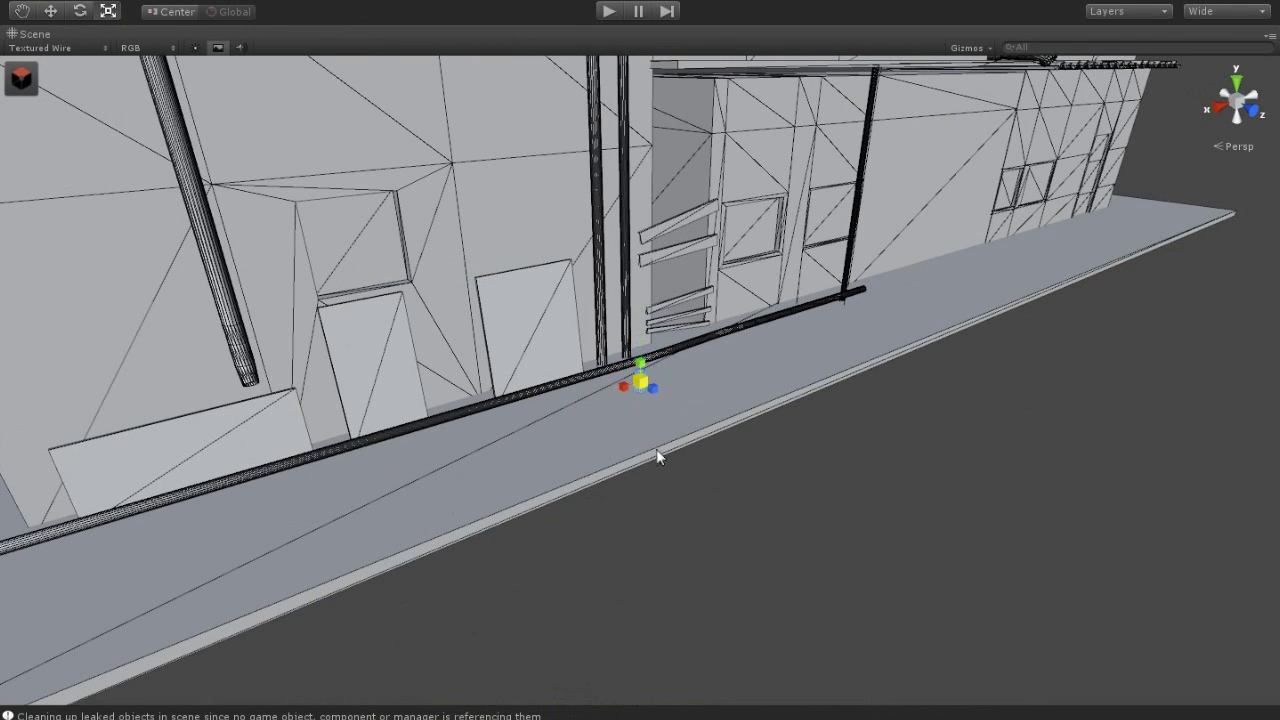
pyautogui.moveTo(640, 362); pyautogui.dragTo(641, 199)
pyautogui.moveTo(652, 55)
pyautogui.keyDown('alt'); pyautogui.mouseDown()
pyautogui.moveTo(866, 300)
pyautogui.moveTo(848, 302)
pyautogui.mouseUp(); pyautogui.keyUp('alt')
# Move the cylinder onto the walkway and scale it into a tall thin post resting on the walkway
pyautogui.click(52, 11)
pyautogui.moveTo(710, 382); pyautogui.dragTo(758, 364)
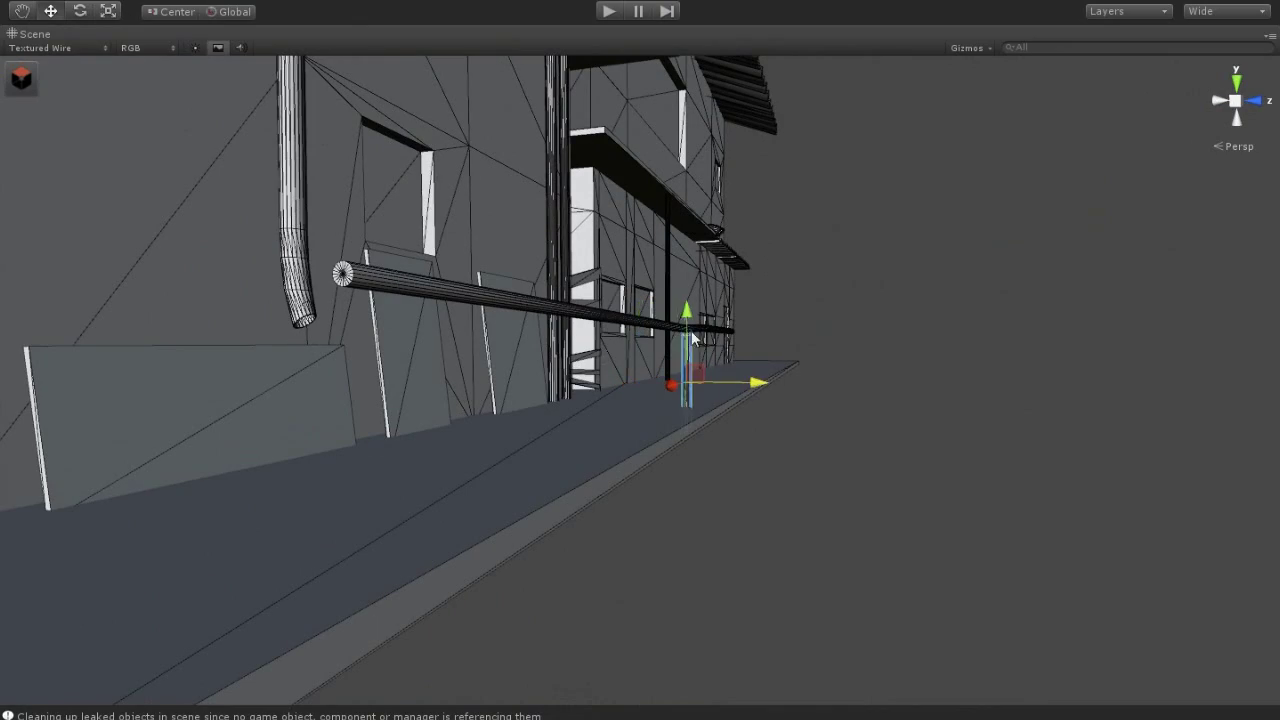
pyautogui.press('f')
pyautogui.keyDown('alt'); pyautogui.moveTo(663, 407); pyautogui.dragTo(822, 467); pyautogui.keyUp('alt')
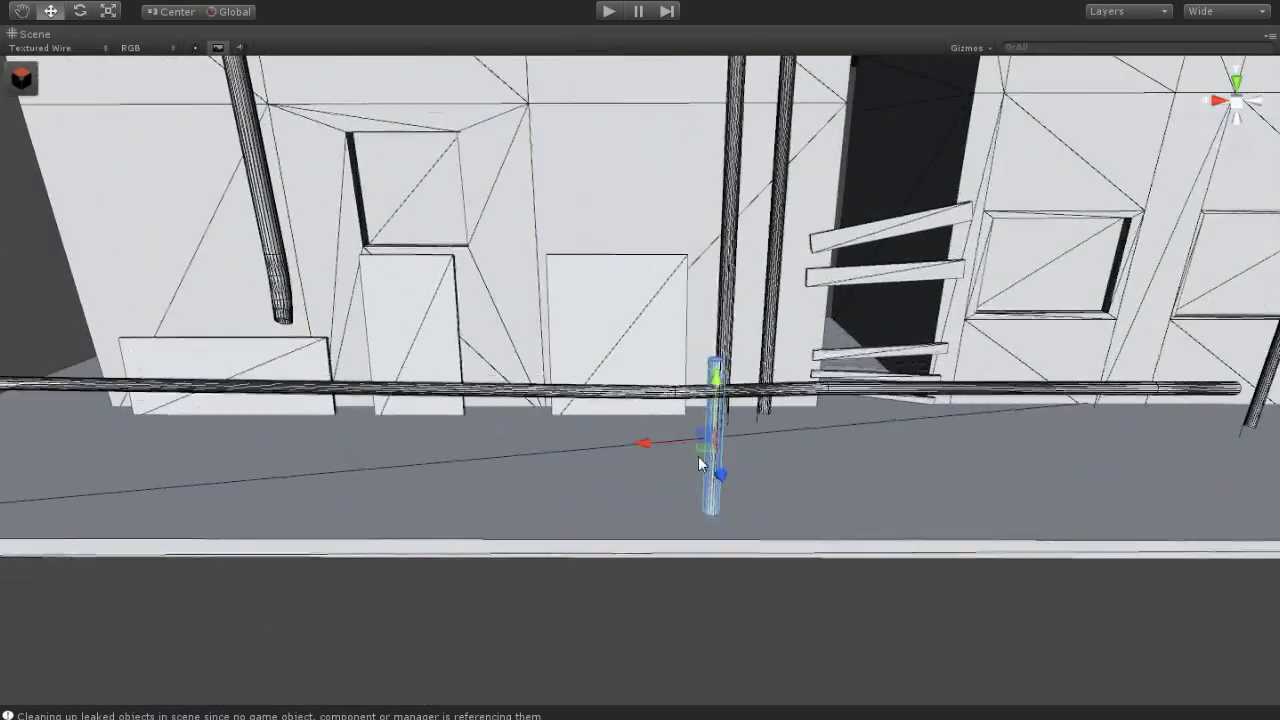
pyautogui.press('r')
pyautogui.moveTo(780, 366); pyautogui.dragTo(782, 456)
pyautogui.moveTo(782, 385)
pyautogui.mouseDown()
pyautogui.moveTo(786, 357)
pyautogui.moveTo(601, 266)
pyautogui.mouseUp()
pyautogui.press('w')
pyautogui.moveTo(777, 351); pyautogui.dragTo(778, 370)
# Slide the post beneath the rail, then move it far left along the railing
pyautogui.keyDown('alt'); pyautogui.moveTo(825, 589); pyautogui.dragTo(587, 606); pyautogui.keyUp('alt')
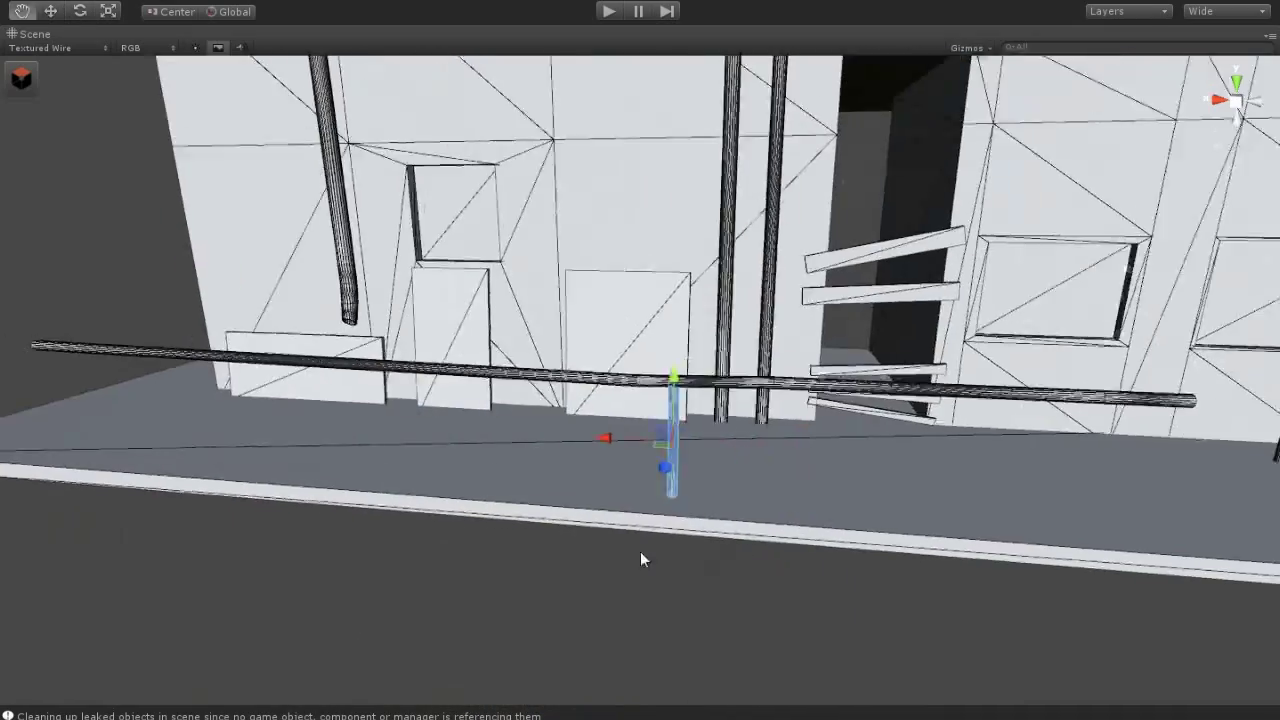
pyautogui.keyDown('alt'); pyautogui.moveTo(640, 551); pyautogui.dragTo(733, 483); pyautogui.keyUp('alt')
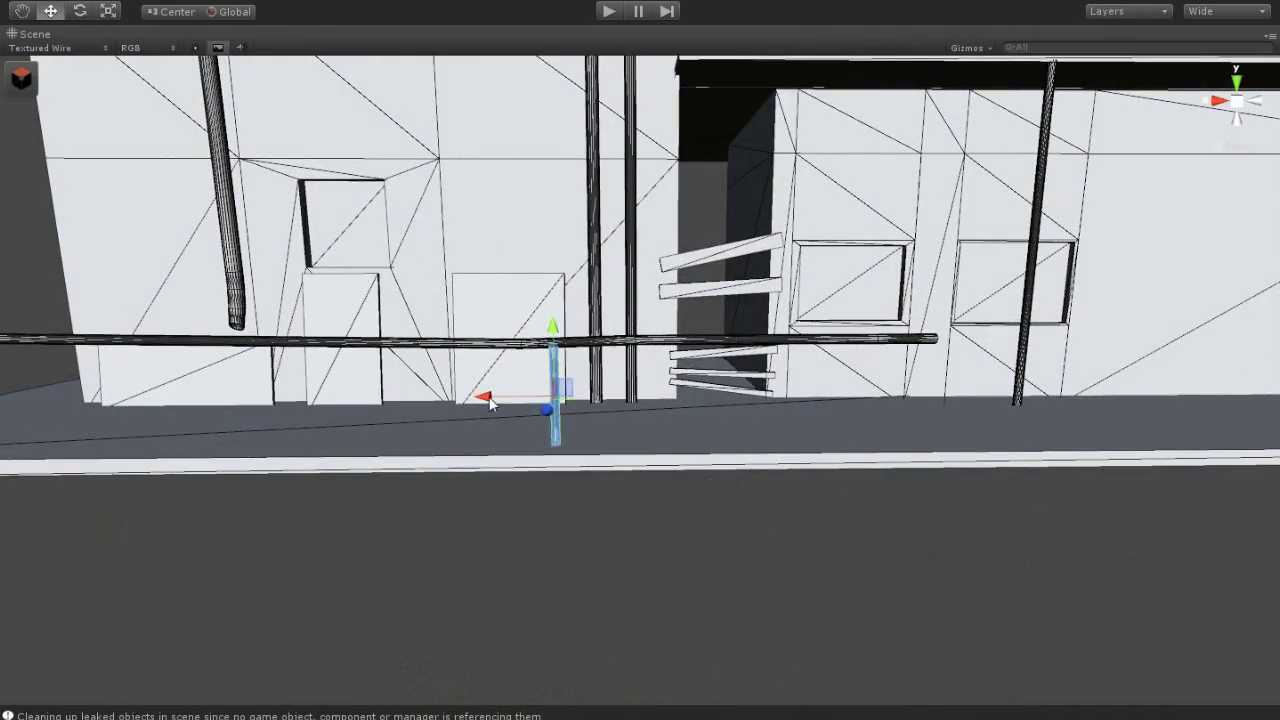
pyautogui.moveTo(485, 398); pyautogui.dragTo(860, 397)
pyautogui.moveTo(936, 518)
pyautogui.keyDown('alt'); pyautogui.mouseDown()
pyautogui.moveTo(731, 537)
pyautogui.moveTo(656, 426)
pyautogui.mouseUp(); pyautogui.keyUp('alt')
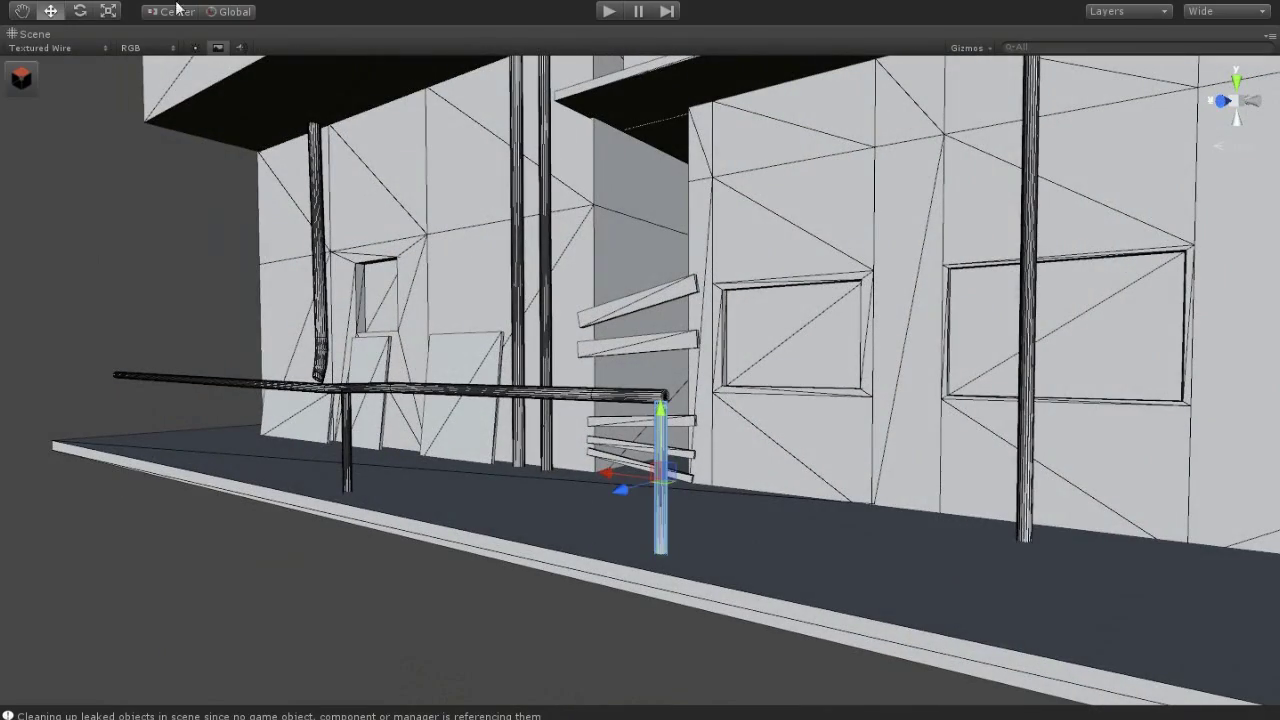
pyautogui.press('r')
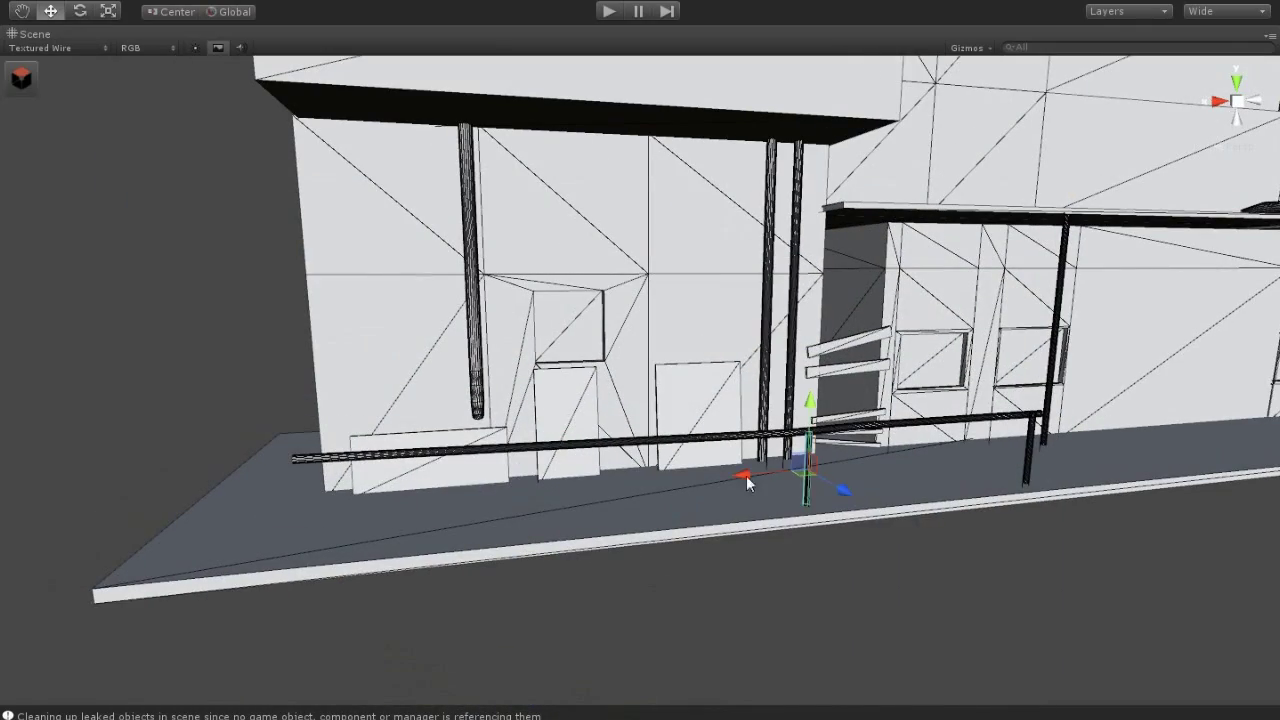
pyautogui.moveTo(746, 475); pyautogui.dragTo(498, 500)
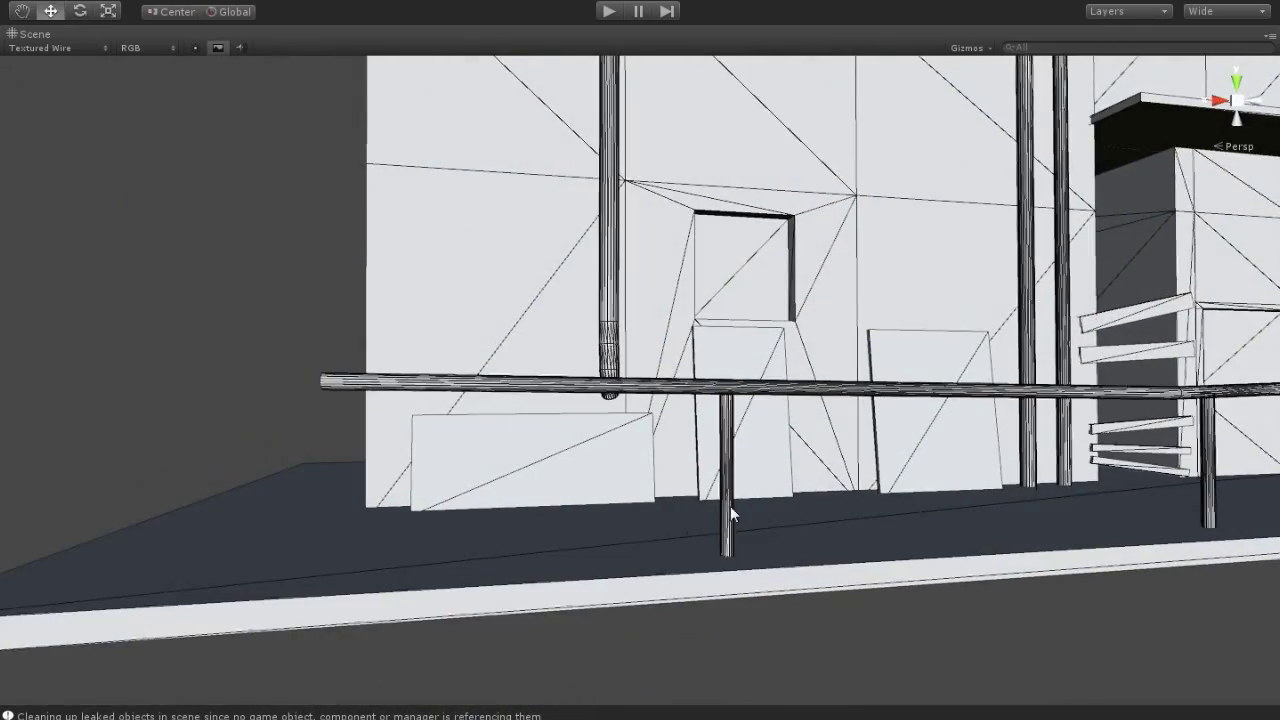
pyautogui.click(727, 503)
pyautogui.moveTo(692, 502); pyautogui.dragTo(310, 510)
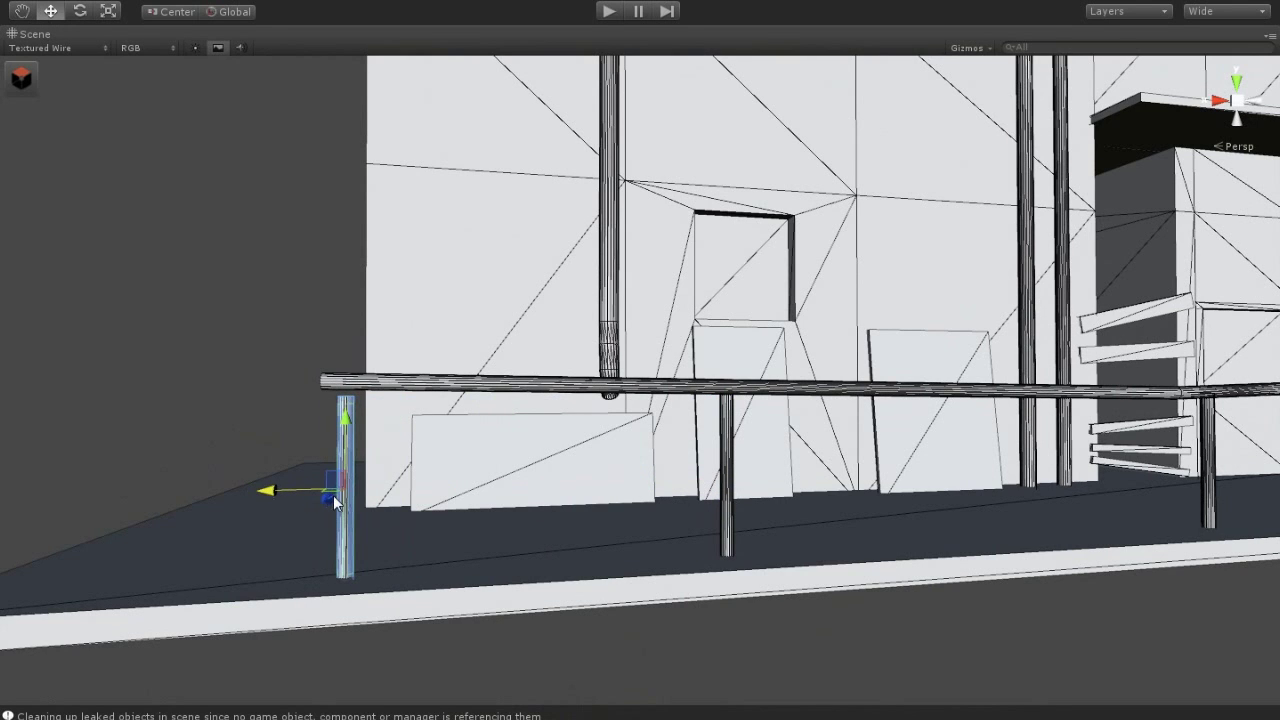
# In the mesh editing tools, adjust the height of the post's top
pyautogui.click(30, 84)
pyautogui.click(59, 73)
pyautogui.click(345, 390)
pyautogui.moveTo(356, 323)
pyautogui.keyDown('alt'); pyautogui.mouseDown()
pyautogui.moveTo(708, 505)
pyautogui.moveTo(637, 462)
pyautogui.mouseUp(); pyautogui.keyUp('alt')
# Show the scene shaded without wireframe and inspect the railing posts
pyautogui.click(740, 491)
pyautogui.keyDown('alt'); pyautogui.moveTo(740, 491); pyautogui.dragTo(0, 160); pyautogui.keyUp('alt')
pyautogui.click(40, 48)
pyautogui.click(50, 62)
pyautogui.moveTo(543, 531)
pyautogui.keyDown('alt'); pyautogui.mouseDown()
pyautogui.moveTo(694, 523)
pyautogui.moveTo(599, 576)
pyautogui.moveTo(660, 434)
pyautogui.mouseUp(); pyautogui.keyUp('alt')
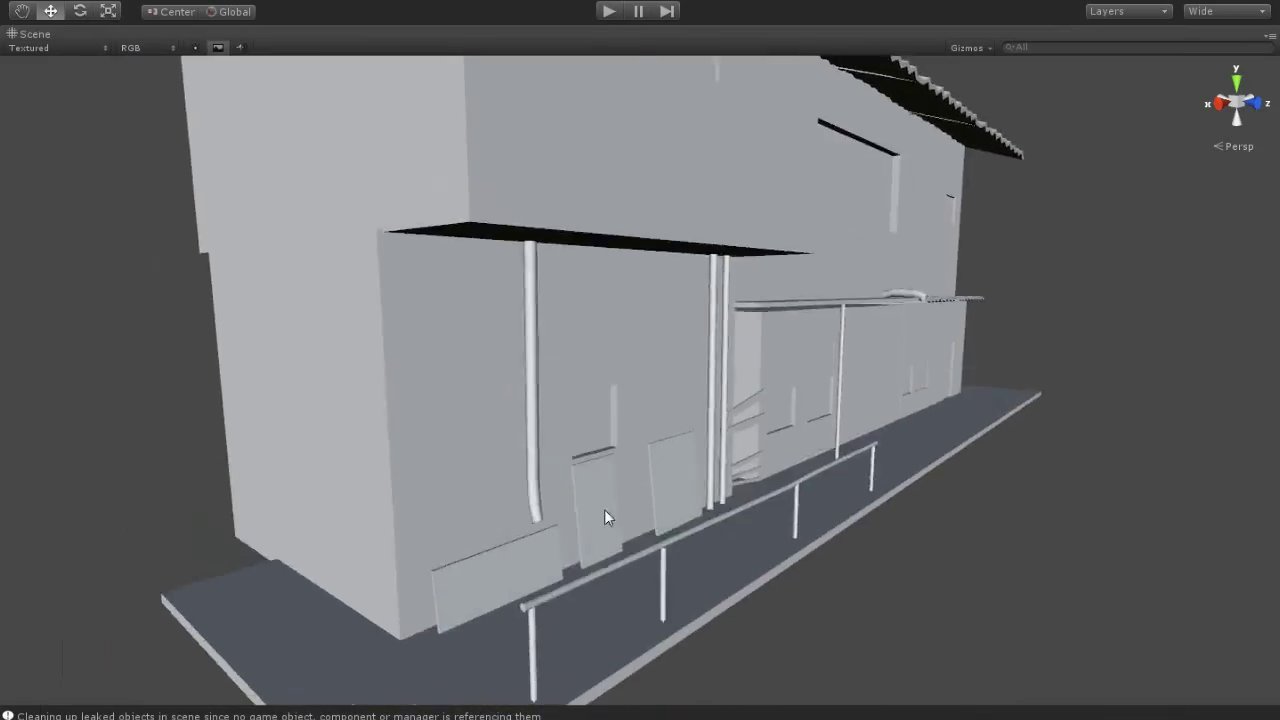
# Turn the wireframe overlay back on and save the scene
pyautogui.keyDown('alt'); pyautogui.moveTo(604, 509); pyautogui.dragTo(540, 534); pyautogui.keyUp('alt')
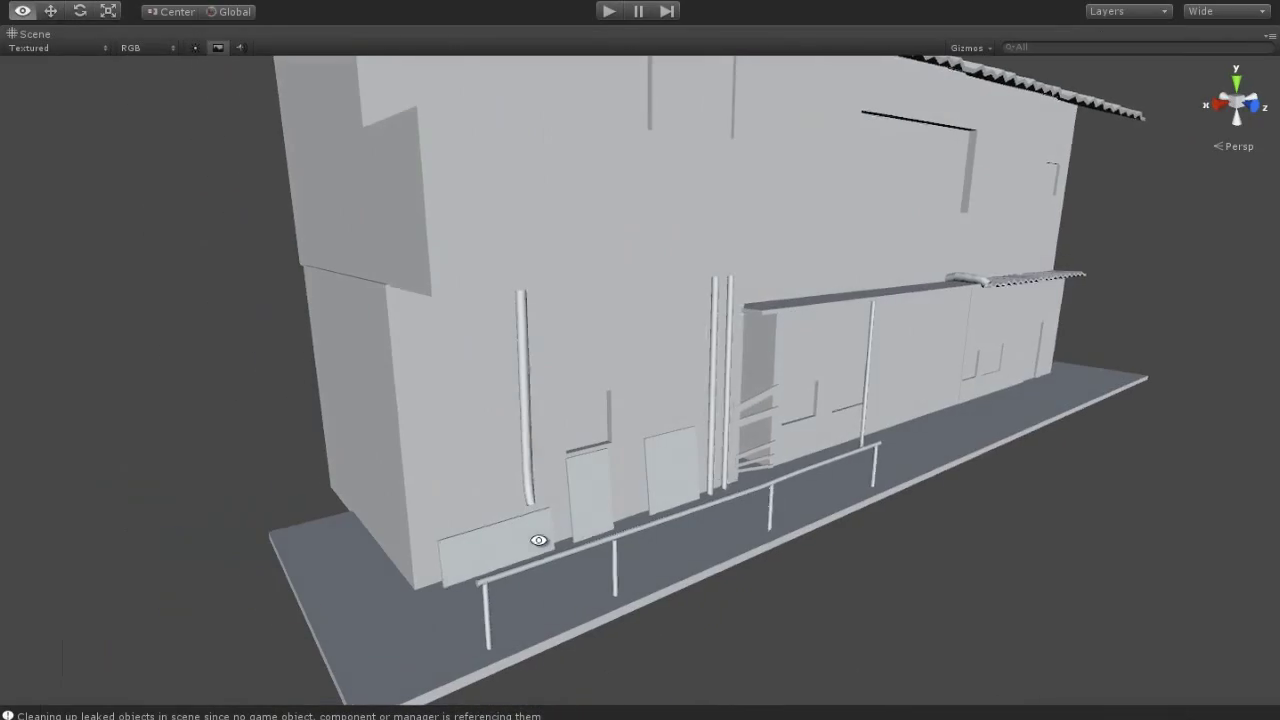
pyautogui.click(40, 48)
pyautogui.click(48, 108)
pyautogui.click(45, 54)
# Create another cylinder and frame the view on it
pyautogui.moveTo(620, 470)
pyautogui.keyDown('alt'); pyautogui.mouseDown()
pyautogui.moveTo(537, 481)
pyautogui.moveTo(551, 506)
pyautogui.mouseUp(); pyautogui.keyUp('alt')
pyautogui.click(130, 1)
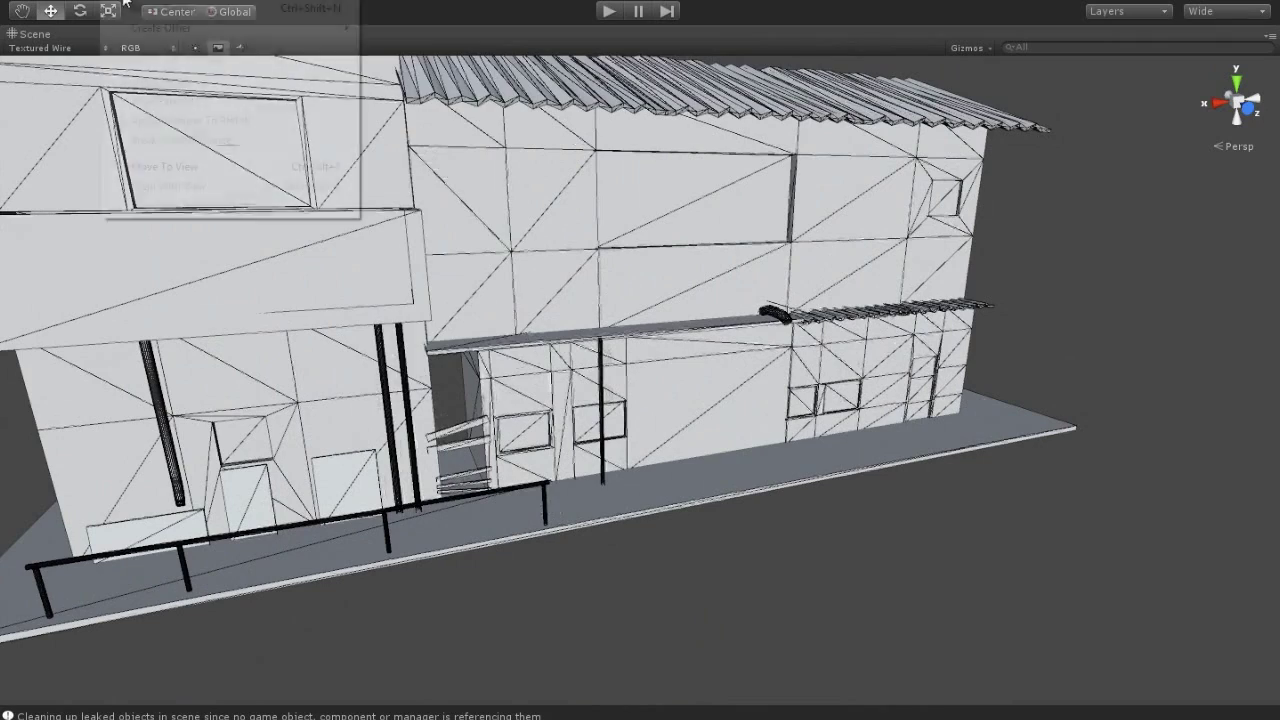
pyautogui.moveTo(165, 28)
pyautogui.click(424, 281)
pyautogui.press('f')
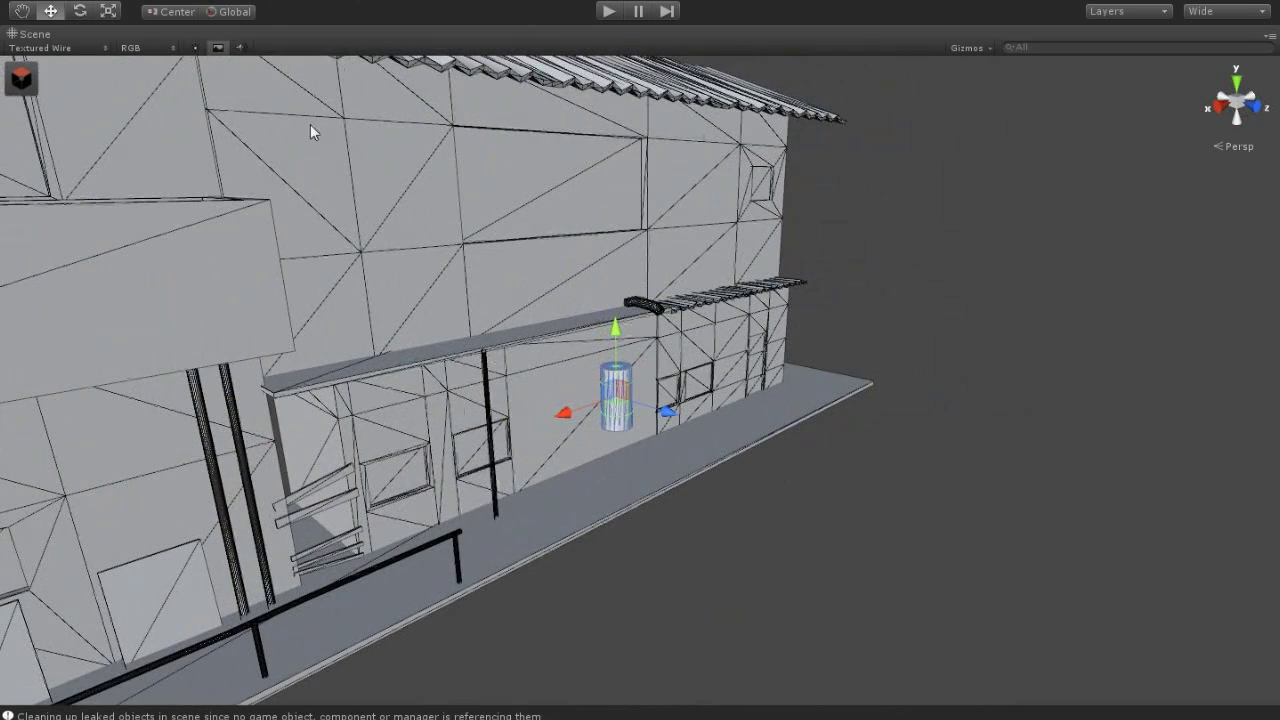
pyautogui.press('r')
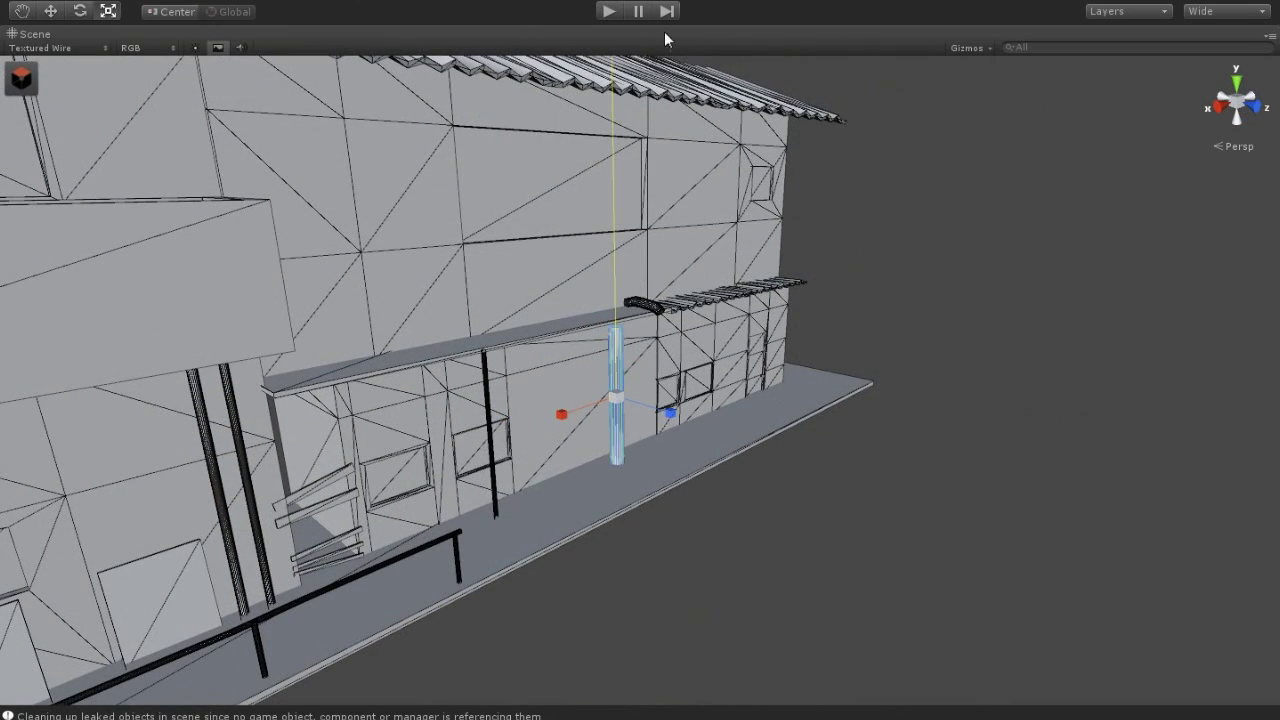
# Move the cylinder beside the building front
pyautogui.keyDown('alt'); pyautogui.moveTo(727, 498); pyautogui.dragTo(860, 514); pyautogui.keyUp('alt')
pyautogui.click(592, 419)
pyautogui.click(629, 420)
pyautogui.moveTo(674, 404); pyautogui.dragTo(529, 417)
pyautogui.keyDown('alt'); pyautogui.moveTo(481, 376); pyautogui.dragTo(457, 460); pyautogui.keyUp('alt')
pyautogui.moveTo(560, 523)
pyautogui.mouseDown()
pyautogui.moveTo(477, 517)
pyautogui.moveTo(386, 445)
pyautogui.moveTo(459, 416)
pyautogui.mouseUp()
pyautogui.moveTo(416, 452)
pyautogui.keyDown('alt'); pyautogui.mouseDown()
pyautogui.moveTo(486, 463)
pyautogui.moveTo(423, 445)
pyautogui.mouseUp(); pyautogui.keyUp('alt')
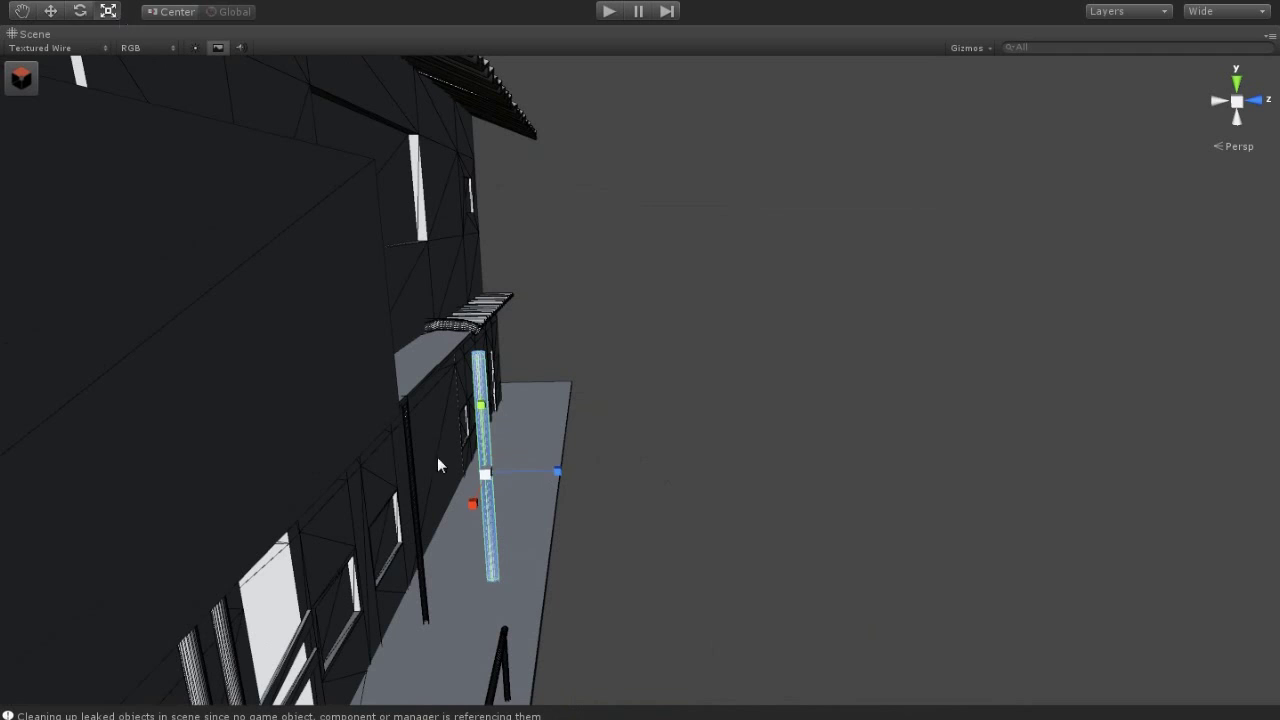
# Scale the pole up and stretch it tall toward the roof along the building front
pyautogui.moveTo(496, 472); pyautogui.dragTo(500, 469)
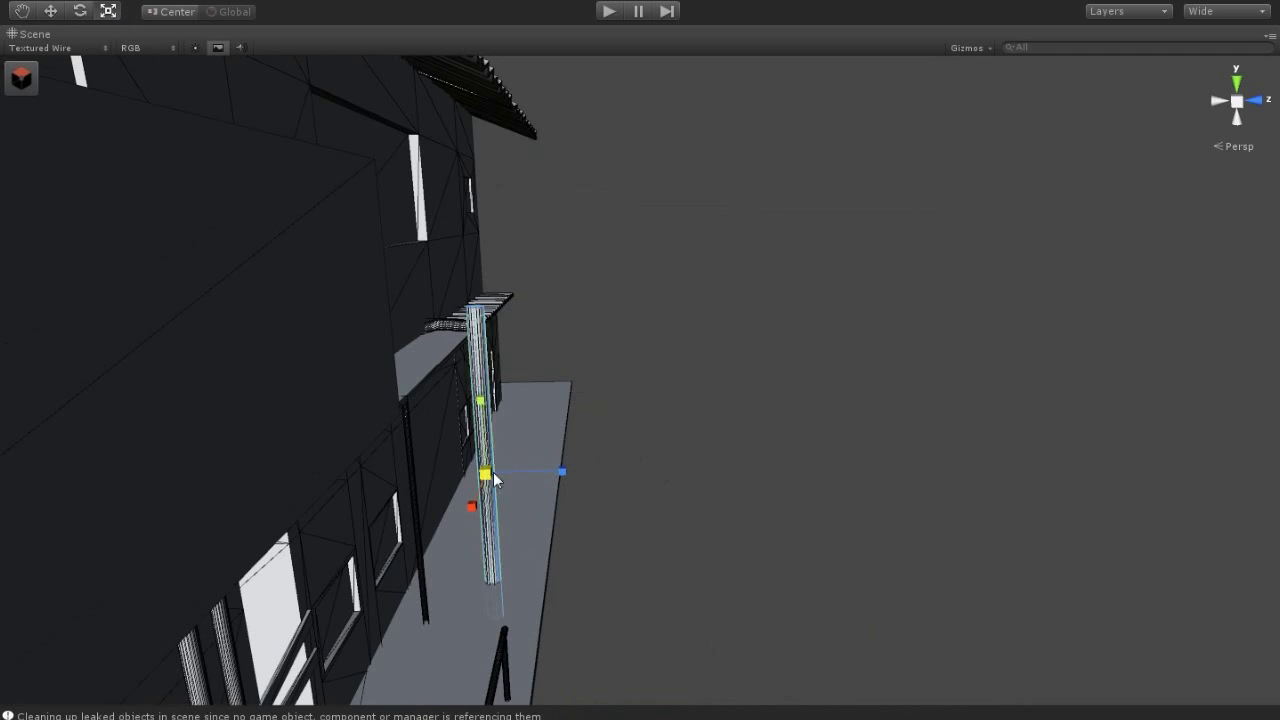
pyautogui.moveTo(480, 405); pyautogui.dragTo(484, 368)
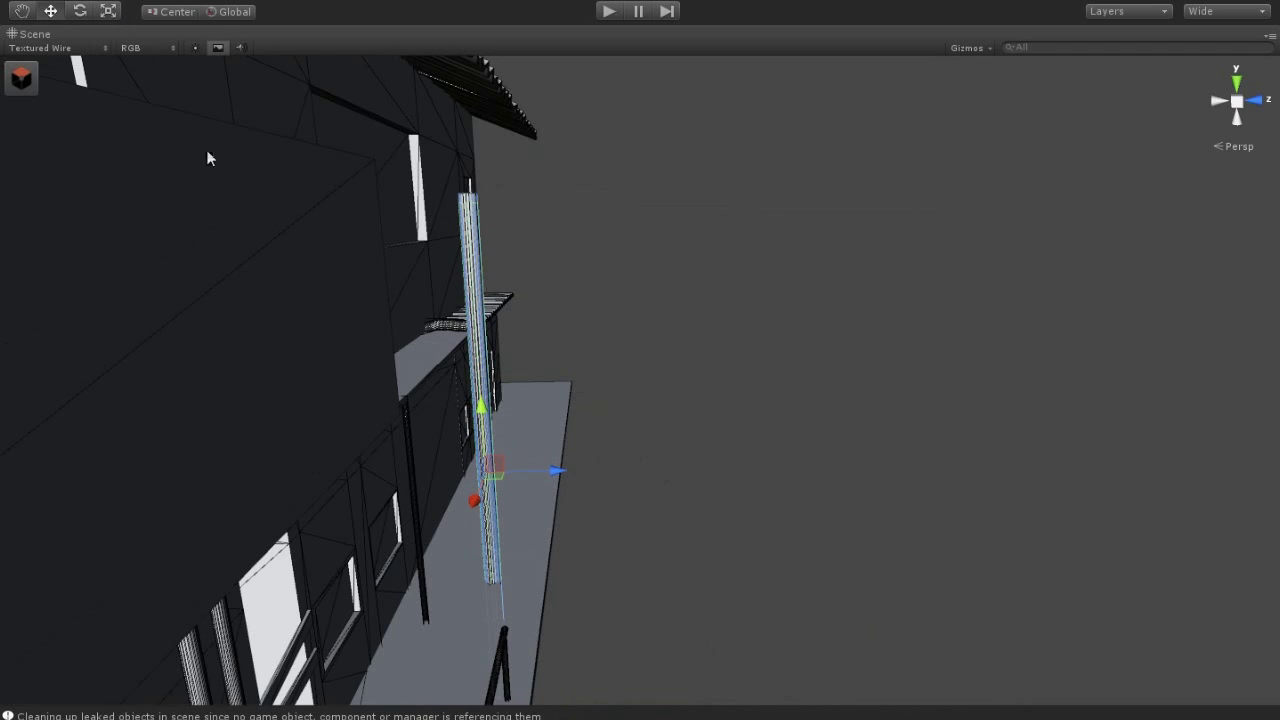
pyautogui.moveTo(485, 424); pyautogui.dragTo(500, 257)
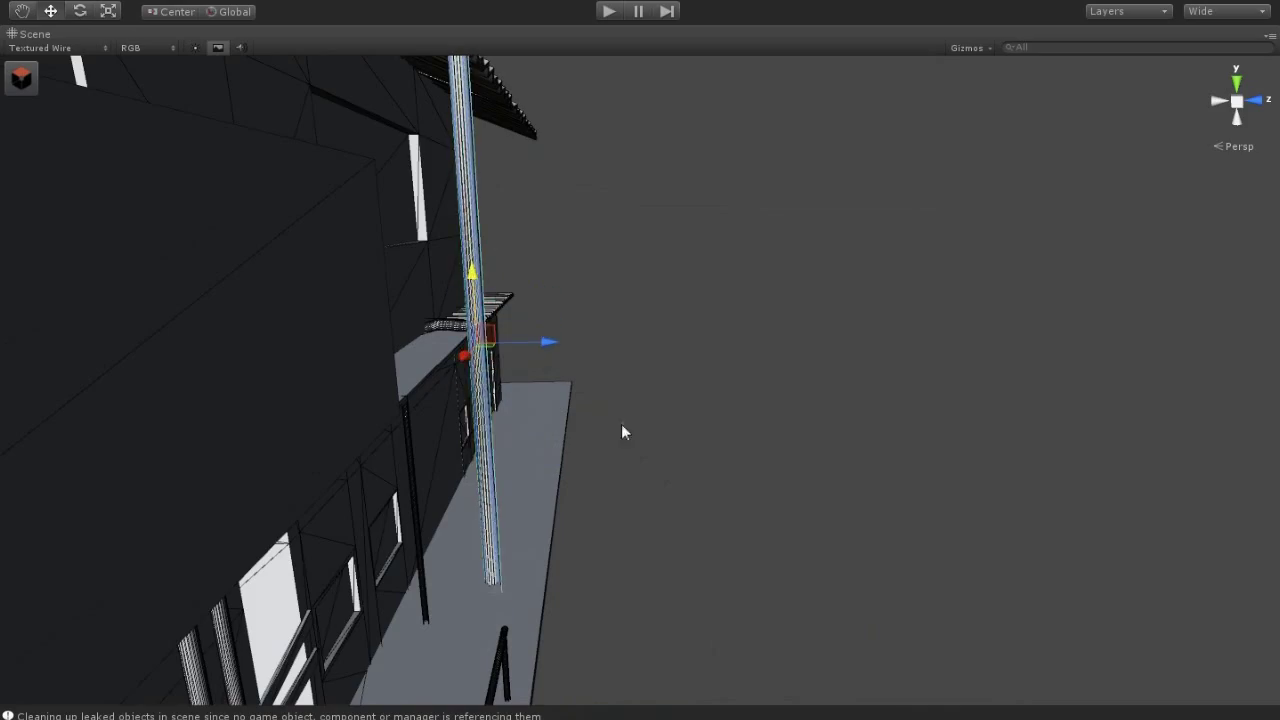
pyautogui.keyDown('alt'); pyautogui.moveTo(623, 429); pyautogui.dragTo(475, 487); pyautogui.keyUp('alt')
pyautogui.moveTo(513, 355); pyautogui.dragTo(545, 359)
# Check the utility pole from several angles over the roof and open its mesh editing tools
pyautogui.keyDown('alt'); pyautogui.moveTo(475, 520); pyautogui.dragTo(537, 586); pyautogui.keyUp('alt')
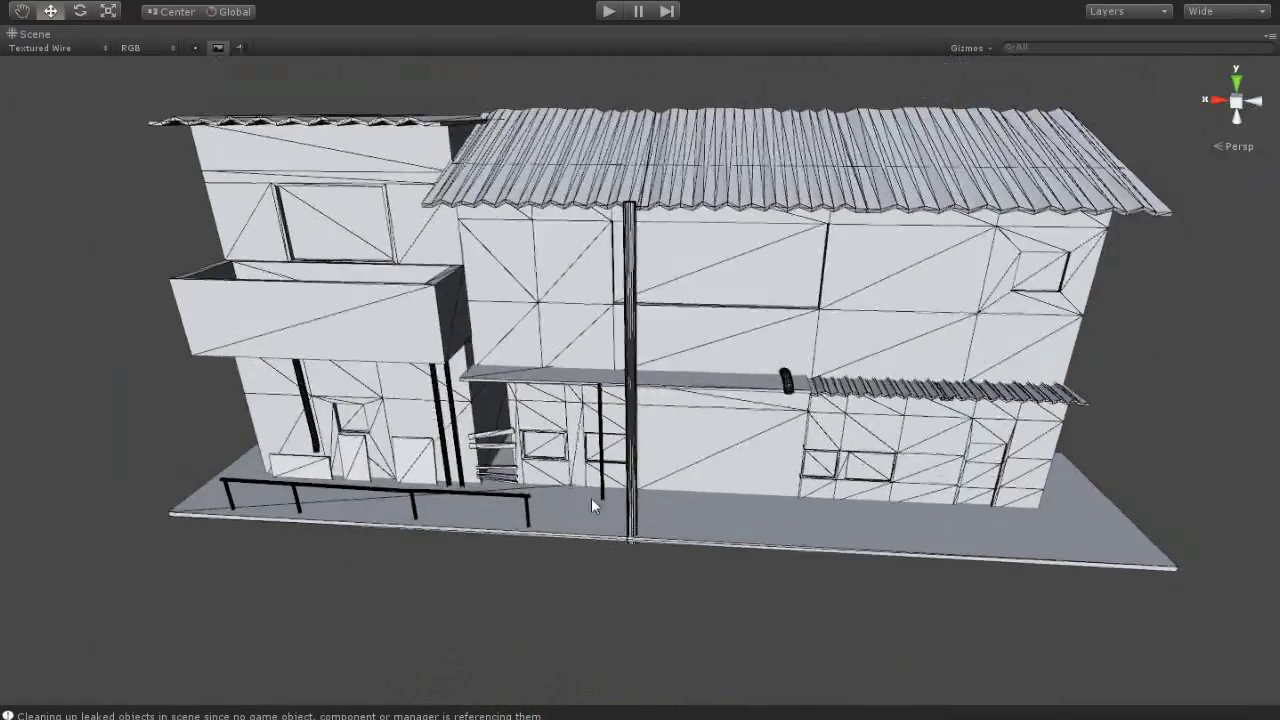
pyautogui.keyDown('alt'); pyautogui.moveTo(591, 498); pyautogui.dragTo(625, 523); pyautogui.keyUp('alt')
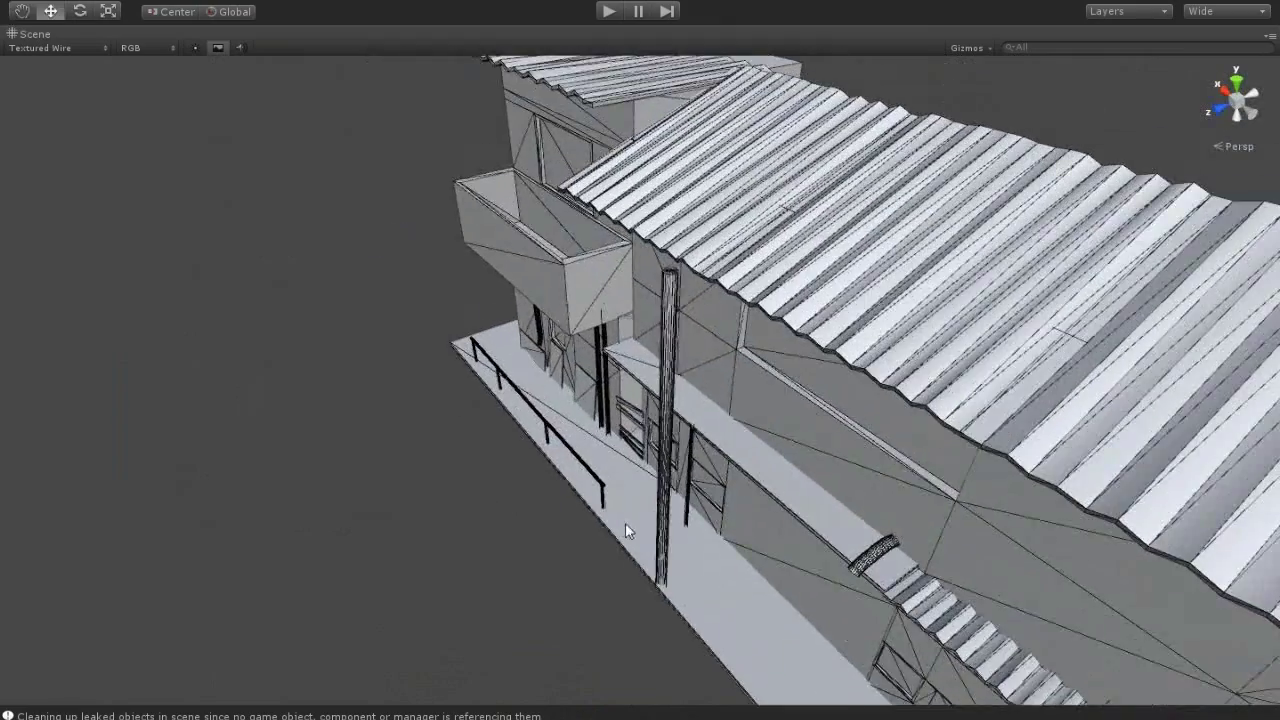
pyautogui.keyDown('alt'); pyautogui.moveTo(615, 372); pyautogui.dragTo(546, 582); pyautogui.keyUp('alt')
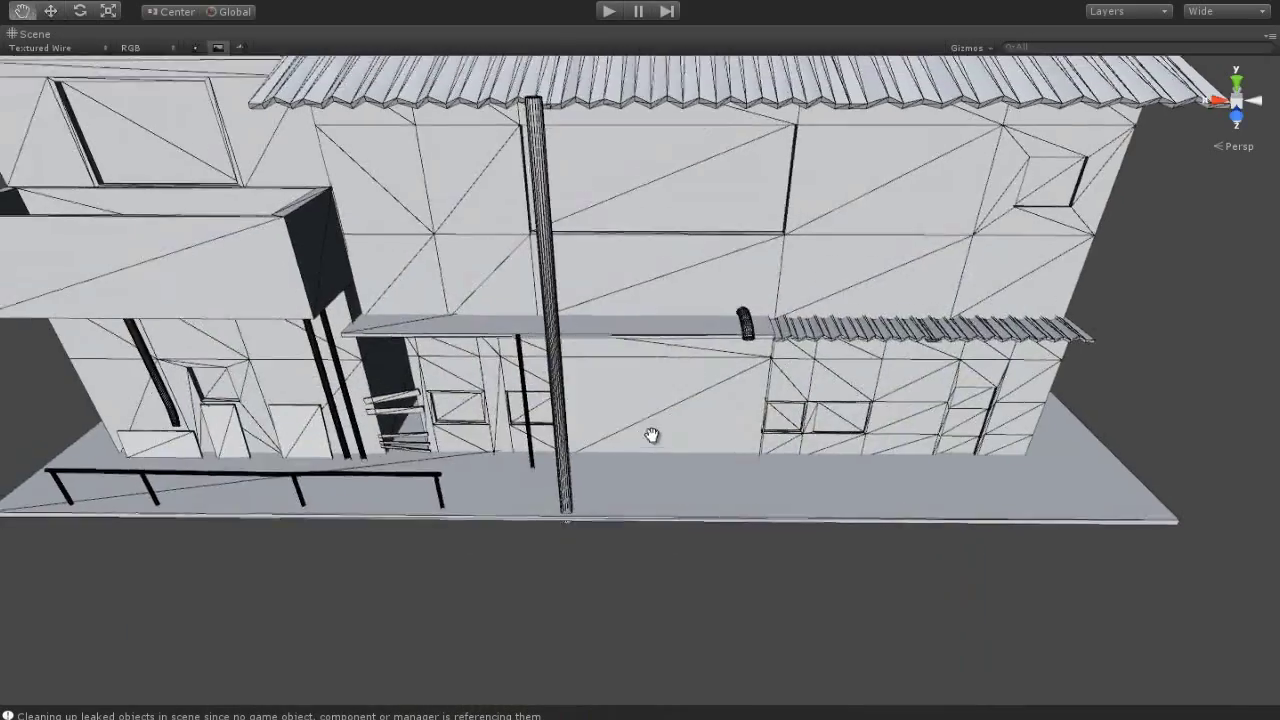
pyautogui.keyDown('alt'); pyautogui.moveTo(651, 437); pyautogui.dragTo(600, 400); pyautogui.keyUp('alt')
pyautogui.click(556, 360)
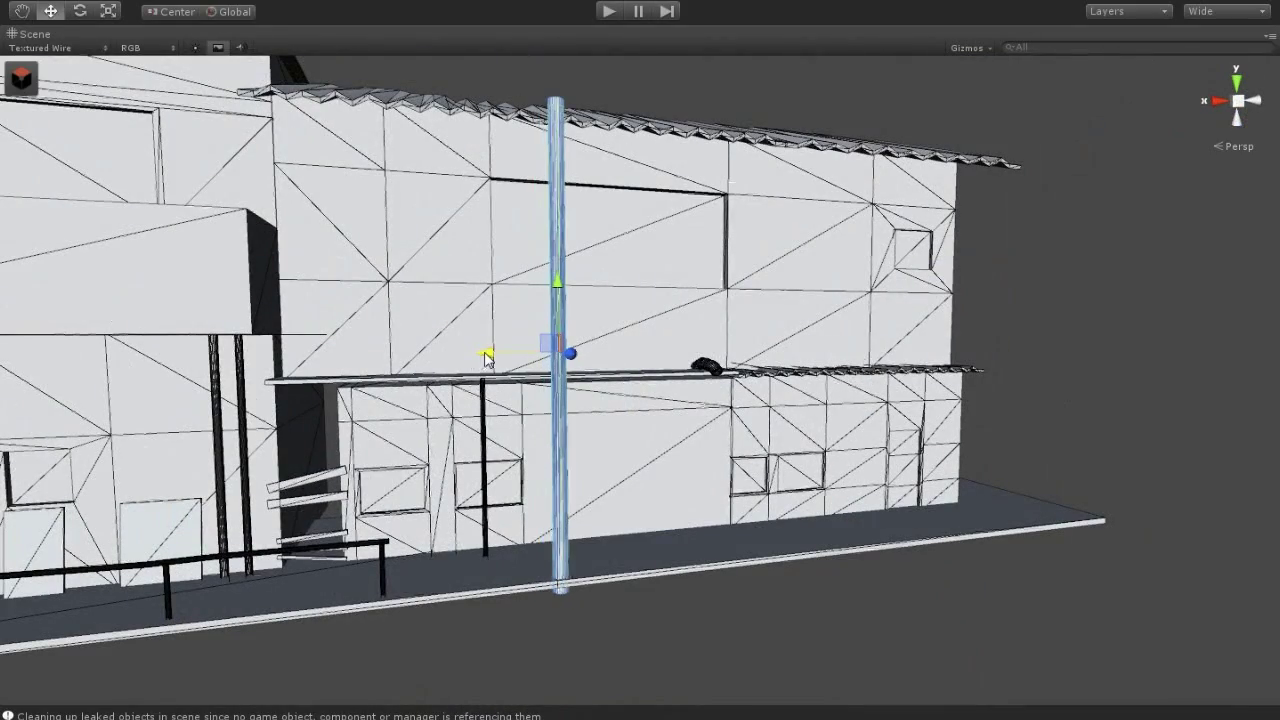
pyautogui.moveTo(622, 447)
pyautogui.keyDown('alt'); pyautogui.mouseDown()
pyautogui.moveTo(678, 464)
pyautogui.moveTo(528, 430)
pyautogui.mouseUp(); pyautogui.keyUp('alt')
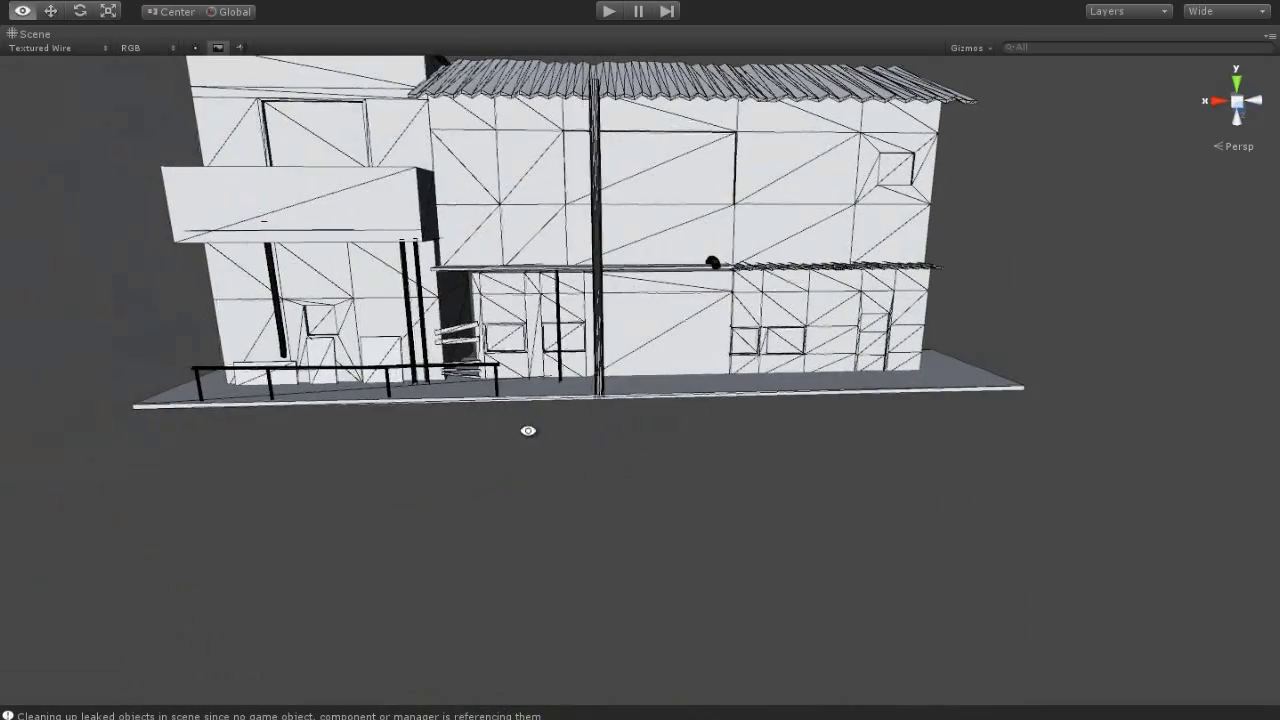
pyautogui.click(600, 362)
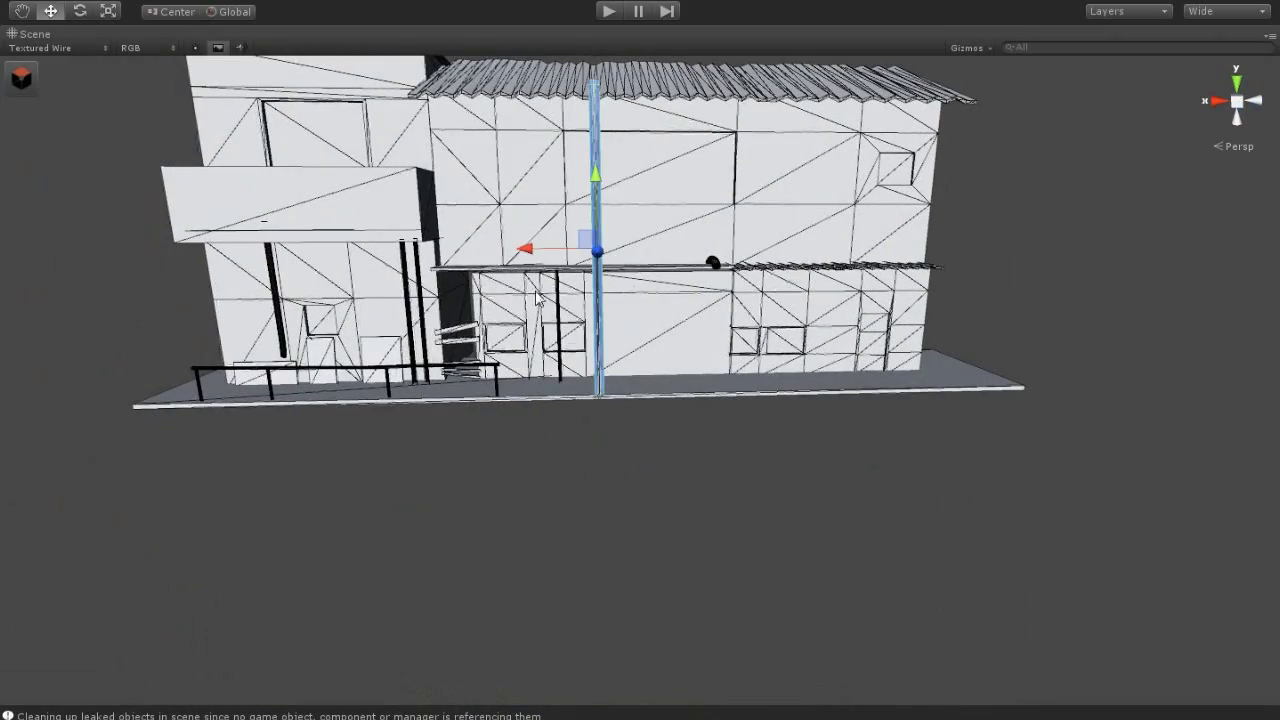
pyautogui.keyDown('alt'); pyautogui.moveTo(600, 362); pyautogui.dragTo(383, 434); pyautogui.keyUp('alt')
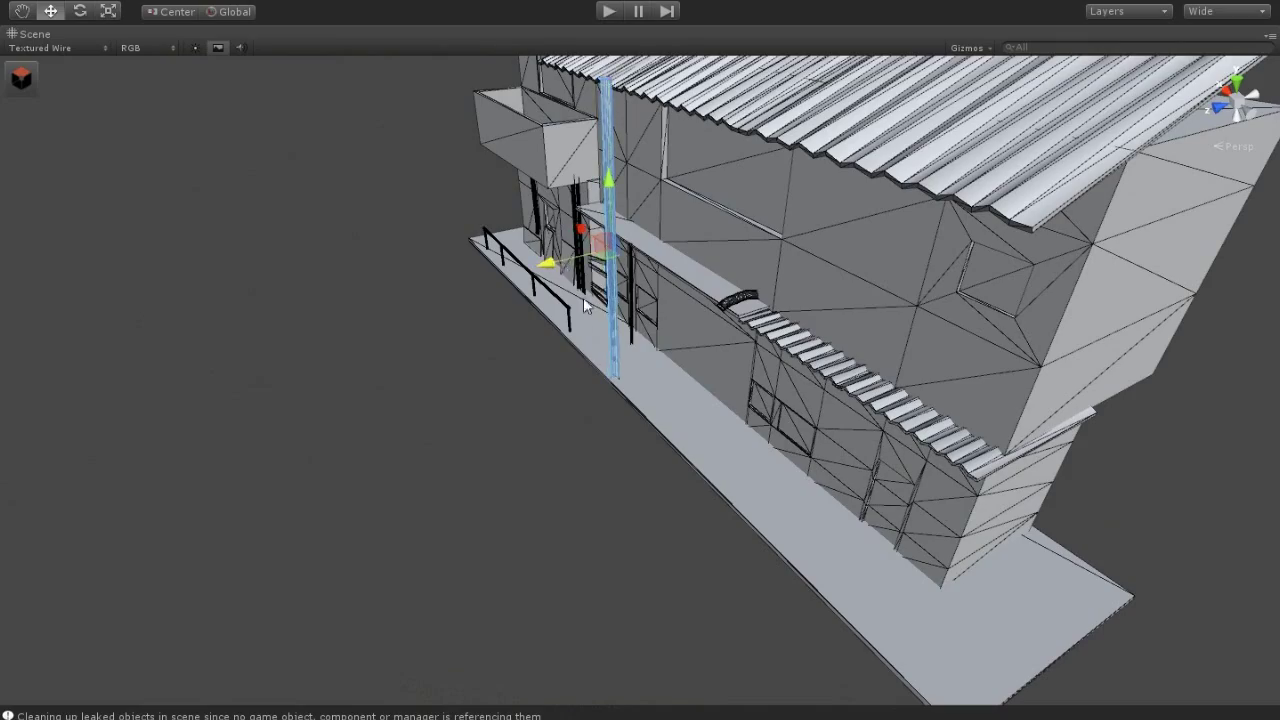
pyautogui.keyDown('alt'); pyautogui.moveTo(583, 297); pyautogui.dragTo(5, 28); pyautogui.keyUp('alt')
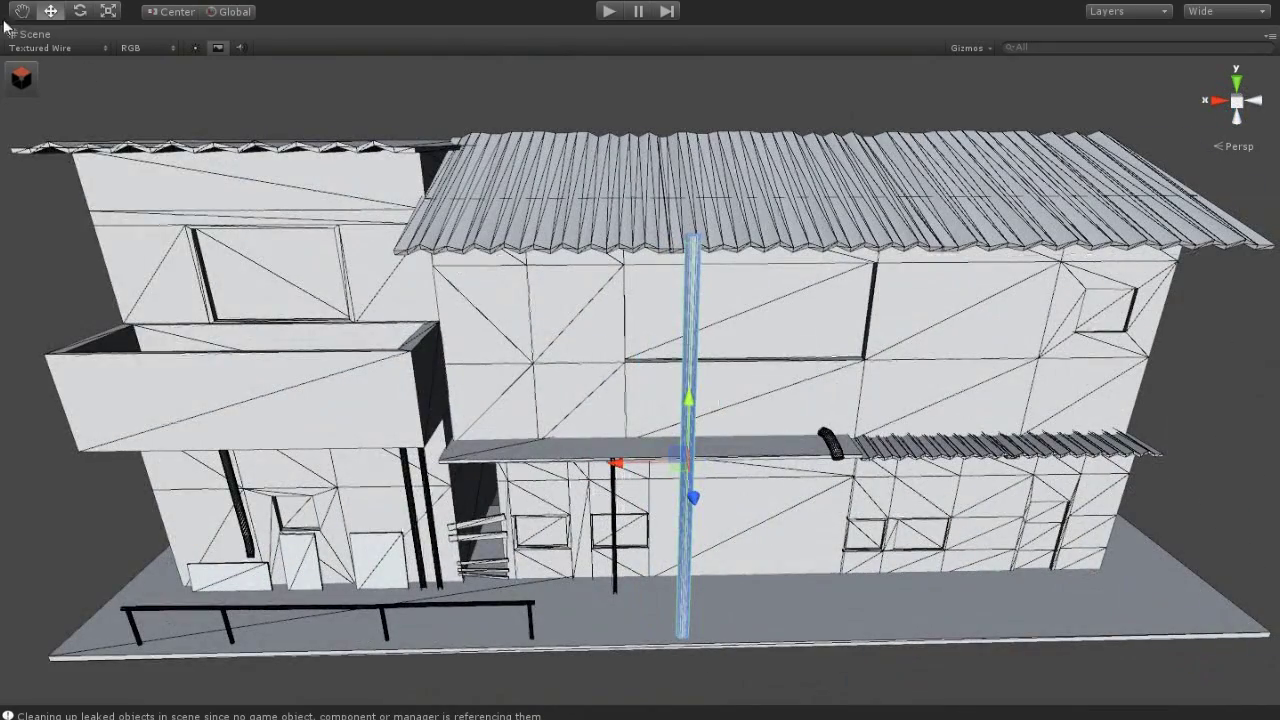
pyautogui.click(22, 78)
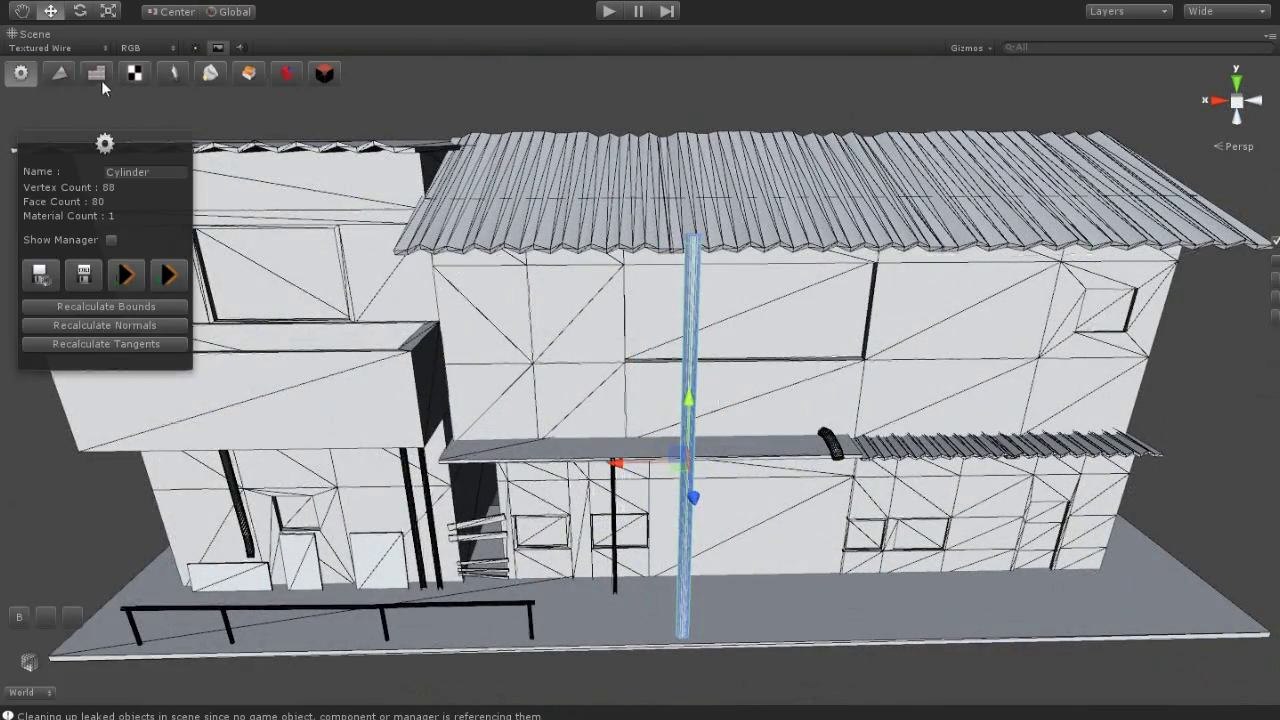
# In vertex mode, scale the pole's top vertices down to 0.86
pyautogui.click(59, 73)
pyautogui.click(688, 271)
pyautogui.press('f')
pyautogui.keyDown('alt'); pyautogui.moveTo(636, 386); pyautogui.dragTo(755, 362); pyautogui.keyUp('alt')
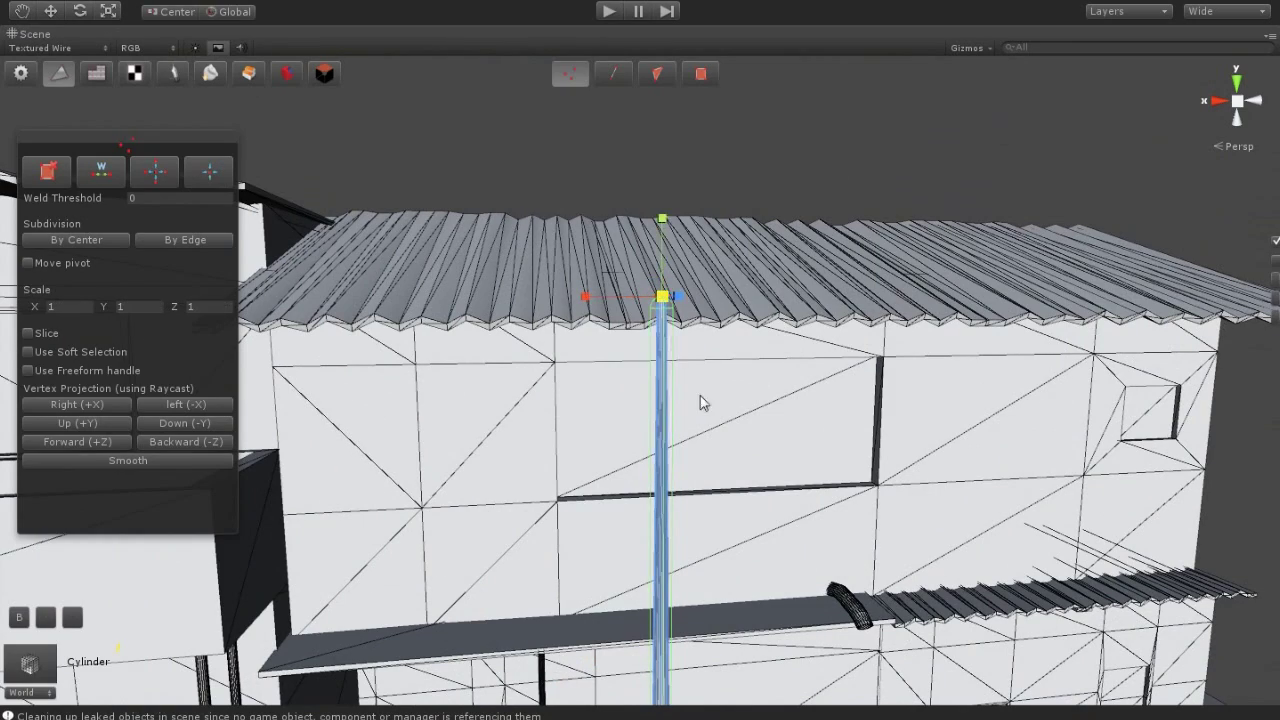
pyautogui.keyDown('alt'); pyautogui.moveTo(700, 400); pyautogui.dragTo(609, 309); pyautogui.keyUp('alt')
pyautogui.click(588, 205)
pyautogui.moveTo(588, 205); pyautogui.dragTo(588, 222)
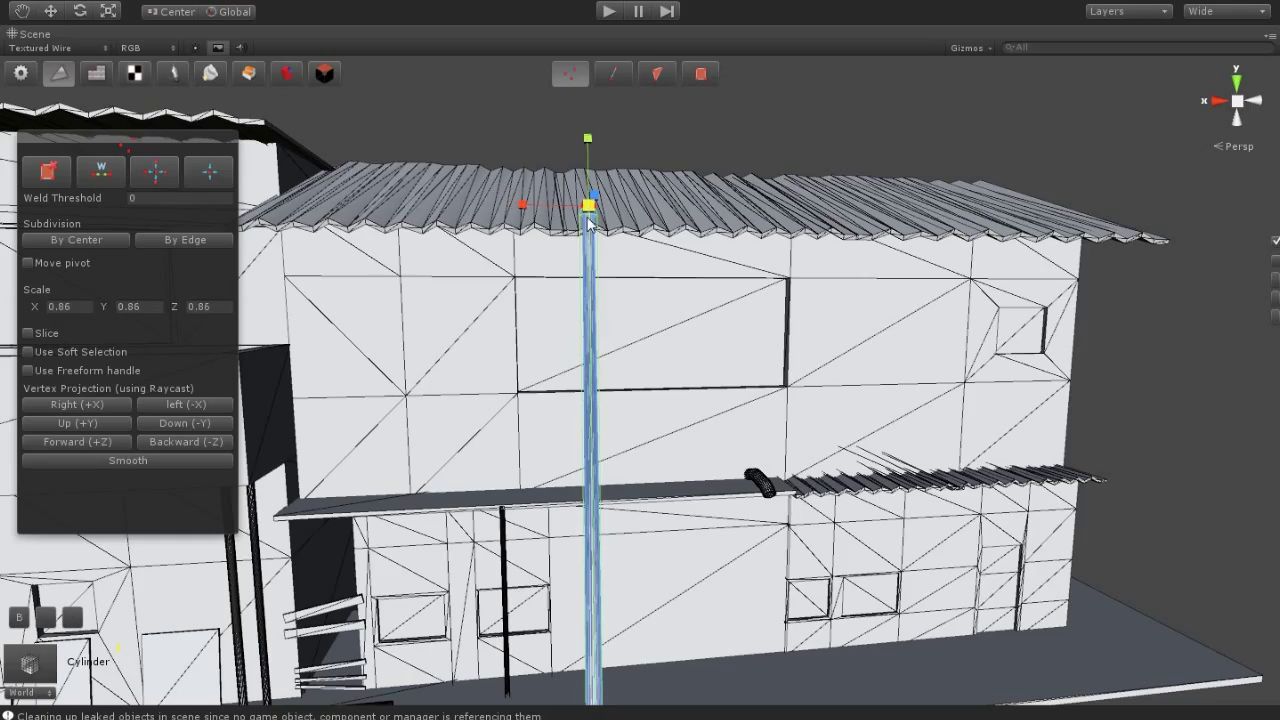
# Move the pole's top vertices to adjust the tip, then return to object editing
pyautogui.press('w')
pyautogui.keyDown('alt'); pyautogui.moveTo(500, 150); pyautogui.dragTo(585, 218); pyautogui.keyUp('alt')
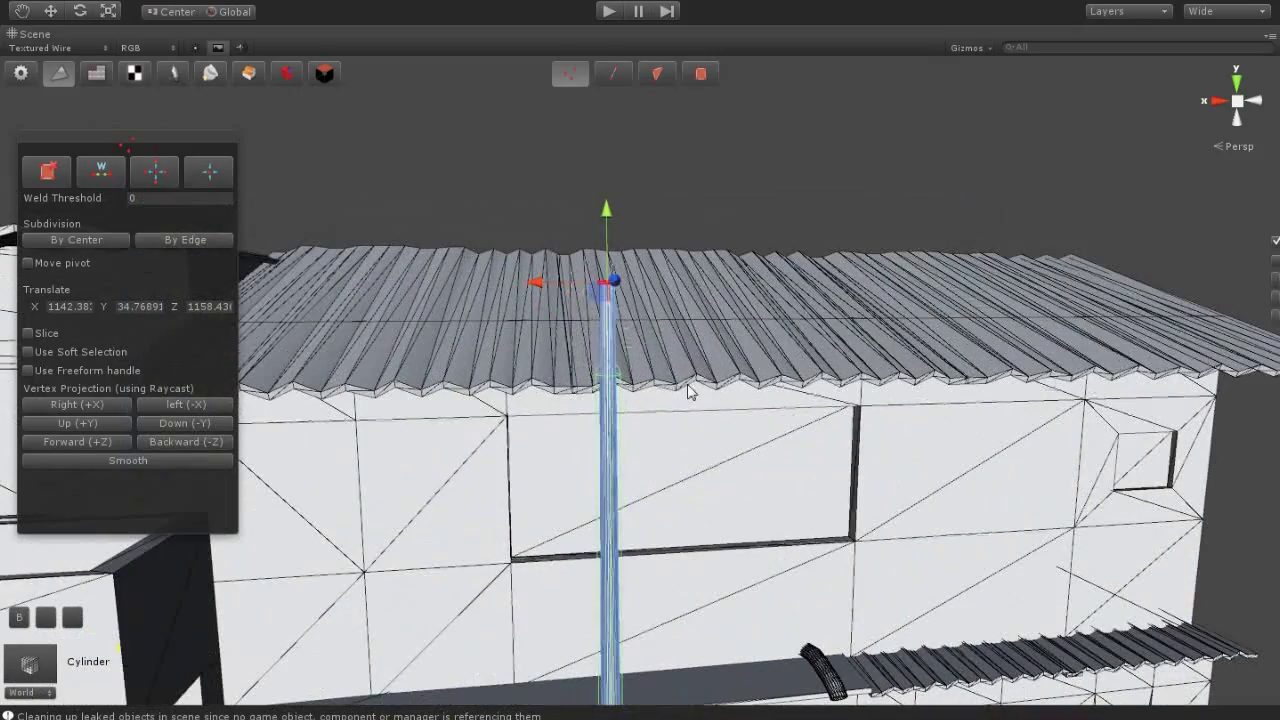
pyautogui.moveTo(585, 291); pyautogui.dragTo(588, 300)
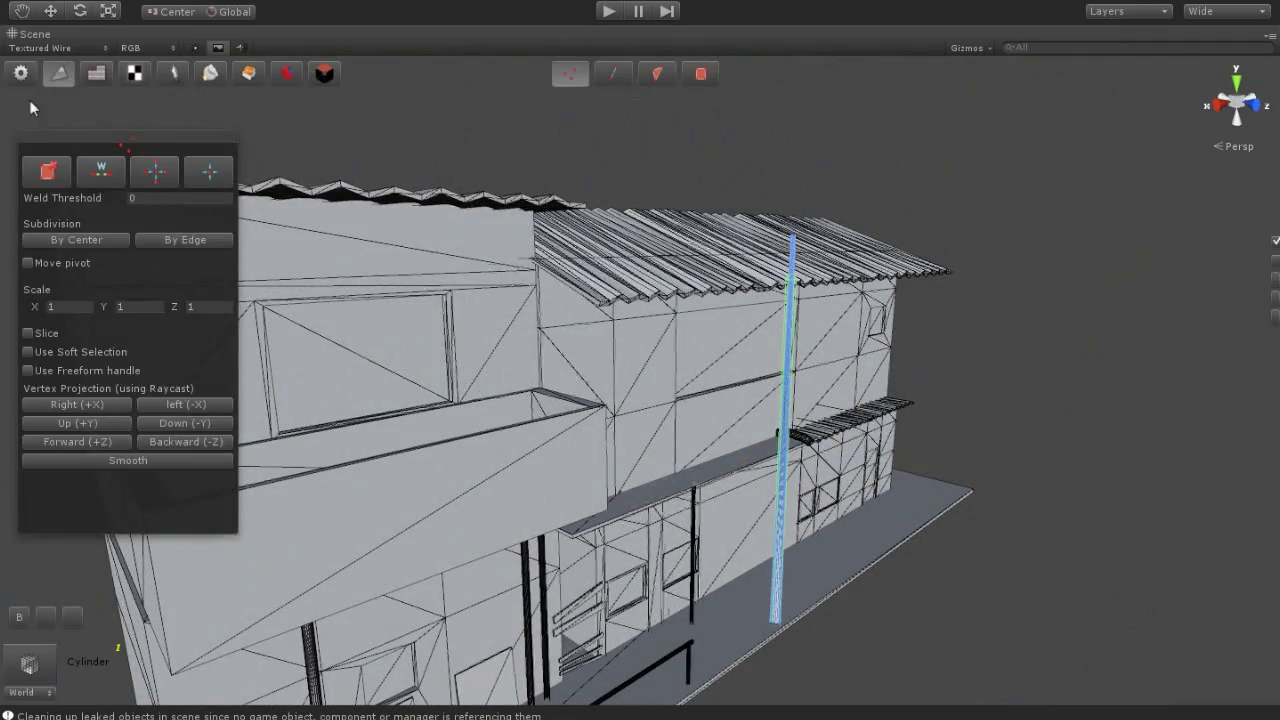
pyautogui.click(20, 73)
# Show the scene shaded without wireframe and raise the tall pole upward
pyautogui.click(57, 47)
pyautogui.click(40, 62)
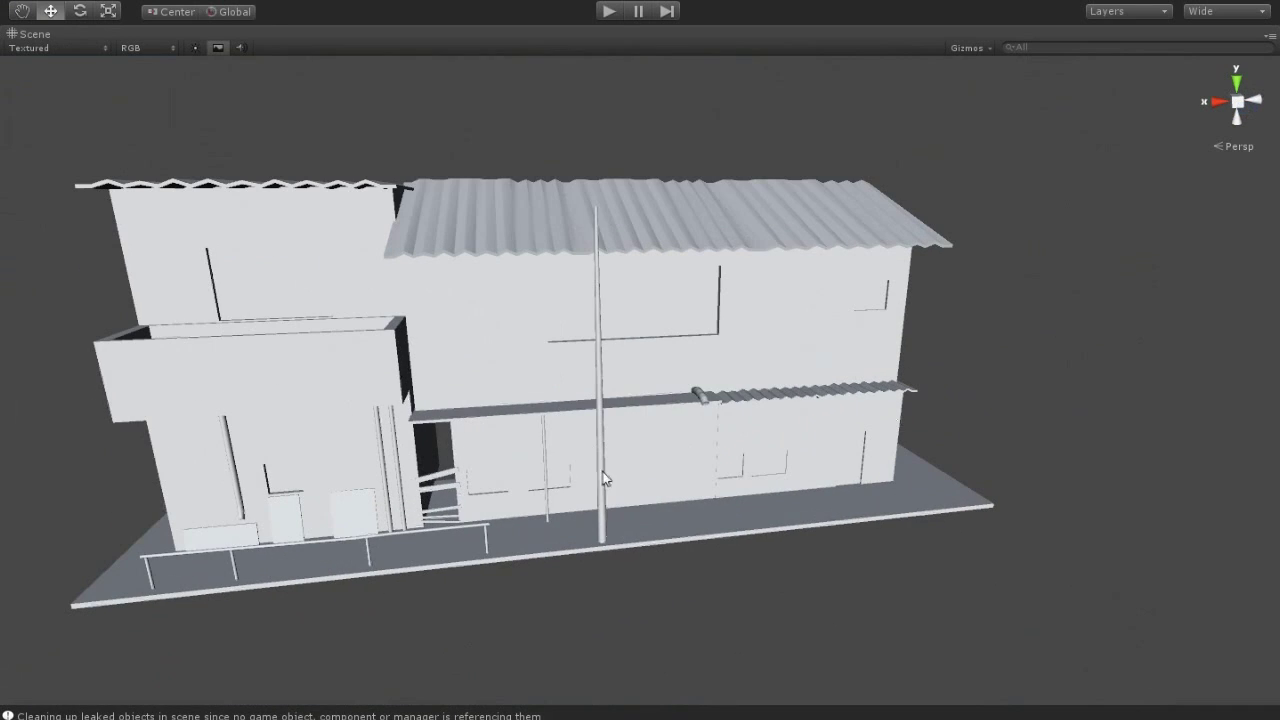
pyautogui.click(604, 479)
pyautogui.click(611, 541)
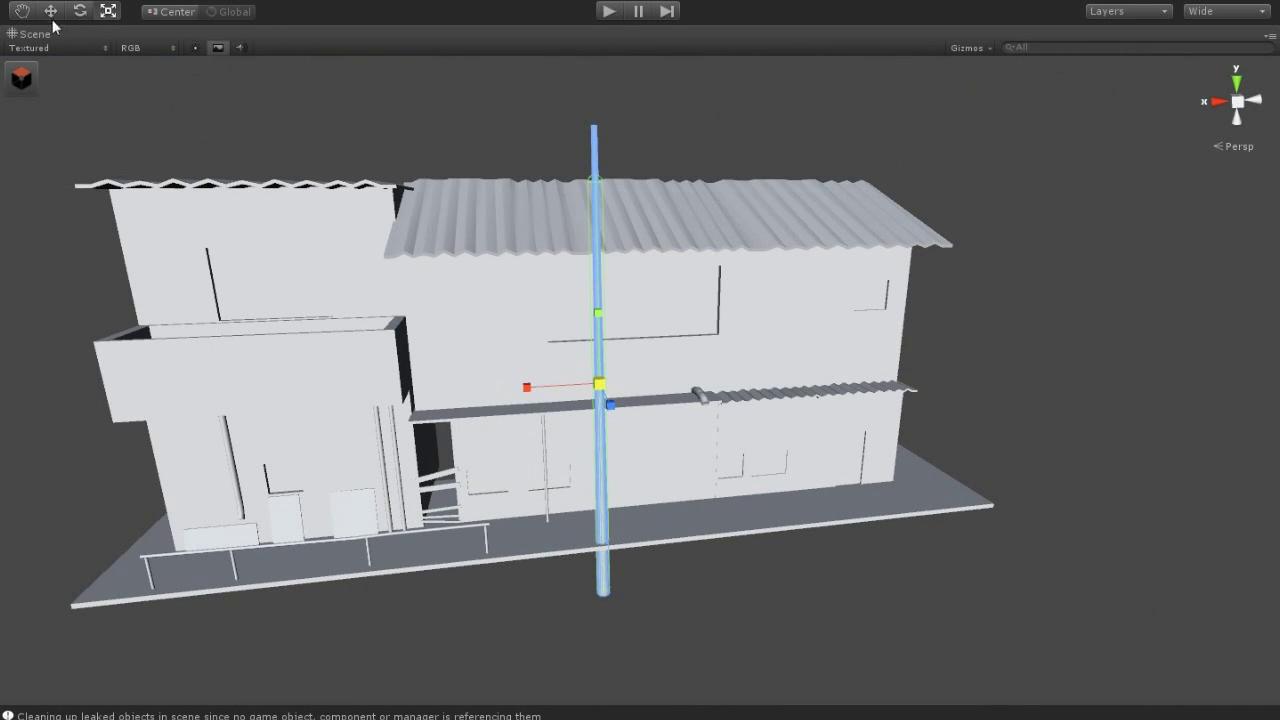
pyautogui.moveTo(593, 316); pyautogui.dragTo(612, 264)
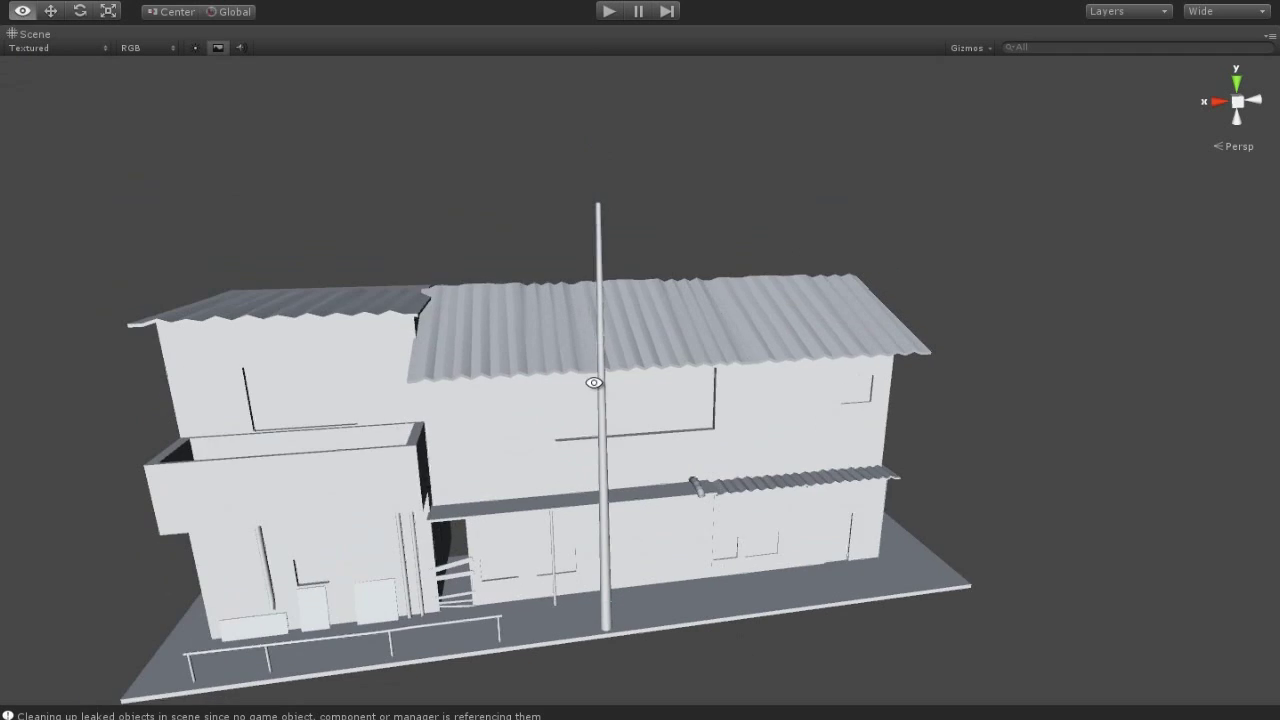
# Scale the pole taller vertically while facing the building front
pyautogui.click(597, 282)
pyautogui.scroll(5, 751, 451)
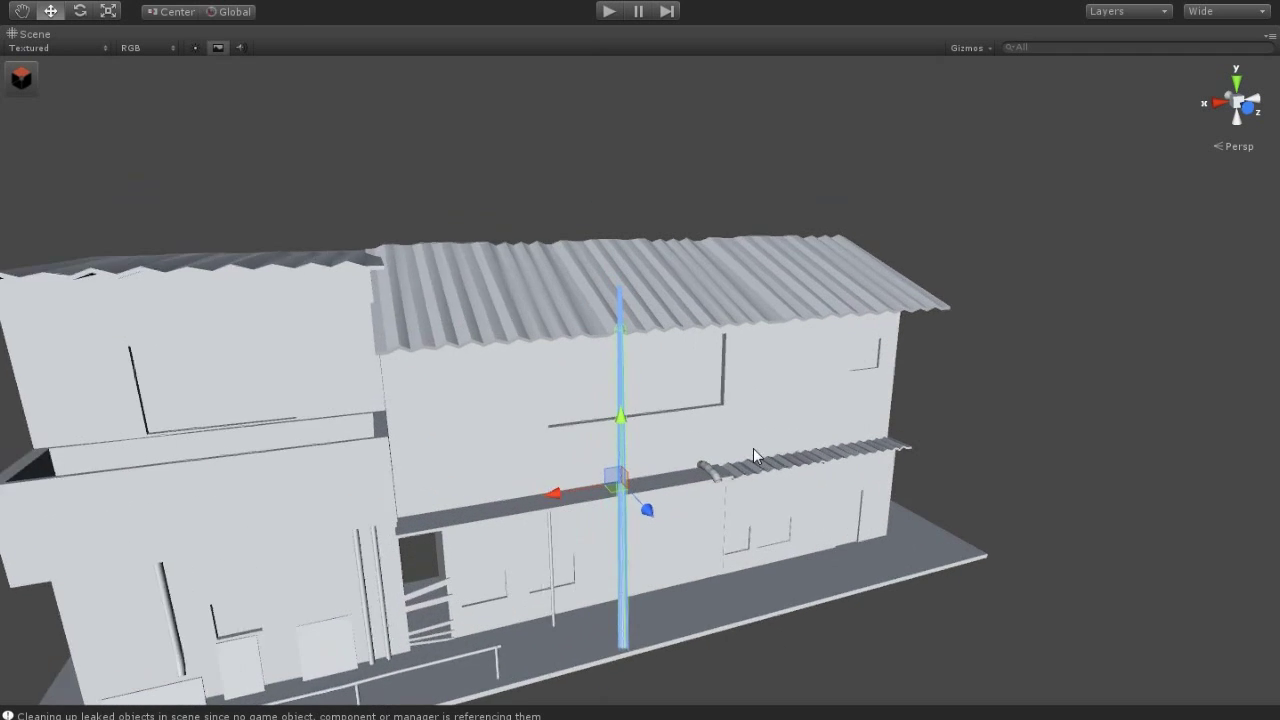
pyautogui.click(14, 78)
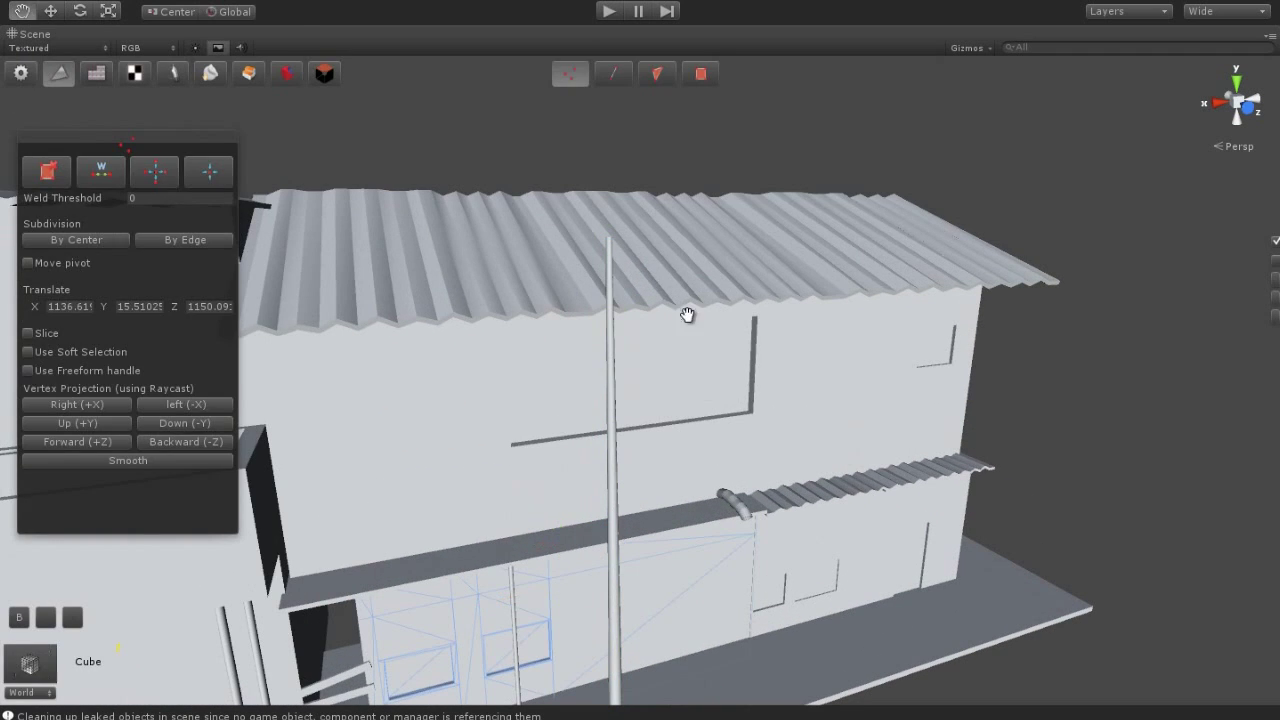
pyautogui.moveTo(687, 315); pyautogui.dragTo(751, 237, button='right')
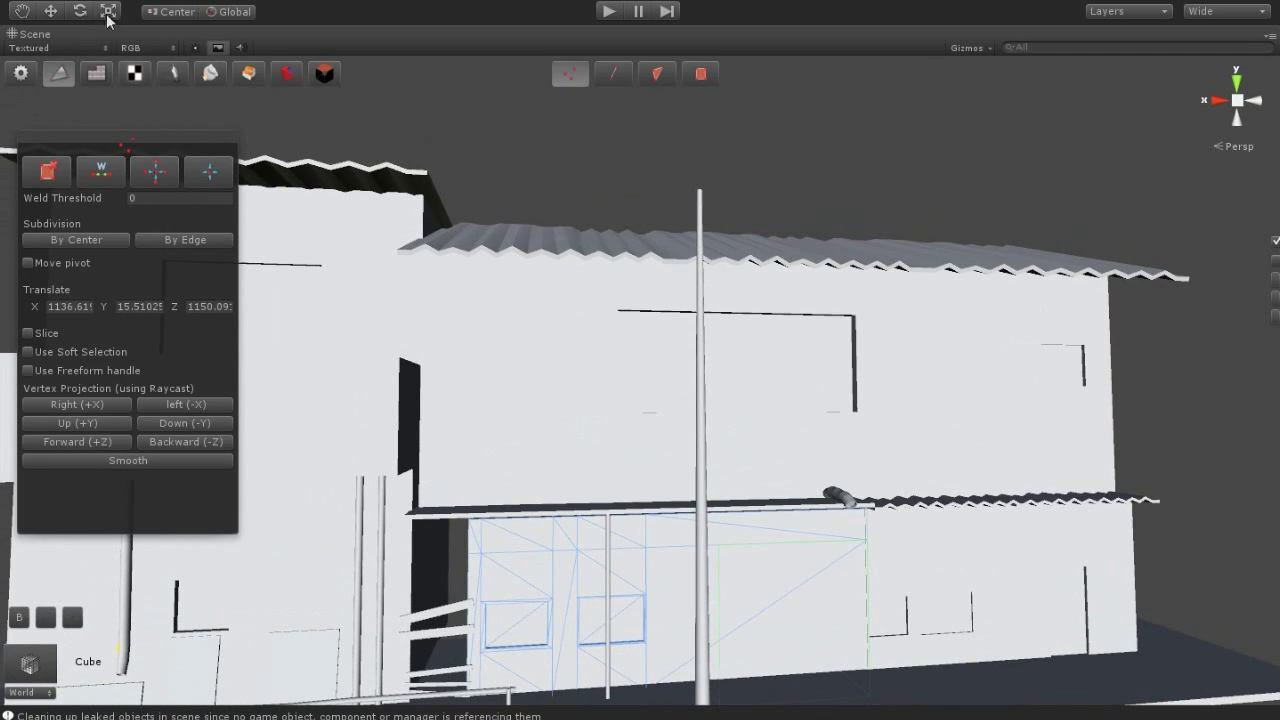
pyautogui.click(108, 12)
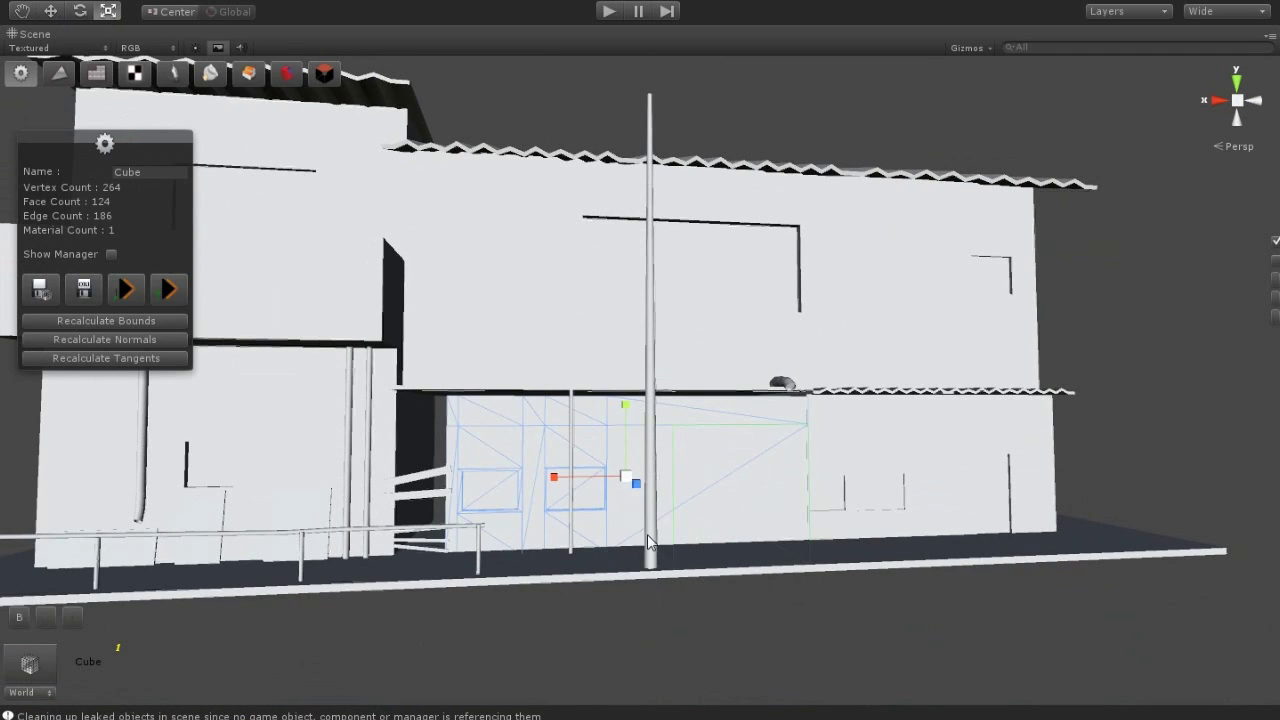
pyautogui.click(647, 534)
pyautogui.moveTo(653, 325); pyautogui.dragTo(654, 313)
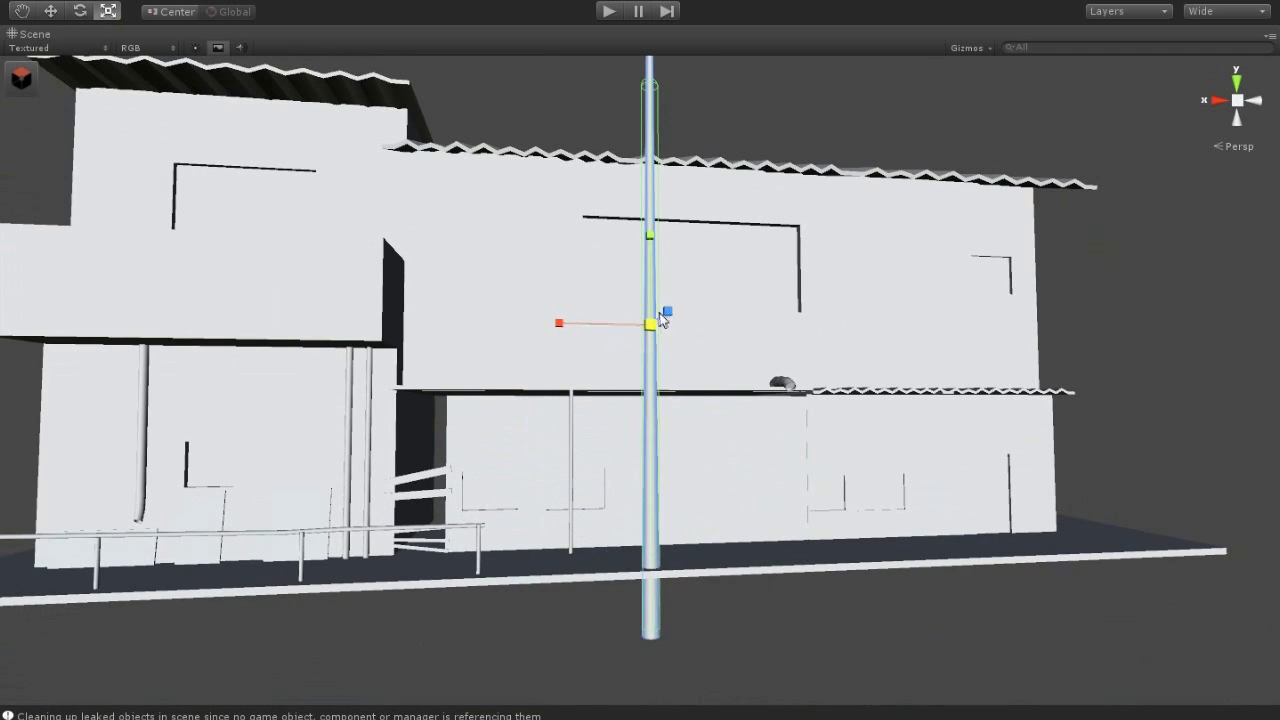
pyautogui.moveTo(647, 330); pyautogui.dragTo(655, 342)
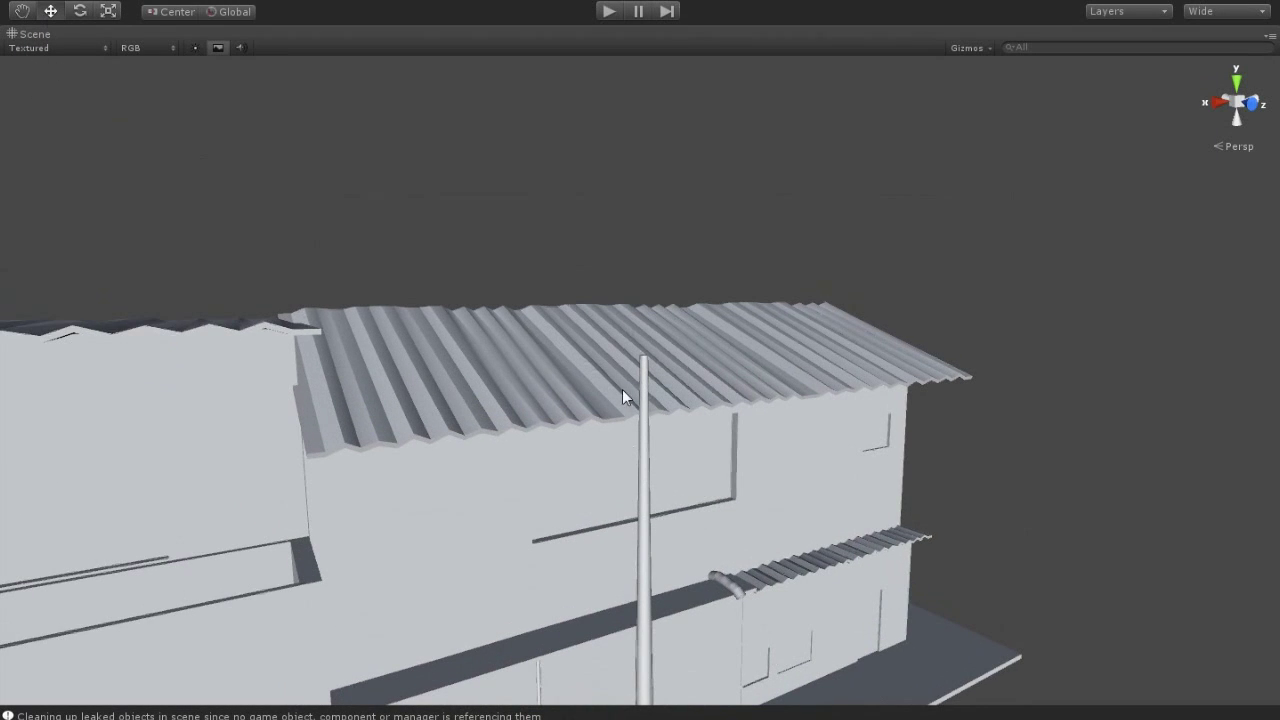
# Raise the top of the pole above the roofline and return to object editing
pyautogui.click(640, 397)
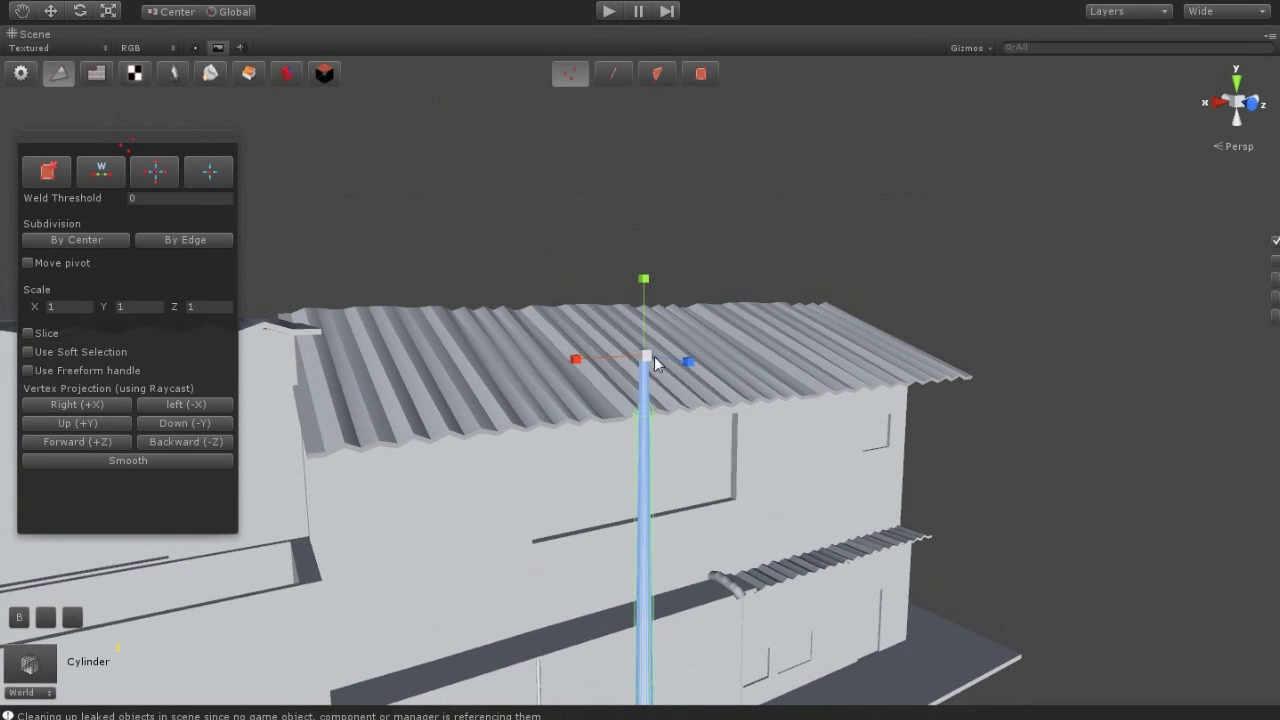
pyautogui.press('e')
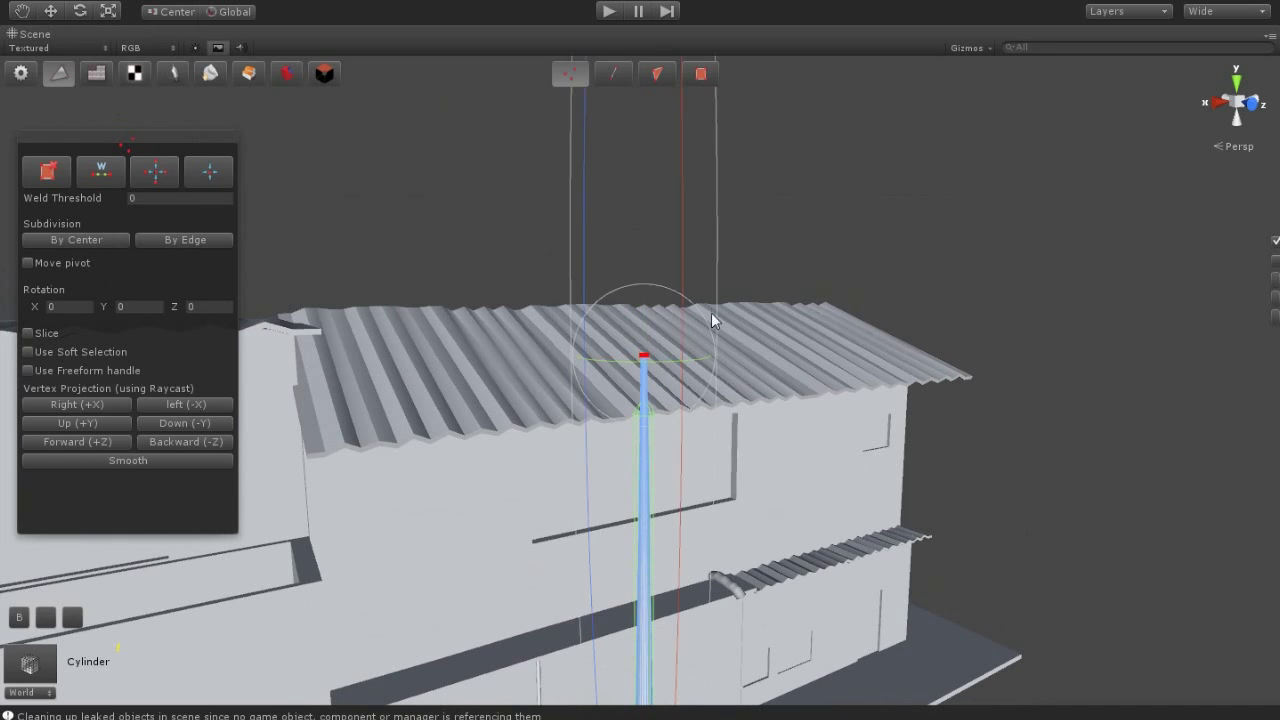
pyautogui.click(50, 11)
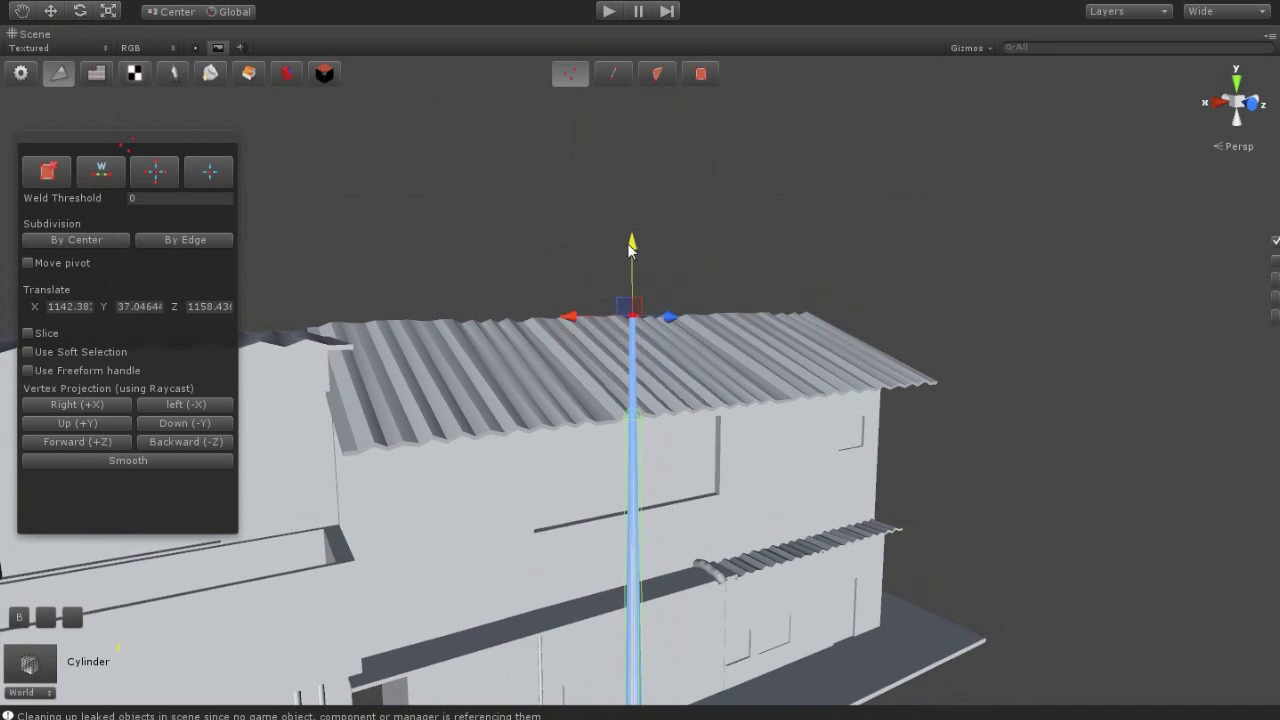
pyautogui.moveTo(630, 265); pyautogui.dragTo(630, 258)
pyautogui.keyDown('alt'); pyautogui.moveTo(630, 258); pyautogui.dragTo(489, 346); pyautogui.keyUp('alt')
pyautogui.click(20, 73)
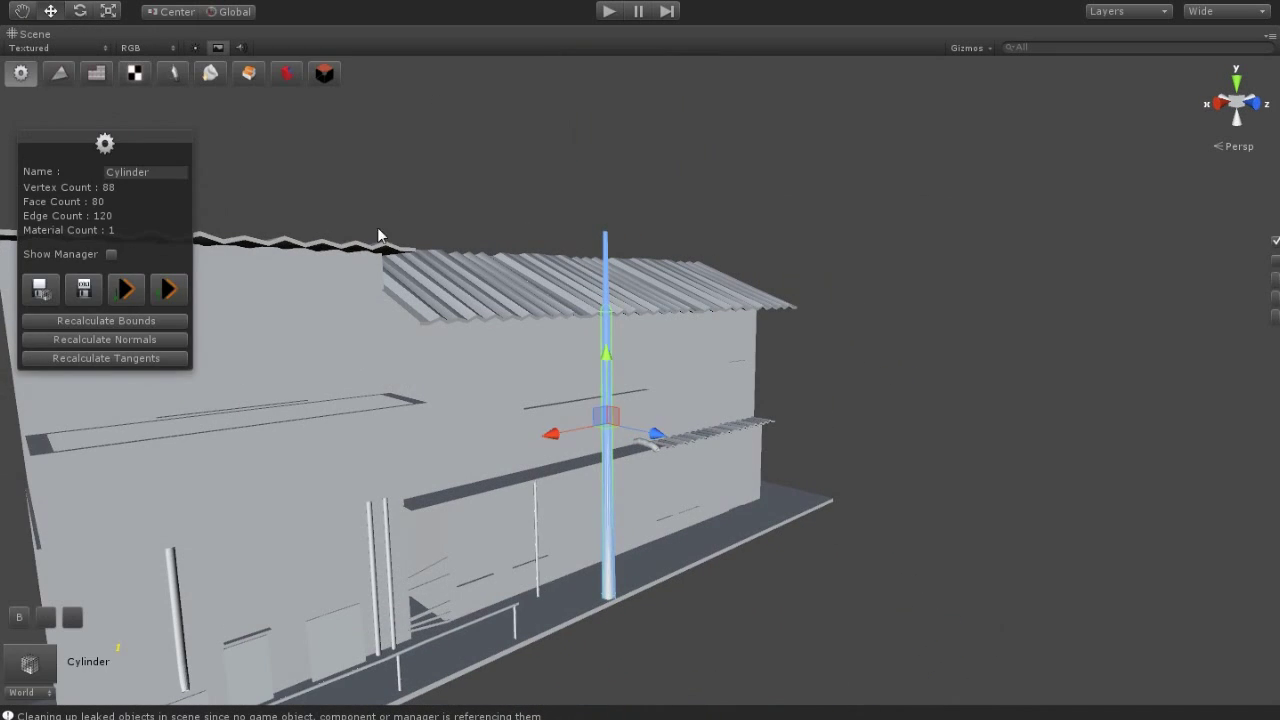
# Orbit and zoom out to view the whole building with the new pole
pyautogui.keyDown('alt'); pyautogui.moveTo(377, 227); pyautogui.dragTo(644, 451); pyautogui.keyUp('alt')
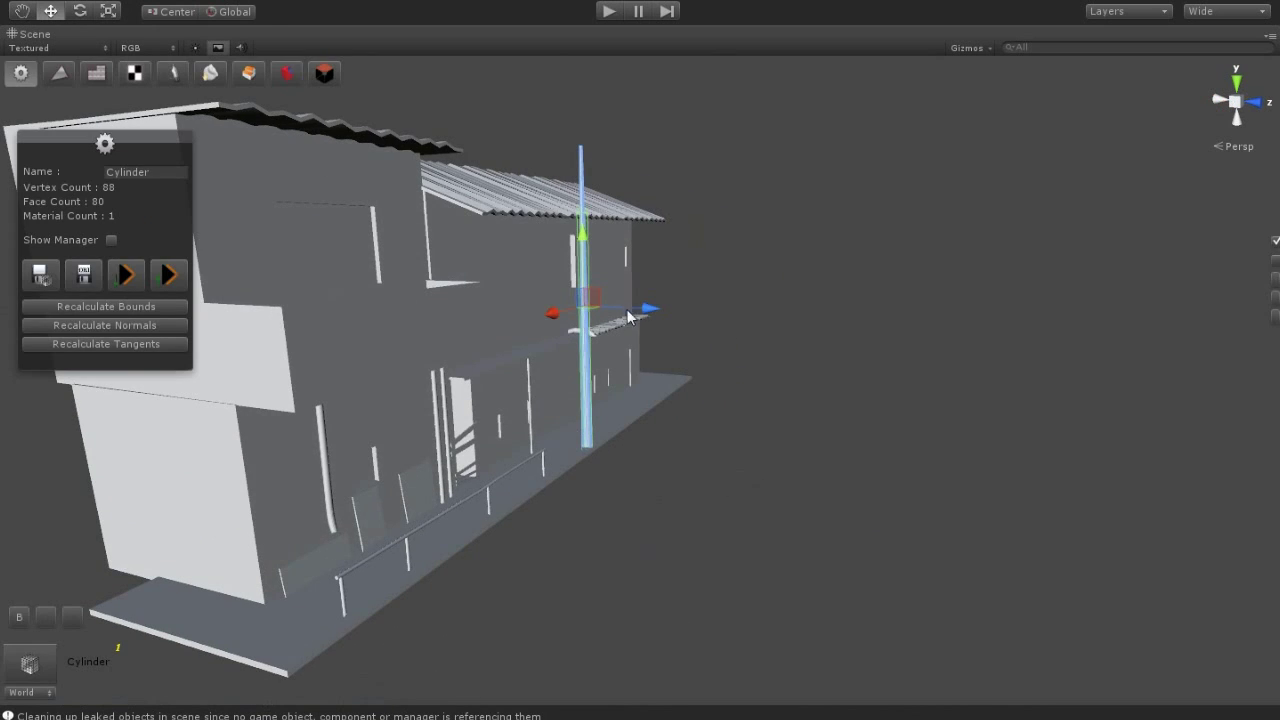
pyautogui.keyDown('alt'); pyautogui.moveTo(628, 318); pyautogui.dragTo(908, 477); pyautogui.keyUp('alt')
pyautogui.click(780, 437)
pyautogui.moveTo(780, 437)
pyautogui.keyDown('alt'); pyautogui.mouseDown()
pyautogui.moveTo(363, 469)
pyautogui.moveTo(800, 368)
pyautogui.mouseUp(); pyautogui.keyUp('alt')
pyautogui.click(800, 368)
pyautogui.click(837, 434)
pyautogui.moveTo(837, 434)
pyautogui.keyDown('alt'); pyautogui.mouseDown()
pyautogui.moveTo(696, 365)
pyautogui.moveTo(603, 286)
pyautogui.mouseUp(); pyautogui.keyUp('alt')
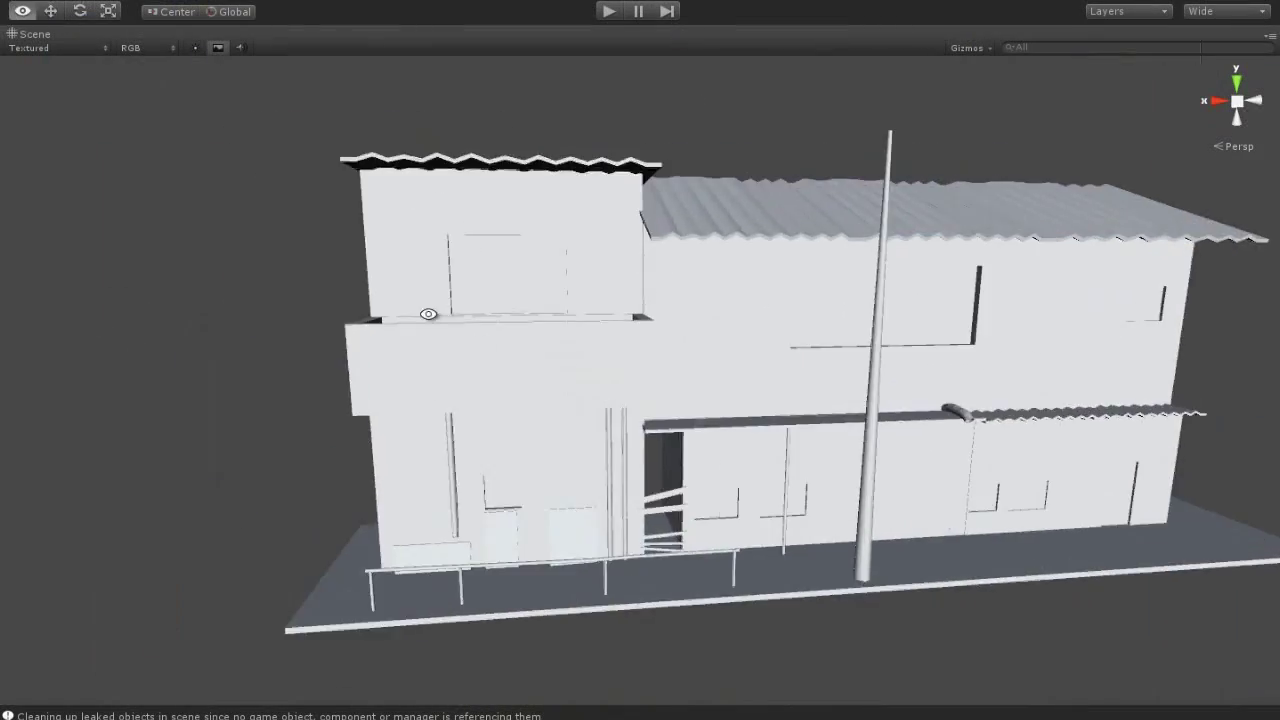
# Create a cube in front of the building's middle doorway and enlarge it uniformly
pyautogui.keyDown('alt'); pyautogui.moveTo(600, 300); pyautogui.dragTo(800, 360); pyautogui.keyUp('alt')
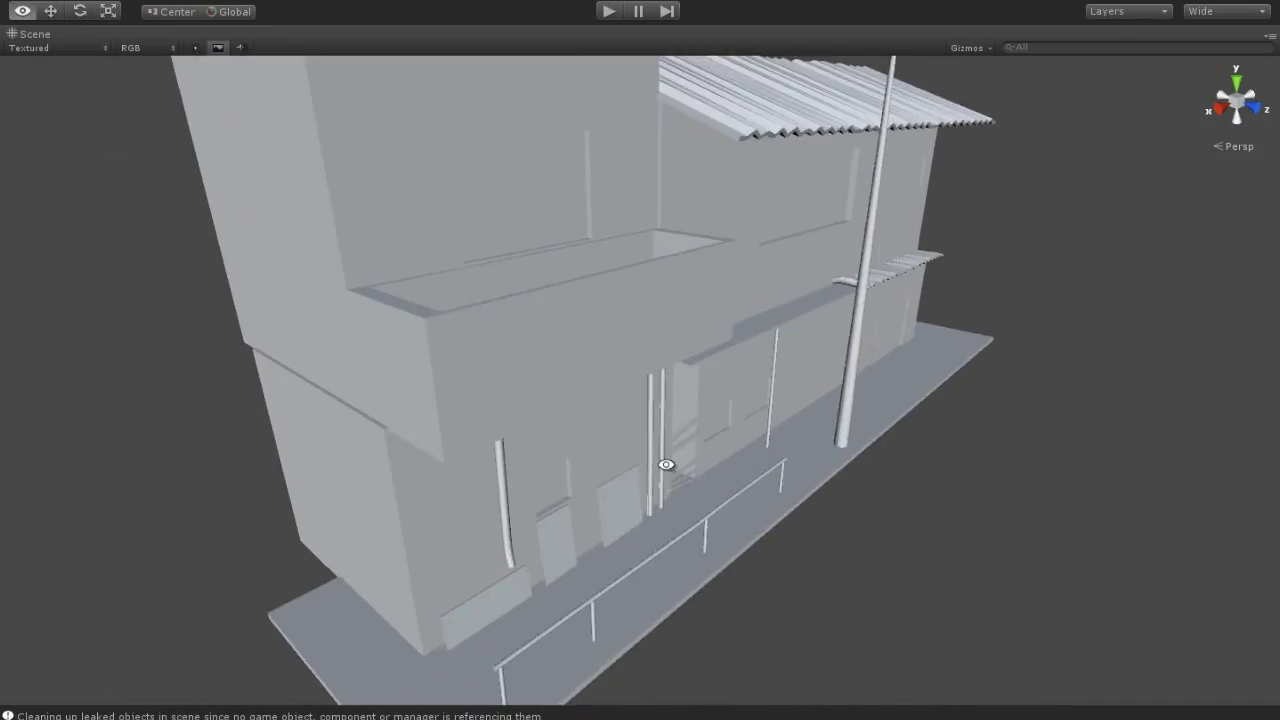
pyautogui.moveTo(600, 470)
pyautogui.keyDown('alt'); pyautogui.mouseDown()
pyautogui.moveTo(663, 476)
pyautogui.moveTo(590, 440)
pyautogui.mouseUp(); pyautogui.keyUp('alt')
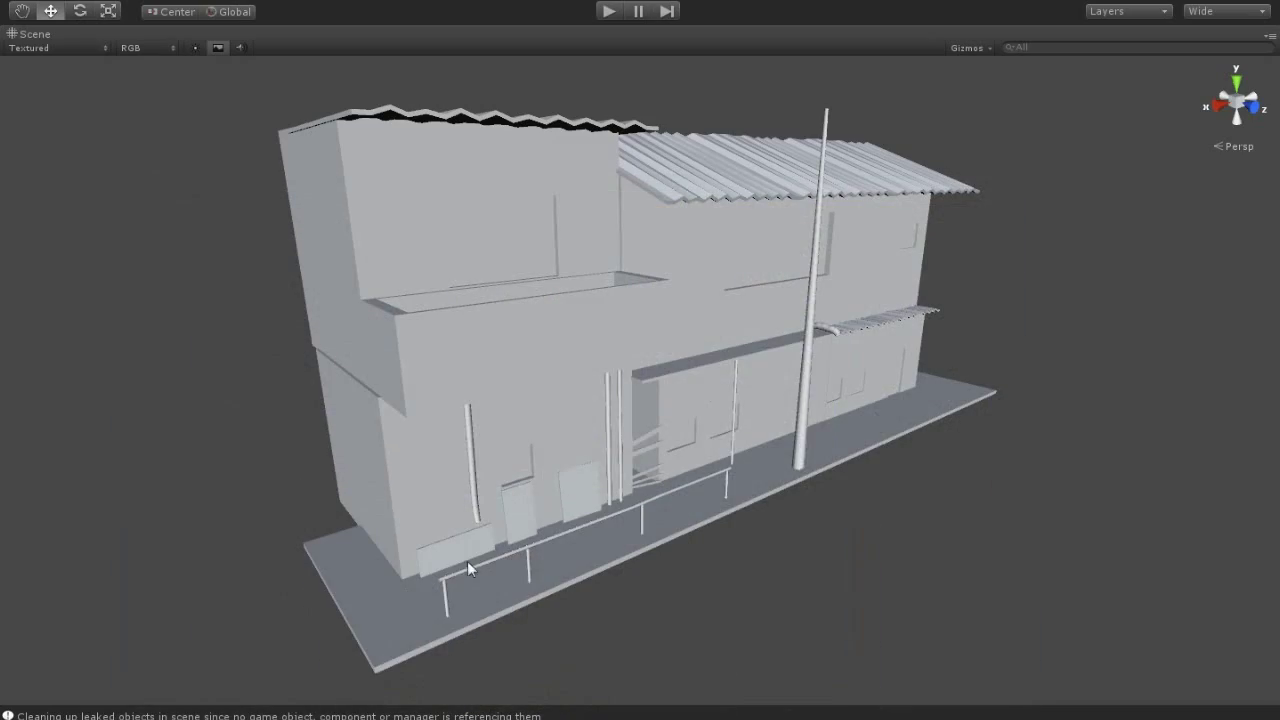
pyautogui.keyDown('alt'); pyautogui.moveTo(467, 562); pyautogui.dragTo(571, 488); pyautogui.keyUp('alt')
pyautogui.click(153, 70)
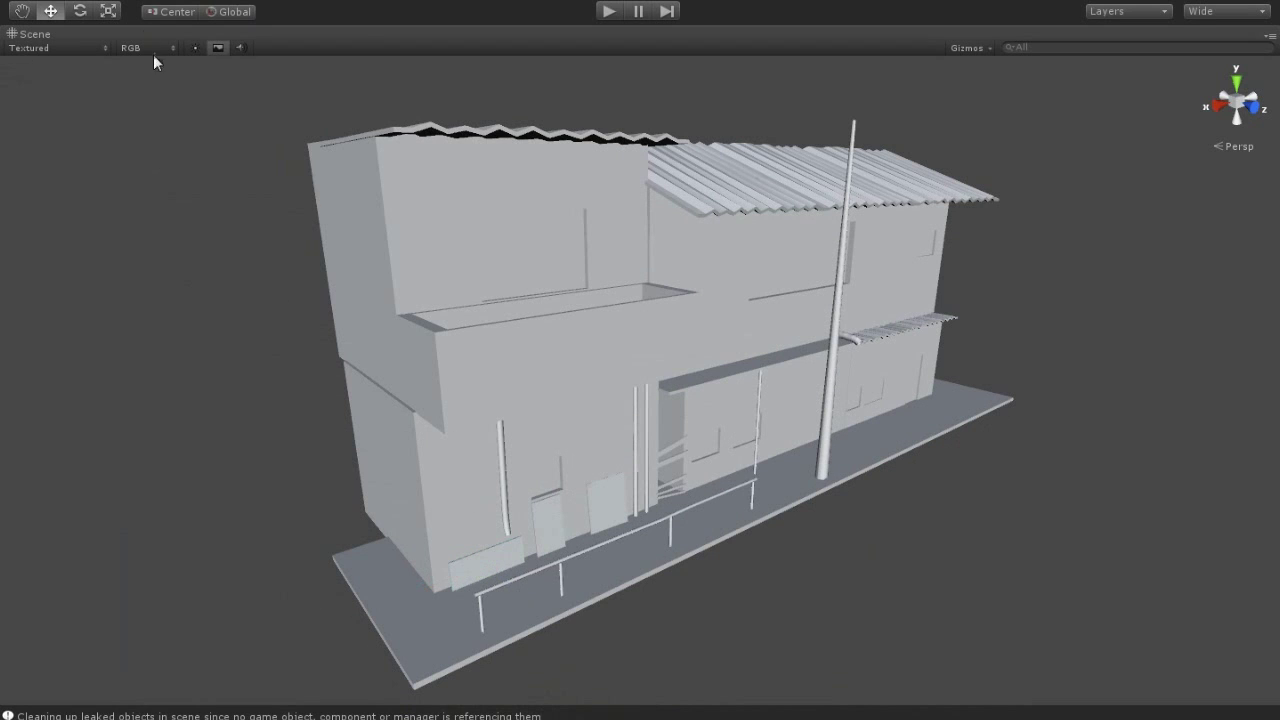
pyautogui.click(135, 3)
pyautogui.moveTo(300, 28)
pyautogui.click(431, 219)
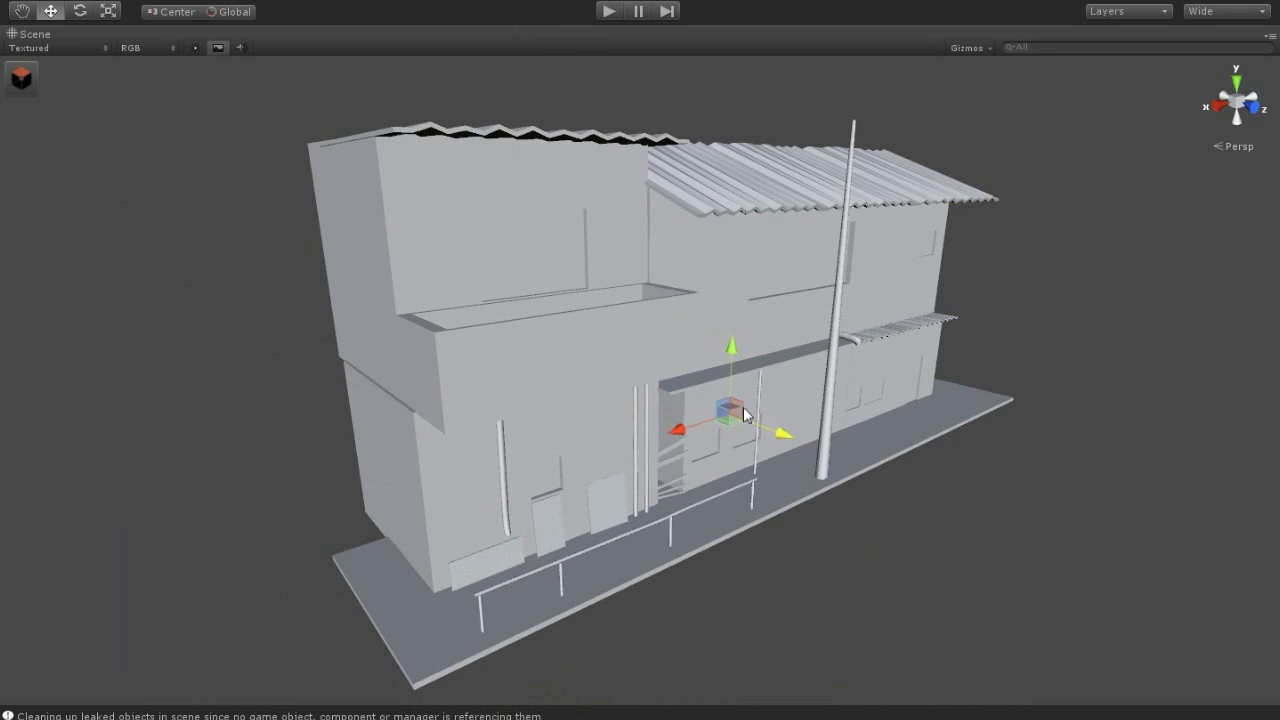
pyautogui.moveTo(728, 419); pyautogui.dragTo(855, 170)
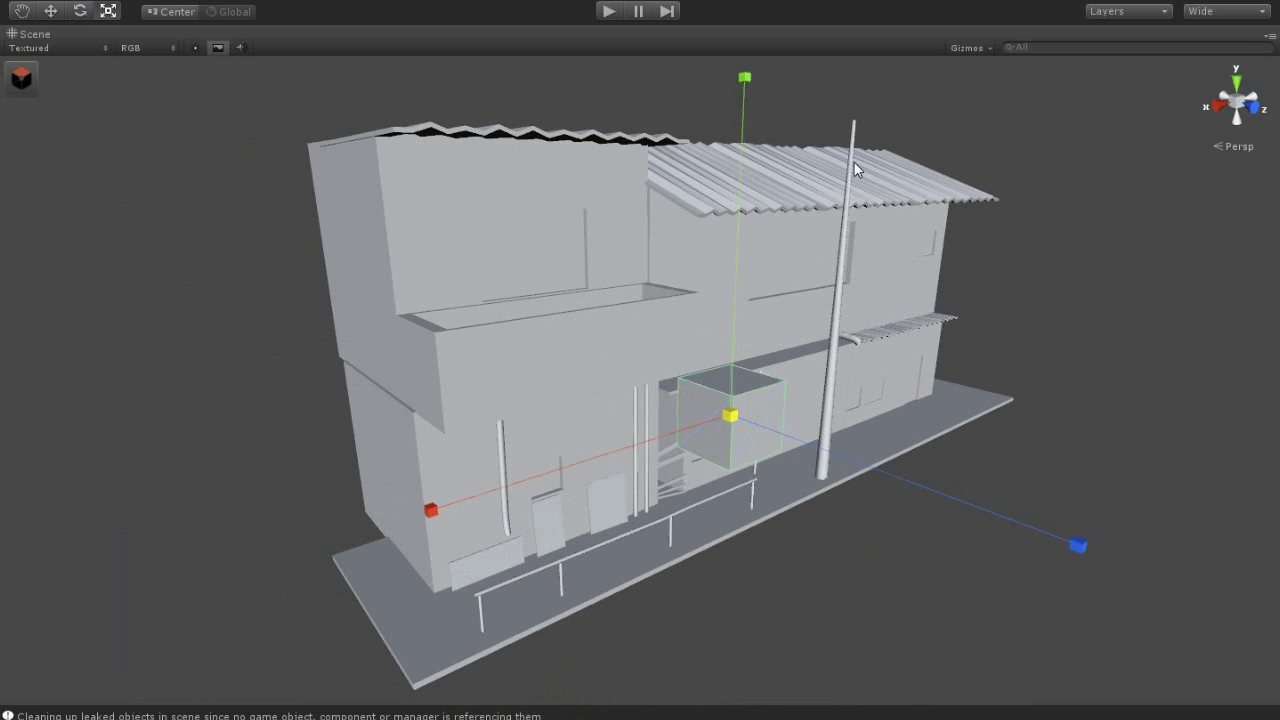
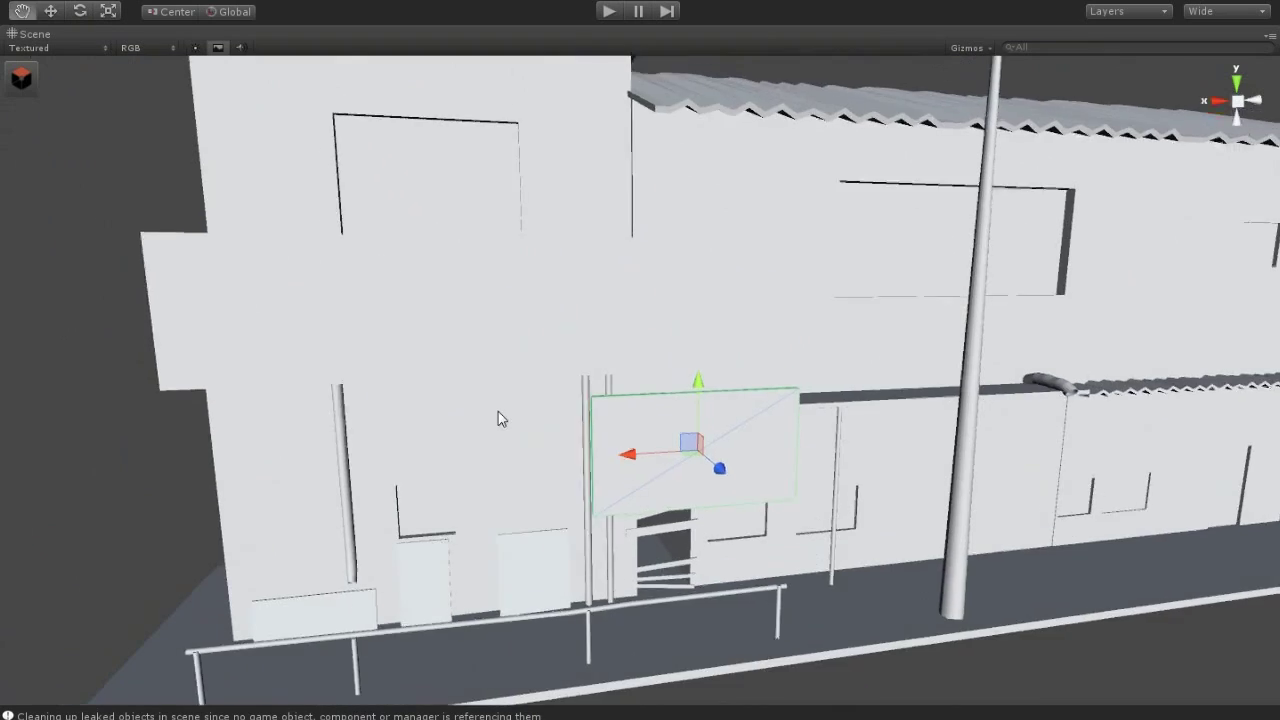
# Shift the sheet's selected vertices right, then drag its side face along X to widen it
pyautogui.moveTo(670, 635); pyautogui.dragTo(463, 353)
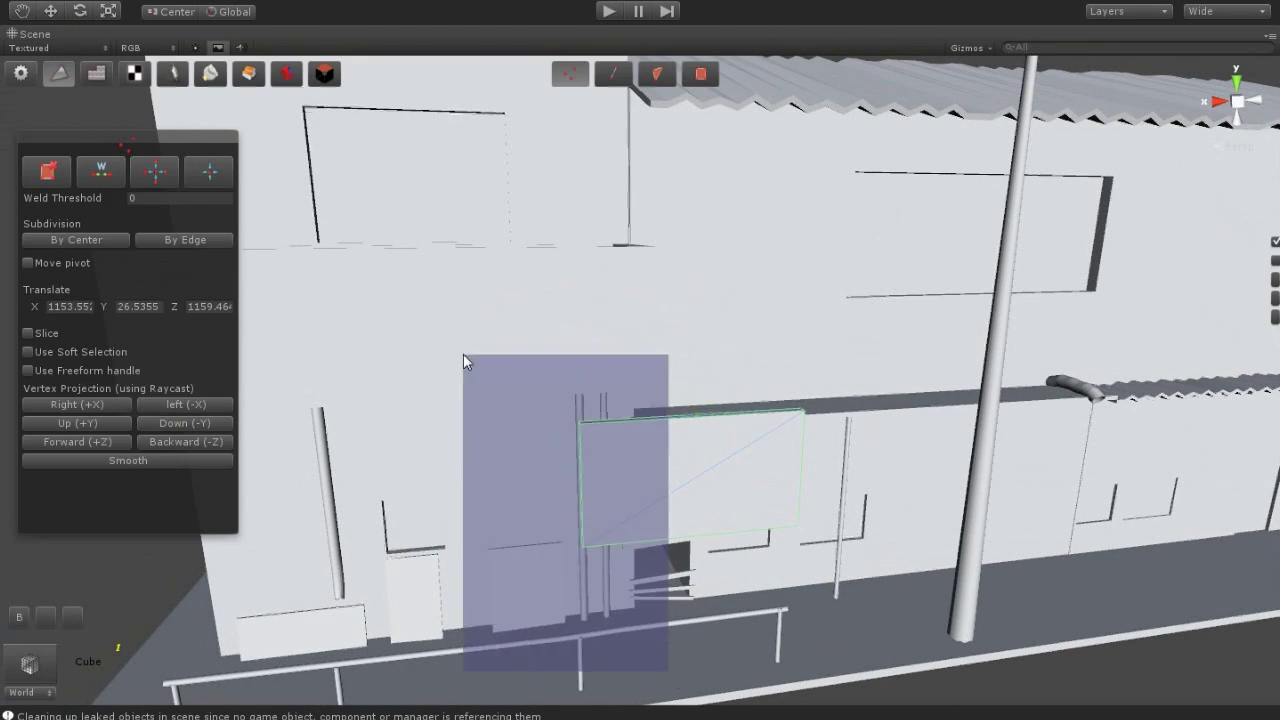
pyautogui.moveTo(520, 492); pyautogui.dragTo(693, 490)
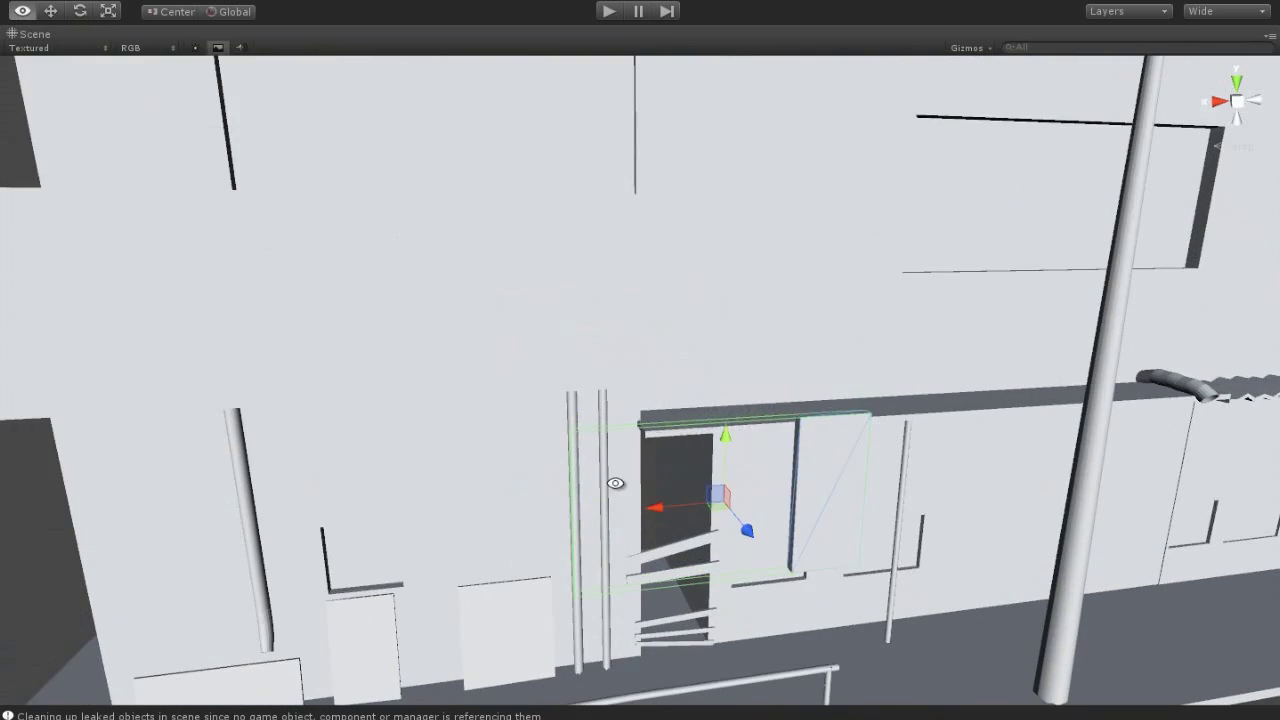
pyautogui.press('h')
pyautogui.press('h')
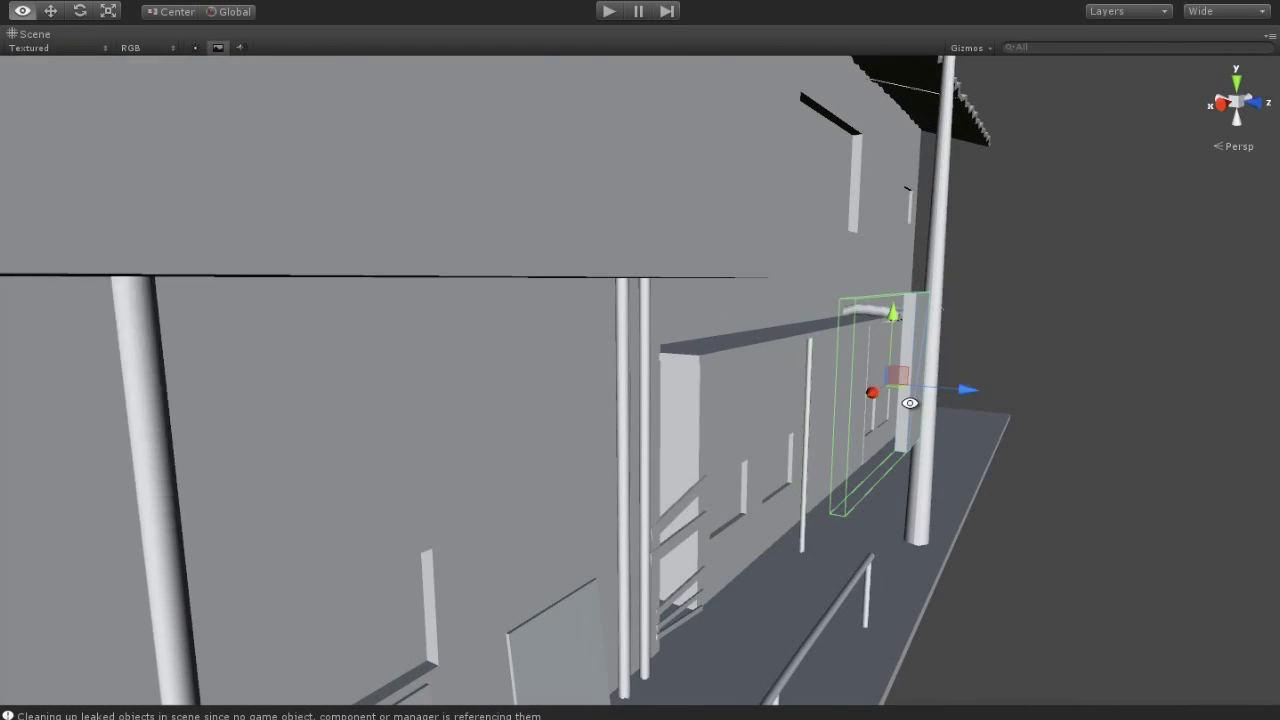
pyautogui.moveTo(762, 351)
pyautogui.keyDown('alt'); pyautogui.mouseDown()
pyautogui.moveTo(710, 390)
pyautogui.moveTo(783, 350)
pyautogui.mouseUp(); pyautogui.keyUp('alt')
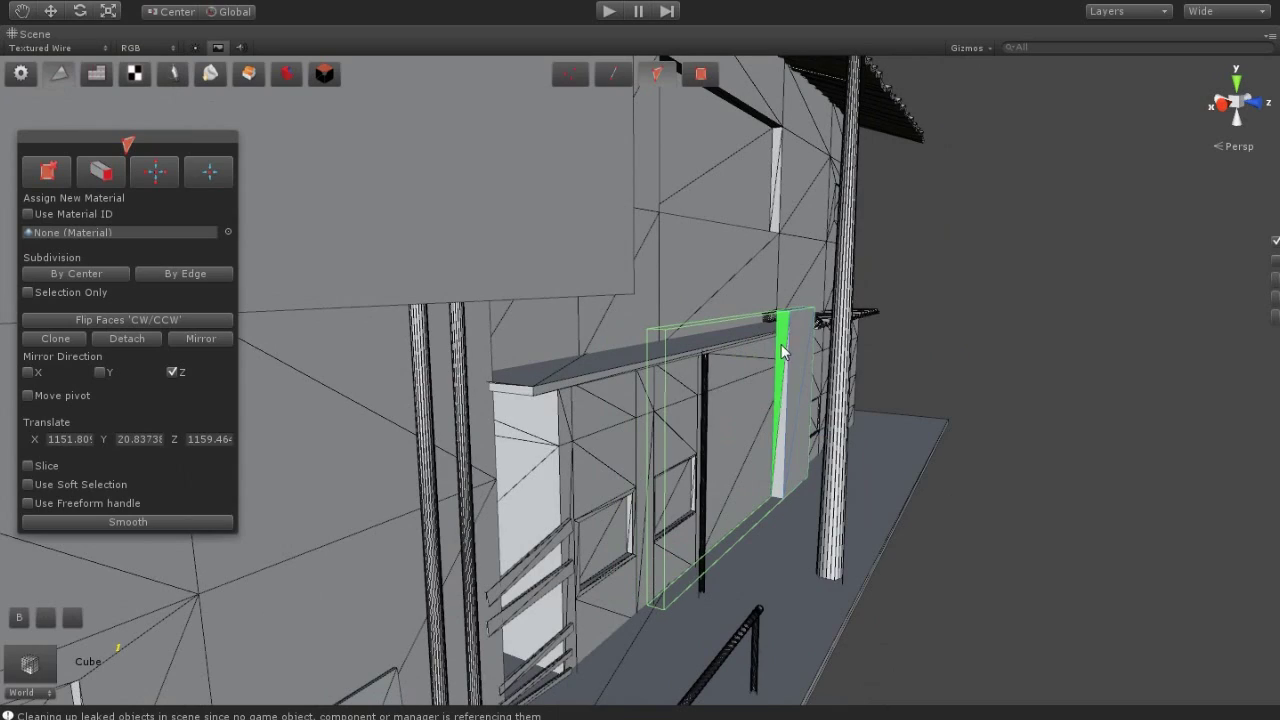
pyautogui.keyDown('alt'); pyautogui.moveTo(783, 420); pyautogui.dragTo(720, 449); pyautogui.keyUp('alt')
pyautogui.moveTo(550, 397)
pyautogui.keyDown('alt'); pyautogui.mouseDown()
pyautogui.moveTo(610, 490)
pyautogui.moveTo(585, 477)
pyautogui.mouseUp(); pyautogui.keyUp('alt')
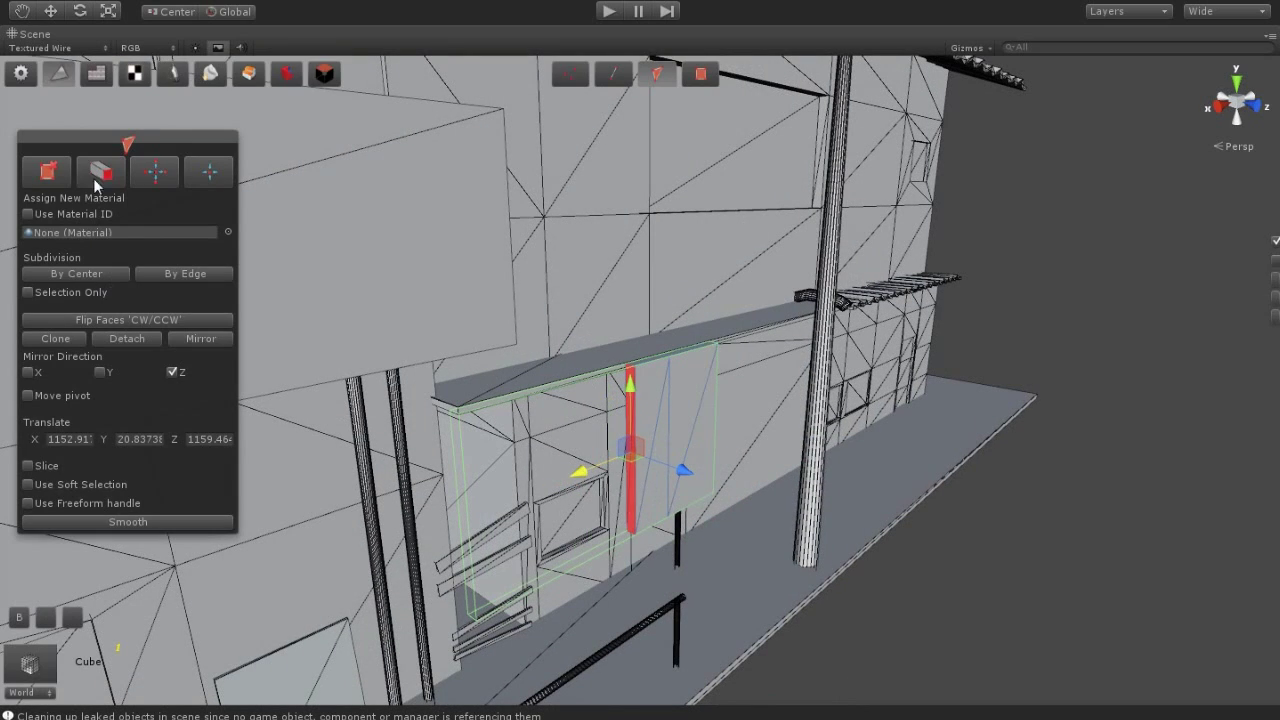
pyautogui.moveTo(585, 477); pyautogui.dragTo(468, 518)
pyautogui.moveTo(589, 509)
pyautogui.mouseDown()
pyautogui.moveTo(430, 532)
pyautogui.moveTo(706, 478)
pyautogui.mouseUp()
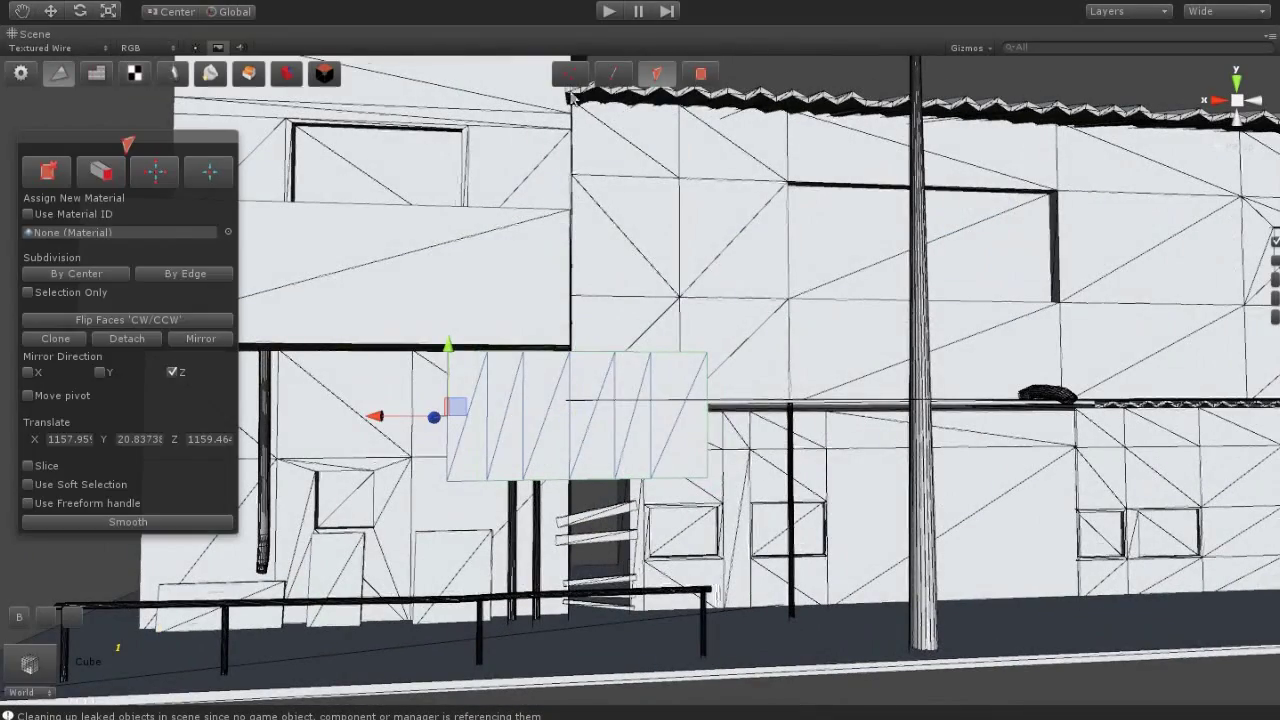
# Raise the sheet's top vertices on Y in vertex mode, then select its middle vertices
pyautogui.click(569, 73)
pyautogui.moveTo(430, 335); pyautogui.dragTo(720, 365)
pyautogui.moveTo(569, 300); pyautogui.dragTo(569, 282)
pyautogui.moveTo(600, 483); pyautogui.dragTo(610, 489, button='middle')
pyautogui.moveTo(614, 560)
pyautogui.mouseDown()
pyautogui.moveTo(555, 293)
pyautogui.moveTo(713, 465)
pyautogui.moveTo(770, 642)
pyautogui.mouseUp()
# Select the sheet on the facade and pick one of its vertical edges
pyautogui.keyDown('alt'); pyautogui.moveTo(698, 678); pyautogui.dragTo(558, 313); pyautogui.keyUp('alt')
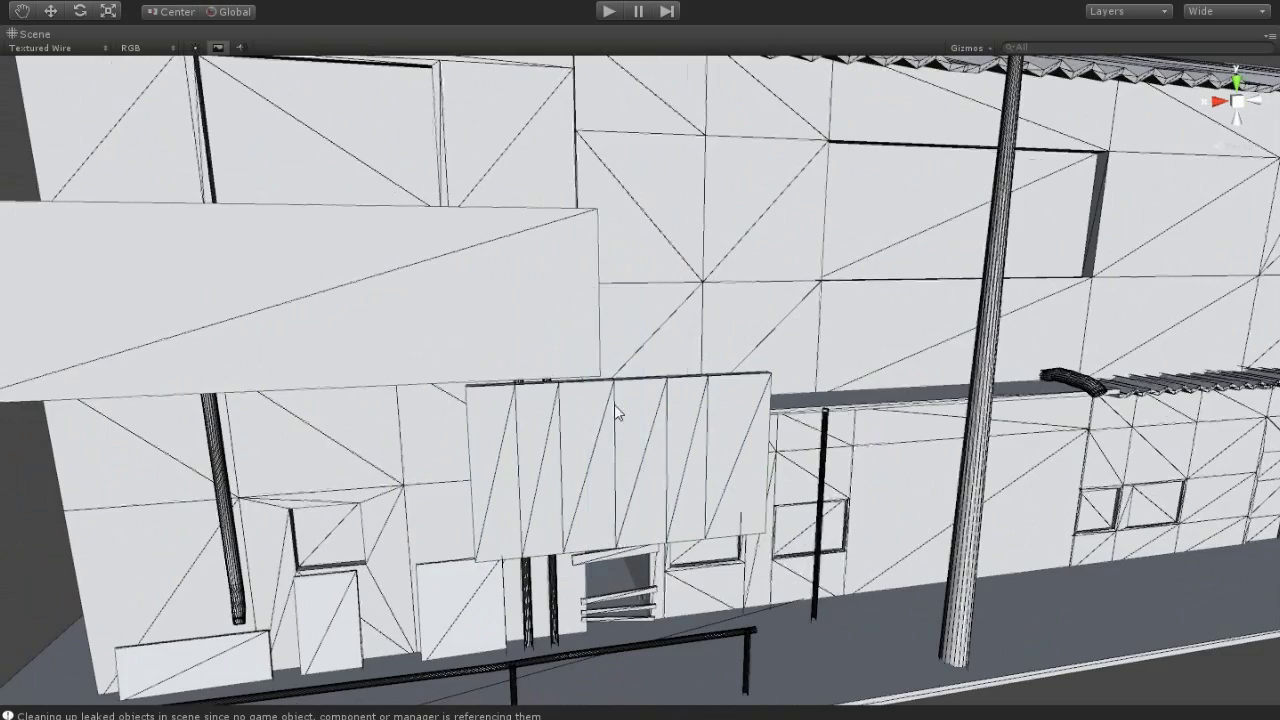
pyautogui.keyDown('alt'); pyautogui.moveTo(617, 413); pyautogui.dragTo(574, 449); pyautogui.keyUp('alt')
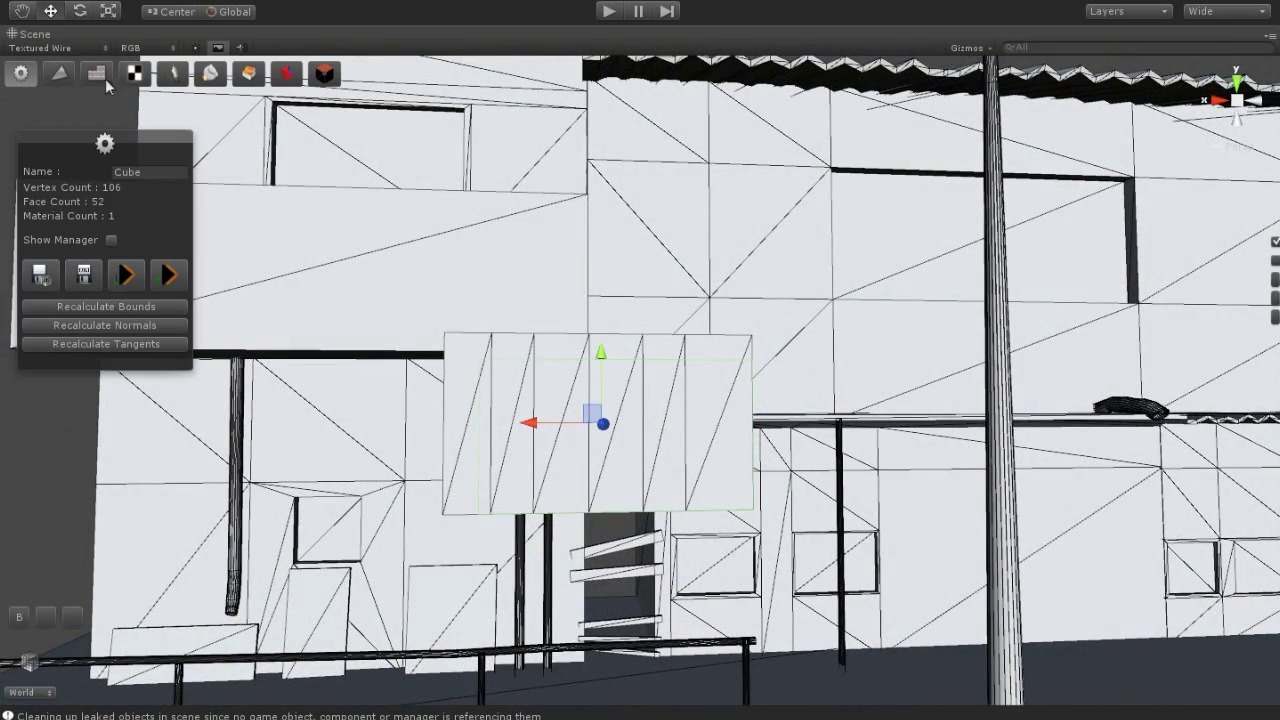
pyautogui.click(59, 73)
pyautogui.click(517, 314)
pyautogui.moveTo(517, 491)
pyautogui.keyDown('alt'); pyautogui.mouseDown()
pyautogui.moveTo(476, 533)
pyautogui.moveTo(608, 590)
pyautogui.mouseUp(); pyautogui.keyUp('alt')
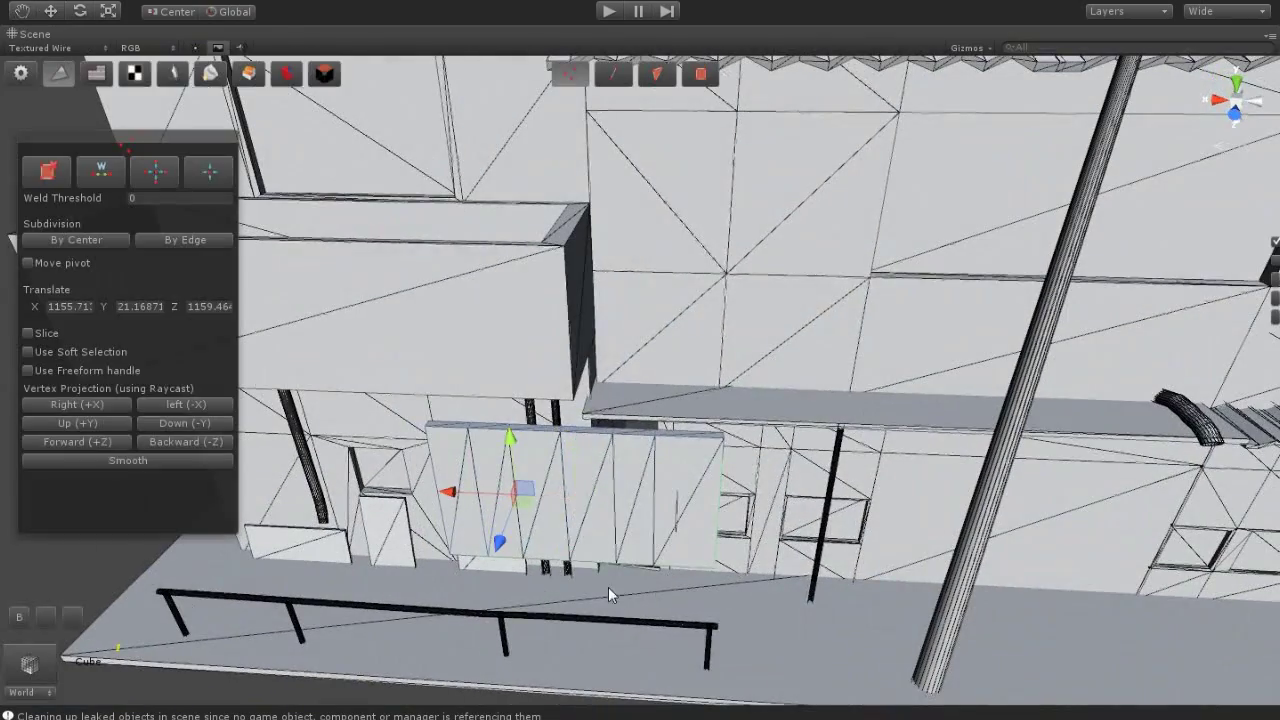
pyautogui.click(557, 369)
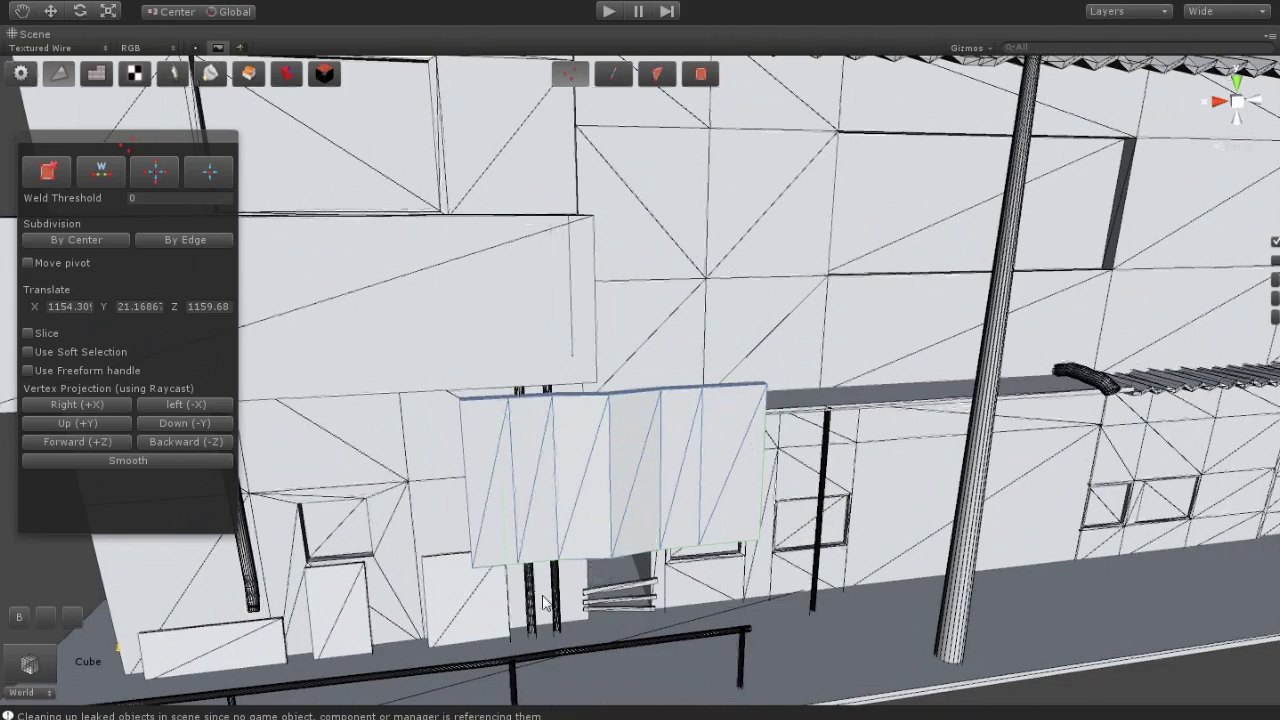
pyautogui.keyDown('alt'); pyautogui.moveTo(502, 500); pyautogui.dragTo(660, 444); pyautogui.keyUp('alt')
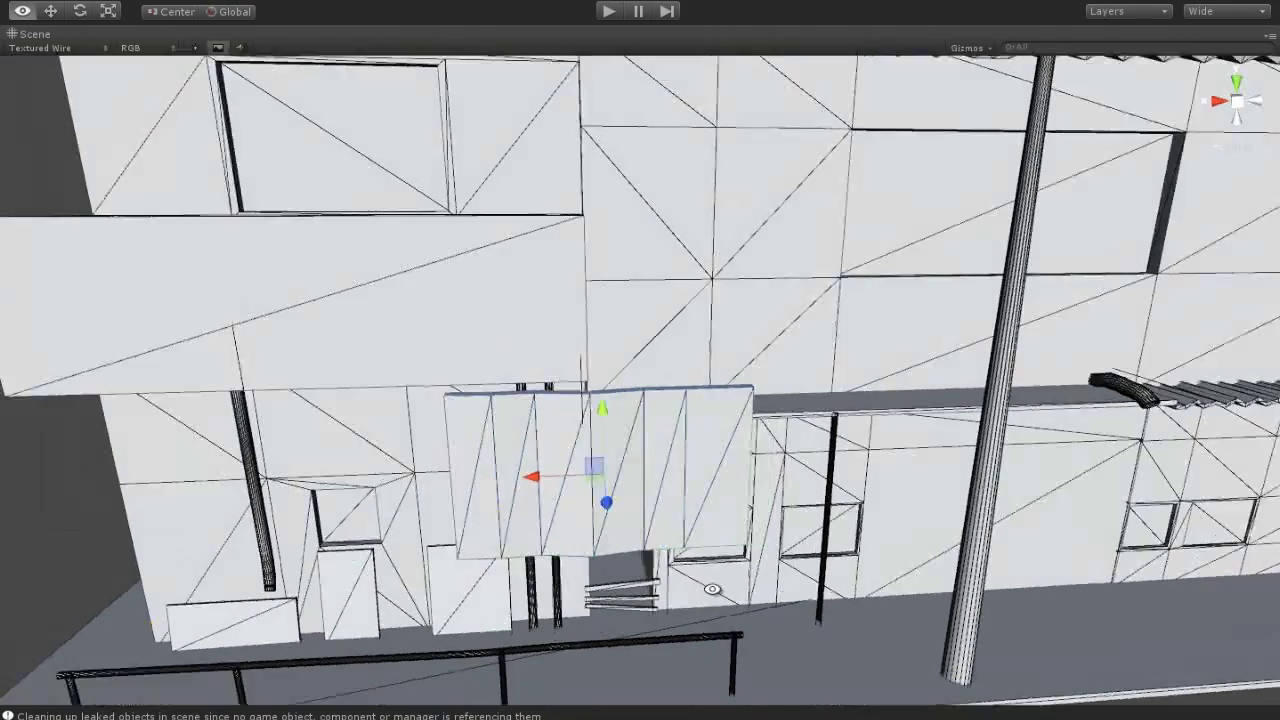
pyautogui.click(661, 444)
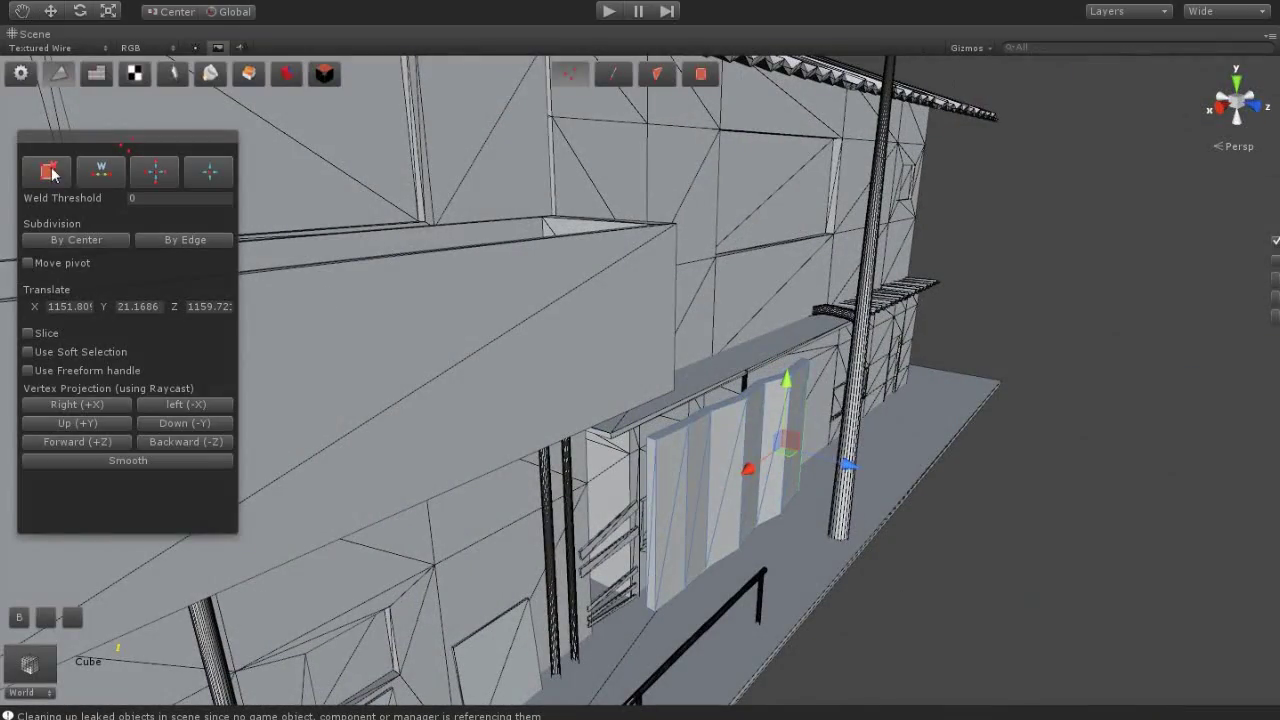
# In object mode, slide the whole sheet left along X and raise it slightly onto the balcony
pyautogui.press('g')
pyautogui.moveTo(903, 594)
pyautogui.keyDown('alt'); pyautogui.mouseDown()
pyautogui.moveTo(592, 439)
pyautogui.moveTo(680, 445)
pyautogui.mouseUp(); pyautogui.keyUp('alt')
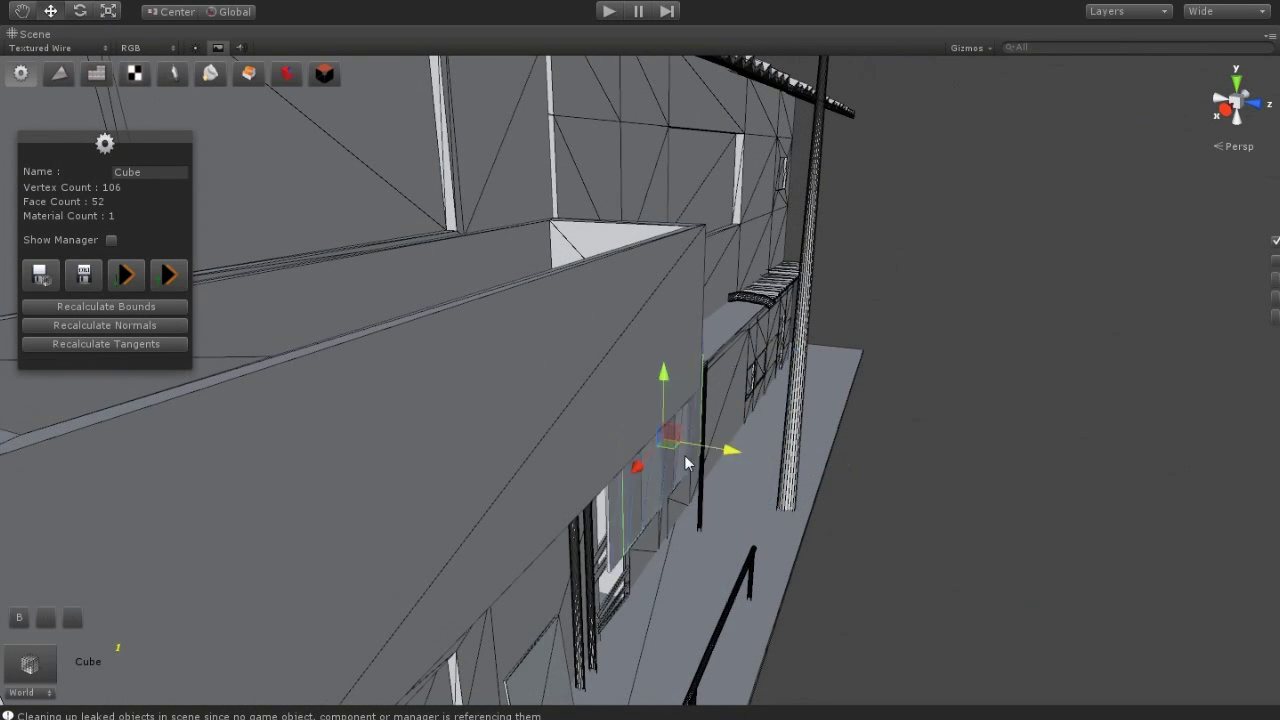
pyautogui.press('f')
pyautogui.moveTo(426, 368); pyautogui.dragTo(480, 362)
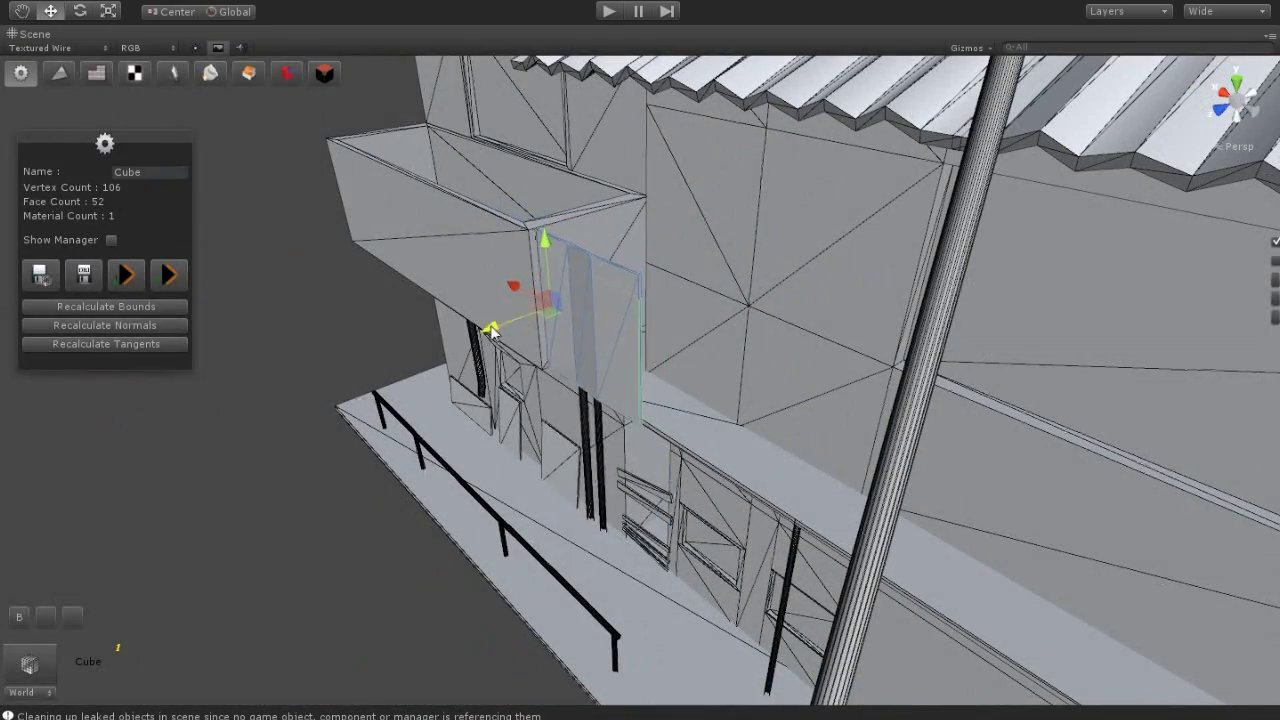
pyautogui.press('f')
pyautogui.moveTo(560, 336)
pyautogui.mouseDown()
pyautogui.moveTo(404, 346)
pyautogui.moveTo(960, 500)
pyautogui.mouseUp()
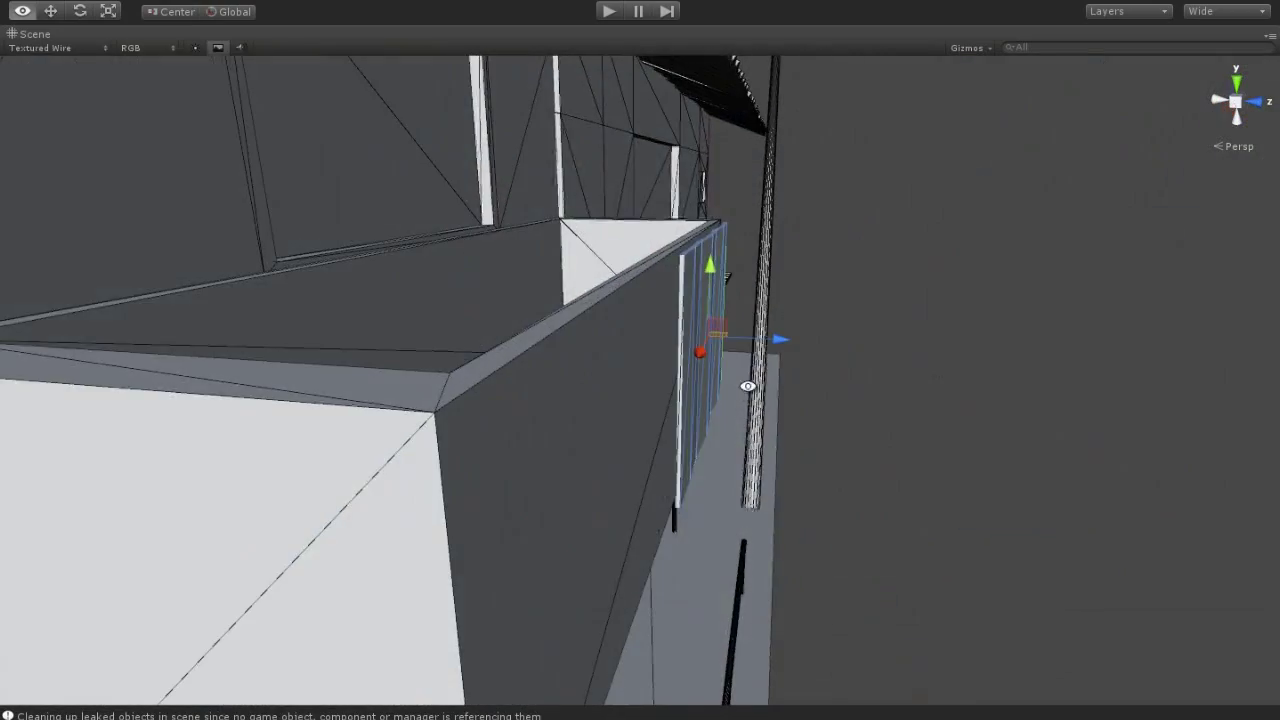
pyautogui.click(989, 510)
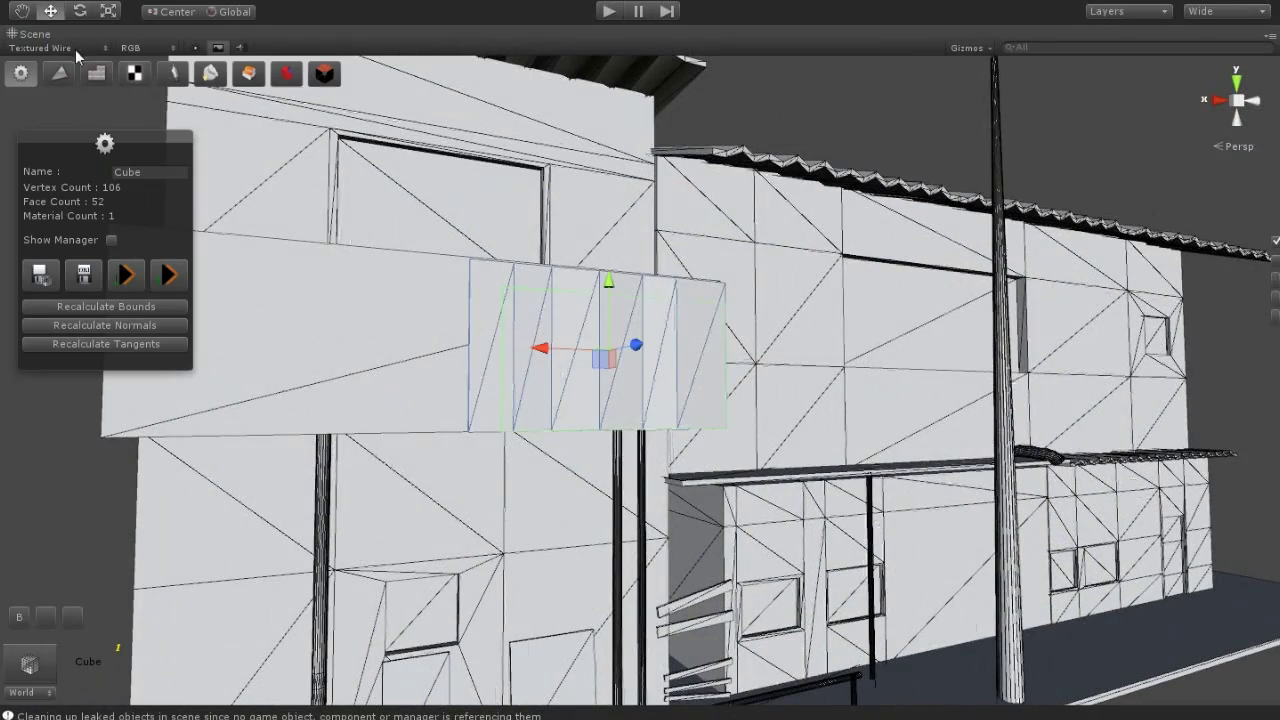
pyautogui.moveTo(592, 343); pyautogui.dragTo(610, 350)
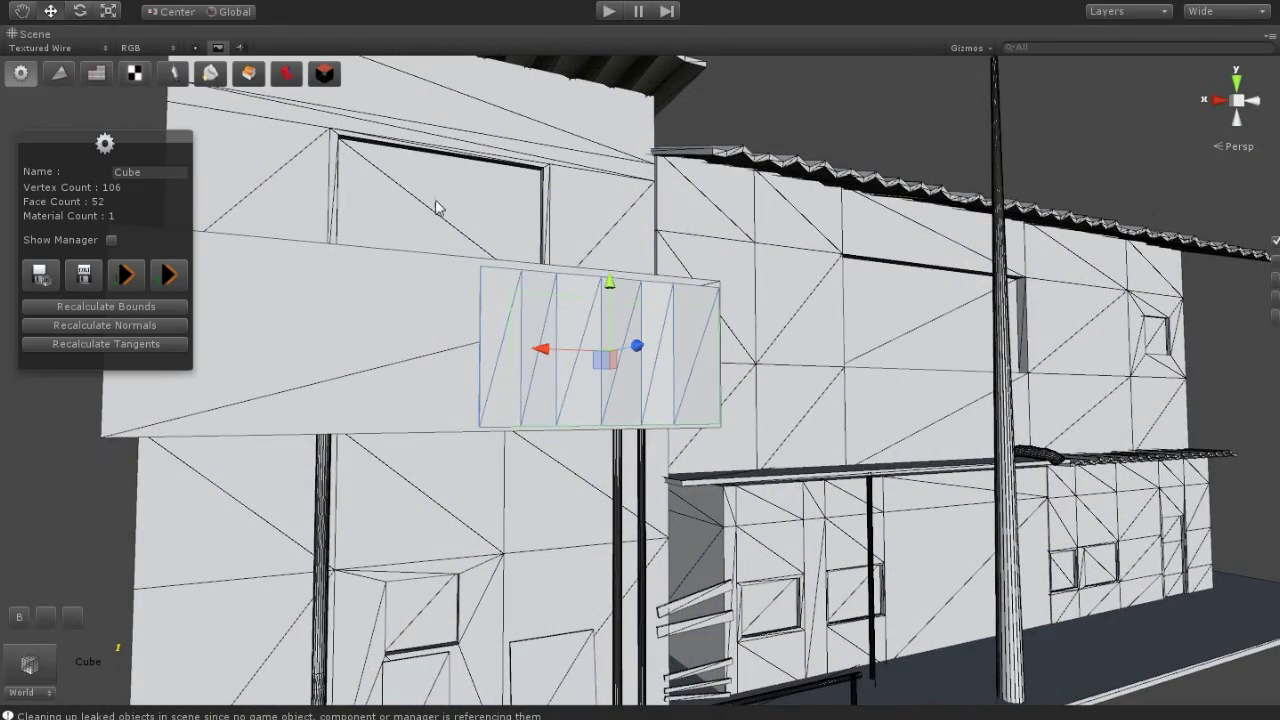
pyautogui.moveTo(609, 287); pyautogui.dragTo(617, 281)
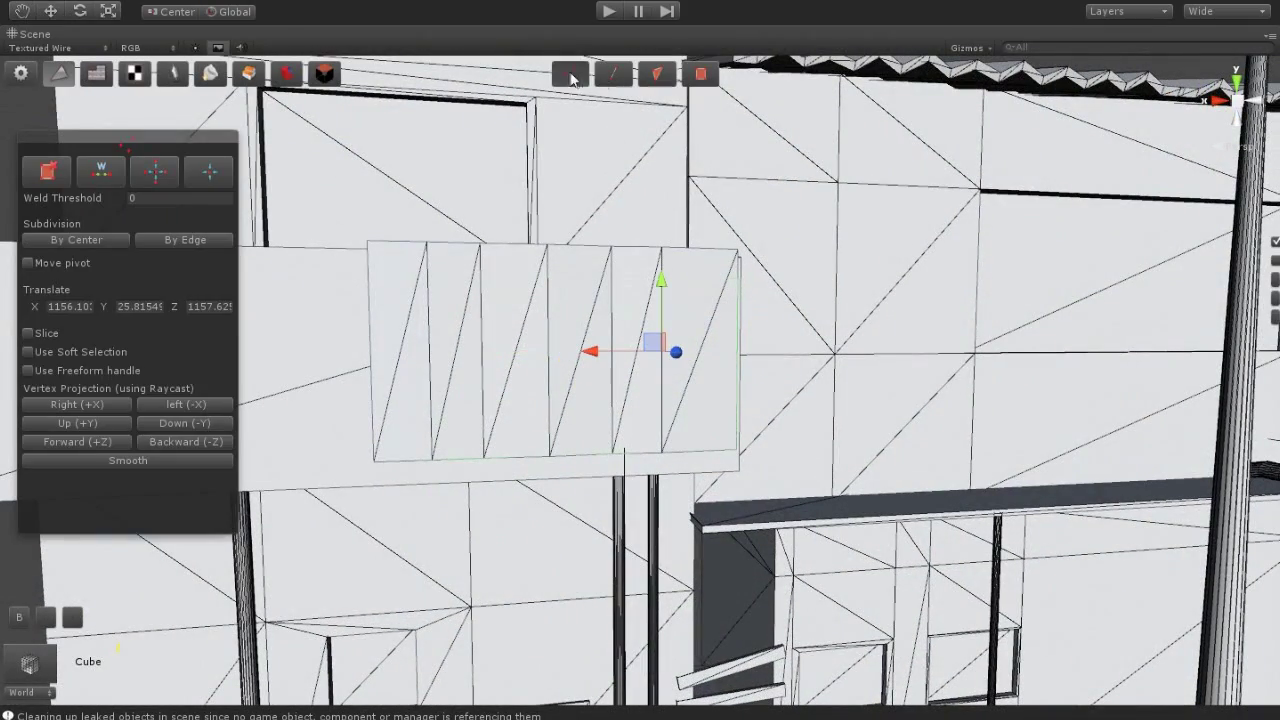
# Select the sheet's left vertical edge and push it slightly back on Z
pyautogui.click(570, 75)
pyautogui.click(428, 365)
pyautogui.keyDown('alt'); pyautogui.moveTo(428, 365); pyautogui.dragTo(647, 441); pyautogui.keyUp('alt')
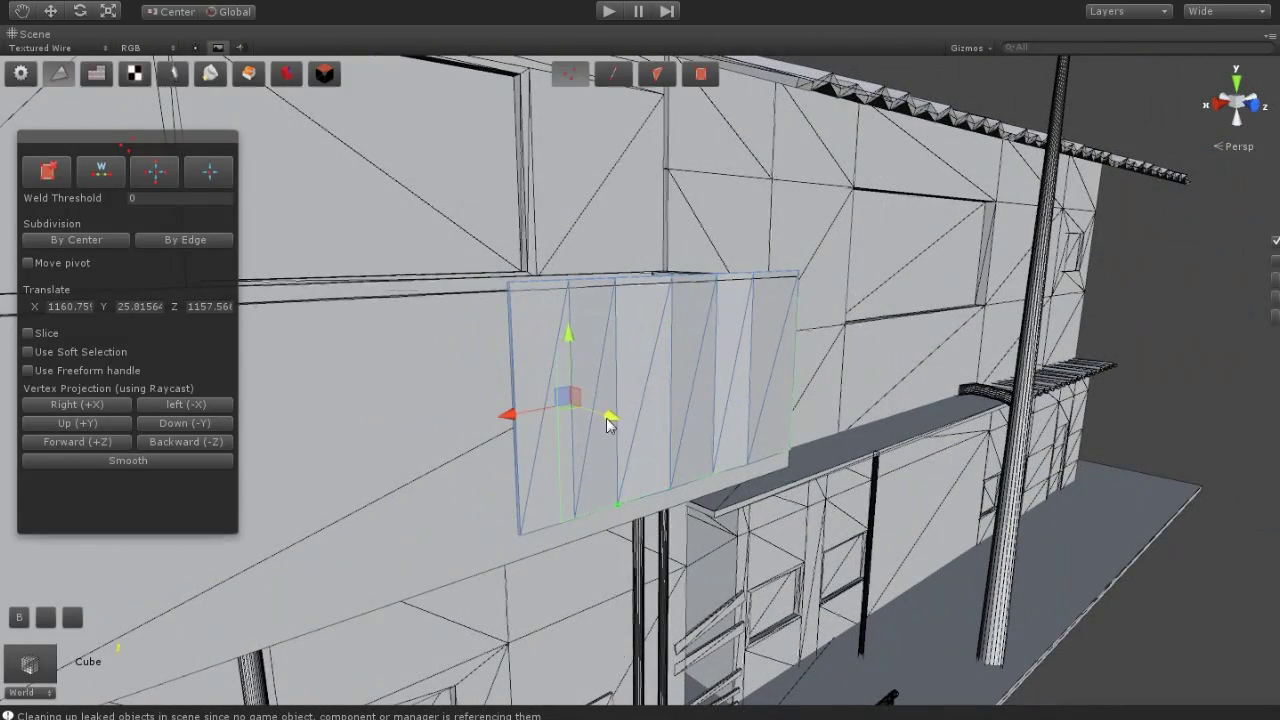
pyautogui.keyDown('alt'); pyautogui.moveTo(606, 557); pyautogui.dragTo(628, 517); pyautogui.keyUp('alt')
pyautogui.scroll(5, 628, 517)
pyautogui.click(459, 340)
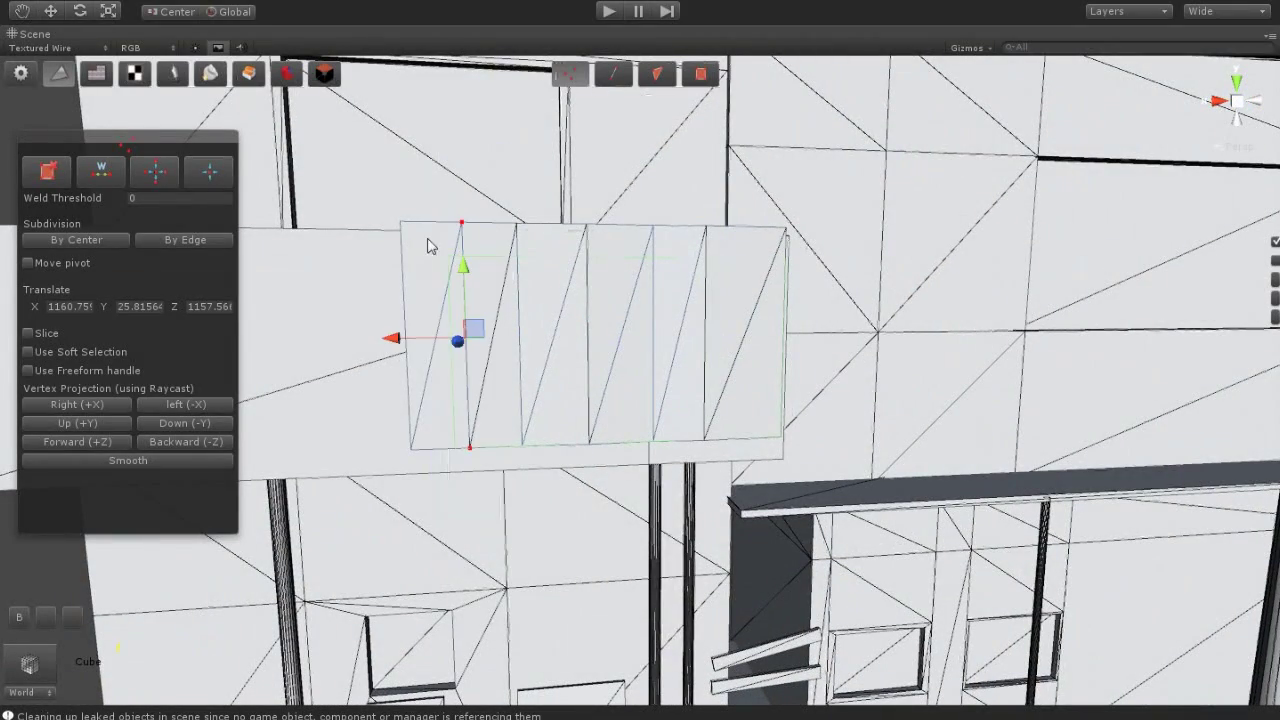
pyautogui.moveTo(456, 345); pyautogui.dragTo(457, 343)
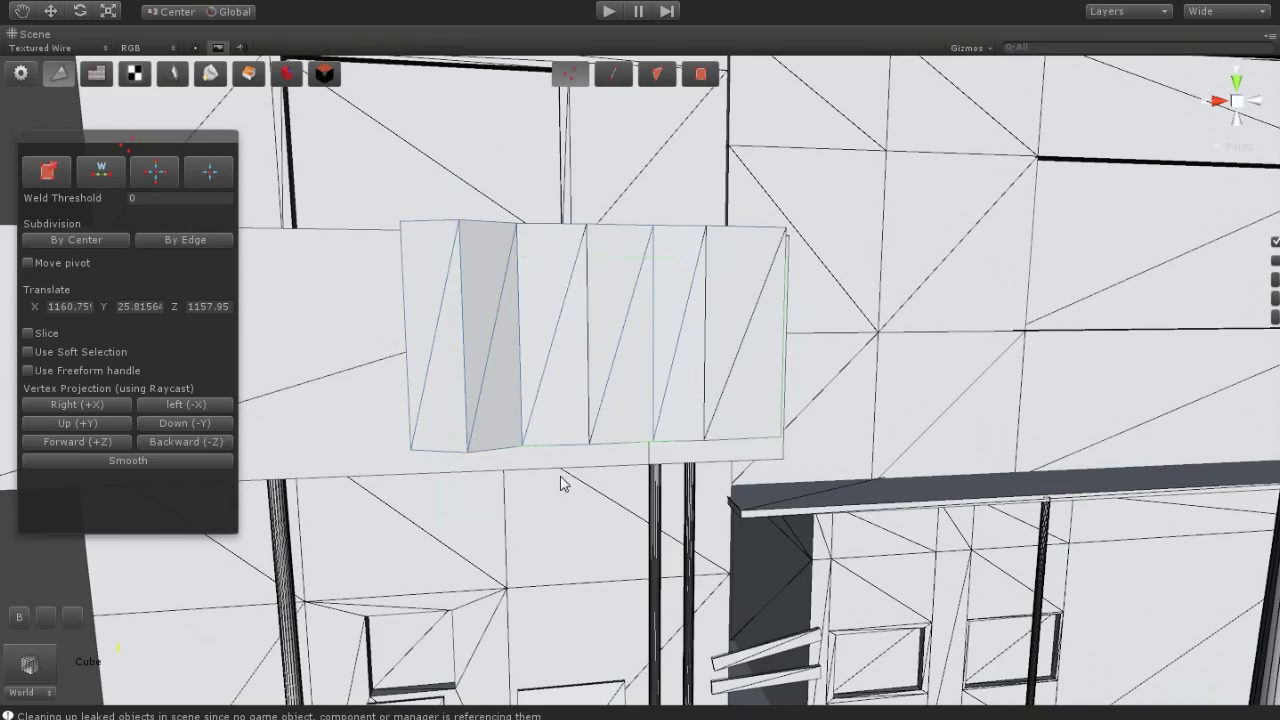
# Select the sheet's left vertex column and corner vertices, nudging the top-left vertex in depth
pyautogui.click(529, 471)
pyautogui.moveTo(500, 500)
pyautogui.mouseDown()
pyautogui.moveTo(423, 186)
pyautogui.moveTo(600, 330)
pyautogui.mouseUp()
pyautogui.scroll(3, 651, 352)
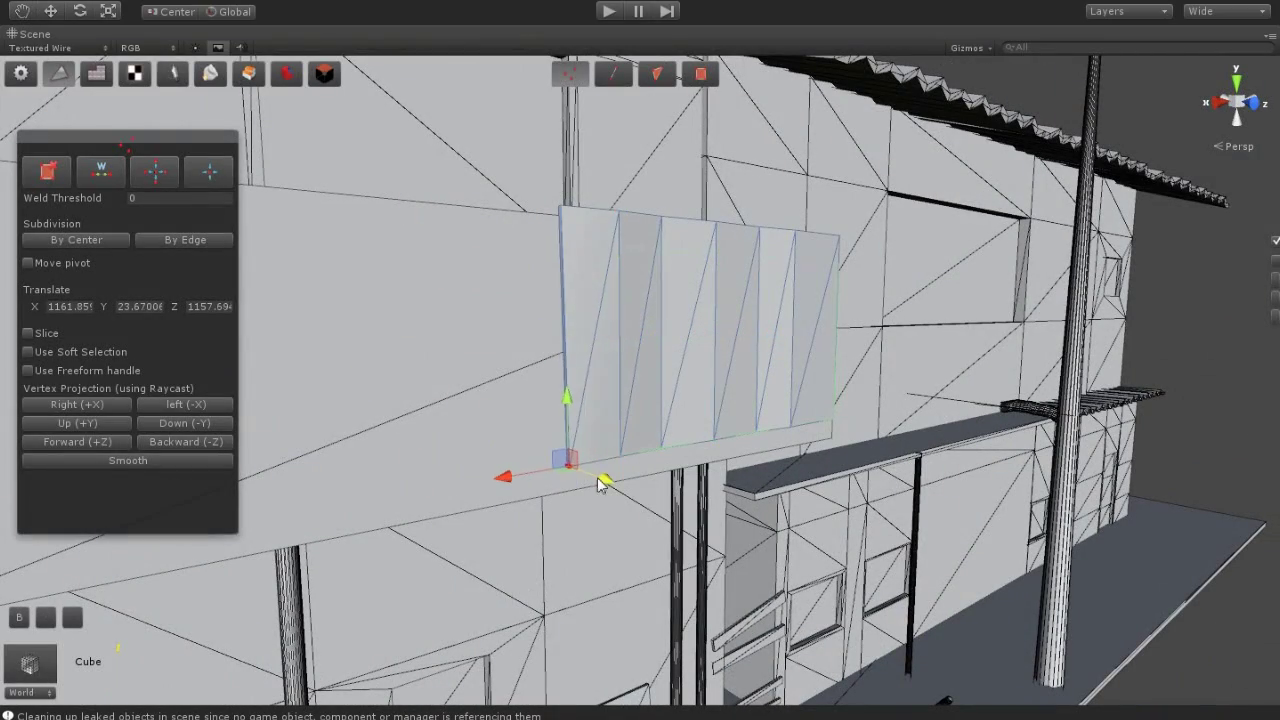
pyautogui.keyDown('shift'); pyautogui.moveTo(771, 331); pyautogui.dragTo(820, 331); pyautogui.keyUp('shift')
pyautogui.moveTo(820, 331)
pyautogui.keyDown('alt'); pyautogui.mouseDown()
pyautogui.moveTo(418, 449)
pyautogui.moveTo(551, 394)
pyautogui.mouseUp(); pyautogui.keyUp('alt')
pyautogui.click(564, 420)
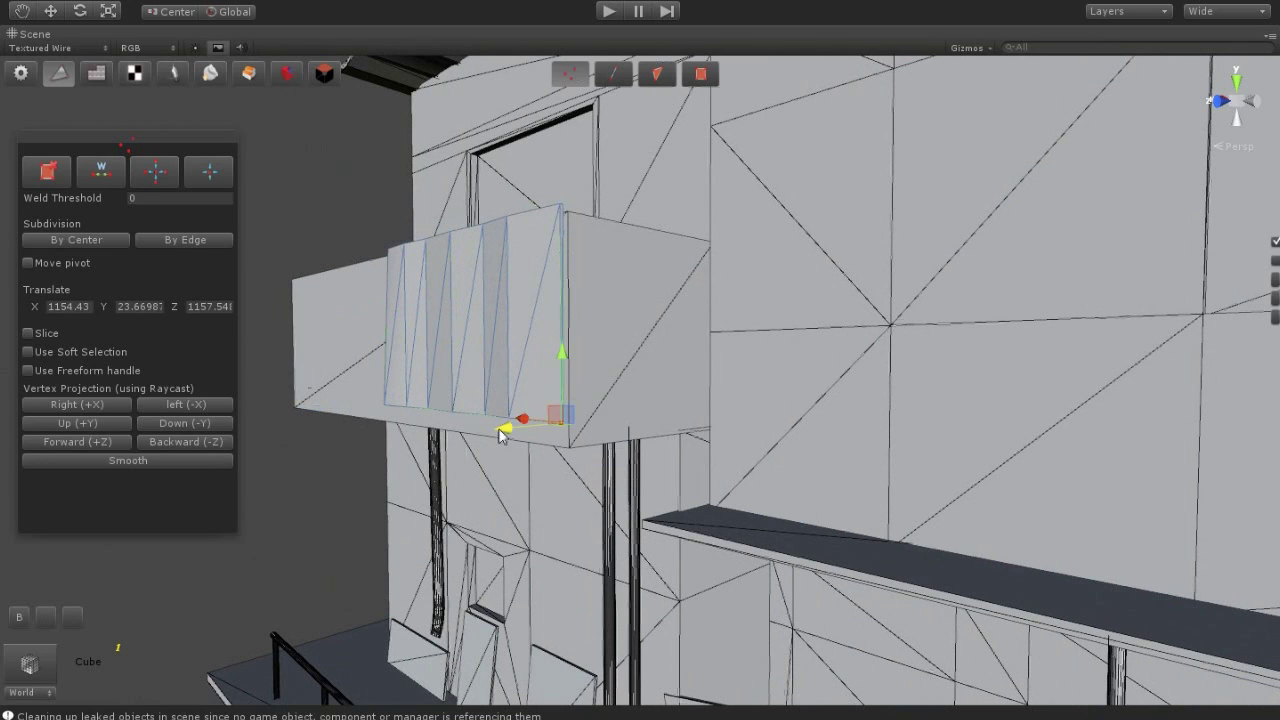
pyautogui.moveTo(602, 270)
pyautogui.keyDown('alt'); pyautogui.mouseDown()
pyautogui.moveTo(490, 247)
pyautogui.moveTo(494, 268)
pyautogui.mouseUp(); pyautogui.keyUp('alt')
pyautogui.click(490, 247)
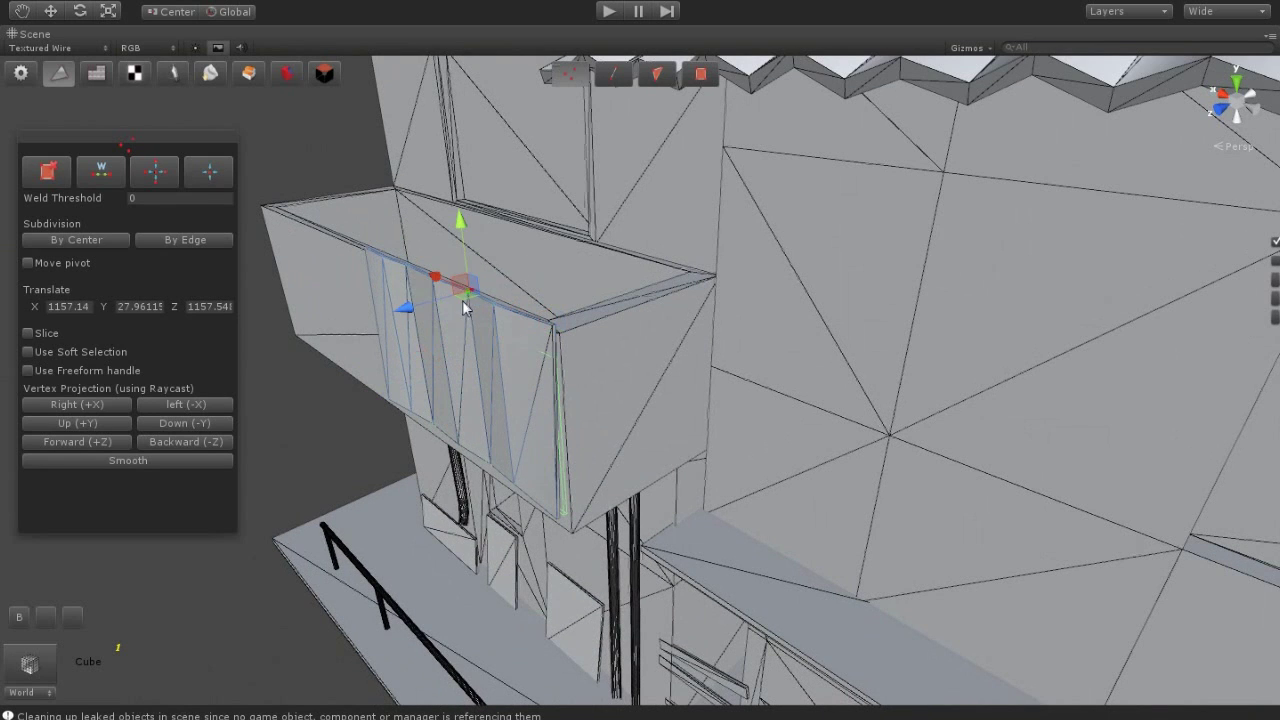
pyautogui.moveTo(422, 311); pyautogui.dragTo(424, 430)
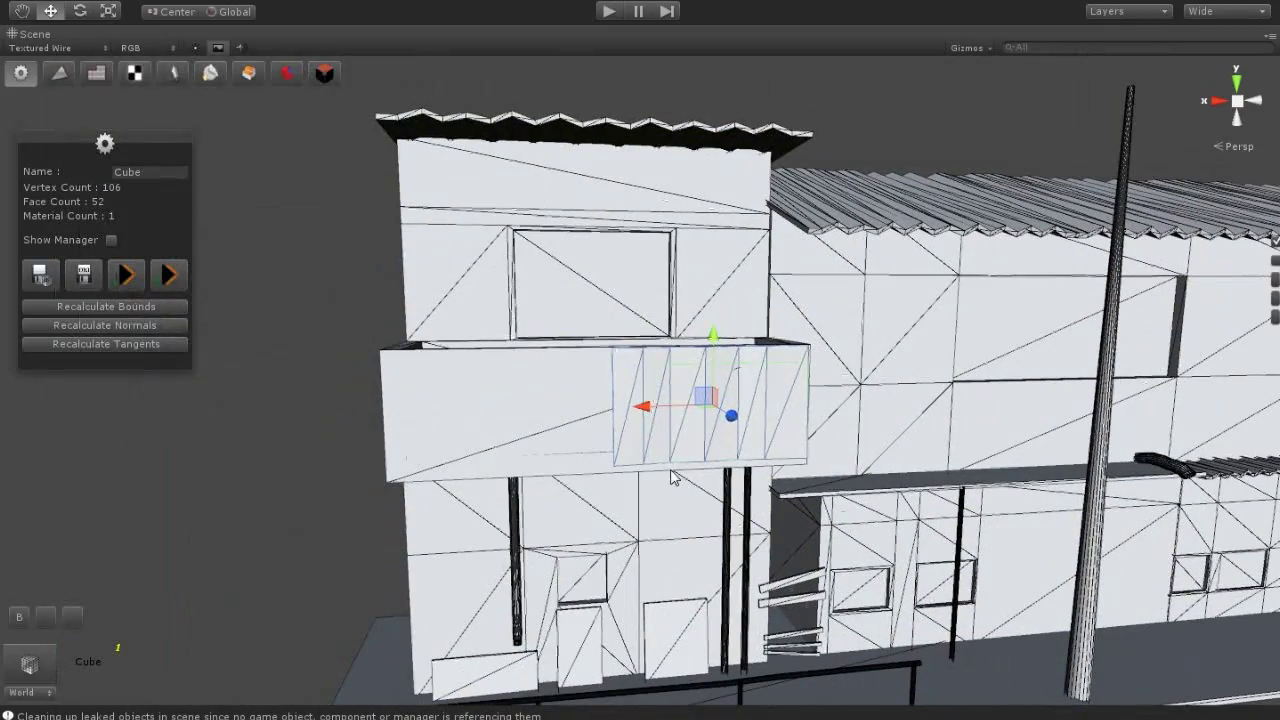
# Slide the sheet right along the balcony front and adjust its height
pyautogui.moveTo(648, 412)
pyautogui.mouseDown()
pyautogui.moveTo(455, 412)
pyautogui.moveTo(308, 290)
pyautogui.mouseUp()
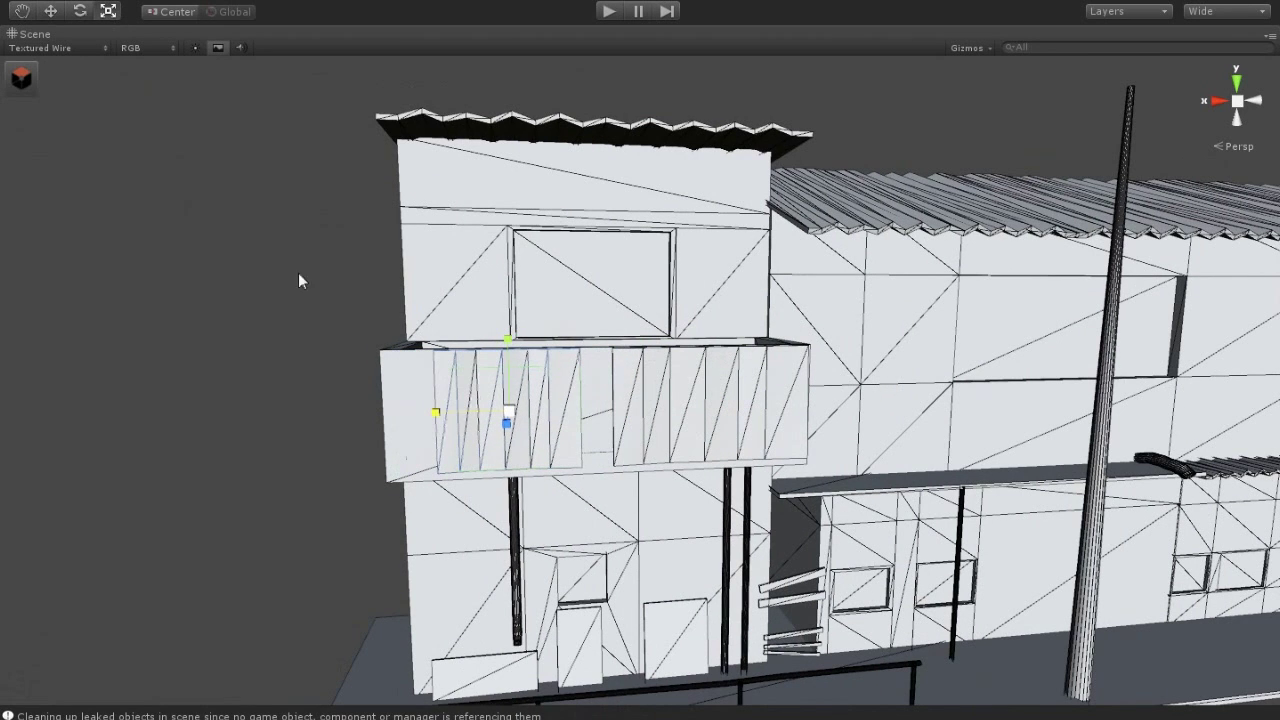
pyautogui.click(51, 11)
pyautogui.moveTo(438, 414); pyautogui.dragTo(470, 418)
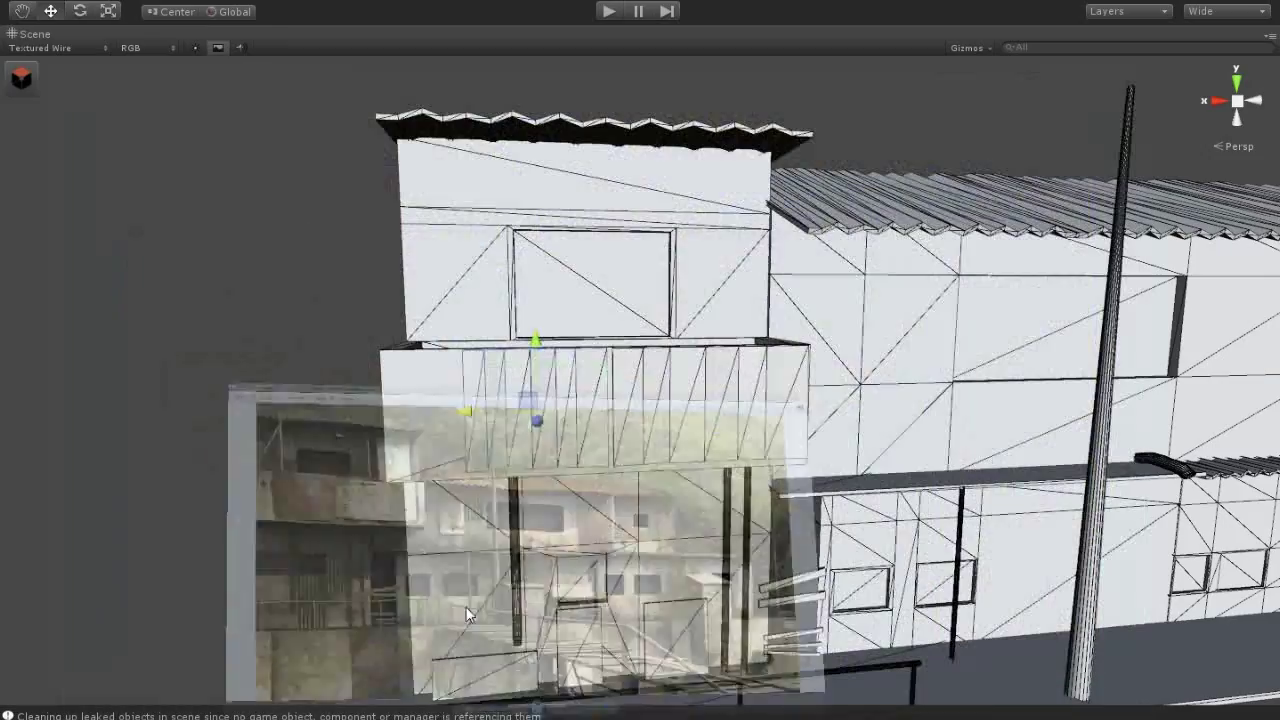
pyautogui.moveTo(470, 414)
pyautogui.mouseDown()
pyautogui.moveTo(528, 368)
pyautogui.moveTo(540, 340)
pyautogui.mouseUp()
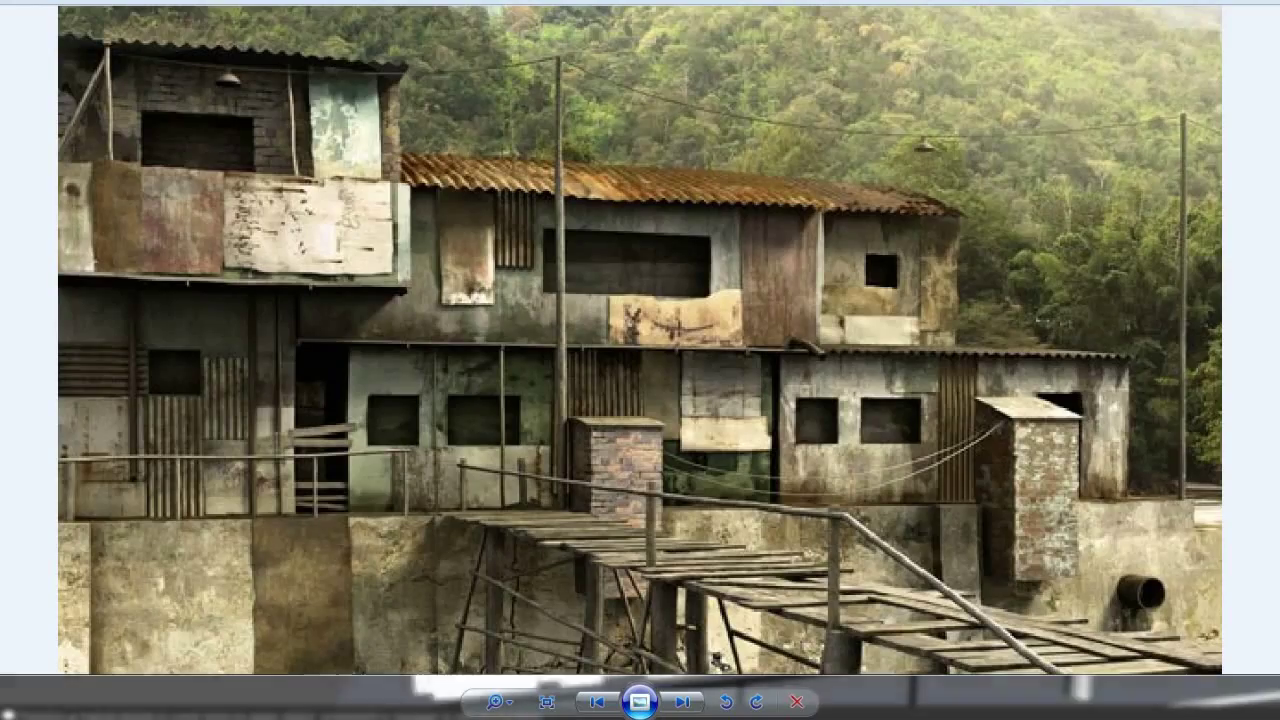
pyautogui.press('f')
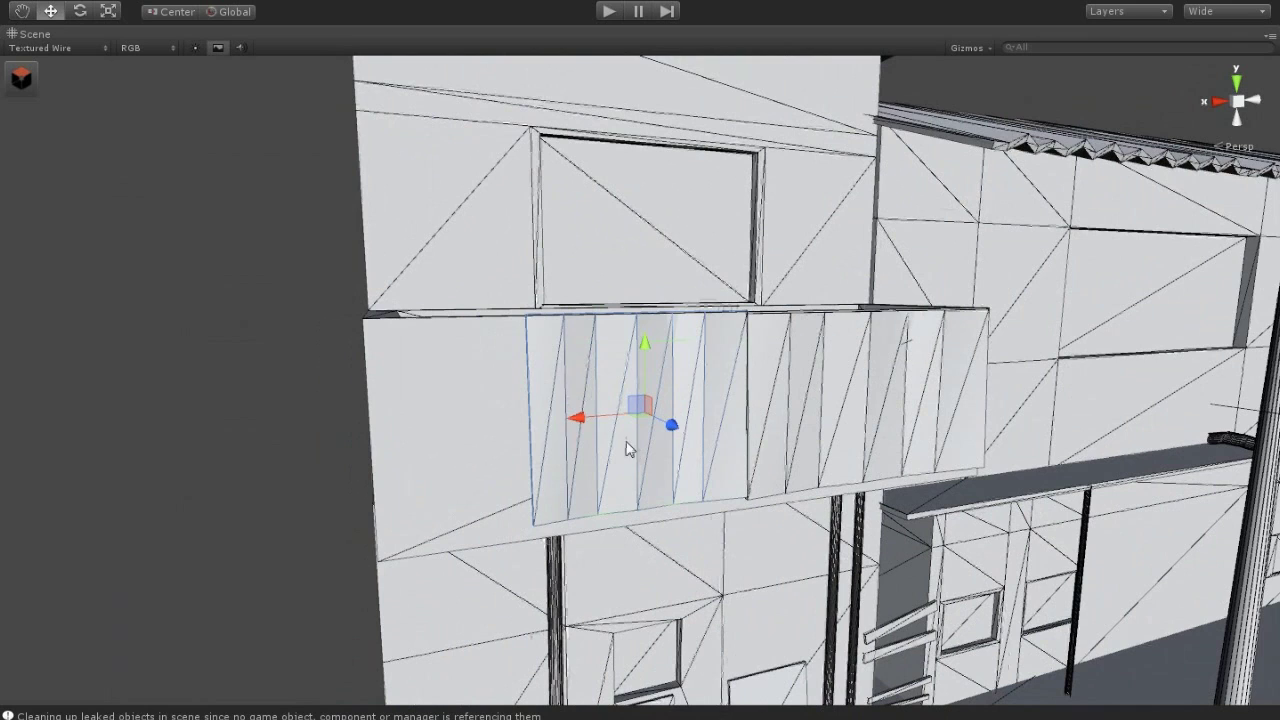
pyautogui.moveTo(586, 423); pyautogui.dragTo(641, 343)
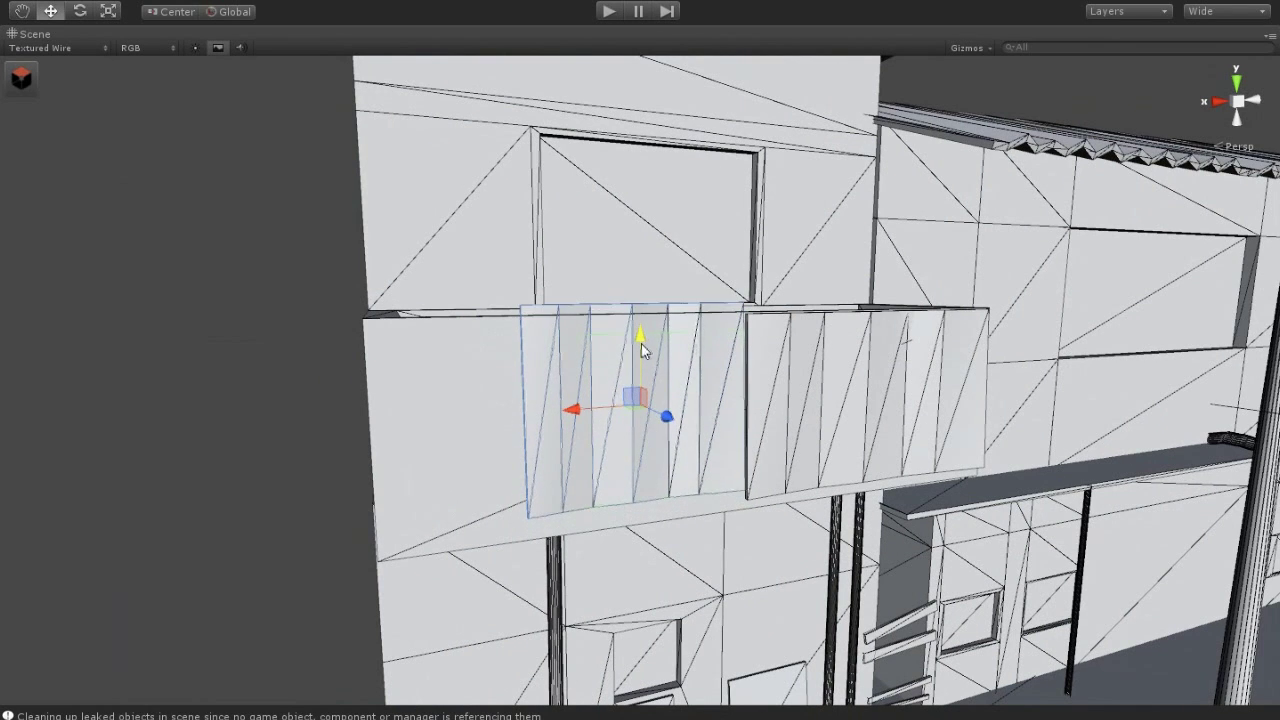
pyautogui.moveTo(641, 340); pyautogui.dragTo(660, 372)
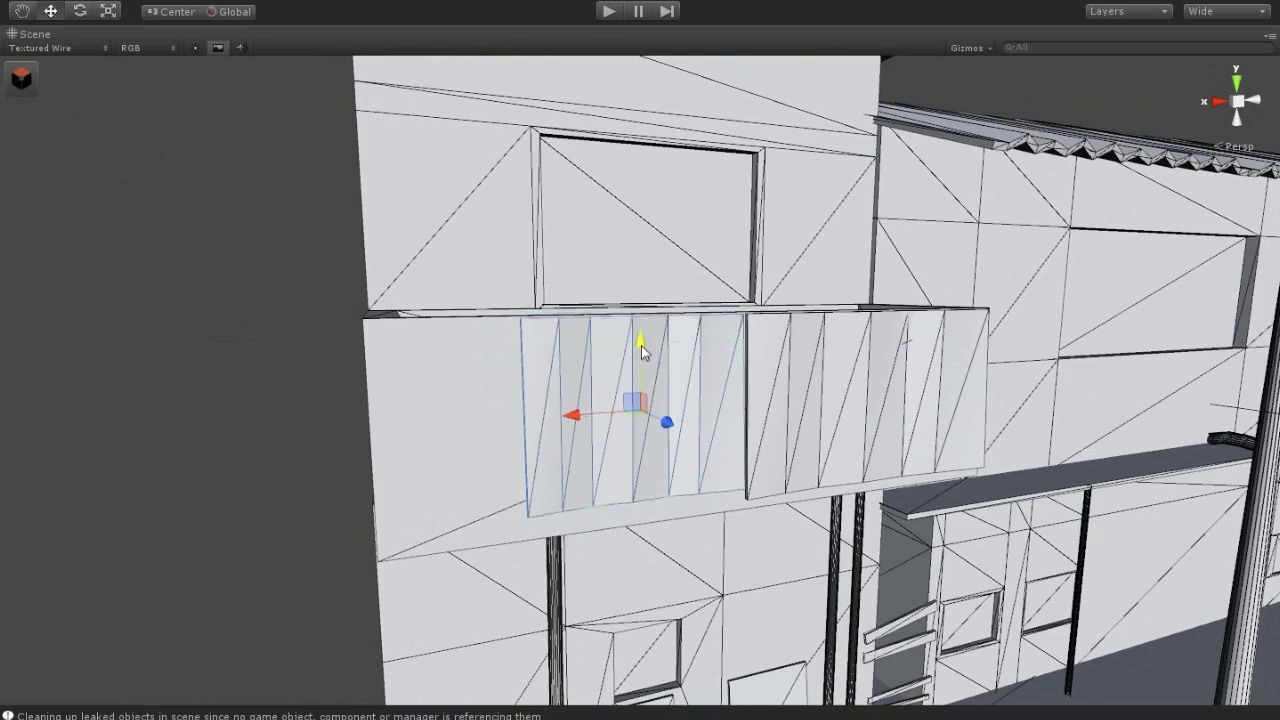
# Reselect the balcony panel and shift it slightly left
pyautogui.click(214, 357)
pyautogui.scroll(-2, 214, 357)
pyautogui.keyDown('alt'); pyautogui.moveTo(214, 357); pyautogui.dragTo(500, 449); pyautogui.keyUp('alt')
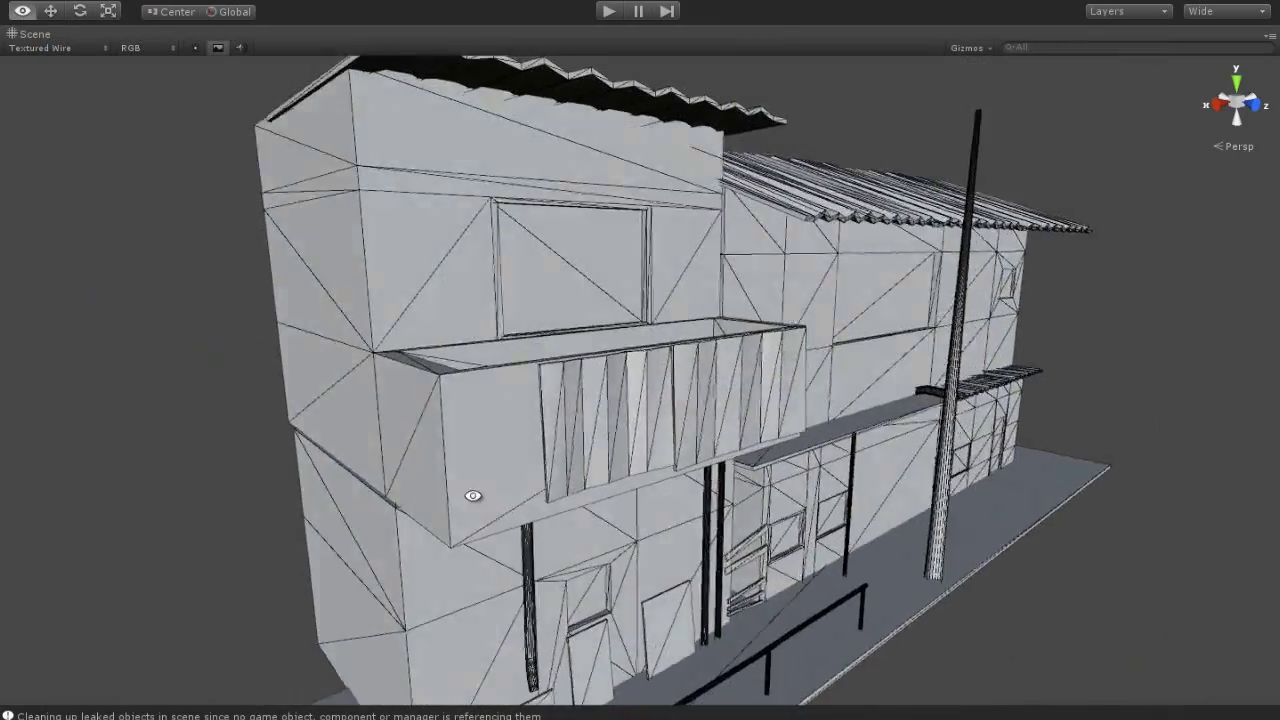
pyautogui.scroll(3, 521, 405)
pyautogui.click(521, 405)
pyautogui.moveTo(483, 417); pyautogui.dragTo(463, 405)
pyautogui.click(49, 12)
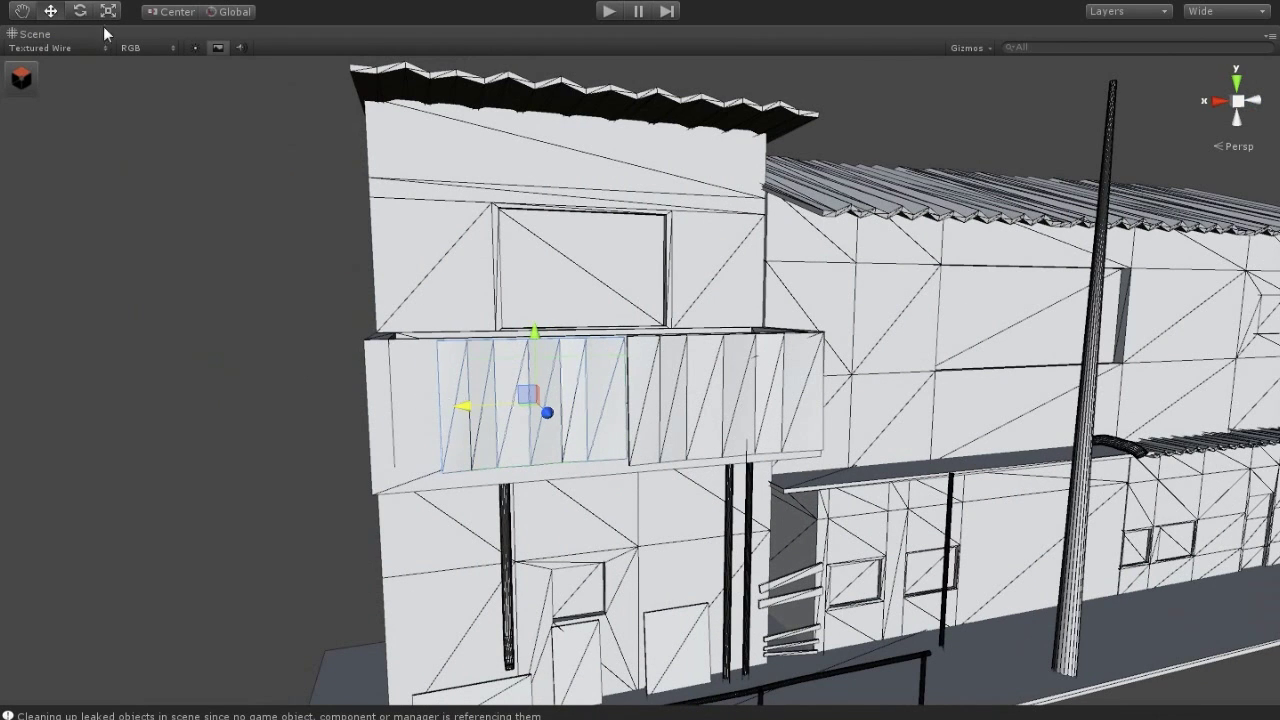
pyautogui.moveTo(540, 405); pyautogui.dragTo(480, 406)
# Select a row of the panel's edge vertices in vertex mode, then return to object mode and deselect
pyautogui.press('f')
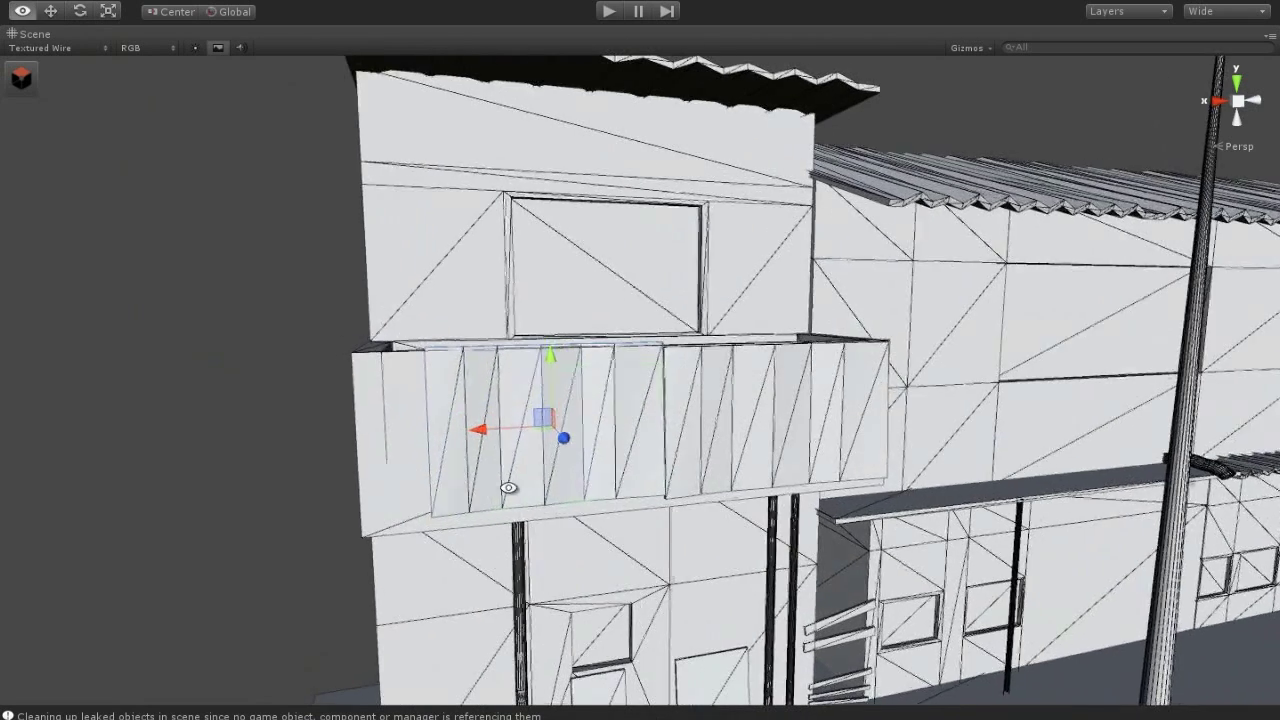
pyautogui.click(21, 77)
pyautogui.click(570, 73)
pyautogui.moveTo(657, 295); pyautogui.dragTo(348, 386)
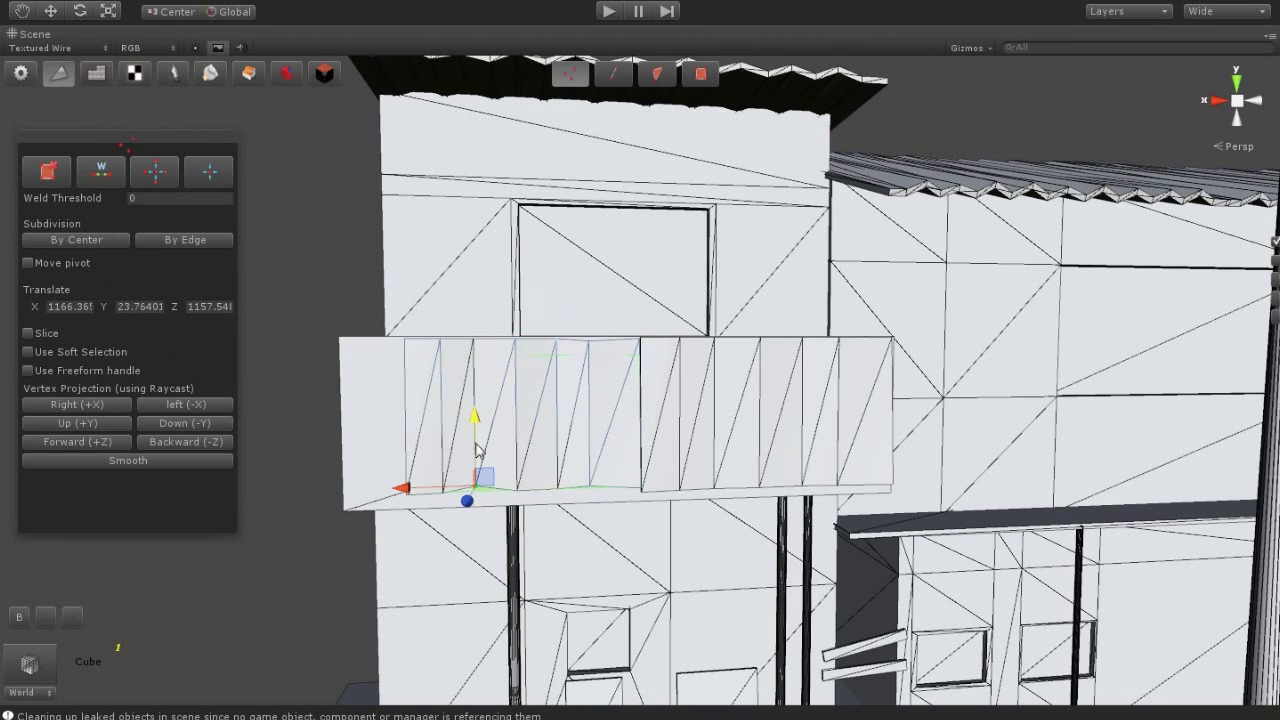
pyautogui.scroll(-5, 364, 485)
pyautogui.moveTo(364, 485)
pyautogui.keyDown('alt'); pyautogui.mouseDown()
pyautogui.moveTo(585, 564)
pyautogui.moveTo(438, 425)
pyautogui.mouseUp(); pyautogui.keyUp('alt')
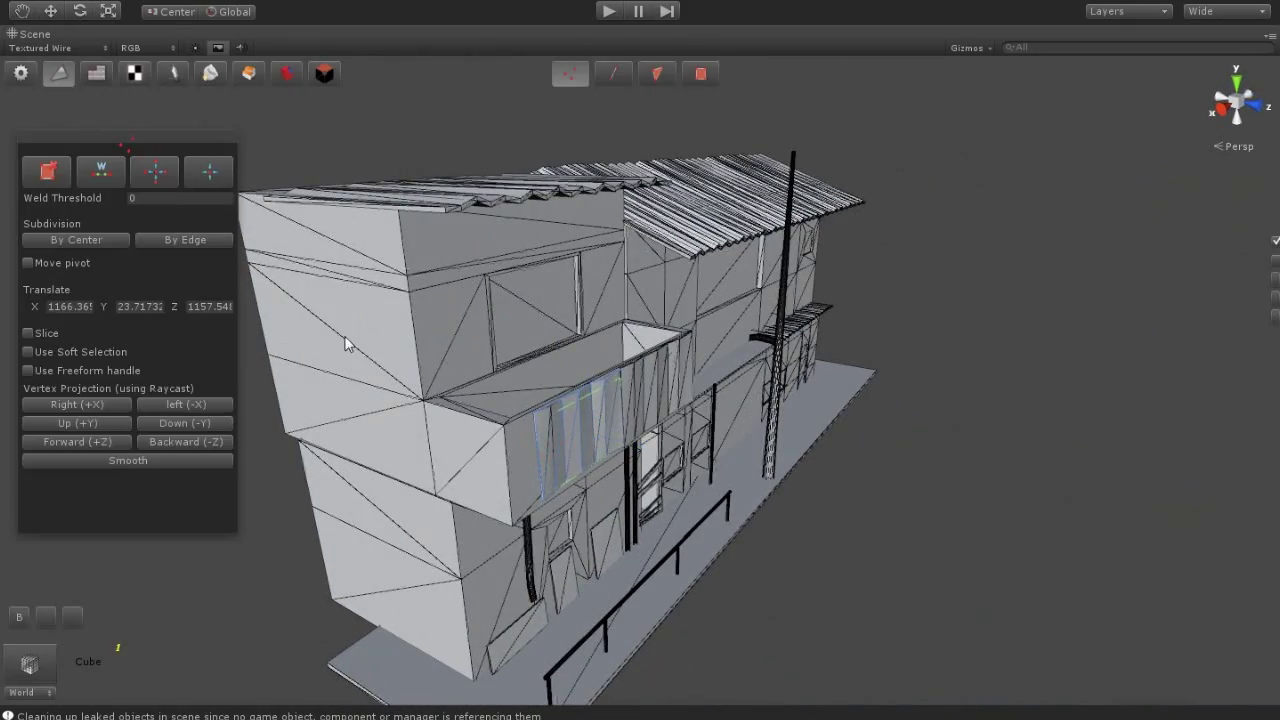
pyautogui.click(22, 84)
pyautogui.click(785, 555)
pyautogui.keyDown('alt'); pyautogui.moveTo(785, 555); pyautogui.dragTo(600, 540); pyautogui.keyUp('alt')
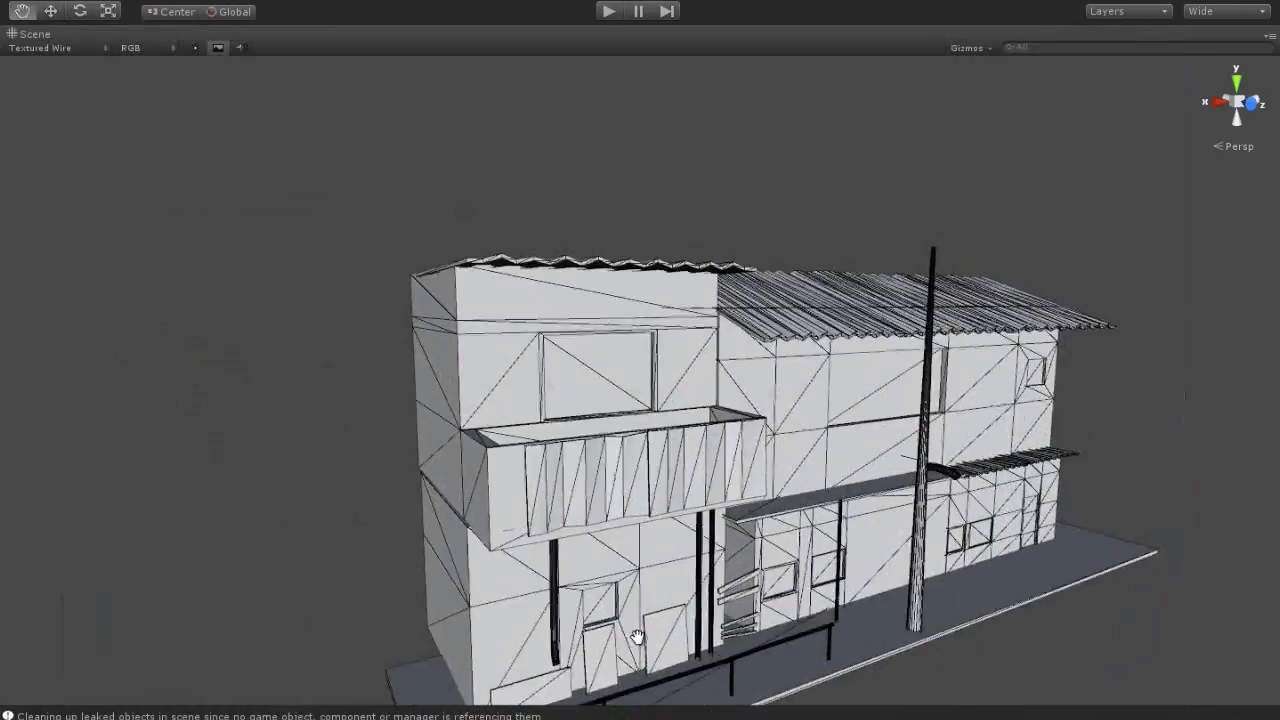
pyautogui.scroll(3, 716, 503)
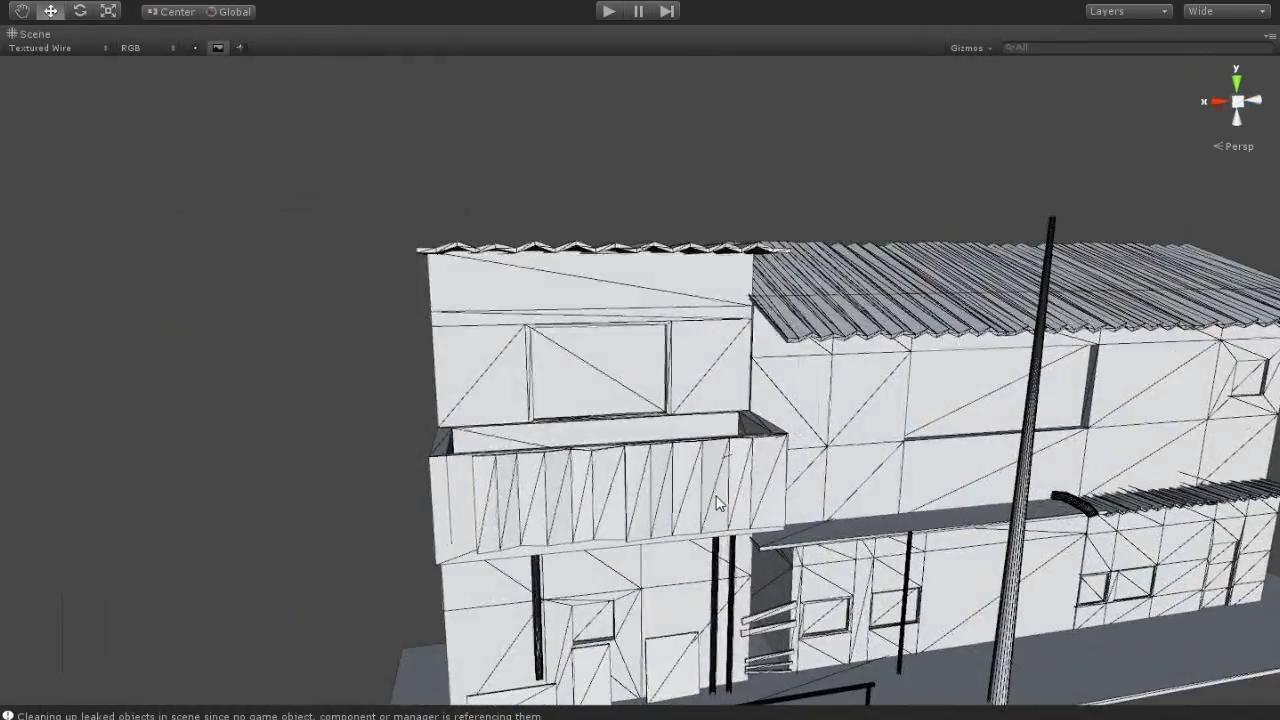
# Raise the panel and rotate it to lie flat against the upper wall
pyautogui.moveTo(707, 428); pyautogui.dragTo(711, 290)
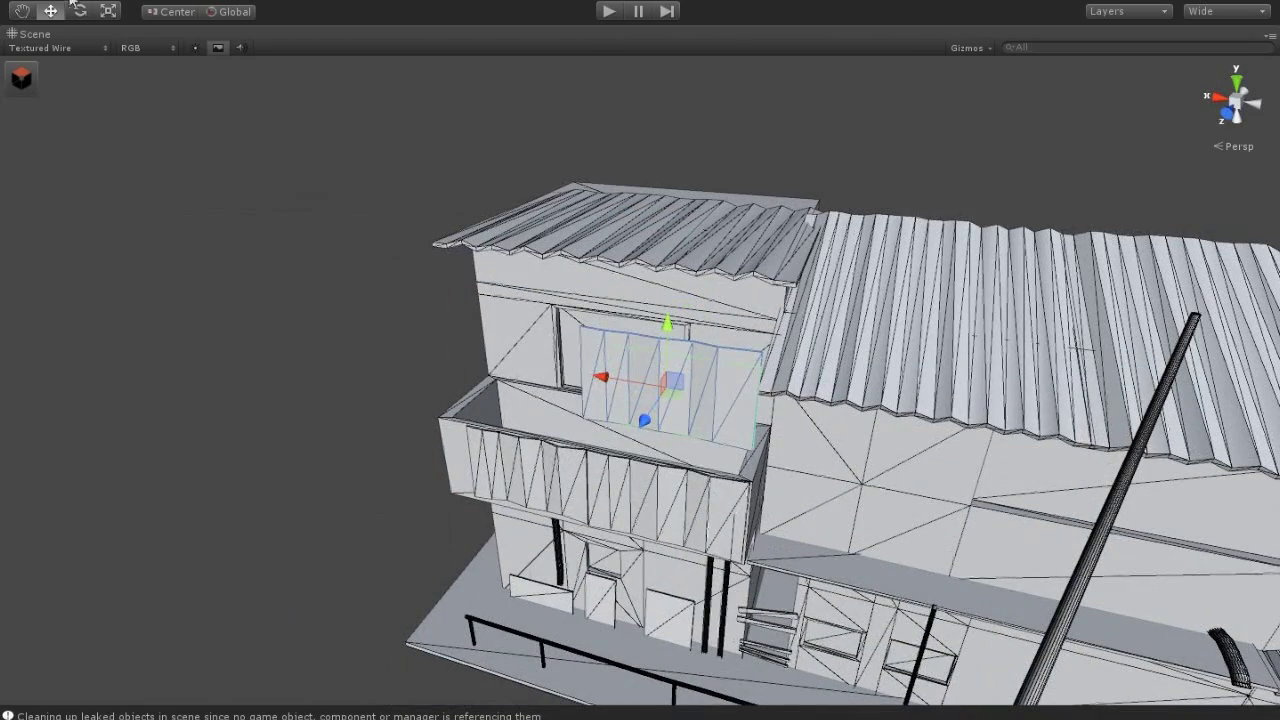
pyautogui.moveTo(764, 381); pyautogui.dragTo(449, 278)
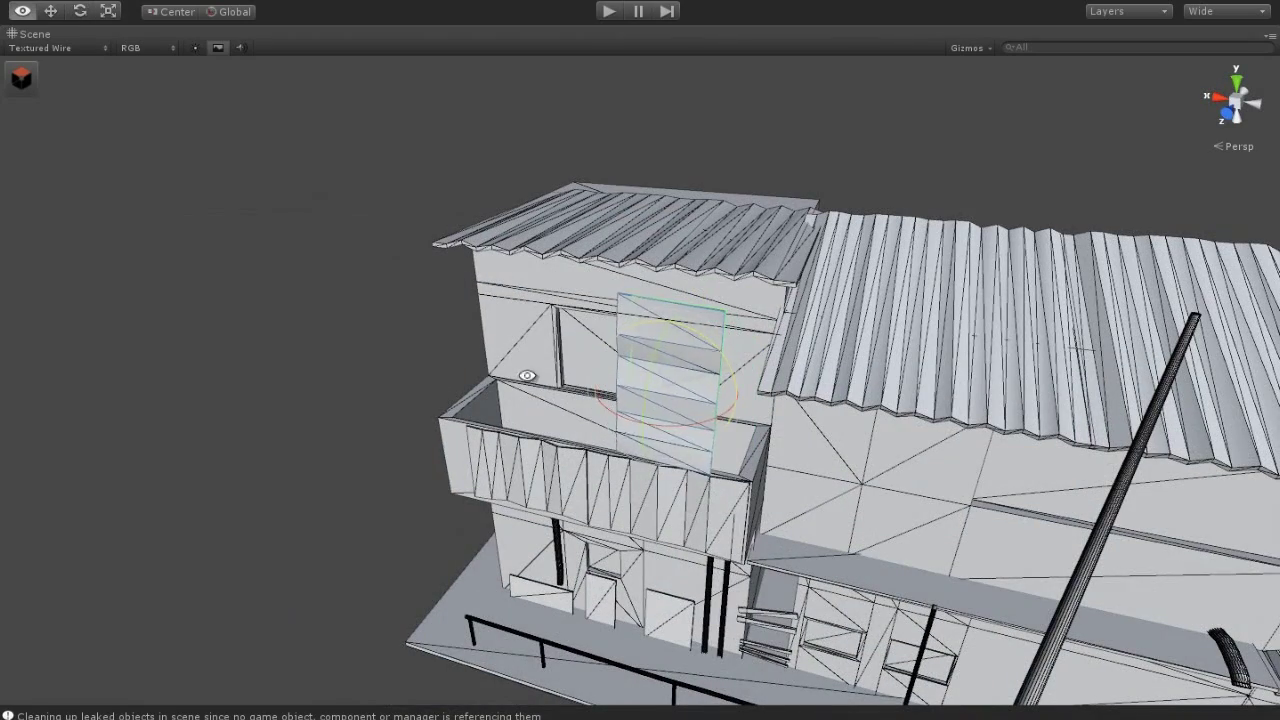
pyautogui.keyDown('alt'); pyautogui.moveTo(527, 375); pyautogui.dragTo(554, 298); pyautogui.keyUp('alt')
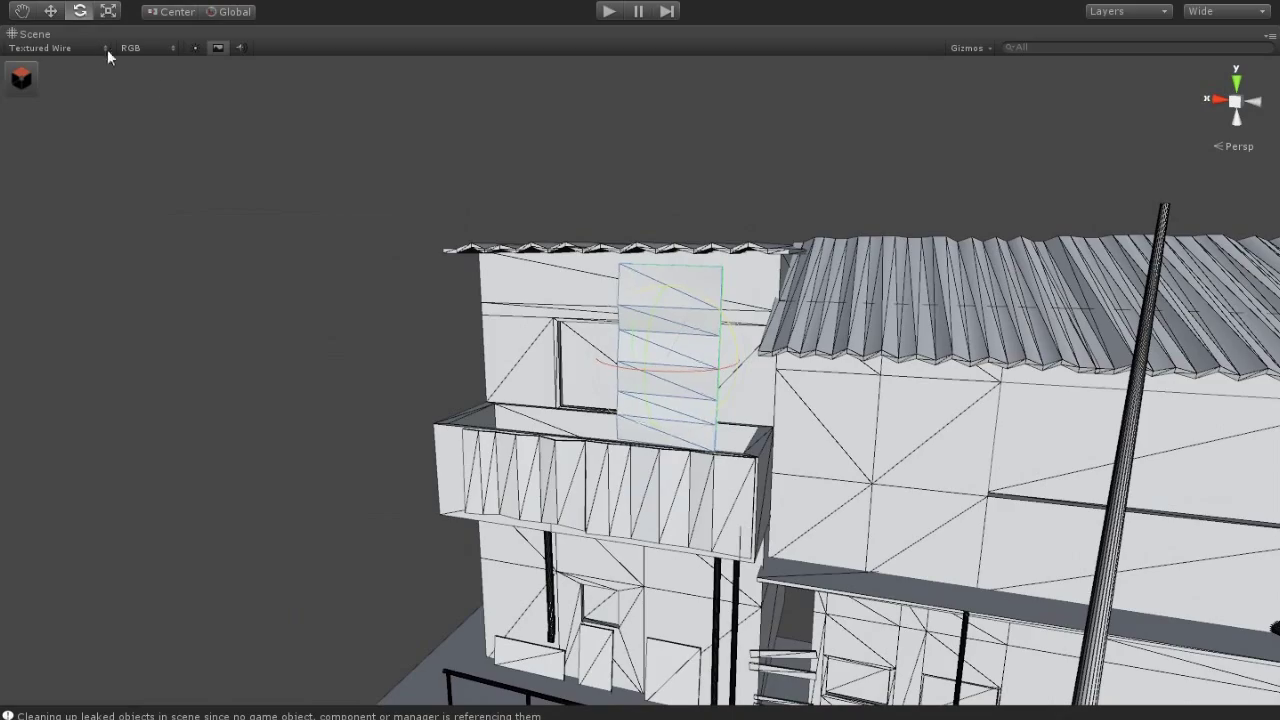
pyautogui.press('w')
pyautogui.keyDown('alt'); pyautogui.moveTo(380, 488); pyautogui.dragTo(490, 374); pyautogui.keyUp('alt')
pyautogui.keyDown('alt'); pyautogui.moveTo(585, 387); pyautogui.dragTo(688, 330); pyautogui.keyUp('alt')
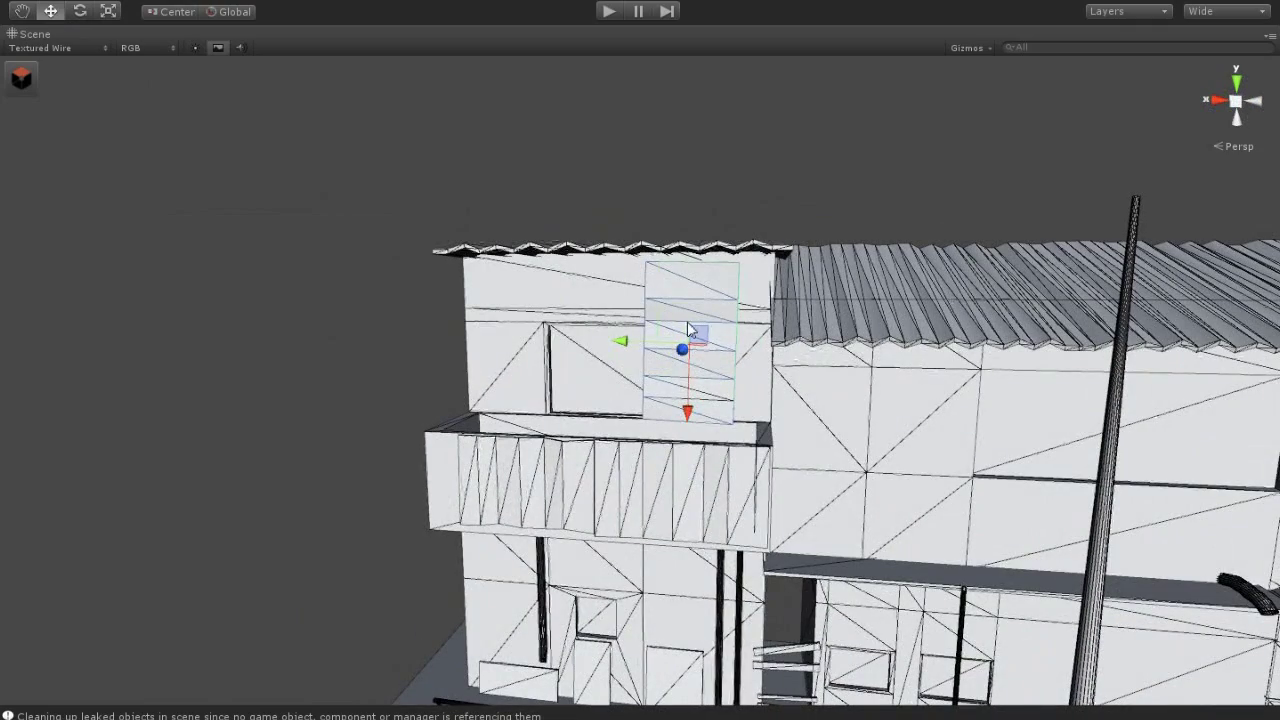
pyautogui.moveTo(682, 279)
pyautogui.keyDown('alt'); pyautogui.mouseDown()
pyautogui.moveTo(828, 522)
pyautogui.moveTo(397, 218)
pyautogui.mouseUp(); pyautogui.keyUp('alt')
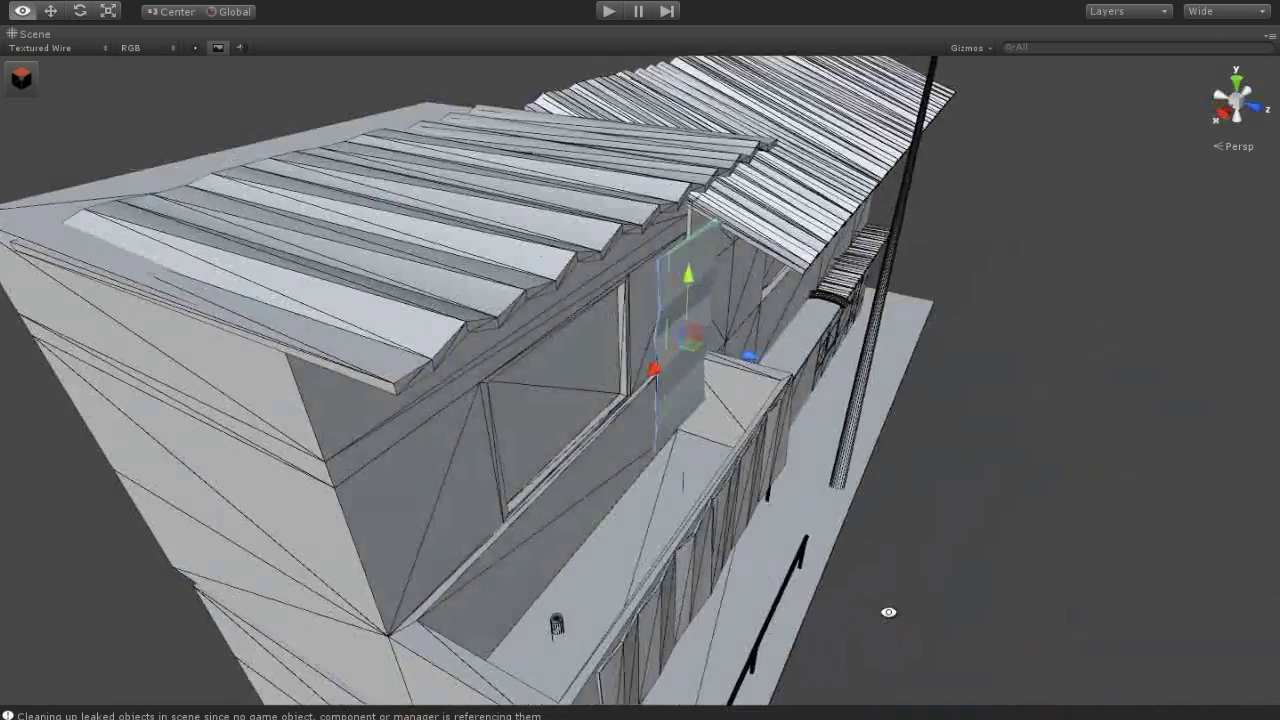
pyautogui.moveTo(734, 315); pyautogui.dragTo(716, 299)
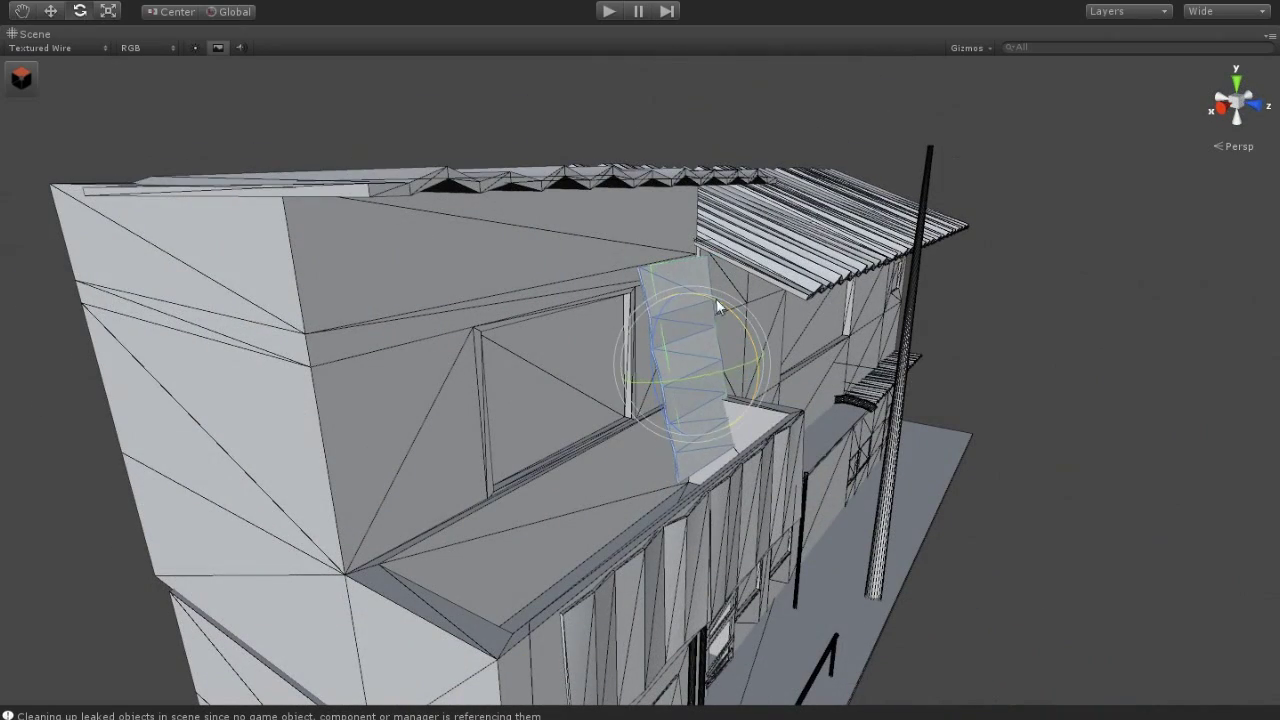
pyautogui.click(51, 11)
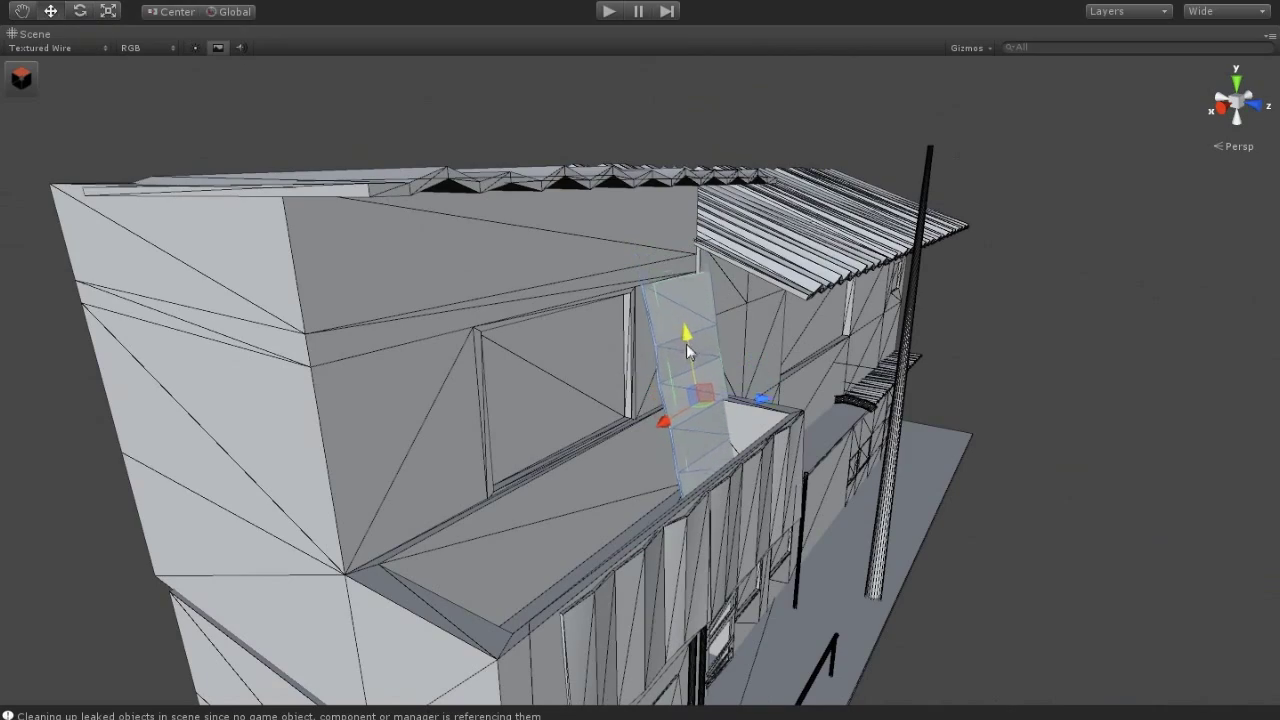
# Slide the panel along the wall beside the upper window and raise it
pyautogui.keyDown('alt'); pyautogui.moveTo(806, 405); pyautogui.dragTo(655, 460); pyautogui.keyUp('alt')
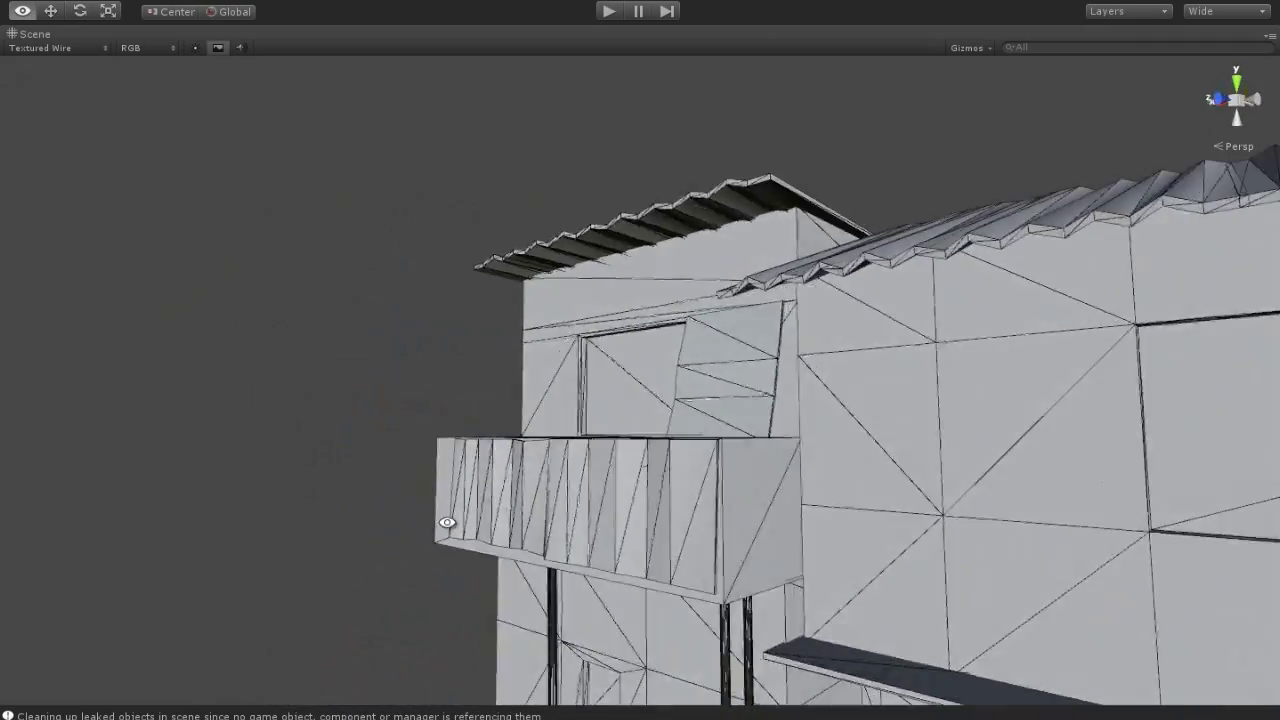
pyautogui.scroll(-5, 619, 452)
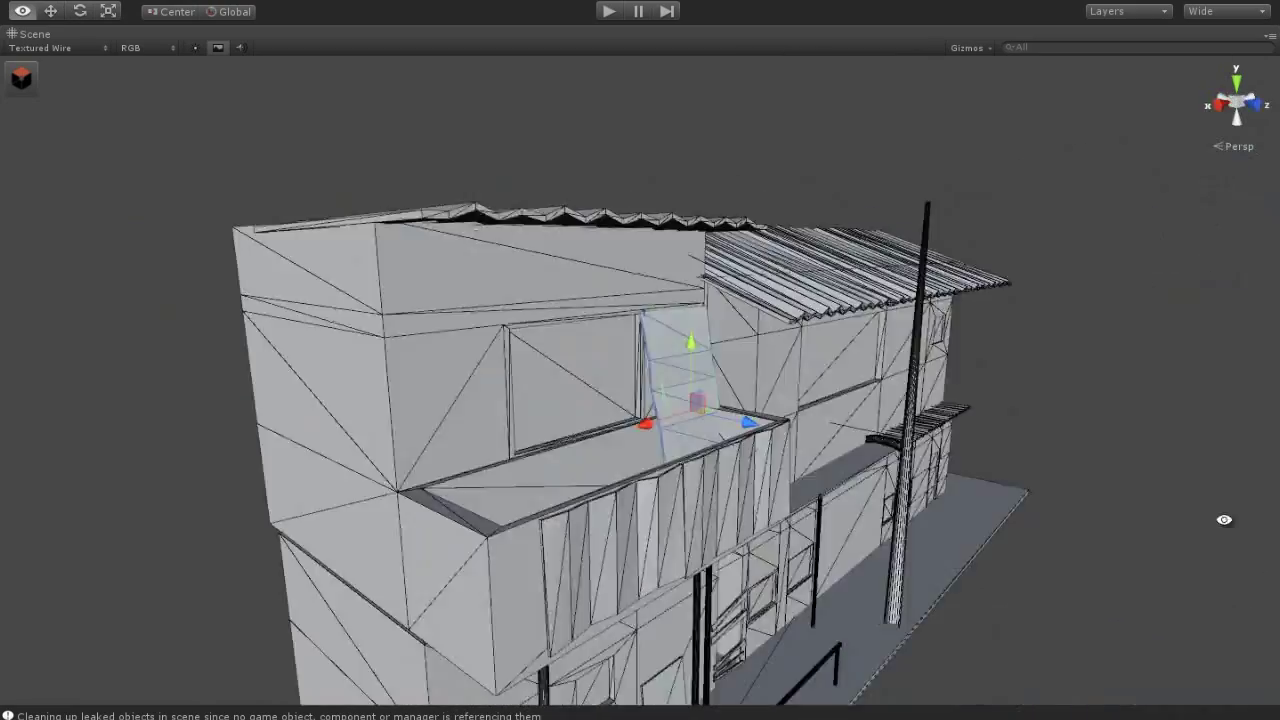
pyautogui.keyDown('alt'); pyautogui.moveTo(619, 452); pyautogui.dragTo(504, 543); pyautogui.keyUp('alt')
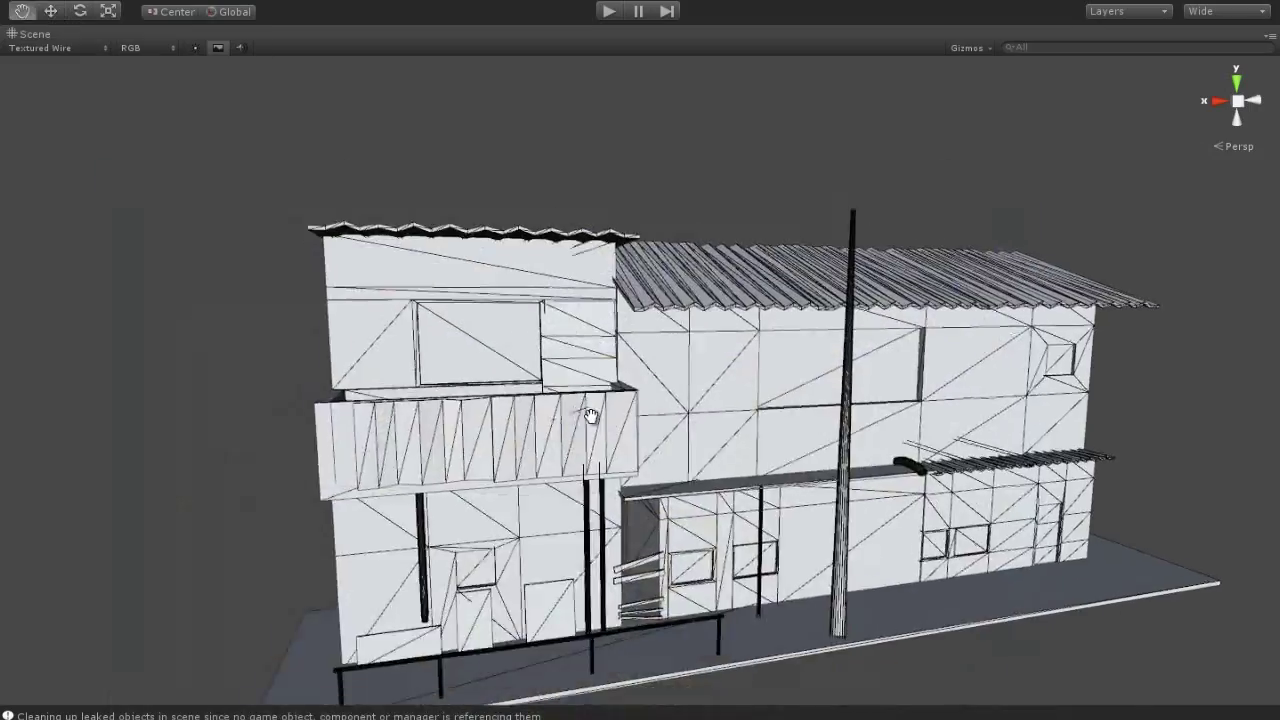
pyautogui.scroll(3, 601, 393)
pyautogui.click(601, 393)
pyautogui.moveTo(518, 447)
pyautogui.mouseDown()
pyautogui.moveTo(530, 447)
pyautogui.moveTo(119, 175)
pyautogui.mouseUp()
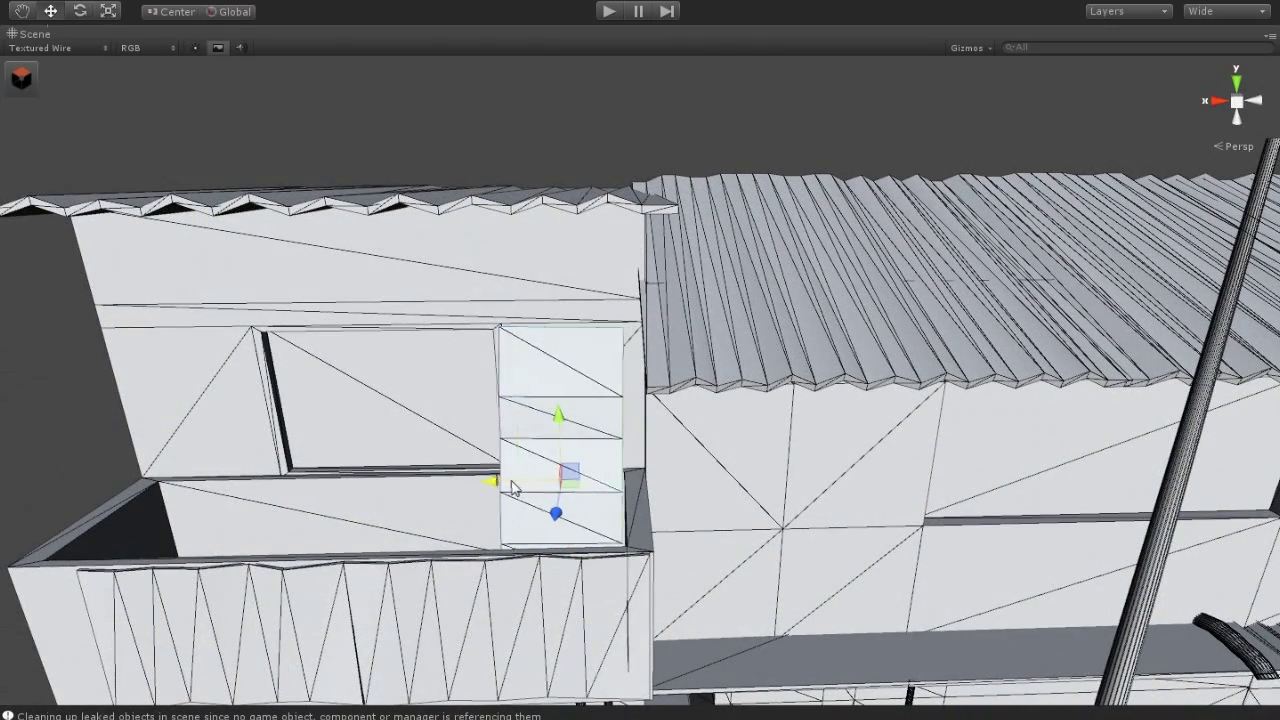
pyautogui.keyDown('alt'); pyautogui.moveTo(519, 487); pyautogui.dragTo(125, 128); pyautogui.keyUp('alt')
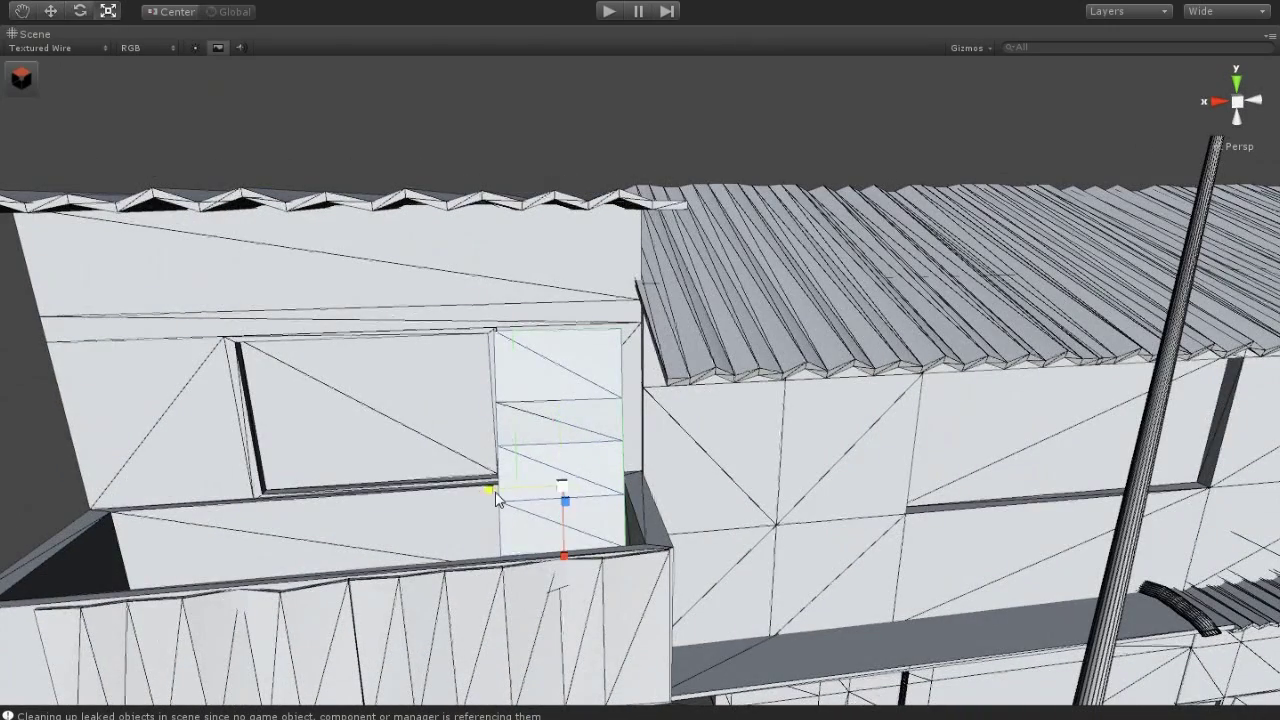
pyautogui.moveTo(564, 560); pyautogui.dragTo(575, 553)
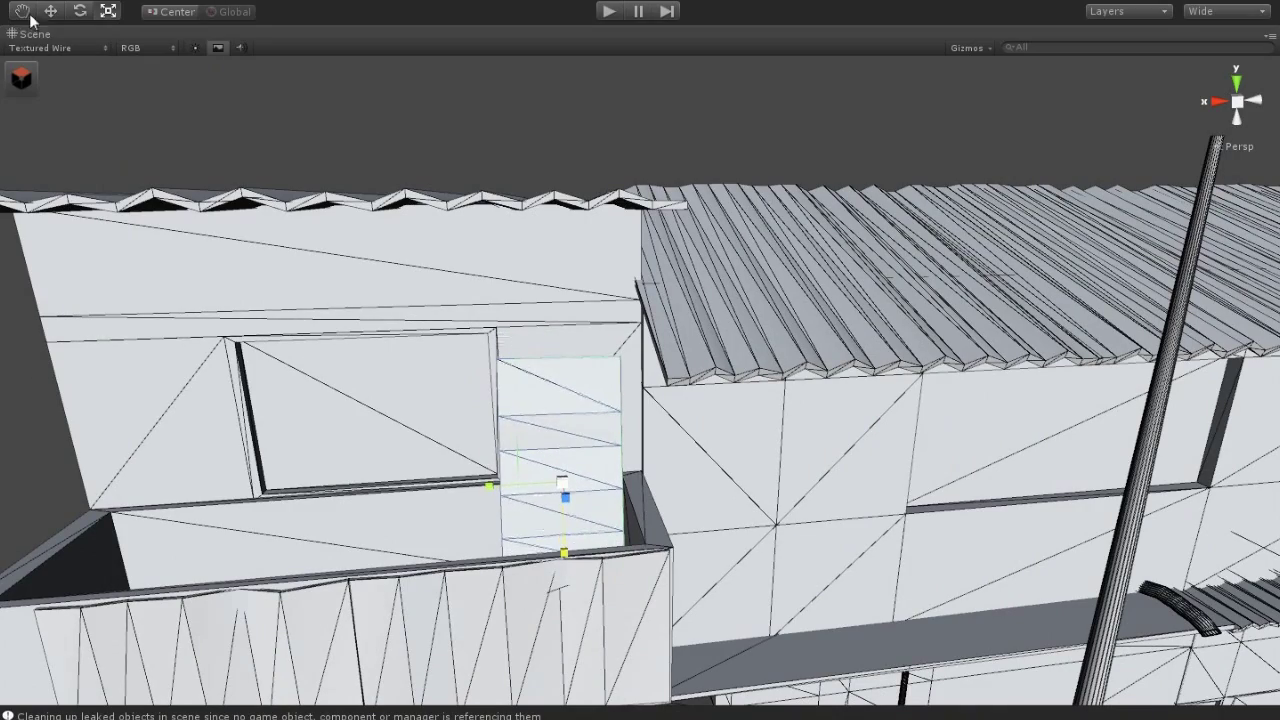
pyautogui.moveTo(561, 424); pyautogui.dragTo(563, 400)
# Check the corrugated roof piece from several angles, then enter ProBuilder vertex editing on the panel
pyautogui.scroll(-2, 715, 199)
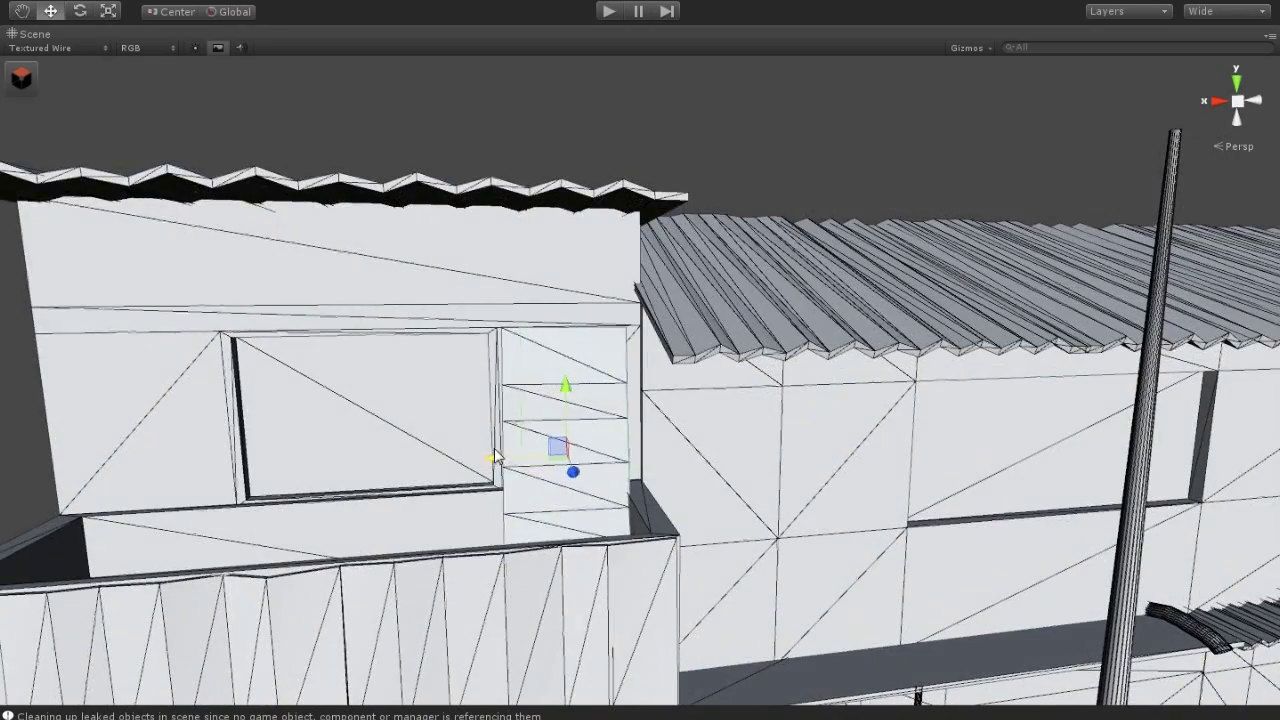
pyautogui.scroll(-2, 715, 199)
pyautogui.scroll(-3, 716, 208)
pyautogui.keyDown('alt'); pyautogui.moveTo(716, 208); pyautogui.dragTo(800, 400); pyautogui.keyUp('alt')
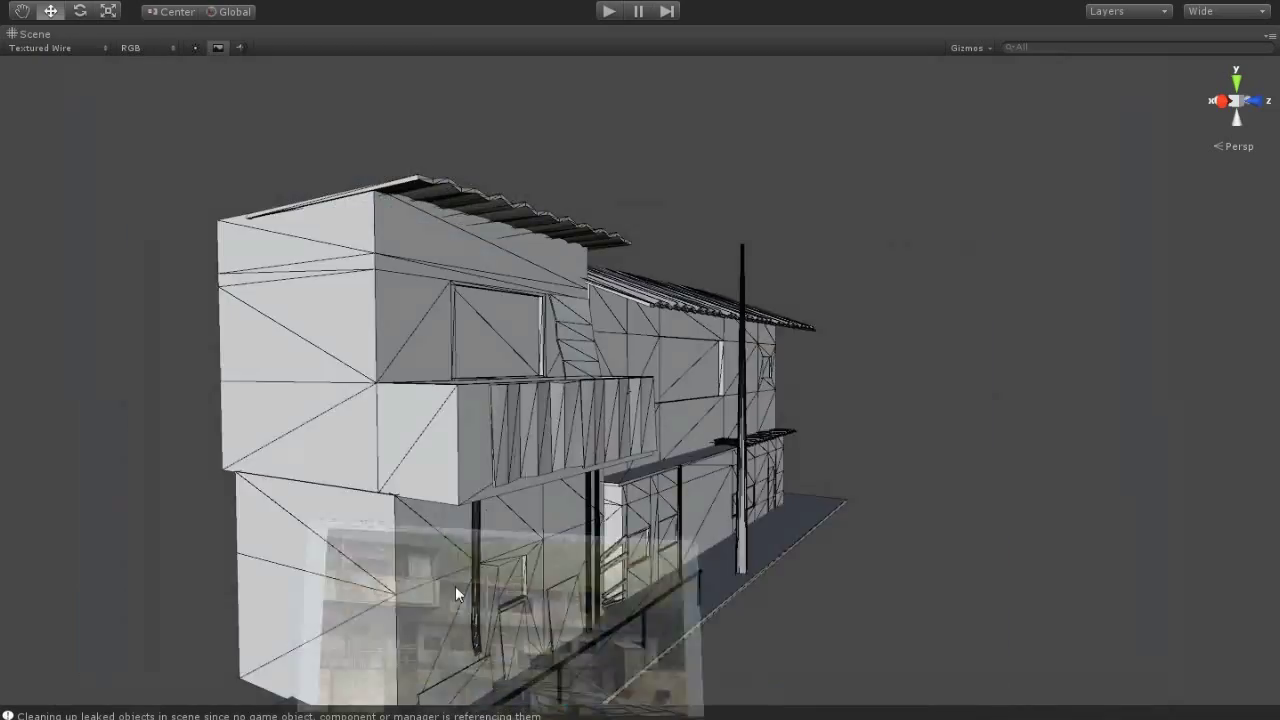
pyautogui.keyDown('alt'); pyautogui.moveTo(455, 586); pyautogui.dragTo(716, 507); pyautogui.keyUp('alt')
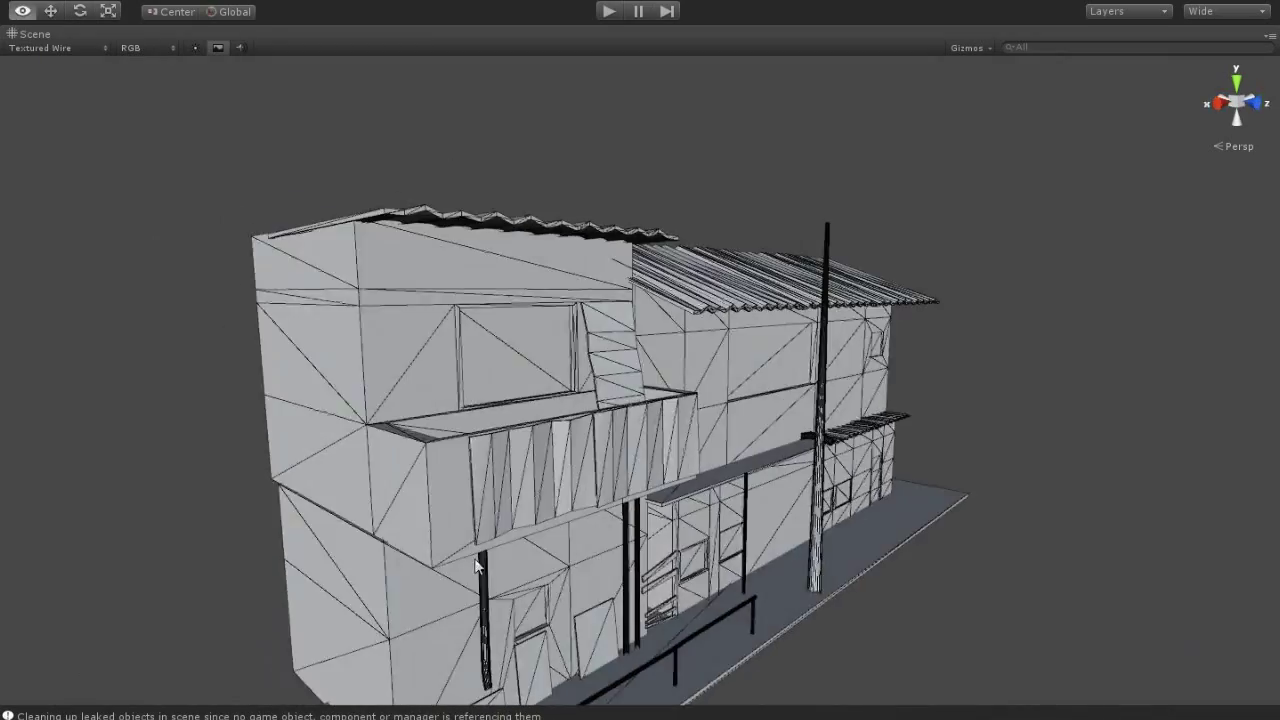
pyautogui.click(653, 232)
pyautogui.keyDown('alt'); pyautogui.moveTo(653, 232); pyautogui.dragTo(604, 309); pyautogui.keyUp('alt')
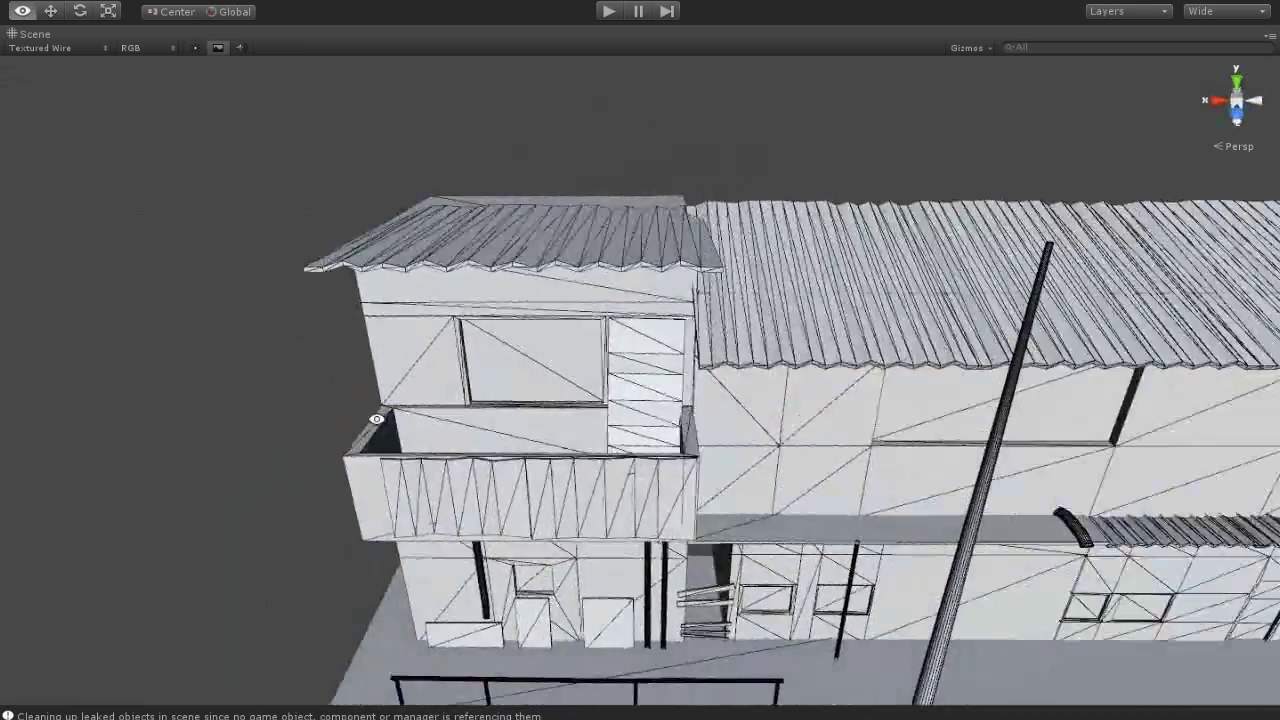
pyautogui.keyDown('alt'); pyautogui.moveTo(847, 403); pyautogui.dragTo(760, 300); pyautogui.keyUp('alt')
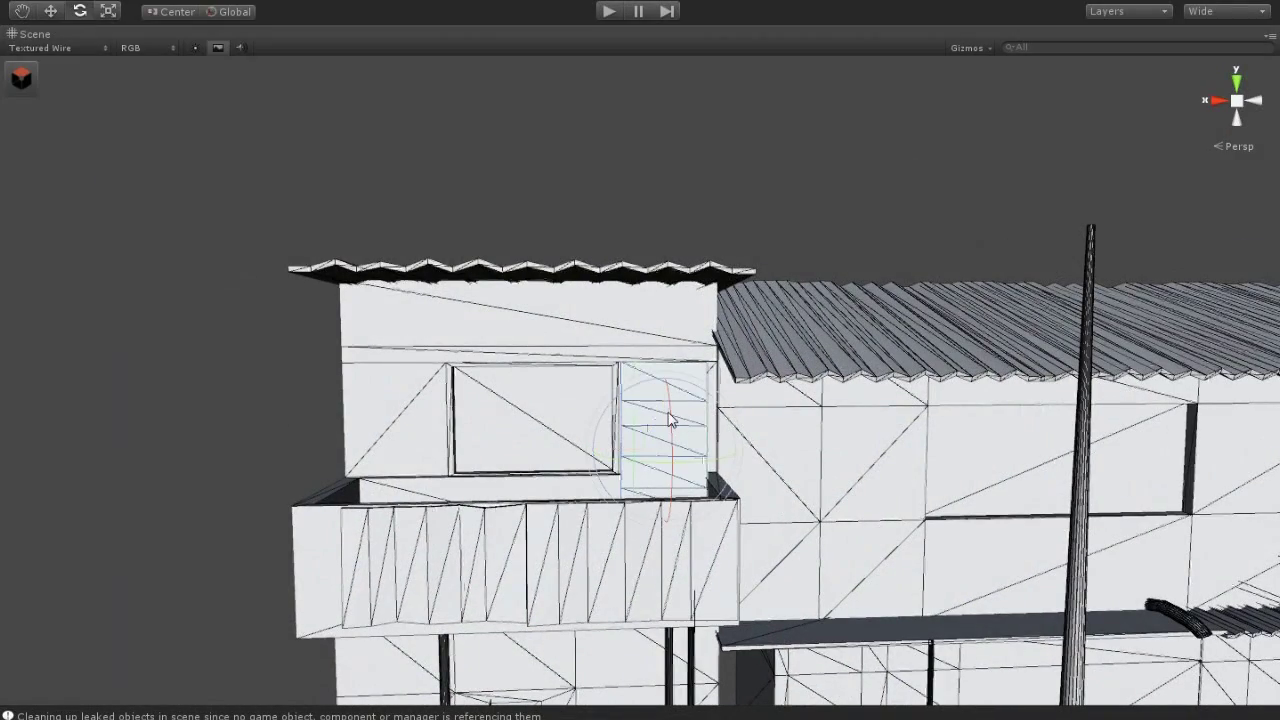
pyautogui.keyDown('alt'); pyautogui.moveTo(675, 424); pyautogui.dragTo(420, 300); pyautogui.keyUp('alt')
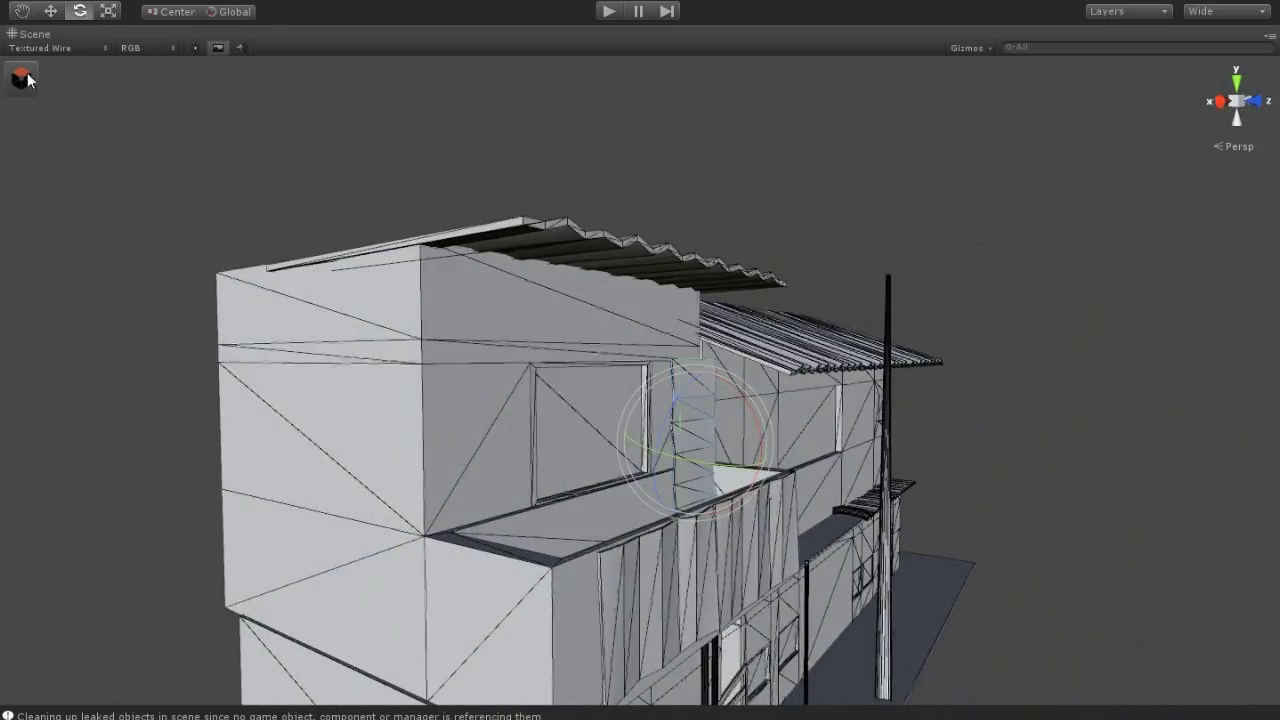
pyautogui.click(21, 76)
pyautogui.click(59, 73)
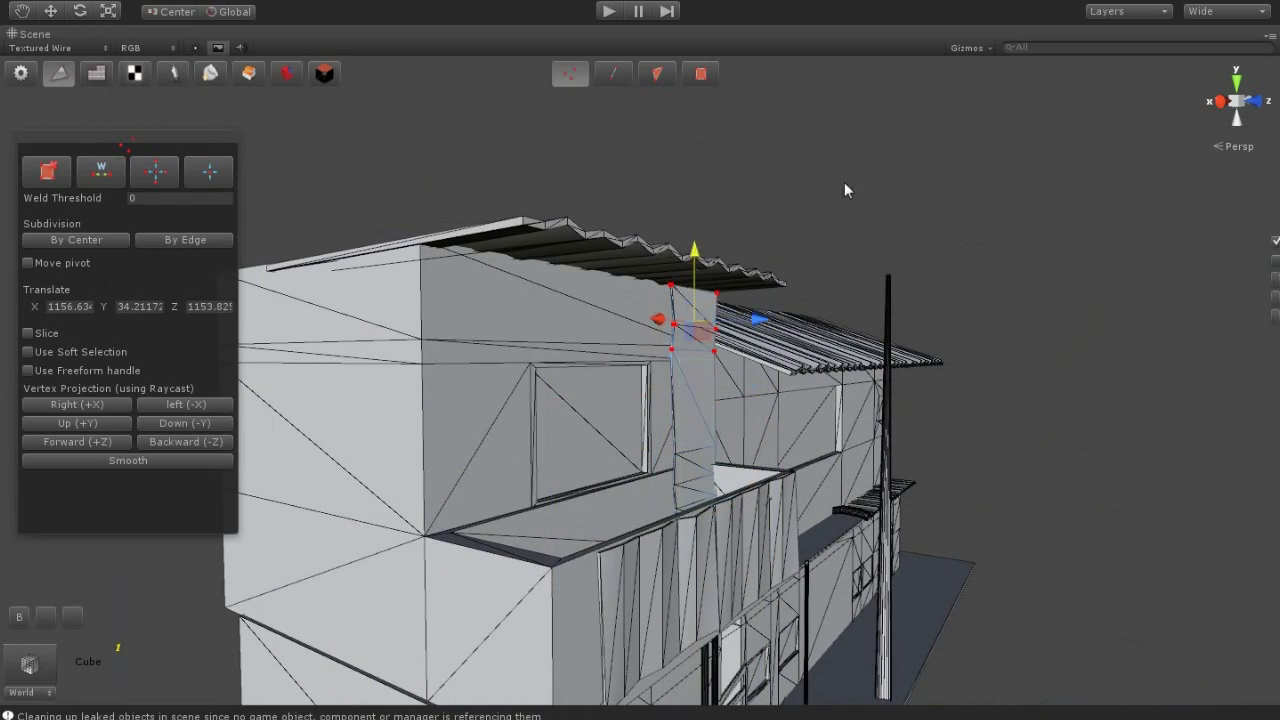
# Move the panel's face block up the wall and select its bottom vertices
pyautogui.keyDown('alt'); pyautogui.moveTo(845, 190); pyautogui.dragTo(481, 377); pyautogui.keyUp('alt')
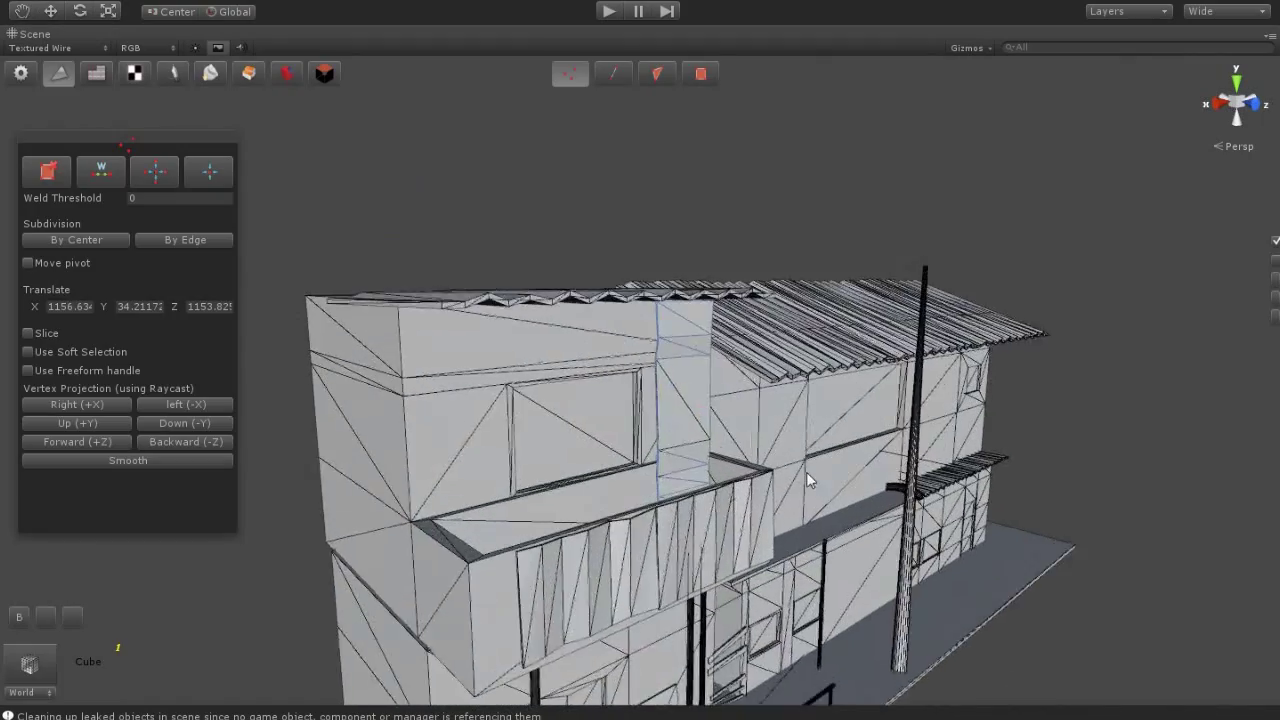
pyautogui.moveTo(481, 377)
pyautogui.keyDown('alt'); pyautogui.mouseDown()
pyautogui.moveTo(720, 396)
pyautogui.moveTo(471, 537)
pyautogui.mouseUp(); pyautogui.keyUp('alt')
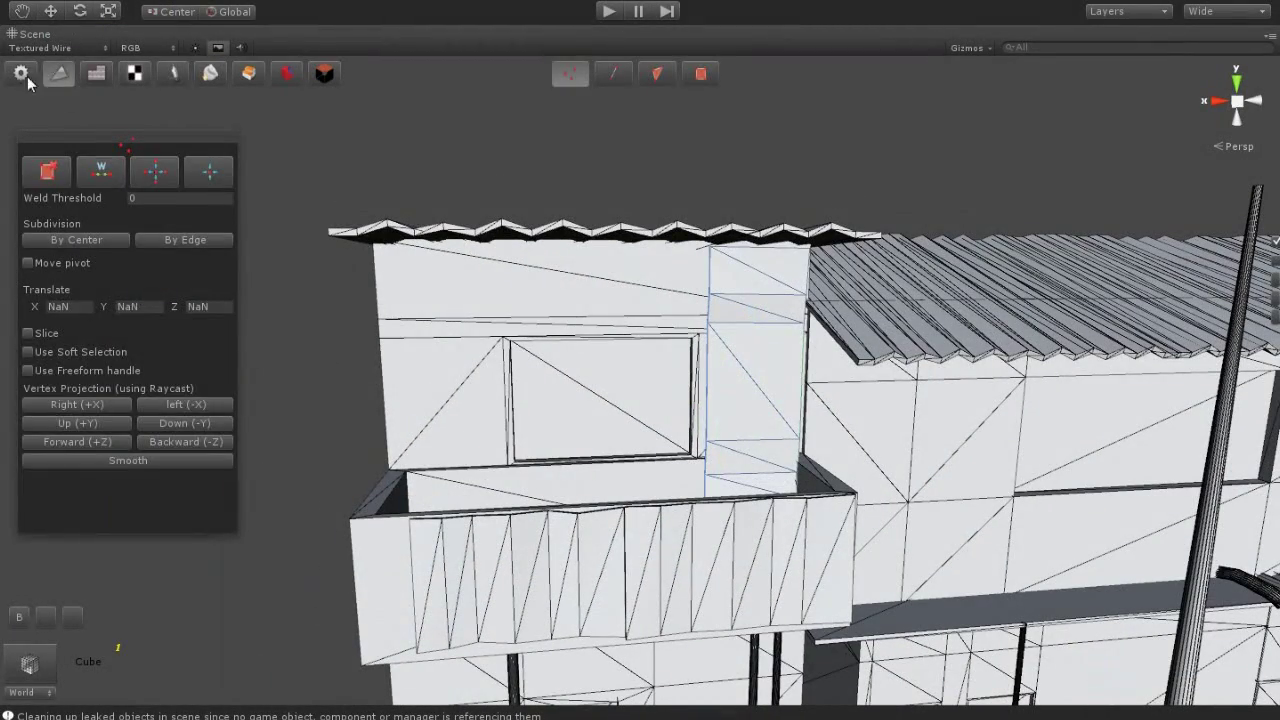
pyautogui.click(21, 74)
pyautogui.click(84, 11)
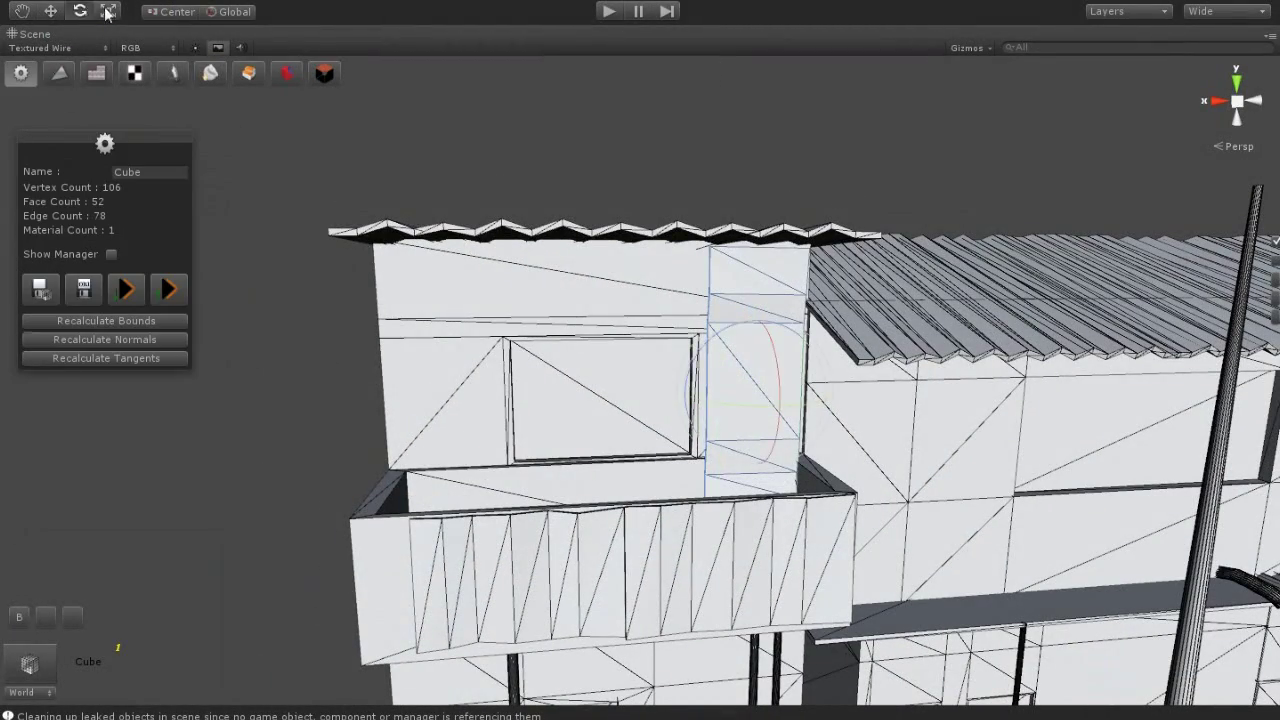
pyautogui.moveTo(735, 460); pyautogui.dragTo(777, 447)
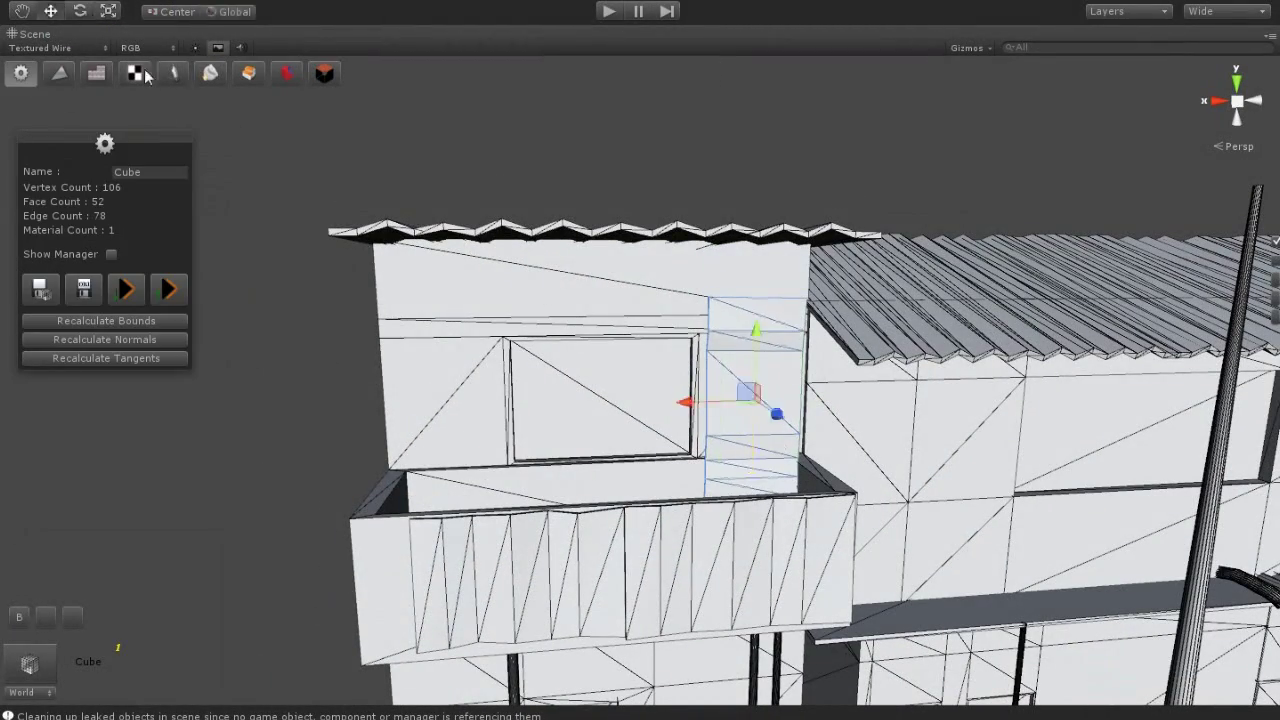
pyautogui.moveTo(762, 330); pyautogui.dragTo(780, 292)
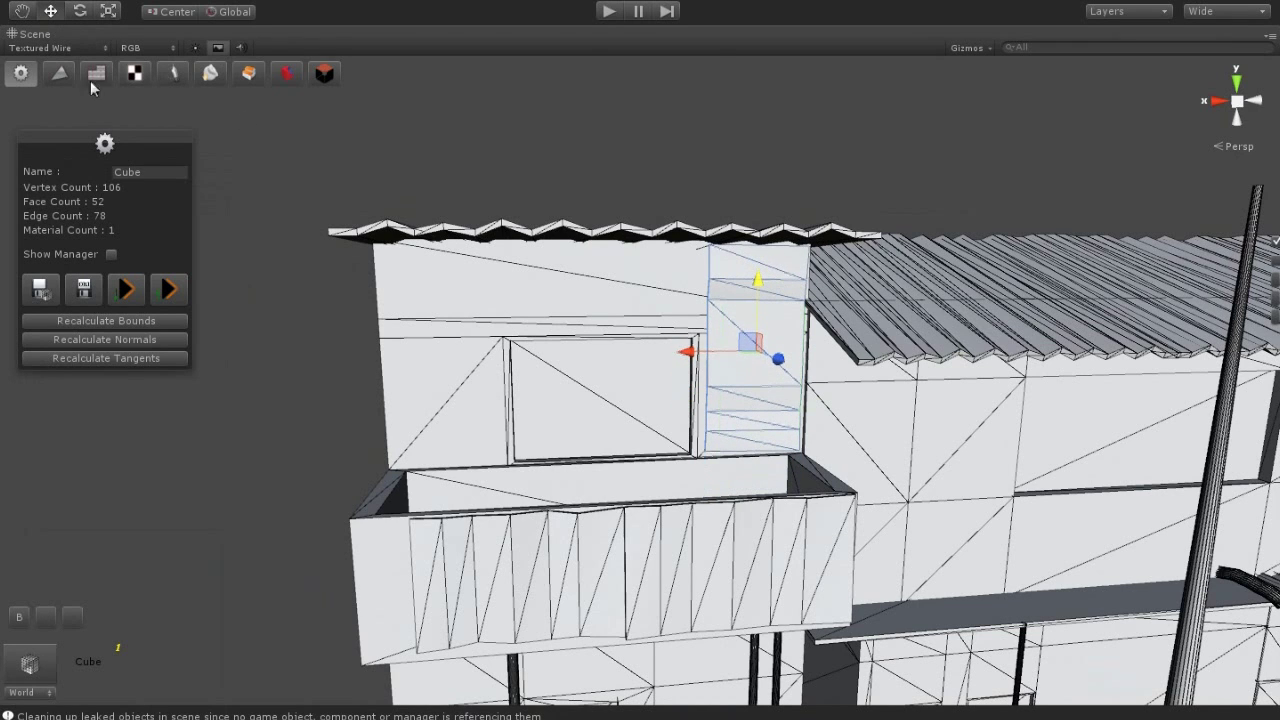
pyautogui.click(59, 73)
pyautogui.moveTo(632, 440); pyautogui.dragTo(922, 586)
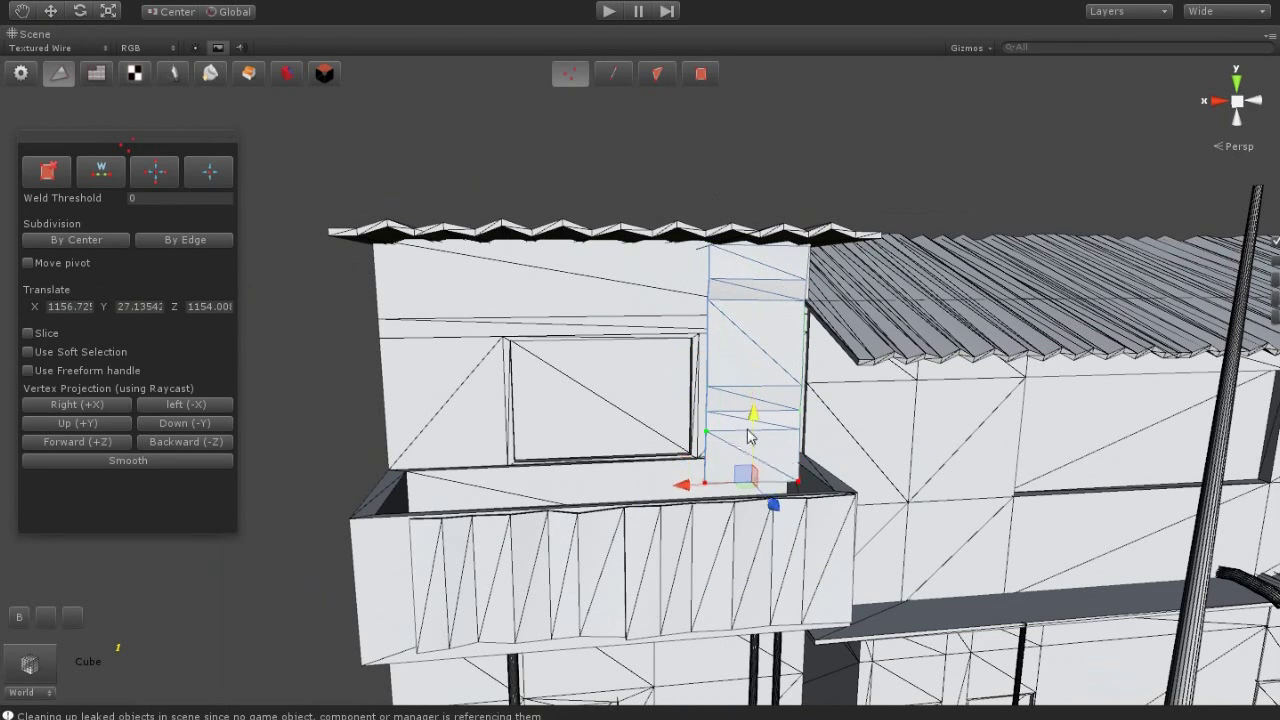
# Return to object mode, clear the selection and orbit around the whole building
pyautogui.scroll(-3, 366, 418)
pyautogui.moveTo(366, 418)
pyautogui.keyDown('alt'); pyautogui.mouseDown()
pyautogui.moveTo(714, 505)
pyautogui.moveTo(530, 527)
pyautogui.mouseUp(); pyautogui.keyUp('alt')
pyautogui.scroll(2, 714, 505)
pyautogui.click(22, 73)
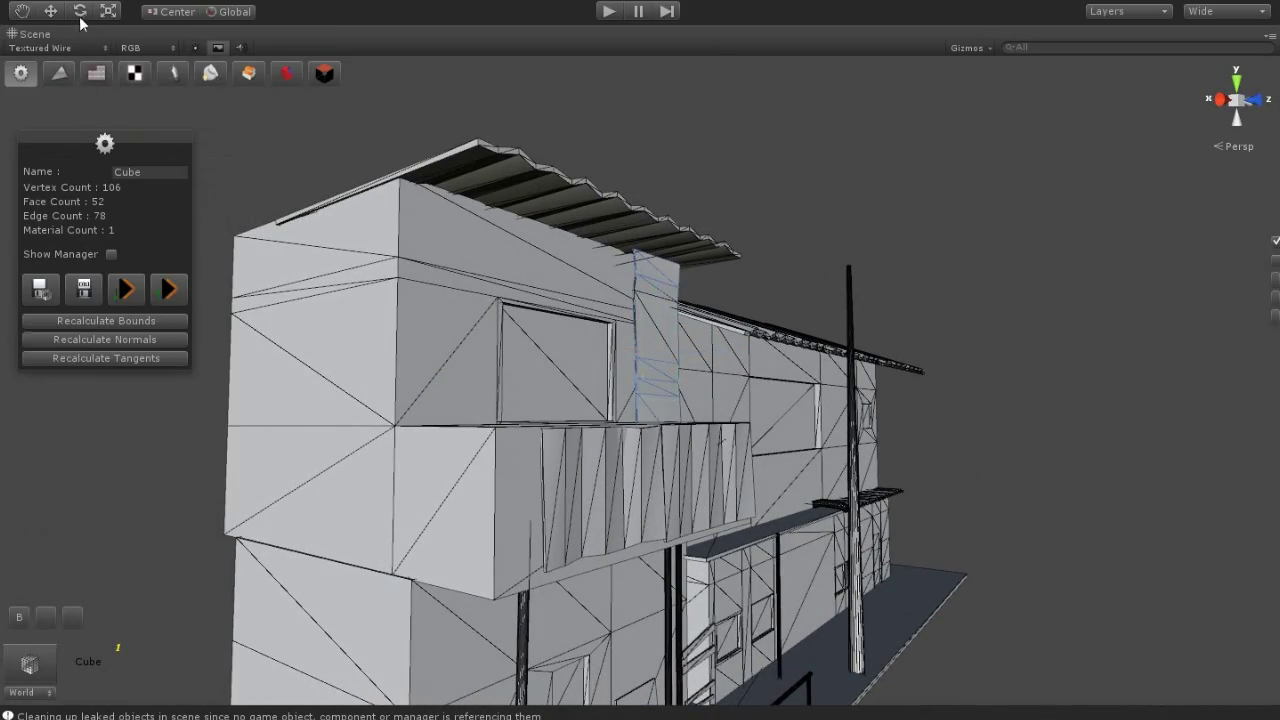
pyautogui.click(927, 351)
pyautogui.scroll(-3, 927, 351)
pyautogui.moveTo(927, 351)
pyautogui.keyDown('alt'); pyautogui.mouseDown()
pyautogui.moveTo(444, 423)
pyautogui.moveTo(695, 476)
pyautogui.moveTo(994, 614)
pyautogui.mouseUp(); pyautogui.keyUp('alt')
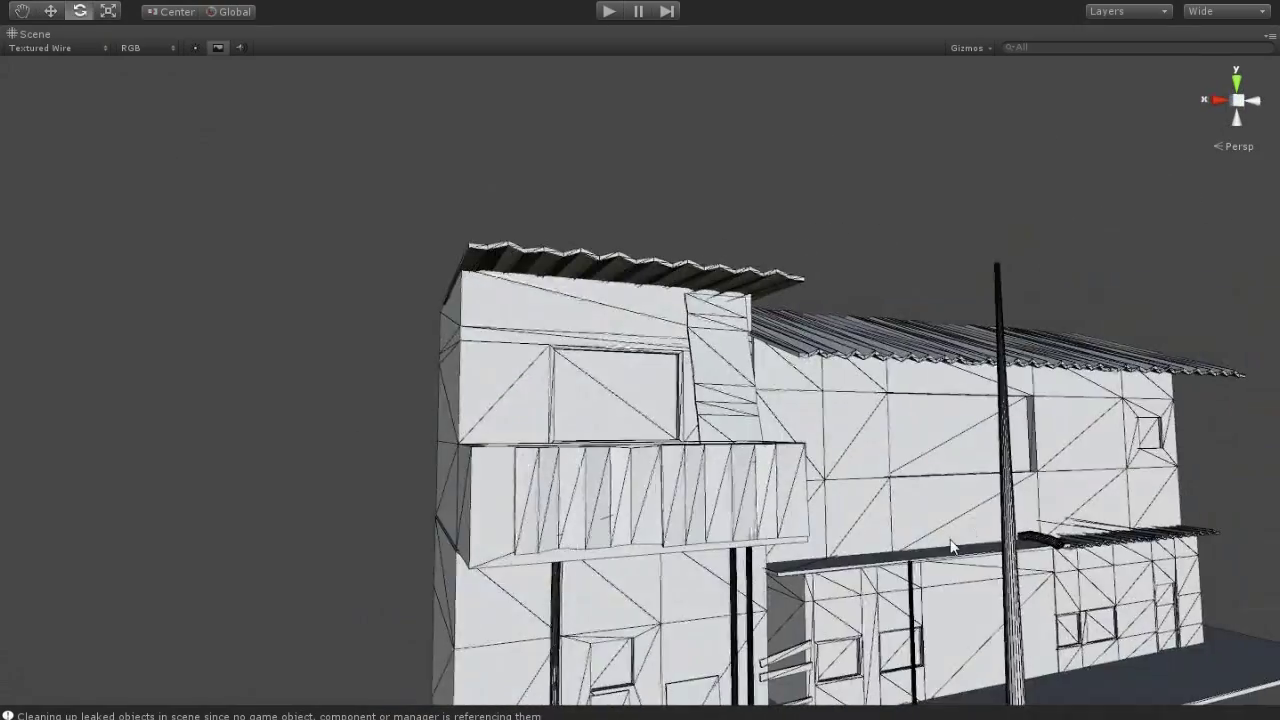
pyautogui.scroll(-3, 994, 614)
pyautogui.scroll(1, 800, 533)
pyautogui.keyDown('alt'); pyautogui.moveTo(800, 533); pyautogui.dragTo(567, 315); pyautogui.keyUp('alt')
pyautogui.scroll(2, 666, 437)
pyautogui.moveTo(666, 437)
pyautogui.keyDown('alt'); pyautogui.mouseDown()
pyautogui.moveTo(427, 529)
pyautogui.moveTo(214, 489)
pyautogui.moveTo(573, 614)
pyautogui.mouseUp(); pyautogui.keyUp('alt')
pyautogui.scroll(-2, 214, 489)
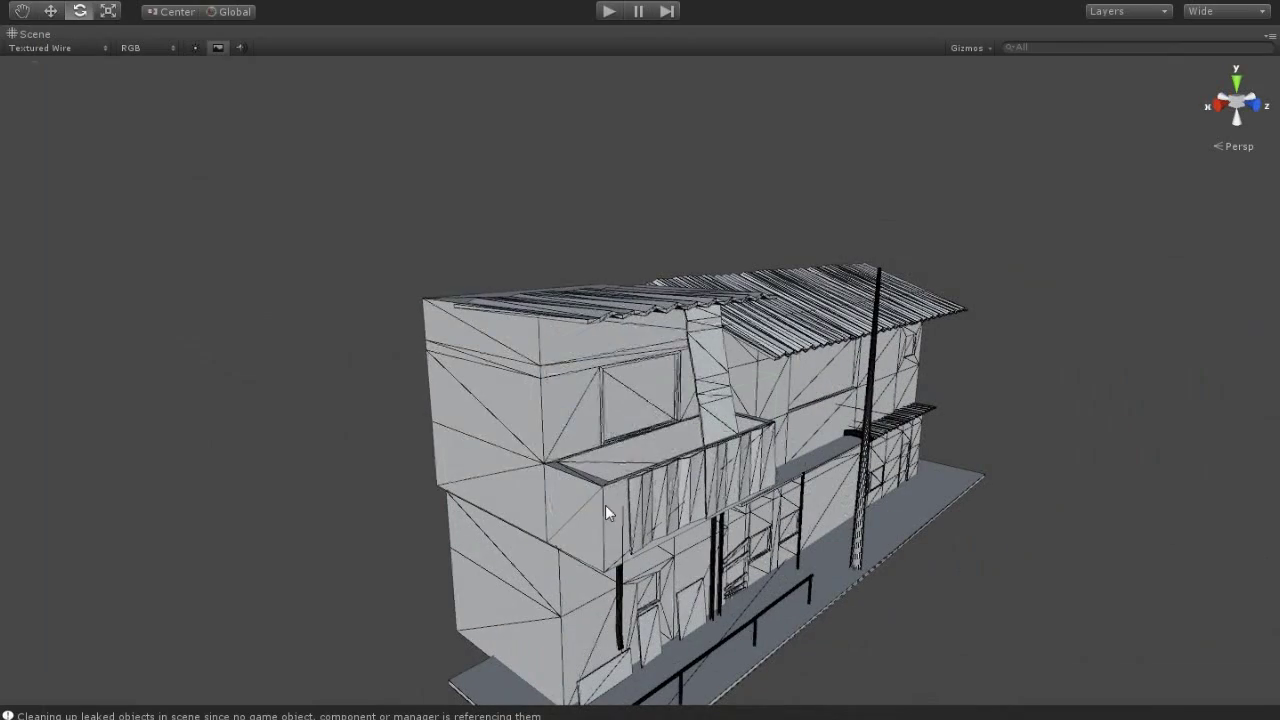
# Review the model, selecting the balcony awning, upper-left window box and main facade piece
pyautogui.click(708, 356)
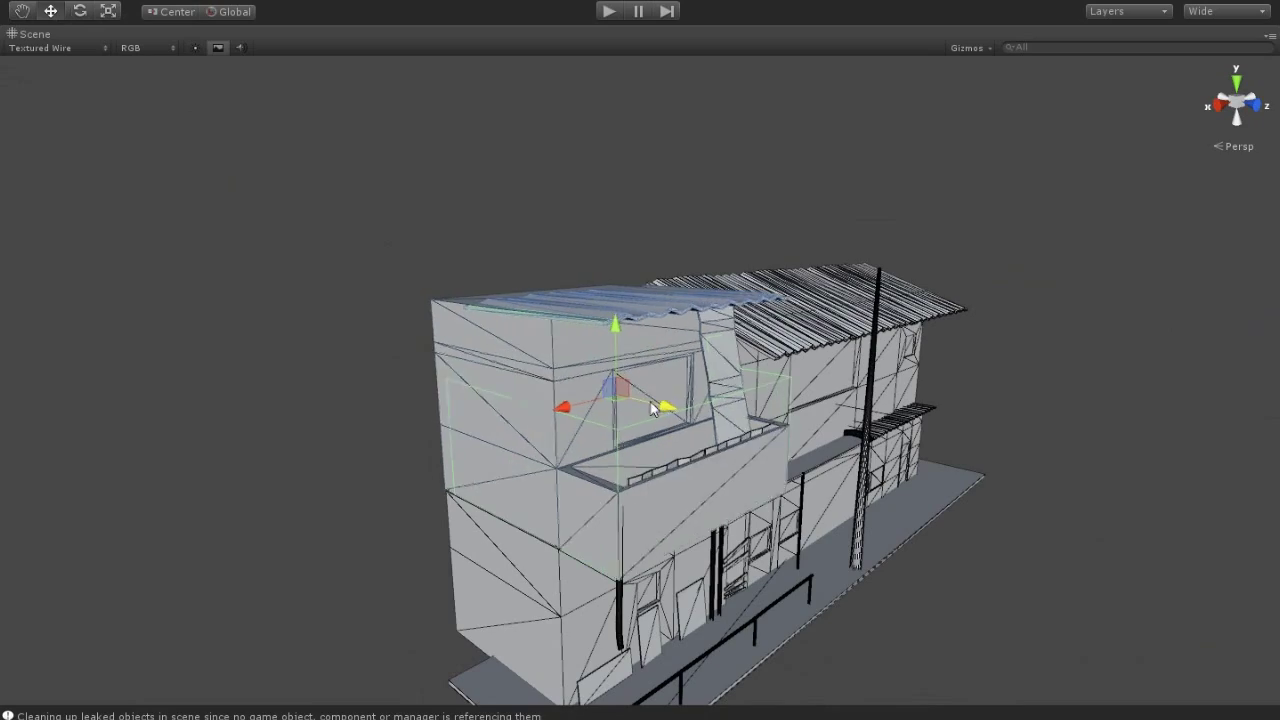
pyautogui.click(681, 488)
pyautogui.keyDown('alt'); pyautogui.moveTo(694, 420); pyautogui.dragTo(926, 498); pyautogui.keyUp('alt')
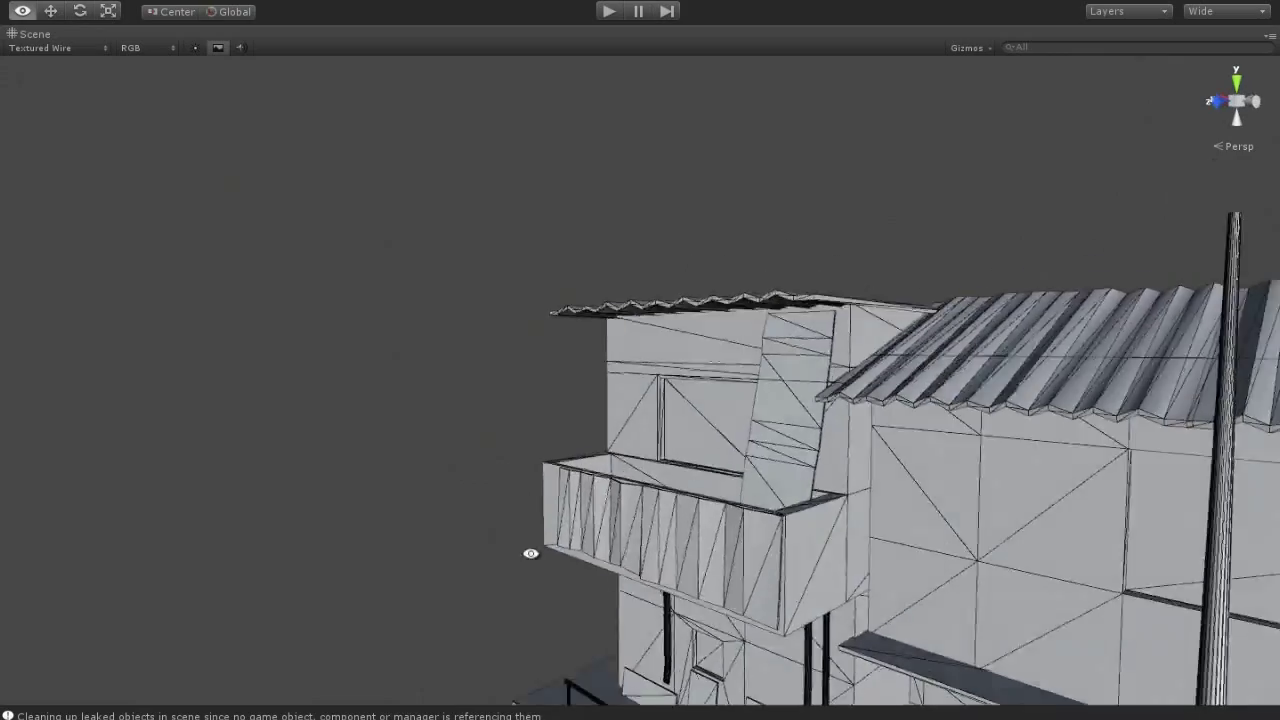
pyautogui.moveTo(926, 498)
pyautogui.keyDown('alt'); pyautogui.mouseDown()
pyautogui.moveTo(765, 548)
pyautogui.moveTo(700, 425)
pyautogui.mouseUp(); pyautogui.keyUp('alt')
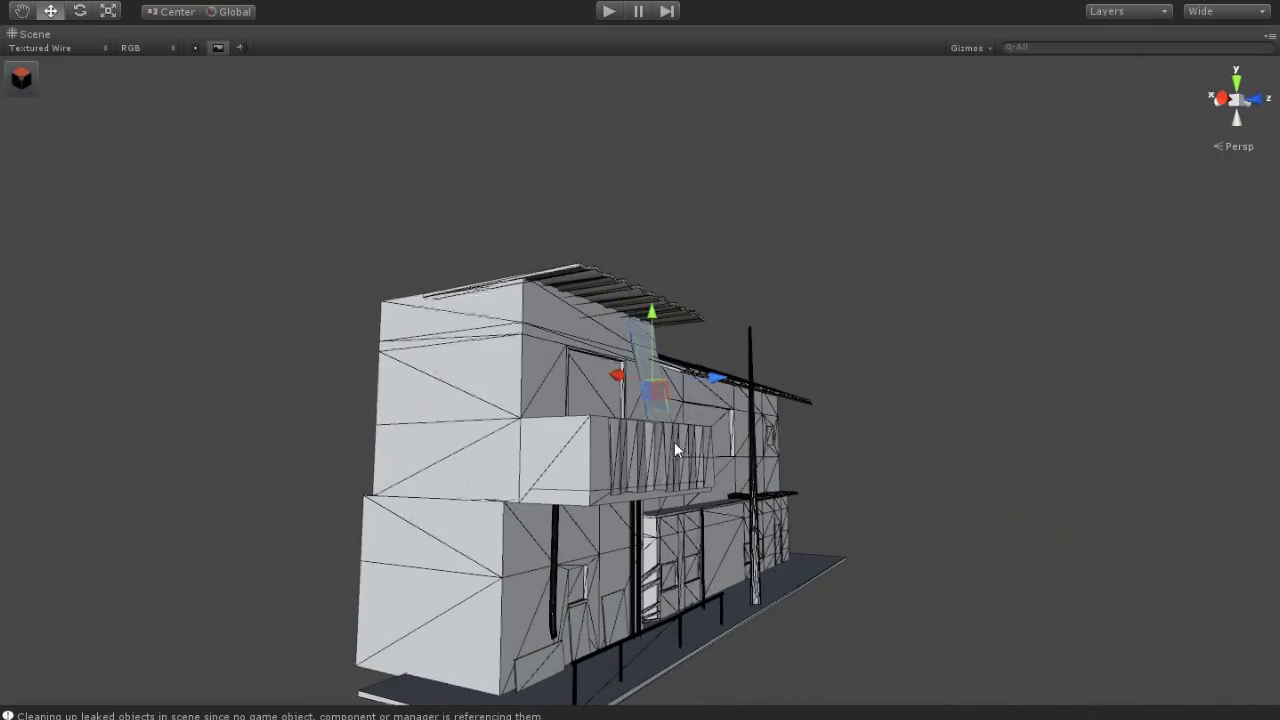
pyautogui.moveTo(668, 452)
pyautogui.keyDown('alt'); pyautogui.mouseDown()
pyautogui.moveTo(553, 360)
pyautogui.moveTo(733, 574)
pyautogui.mouseUp(); pyautogui.keyUp('alt')
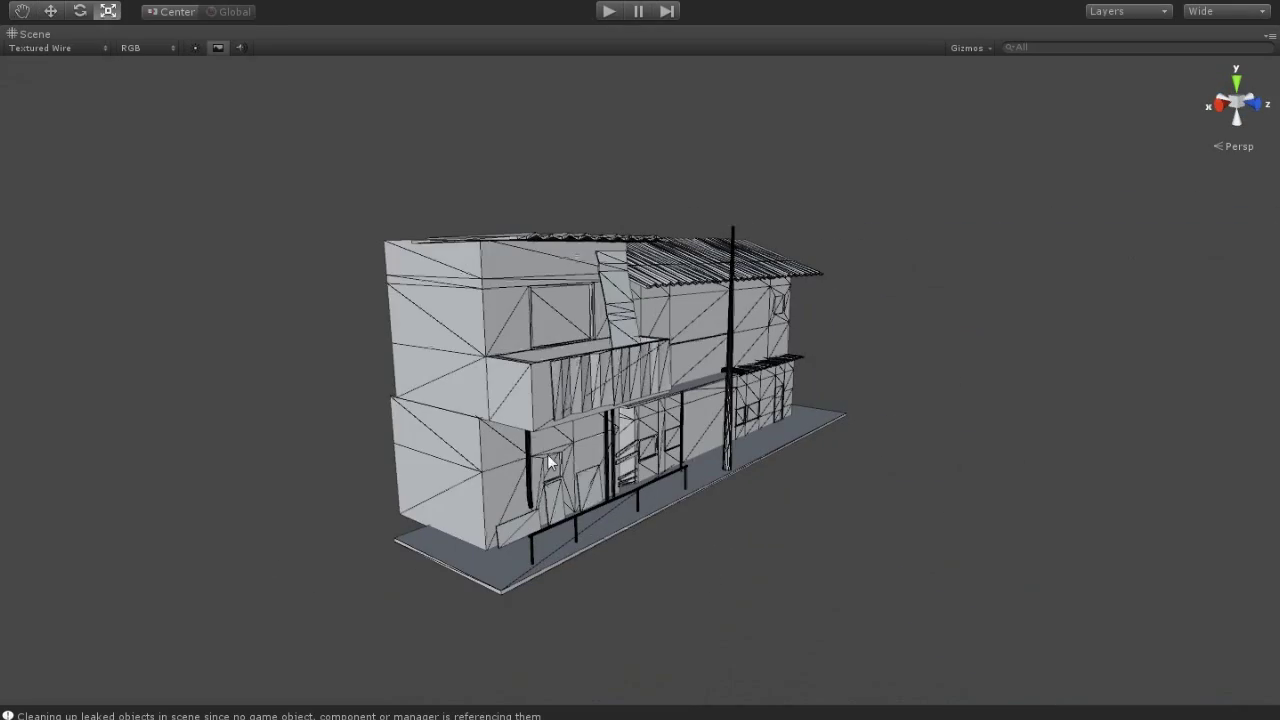
pyautogui.click(514, 367)
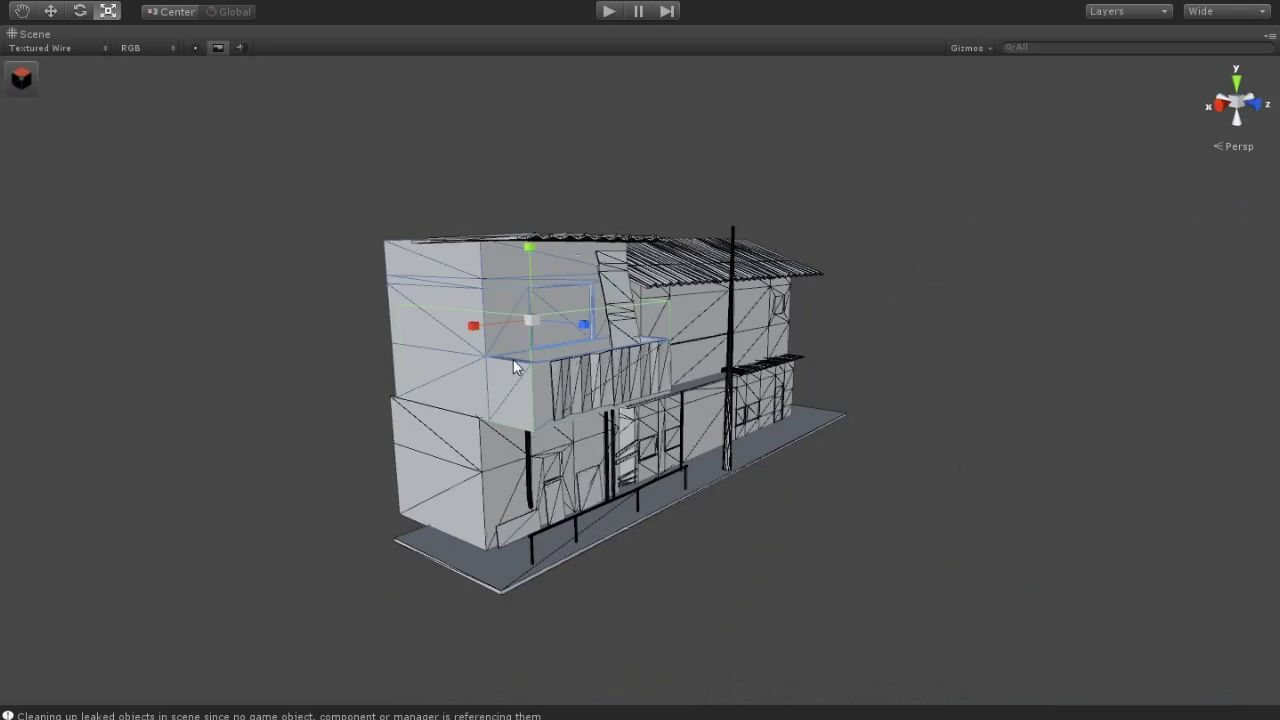
pyautogui.keyDown('alt'); pyautogui.moveTo(98, 64); pyautogui.dragTo(358, 610); pyautogui.keyUp('alt')
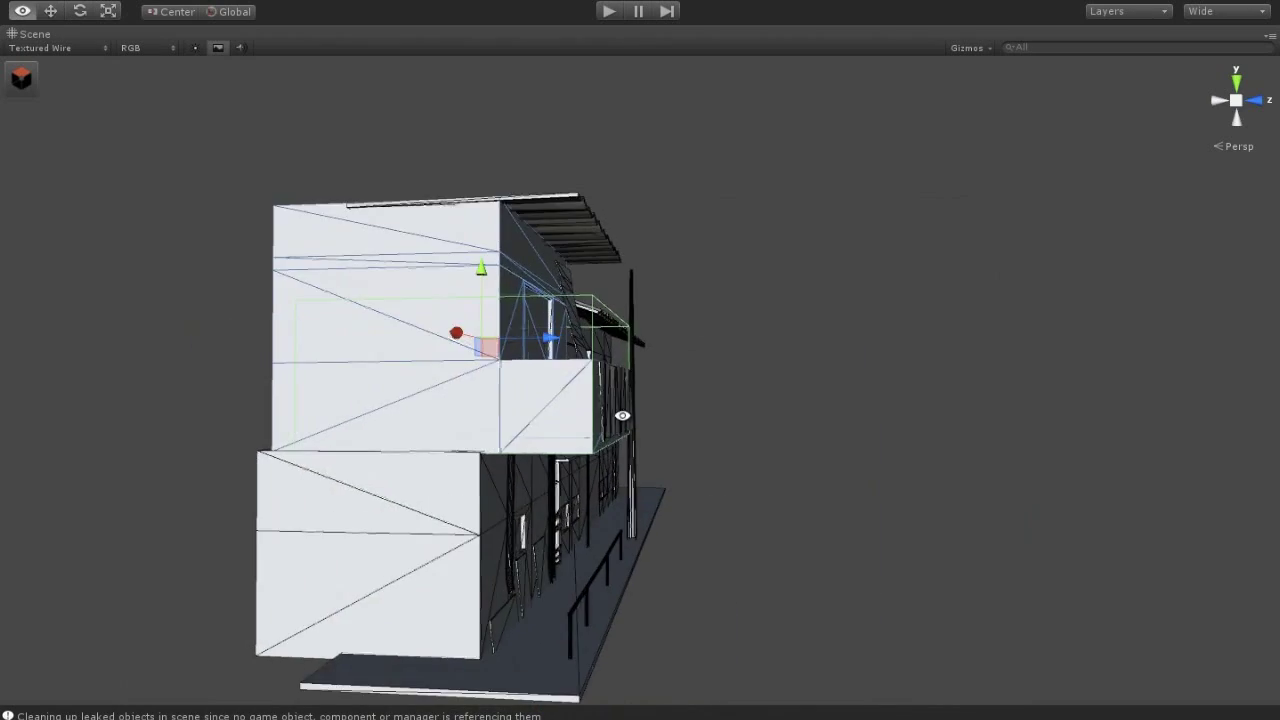
pyautogui.keyDown('alt'); pyautogui.moveTo(450, 350); pyautogui.dragTo(593, 339); pyautogui.keyUp('alt')
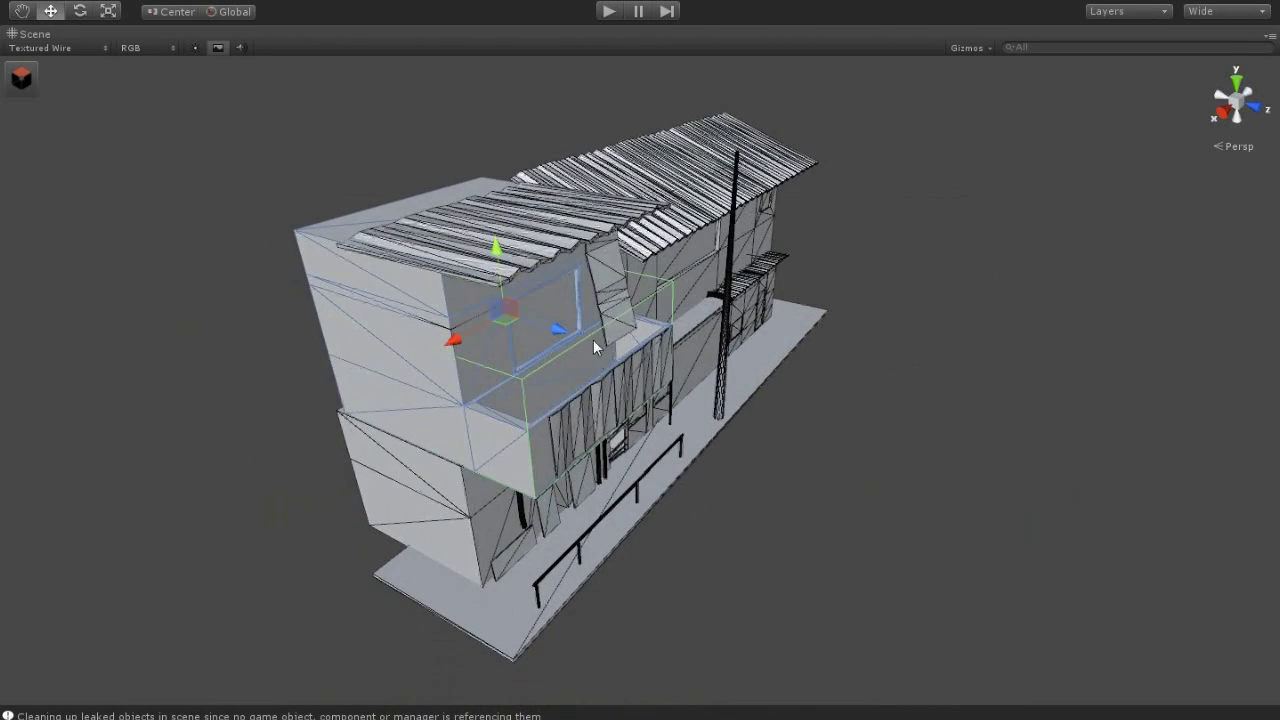
pyautogui.click(632, 400)
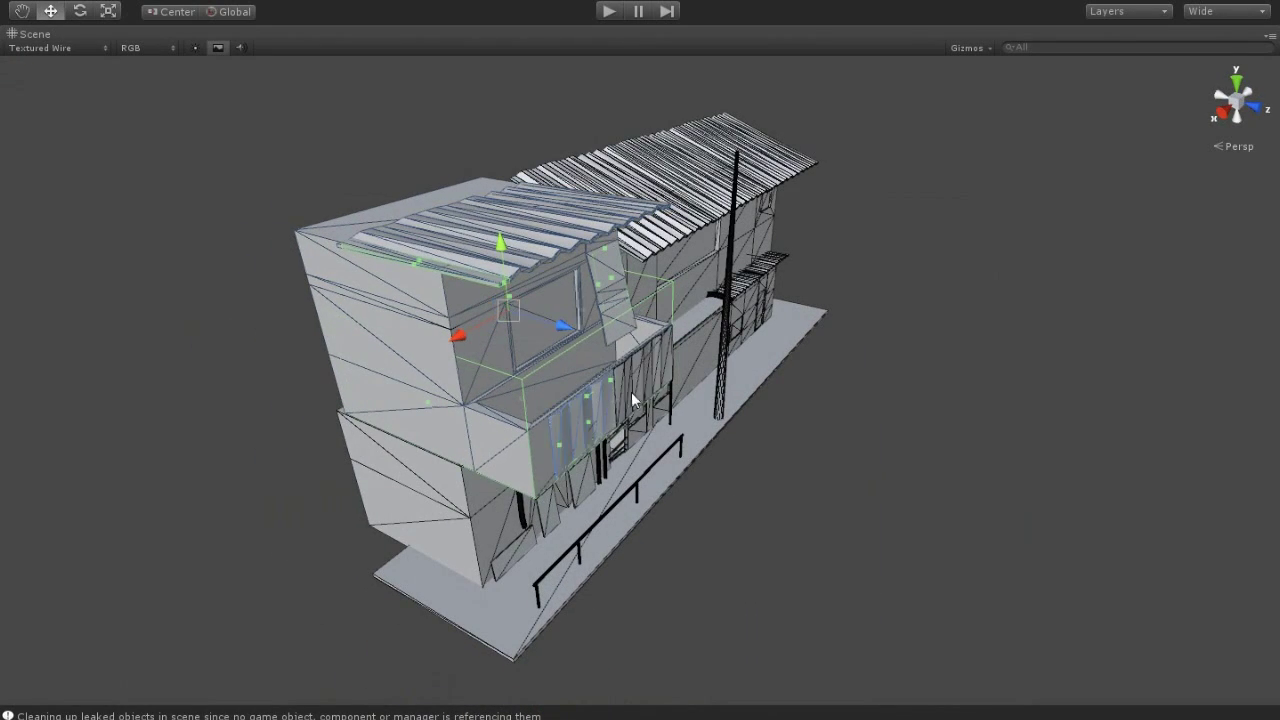
pyautogui.moveTo(548, 326)
pyautogui.keyDown('alt'); pyautogui.mouseDown()
pyautogui.moveTo(622, 384)
pyautogui.moveTo(660, 510)
pyautogui.moveTo(640, 500)
pyautogui.mouseUp(); pyautogui.keyUp('alt')
# Save the scene as '03' in the Demo Scene_05 folder using Save Scene as
pyautogui.click(20, 2)
pyautogui.click(48, 80)
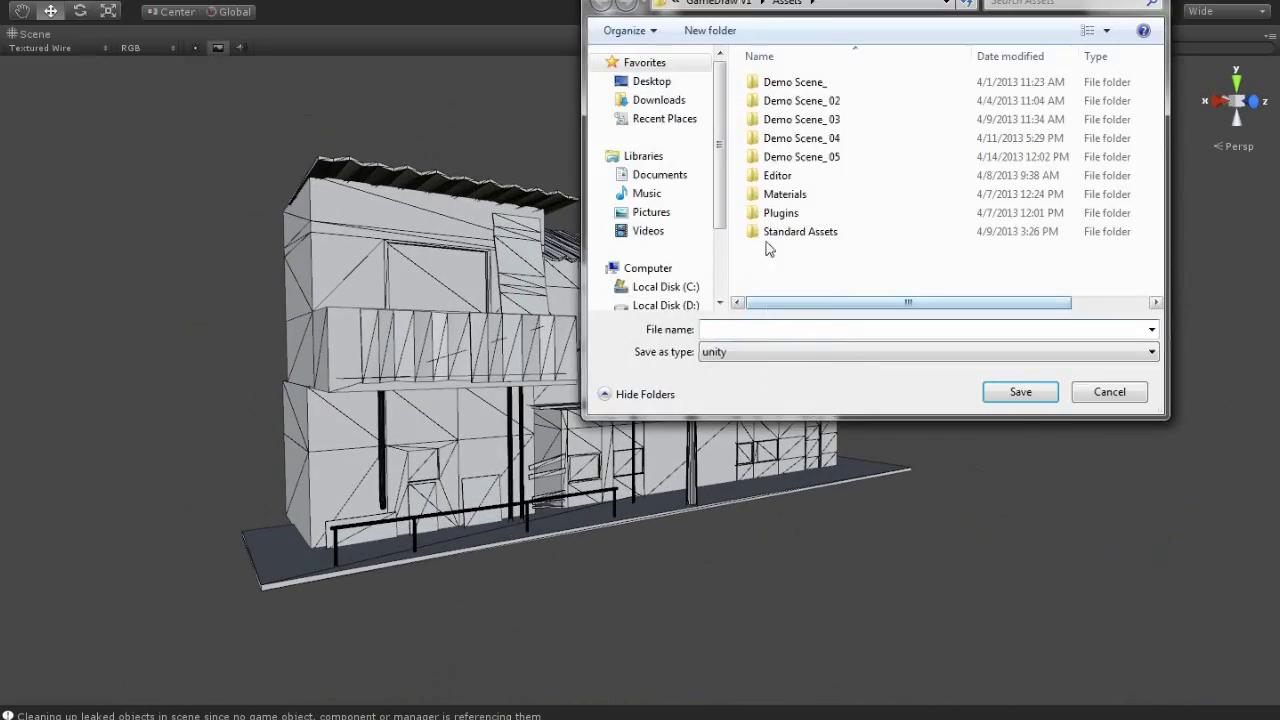
pyautogui.click(768, 100)
pyautogui.click(760, 329)
pyautogui.press('BackSpace')
pyautogui.write('3')
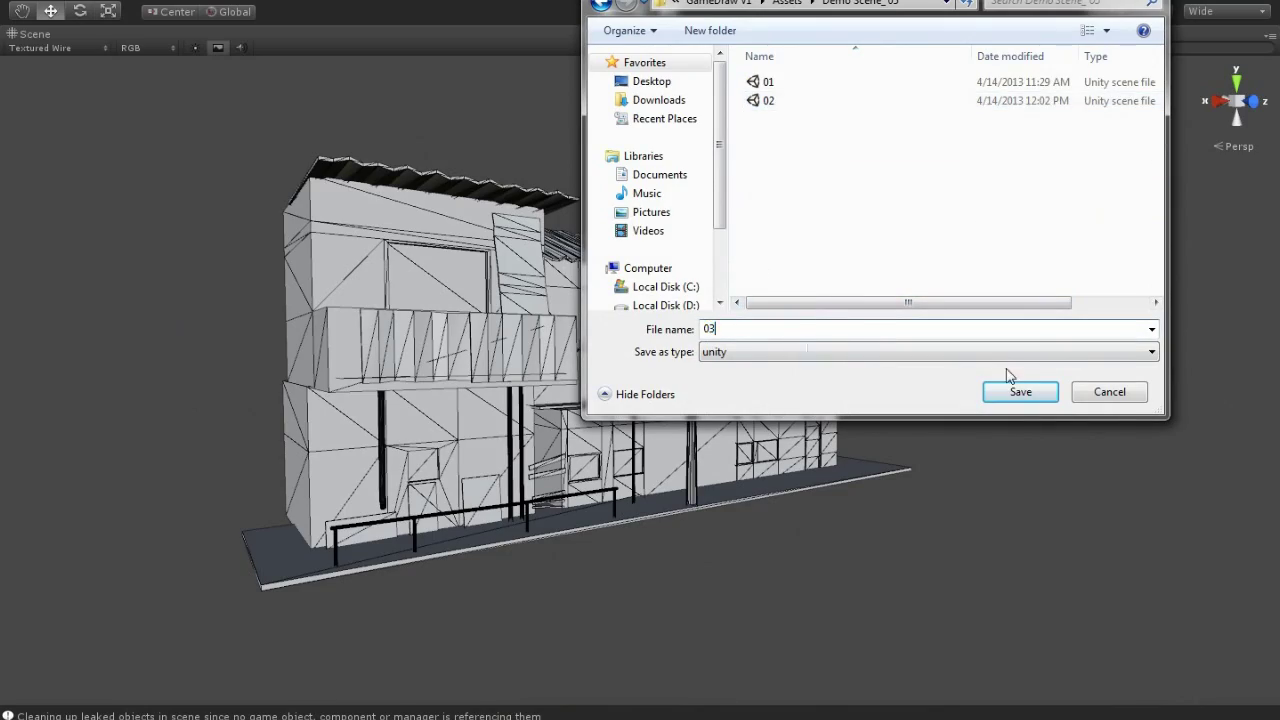
pyautogui.click(1012, 390)
pyautogui.keyDown('alt'); pyautogui.moveTo(922, 425); pyautogui.dragTo(650, 522); pyautogui.keyUp('alt')
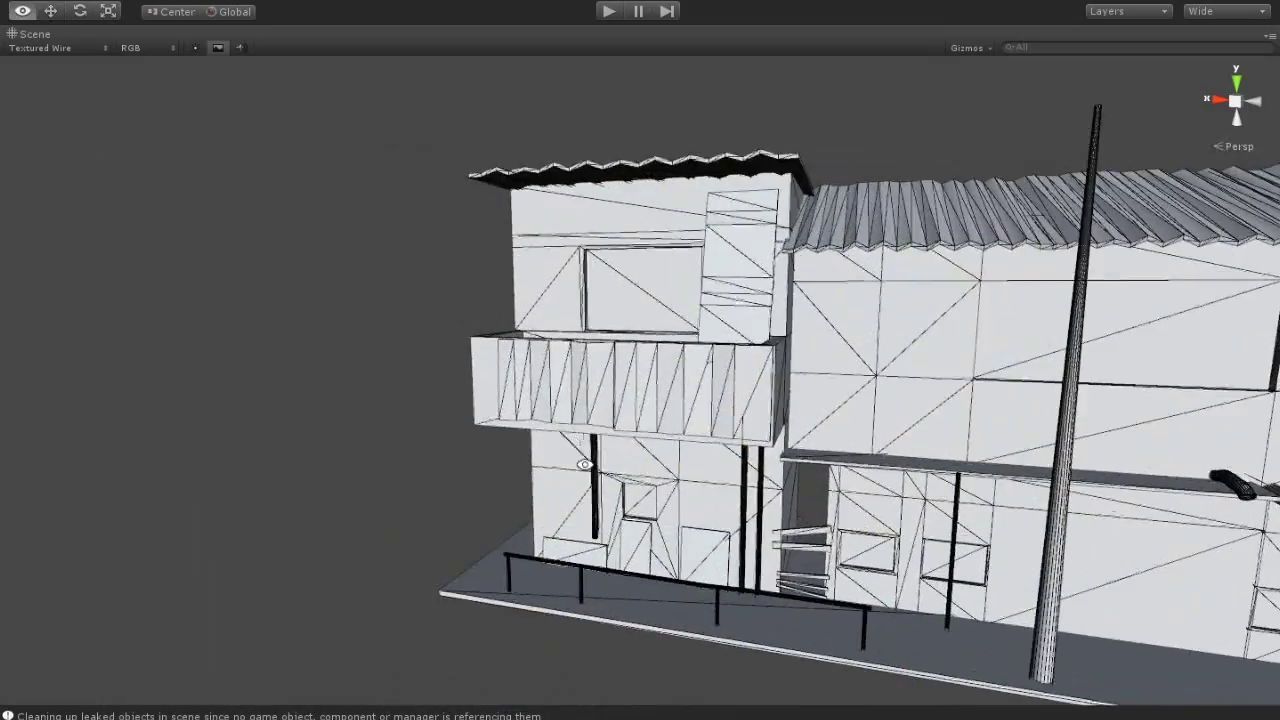
pyautogui.scroll(3, 610, 530)
pyautogui.keyDown('alt'); pyautogui.moveTo(608, 530); pyautogui.dragTo(612, 490); pyautogui.keyUp('alt')
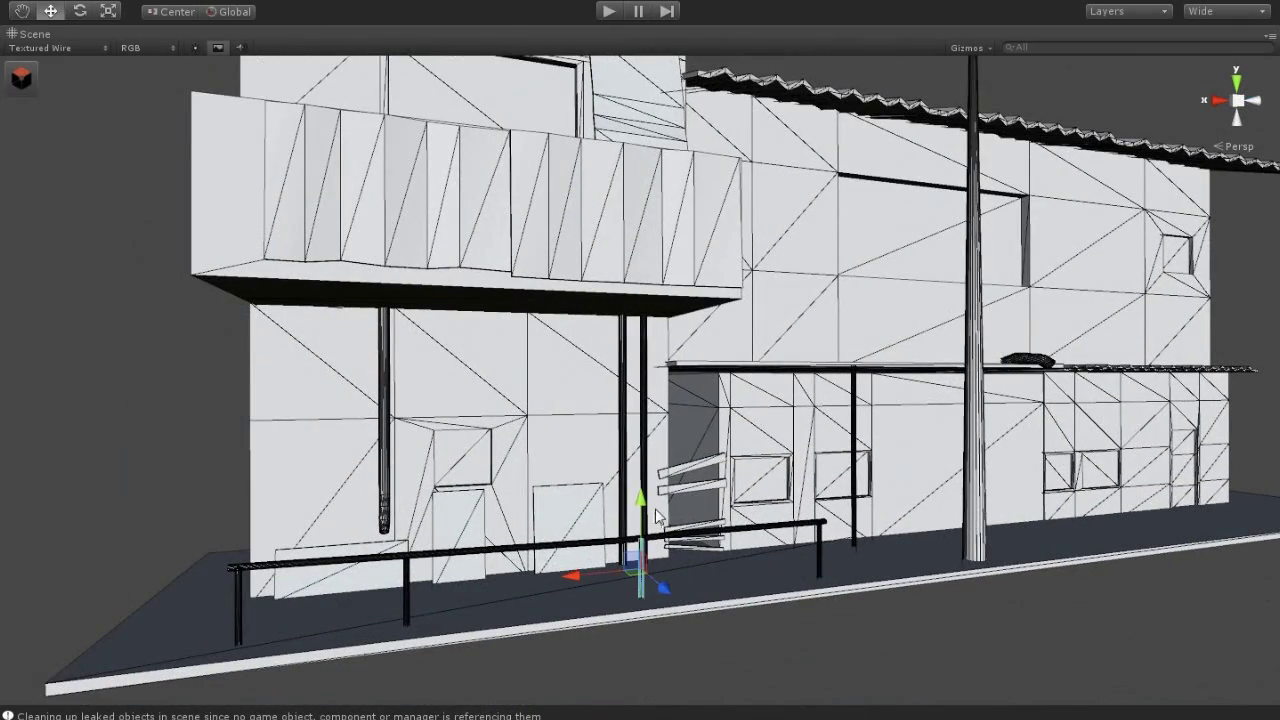
pyautogui.moveTo(608, 145)
pyautogui.keyDown('alt'); pyautogui.mouseDown()
pyautogui.moveTo(615, 376)
pyautogui.moveTo(603, 425)
pyautogui.mouseUp(); pyautogui.keyUp('alt')
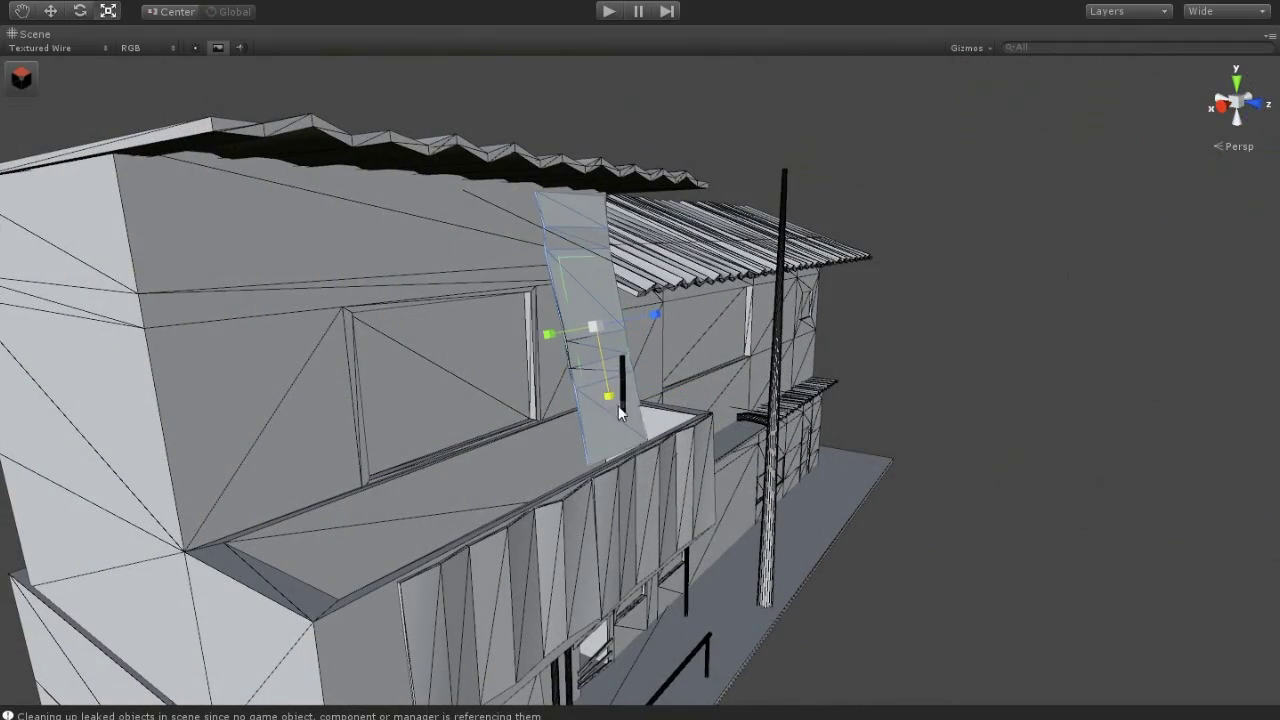
pyautogui.keyDown('alt'); pyautogui.moveTo(612, 412); pyautogui.dragTo(605, 392); pyautogui.keyUp('alt')
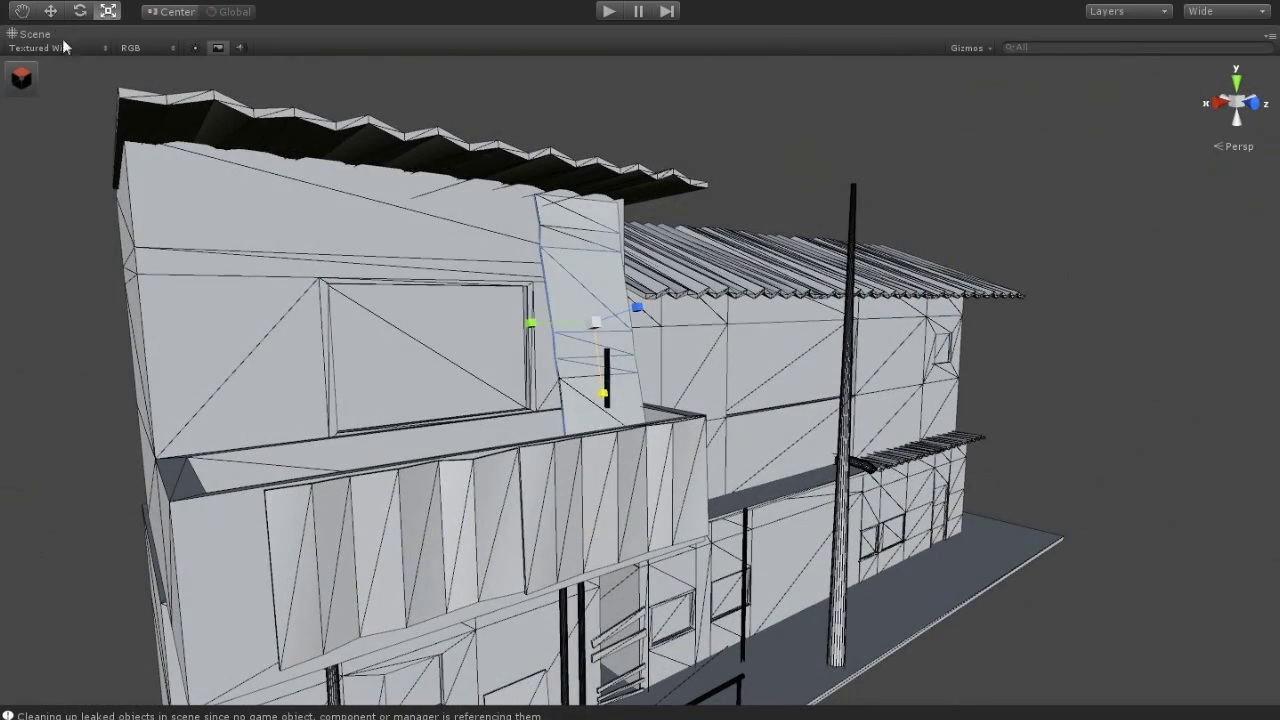
pyautogui.moveTo(604, 321)
pyautogui.keyDown('alt'); pyautogui.mouseDown()
pyautogui.moveTo(670, 404)
pyautogui.moveTo(760, 440)
pyautogui.mouseUp(); pyautogui.keyUp('alt')
pyautogui.scroll(4, 785, 465)
pyautogui.scroll(3, 1040, 343)
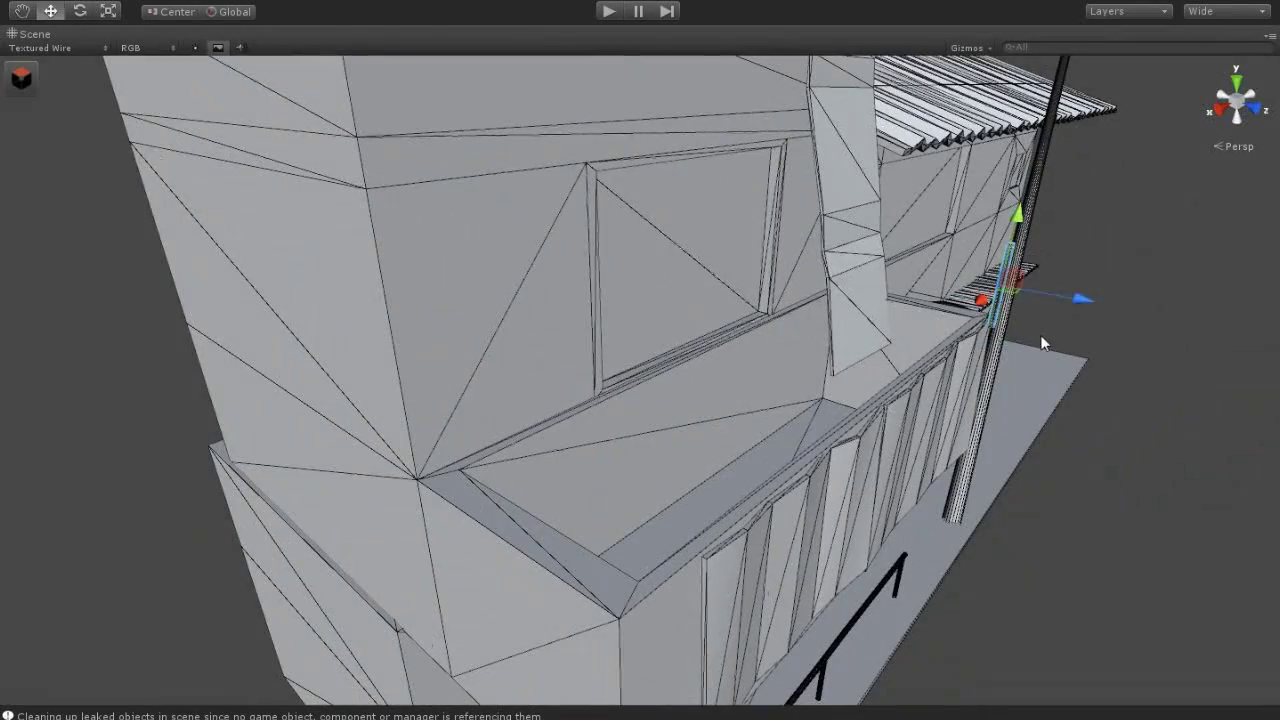
pyautogui.click(1020, 290)
pyautogui.keyDown('alt'); pyautogui.moveTo(1073, 355); pyautogui.dragTo(960, 450); pyautogui.keyUp('alt')
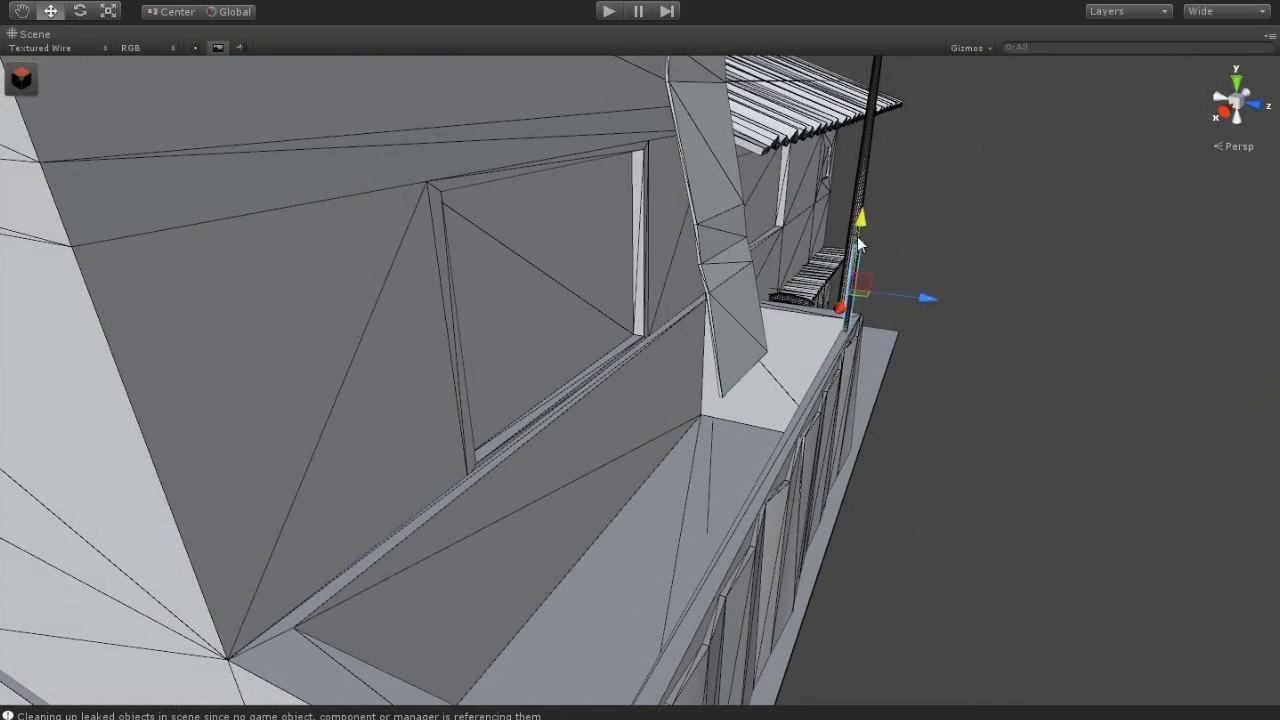
pyautogui.keyDown('alt'); pyautogui.moveTo(870, 280); pyautogui.dragTo(928, 338); pyautogui.keyUp('alt')
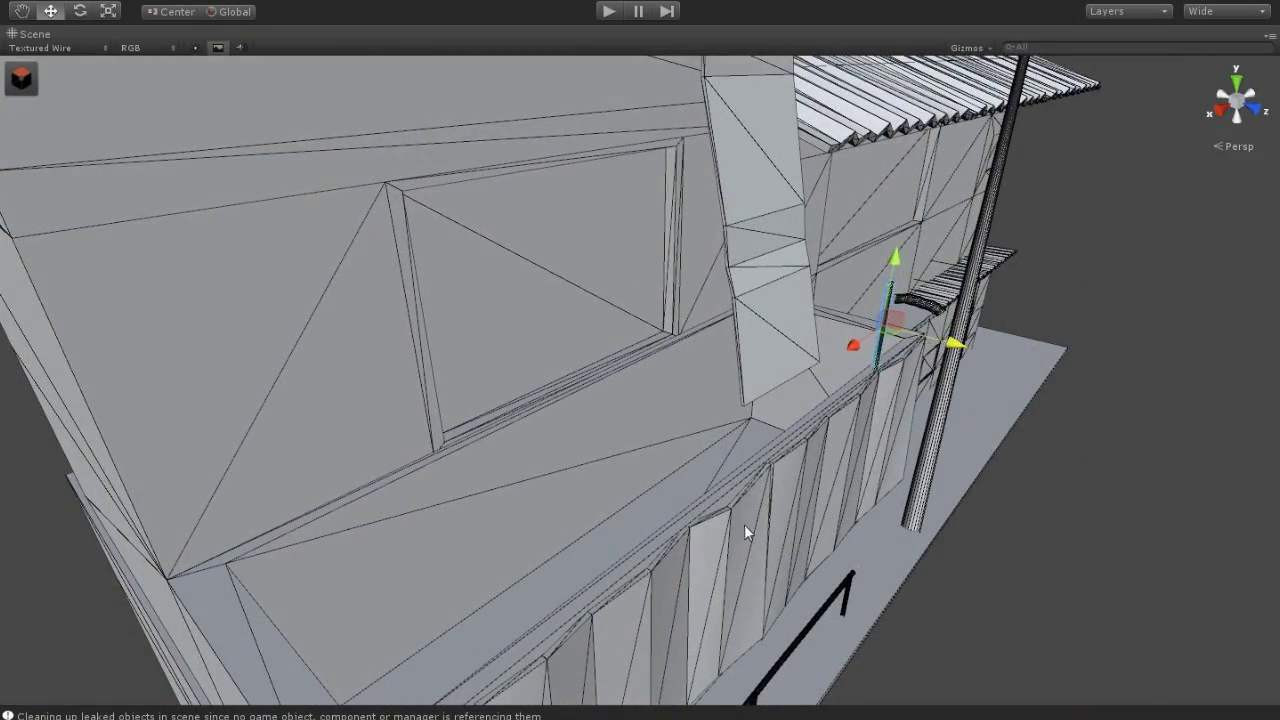
pyautogui.keyDown('alt'); pyautogui.moveTo(744, 524); pyautogui.dragTo(540, 428); pyautogui.keyUp('alt')
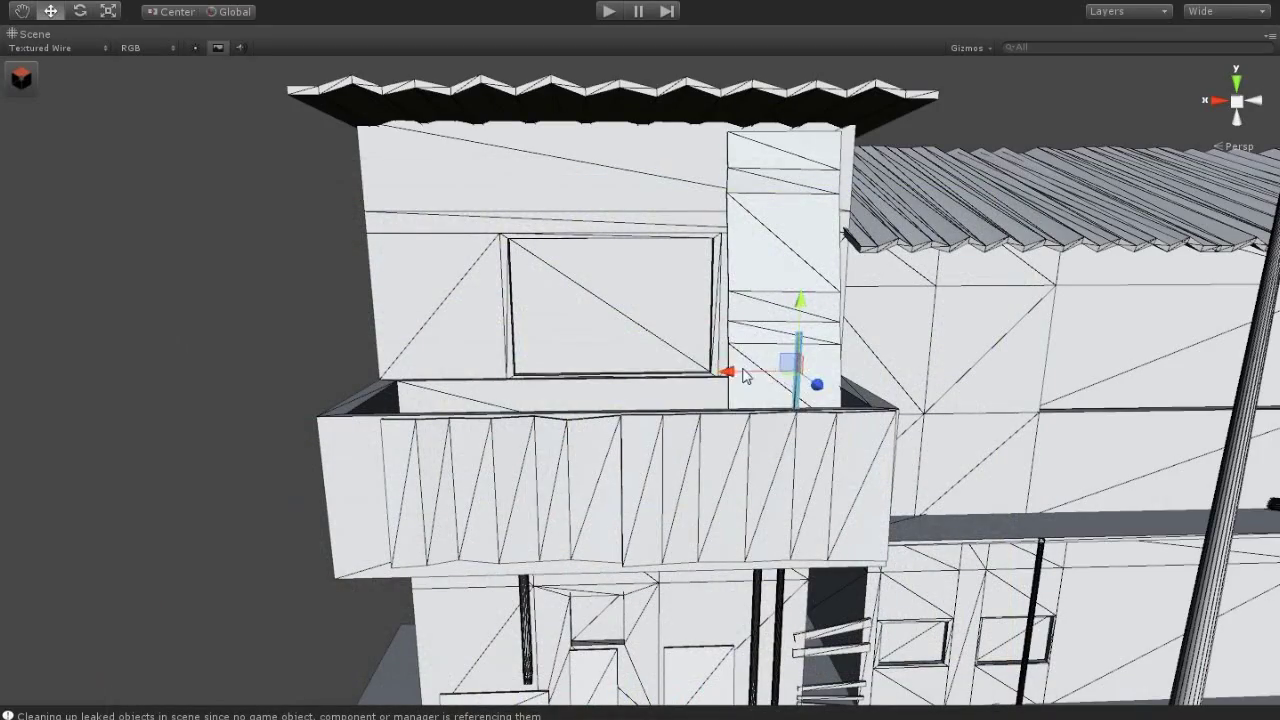
pyautogui.click(673, 386)
pyautogui.press('f')
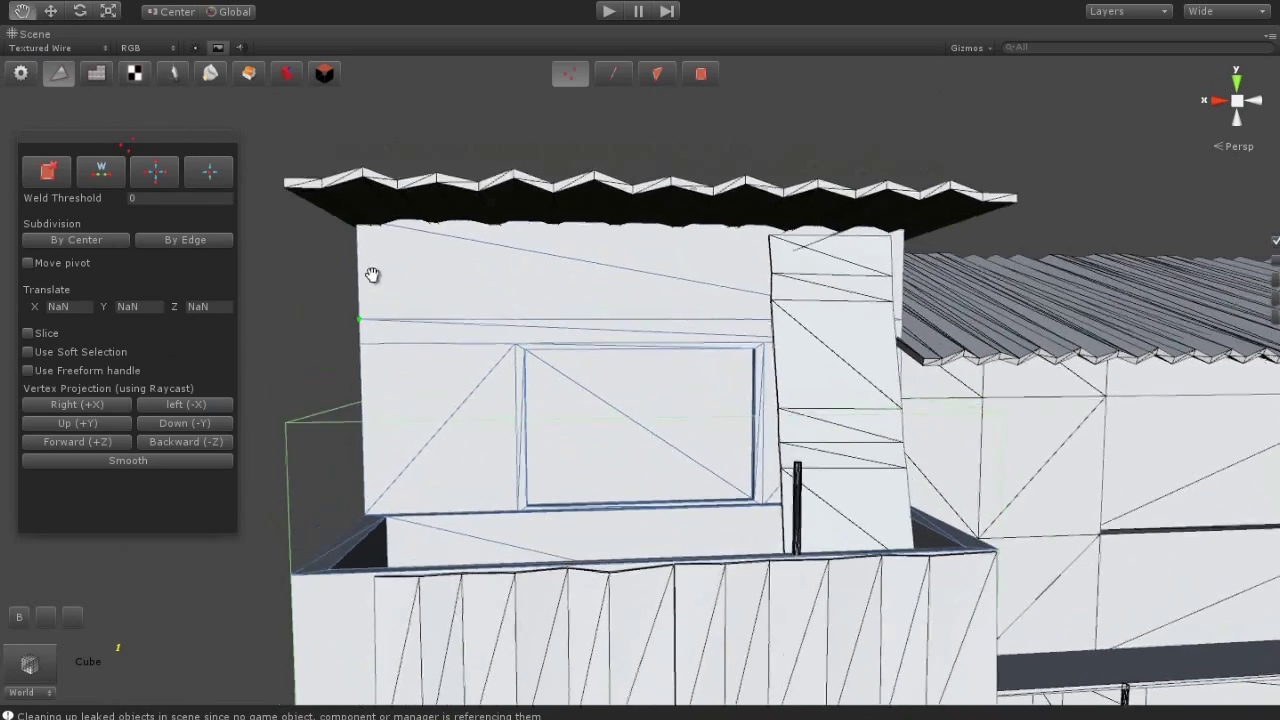
# Box-select the roof's top vertices and lower them slightly
pyautogui.moveTo(372, 275); pyautogui.dragTo(560, 360, button='middle')
pyautogui.moveTo(1060, 354); pyautogui.dragTo(600, 252)
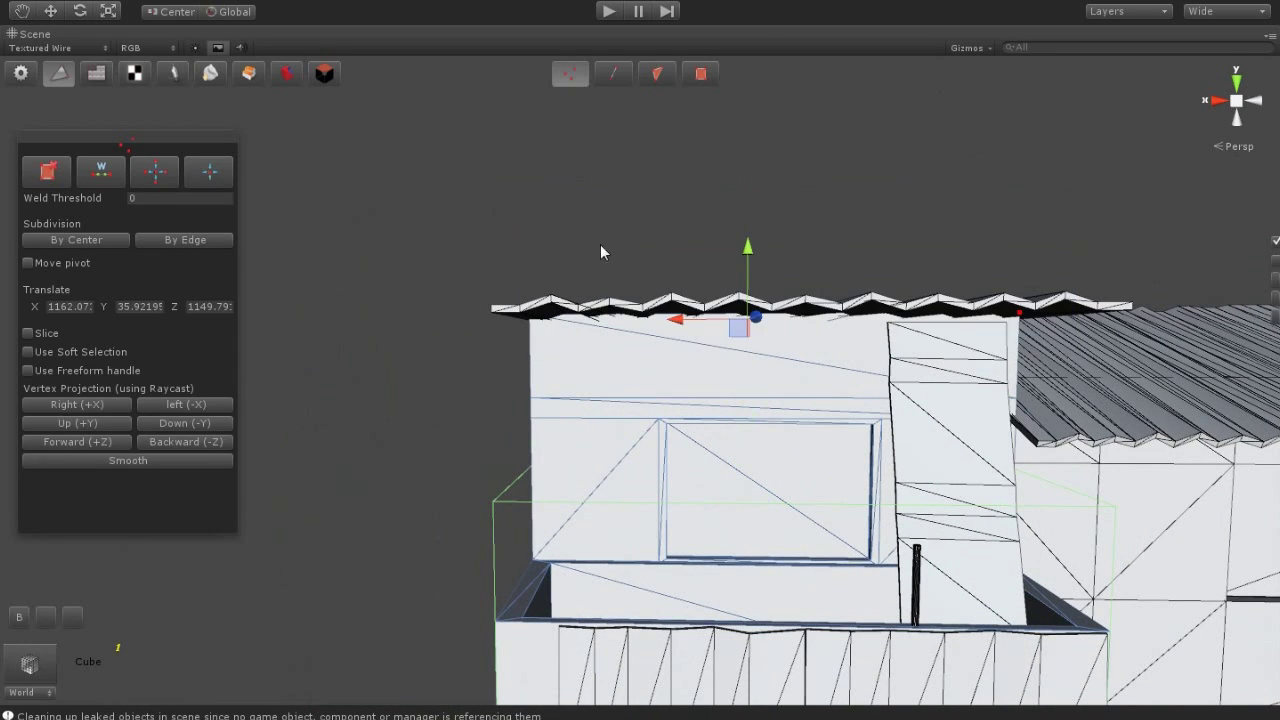
pyautogui.moveTo(746, 268); pyautogui.dragTo(748, 290)
pyautogui.moveTo(753, 289); pyautogui.dragTo(757, 293)
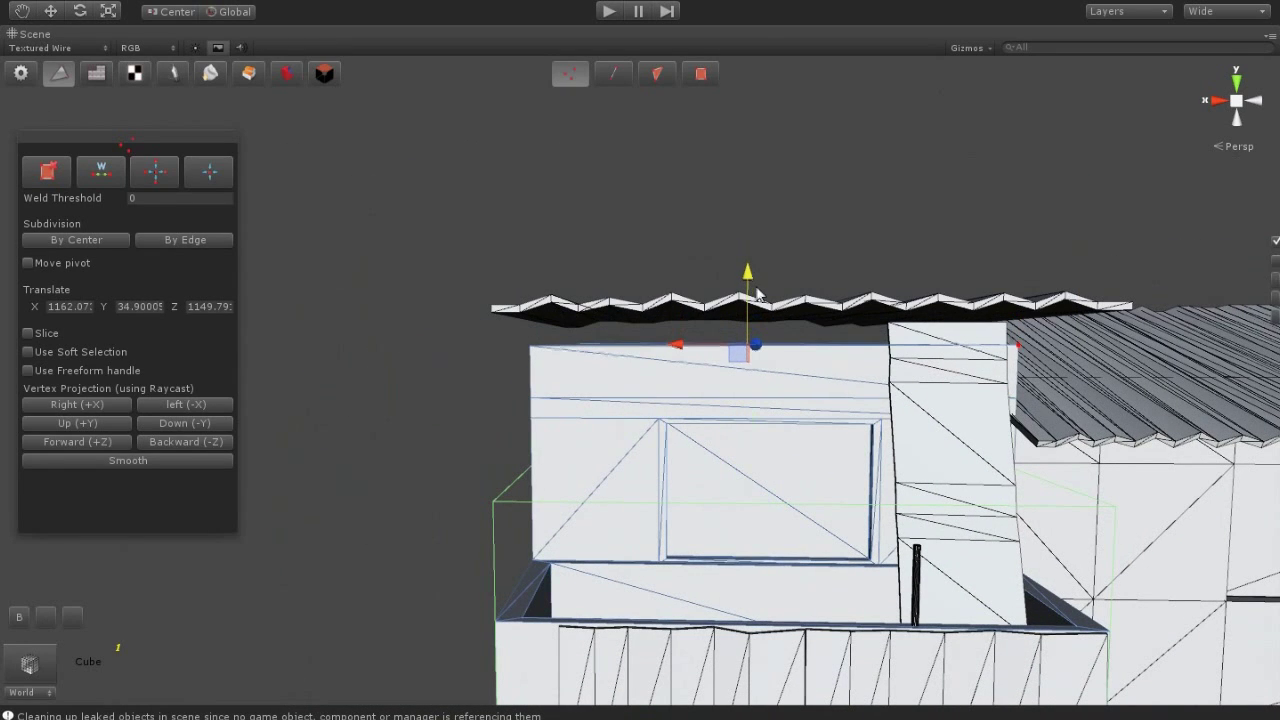
# Back in object mode, move the roof down onto the wall
pyautogui.click(58, 70)
pyautogui.click(60, 11)
pyautogui.click(713, 301)
pyautogui.moveTo(769, 248); pyautogui.dragTo(752, 285)
# Shrink the wall pillar along the X axis
pyautogui.click(930, 437)
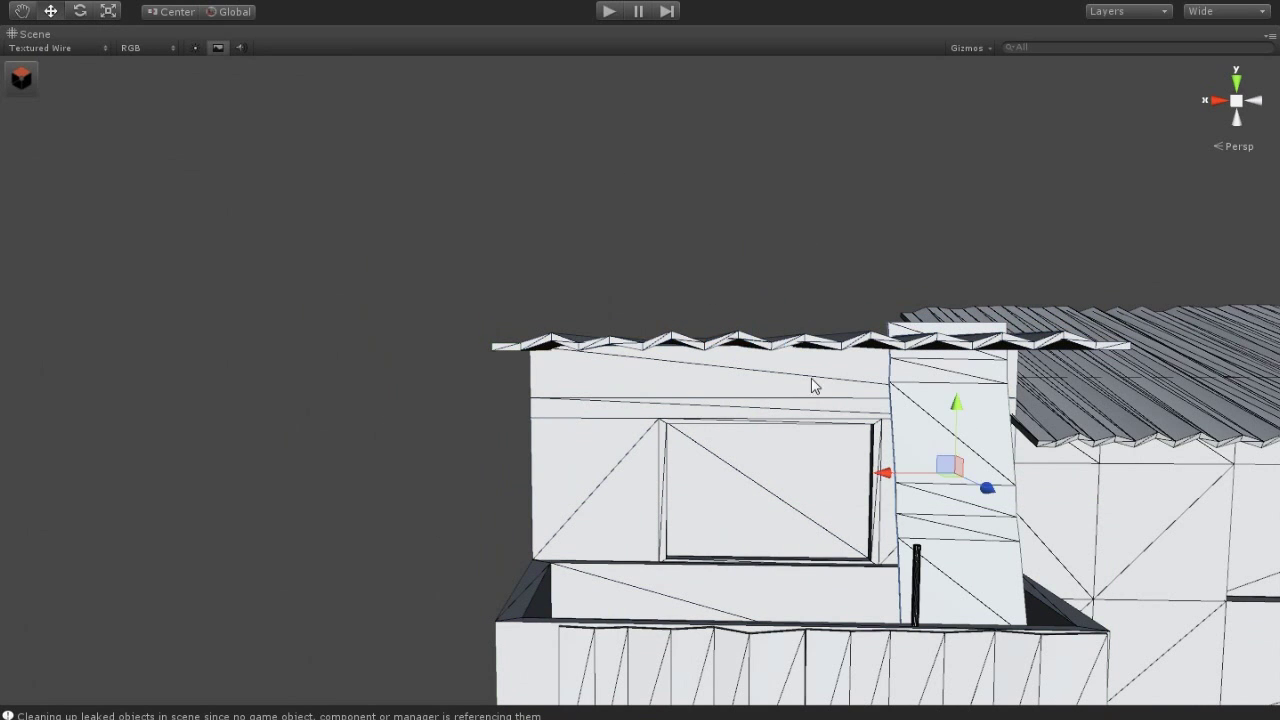
pyautogui.press('r')
pyautogui.moveTo(960, 551); pyautogui.dragTo(963, 534)
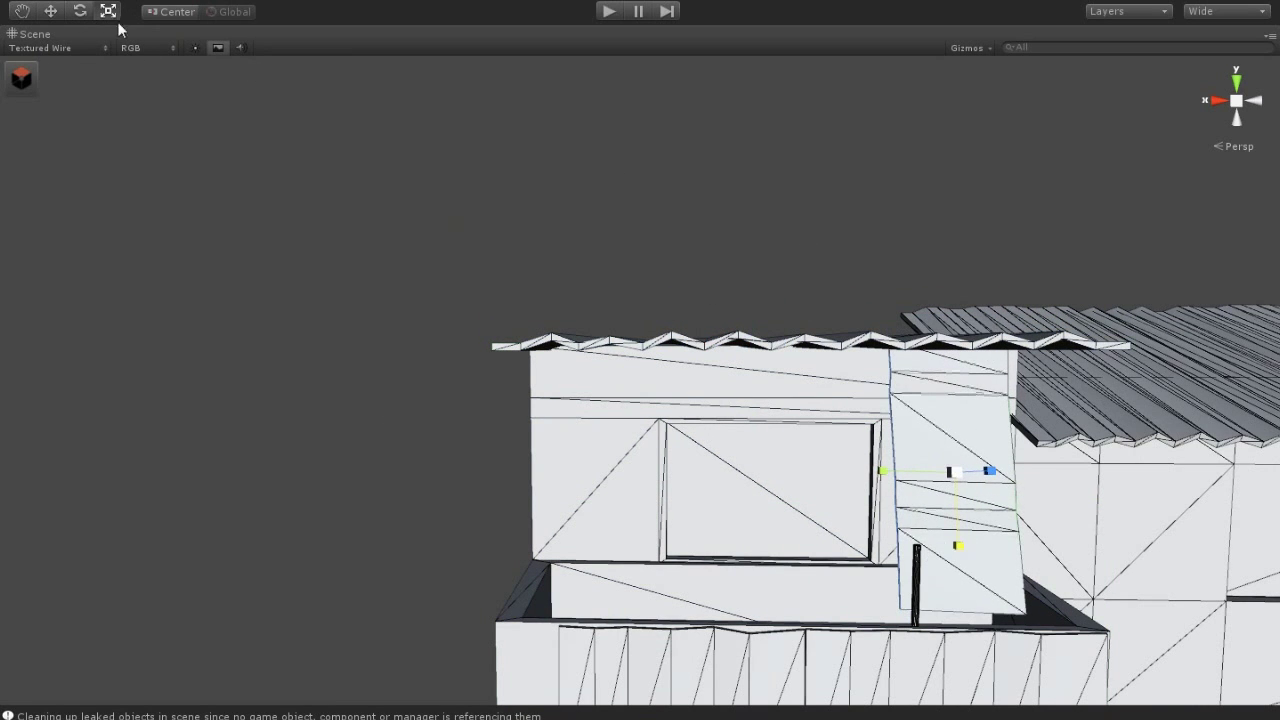
pyautogui.click(50, 11)
# Raise the small pillar's top face to make it much taller
pyautogui.moveTo(963, 453)
pyautogui.keyDown('alt'); pyautogui.mouseDown()
pyautogui.moveTo(944, 536)
pyautogui.moveTo(1106, 626)
pyautogui.mouseUp(); pyautogui.keyUp('alt')
pyautogui.click(941, 565)
pyautogui.click(110, 15)
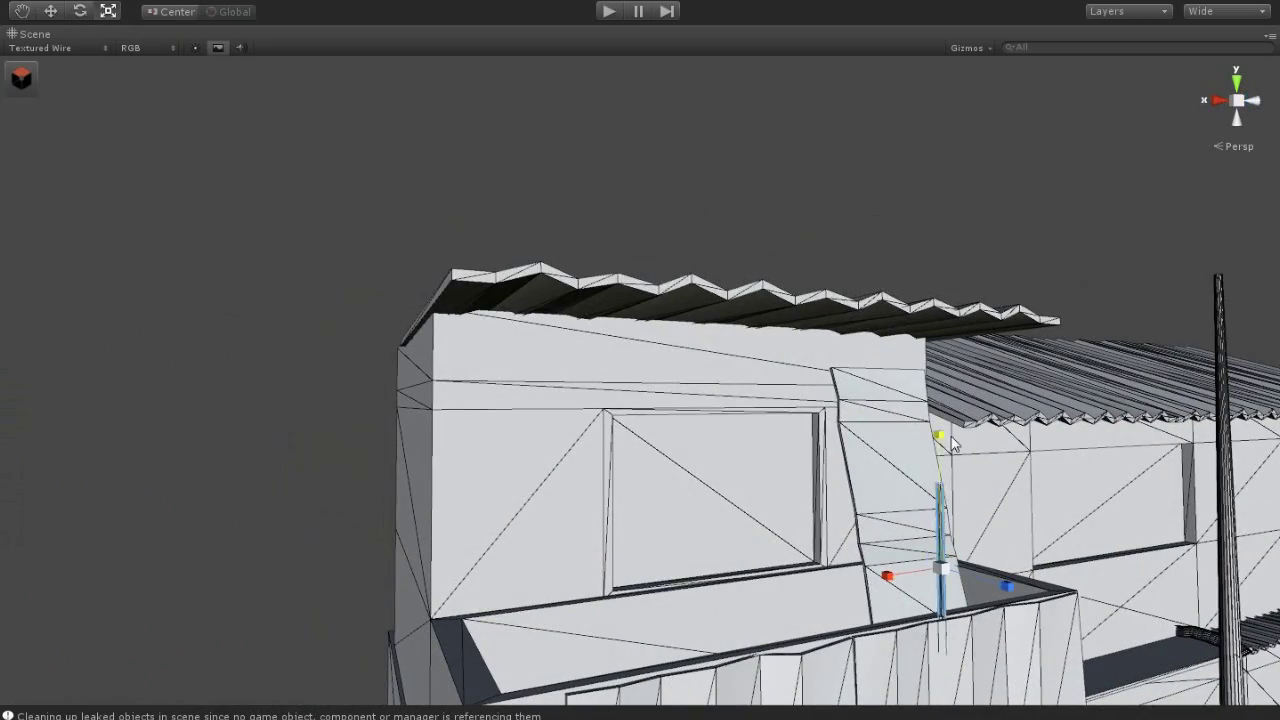
pyautogui.press('w')
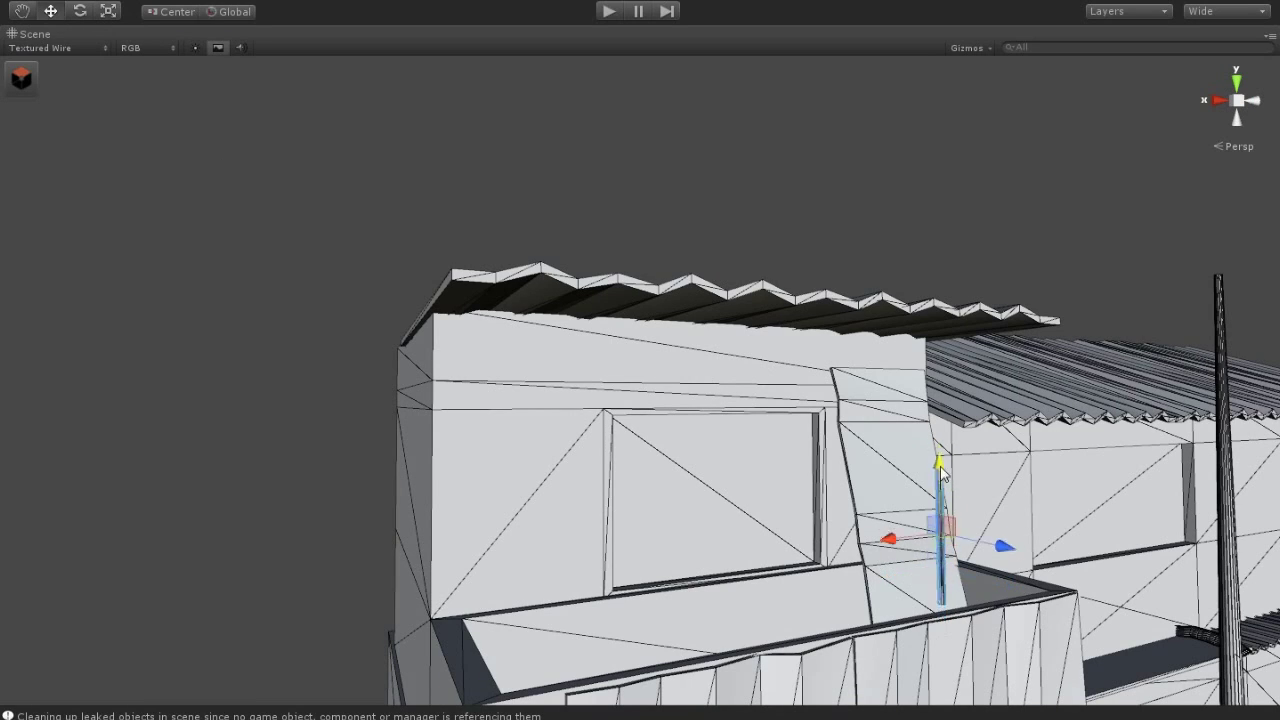
pyautogui.press('f')
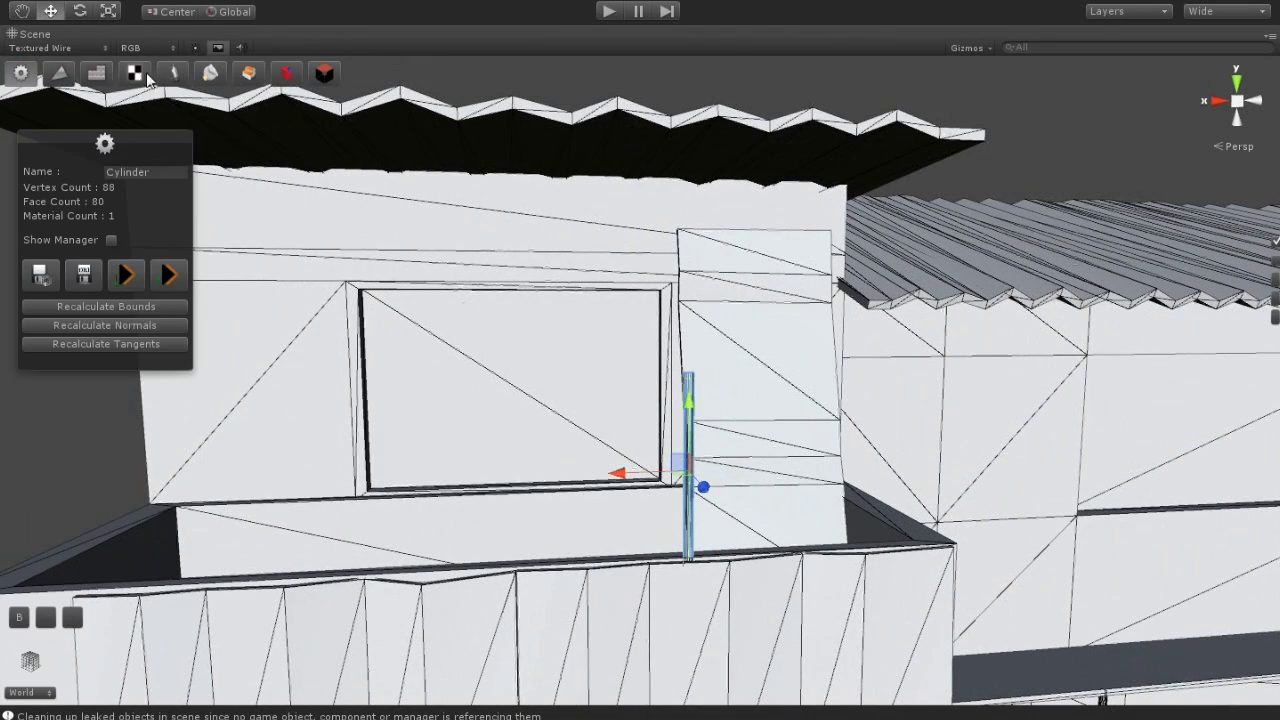
pyautogui.press('h')
pyautogui.press('h')
pyautogui.click(690, 372)
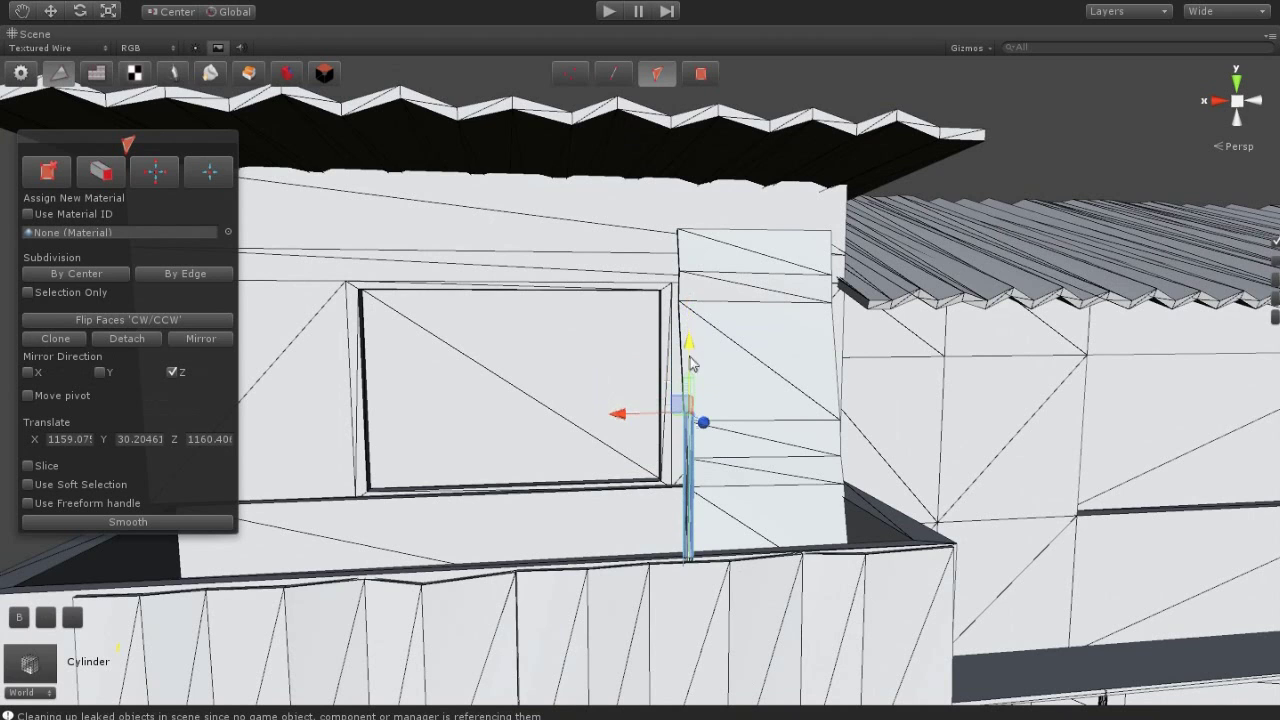
pyautogui.moveTo(688, 344)
pyautogui.mouseDown()
pyautogui.moveTo(705, 248)
pyautogui.moveTo(620, 149)
pyautogui.mouseUp()
pyautogui.moveTo(688, 125)
pyautogui.mouseDown()
pyautogui.moveTo(706, 74)
pyautogui.moveTo(810, 371)
pyautogui.moveTo(597, 381)
pyautogui.mouseUp()
# Nudge a higher vertex ring of the cylinder post in depth to make it crooked
pyautogui.click(374, 305)
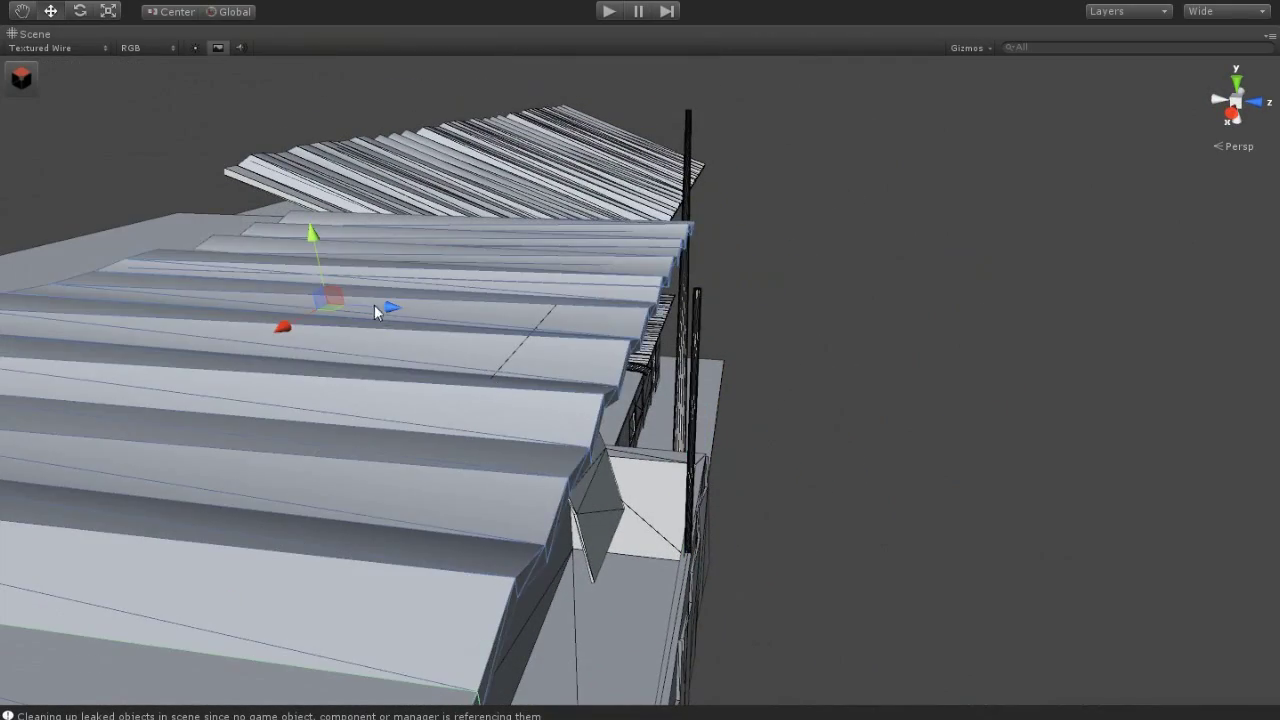
pyautogui.keyDown('alt'); pyautogui.moveTo(860, 362); pyautogui.dragTo(676, 338); pyautogui.keyUp('alt')
pyautogui.click(676, 338)
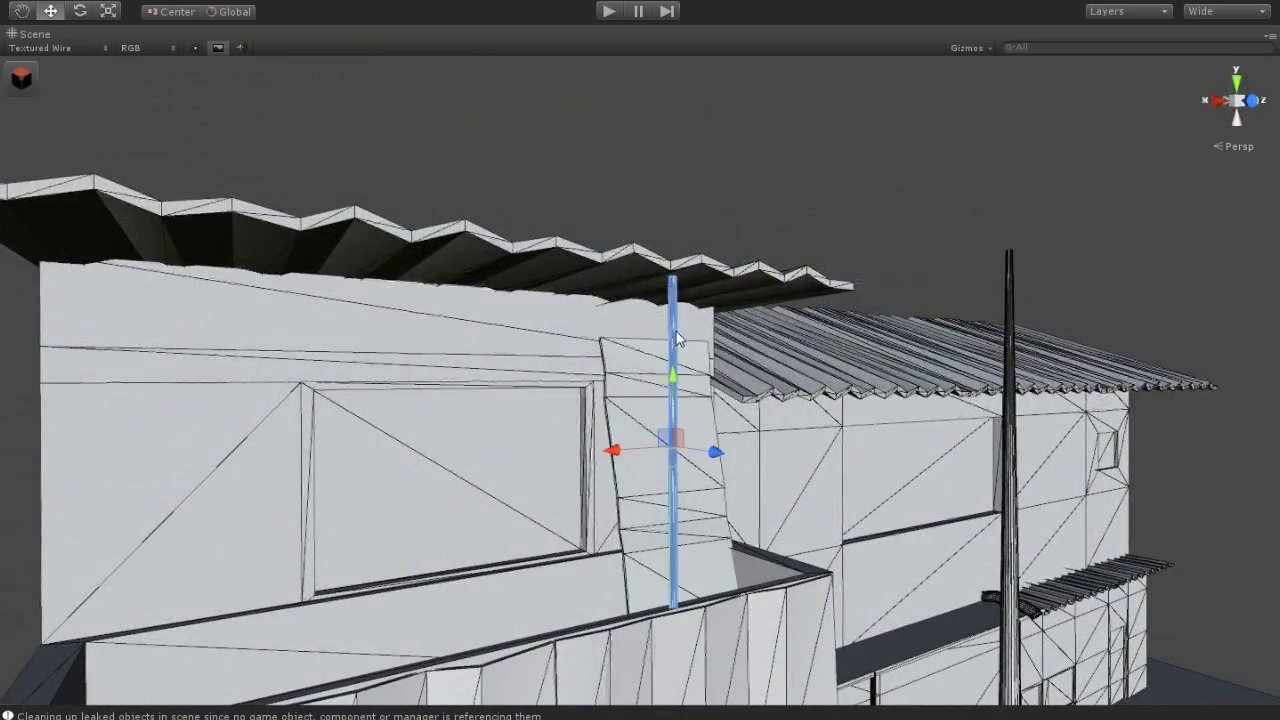
pyautogui.click(22, 77)
pyautogui.click(657, 501)
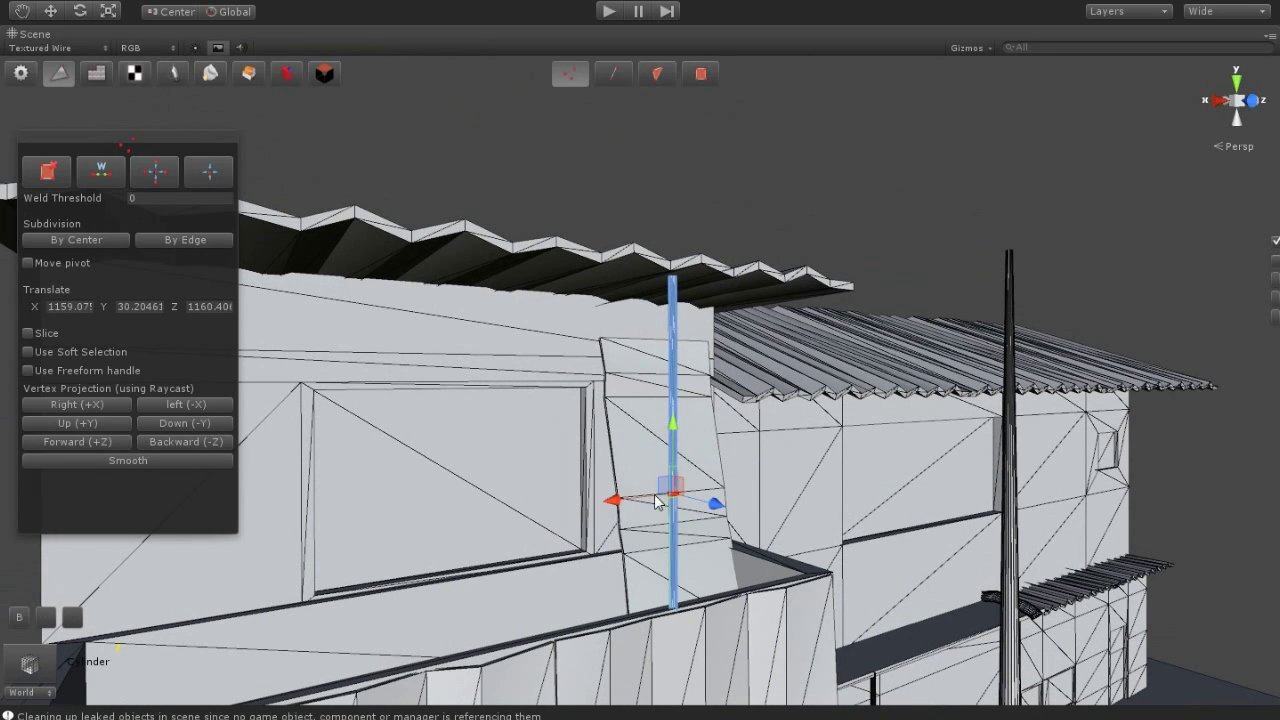
pyautogui.click(697, 413)
pyautogui.moveTo(700, 423); pyautogui.dragTo(703, 416)
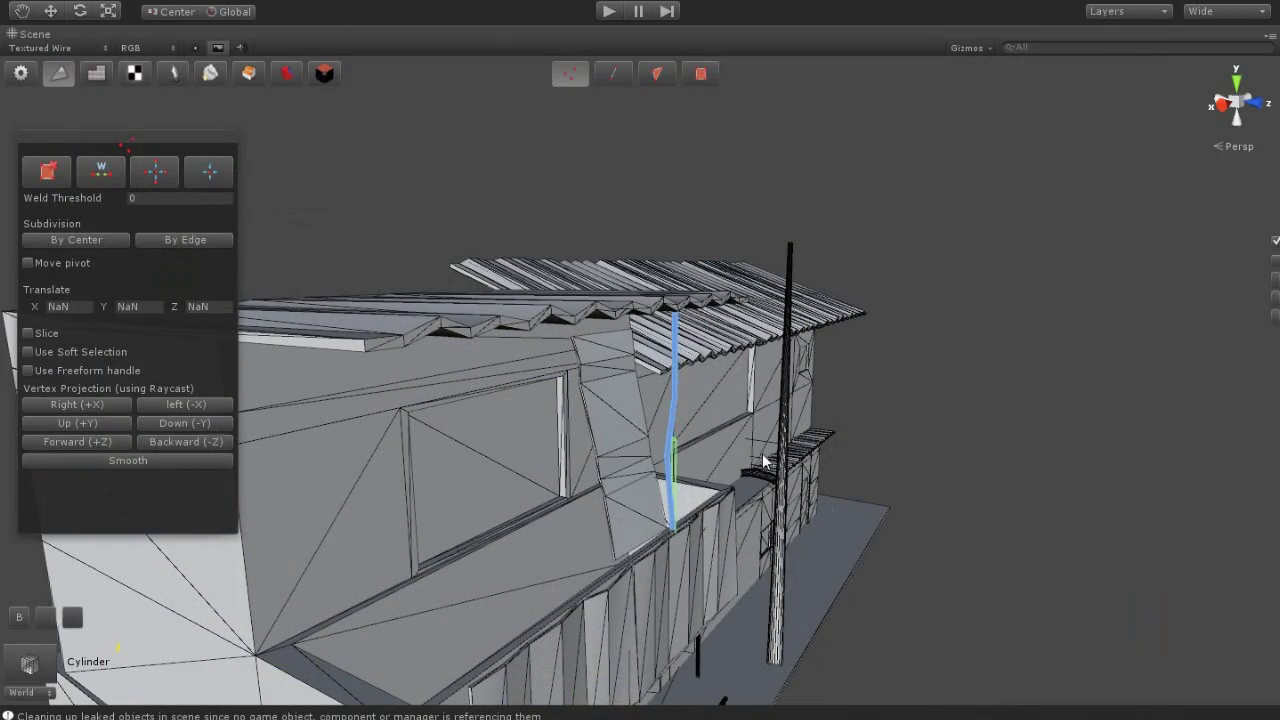
# Raise one of the post's edges, then slide the post toward the upper wall's left side
pyautogui.keyDown('alt'); pyautogui.moveTo(766, 462); pyautogui.dragTo(620, 481); pyautogui.keyUp('alt')
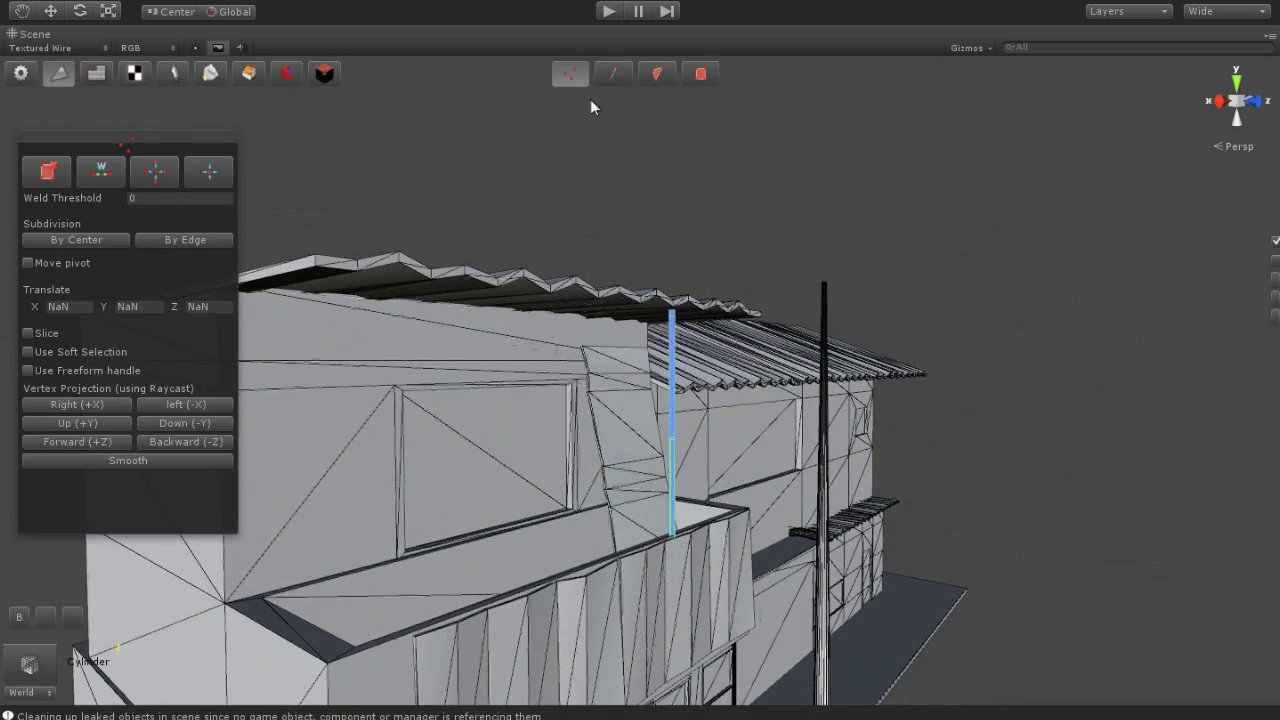
pyautogui.click(648, 440)
pyautogui.moveTo(716, 500)
pyautogui.mouseDown()
pyautogui.moveTo(597, 426)
pyautogui.moveTo(595, 405)
pyautogui.mouseUp()
pyautogui.click(729, 447)
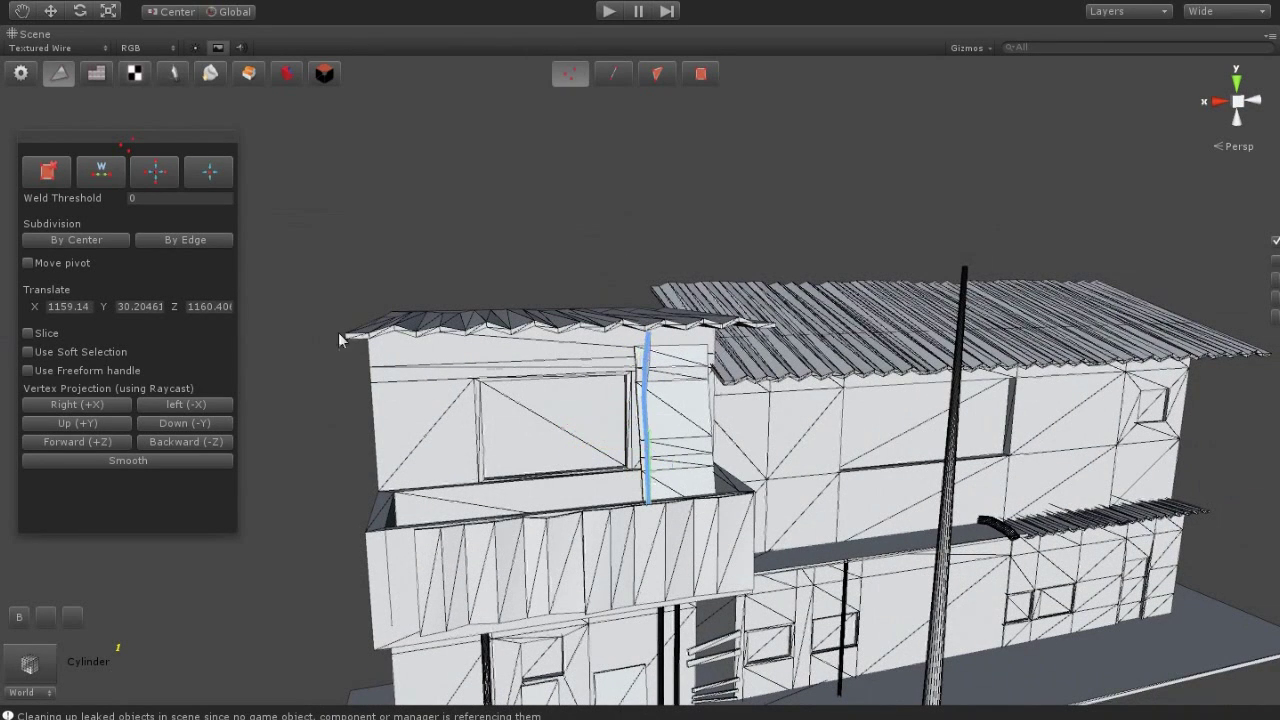
pyautogui.click(23, 71)
pyautogui.moveTo(585, 432); pyautogui.dragTo(380, 447)
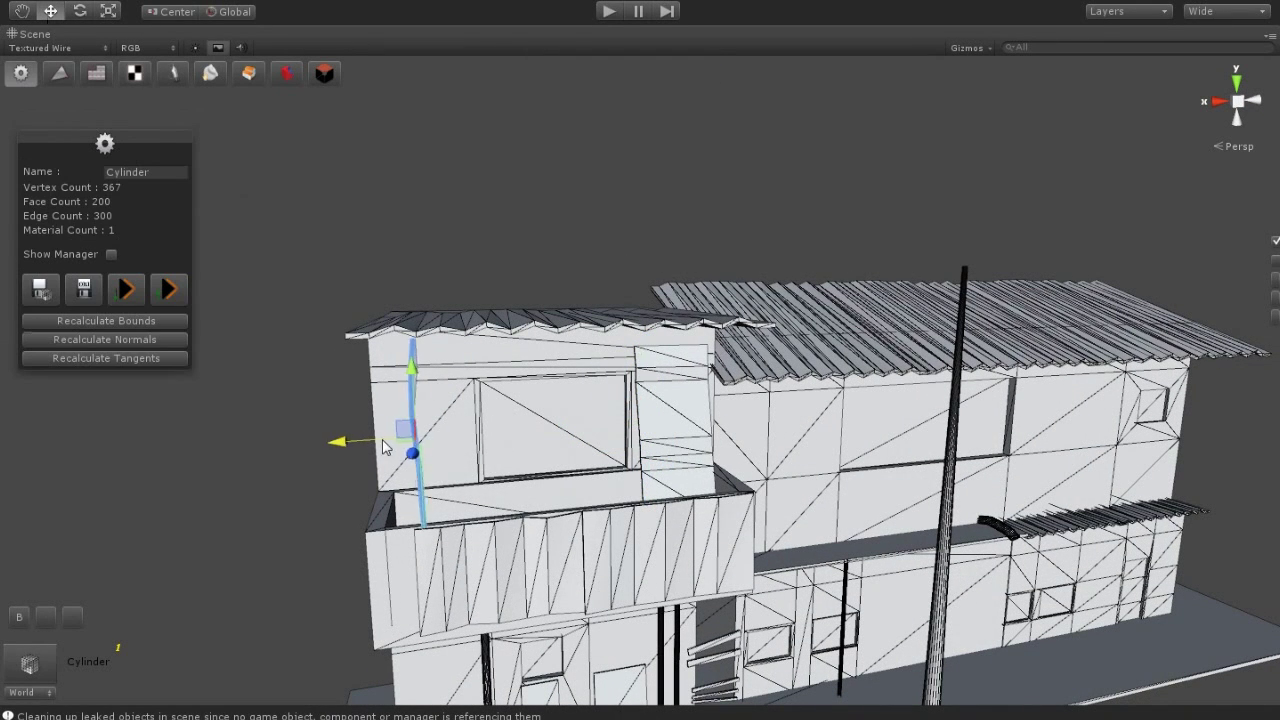
# Undo the last move, set the post at the balcony's left corner and select both poles
pyautogui.hotkey('ctrl', 'z')
pyautogui.moveTo(590, 432); pyautogui.dragTo(400, 442)
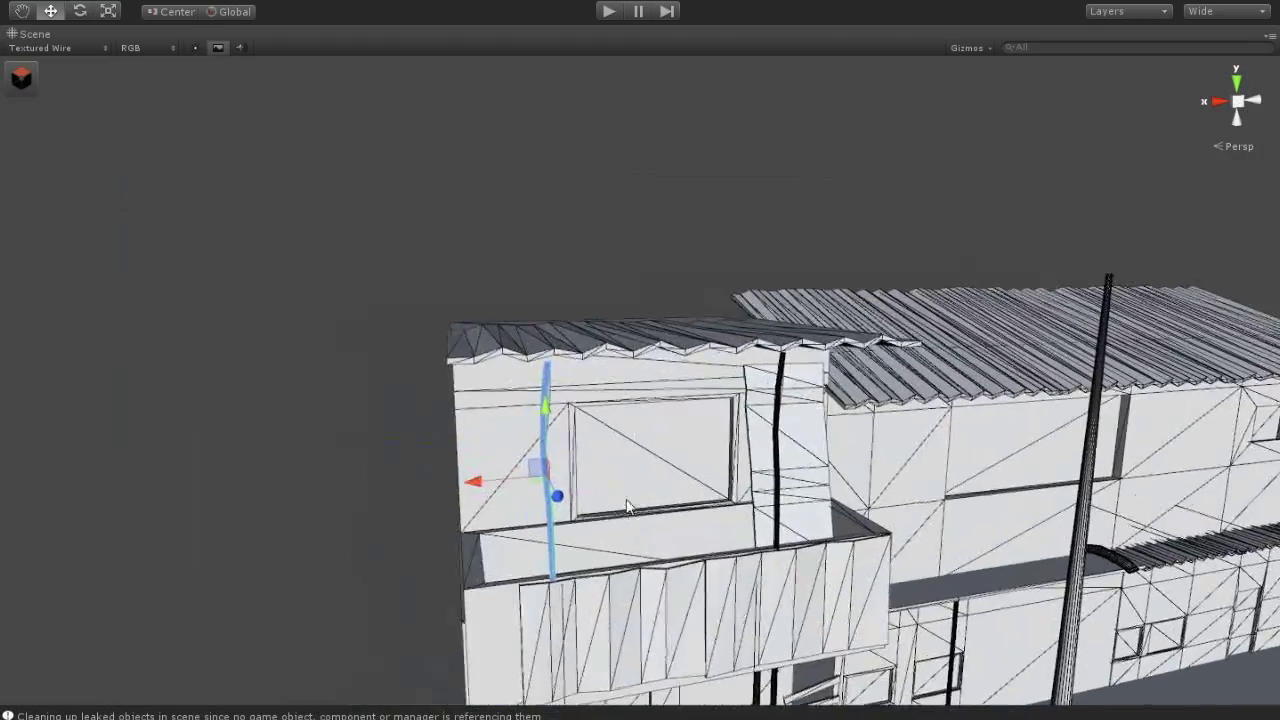
pyautogui.keyDown('alt'); pyautogui.moveTo(660, 467); pyautogui.dragTo(716, 467); pyautogui.keyUp('alt')
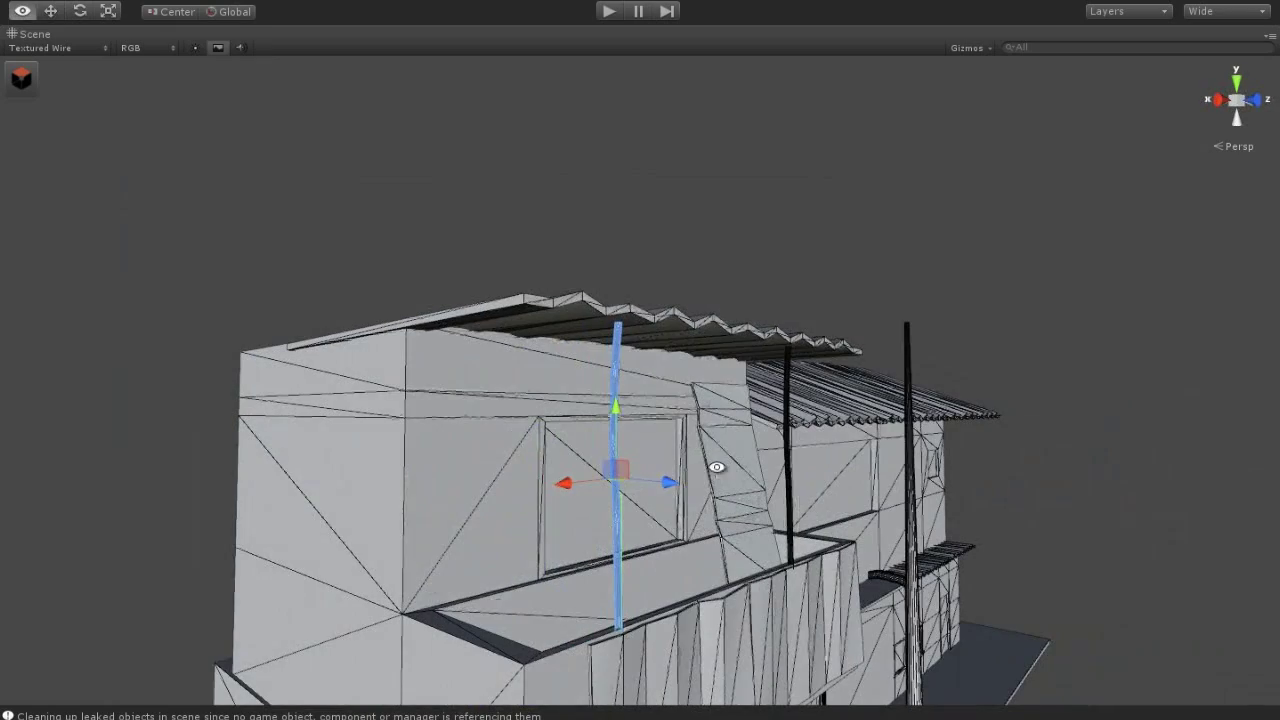
pyautogui.click(787, 392)
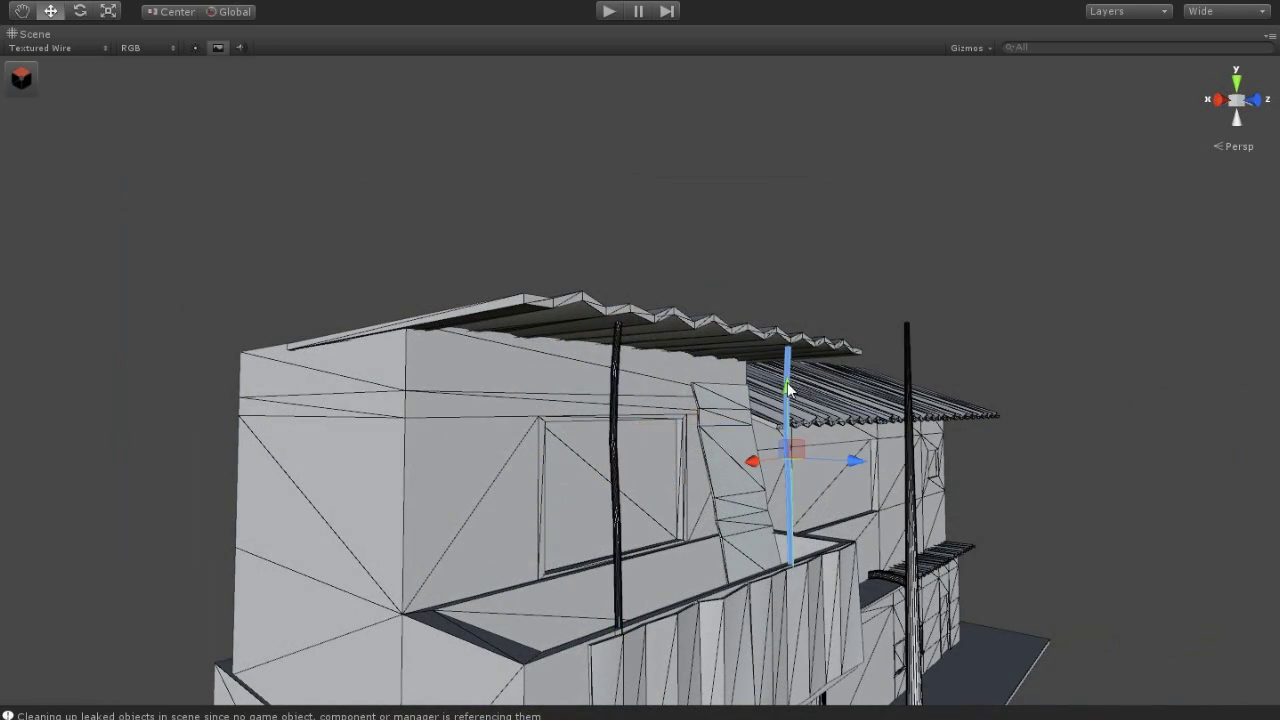
pyautogui.keyDown('shift'); pyautogui.click(615, 392); pyautogui.keyUp('shift')
pyautogui.press('r')
pyautogui.moveTo(732, 264)
pyautogui.keyDown('alt'); pyautogui.mouseDown()
pyautogui.moveTo(883, 481)
pyautogui.moveTo(763, 500)
pyautogui.mouseUp(); pyautogui.keyUp('alt')
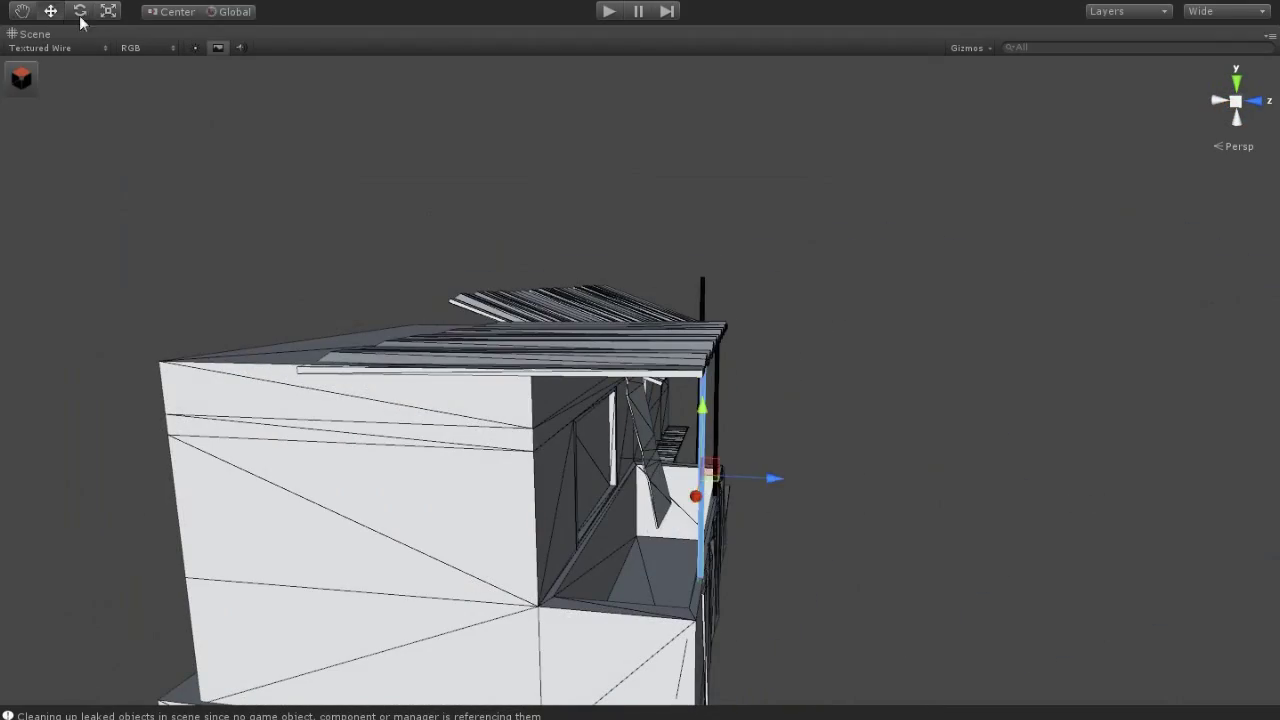
pyautogui.moveTo(712, 479); pyautogui.dragTo(711, 482)
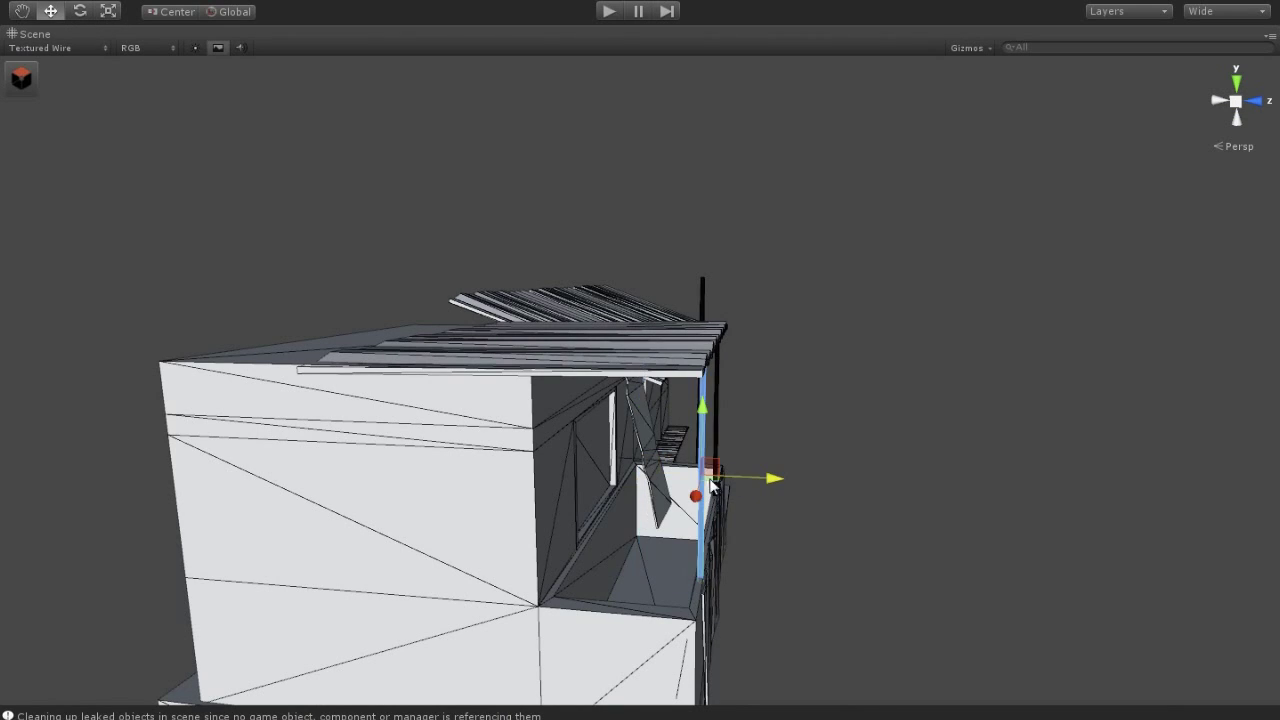
# Tilt the selected pole with the Rotate tool
pyautogui.click(80, 11)
pyautogui.moveTo(705, 430)
pyautogui.mouseDown()
pyautogui.moveTo(775, 462)
pyautogui.moveTo(387, 519)
pyautogui.mouseUp()
pyautogui.moveTo(557, 414); pyautogui.dragTo(877, 434)
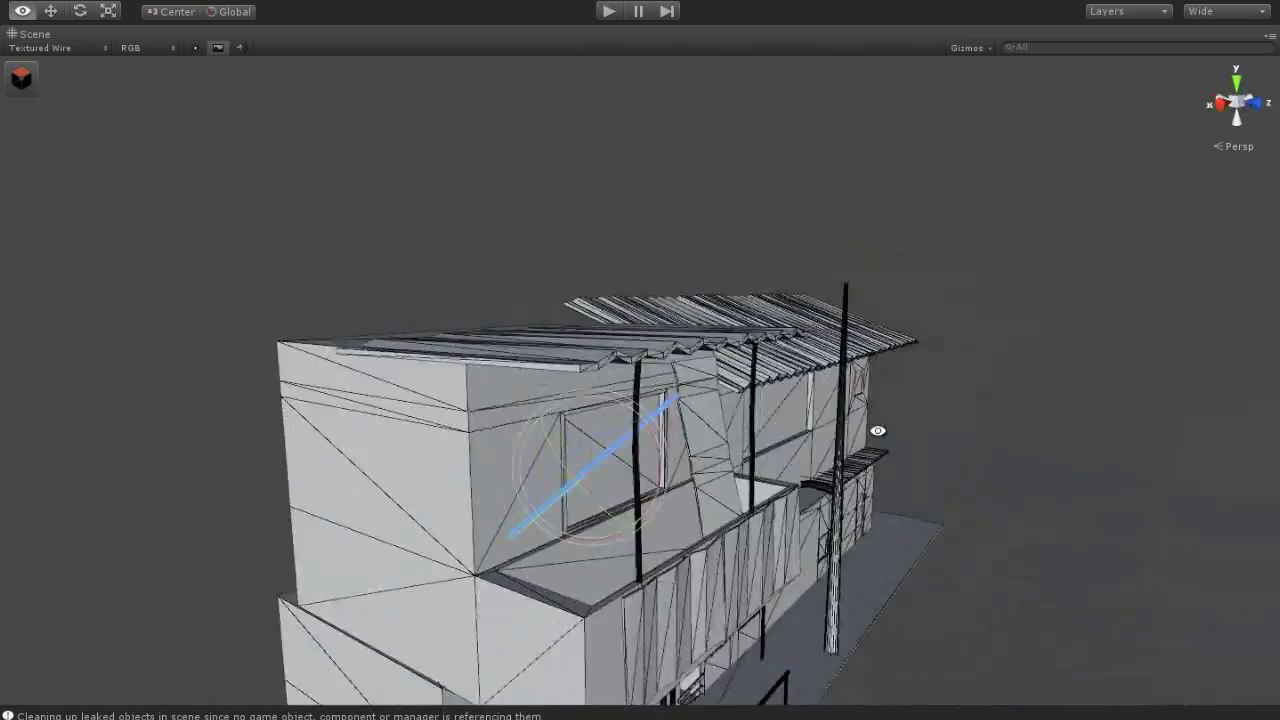
pyautogui.keyDown('alt'); pyautogui.moveTo(356, 331); pyautogui.dragTo(150, 120); pyautogui.keyUp('alt')
pyautogui.click(51, 11)
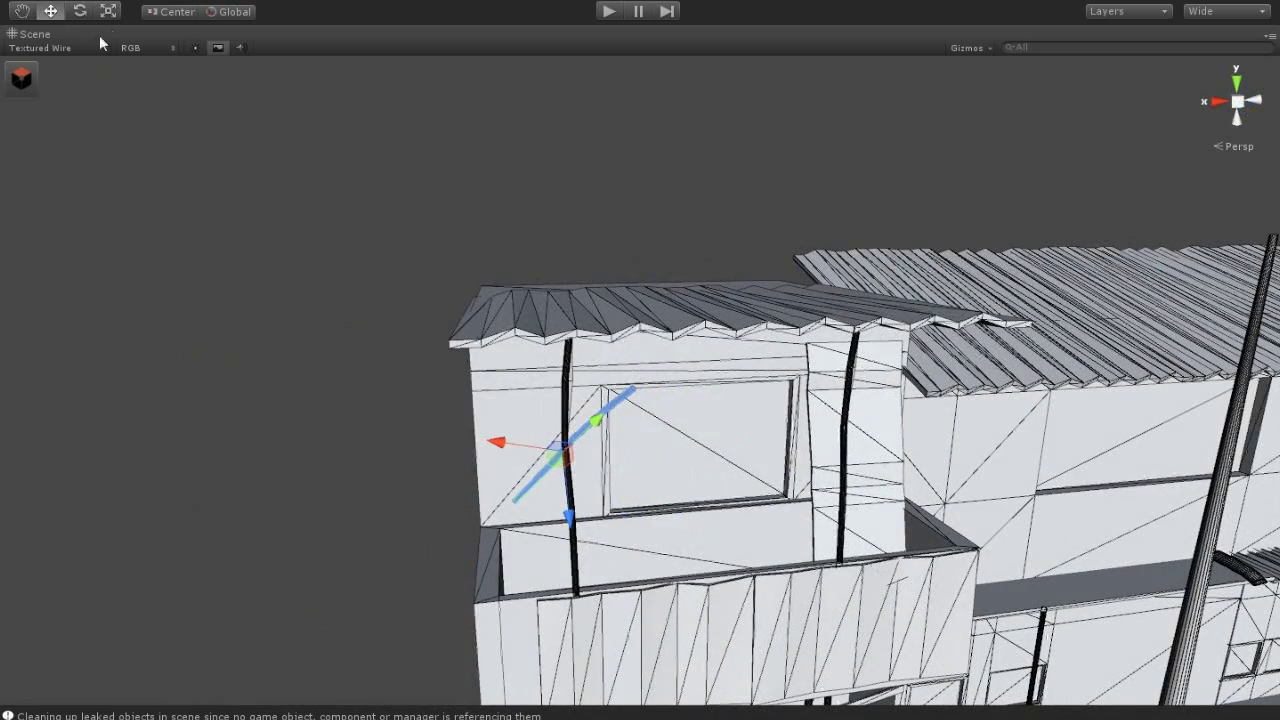
# Bend the cylinder by shifting its top vertices sideways
pyautogui.moveTo(518, 461)
pyautogui.keyDown('alt'); pyautogui.mouseDown()
pyautogui.moveTo(646, 364)
pyautogui.moveTo(586, 595)
pyautogui.moveTo(530, 535)
pyautogui.moveTo(463, 557)
pyautogui.mouseUp(); pyautogui.keyUp('alt')
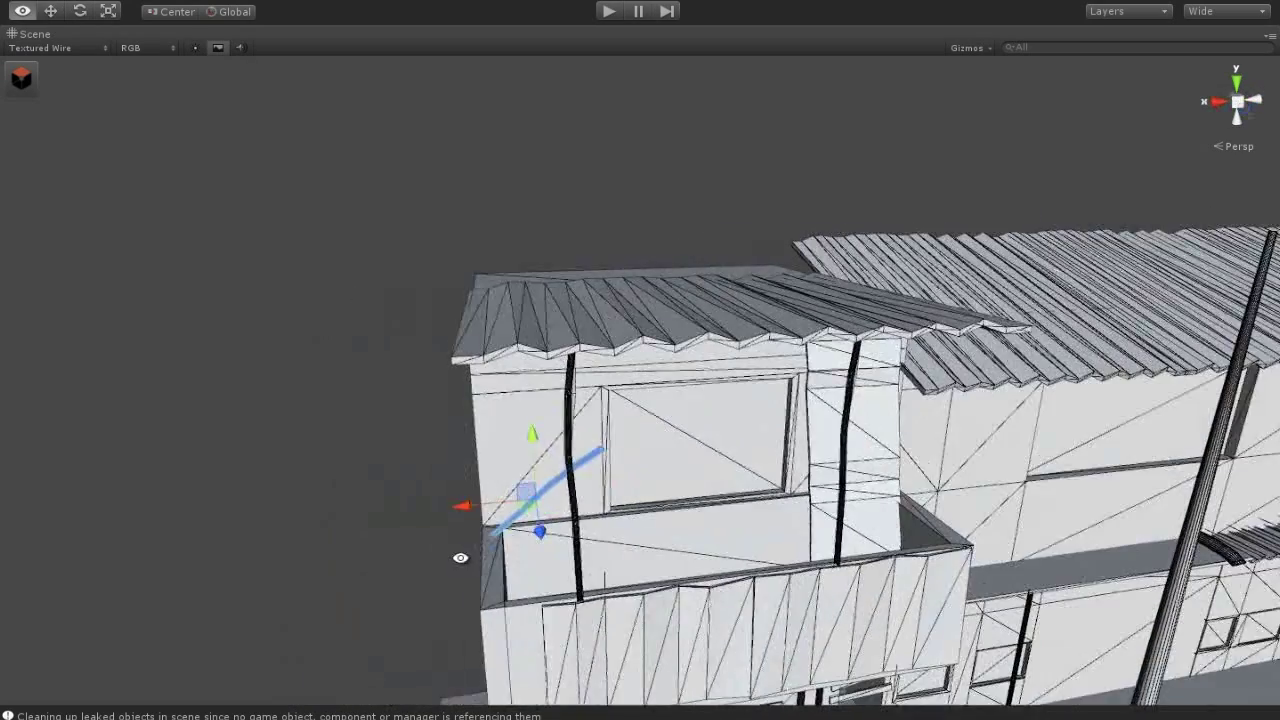
pyautogui.click(21, 77)
pyautogui.click(59, 73)
pyautogui.moveTo(704, 590); pyautogui.dragTo(505, 352)
pyautogui.moveTo(494, 487)
pyautogui.mouseDown()
pyautogui.moveTo(474, 490)
pyautogui.moveTo(974, 443)
pyautogui.moveTo(832, 417)
pyautogui.mouseUp()
pyautogui.click(881, 456)
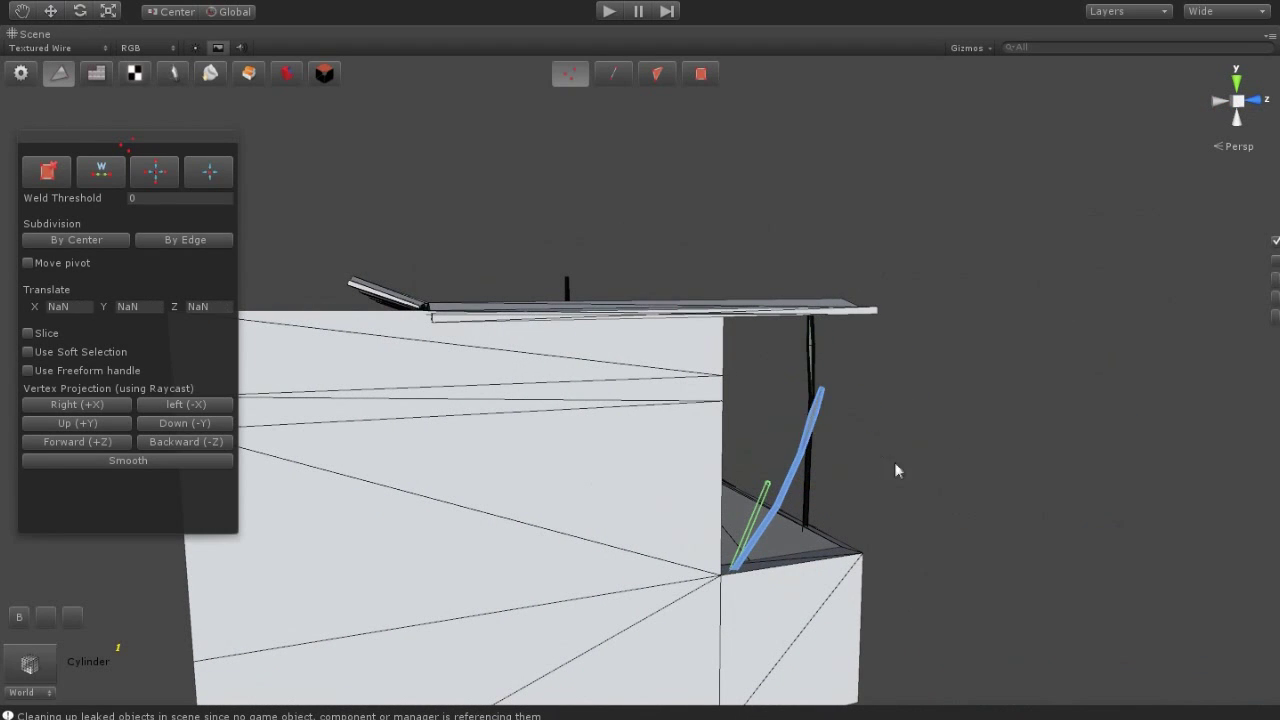
pyautogui.keyDown('alt'); pyautogui.moveTo(848, 425); pyautogui.dragTo(790, 503); pyautogui.keyUp('alt')
pyautogui.keyDown('alt'); pyautogui.moveTo(765, 435); pyautogui.dragTo(547, 475); pyautogui.keyUp('alt')
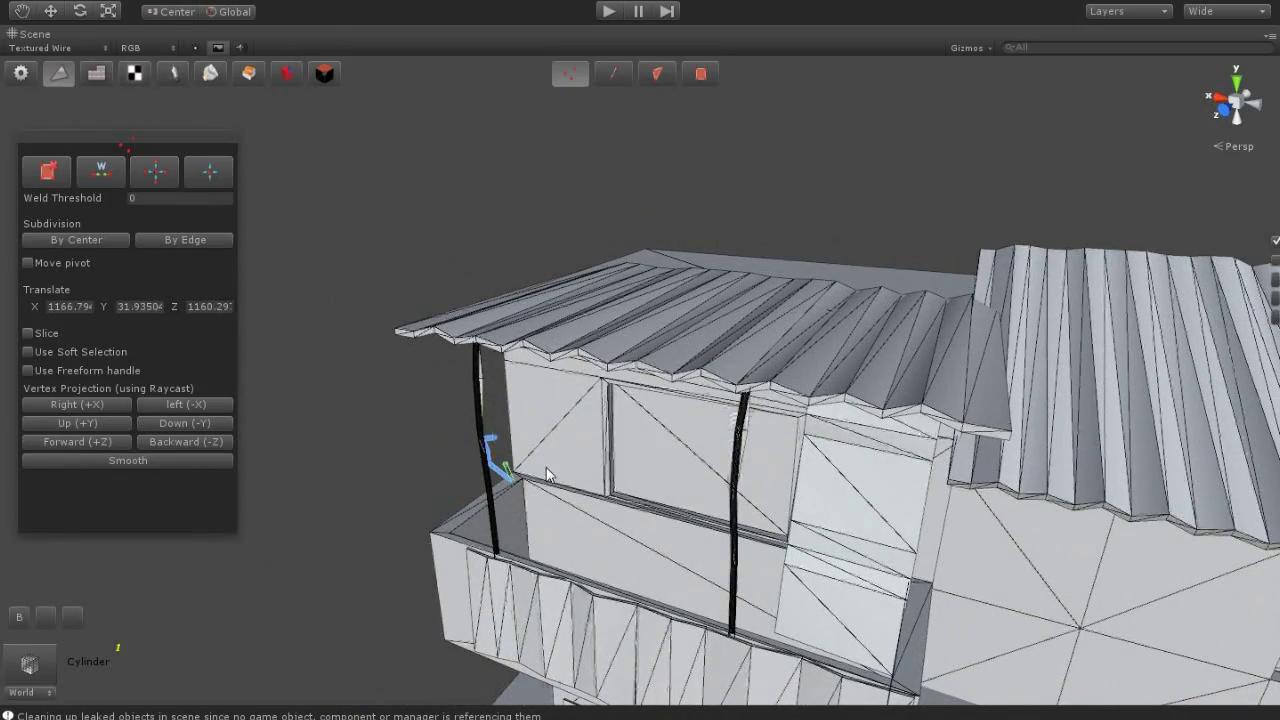
# Toggle the Scene view from Textured Wire to Textured and back while checking the diagonal pipe
pyautogui.click(21, 73)
pyautogui.click(28, 48)
pyautogui.click(30, 62)
pyautogui.keyDown('alt'); pyautogui.moveTo(383, 324); pyautogui.dragTo(723, 582); pyautogui.keyUp('alt')
pyautogui.click(703, 458)
pyautogui.scroll(-3, 703, 458)
pyautogui.moveTo(661, 617)
pyautogui.keyDown('alt'); pyautogui.mouseDown()
pyautogui.moveTo(636, 546)
pyautogui.moveTo(760, 546)
pyautogui.mouseUp(); pyautogui.keyUp('alt')
pyautogui.click(28, 48)
pyautogui.click(30, 104)
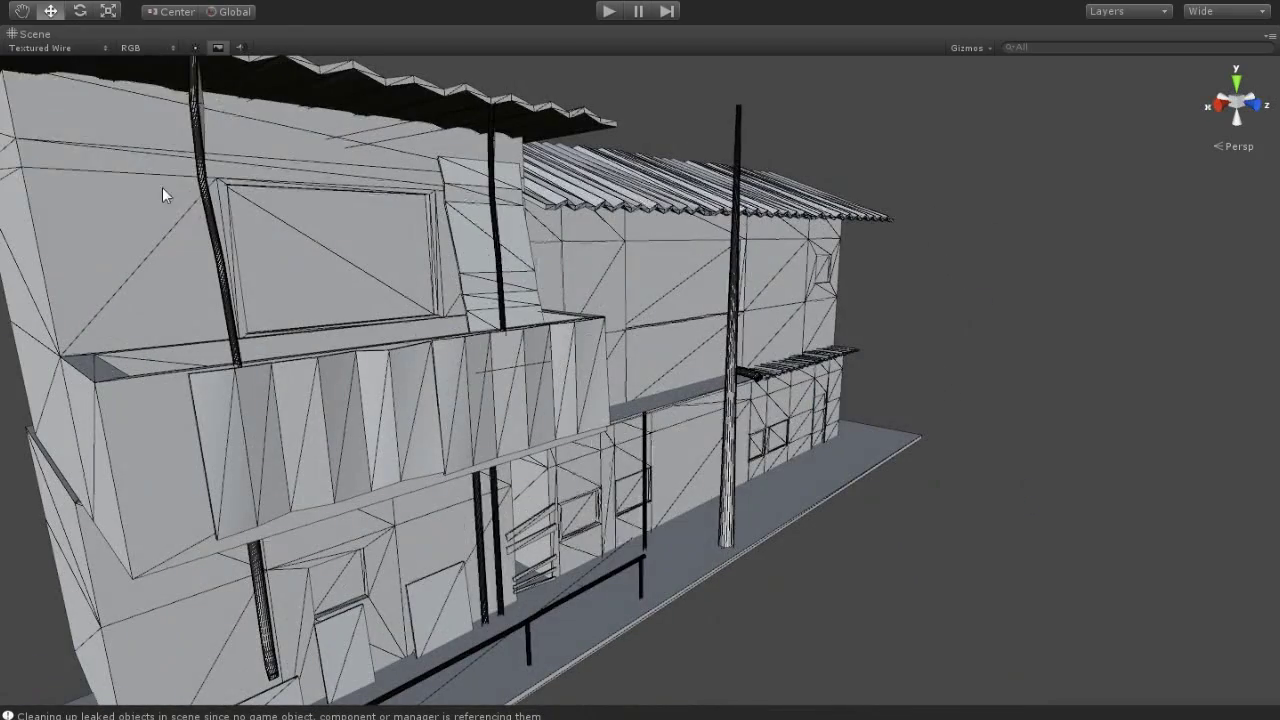
pyautogui.click(20, 0)
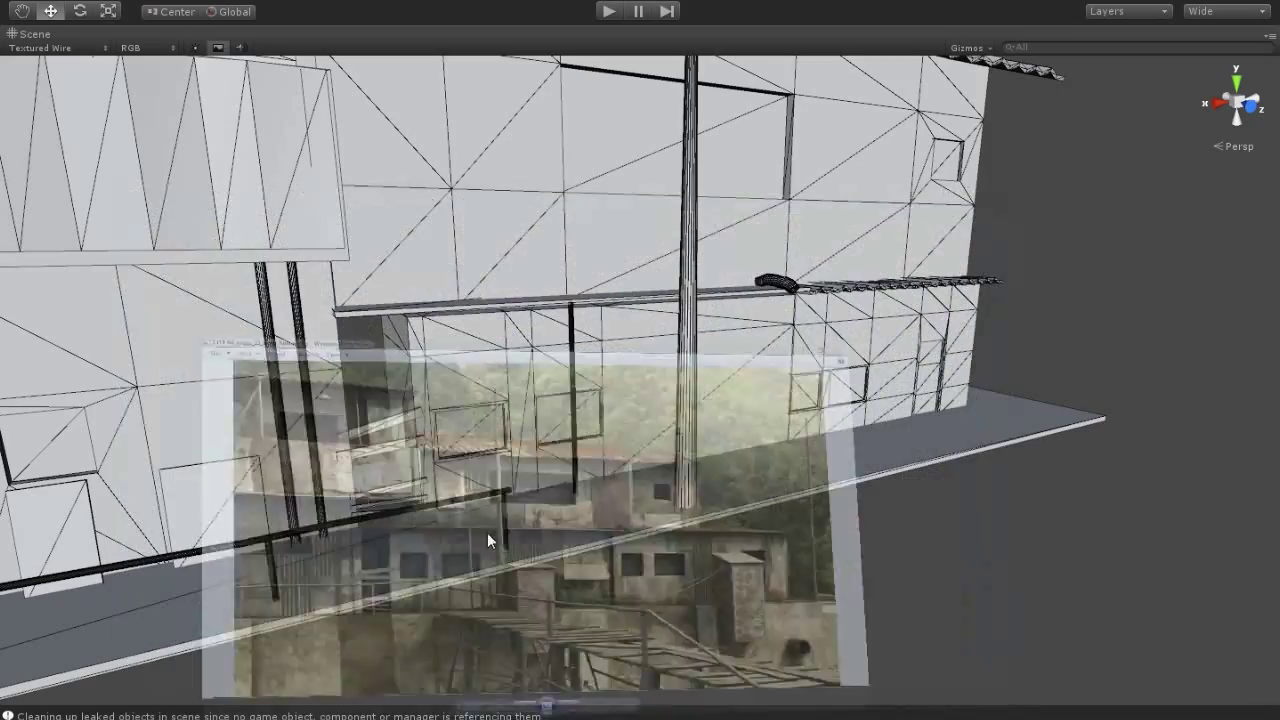
pyautogui.click(578, 452)
pyautogui.moveTo(522, 421)
pyautogui.keyDown('alt'); pyautogui.mouseDown()
pyautogui.moveTo(771, 466)
pyautogui.moveTo(103, 16)
pyautogui.mouseUp(); pyautogui.keyUp('alt')
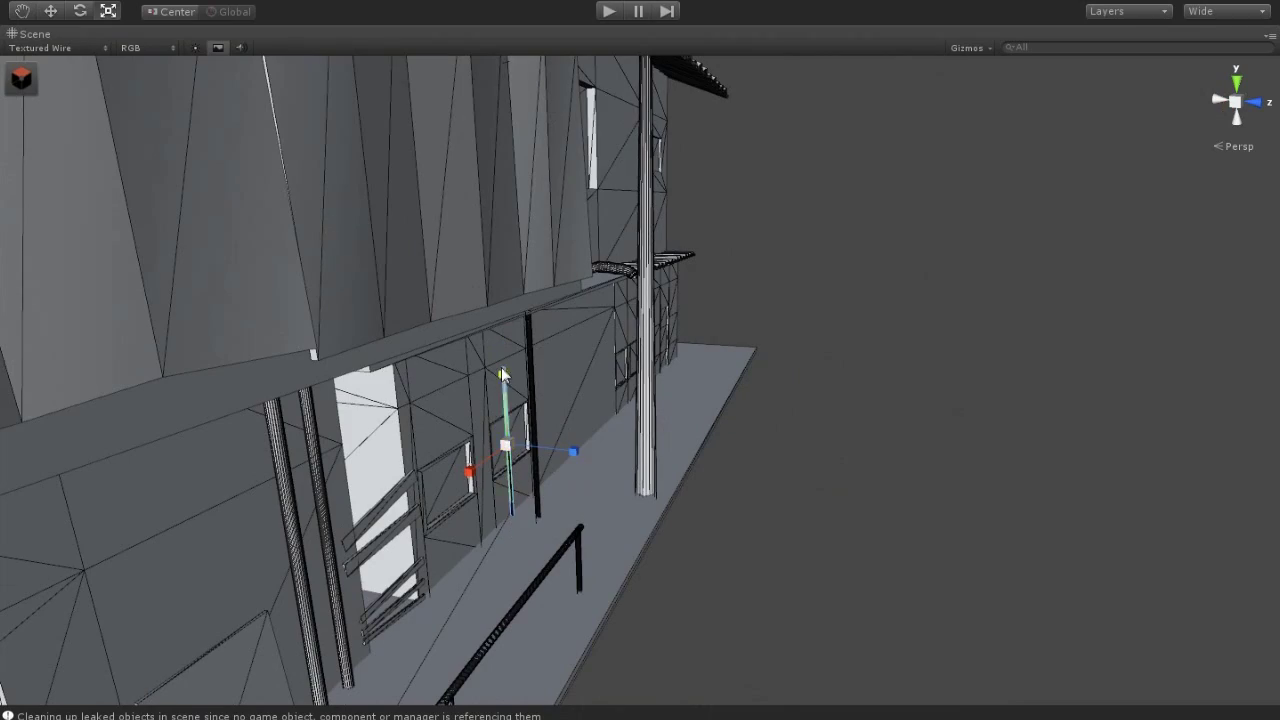
pyautogui.press('w')
pyautogui.keyDown('alt'); pyautogui.moveTo(763, 566); pyautogui.dragTo(329, 520); pyautogui.keyUp('alt')
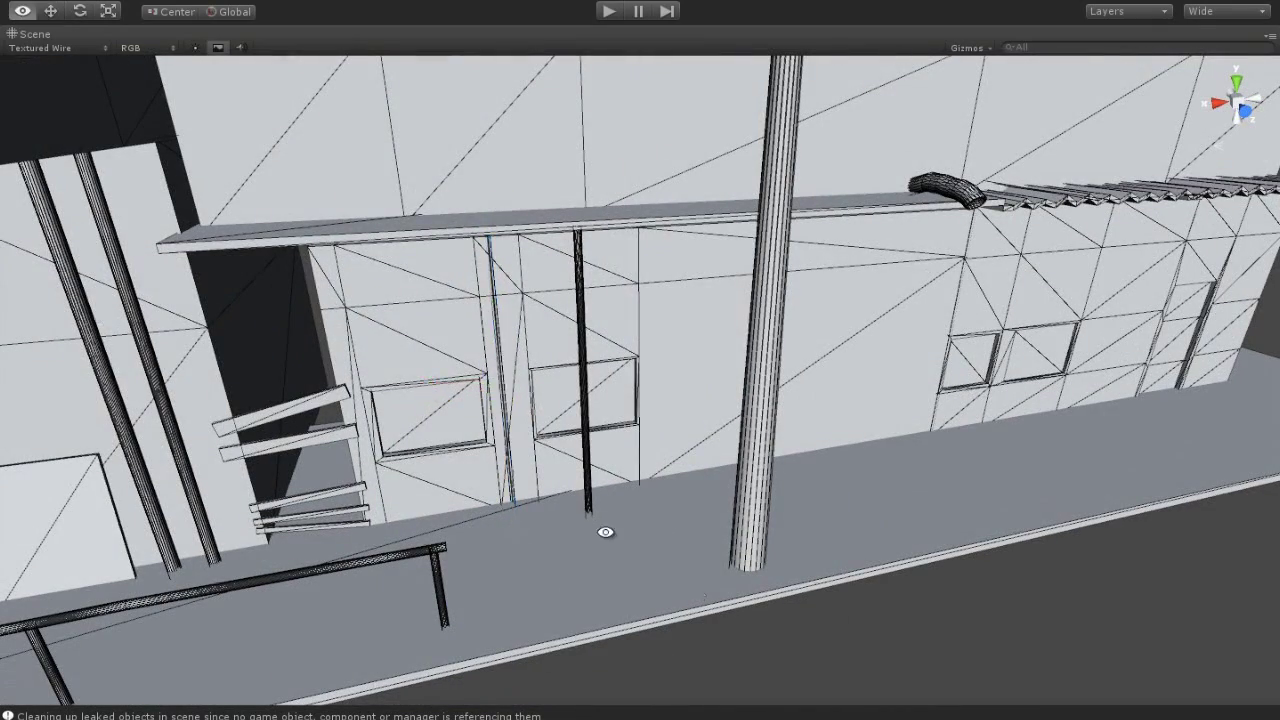
pyautogui.keyDown('alt'); pyautogui.moveTo(651, 571); pyautogui.dragTo(543, 451); pyautogui.keyUp('alt')
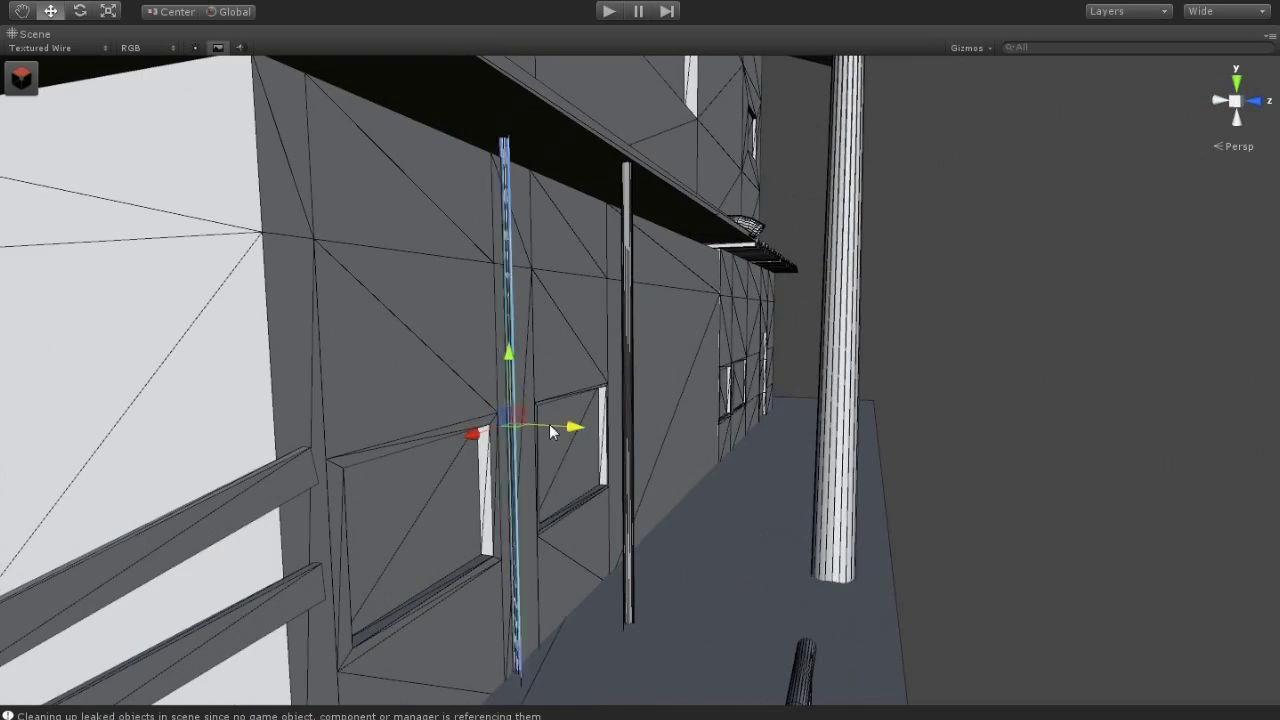
pyautogui.click(1038, 526)
pyautogui.moveTo(1038, 526)
pyautogui.keyDown('alt'); pyautogui.mouseDown()
pyautogui.moveTo(500, 540)
pyautogui.moveTo(646, 503)
pyautogui.mouseUp(); pyautogui.keyUp('alt')
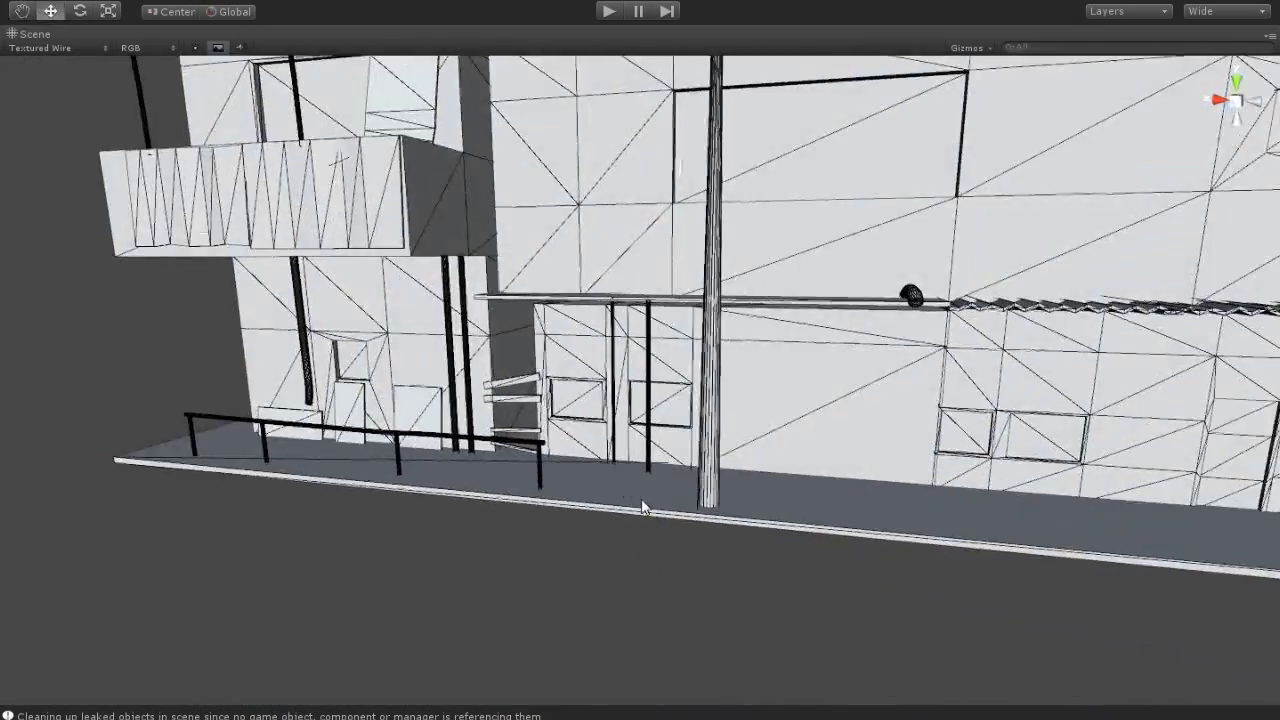
pyautogui.scroll(-3, 503, 514)
pyautogui.scroll(3, 511, 506)
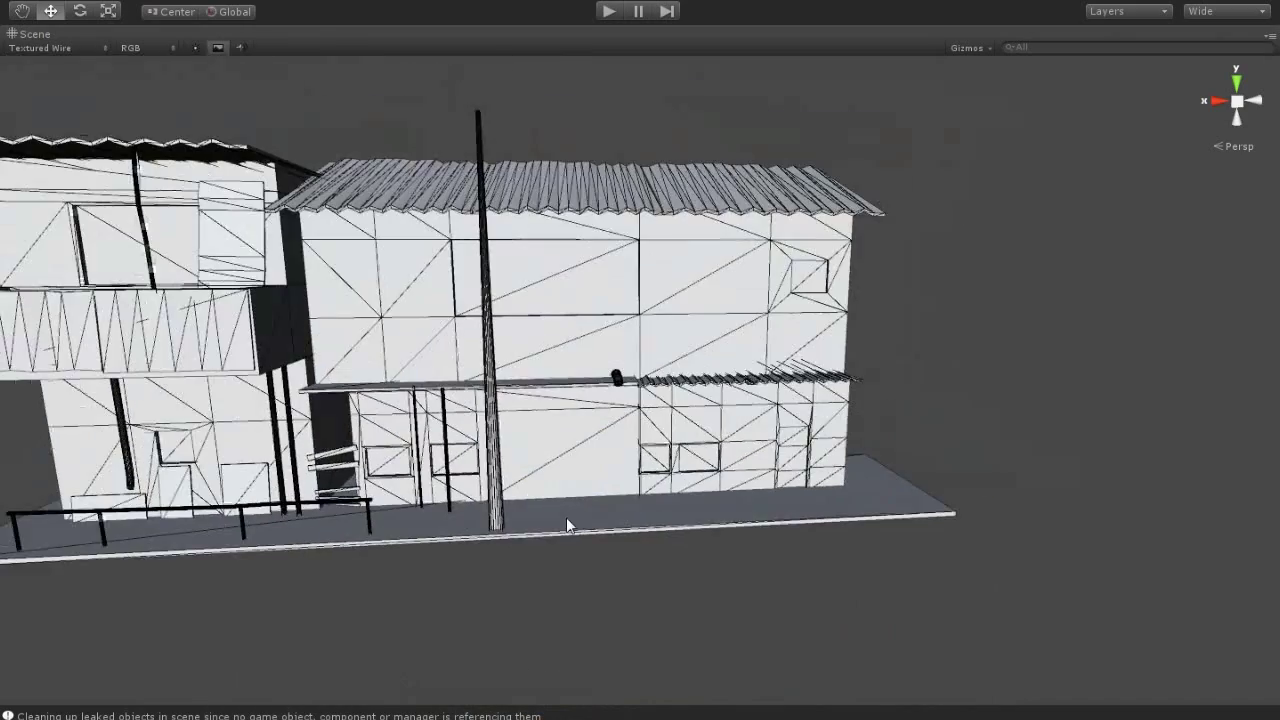
pyautogui.click(497, 515)
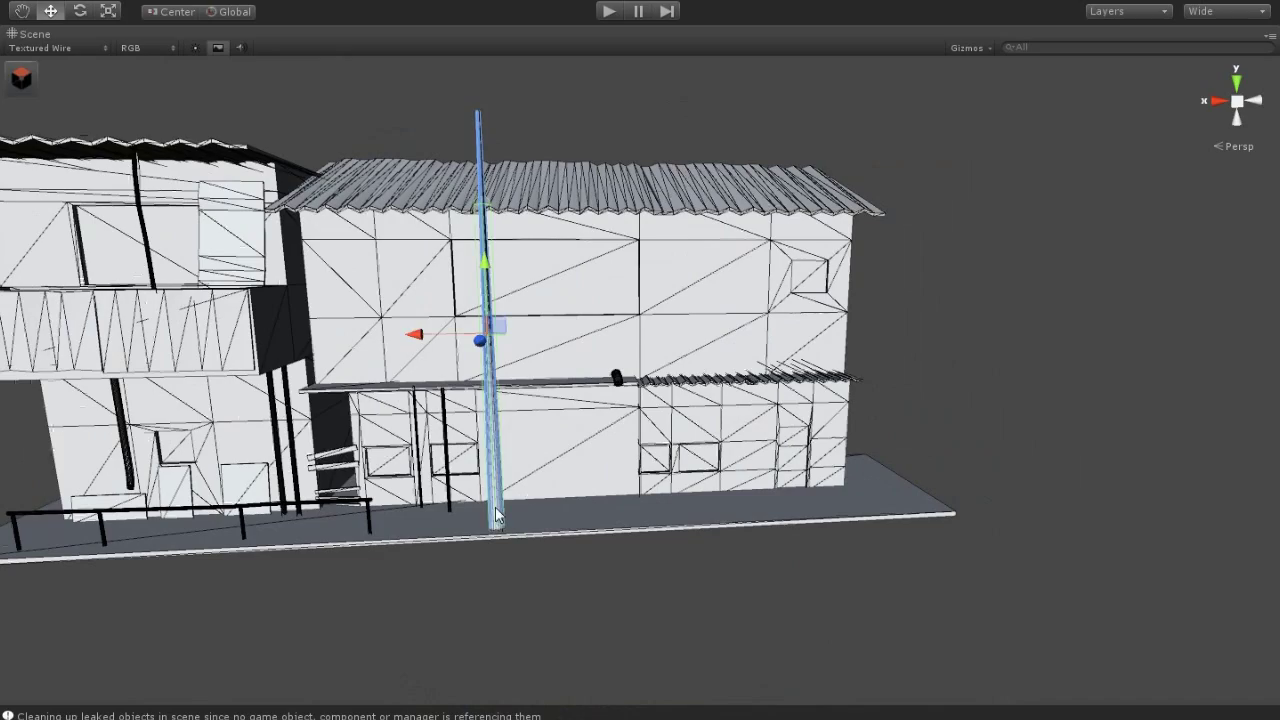
# Duplicate the selected pole and move the copy to the building's right end
pyautogui.hotkey('ctrl', 'd')
pyautogui.moveTo(418, 334); pyautogui.dragTo(825, 332)
pyautogui.moveTo(863, 606)
pyautogui.keyDown('alt'); pyautogui.mouseDown()
pyautogui.moveTo(797, 529)
pyautogui.moveTo(477, 561)
pyautogui.mouseUp(); pyautogui.keyUp('alt')
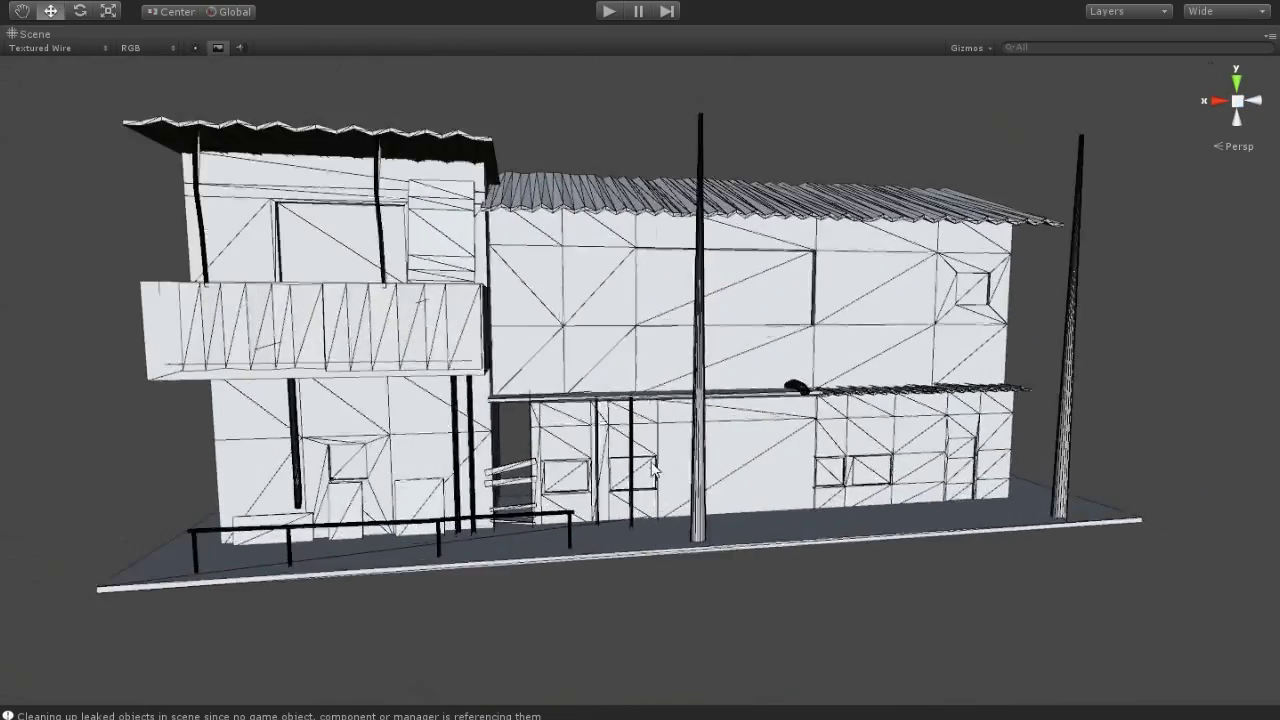
pyautogui.scroll(5, 440, 603)
# Lift the front walkway railing up onto the roof and stretch it longer
pyautogui.click(430, 599)
pyautogui.click(427, 597)
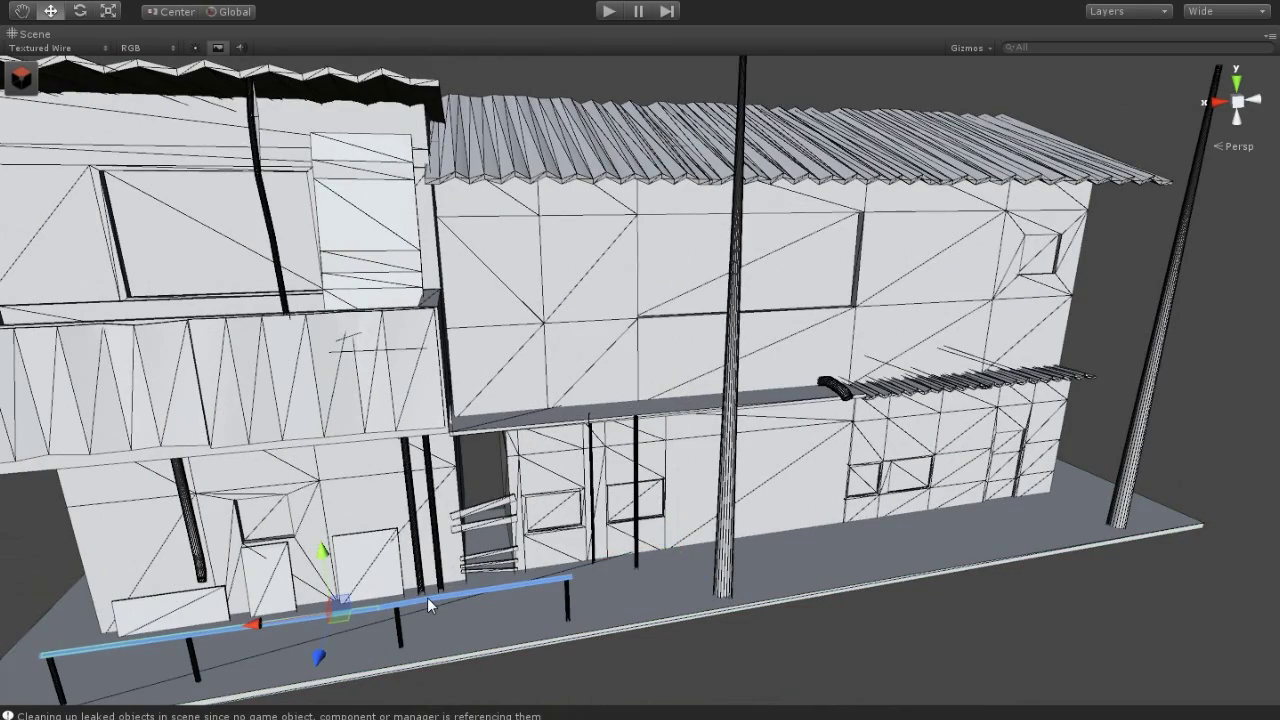
pyautogui.moveTo(310, 628); pyautogui.dragTo(1035, 569)
pyautogui.moveTo(929, 460)
pyautogui.mouseDown()
pyautogui.moveTo(929, 206)
pyautogui.moveTo(800, 482)
pyautogui.moveTo(431, 266)
pyautogui.mouseUp()
pyautogui.press('r')
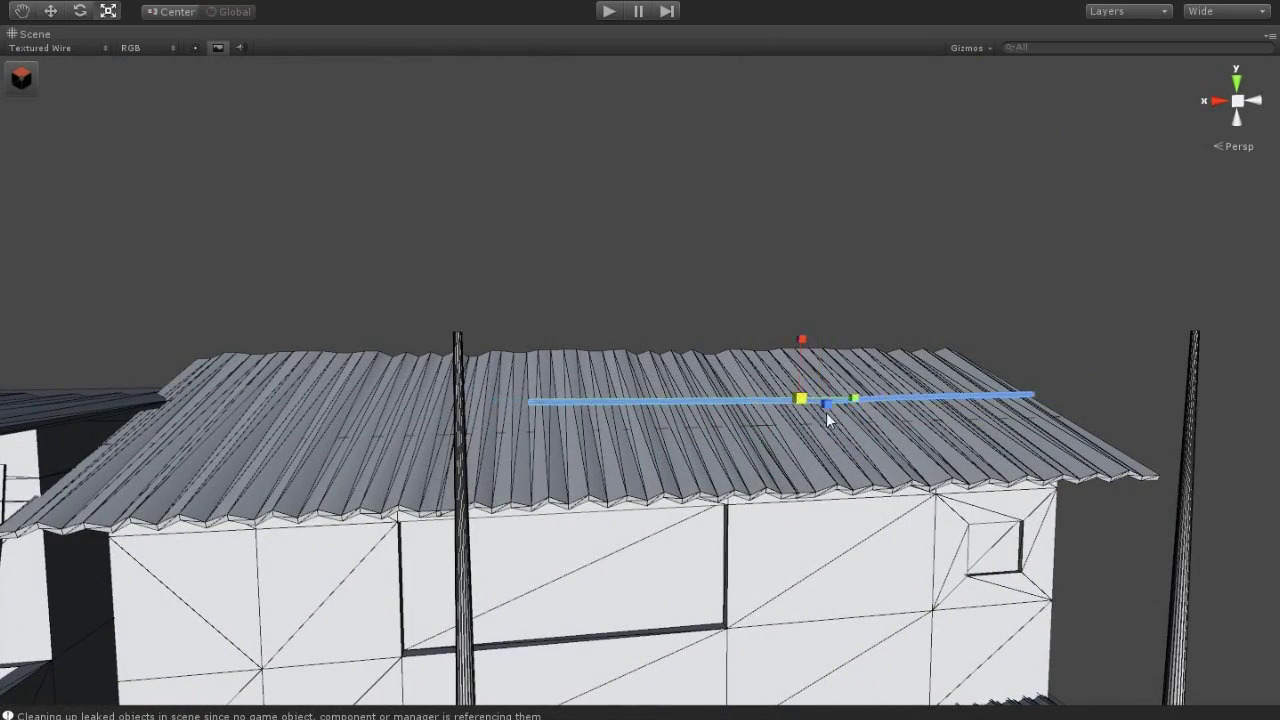
pyautogui.moveTo(888, 389)
pyautogui.mouseDown()
pyautogui.moveTo(898, 377)
pyautogui.moveTo(864, 287)
pyautogui.mouseUp()
pyautogui.press('w')
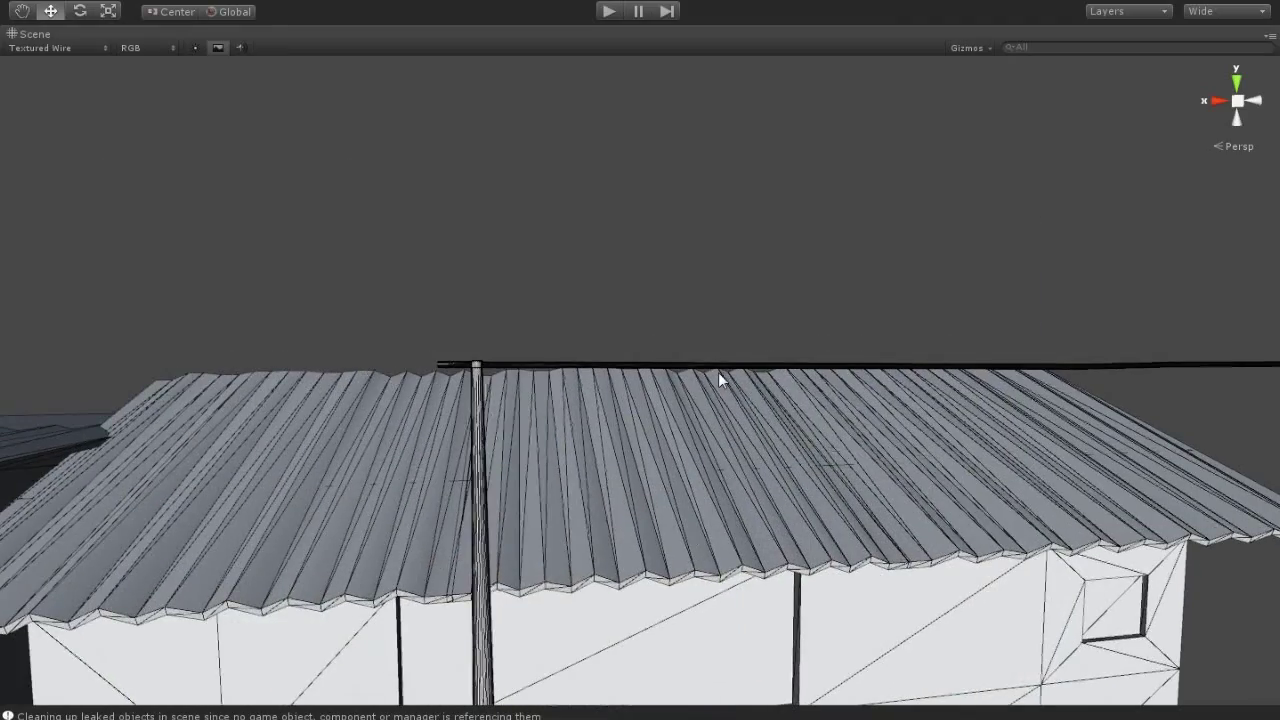
# Shorten the railing on the roof
pyautogui.click(718, 368)
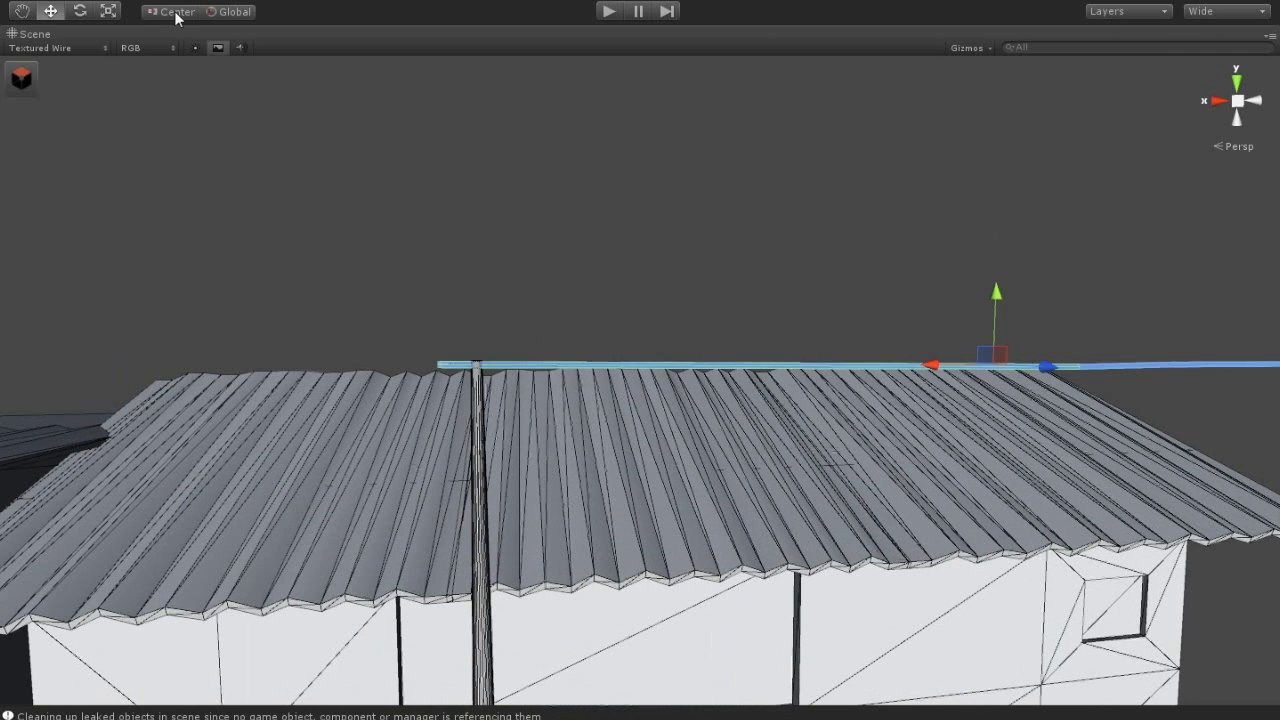
pyautogui.moveTo(995, 368); pyautogui.dragTo(994, 403)
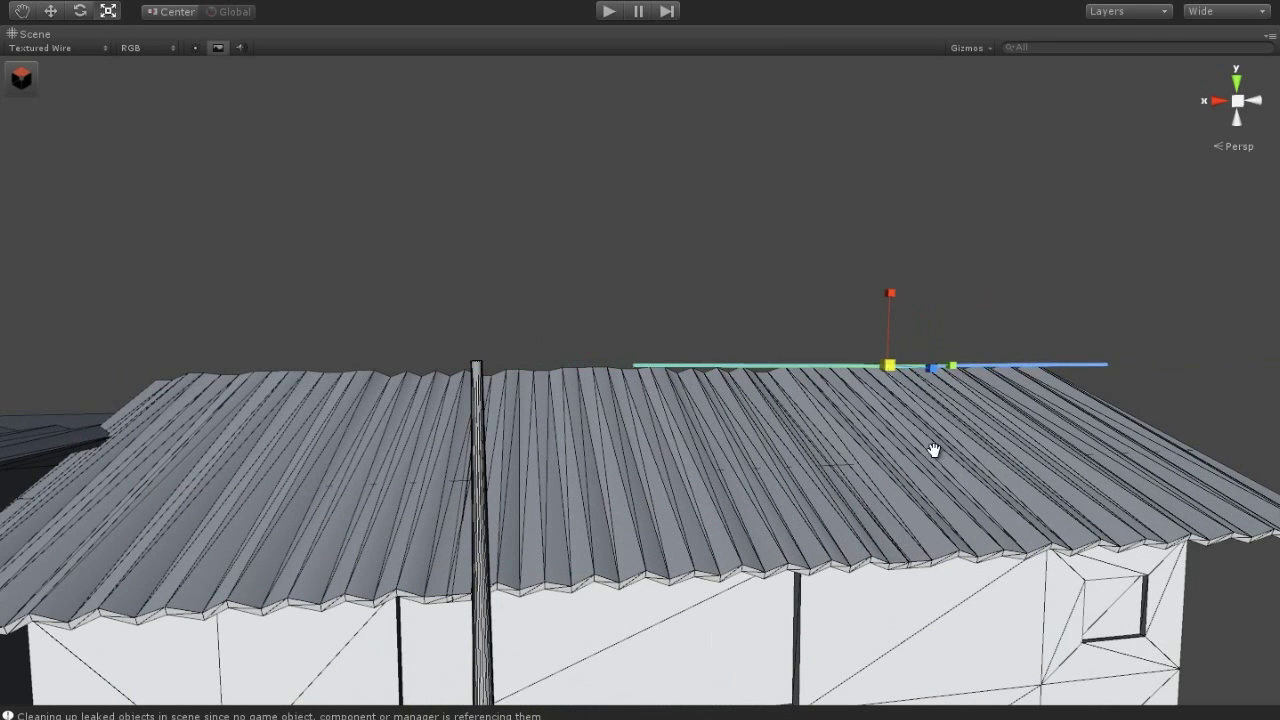
pyautogui.moveTo(962, 443); pyautogui.dragTo(678, 375, button='middle')
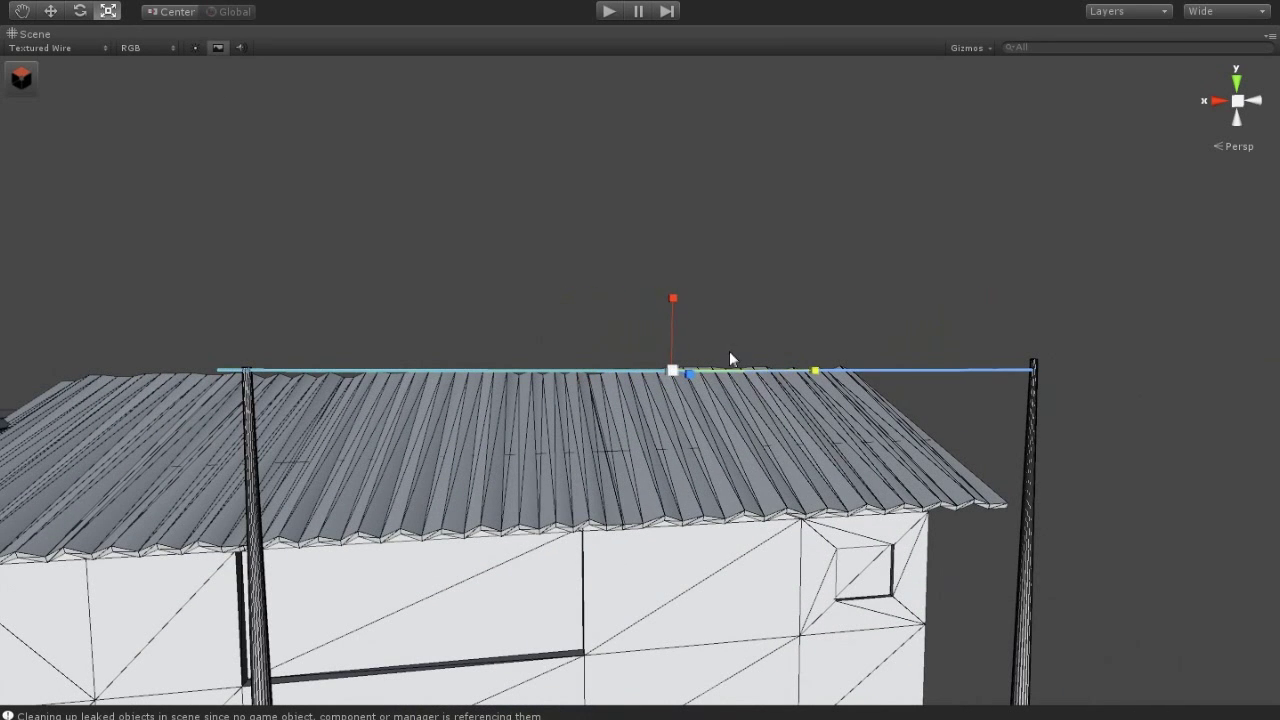
# Adjust vertex groups at the railing's ends so it sags like an overhead wire
pyautogui.press('g')
pyautogui.moveTo(537, 314); pyautogui.dragTo(568, 365, button='middle')
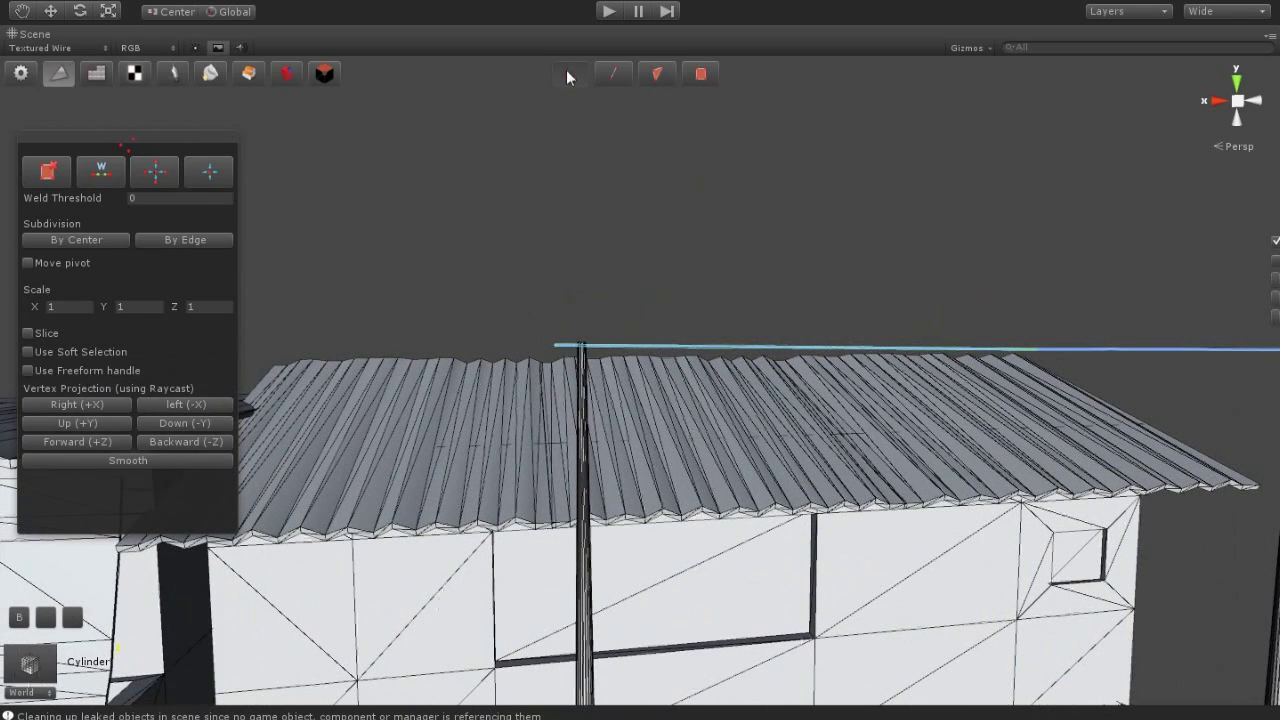
pyautogui.moveTo(829, 471); pyautogui.dragTo(694, 273)
pyautogui.moveTo(960, 310)
pyautogui.mouseDown(button='middle')
pyautogui.moveTo(655, 260)
pyautogui.moveTo(640, 200)
pyautogui.moveTo(720, 277)
pyautogui.mouseUp(button='middle')
pyautogui.moveTo(518, 484); pyautogui.dragTo(374, 277)
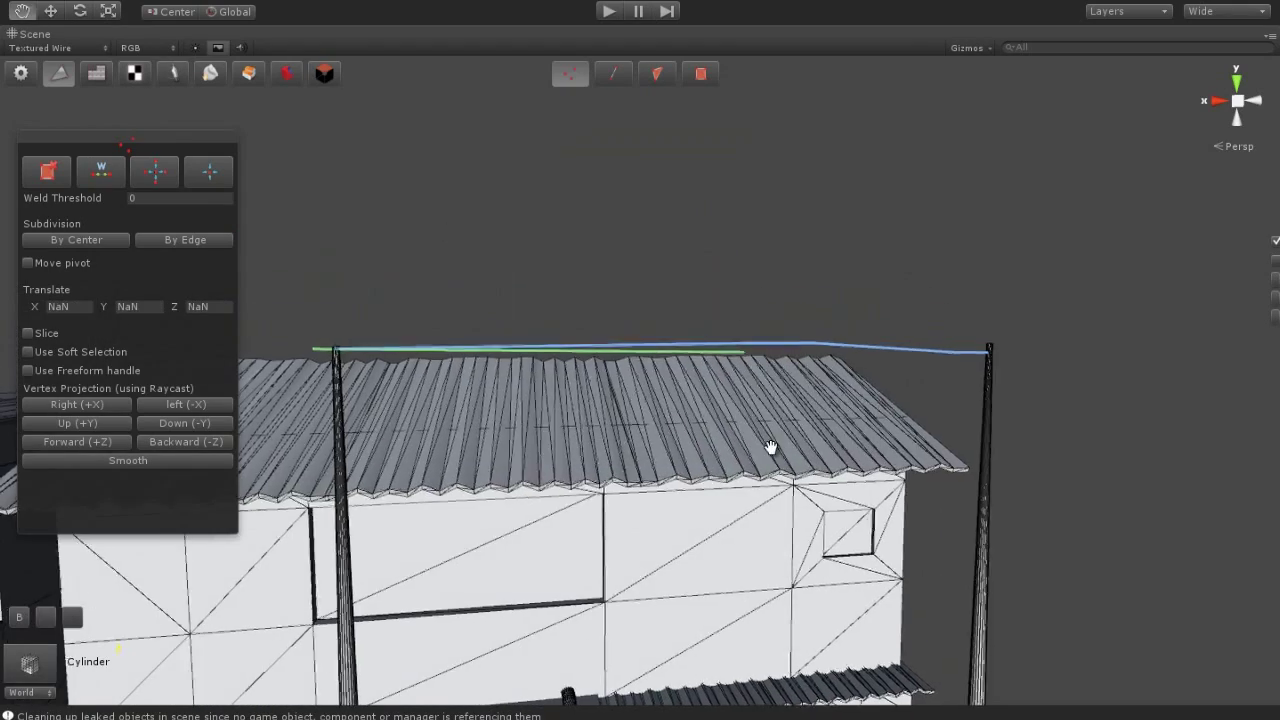
pyautogui.moveTo(770, 447); pyautogui.dragTo(647, 455, button='middle')
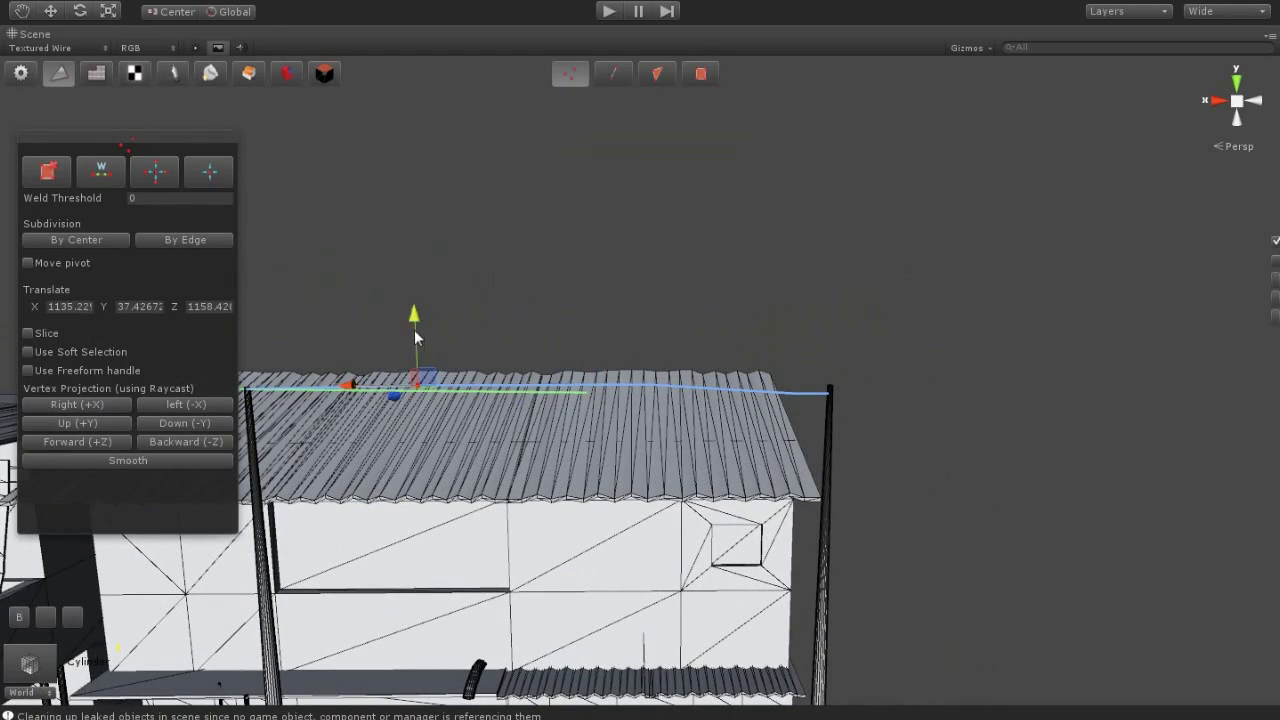
pyautogui.scroll(-5, 639, 441)
pyautogui.press('g')
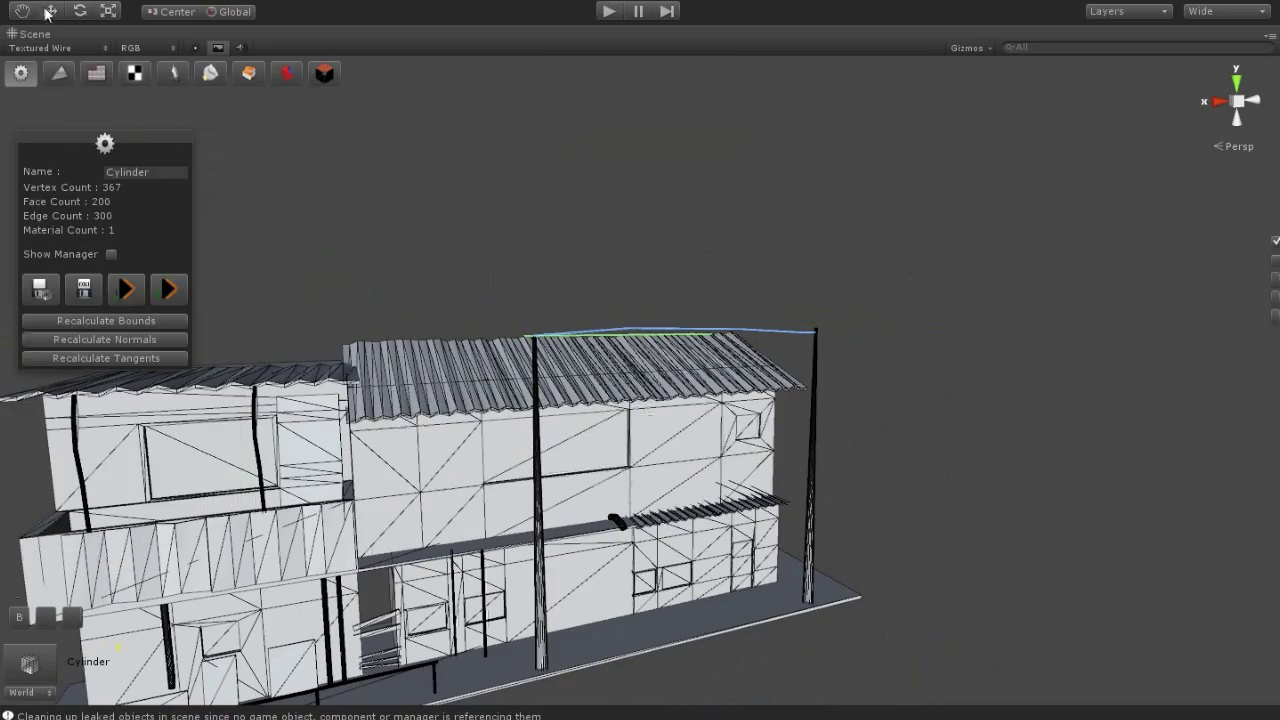
# Orbit and zoom around the whole building from roof to front facade
pyautogui.moveTo(645, 450); pyautogui.dragTo(650, 457, button='middle')
pyautogui.moveTo(650, 457)
pyautogui.keyDown('alt'); pyautogui.mouseDown()
pyautogui.moveTo(746, 477)
pyautogui.moveTo(700, 455)
pyautogui.mouseUp(); pyautogui.keyUp('alt')
pyautogui.press('w')
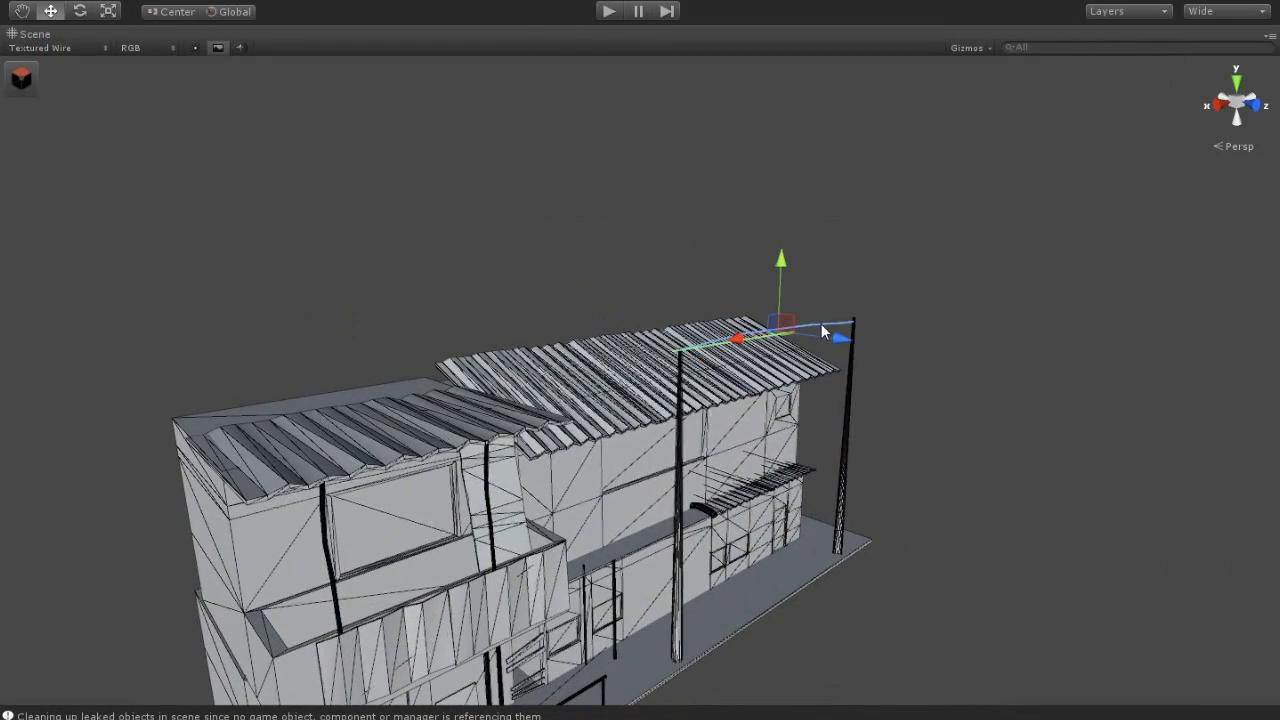
pyautogui.moveTo(815, 337)
pyautogui.keyDown('alt'); pyautogui.mouseDown()
pyautogui.moveTo(721, 411)
pyautogui.moveTo(857, 366)
pyautogui.moveTo(594, 417)
pyautogui.moveTo(742, 440)
pyautogui.mouseUp(); pyautogui.keyUp('alt')
pyautogui.scroll(3, 721, 411)
pyautogui.moveTo(560, 493)
pyautogui.keyDown('alt'); pyautogui.mouseDown()
pyautogui.moveTo(503, 409)
pyautogui.moveTo(576, 237)
pyautogui.mouseUp(); pyautogui.keyUp('alt')
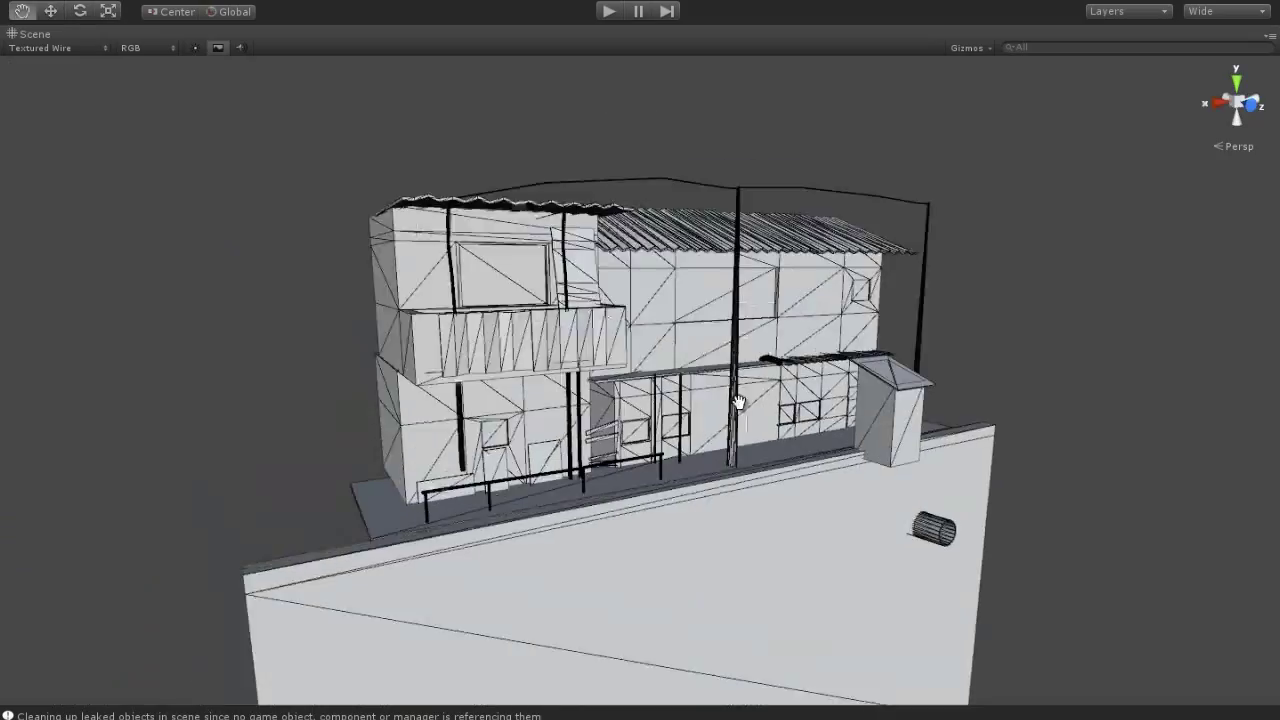
pyautogui.moveTo(737, 400)
pyautogui.keyDown('alt'); pyautogui.mouseDown()
pyautogui.moveTo(414, 417)
pyautogui.moveTo(357, 371)
pyautogui.moveTo(547, 300)
pyautogui.moveTo(764, 533)
pyautogui.moveTo(657, 423)
pyautogui.moveTo(666, 400)
pyautogui.mouseUp(); pyautogui.keyUp('alt')
pyautogui.scroll(-5, 547, 300)
pyautogui.scroll(3, 840, 500)
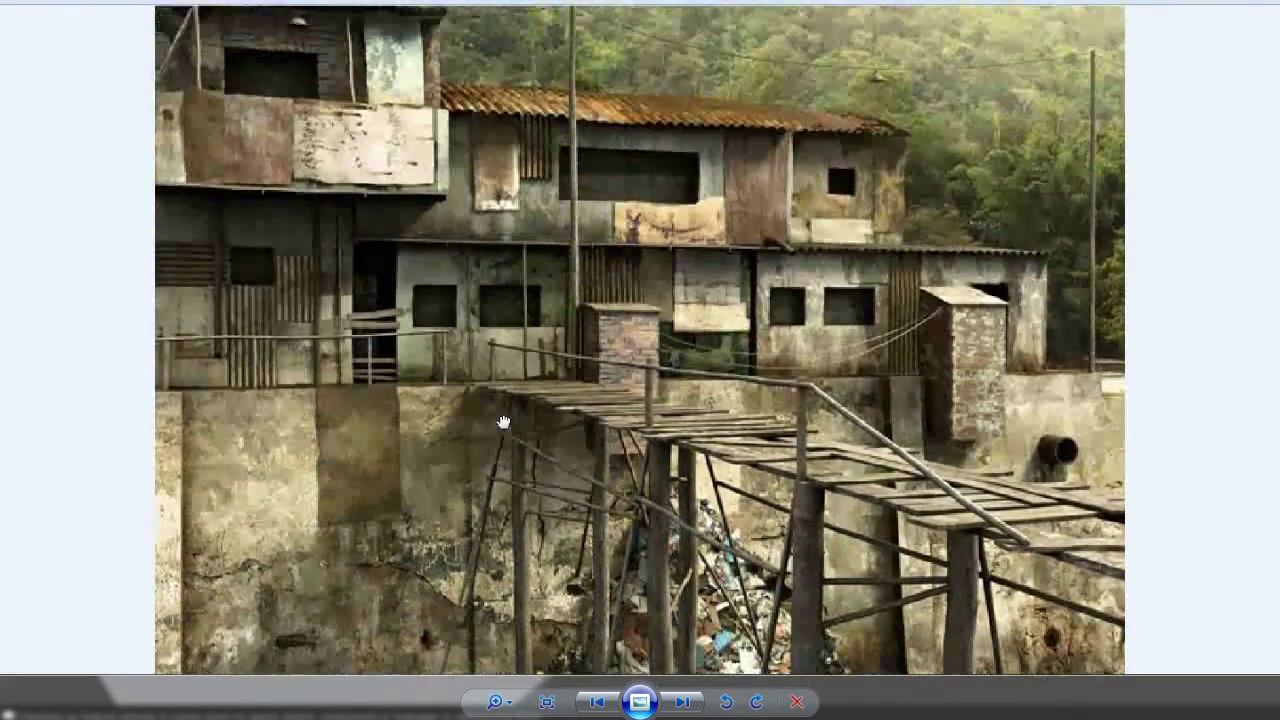
# Add a new cylinder through GameObject > Create Other > Cylinder
pyautogui.scroll(-2, 502, 349)
pyautogui.scroll(1, 664, 407)
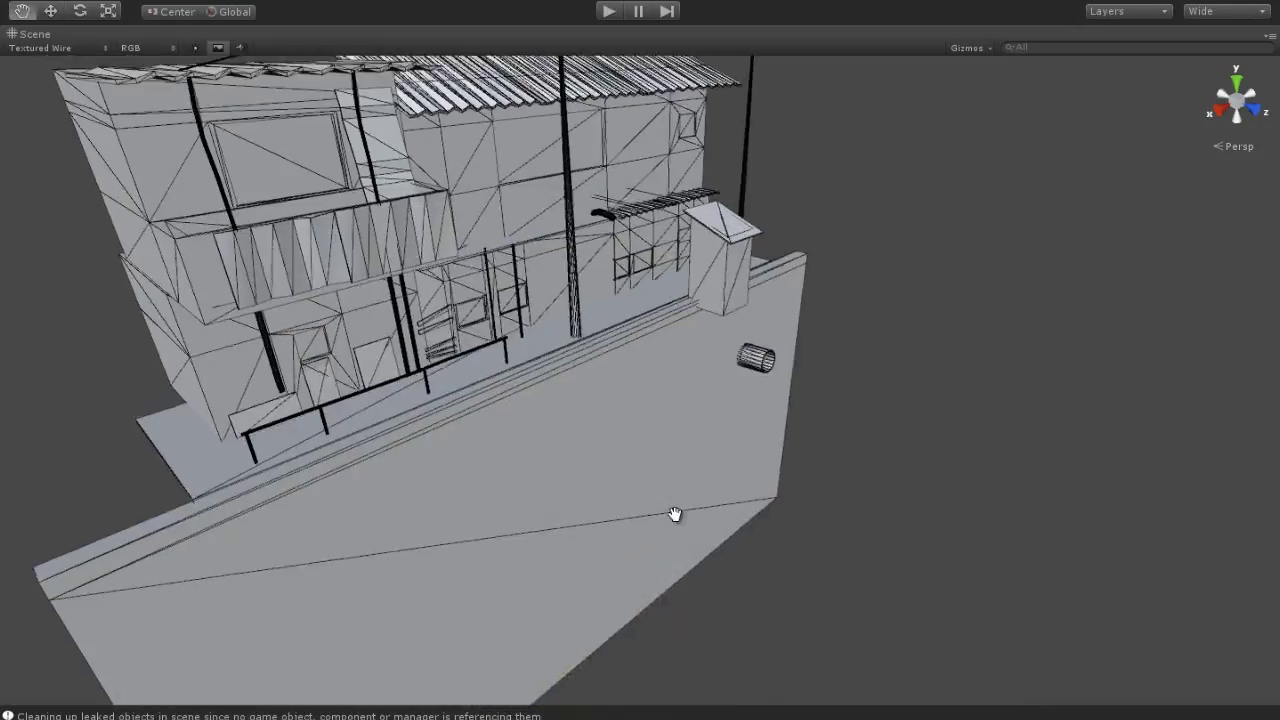
pyautogui.moveTo(671, 514)
pyautogui.keyDown('alt'); pyautogui.mouseDown()
pyautogui.moveTo(640, 523)
pyautogui.moveTo(709, 486)
pyautogui.moveTo(777, 393)
pyautogui.moveTo(629, 413)
pyautogui.mouseUp(); pyautogui.keyUp('alt')
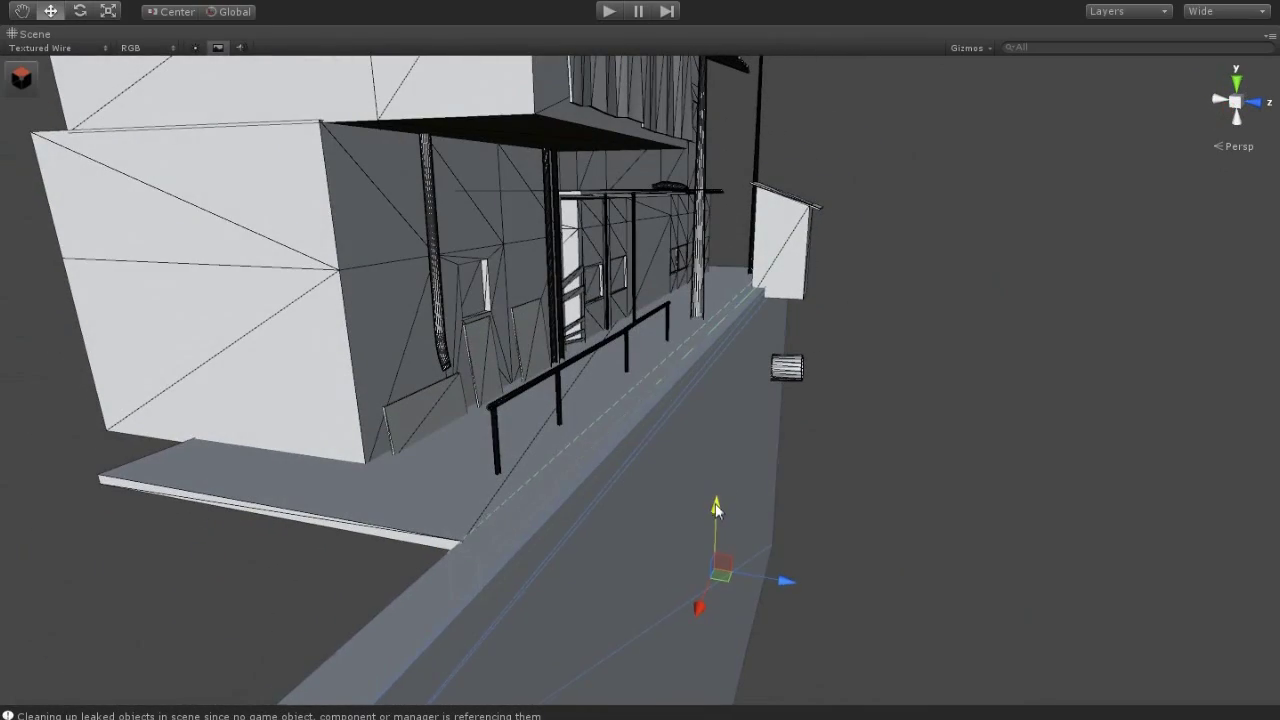
pyautogui.moveTo(785, 498)
pyautogui.keyDown('alt'); pyautogui.mouseDown()
pyautogui.moveTo(826, 529)
pyautogui.moveTo(586, 466)
pyautogui.moveTo(606, 556)
pyautogui.mouseUp(); pyautogui.keyUp('alt')
pyautogui.click(150, 0)
pyautogui.moveTo(275, 33)
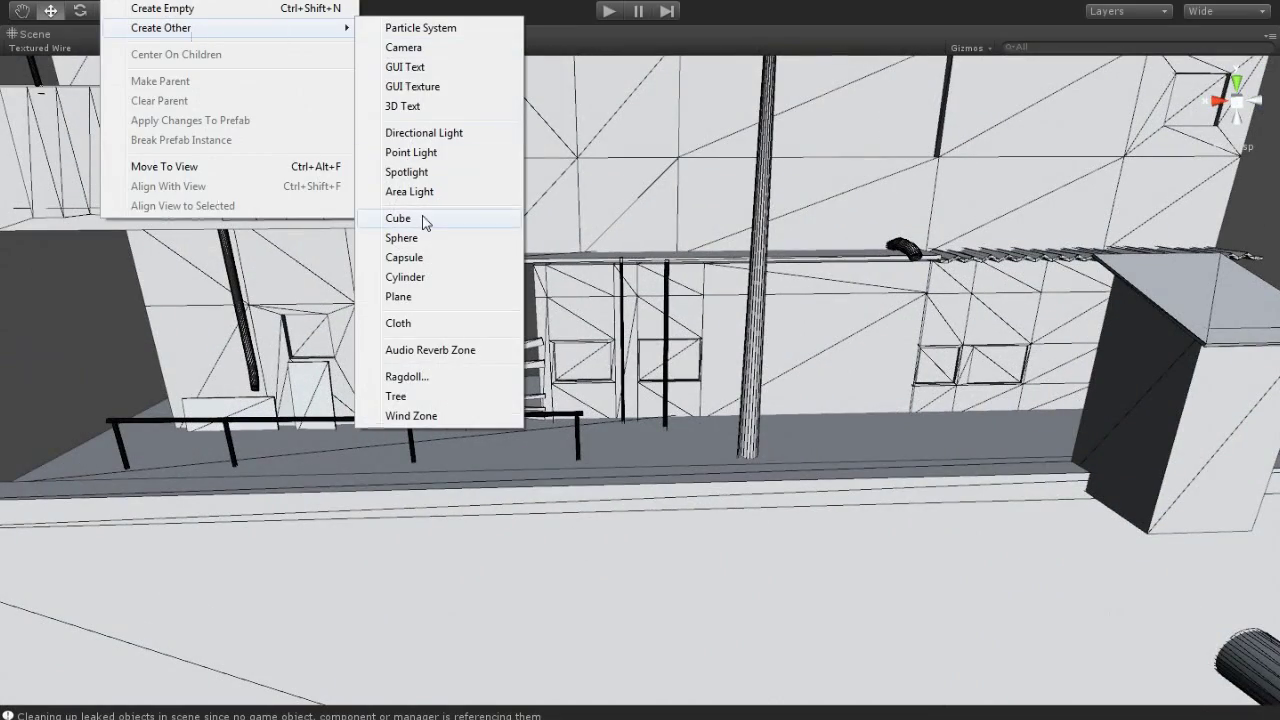
pyautogui.click(435, 285)
# Slide the walkway railing left along the ledge
pyautogui.keyDown('alt'); pyautogui.moveTo(570, 441); pyautogui.dragTo(737, 437); pyautogui.keyUp('alt')
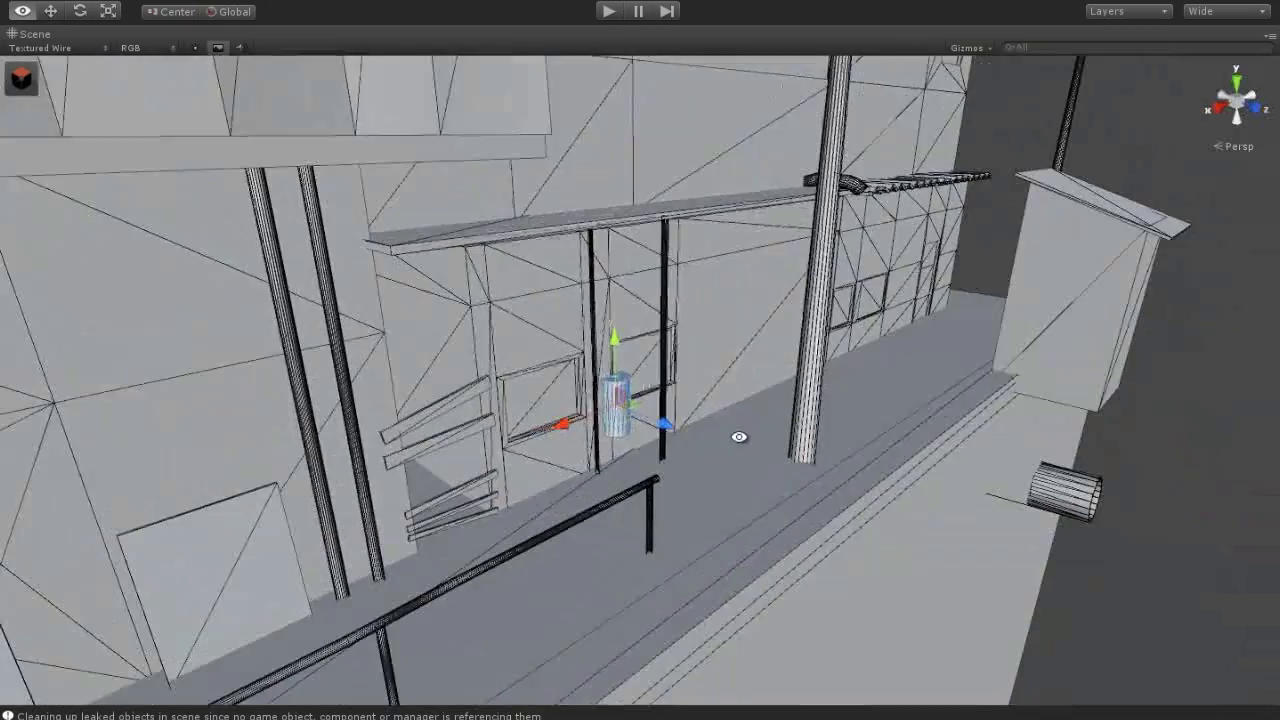
pyautogui.scroll(3, 614, 479)
pyautogui.moveTo(614, 479)
pyautogui.keyDown('alt'); pyautogui.mouseDown()
pyautogui.moveTo(480, 380)
pyautogui.moveTo(846, 366)
pyautogui.moveTo(614, 366)
pyautogui.mouseUp(); pyautogui.keyUp('alt')
pyautogui.click(658, 393)
pyautogui.click(658, 391)
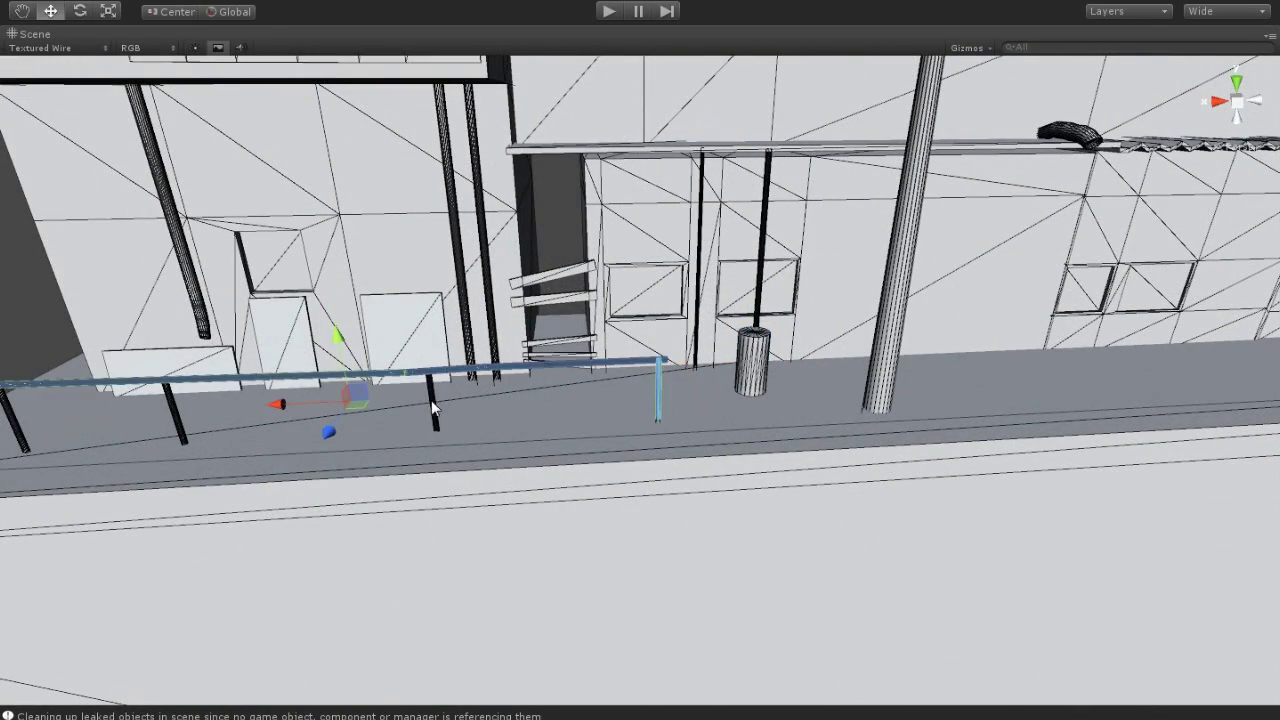
pyautogui.keyDown('alt'); pyautogui.moveTo(431, 400); pyautogui.dragTo(666, 507); pyautogui.keyUp('alt')
pyautogui.click(491, 530)
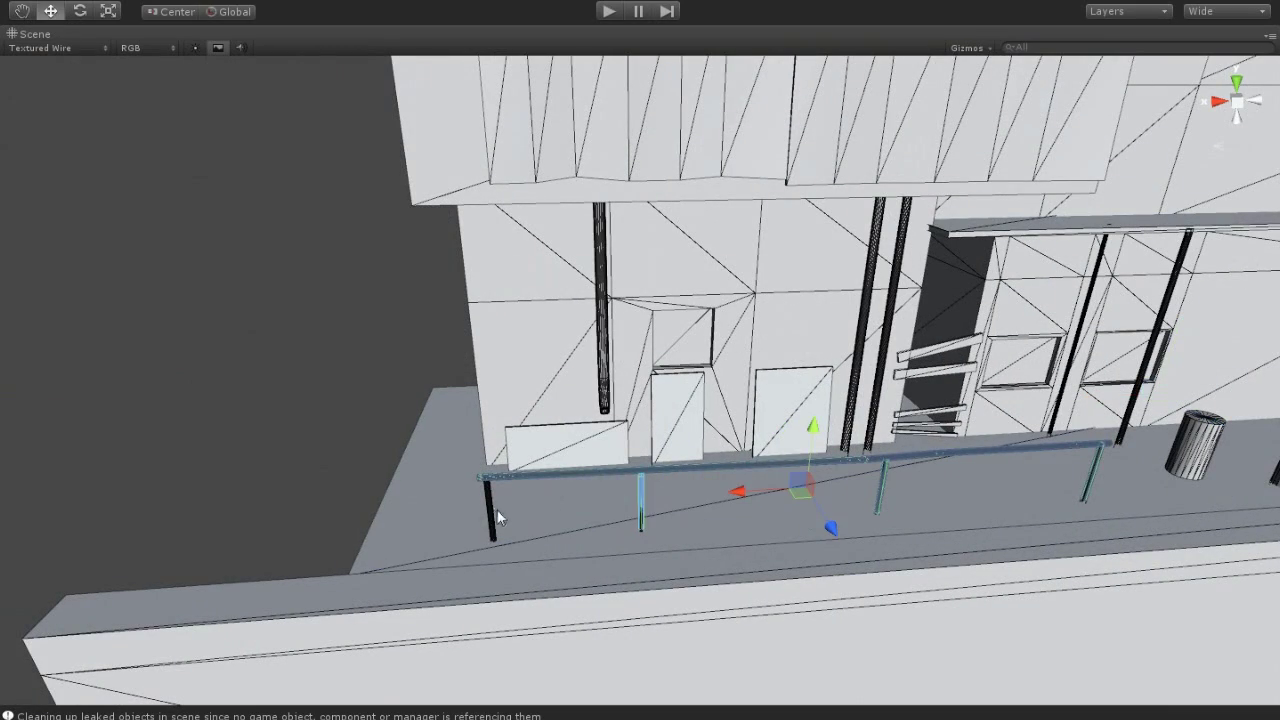
pyautogui.moveTo(737, 491); pyautogui.dragTo(695, 500)
# Position the cylinder along the walkway beside the railing
pyautogui.moveTo(713, 500); pyautogui.dragTo(600, 400, button='middle')
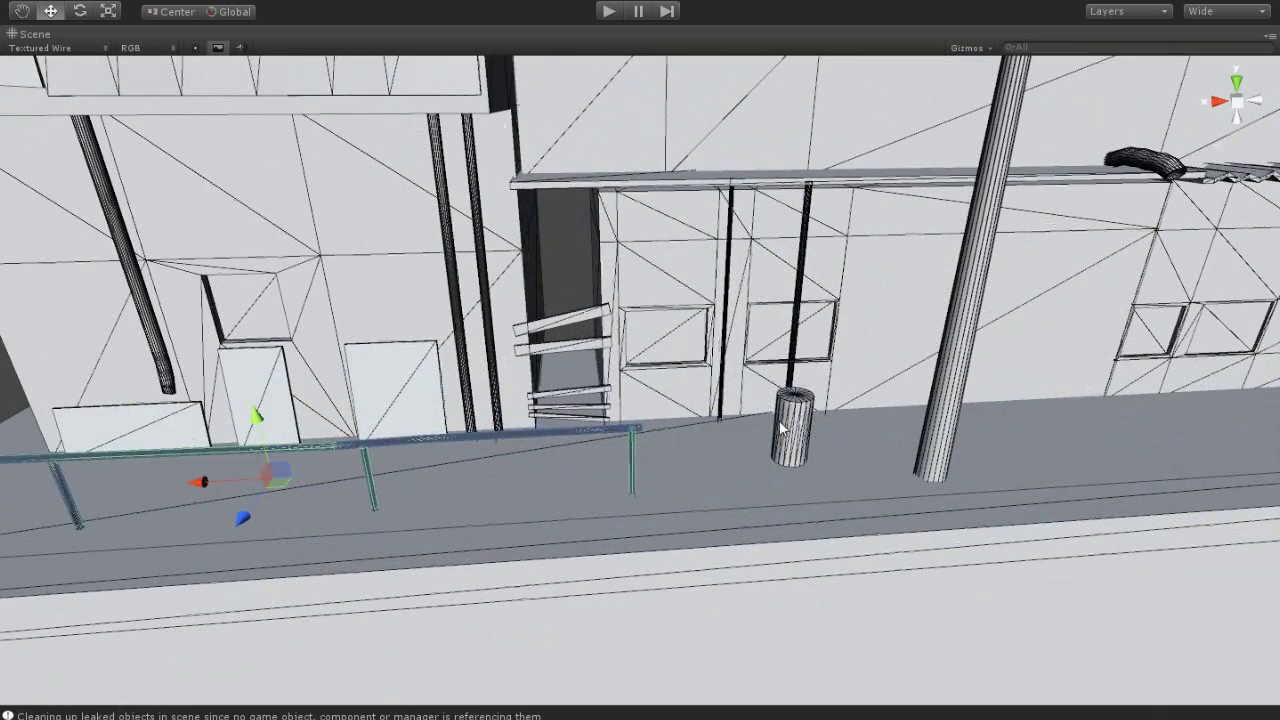
pyautogui.click(794, 420)
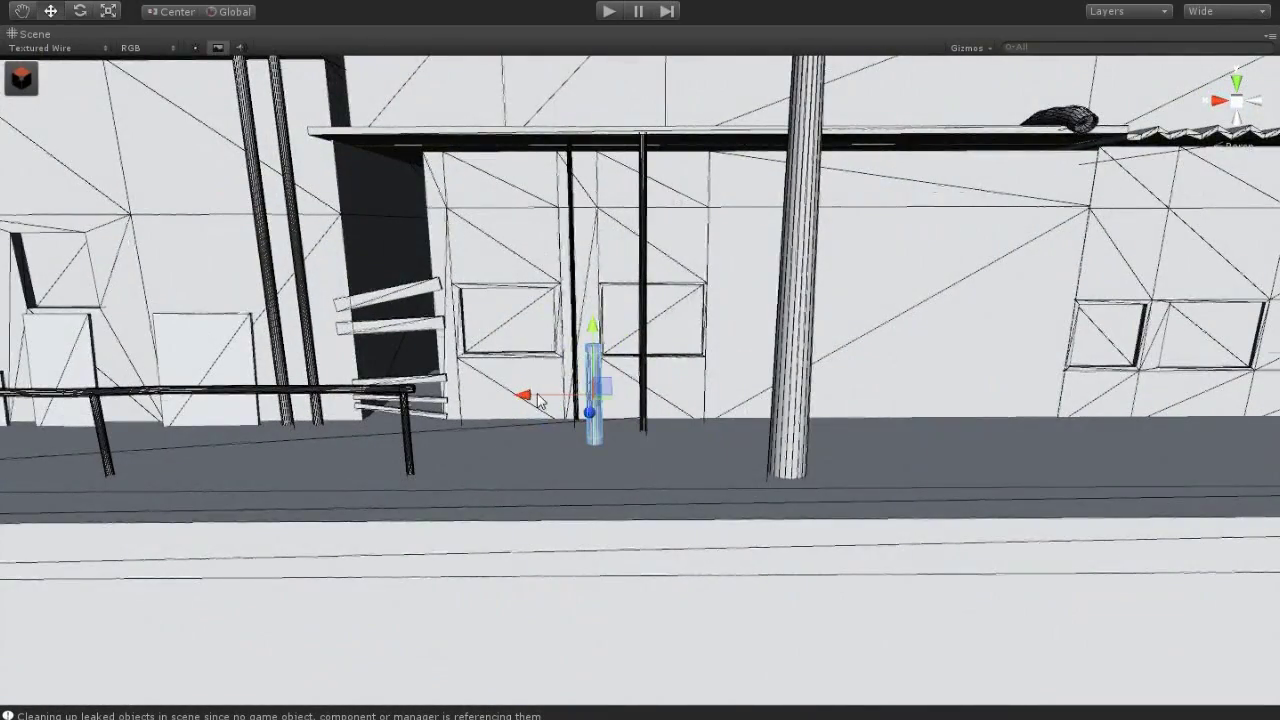
pyautogui.moveTo(538, 400); pyautogui.dragTo(438, 417)
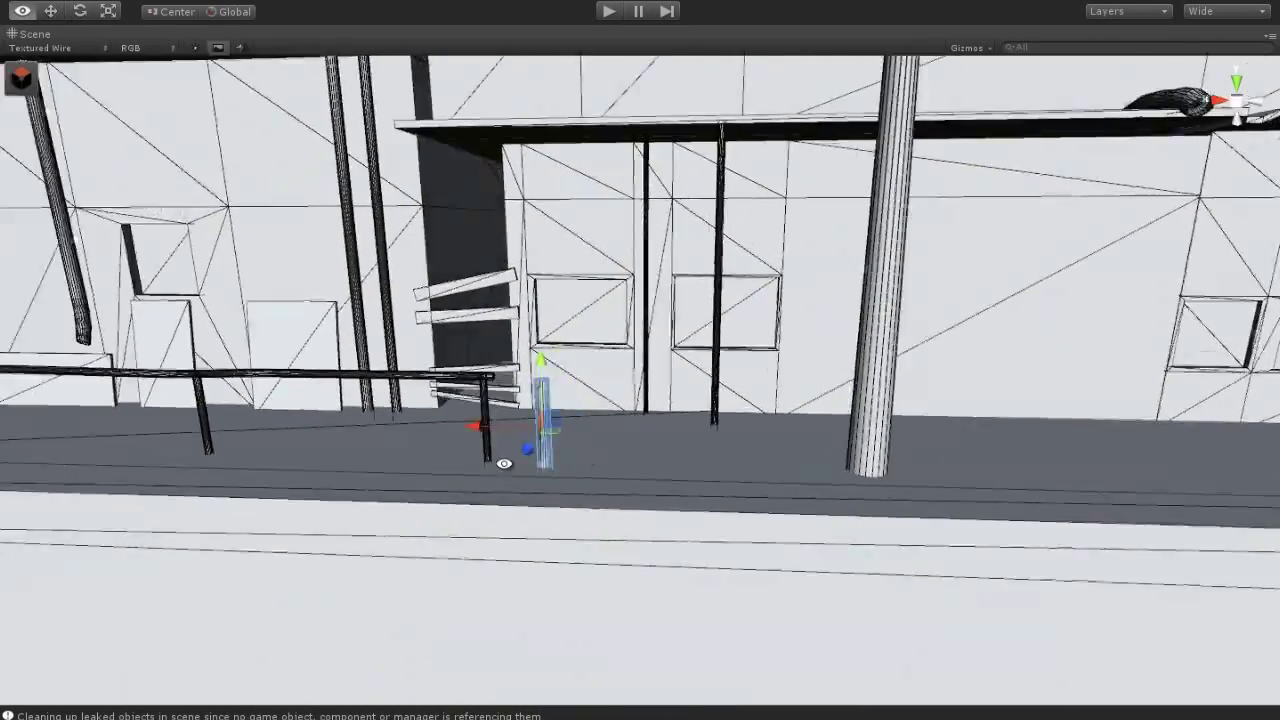
pyautogui.moveTo(452, 452); pyautogui.dragTo(503, 440, button='middle')
pyautogui.moveTo(503, 440); pyautogui.dragTo(765, 458)
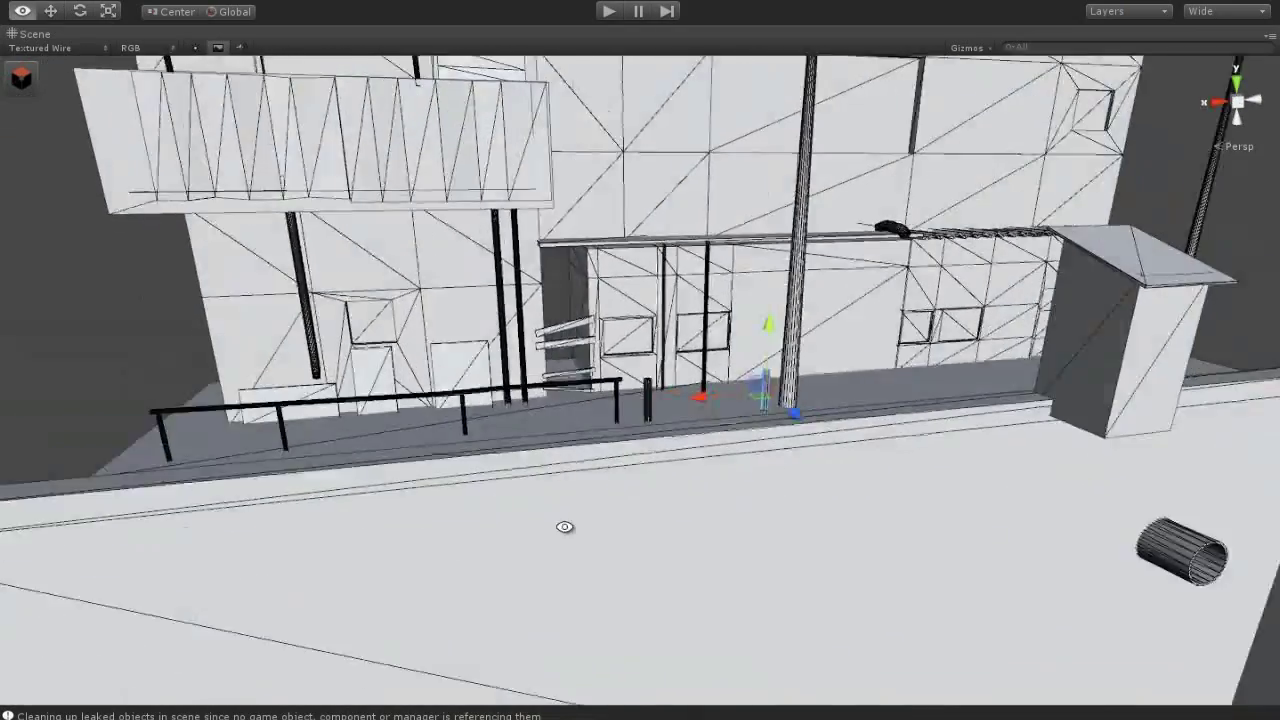
pyautogui.scroll(3, 614, 497)
pyautogui.scroll(3, 644, 509)
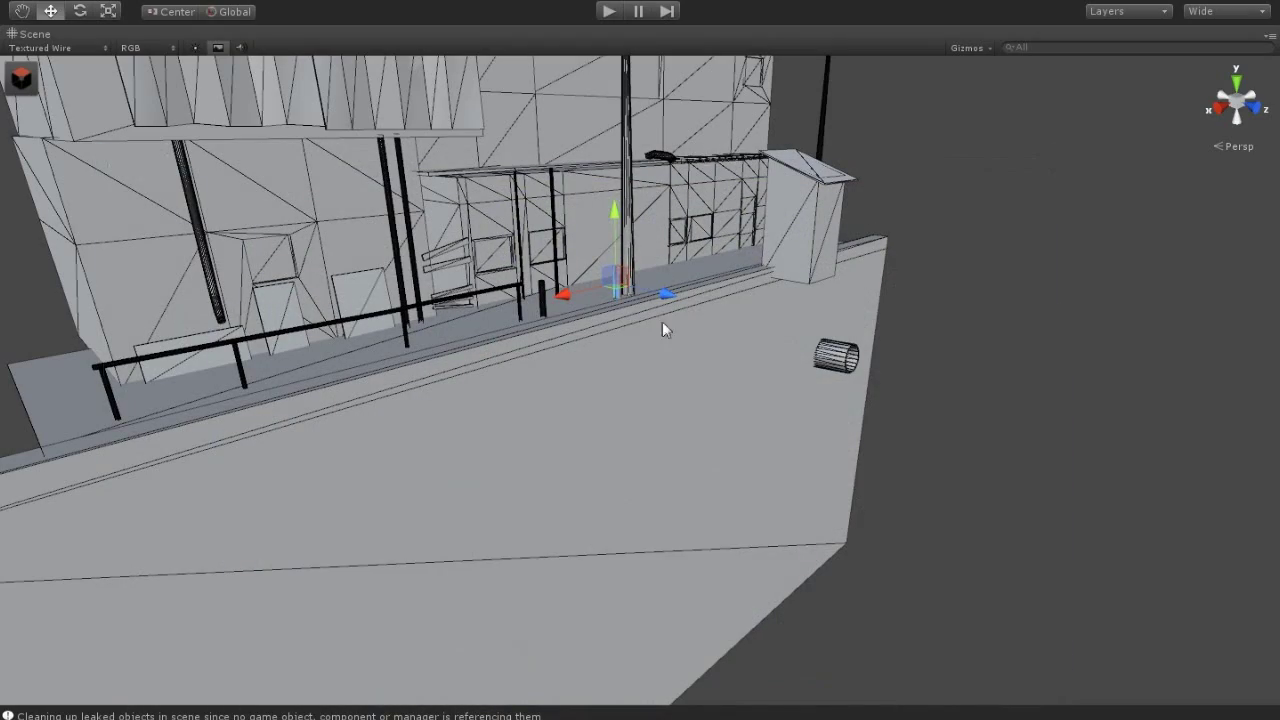
# Stretch the cylinder into a tall pole and lower it to the wall's bottom edge
pyautogui.click(798, 334)
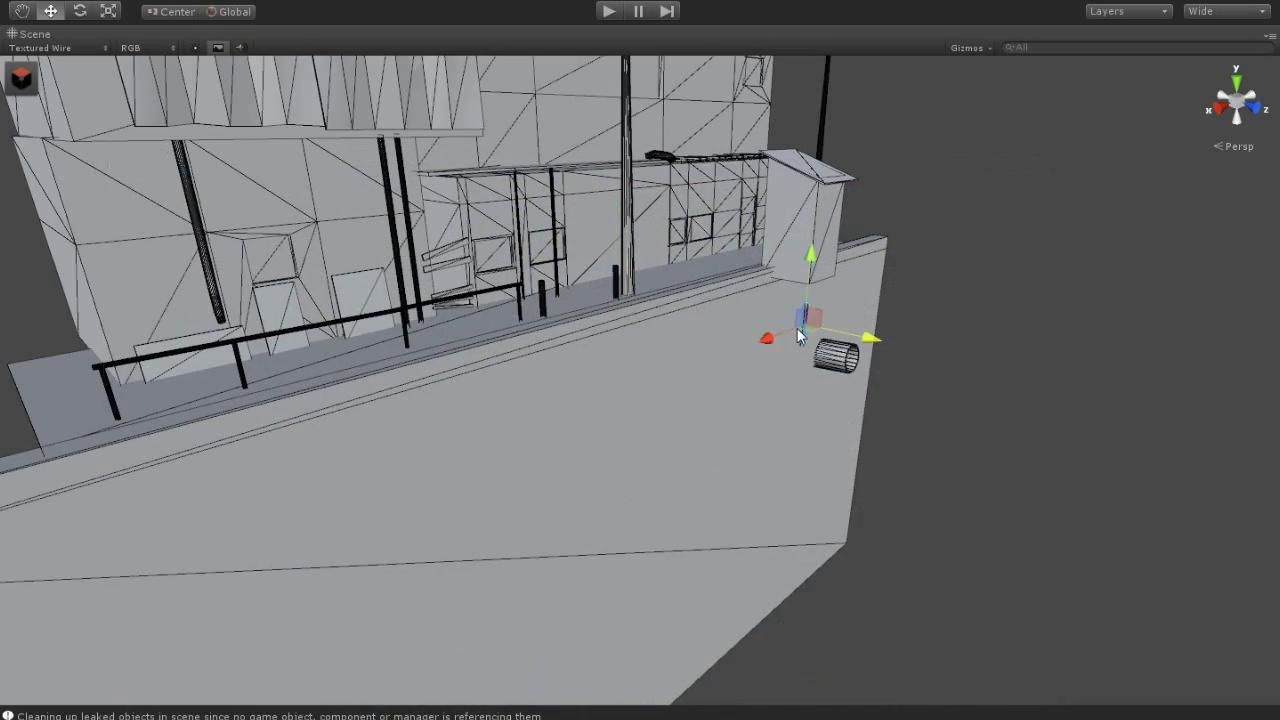
pyautogui.click(107, 13)
pyautogui.moveTo(794, 321); pyautogui.dragTo(797, 91)
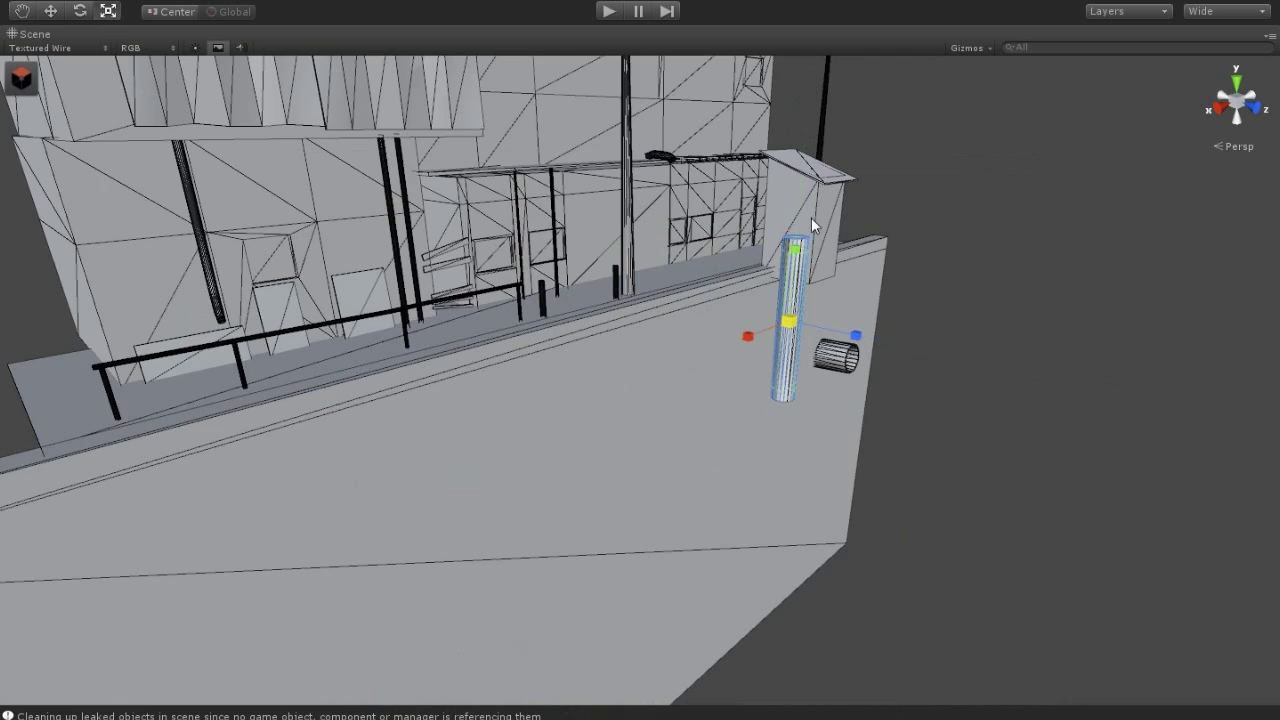
pyautogui.moveTo(811, 221); pyautogui.dragTo(588, 229, button='middle')
pyautogui.moveTo(588, 229); pyautogui.dragTo(618, 82)
pyautogui.moveTo(636, 289); pyautogui.dragTo(590, 609)
# Slide a copy of the pole left, then move the selected pole pair further left
pyautogui.moveTo(597, 560)
pyautogui.keyDown('alt'); pyautogui.mouseDown()
pyautogui.moveTo(581, 430)
pyautogui.moveTo(634, 537)
pyautogui.moveTo(625, 463)
pyautogui.mouseUp(); pyautogui.keyUp('alt')
pyautogui.moveTo(792, 495)
pyautogui.keyDown('alt'); pyautogui.mouseDown()
pyautogui.moveTo(694, 534)
pyautogui.moveTo(714, 600)
pyautogui.moveTo(536, 513)
pyautogui.mouseUp(); pyautogui.keyUp('alt')
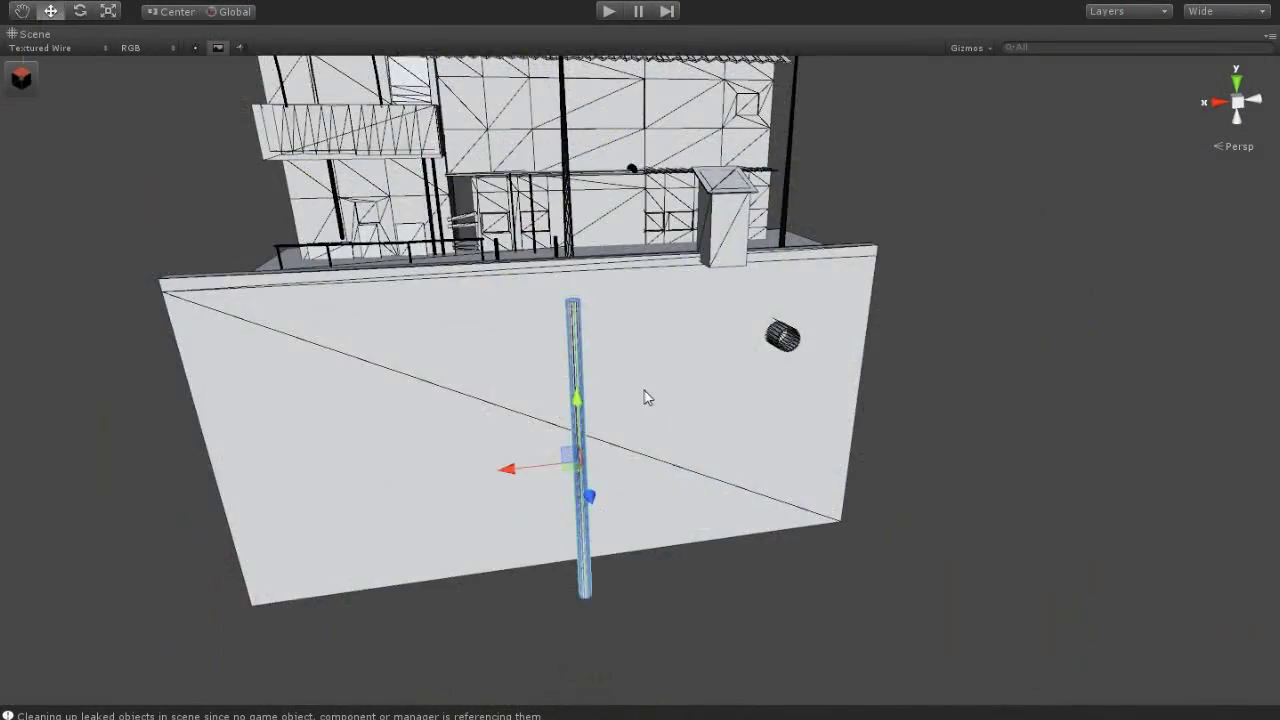
pyautogui.moveTo(645, 397)
pyautogui.keyDown('alt'); pyautogui.mouseDown()
pyautogui.moveTo(717, 466)
pyautogui.moveTo(798, 468)
pyautogui.mouseUp(); pyautogui.keyUp('alt')
pyautogui.moveTo(663, 460)
pyautogui.mouseDown()
pyautogui.moveTo(614, 500)
pyautogui.moveTo(537, 451)
pyautogui.moveTo(568, 495)
pyautogui.moveTo(504, 455)
pyautogui.mouseUp()
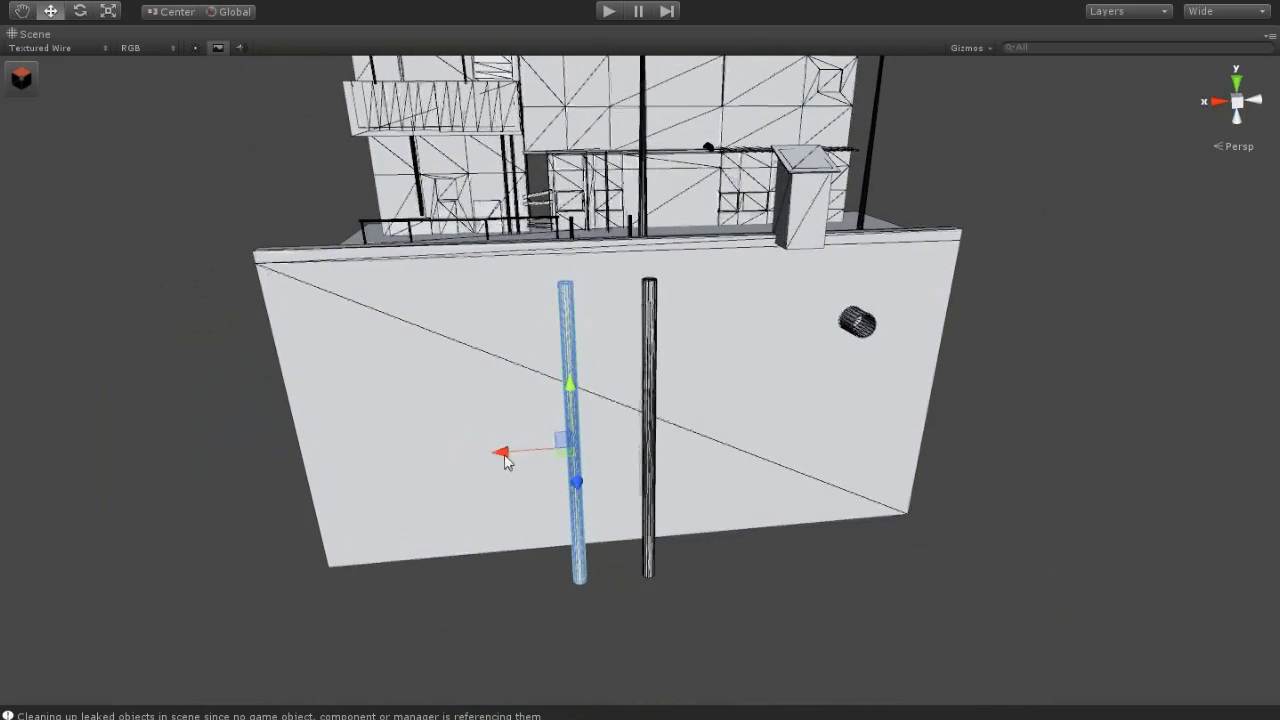
pyautogui.keyDown('shift'); pyautogui.click(647, 425); pyautogui.keyUp('shift')
pyautogui.keyDown('alt'); pyautogui.moveTo(647, 425); pyautogui.dragTo(760, 480); pyautogui.keyUp('alt')
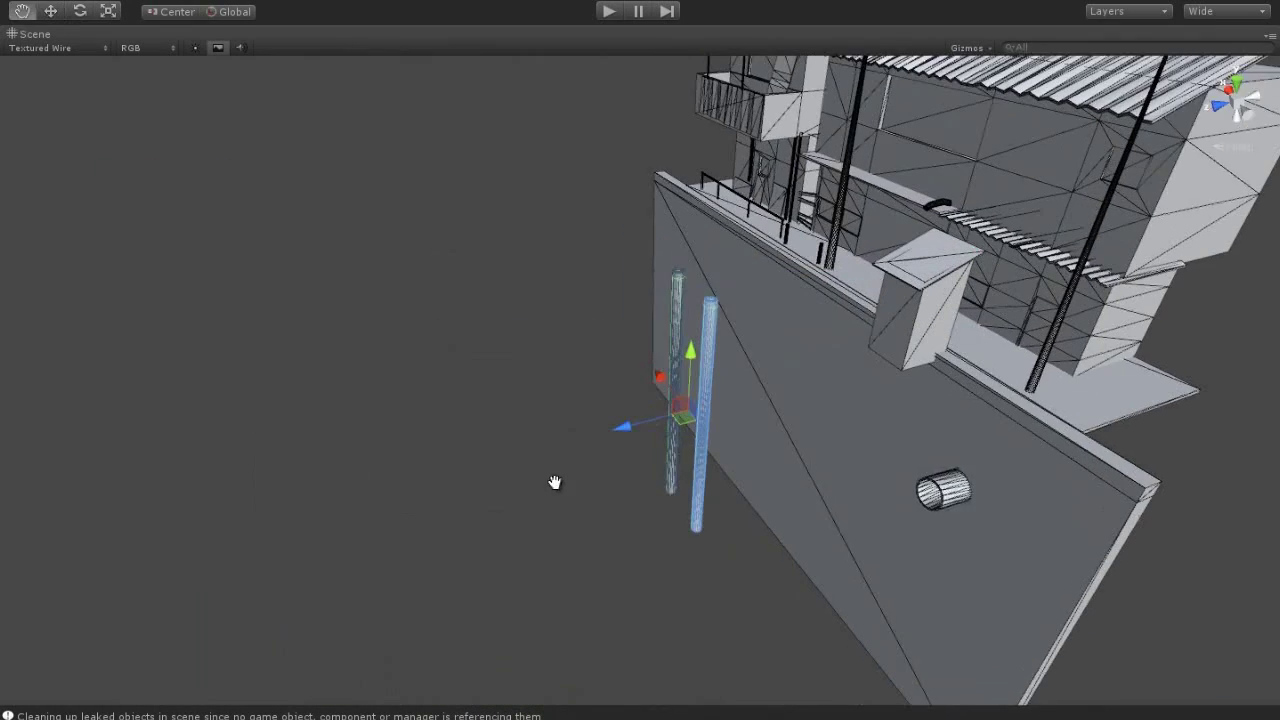
pyautogui.moveTo(551, 480)
pyautogui.keyDown('alt'); pyautogui.mouseDown()
pyautogui.moveTo(585, 467)
pyautogui.moveTo(540, 448)
pyautogui.moveTo(440, 470)
pyautogui.mouseUp(); pyautogui.keyUp('alt')
# Duplicate the pole pair again, spreading the copies further left as stilts
pyautogui.hotkey('ctrl', 'd')
pyautogui.hotkey('ctrl', 'z')
pyautogui.moveTo(546, 458); pyautogui.dragTo(190, 512)
pyautogui.hotkey('ctrl', 'd')
pyautogui.moveTo(271, 514)
pyautogui.keyDown('alt'); pyautogui.mouseDown()
pyautogui.moveTo(457, 472)
pyautogui.moveTo(657, 525)
pyautogui.mouseUp(); pyautogui.keyUp('alt')
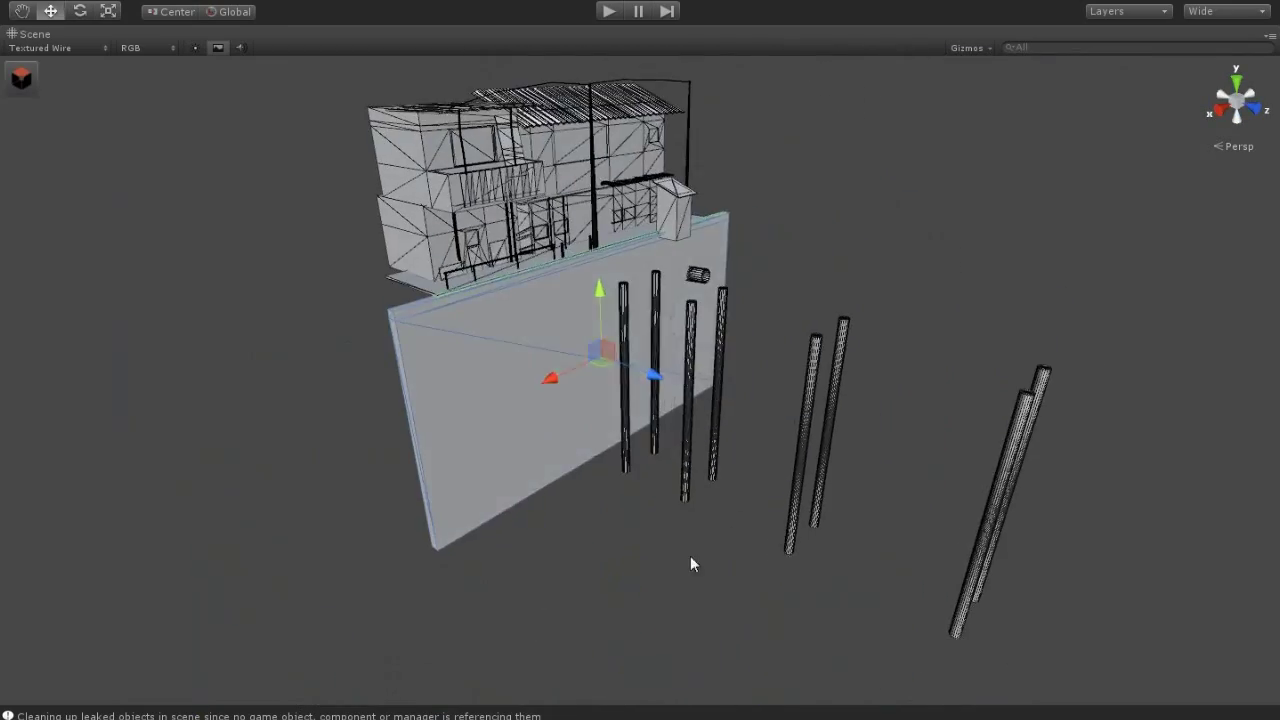
pyautogui.click(164, 3)
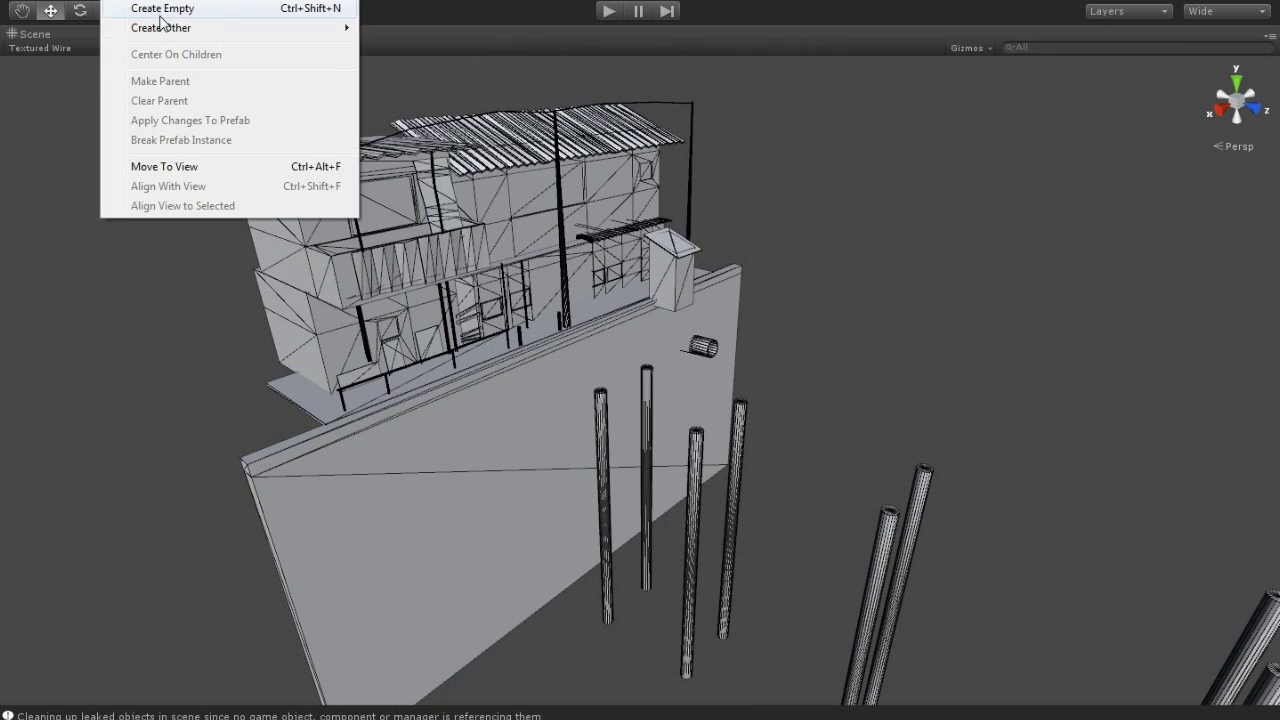
# Create a cube and flatten it into a thin plank
pyautogui.moveTo(297, 28)
pyautogui.click(408, 220)
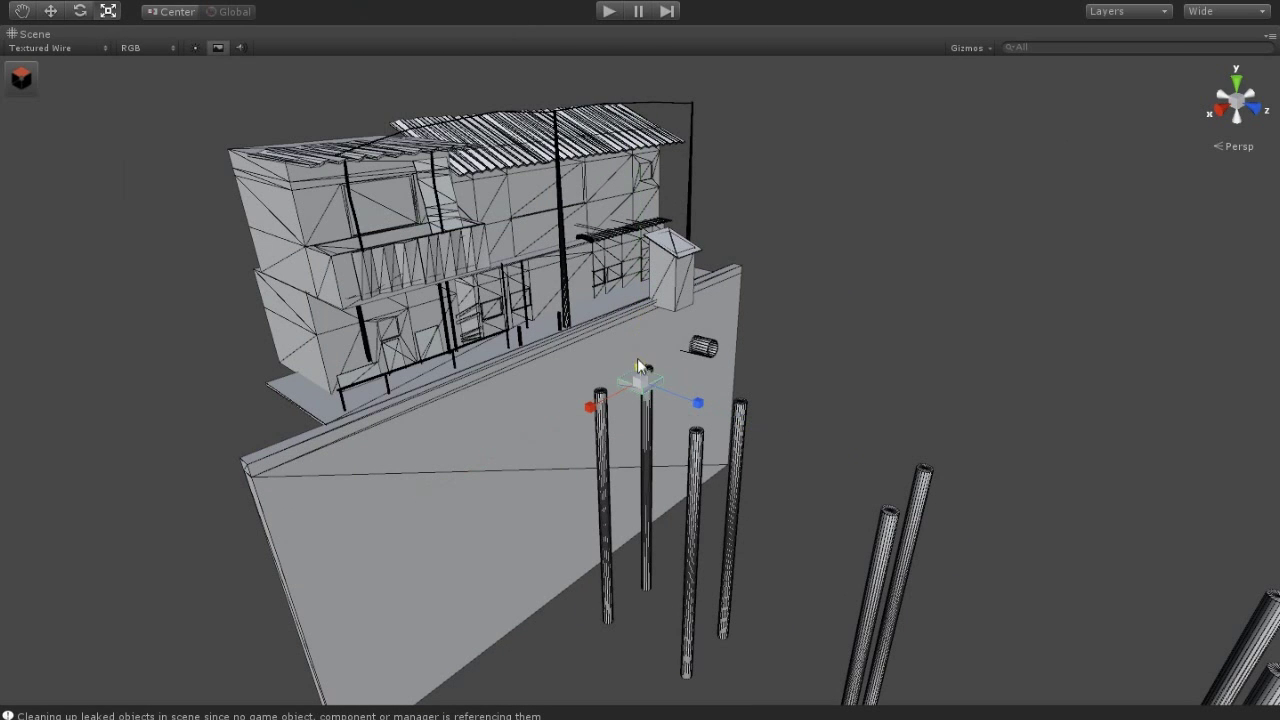
pyautogui.keyDown('alt'); pyautogui.moveTo(662, 398); pyautogui.dragTo(500, 435); pyautogui.keyUp('alt')
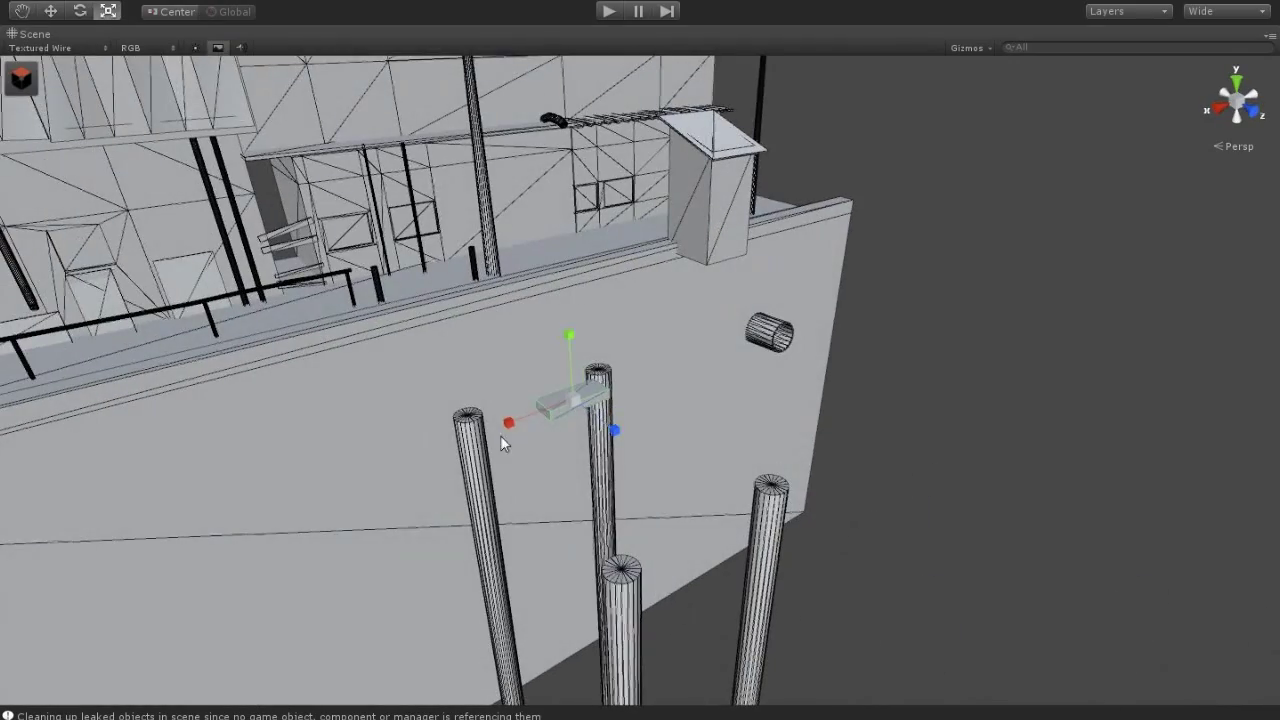
pyautogui.keyDown('alt'); pyautogui.moveTo(395, 448); pyautogui.dragTo(560, 440); pyautogui.keyUp('alt')
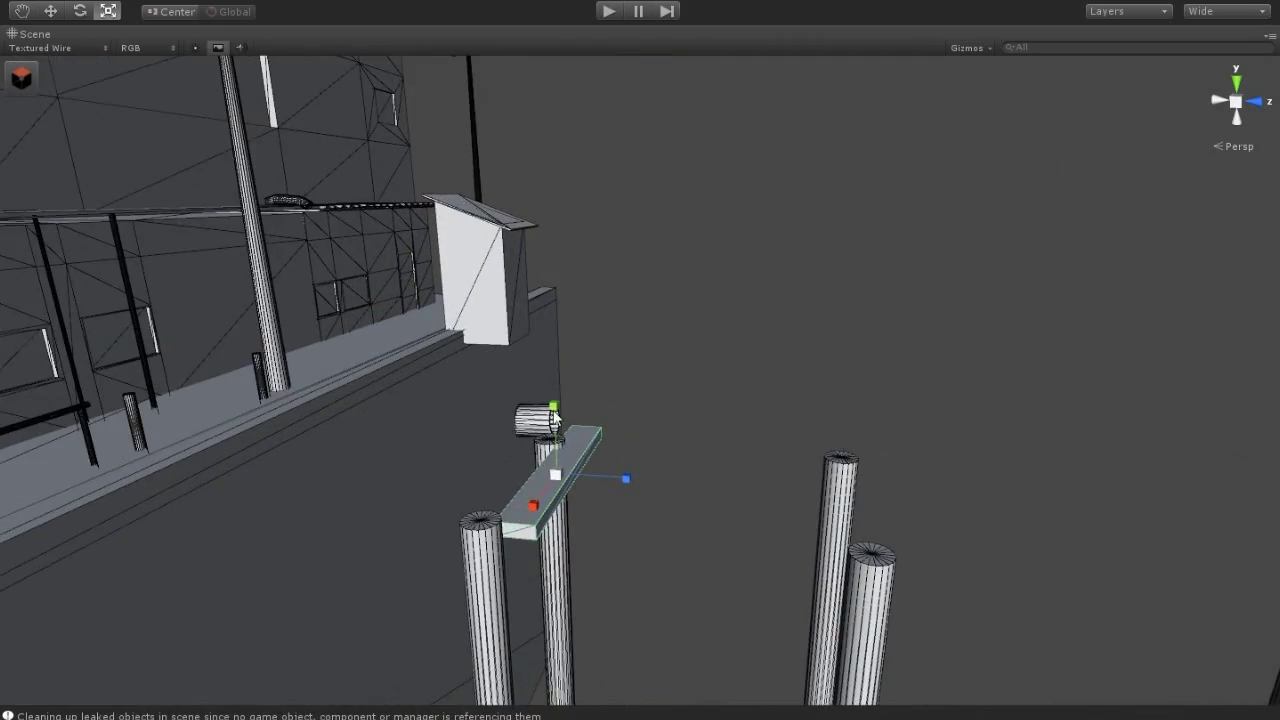
pyautogui.moveTo(557, 441)
pyautogui.mouseDown()
pyautogui.moveTo(558, 453)
pyautogui.moveTo(313, 457)
pyautogui.mouseUp()
pyautogui.keyDown('alt'); pyautogui.moveTo(270, 398); pyautogui.dragTo(699, 494); pyautogui.keyUp('alt')
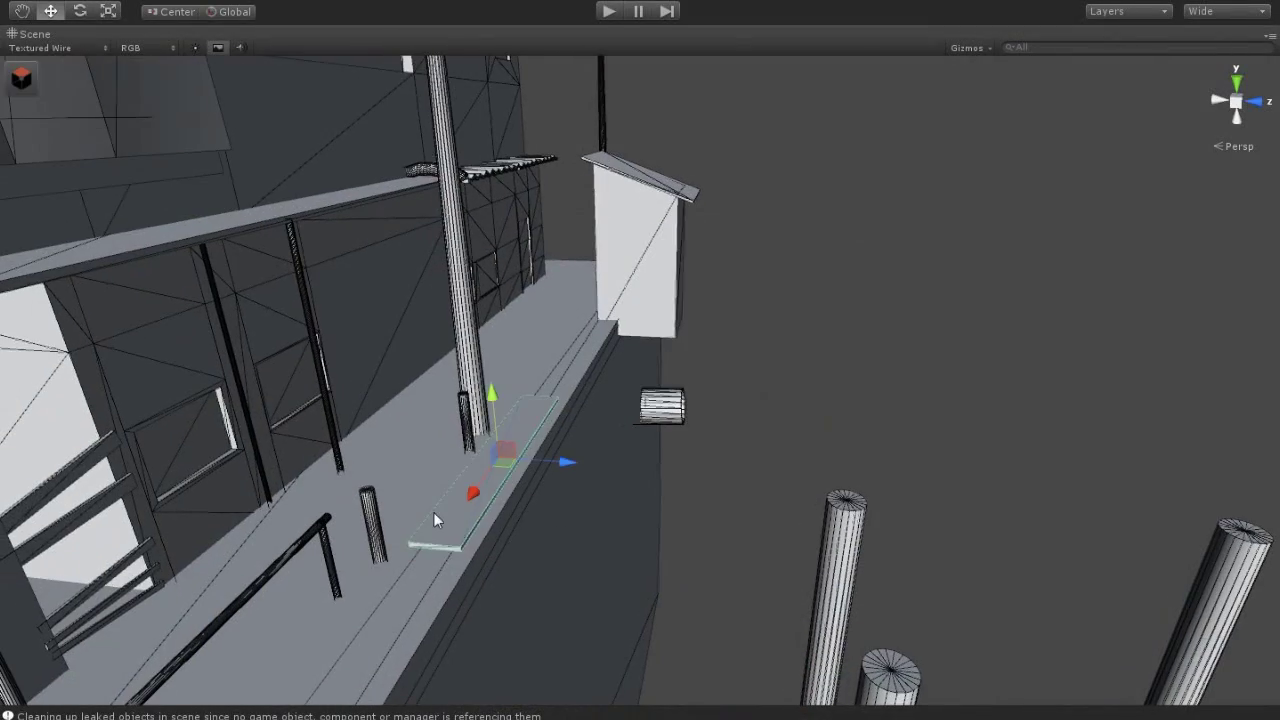
pyautogui.keyDown('alt'); pyautogui.moveTo(433, 512); pyautogui.dragTo(489, 422); pyautogui.keyUp('alt')
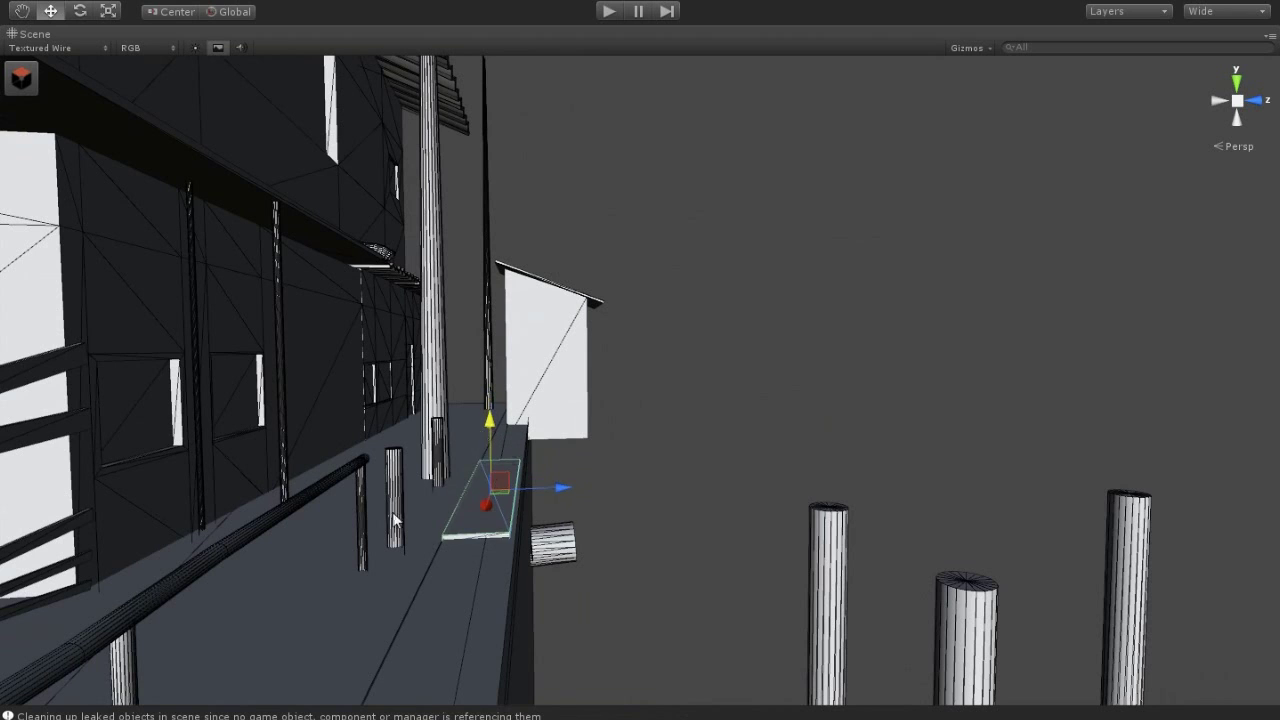
# Nudge the two posts beside the walkway aside to make room for the plank
pyautogui.click(393, 520)
pyautogui.keyDown('shift'); pyautogui.click(442, 464); pyautogui.keyUp('shift')
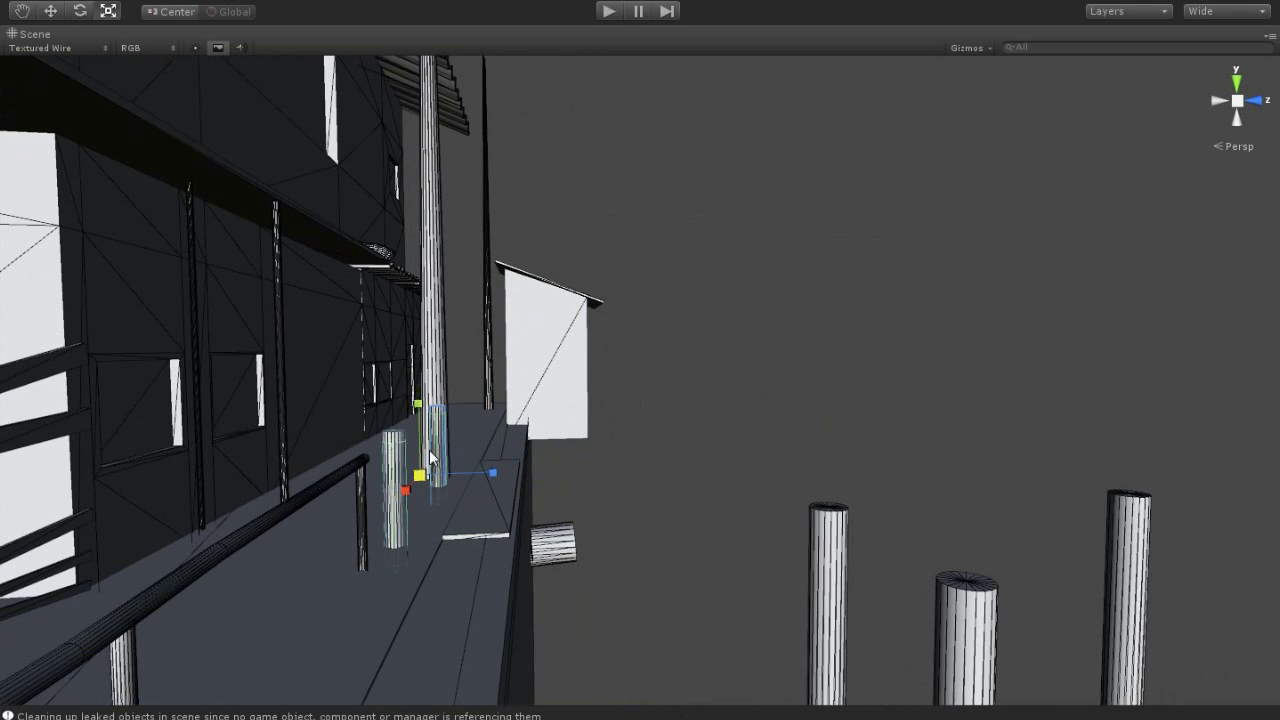
pyautogui.keyDown('alt'); pyautogui.moveTo(422, 480); pyautogui.dragTo(431, 572); pyautogui.keyUp('alt')
pyautogui.click(476, 505)
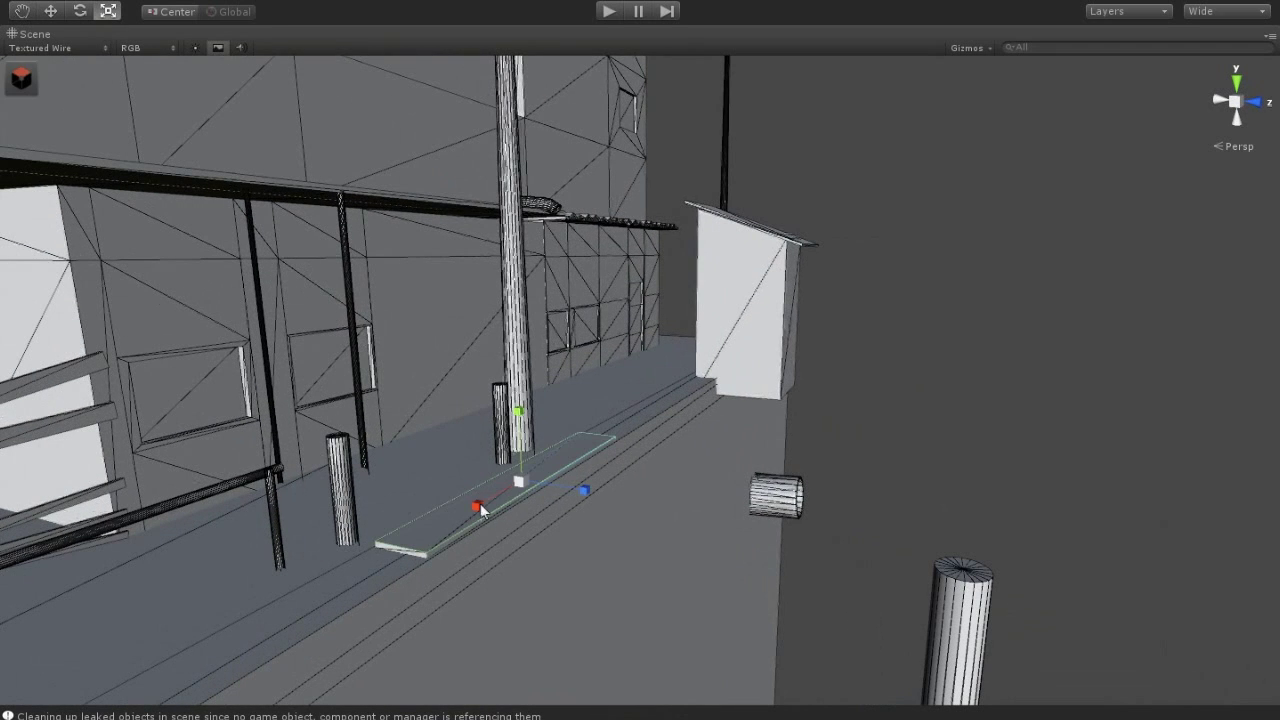
pyautogui.keyDown('alt'); pyautogui.moveTo(489, 509); pyautogui.dragTo(531, 439); pyautogui.keyUp('alt')
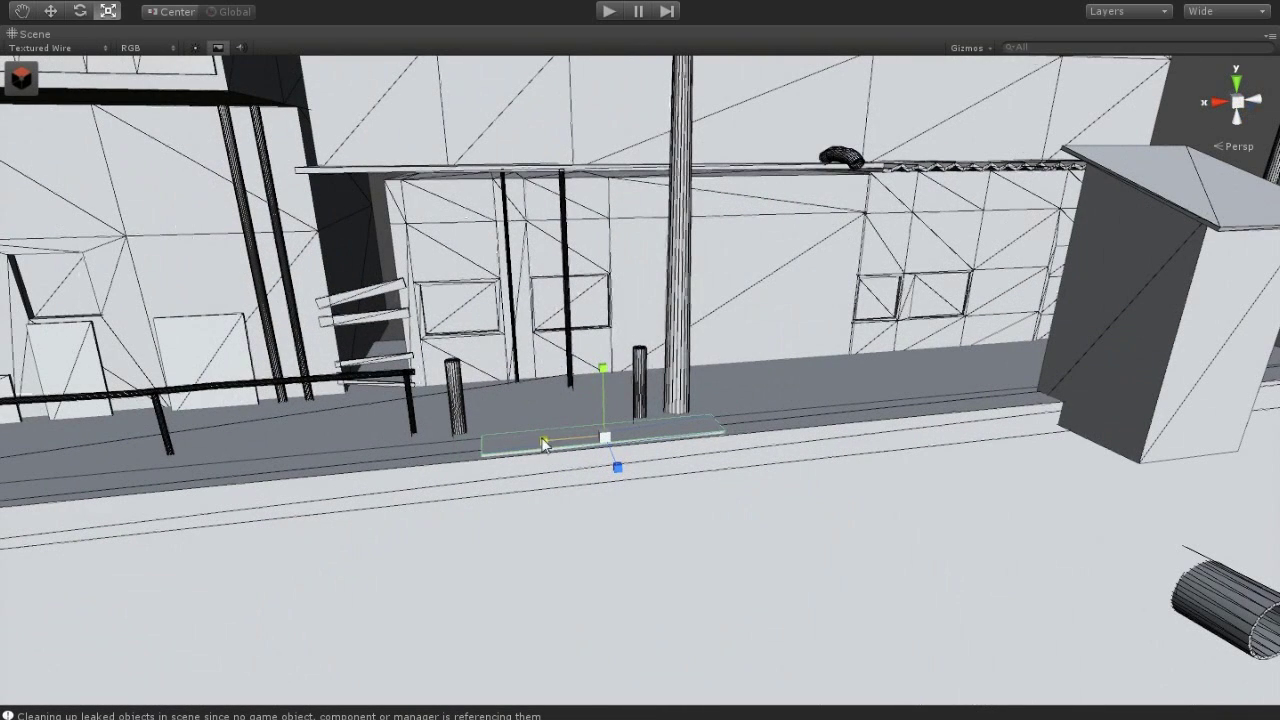
pyautogui.click(50, 14)
pyautogui.click(455, 422)
pyautogui.moveTo(387, 410); pyautogui.dragTo(363, 415)
pyautogui.click(639, 400)
pyautogui.moveTo(611, 418); pyautogui.dragTo(595, 390)
# Slide a copy of the plank along the walkway edge next to the first
pyautogui.click(534, 455)
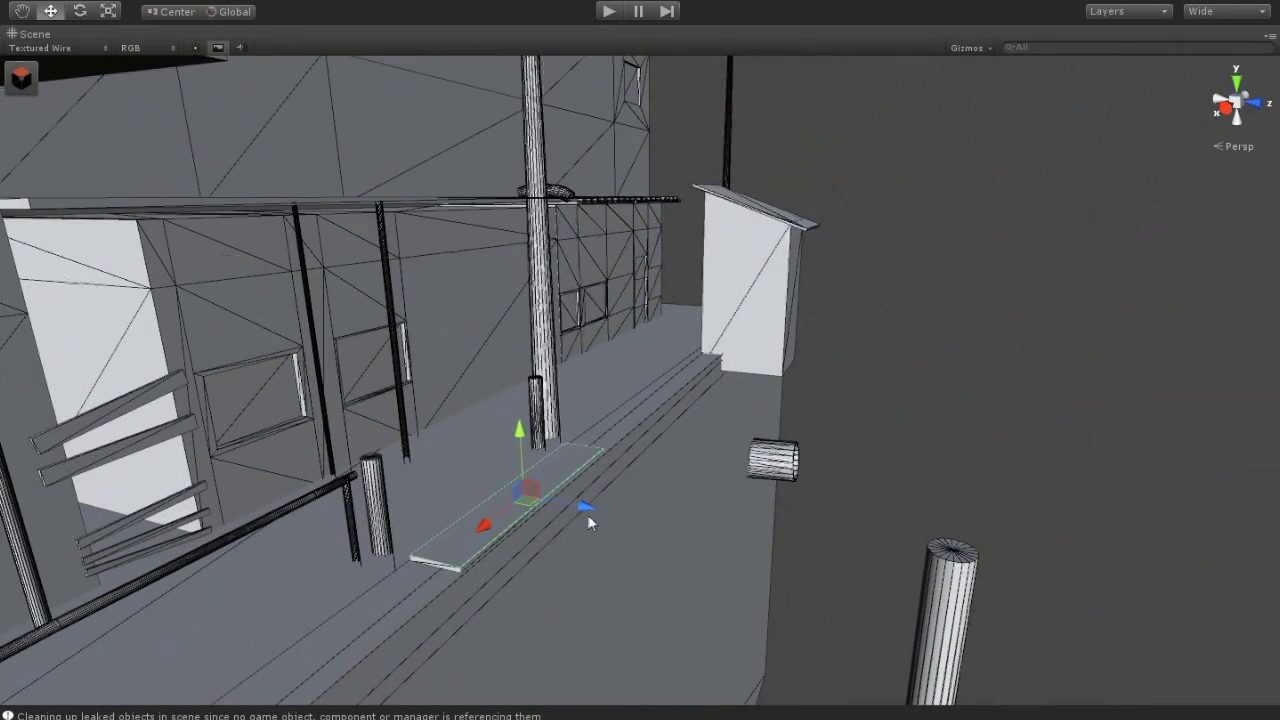
pyautogui.moveTo(587, 514); pyautogui.dragTo(674, 533)
pyautogui.scroll(-2, 663, 529)
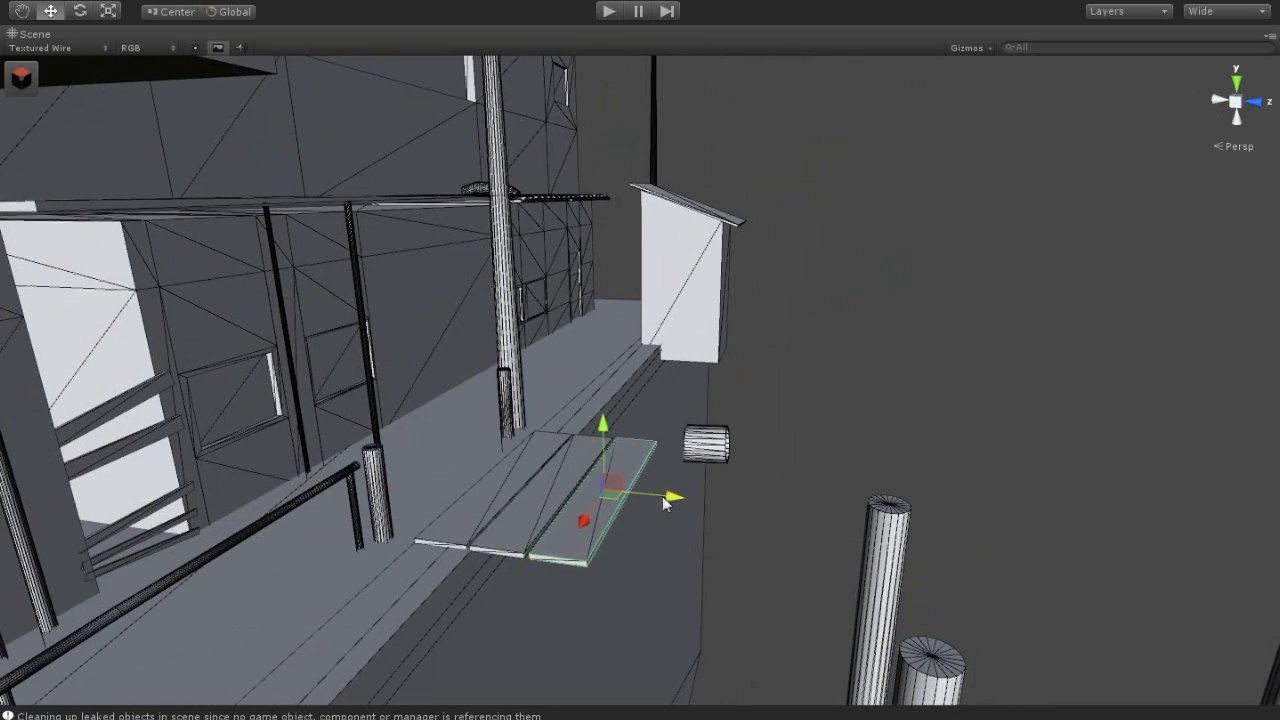
pyautogui.moveTo(678, 522); pyautogui.dragTo(895, 511, button='right')
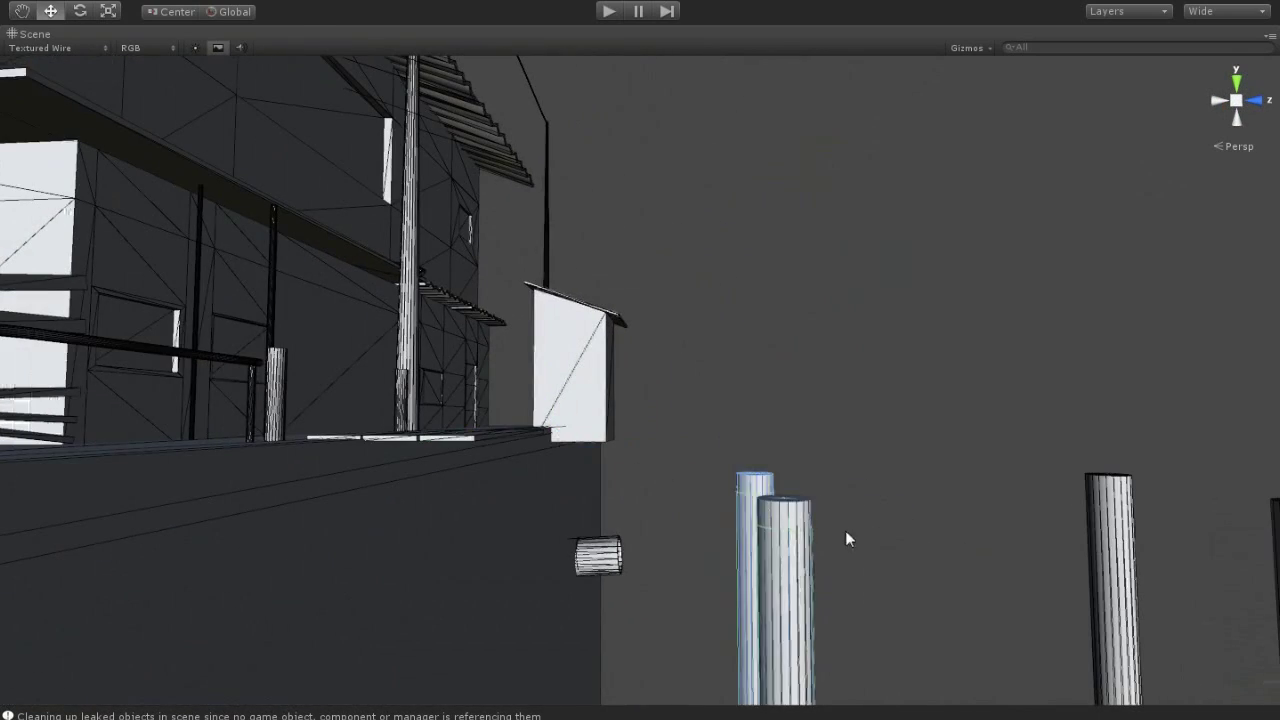
# Select the stilt pillars and slide a plank into position along the balcony
pyautogui.scroll(-3, 1156, 566)
pyautogui.scroll(-3, 1110, 618)
pyautogui.moveTo(1098, 640); pyautogui.dragTo(656, 363)
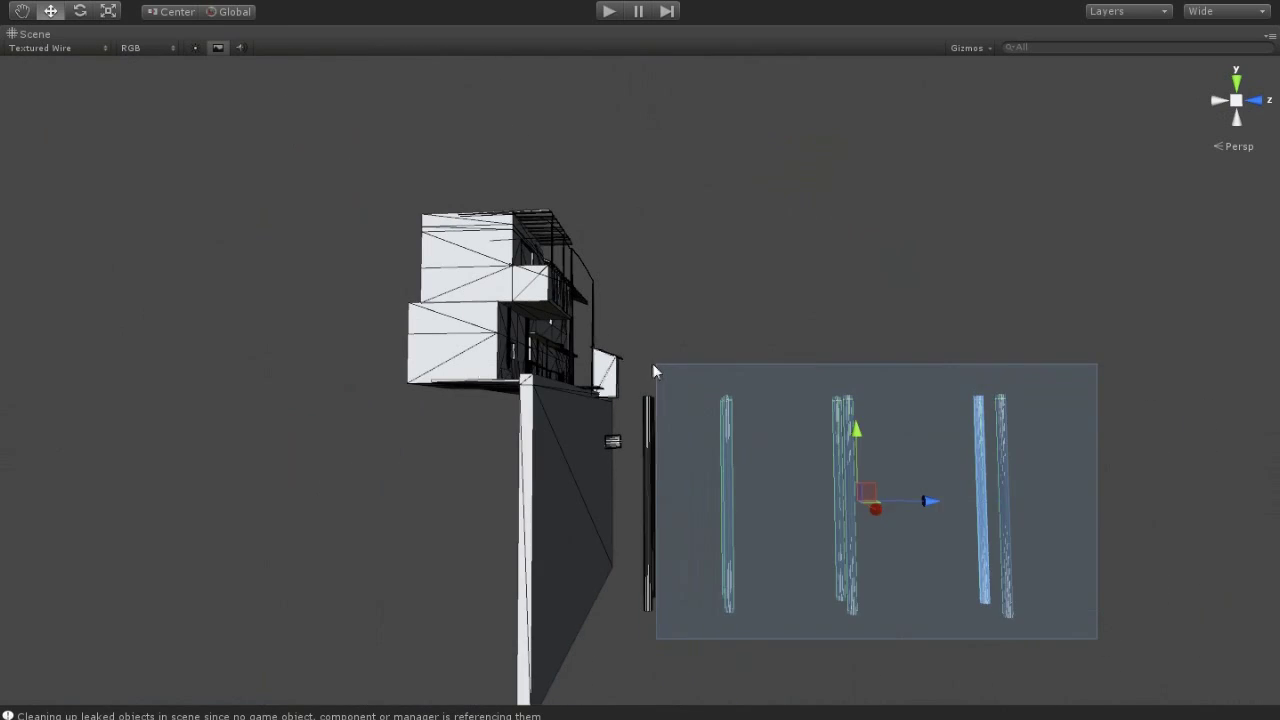
pyautogui.click(672, 353)
pyautogui.scroll(5, 672, 353)
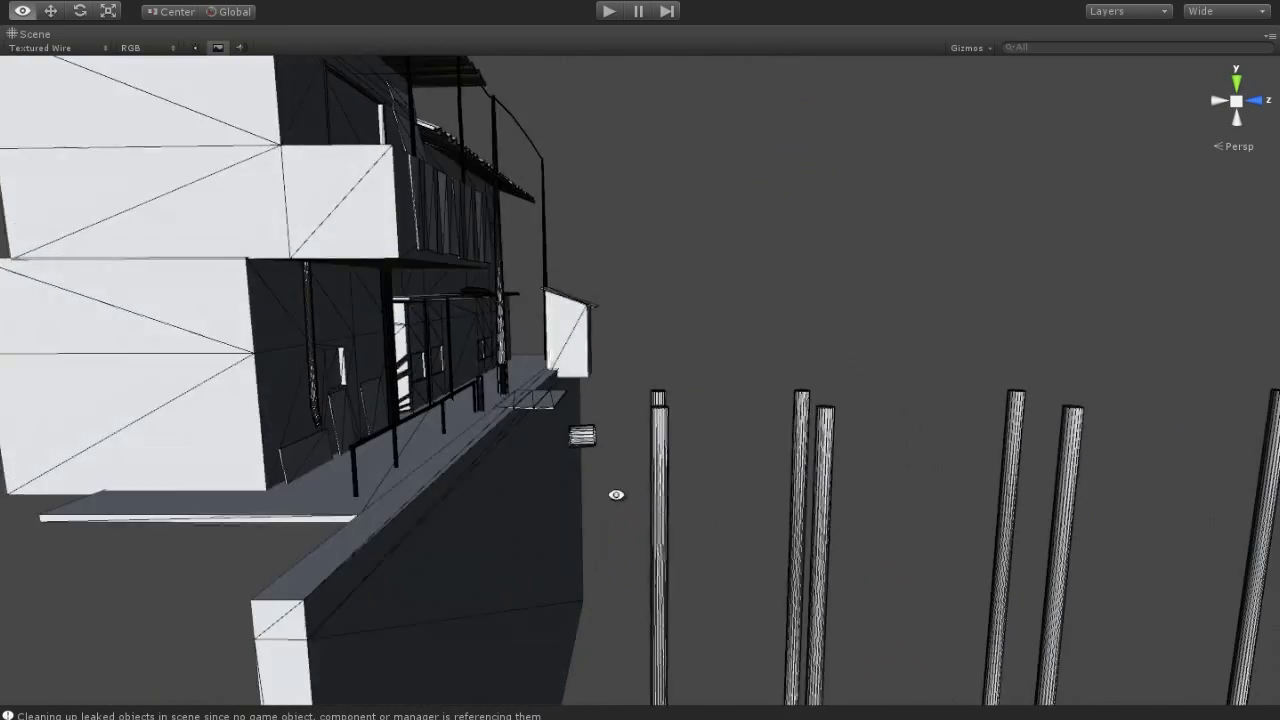
pyautogui.click(521, 485)
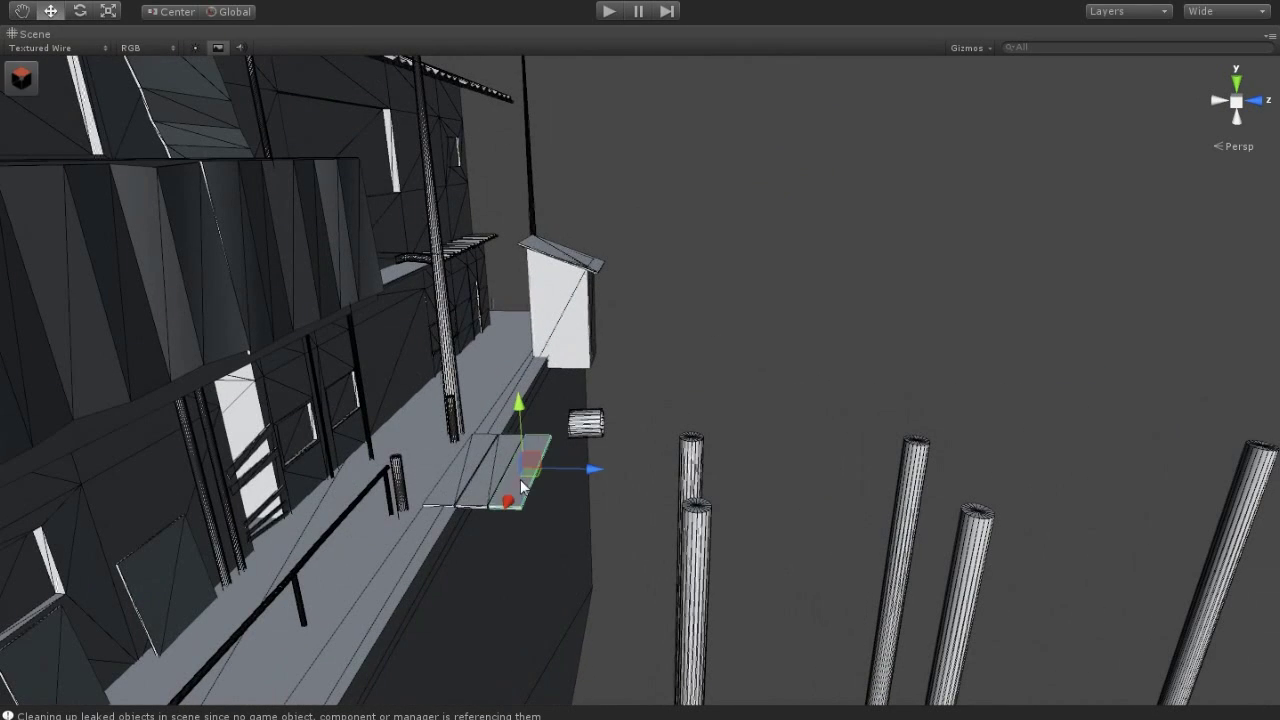
pyautogui.moveTo(521, 485); pyautogui.dragTo(474, 480)
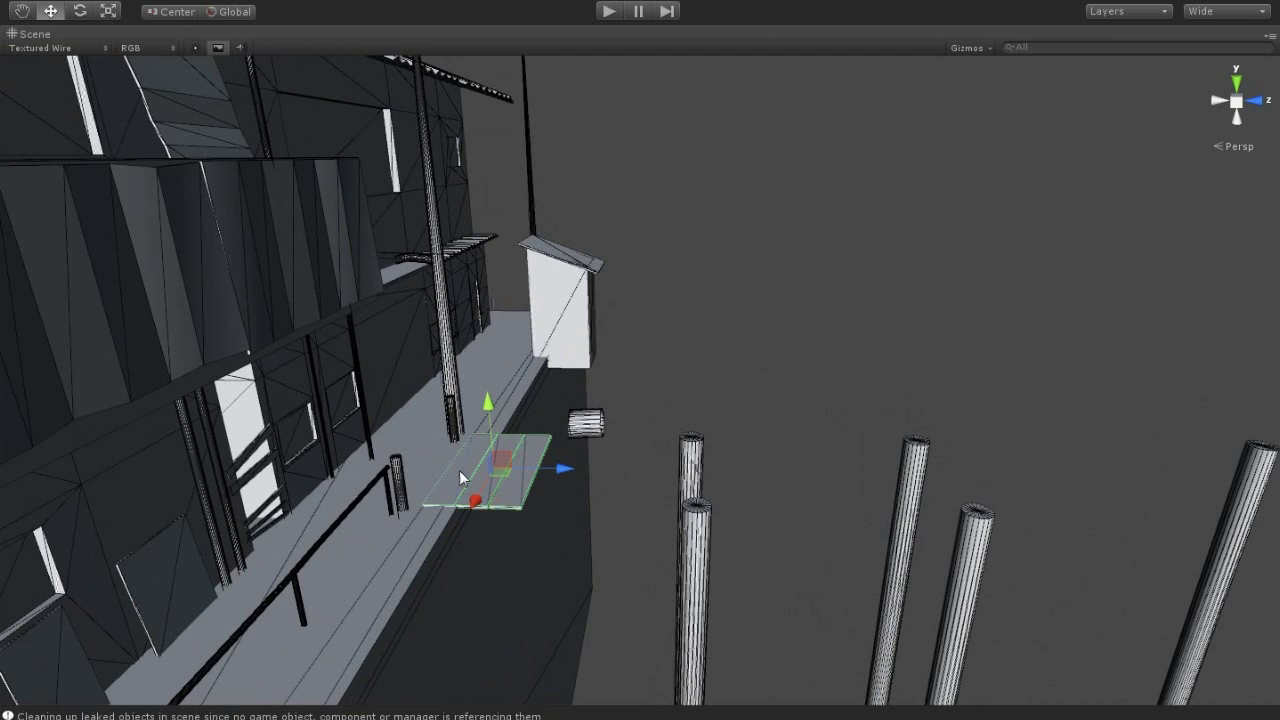
pyautogui.moveTo(558, 483); pyautogui.dragTo(641, 493)
pyautogui.click(641, 493)
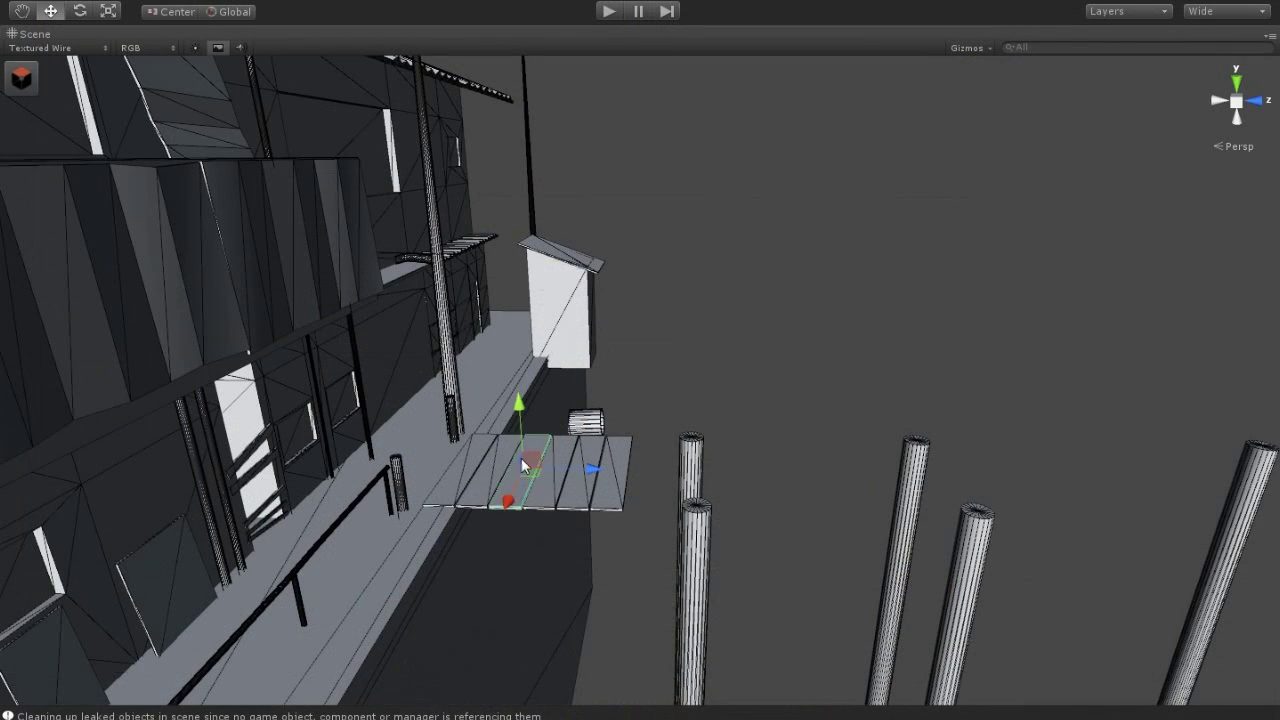
# Move a neighbouring plank further right along the walkway
pyautogui.click(648, 438)
pyautogui.keyDown('alt'); pyautogui.moveTo(648, 438); pyautogui.dragTo(600, 450); pyautogui.keyUp('alt')
pyautogui.click(588, 445)
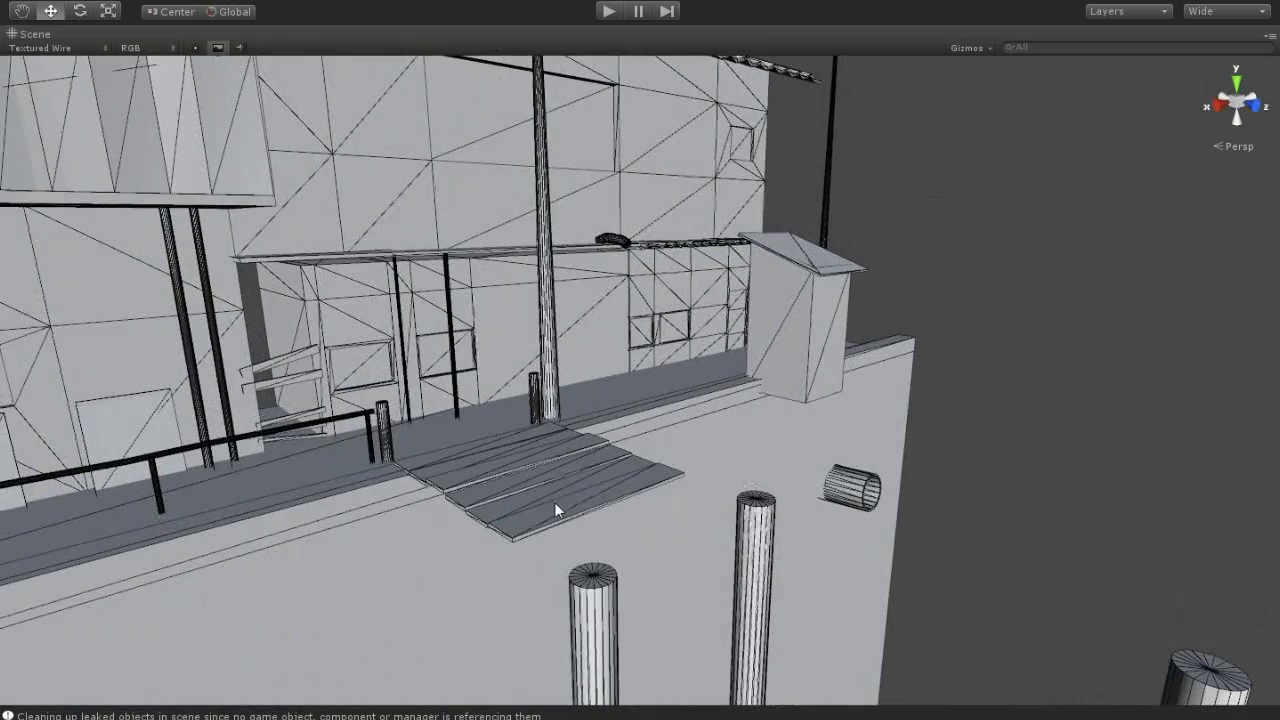
pyautogui.click(494, 512)
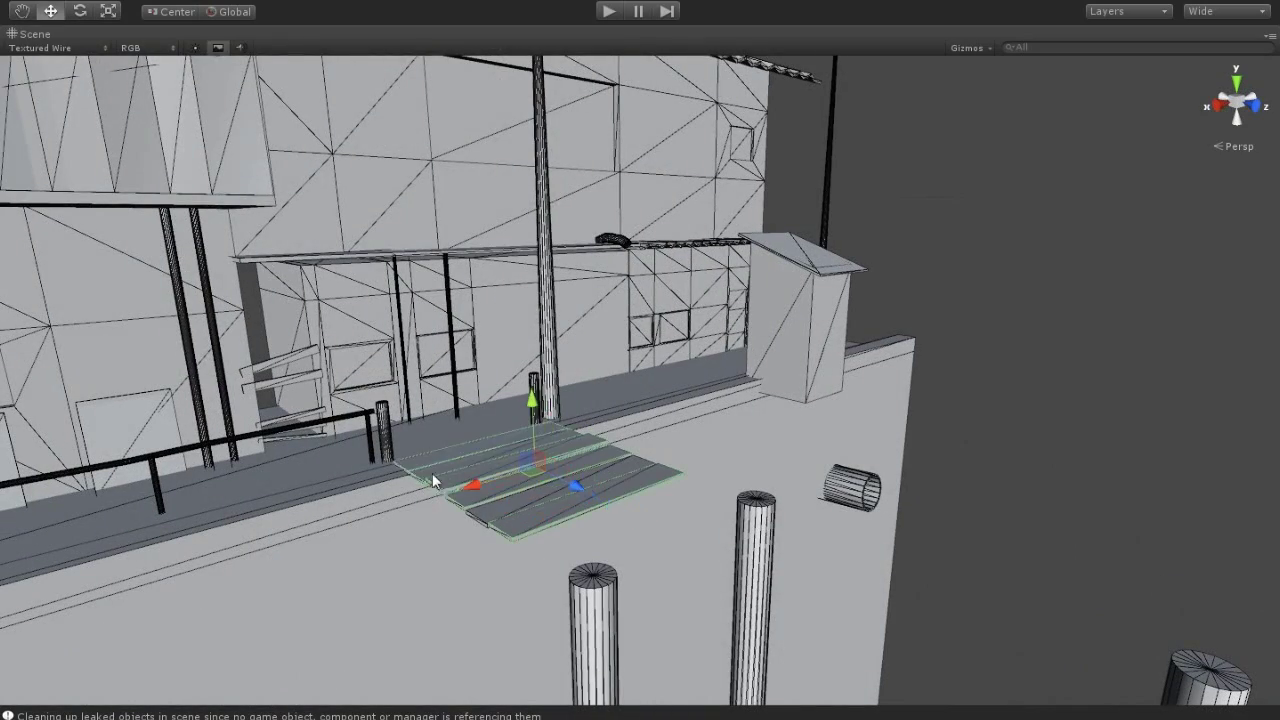
pyautogui.keyDown('alt'); pyautogui.moveTo(417, 459); pyautogui.dragTo(518, 555); pyautogui.keyUp('alt')
pyautogui.moveTo(581, 461)
pyautogui.mouseDown()
pyautogui.moveTo(799, 527)
pyautogui.moveTo(747, 521)
pyautogui.mouseUp()
pyautogui.click(856, 438)
pyautogui.moveTo(856, 438)
pyautogui.keyDown('alt'); pyautogui.mouseDown()
pyautogui.moveTo(571, 456)
pyautogui.moveTo(329, 580)
pyautogui.moveTo(729, 497)
pyautogui.moveTo(764, 539)
pyautogui.moveTo(703, 477)
pyautogui.moveTo(726, 480)
pyautogui.moveTo(703, 531)
pyautogui.moveTo(678, 397)
pyautogui.moveTo(669, 541)
pyautogui.mouseUp(); pyautogui.keyUp('alt')
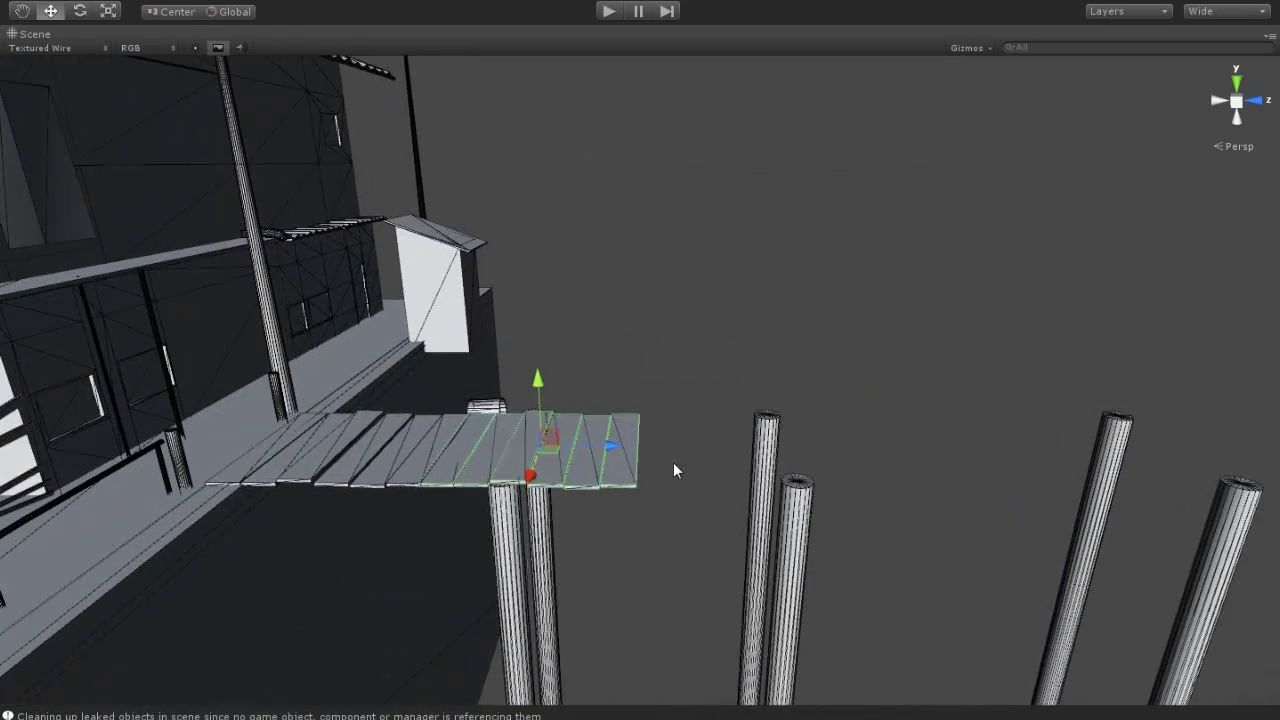
# Duplicate the plank and pillar with Ctrl+D and move the copy outward onto the far stilts
pyautogui.hotkey('ctrl', 'd')
pyautogui.moveTo(608, 455)
pyautogui.mouseDown()
pyautogui.moveTo(850, 432)
pyautogui.moveTo(794, 432)
pyautogui.moveTo(865, 363)
pyautogui.moveTo(745, 408)
pyautogui.moveTo(621, 497)
pyautogui.moveTo(640, 420)
pyautogui.mouseUp()
pyautogui.click(672, 470)
pyautogui.scroll(-2, 730, 500)
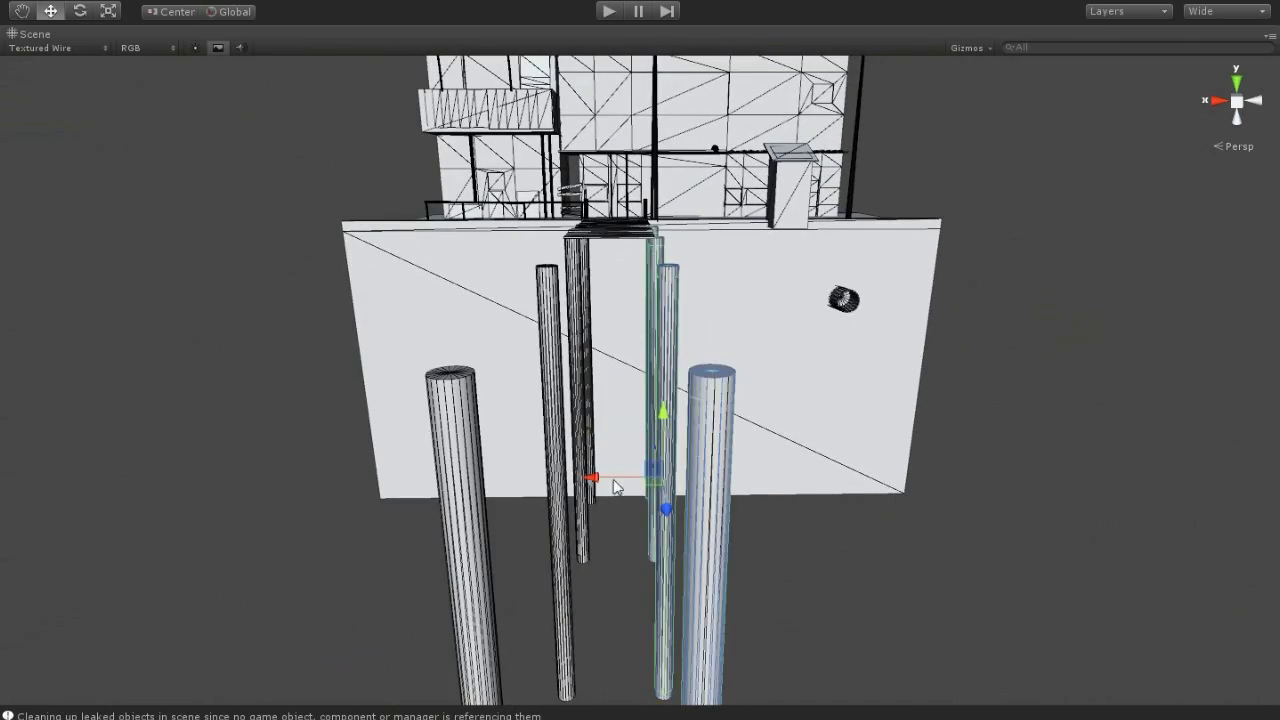
pyautogui.click(908, 497)
pyautogui.moveTo(908, 497)
pyautogui.keyDown('alt'); pyautogui.mouseDown()
pyautogui.moveTo(586, 463)
pyautogui.moveTo(583, 409)
pyautogui.moveTo(490, 655)
pyautogui.mouseUp(); pyautogui.keyUp('alt')
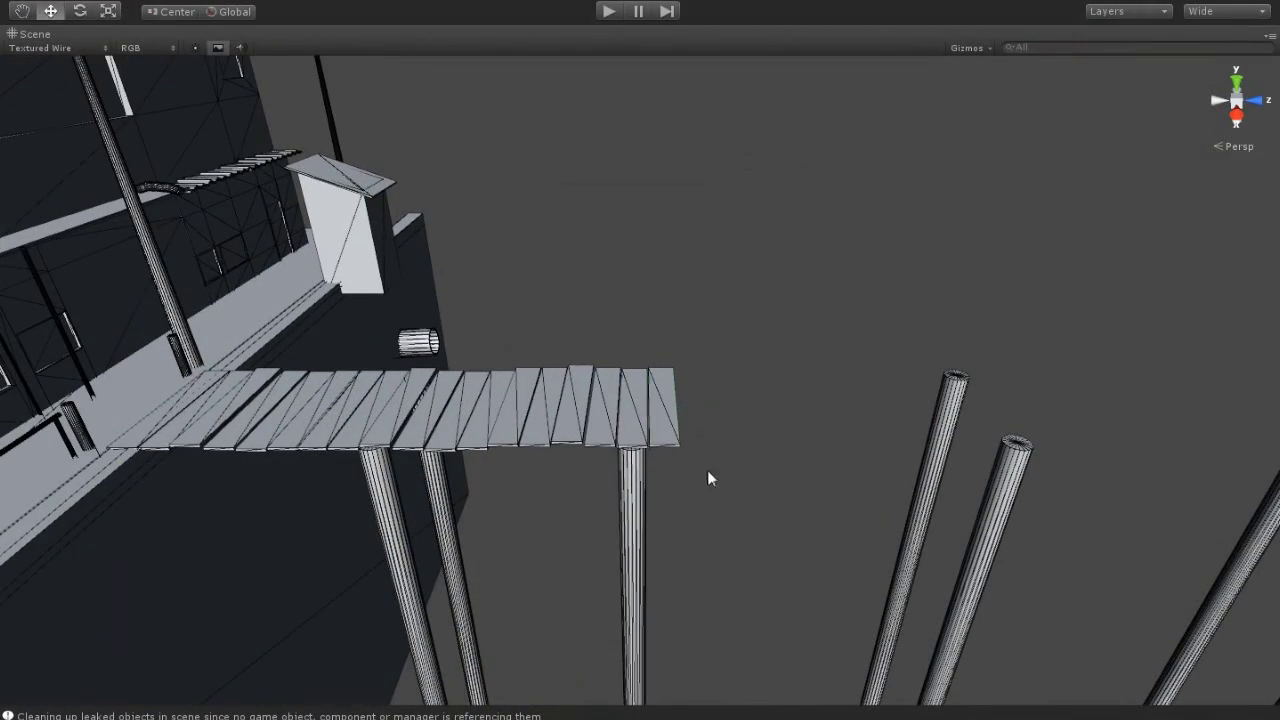
pyautogui.click(750, 432)
pyautogui.moveTo(750, 432)
pyautogui.keyDown('alt'); pyautogui.mouseDown()
pyautogui.moveTo(605, 420)
pyautogui.moveTo(565, 390)
pyautogui.moveTo(773, 513)
pyautogui.mouseUp(); pyautogui.keyUp('alt')
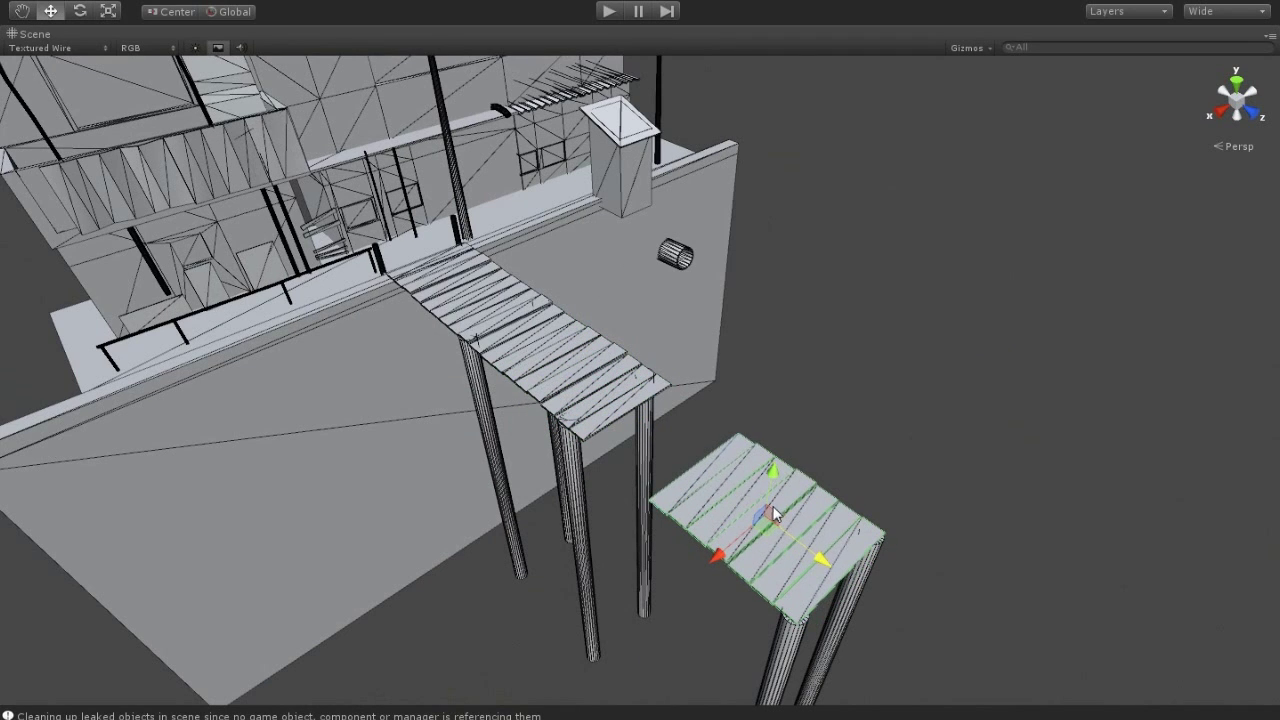
# Slide the loose plank back onto the end of the walkway
pyautogui.click(761, 441)
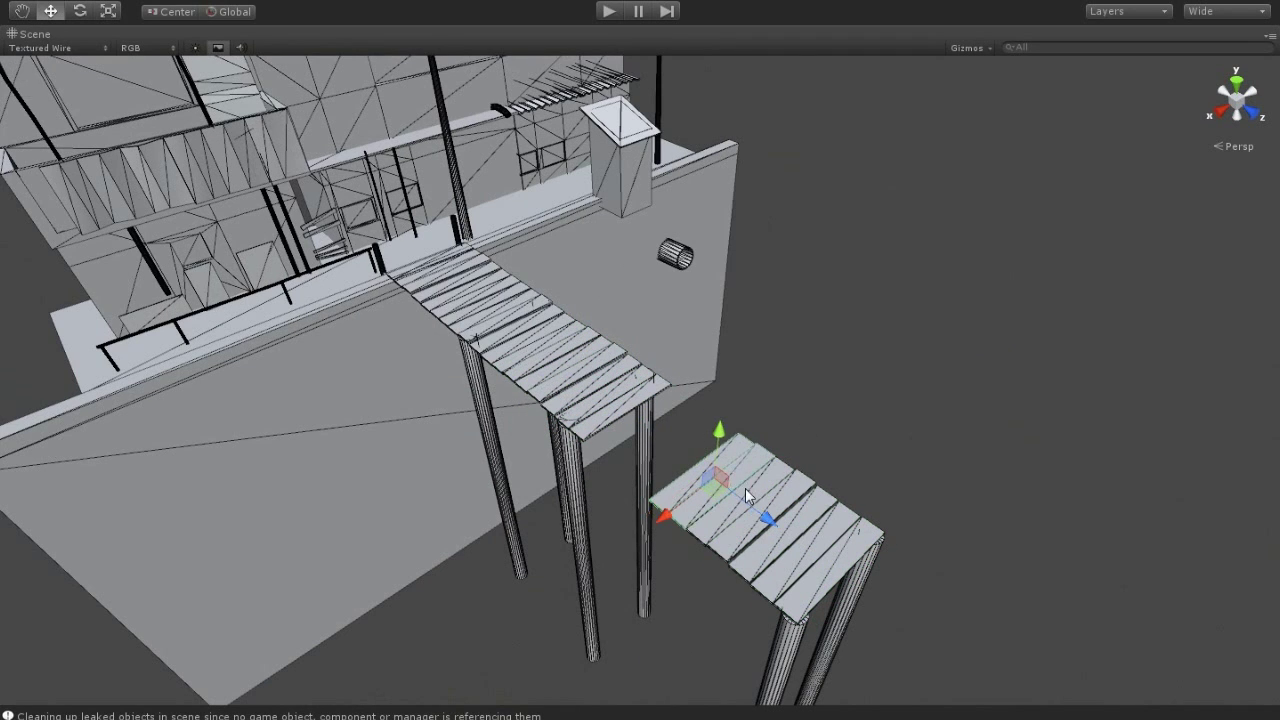
pyautogui.moveTo(782, 532); pyautogui.dragTo(703, 480)
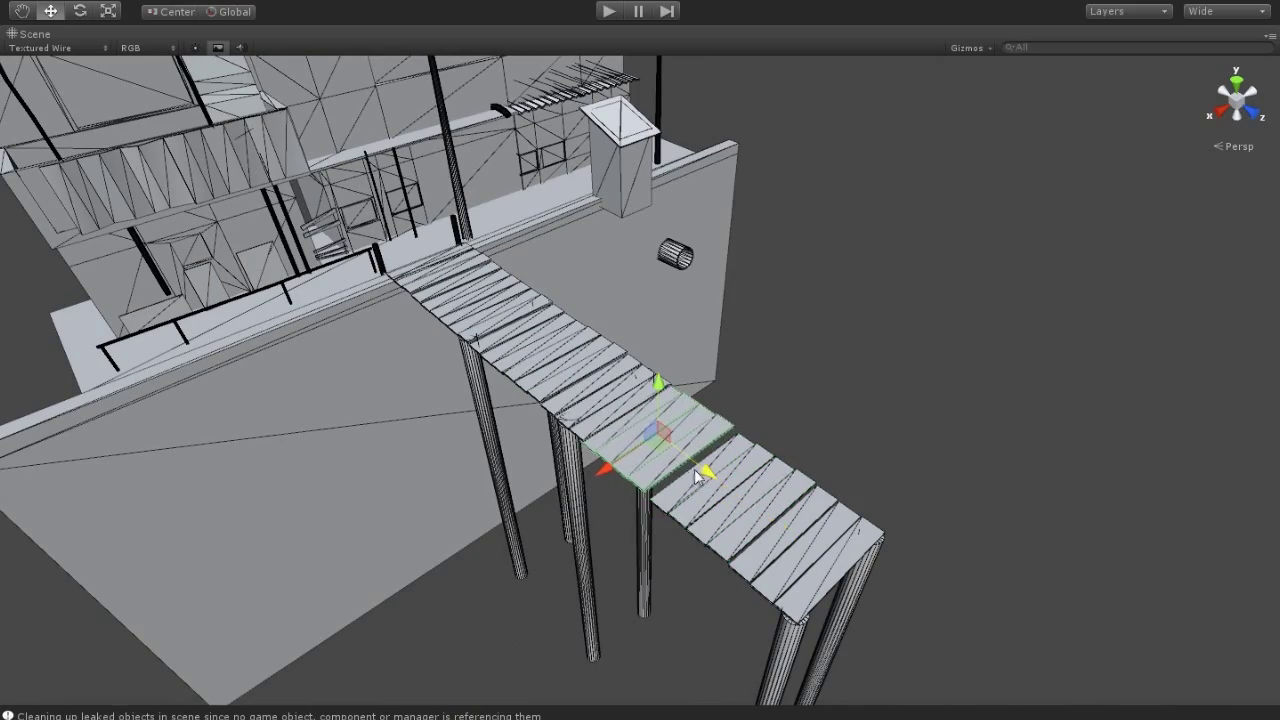
pyautogui.click(880, 386)
pyautogui.keyDown('alt'); pyautogui.moveTo(880, 386); pyautogui.dragTo(691, 469); pyautogui.keyUp('alt')
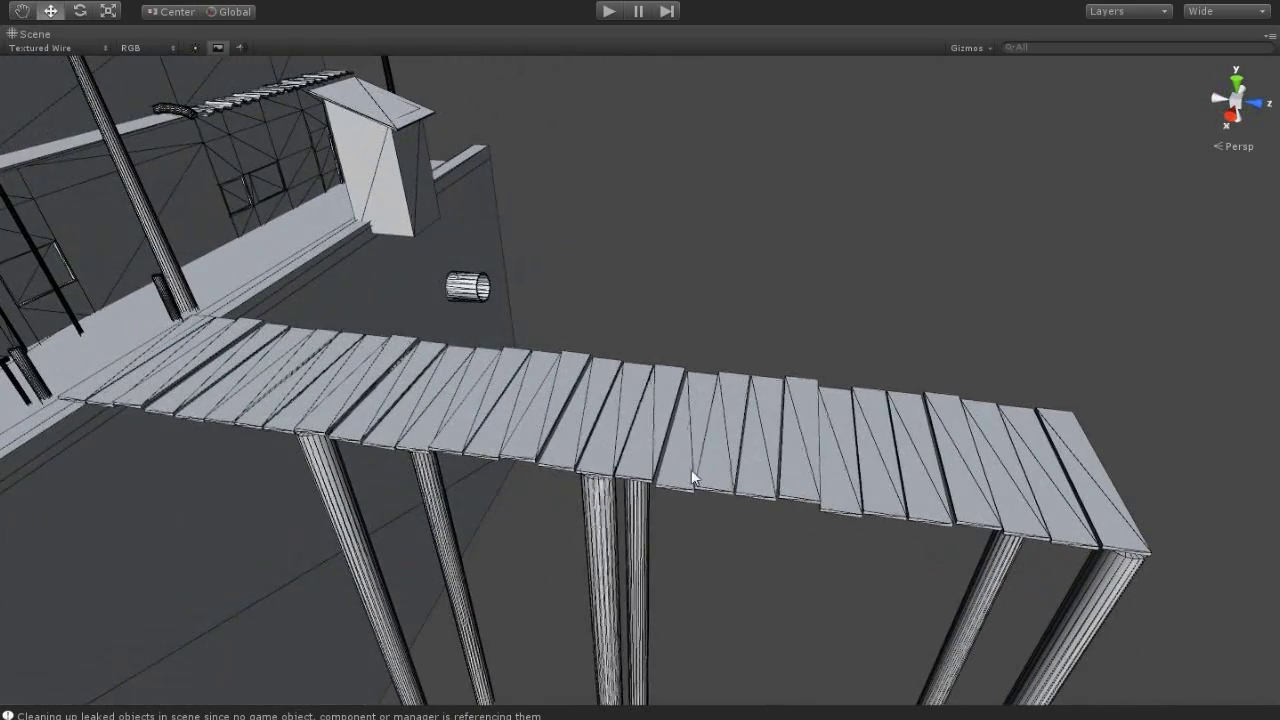
pyautogui.keyDown('alt'); pyautogui.moveTo(824, 298); pyautogui.dragTo(715, 480); pyautogui.keyUp('alt')
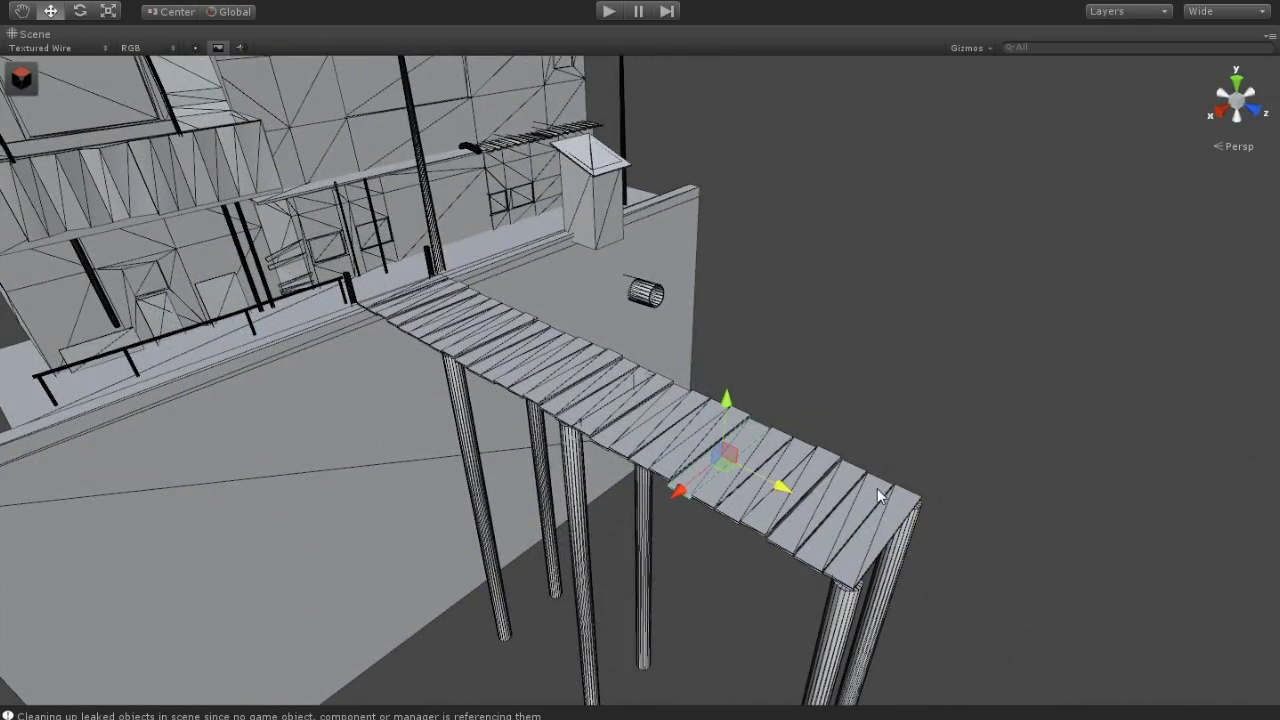
pyautogui.moveTo(877, 488)
pyautogui.keyDown('alt'); pyautogui.mouseDown()
pyautogui.moveTo(751, 435)
pyautogui.moveTo(660, 488)
pyautogui.mouseUp(); pyautogui.keyUp('alt')
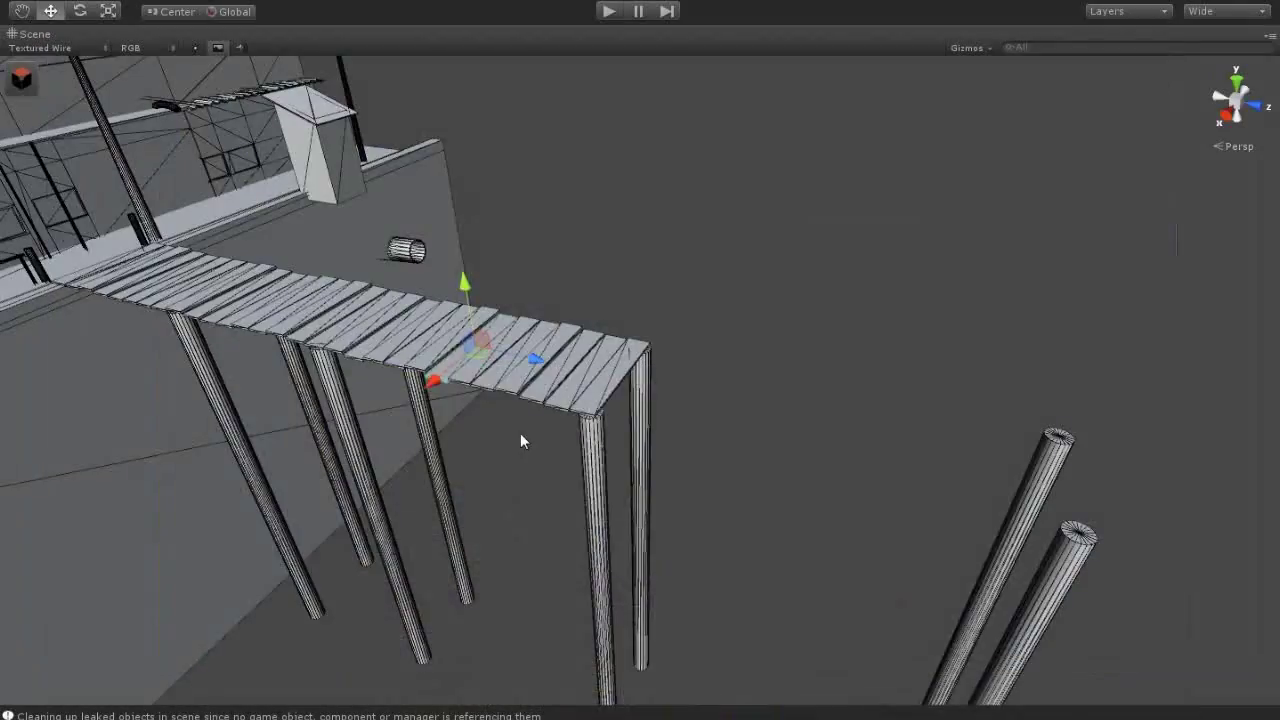
pyautogui.keyDown('alt'); pyautogui.moveTo(520, 433); pyautogui.dragTo(446, 500); pyautogui.keyUp('alt')
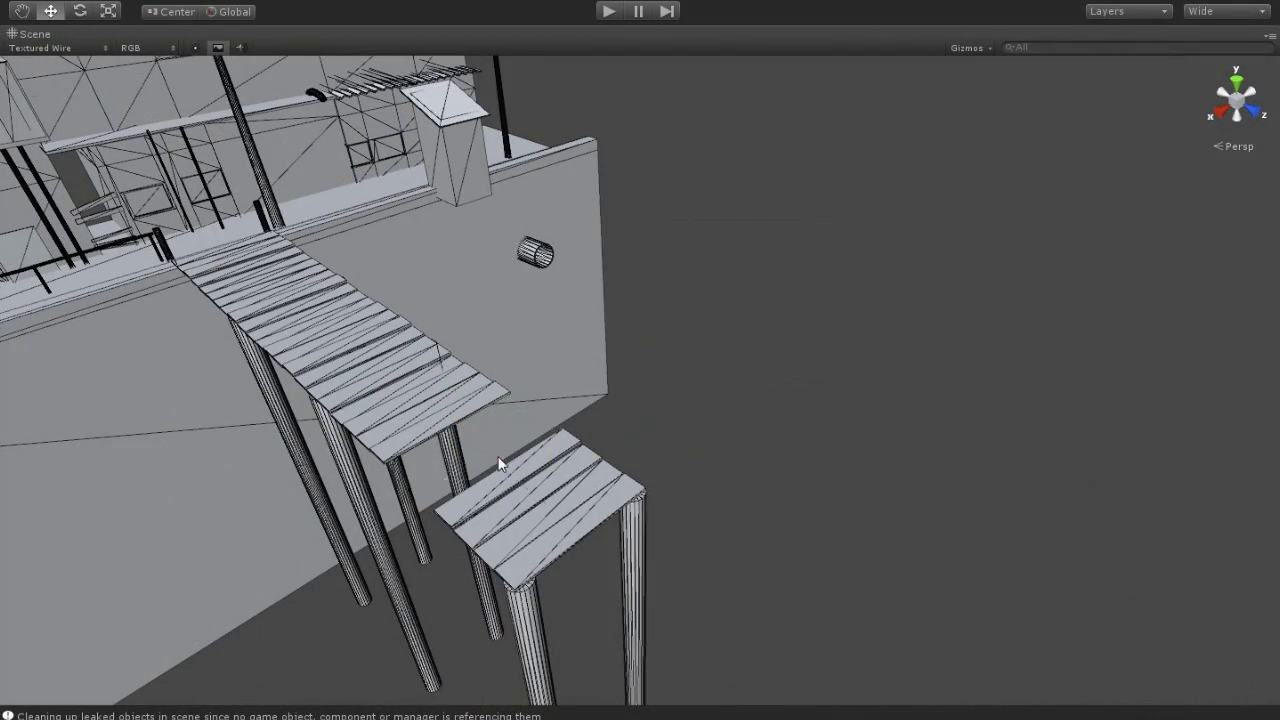
pyautogui.keyDown('alt'); pyautogui.moveTo(480, 453); pyautogui.dragTo(519, 482); pyautogui.keyUp('alt')
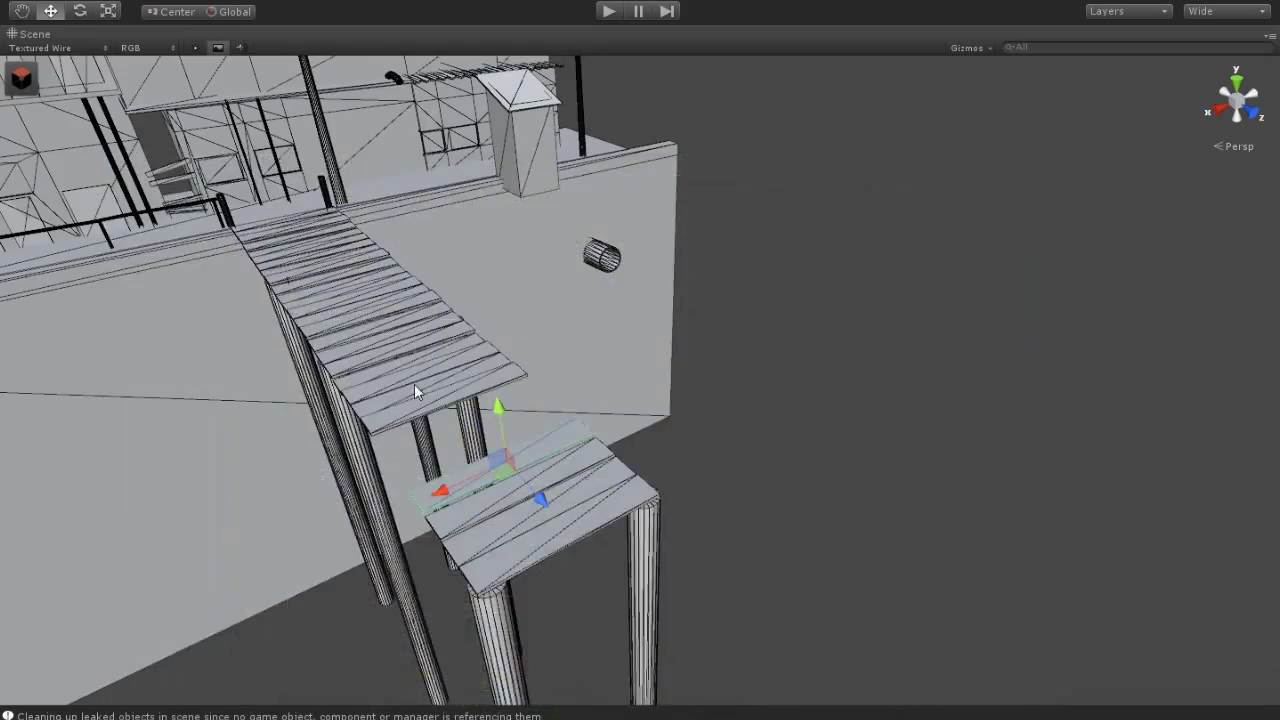
pyautogui.keyDown('alt'); pyautogui.moveTo(414, 384); pyautogui.dragTo(418, 437); pyautogui.keyUp('alt')
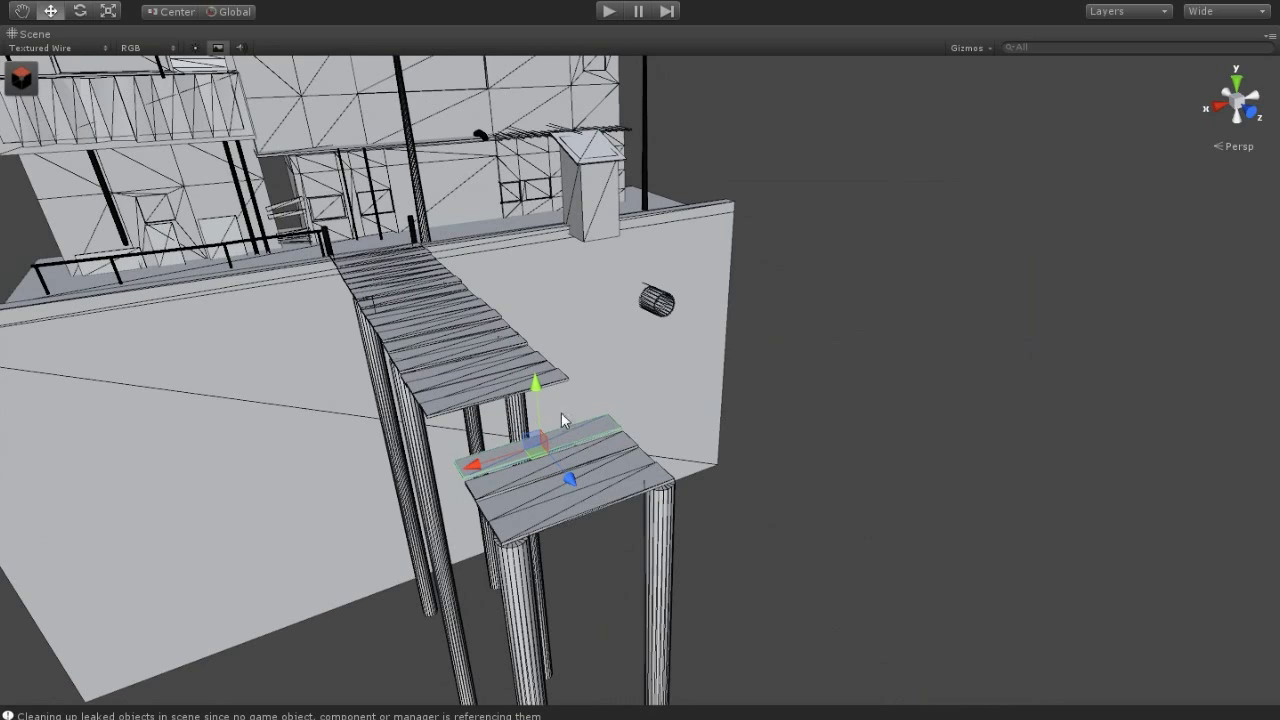
# Scale a plank out into a long board reaching from the lower platform
pyautogui.click(80, 11)
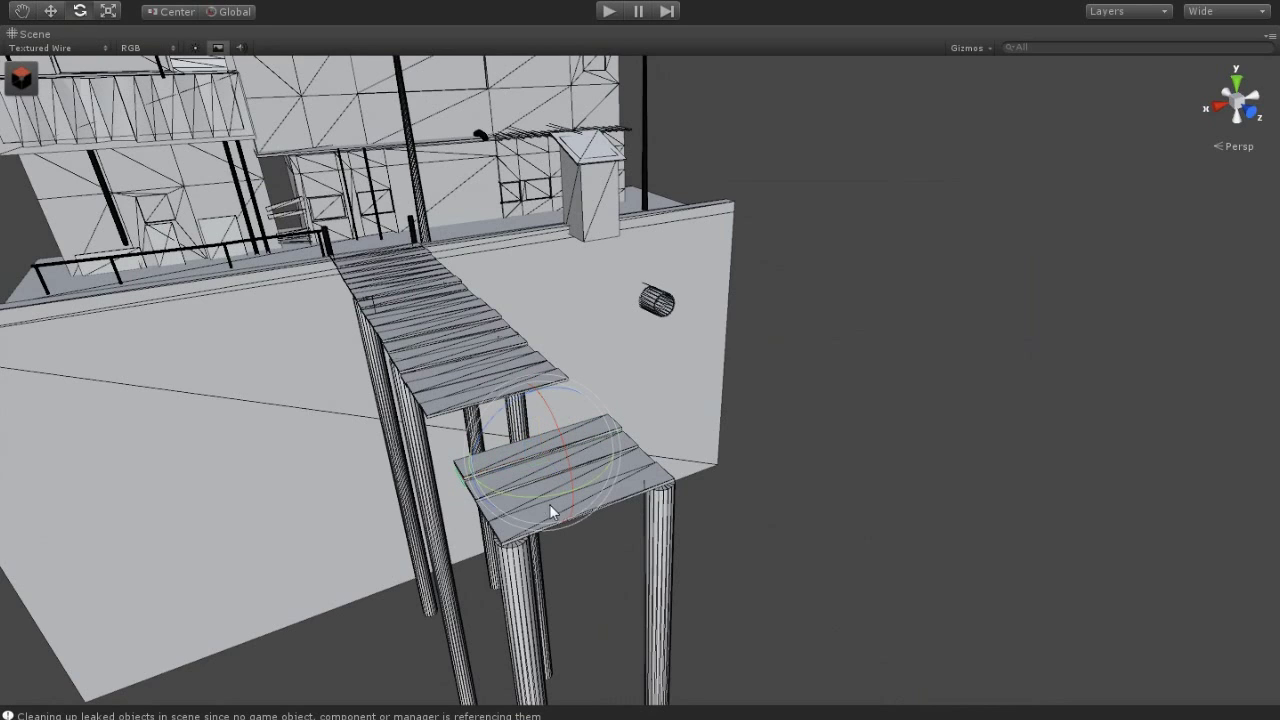
pyautogui.press('r')
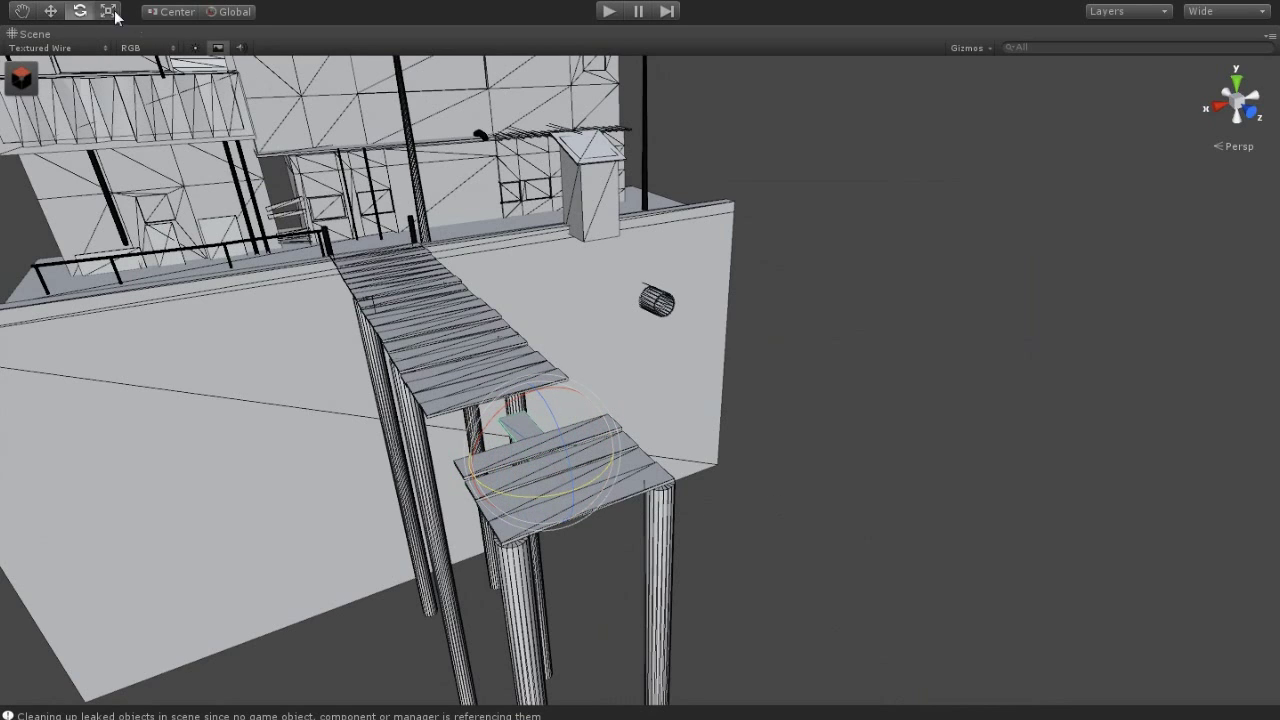
pyautogui.moveTo(576, 493)
pyautogui.mouseDown()
pyautogui.moveTo(680, 613)
pyautogui.moveTo(705, 389)
pyautogui.moveTo(650, 560)
pyautogui.mouseUp()
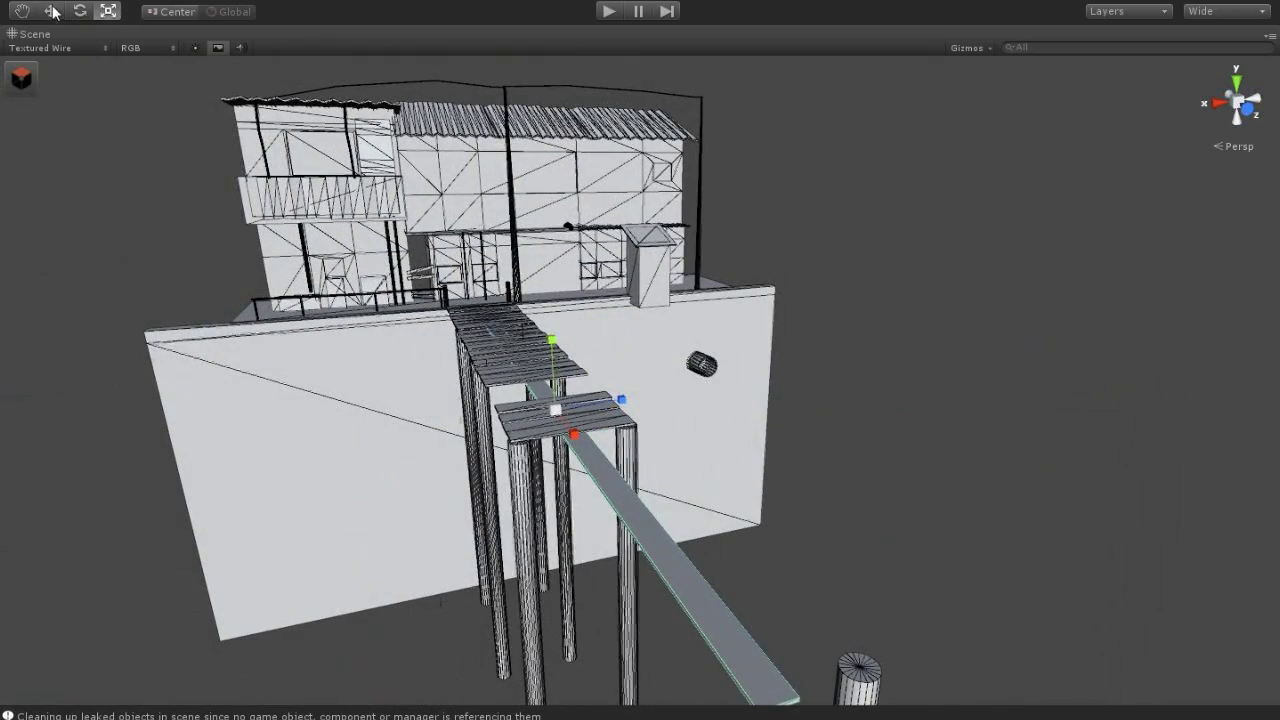
# Slide the long beam along the walkway and move the two left posts beside it
pyautogui.moveTo(586, 405)
pyautogui.mouseDown()
pyautogui.moveTo(809, 514)
pyautogui.moveTo(808, 460)
pyautogui.mouseUp()
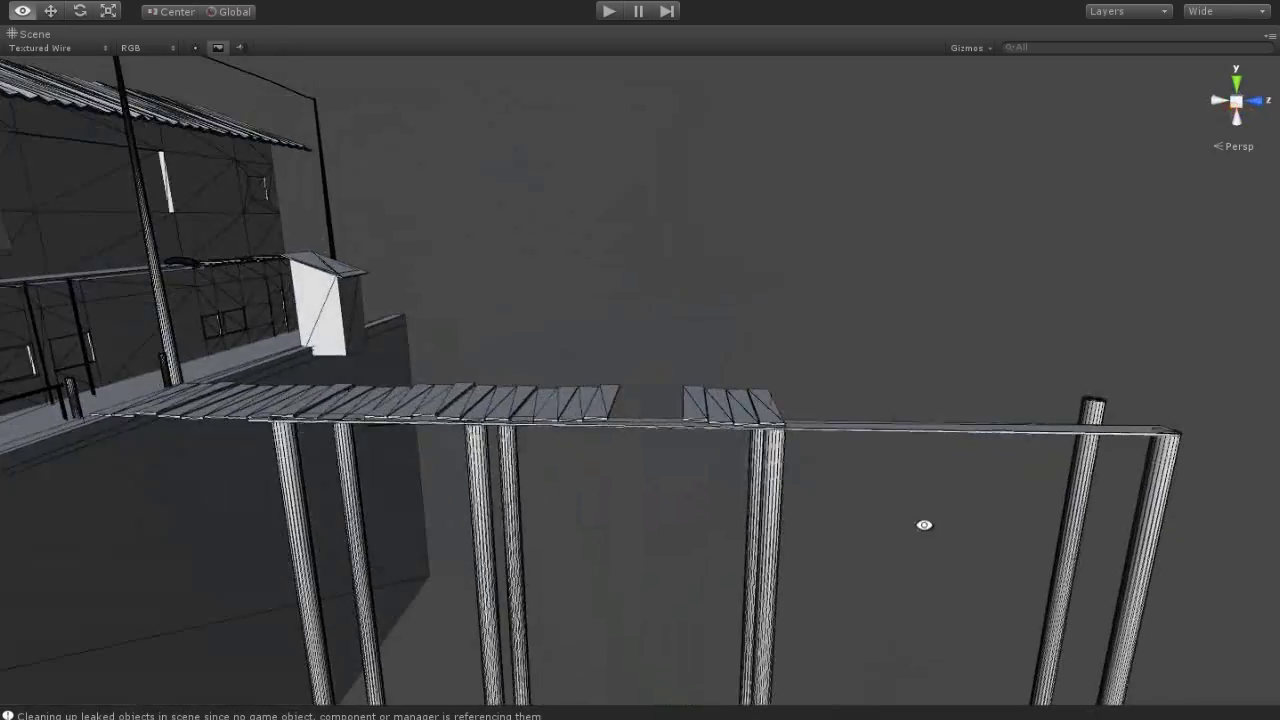
pyautogui.click(807, 448)
pyautogui.moveTo(968, 444); pyautogui.dragTo(316, 478)
pyautogui.scroll(-10, 759, 448)
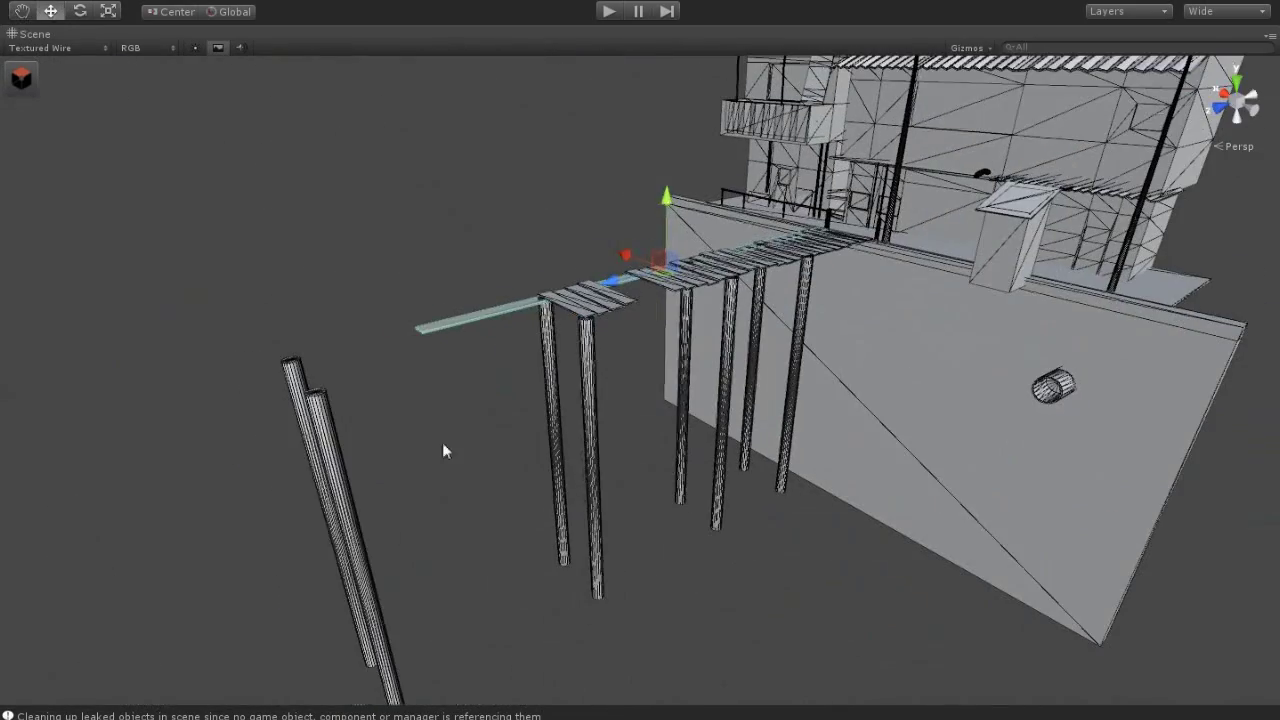
pyautogui.click(316, 478)
pyautogui.moveTo(279, 586)
pyautogui.mouseDown()
pyautogui.moveTo(439, 555)
pyautogui.moveTo(586, 414)
pyautogui.mouseUp()
pyautogui.scroll(3, 408, 443)
# Rotate a plank upright into a diagonal brace between the long boards
pyautogui.click(404, 440)
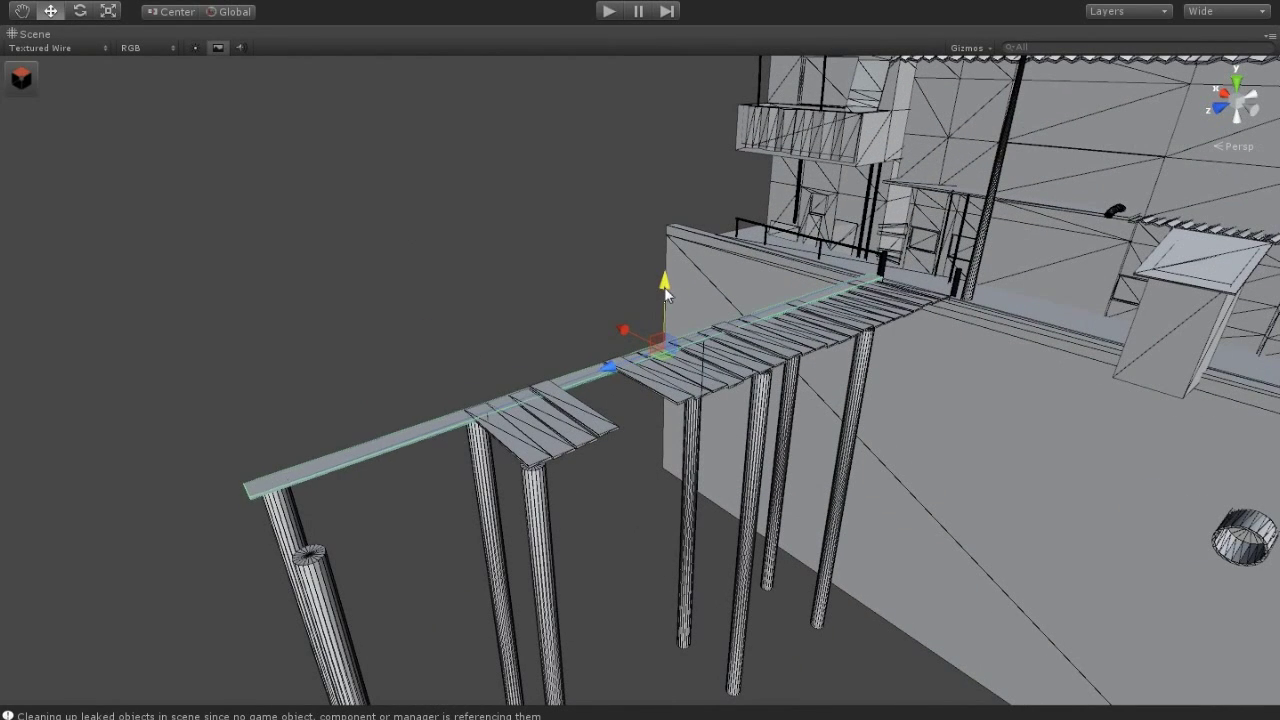
pyautogui.moveTo(664, 290)
pyautogui.keyDown('alt'); pyautogui.mouseDown()
pyautogui.moveTo(681, 386)
pyautogui.moveTo(535, 522)
pyautogui.mouseUp(); pyautogui.keyUp('alt')
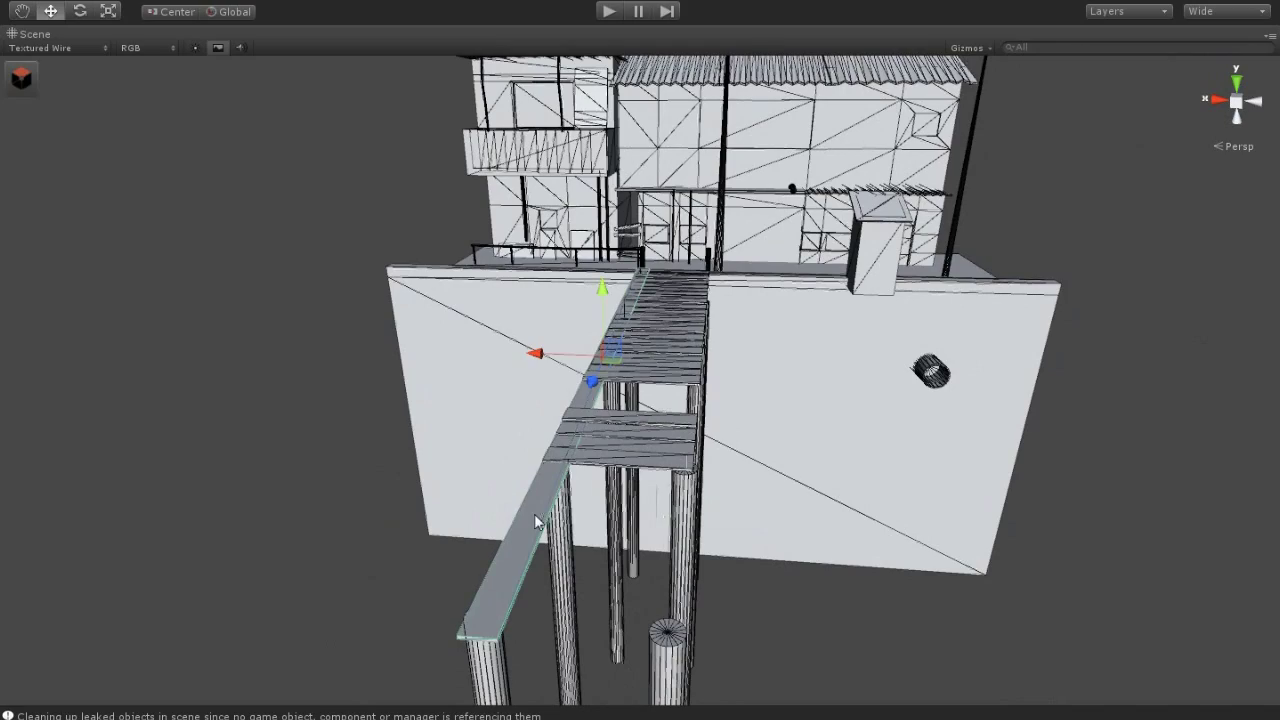
pyautogui.moveTo(749, 653)
pyautogui.keyDown('alt'); pyautogui.mouseDown()
pyautogui.moveTo(973, 524)
pyautogui.moveTo(702, 541)
pyautogui.mouseUp(); pyautogui.keyUp('alt')
pyautogui.scroll(5, 973, 524)
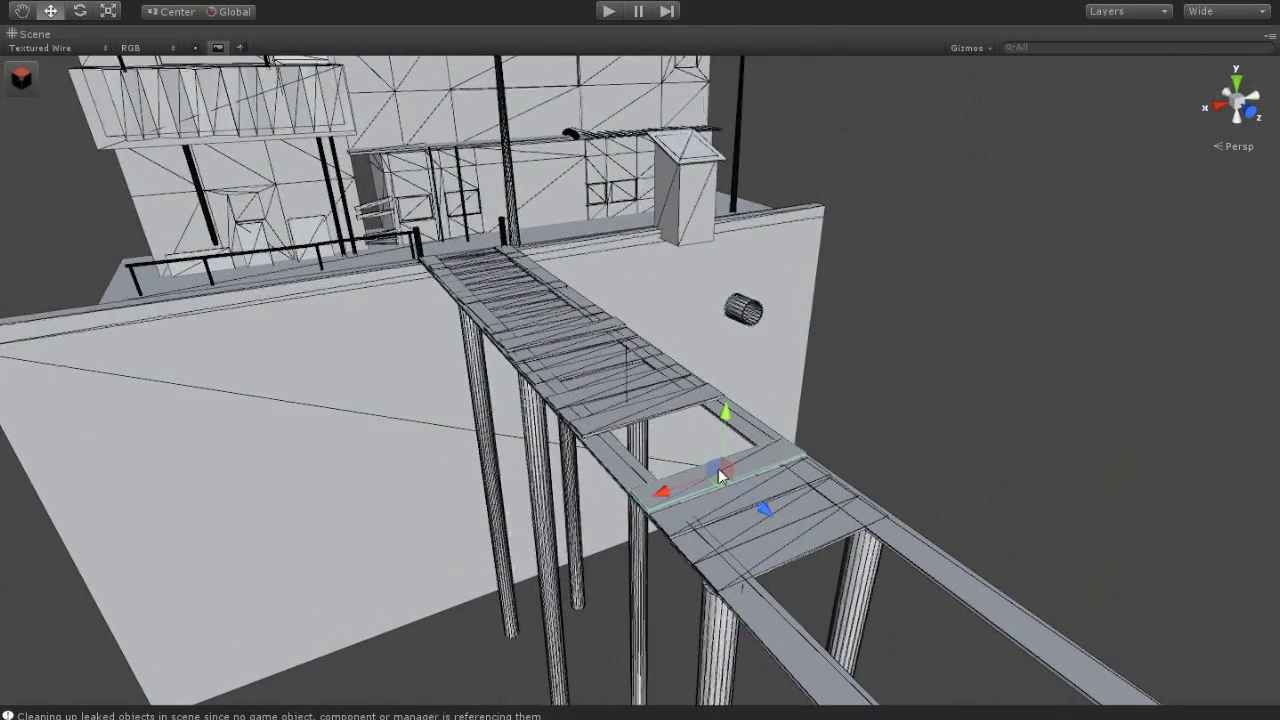
pyautogui.press('e')
pyautogui.moveTo(785, 522); pyautogui.dragTo(842, 524)
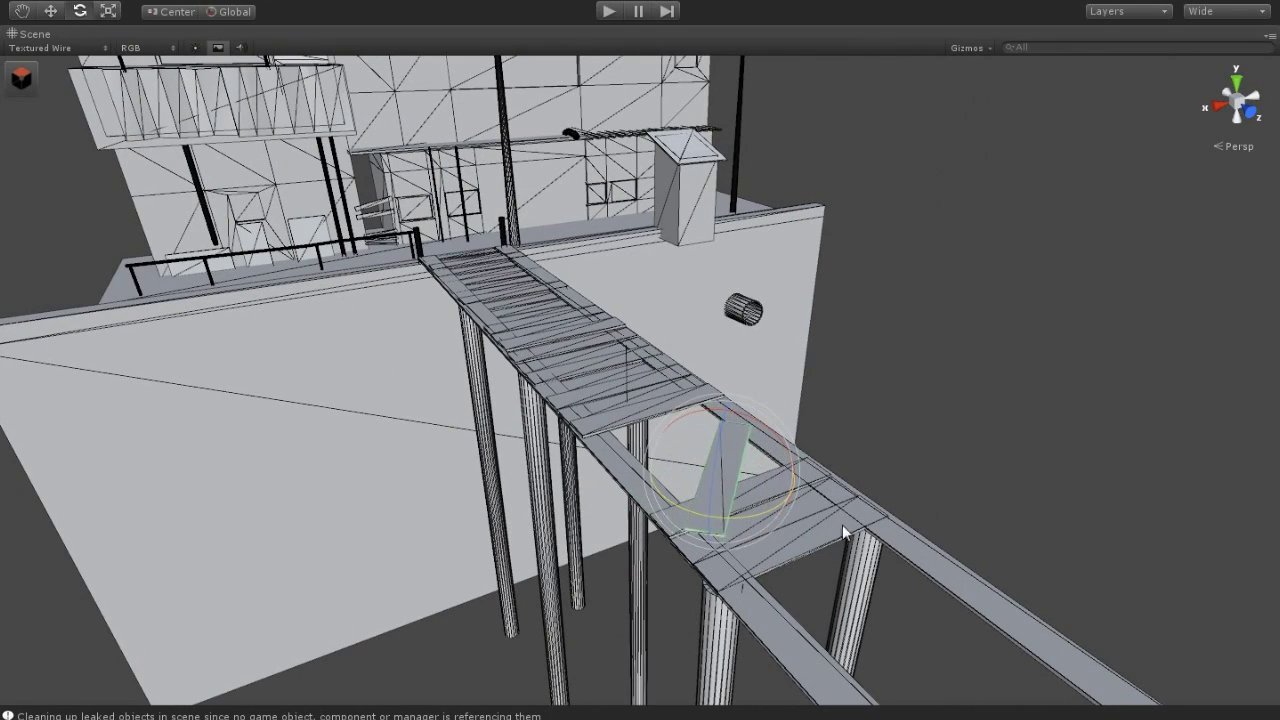
pyautogui.scroll(1, 406, 315)
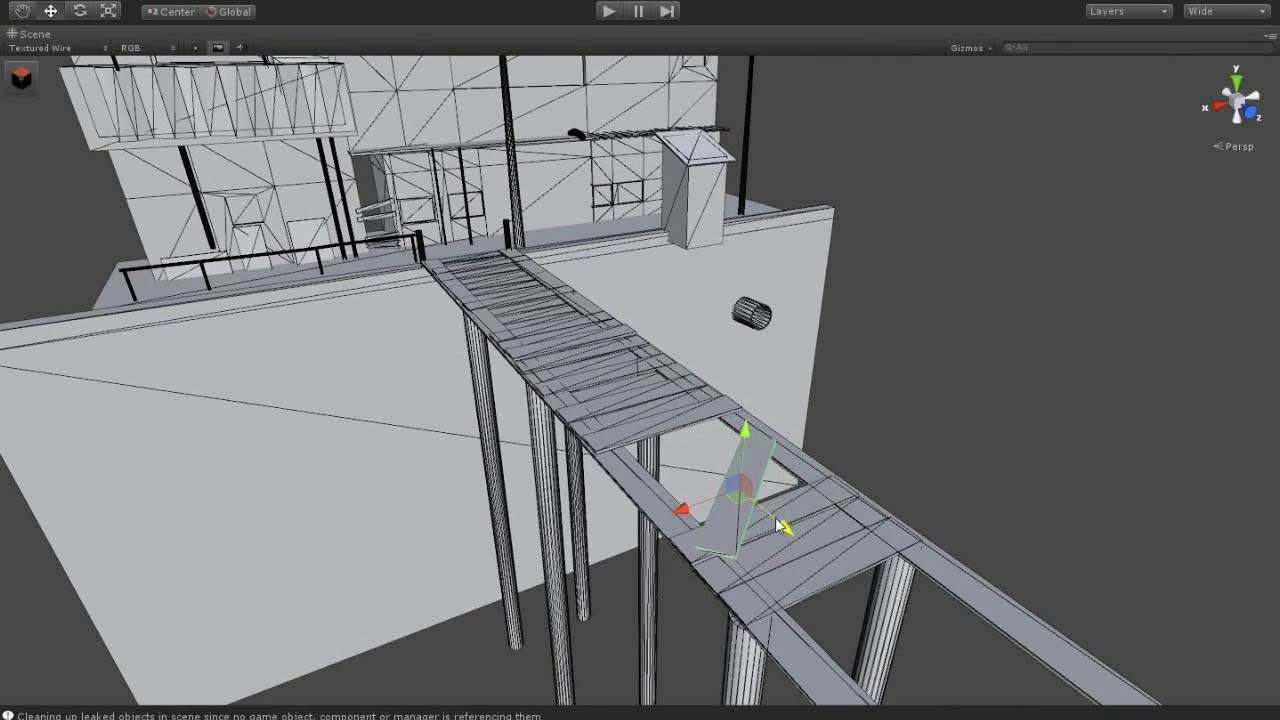
pyautogui.click(930, 440)
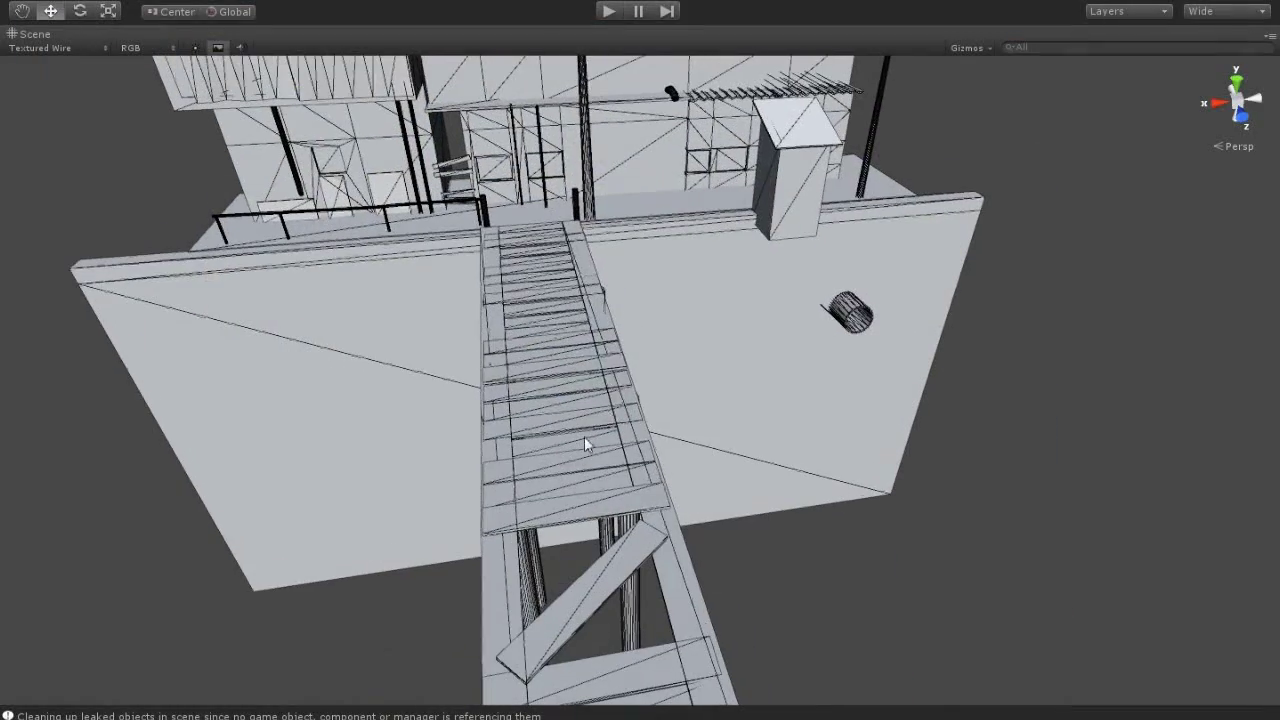
# Nudge a plank across the walkway and slide it down along its length
pyautogui.click(612, 376)
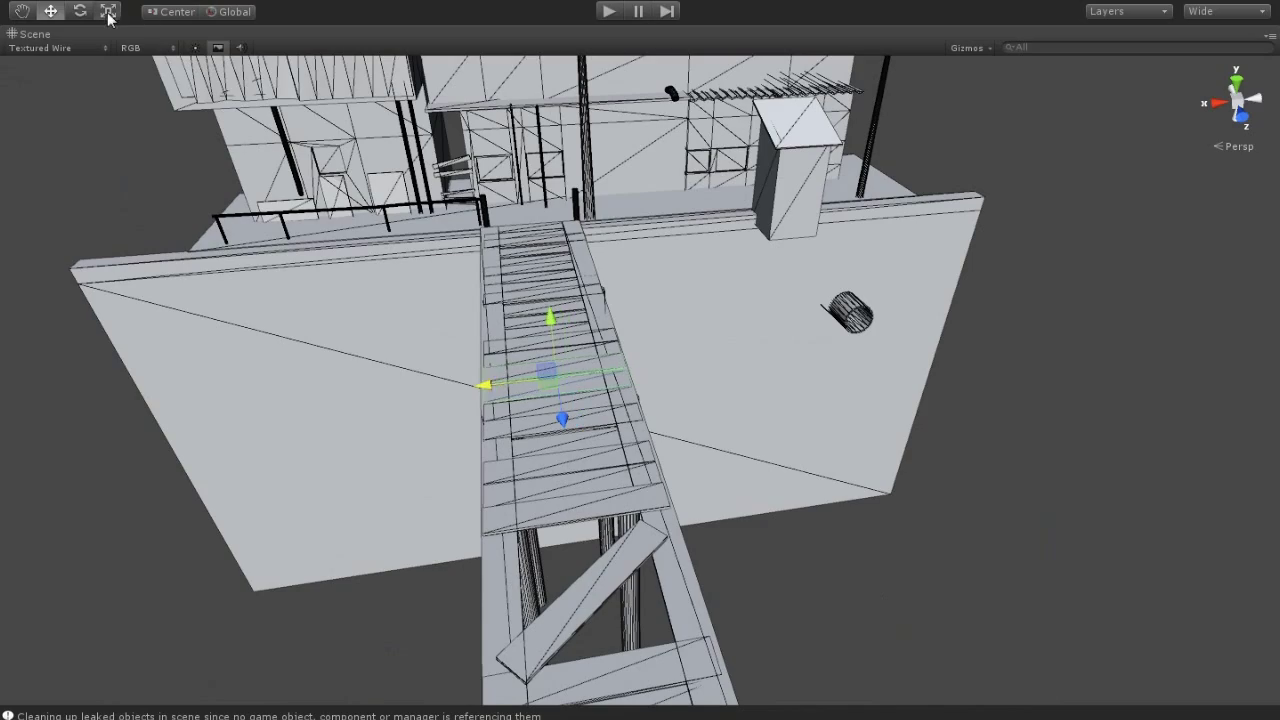
pyautogui.click(50, 11)
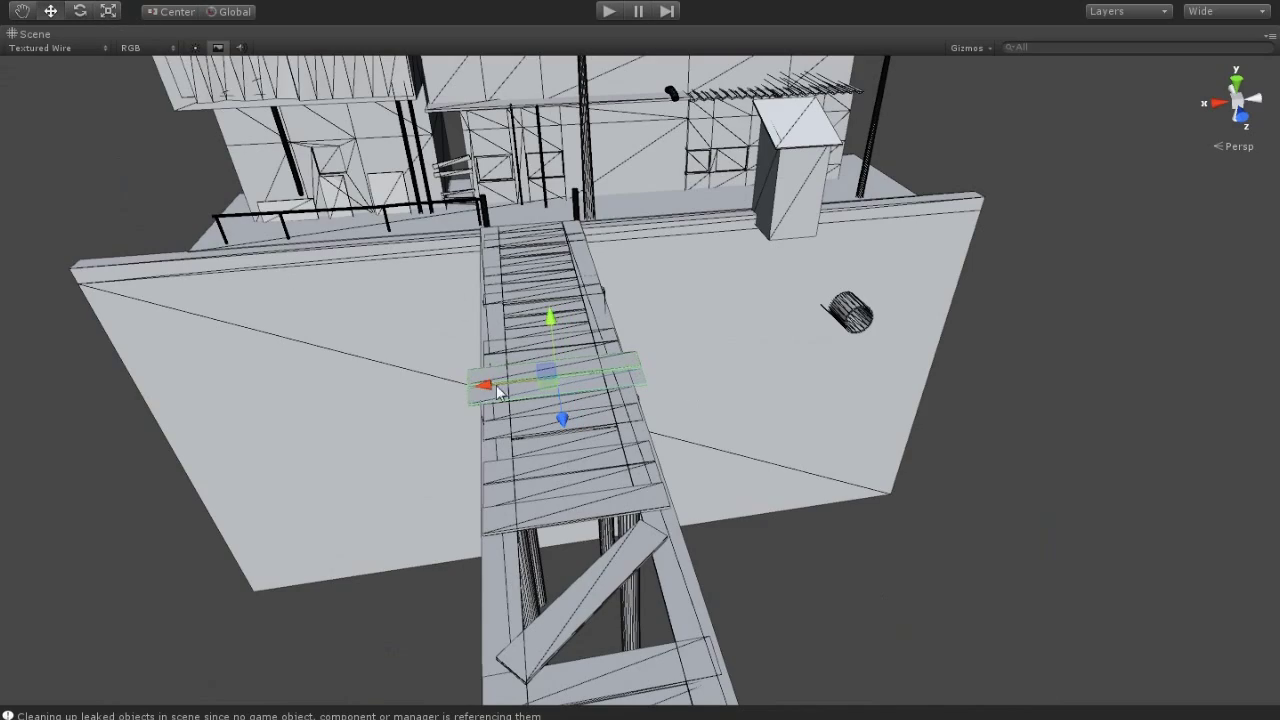
pyautogui.moveTo(500, 387); pyautogui.dragTo(522, 392)
pyautogui.keyDown('alt'); pyautogui.moveTo(941, 666); pyautogui.dragTo(581, 484); pyautogui.keyUp('alt')
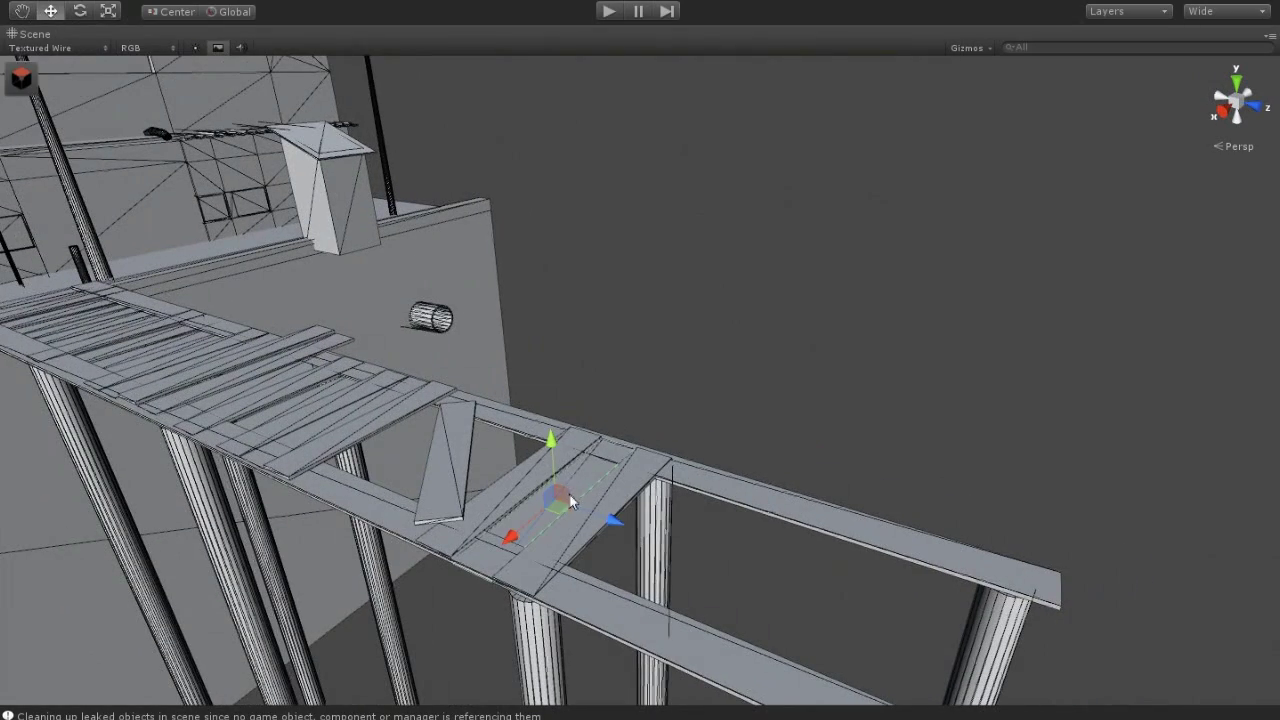
pyautogui.moveTo(570, 500)
pyautogui.keyDown('alt'); pyautogui.mouseDown()
pyautogui.moveTo(420, 506)
pyautogui.moveTo(495, 380)
pyautogui.mouseUp(); pyautogui.keyUp('alt')
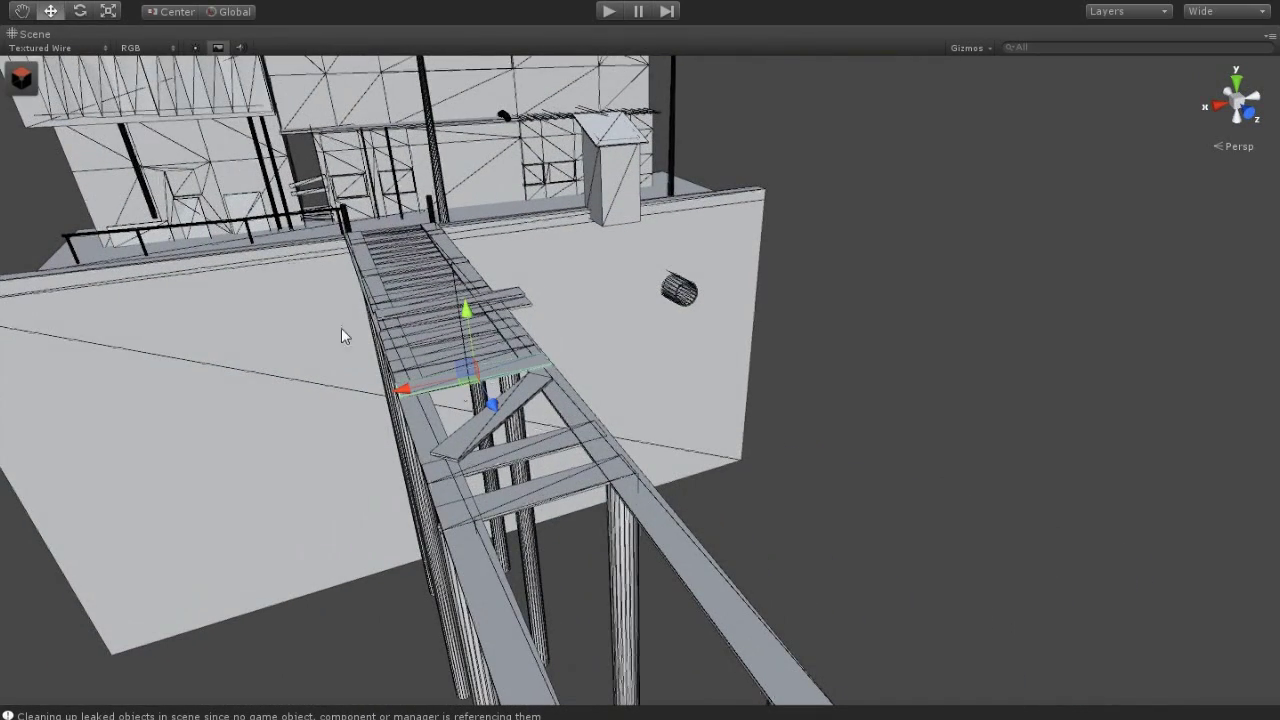
pyautogui.click(84, 11)
pyautogui.click(50, 11)
pyautogui.moveTo(470, 395)
pyautogui.mouseDown()
pyautogui.moveTo(507, 537)
pyautogui.moveTo(722, 455)
pyautogui.moveTo(705, 486)
pyautogui.moveTo(724, 492)
pyautogui.mouseUp()
# Reposition another plank as a crosspiece along the walkway's length
pyautogui.click(722, 455)
pyautogui.press('r')
pyautogui.click(50, 11)
pyautogui.moveTo(610, 355)
pyautogui.mouseDown()
pyautogui.moveTo(620, 391)
pyautogui.moveTo(711, 350)
pyautogui.moveTo(678, 324)
pyautogui.moveTo(663, 332)
pyautogui.mouseUp()
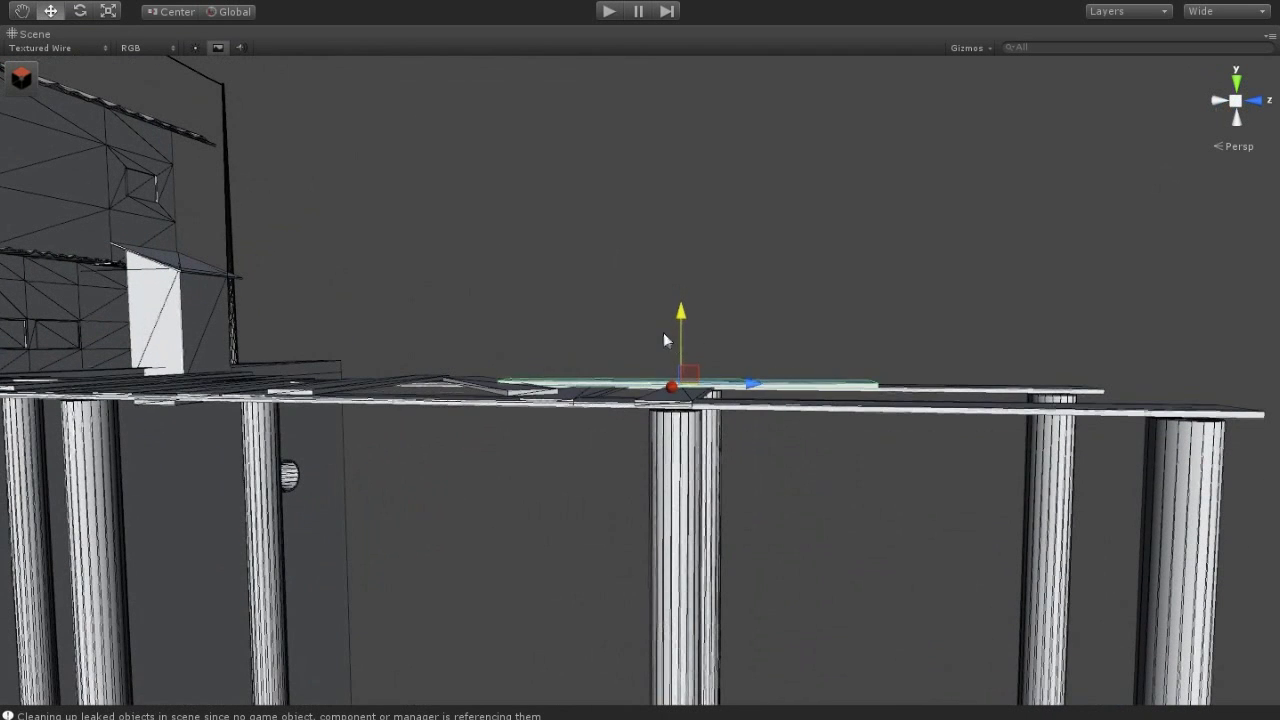
pyautogui.click(715, 398)
pyautogui.moveTo(723, 398)
pyautogui.mouseDown()
pyautogui.moveTo(834, 398)
pyautogui.moveTo(530, 444)
pyautogui.mouseUp()
pyautogui.click(777, 394)
pyautogui.moveTo(777, 394)
pyautogui.keyDown('alt'); pyautogui.mouseDown()
pyautogui.moveTo(619, 409)
pyautogui.moveTo(778, 437)
pyautogui.moveTo(600, 472)
pyautogui.mouseUp(); pyautogui.keyUp('alt')
# Slide one more plank across the walkway and move it to the far end
pyautogui.click(598, 475)
pyautogui.moveTo(522, 487)
pyautogui.mouseDown()
pyautogui.moveTo(570, 472)
pyautogui.moveTo(836, 527)
pyautogui.mouseUp()
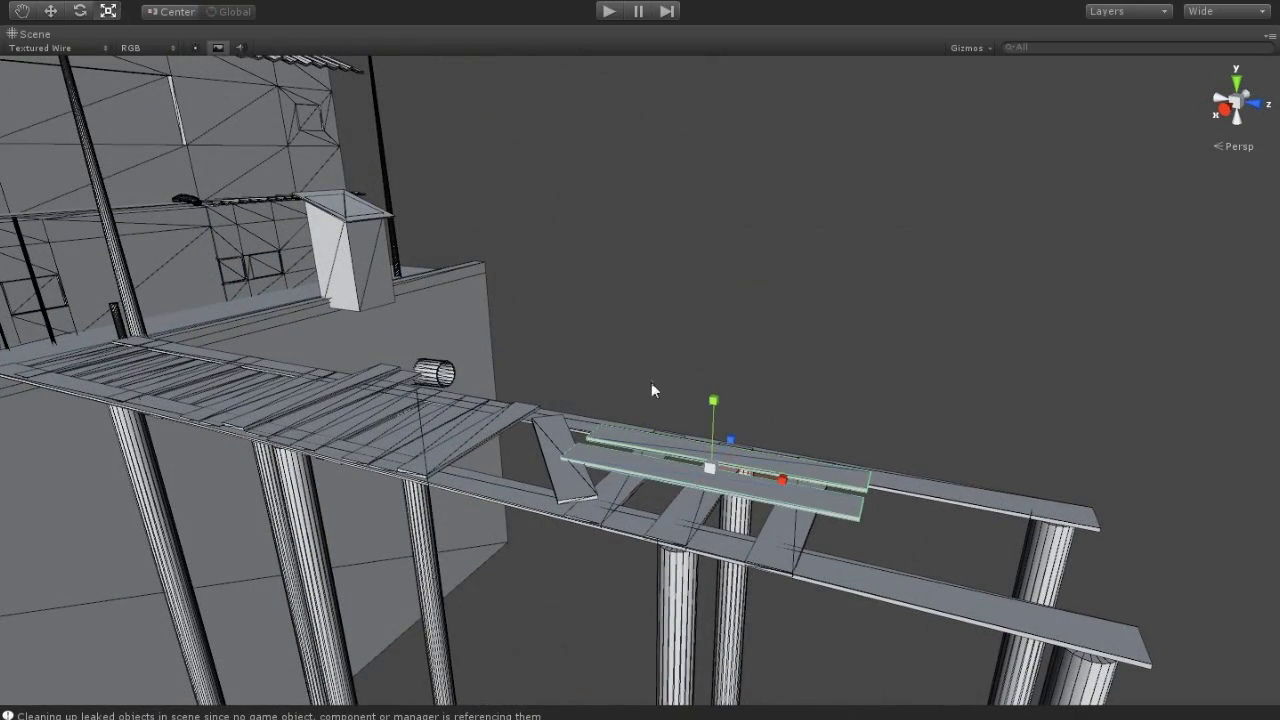
pyautogui.click(857, 463)
pyautogui.keyDown('alt'); pyautogui.moveTo(857, 463); pyautogui.dragTo(706, 390); pyautogui.keyUp('alt')
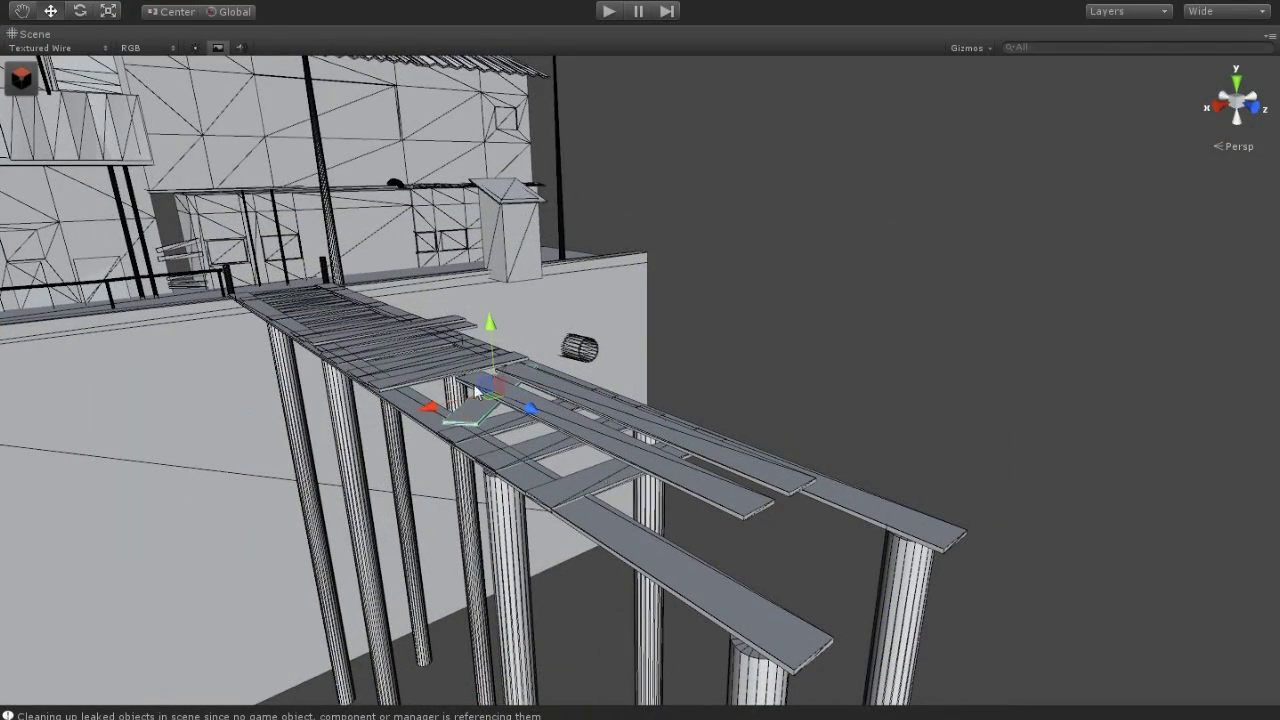
pyautogui.moveTo(527, 409); pyautogui.dragTo(686, 510)
pyautogui.click(808, 418)
pyautogui.moveTo(808, 418)
pyautogui.keyDown('alt'); pyautogui.mouseDown()
pyautogui.moveTo(546, 405)
pyautogui.moveTo(452, 356)
pyautogui.mouseUp(); pyautogui.keyUp('alt')
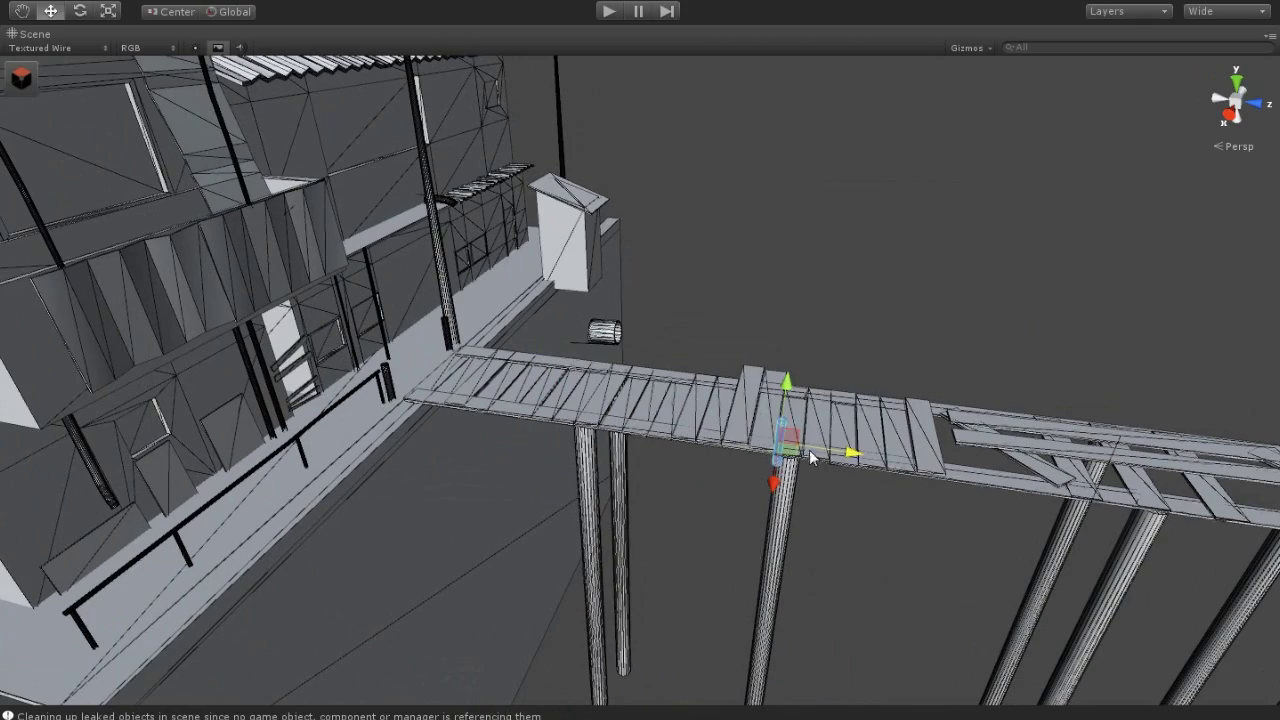
# Raise the black handrail post slightly above the walkway
pyautogui.moveTo(755, 390); pyautogui.dragTo(765, 375)
pyautogui.keyDown('alt'); pyautogui.moveTo(841, 342); pyautogui.dragTo(359, 364); pyautogui.keyUp('alt')
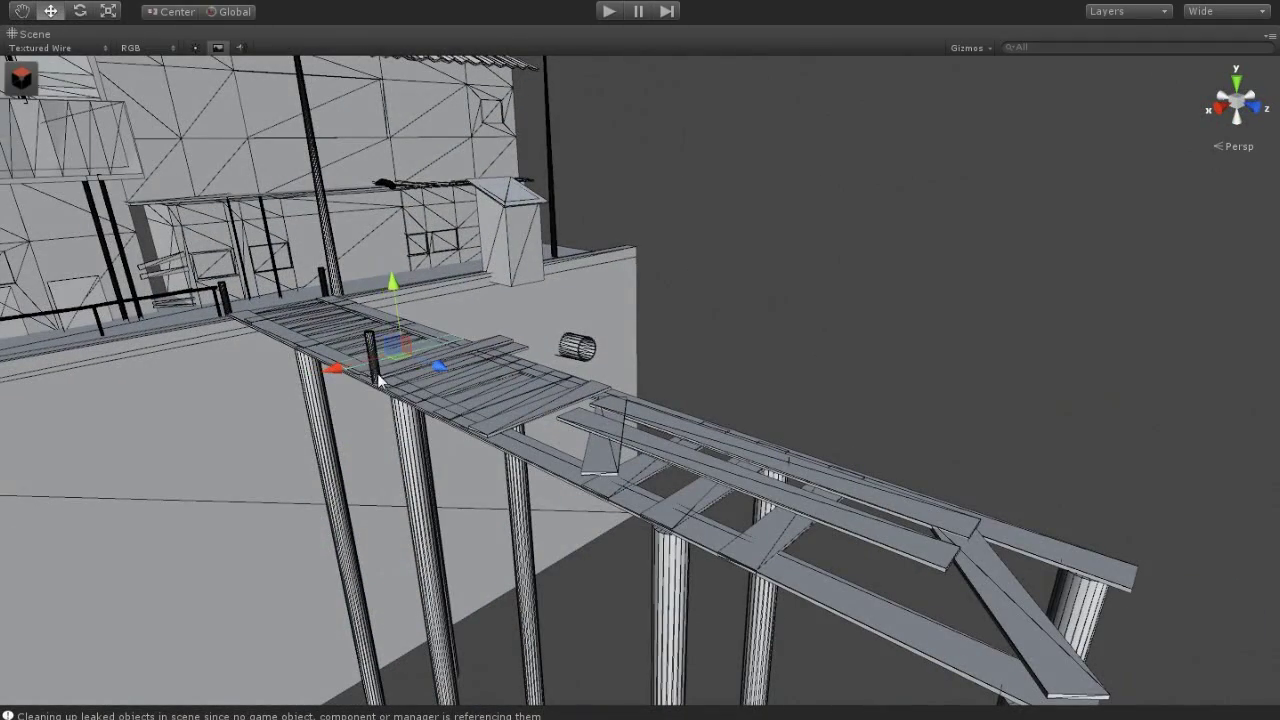
pyautogui.scroll(-3, 420, 448)
pyautogui.scroll(-2, 420, 448)
pyautogui.click(573, 462)
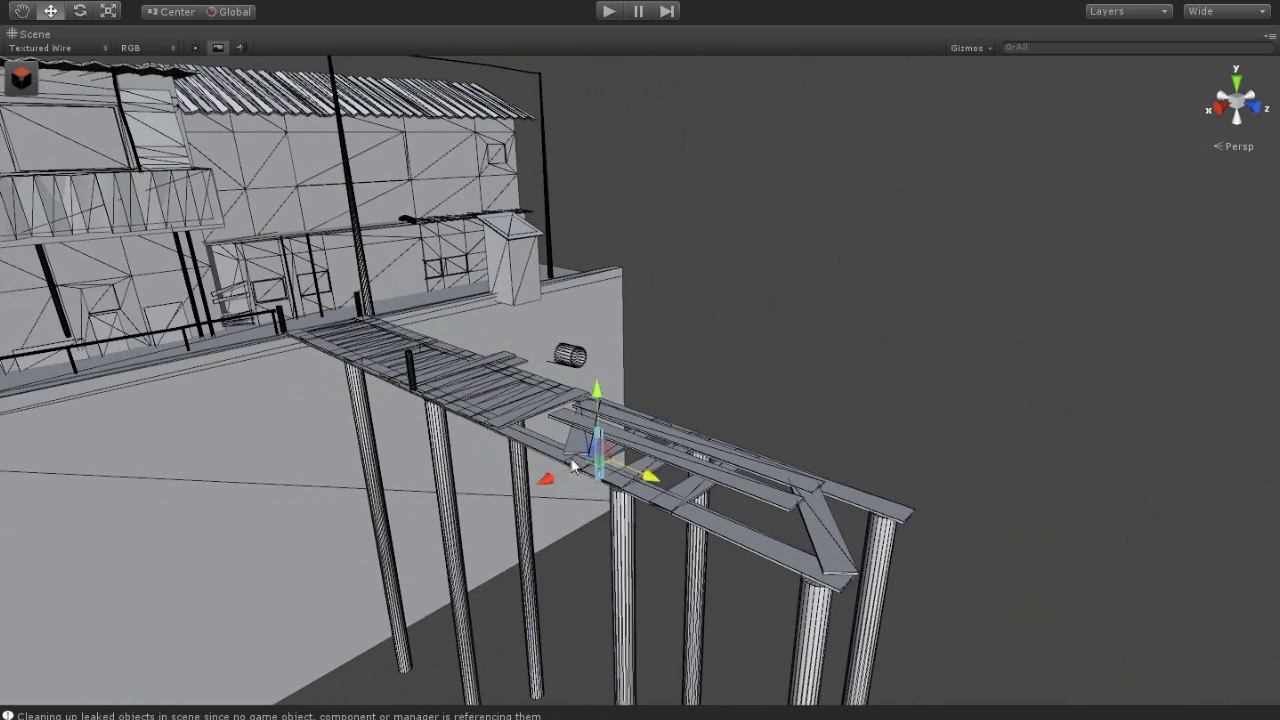
pyautogui.keyDown('alt'); pyautogui.moveTo(565, 465); pyautogui.dragTo(358, 390); pyautogui.keyUp('alt')
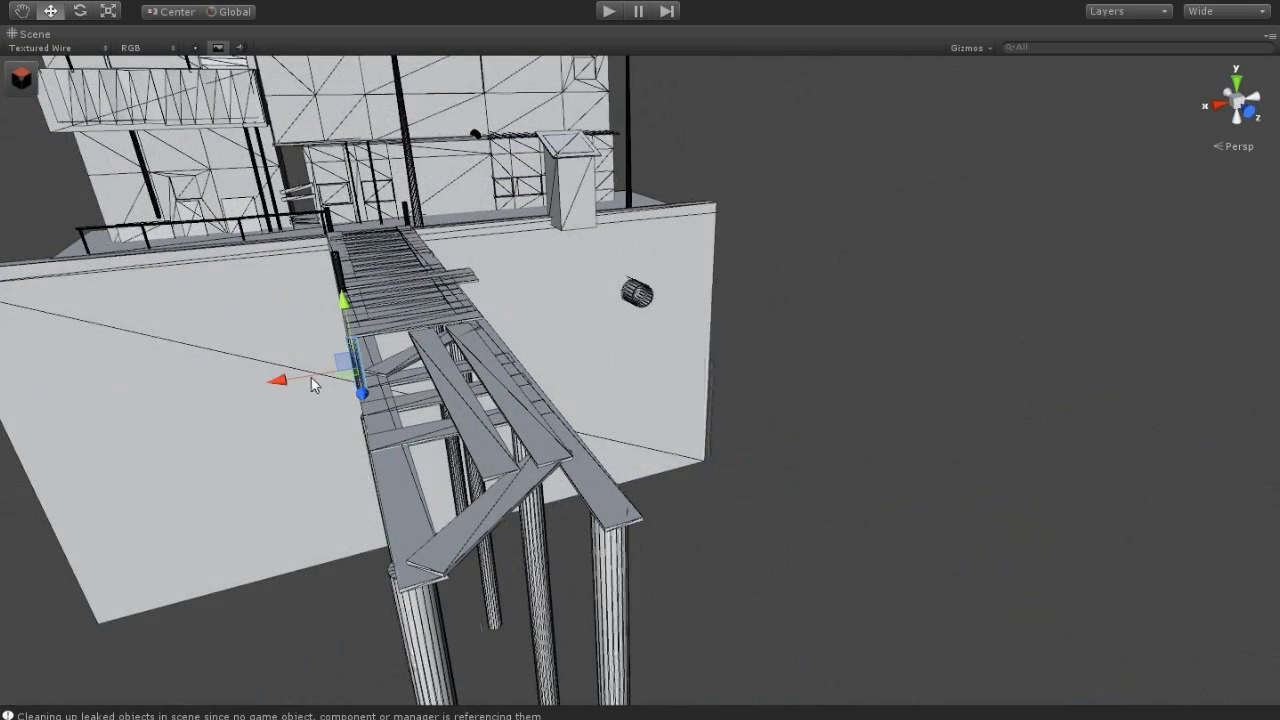
pyautogui.click(320, 569)
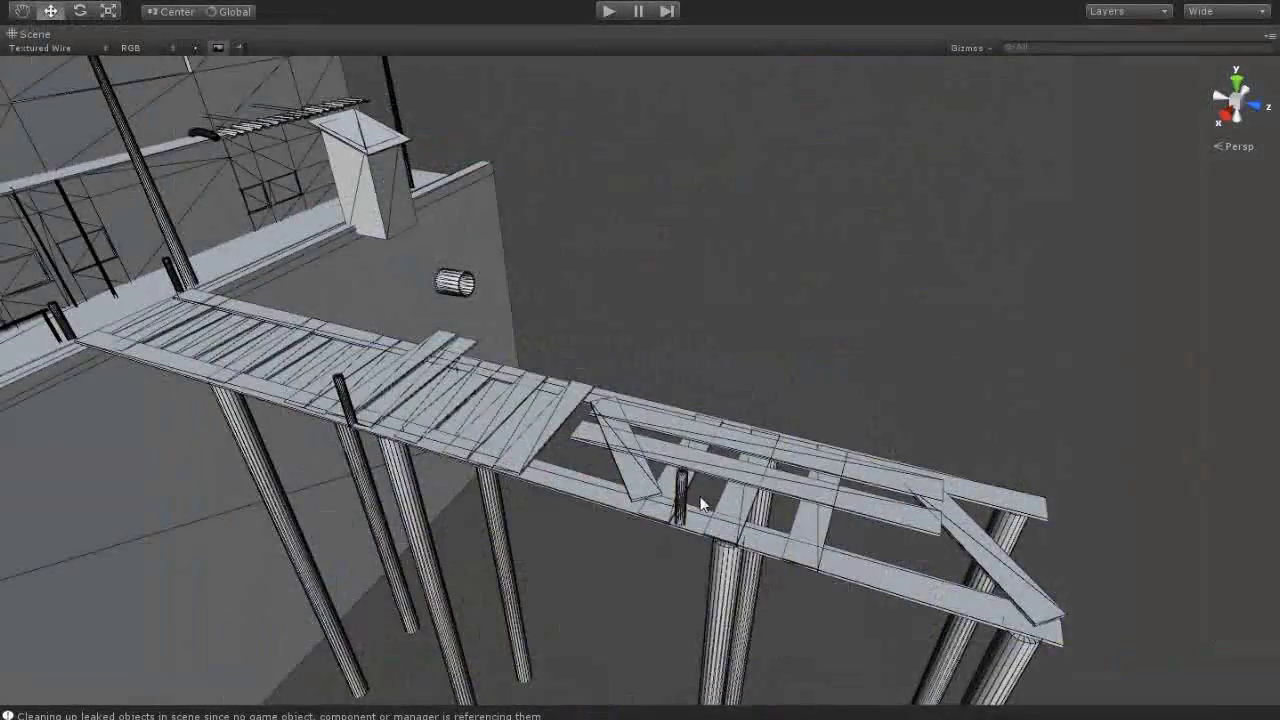
# Move two small posts up and along the walkway toward the wall end
pyautogui.keyDown('alt'); pyautogui.moveTo(694, 500); pyautogui.dragTo(629, 524); pyautogui.keyUp('alt')
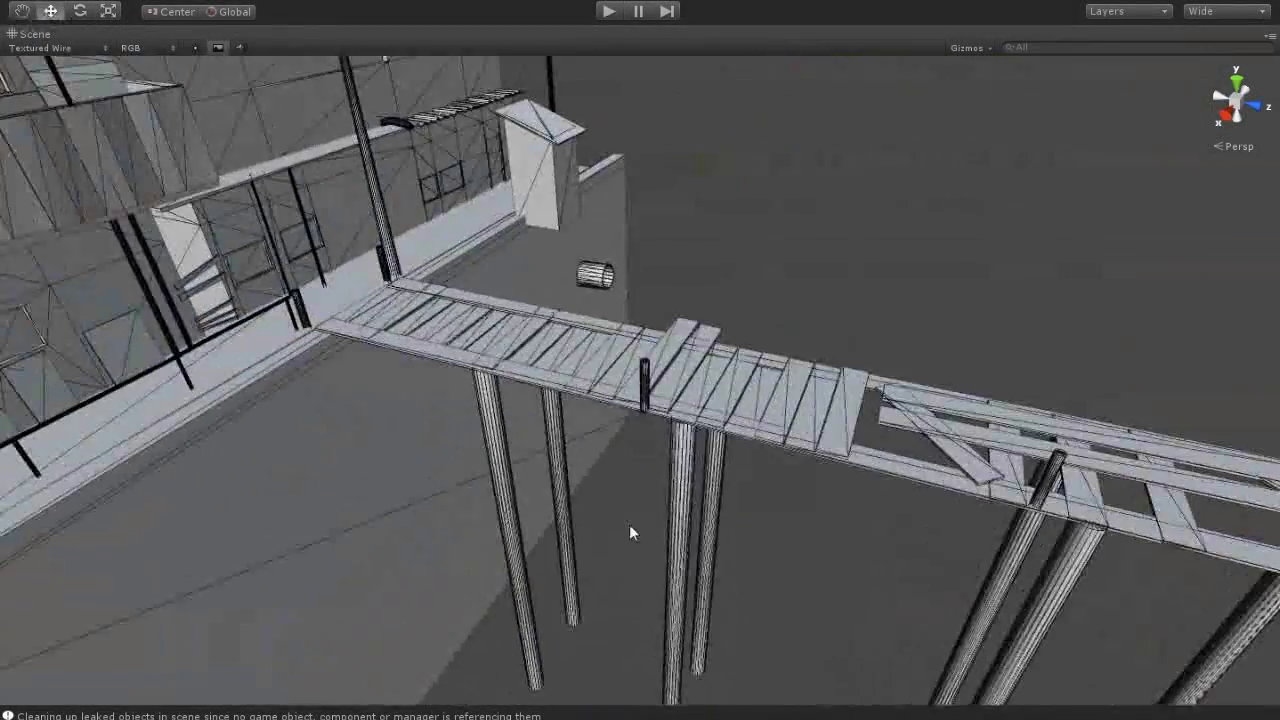
pyautogui.scroll(2, 641, 476)
pyautogui.keyDown('shift'); pyautogui.click(550, 393); pyautogui.keyUp('shift')
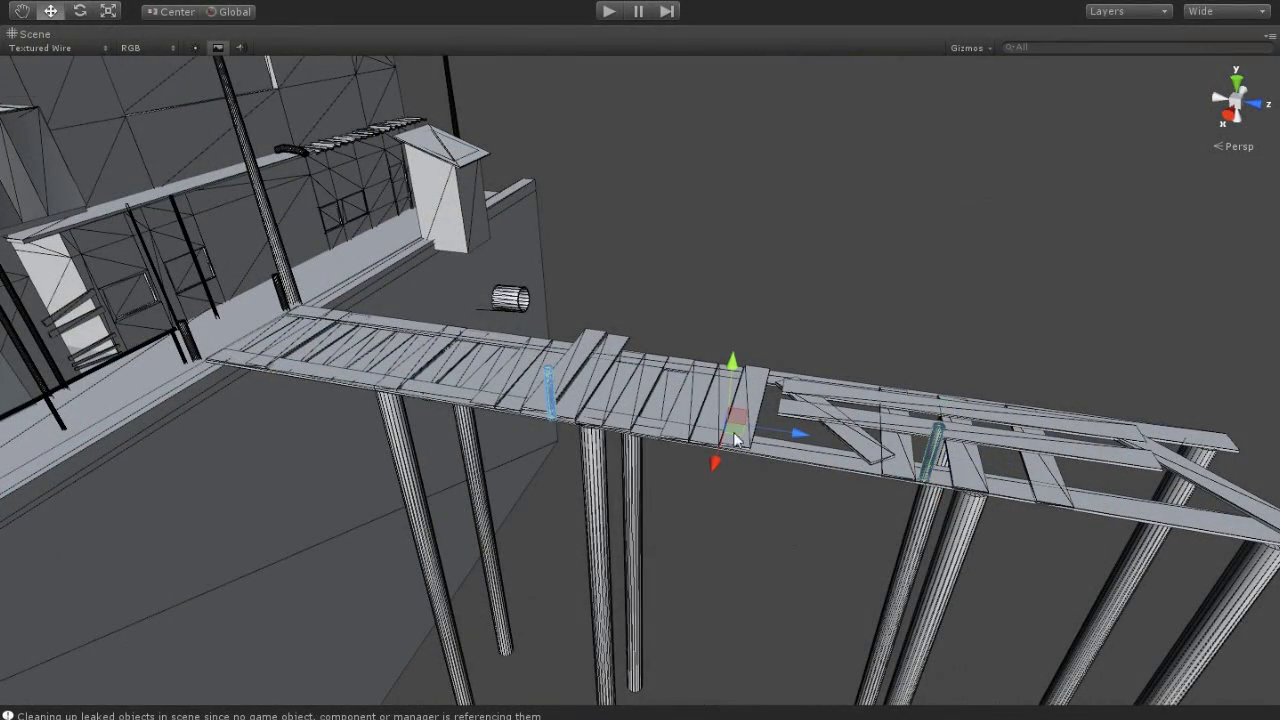
pyautogui.moveTo(716, 465); pyautogui.dragTo(745, 388)
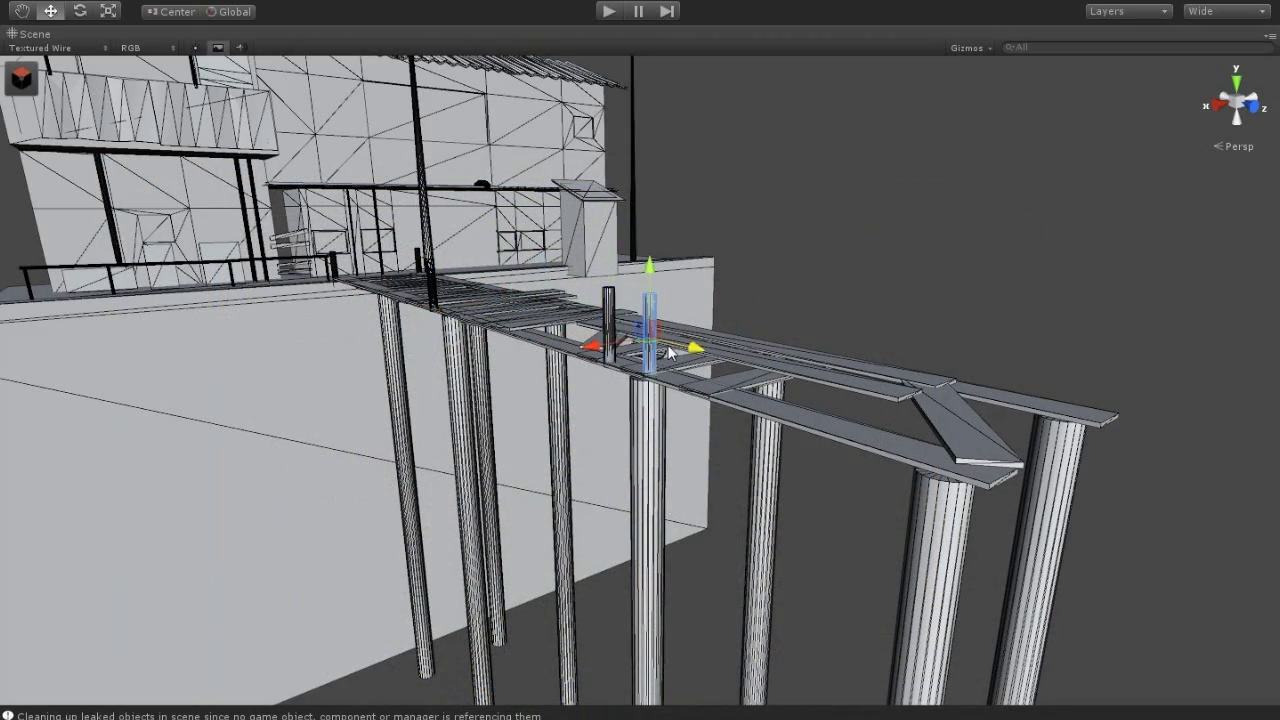
pyautogui.click(648, 358)
pyautogui.click(443, 322)
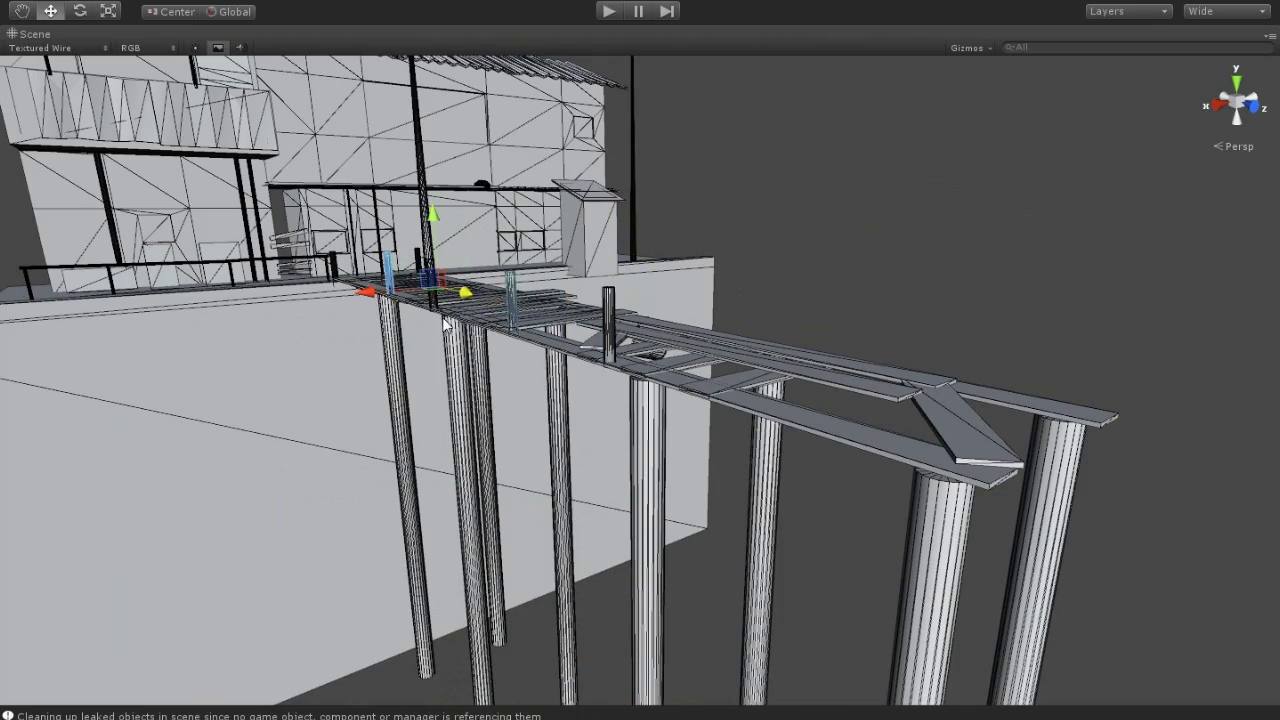
pyautogui.keyDown('alt'); pyautogui.moveTo(440, 300); pyautogui.dragTo(445, 522); pyautogui.keyUp('alt')
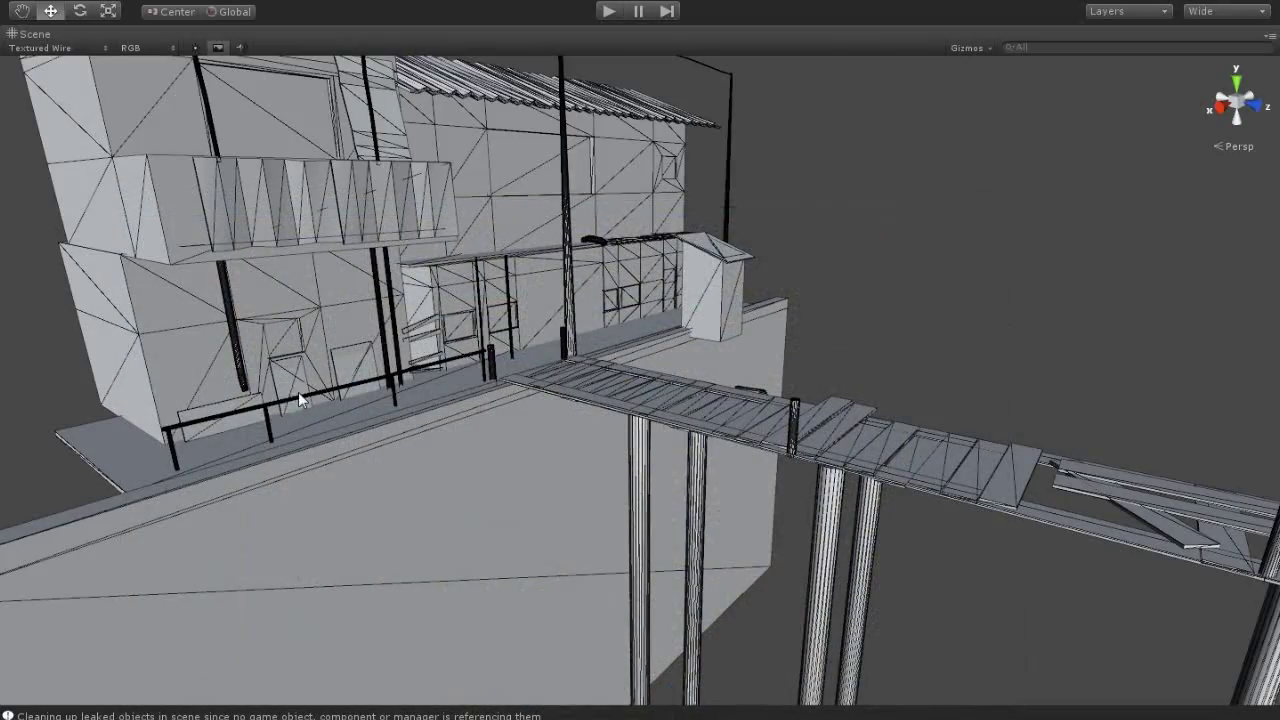
# Shift the building's railing along Z so it slides out over the walkway
pyautogui.click(281, 404)
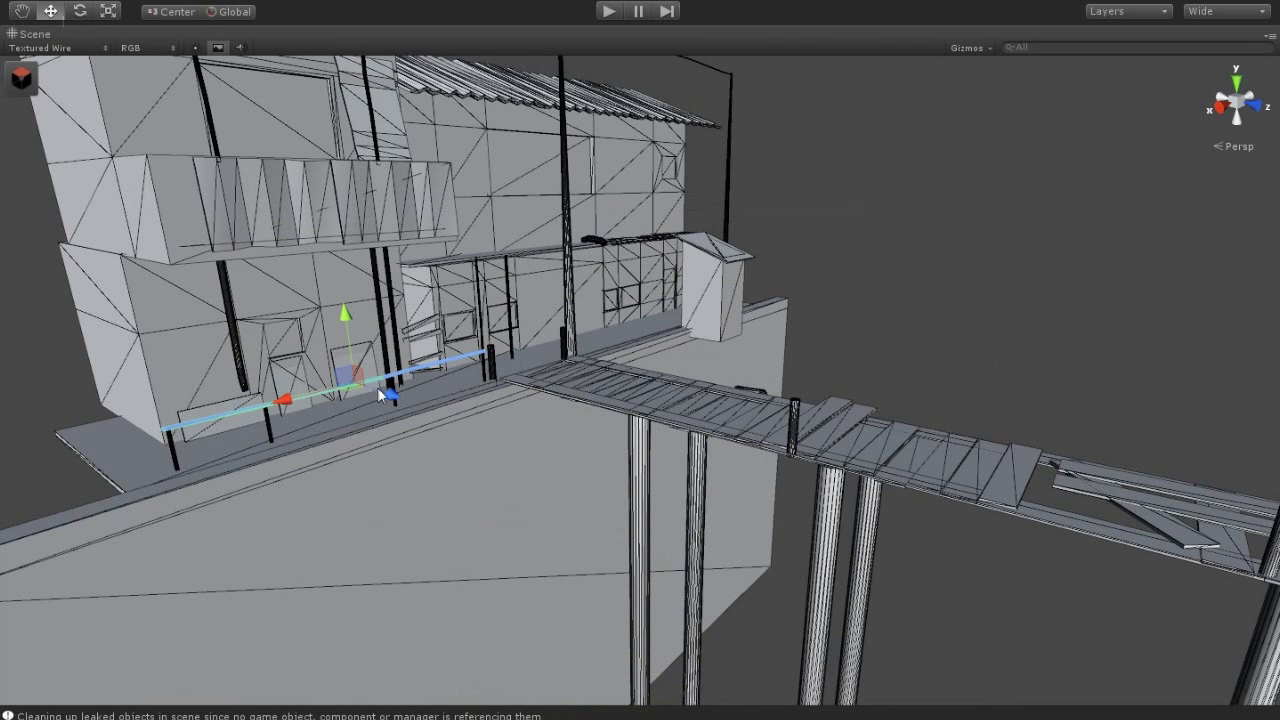
pyautogui.moveTo(377, 390); pyautogui.dragTo(407, 380)
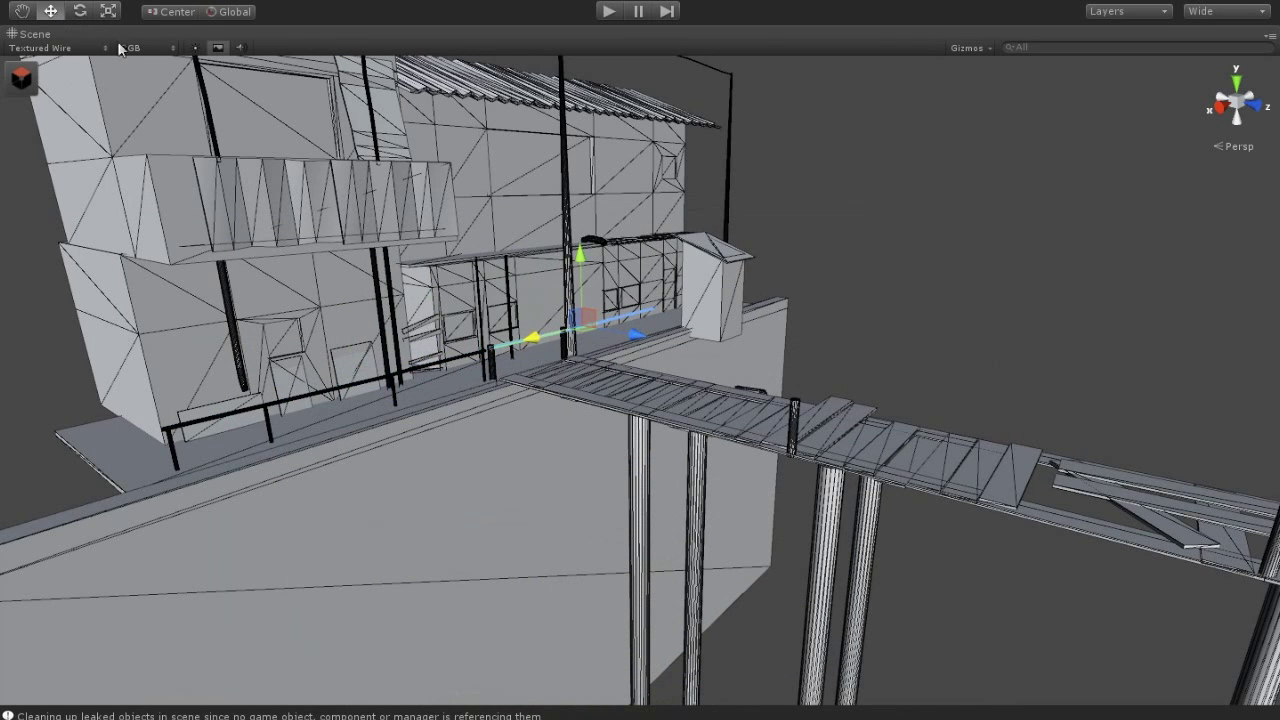
pyautogui.press('e')
pyautogui.keyDown('alt'); pyautogui.moveTo(437, 353); pyautogui.dragTo(818, 371); pyautogui.keyUp('alt')
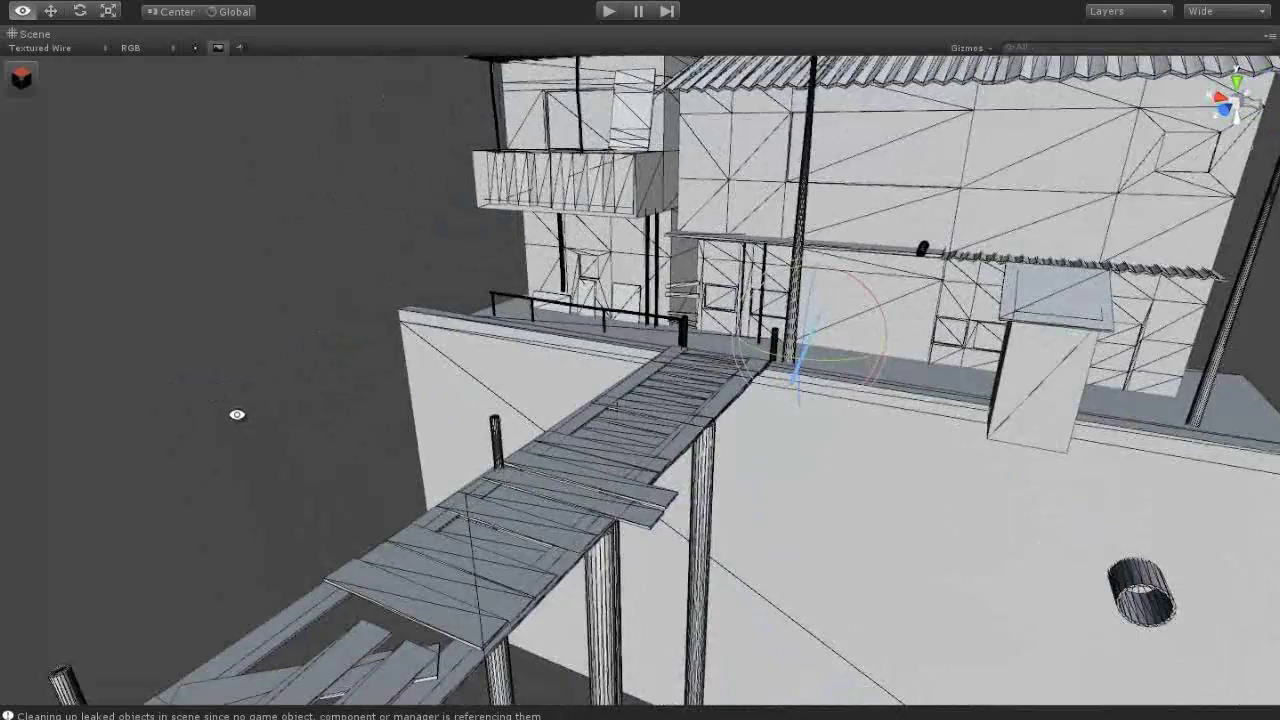
pyautogui.press('r')
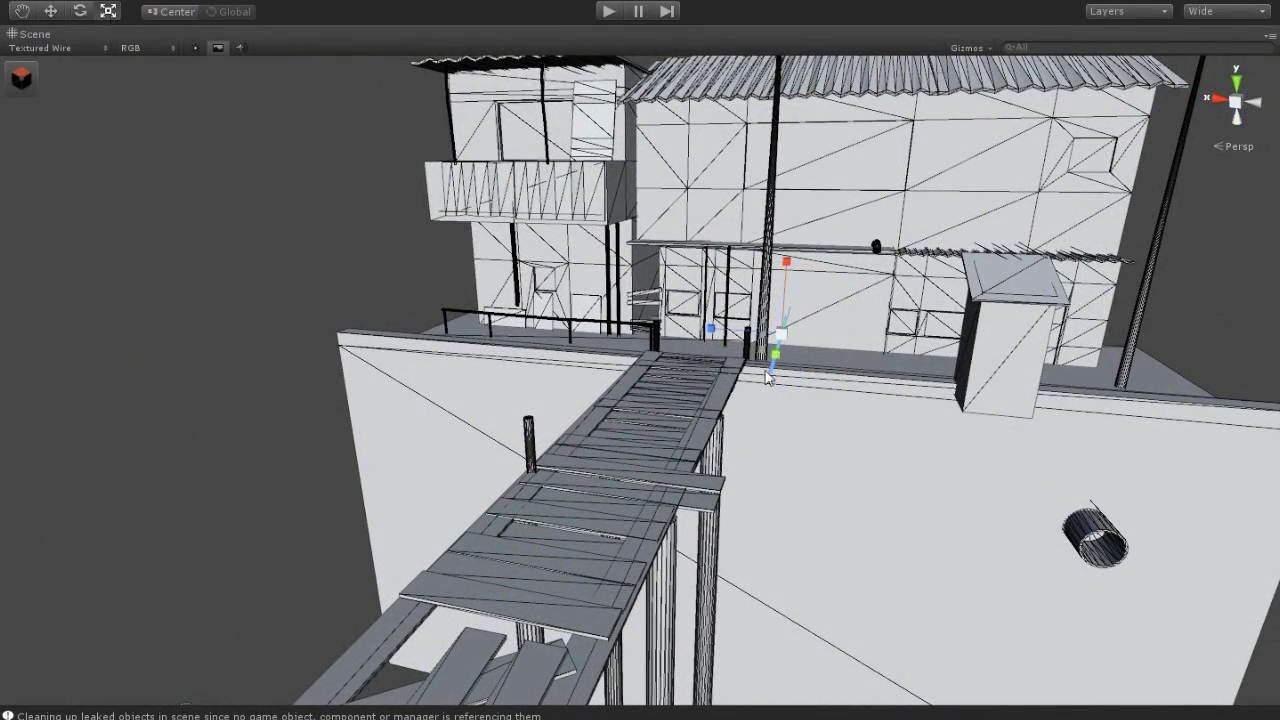
pyautogui.press('w')
pyautogui.moveTo(590, 347)
pyautogui.keyDown('alt'); pyautogui.mouseDown()
pyautogui.moveTo(860, 380)
pyautogui.moveTo(660, 390)
pyautogui.mouseUp(); pyautogui.keyUp('alt')
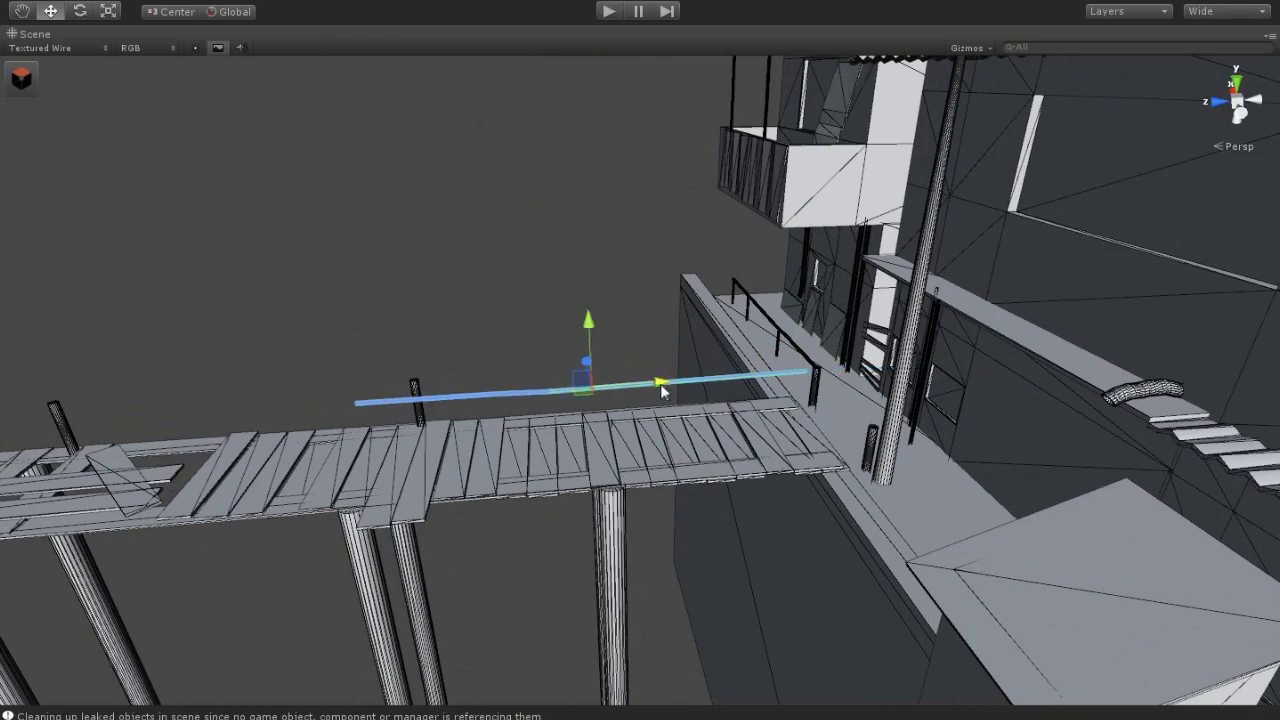
pyautogui.keyDown('alt'); pyautogui.moveTo(584, 378); pyautogui.dragTo(580, 510); pyautogui.keyUp('alt')
pyautogui.scroll(3, 580, 510)
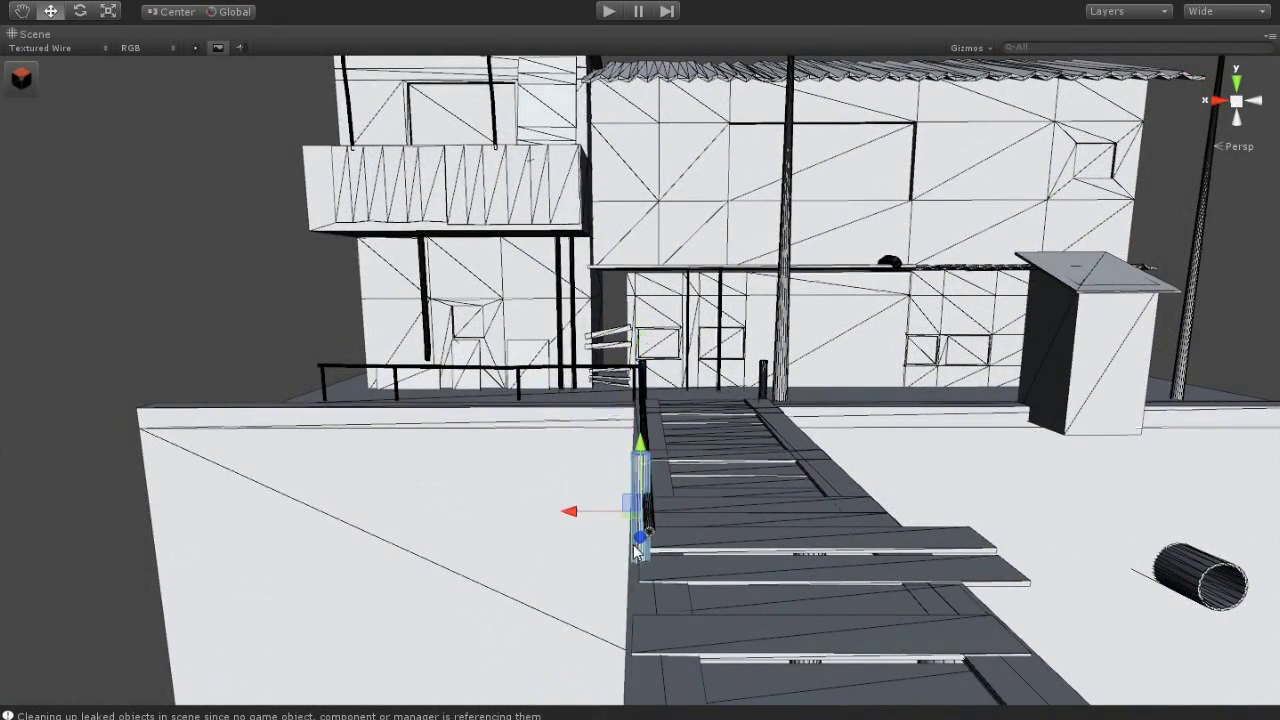
pyautogui.keyDown('alt'); pyautogui.moveTo(603, 518); pyautogui.dragTo(860, 508); pyautogui.keyUp('alt')
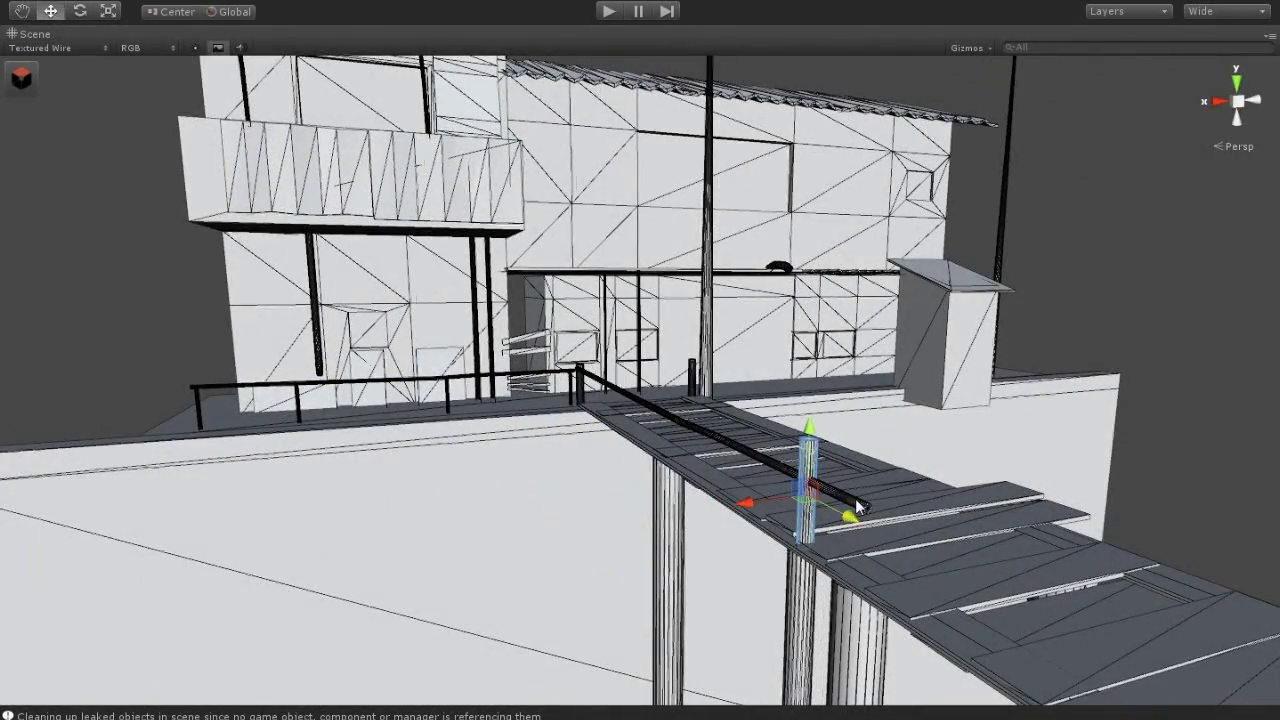
pyautogui.scroll(-4, 1026, 279)
# Select the handrail bar's end vertices in ProBuilder to stretch it along the walkway
pyautogui.click(682, 420)
pyautogui.press('f')
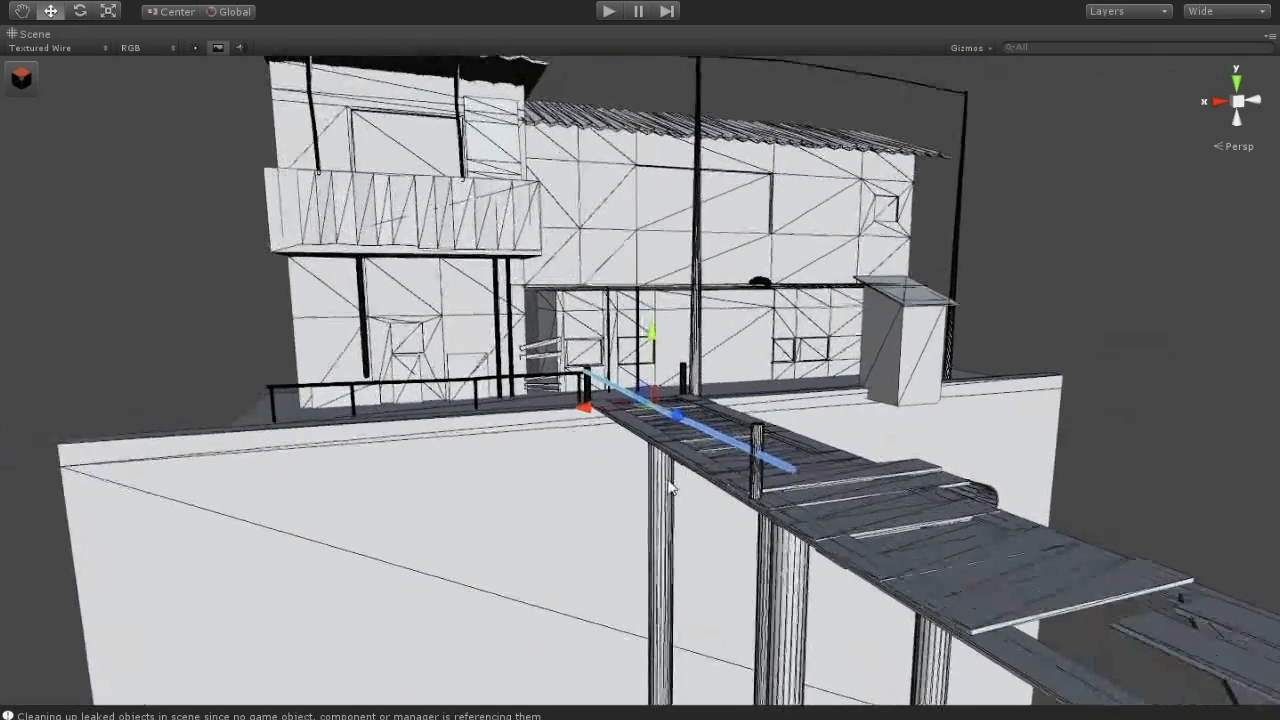
pyautogui.moveTo(915, 568); pyautogui.dragTo(772, 443)
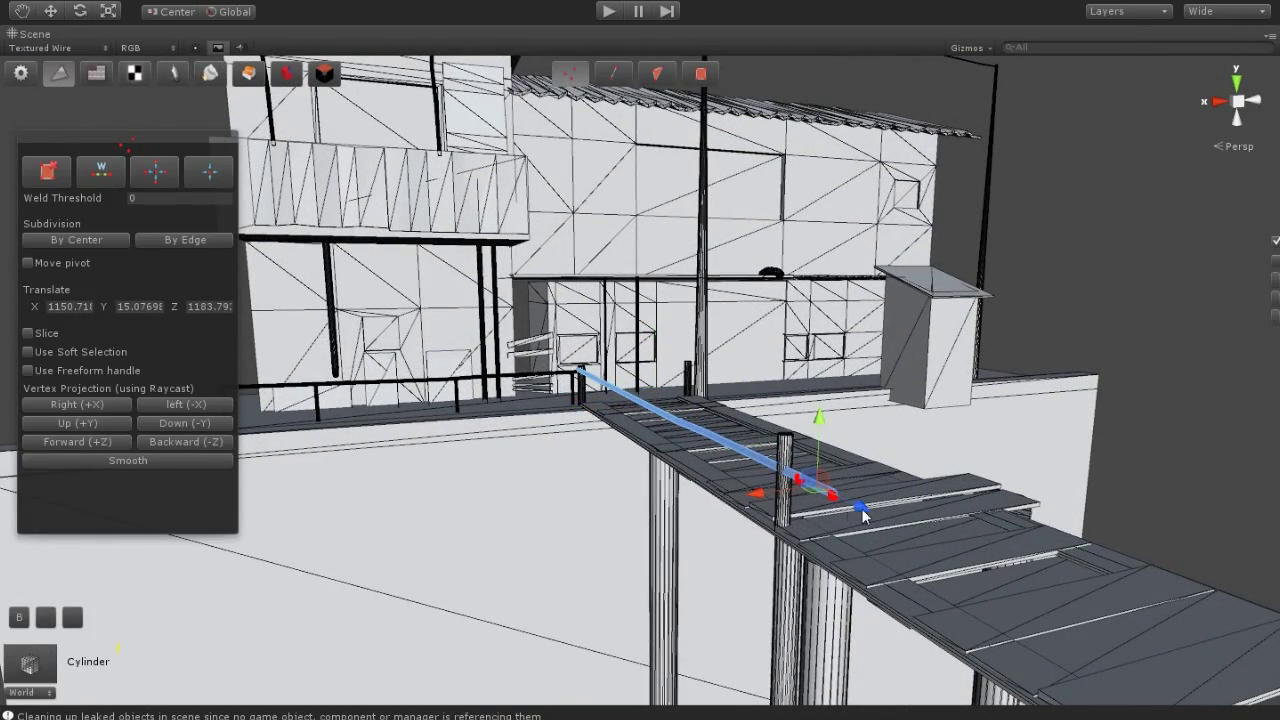
pyautogui.scroll(-5, 1152, 471)
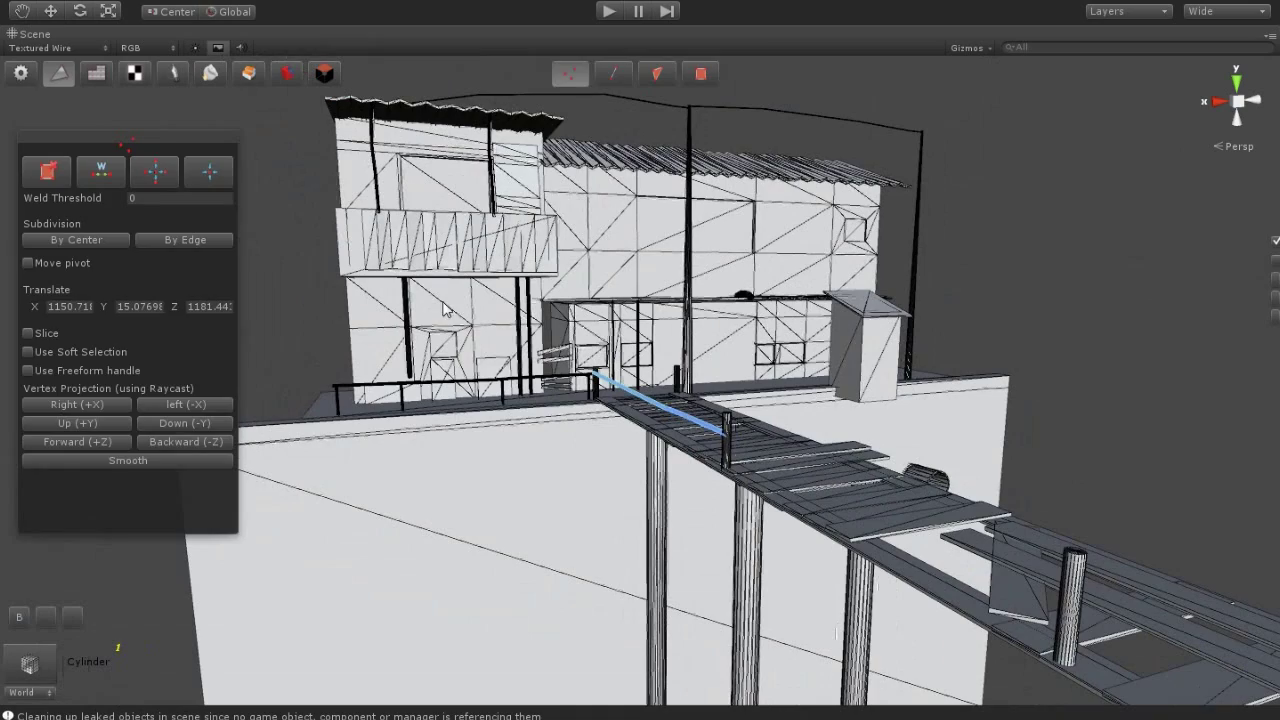
pyautogui.click(50, 11)
pyautogui.keyDown('alt'); pyautogui.moveTo(560, 480); pyautogui.dragTo(678, 604); pyautogui.keyUp('alt')
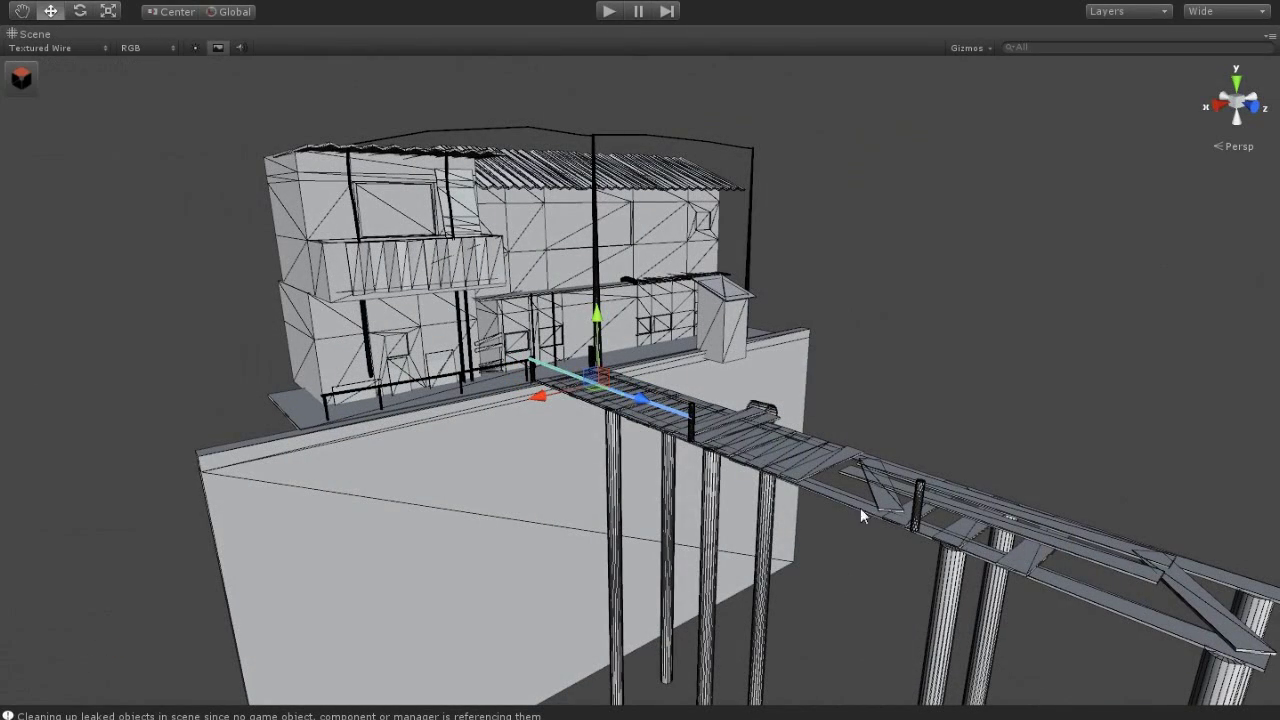
# Slide the far rail along the walkway, pull its end back, and stretch it over the posts
pyautogui.click(779, 460)
pyautogui.moveTo(768, 458)
pyautogui.mouseDown()
pyautogui.moveTo(787, 461)
pyautogui.moveTo(680, 515)
pyautogui.moveTo(554, 527)
pyautogui.mouseUp()
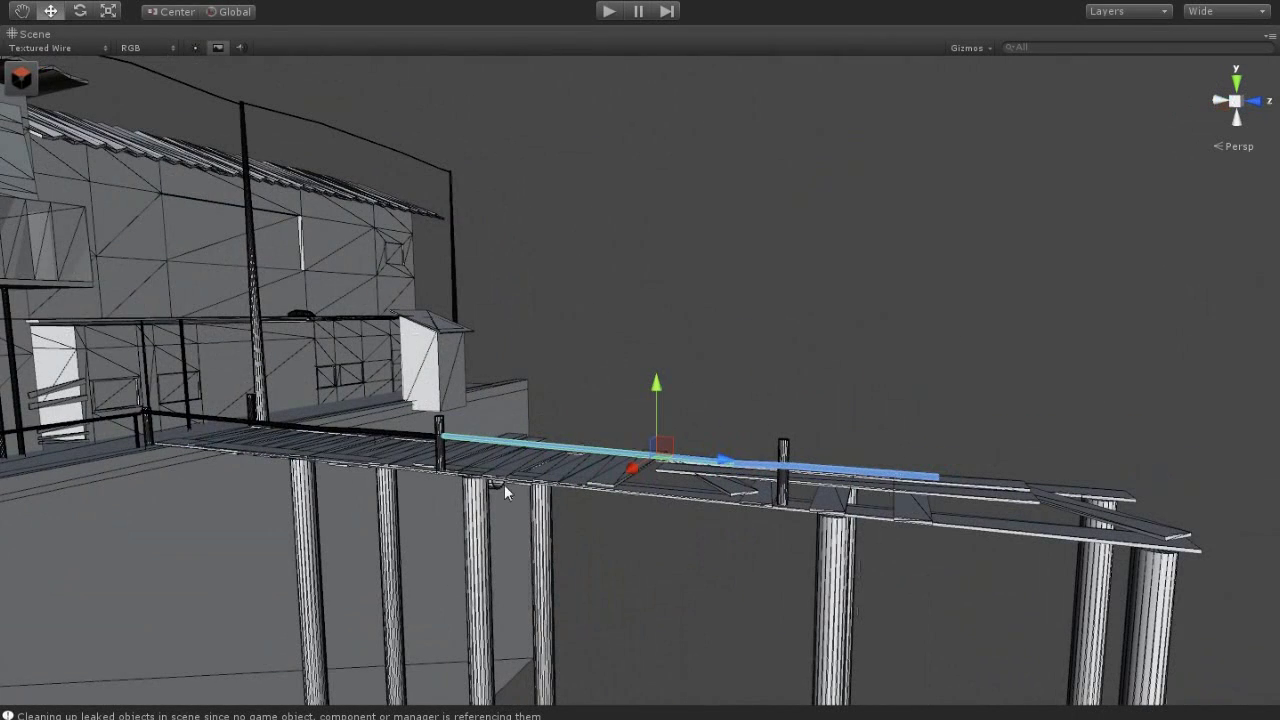
pyautogui.click(19, 76)
pyautogui.moveTo(985, 495)
pyautogui.mouseDown()
pyautogui.moveTo(840, 492)
pyautogui.moveTo(893, 483)
pyautogui.mouseUp()
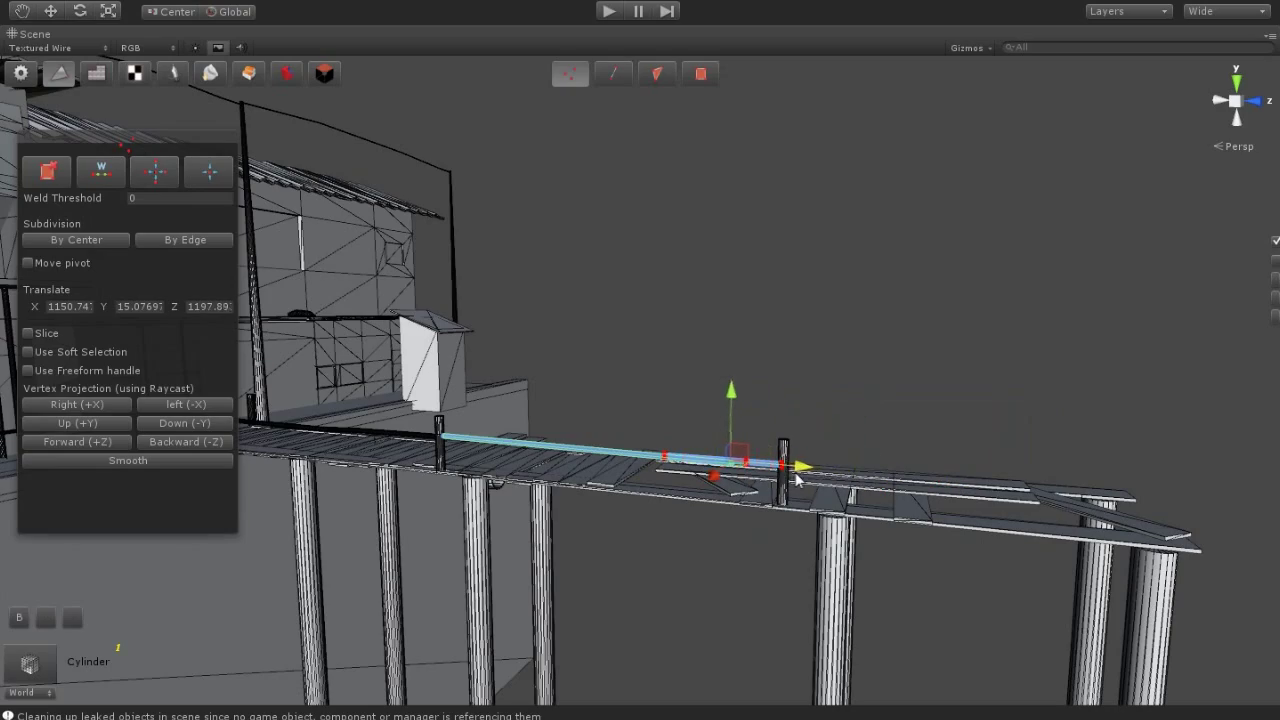
pyautogui.keyDown('alt'); pyautogui.moveTo(839, 437); pyautogui.dragTo(700, 420); pyautogui.keyUp('alt')
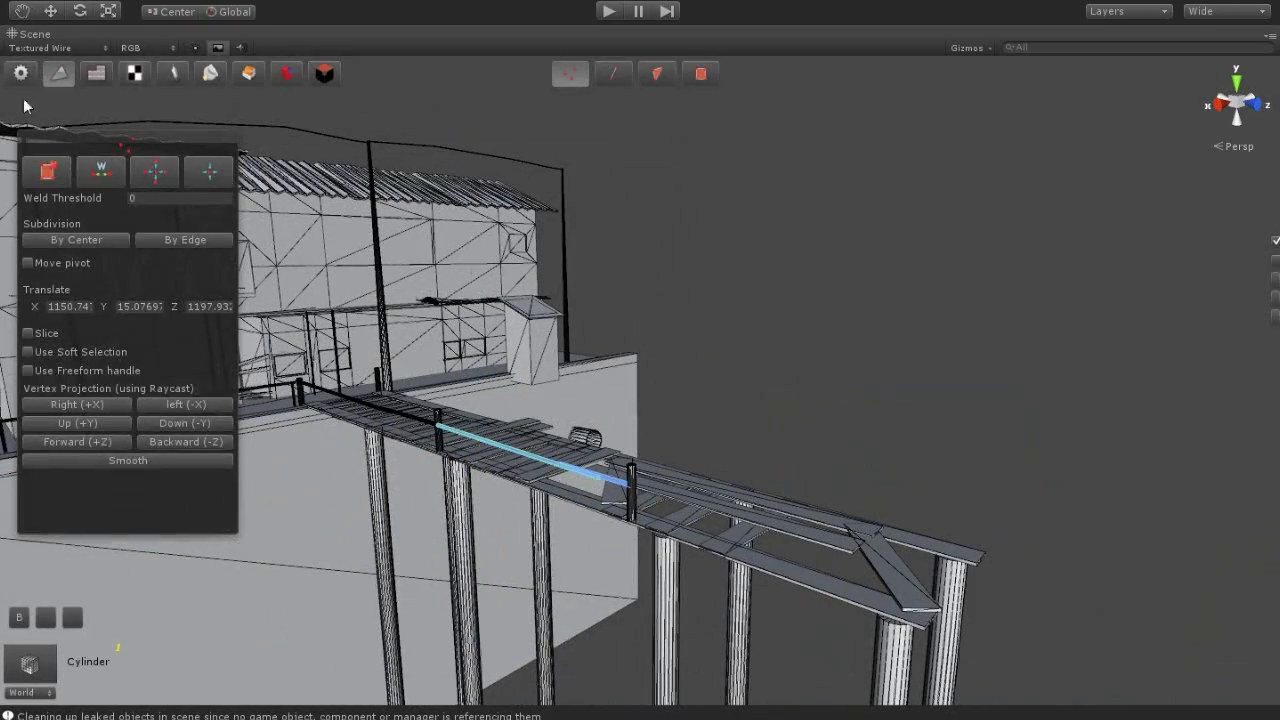
pyautogui.click(20, 74)
pyautogui.moveTo(560, 472); pyautogui.dragTo(752, 540)
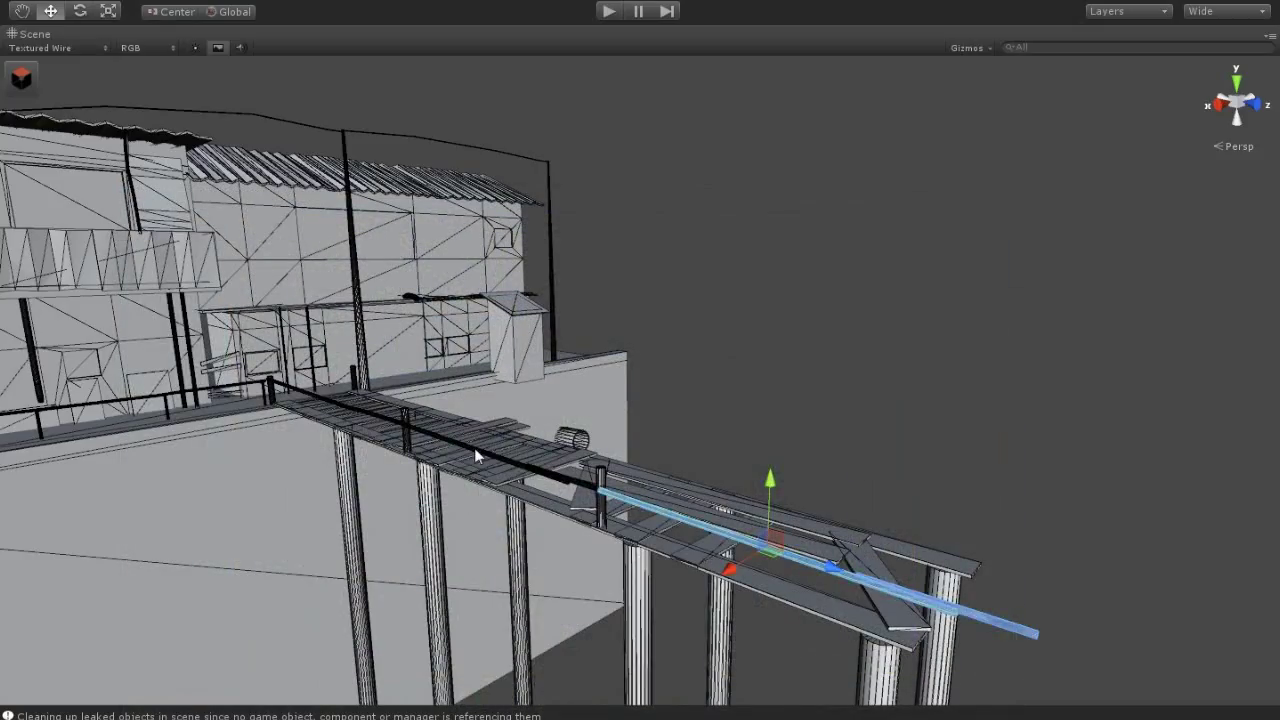
# Select and deselect the long handrail pipes to check how they sit over the right beam
pyautogui.click(474, 448)
pyautogui.click(673, 516)
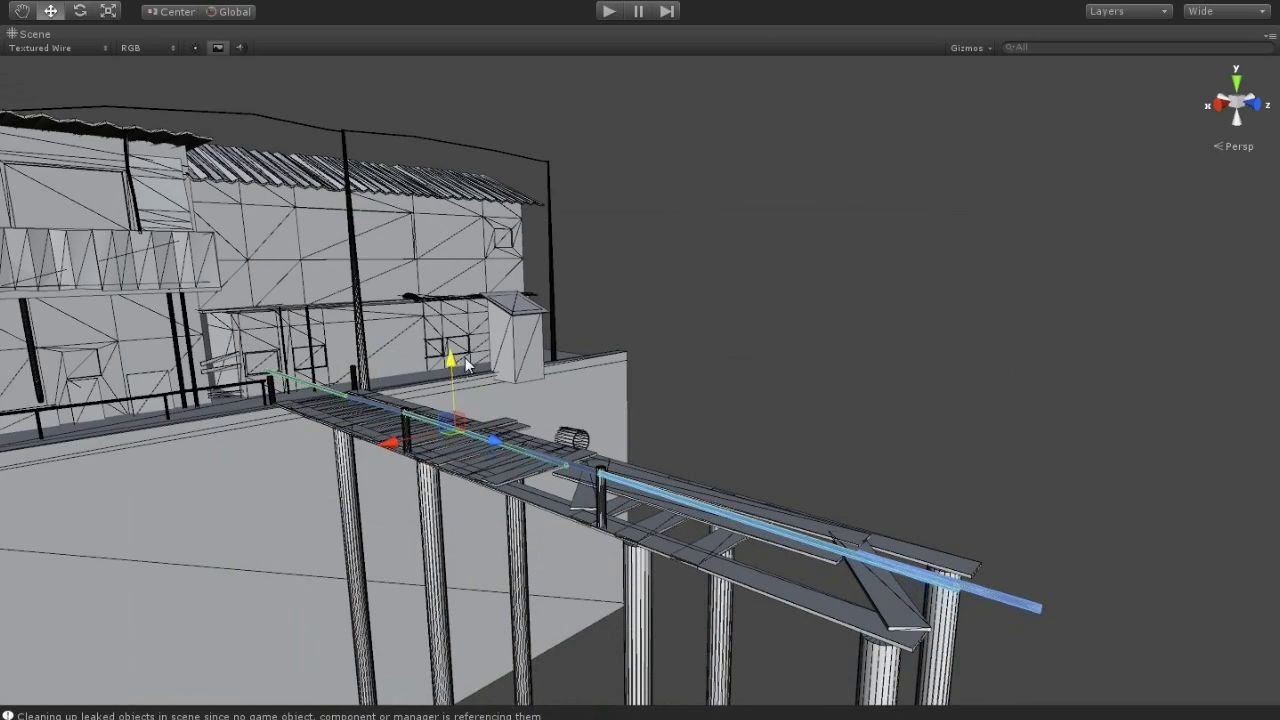
pyautogui.moveTo(734, 496)
pyautogui.mouseDown(button='right')
pyautogui.moveTo(491, 527)
pyautogui.moveTo(851, 491)
pyautogui.moveTo(448, 569)
pyautogui.moveTo(412, 563)
pyautogui.moveTo(537, 462)
pyautogui.mouseUp(button='right')
pyautogui.click(851, 491)
pyautogui.click(448, 569)
pyautogui.click(448, 569)
pyautogui.click(412, 563)
pyautogui.click(412, 563)
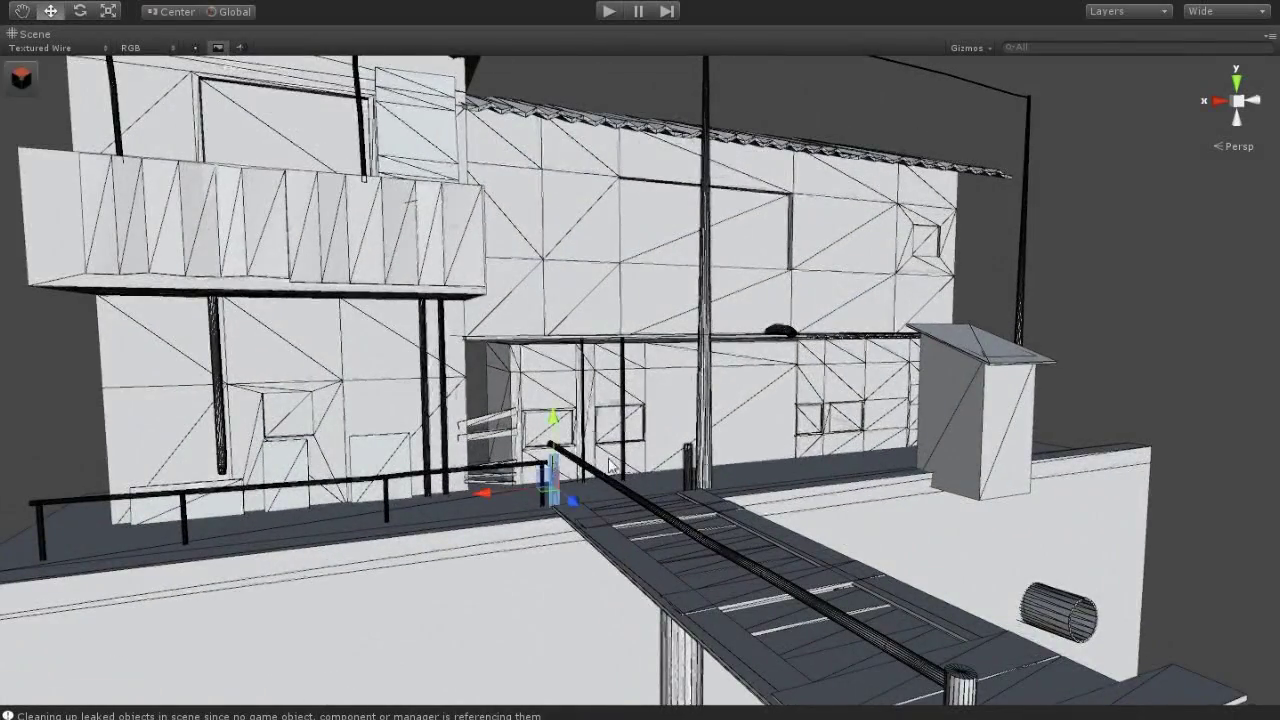
# Frame the walkway pillar and swing the handrail pipe's near end into position
pyautogui.click(626, 462)
pyautogui.click(116, 14)
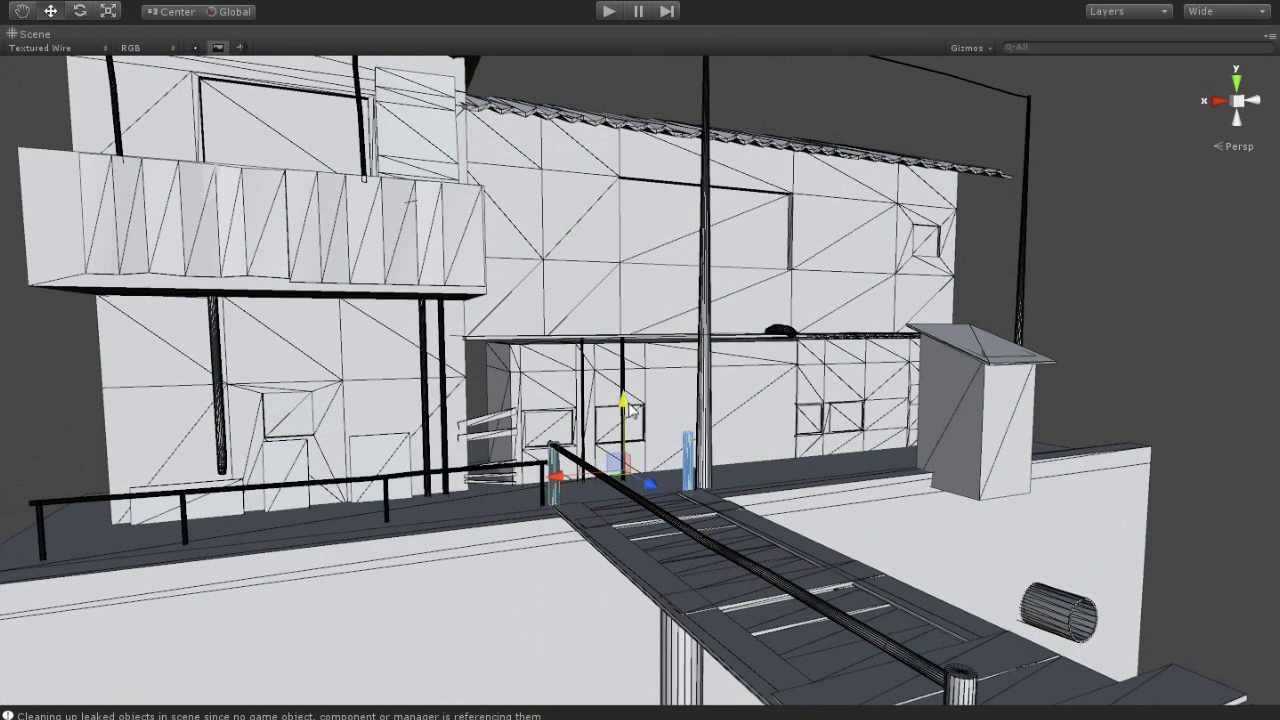
pyautogui.scroll(5, 590, 535)
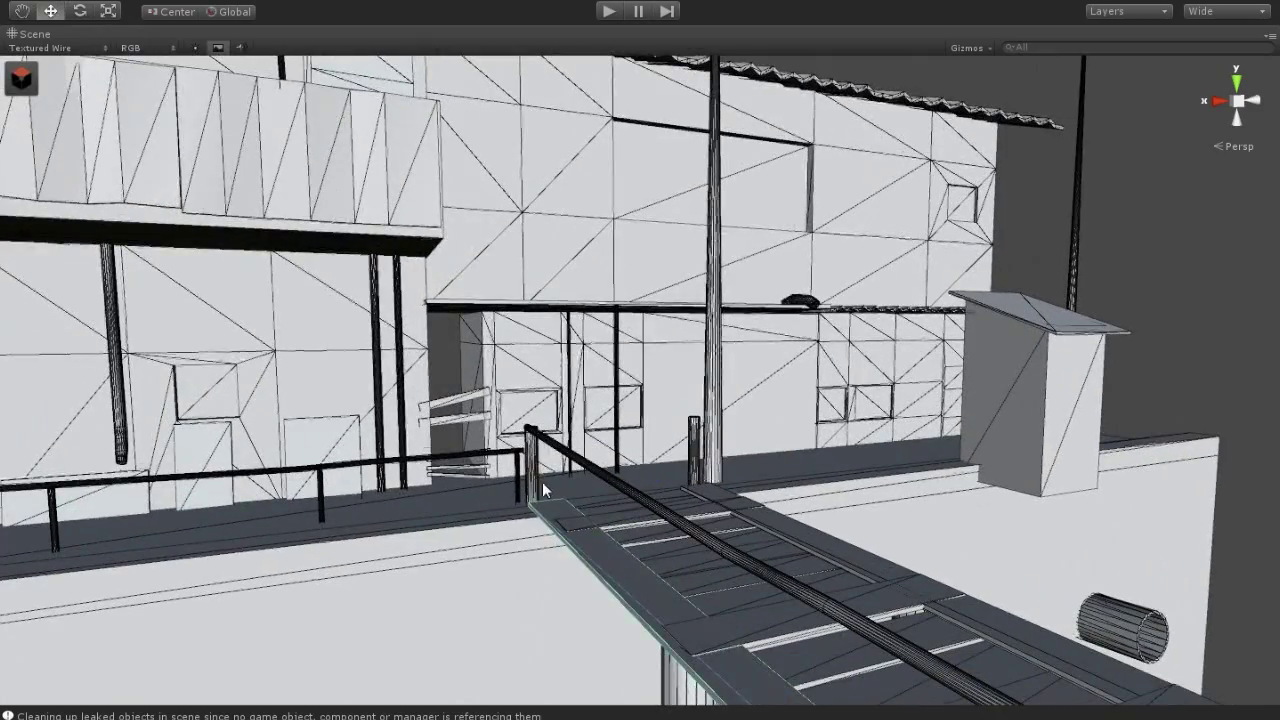
pyautogui.press('f')
pyautogui.moveTo(530, 530)
pyautogui.keyDown('alt'); pyautogui.mouseDown()
pyautogui.moveTo(623, 404)
pyautogui.moveTo(618, 516)
pyautogui.moveTo(500, 308)
pyautogui.mouseUp(); pyautogui.keyUp('alt')
pyautogui.moveTo(450, 195)
pyautogui.mouseDown()
pyautogui.moveTo(478, 451)
pyautogui.moveTo(508, 549)
pyautogui.moveTo(583, 508)
pyautogui.moveTo(689, 523)
pyautogui.moveTo(868, 388)
pyautogui.mouseUp()
# Select the vertical post, toggle ProBuilder vertex mode and back, then view the building
pyautogui.click(868, 388)
pyautogui.moveTo(920, 320)
pyautogui.keyDown('alt'); pyautogui.mouseDown()
pyautogui.moveTo(857, 471)
pyautogui.moveTo(737, 443)
pyautogui.mouseUp(); pyautogui.keyUp('alt')
pyautogui.click(21, 78)
pyautogui.click(60, 73)
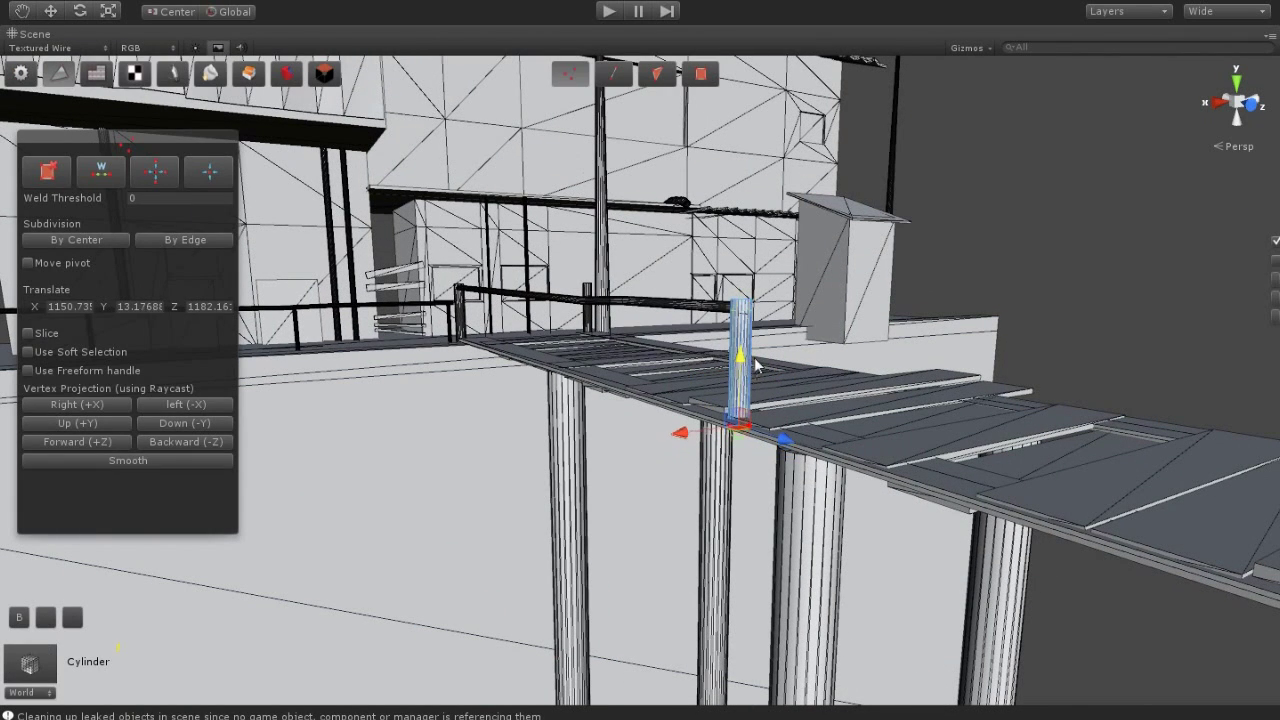
pyautogui.click(21, 78)
pyautogui.moveTo(1105, 303)
pyautogui.keyDown('alt'); pyautogui.mouseDown()
pyautogui.moveTo(670, 421)
pyautogui.moveTo(865, 509)
pyautogui.moveTo(793, 501)
pyautogui.moveTo(851, 528)
pyautogui.mouseUp(); pyautogui.keyUp('alt')
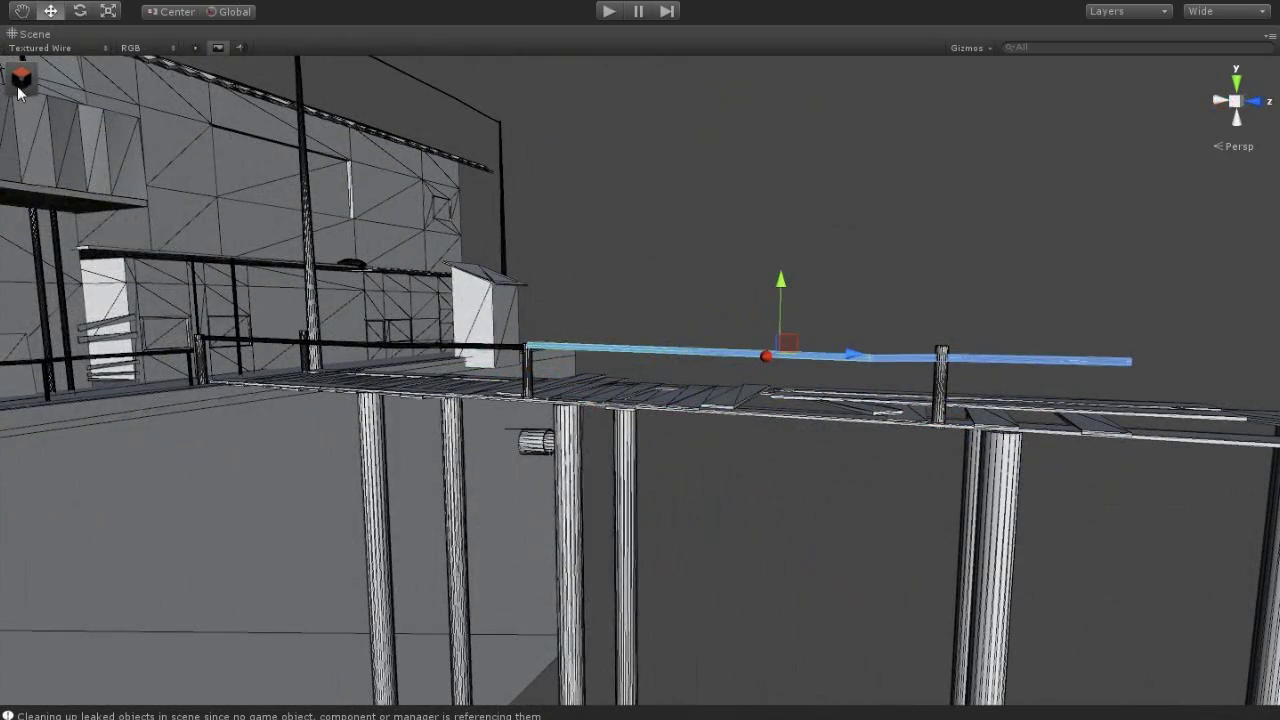
# Shorten the top handrail by pulling its box-selected end vertices back along Z
pyautogui.click(20, 82)
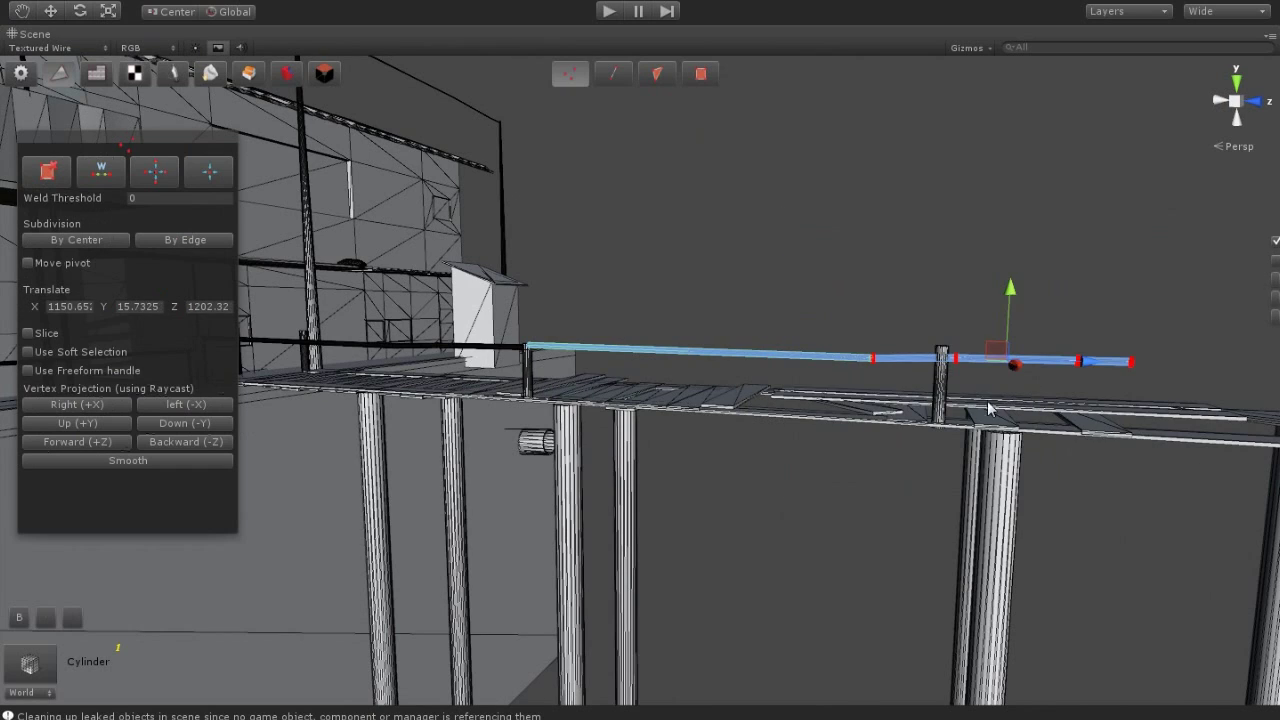
pyautogui.keyDown('alt'); pyautogui.moveTo(915, 412); pyautogui.dragTo(831, 463); pyautogui.keyUp('alt')
pyautogui.moveTo(933, 578); pyautogui.dragTo(648, 368)
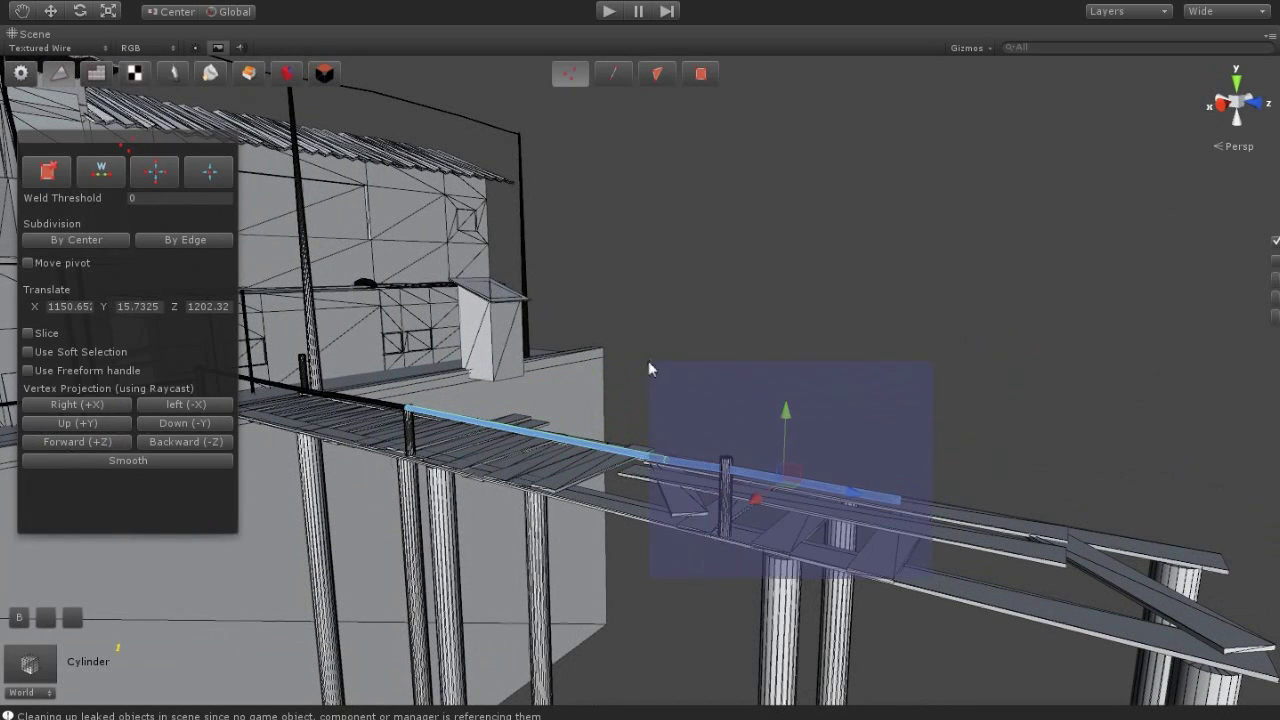
pyautogui.moveTo(848, 497)
pyautogui.mouseDown()
pyautogui.moveTo(693, 486)
pyautogui.moveTo(785, 385)
pyautogui.mouseUp()
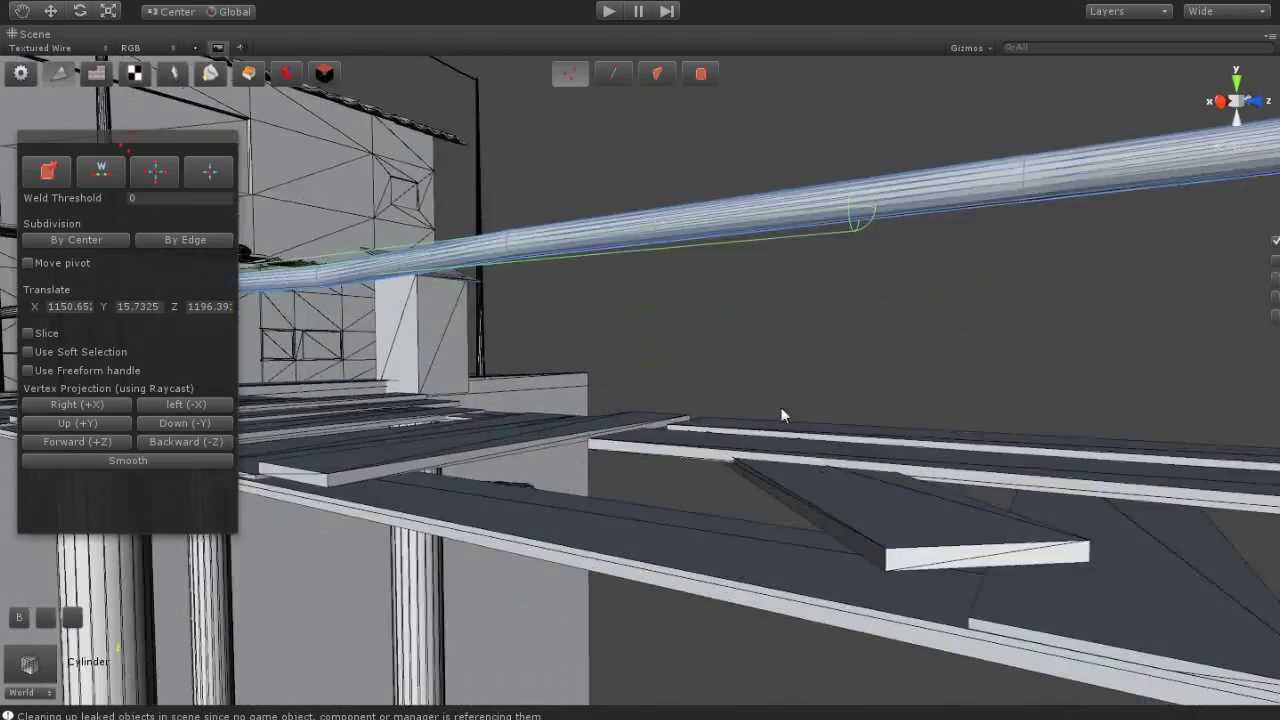
# Lower a second railing bar onto the lower walkway and tilt it to a slope
pyautogui.moveTo(786, 390)
pyautogui.keyDown('alt'); pyautogui.mouseDown()
pyautogui.moveTo(749, 463)
pyautogui.moveTo(567, 566)
pyautogui.moveTo(633, 584)
pyautogui.moveTo(410, 451)
pyautogui.mouseUp(); pyautogui.keyUp('alt')
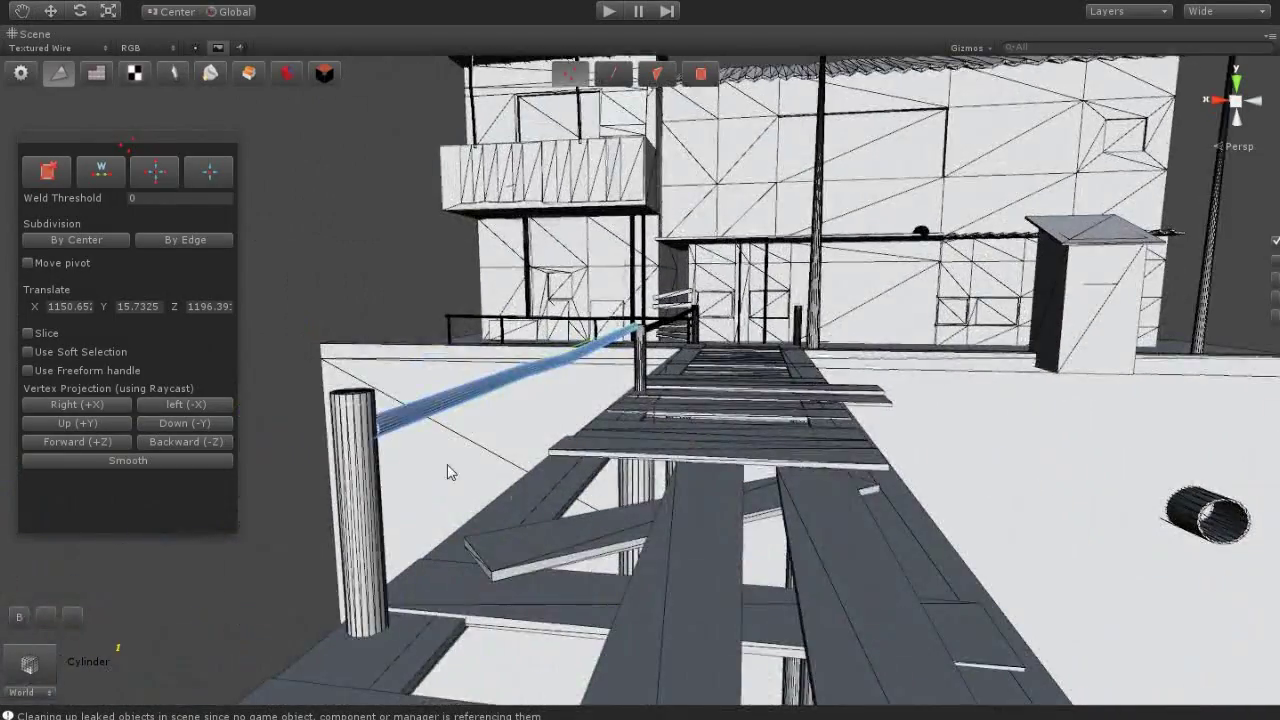
pyautogui.scroll(3, 410, 451)
pyautogui.scroll(-5, 410, 451)
pyautogui.moveTo(420, 460)
pyautogui.keyDown('alt'); pyautogui.mouseDown()
pyautogui.moveTo(481, 473)
pyautogui.moveTo(486, 371)
pyautogui.moveTo(228, 394)
pyautogui.moveTo(263, 449)
pyautogui.moveTo(476, 326)
pyautogui.moveTo(437, 375)
pyautogui.mouseUp(); pyautogui.keyUp('alt')
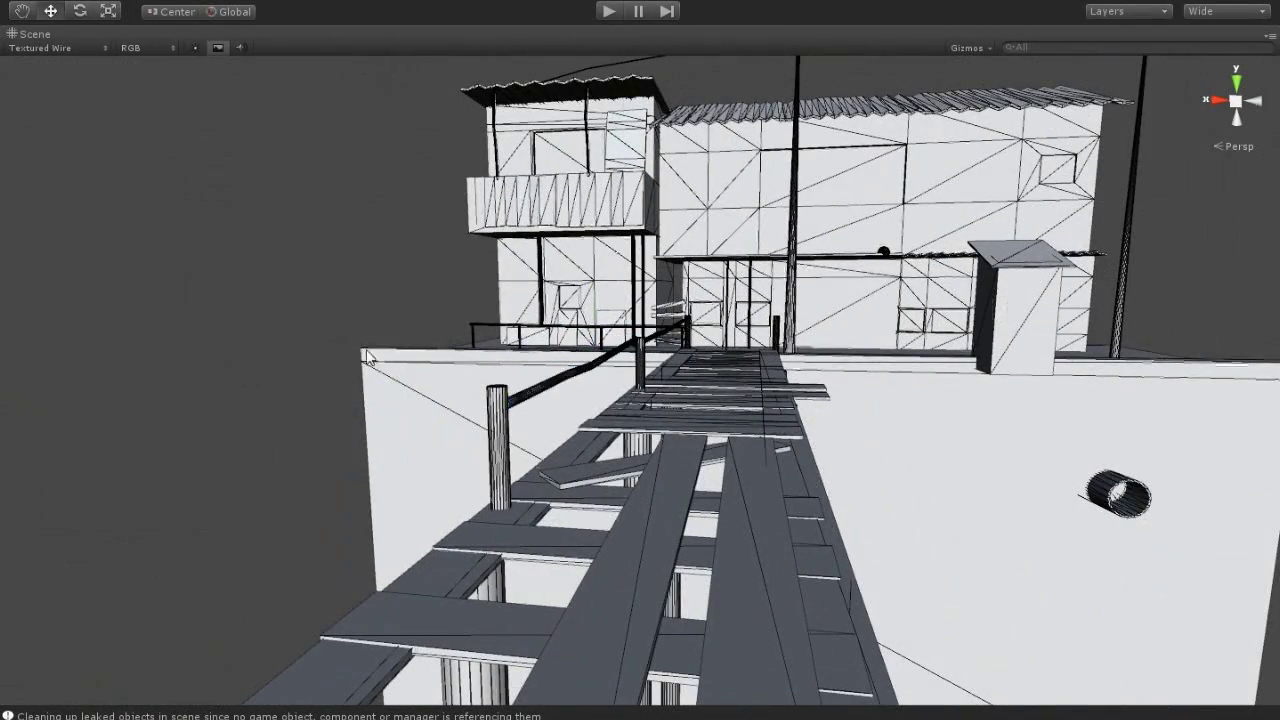
pyautogui.click(486, 371)
pyautogui.press('e')
pyautogui.click(52, 12)
pyautogui.moveTo(501, 300)
pyautogui.mouseDown()
pyautogui.moveTo(548, 452)
pyautogui.moveTo(294, 120)
pyautogui.mouseUp()
pyautogui.press('e')
pyautogui.moveTo(697, 291)
pyautogui.mouseDown()
pyautogui.moveTo(727, 303)
pyautogui.moveTo(735, 258)
pyautogui.mouseUp()
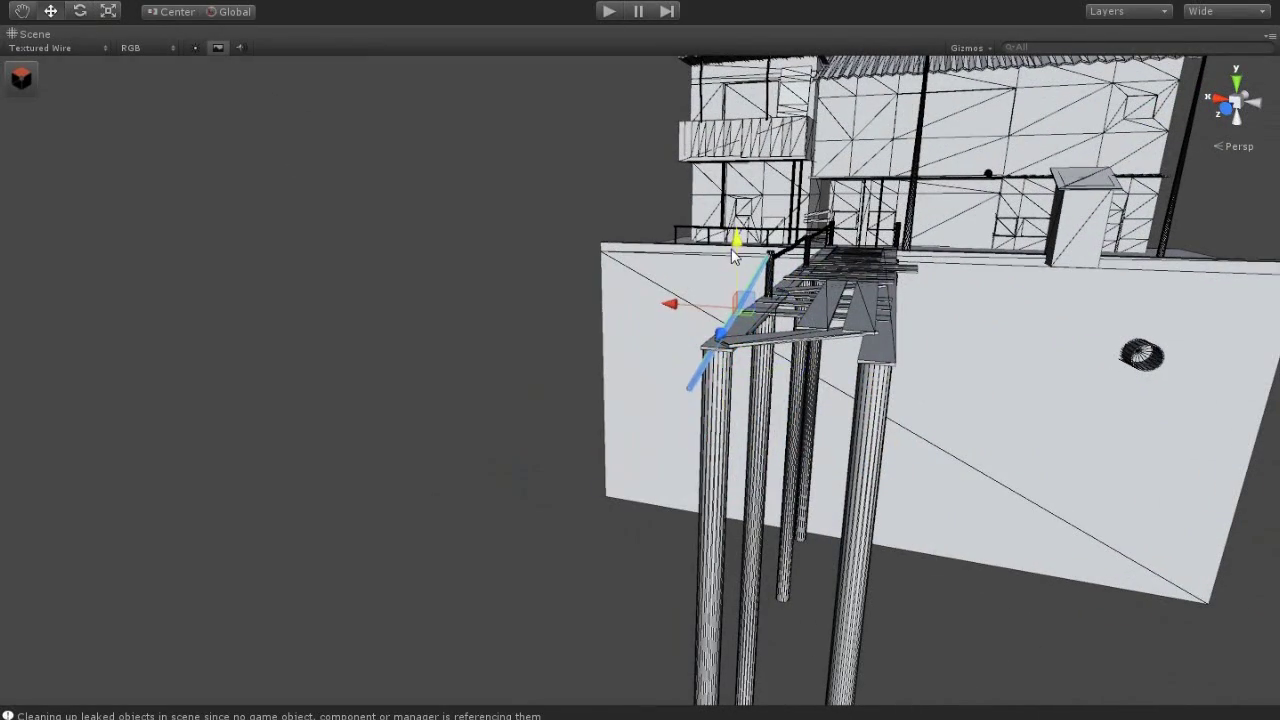
# Raise the sloping bar's end vertices and pull them back toward the walkway's outer edge
pyautogui.keyDown('alt'); pyautogui.moveTo(423, 354); pyautogui.dragTo(690, 420); pyautogui.keyUp('alt')
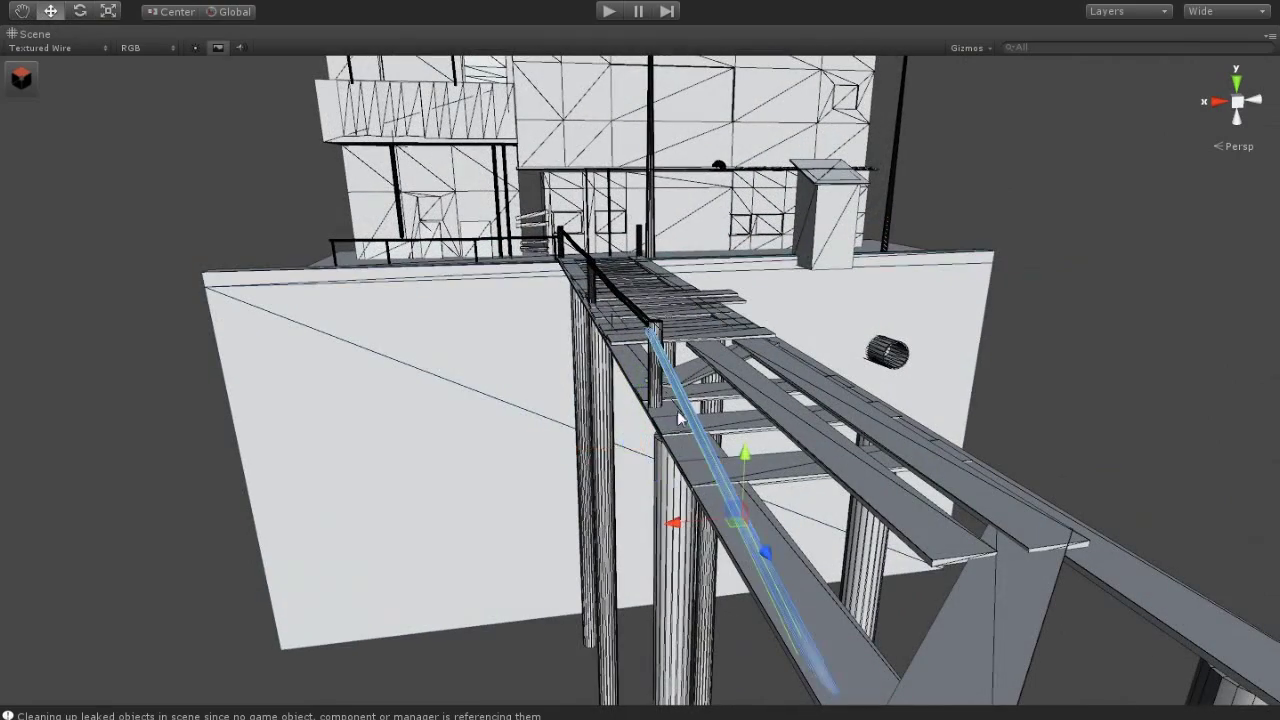
pyautogui.keyDown('alt'); pyautogui.moveTo(676, 527); pyautogui.dragTo(1029, 543); pyautogui.keyUp('alt')
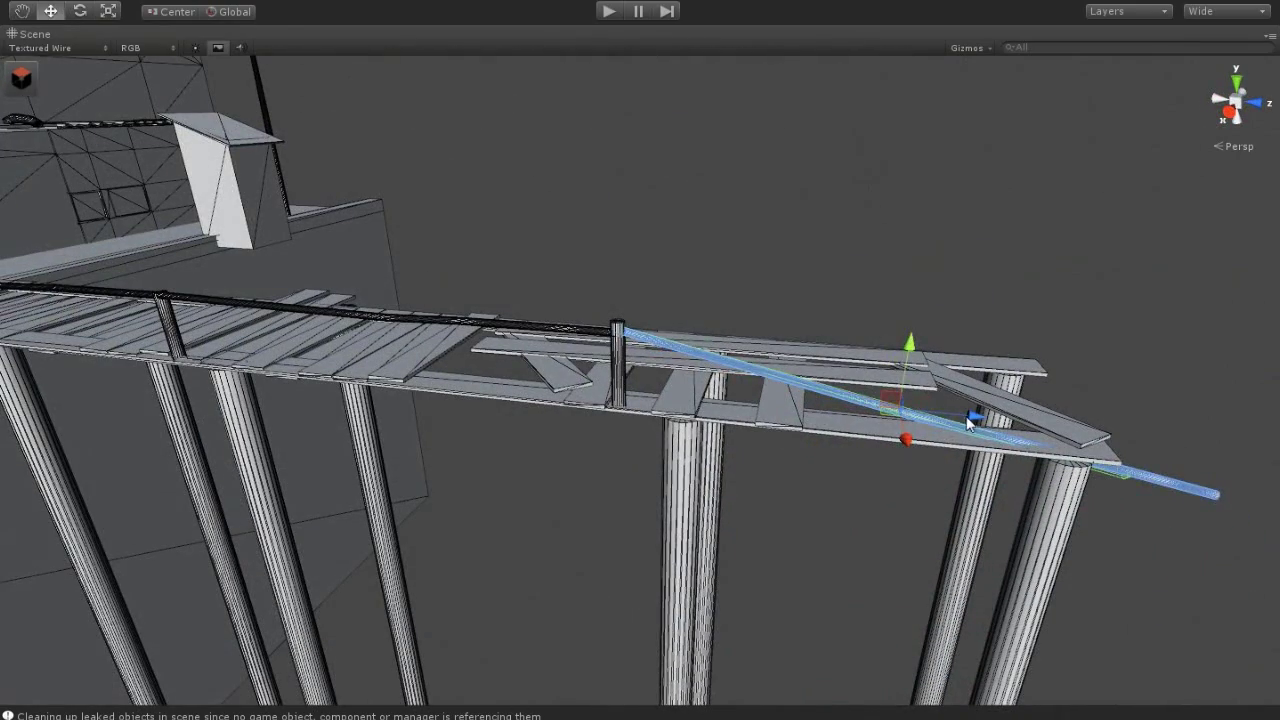
pyautogui.keyDown('alt'); pyautogui.moveTo(1257, 619); pyautogui.dragTo(913, 502); pyautogui.keyUp('alt')
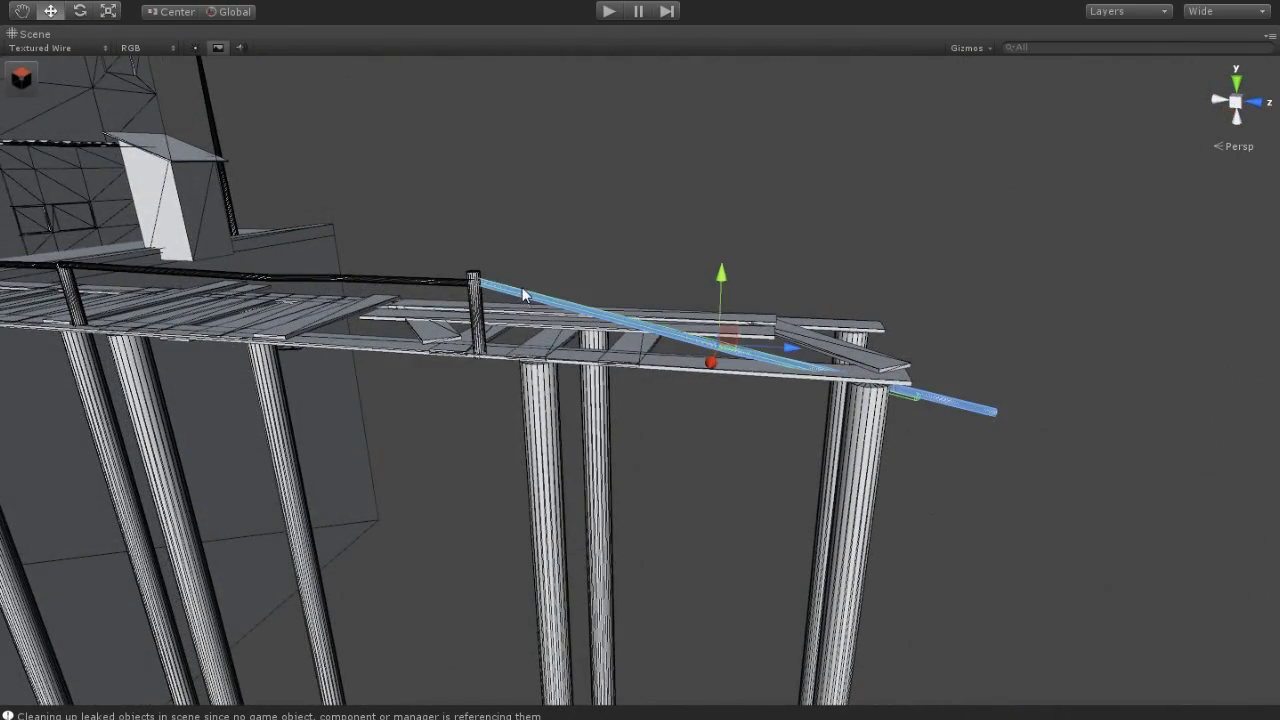
pyautogui.click(24, 78)
pyautogui.click(59, 73)
pyautogui.click(575, 76)
pyautogui.moveTo(998, 528); pyautogui.dragTo(686, 216)
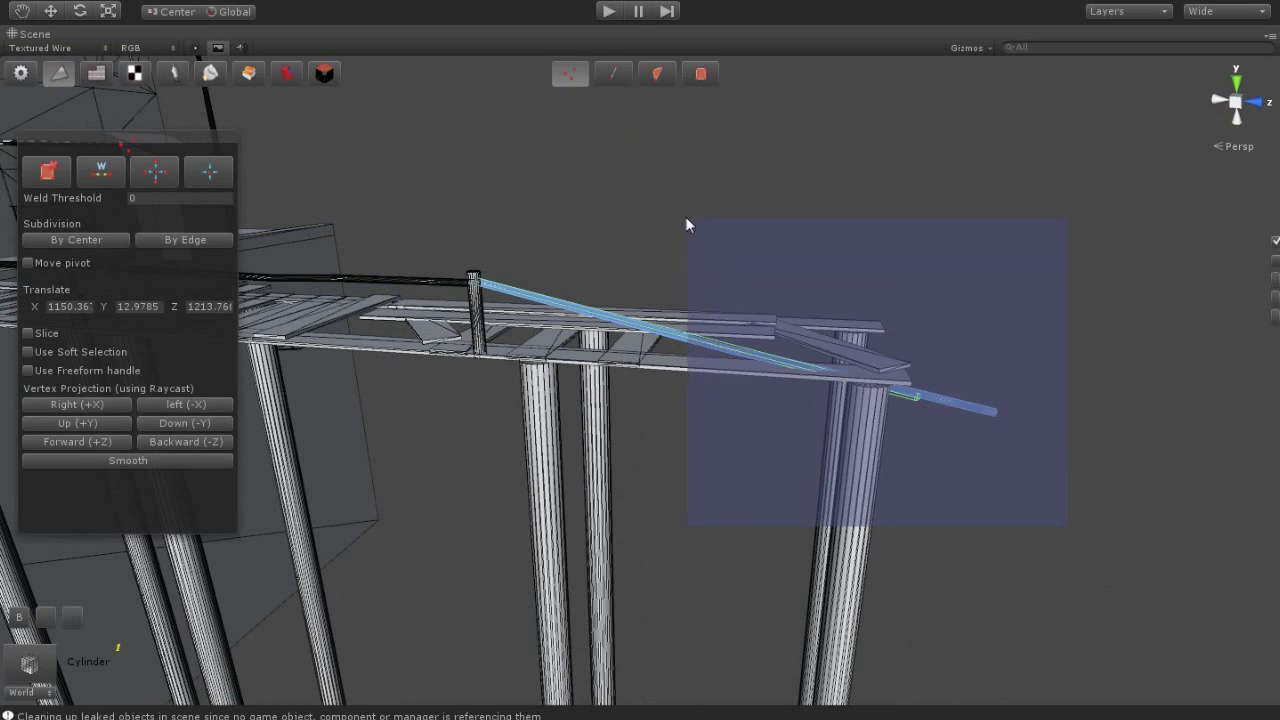
pyautogui.moveTo(885, 335); pyautogui.dragTo(872, 313)
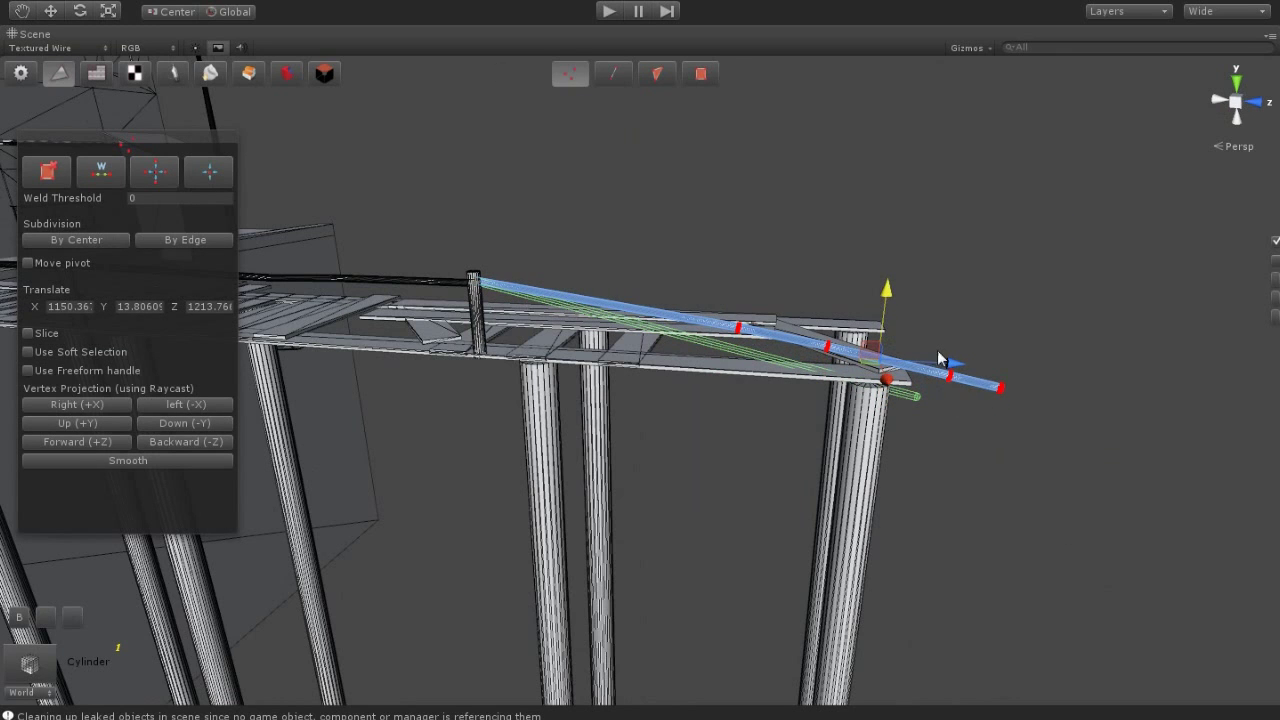
pyautogui.moveTo(938, 358); pyautogui.dragTo(846, 355)
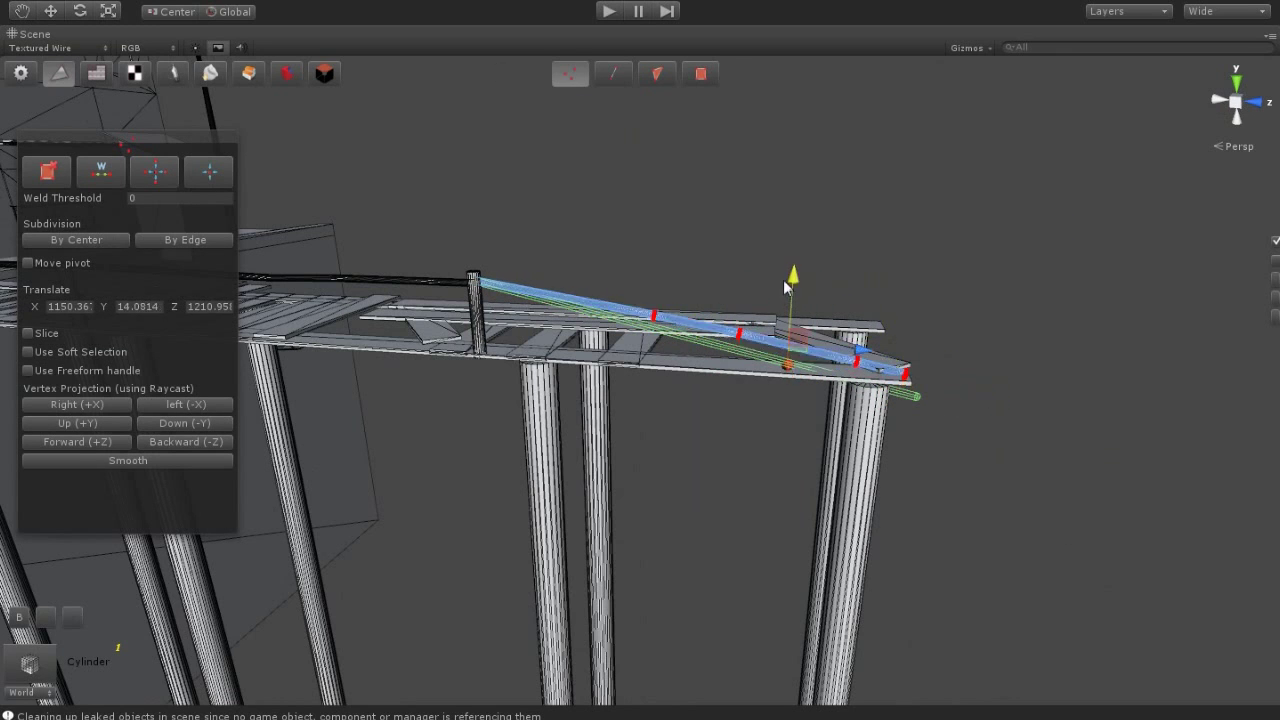
pyautogui.keyDown('alt'); pyautogui.moveTo(828, 333); pyautogui.dragTo(508, 470); pyautogui.keyUp('alt')
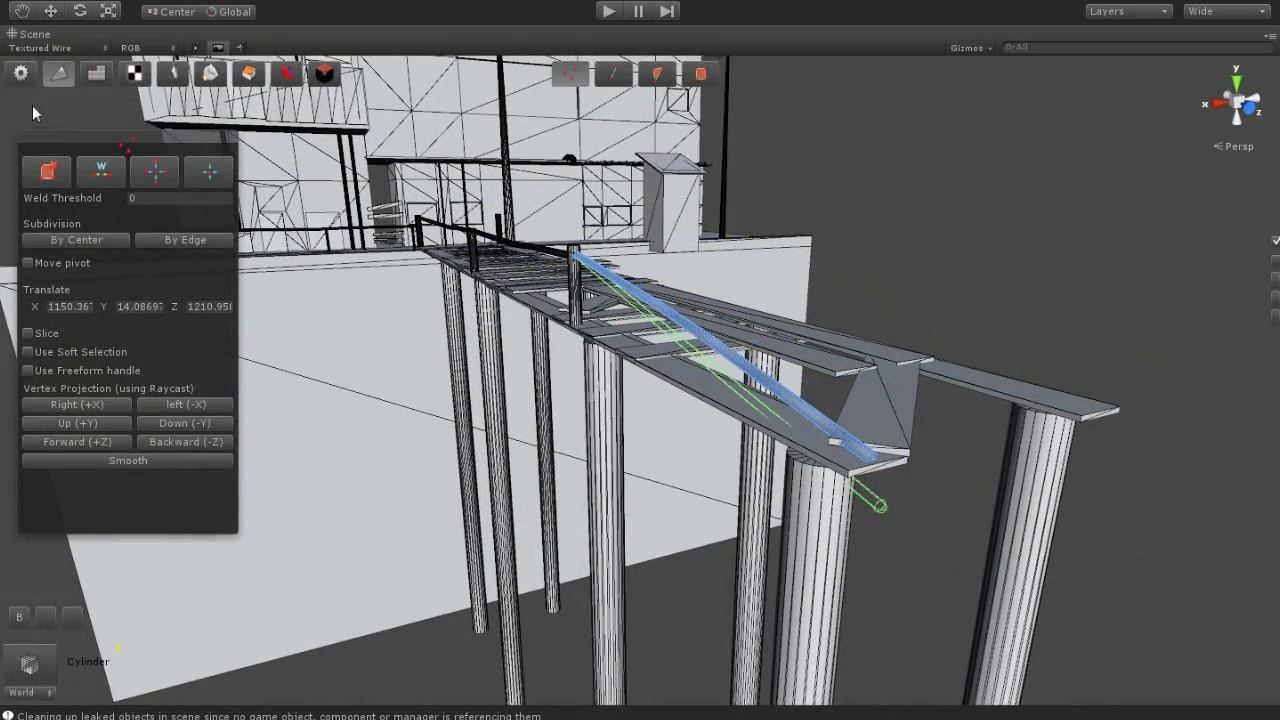
pyautogui.click(51, 11)
pyautogui.moveTo(673, 320)
pyautogui.keyDown('alt'); pyautogui.mouseDown()
pyautogui.moveTo(466, 383)
pyautogui.moveTo(581, 340)
pyautogui.mouseUp(); pyautogui.keyUp('alt')
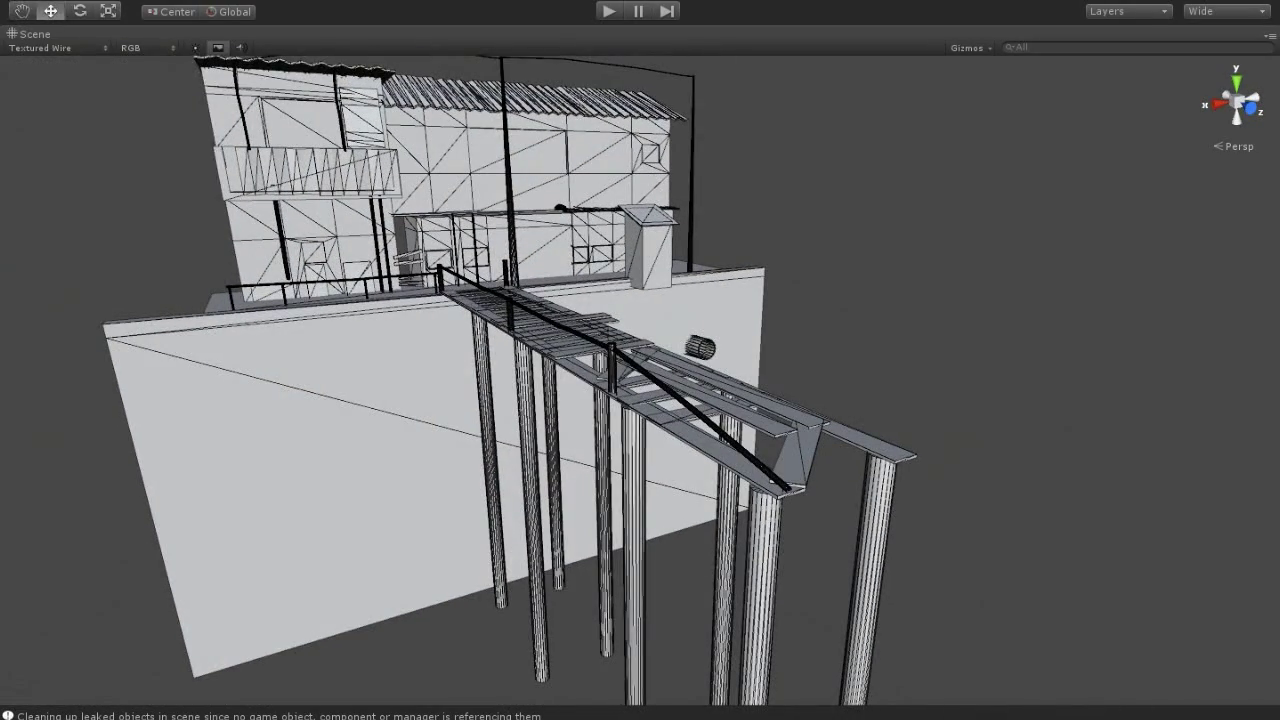
# Shift the walkway plank slightly along Z into place
pyautogui.moveTo(540, 503); pyautogui.dragTo(766, 449, button='right')
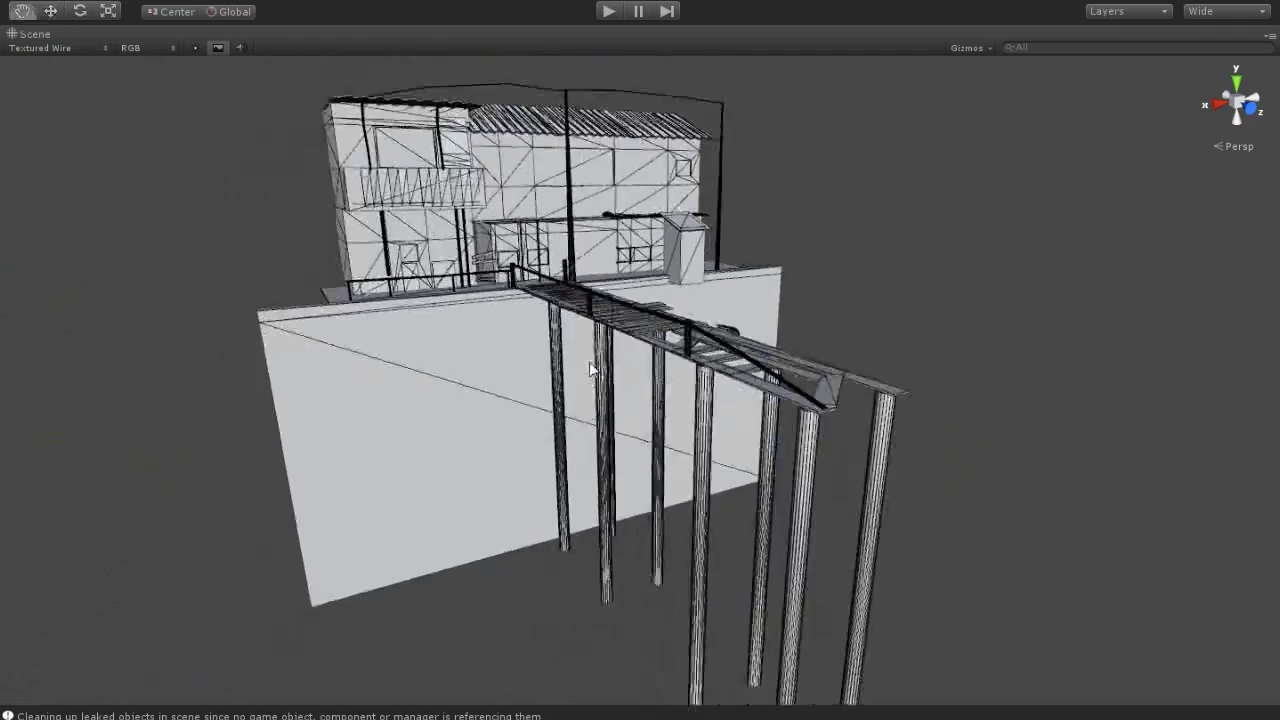
pyautogui.moveTo(776, 483); pyautogui.dragTo(766, 465)
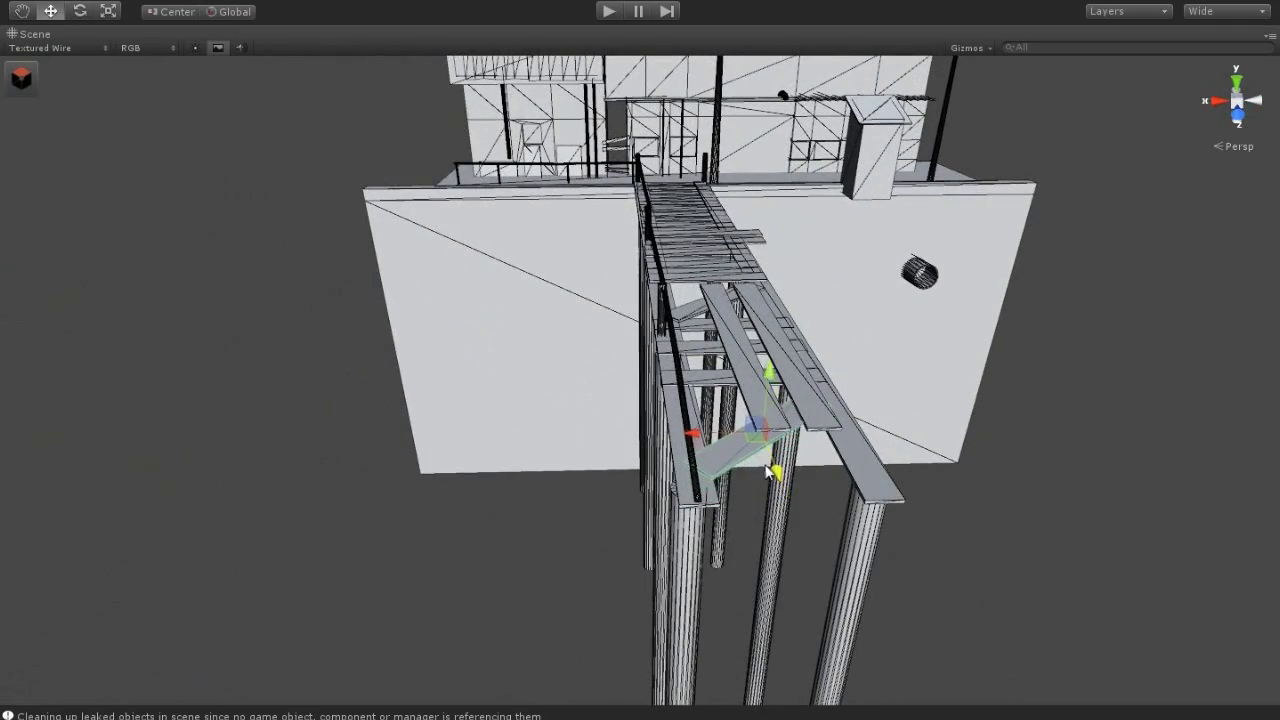
pyautogui.click(1040, 449)
pyautogui.moveTo(1040, 449)
pyautogui.mouseDown(button='right')
pyautogui.moveTo(712, 547)
pyautogui.moveTo(560, 540)
pyautogui.mouseUp(button='right')
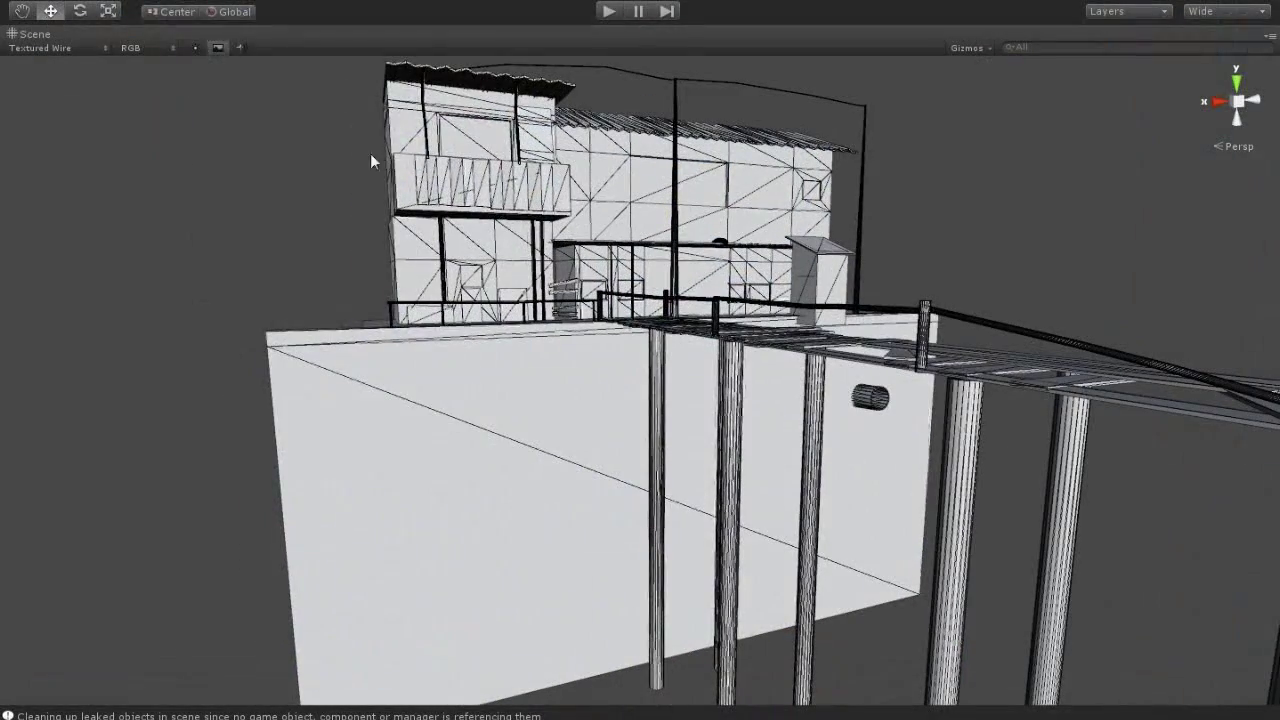
# Add a new Plane via GameObject > Create Other > Plane
pyautogui.click(174, 3)
pyautogui.moveTo(180, 26)
pyautogui.click(430, 296)
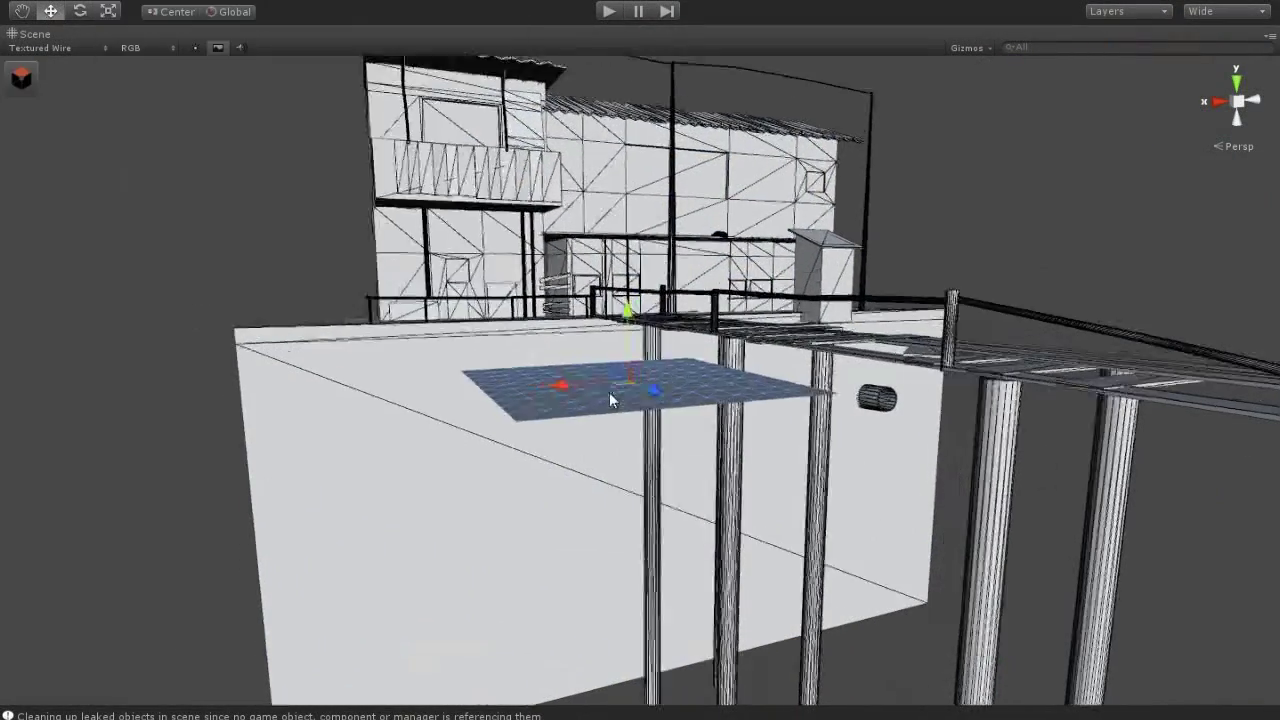
# Rotate the new plane upright and move it over toward the retaining wall
pyautogui.moveTo(661, 355)
pyautogui.mouseDown()
pyautogui.moveTo(703, 557)
pyautogui.moveTo(759, 449)
pyautogui.mouseUp()
pyautogui.click(51, 12)
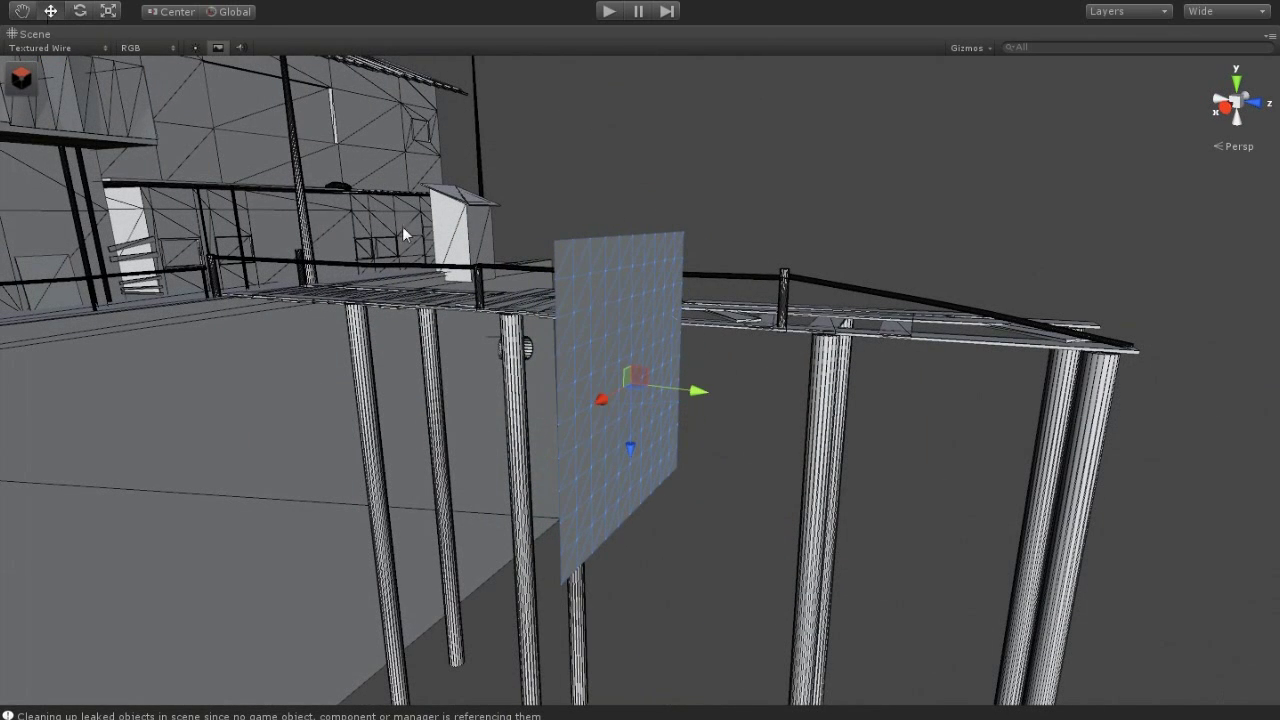
pyautogui.moveTo(698, 390)
pyautogui.mouseDown()
pyautogui.moveTo(320, 391)
pyautogui.moveTo(106, 348)
pyautogui.mouseUp()
pyautogui.press('f')
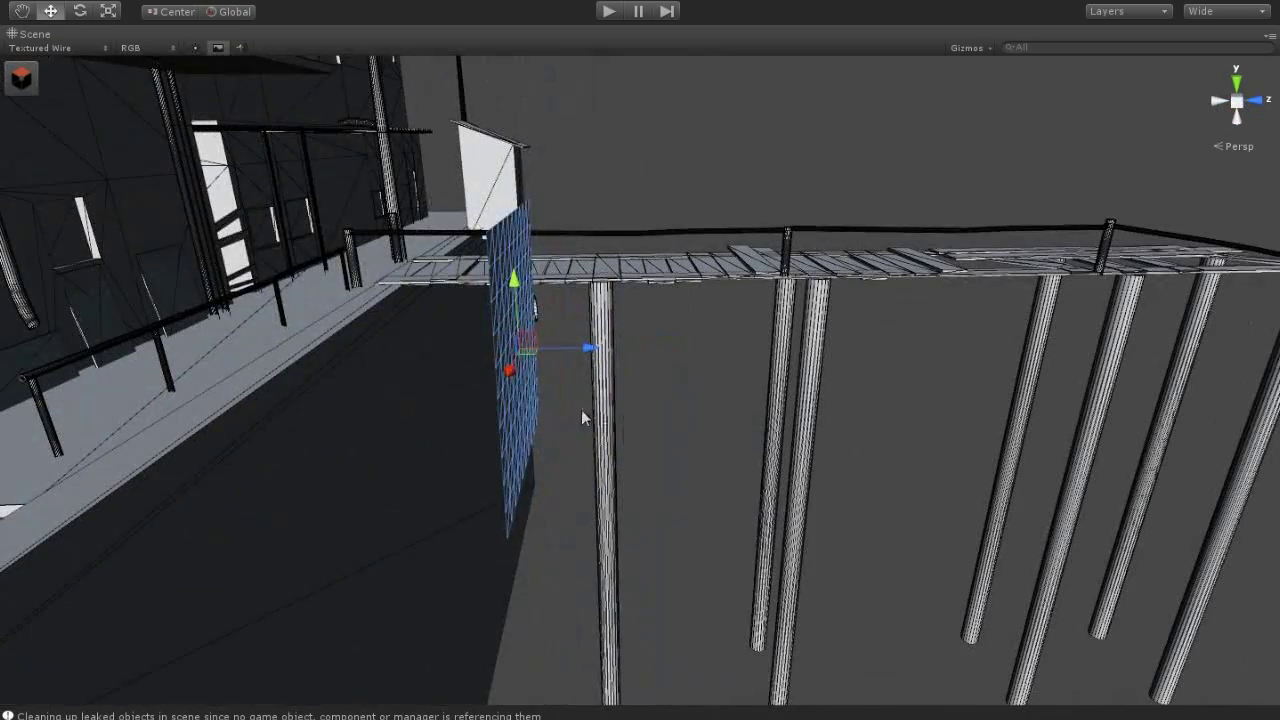
pyautogui.moveTo(578, 352); pyautogui.dragTo(356, 356)
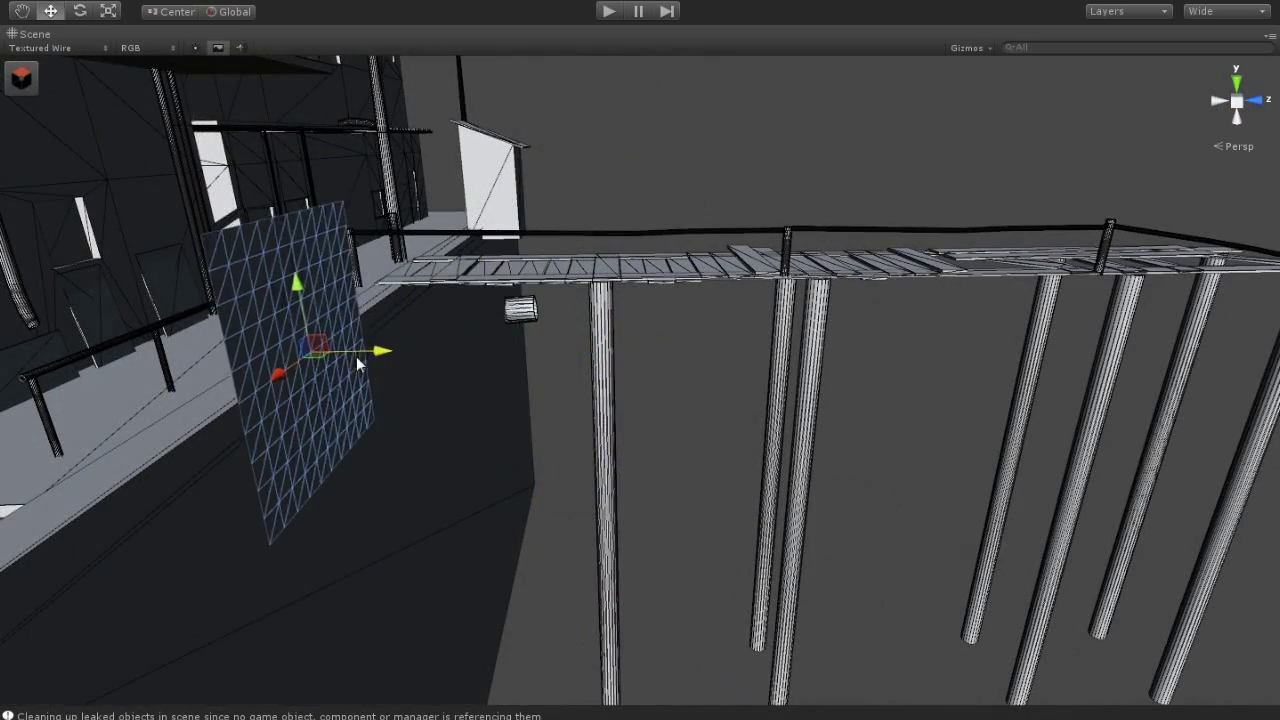
pyautogui.press('f')
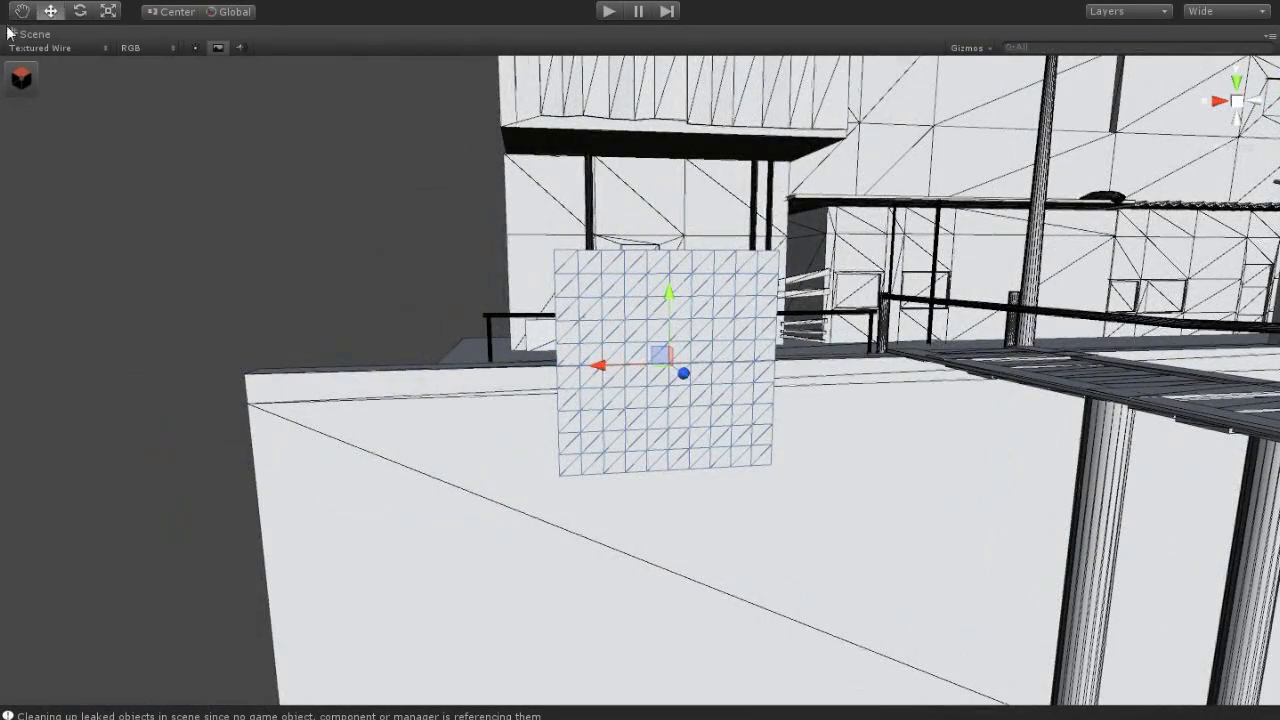
# Resize the plane and settle it against the wall just below the walkway's edge
pyautogui.moveTo(597, 366); pyautogui.dragTo(624, 370)
pyautogui.moveTo(668, 438); pyautogui.dragTo(668, 420)
pyautogui.moveTo(679, 335); pyautogui.dragTo(768, 416)
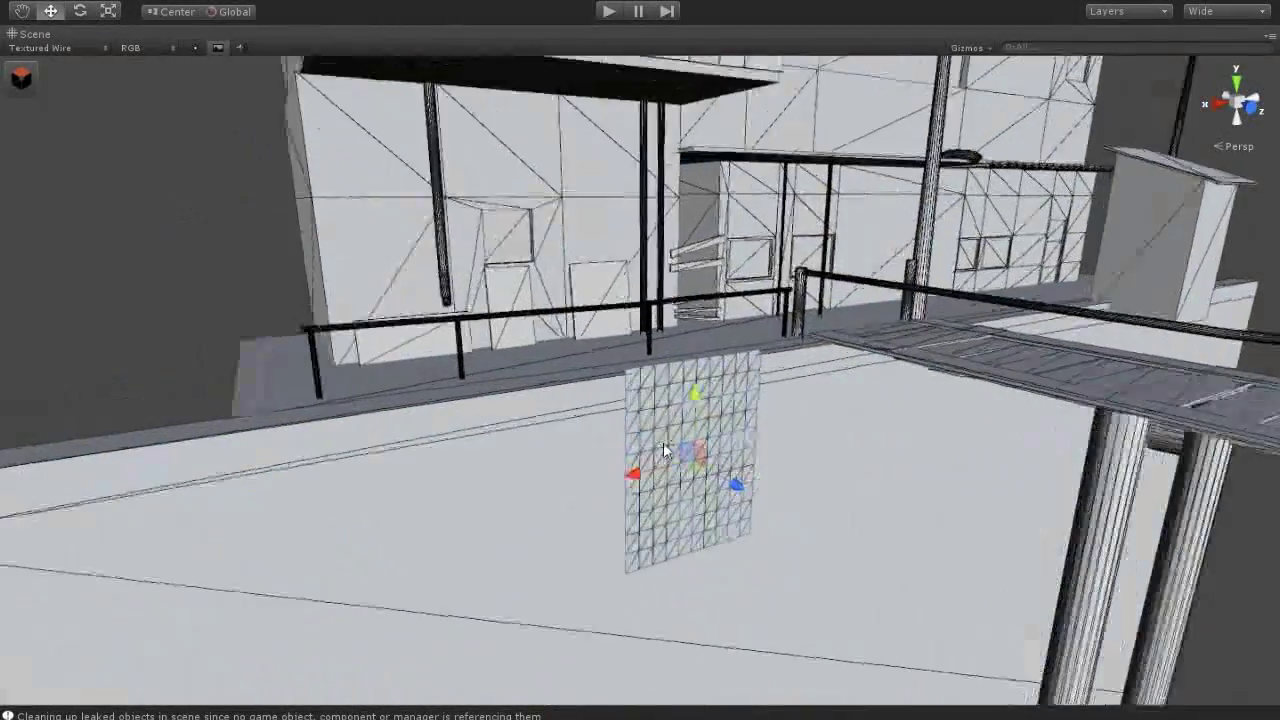
pyautogui.keyDown('alt'); pyautogui.moveTo(557, 617); pyautogui.dragTo(940, 327); pyautogui.keyUp('alt')
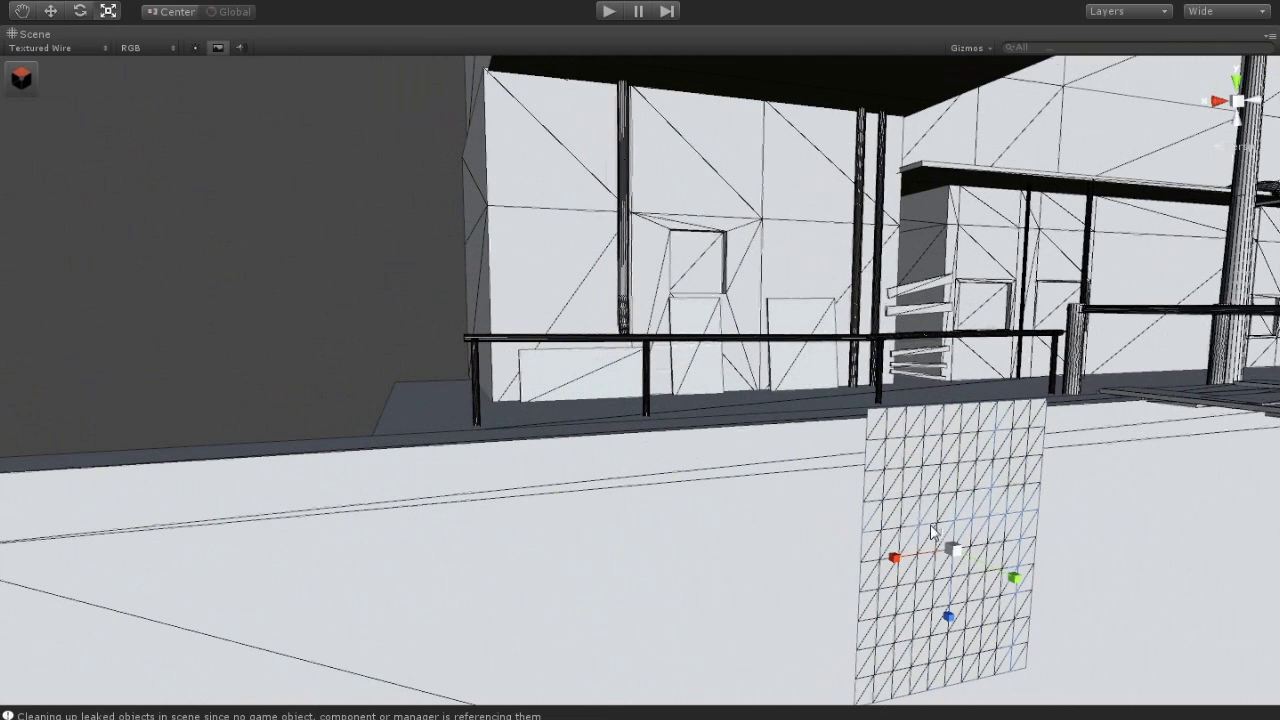
pyautogui.moveTo(948, 617)
pyautogui.mouseDown()
pyautogui.moveTo(1028, 587)
pyautogui.moveTo(960, 620)
pyautogui.mouseUp()
pyautogui.moveTo(959, 553); pyautogui.dragTo(967, 573)
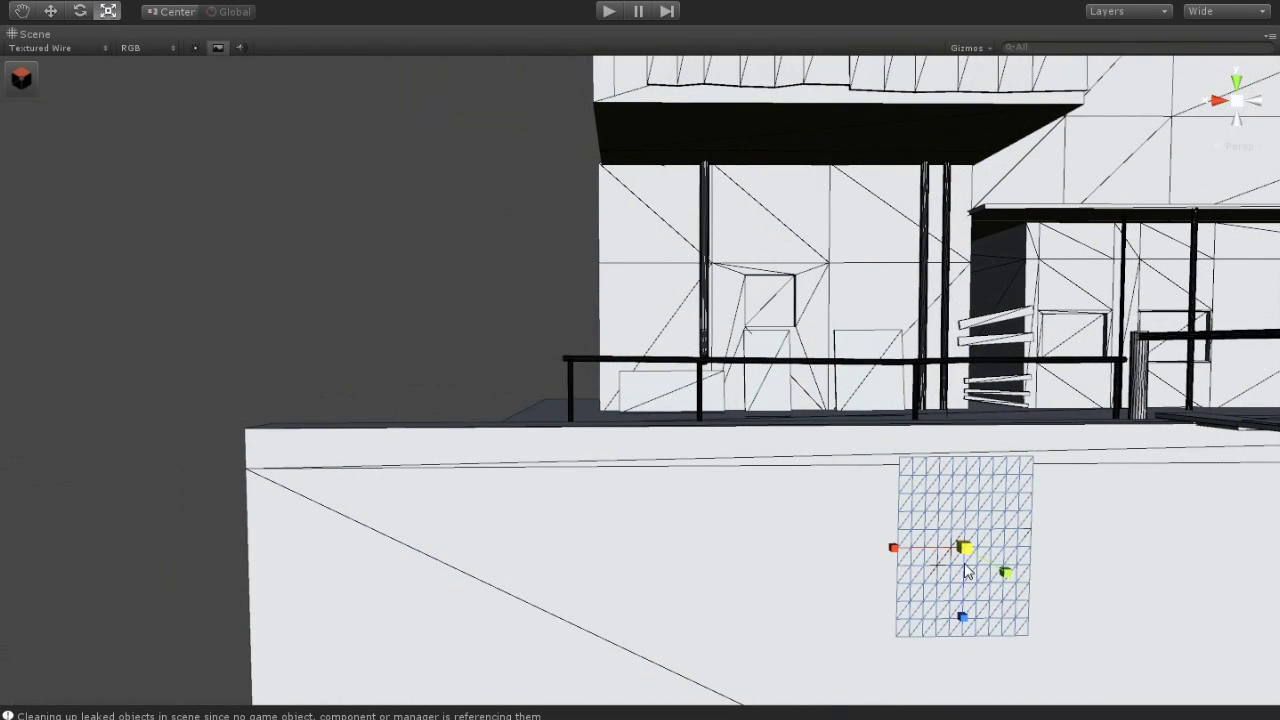
pyautogui.moveTo(872, 490); pyautogui.dragTo(750, 380)
pyautogui.moveTo(964, 478)
pyautogui.mouseDown()
pyautogui.moveTo(966, 449)
pyautogui.moveTo(931, 489)
pyautogui.mouseUp()
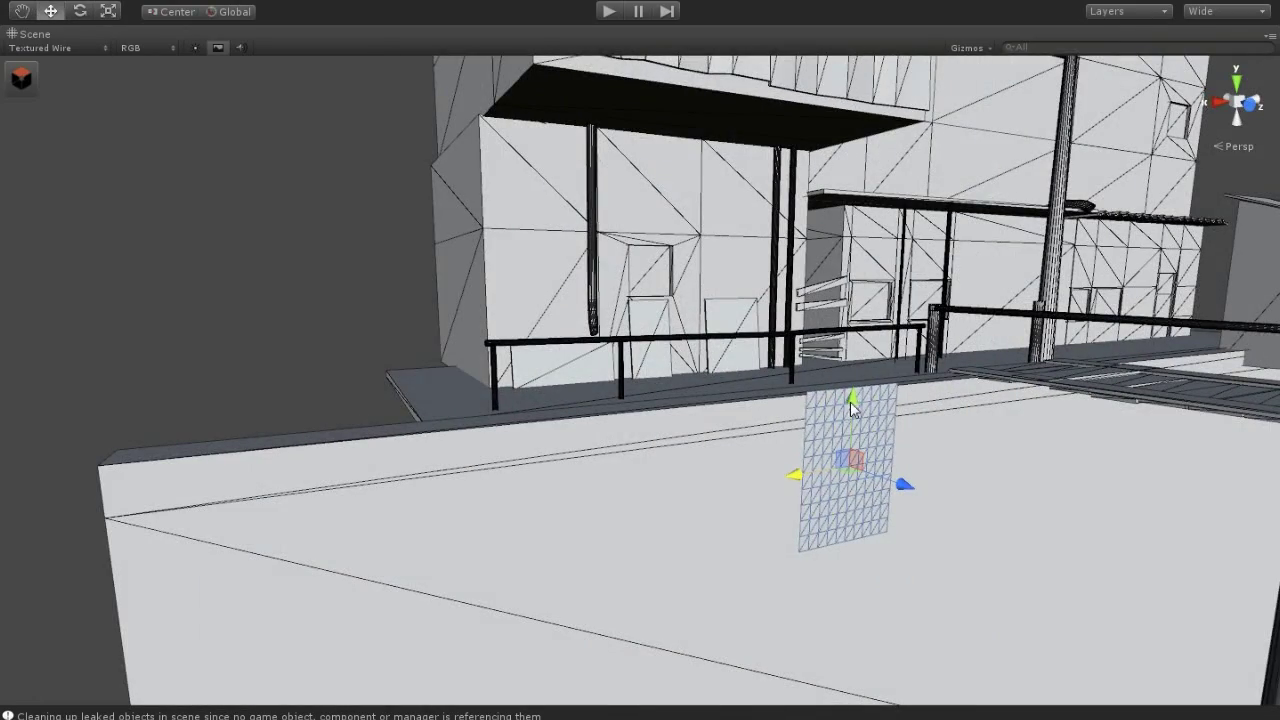
pyautogui.keyDown('alt'); pyautogui.moveTo(851, 410); pyautogui.dragTo(813, 462); pyautogui.keyUp('alt')
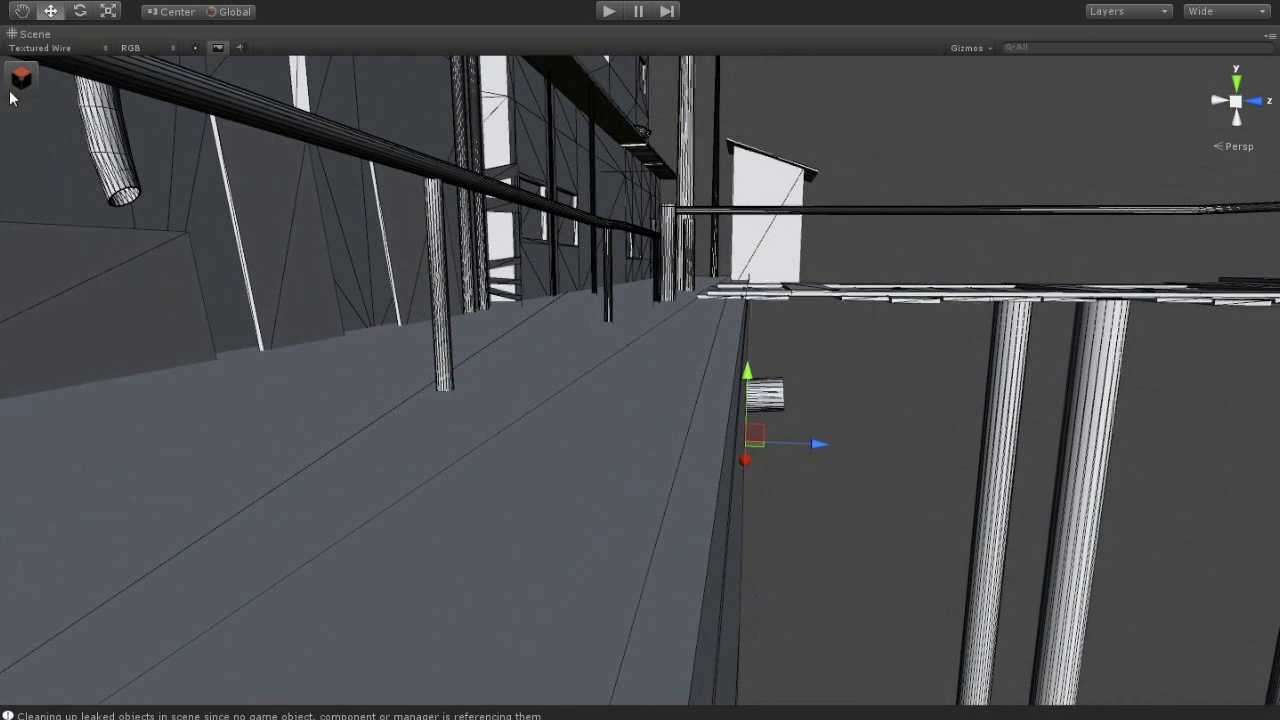
pyautogui.click(64, 75)
pyautogui.keyDown('alt'); pyautogui.moveTo(773, 347); pyautogui.dragTo(587, 296); pyautogui.keyUp('alt')
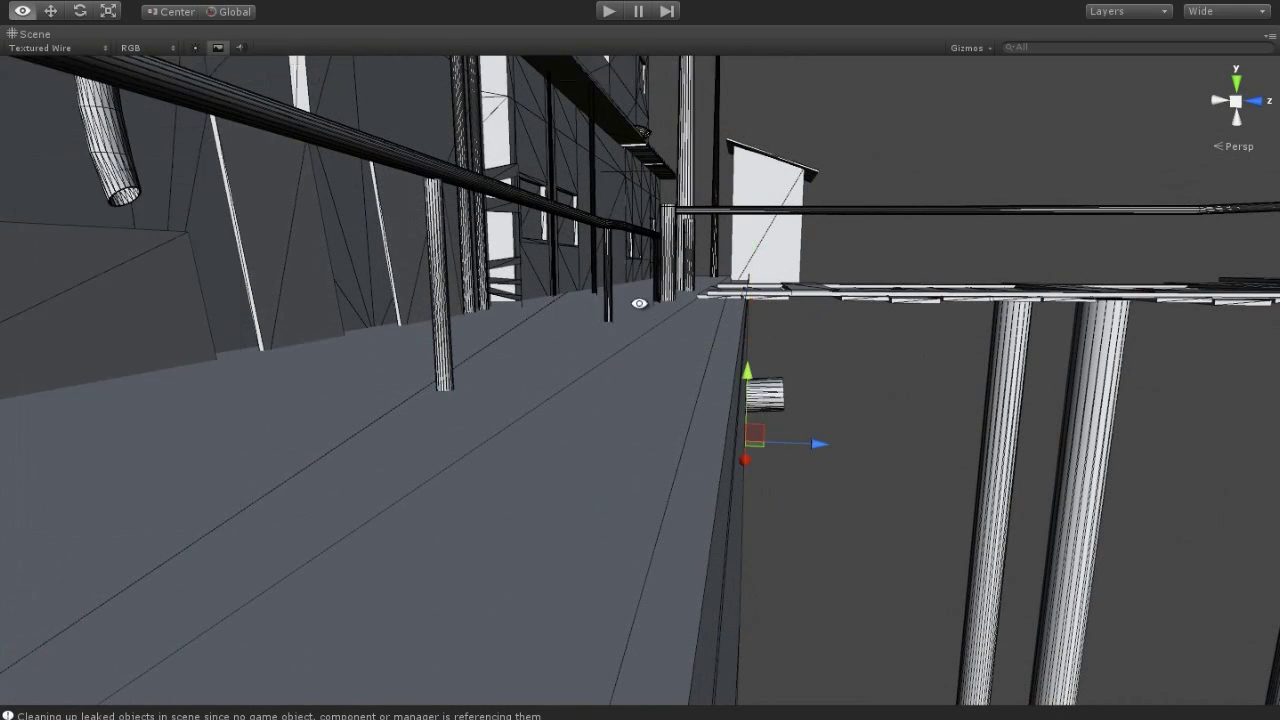
pyautogui.moveTo(791, 300); pyautogui.dragTo(791, 310)
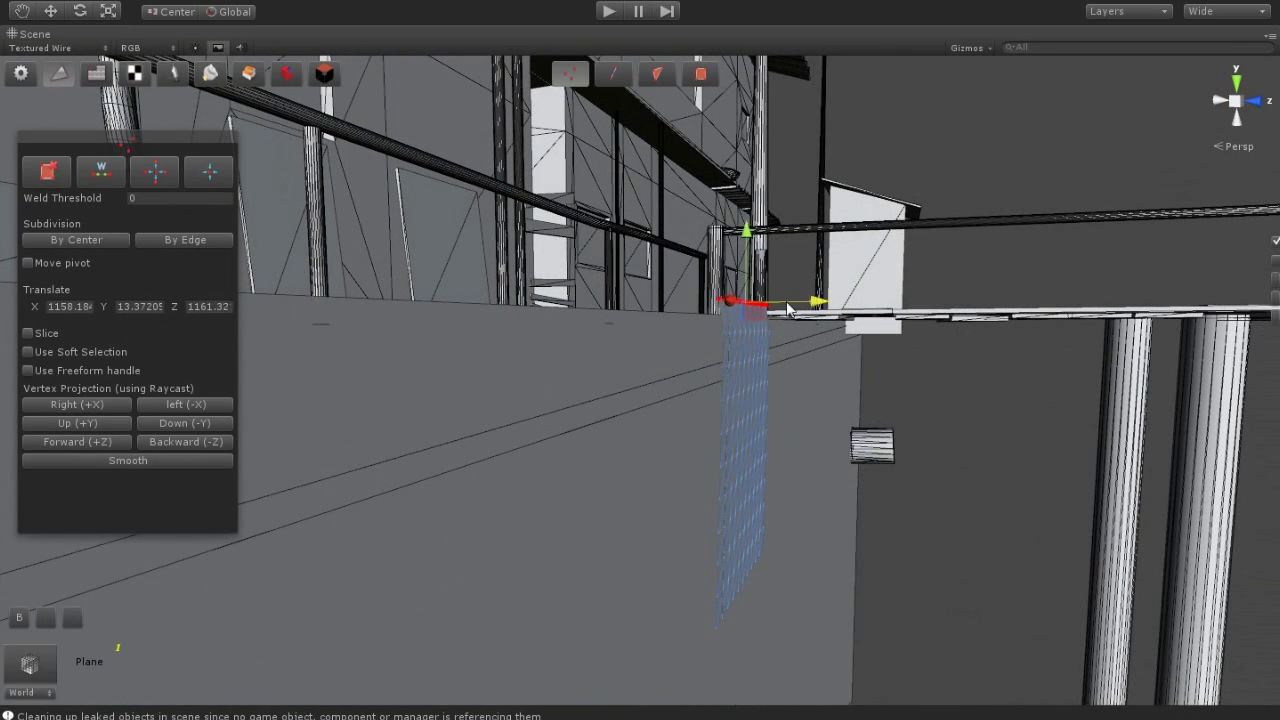
# Lower the sheet and push its vertex grid in depth, undoing a right-edge shift
pyautogui.moveTo(731, 256); pyautogui.dragTo(759, 352)
pyautogui.moveTo(806, 500); pyautogui.dragTo(640, 345)
pyautogui.keyDown('alt'); pyautogui.moveTo(731, 523); pyautogui.dragTo(679, 636); pyautogui.keyUp('alt')
pyautogui.moveTo(683, 573); pyautogui.dragTo(735, 632)
pyautogui.moveTo(850, 515); pyautogui.dragTo(758, 328)
pyautogui.moveTo(823, 430); pyautogui.dragTo(817, 441)
pyautogui.hotkey('ctrl', 'z')
# Raise the sheet's left-edge vertices and select further vertex blocks across its middle and upper-left
pyautogui.moveTo(511, 349); pyautogui.dragTo(572, 458)
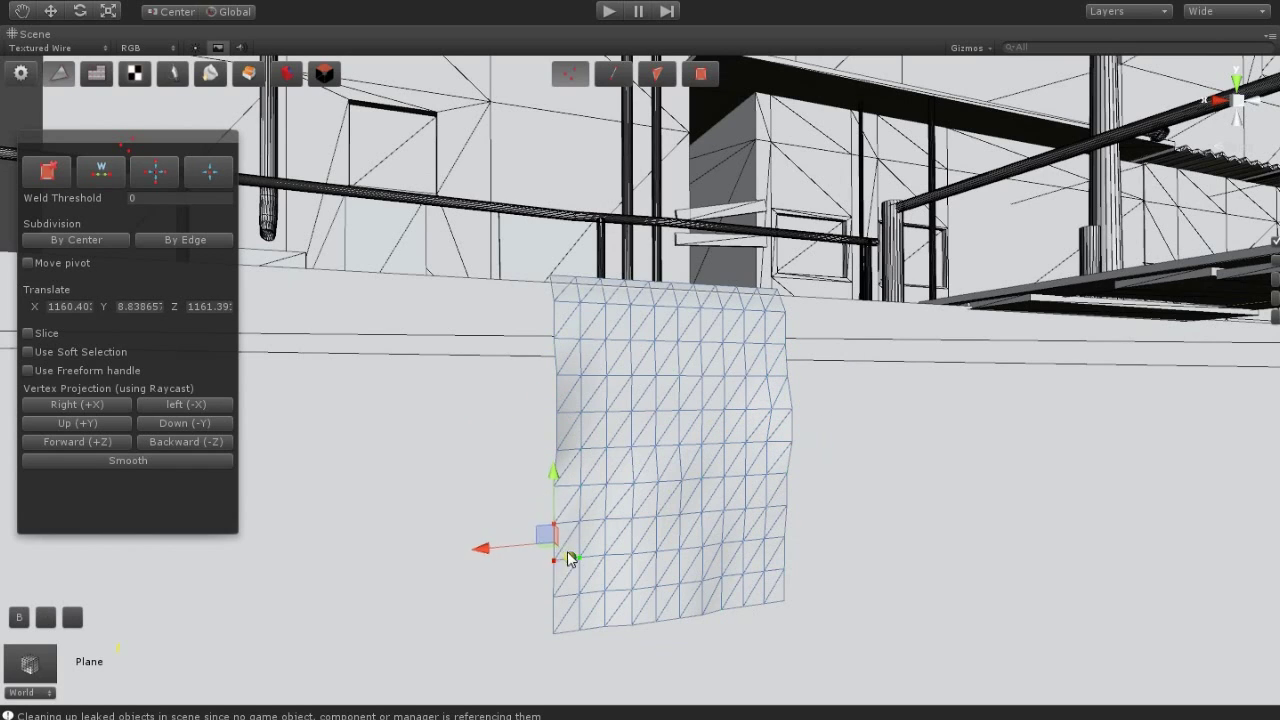
pyautogui.keyDown('alt'); pyautogui.moveTo(651, 386); pyautogui.dragTo(600, 450); pyautogui.keyUp('alt')
pyautogui.moveTo(640, 280)
pyautogui.mouseDown()
pyautogui.moveTo(766, 371)
pyautogui.moveTo(534, 365)
pyautogui.moveTo(545, 228)
pyautogui.moveTo(522, 272)
pyautogui.moveTo(513, 224)
pyautogui.moveTo(442, 261)
pyautogui.moveTo(730, 527)
pyautogui.mouseUp()
pyautogui.moveTo(712, 578); pyautogui.dragTo(622, 352)
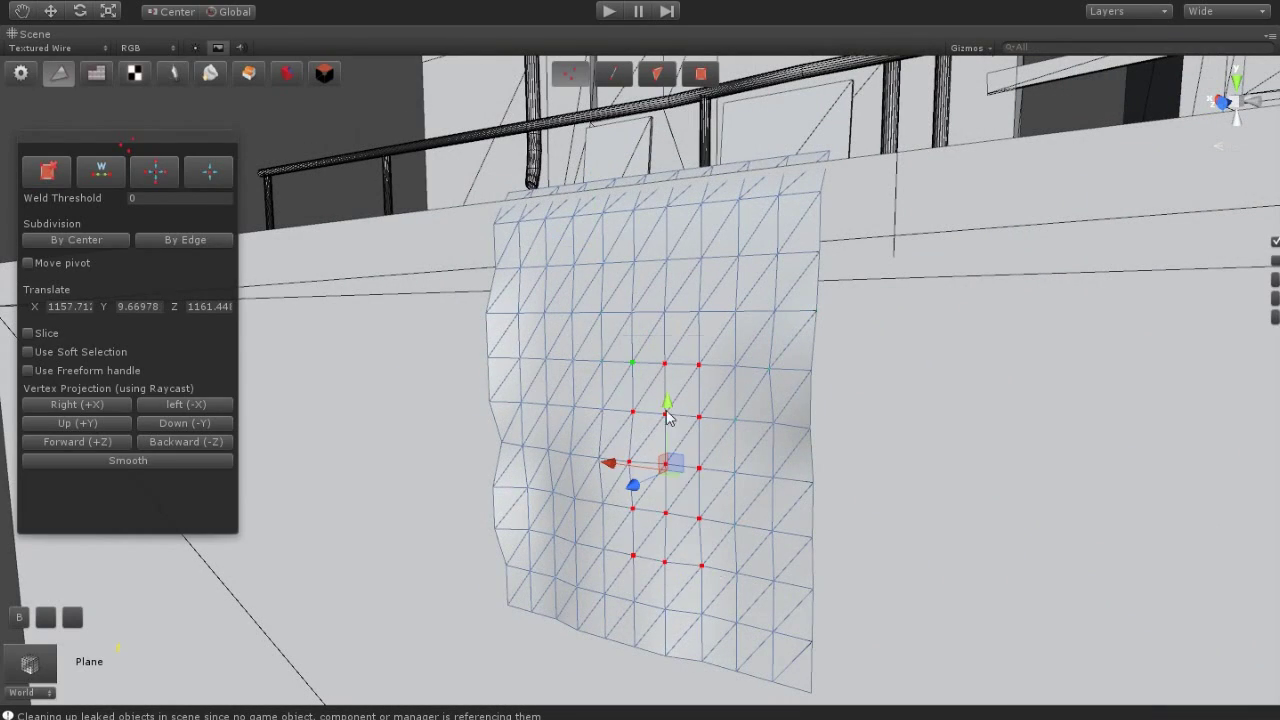
pyautogui.moveTo(408, 394)
pyautogui.keyDown('alt'); pyautogui.mouseDown()
pyautogui.moveTo(328, 141)
pyautogui.moveTo(682, 338)
pyautogui.moveTo(815, 429)
pyautogui.mouseUp(); pyautogui.keyUp('alt')
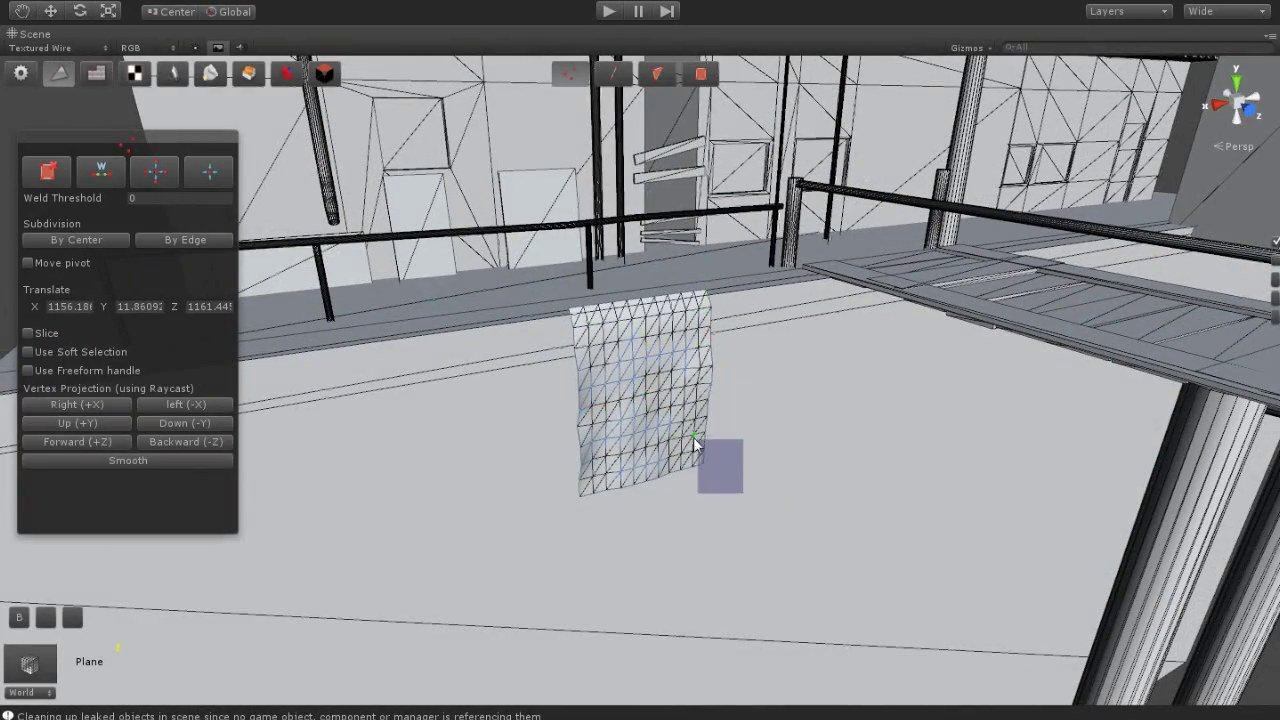
pyautogui.keyDown('alt'); pyautogui.moveTo(733, 489); pyautogui.dragTo(723, 509); pyautogui.keyUp('alt')
pyautogui.click(575, 338)
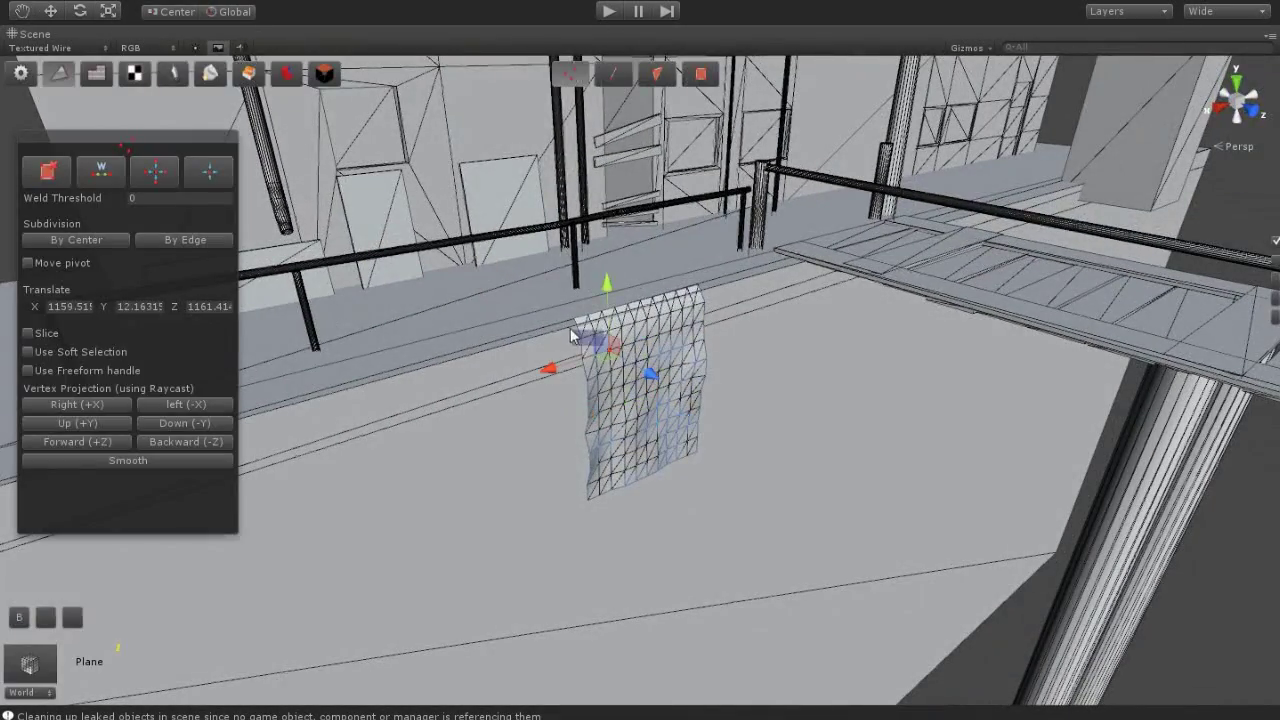
pyautogui.scroll(-5, 677, 483)
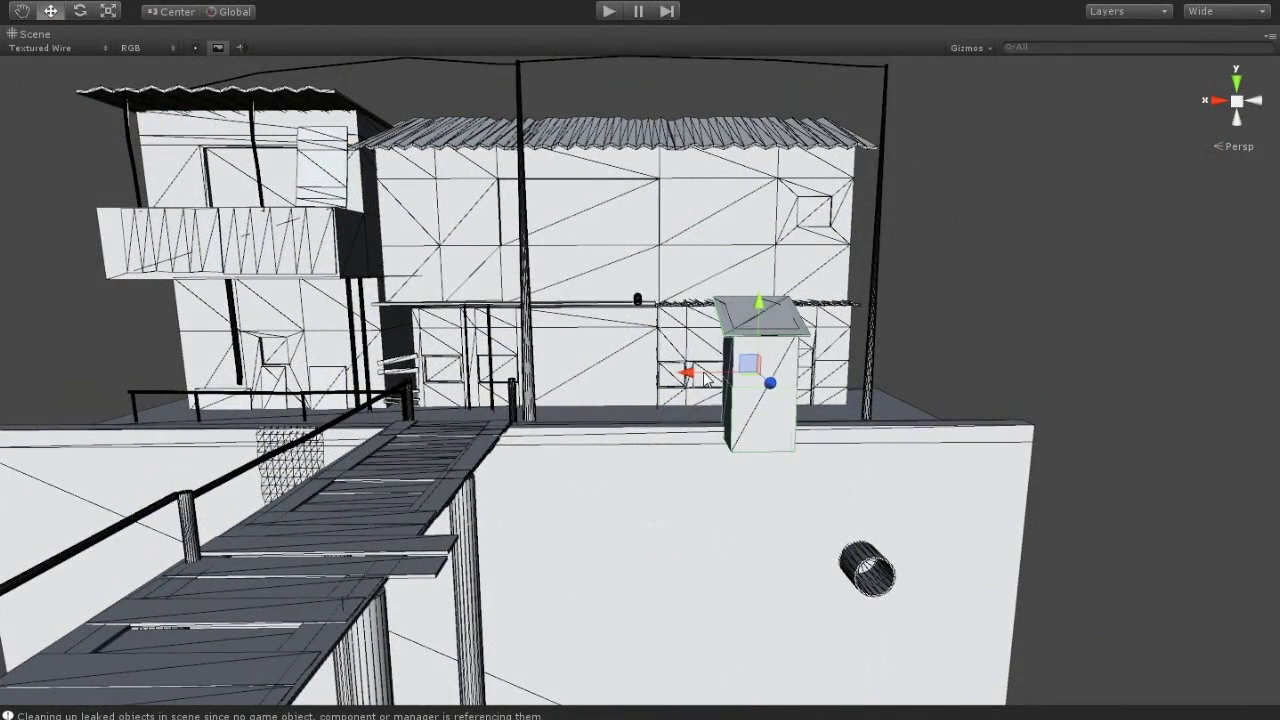
# Drag the chimney block copy along X to the left of the original
pyautogui.moveTo(705, 375); pyautogui.dragTo(449, 370)
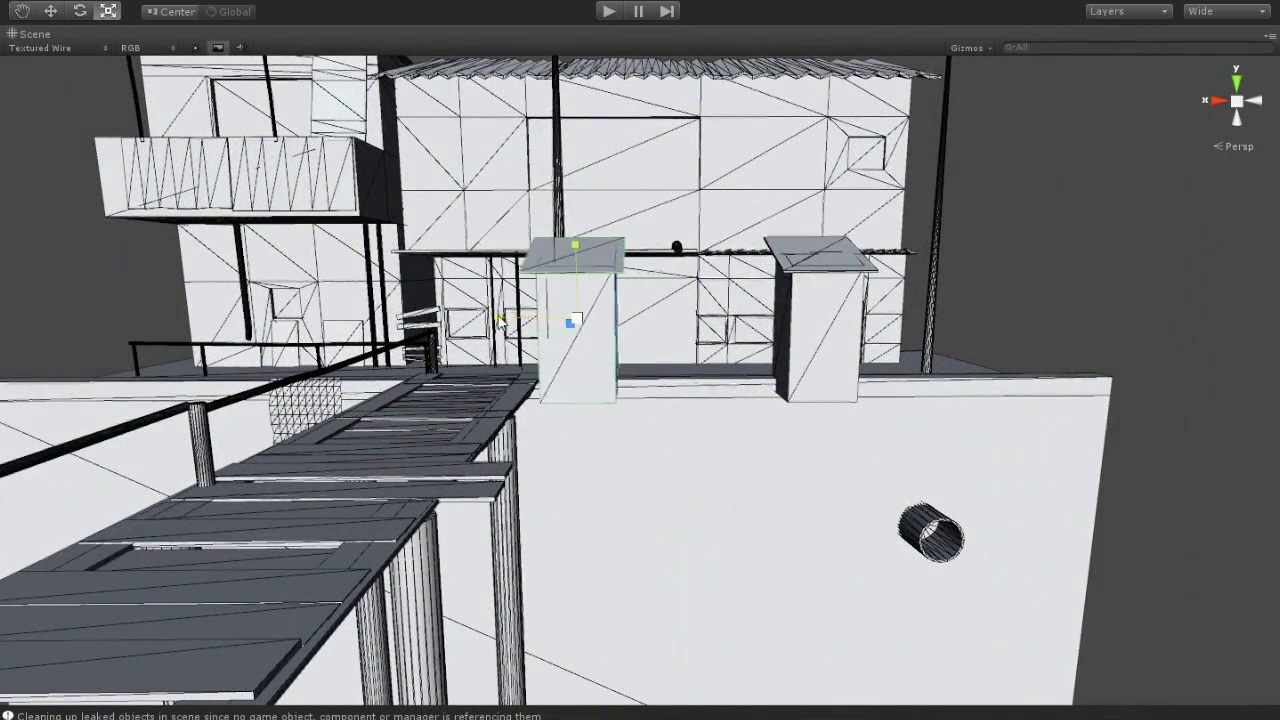
# Change the new chimney block's height and slide the cap slab over onto it
pyautogui.moveTo(576, 244)
pyautogui.mouseDown()
pyautogui.moveTo(533, 300)
pyautogui.moveTo(450, 330)
pyautogui.mouseUp()
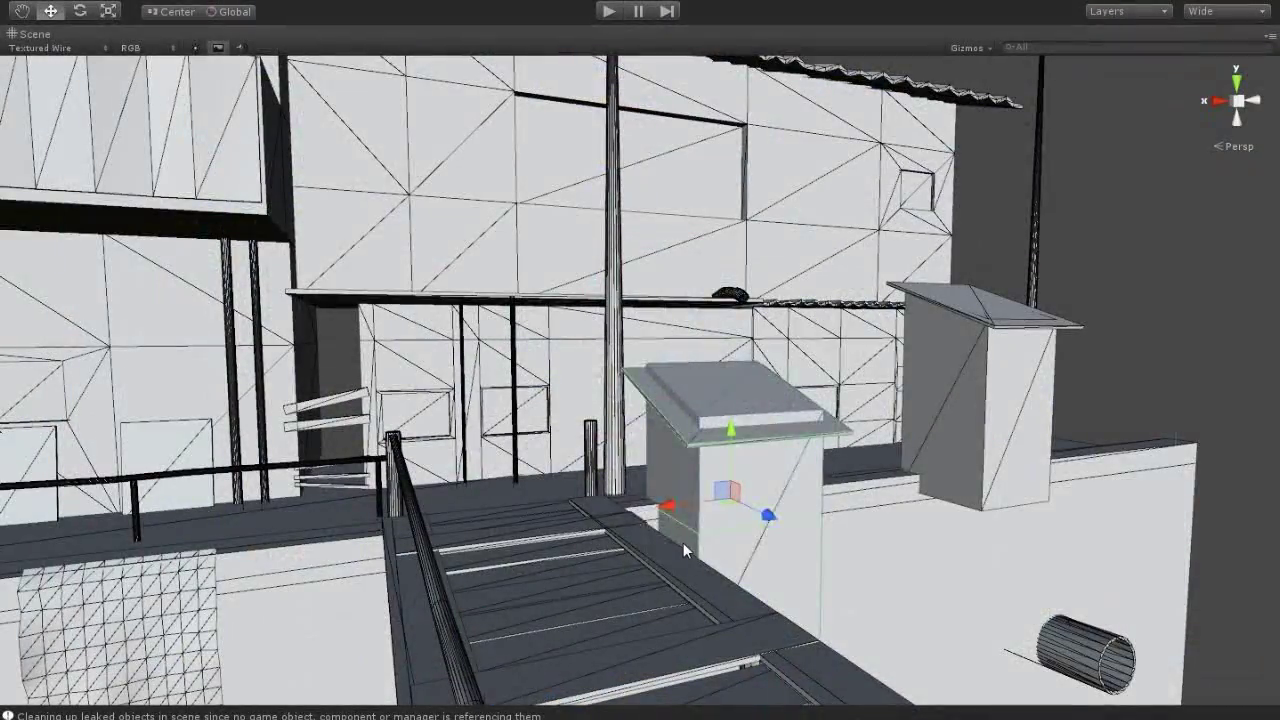
pyautogui.moveTo(683, 542); pyautogui.dragTo(640, 545)
pyautogui.click(596, 480)
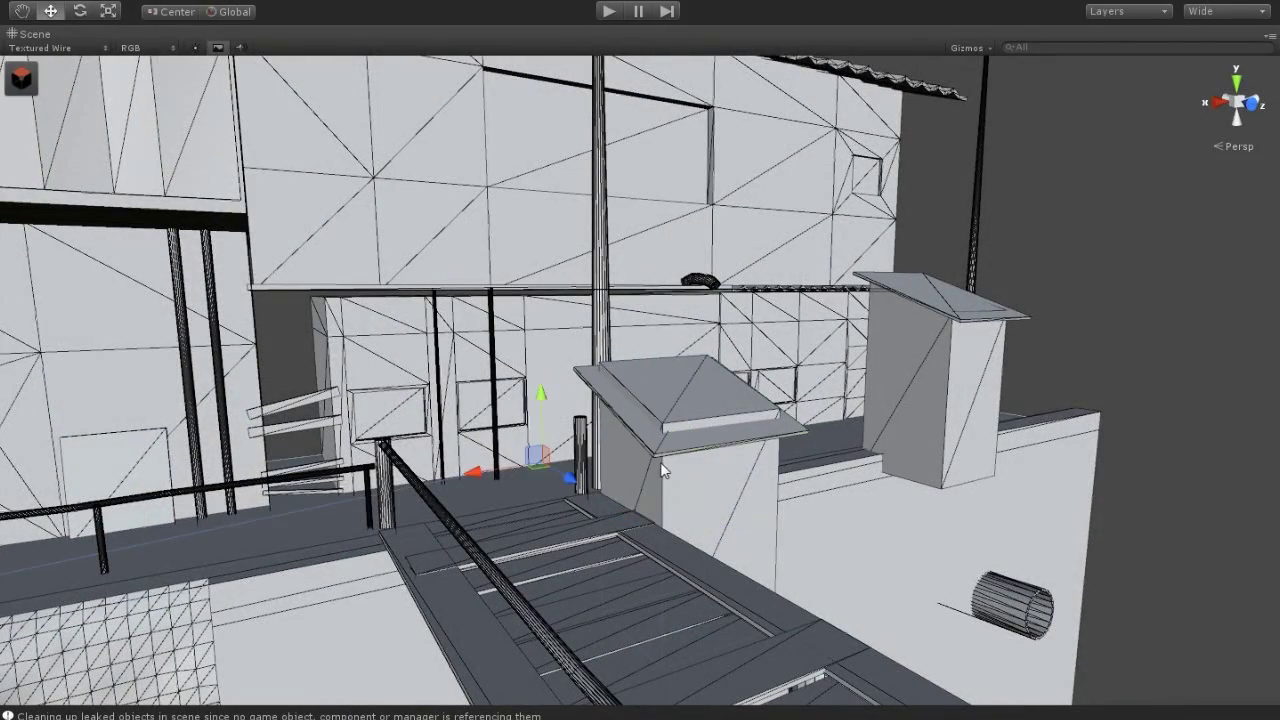
pyautogui.click(595, 448)
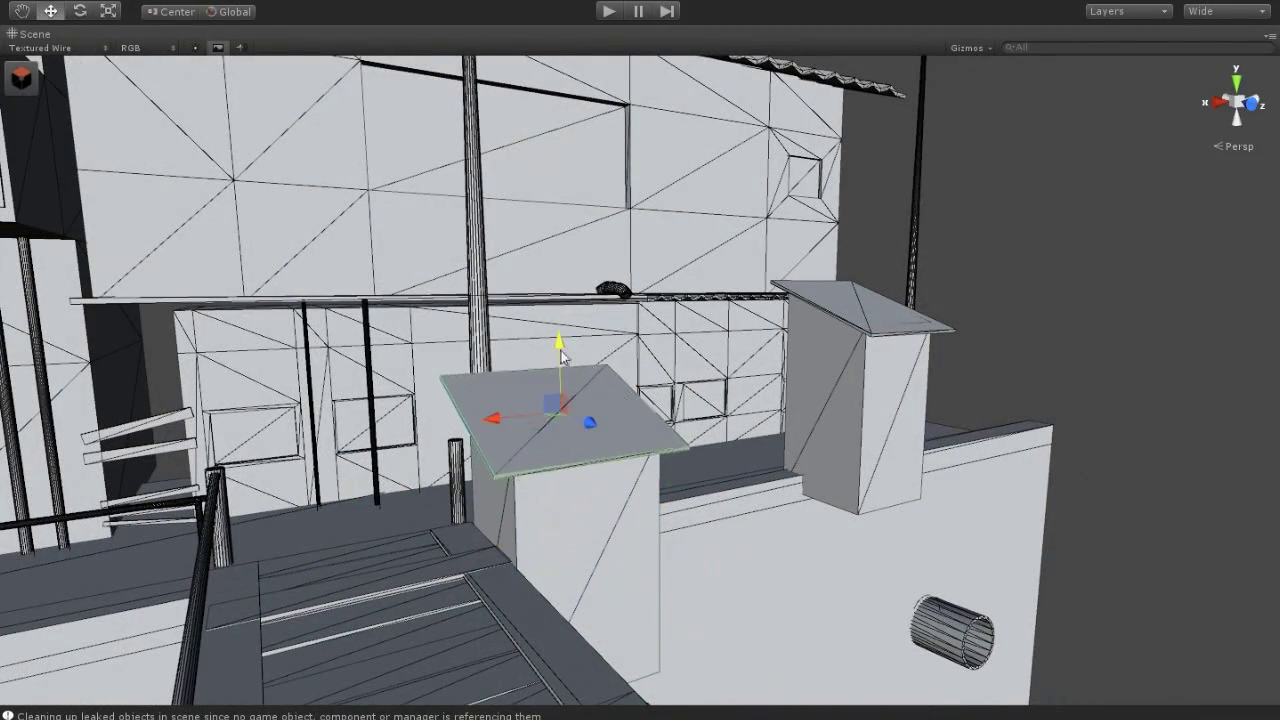
pyautogui.keyDown('alt'); pyautogui.moveTo(479, 365); pyautogui.dragTo(450, 480); pyautogui.keyUp('alt')
pyautogui.click(447, 480)
pyautogui.keyDown('alt'); pyautogui.moveTo(447, 543); pyautogui.dragTo(393, 499); pyautogui.keyUp('alt')
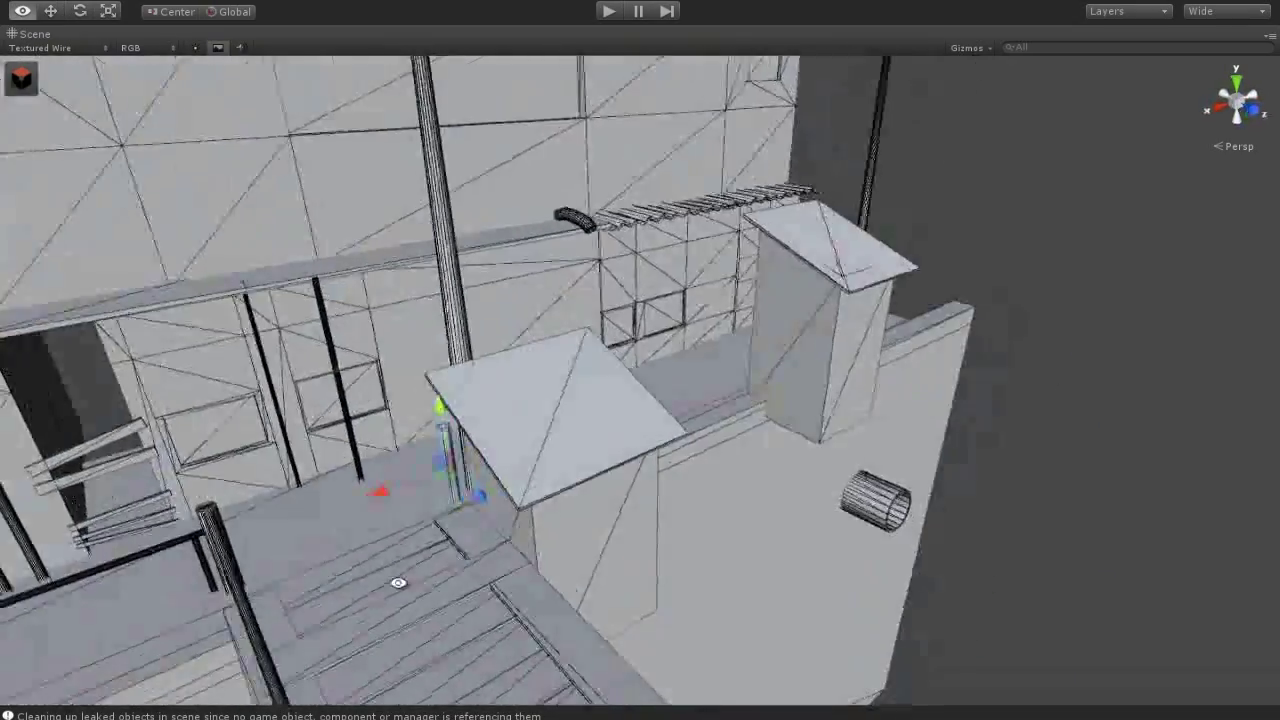
# Move the tall pole beside the chimney over to the left
pyautogui.click(450, 340)
pyautogui.moveTo(365, 171)
pyautogui.mouseDown()
pyautogui.moveTo(348, 171)
pyautogui.moveTo(595, 456)
pyautogui.mouseUp()
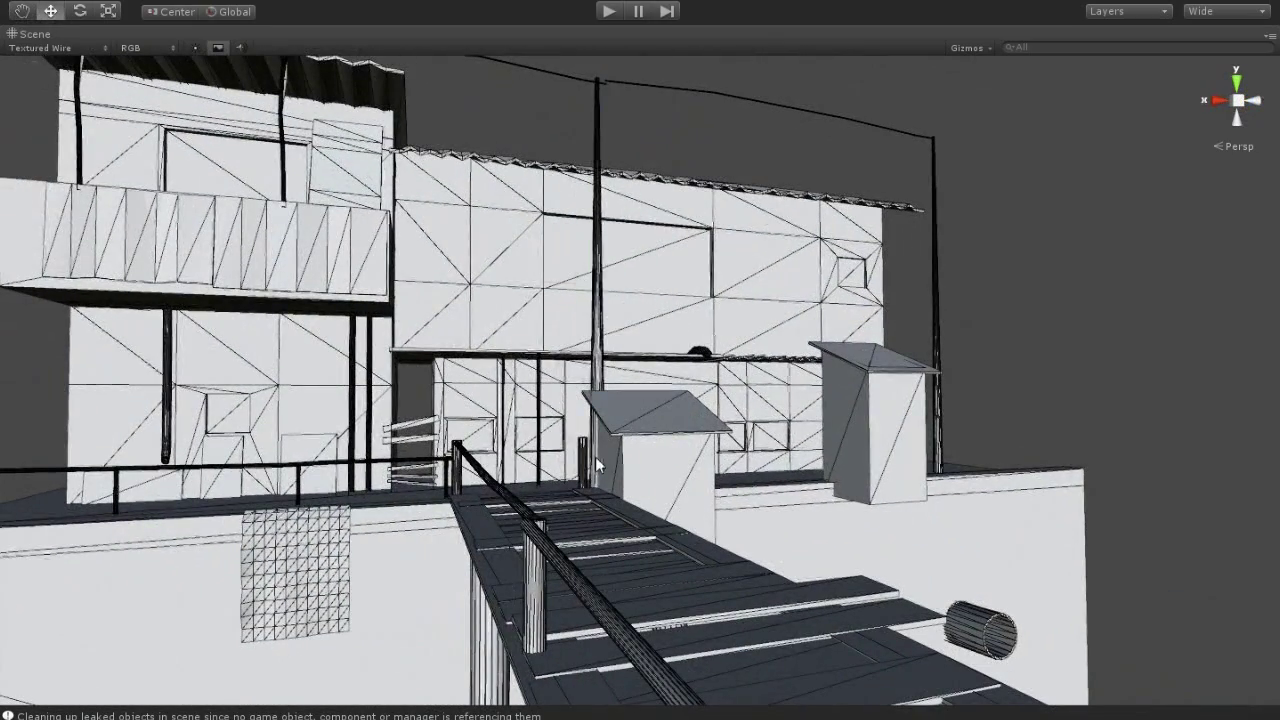
pyautogui.click(595, 456)
pyautogui.click(968, 246)
pyautogui.moveTo(968, 246)
pyautogui.keyDown('alt'); pyautogui.mouseDown()
pyautogui.moveTo(500, 446)
pyautogui.moveTo(674, 492)
pyautogui.mouseUp(); pyautogui.keyUp('alt')
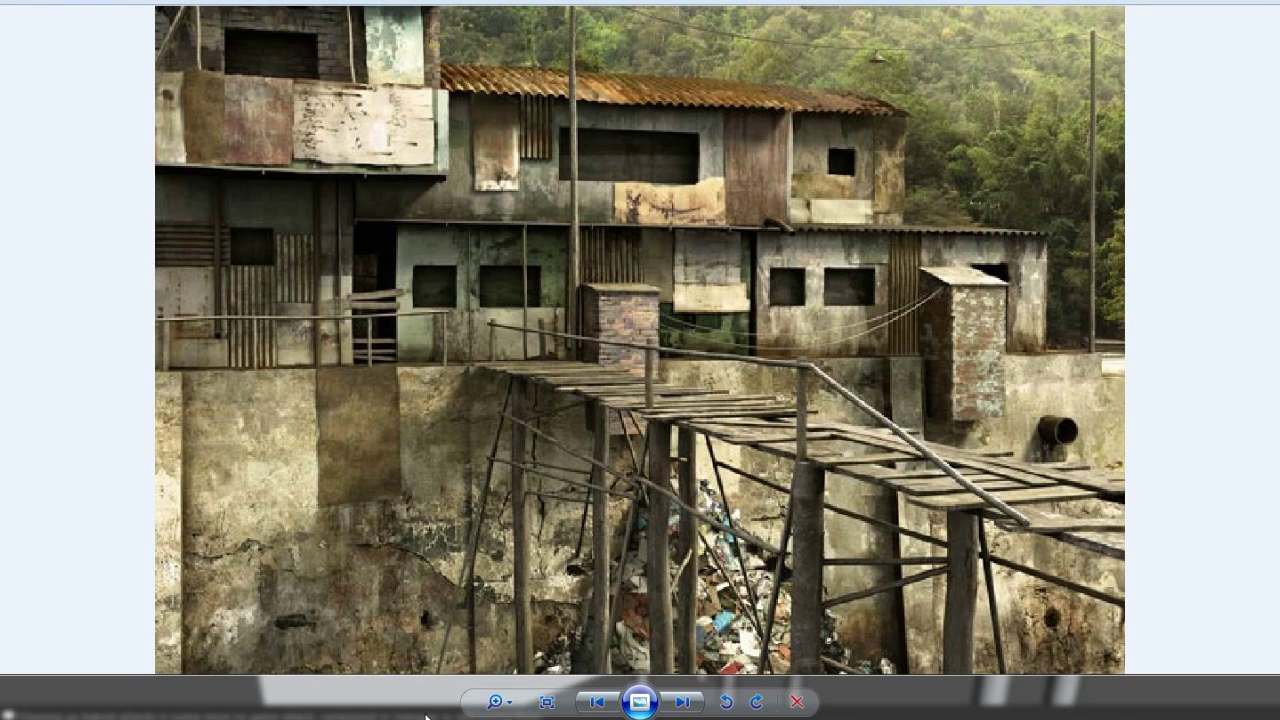
pyautogui.moveTo(423, 712)
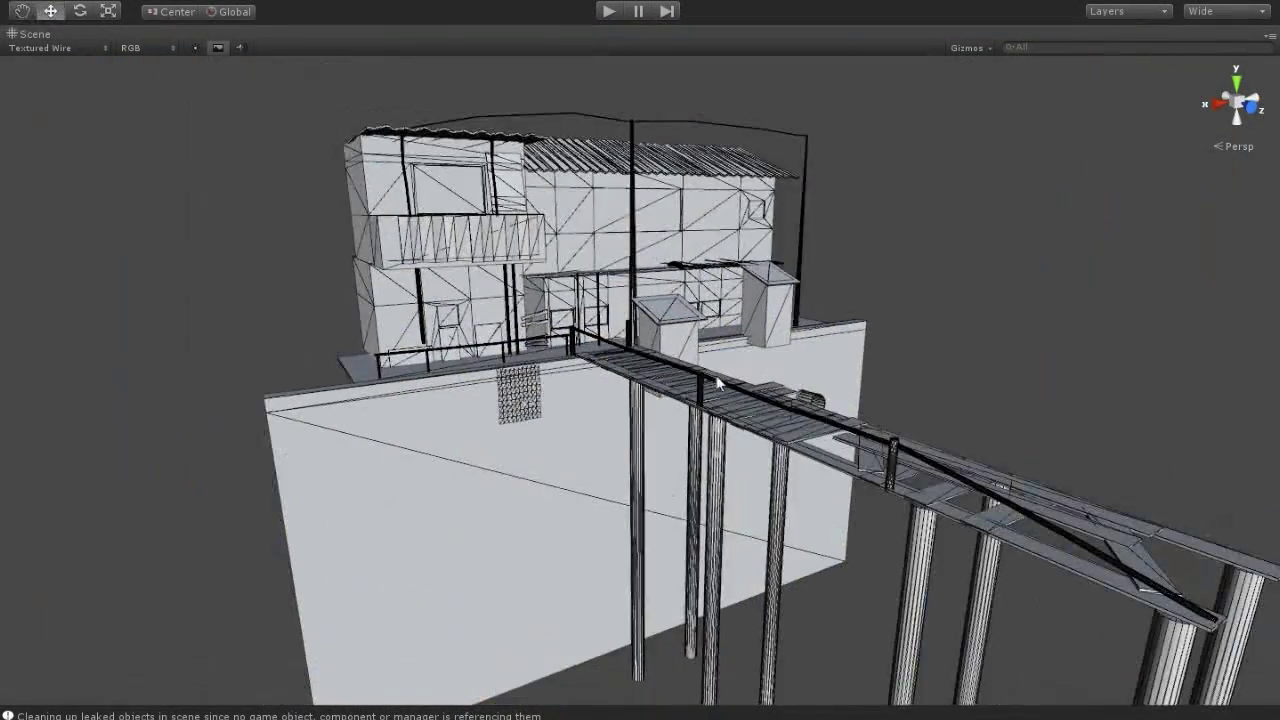
pyautogui.keyDown('alt'); pyautogui.moveTo(716, 375); pyautogui.dragTo(797, 385); pyautogui.keyUp('alt')
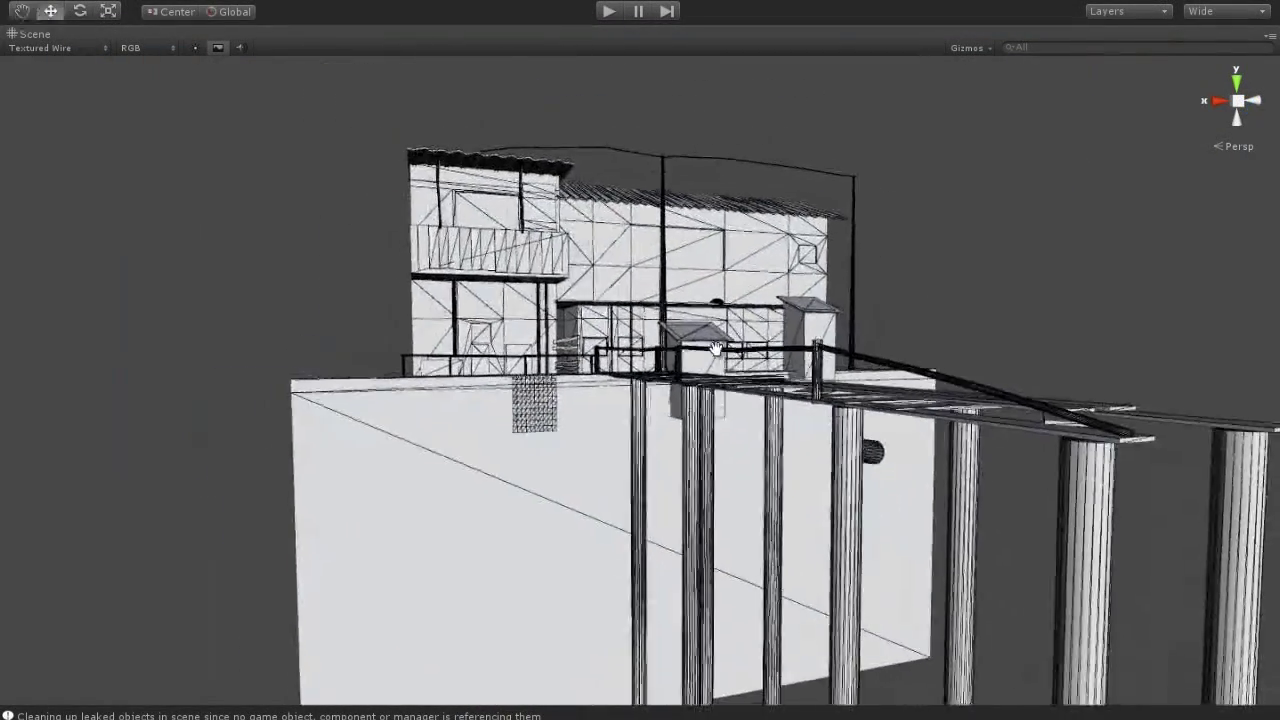
# Orbit around the building and cancel an accidentally started new project
pyautogui.keyDown('alt'); pyautogui.moveTo(797, 385); pyautogui.dragTo(163, 148); pyautogui.keyUp('alt')
pyautogui.click(20, 3)
pyautogui.click(60, 100)
pyautogui.press('Escape')
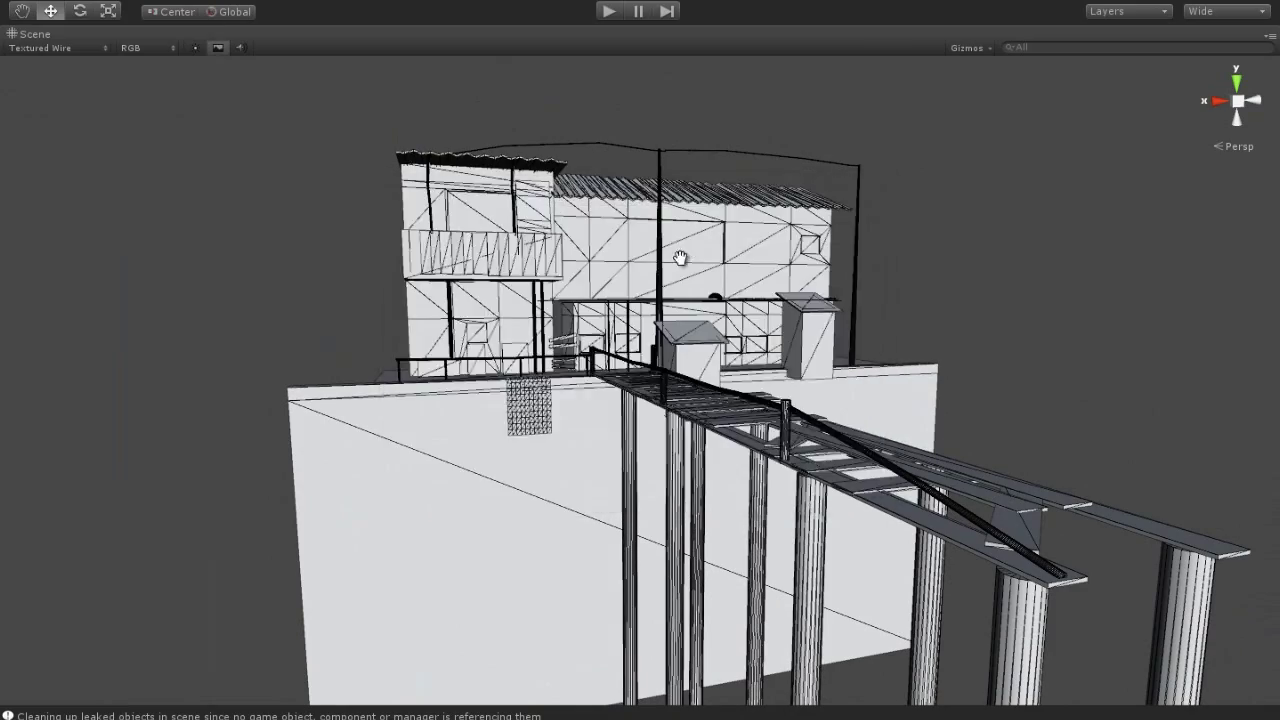
# Select the road strip below the building and drop it lower, shifting it along
pyautogui.moveTo(680, 258); pyautogui.dragTo(466, 333, button='middle')
pyautogui.moveTo(466, 333)
pyautogui.keyDown('alt'); pyautogui.mouseDown()
pyautogui.moveTo(400, 318)
pyautogui.moveTo(340, 581)
pyautogui.mouseUp(); pyautogui.keyUp('alt')
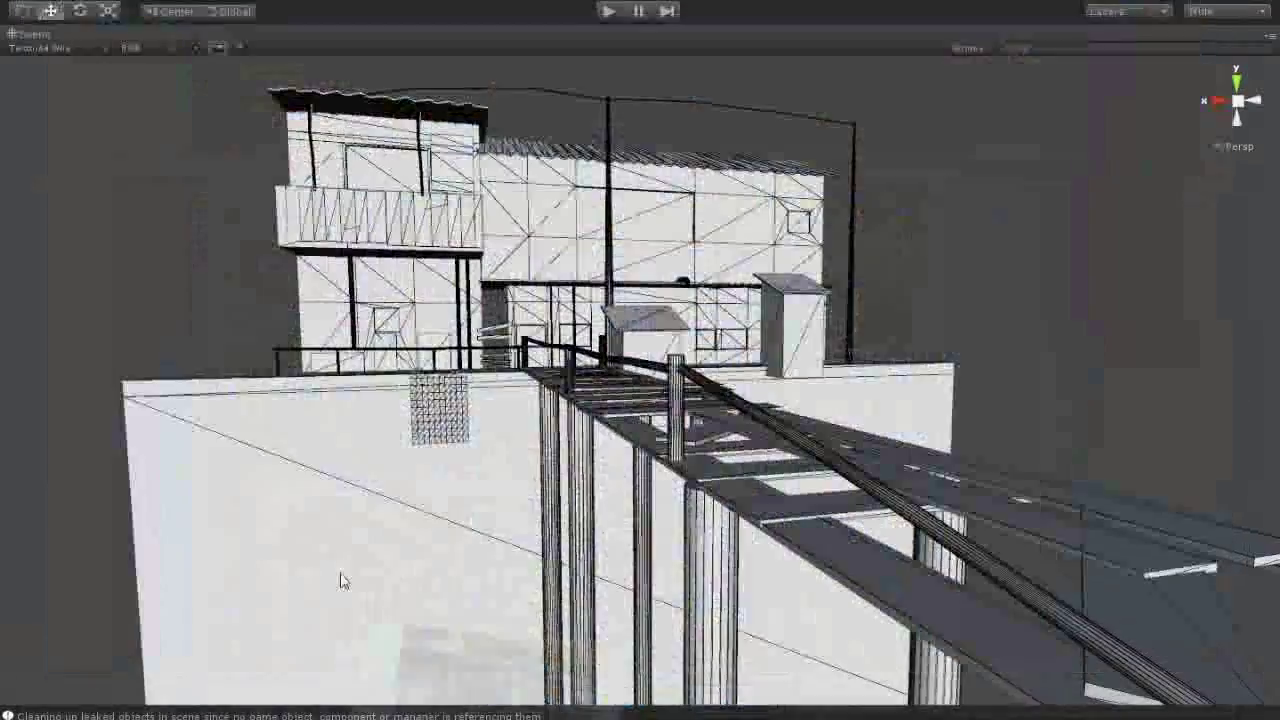
pyautogui.click(340, 581)
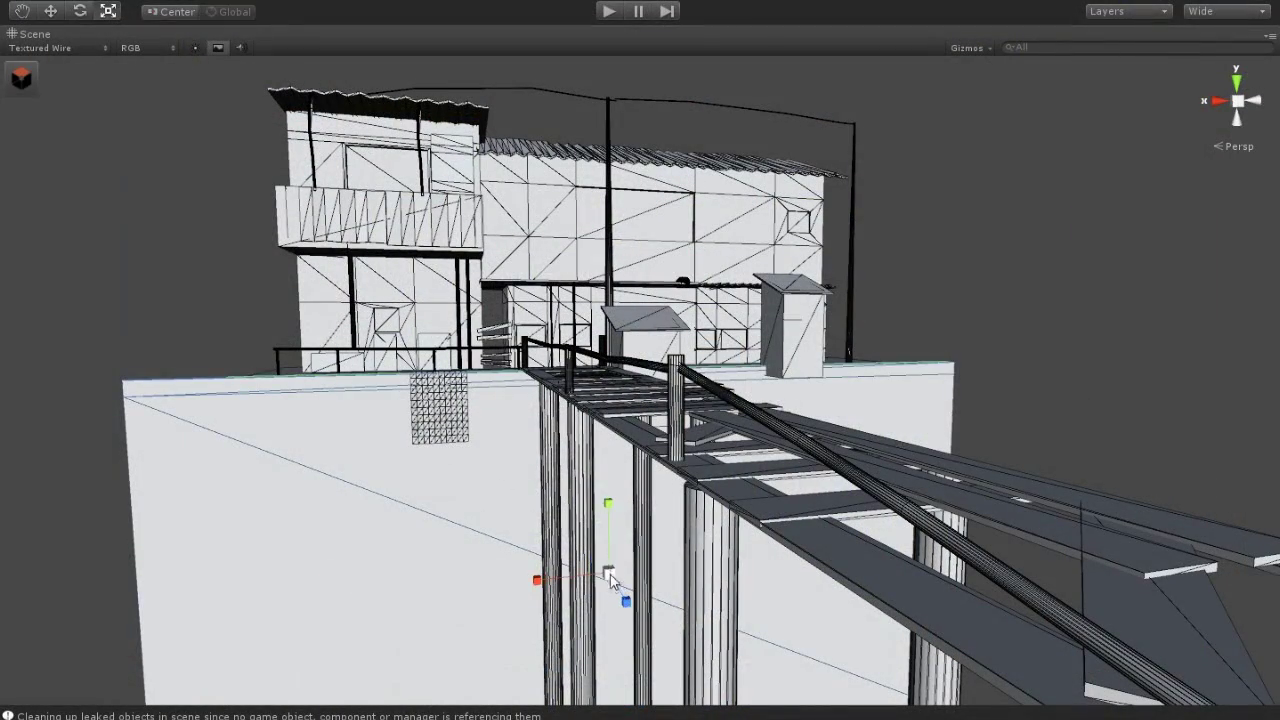
pyautogui.moveTo(610, 550)
pyautogui.keyDown('alt'); pyautogui.mouseDown()
pyautogui.moveTo(795, 423)
pyautogui.moveTo(687, 575)
pyautogui.moveTo(588, 392)
pyautogui.moveTo(736, 433)
pyautogui.mouseUp(); pyautogui.keyUp('alt')
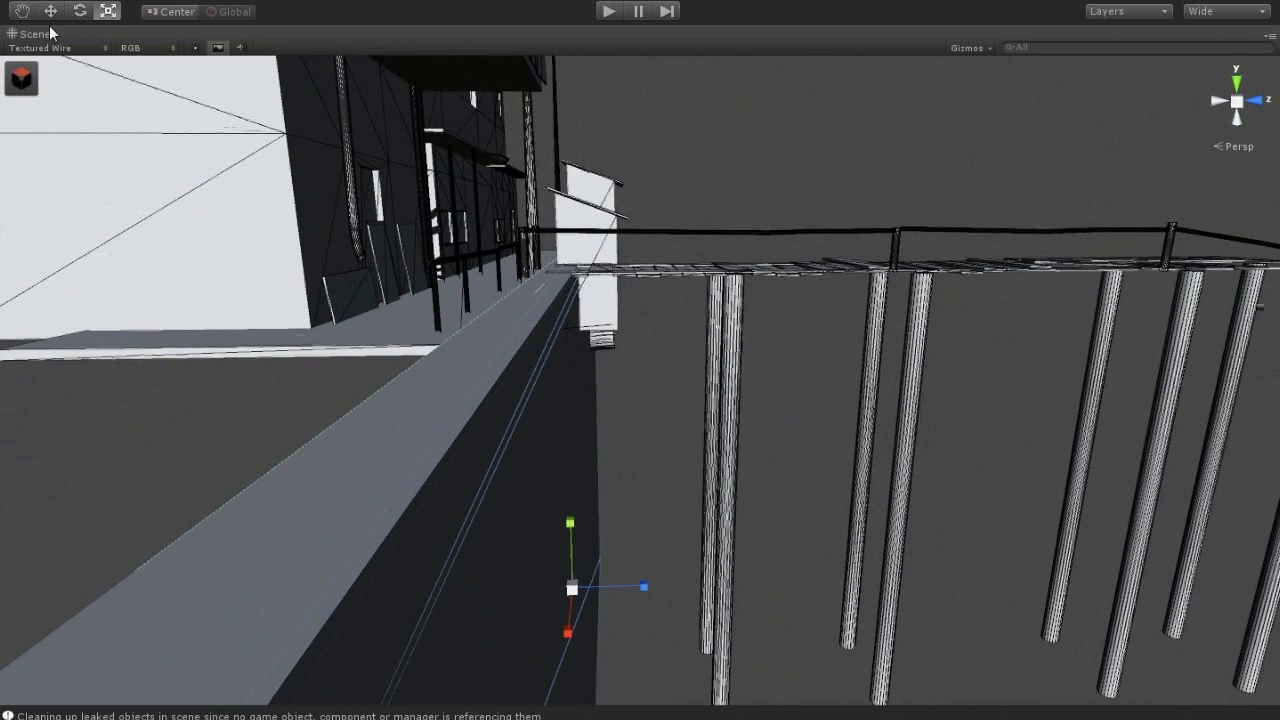
pyautogui.click(50, 11)
pyautogui.moveTo(627, 597)
pyautogui.mouseDown()
pyautogui.moveTo(600, 549)
pyautogui.moveTo(558, 523)
pyautogui.mouseUp()
# Select and deselect nearby walkway pieces while orbiting to check their placement
pyautogui.click(638, 473)
pyautogui.keyDown('alt'); pyautogui.moveTo(638, 473); pyautogui.dragTo(482, 454); pyautogui.keyUp('alt')
pyautogui.click(482, 456)
pyautogui.moveTo(515, 457)
pyautogui.keyDown('alt'); pyautogui.mouseDown()
pyautogui.moveTo(559, 445)
pyautogui.moveTo(445, 535)
pyautogui.moveTo(641, 480)
pyautogui.moveTo(681, 347)
pyautogui.moveTo(146, 453)
pyautogui.mouseUp(); pyautogui.keyUp('alt')
pyautogui.click(549, 442)
pyautogui.click(445, 535)
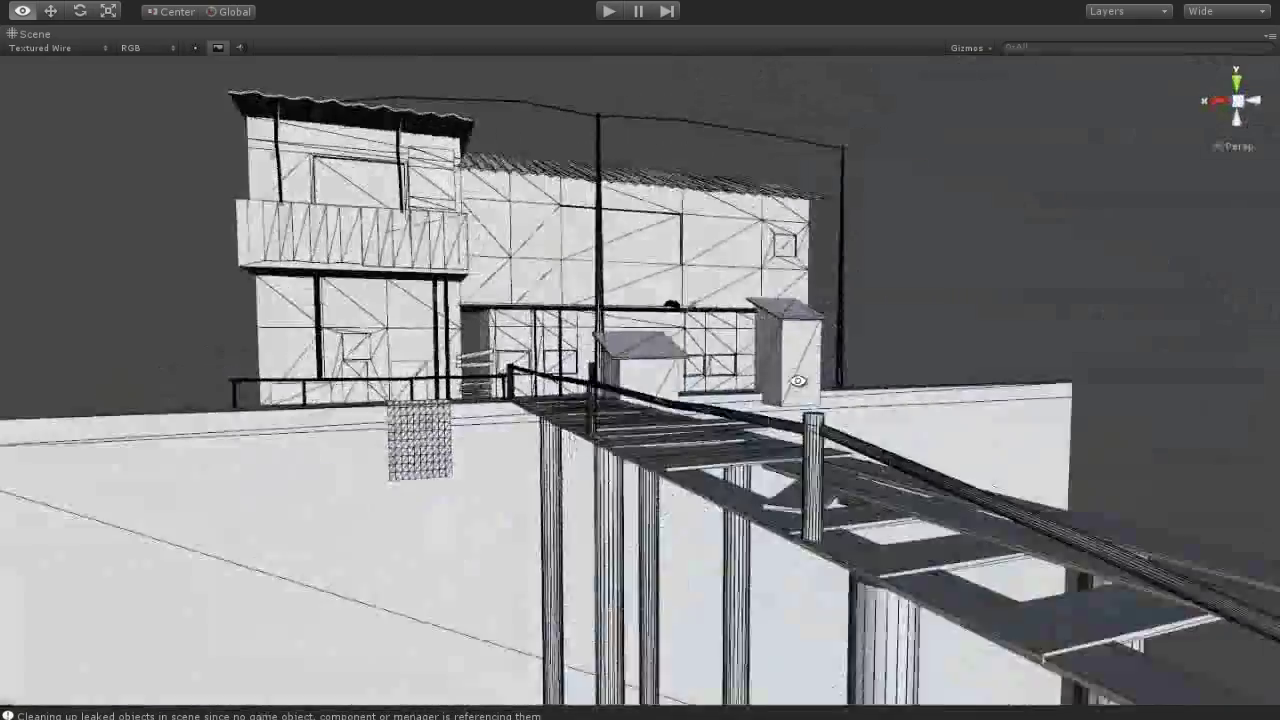
pyautogui.keyDown('alt'); pyautogui.moveTo(146, 453); pyautogui.dragTo(837, 380); pyautogui.keyUp('alt')
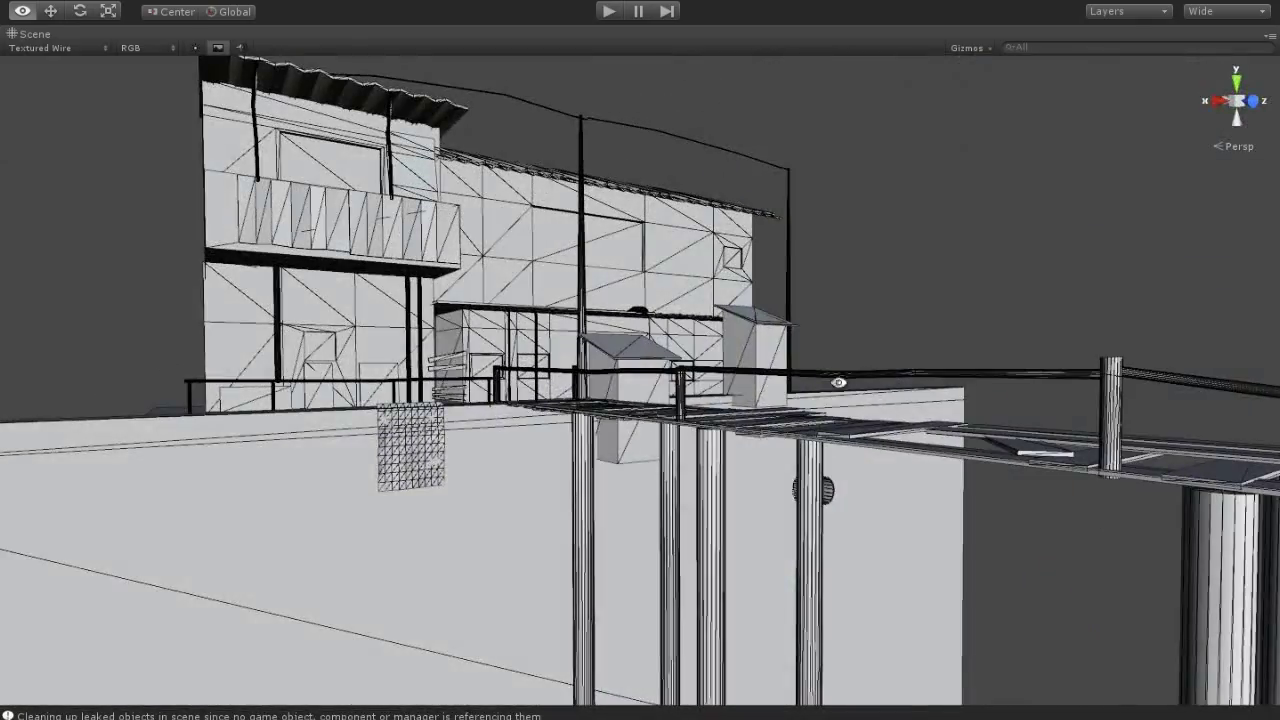
pyautogui.scroll(5, 820, 443)
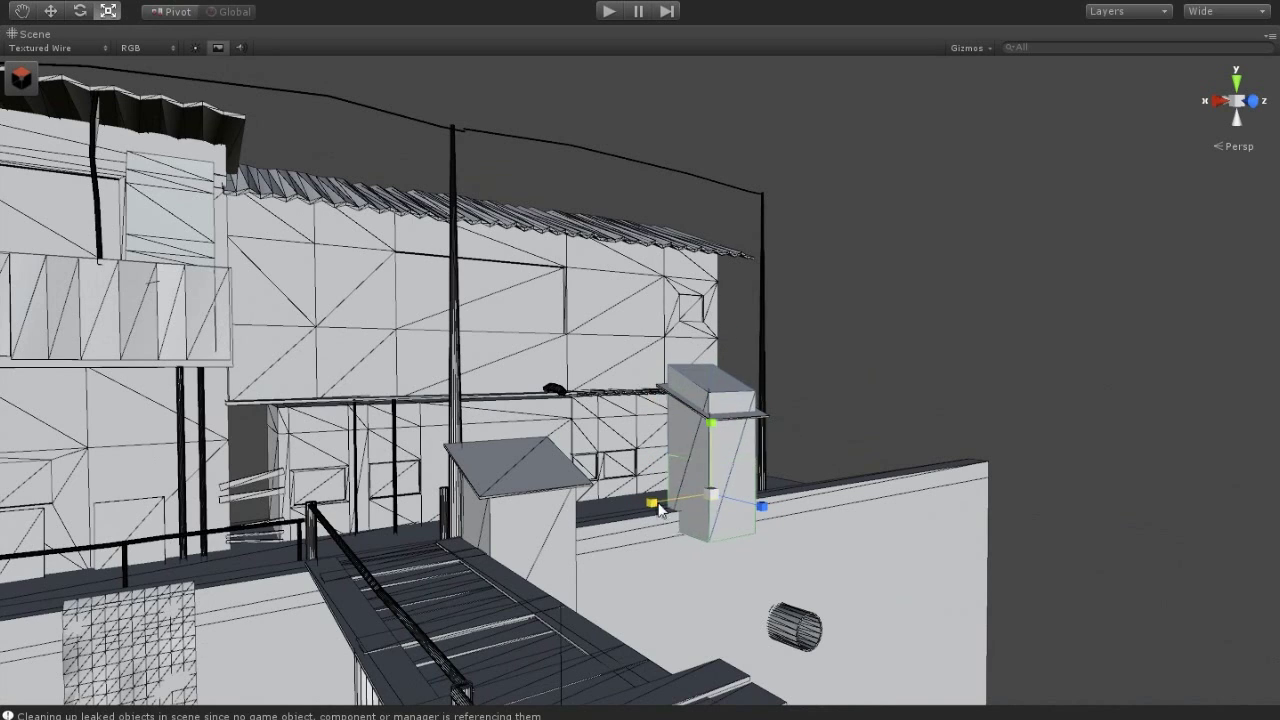
# Scale the right chimney box wider on X and taller on Y, and raise its cap on Y
pyautogui.moveTo(659, 510); pyautogui.dragTo(646, 512)
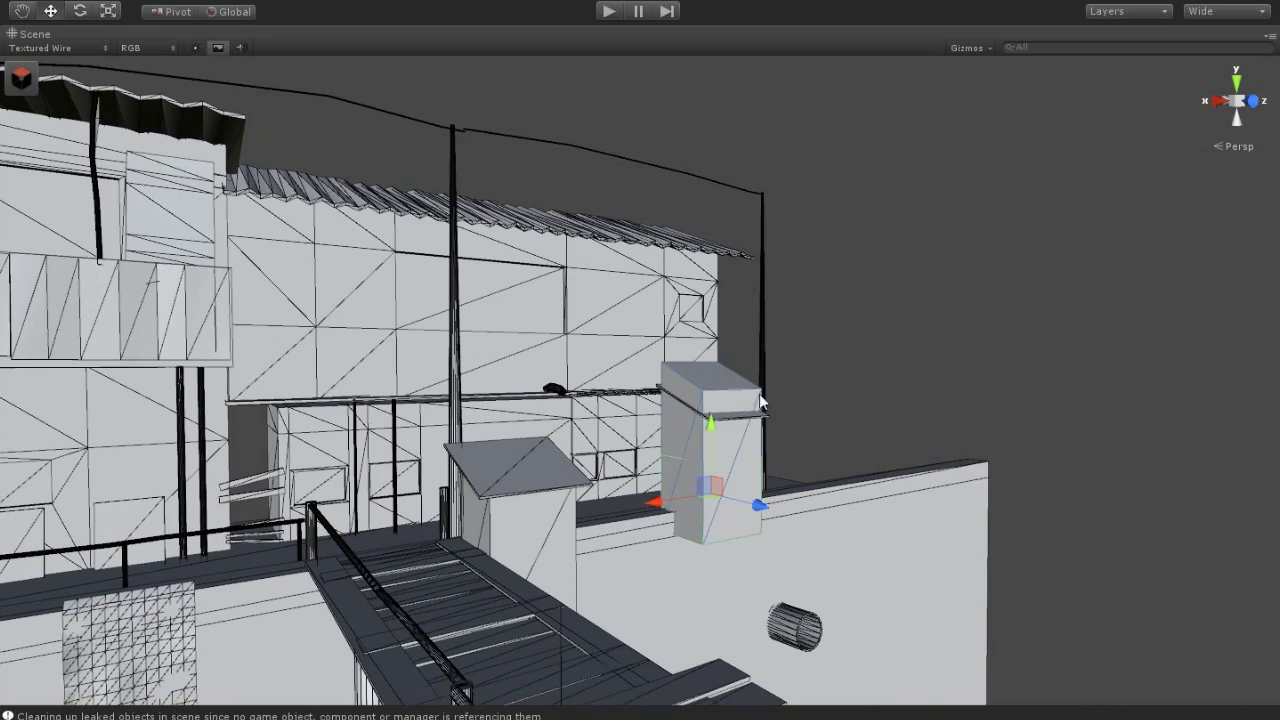
pyautogui.moveTo(711, 424); pyautogui.dragTo(719, 450)
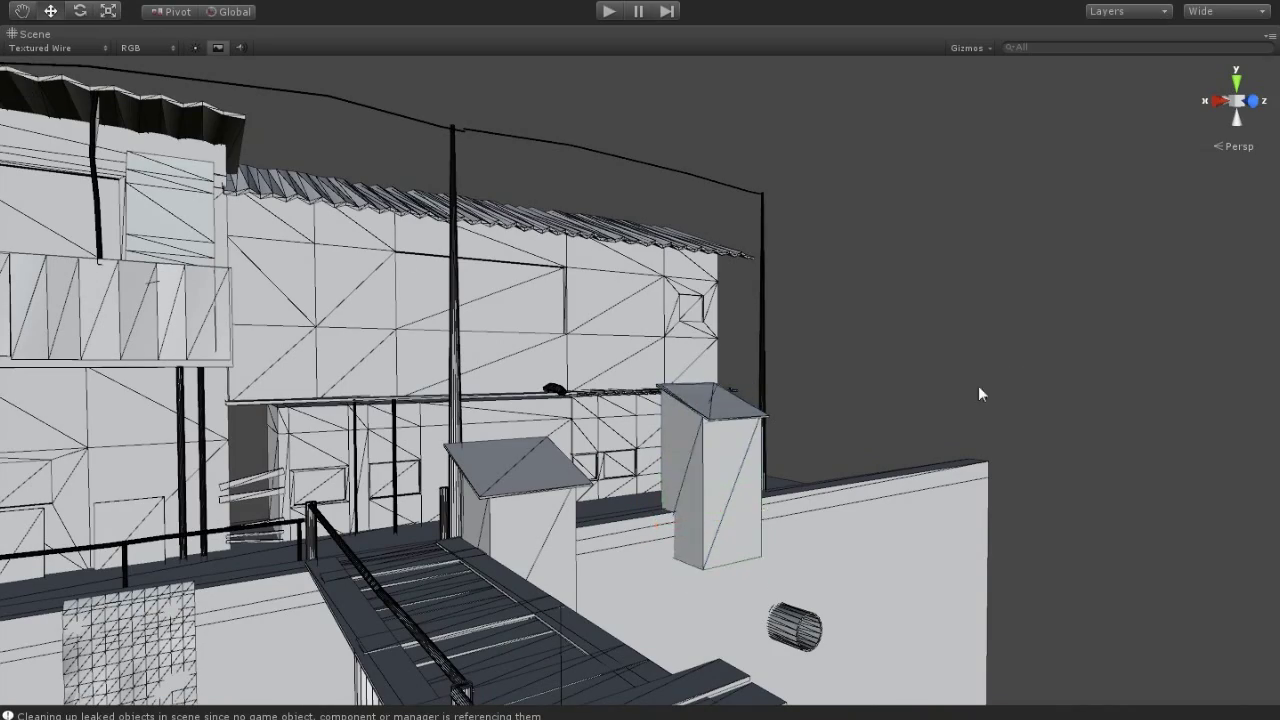
pyautogui.keyDown('alt'); pyautogui.moveTo(1003, 380); pyautogui.dragTo(662, 384); pyautogui.keyUp('alt')
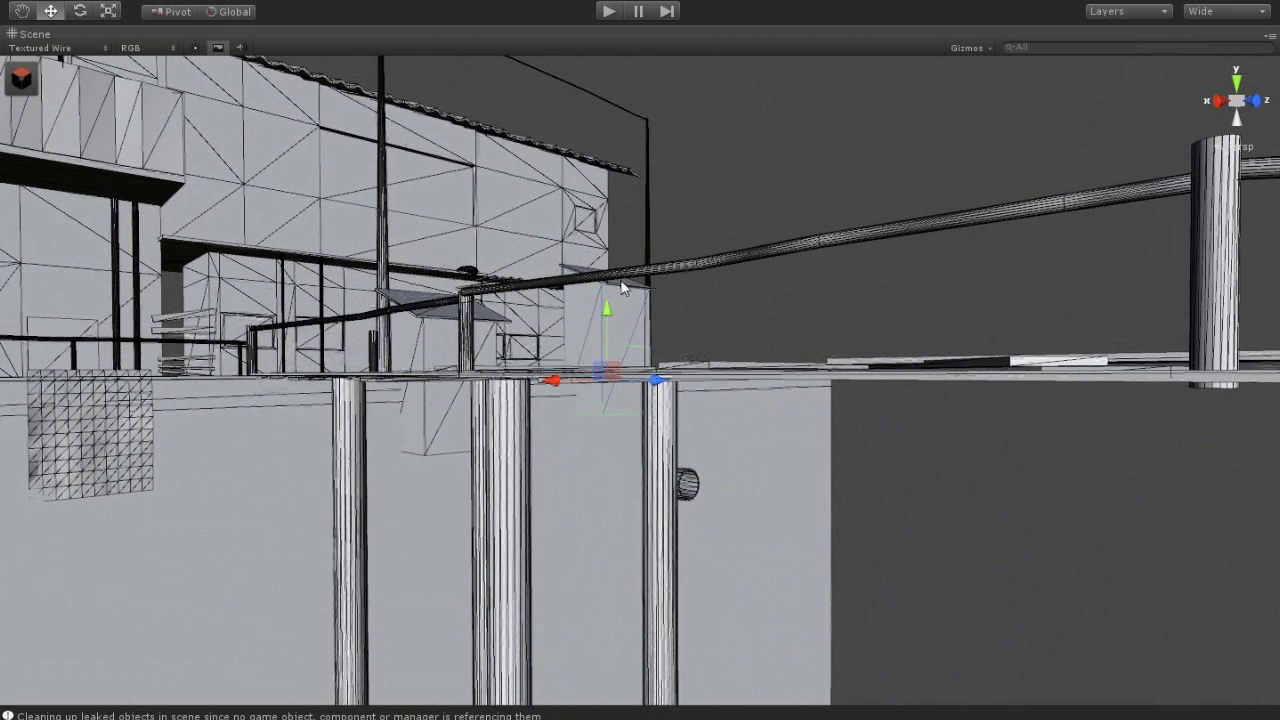
pyautogui.moveTo(606, 330)
pyautogui.mouseDown()
pyautogui.moveTo(600, 248)
pyautogui.moveTo(352, 228)
pyautogui.mouseUp()
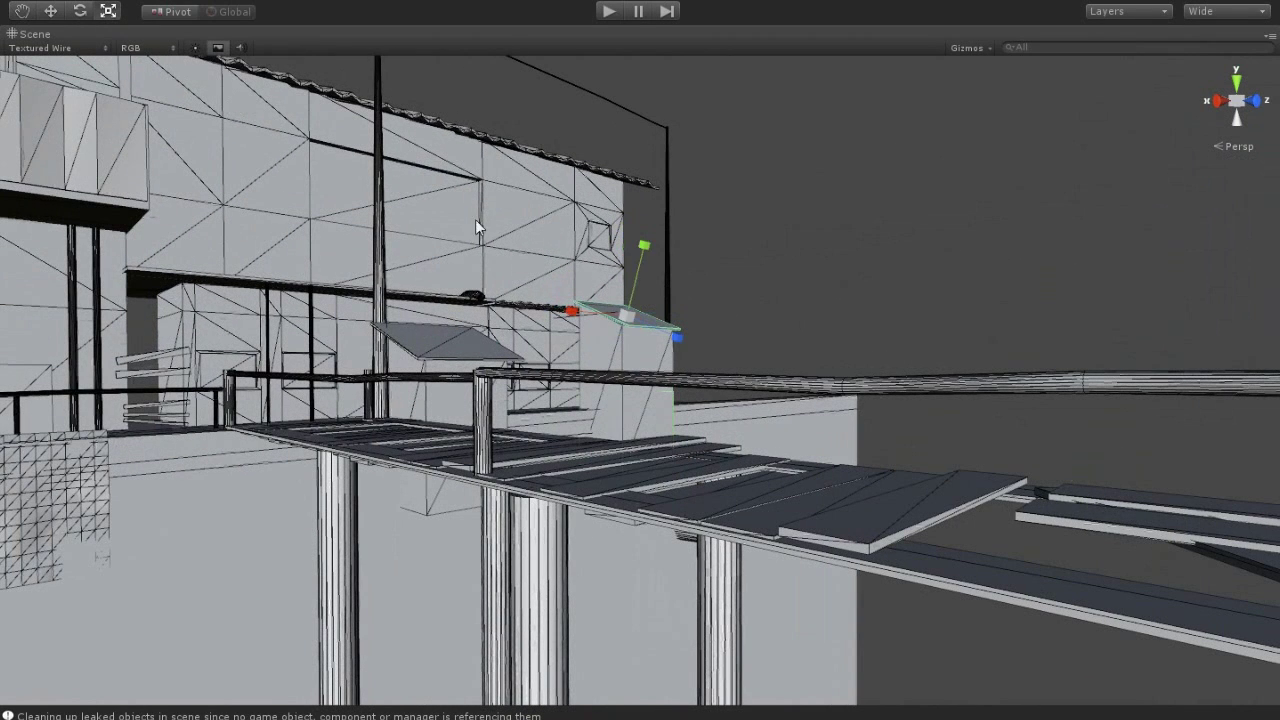
pyautogui.moveTo(626, 355); pyautogui.dragTo(627, 348)
pyautogui.click(661, 381)
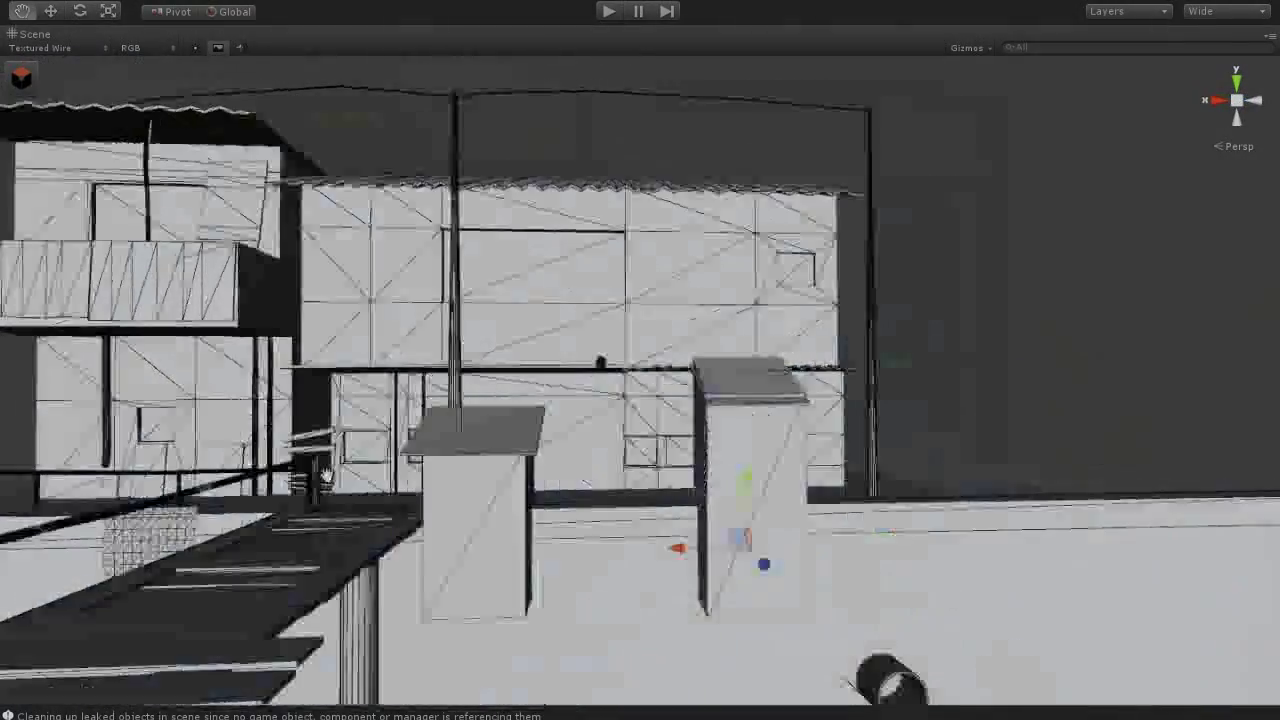
pyautogui.moveTo(784, 308); pyautogui.dragTo(700, 375, button='right')
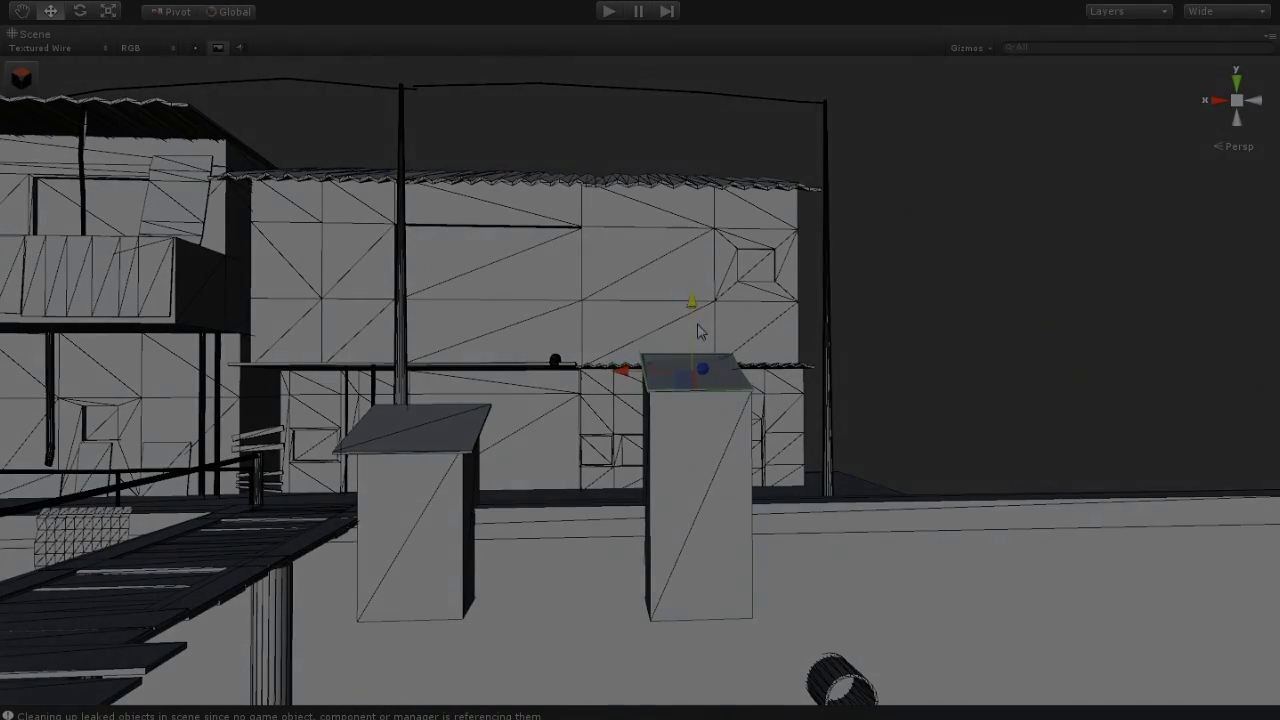